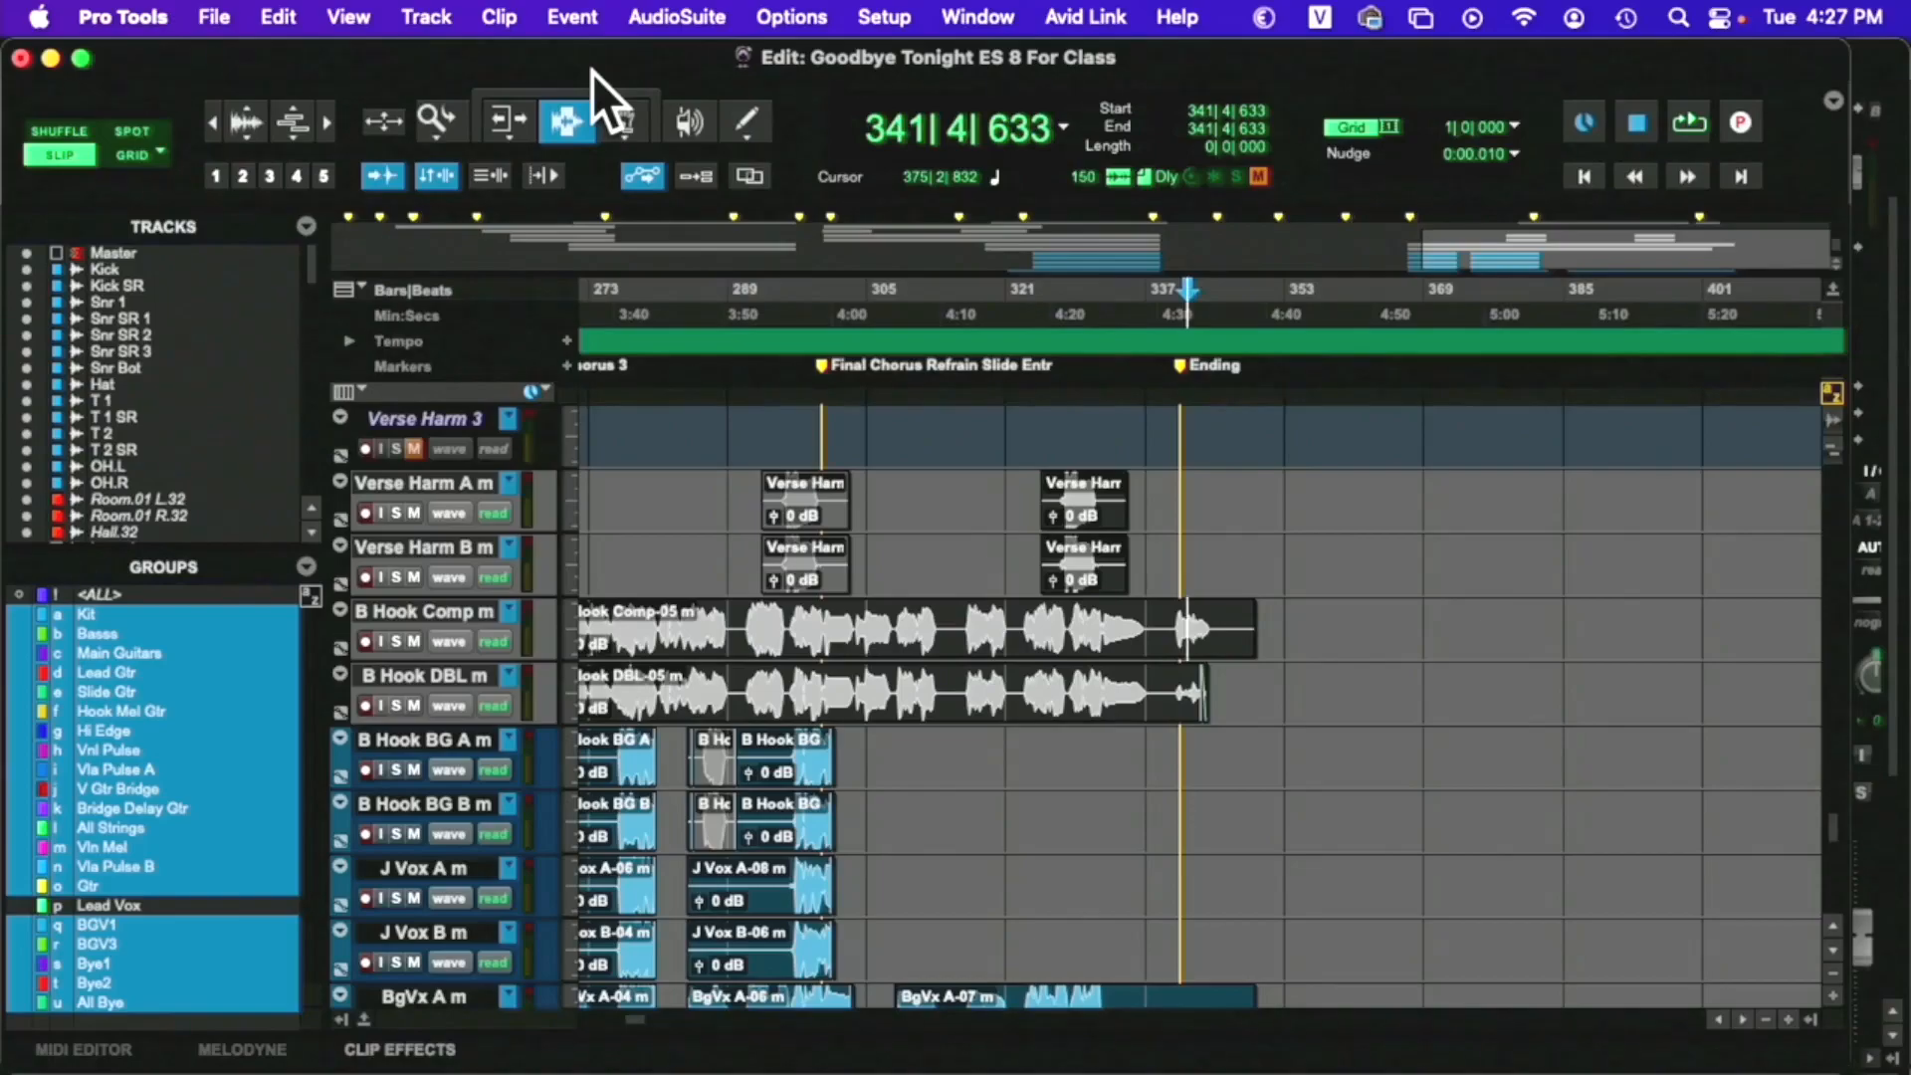
Switch to the Mix window and look over the channel strips from the strings and vocals back to the drums
key("super+equal")
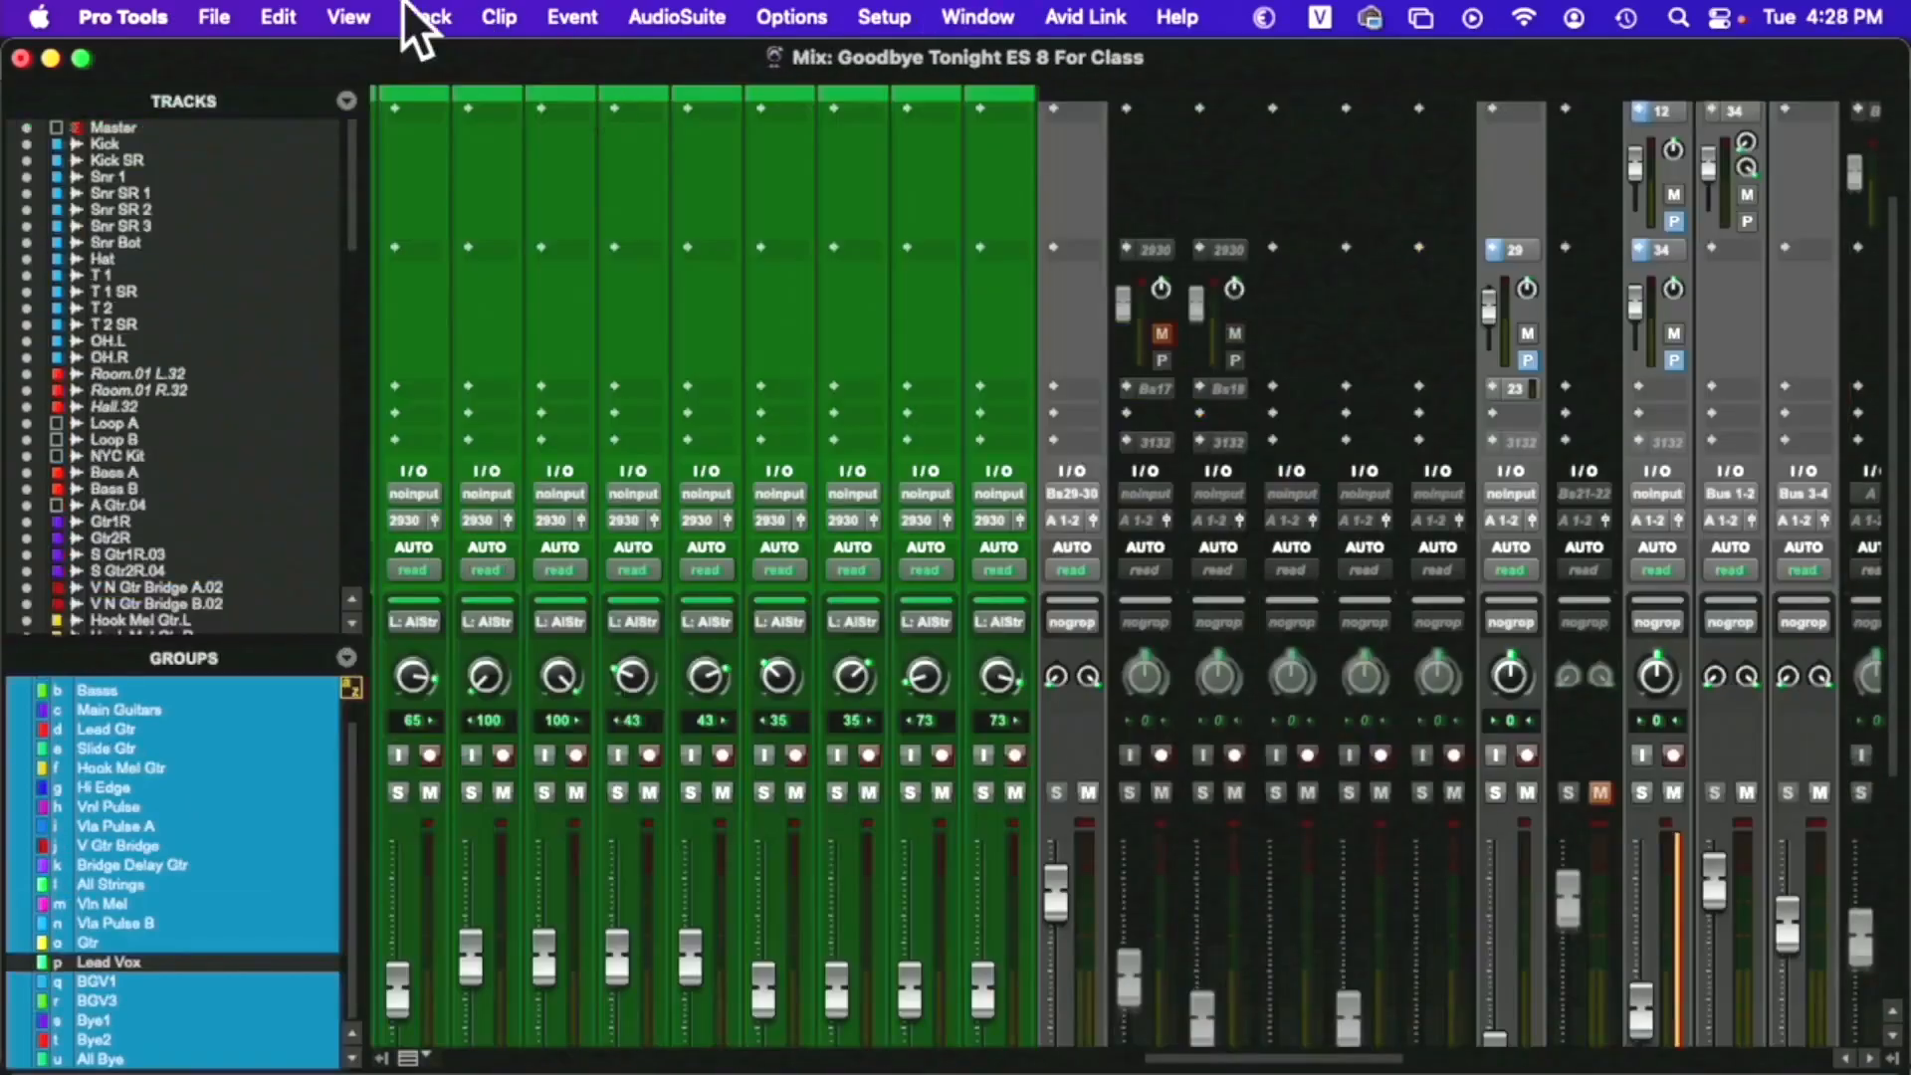
scroll(1029, 784, "down", 5)
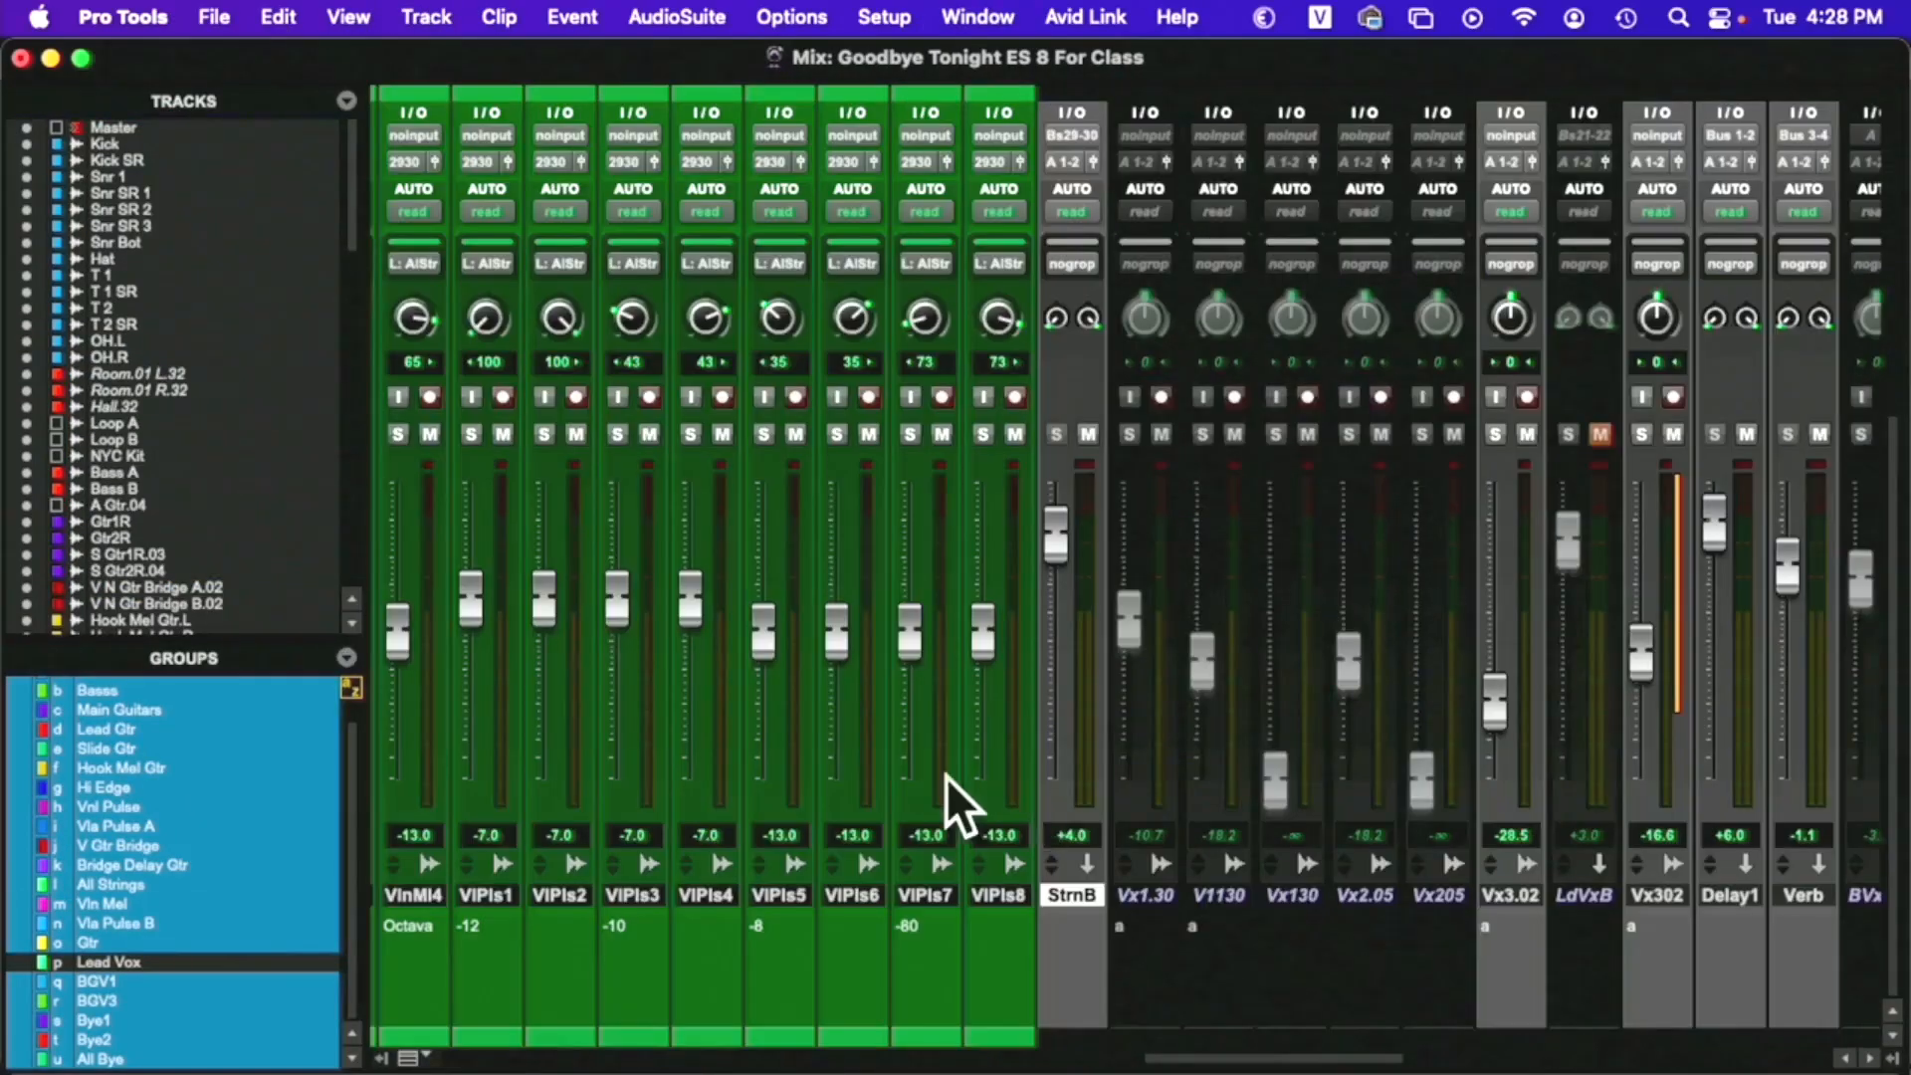
scroll(971, 776, "left", 10)
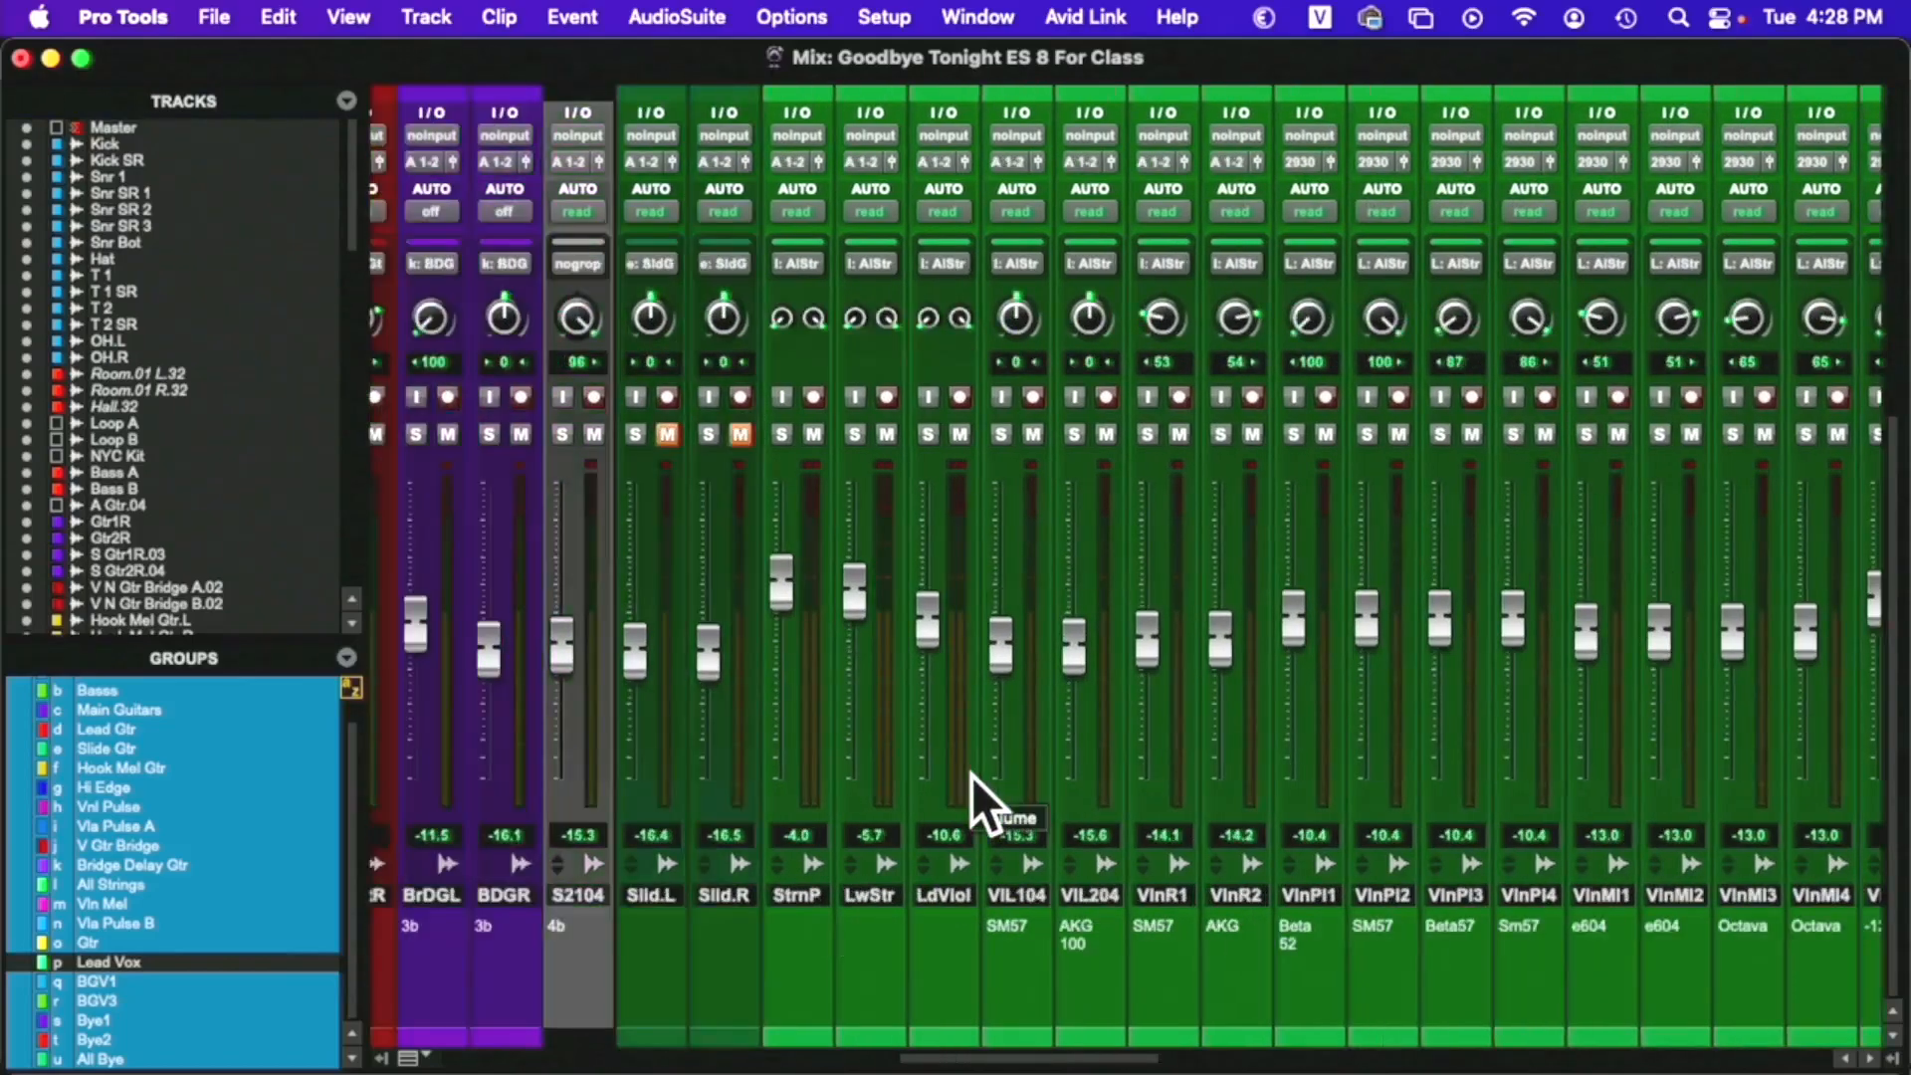
scroll(972, 774, "left", 5)
scroll(973, 775, "right", 7)
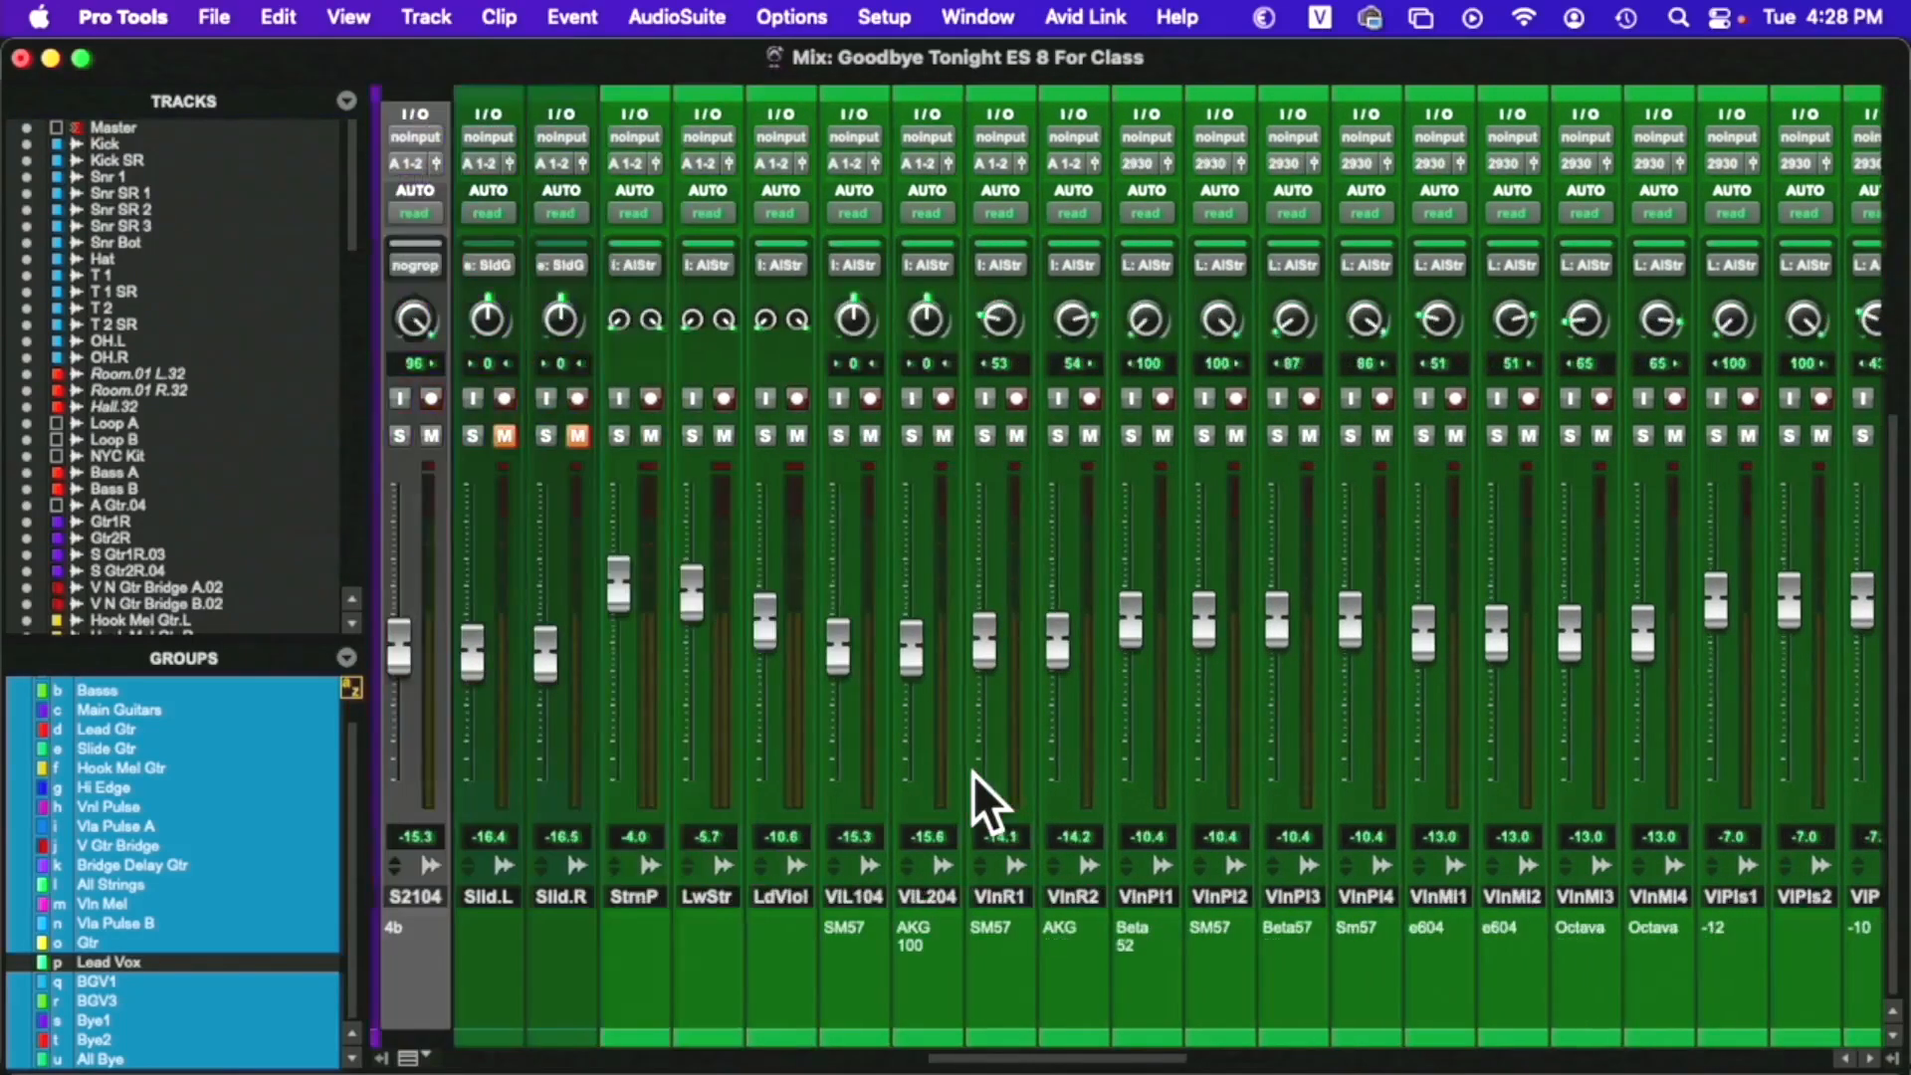
scroll(974, 774, "left", 10)
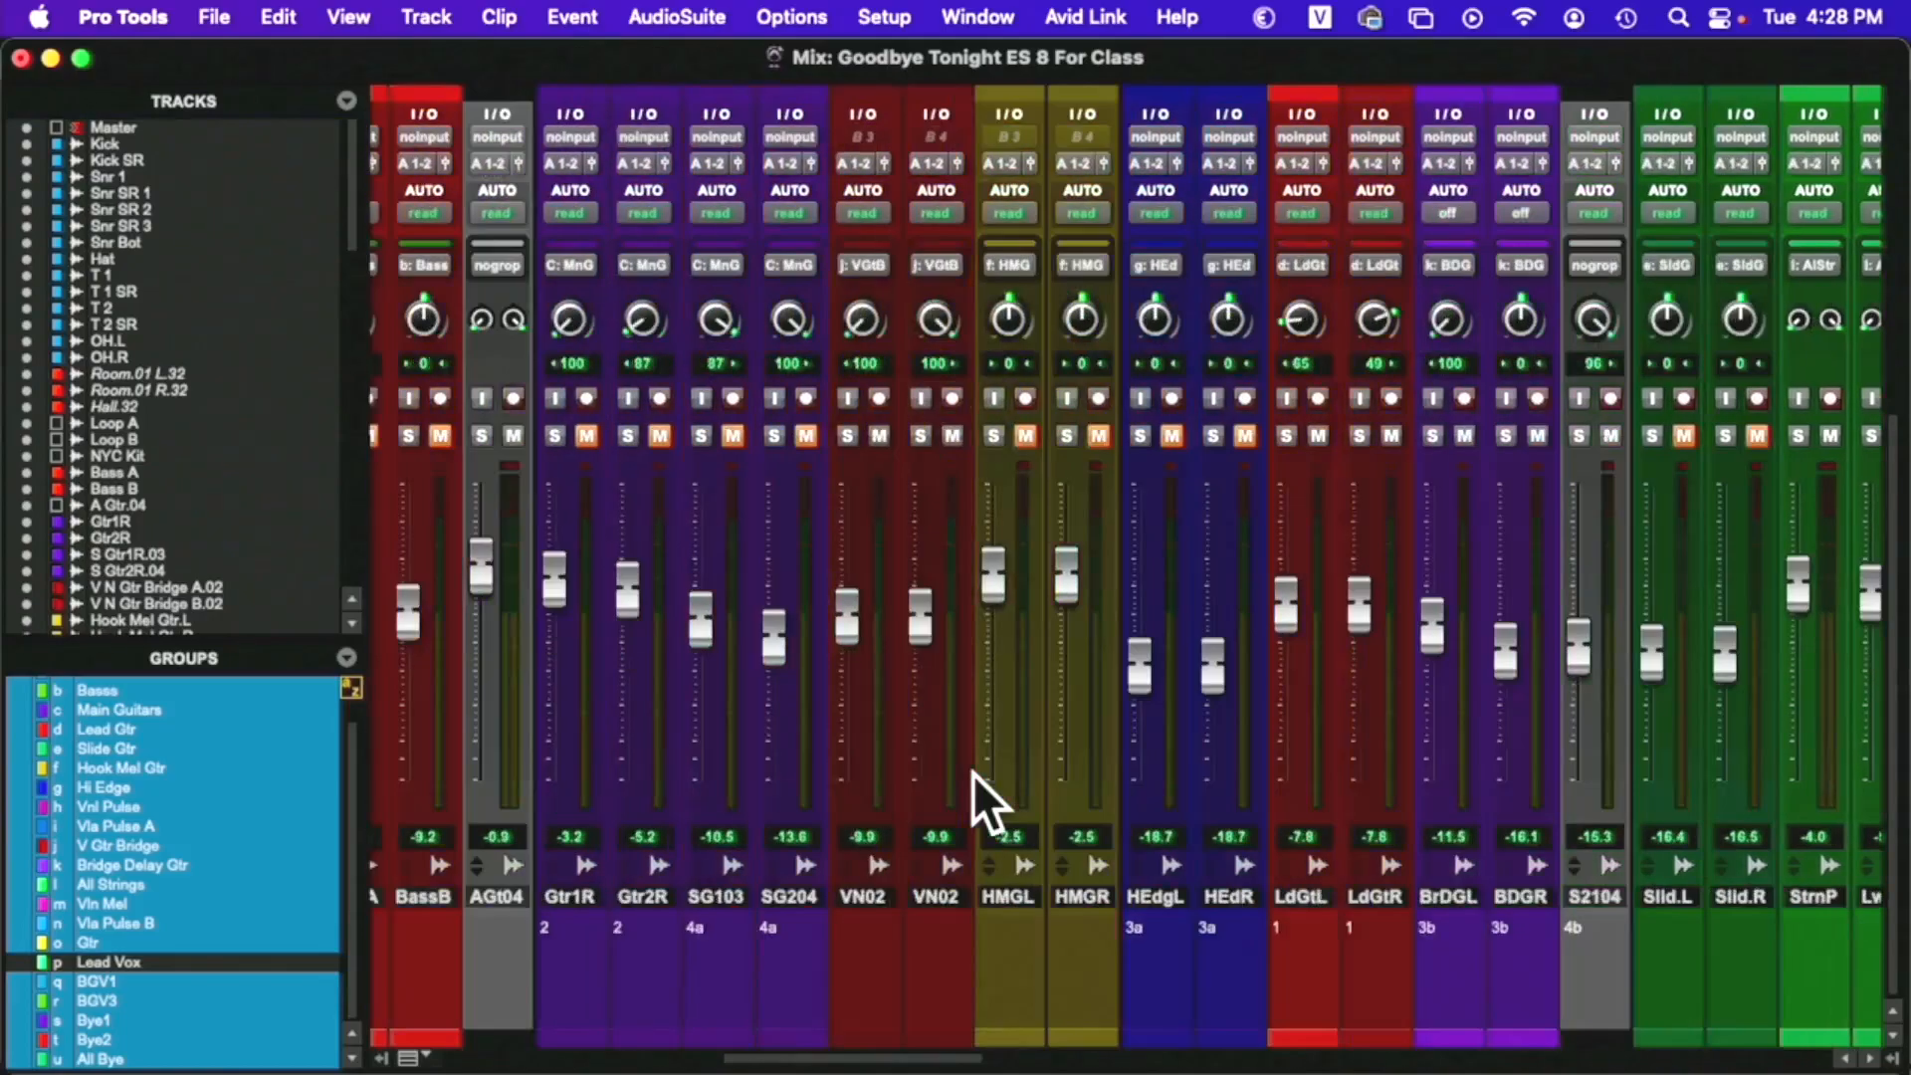
scroll(974, 775, "left", 12)
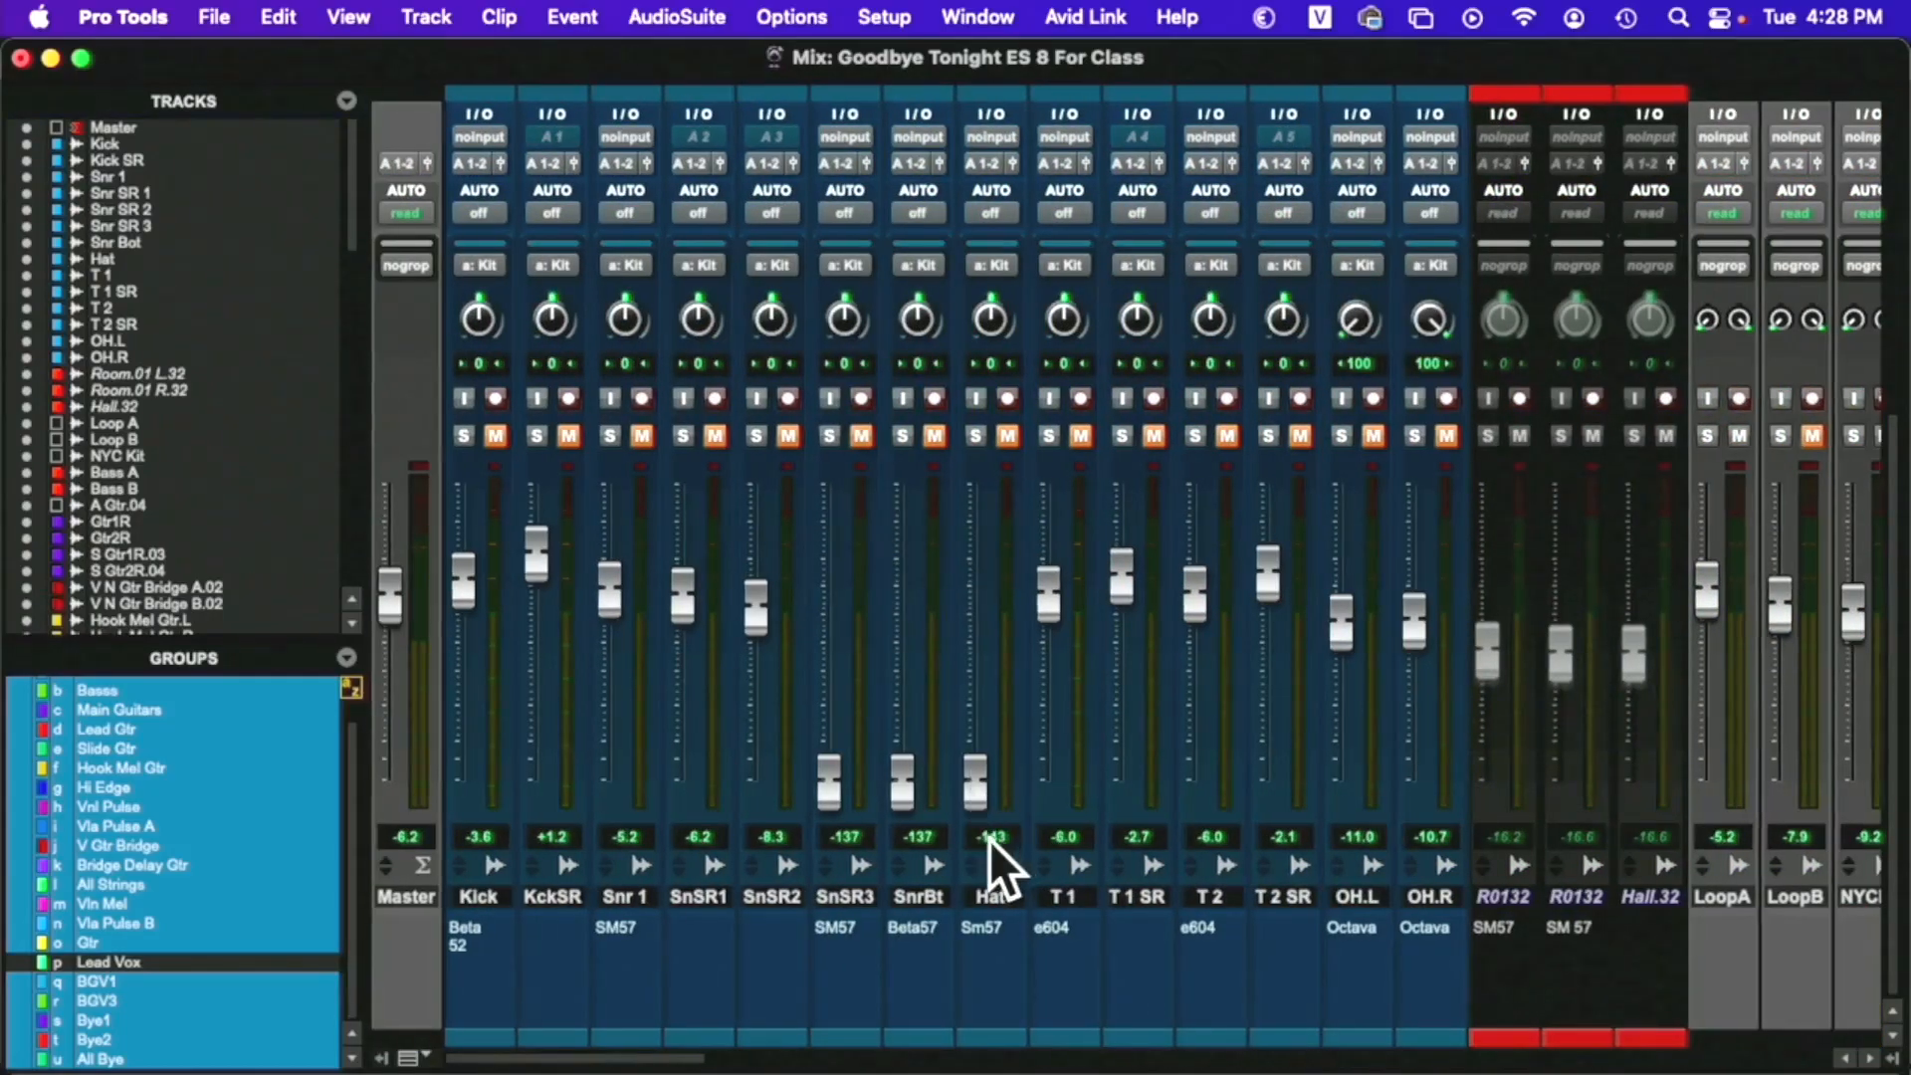
scroll(910, 908, "right", 3)
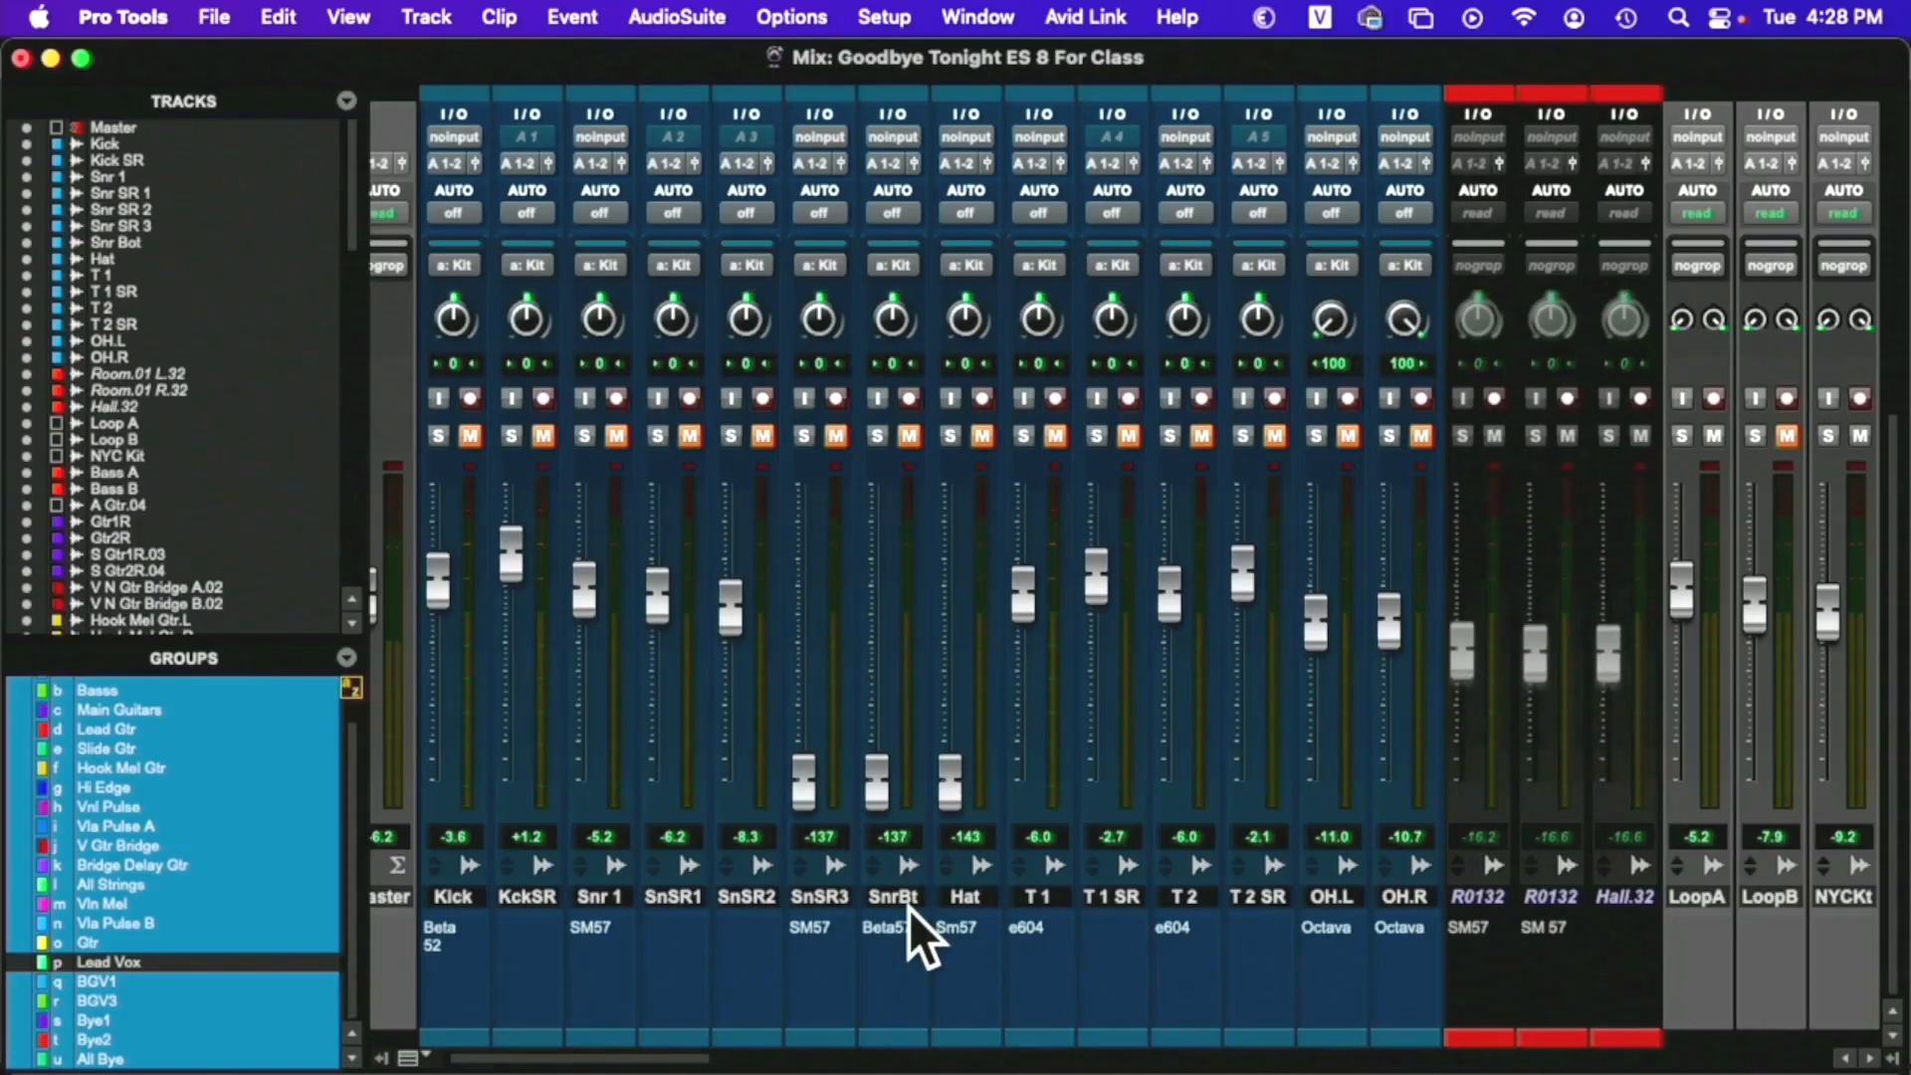
scroll(910, 908, "right", 3)
scroll(910, 910, "right", 3)
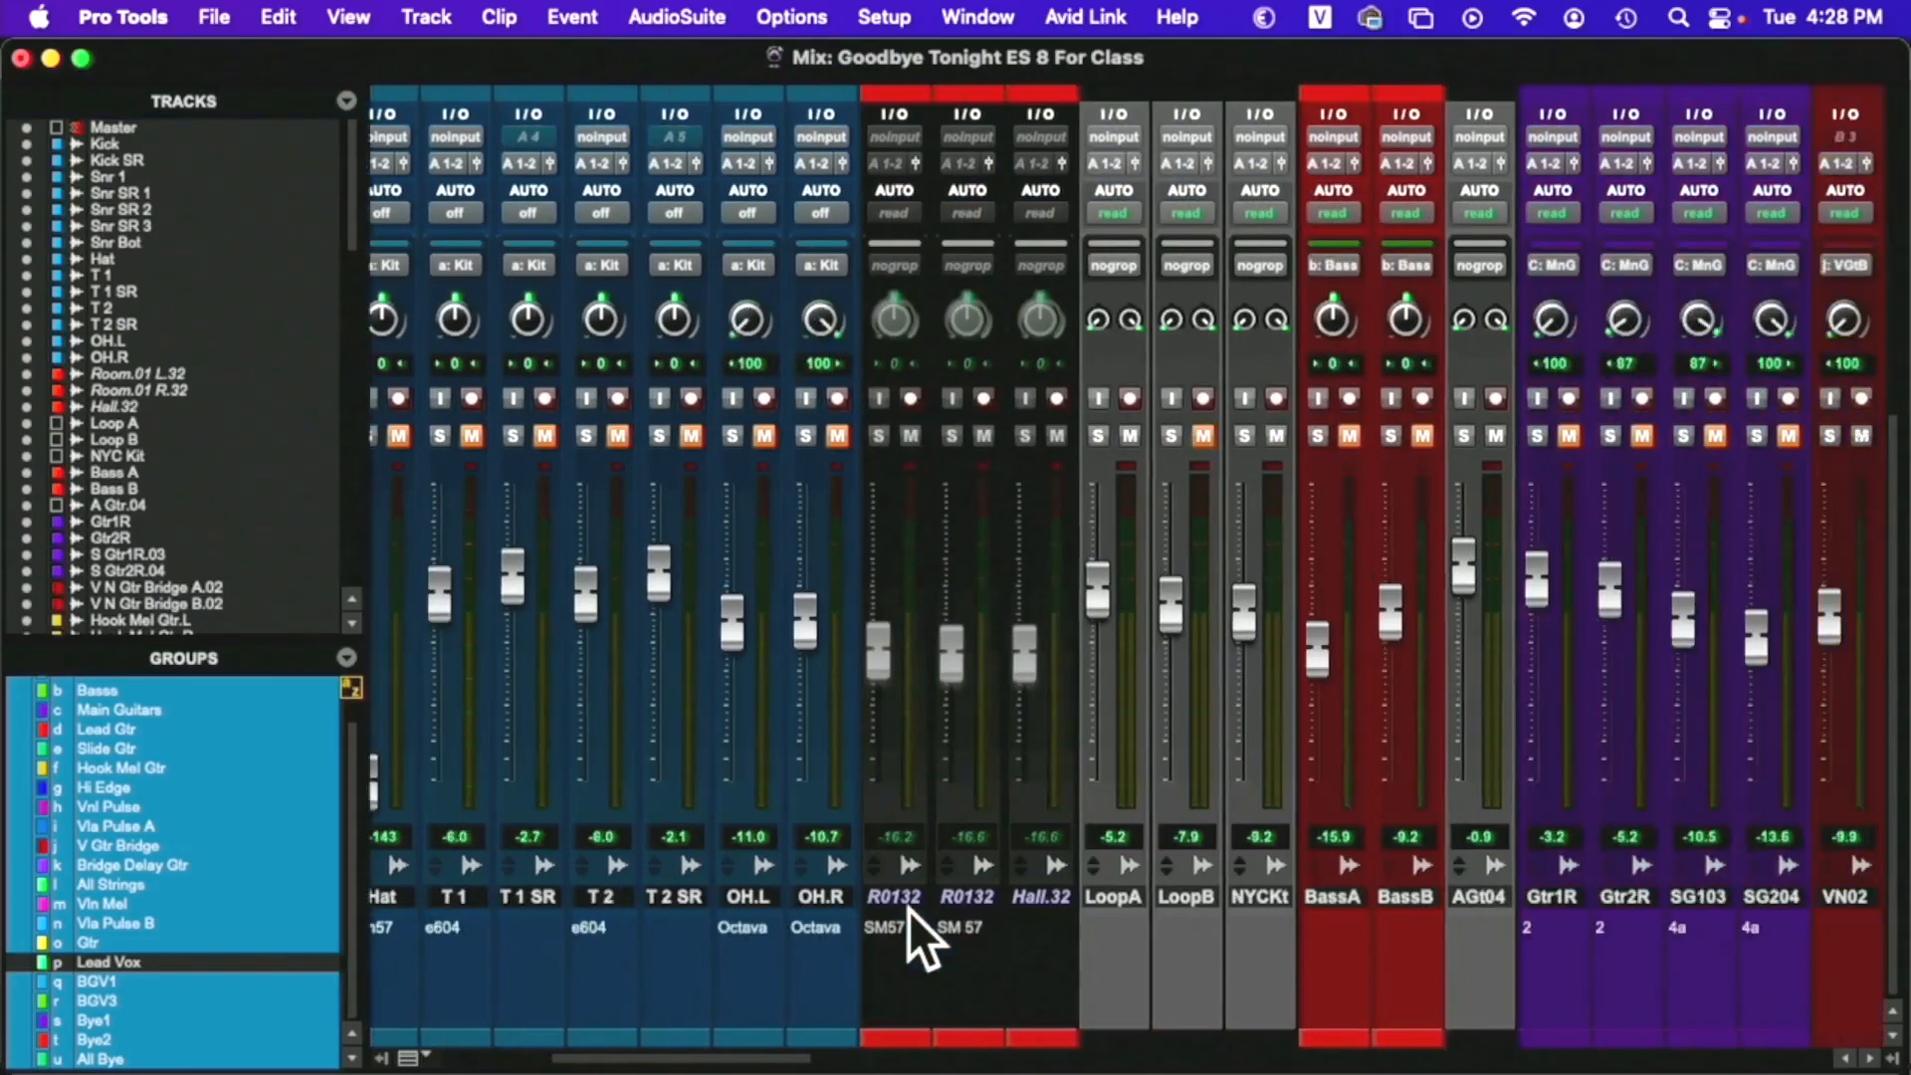
scroll(786, 926, "left", 6)
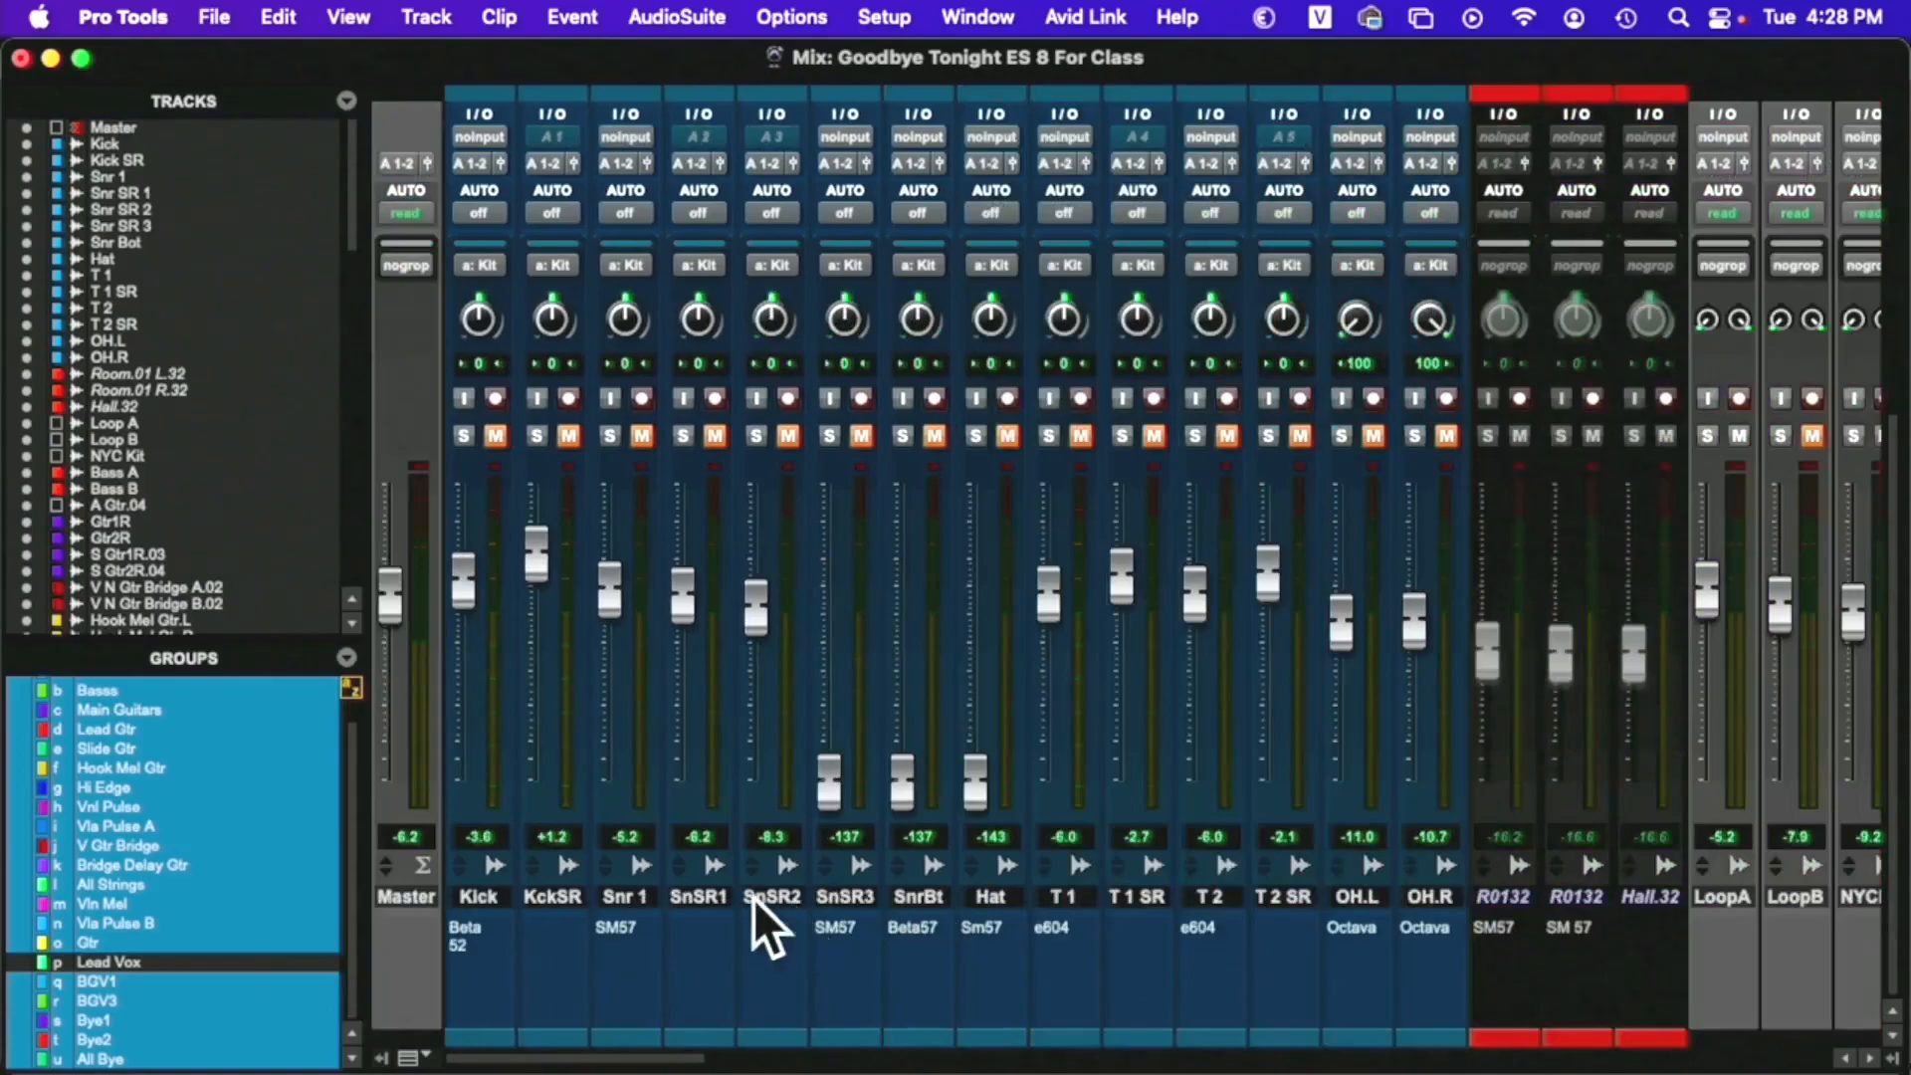
Select the drum tracks from Kick through OH.R and hide the track and group lists in the Mix window
left_click(488, 898)
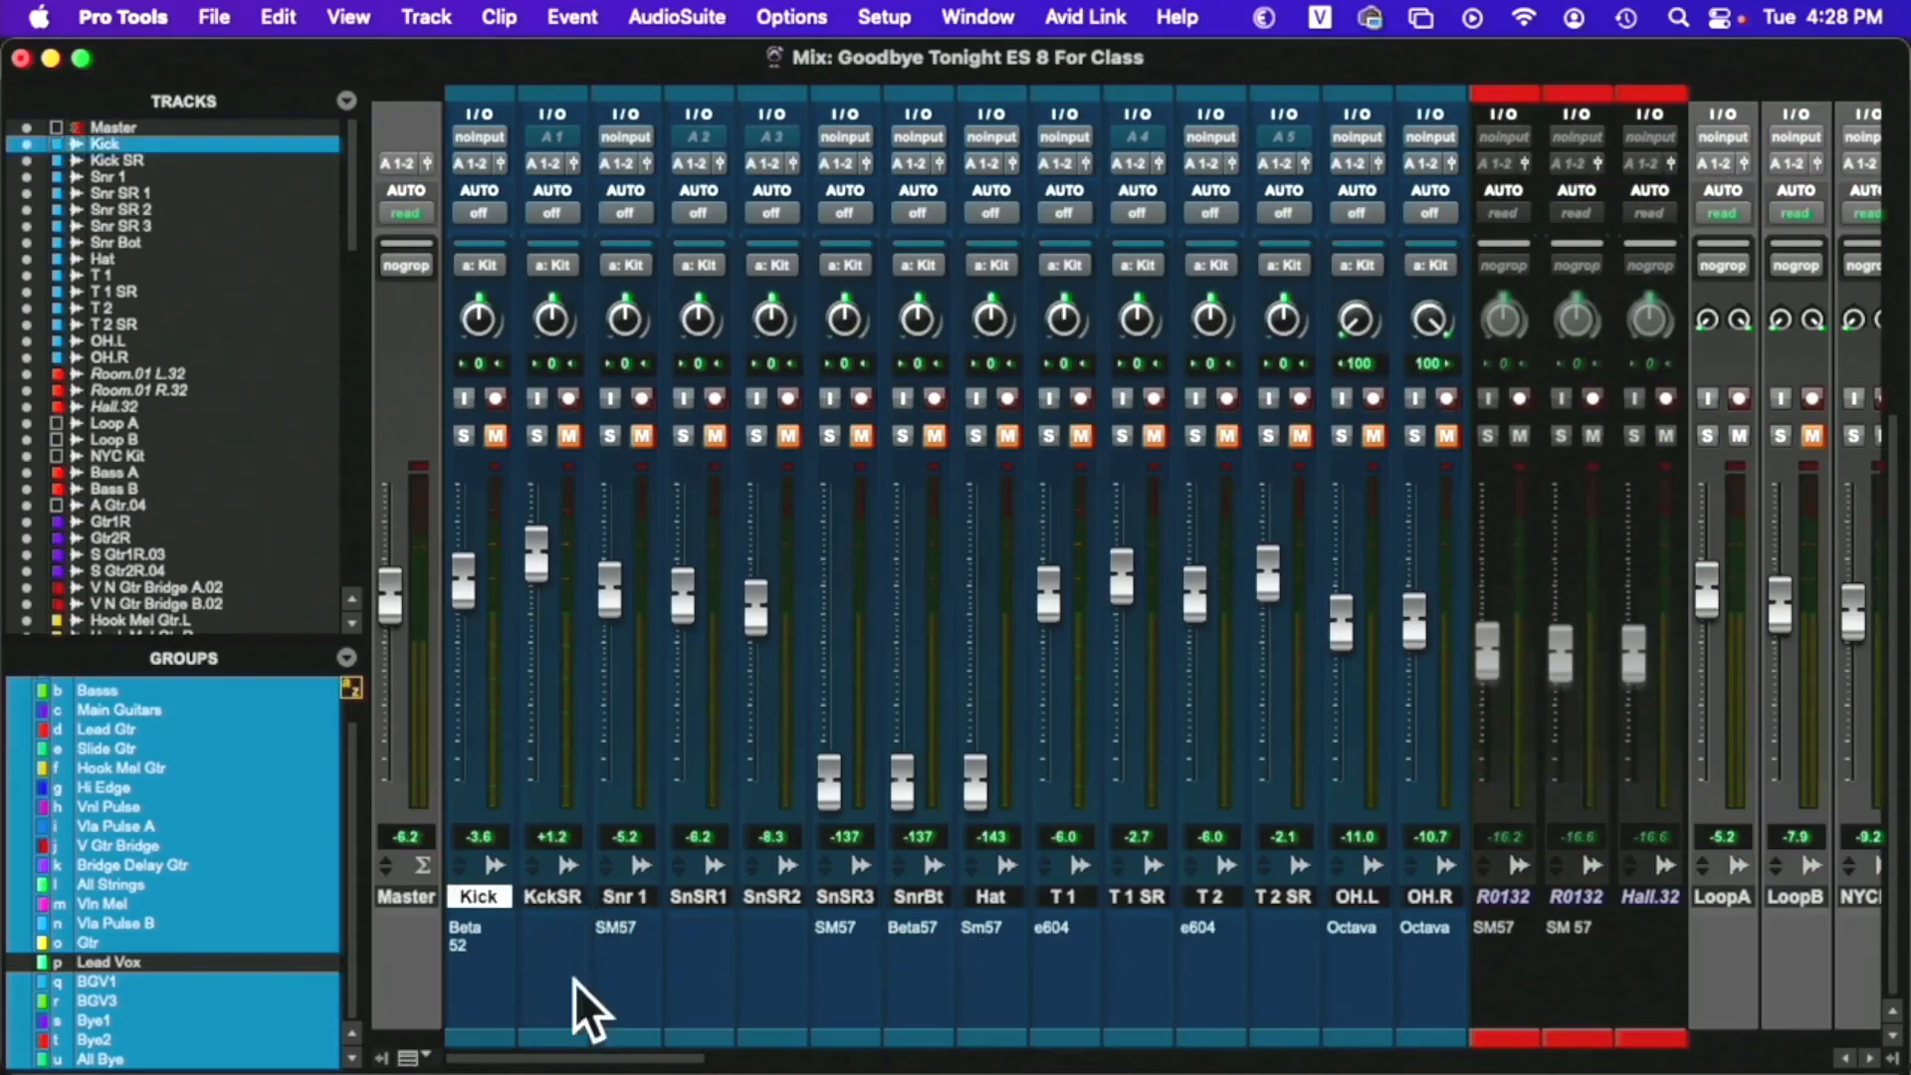
left_click(406, 1058)
left_click(390, 1062)
left_click(388, 1061)
left_click(385, 1062)
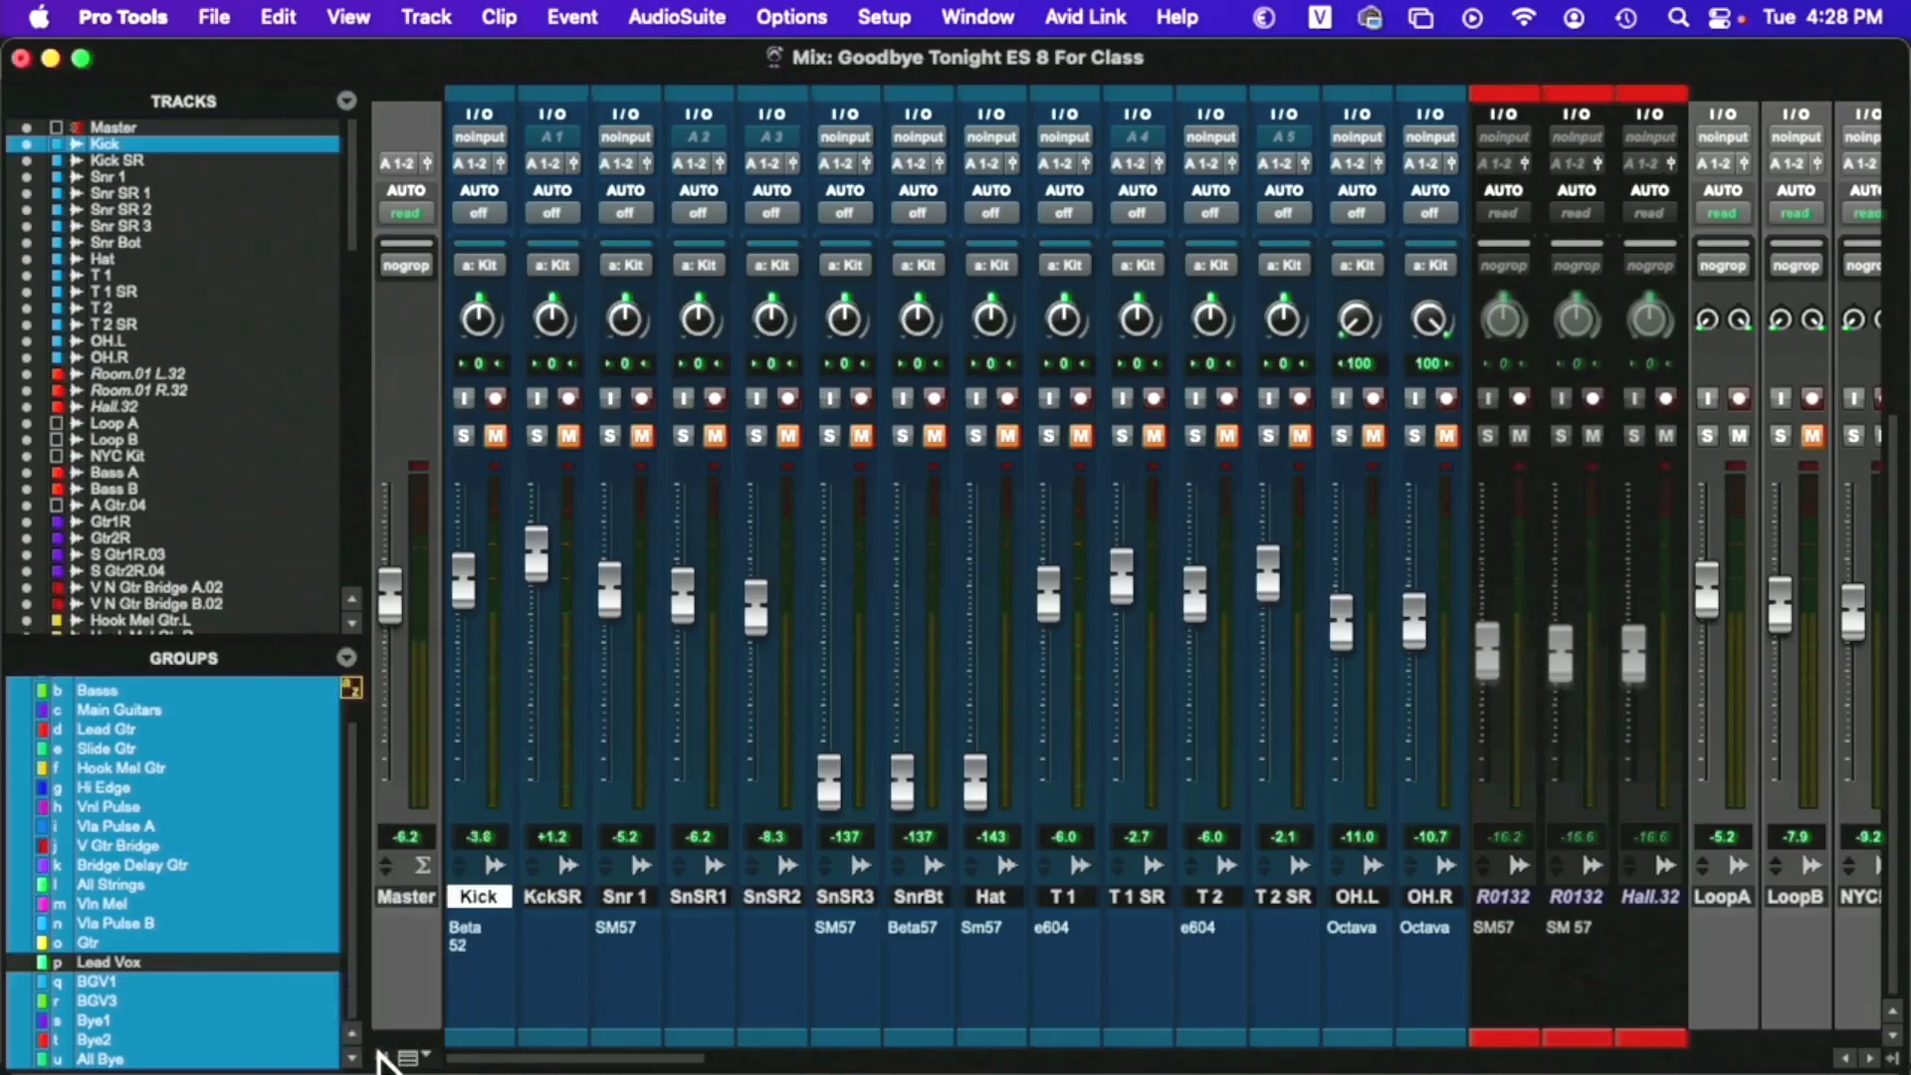
left_click(384, 1060)
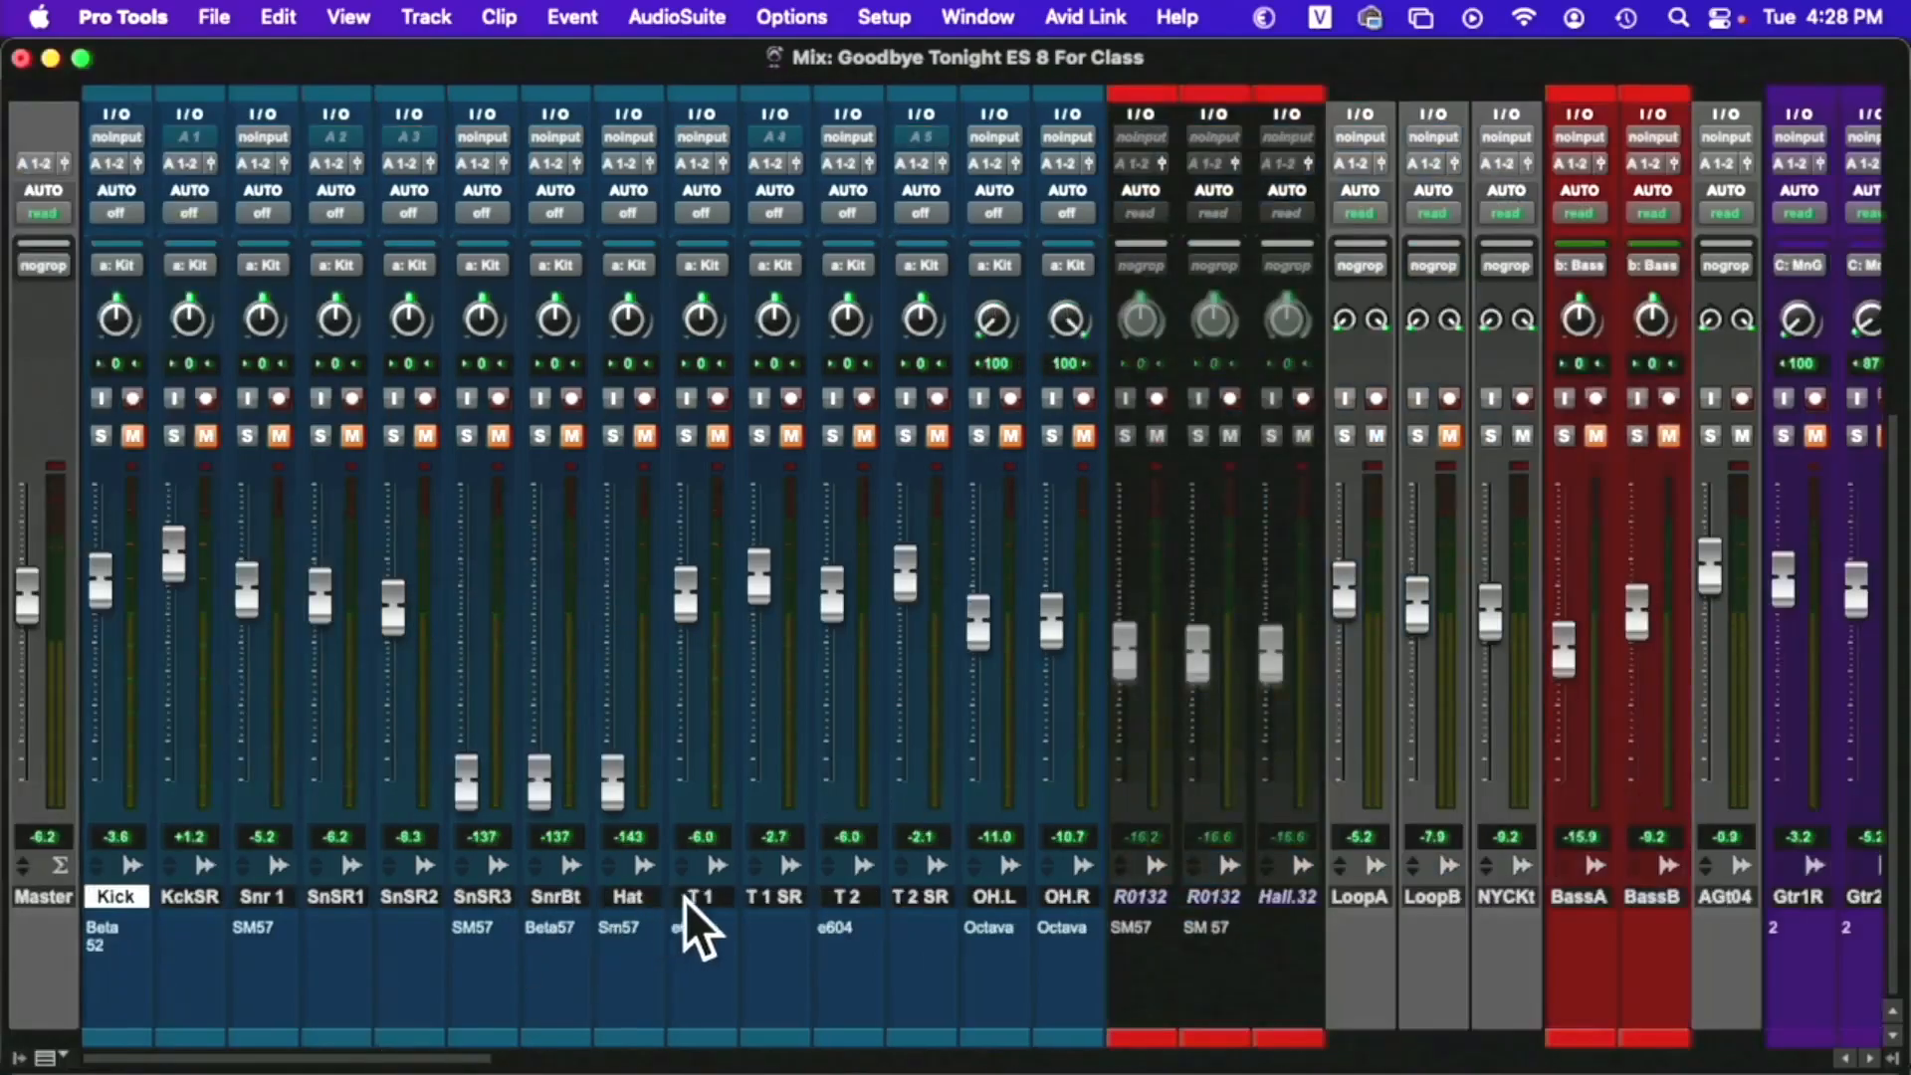
left_click(1072, 900, "shift")
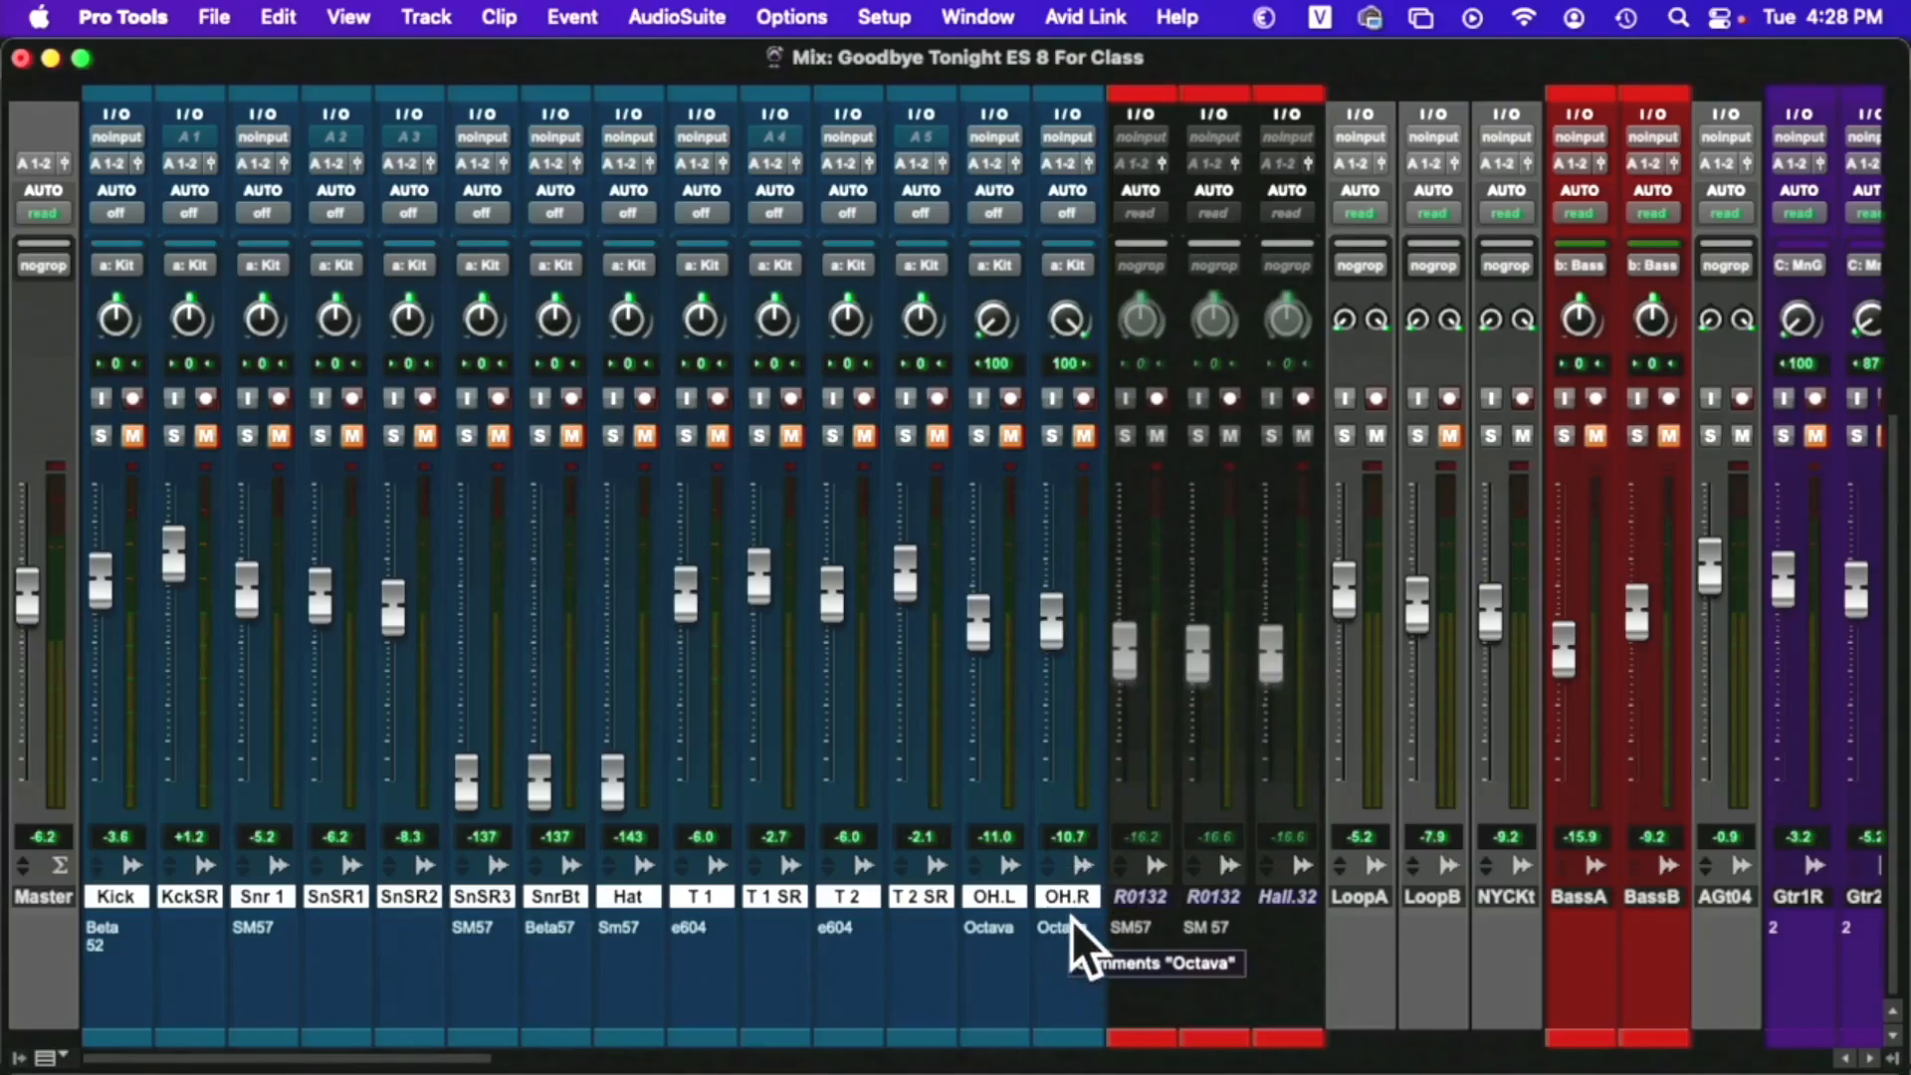
Create one new stereo Aux Input track named "Drum M" after the selected drum tracks
scroll(1073, 917, "right", 5)
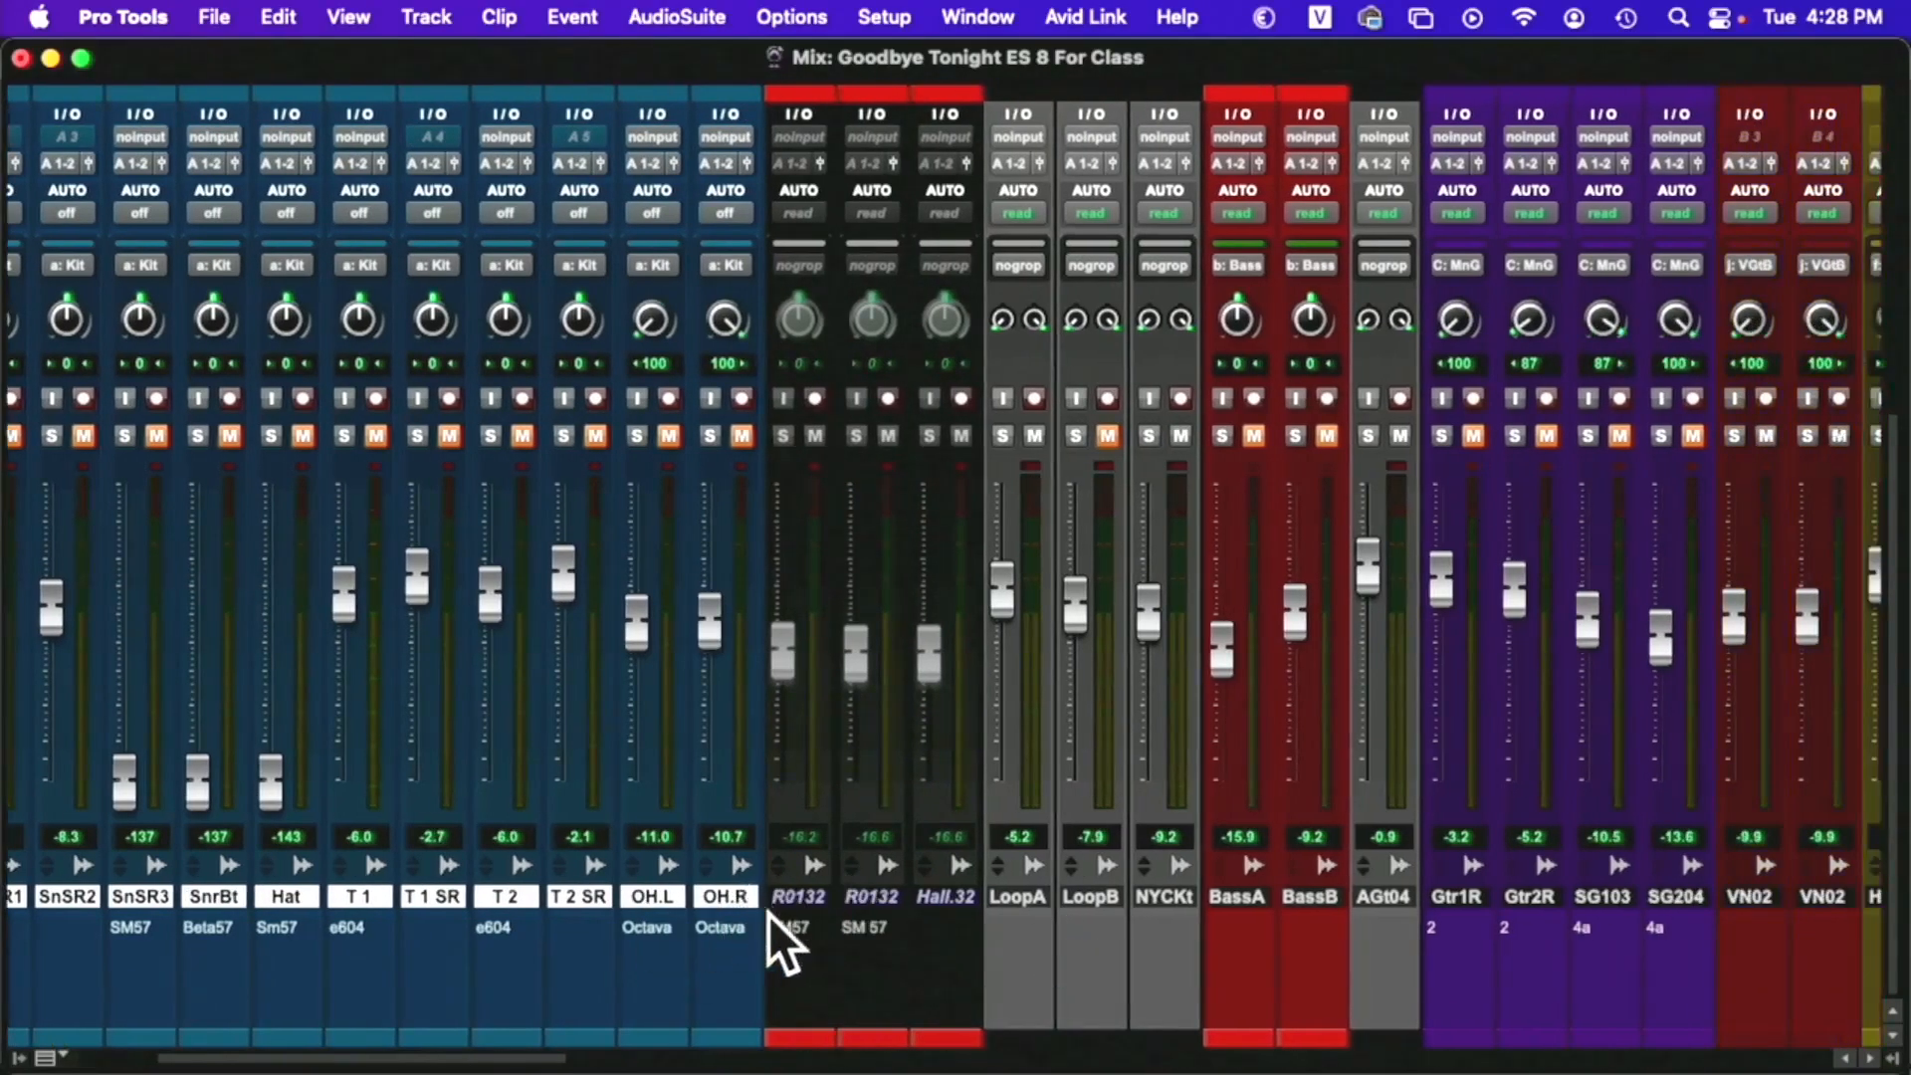
key("super+shift+n")
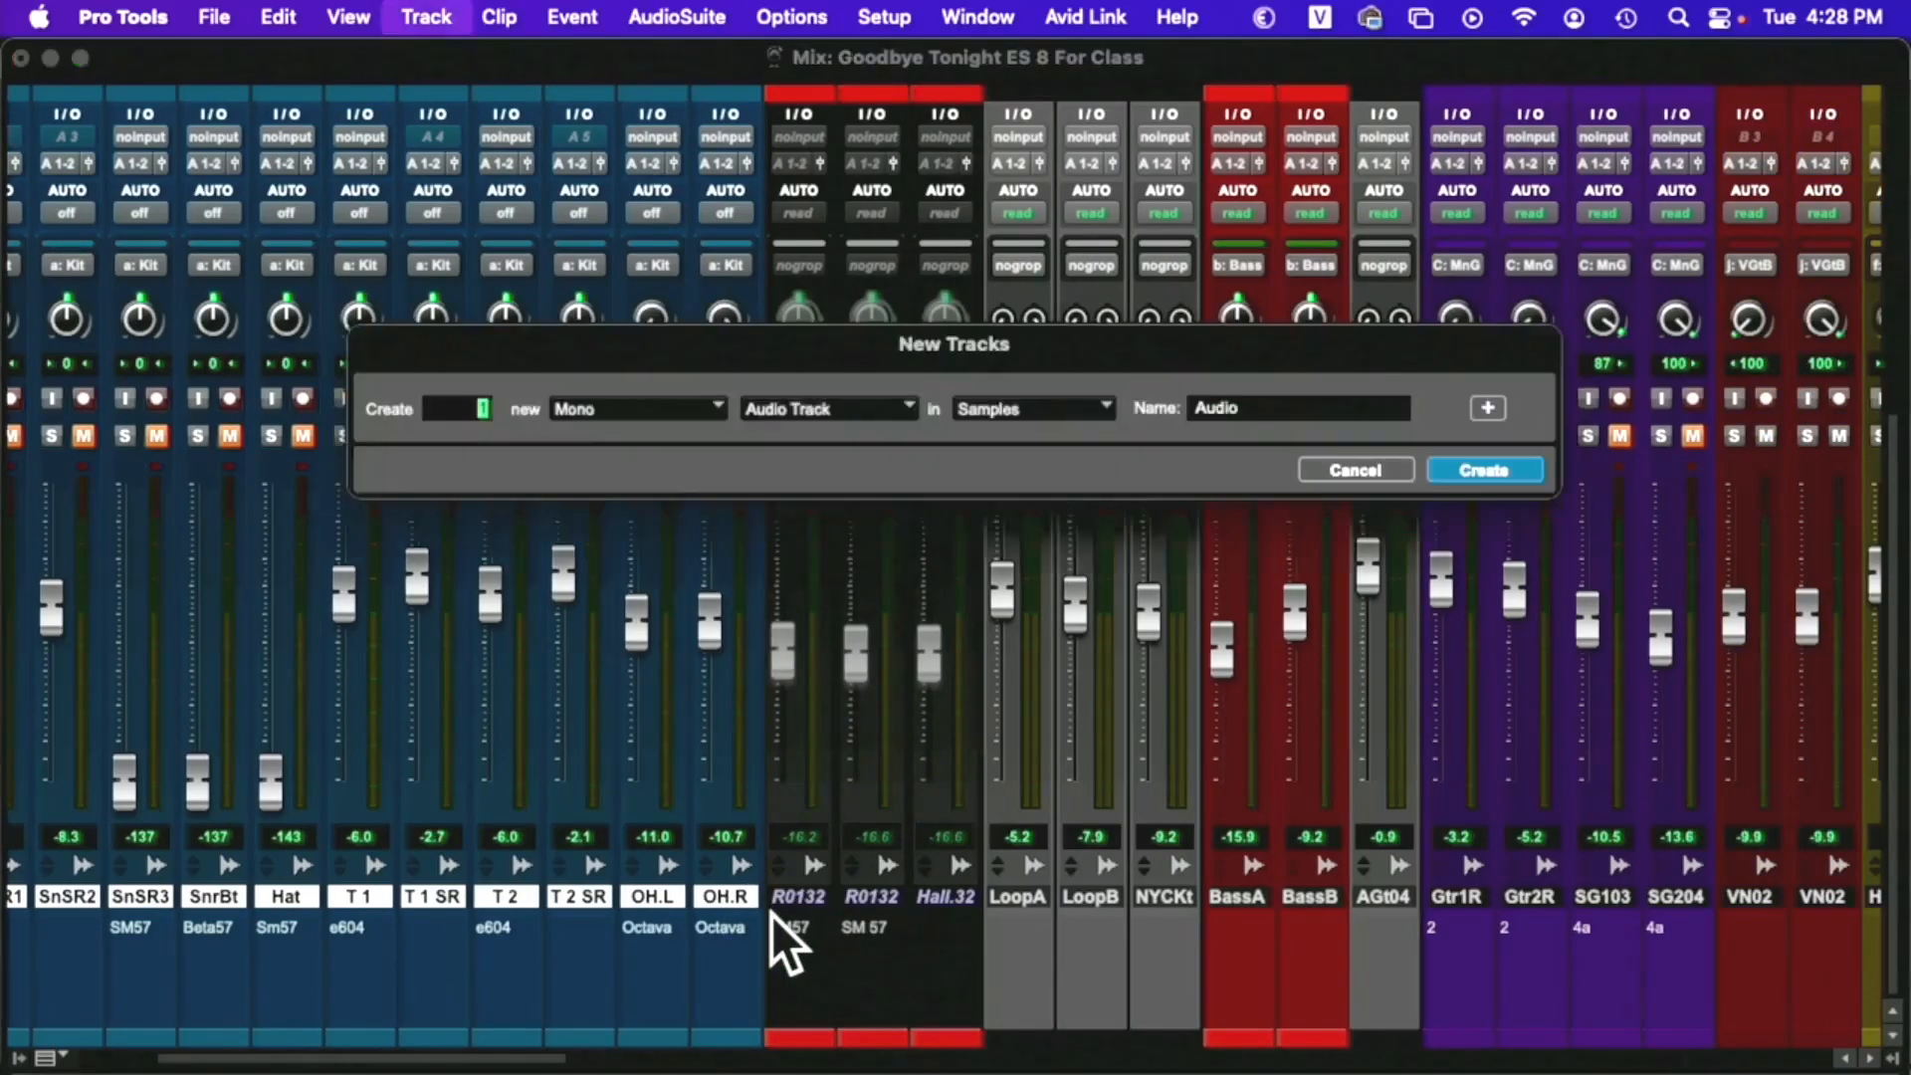
key("super+Down")
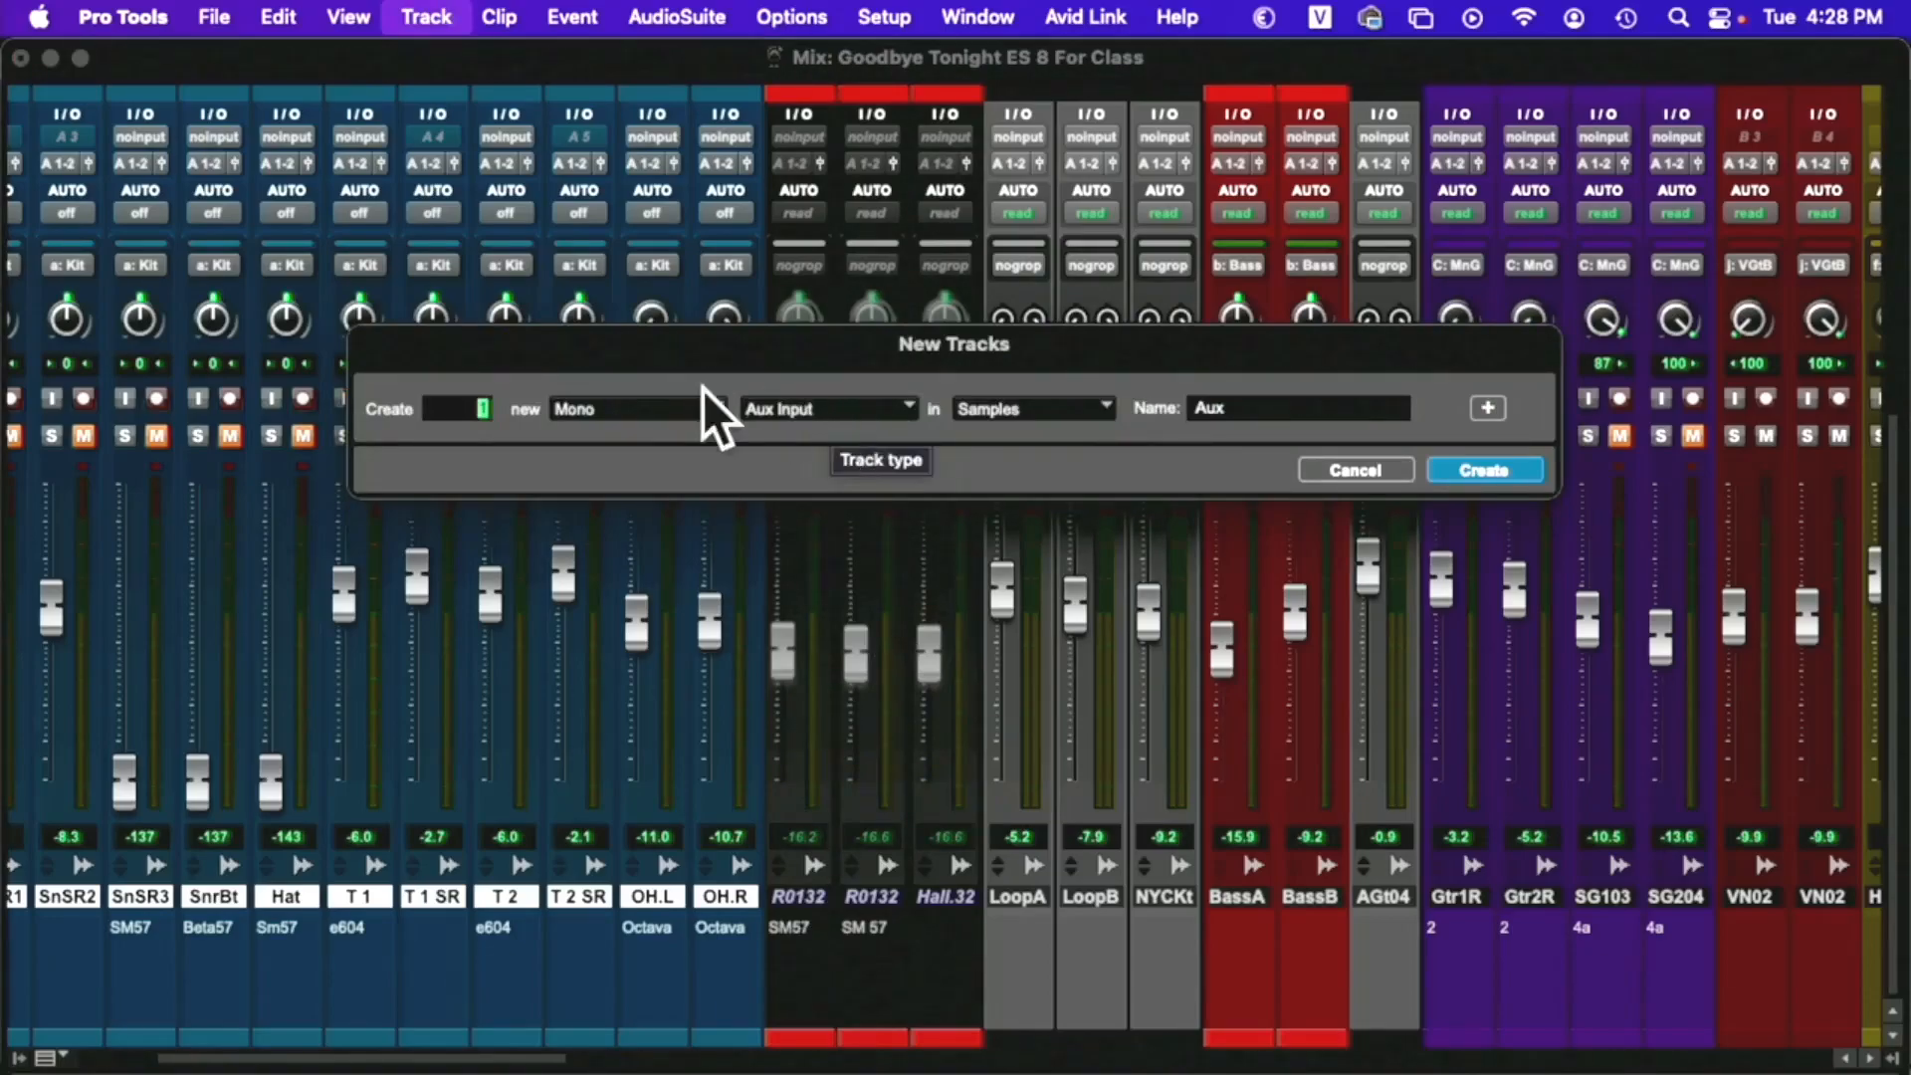
left_click(675, 408)
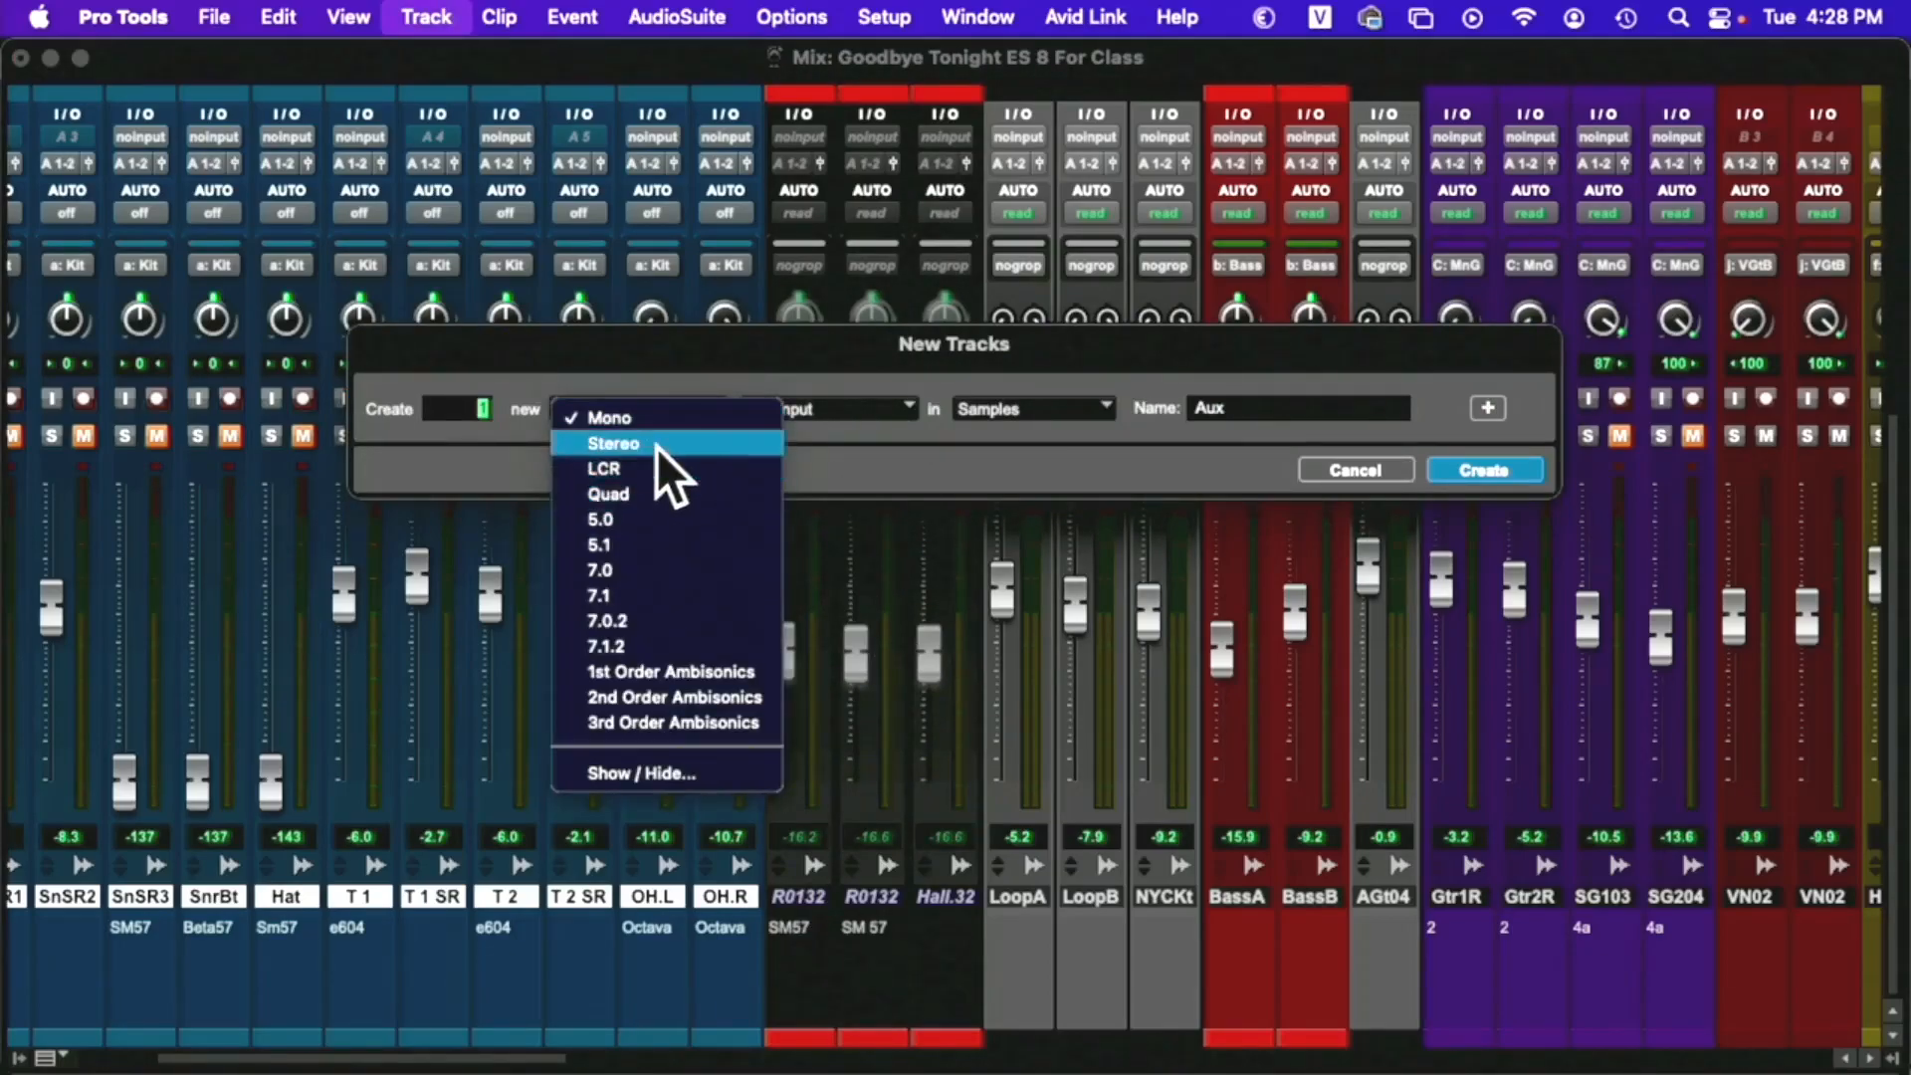
left_click(657, 444)
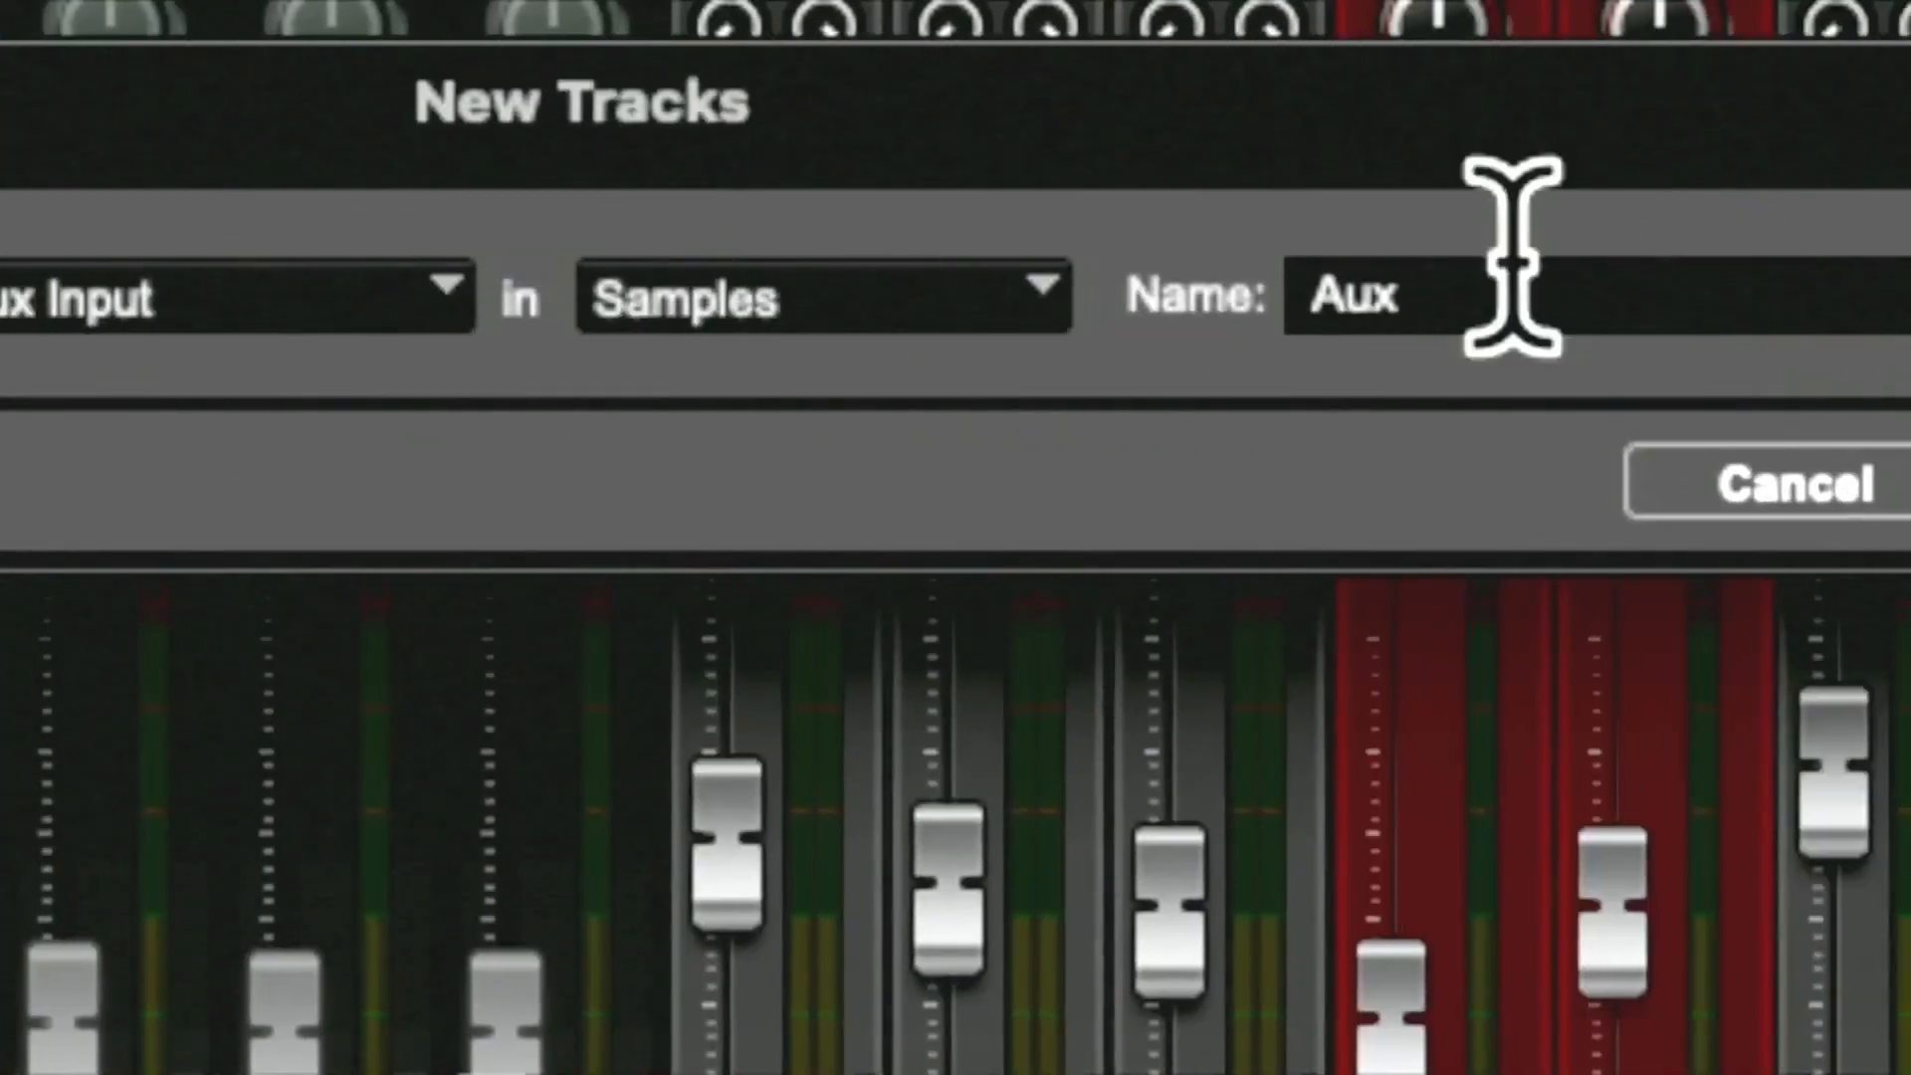
left_click(1493, 277)
key("super+a")
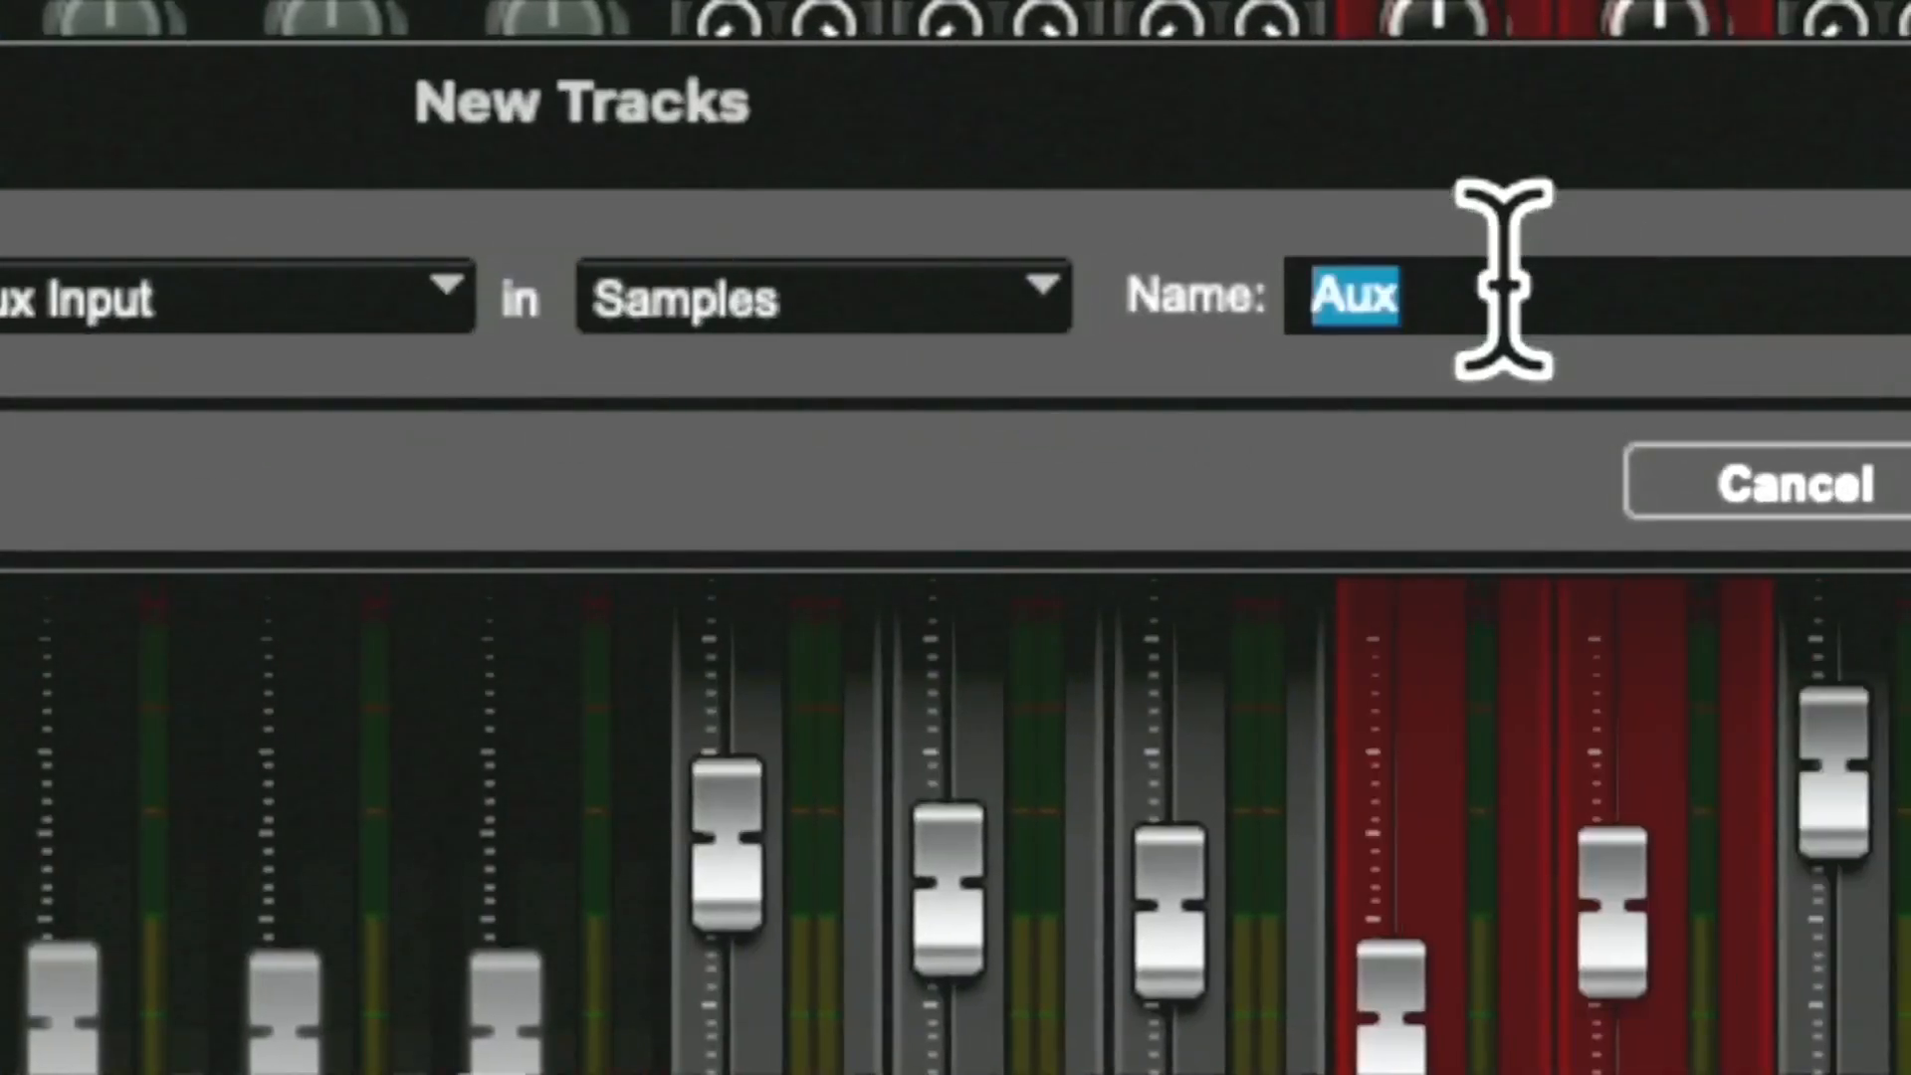
type("Drum M")
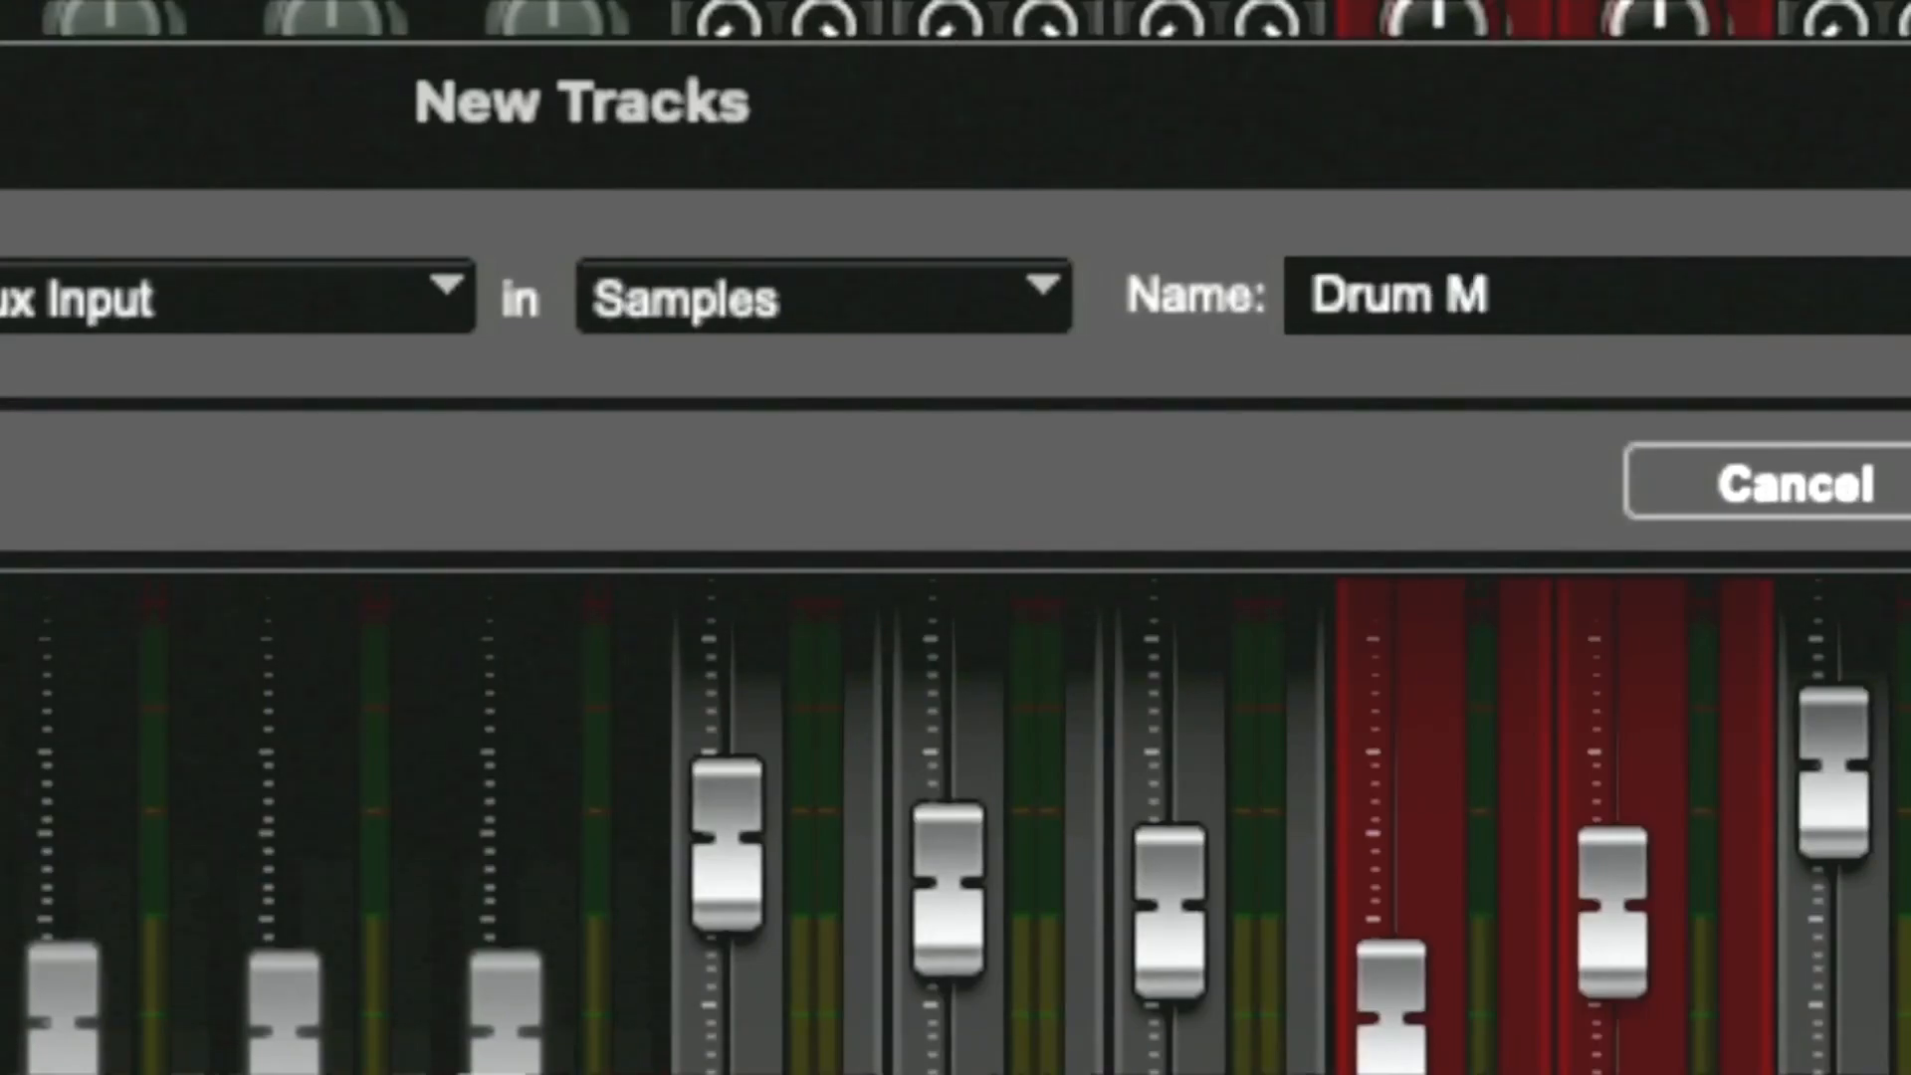
key("Return")
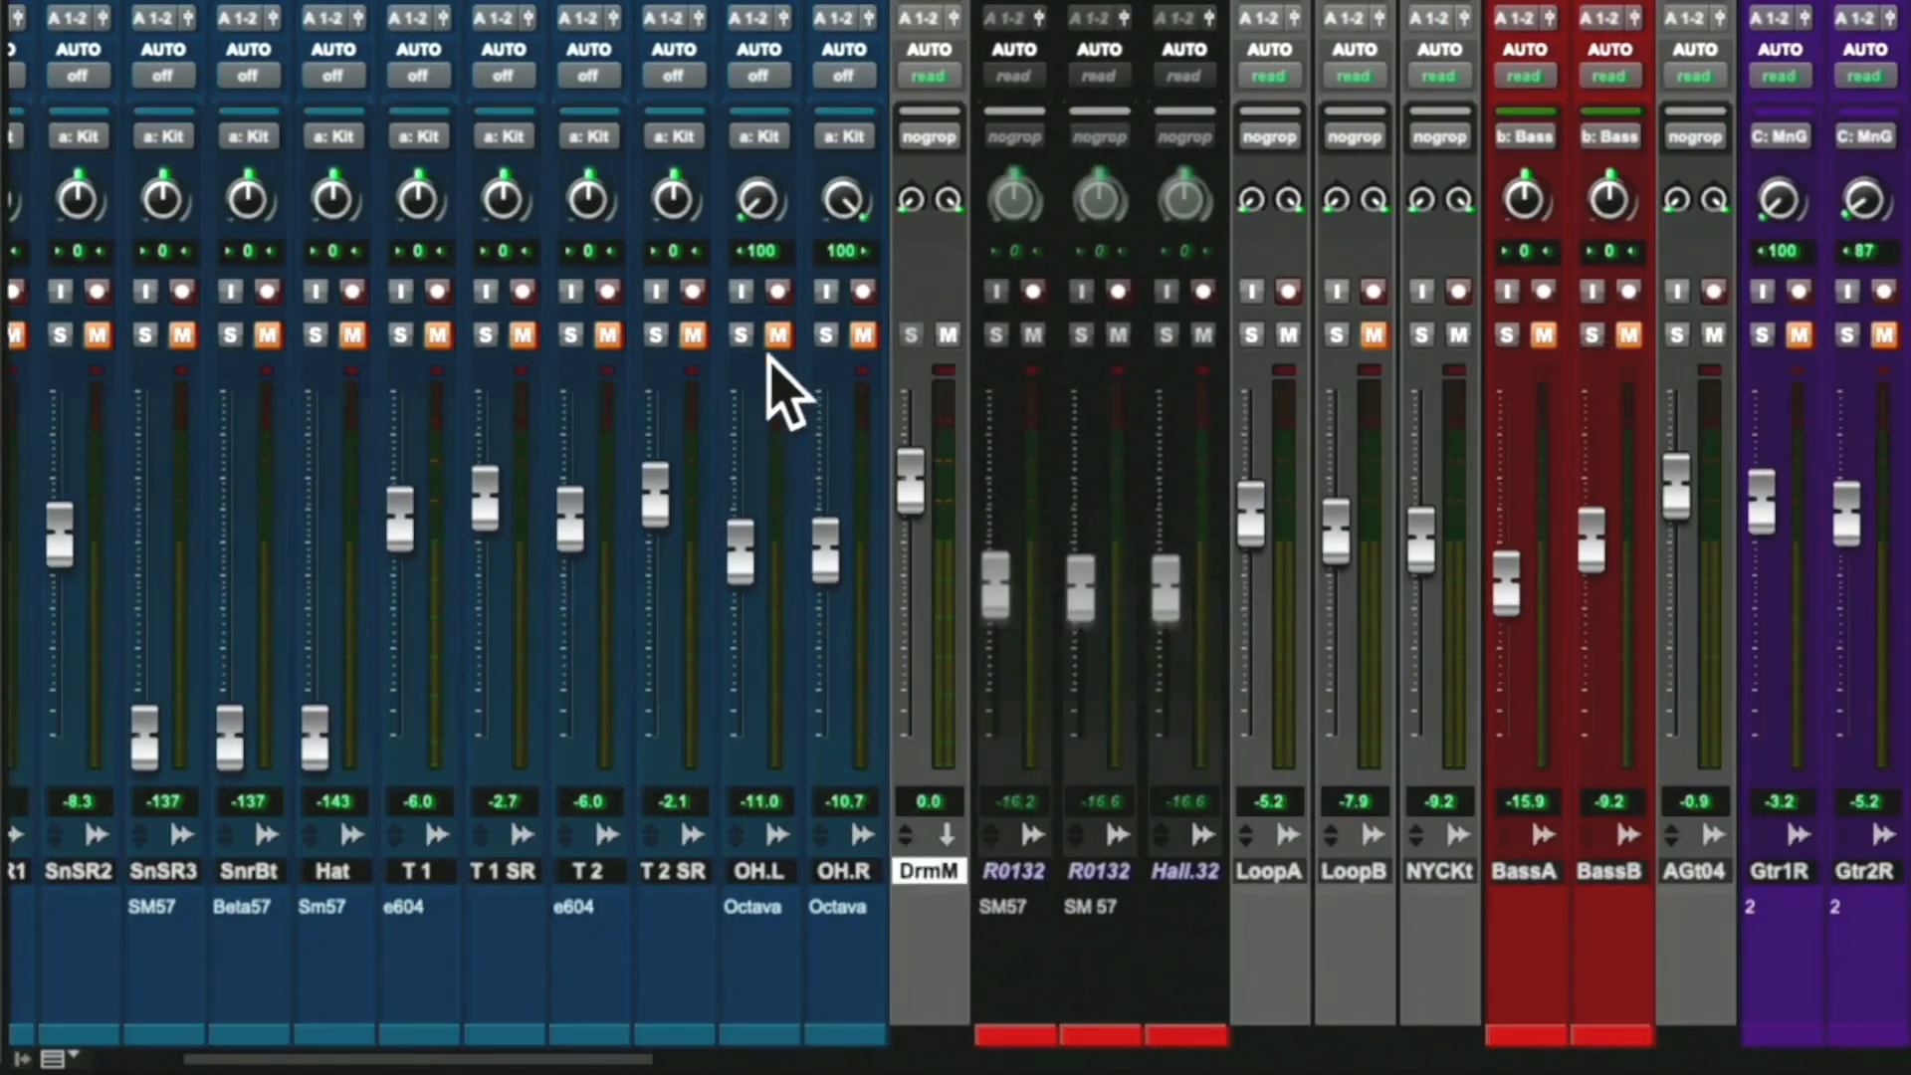
Unmute and solo all tracks of the drum Kit group
left_click(862, 335)
left_click(742, 334)
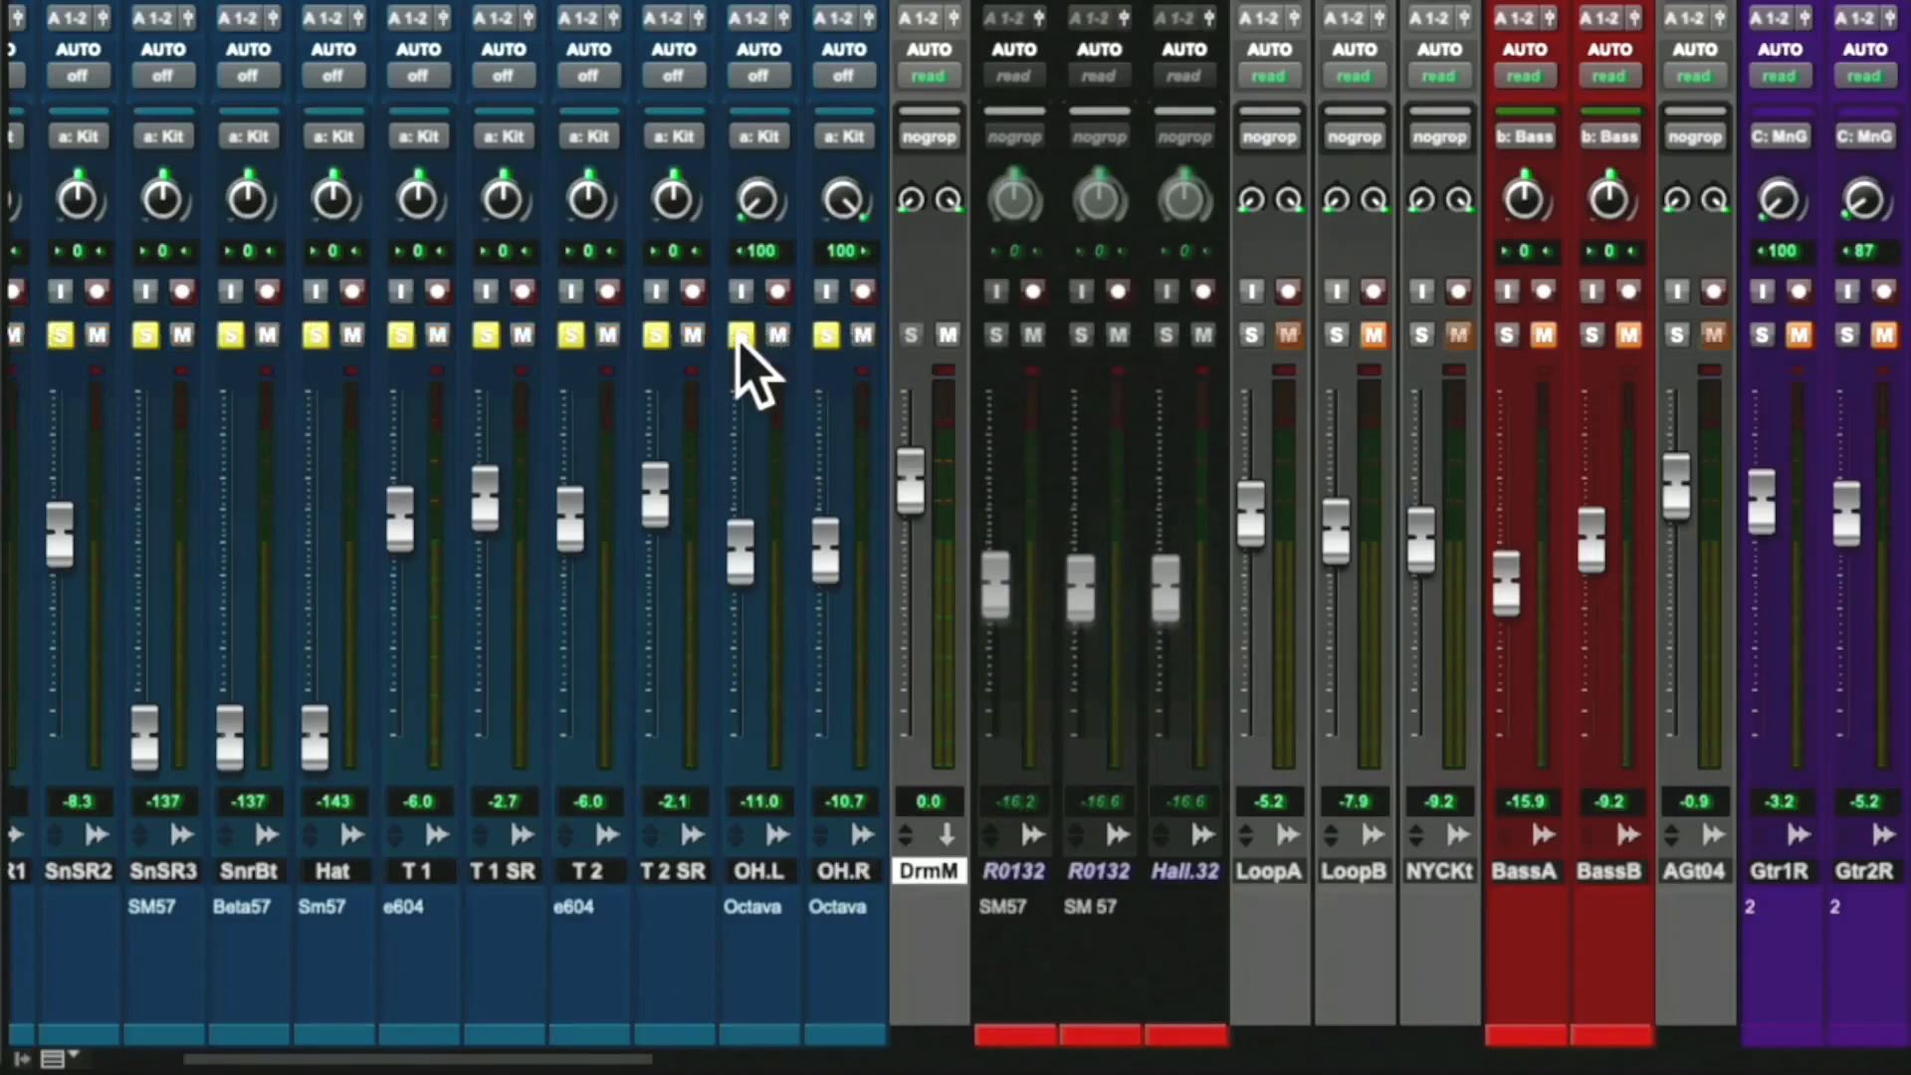
Set the input of the new drum aux track to Bus 33-34 (Stereo)
scroll(946, 478, "up", 2)
scroll(957, 458, "up", 5)
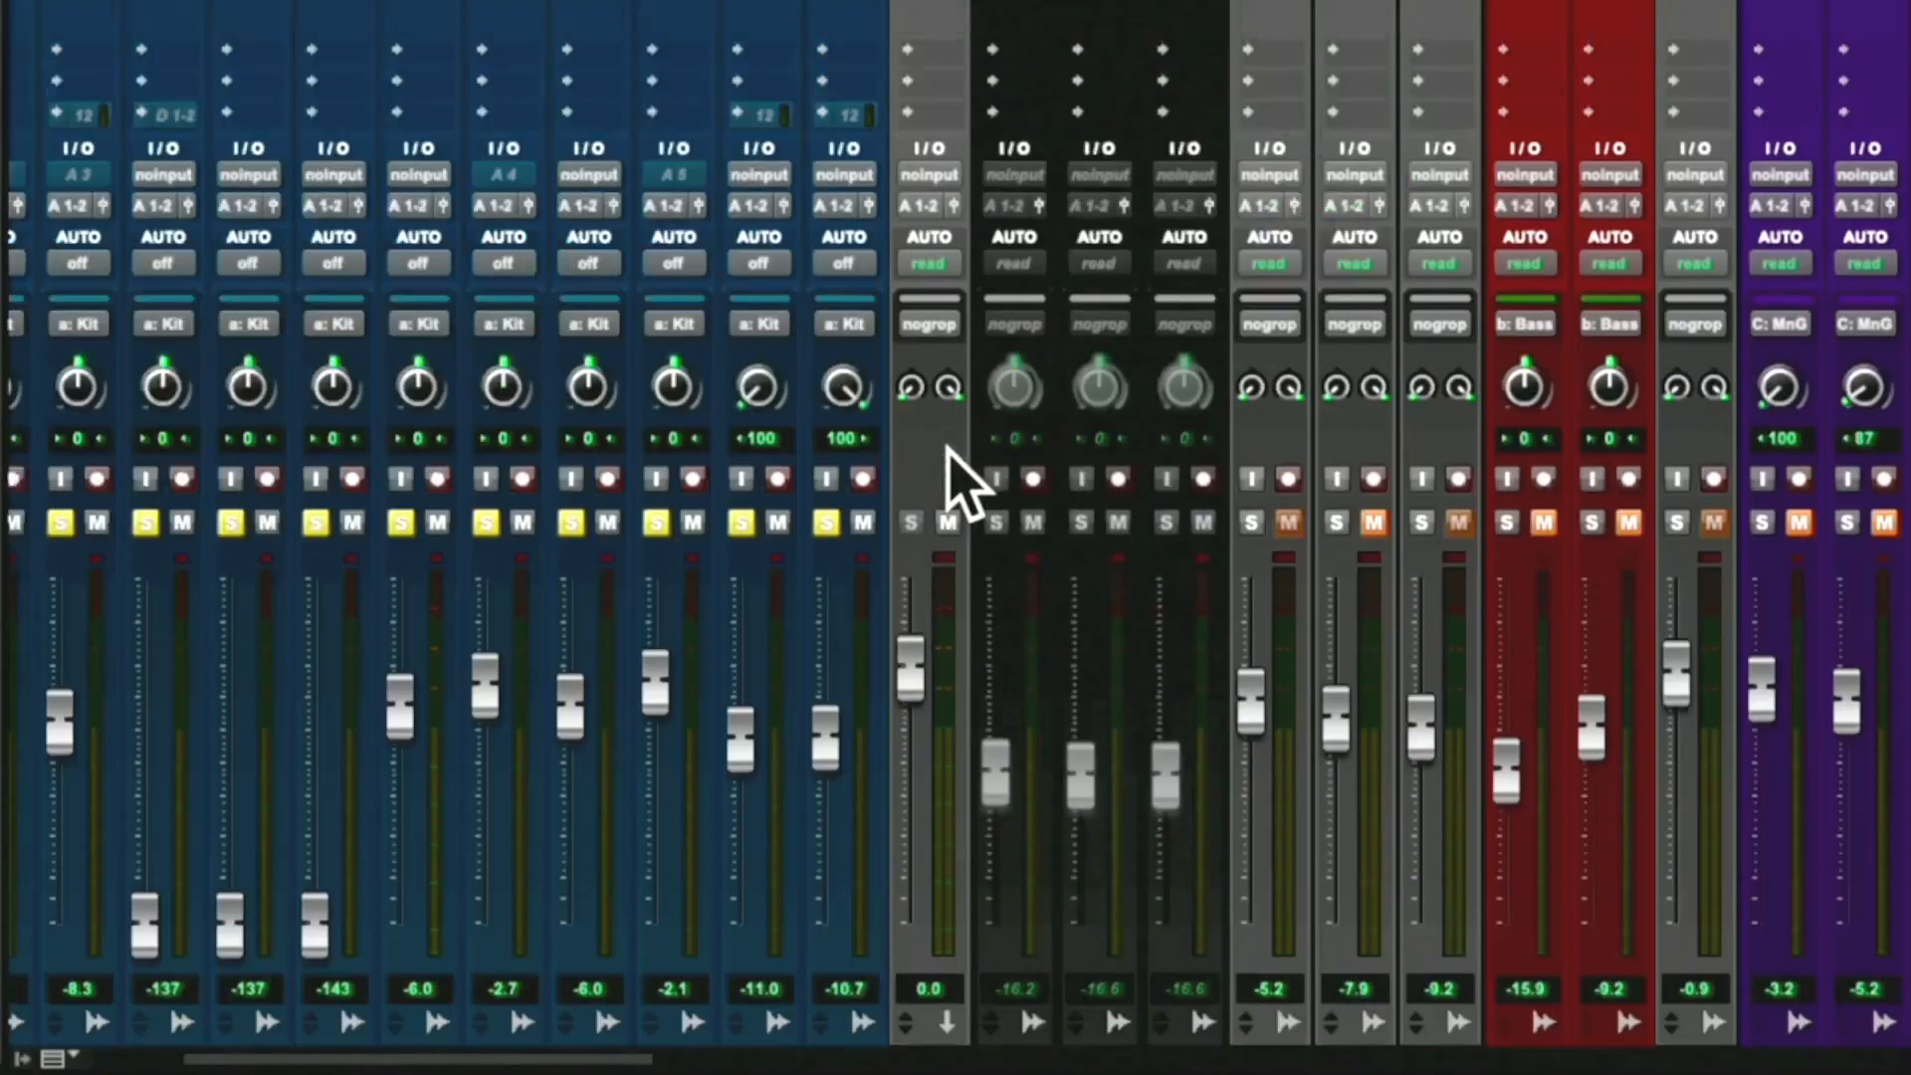
left_click(931, 617)
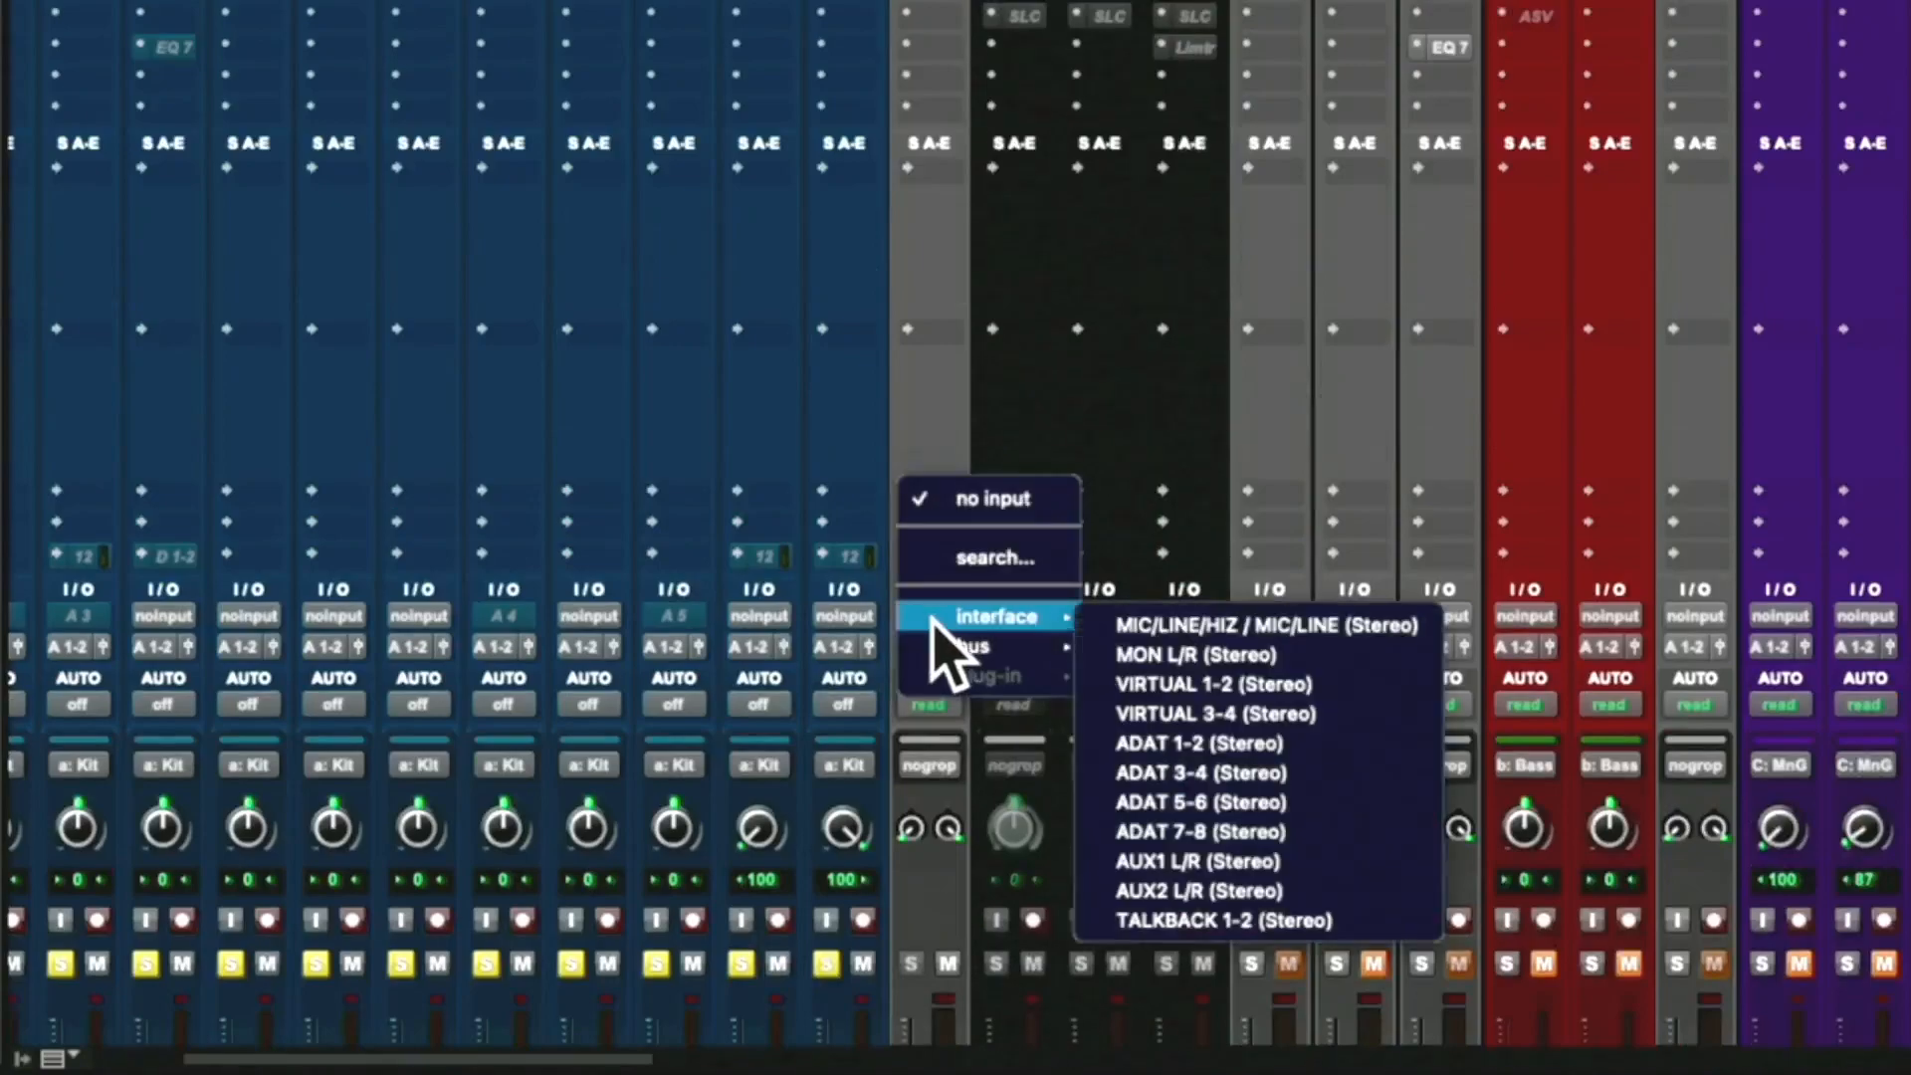
mouse_move(1004, 647)
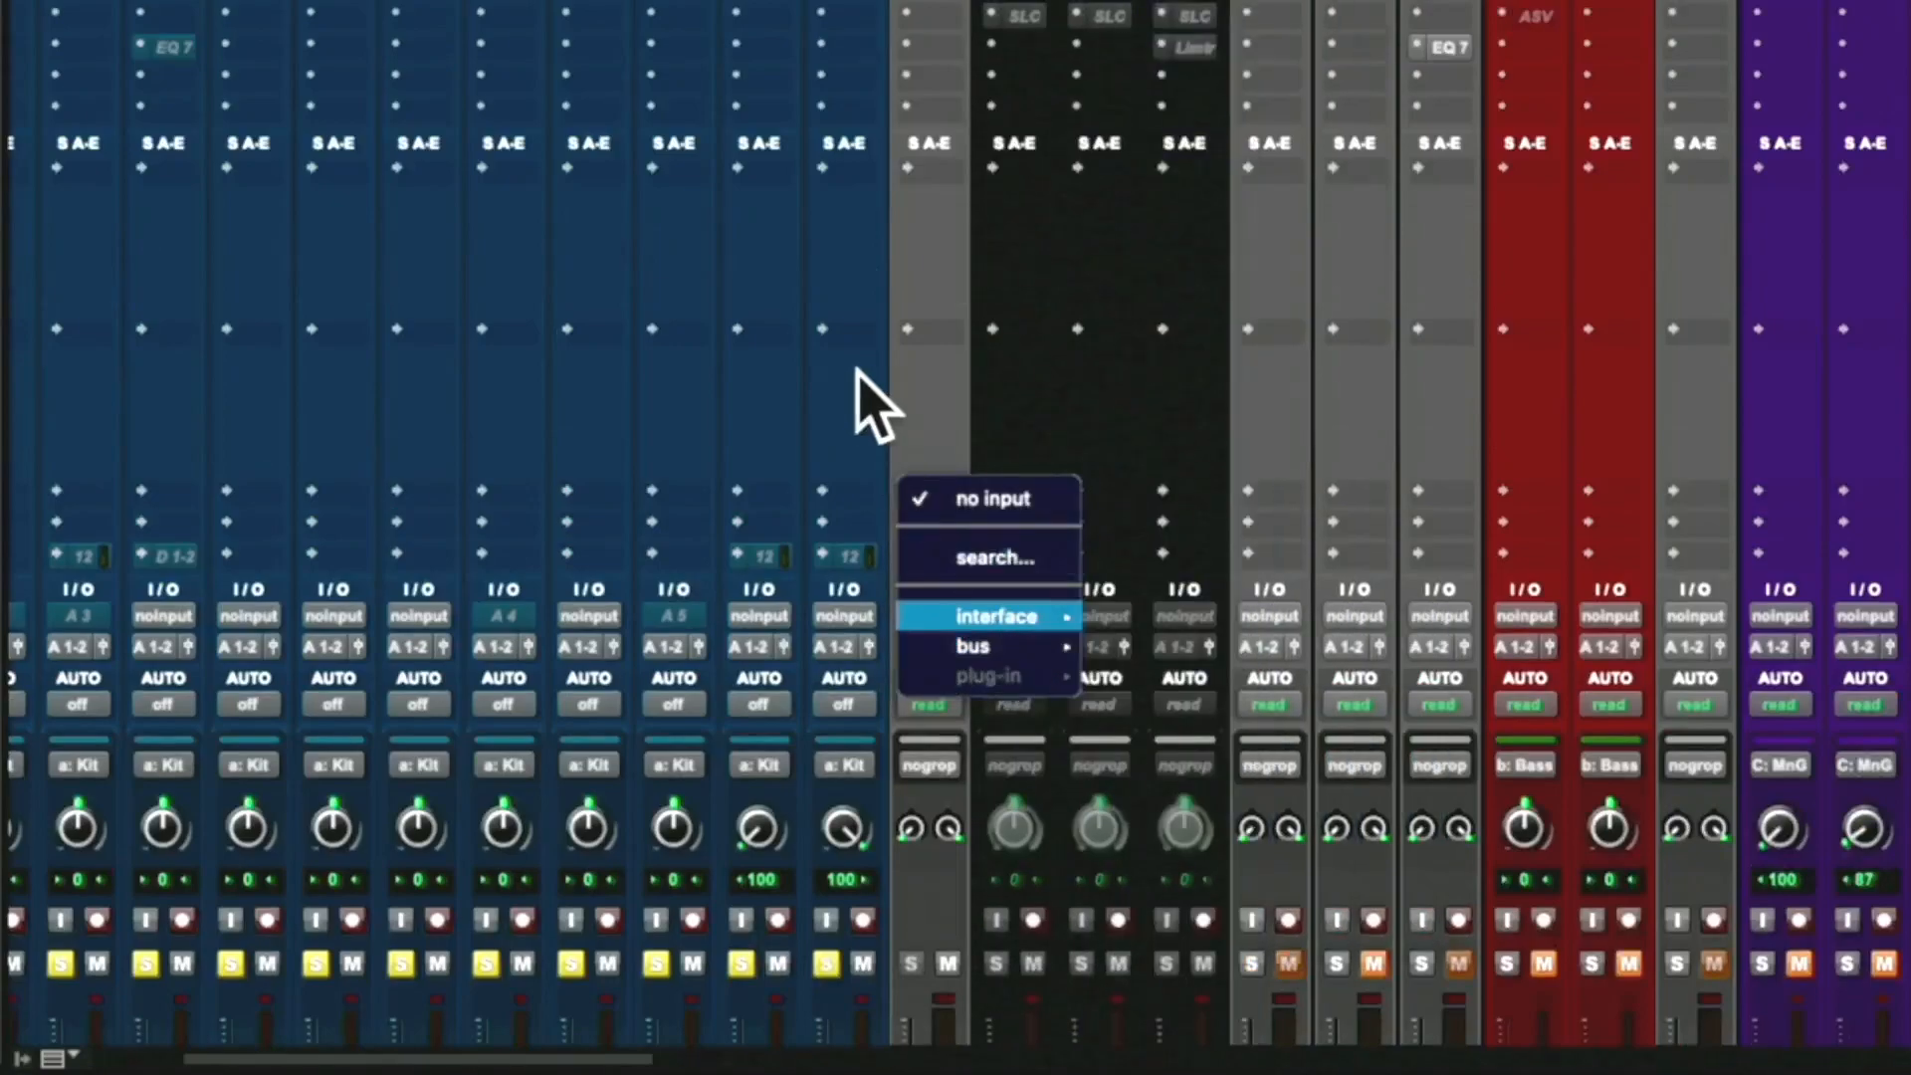
key("Escape")
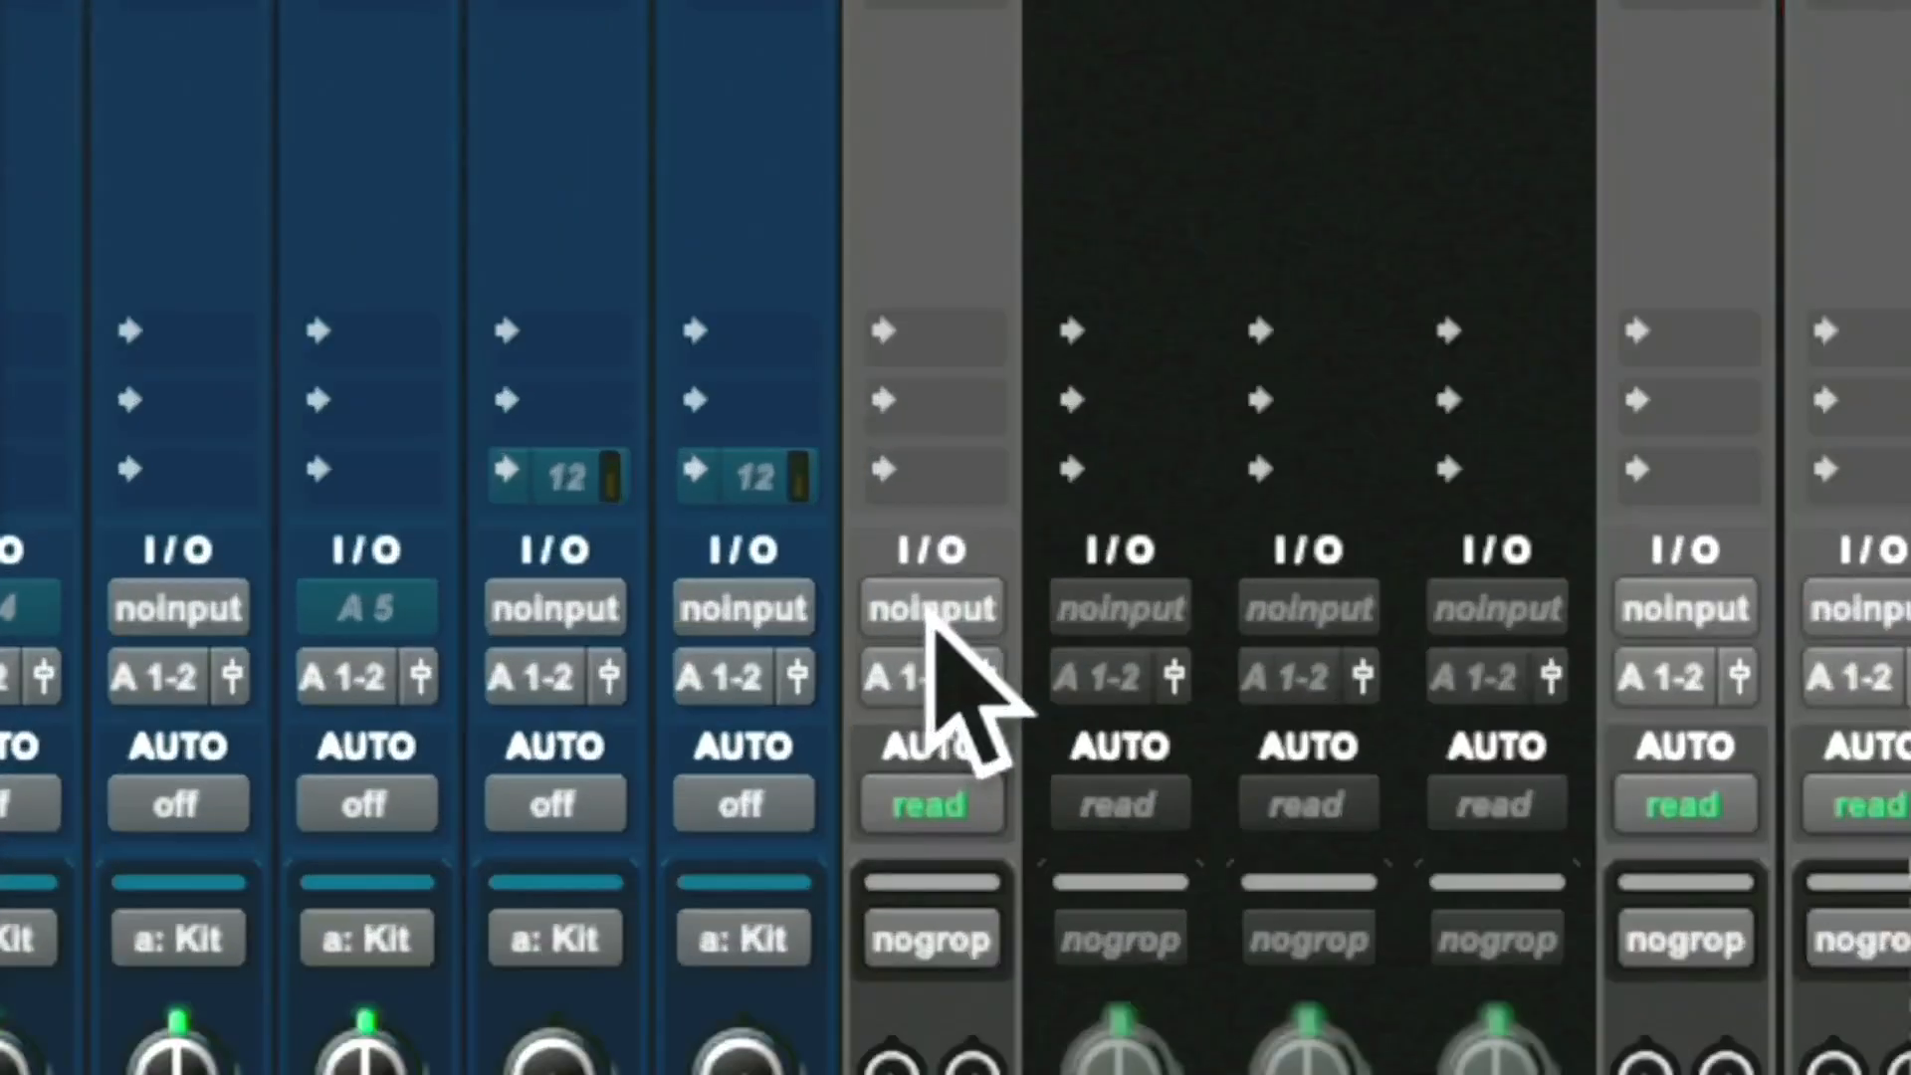
left_click(928, 610)
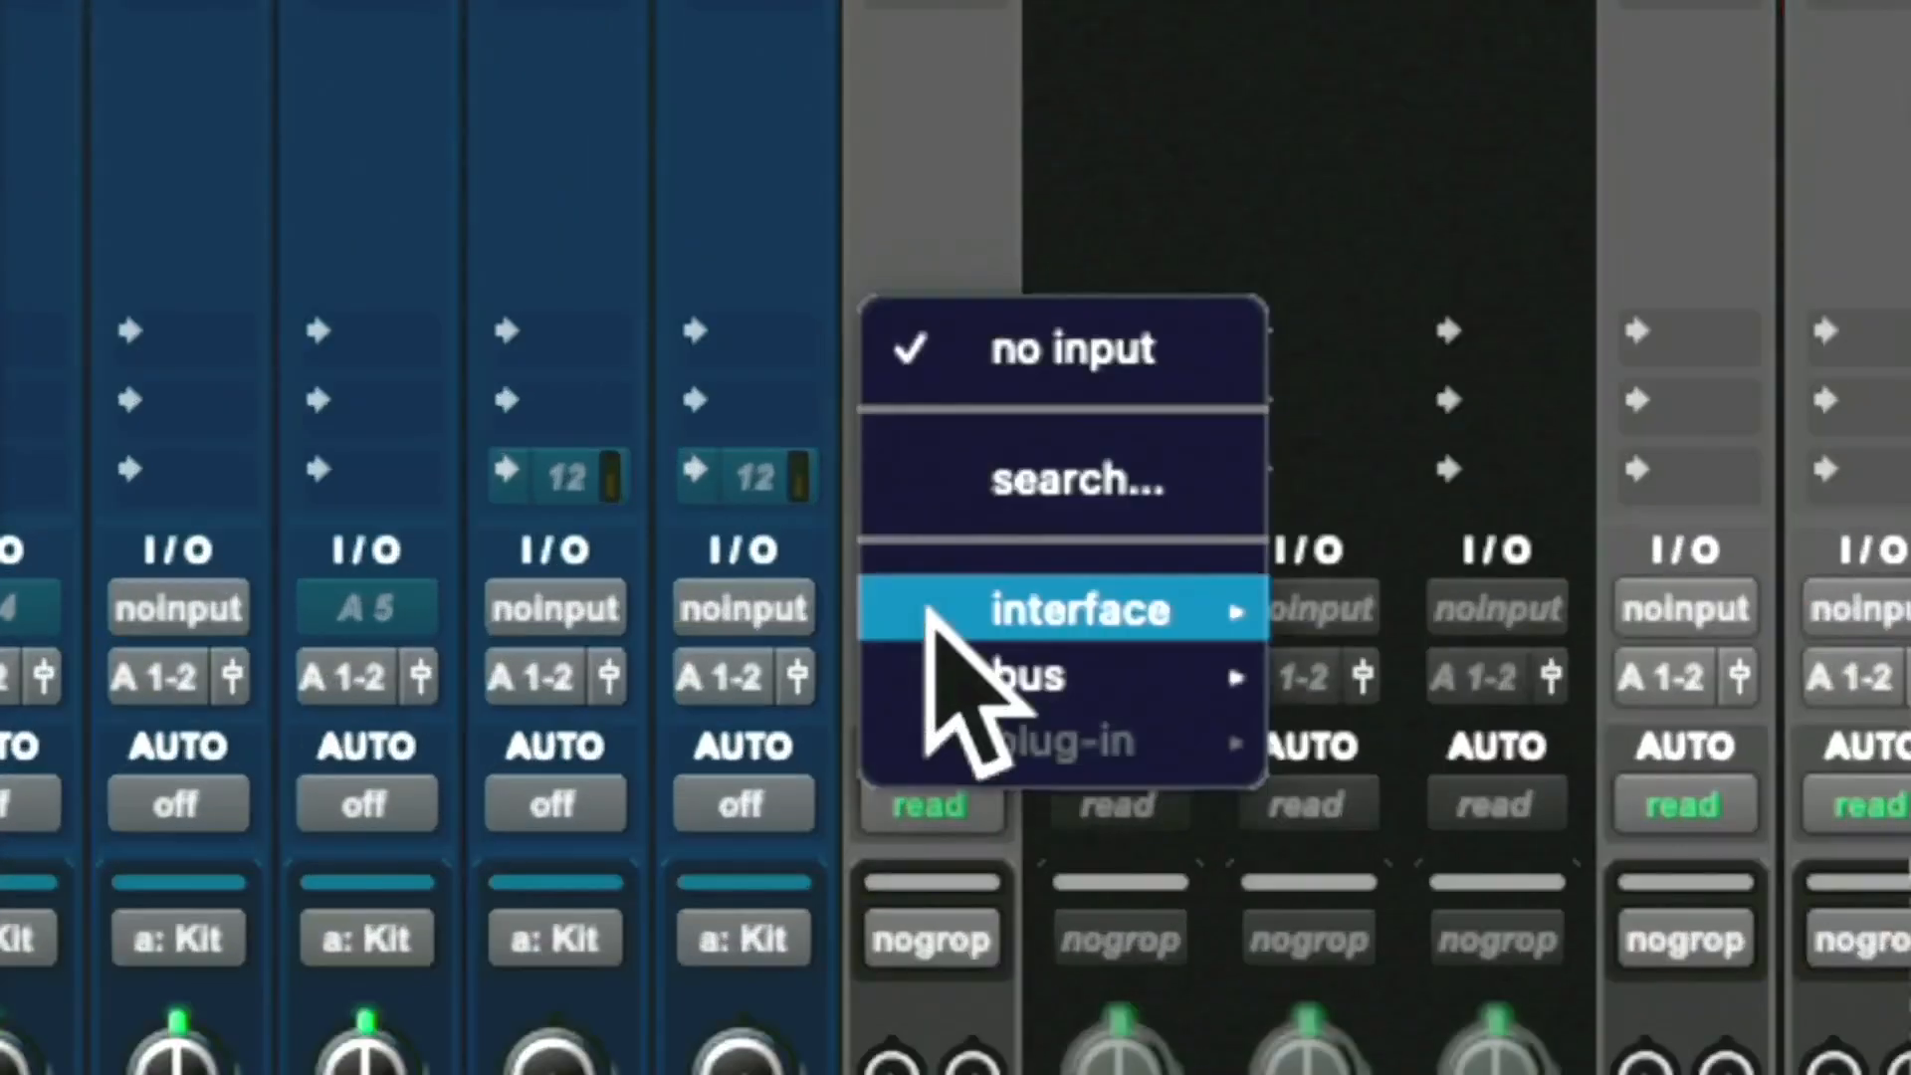
mouse_move(1179, 691)
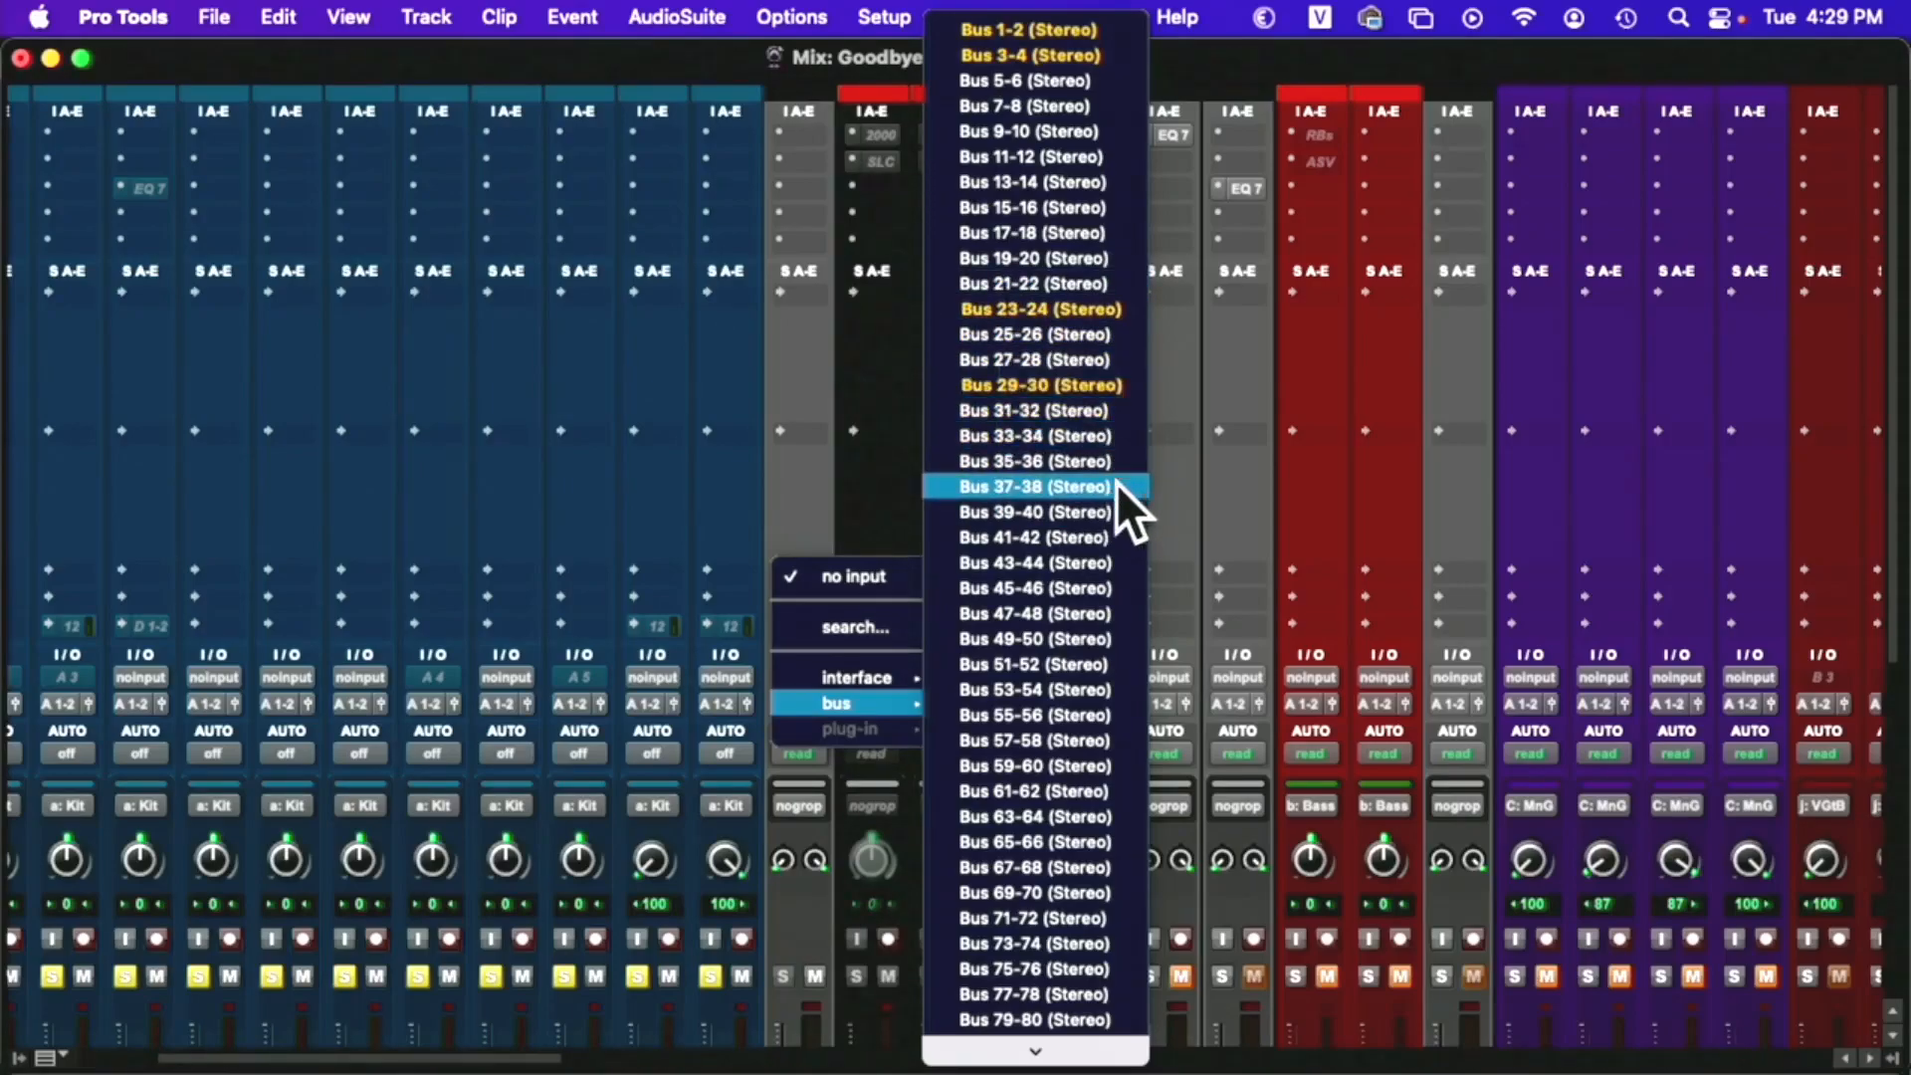
left_click(1073, 436)
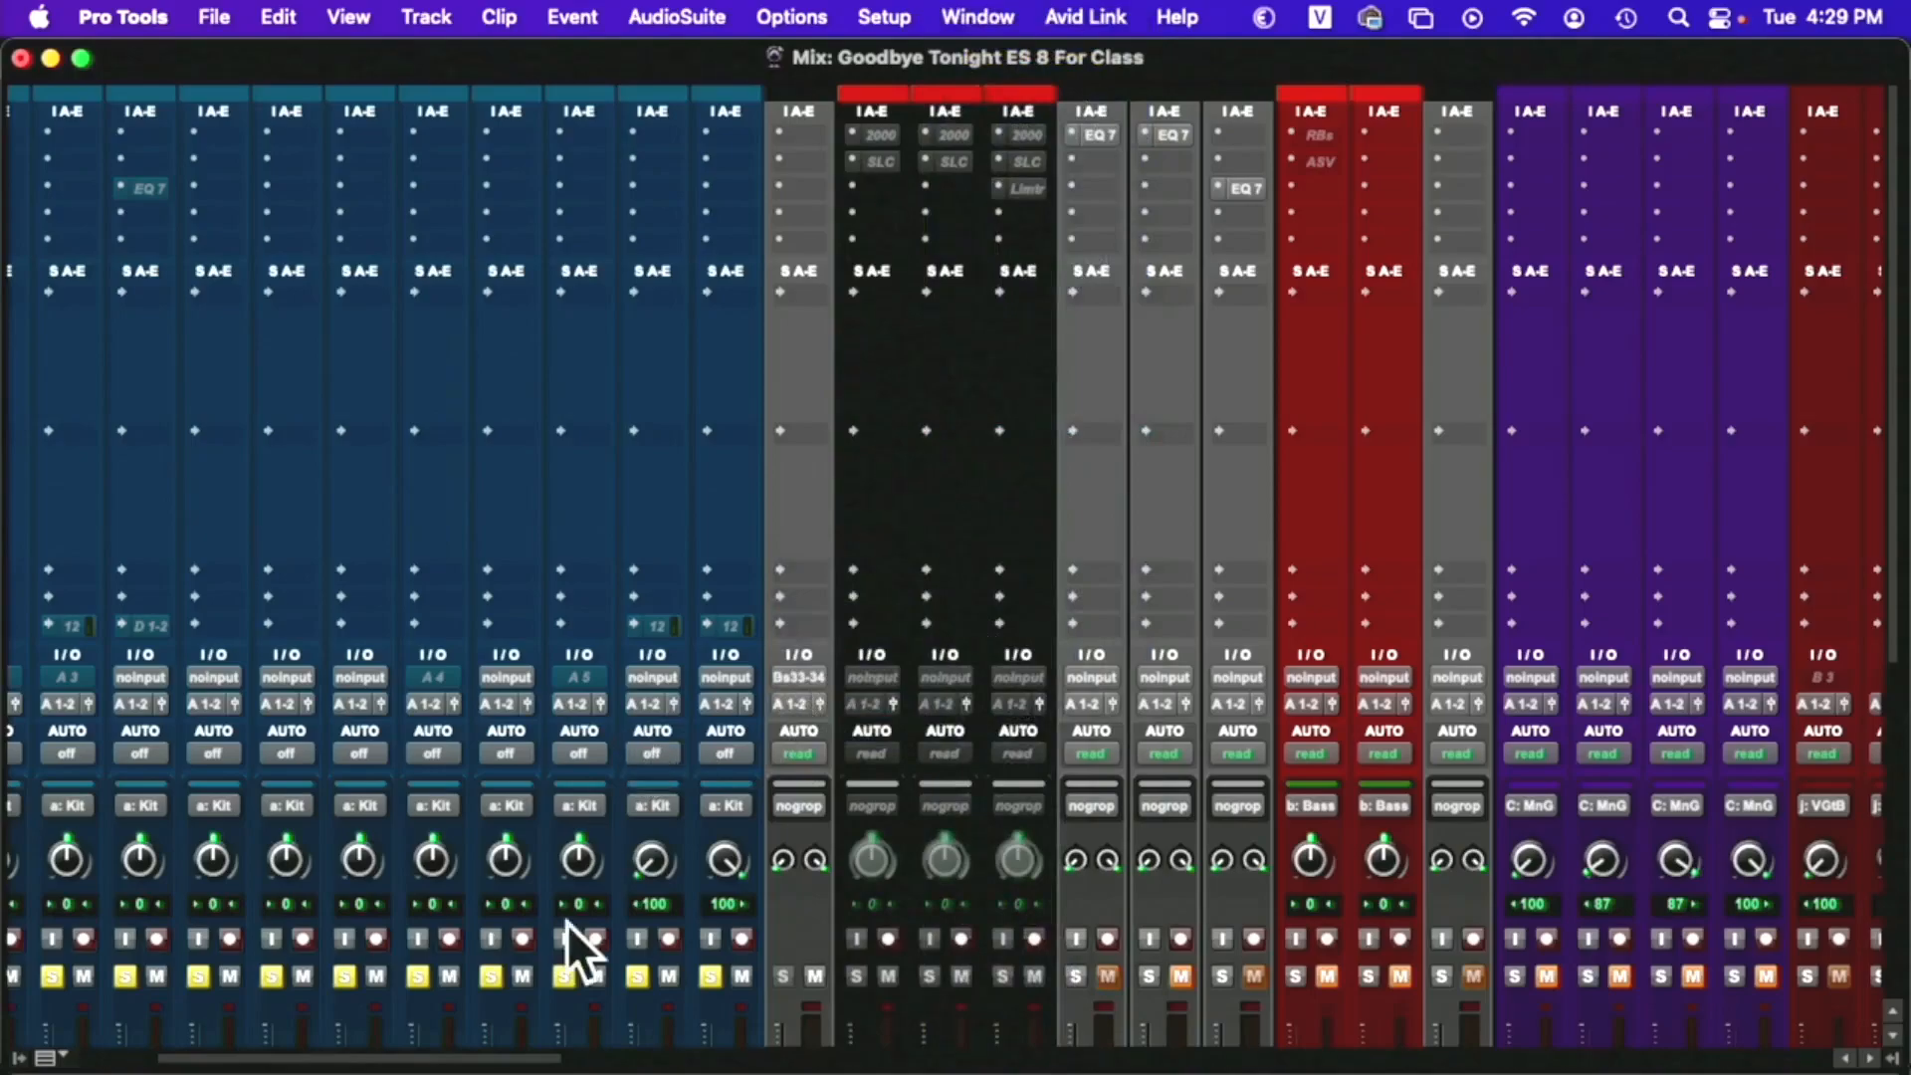
Select the drum tracks from Kick through OH.R and set all their outputs to Bus 33-34 (Stereo)
scroll(558, 946, "left", 5)
scroll(426, 946, "down", 5)
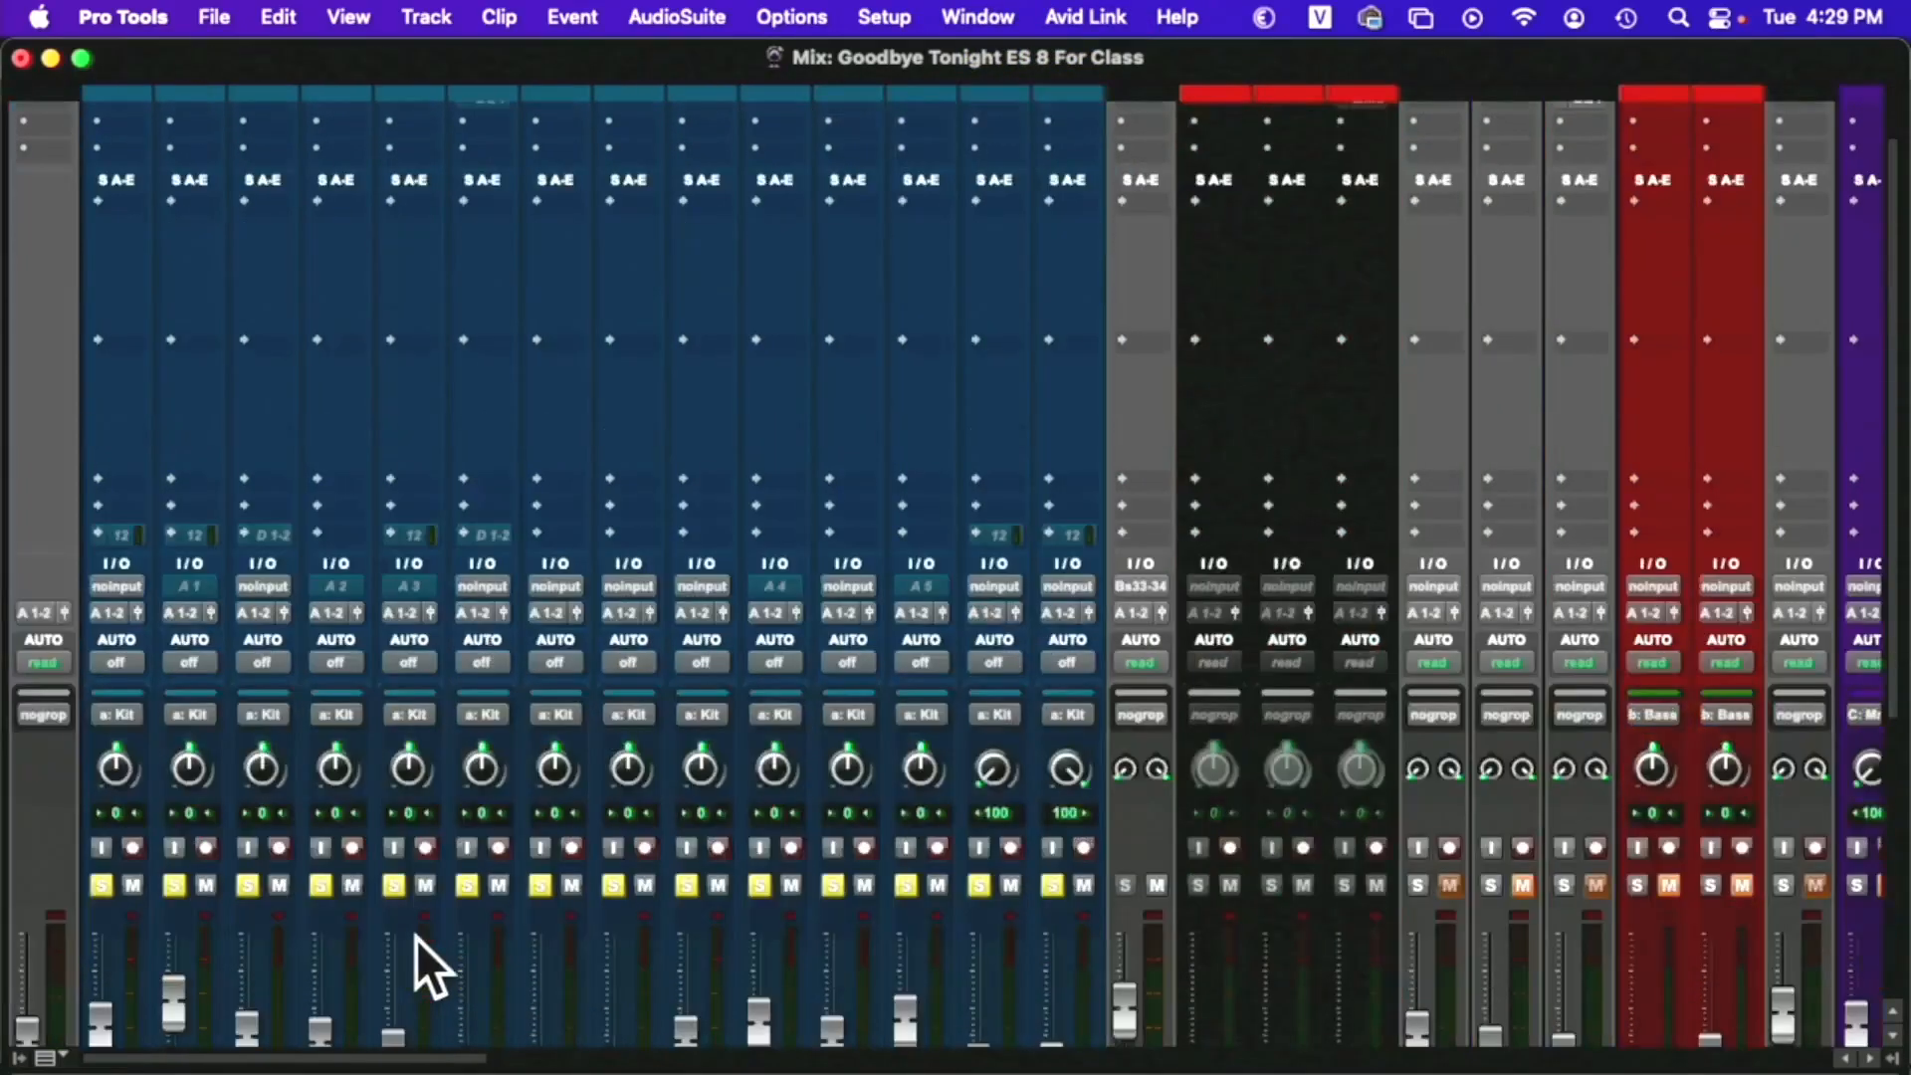
left_click(142, 899)
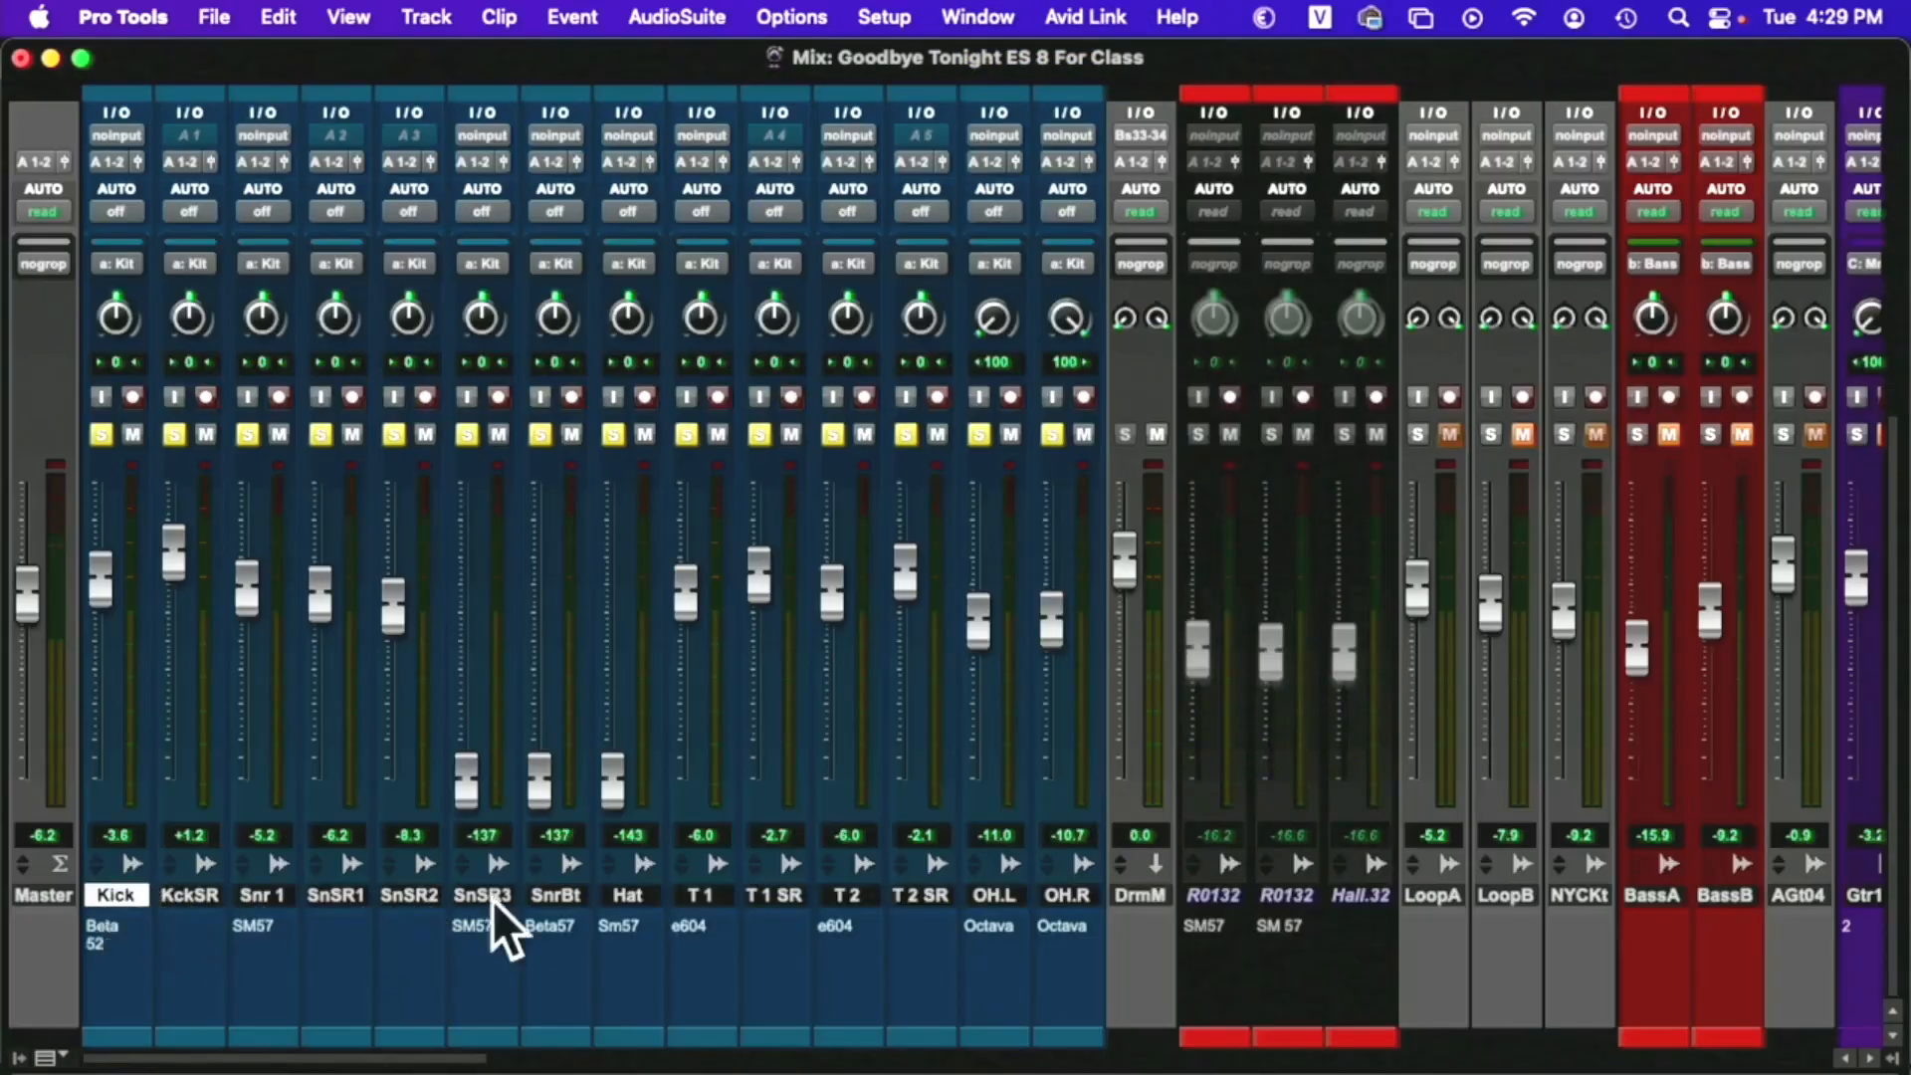
left_click(1071, 900, "shift")
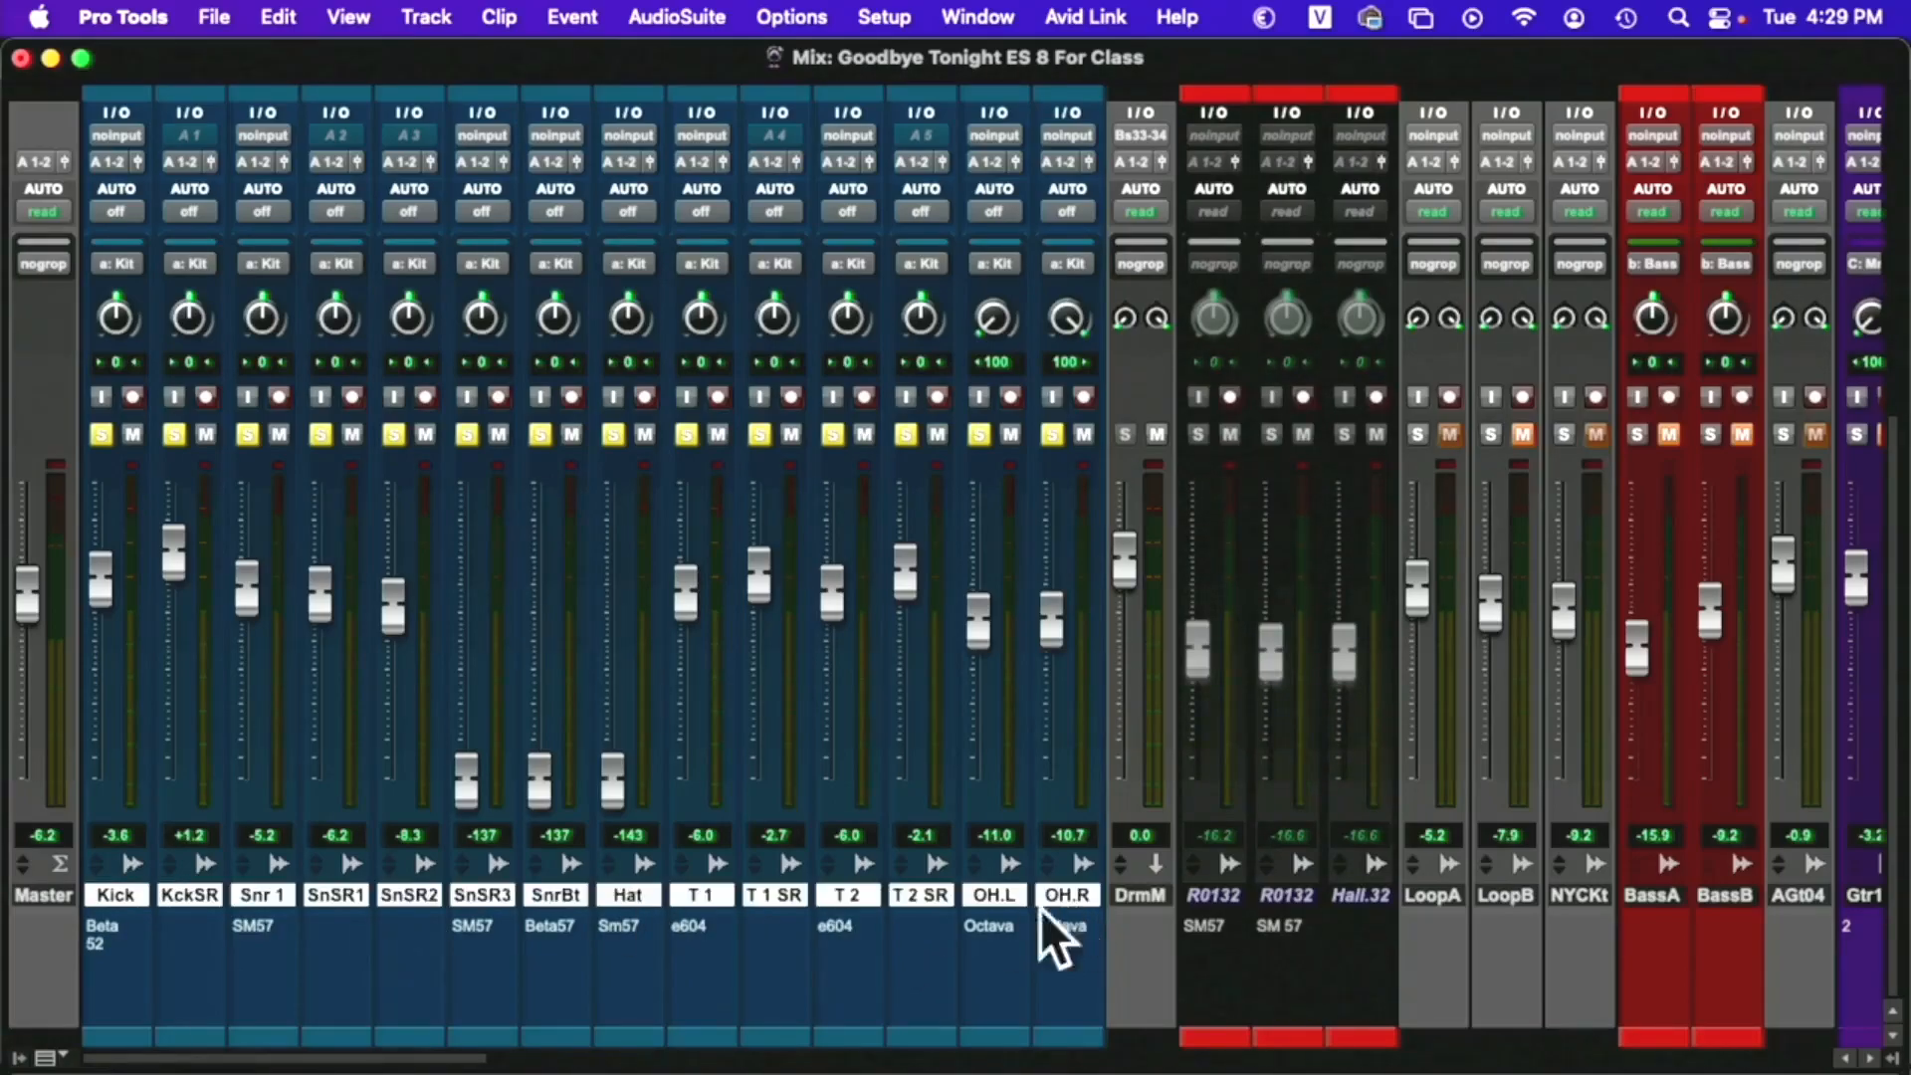
scroll(864, 940, "up", 1)
scroll(863, 939, "up", 10)
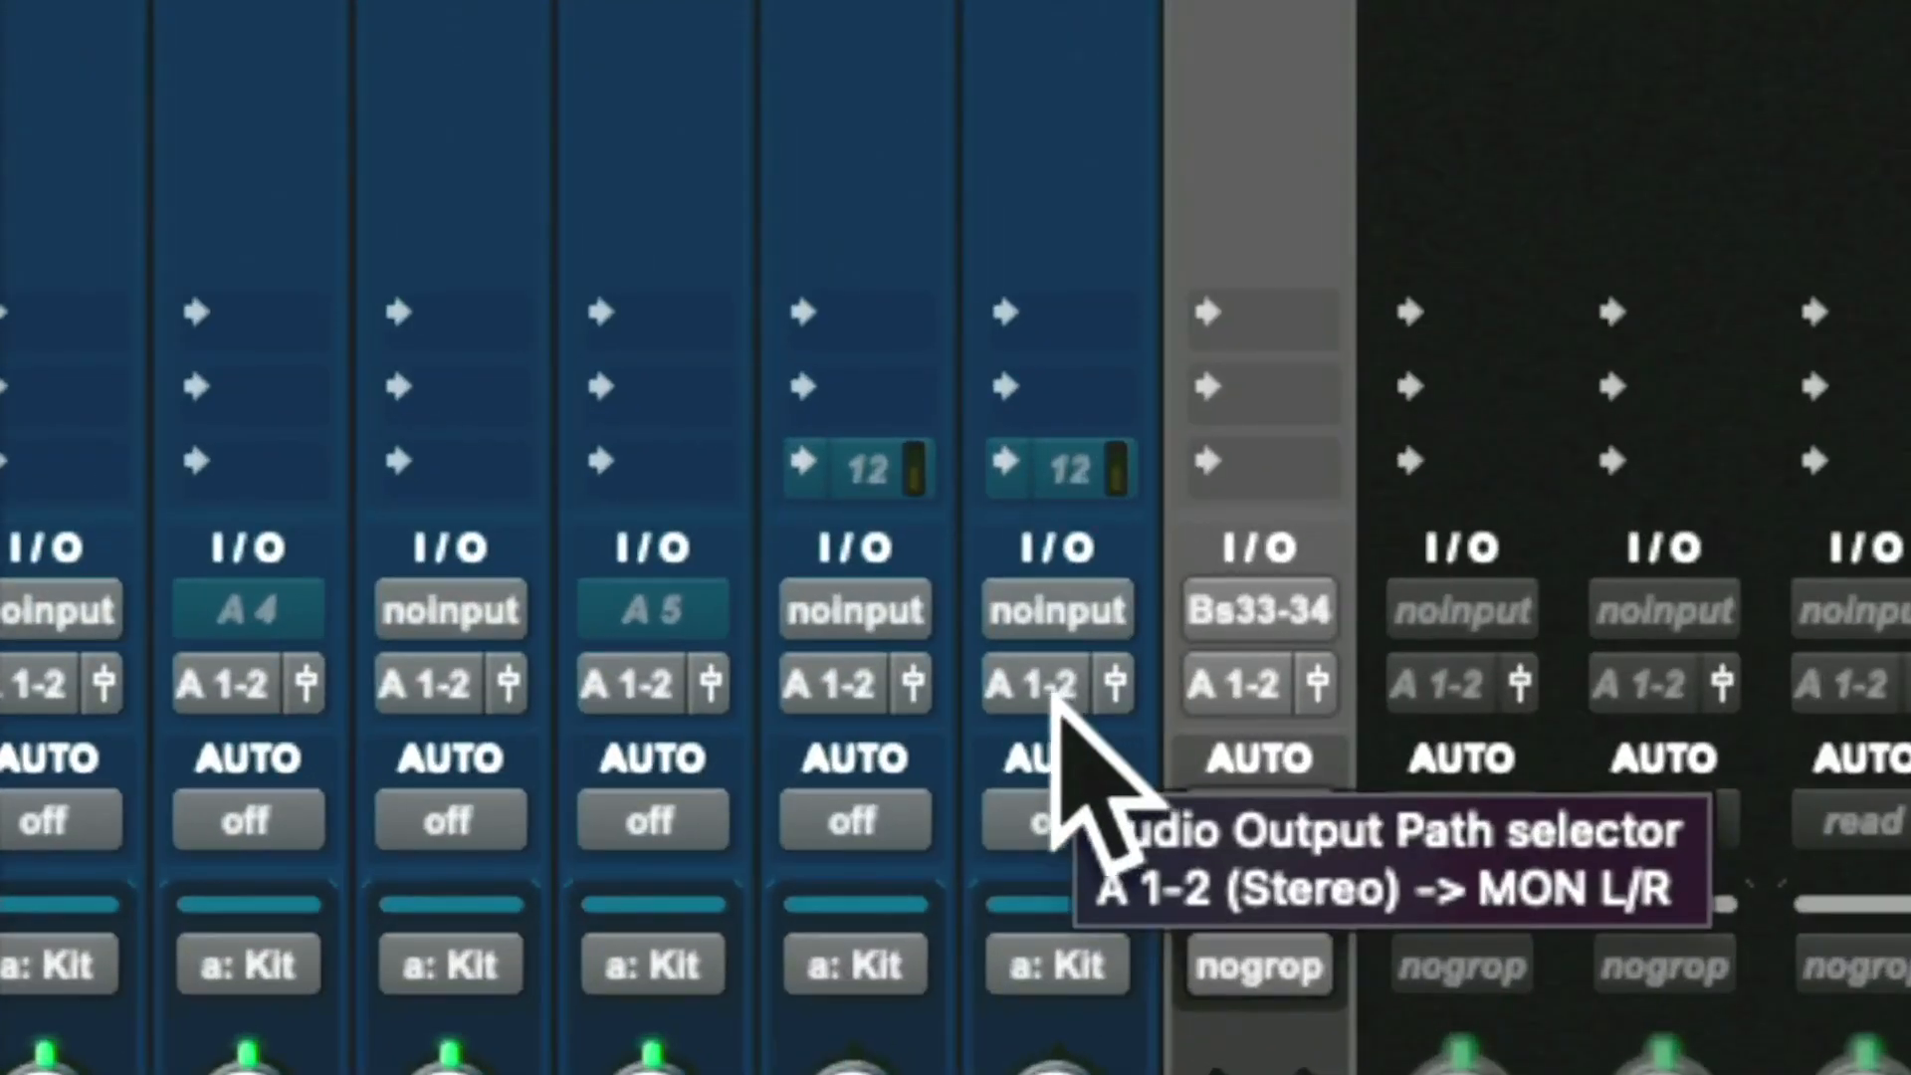
left_click(1056, 702)
mouse_move(1045, 697)
mouse_move(1204, 762)
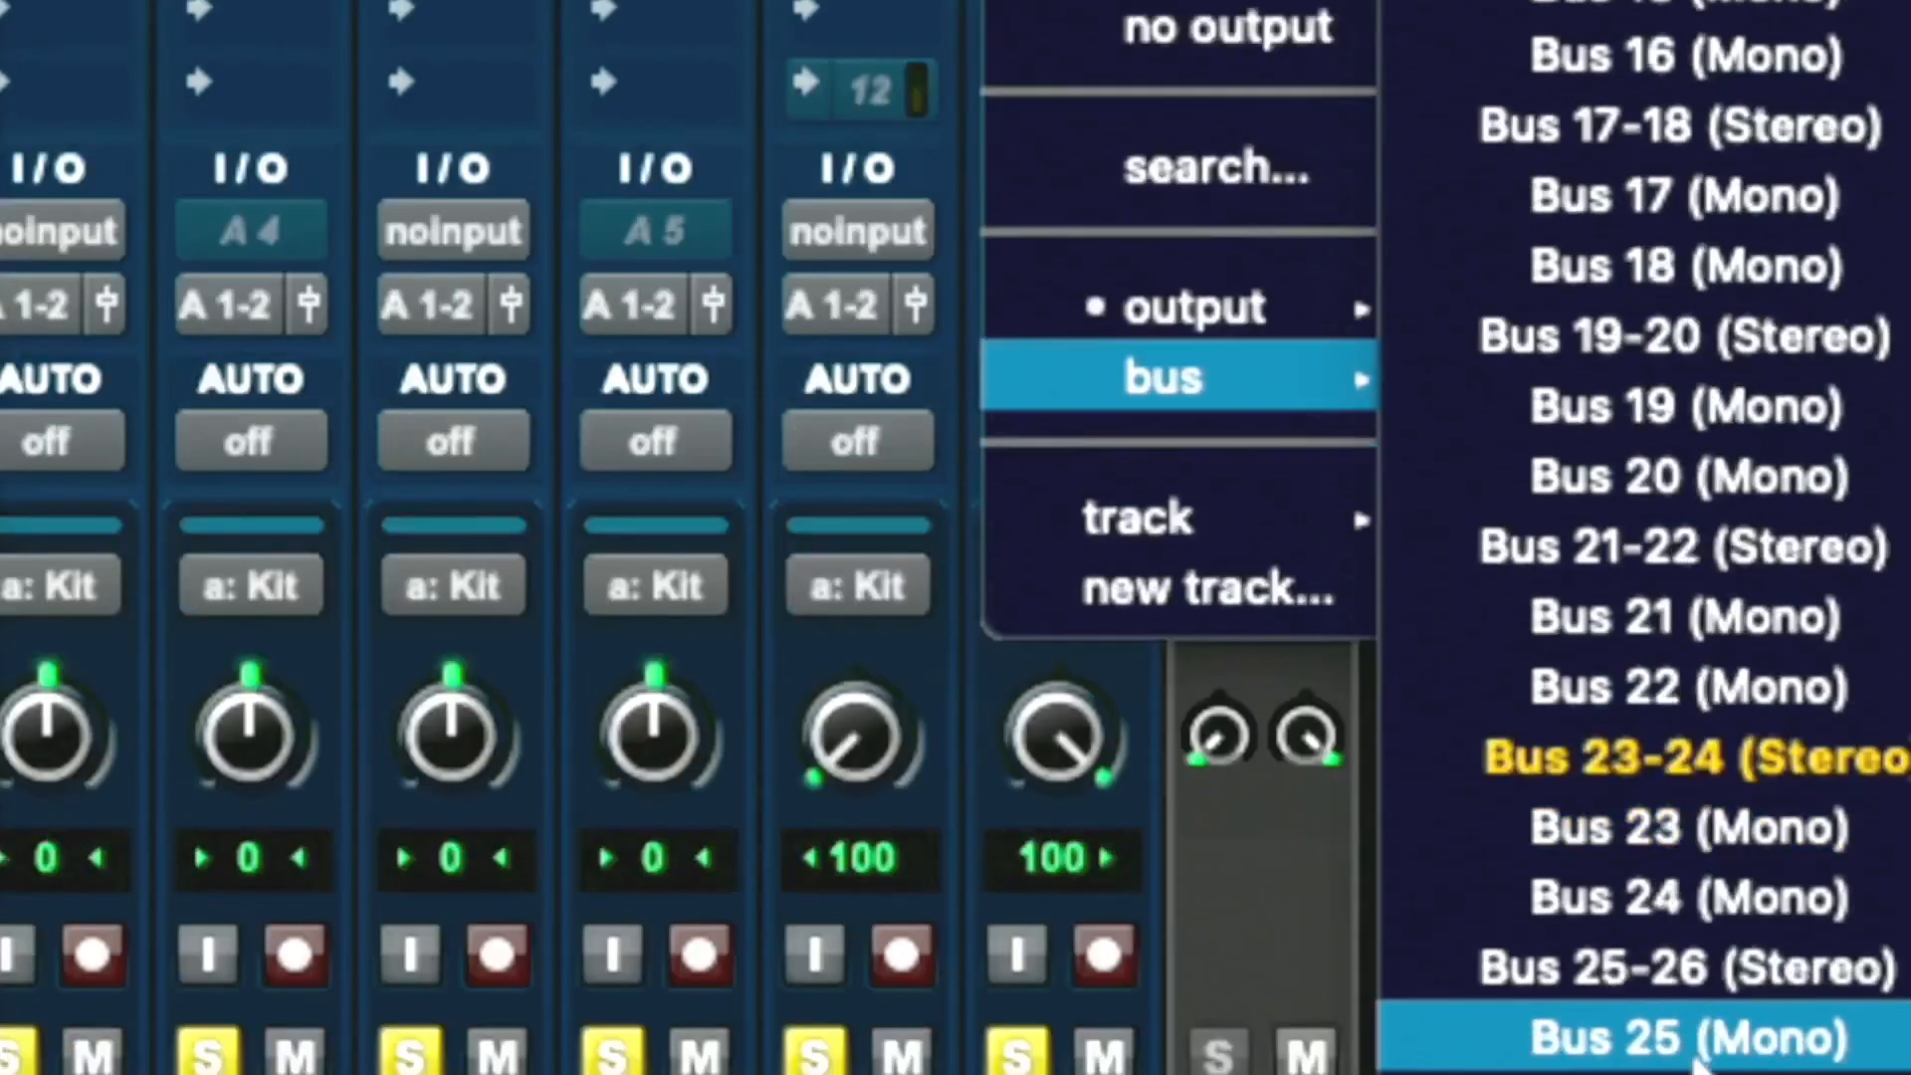
mouse_move(1690, 1070)
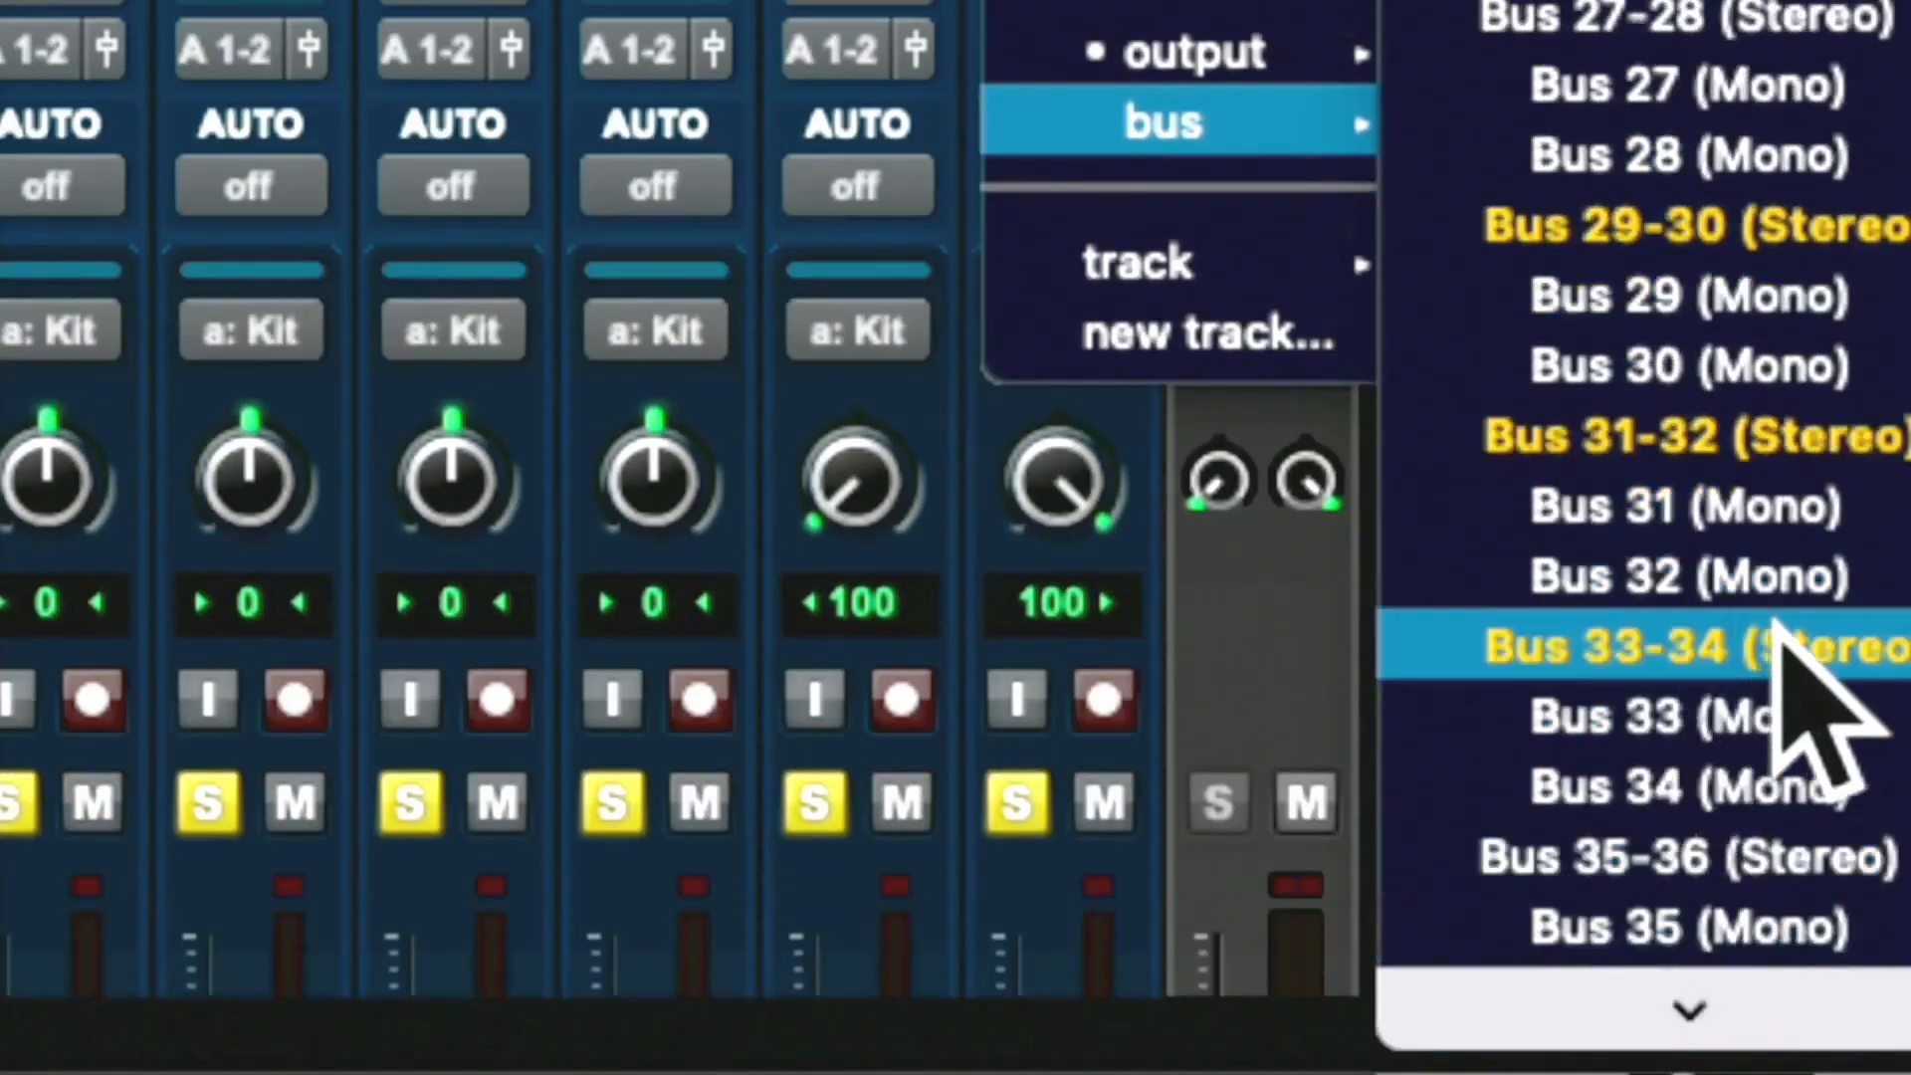
left_click(1772, 645)
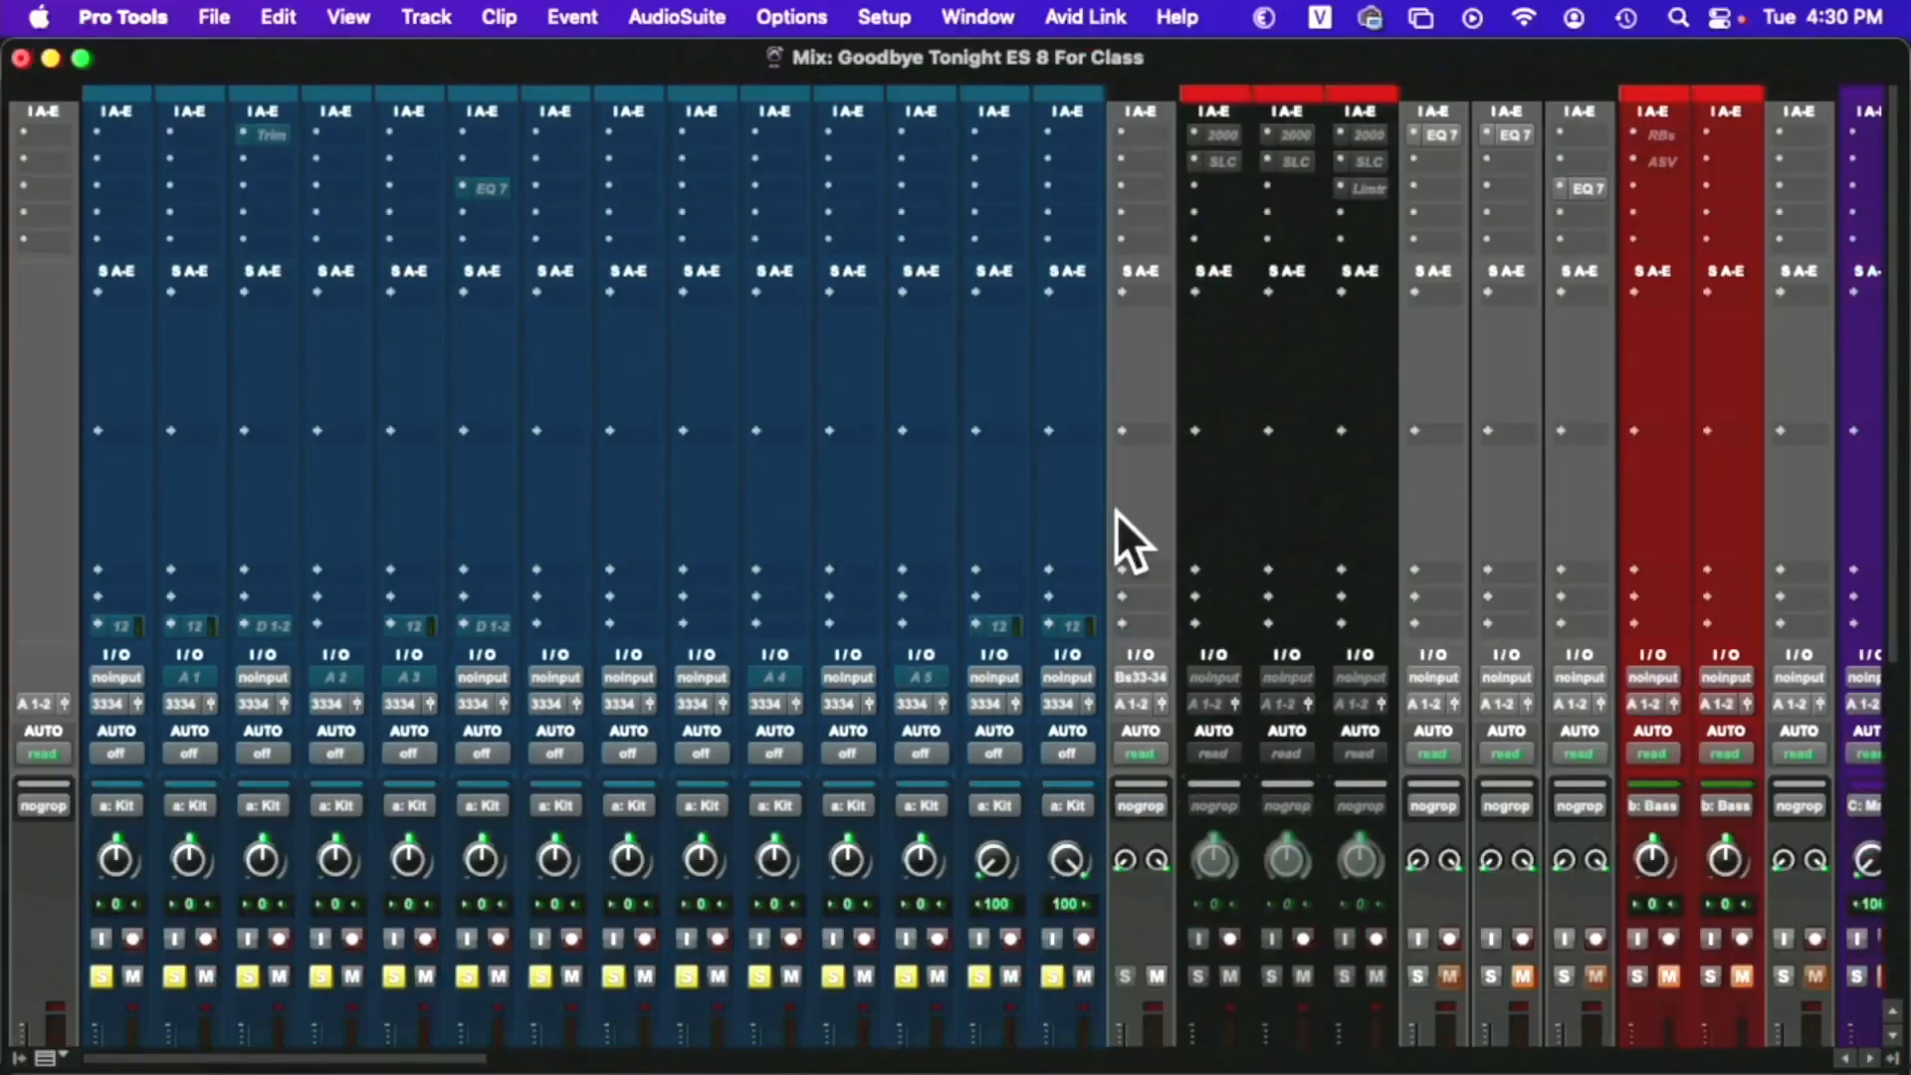
In the Edit window, select the drum tracks from the Bridge marker to the Viola Entrance marker and start playback
scroll(1117, 511, "down", 5)
scroll(1107, 514, "up", 5)
key("super+equal")
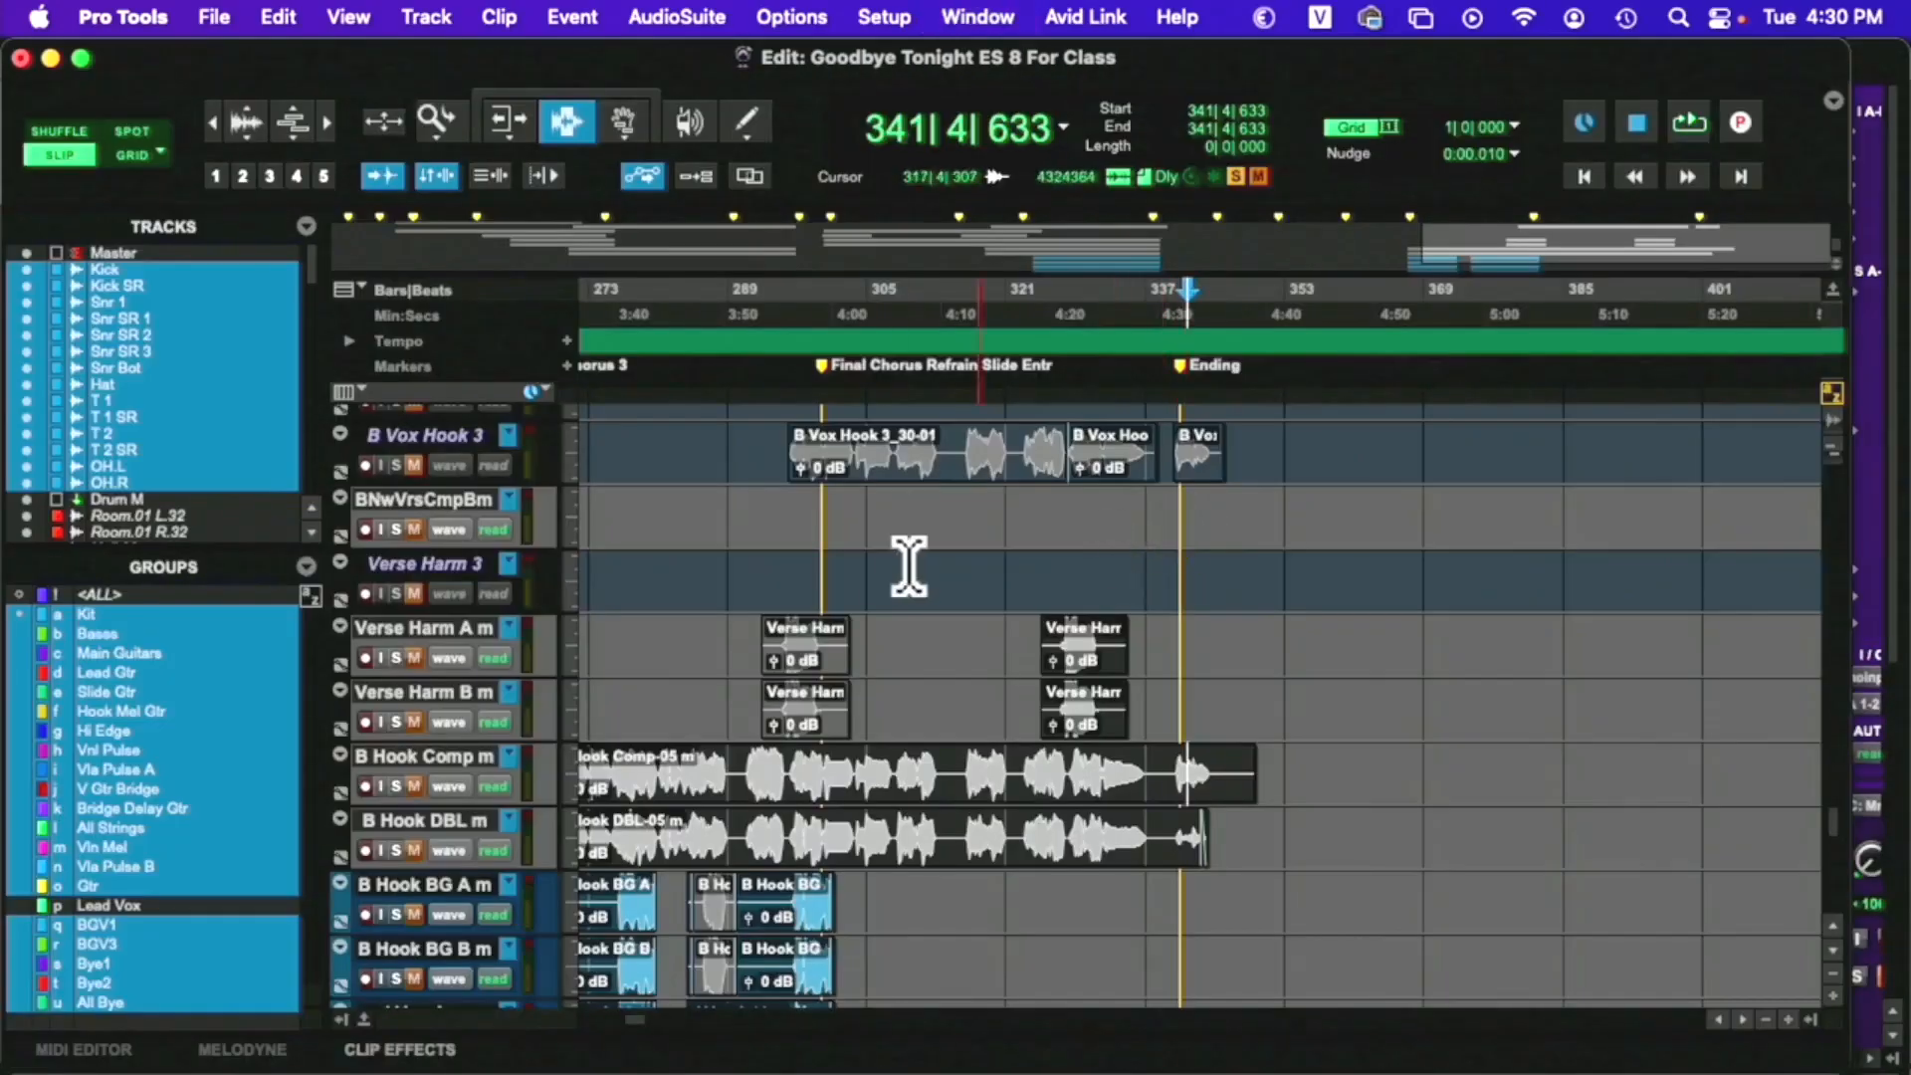
scroll(916, 548, "up", 15)
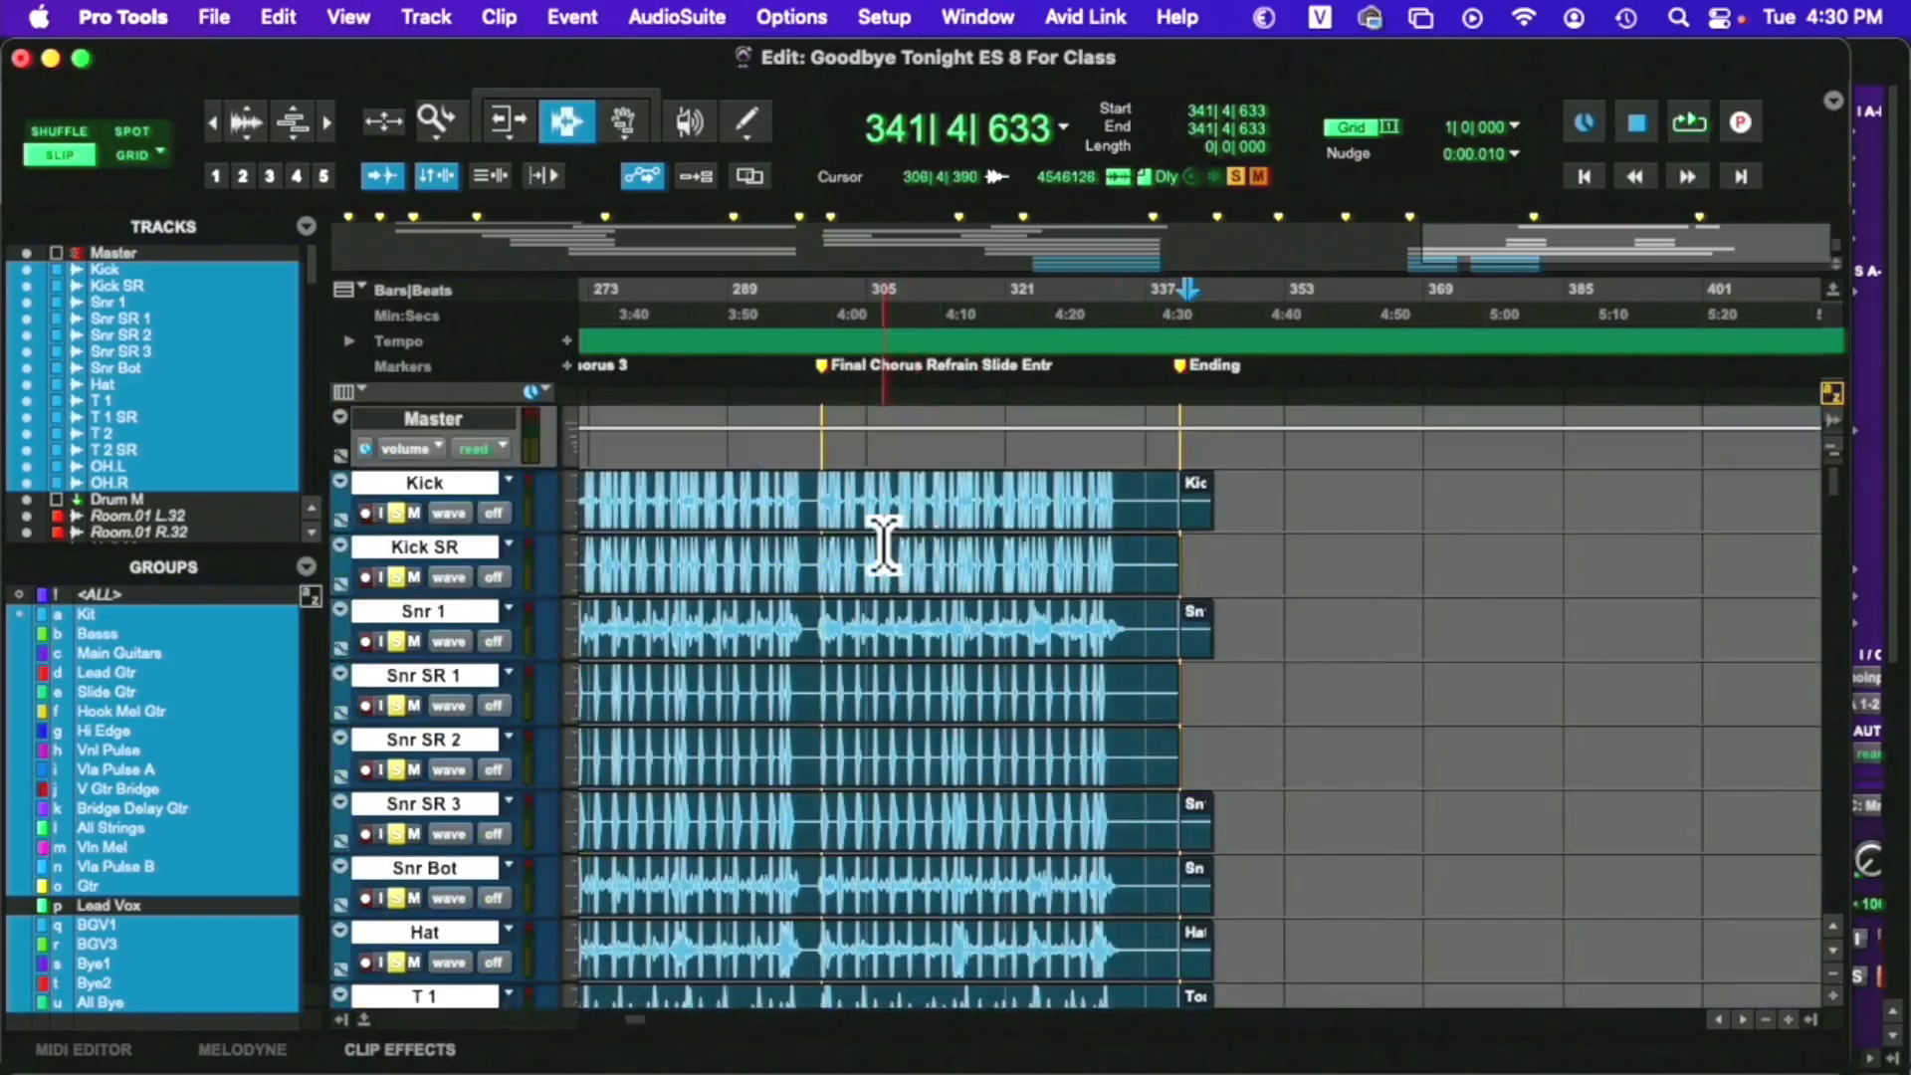
scroll(876, 538, "left", 10)
scroll(1180, 513, "right", 5)
scroll(1092, 513, "left", 4)
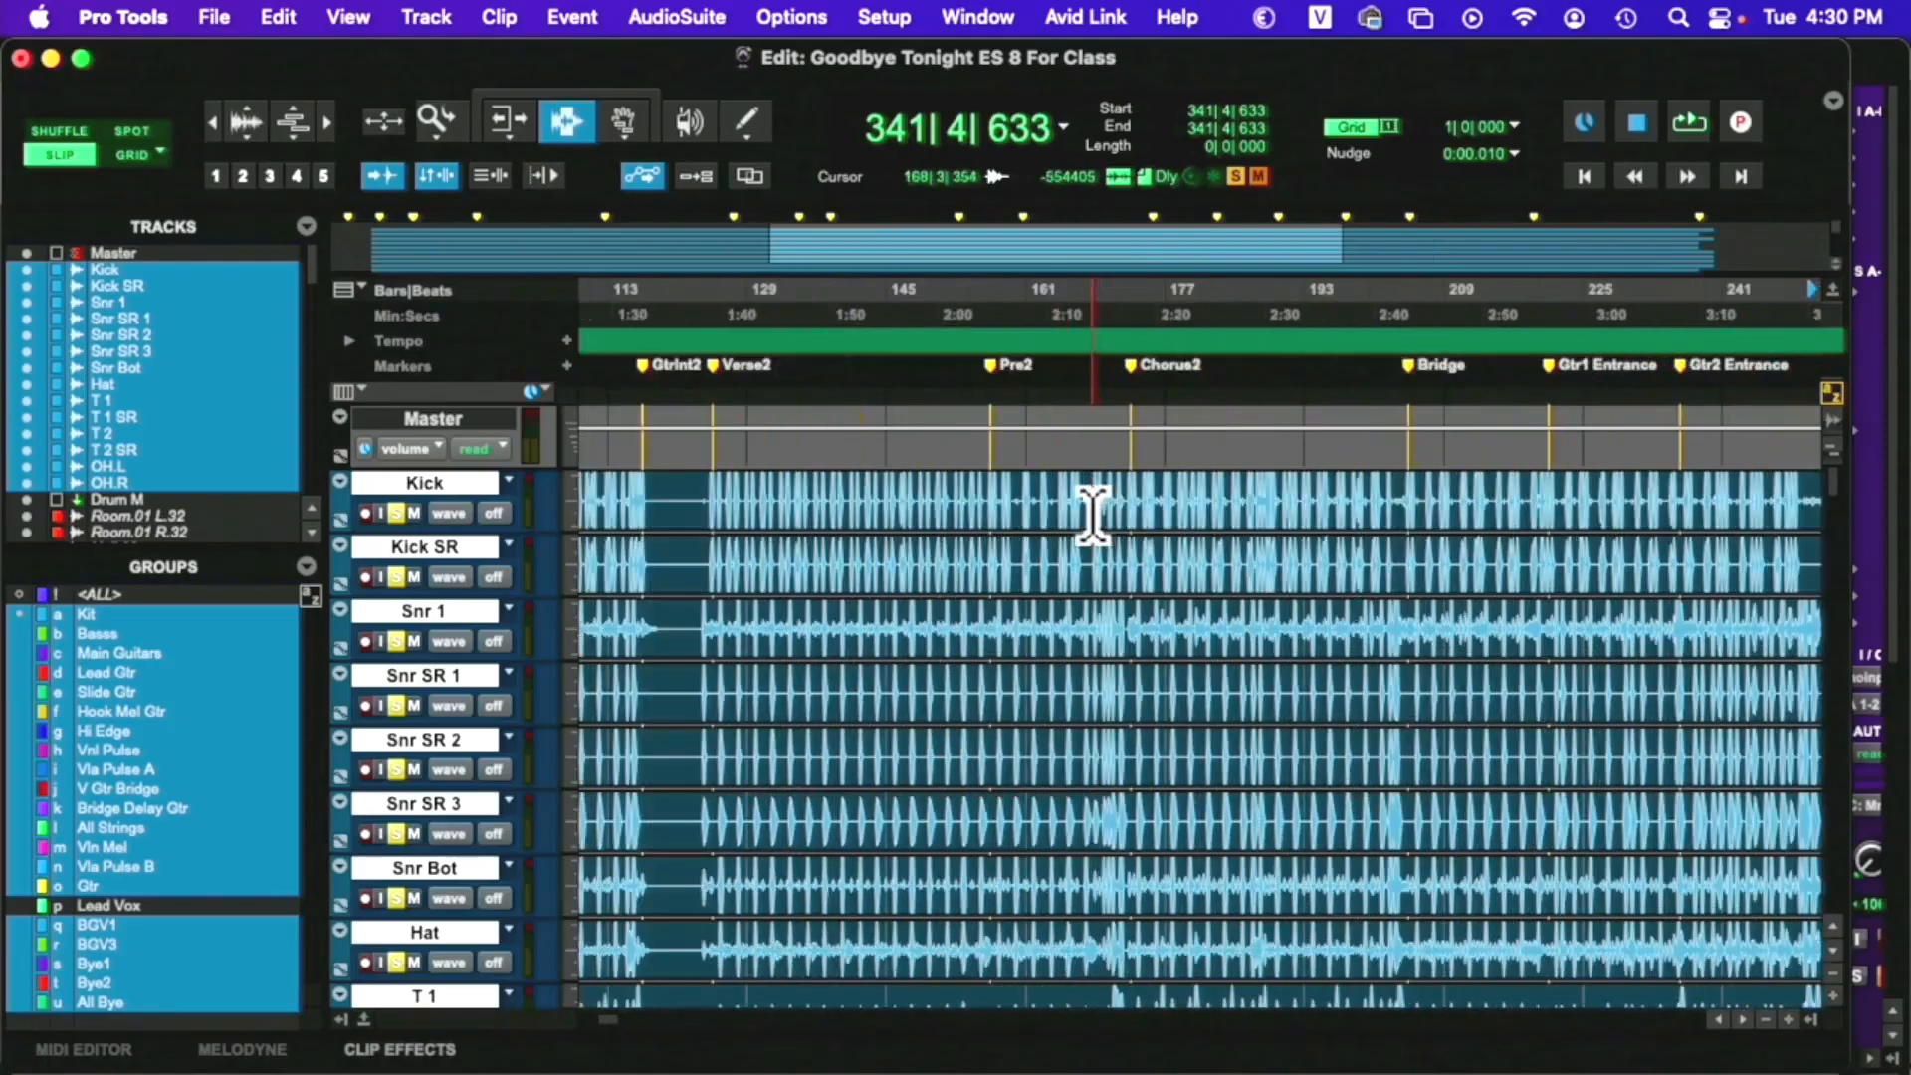
scroll(1090, 512, "right", 20)
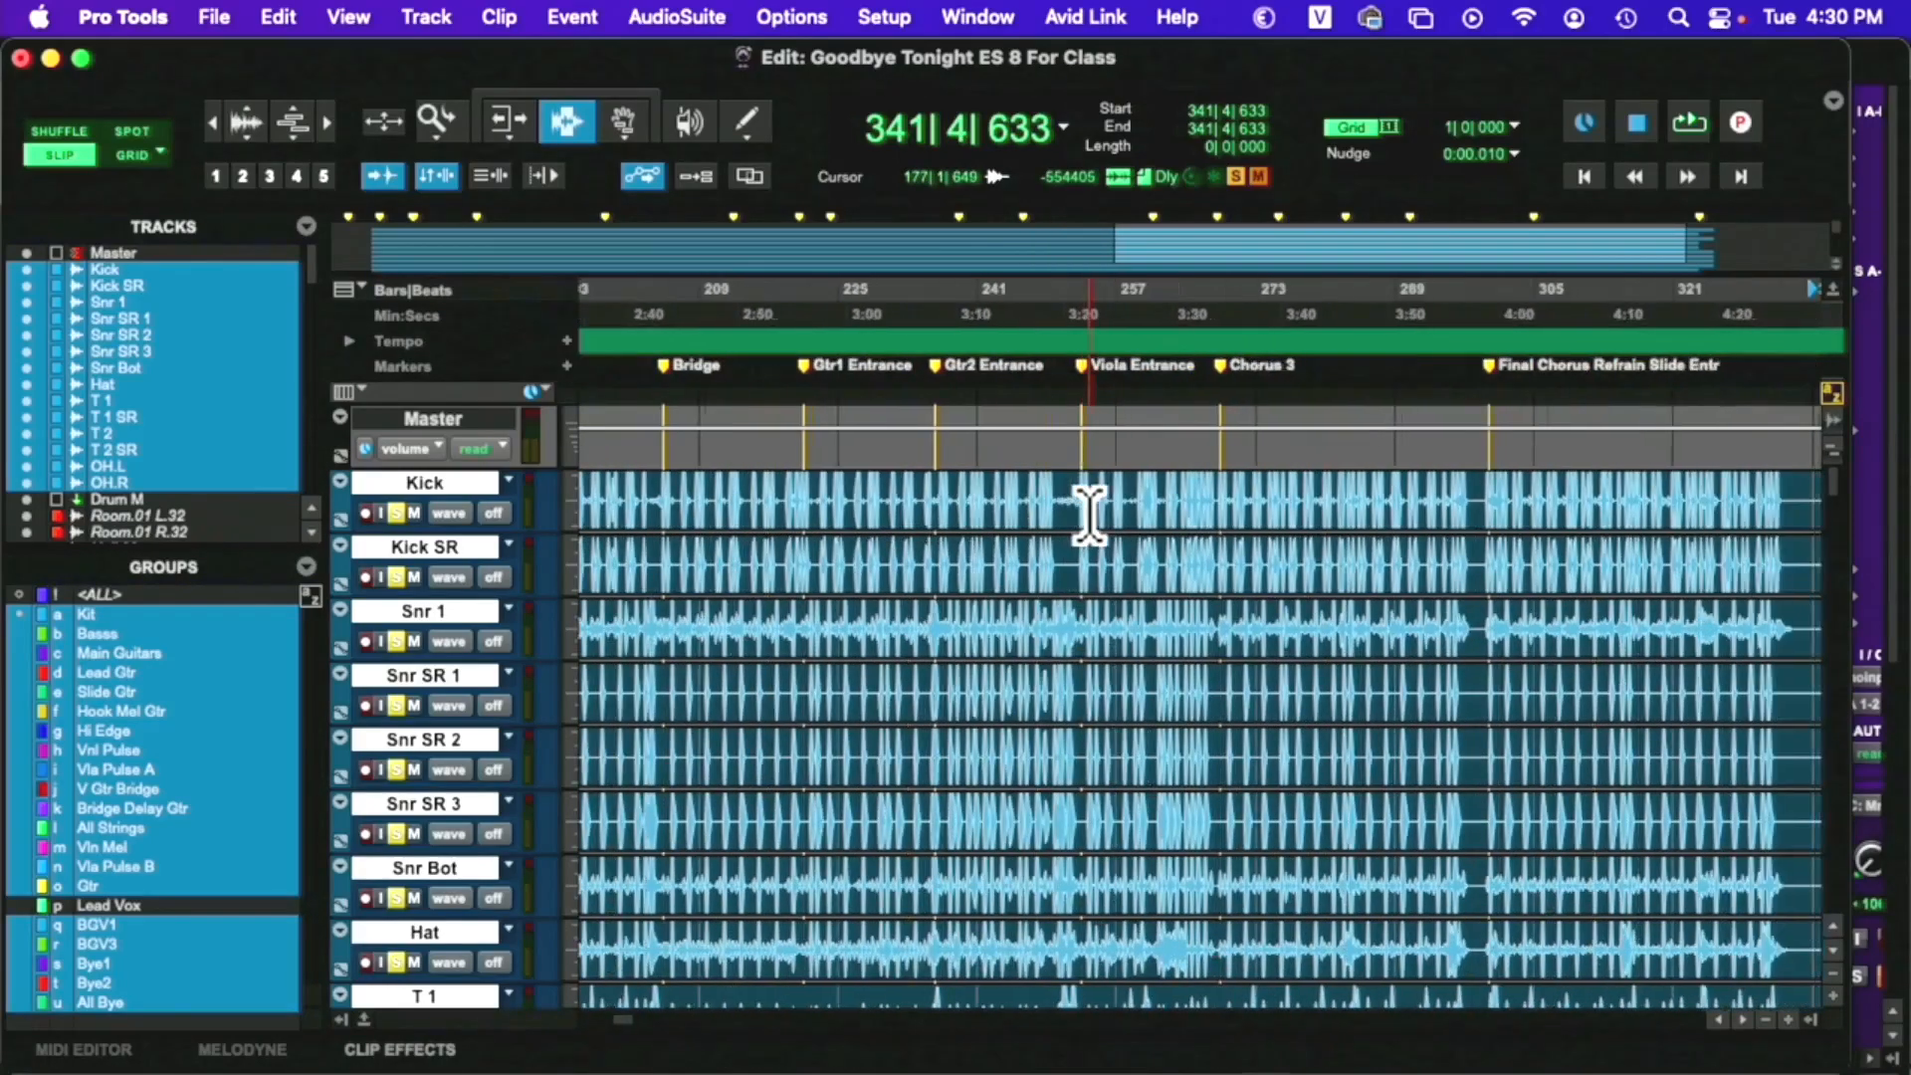
scroll(1090, 513, "left", 1)
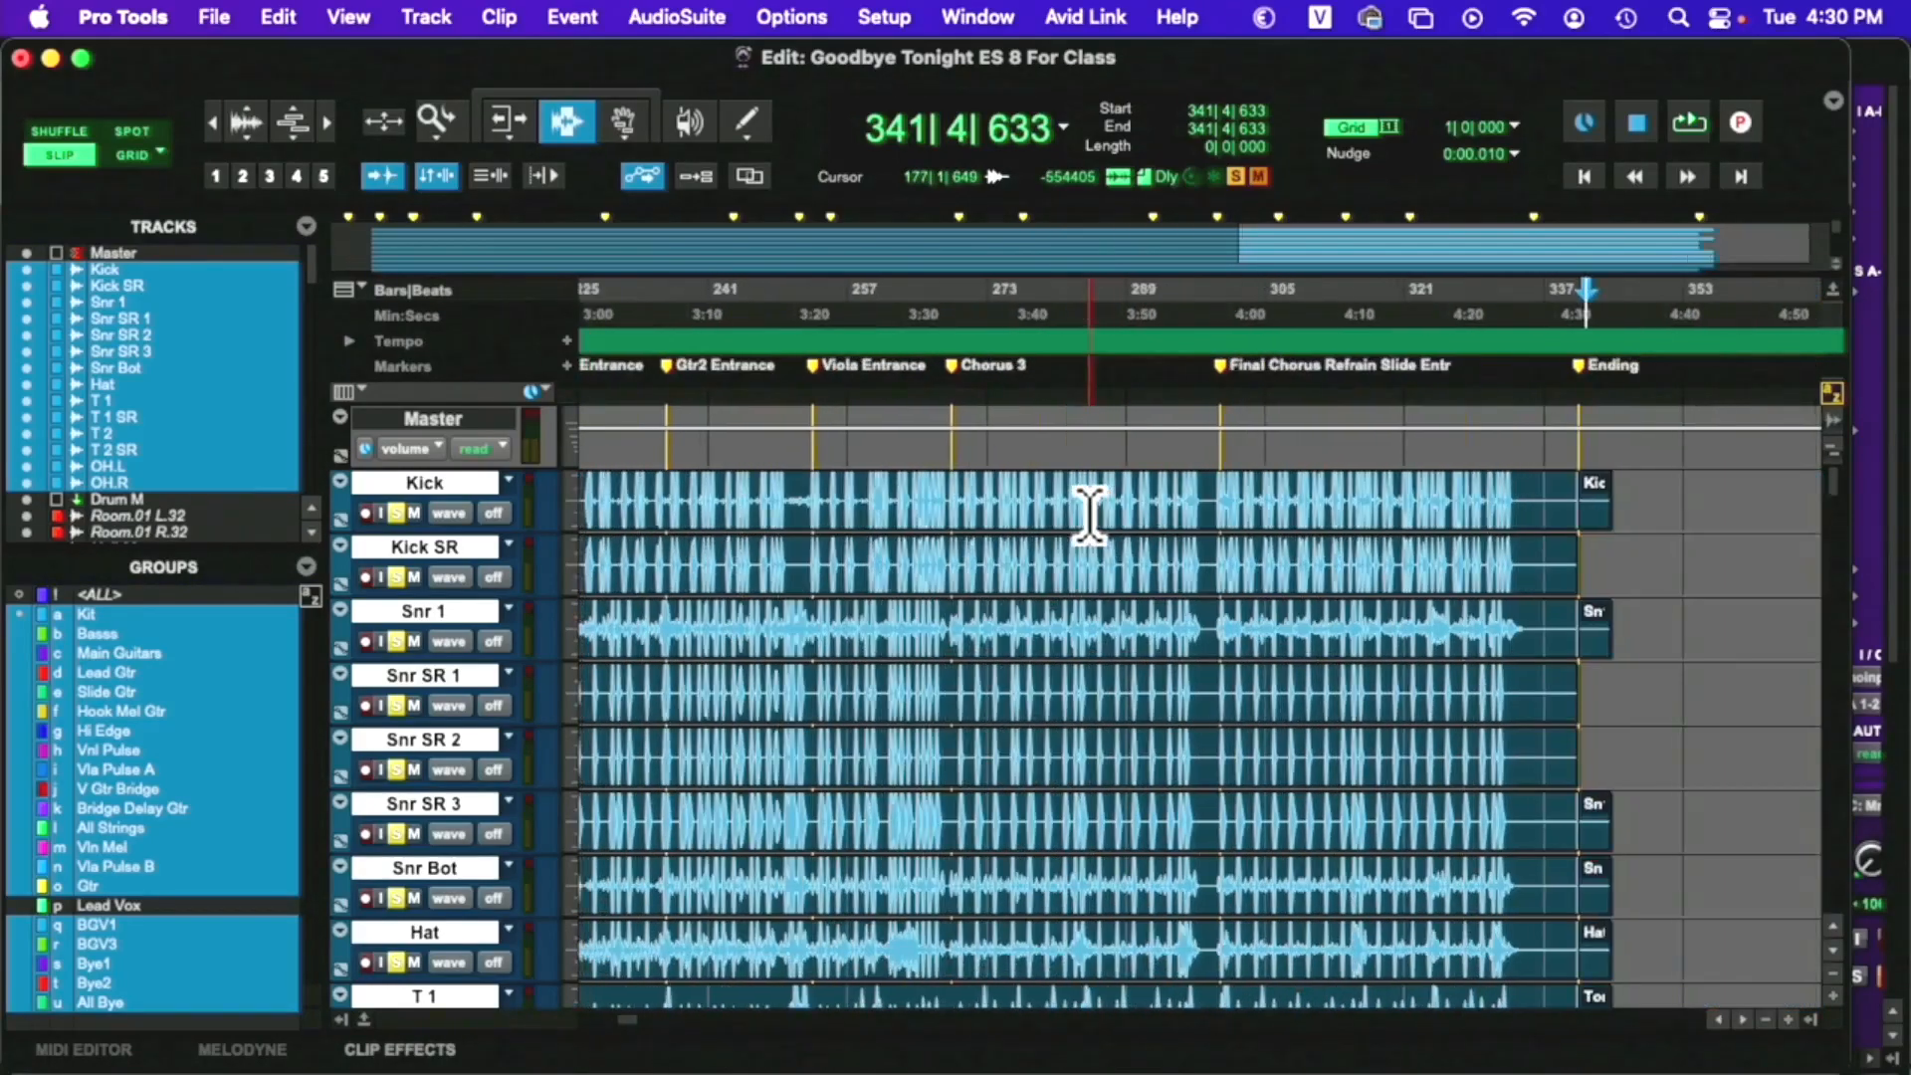
scroll(1090, 513, "left", 8)
left_click_drag(708, 502, 1113, 529)
key("space")
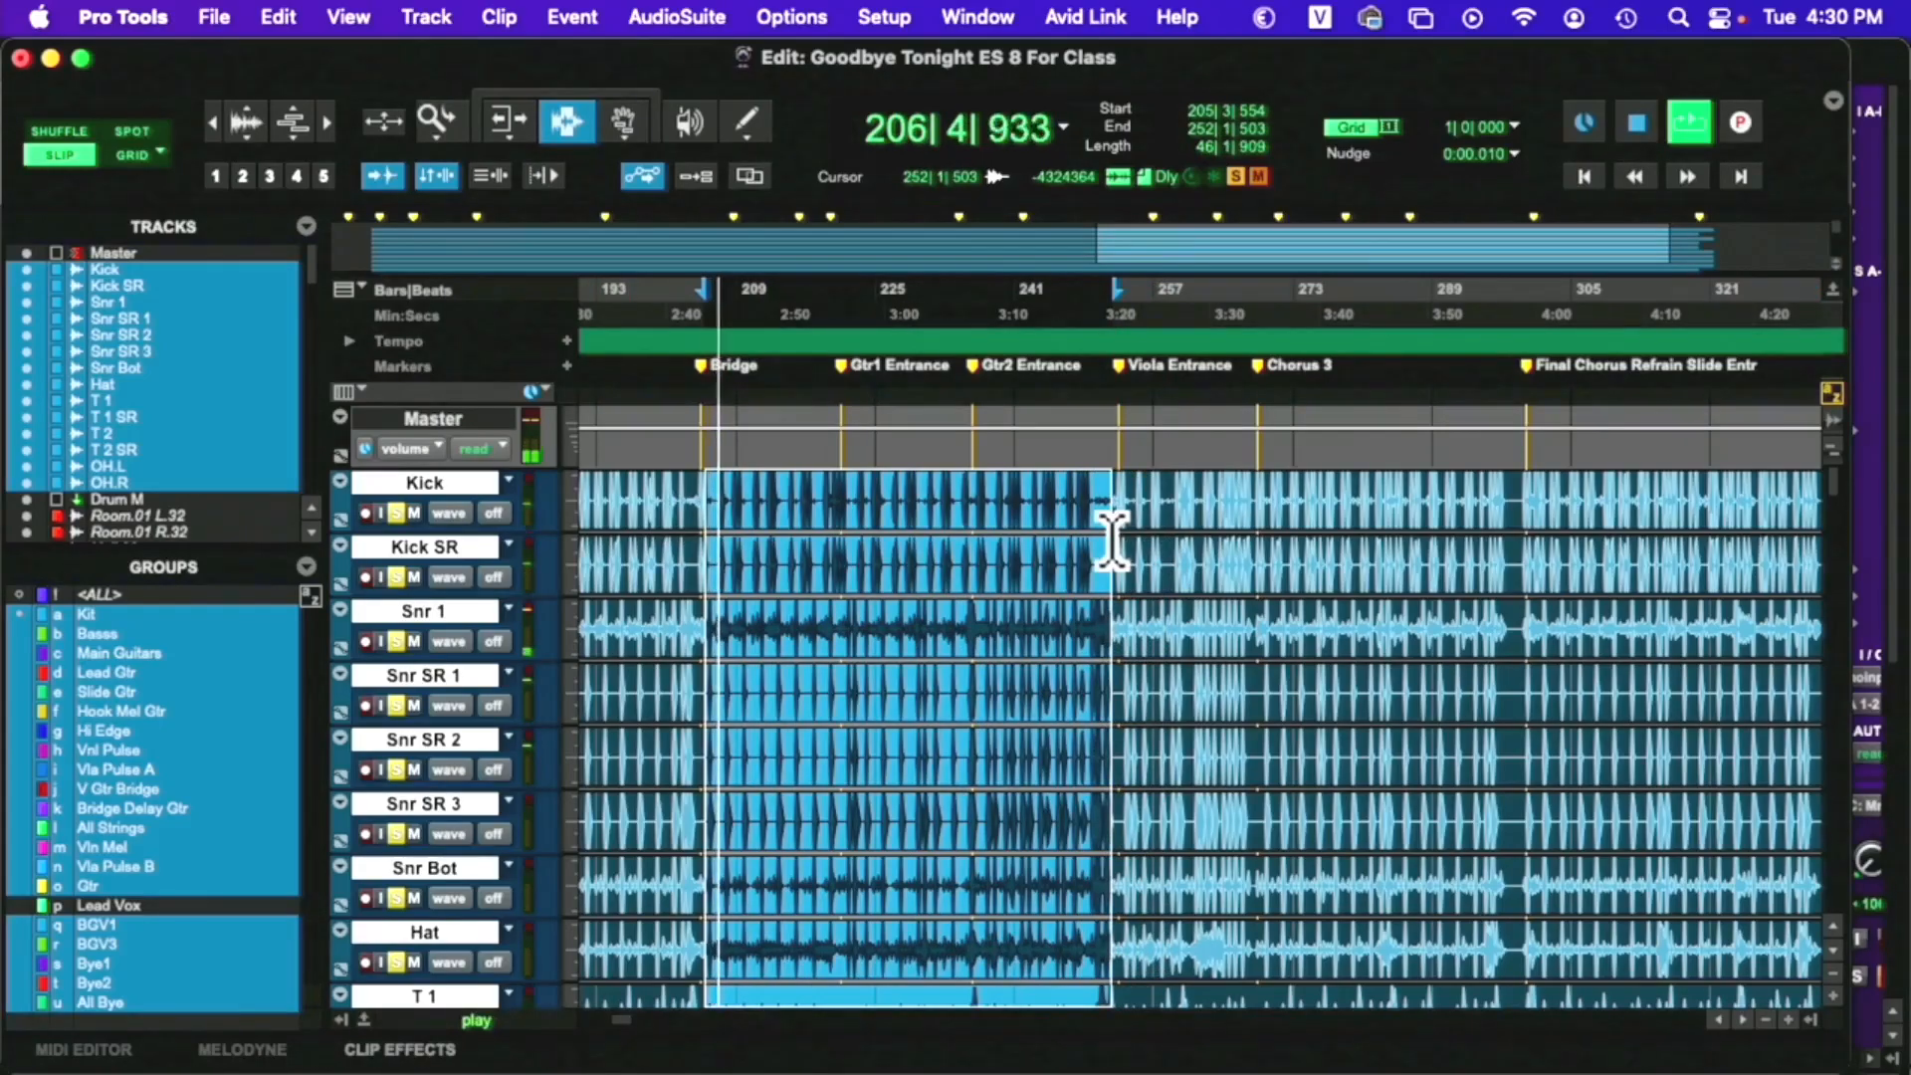
Mute the Verb and Delay1 aux tracks in the Mix window
key("super+equal")
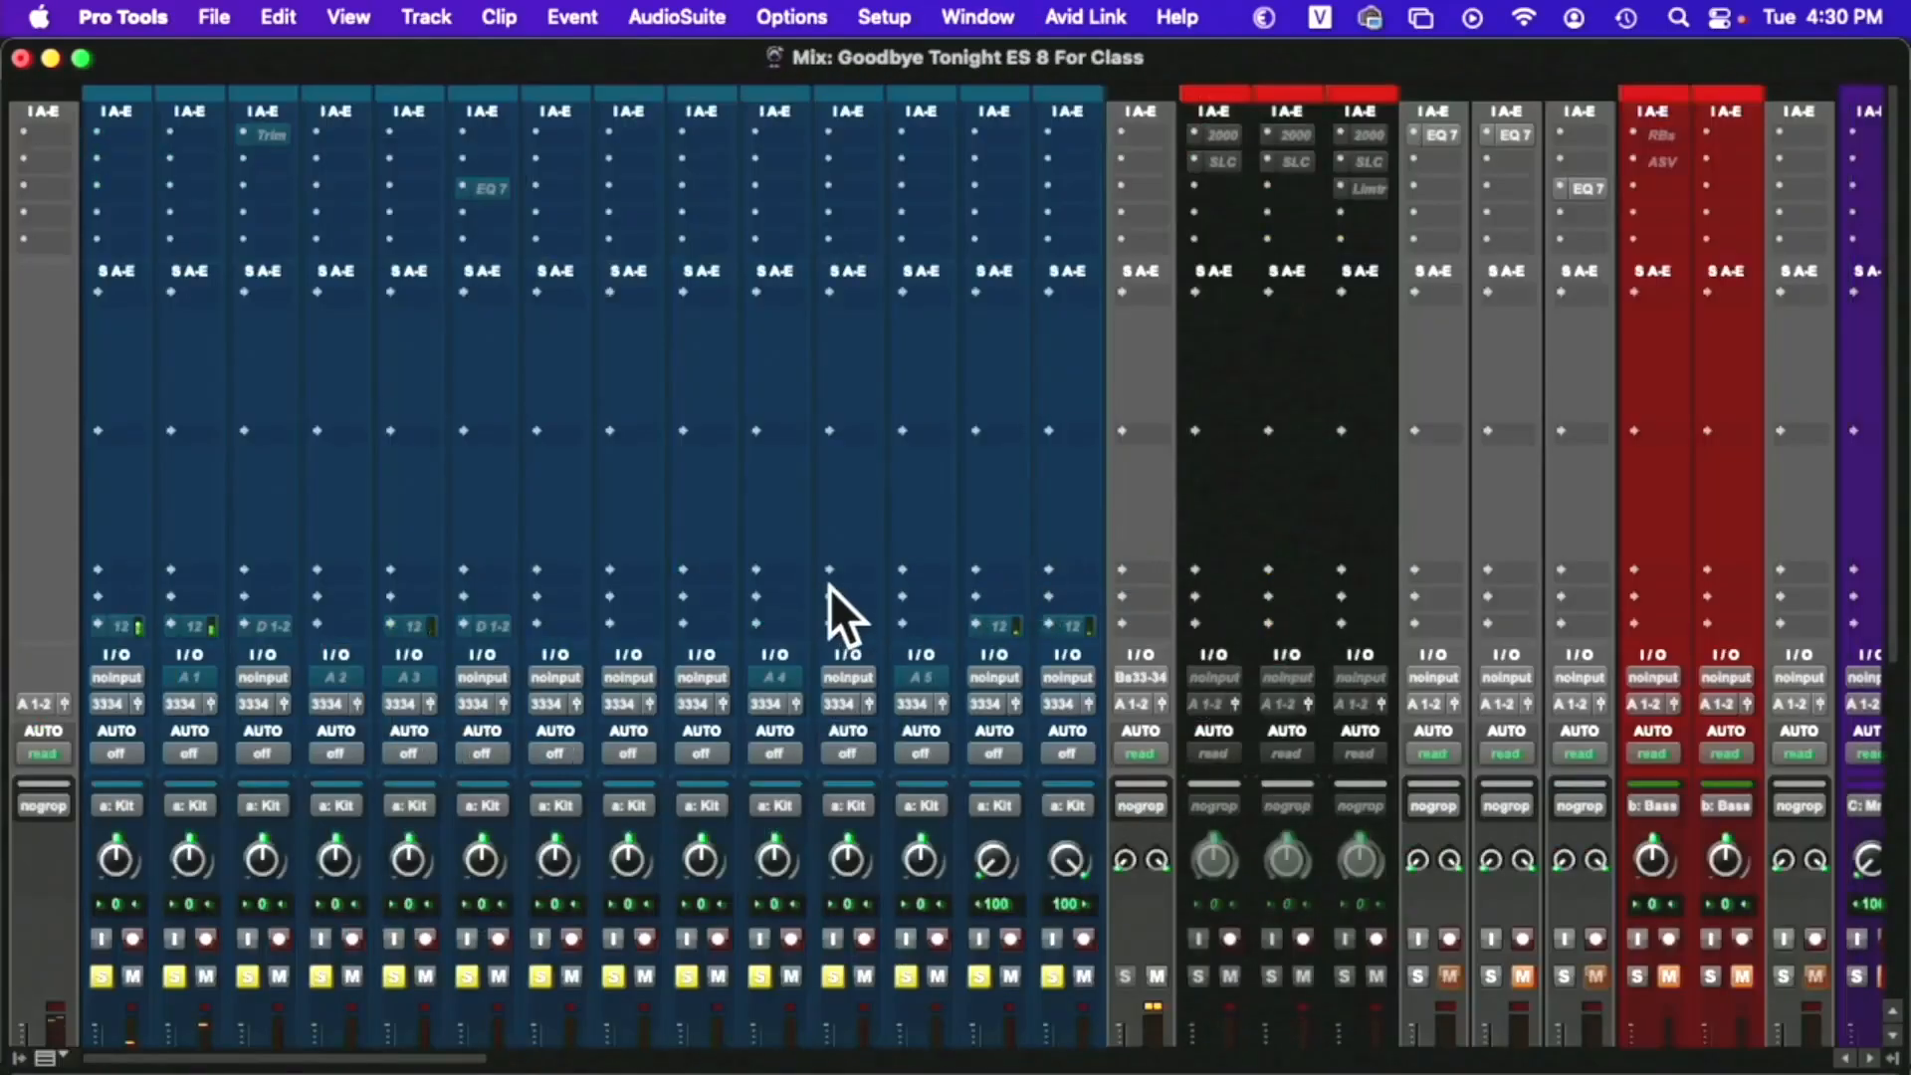
scroll(1236, 681, "down", 5)
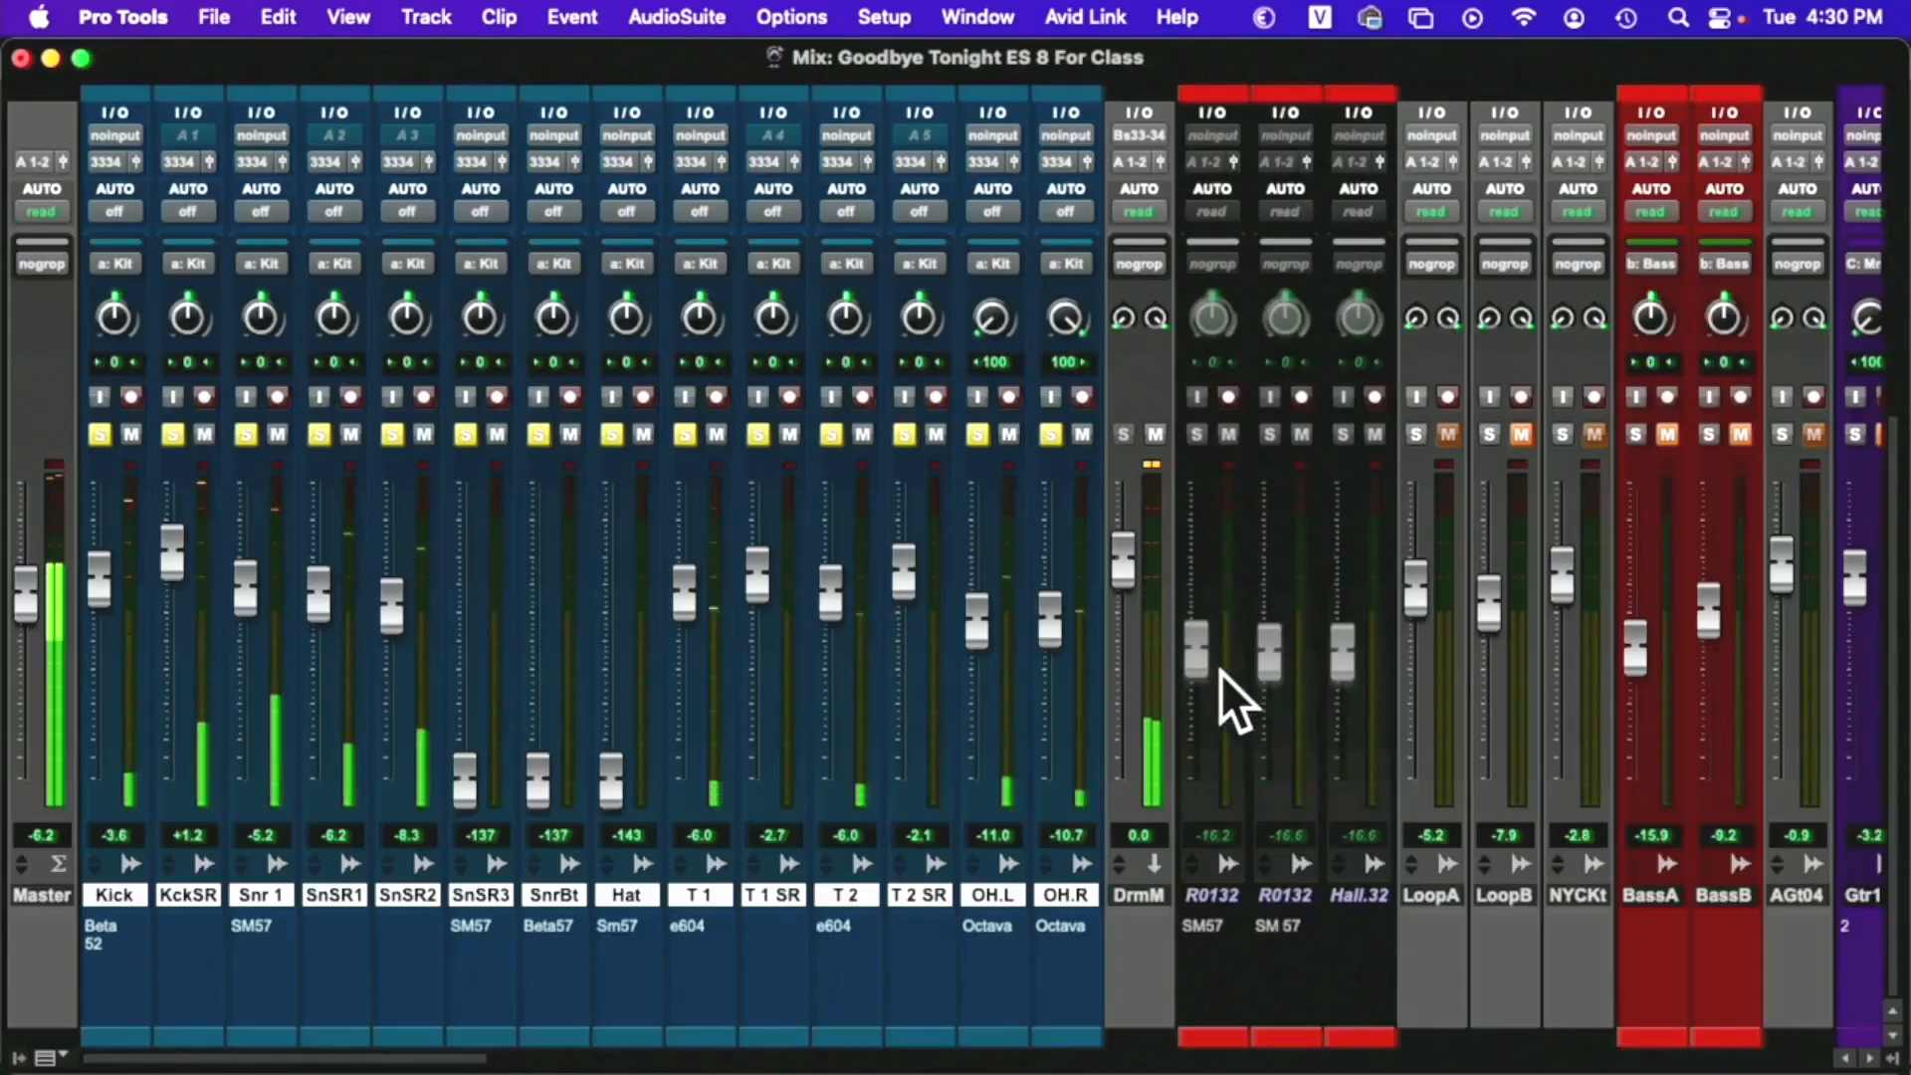
scroll(1222, 669, "right", 10)
scroll(1220, 665, "right", 12)
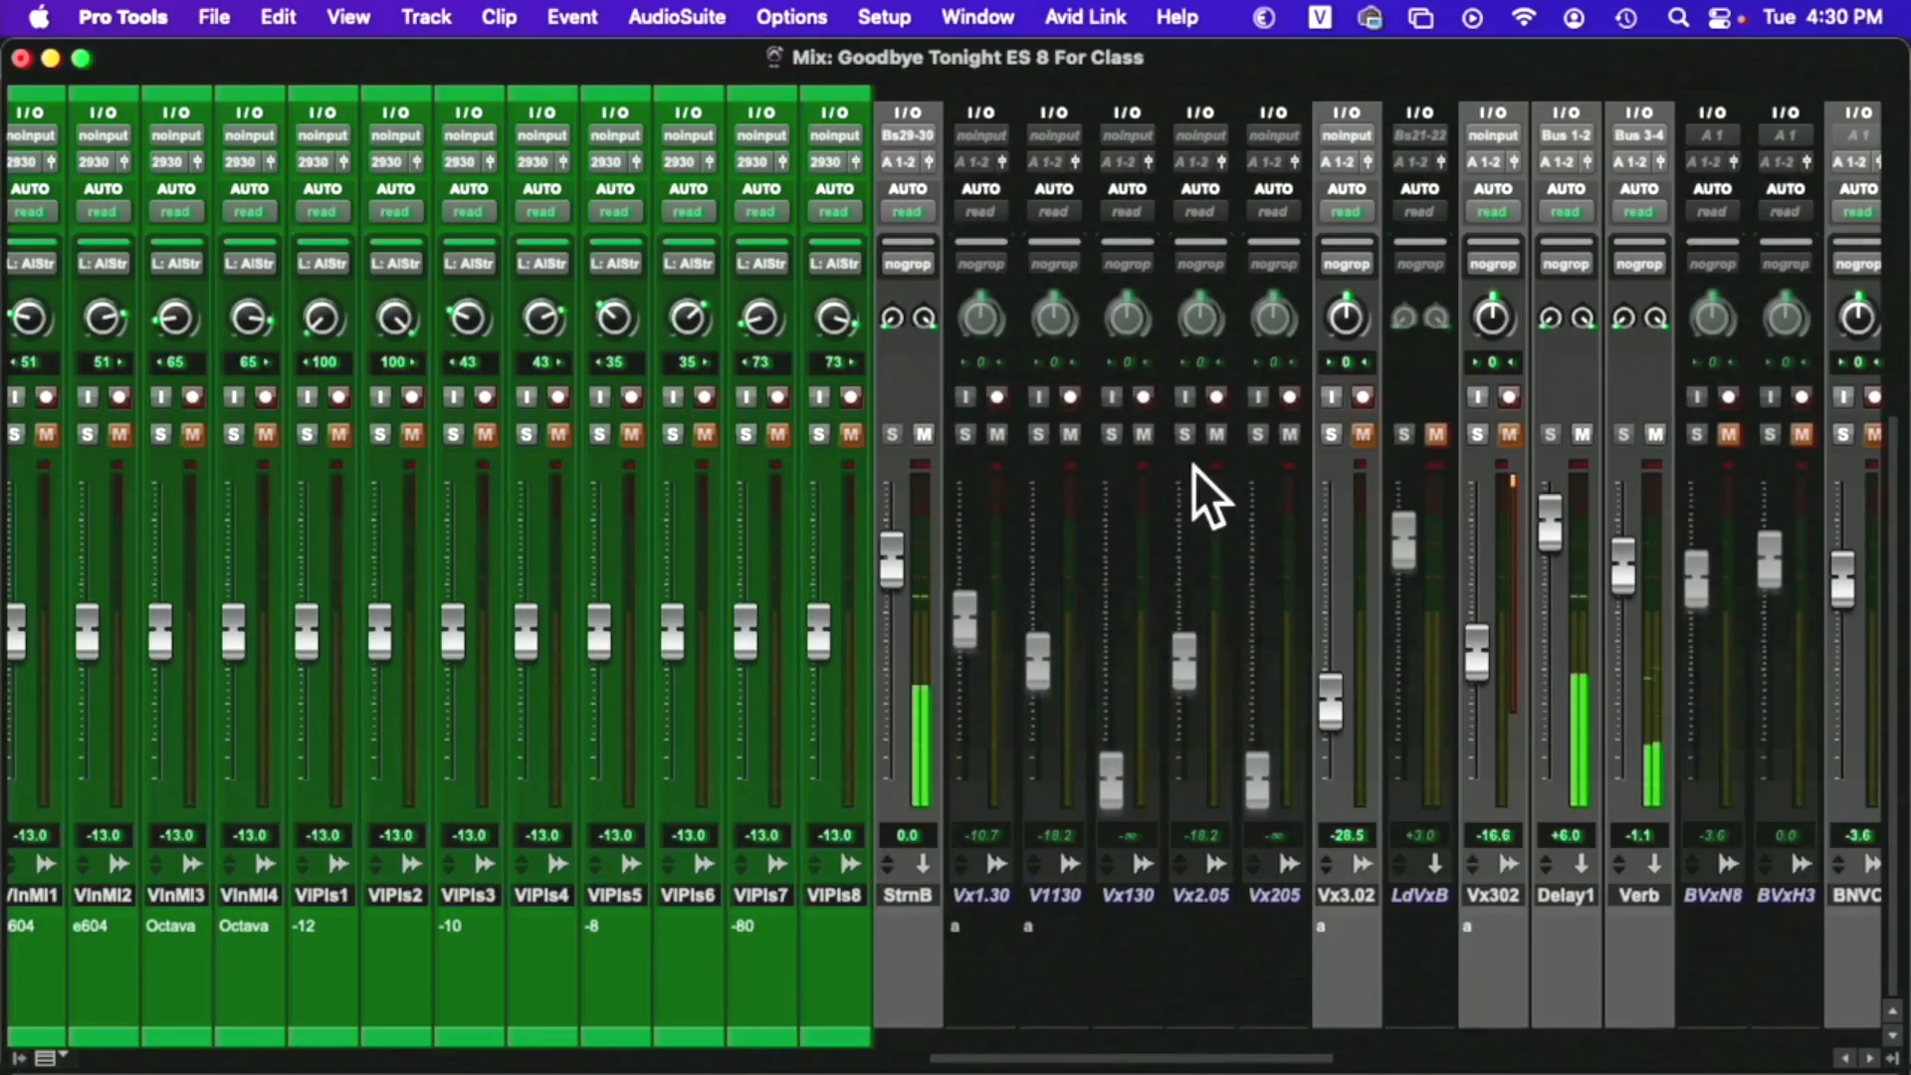
scroll(1203, 492, "right", 6)
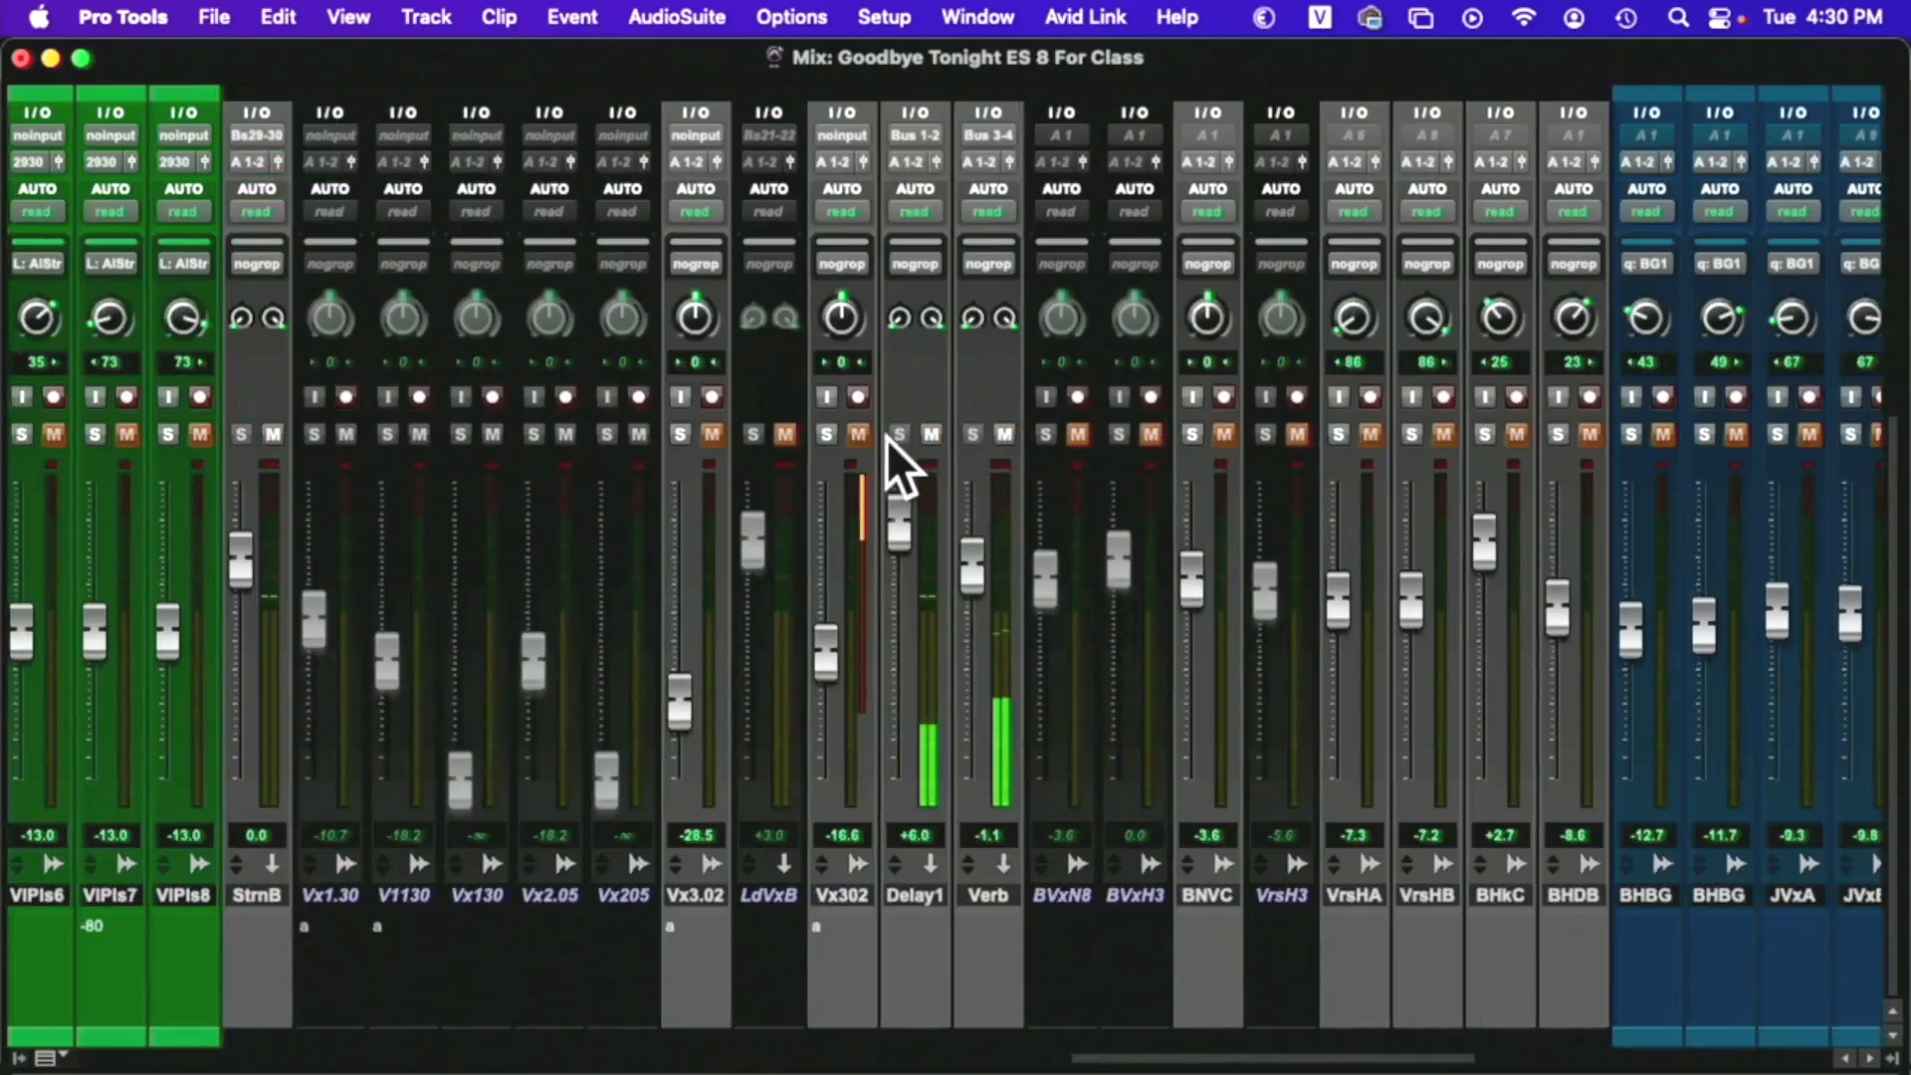
left_click(1002, 436)
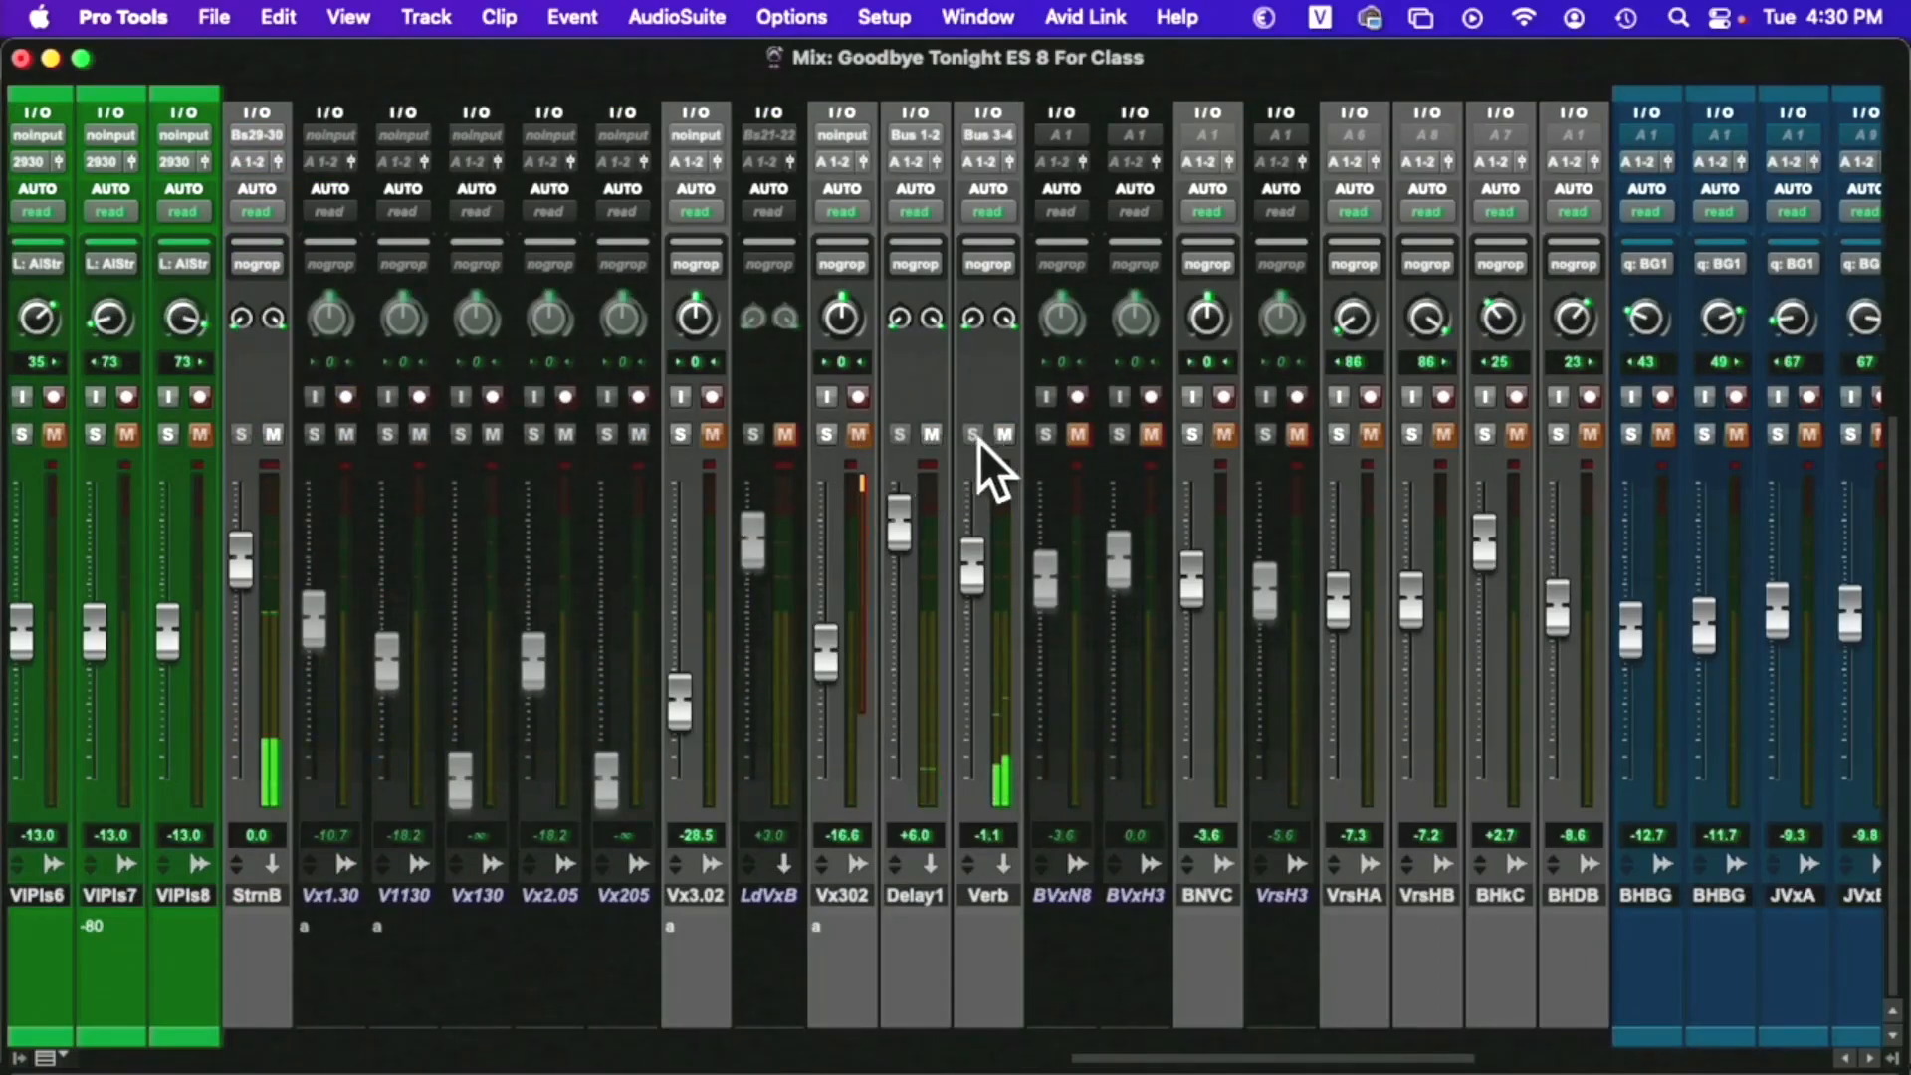
left_click(929, 436)
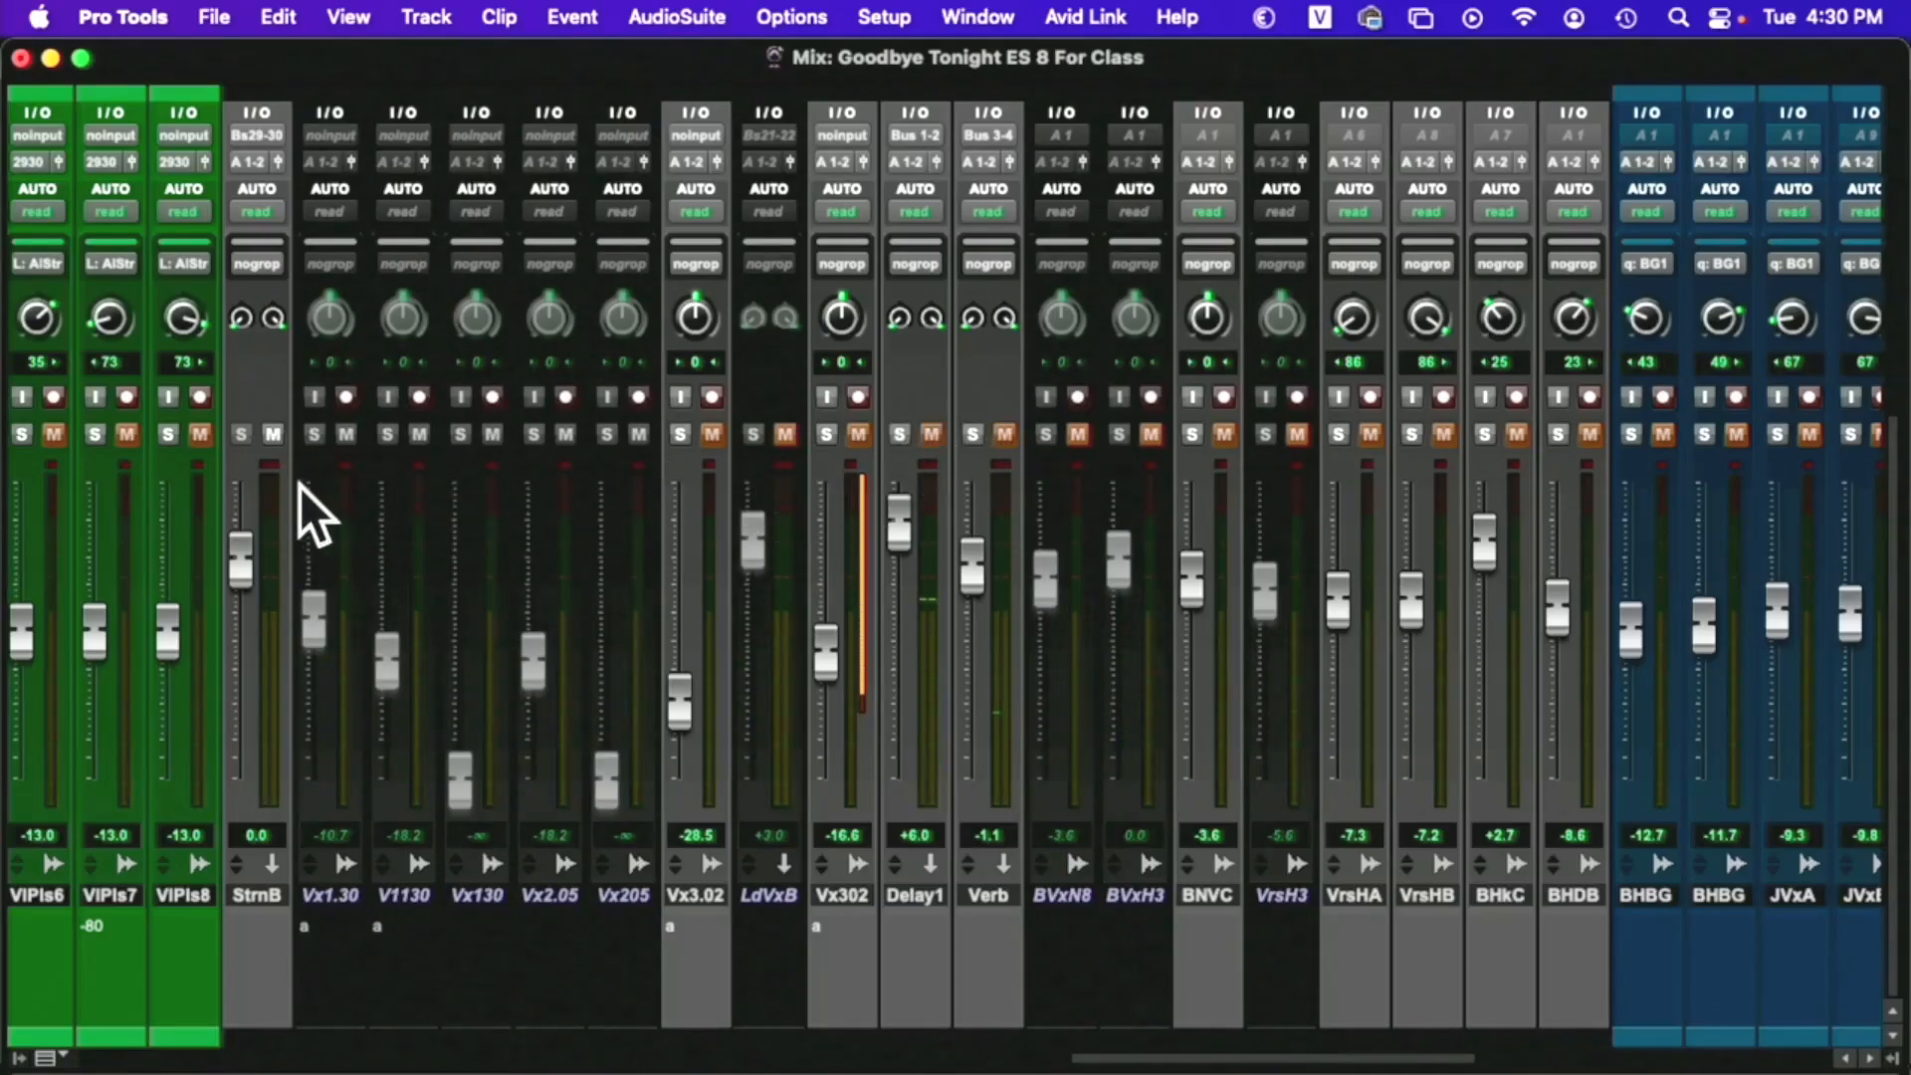
Mute the Bus 3-4 and Bus 1-2 sends on Vx302 and the Bus 29-30 send on Vx3.02
scroll(257, 468, "left", 10)
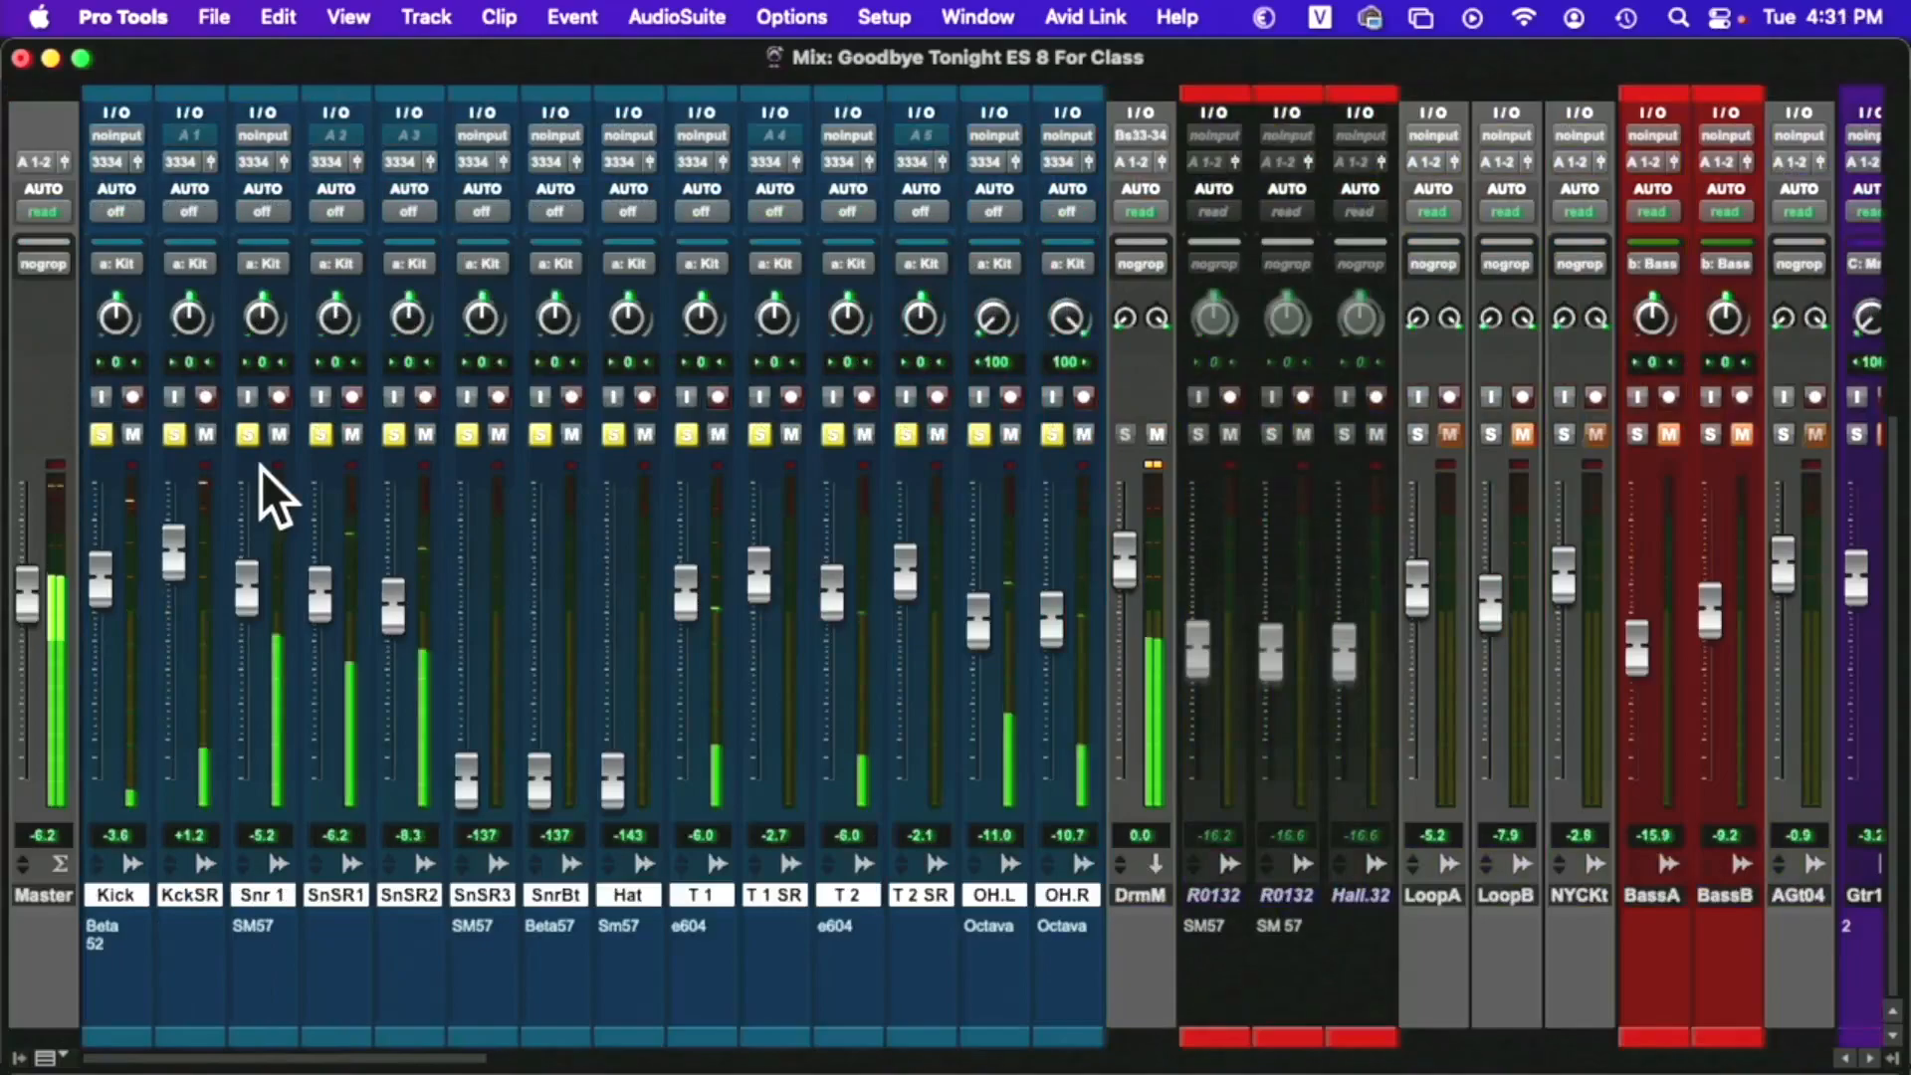
scroll(857, 478, "right", 10)
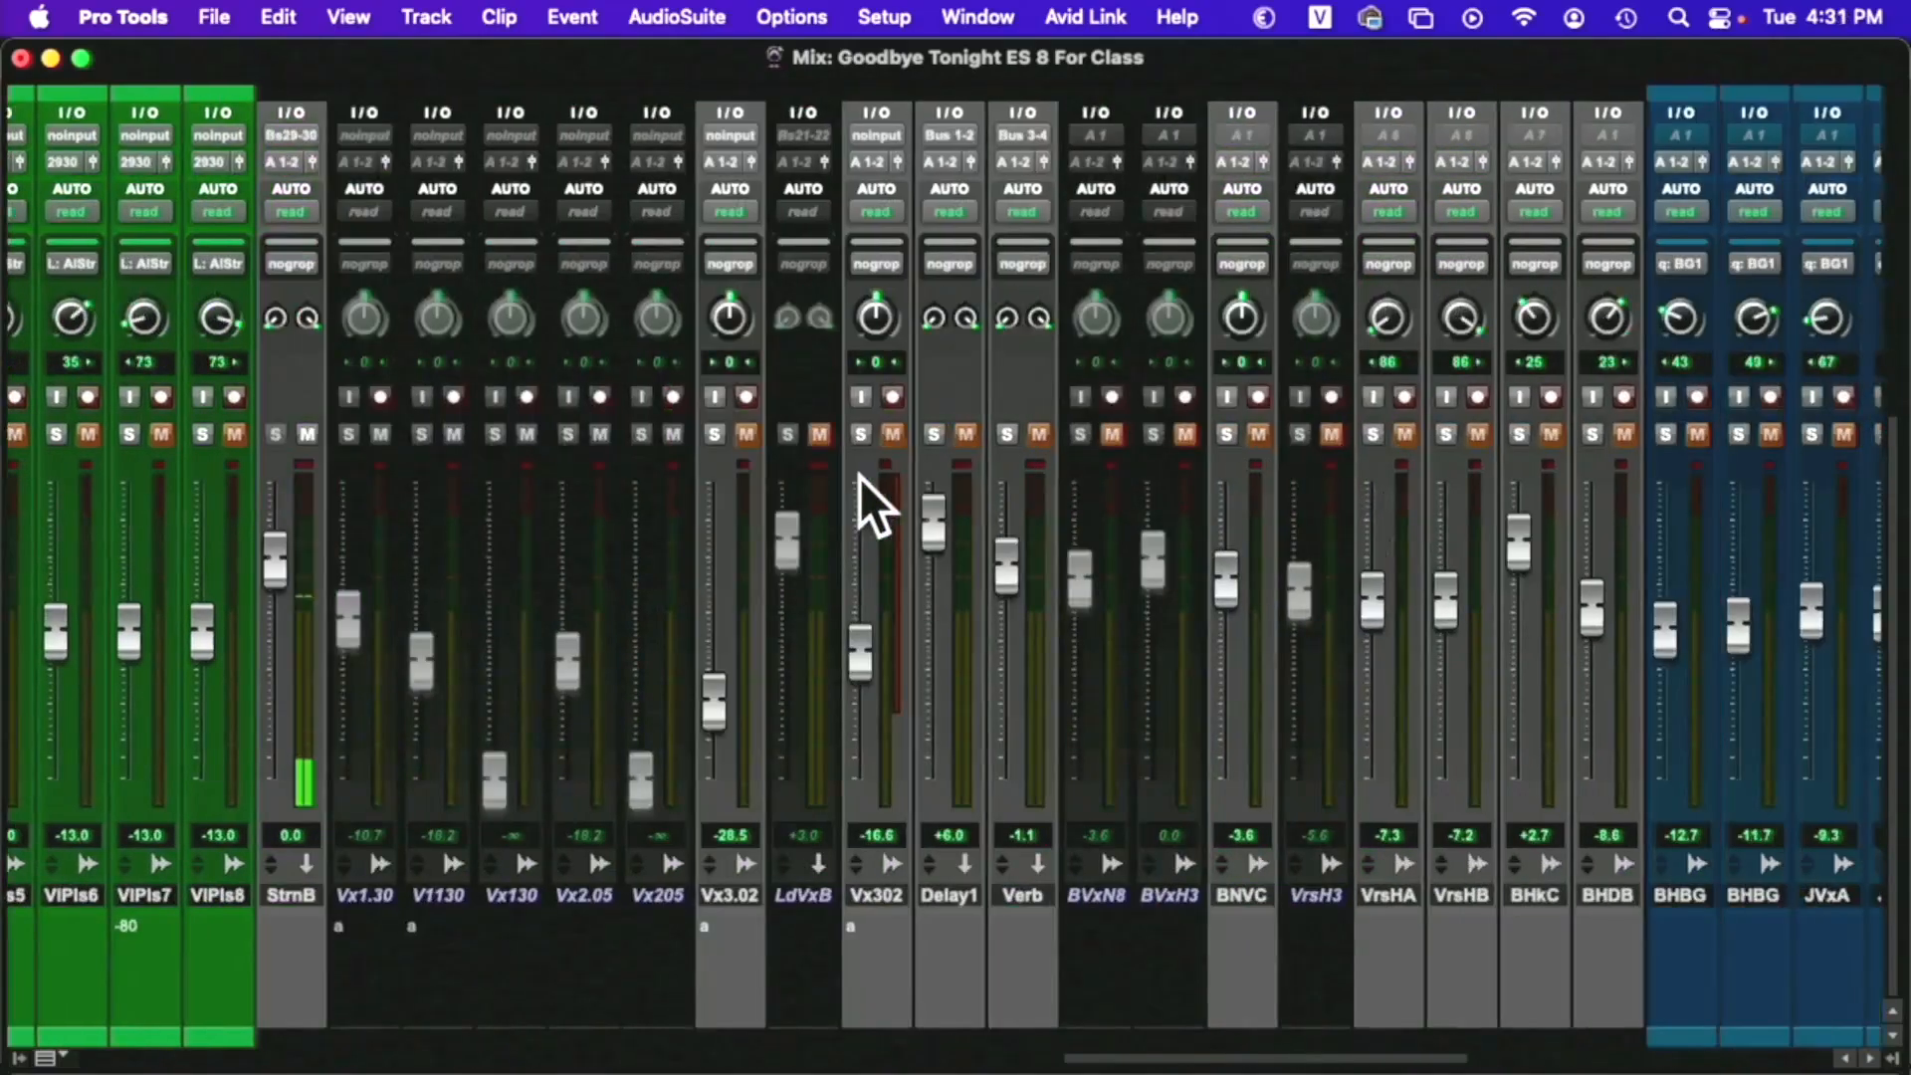
scroll(797, 480, "right", 1)
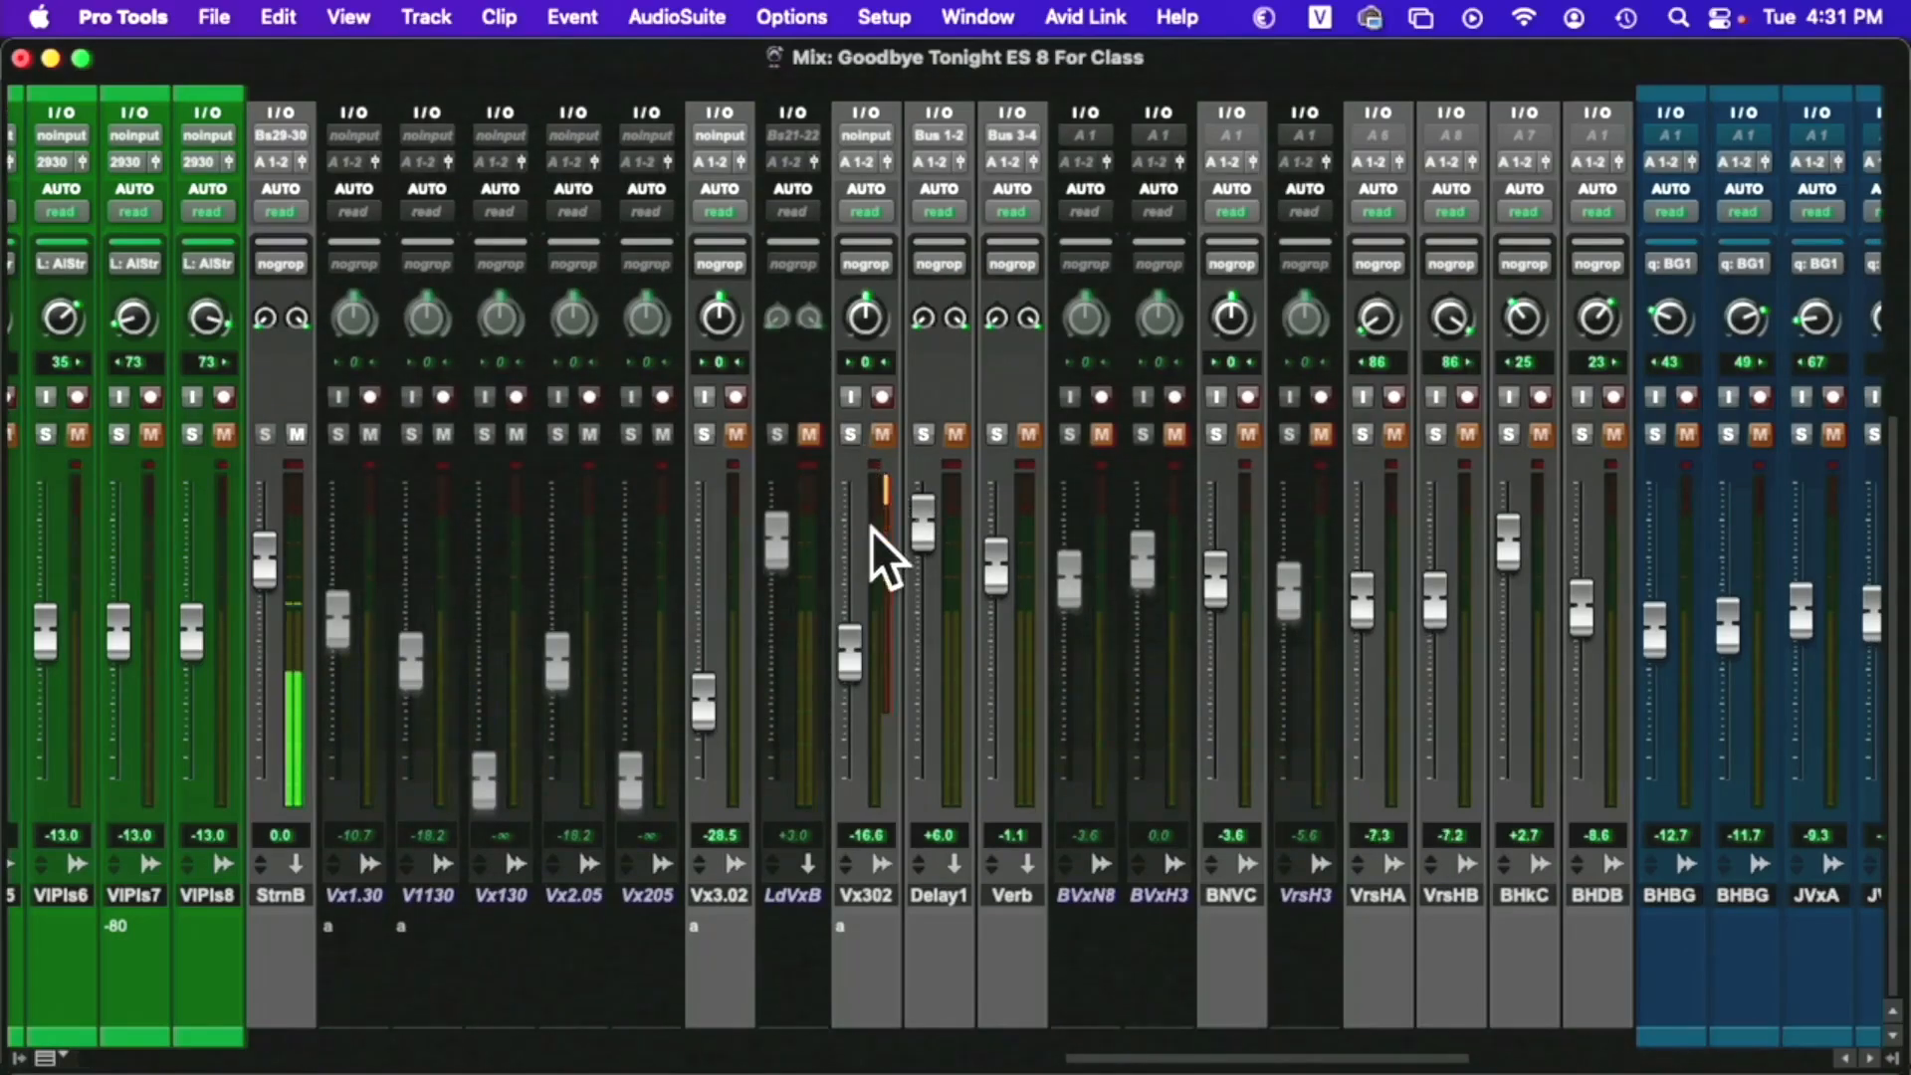
scroll(872, 527, "up", 10)
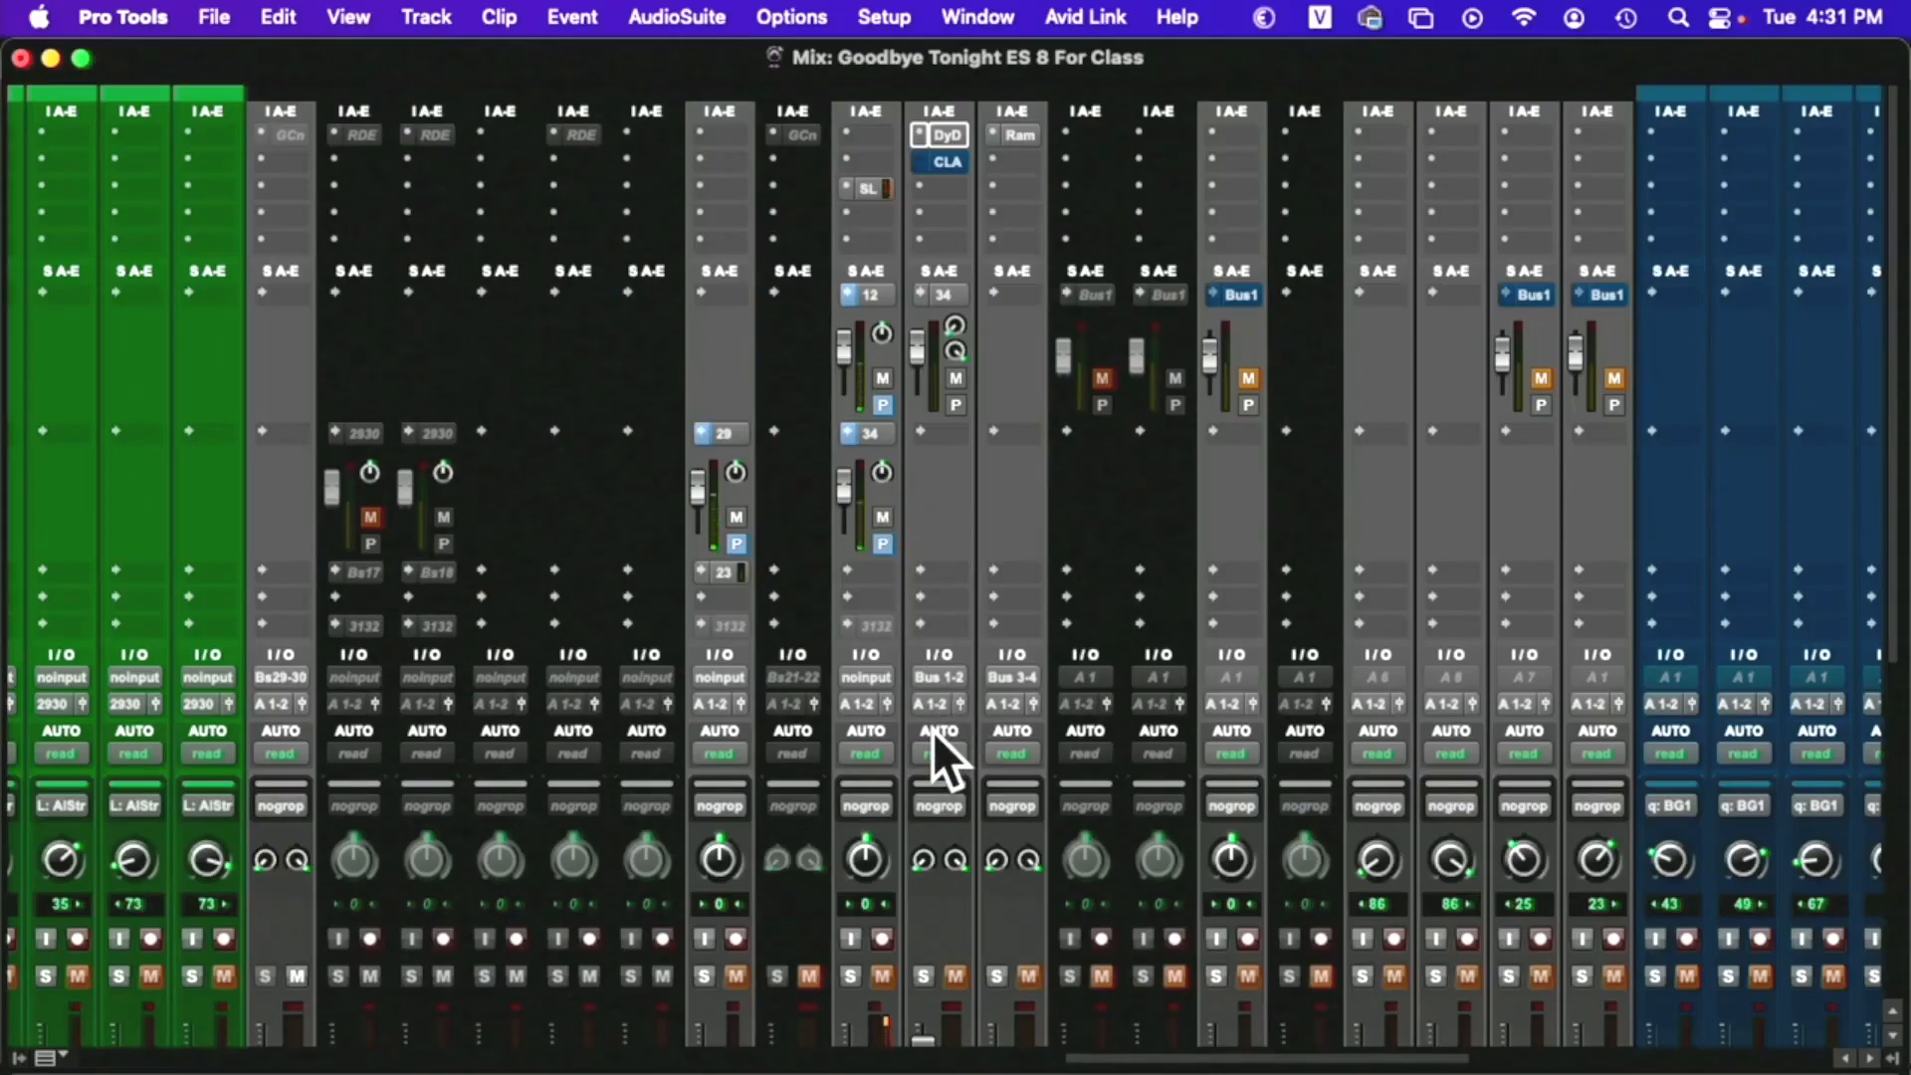
left_click(883, 518)
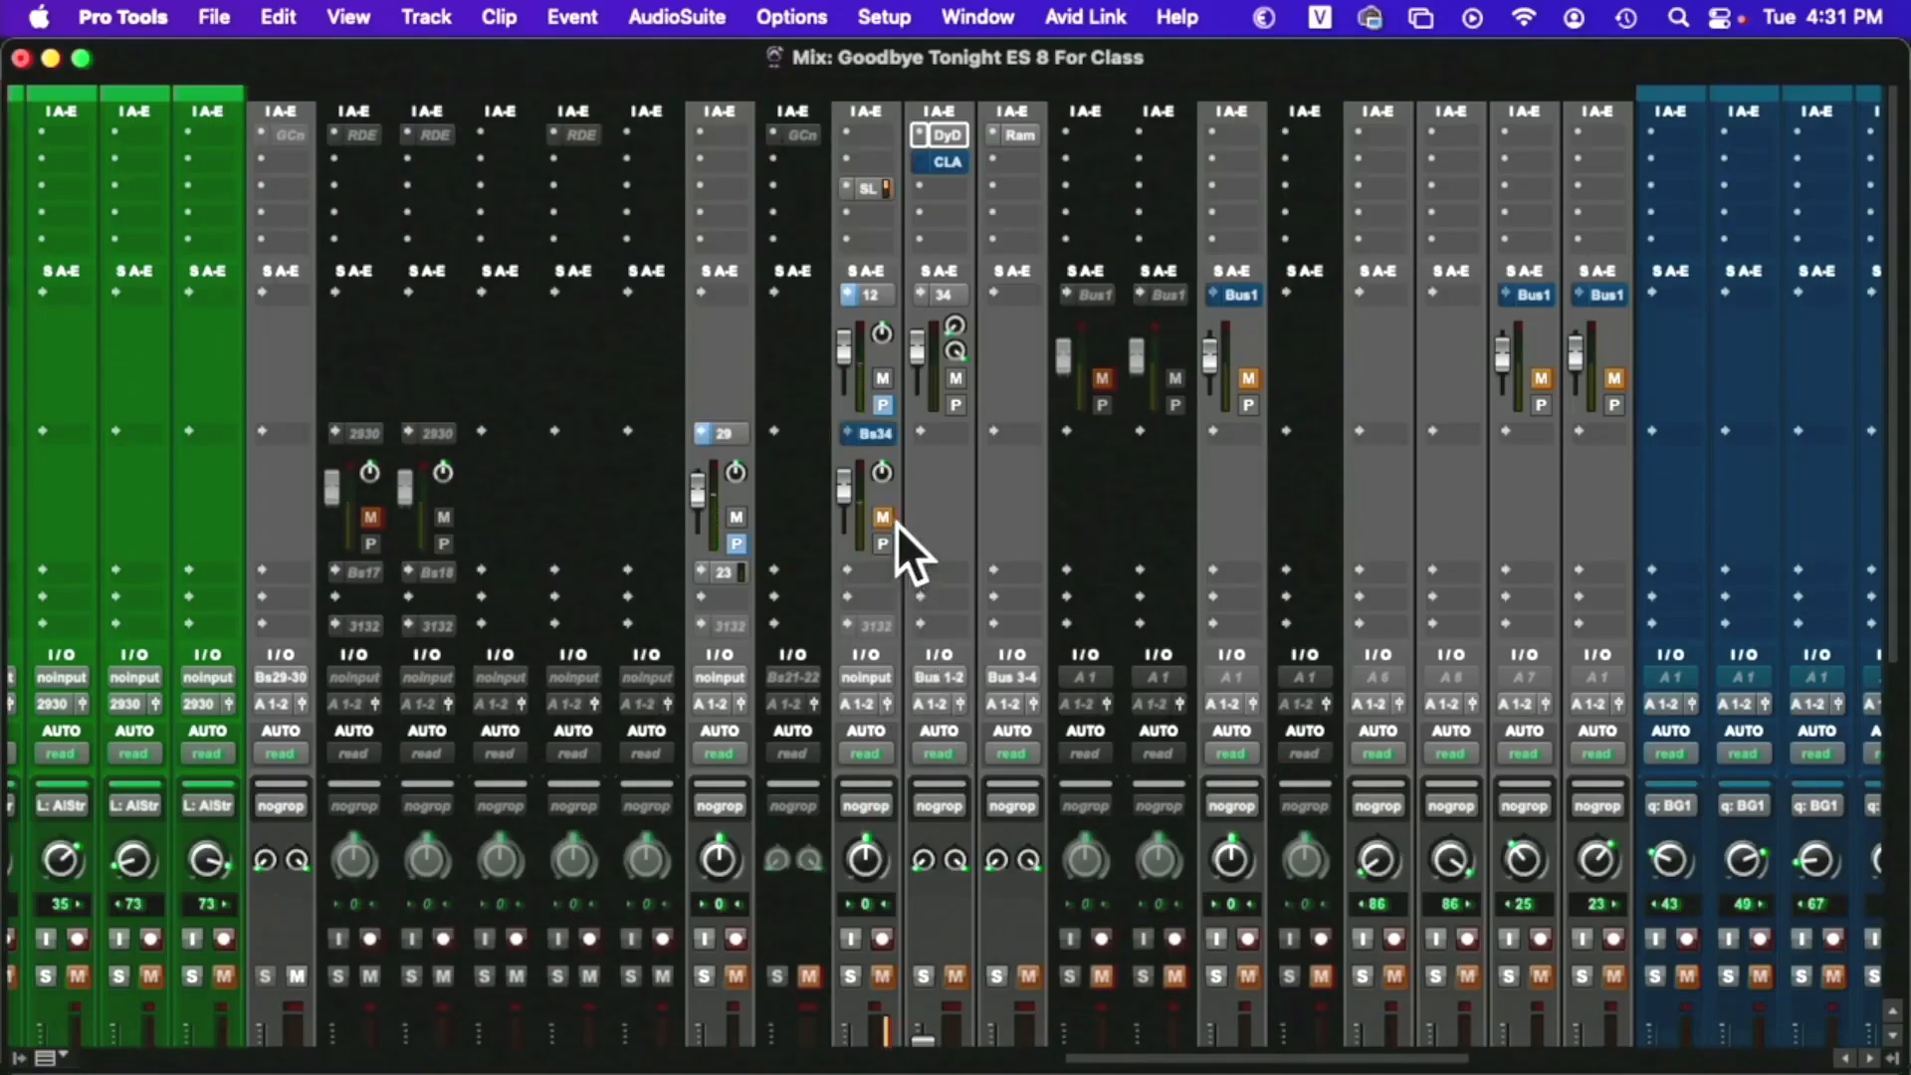
left_click(887, 382)
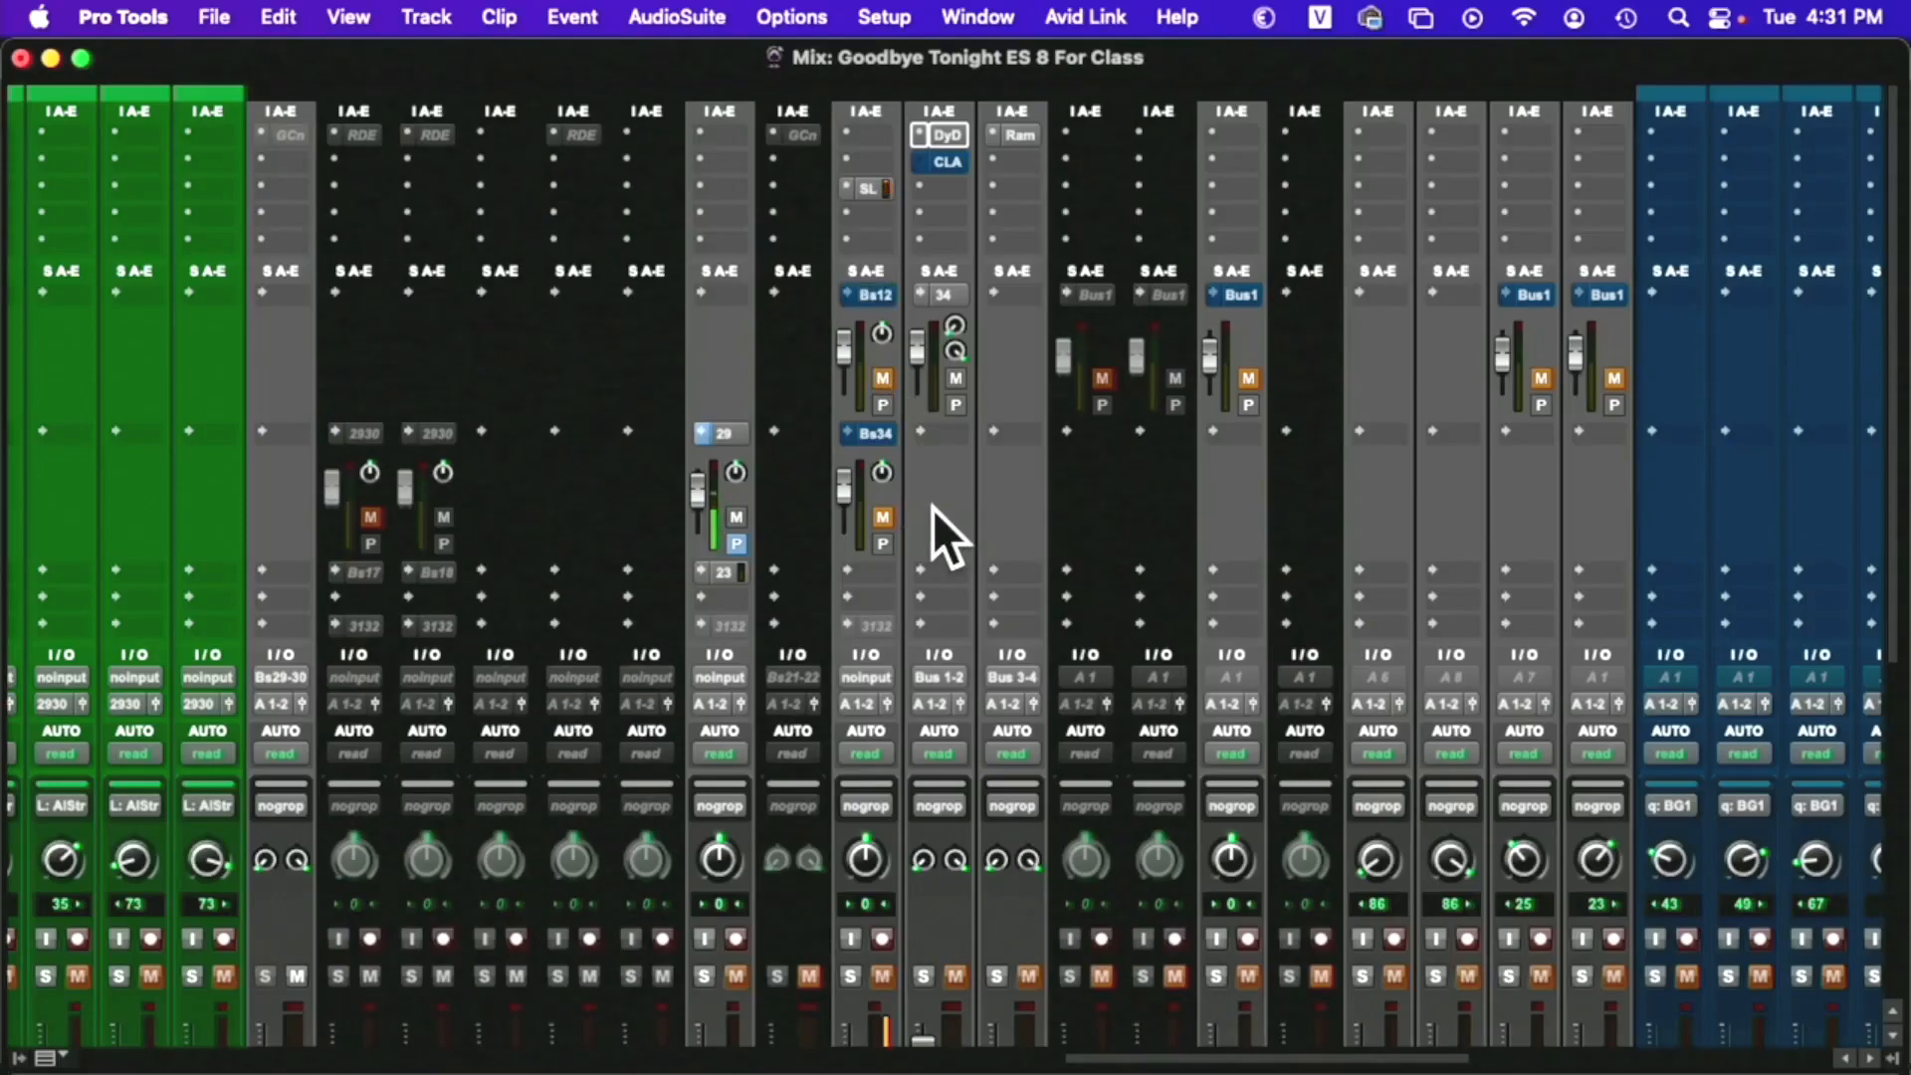
left_click(736, 518)
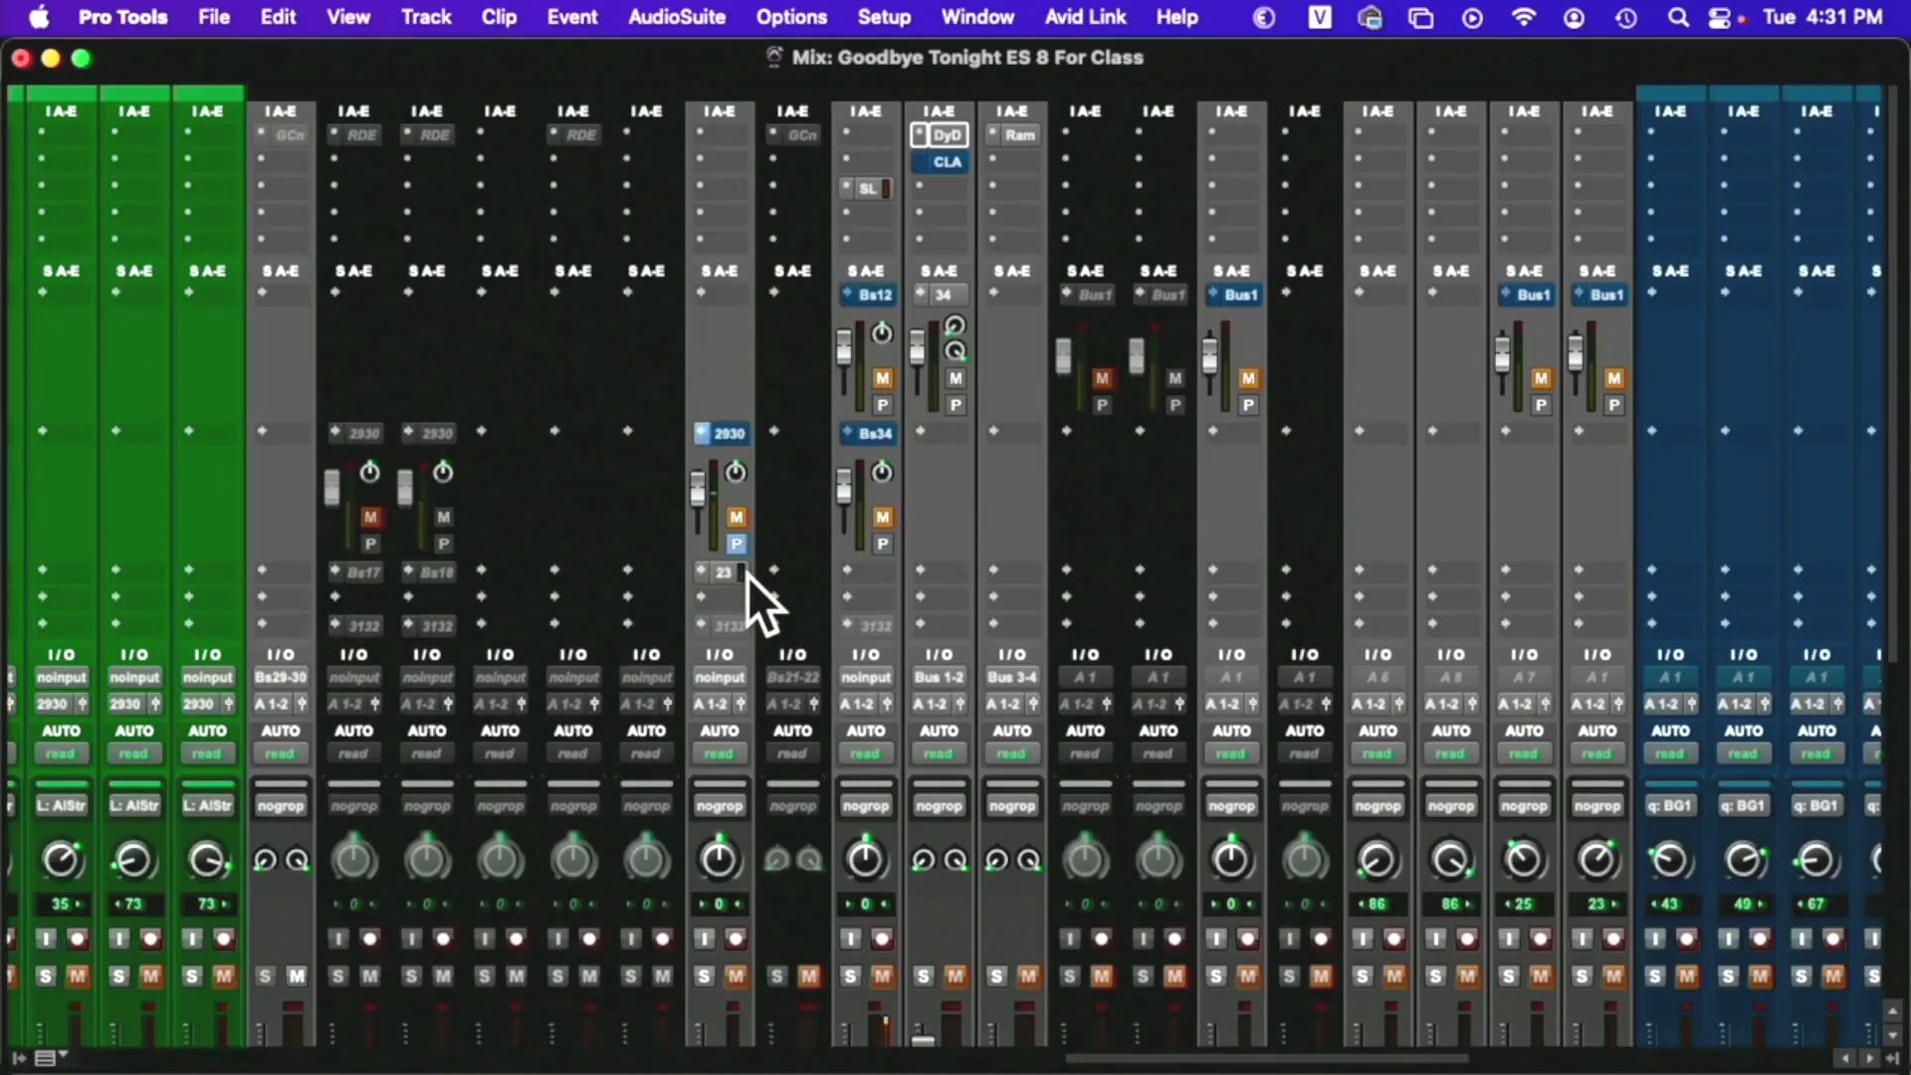
Solo-safe the DrmM aux track
scroll(748, 575, "down", 3)
scroll(748, 576, "down", 3)
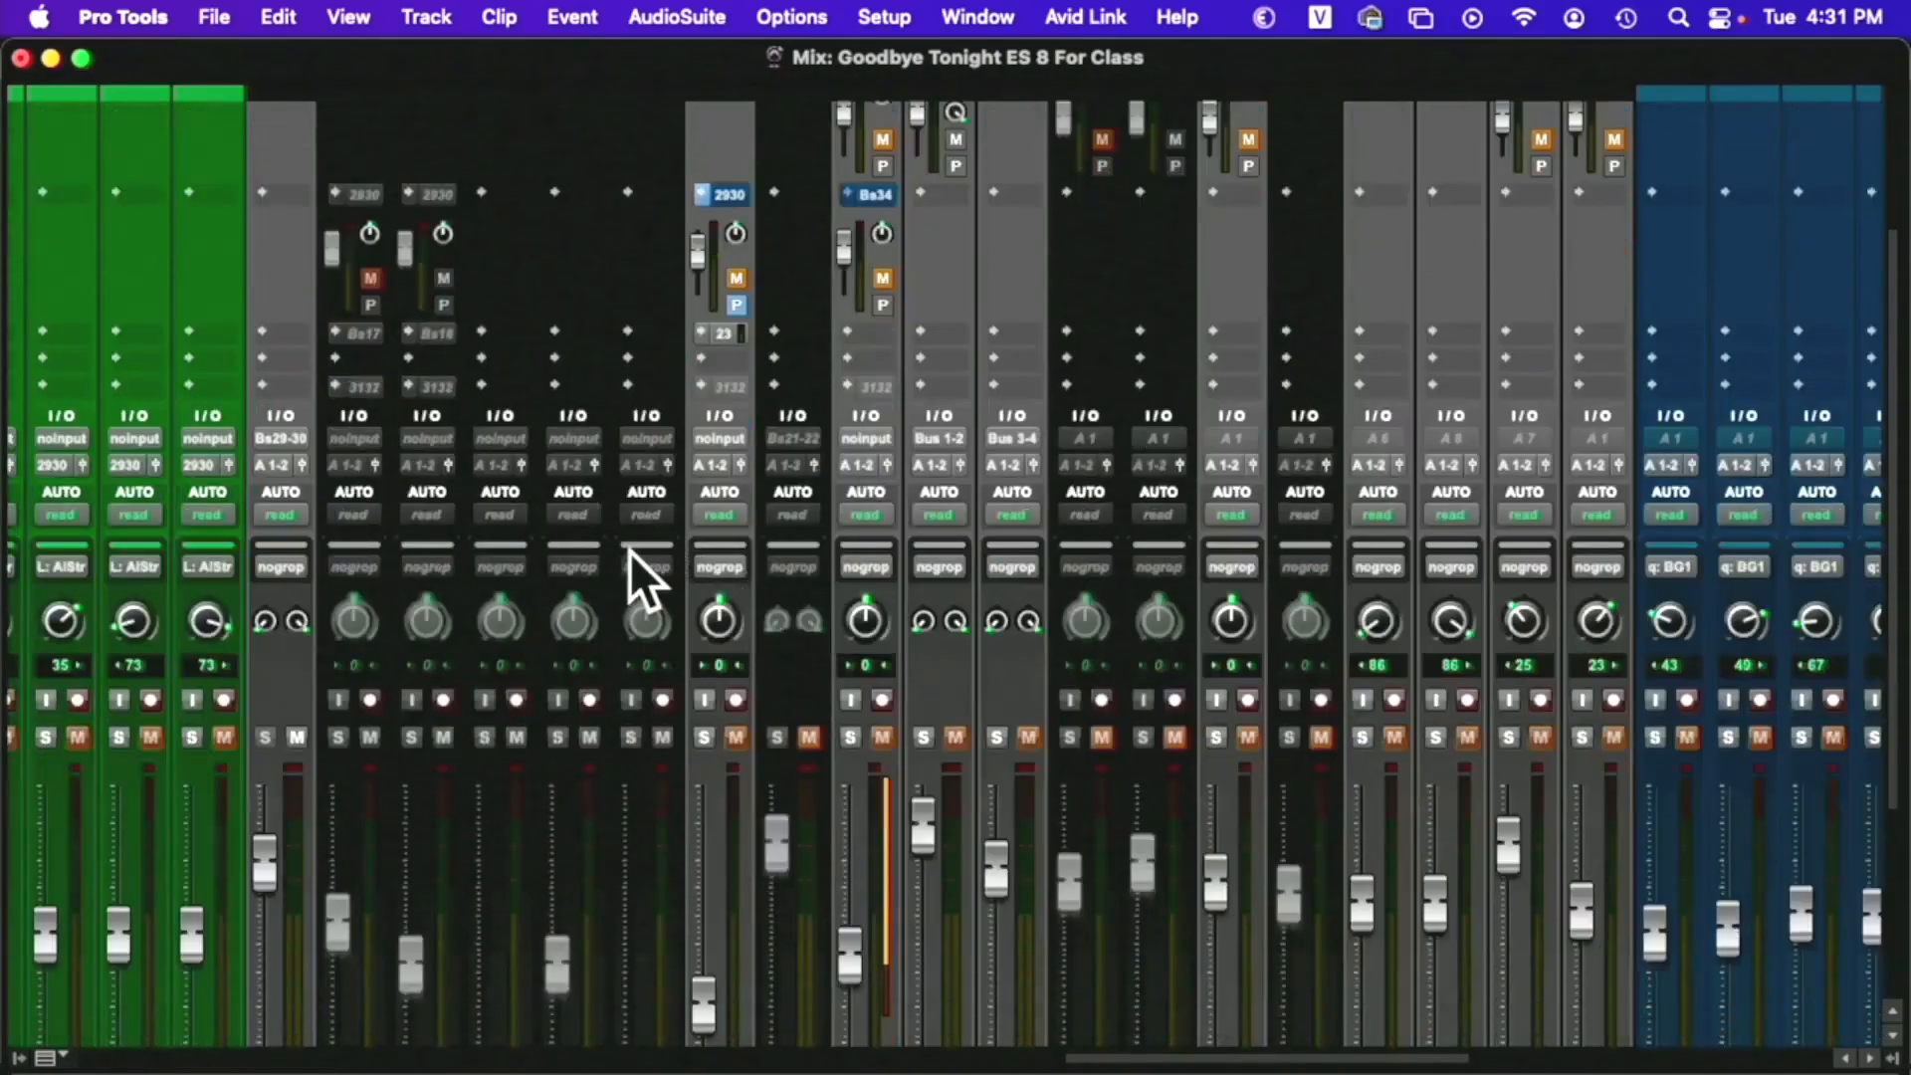
scroll(667, 547, "left", 10)
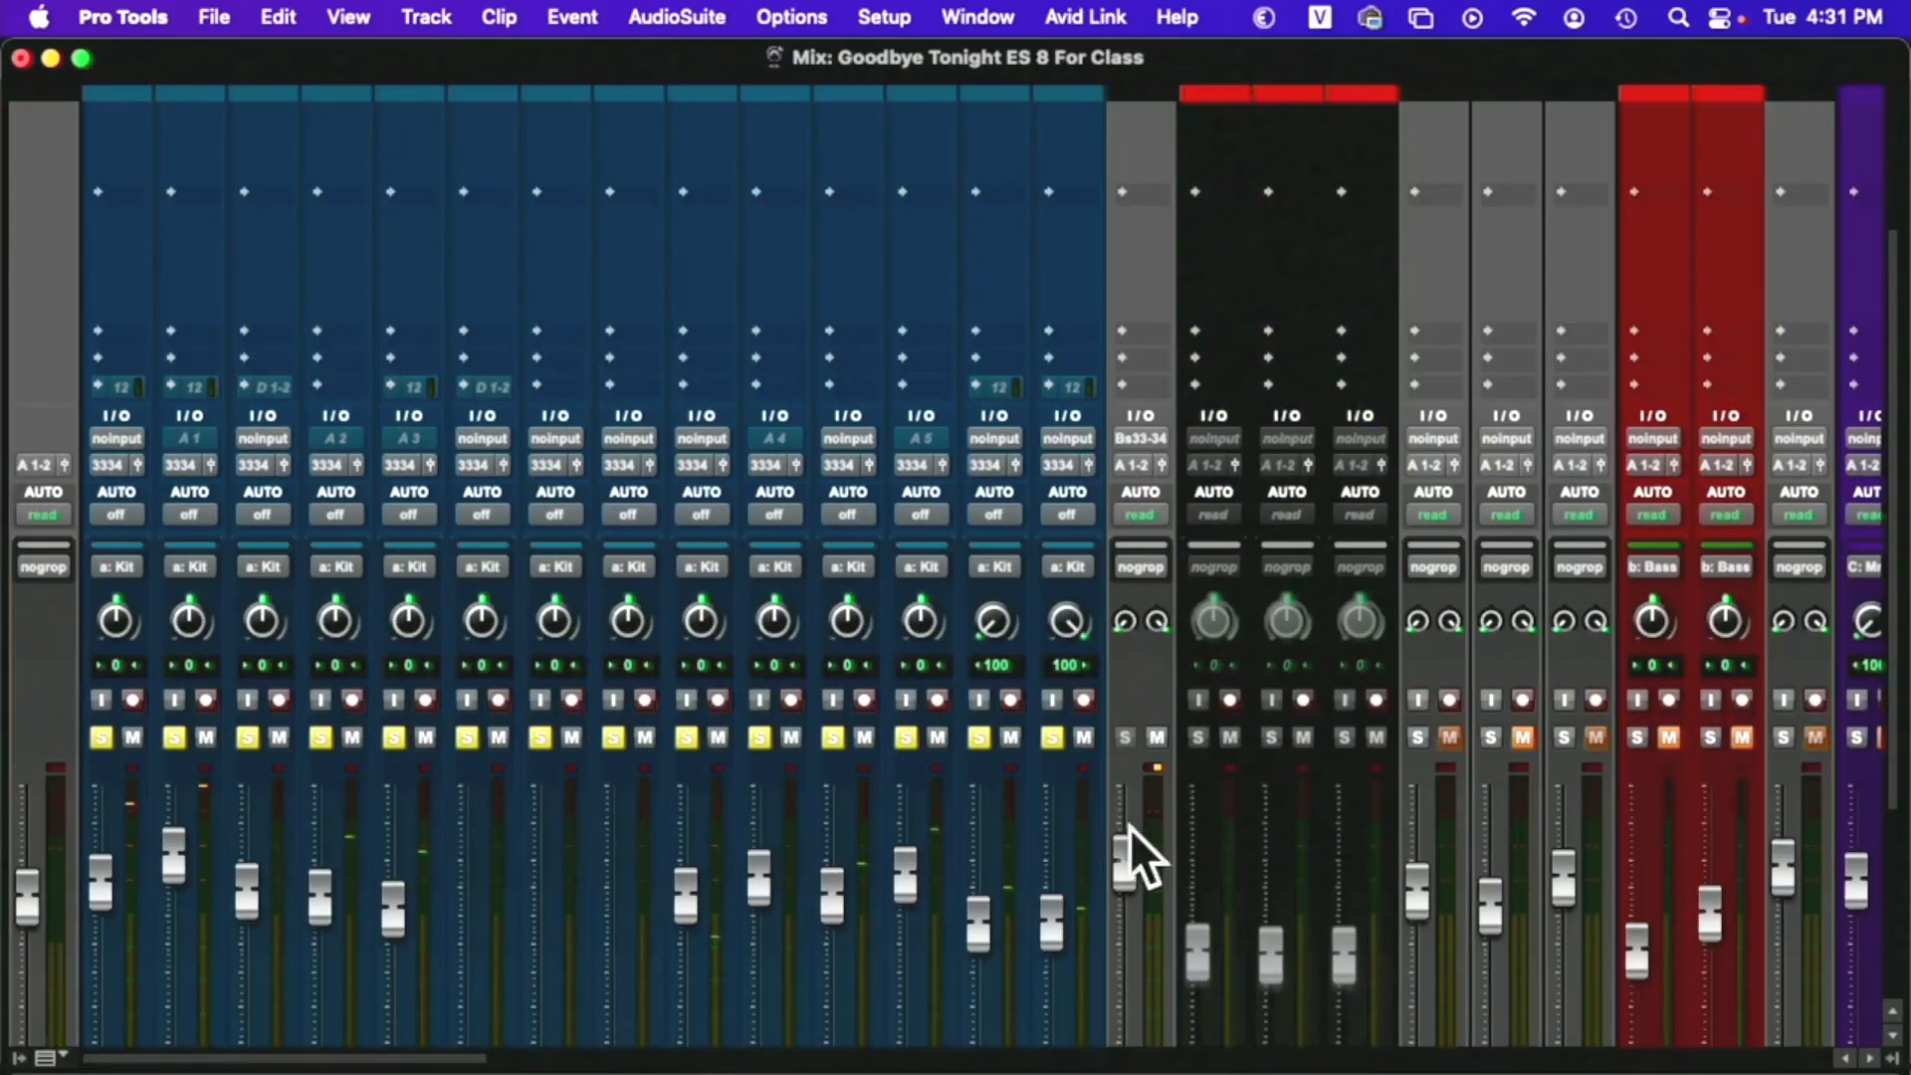
scroll(534, 846, "down", 6)
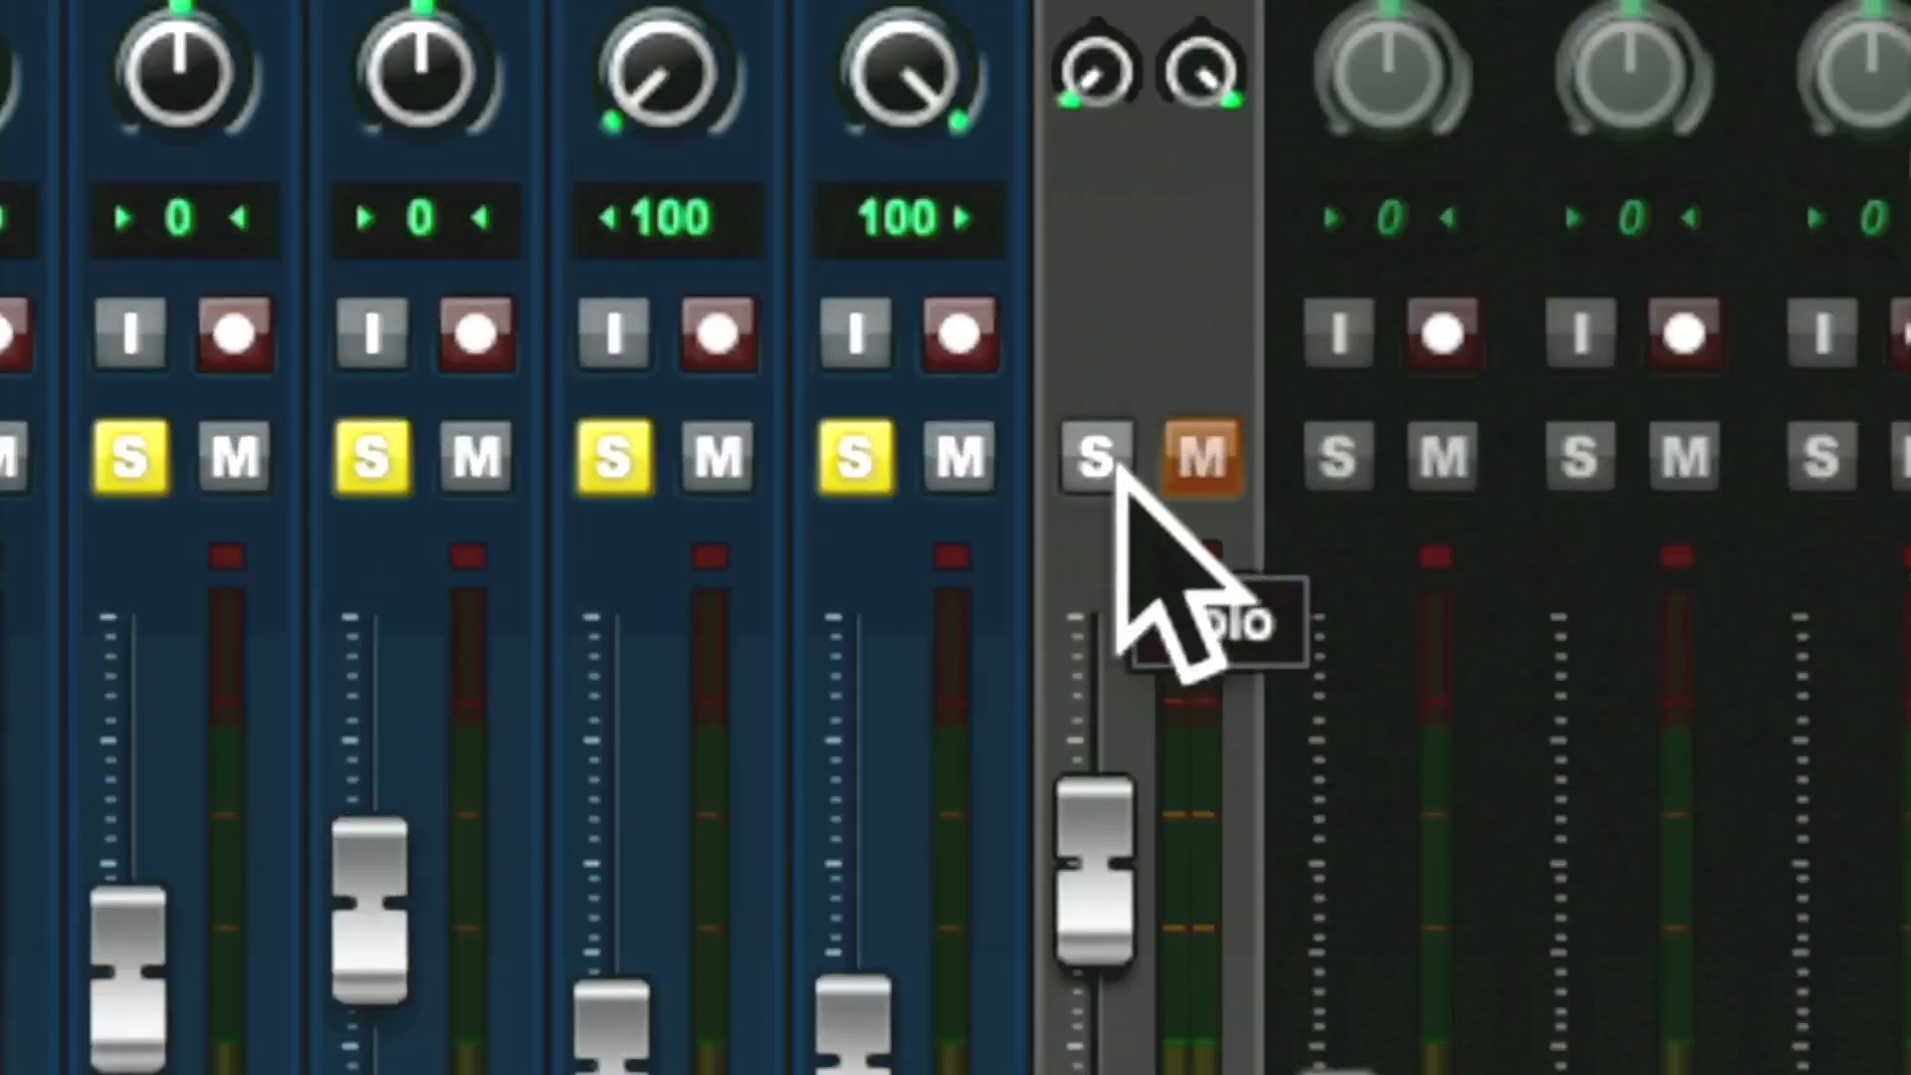
left_click(1131, 477, "super")
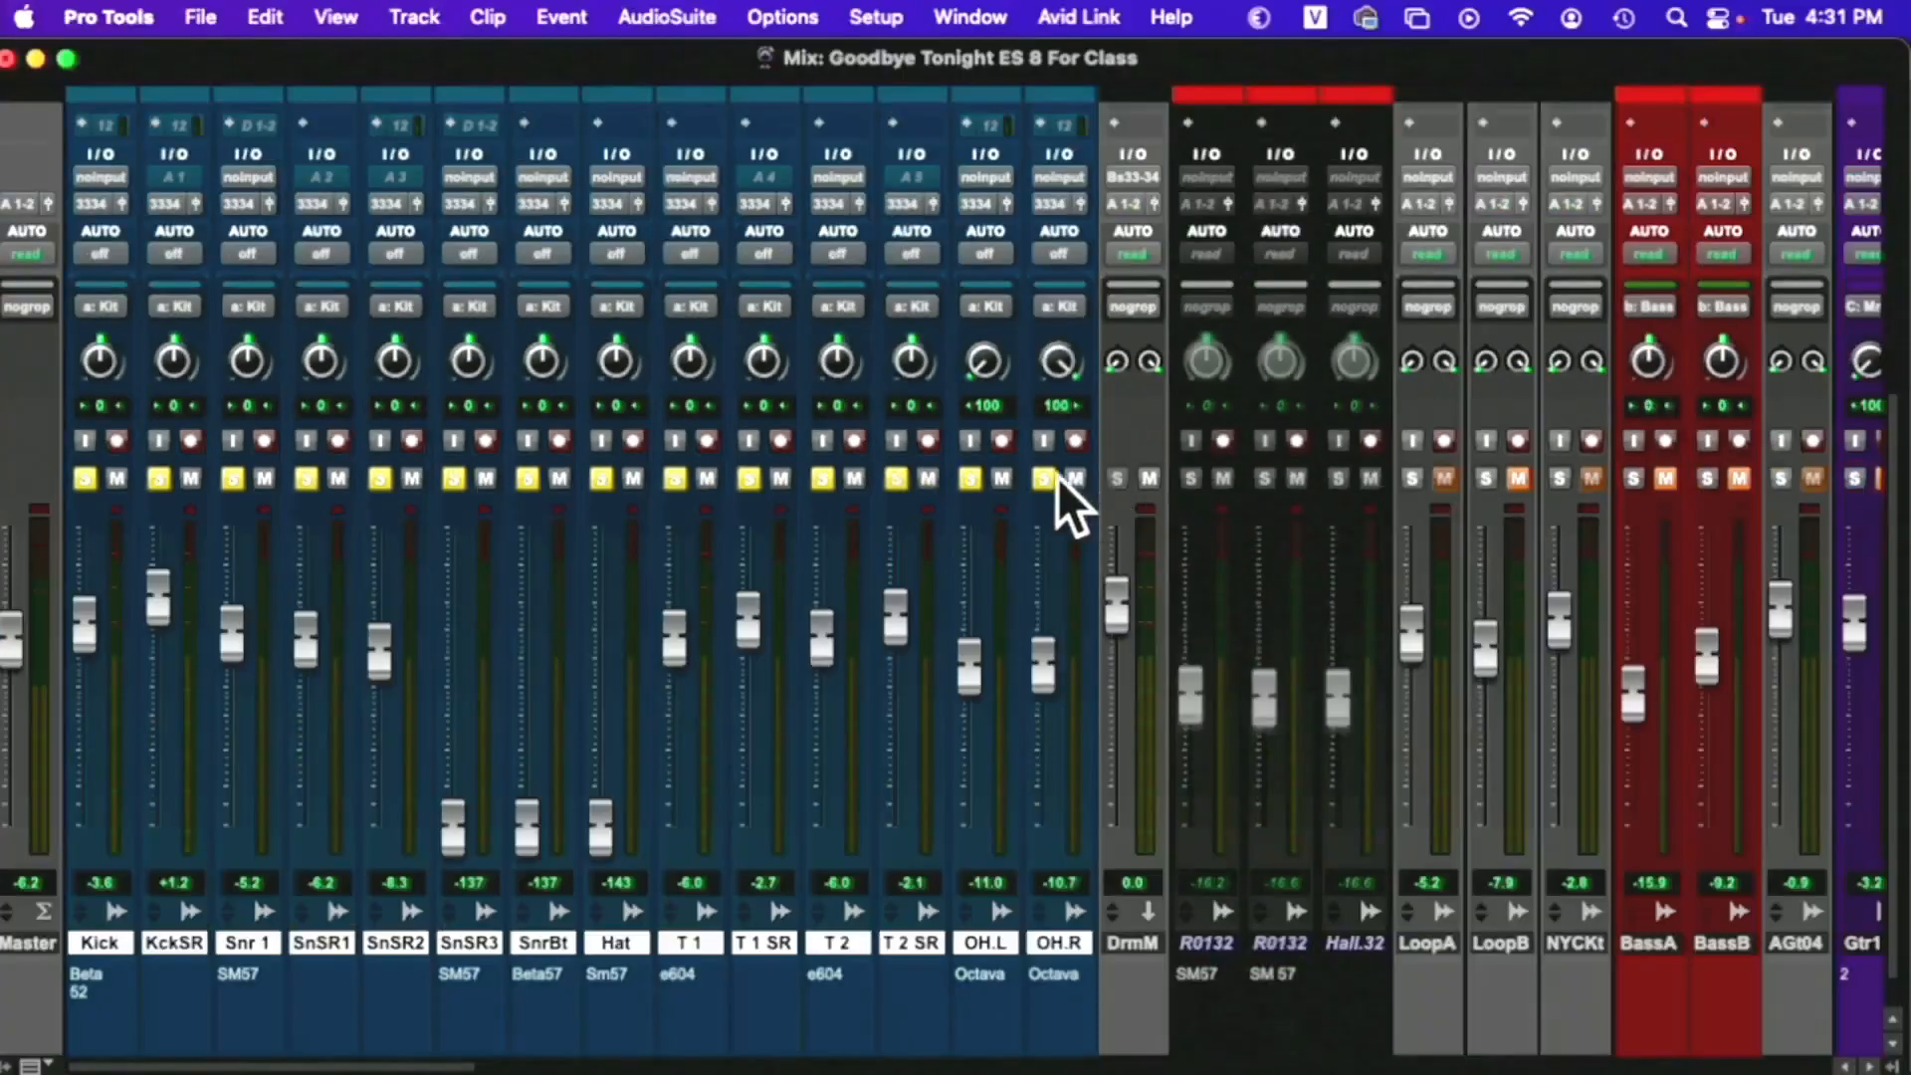
Toggle the solo of the Kit group tracks off and on to test the solo-safe drum master
left_click(856, 457)
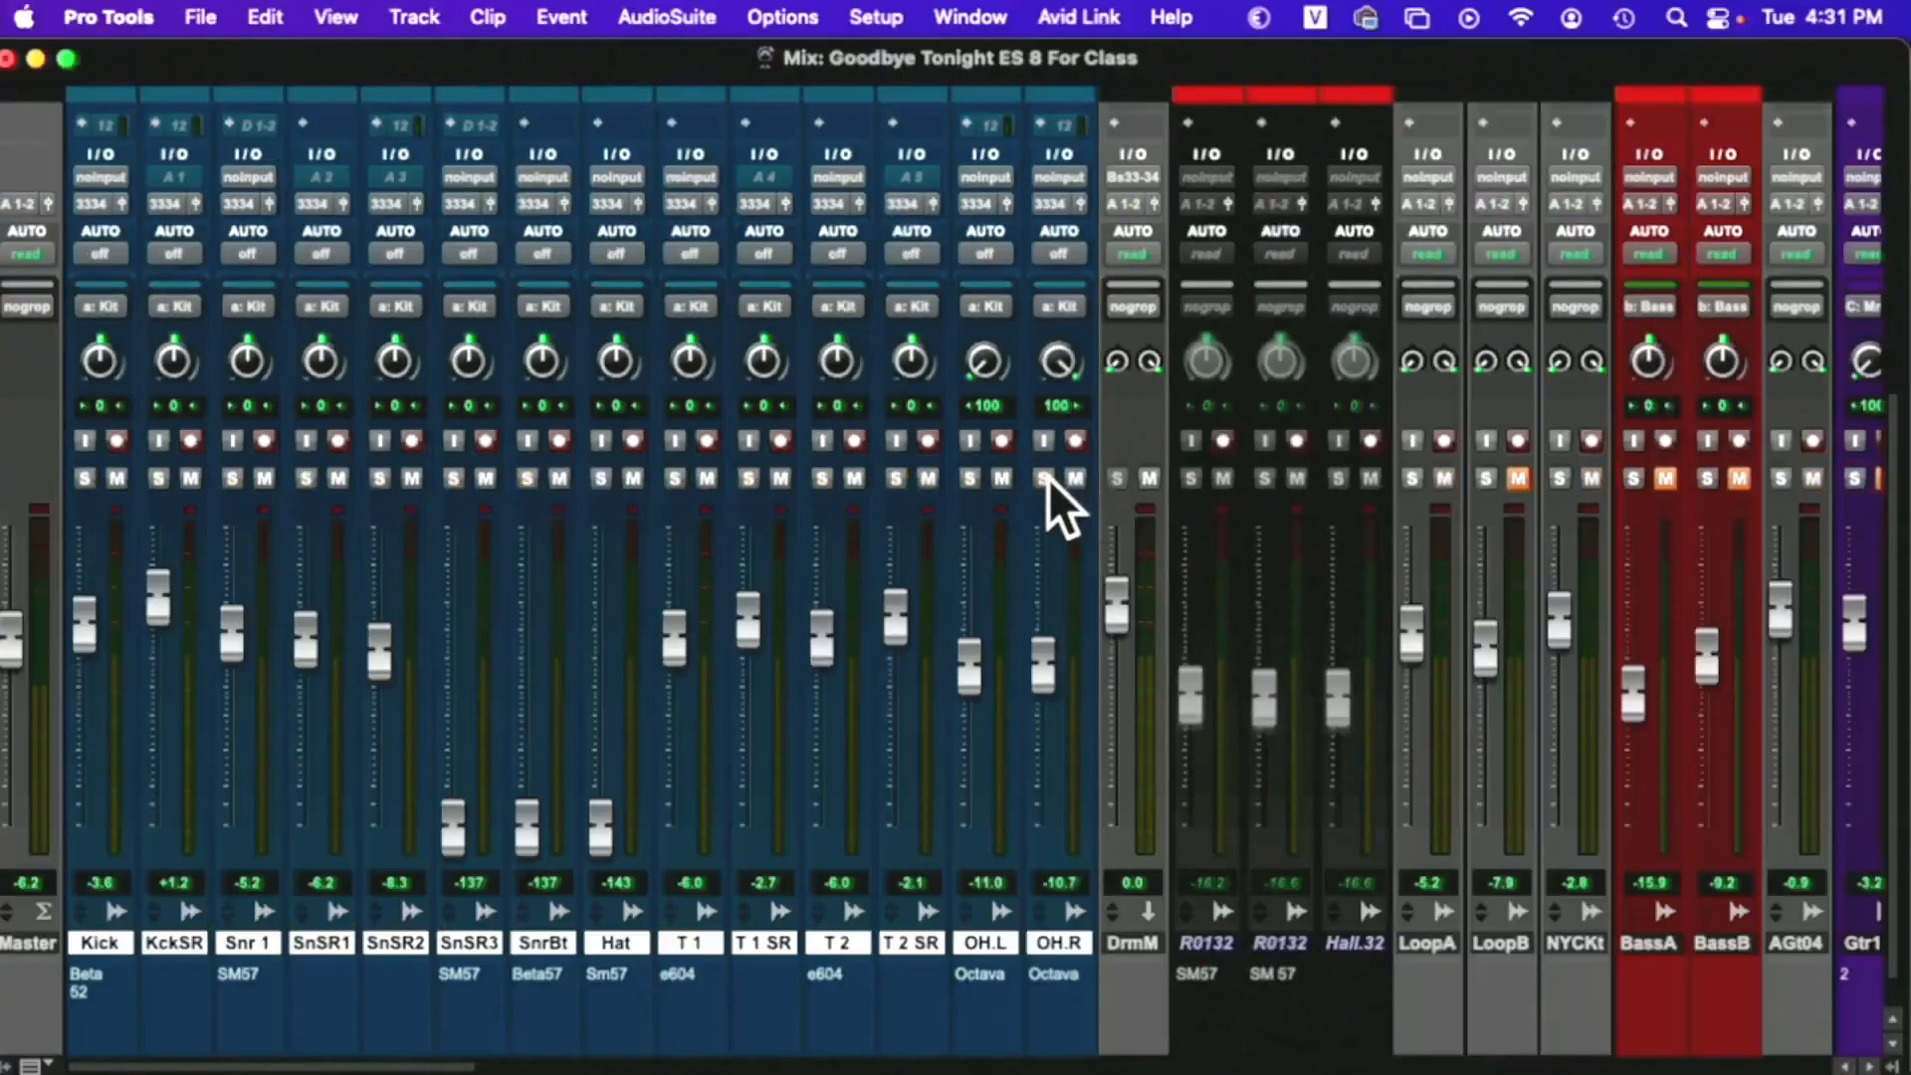
left_click(1039, 482)
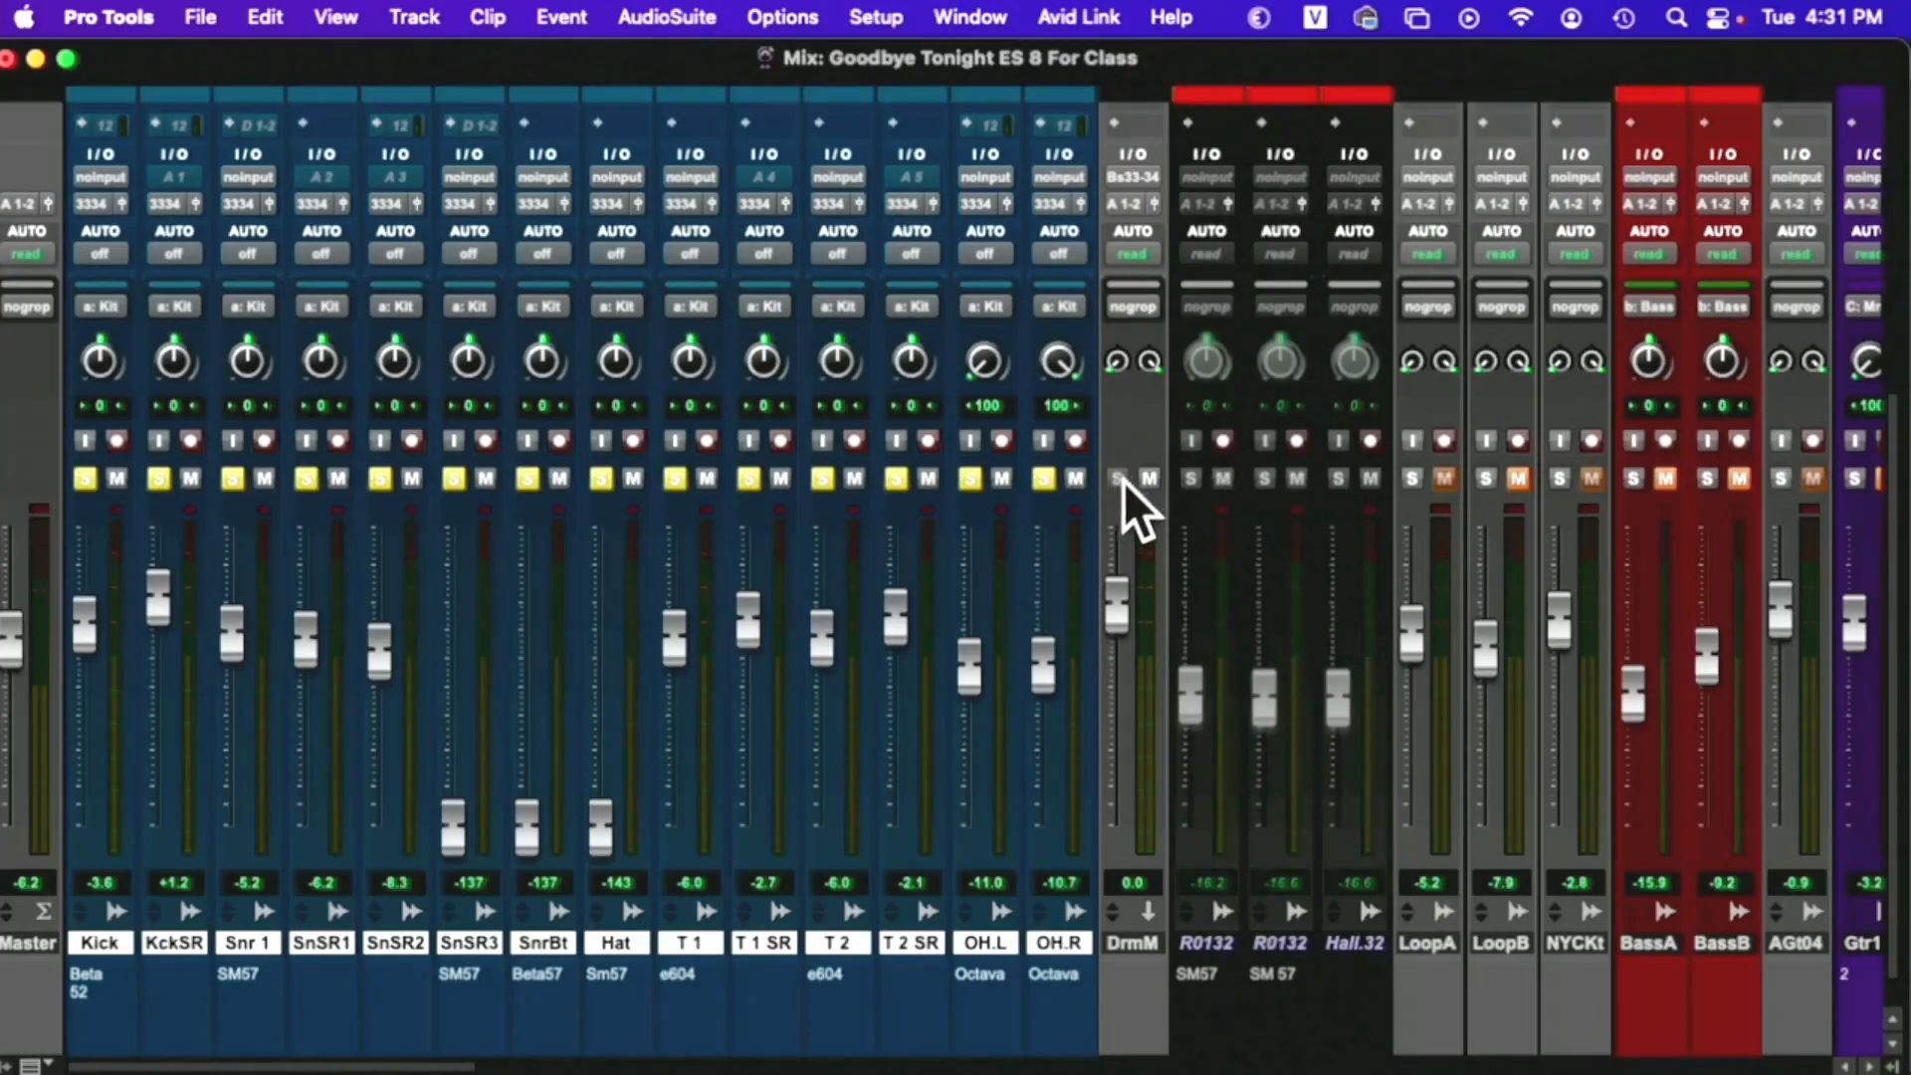
left_click(1041, 481)
left_click(1042, 480)
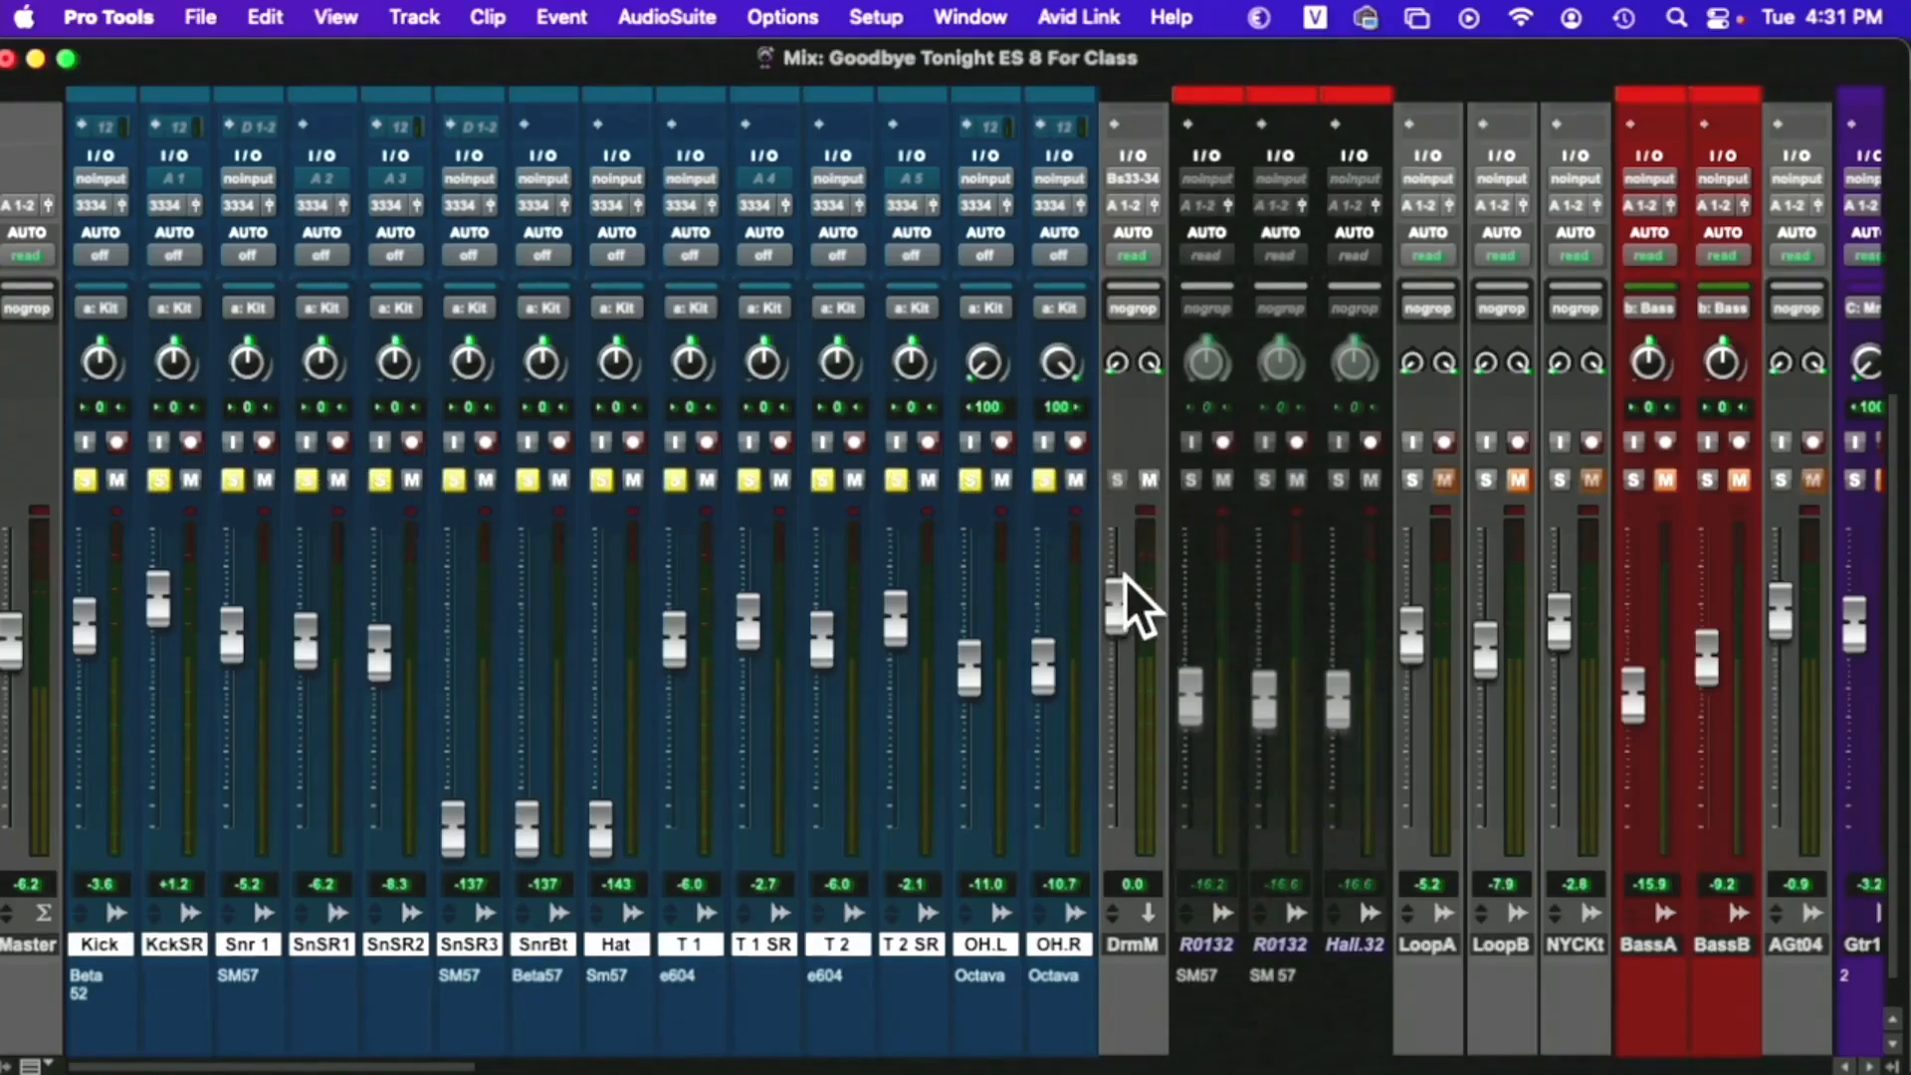
Raise the overhead faders to -9.7 dB on OH.L and -9.1 dB on OH.R
scroll(1131, 558, "up", 10)
scroll(1131, 557, "down", 1)
scroll(1127, 564, "down", 10)
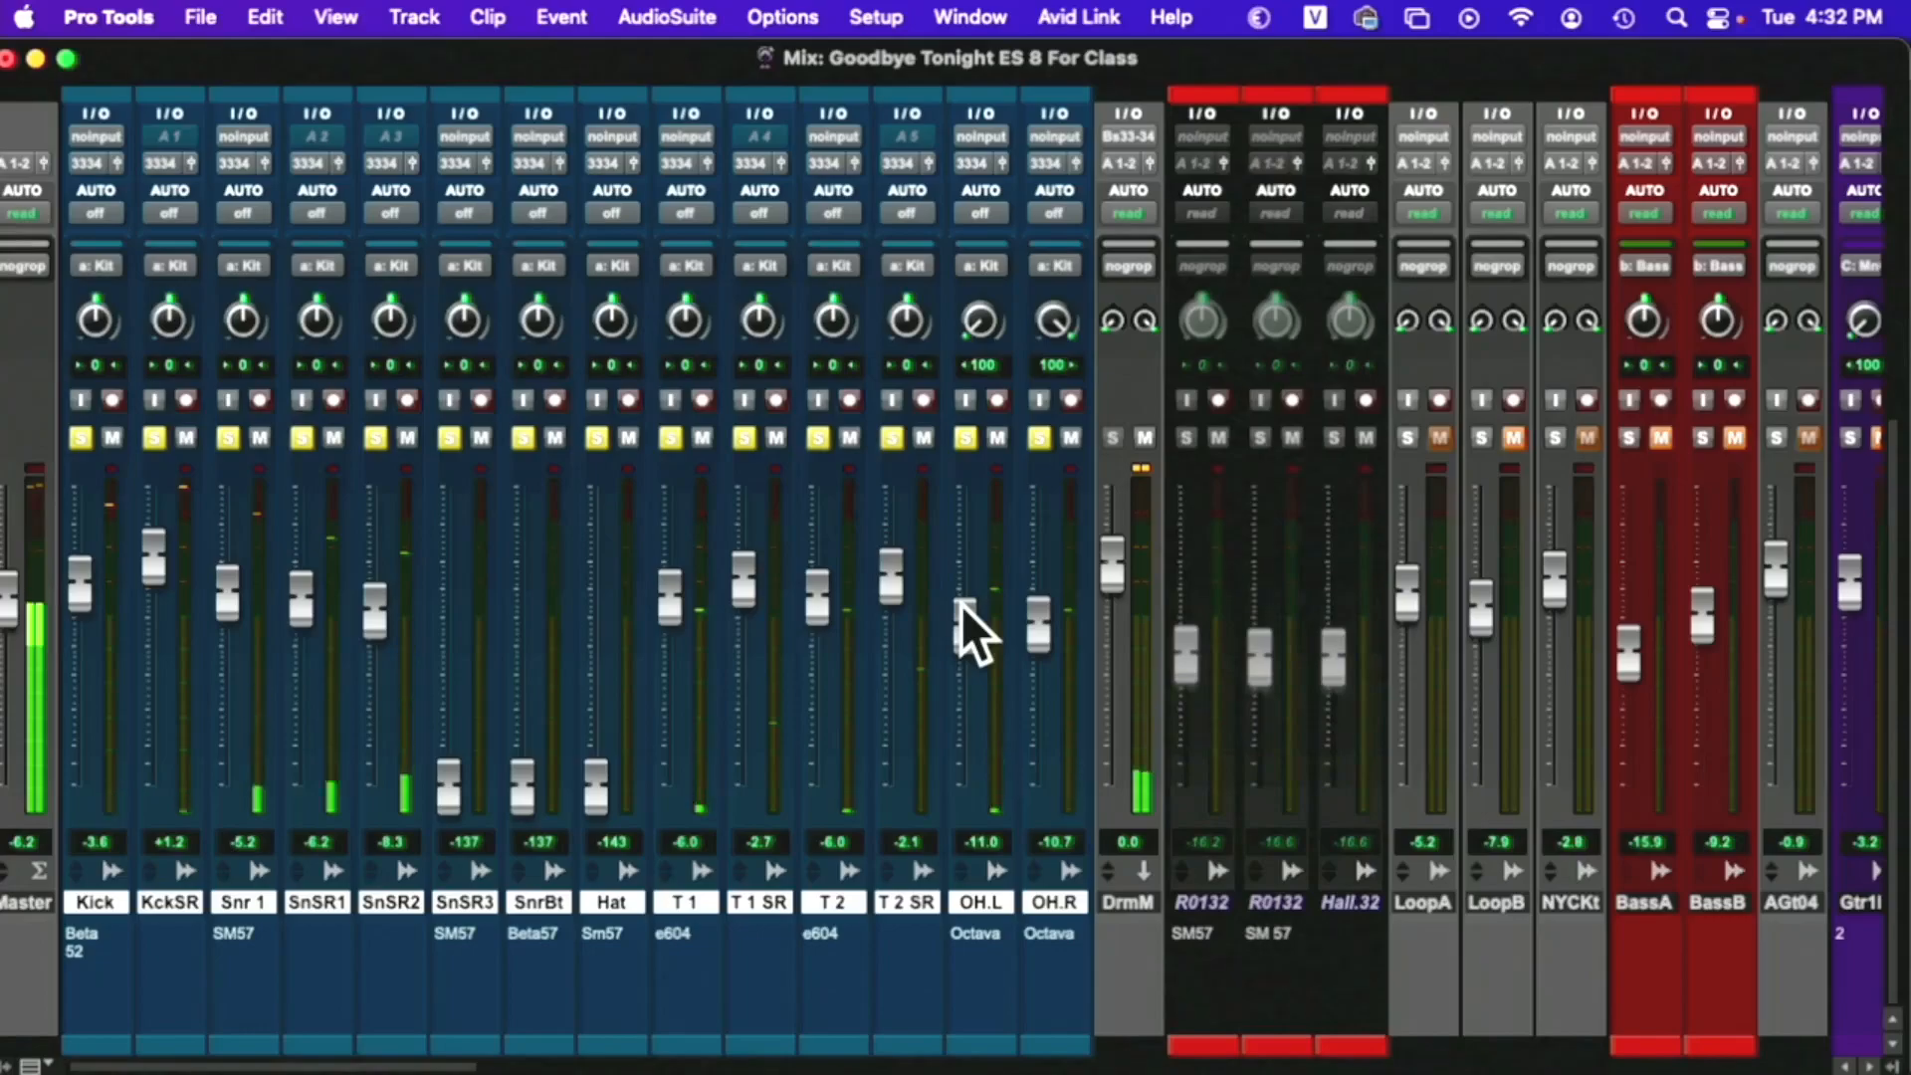
left_click_drag(970, 631, 1041, 607)
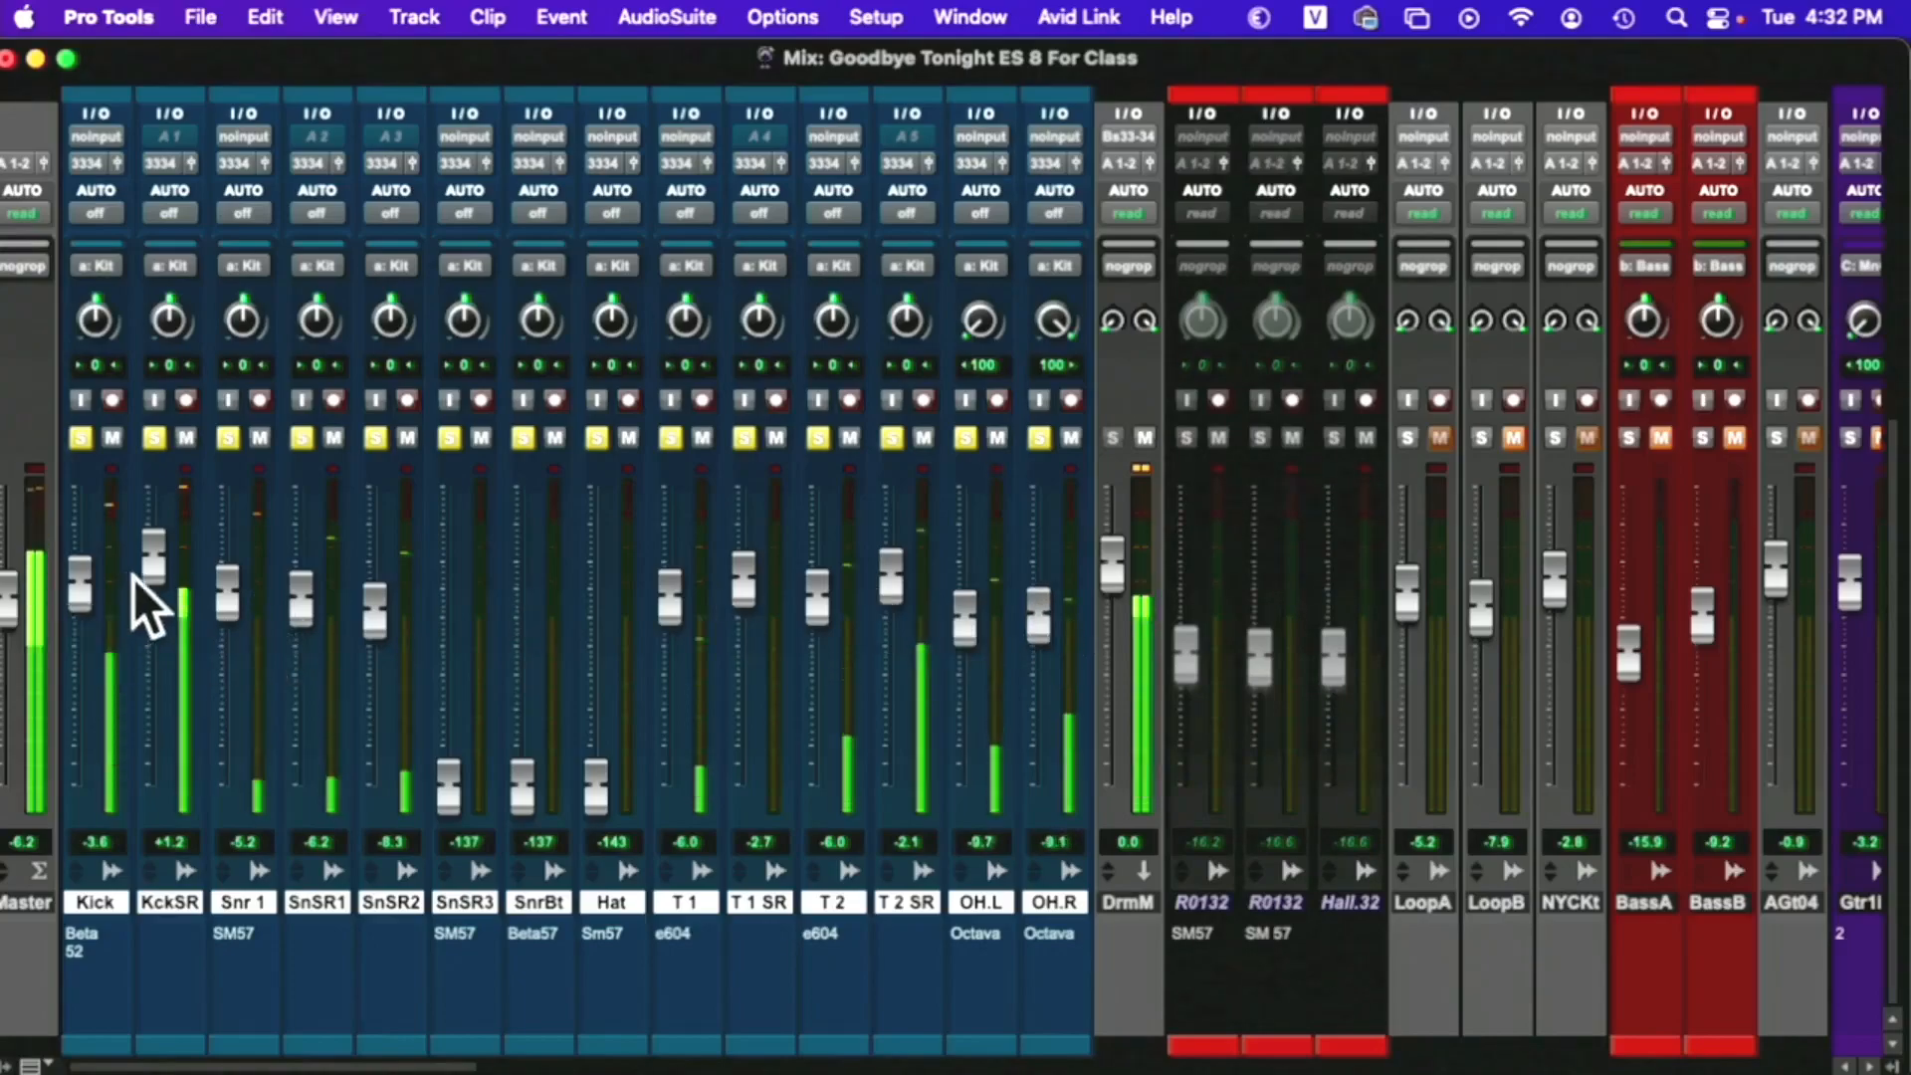
Set the faders to -2.7 dB on Kick, +2.3 on KckSR, -6.2 on Snr 1, -9.1 on SnSR1 and -6.2 on SnSR2
left_click_drag(151, 570, 89, 578)
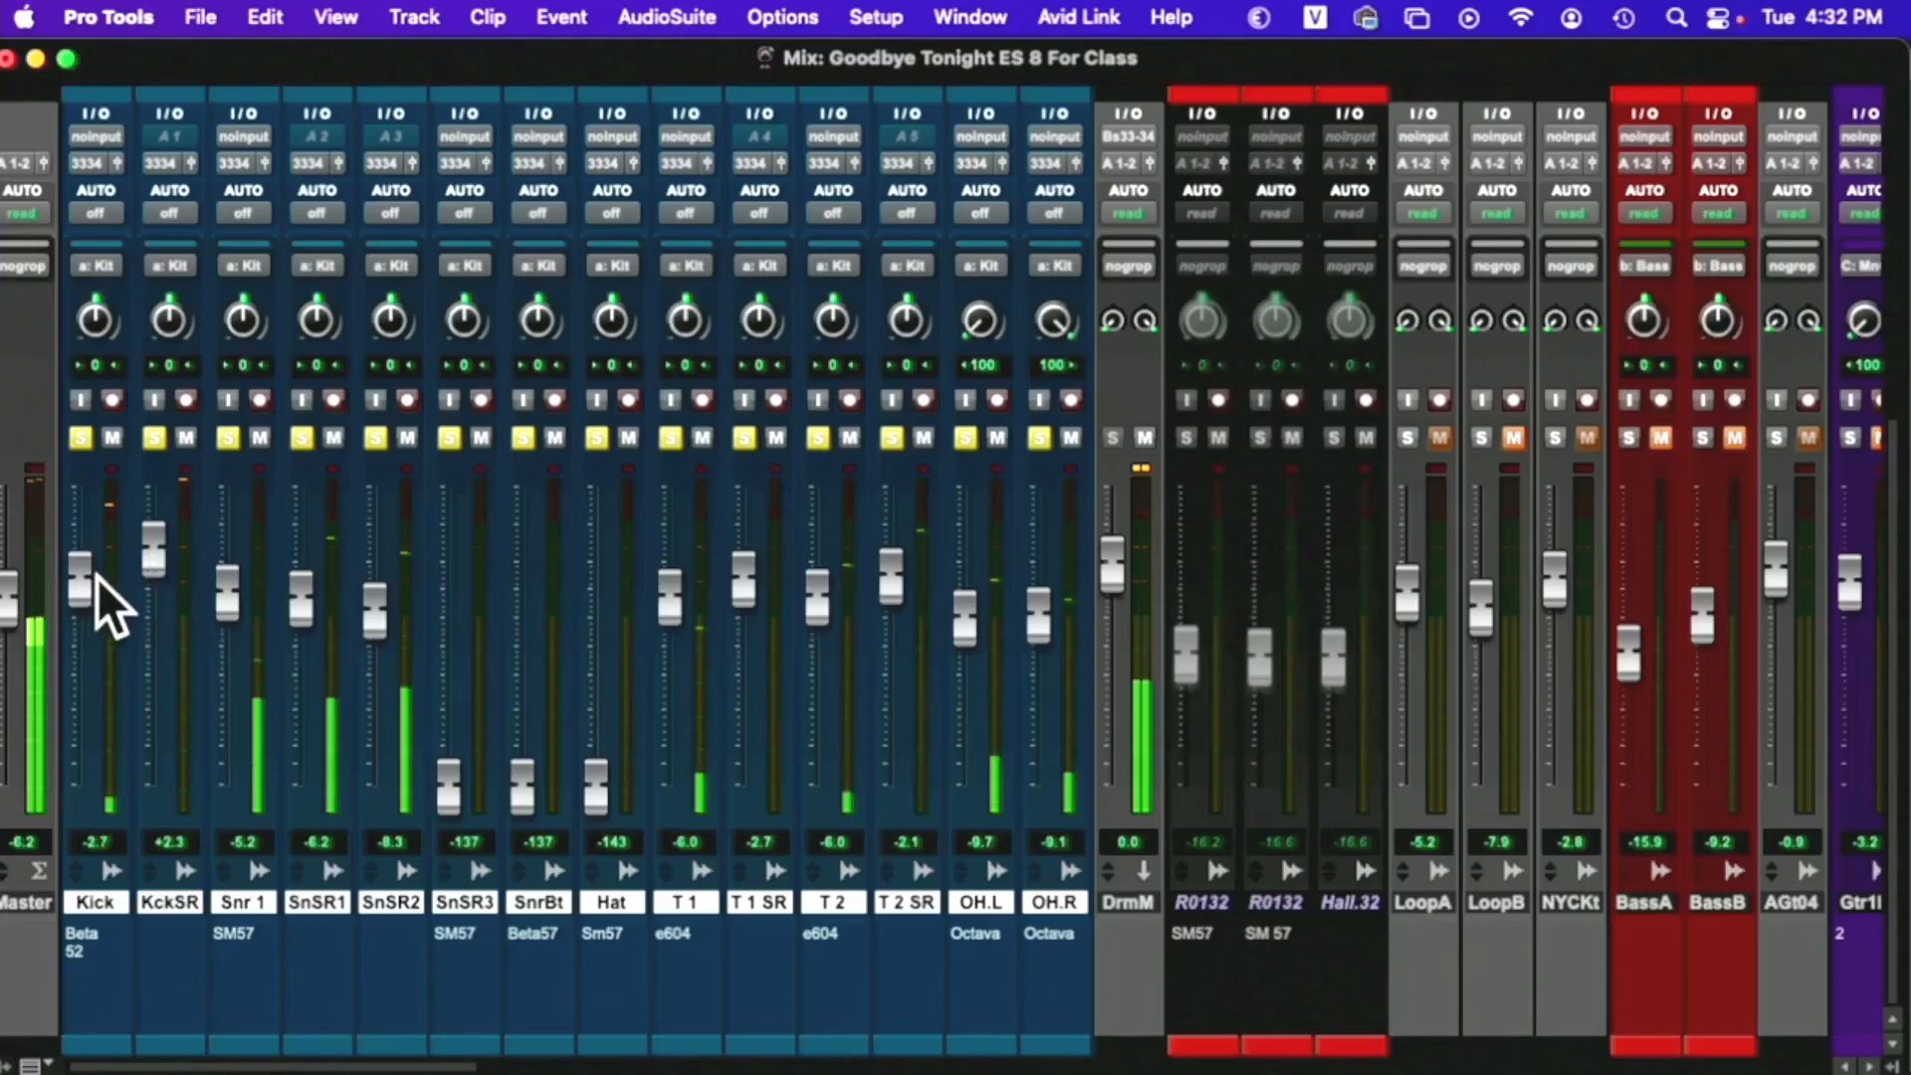
left_click_drag(237, 594, 372, 593)
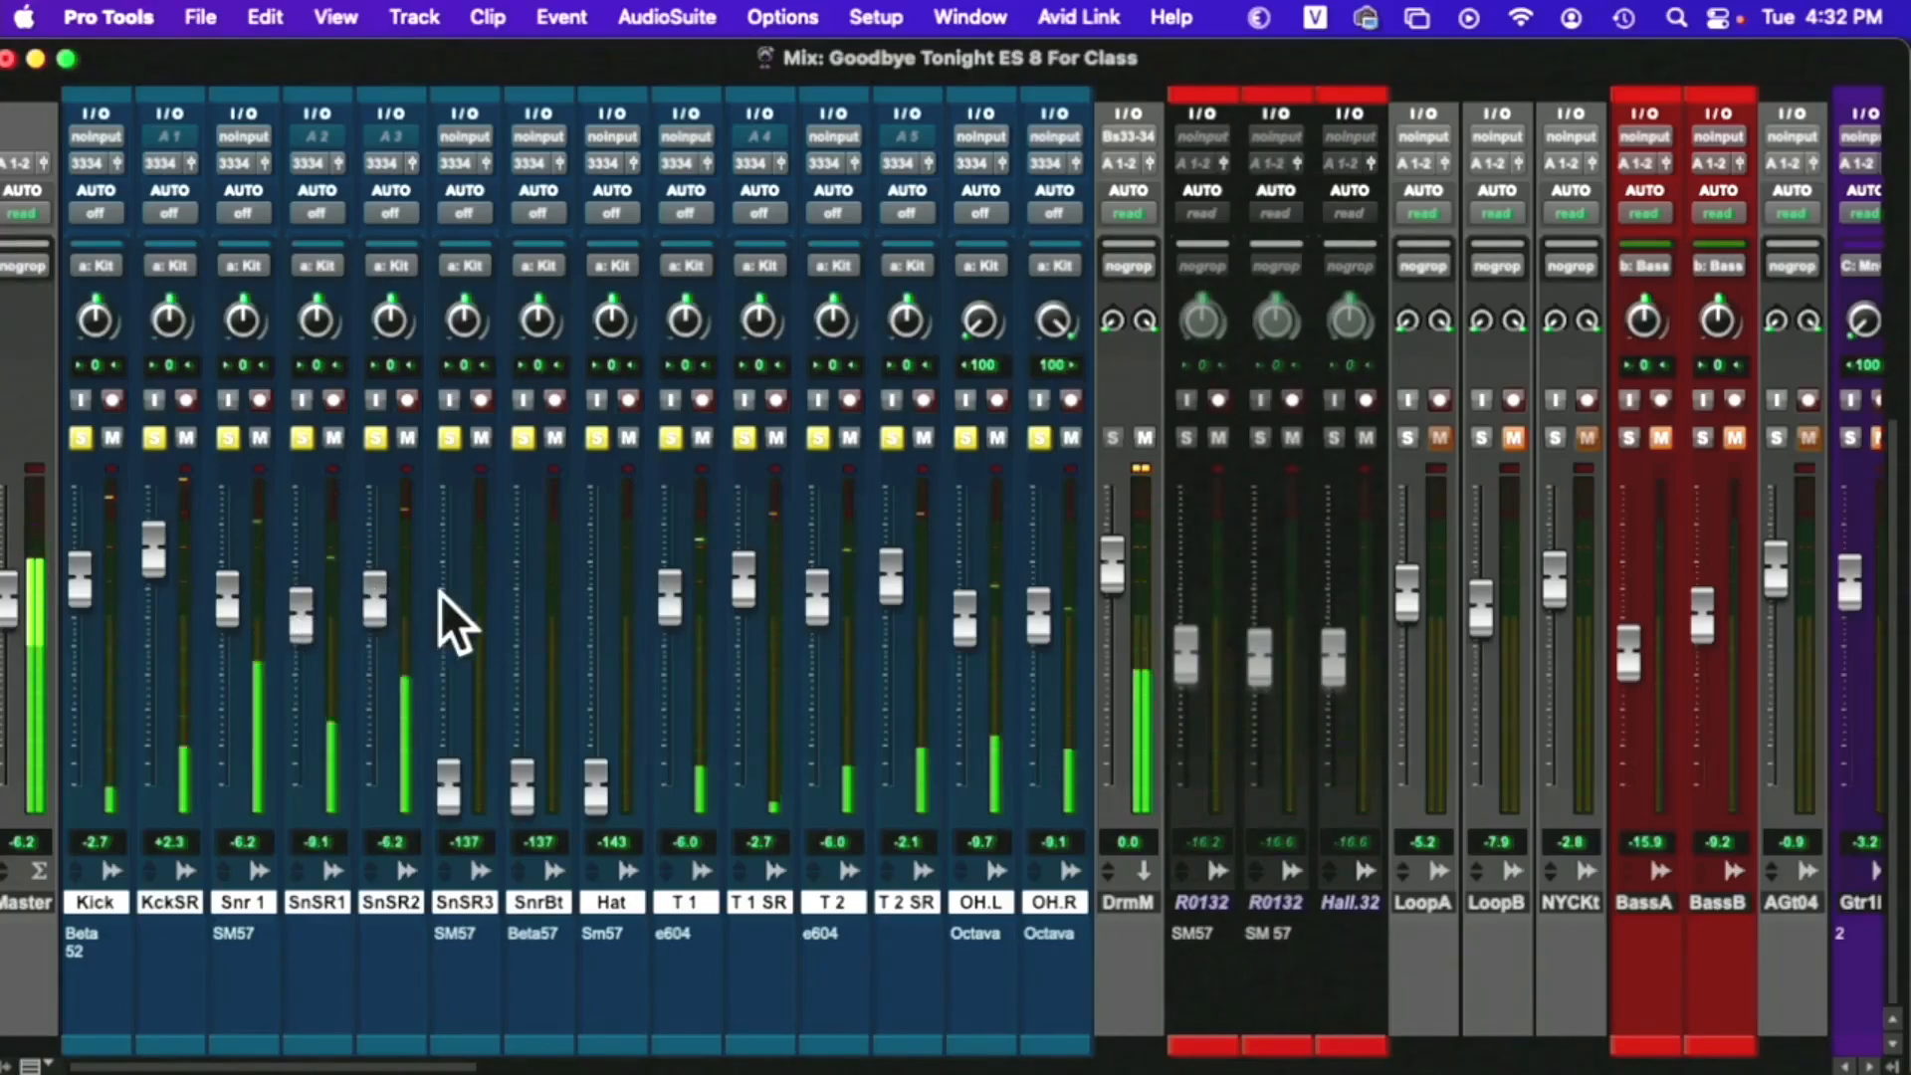
scroll(1130, 505, "up", 10)
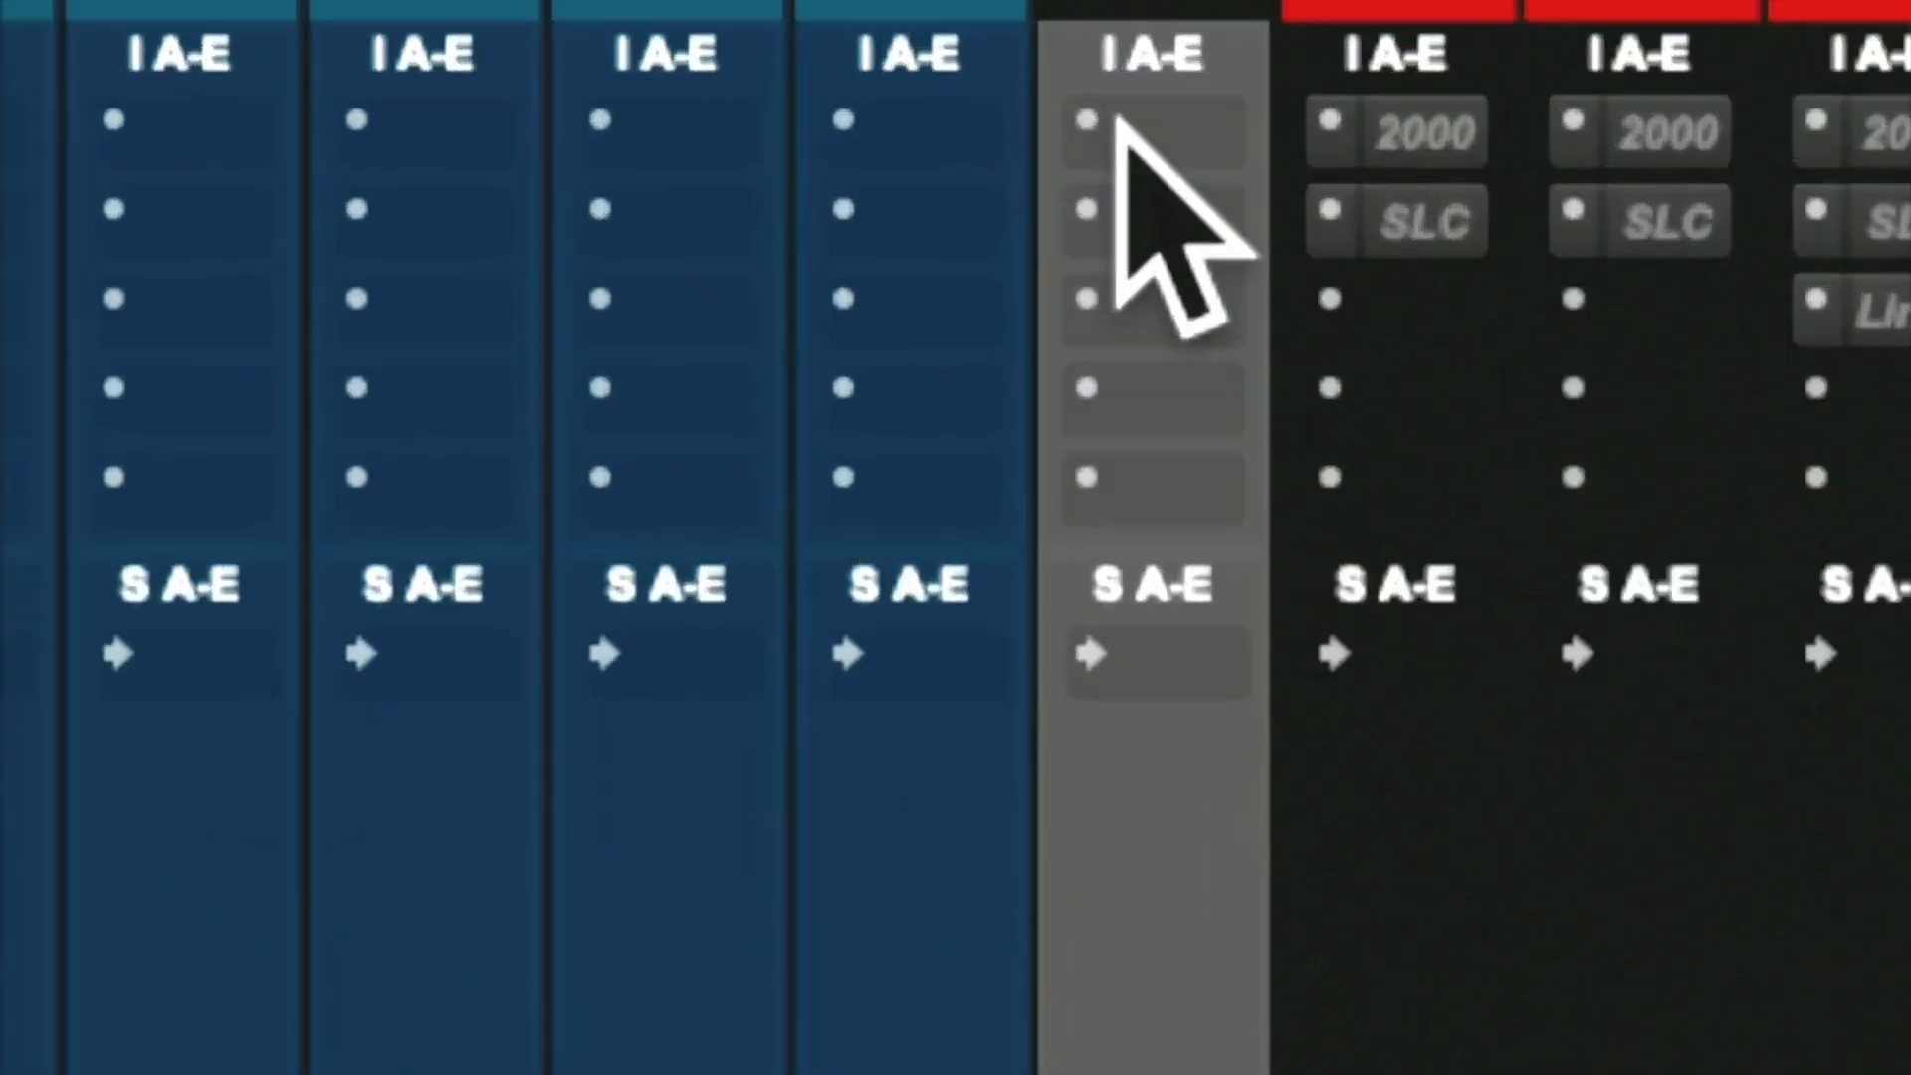
left_click(1095, 127)
mouse_move(1095, 127)
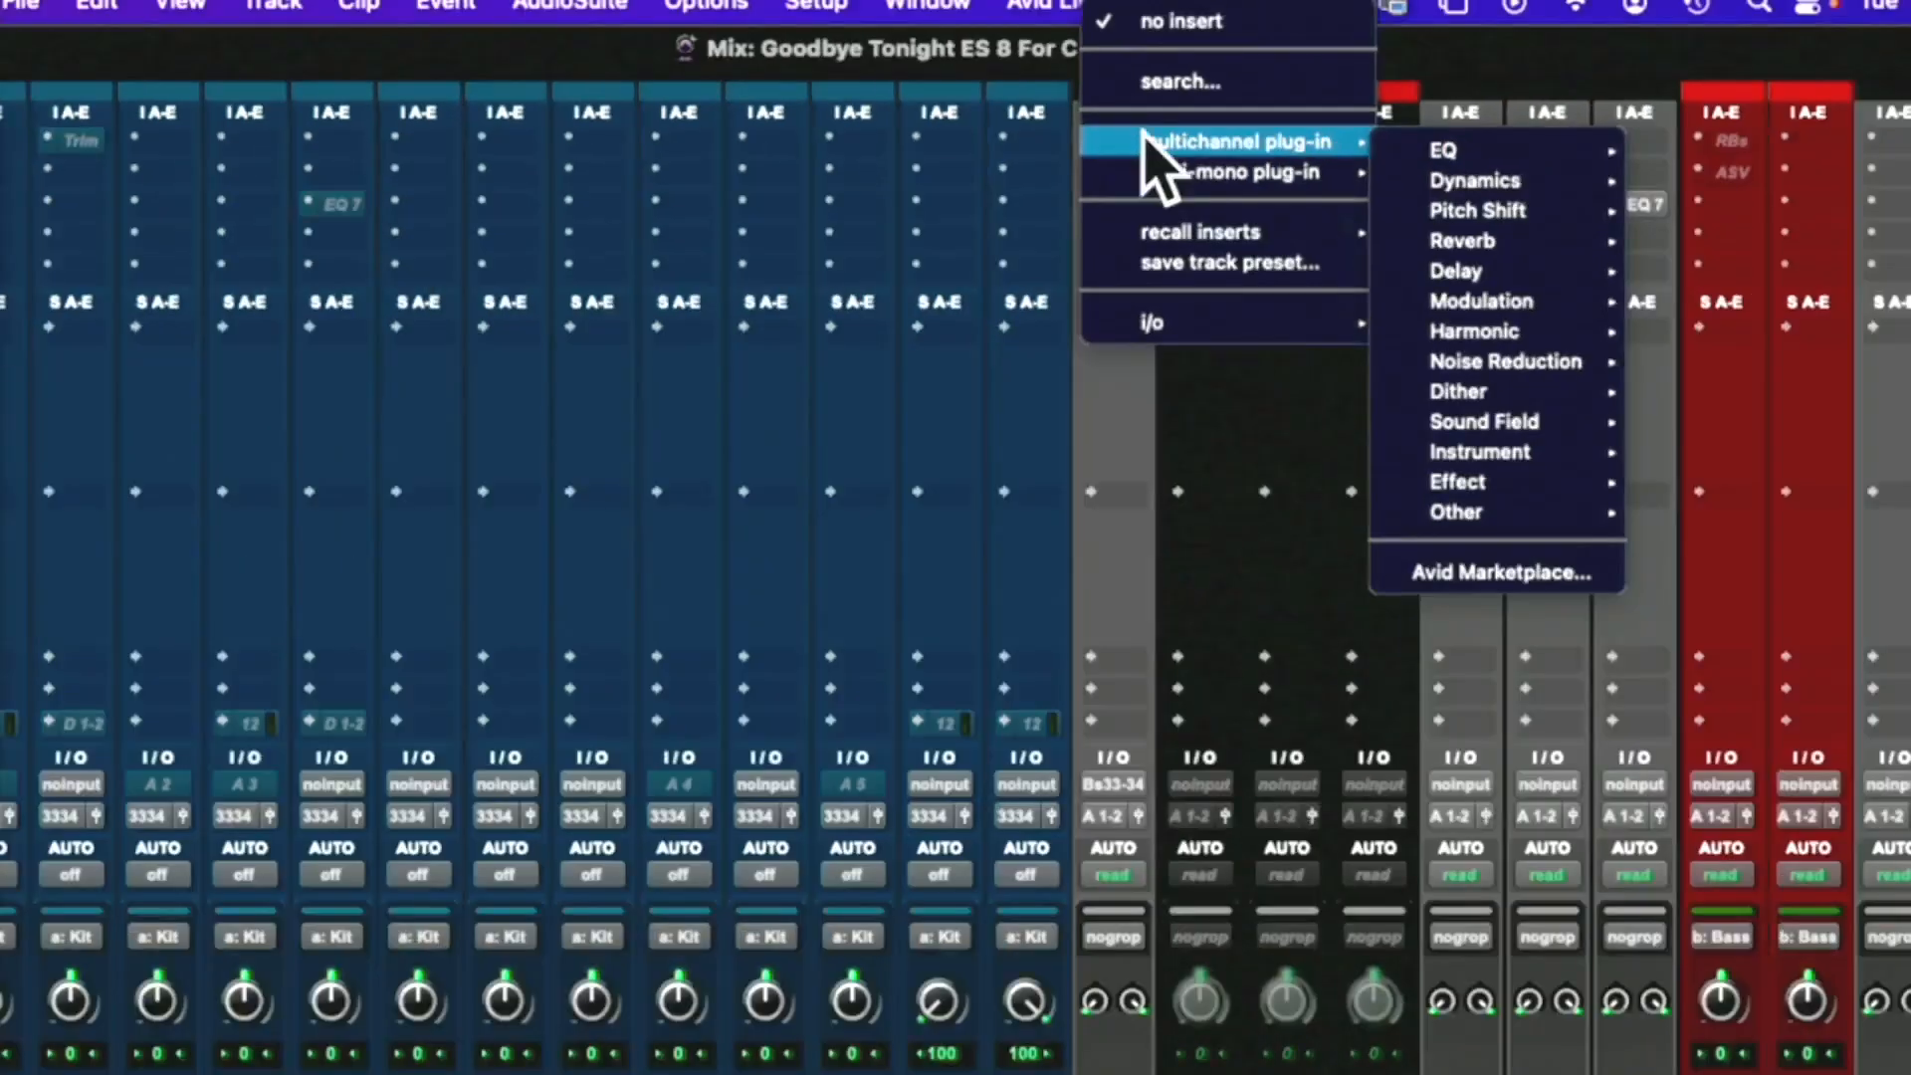
mouse_move(1389, 149)
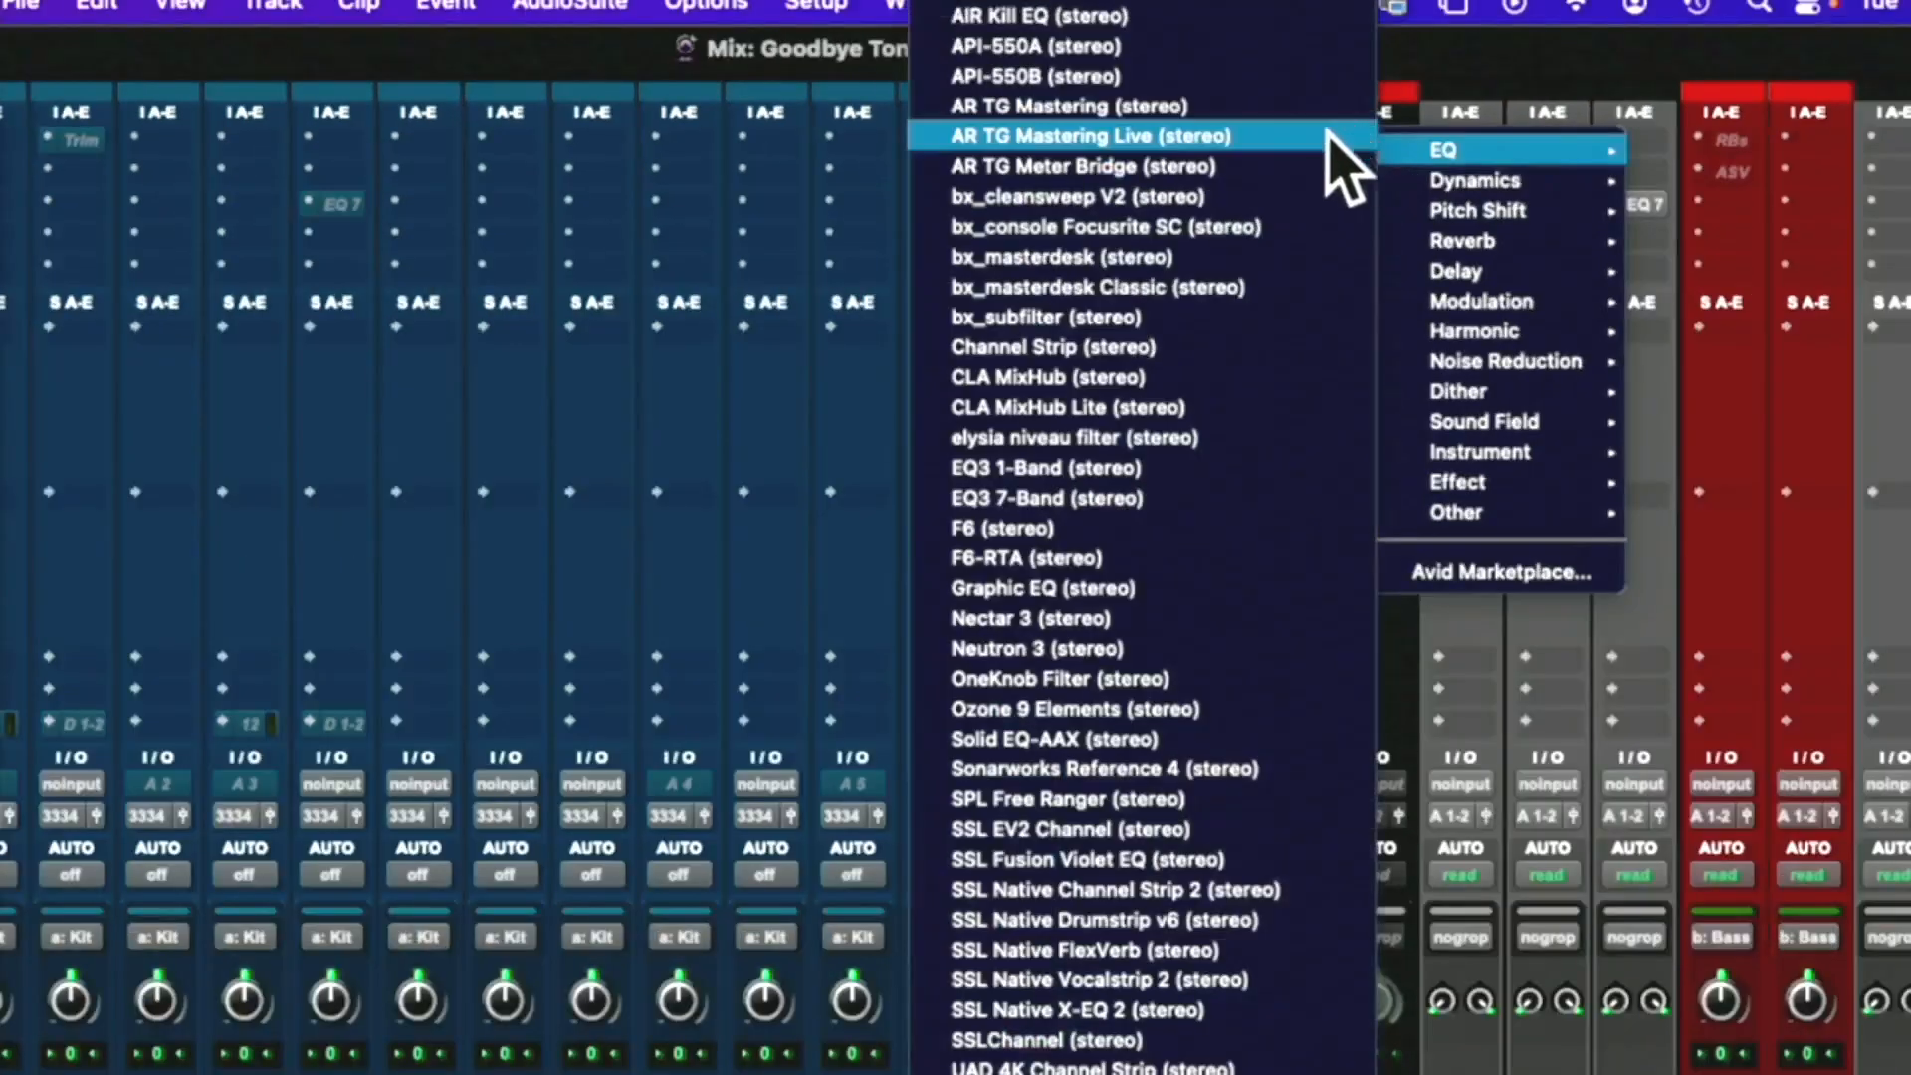
left_click(1439, 95)
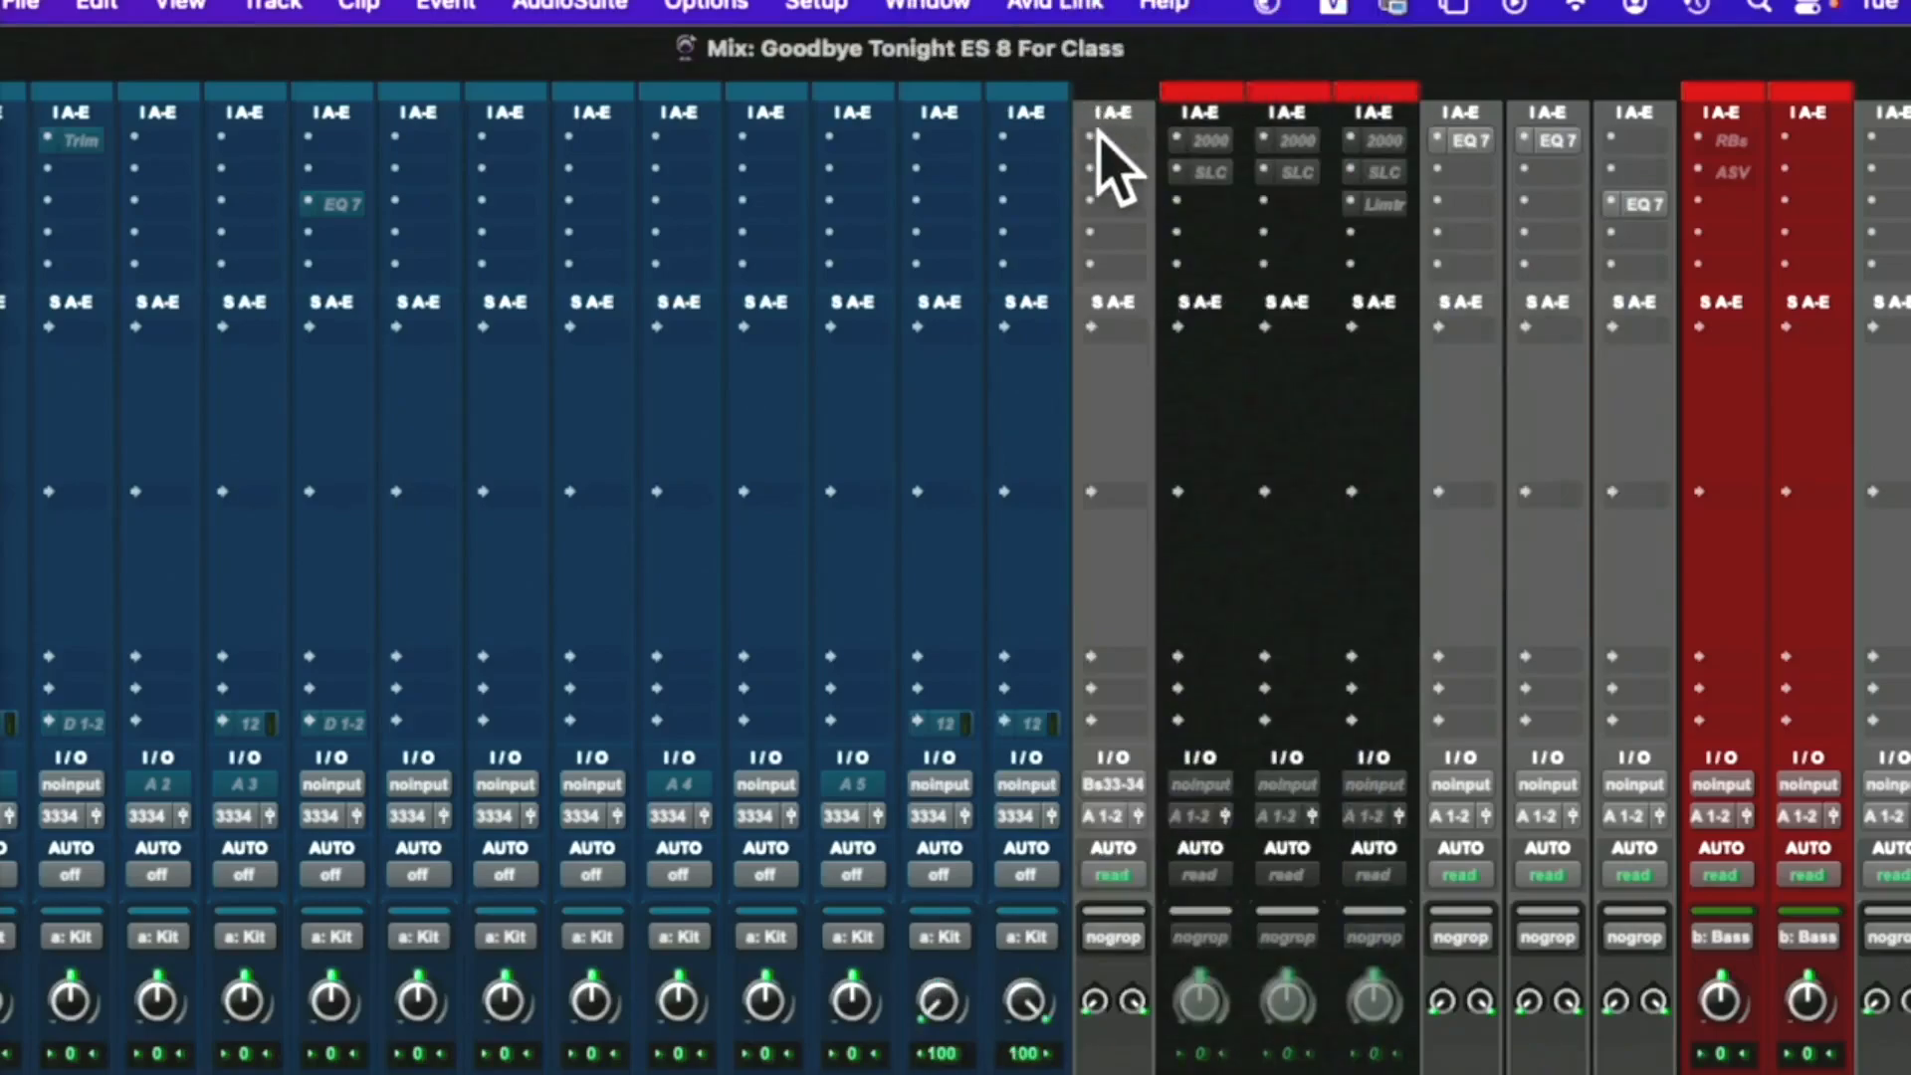
Insert the BF-76 dynamics plug-in in the first insert slot of the DrmM aux track and reposition its window
left_click(1092, 142)
mouse_move(1356, 159)
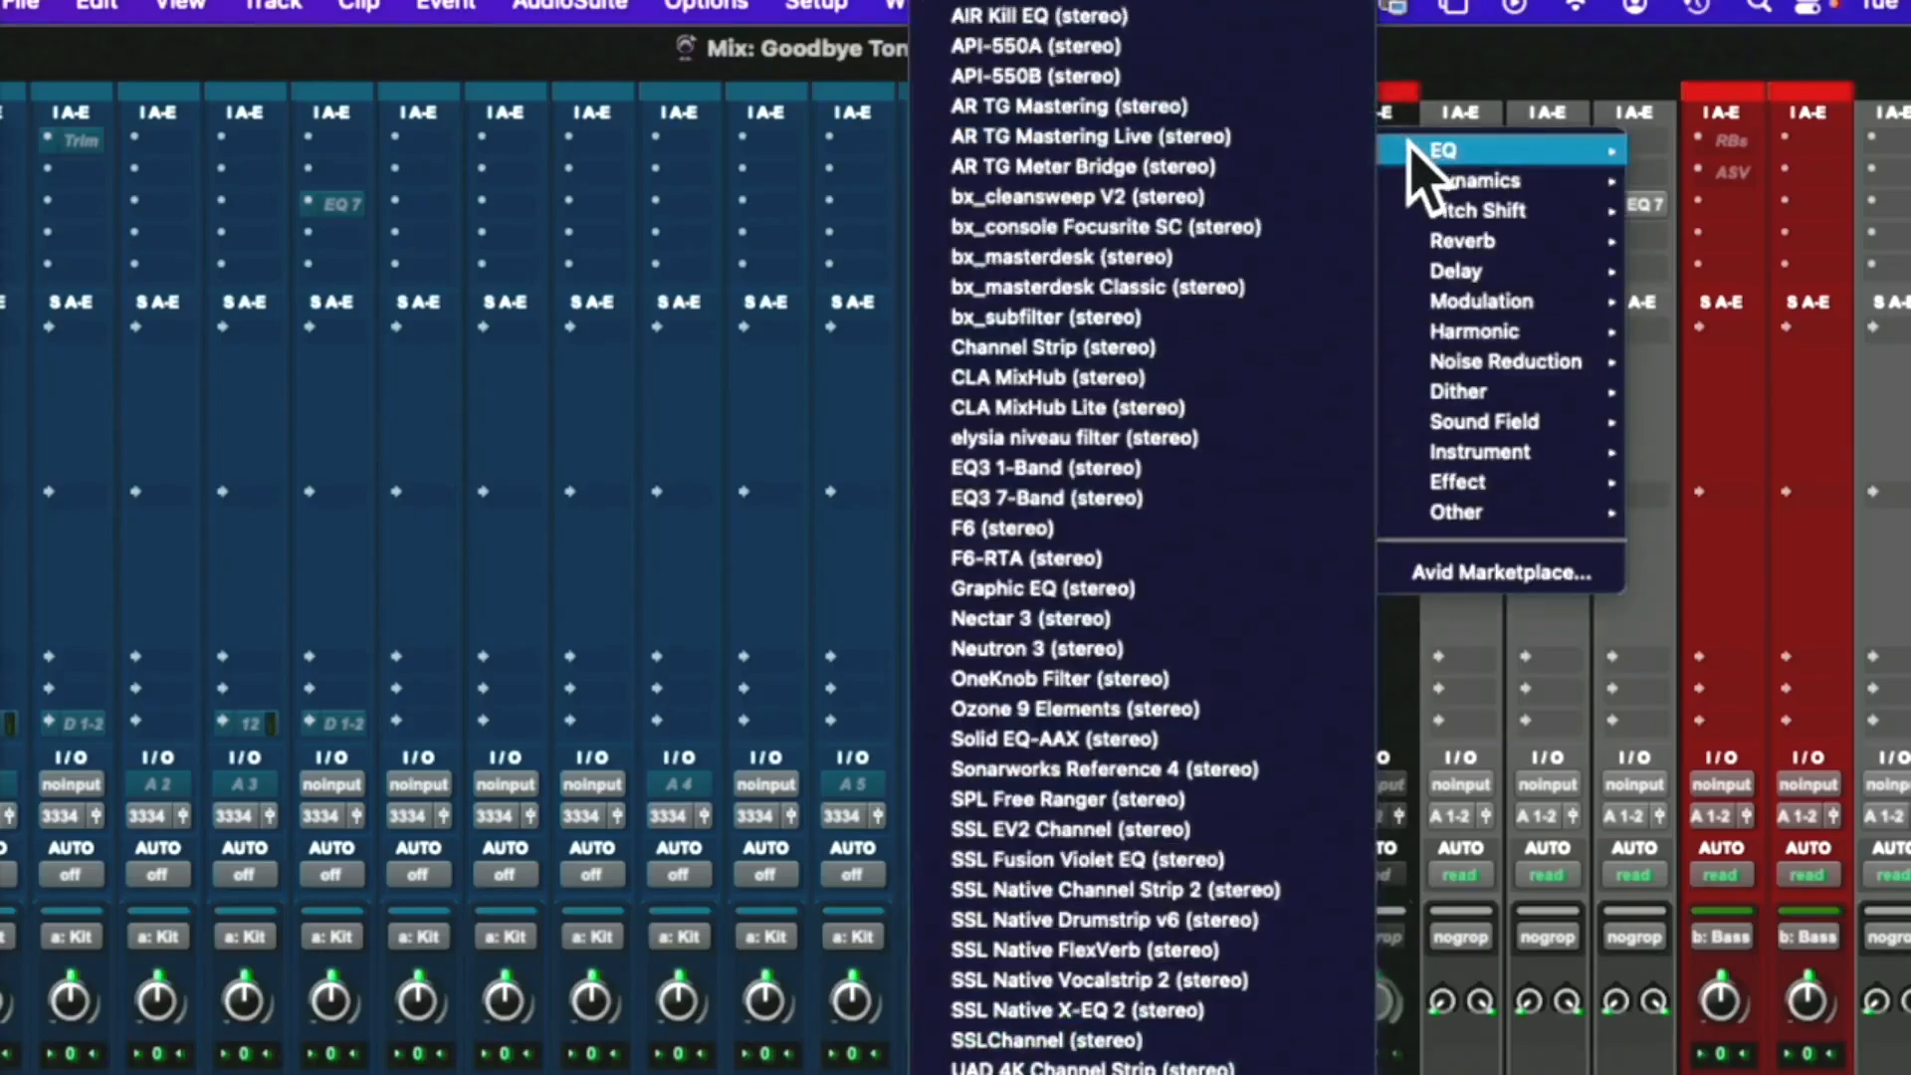
mouse_move(1480, 183)
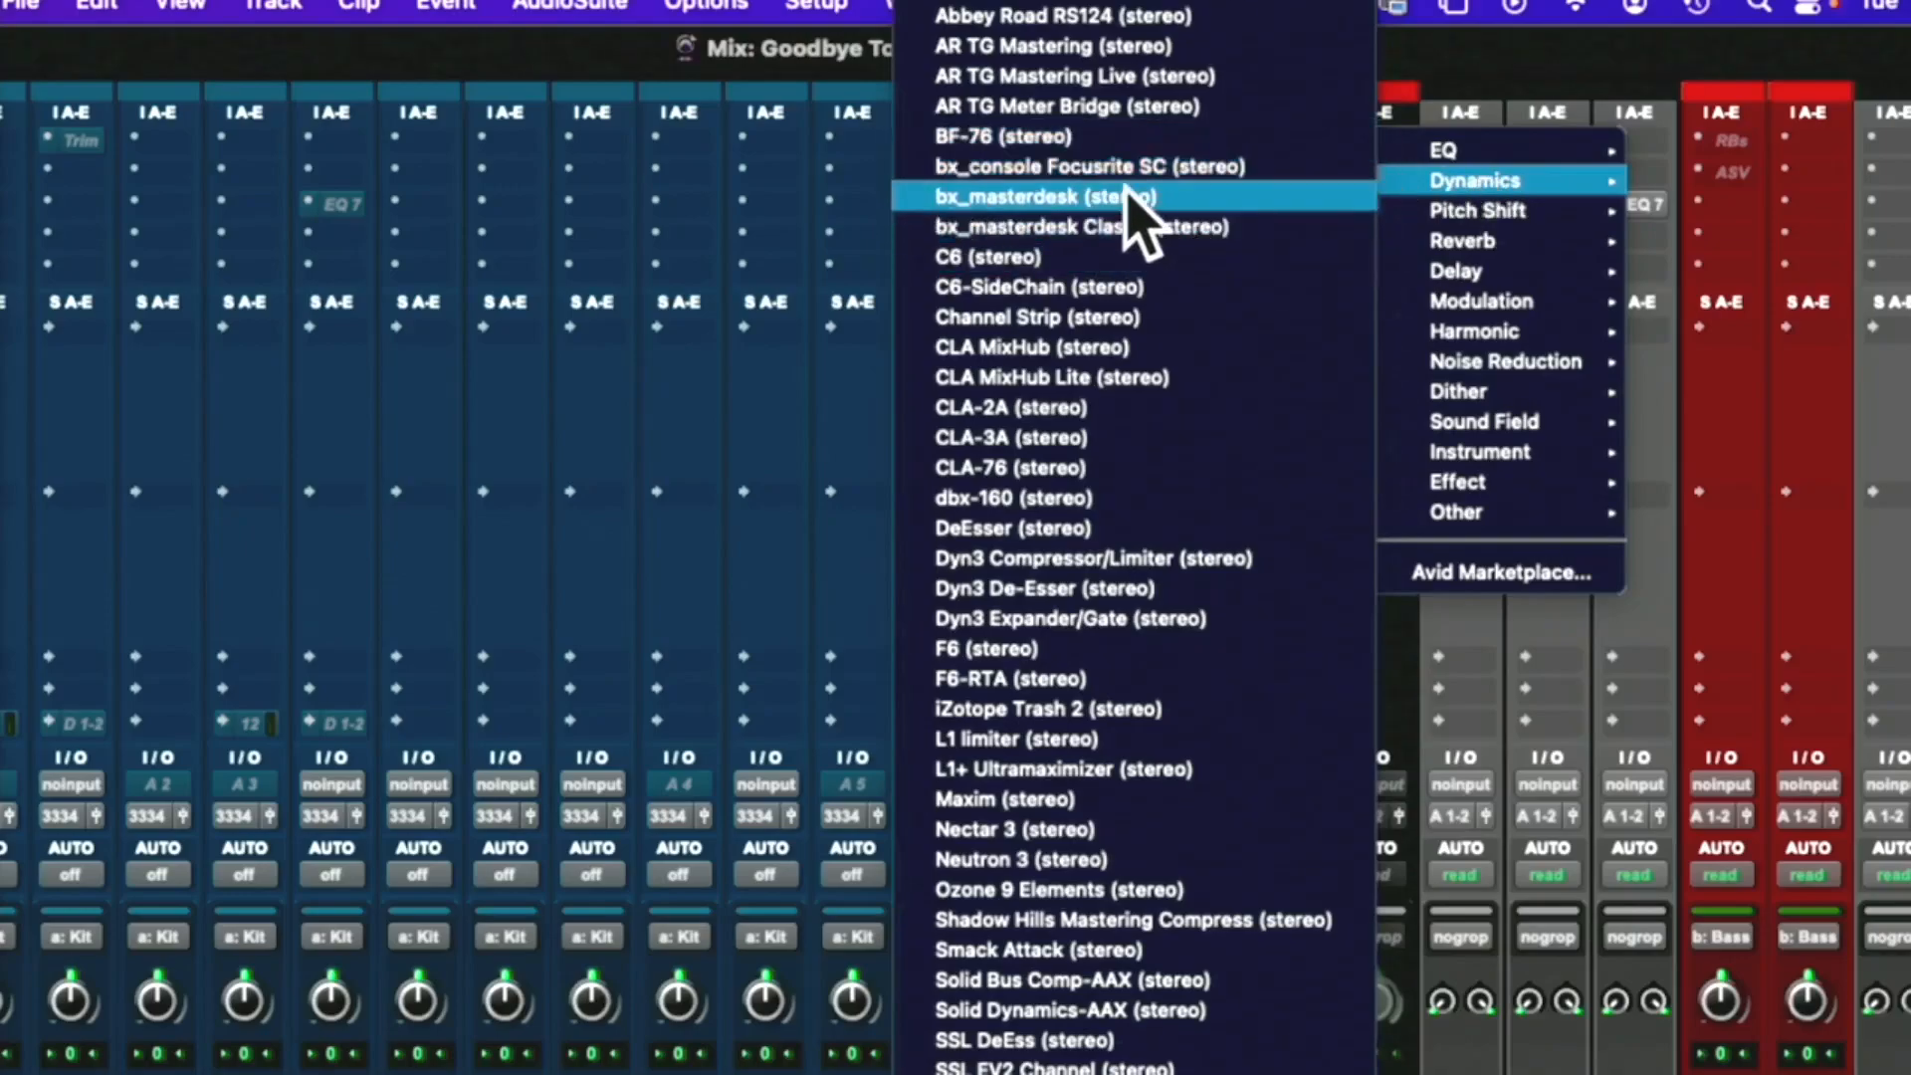
left_click(1100, 138)
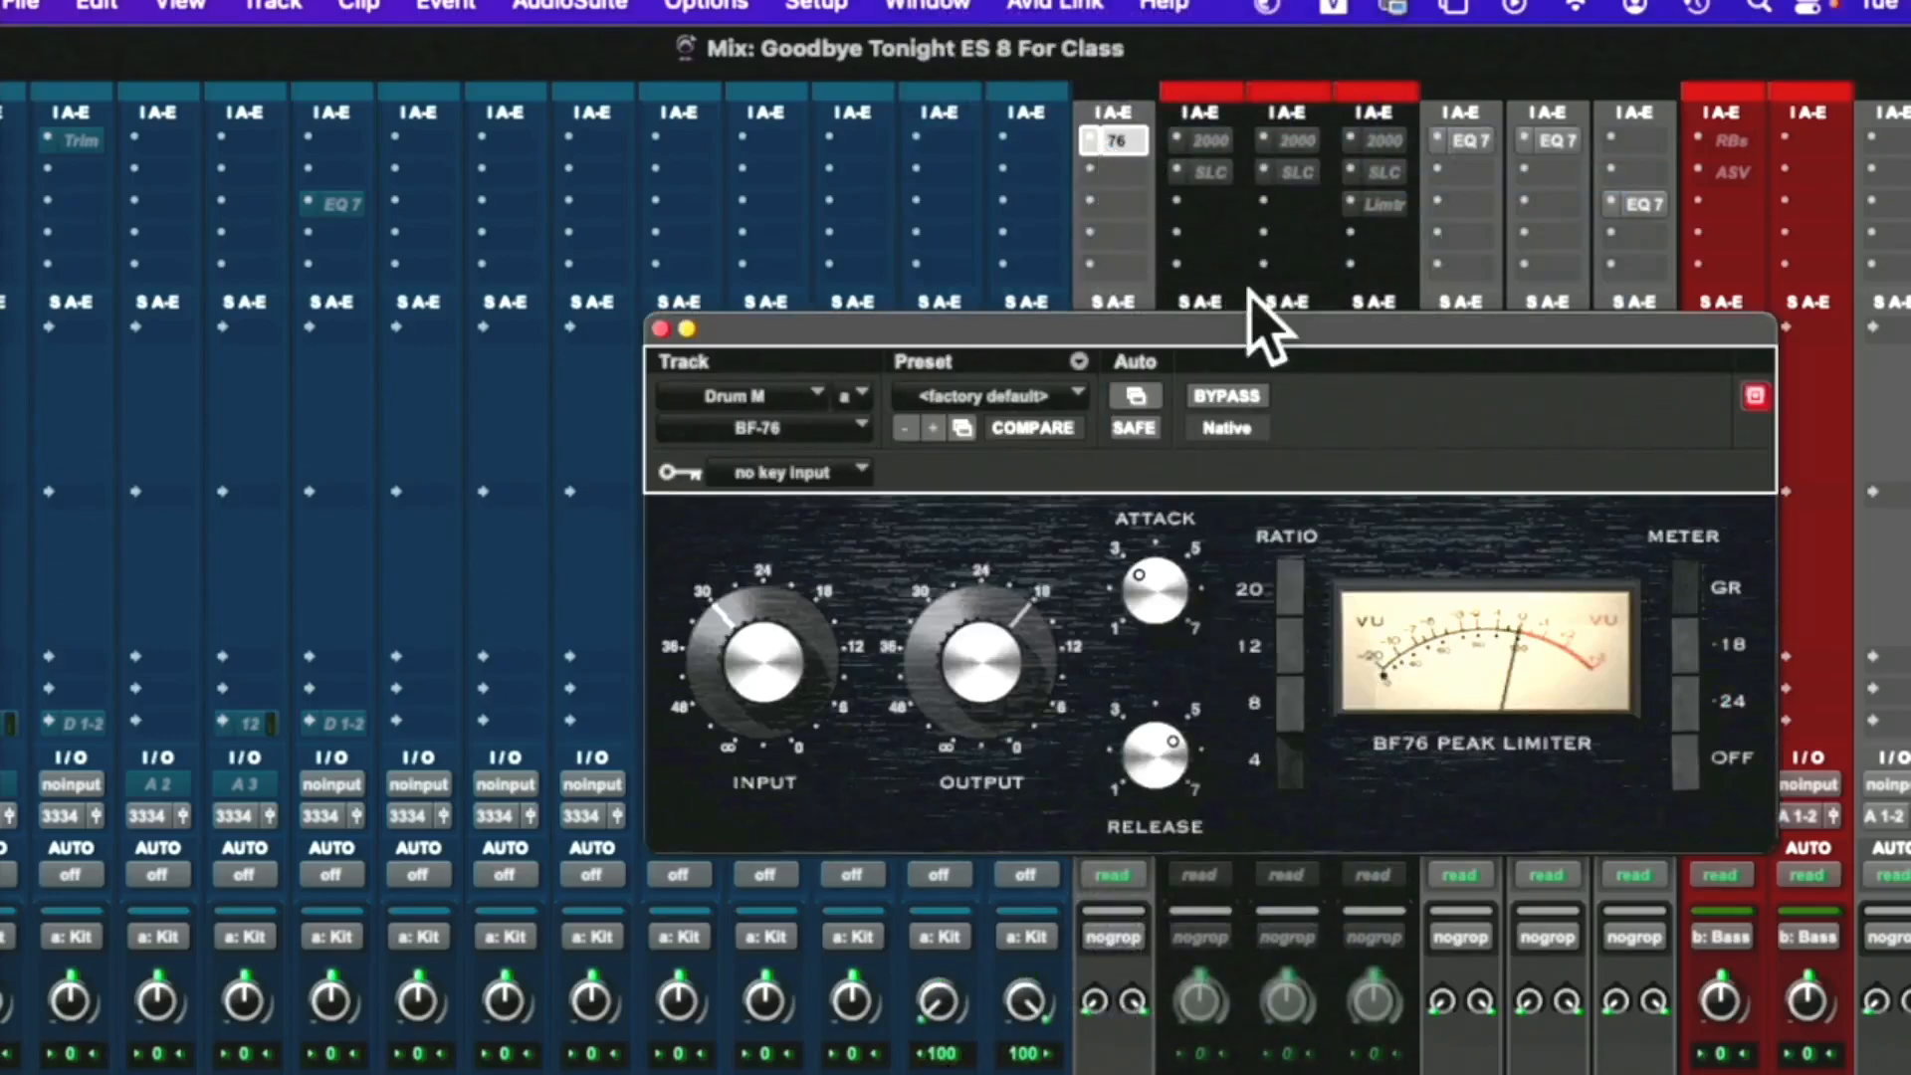
left_click_drag(1239, 317, 1079, 83)
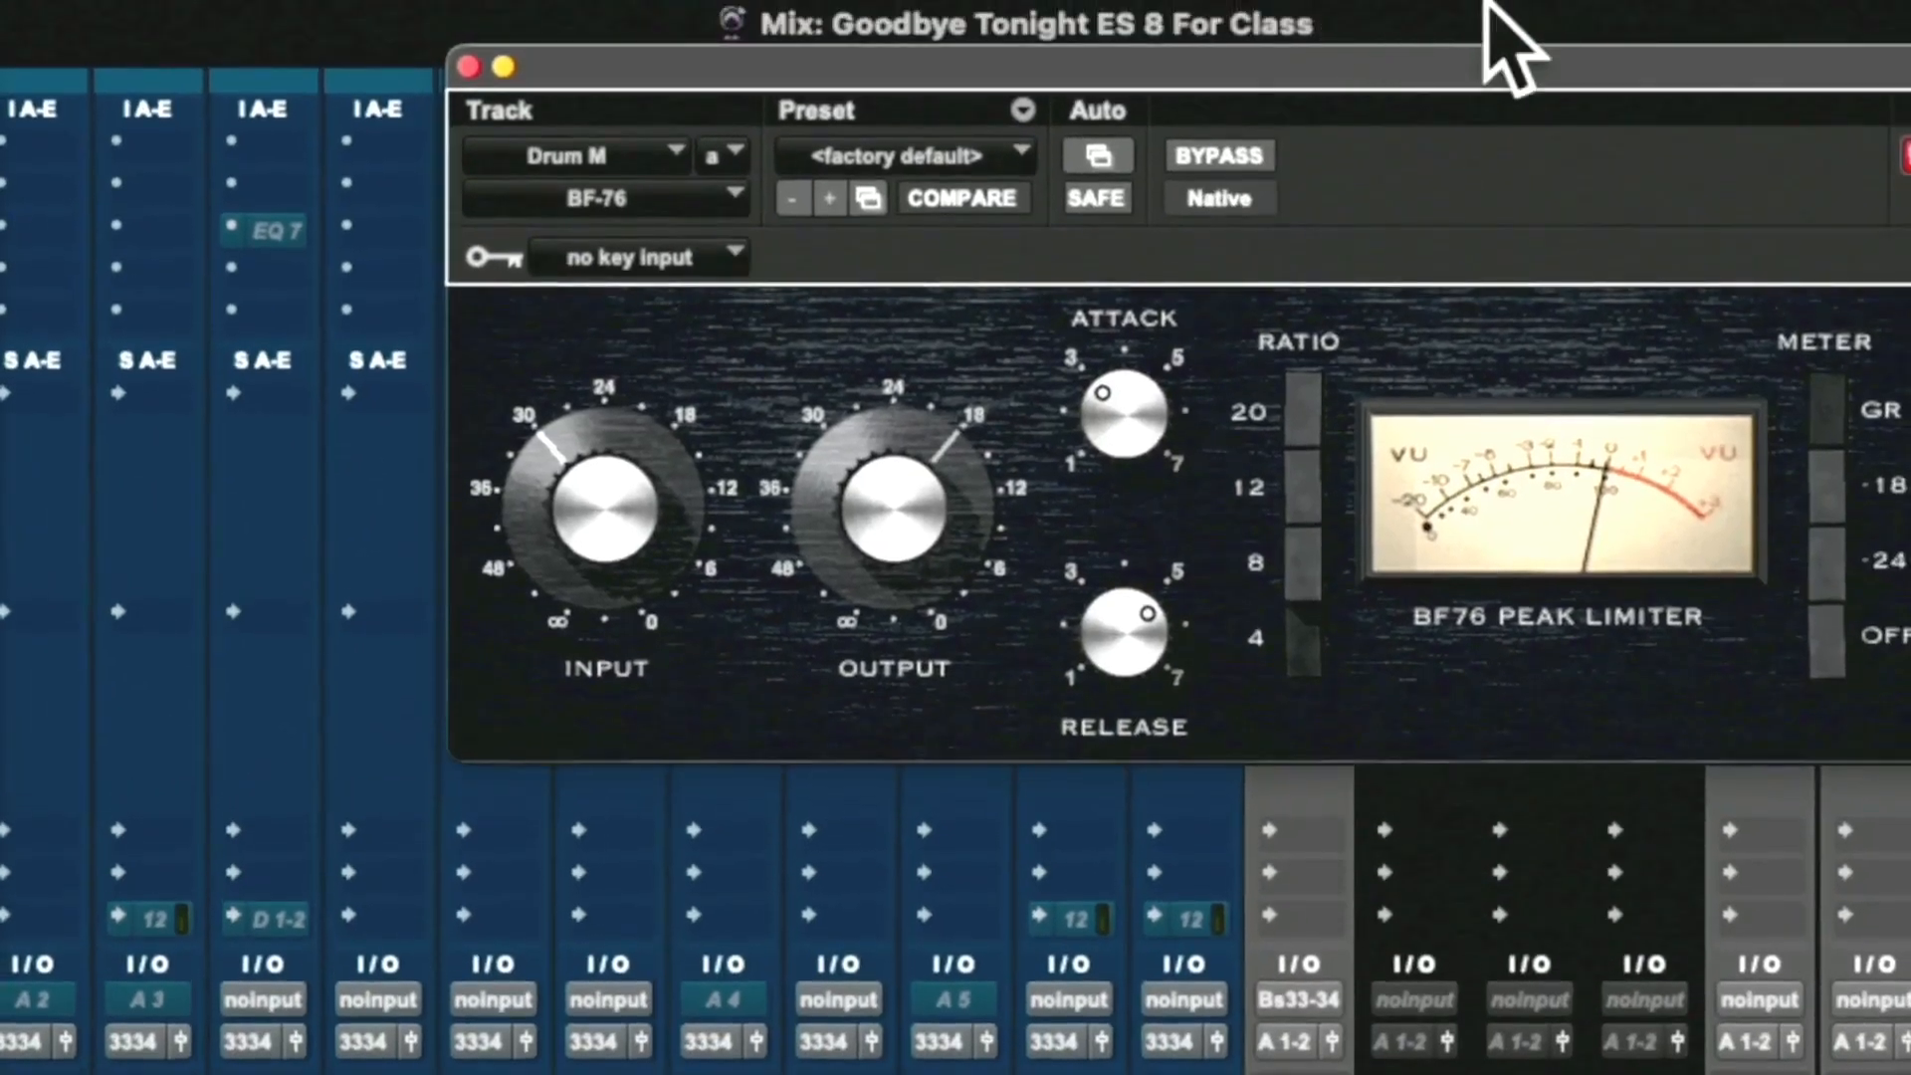
left_click_drag(1571, 49, 1350, 57)
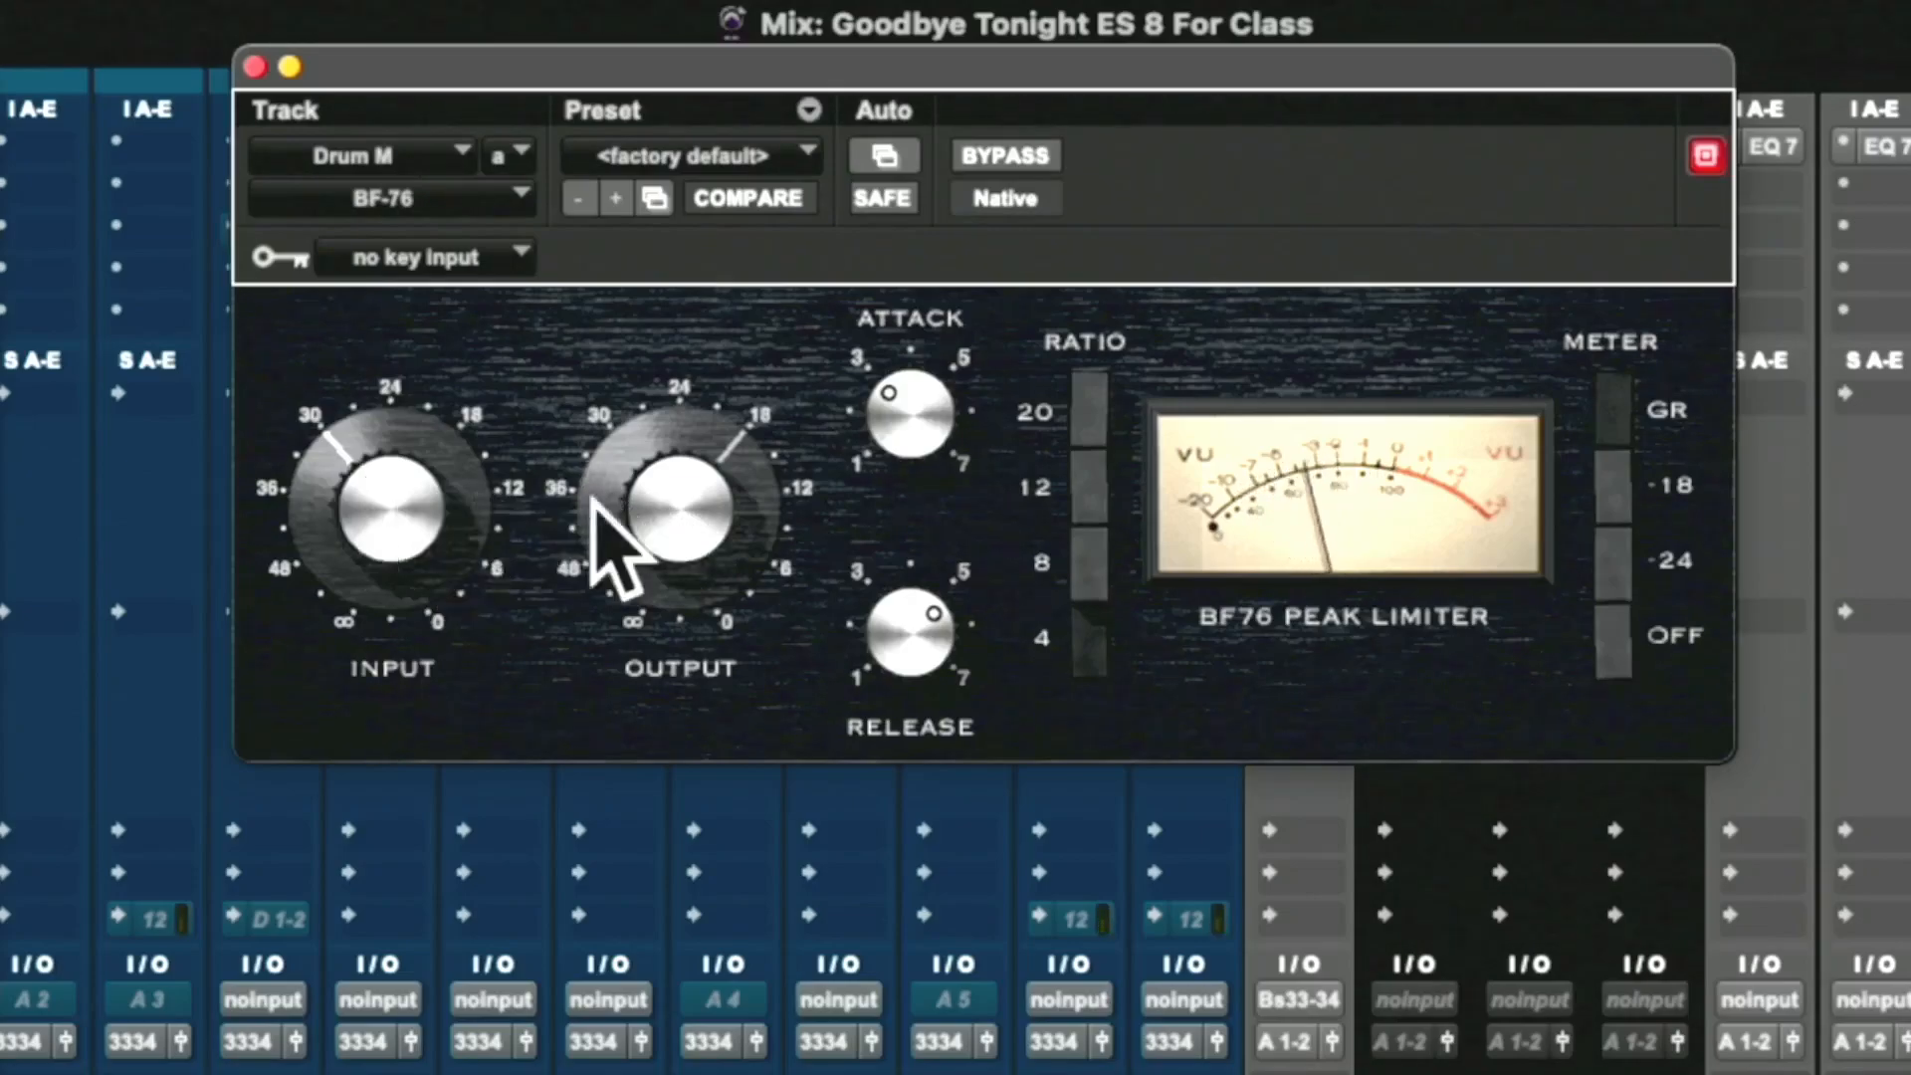
Try the BF-76 with a higher input of about 22 and compare slow and fast release settings during playback
left_click_drag(414, 554, 362, 266)
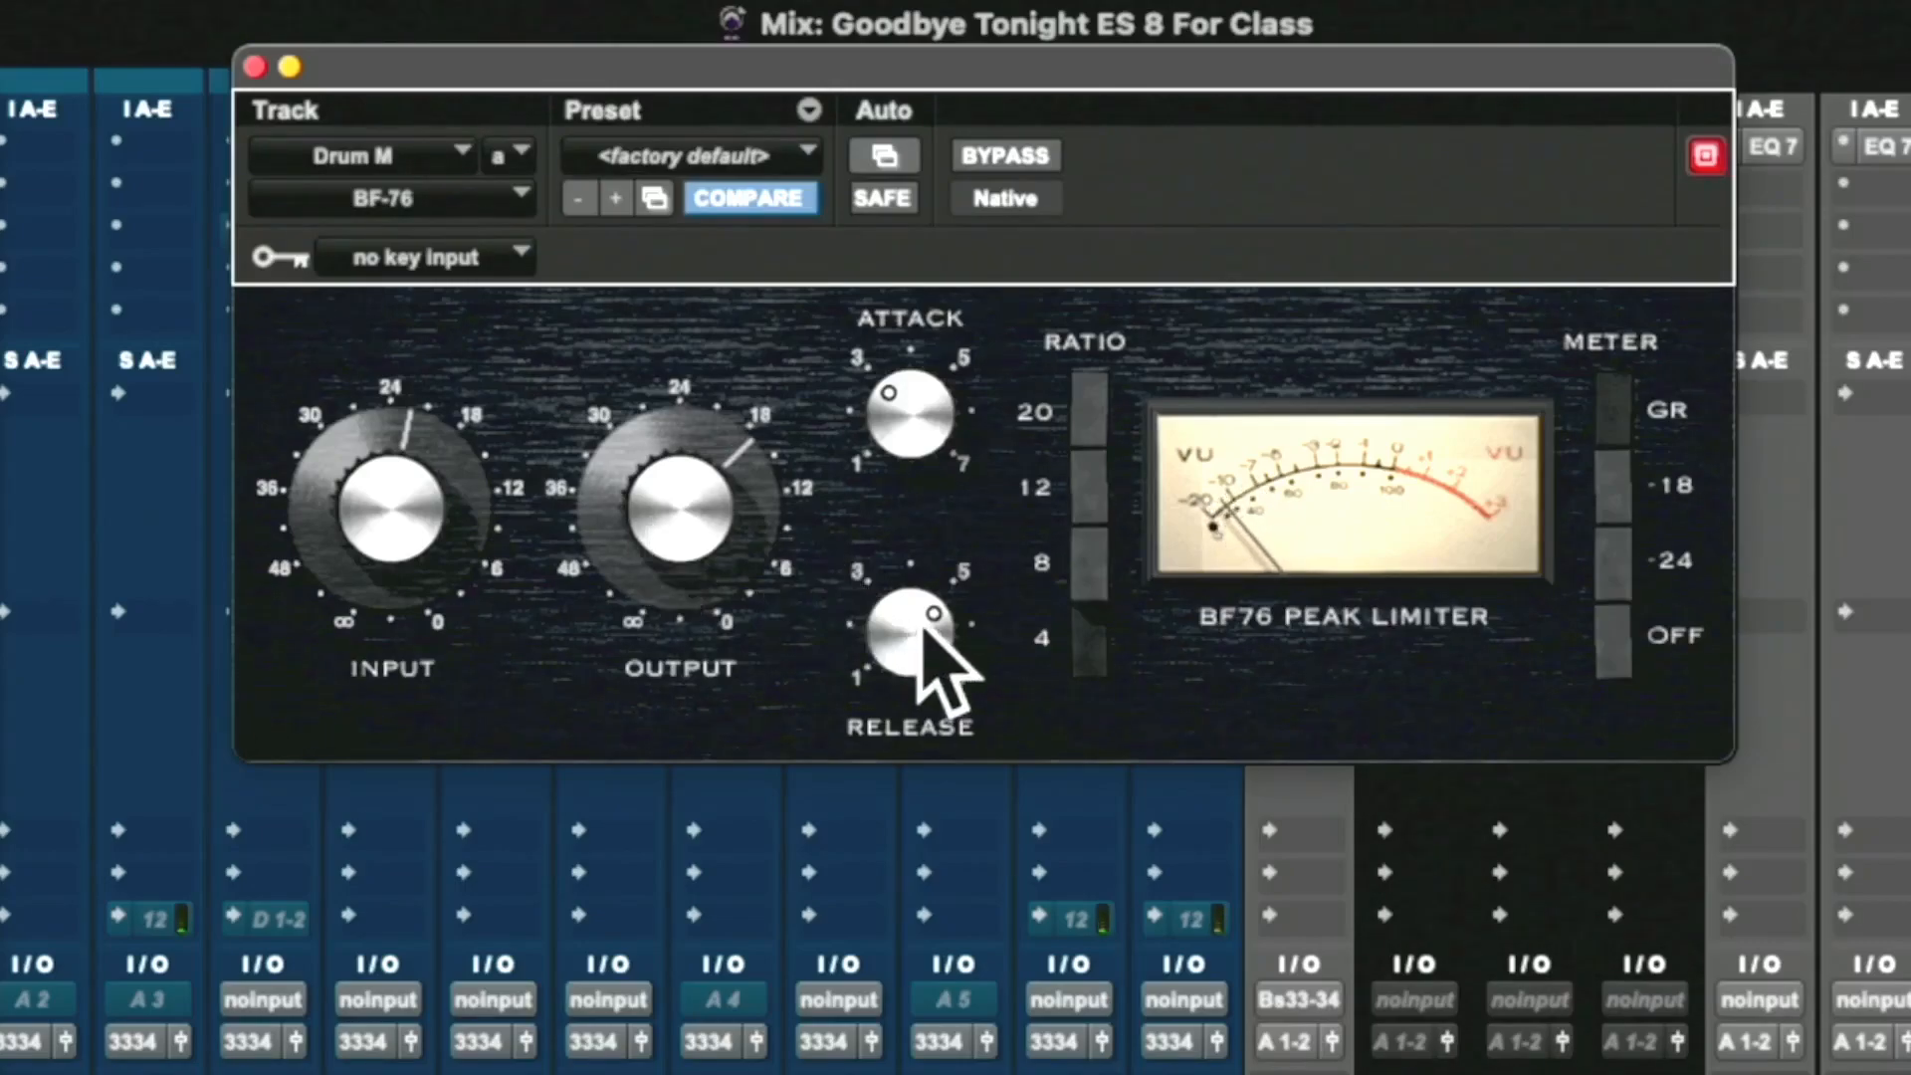
left_click_drag(921, 622, 947, 648)
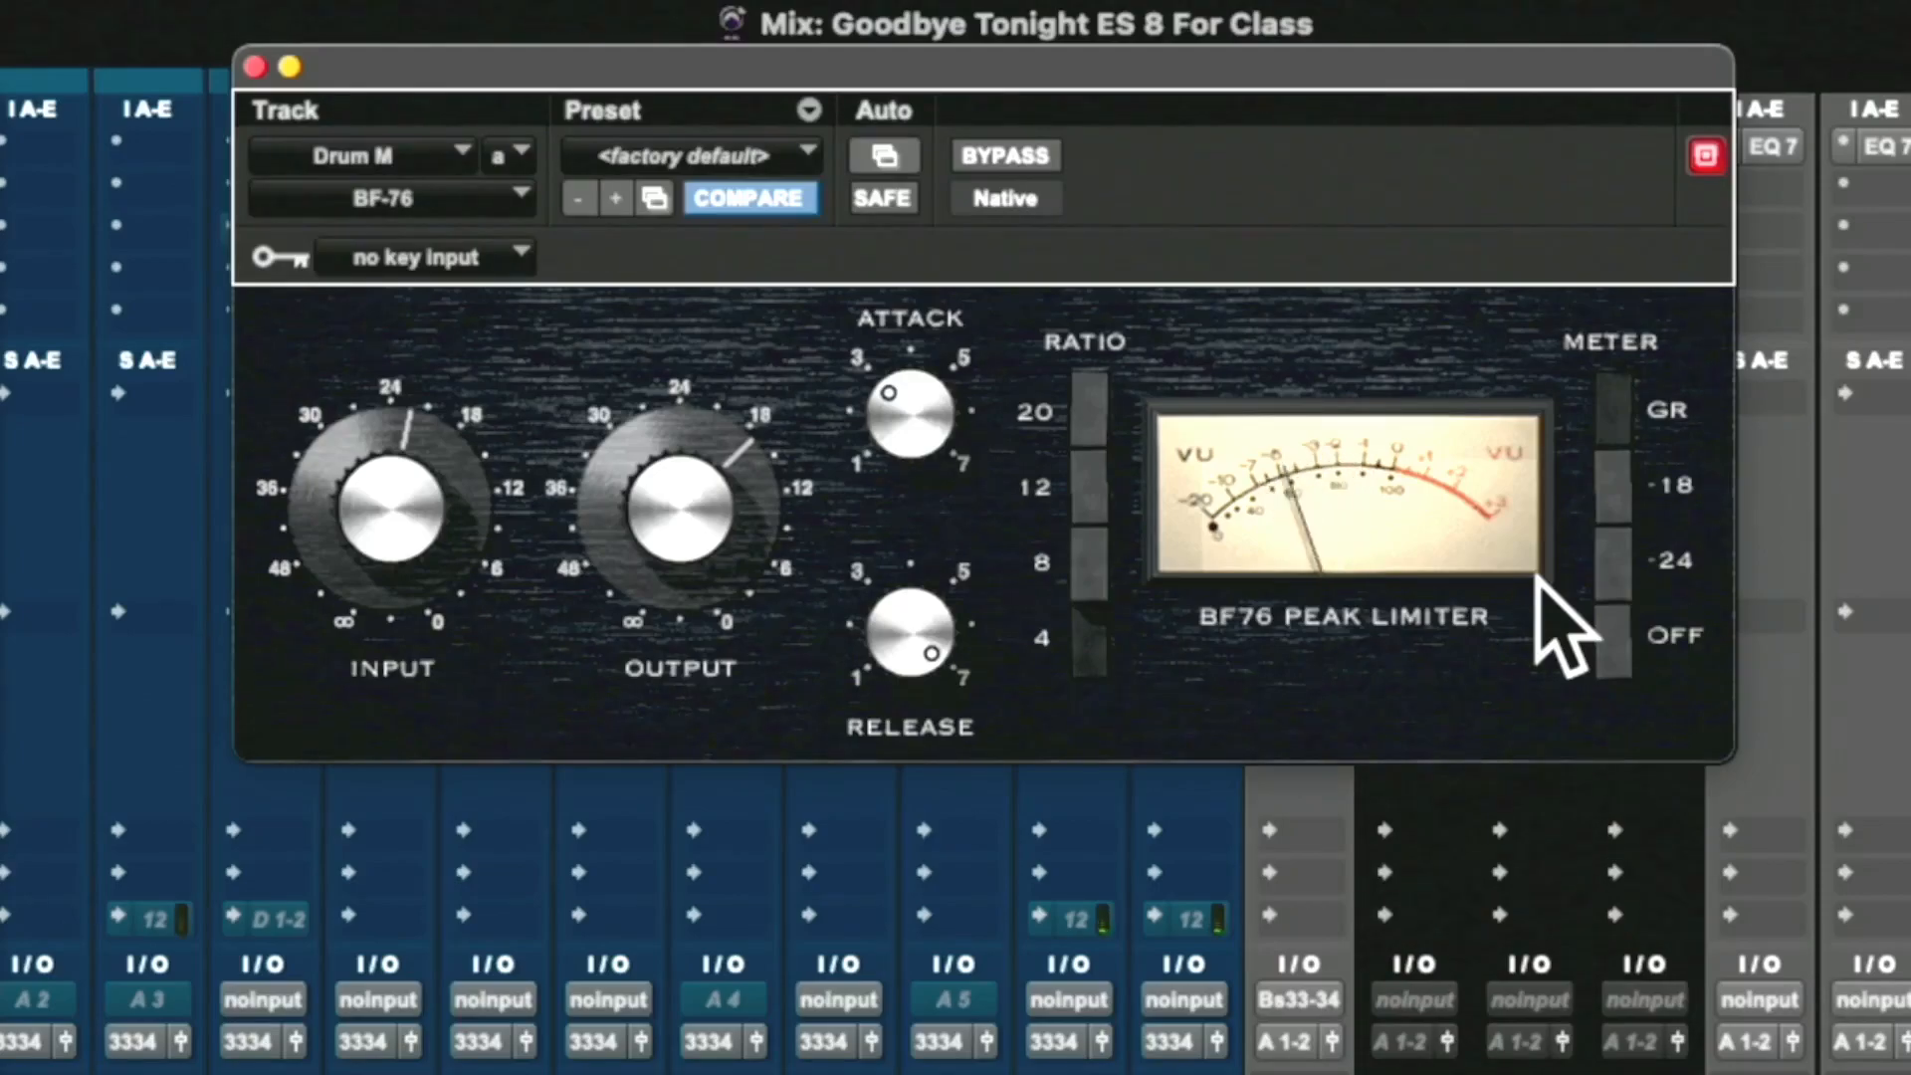
left_click_drag(922, 631, 490, 646)
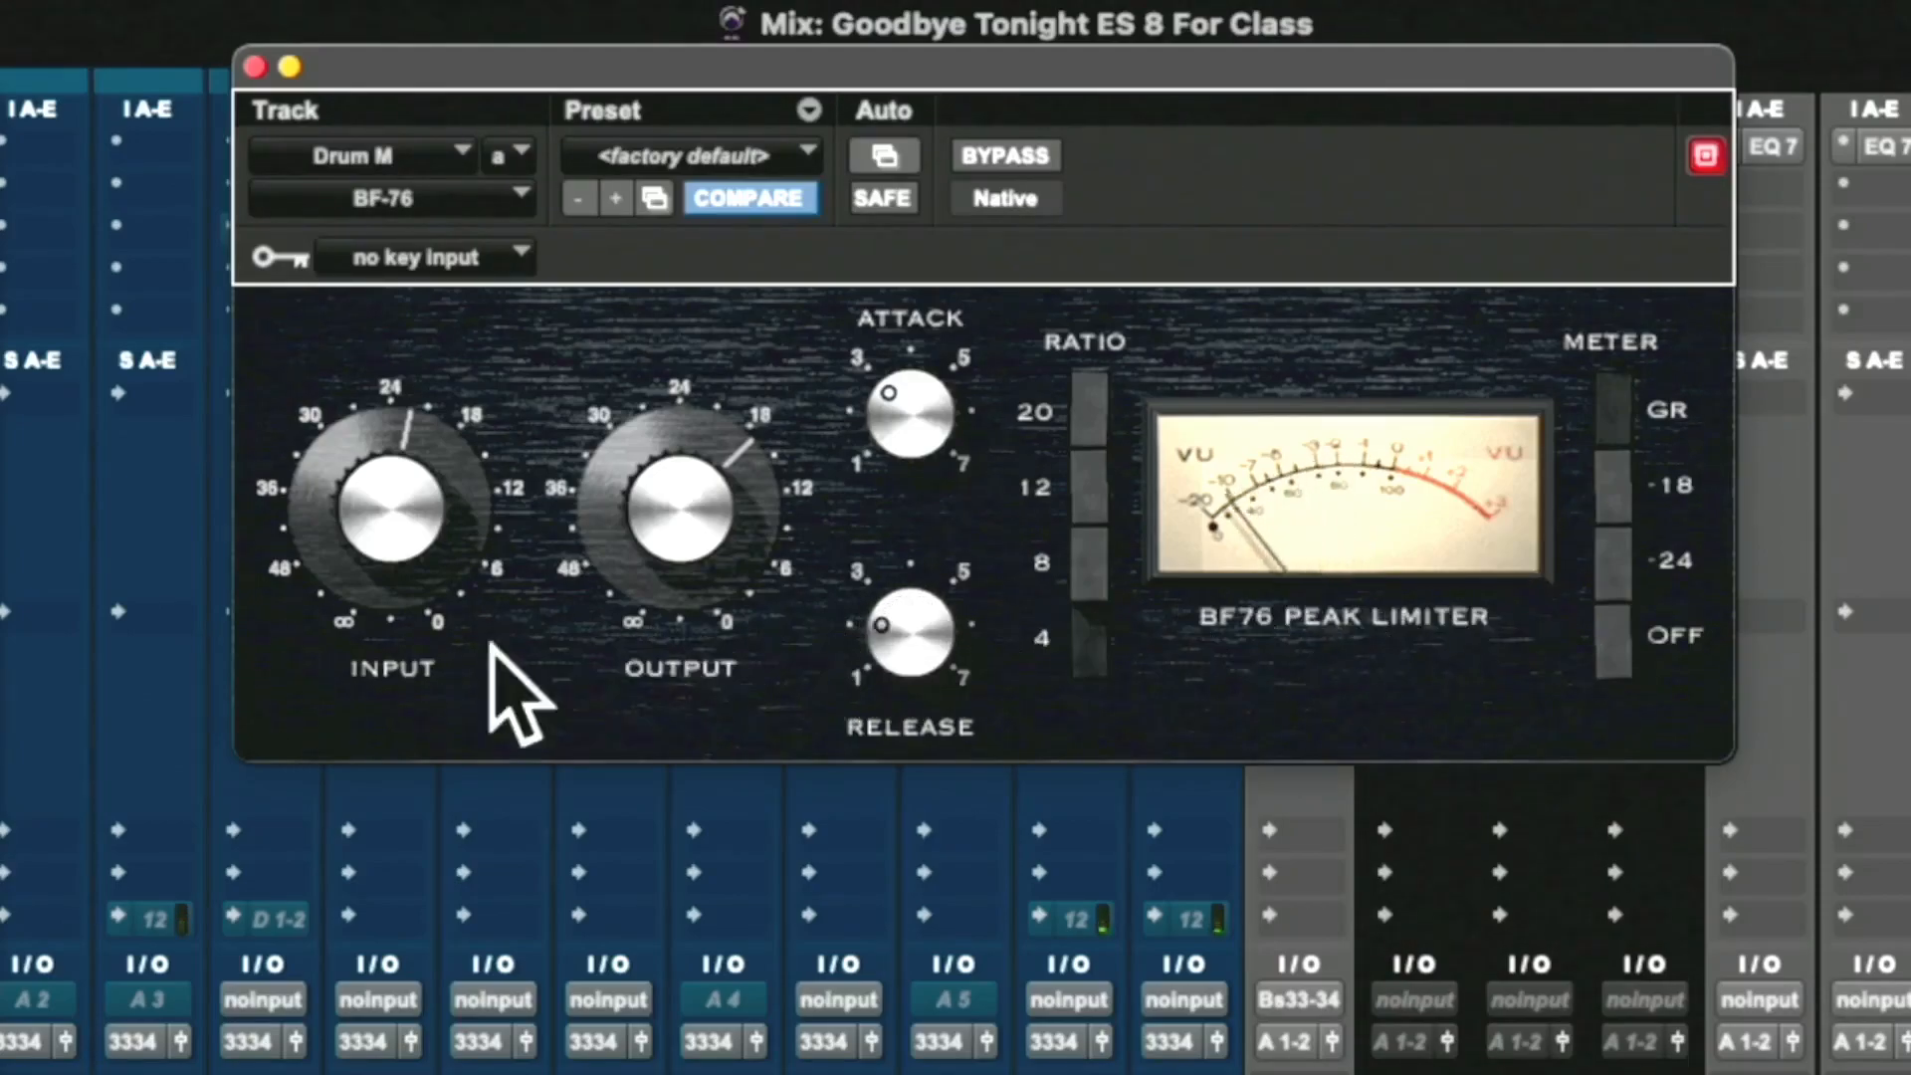
left_click_drag(896, 638, 1323, 631)
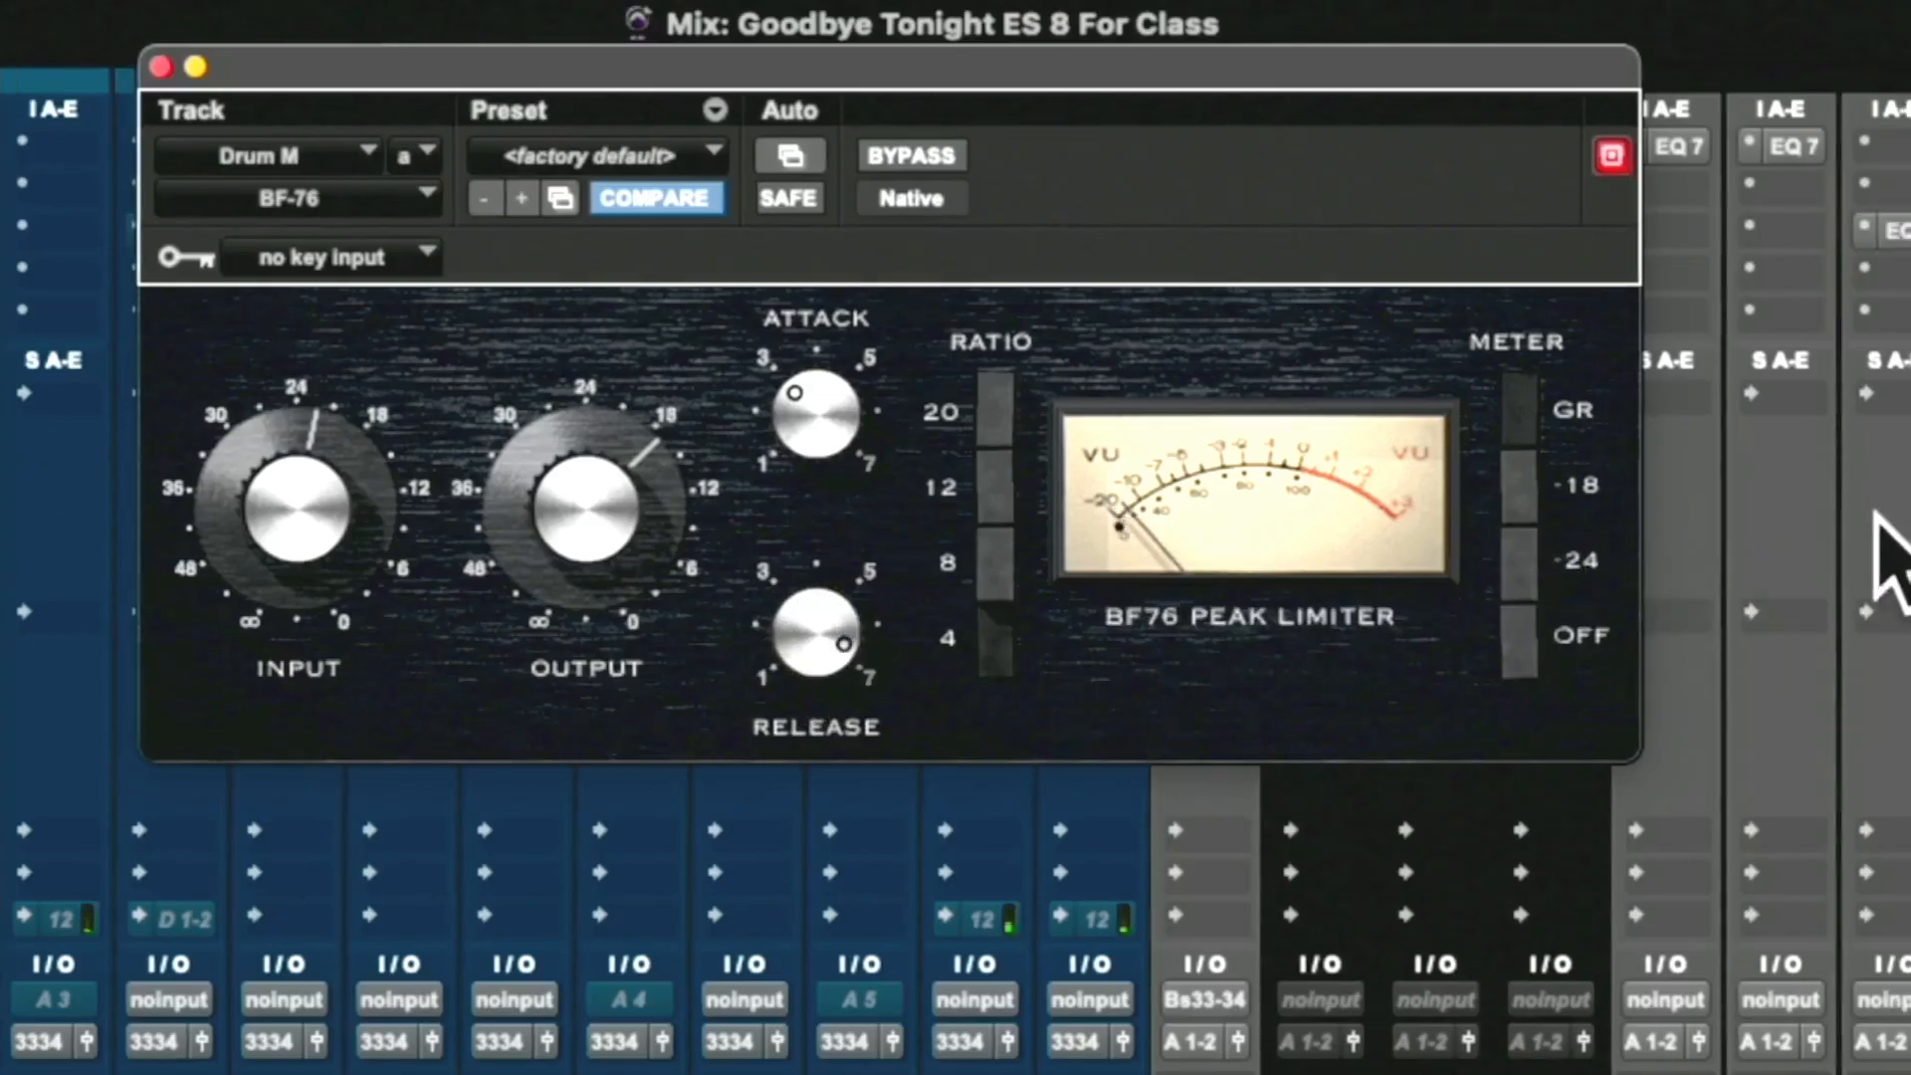
left_click_drag(840, 649, 761, 678)
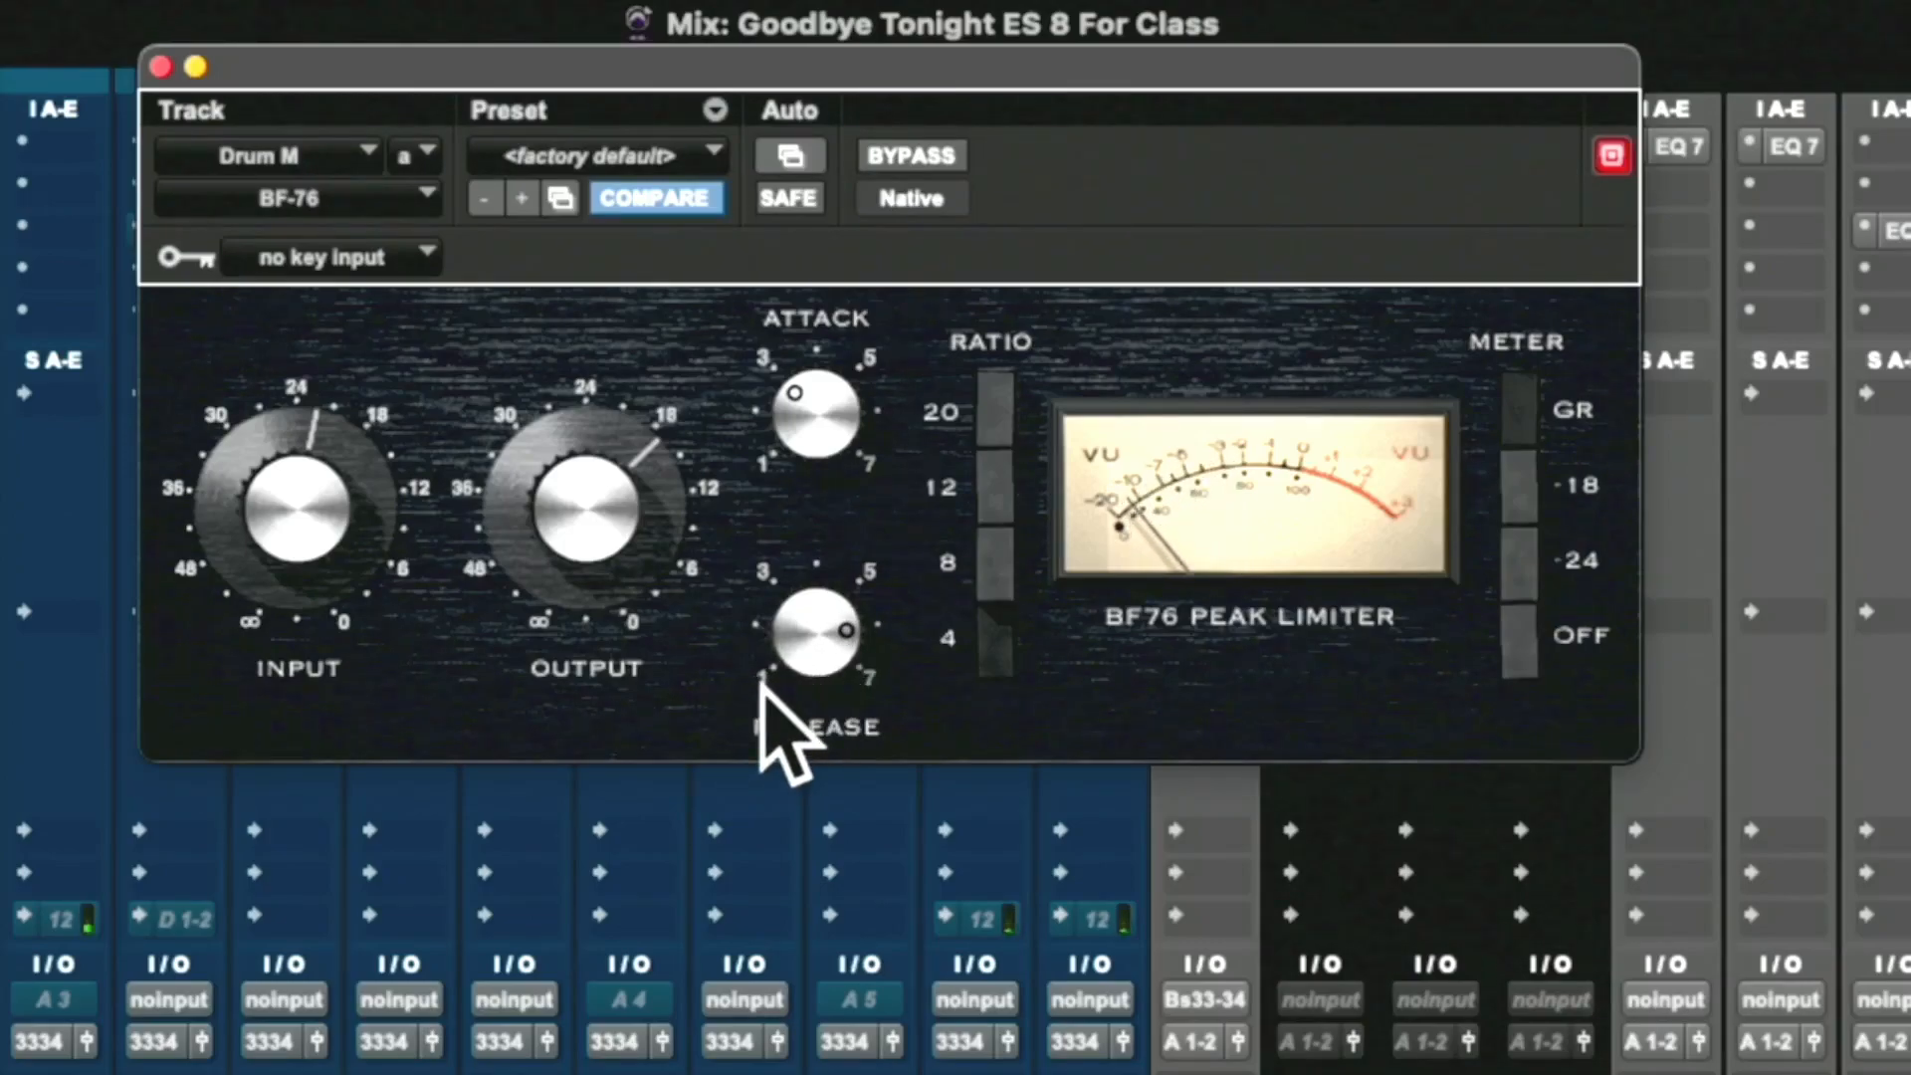
Set the BF-76 input to about 28, output to about 15 and release to about 4.5, and close the plug-in window
mouse_move(785, 409)
left_mouse_down()
mouse_move(747, 542)
mouse_move(661, 622)
mouse_move(587, 596)
mouse_move(721, 504)
mouse_move(802, 398)
left_mouse_up()
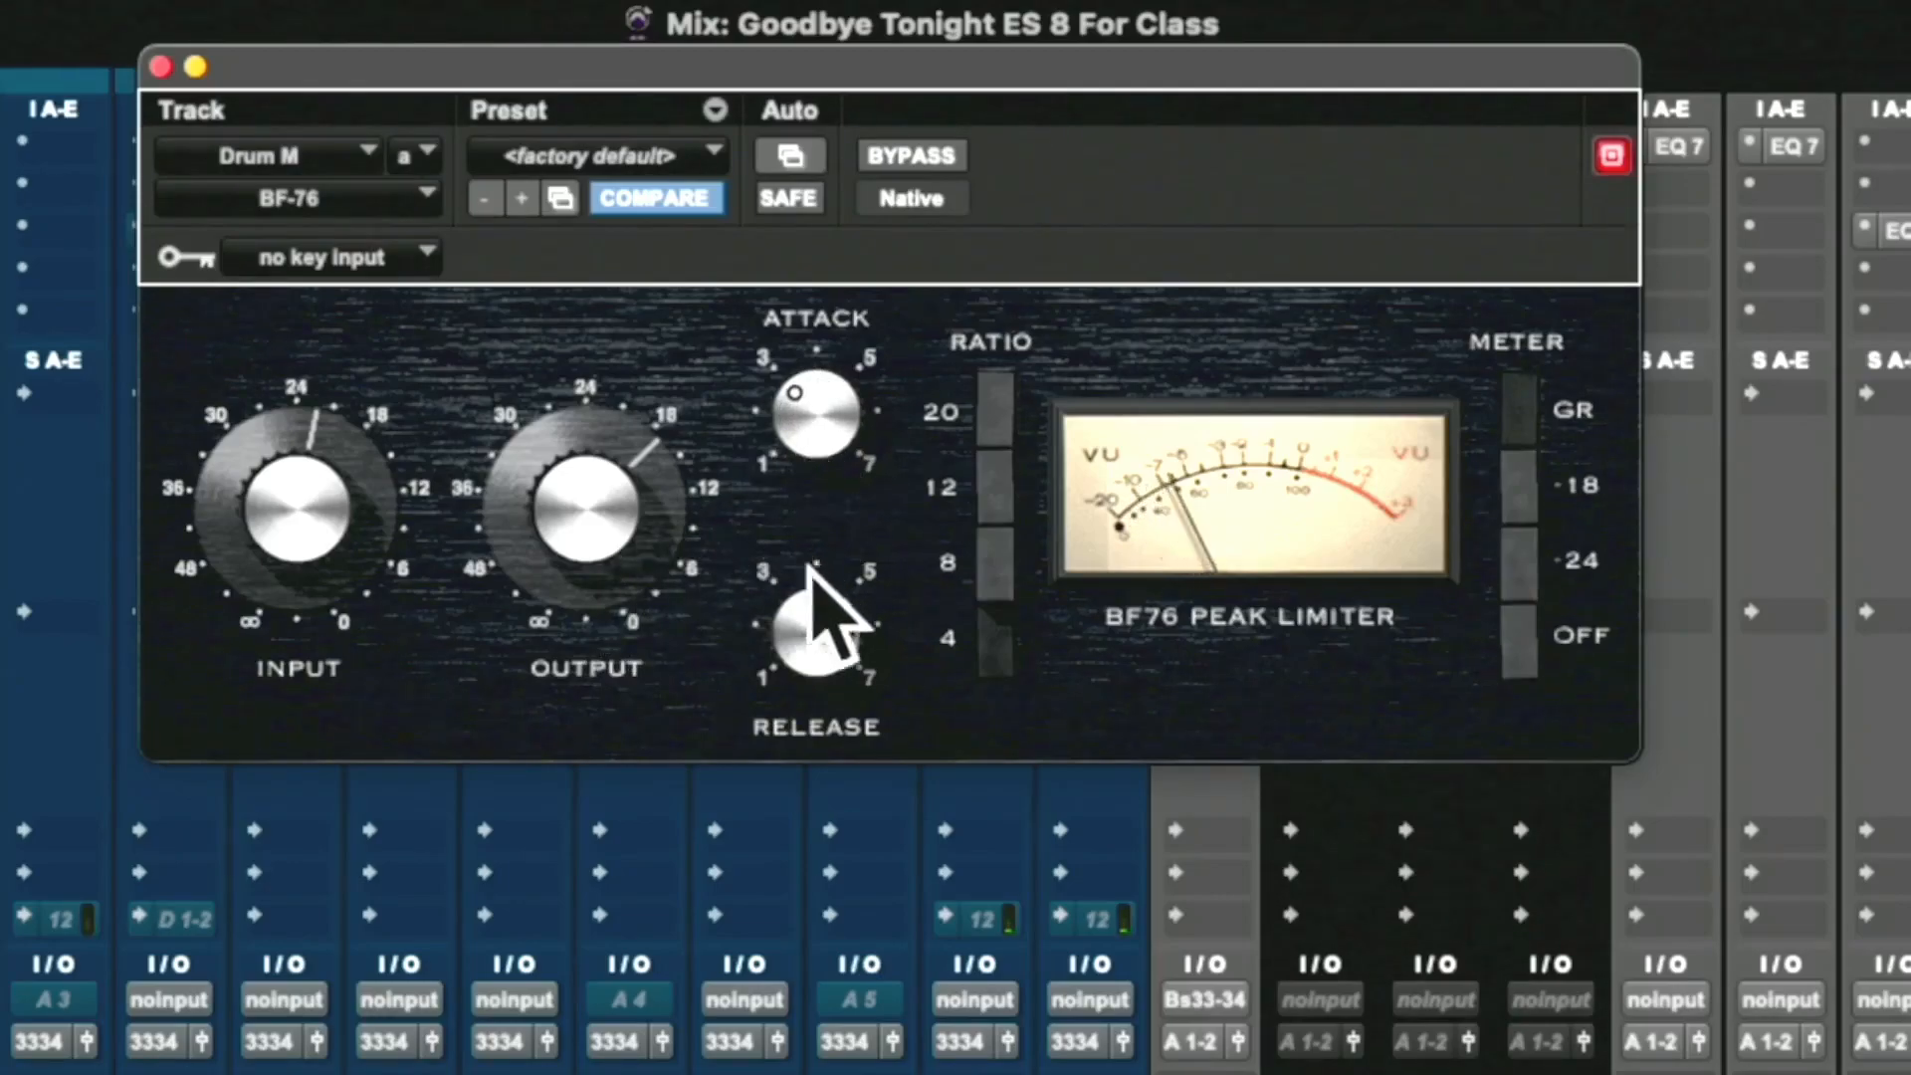
left_click_drag(299, 511, 305, 588)
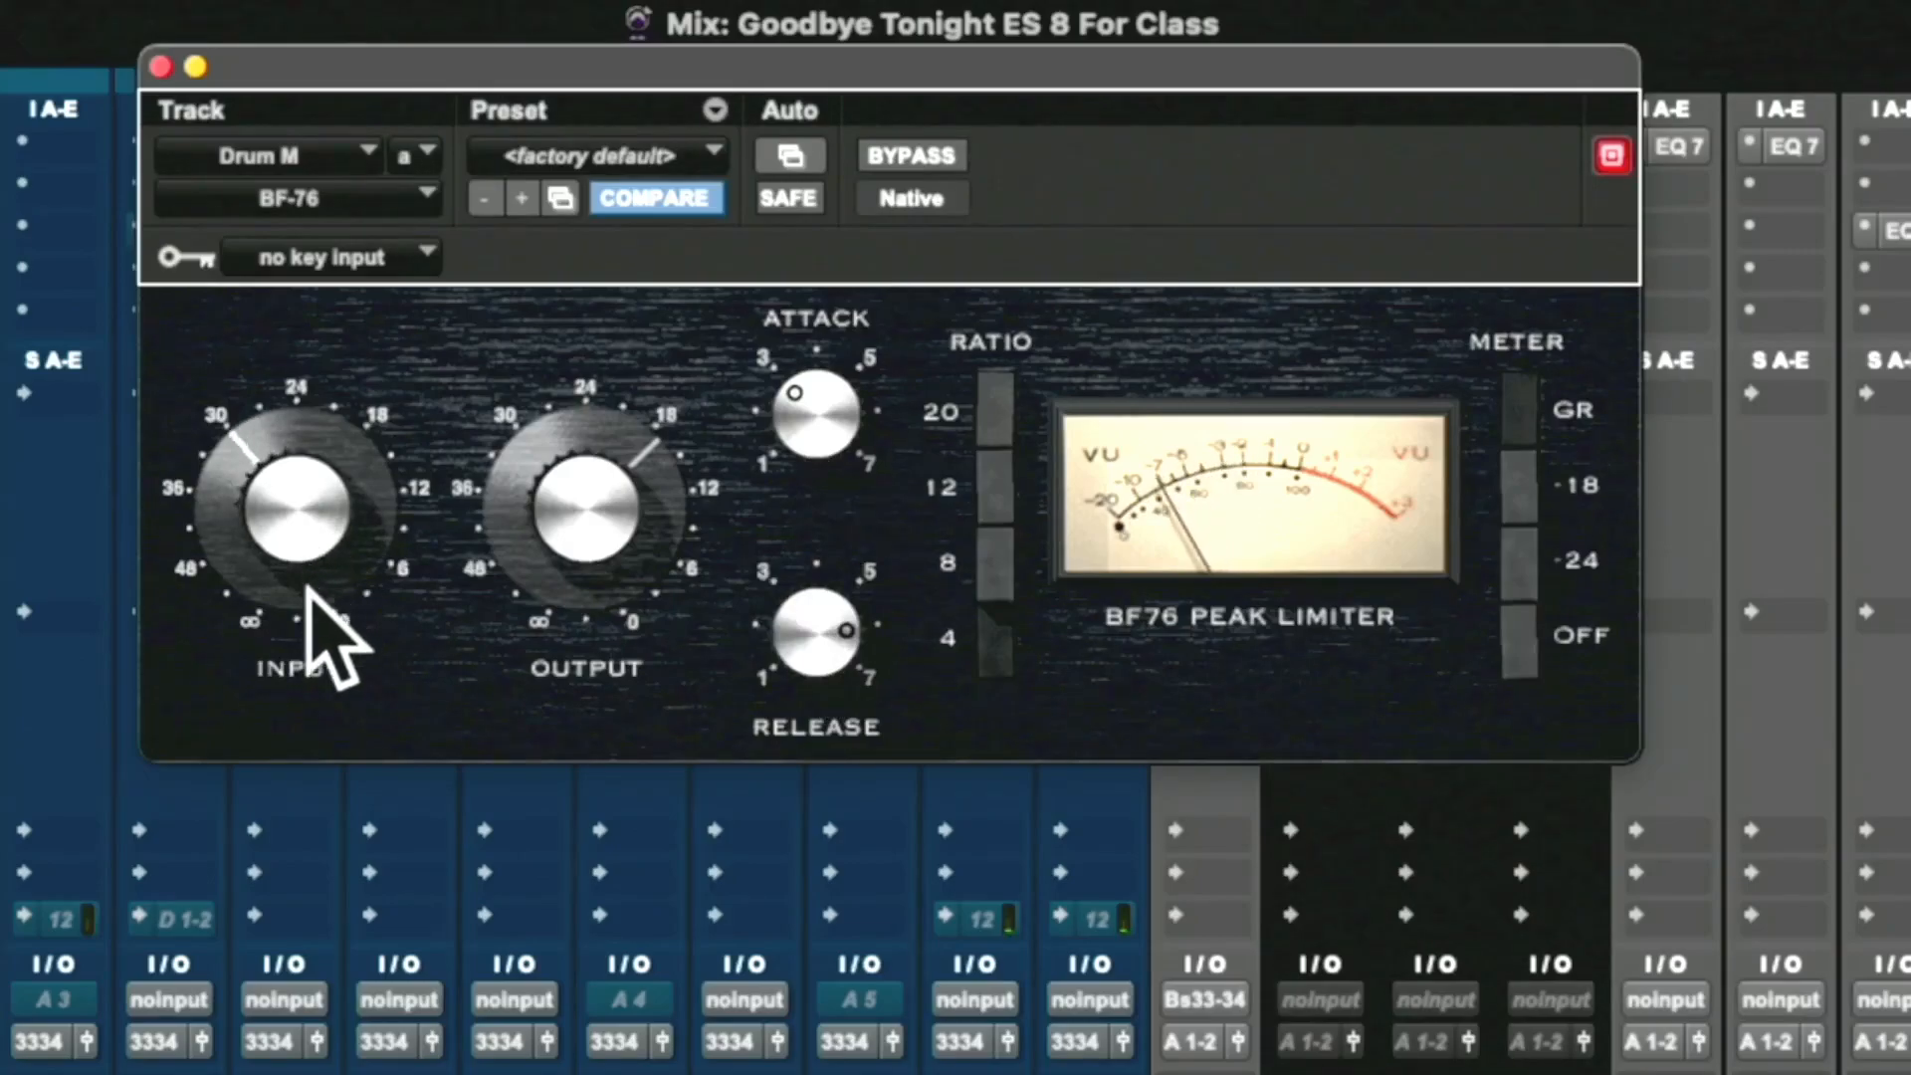
left_click_drag(528, 570, 536, 523)
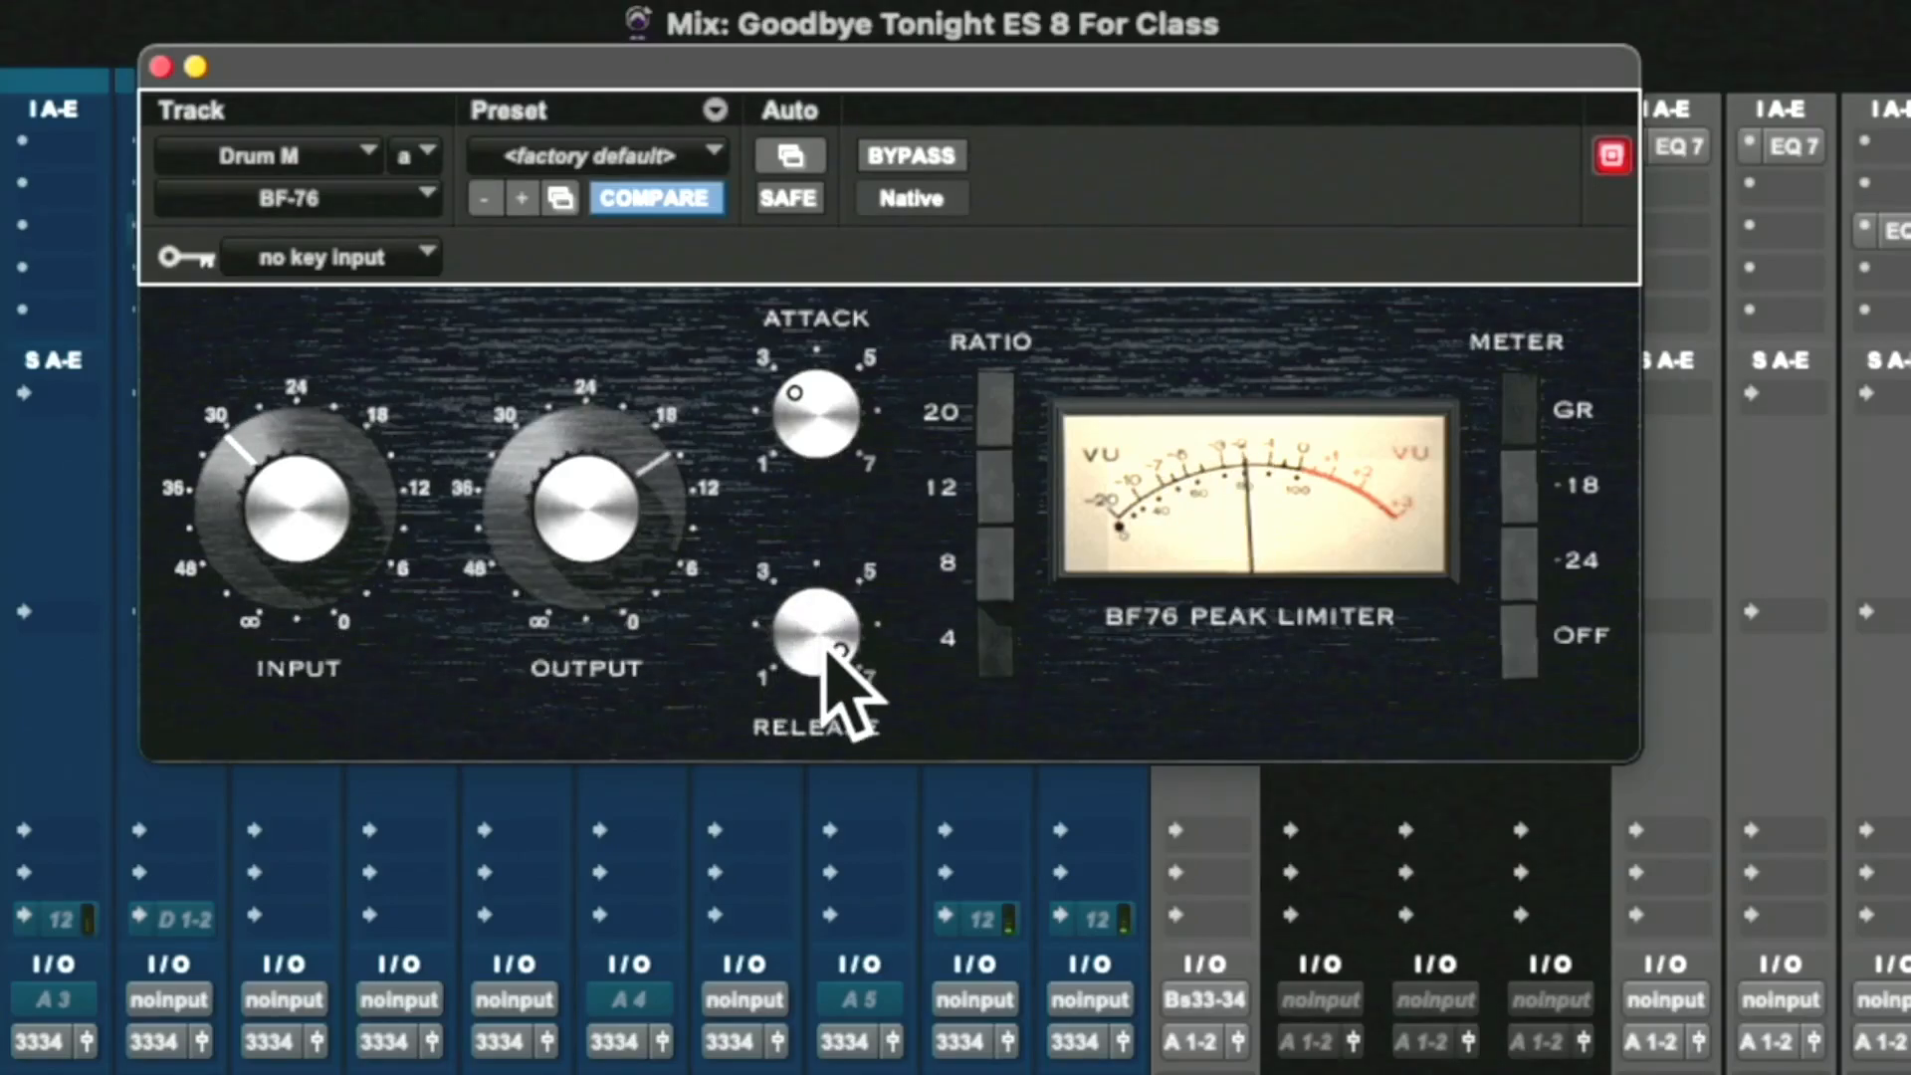
left_click_drag(824, 659, 827, 618)
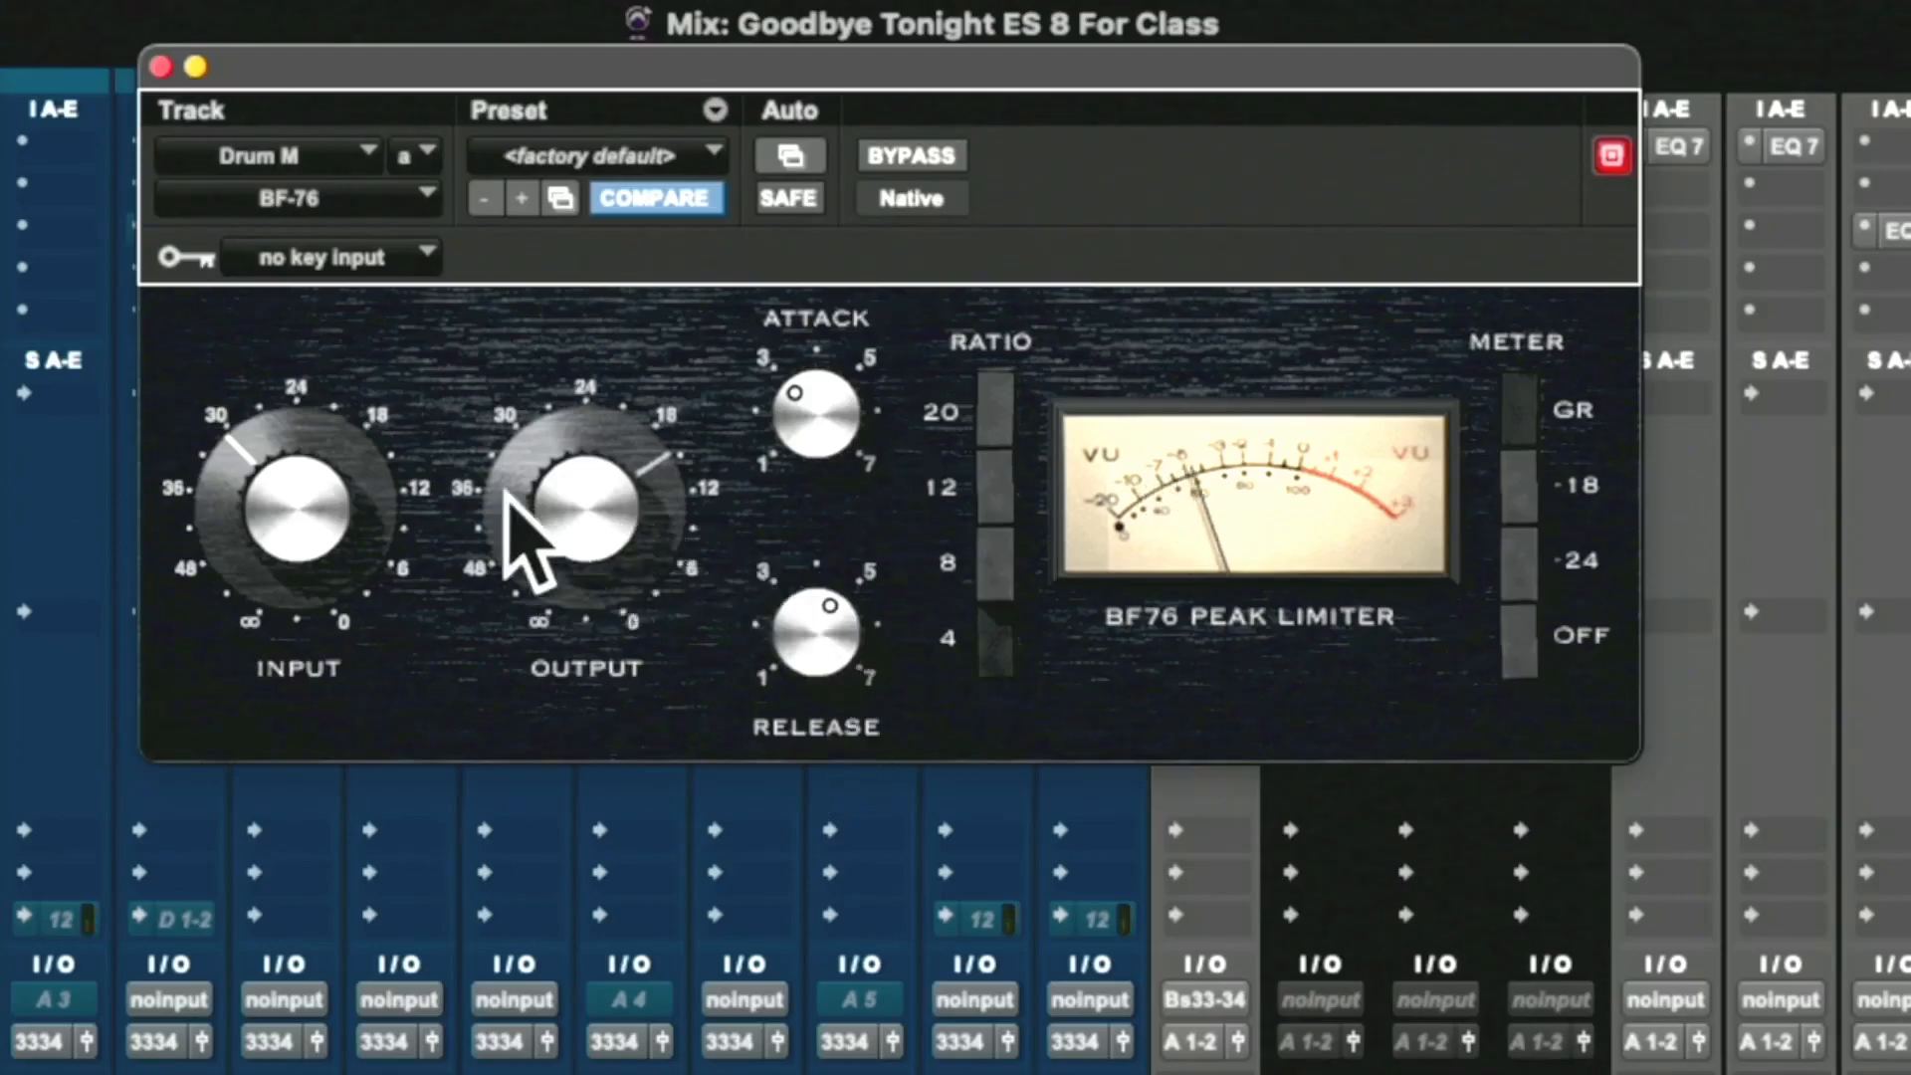
left_click_drag(291, 480, 299, 475)
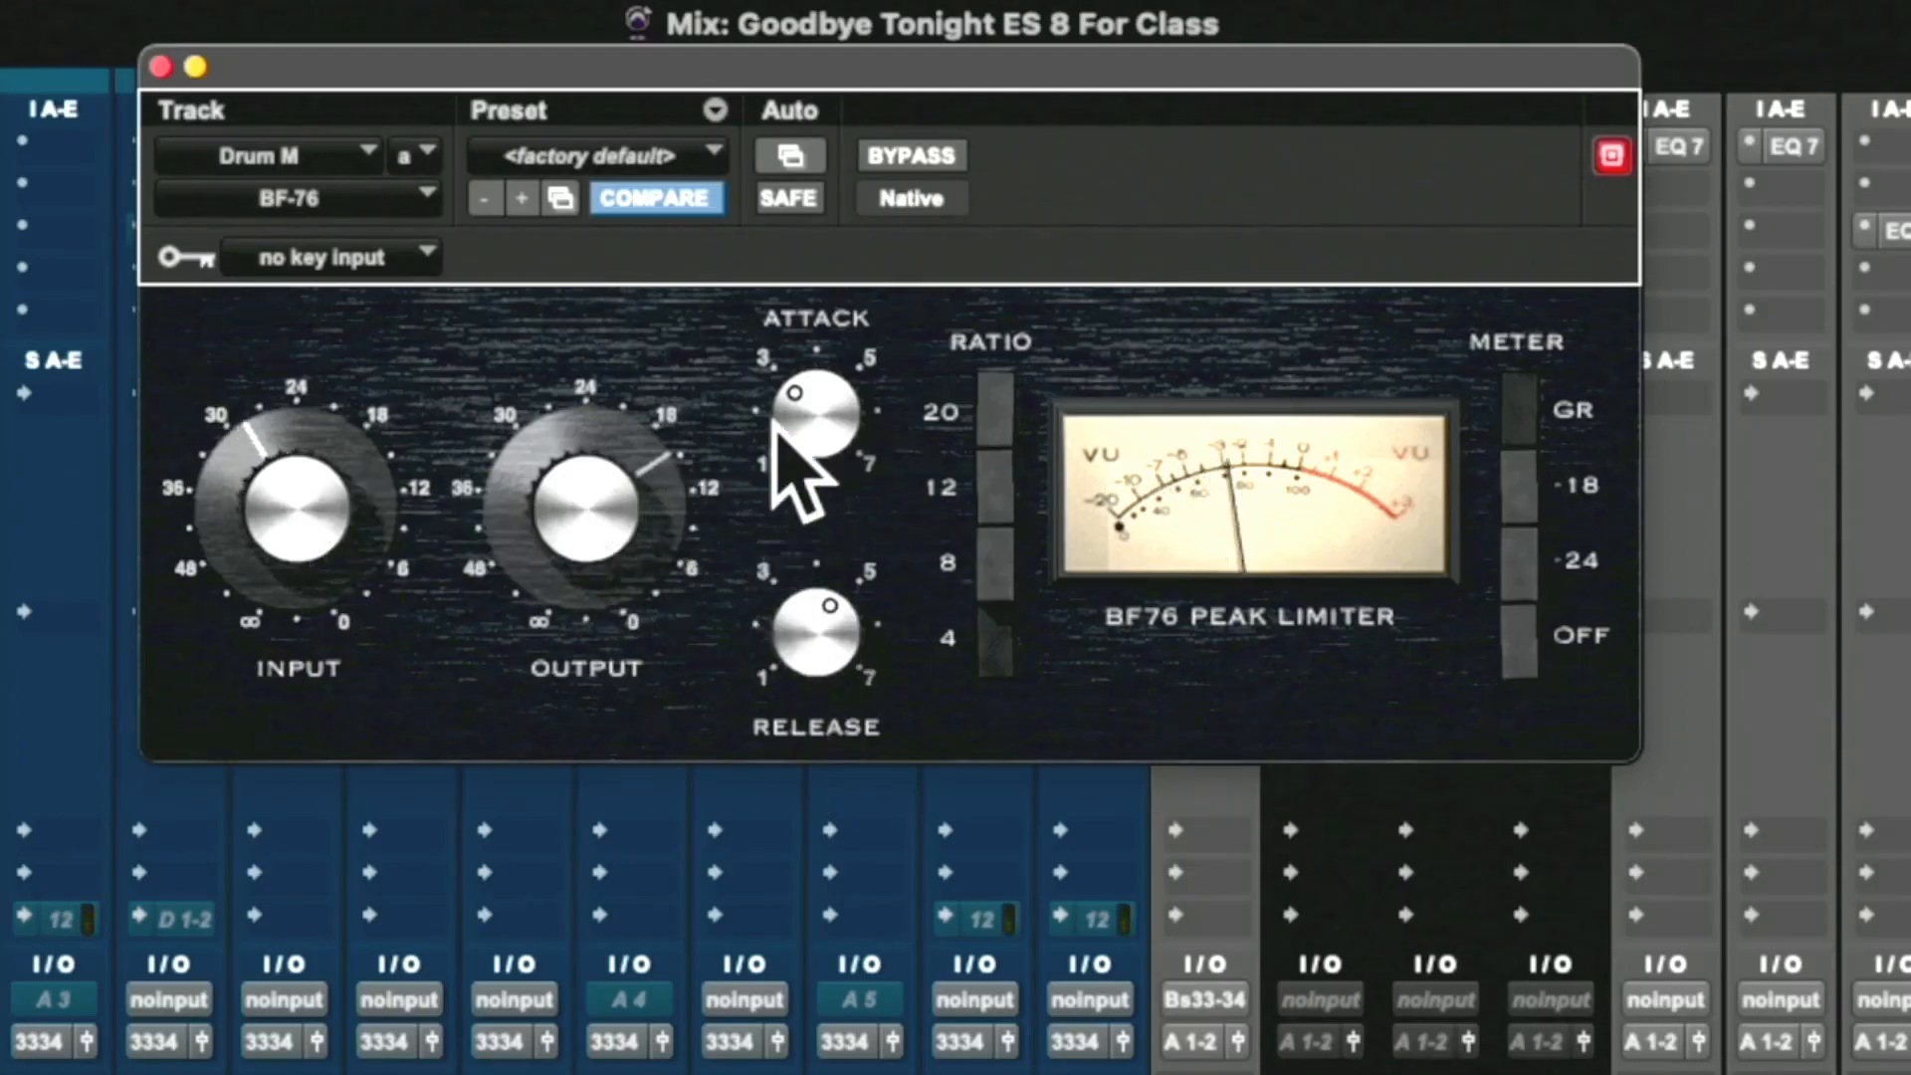
left_click_drag(231, 62, 172, 155)
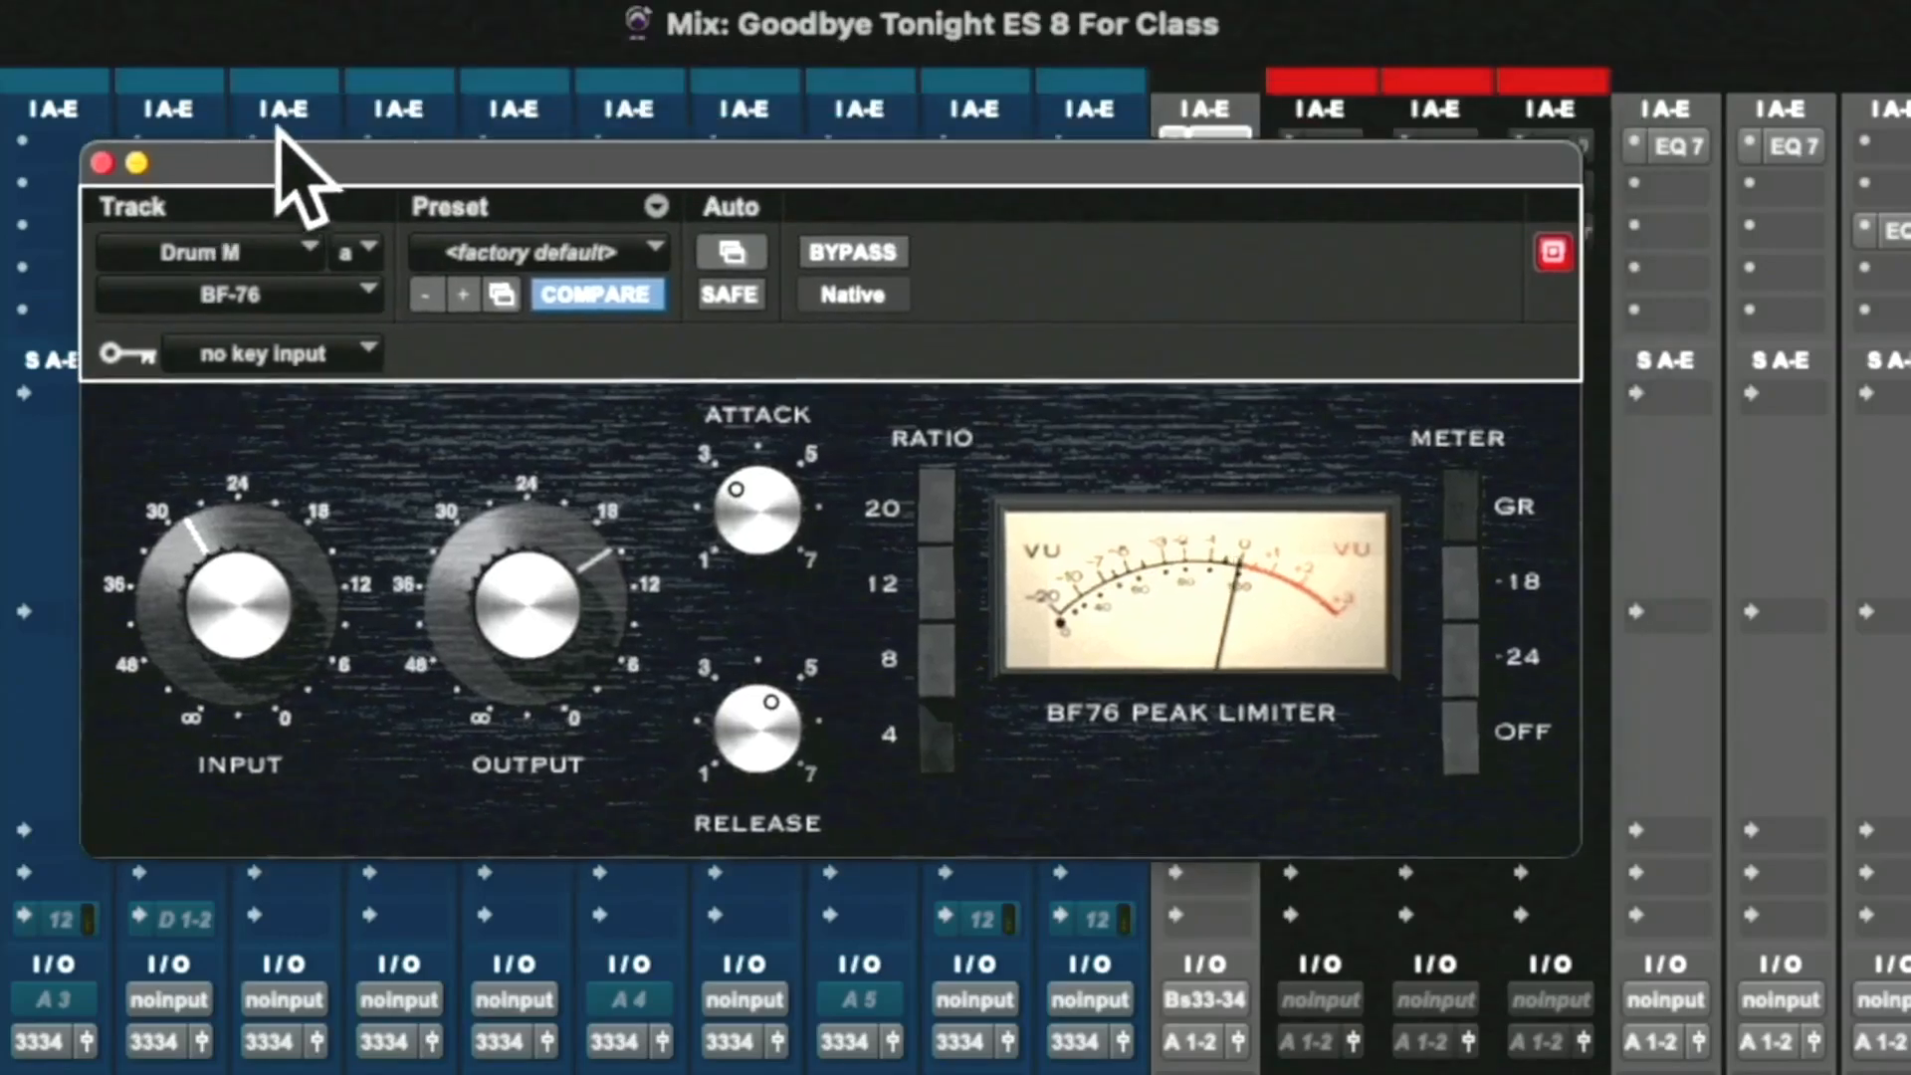
left_click(101, 162)
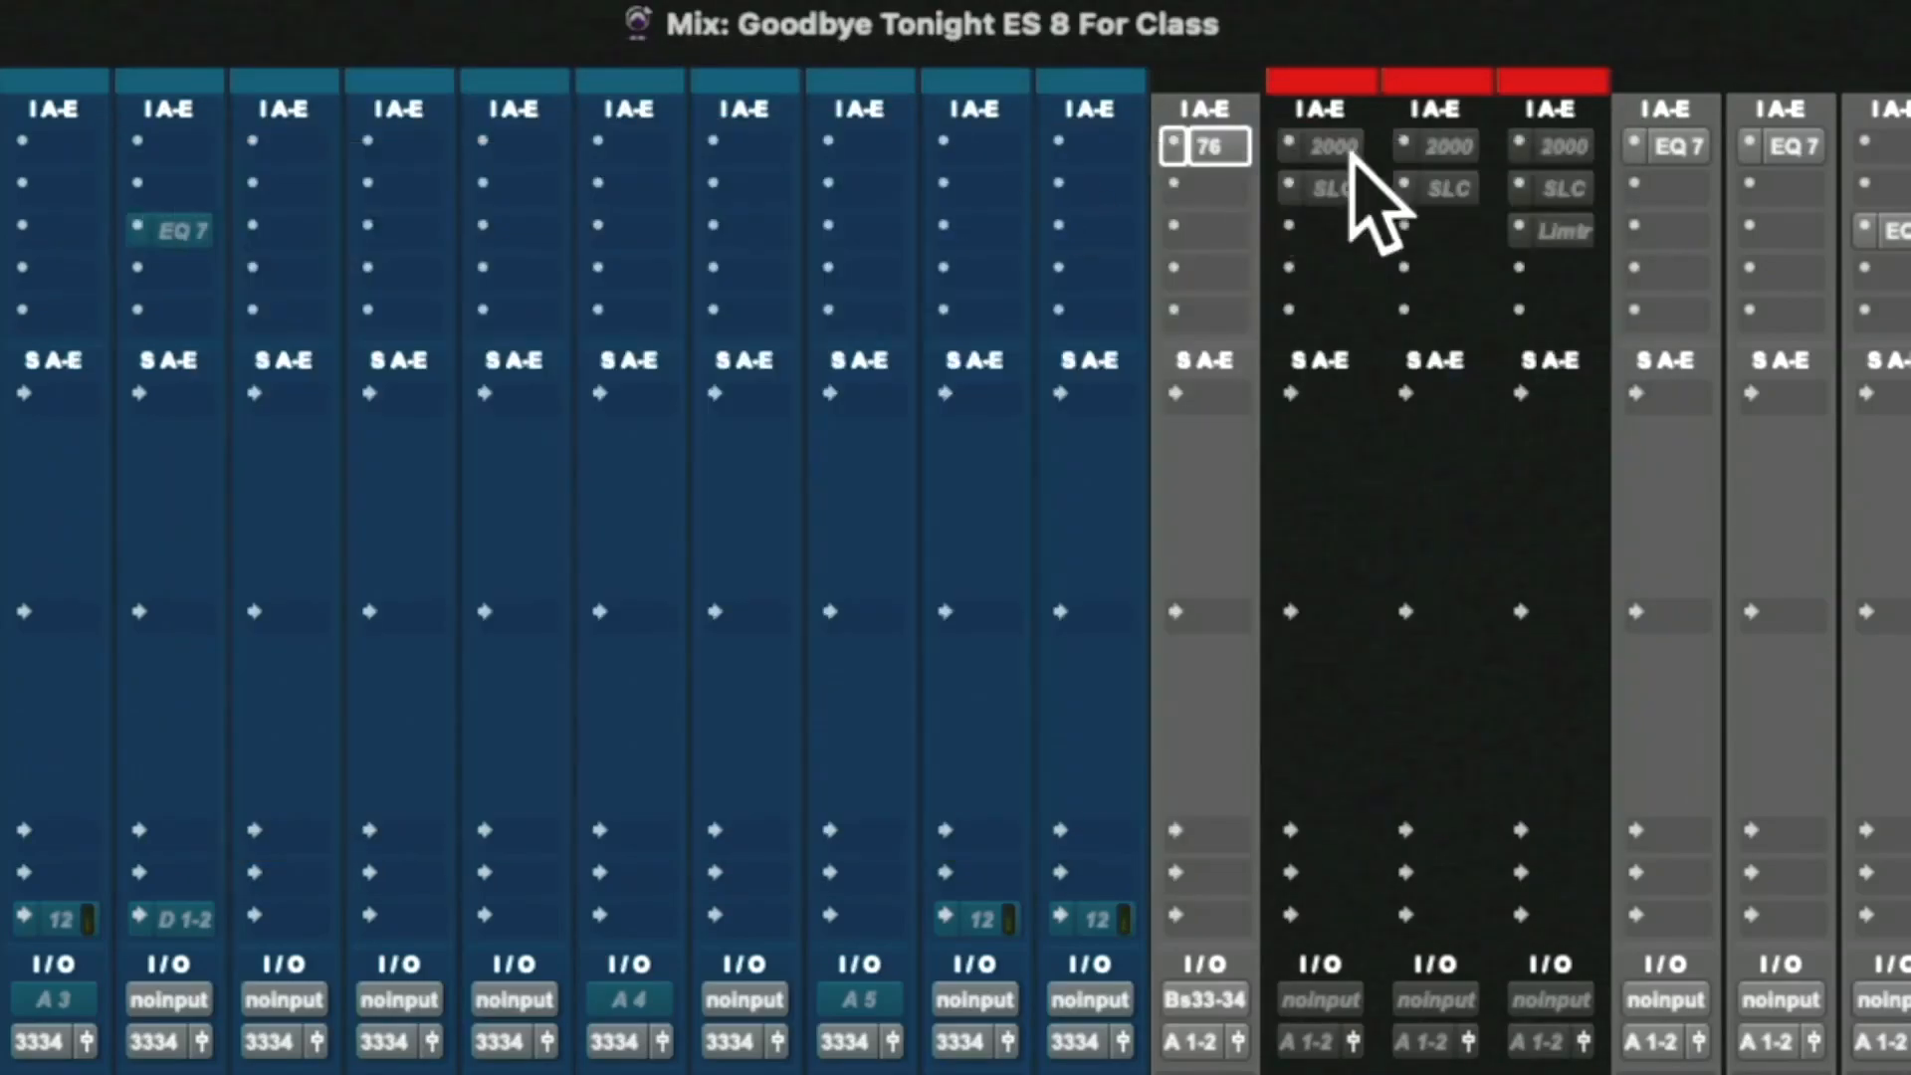
Bypass the BF-76 insert on the DrmM track
left_click(1173, 148)
key("Escape")
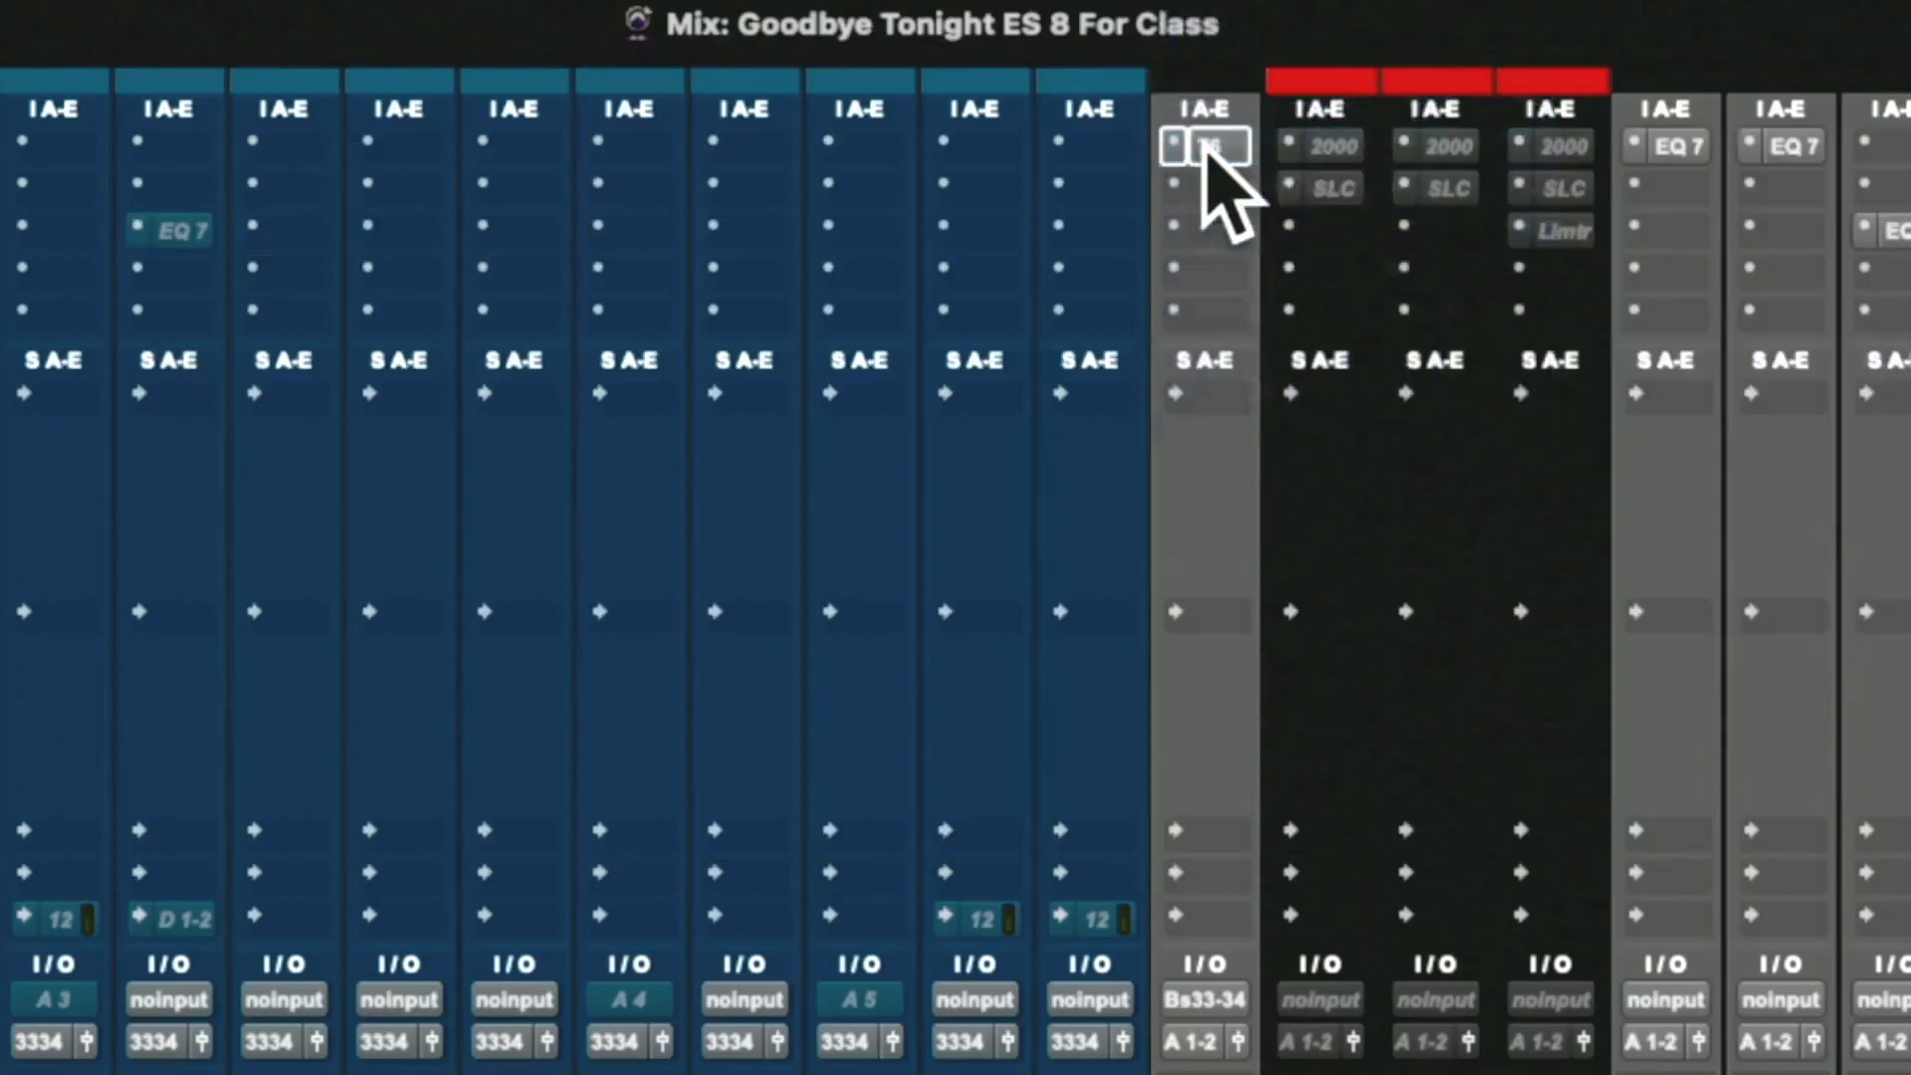
left_click(1208, 148)
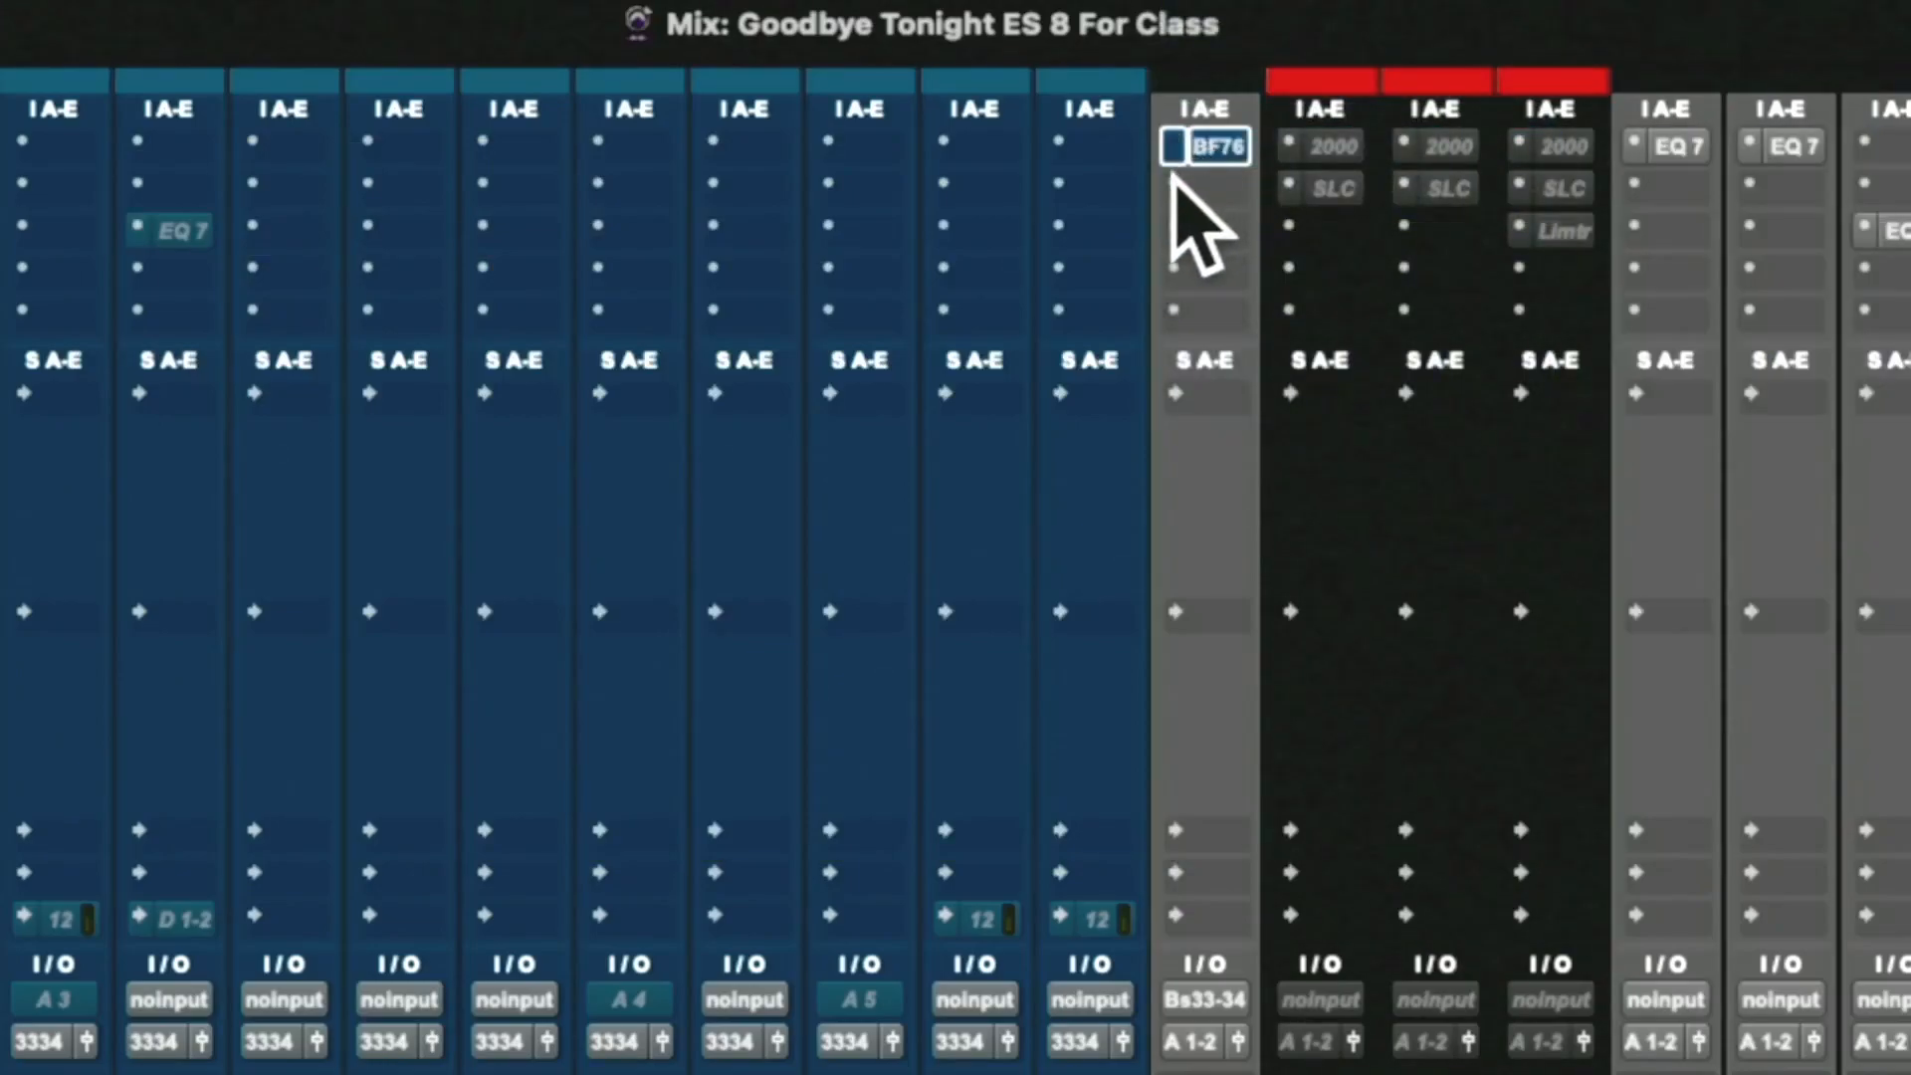
Insert the stereo Abbey Road RS124 compressor in the second insert slot of the DrmM track
left_click(1175, 181)
mouse_move(1184, 194)
mouse_move(1807, 199)
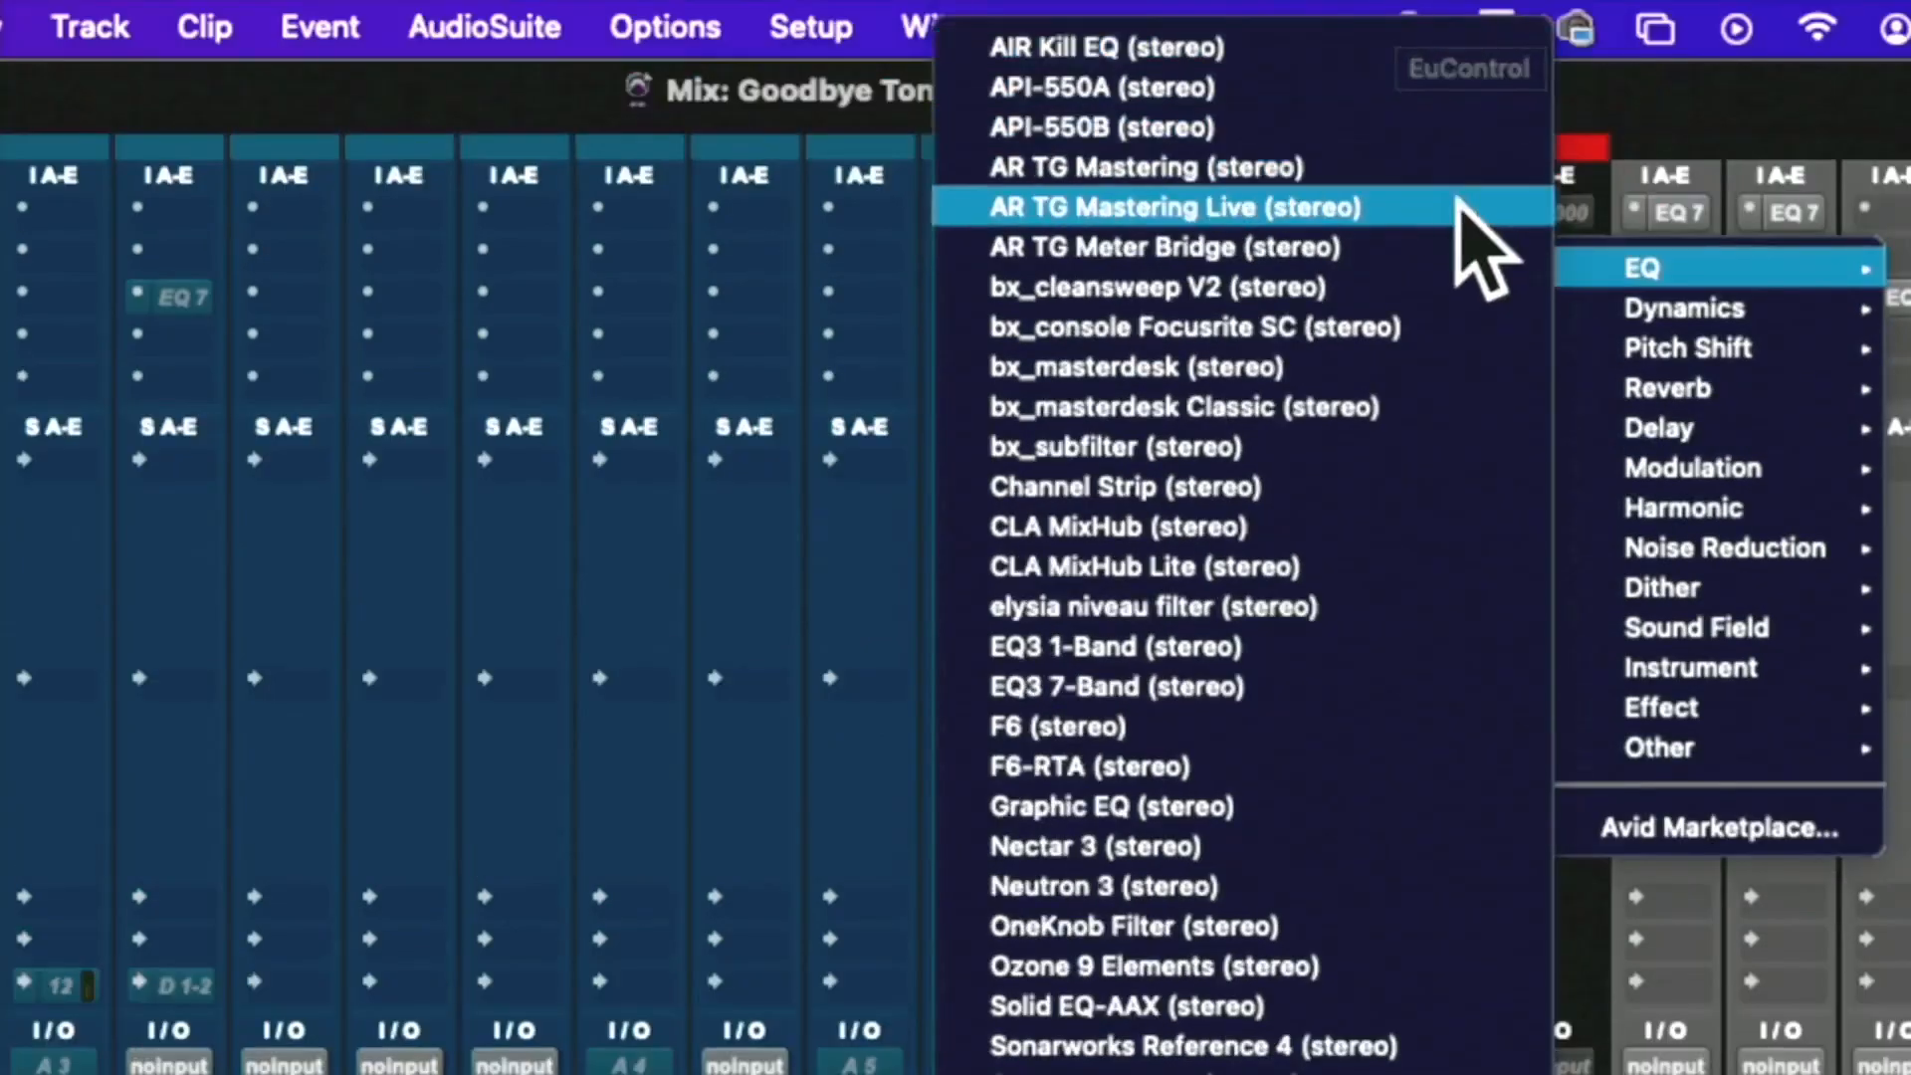
mouse_move(1658, 298)
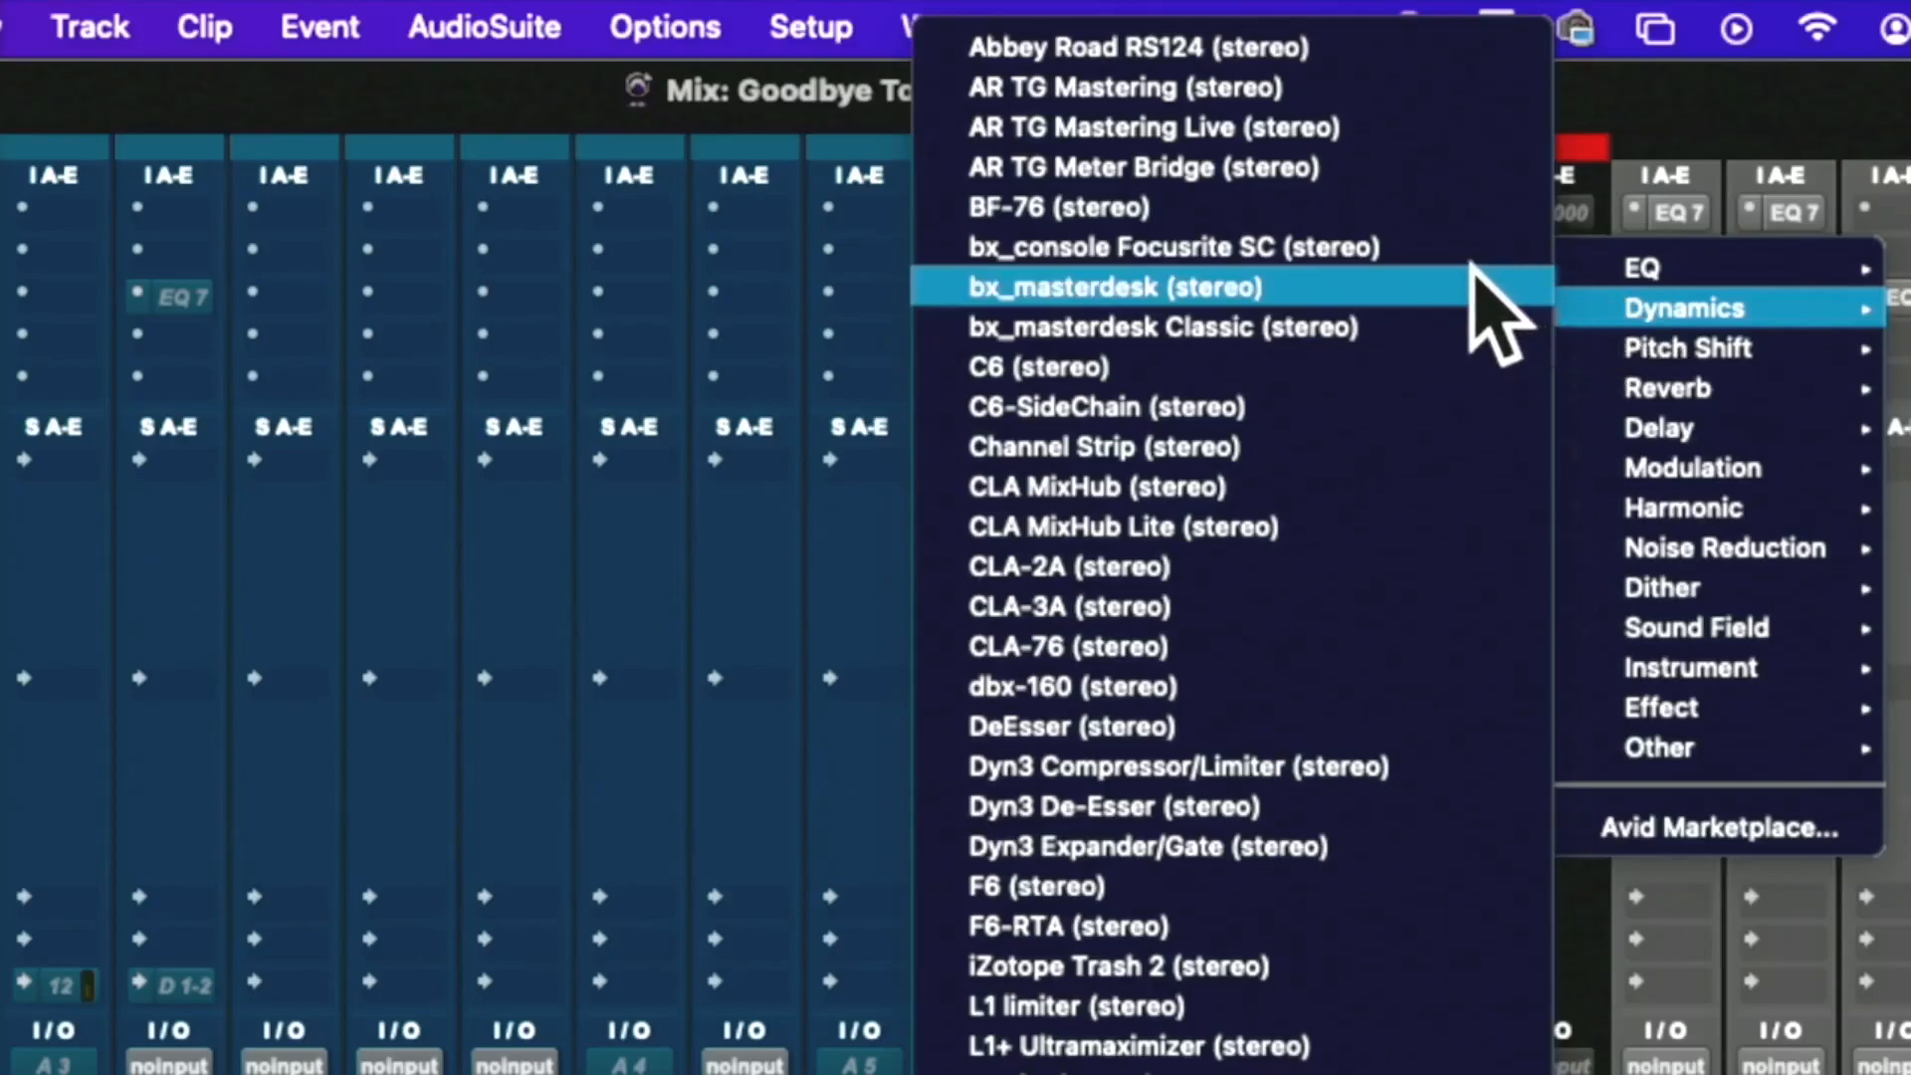
left_click(1277, 47)
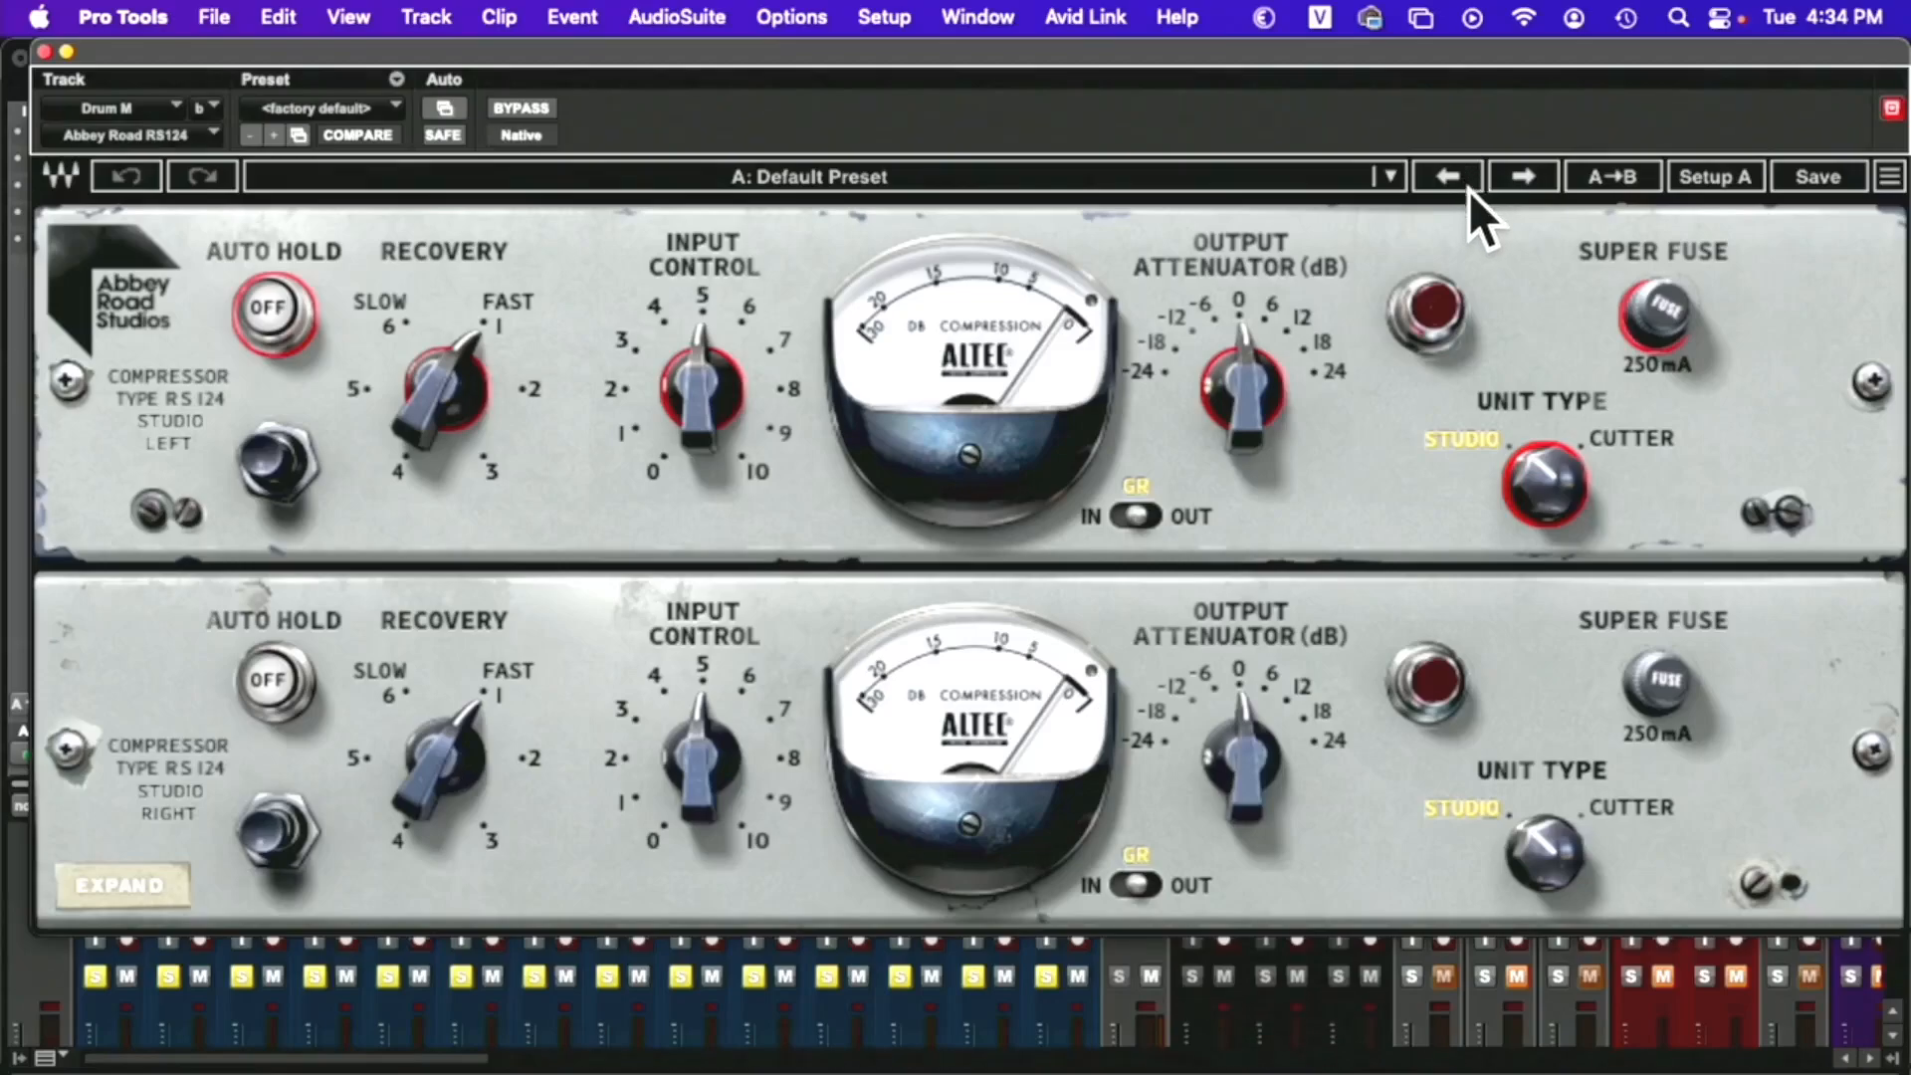
Audition RS124 presets including More C Please and Stereo Drum Loop Hype, and load Stereo Drum Booster
left_click(1526, 180)
left_click(1526, 180)
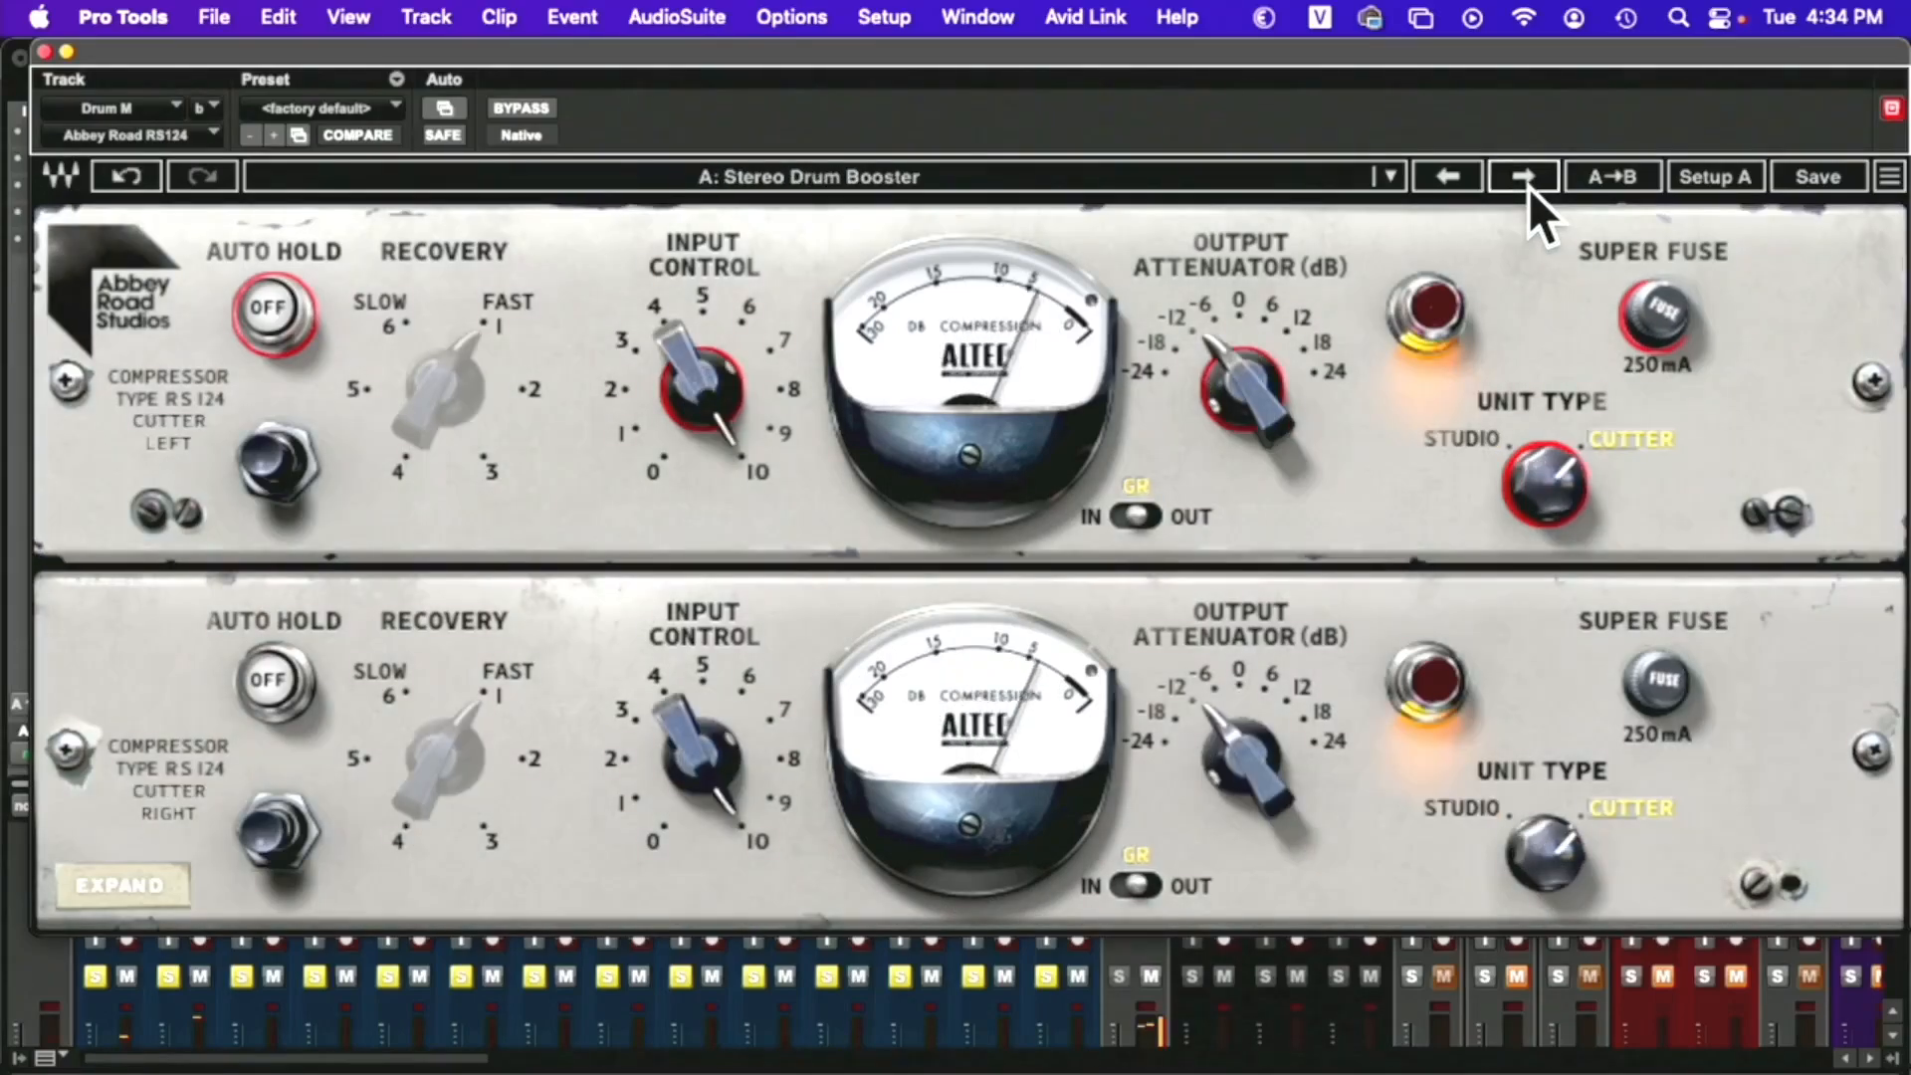
left_click(1529, 188)
left_click(1529, 188)
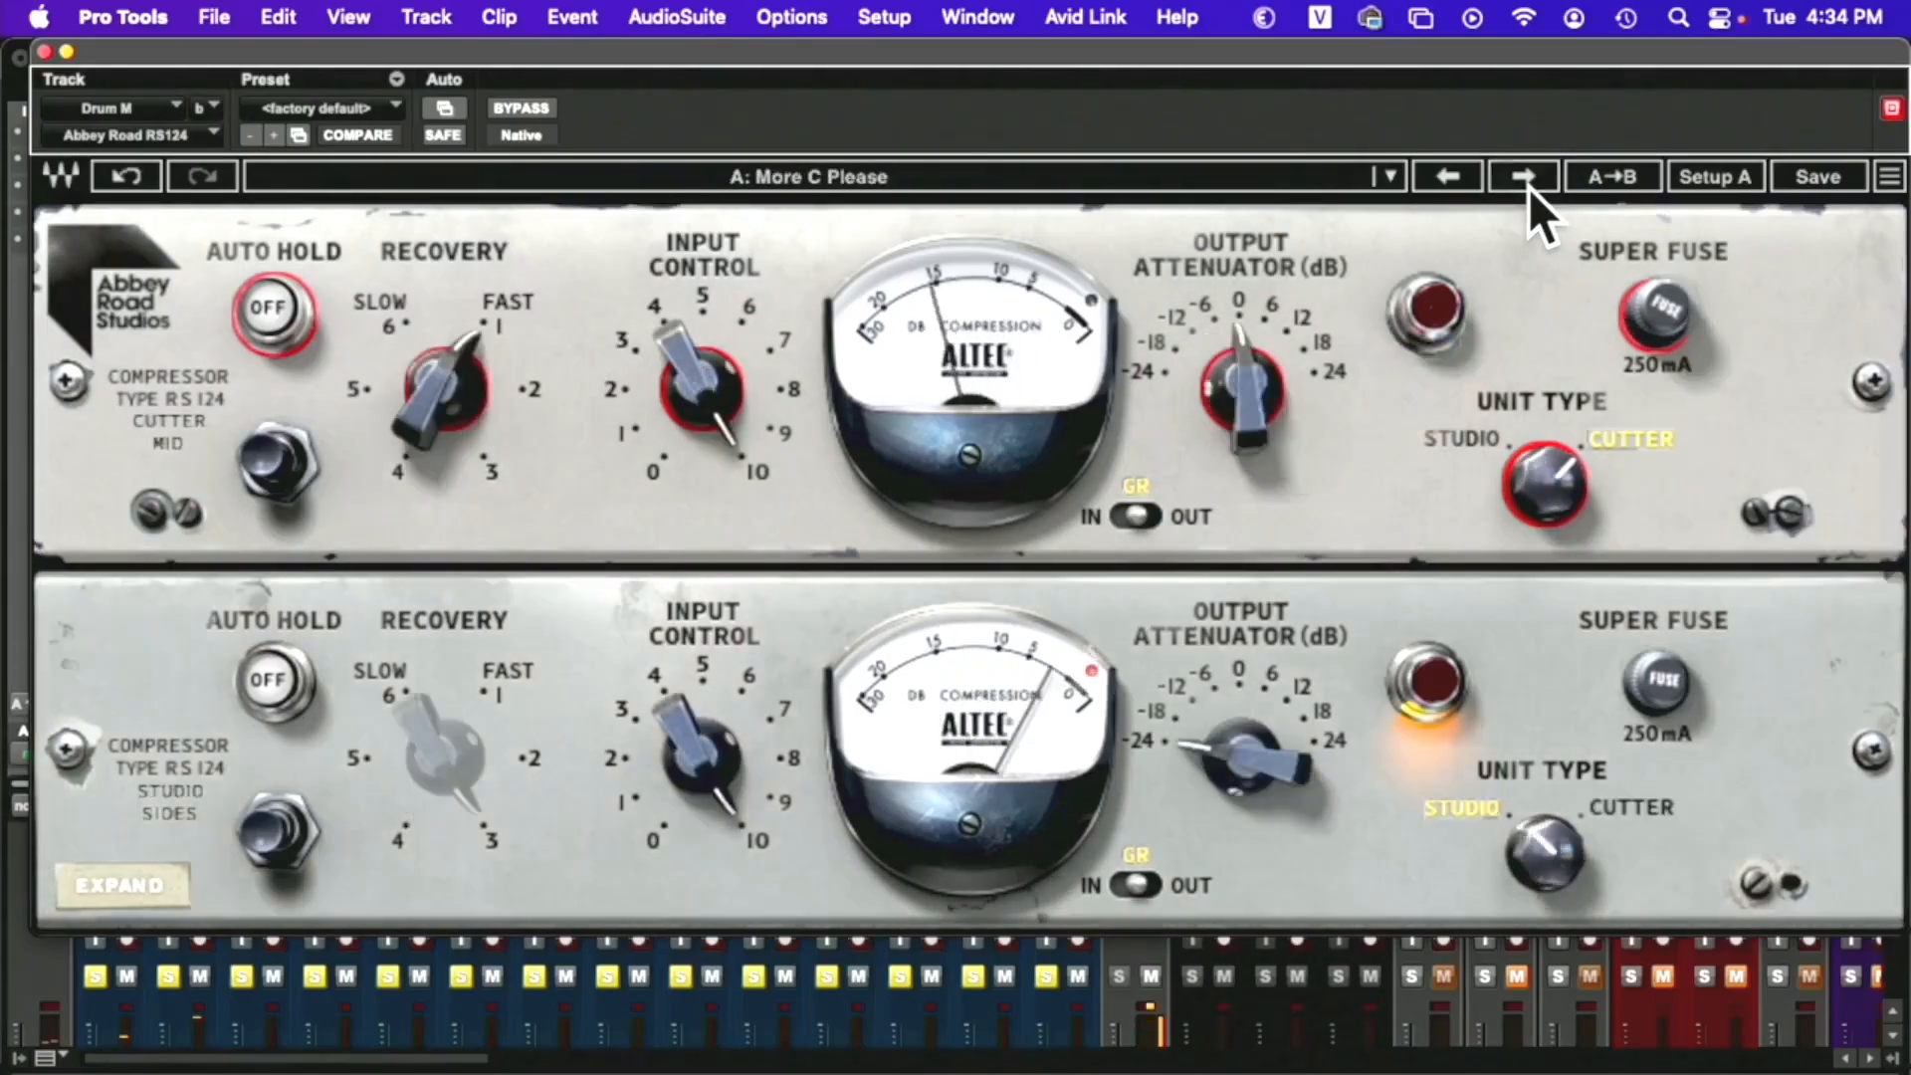
left_click(1470, 181)
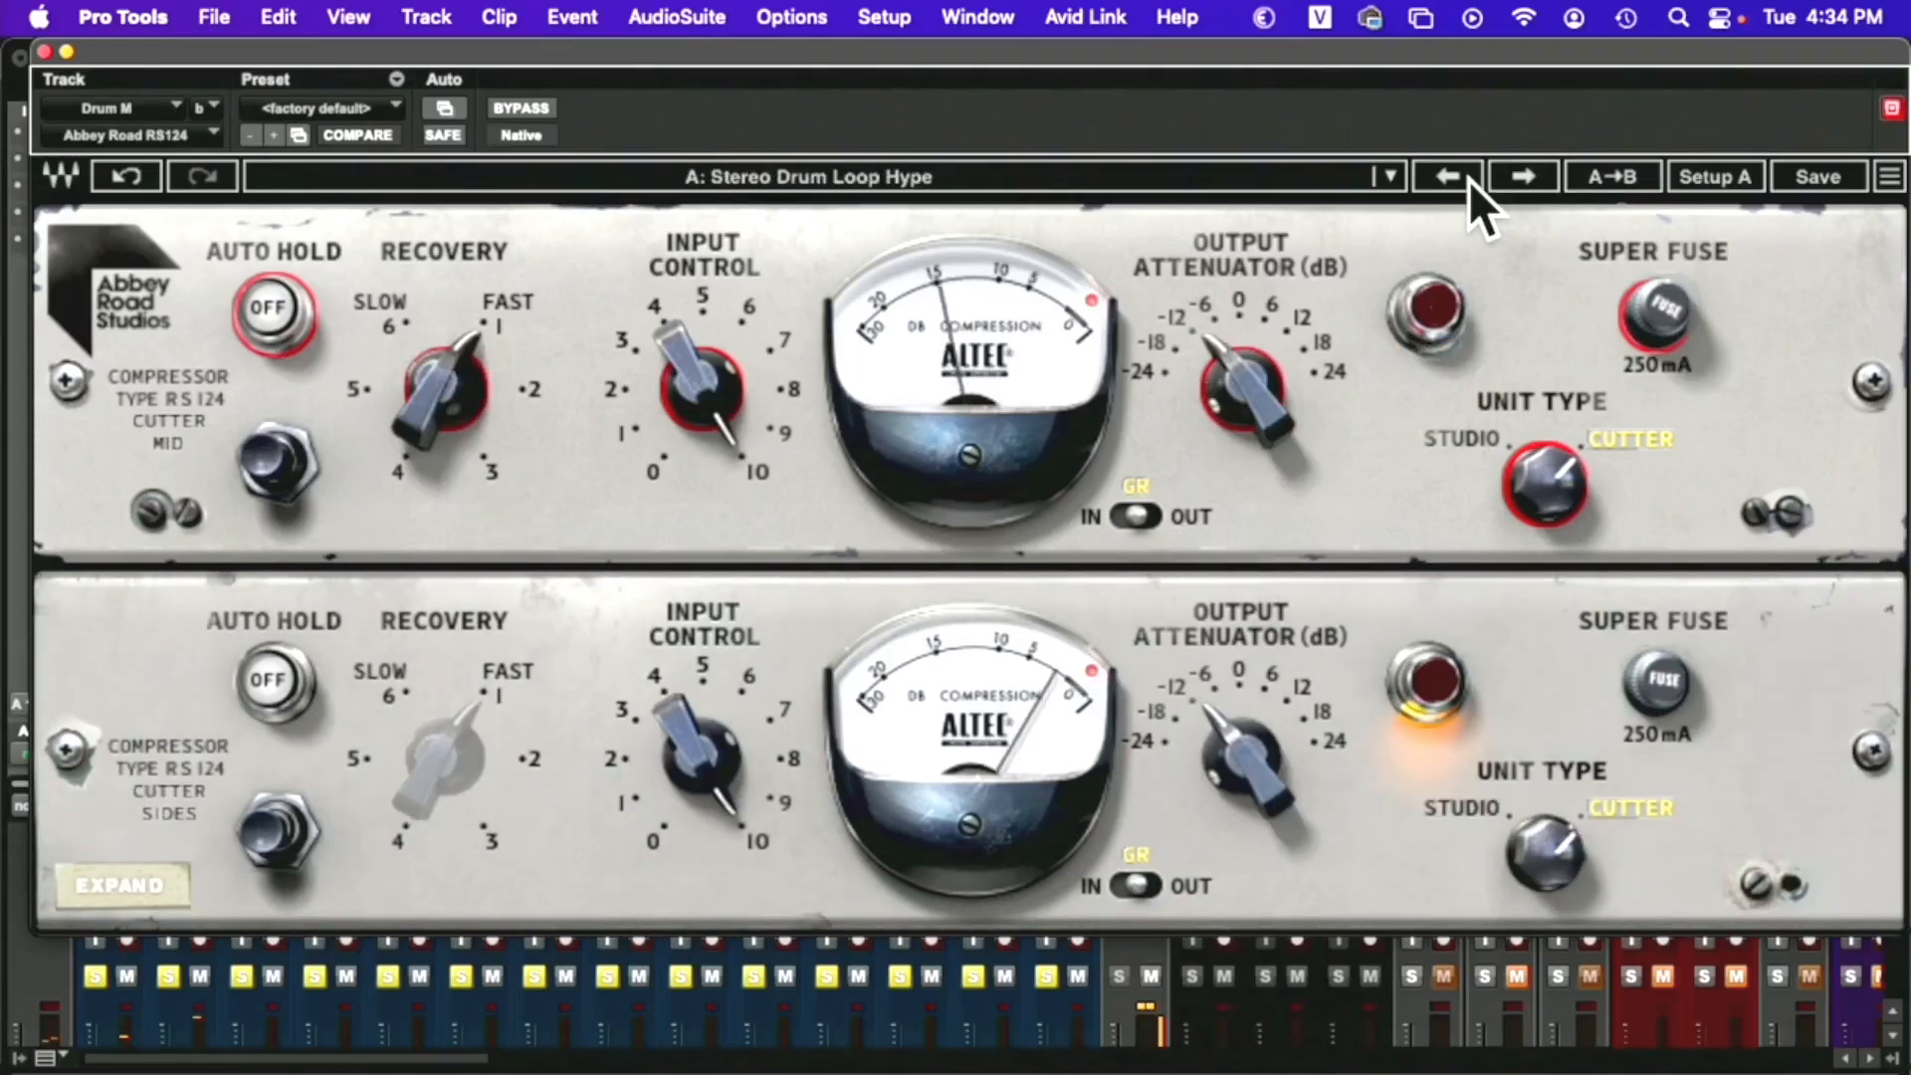
left_click(1469, 181)
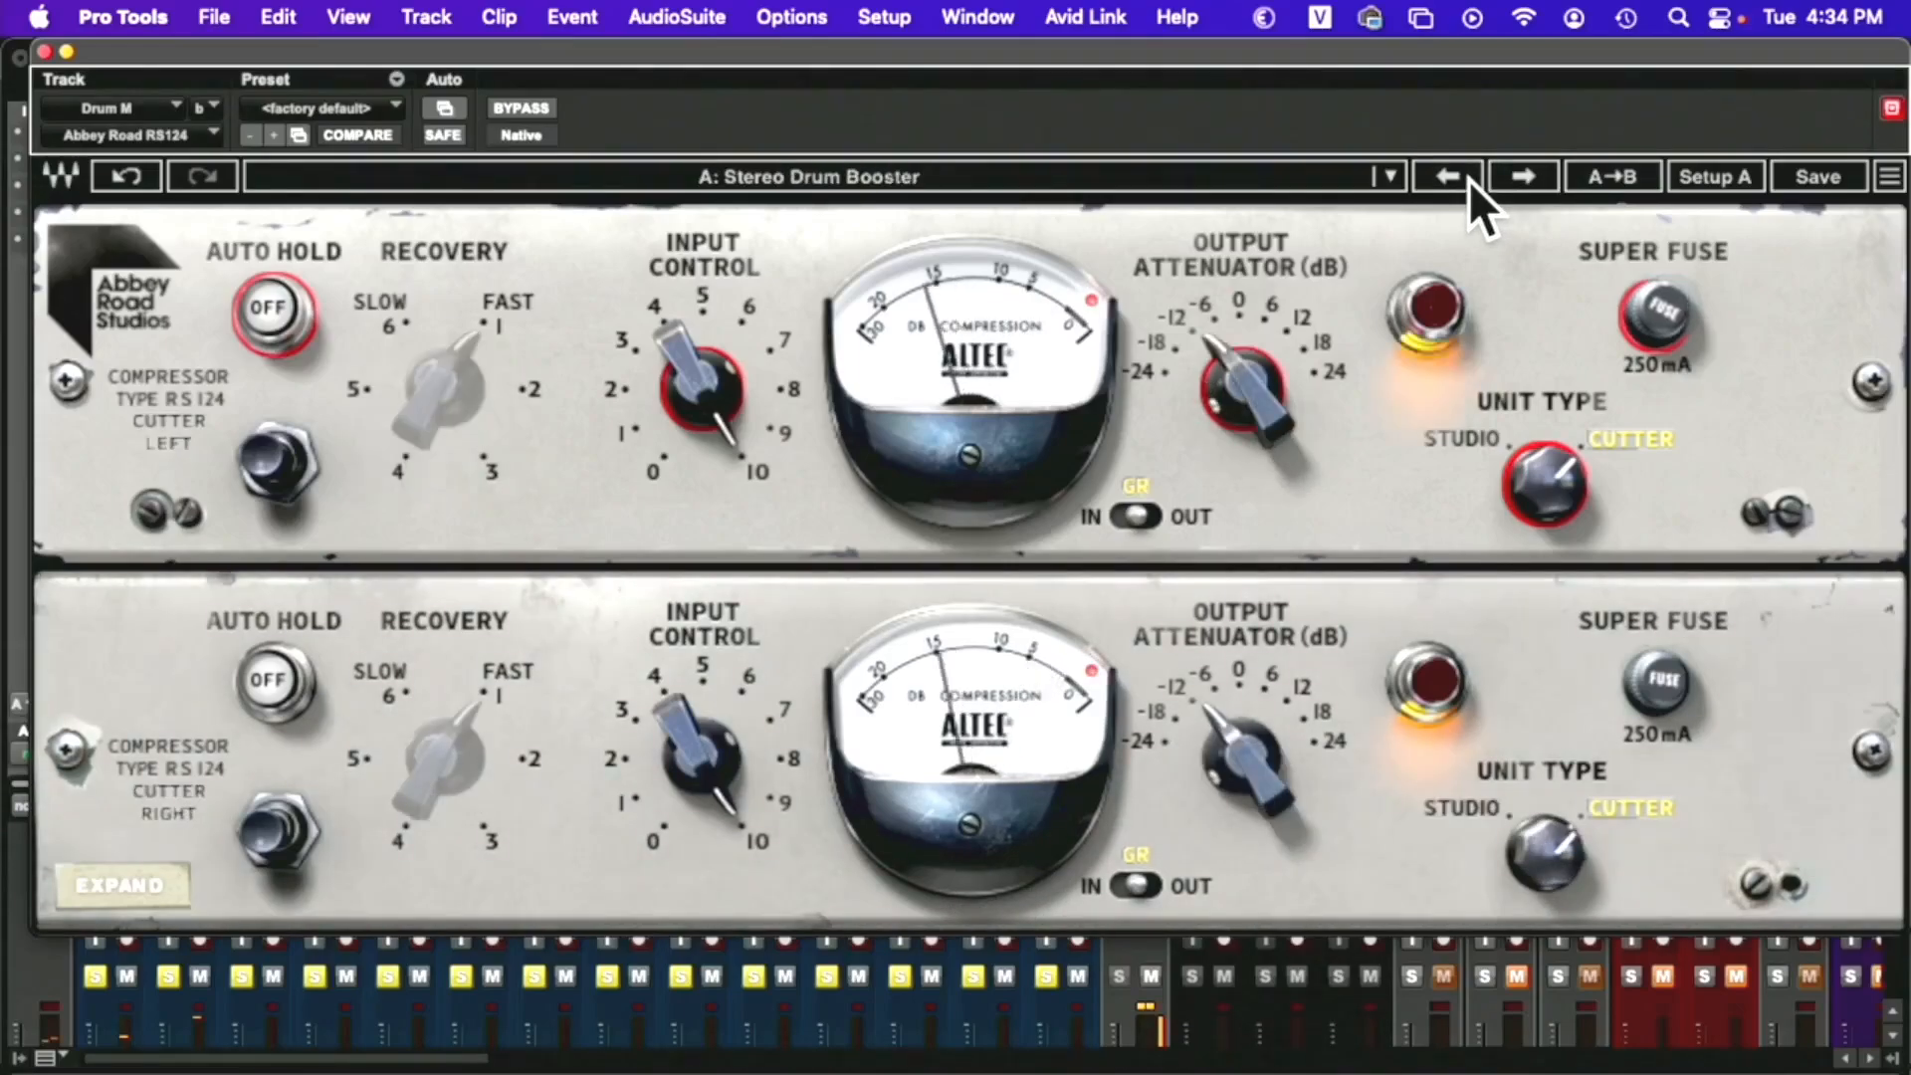
left_click(1544, 183)
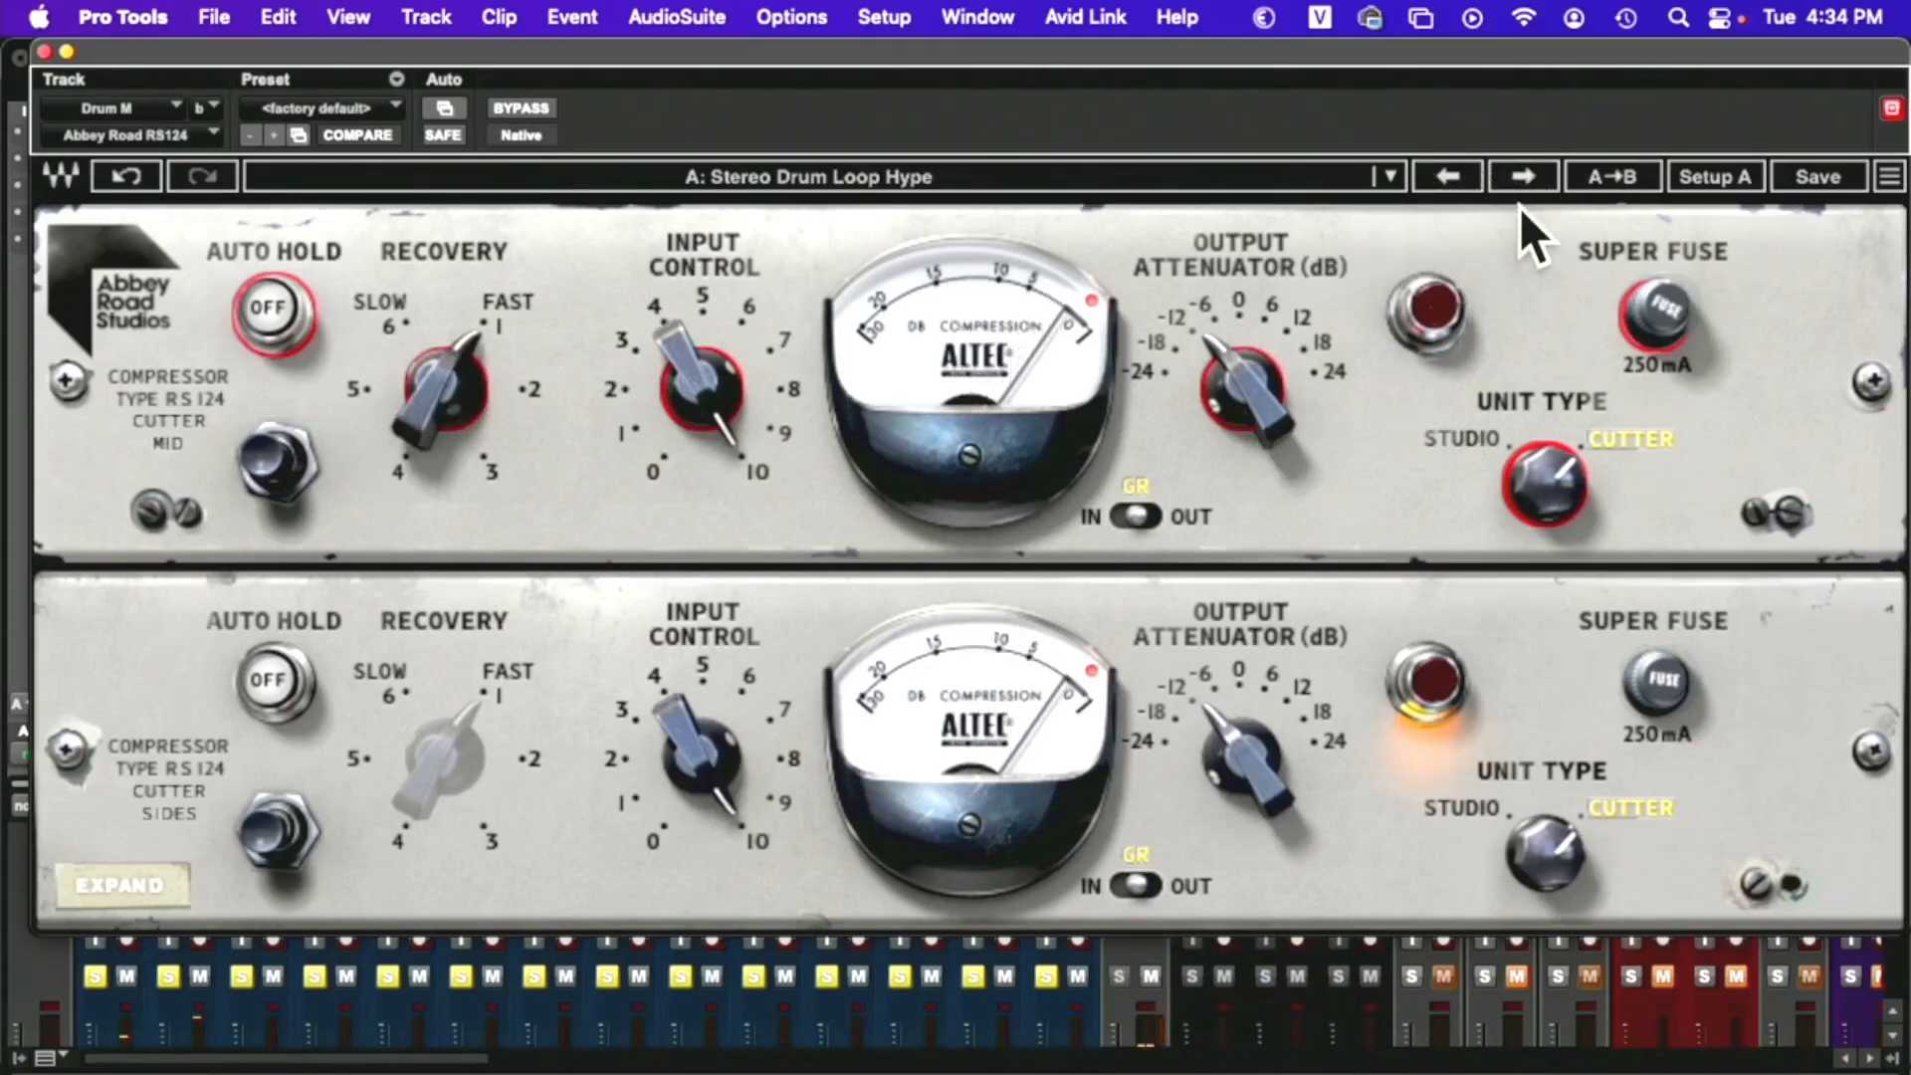
left_click(1451, 181)
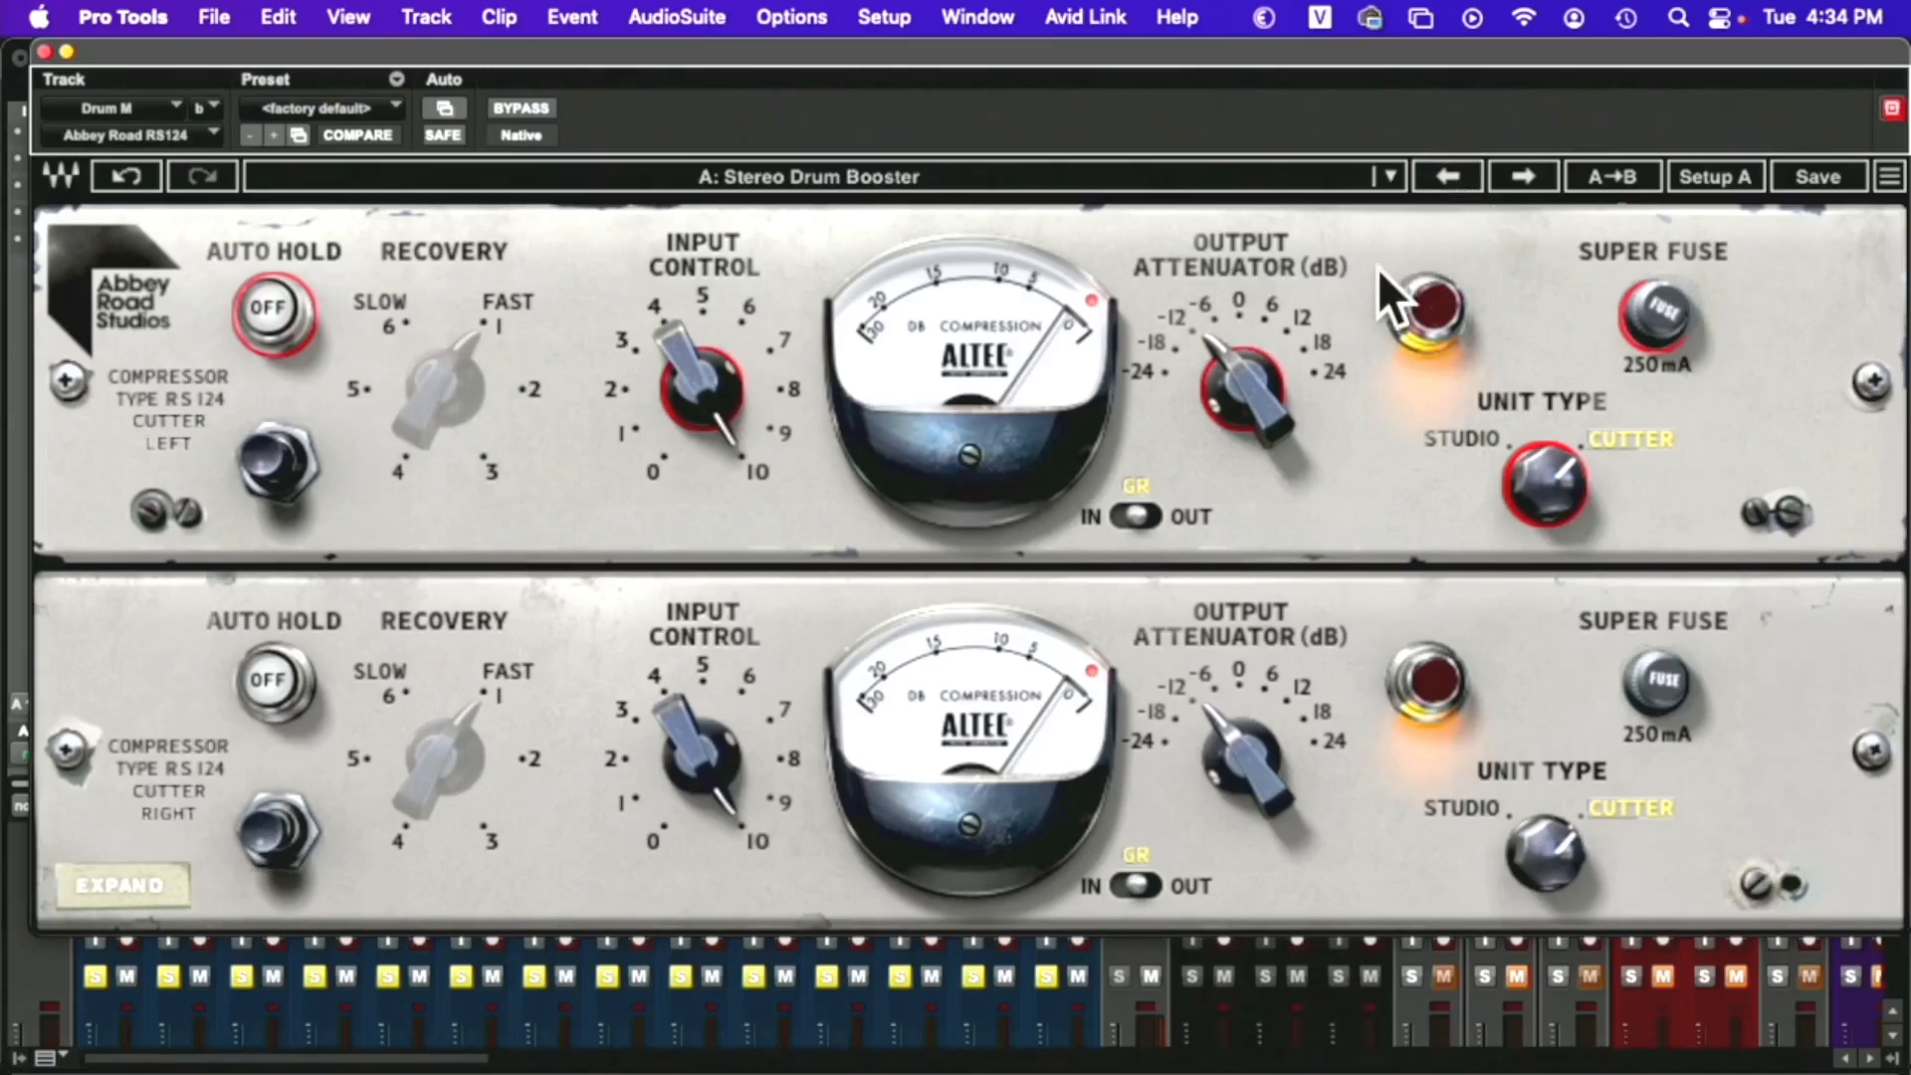
mouse_move(703, 375)
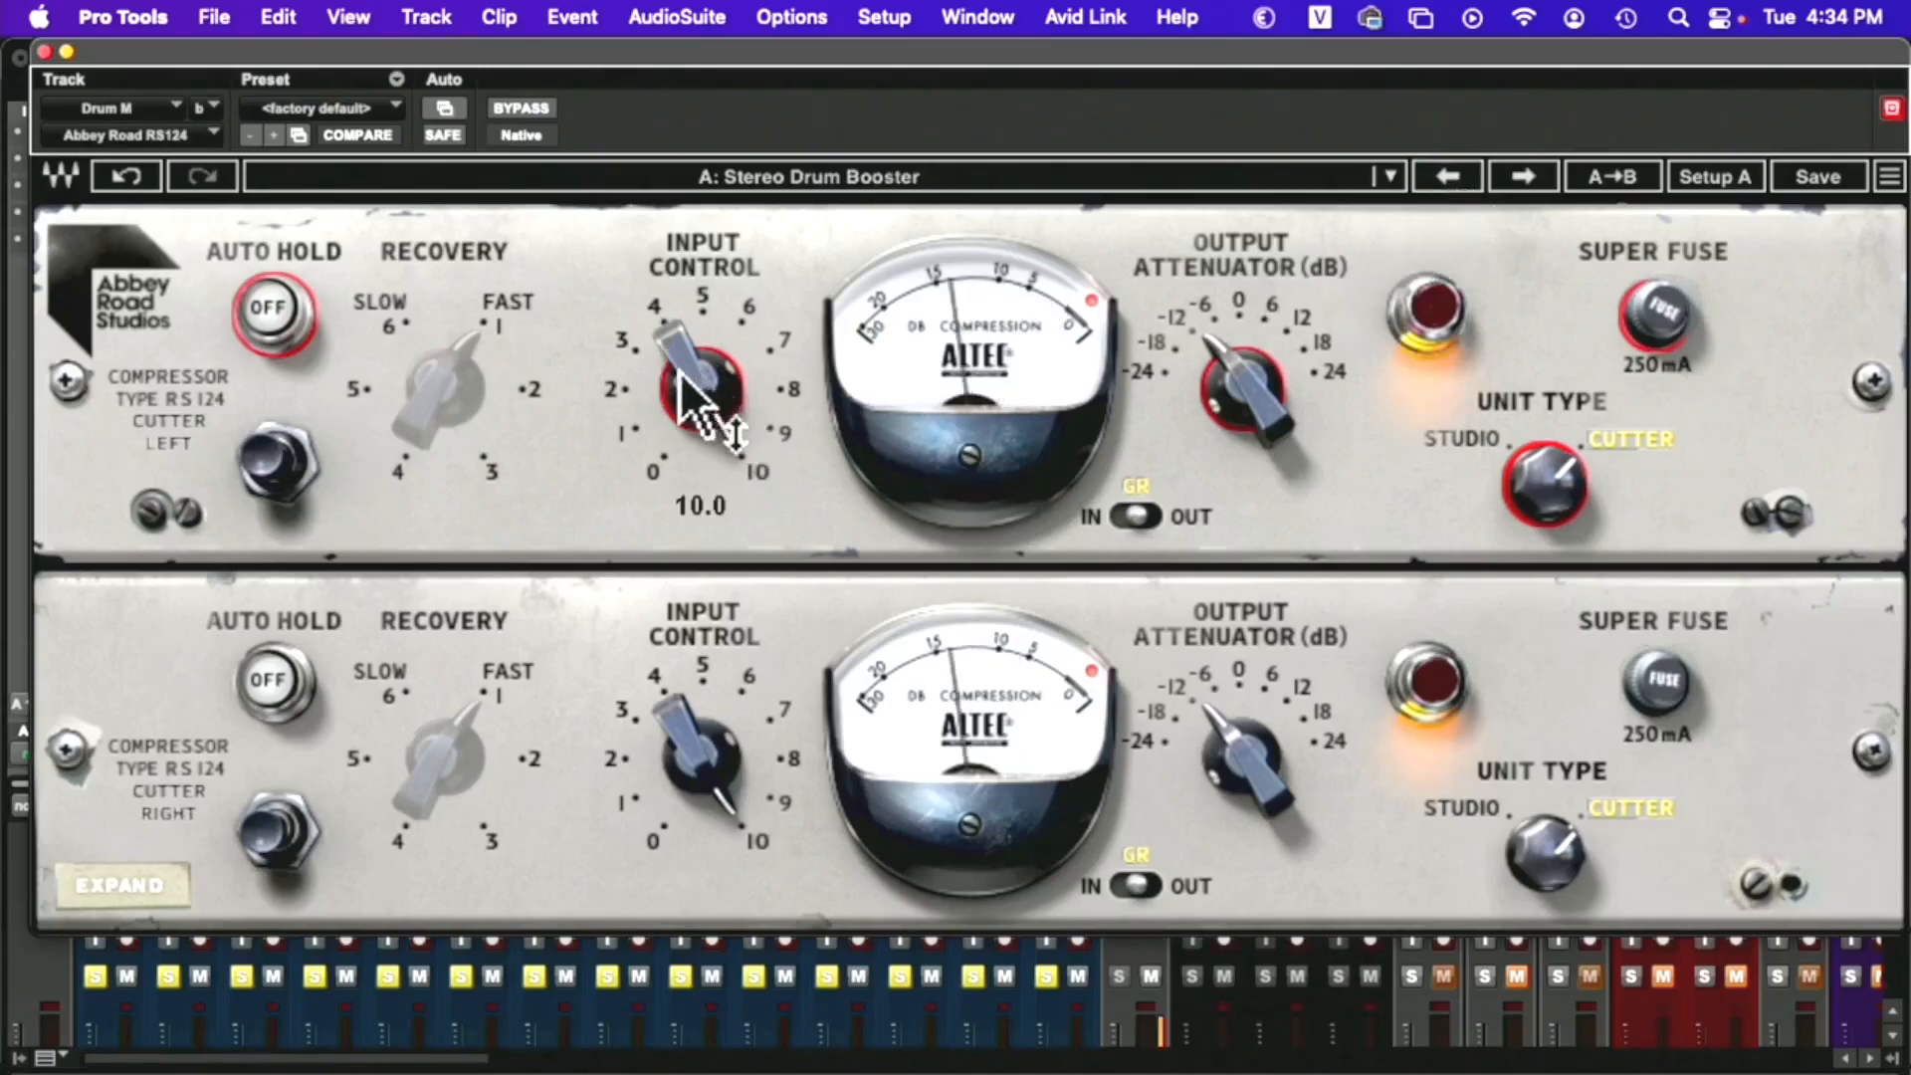
Set the RS124 input to about 6.3 and output attenuator to about 0.4 dB, and move the plug-in window clear of the drum channels
left_click_drag(673, 342, 707, 399)
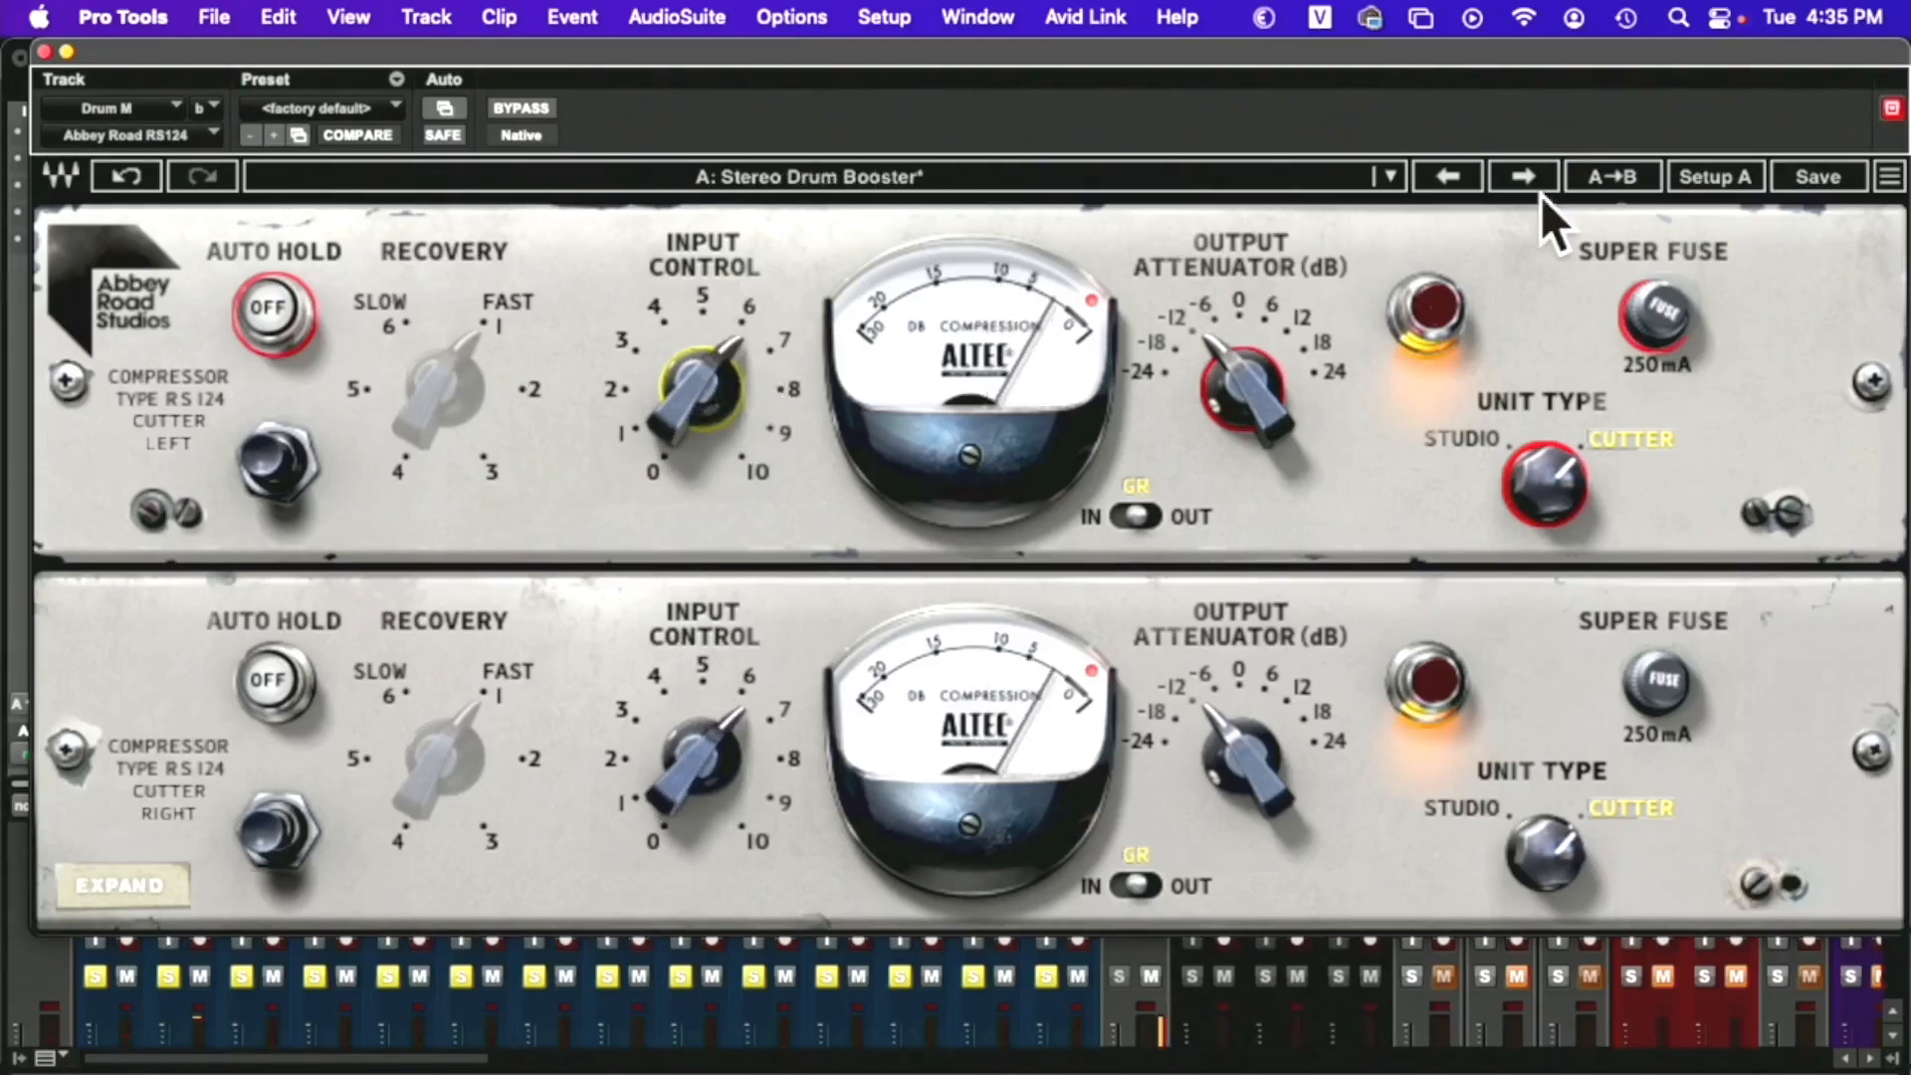
left_click_drag(1266, 397, 1262, 362)
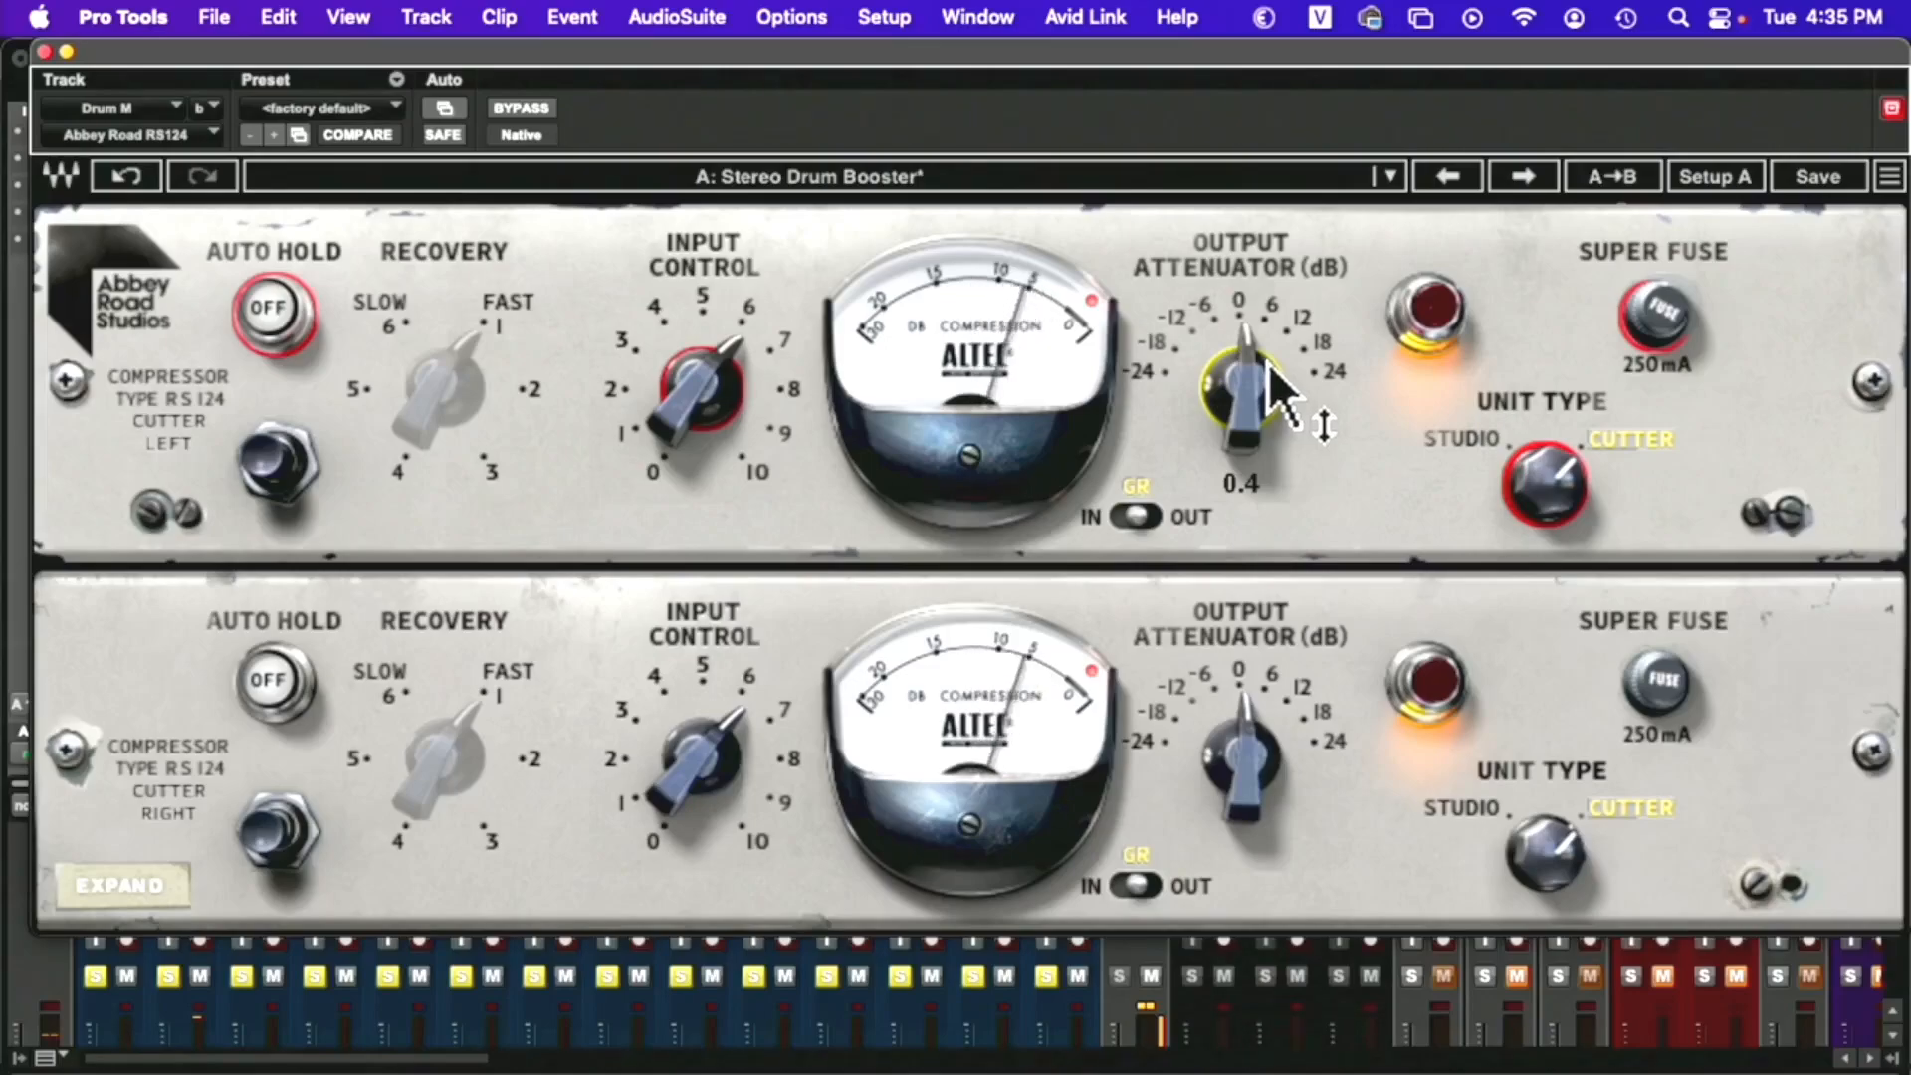
mouse_move(1246, 384)
left_mouse_down()
mouse_move(1246, 353)
mouse_move(1250, 387)
left_mouse_up()
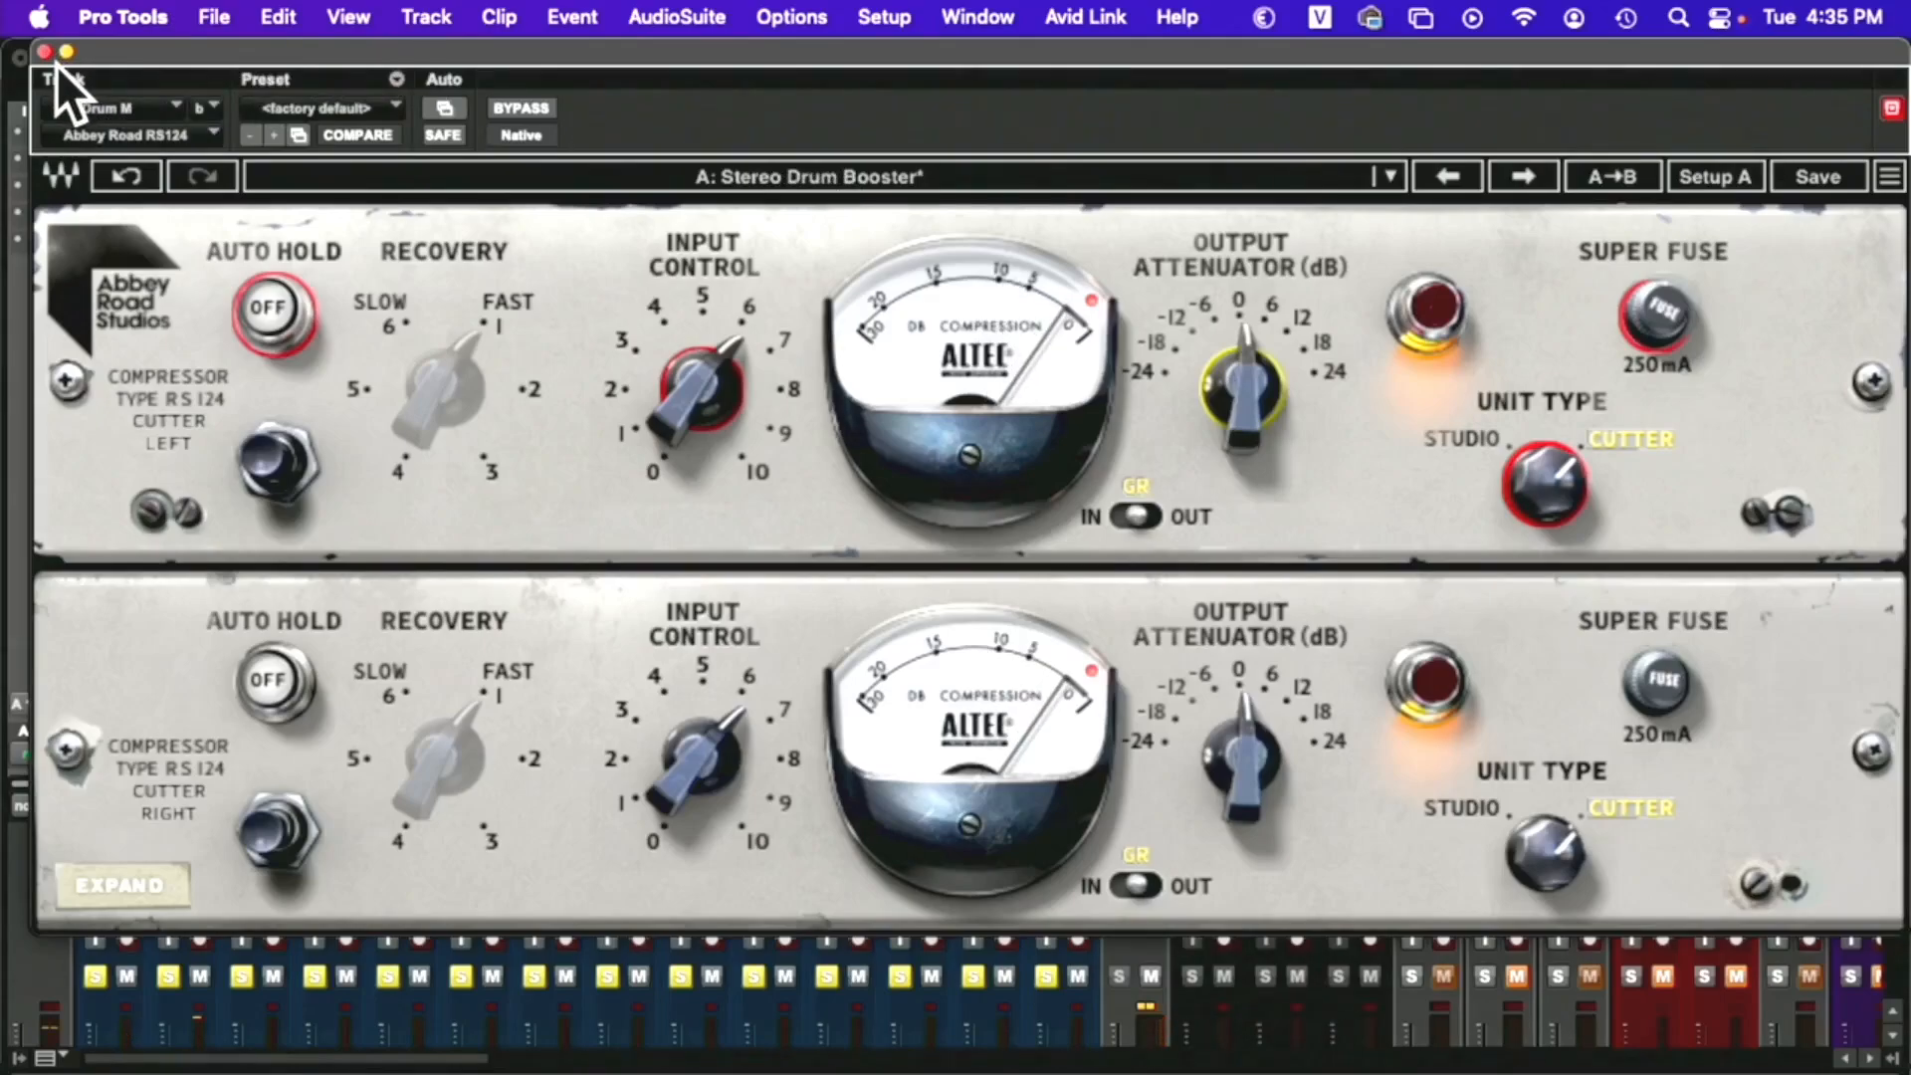
left_click_drag(58, 57, 681, 285)
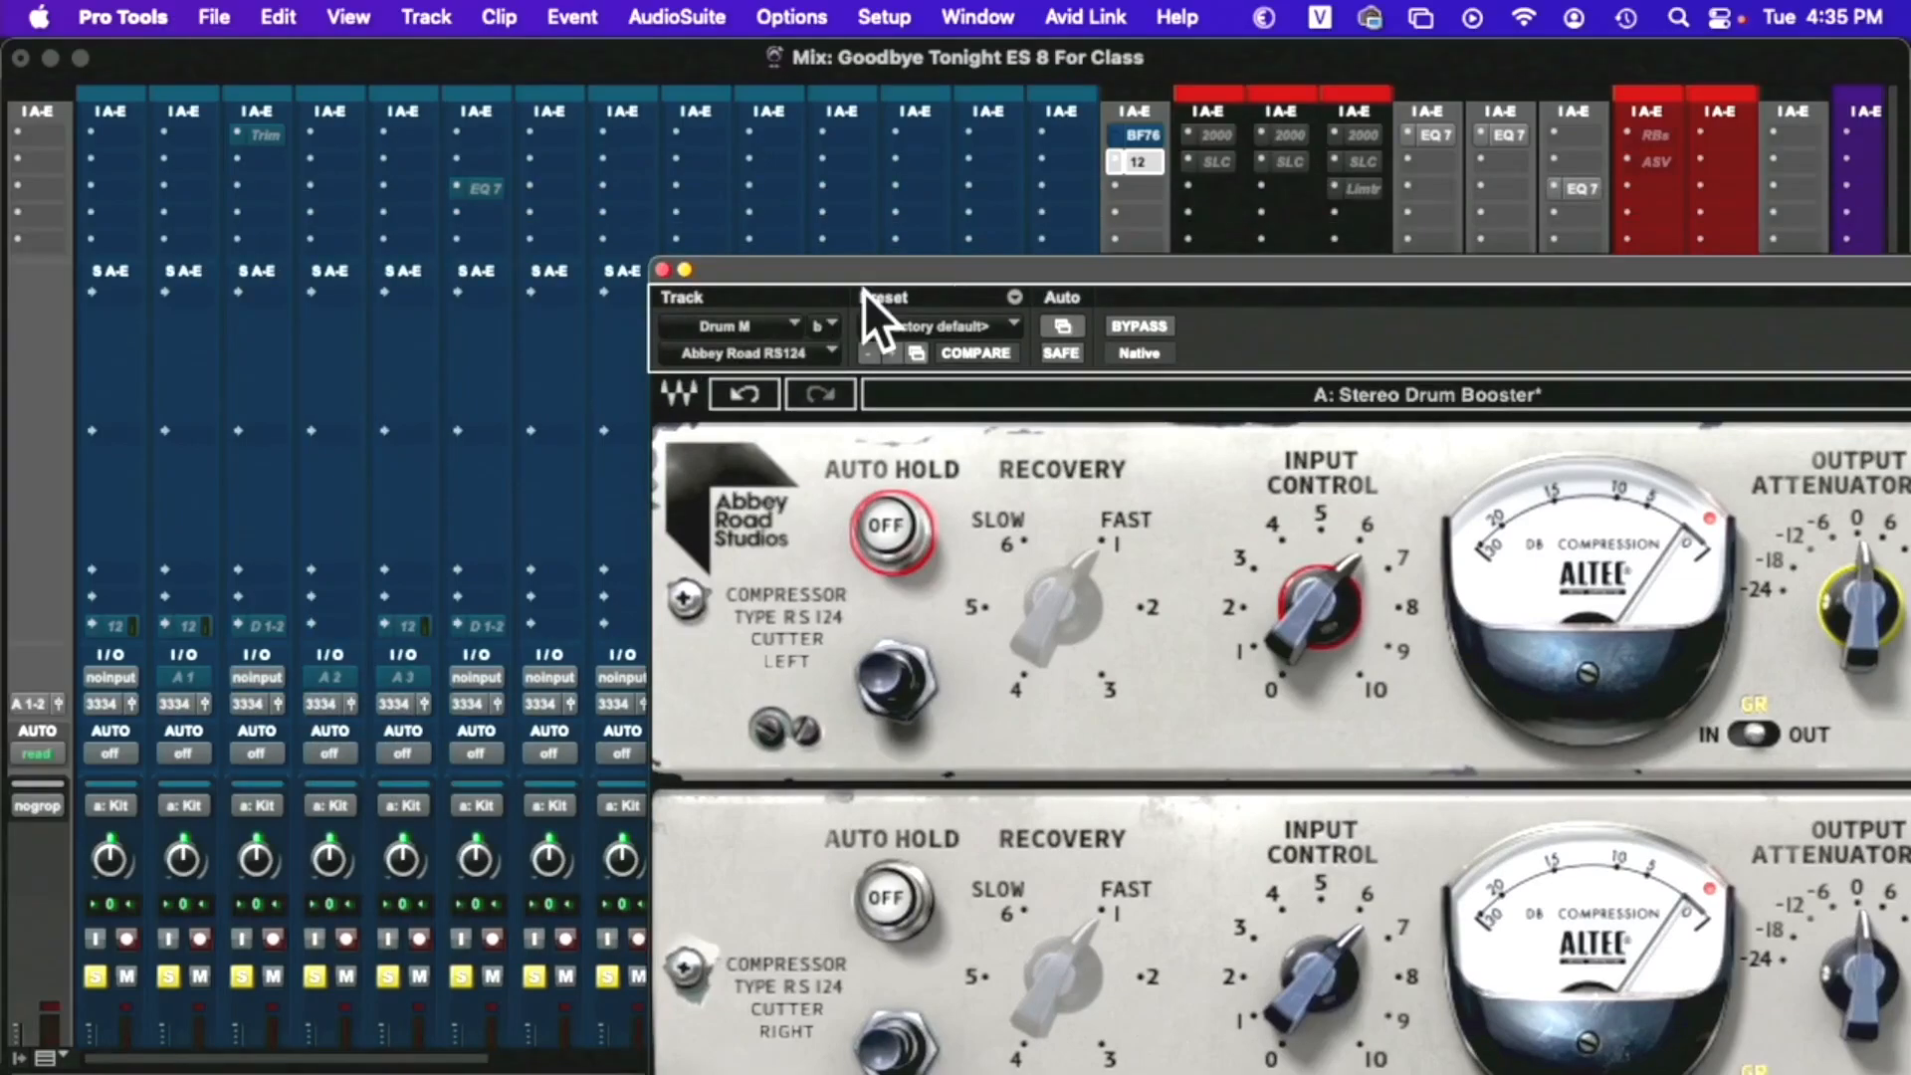
left_click_drag(1131, 288, 1607, 282)
Play the drums while temporarily muting T 2 SR, T 2, T 1 and KckSR, and unmute them again
scroll(412, 403, "down", 5)
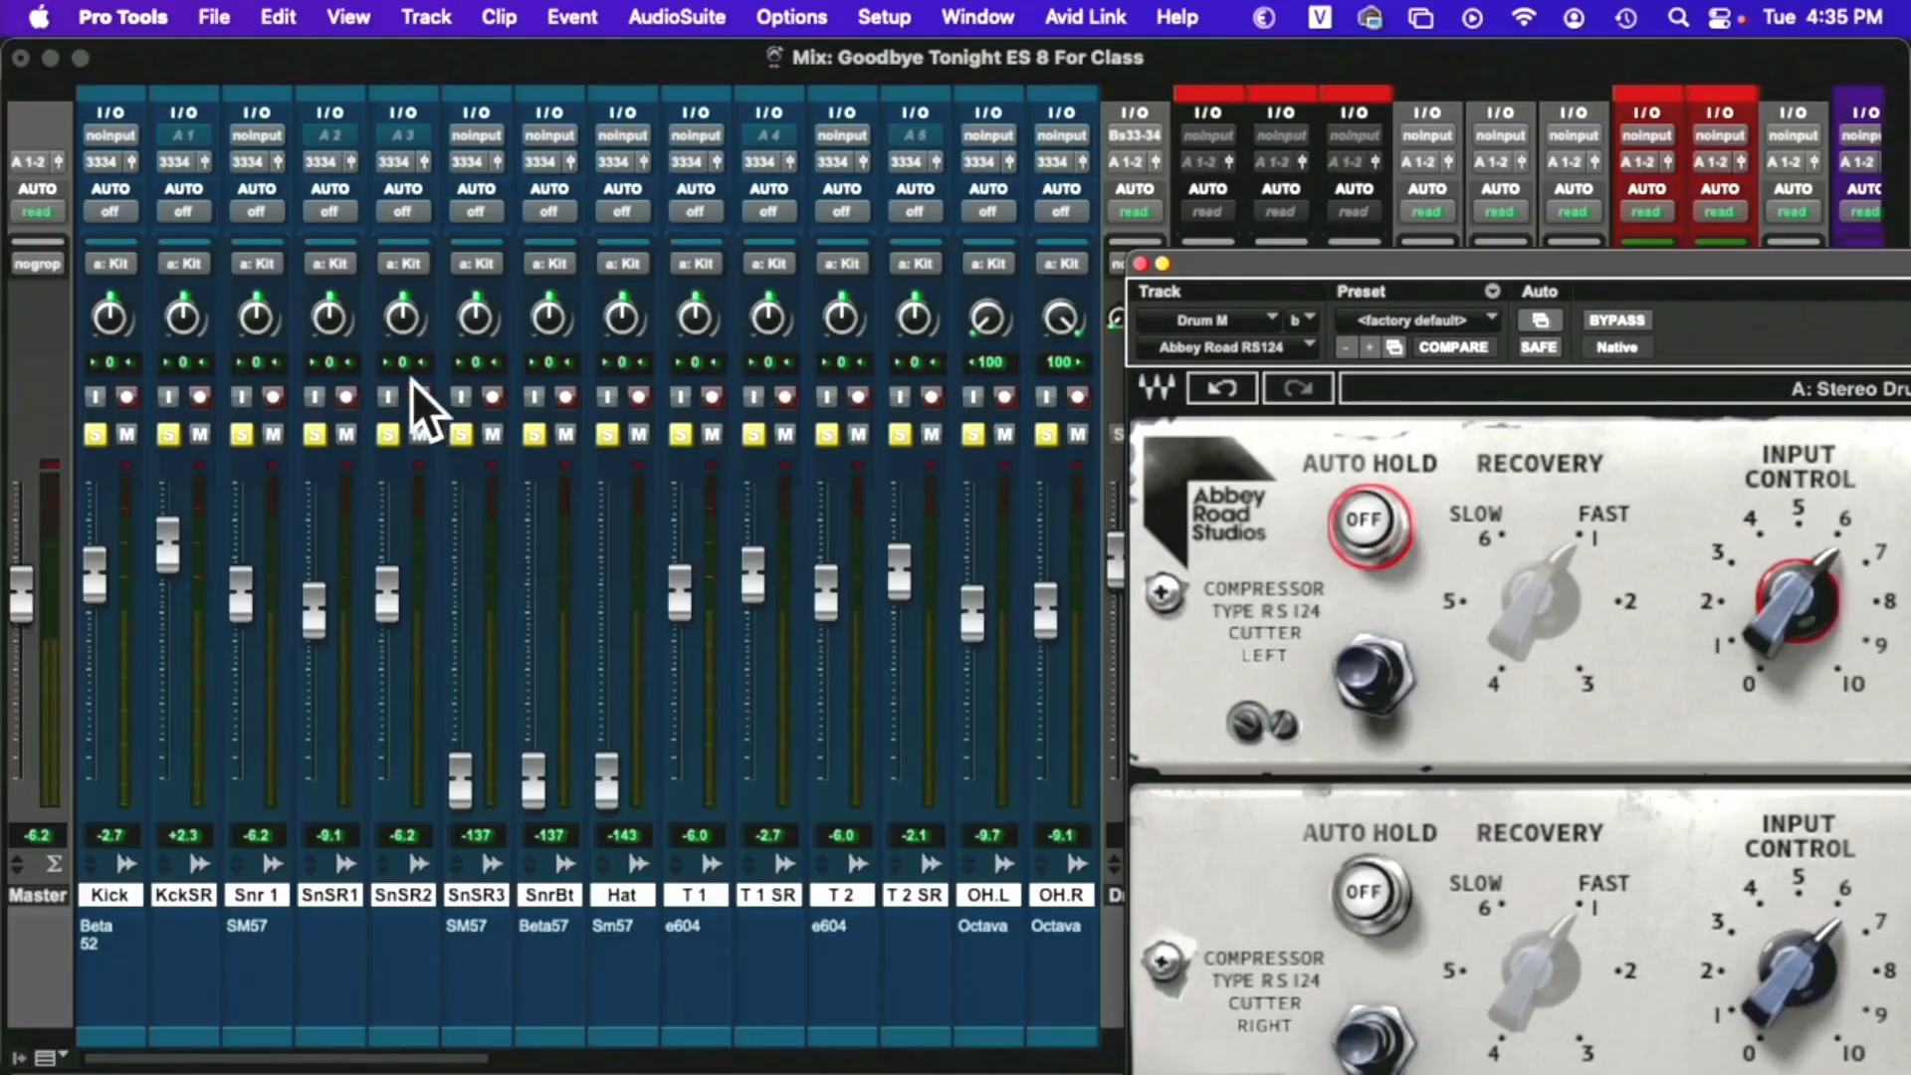
key("space")
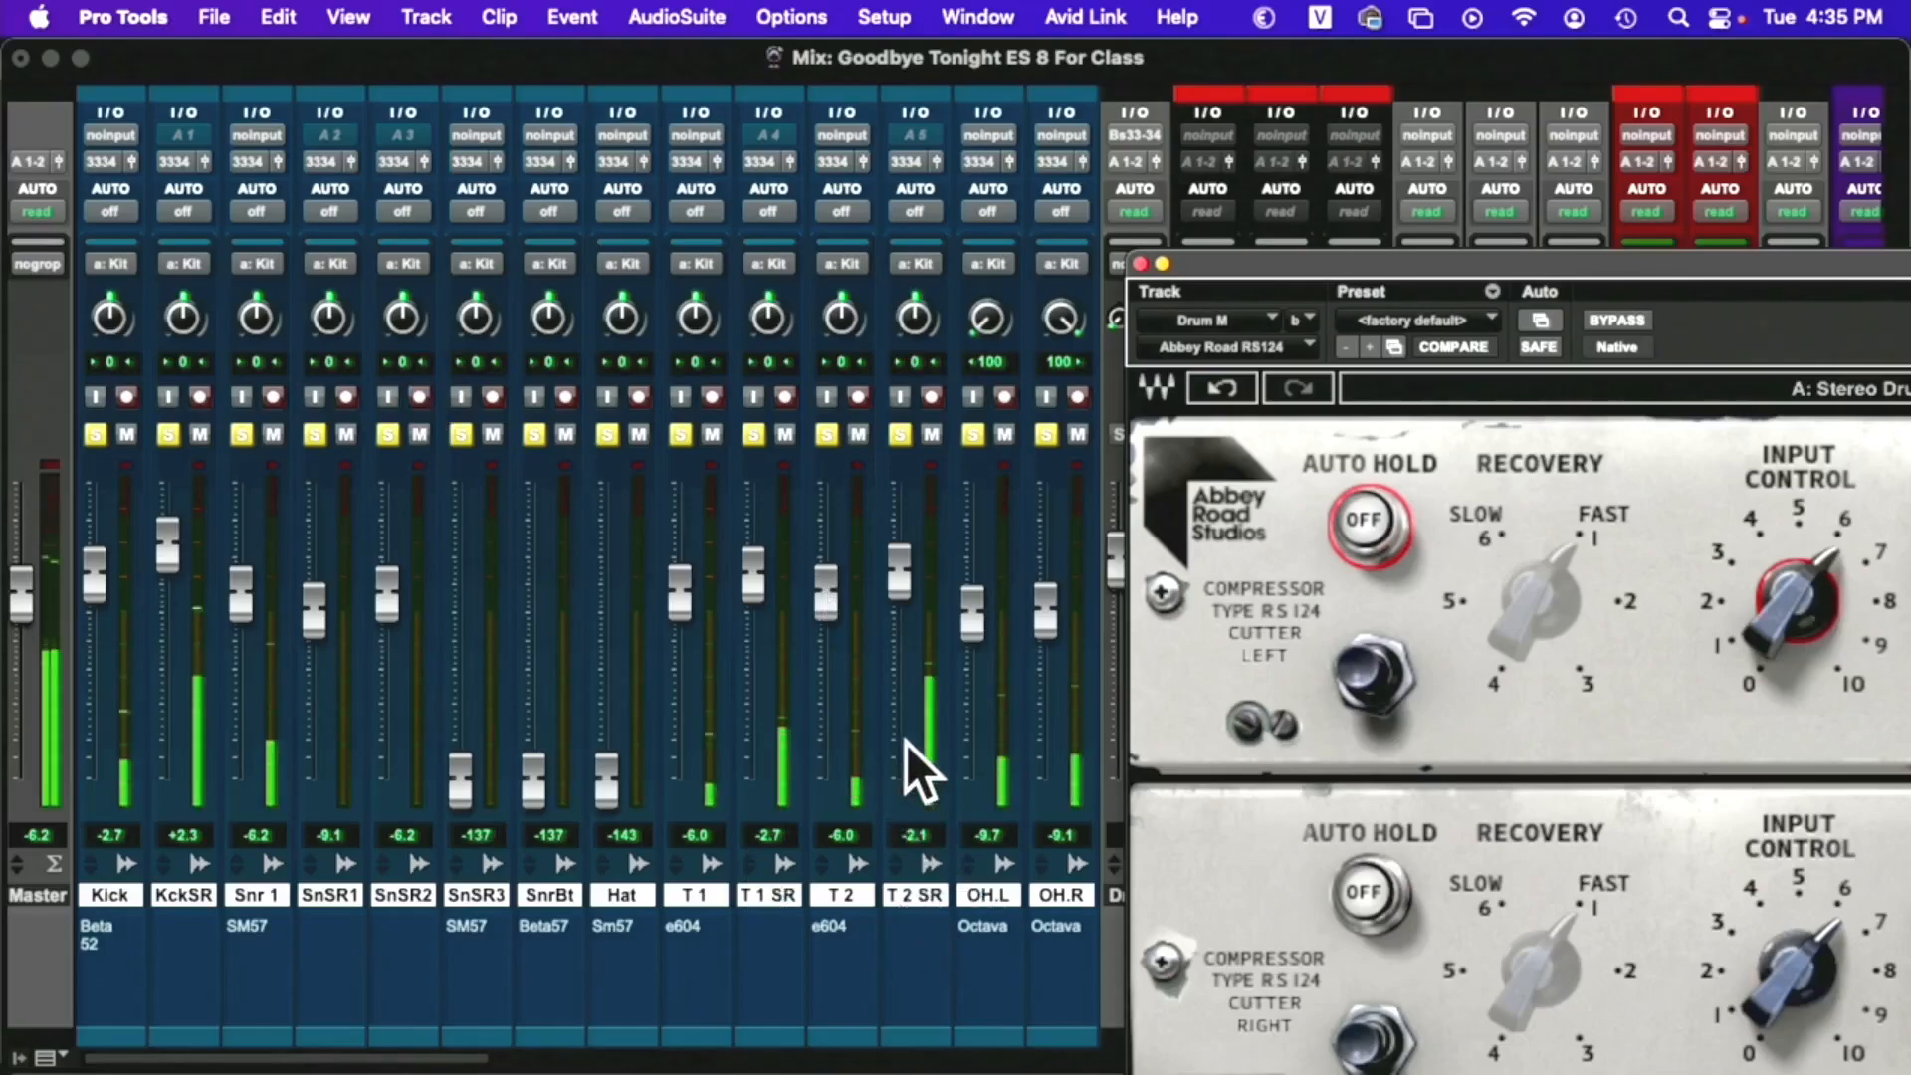
left_click(932, 435)
left_click(870, 438)
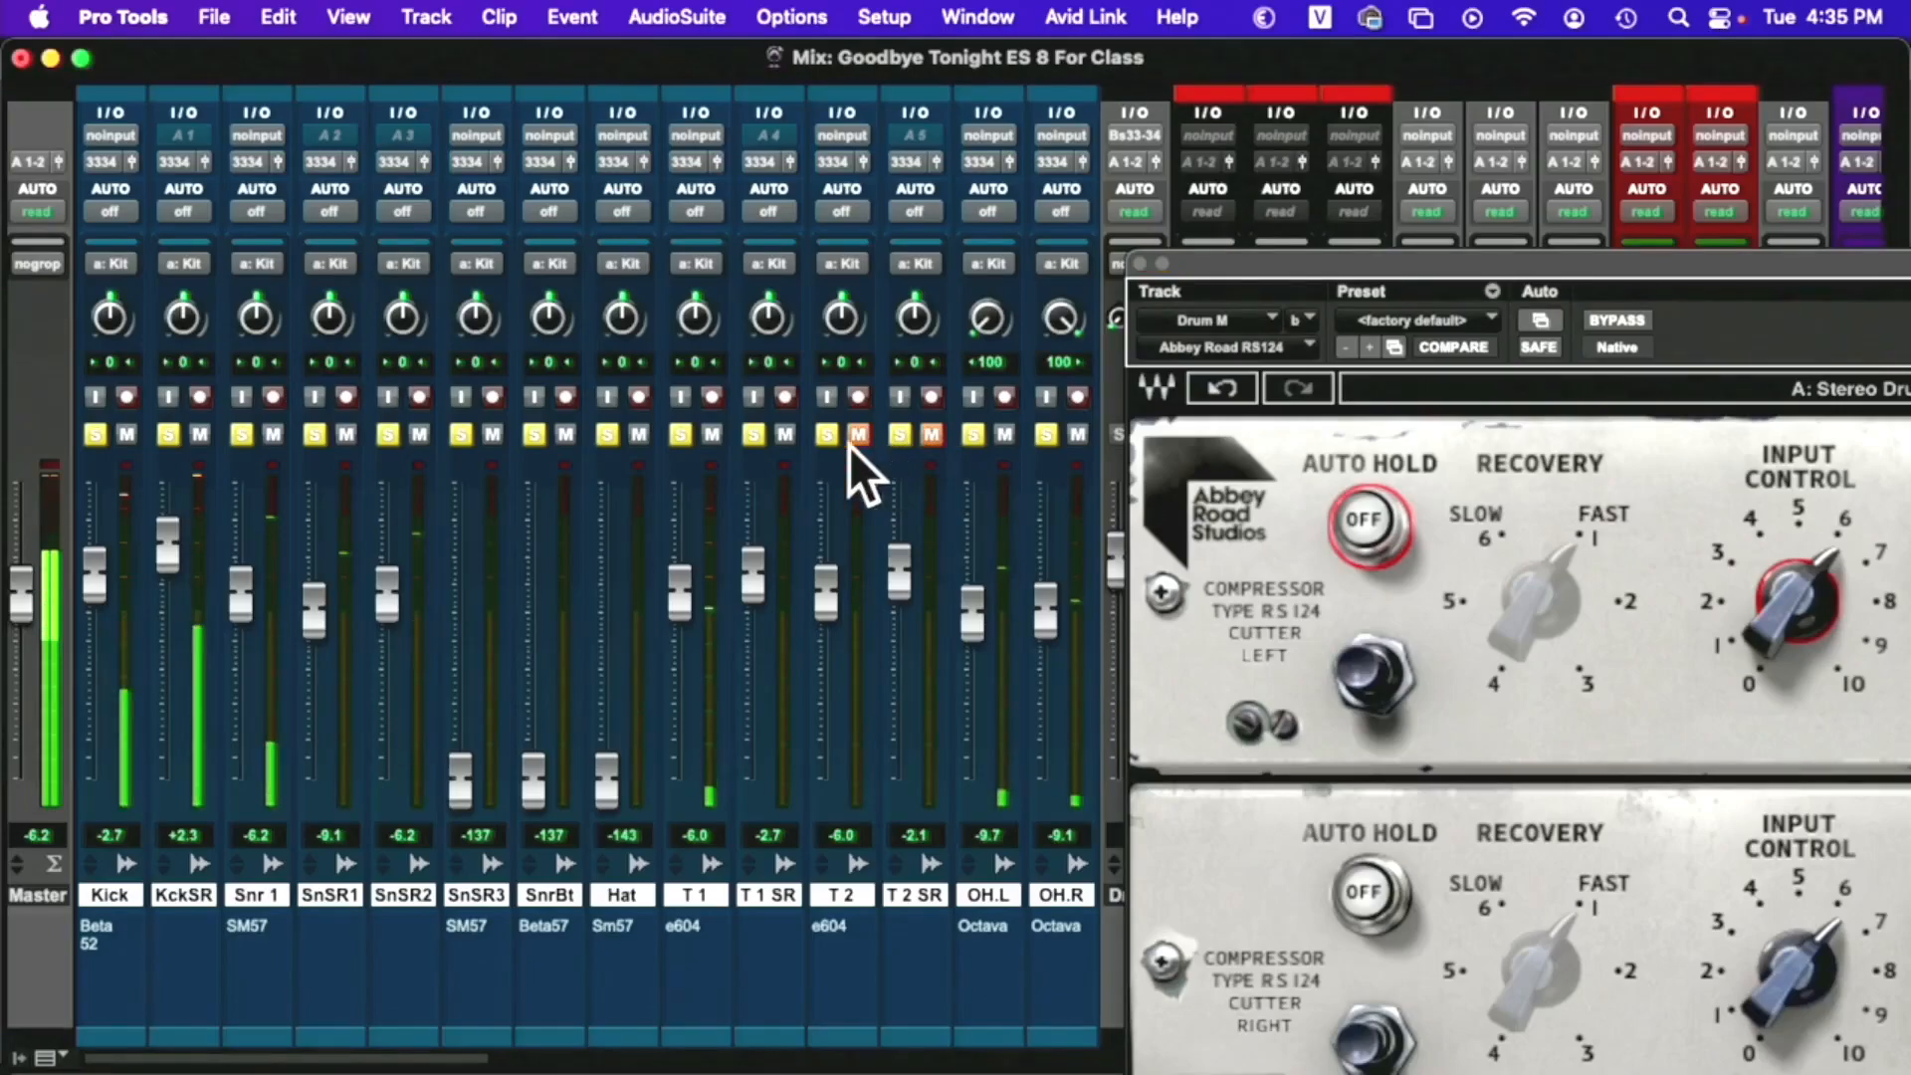
left_click(717, 440)
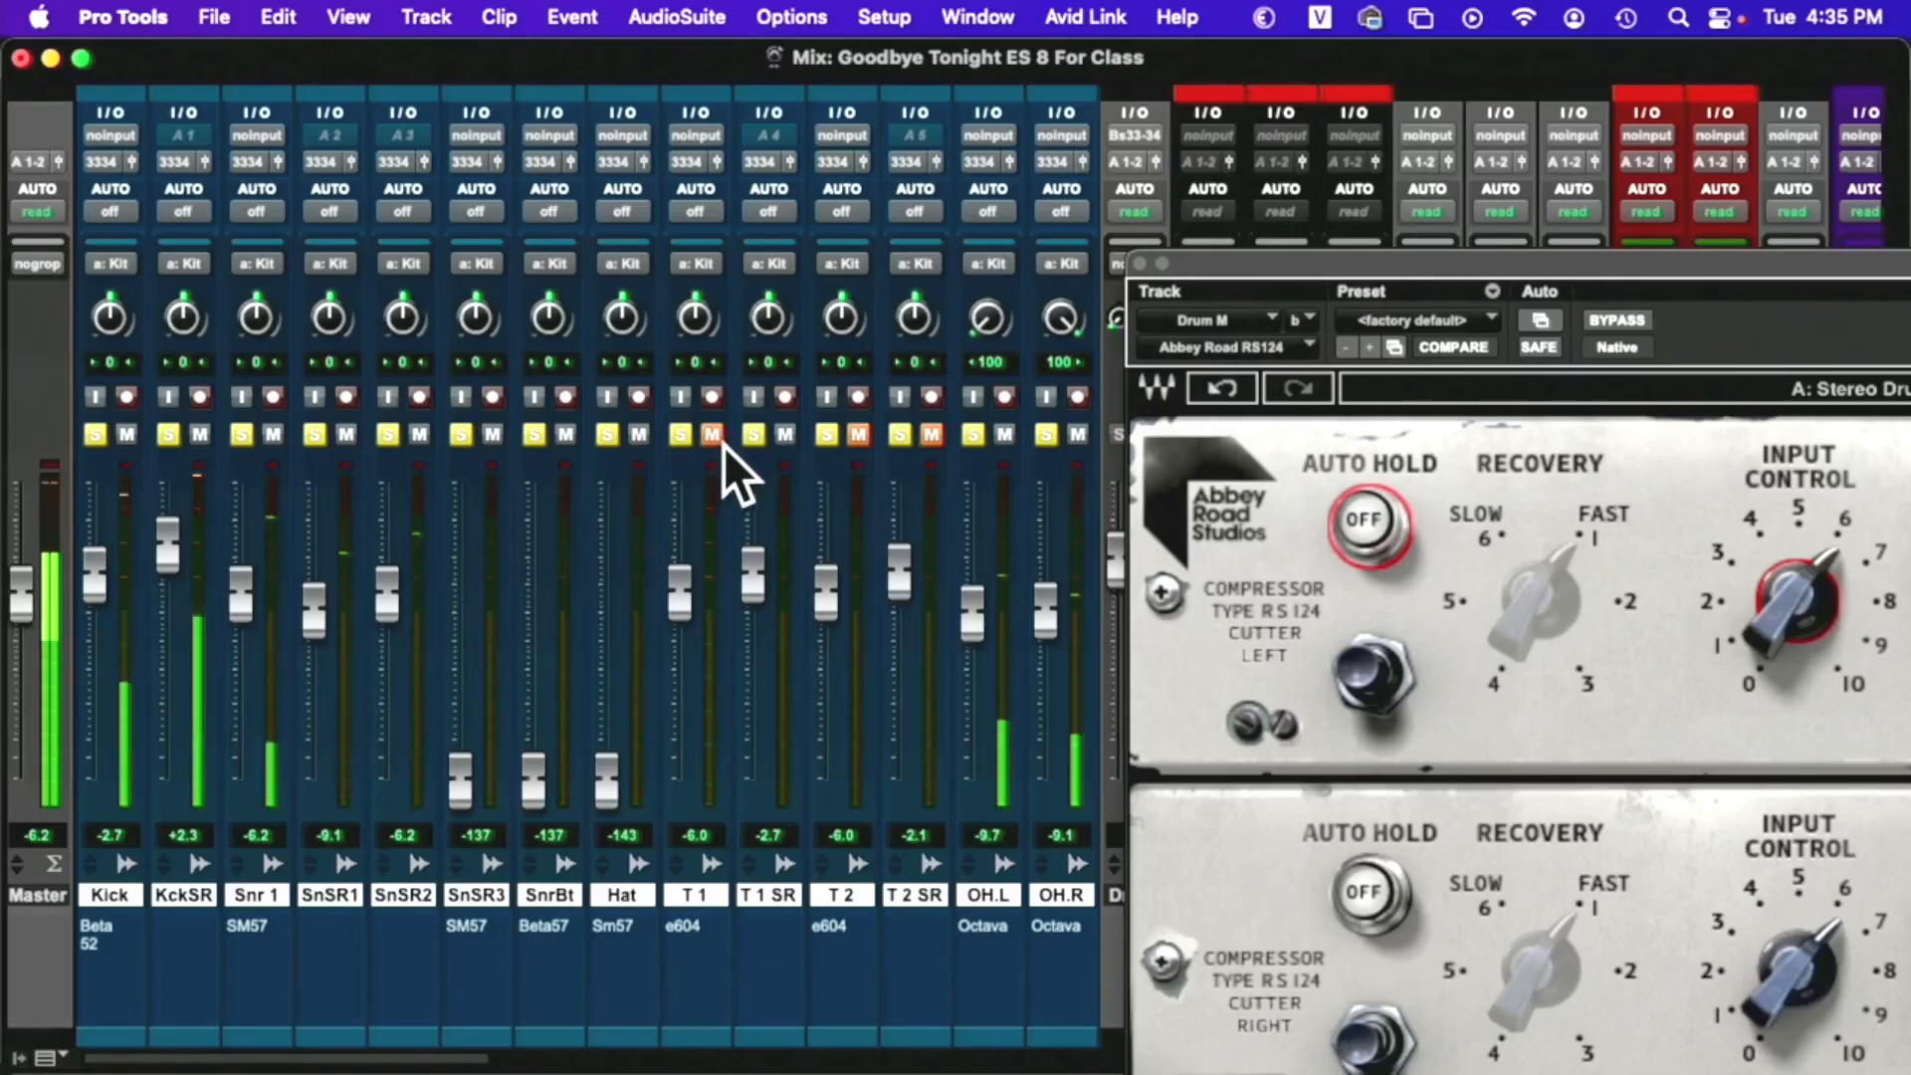
left_click(212, 437)
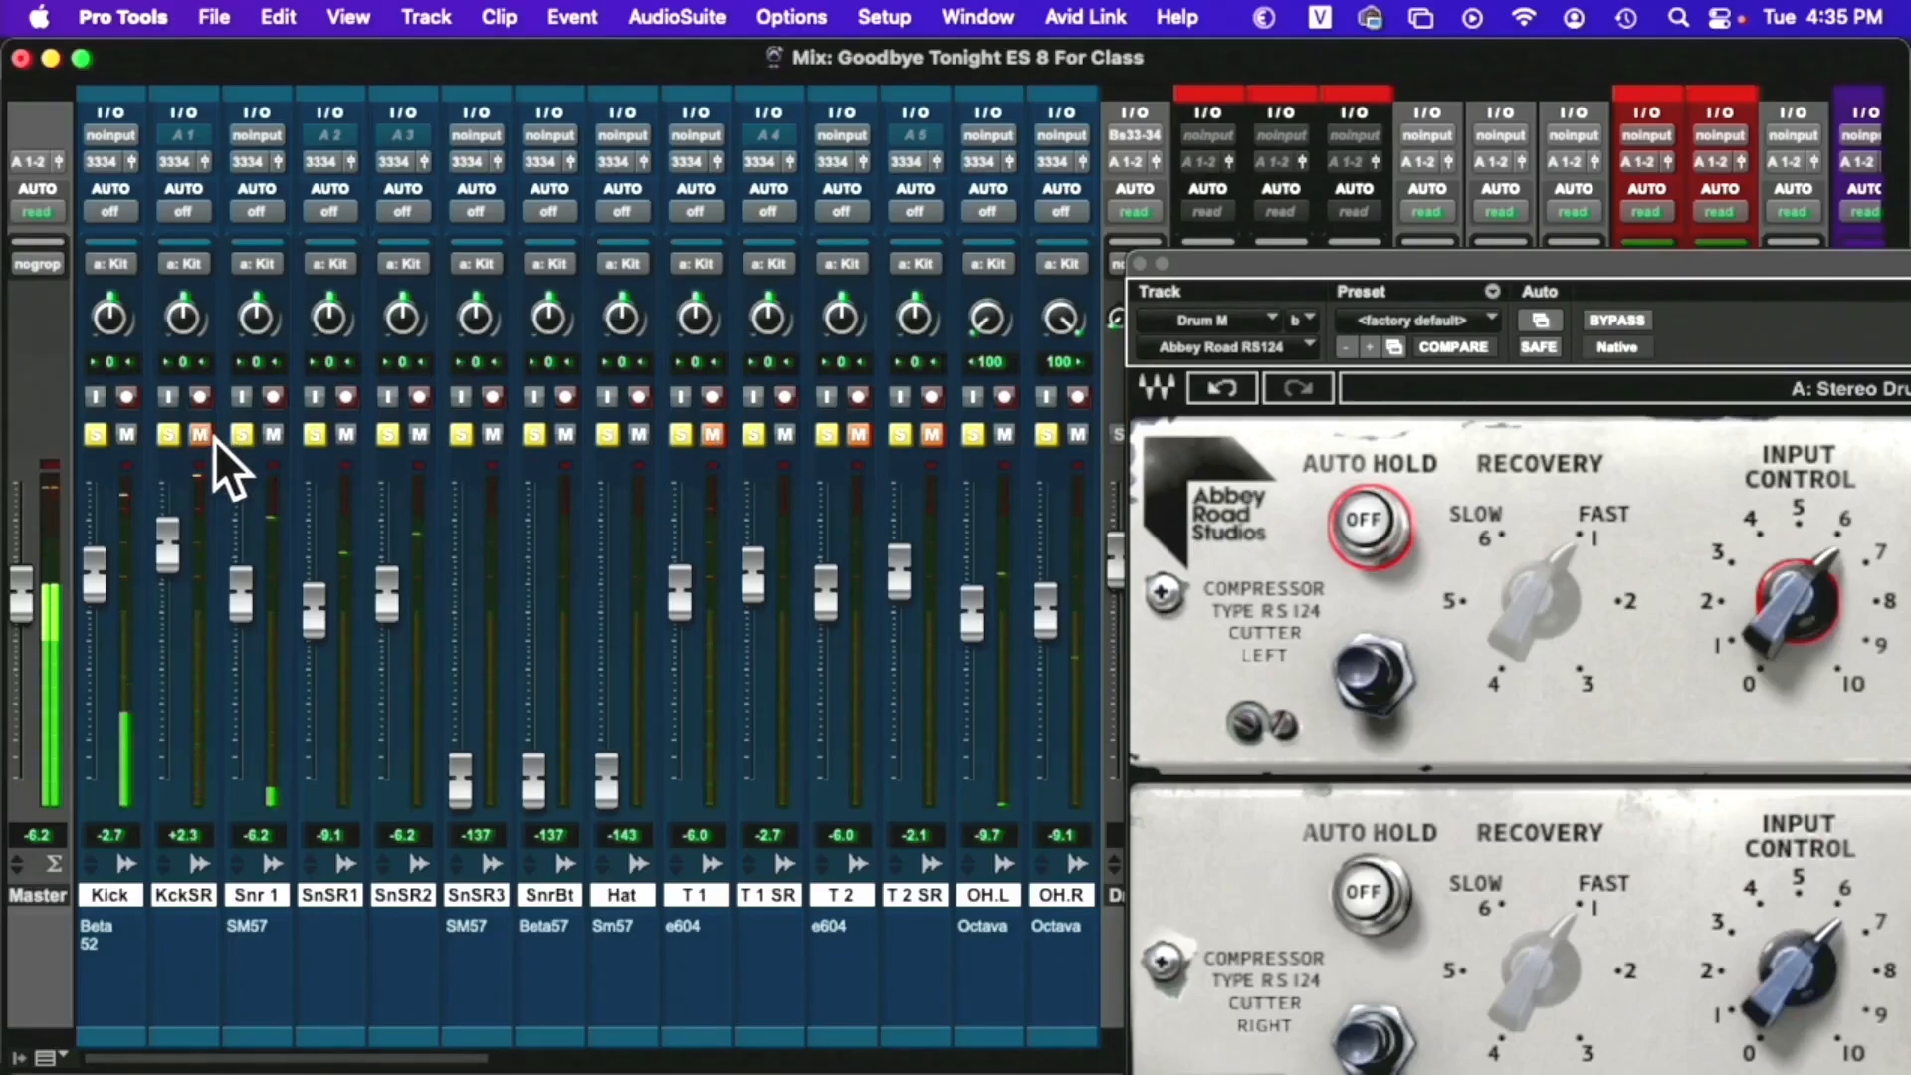
left_click(213, 441)
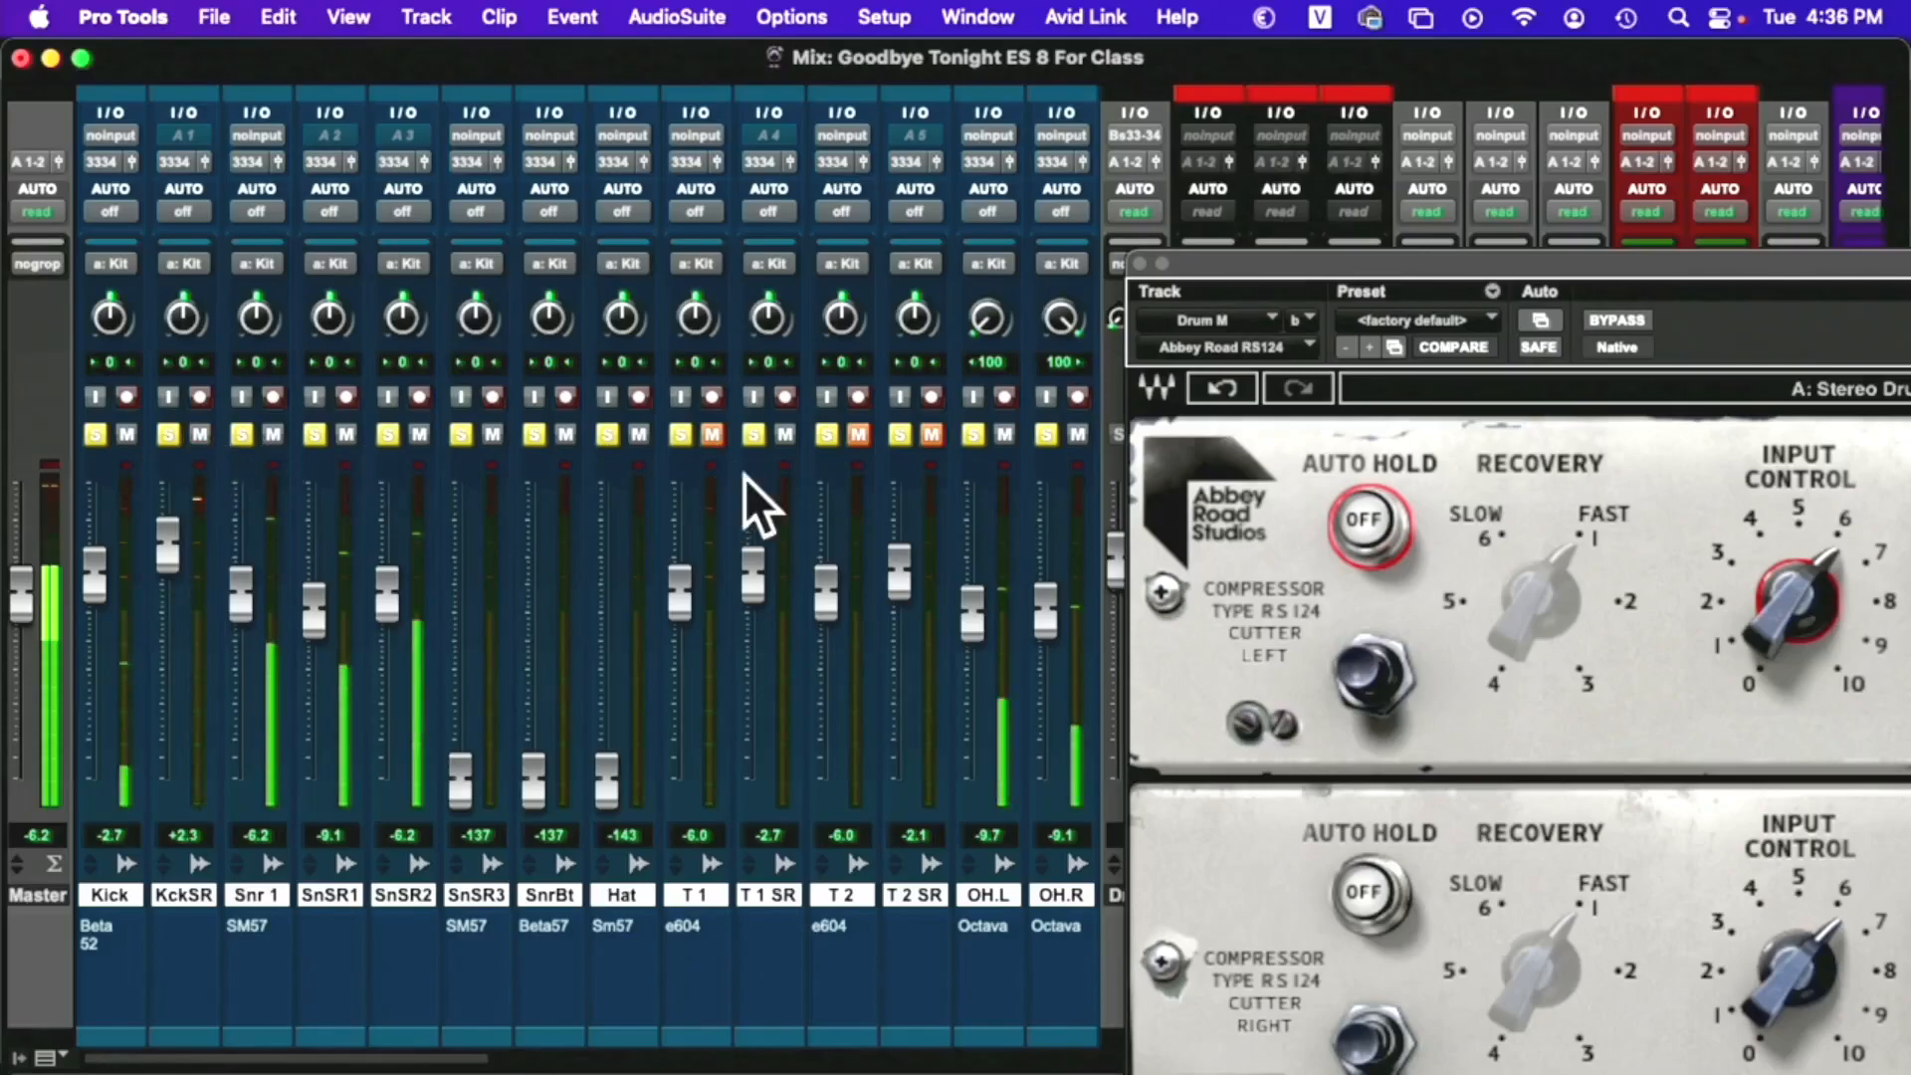
scroll(792, 501, "up", 5)
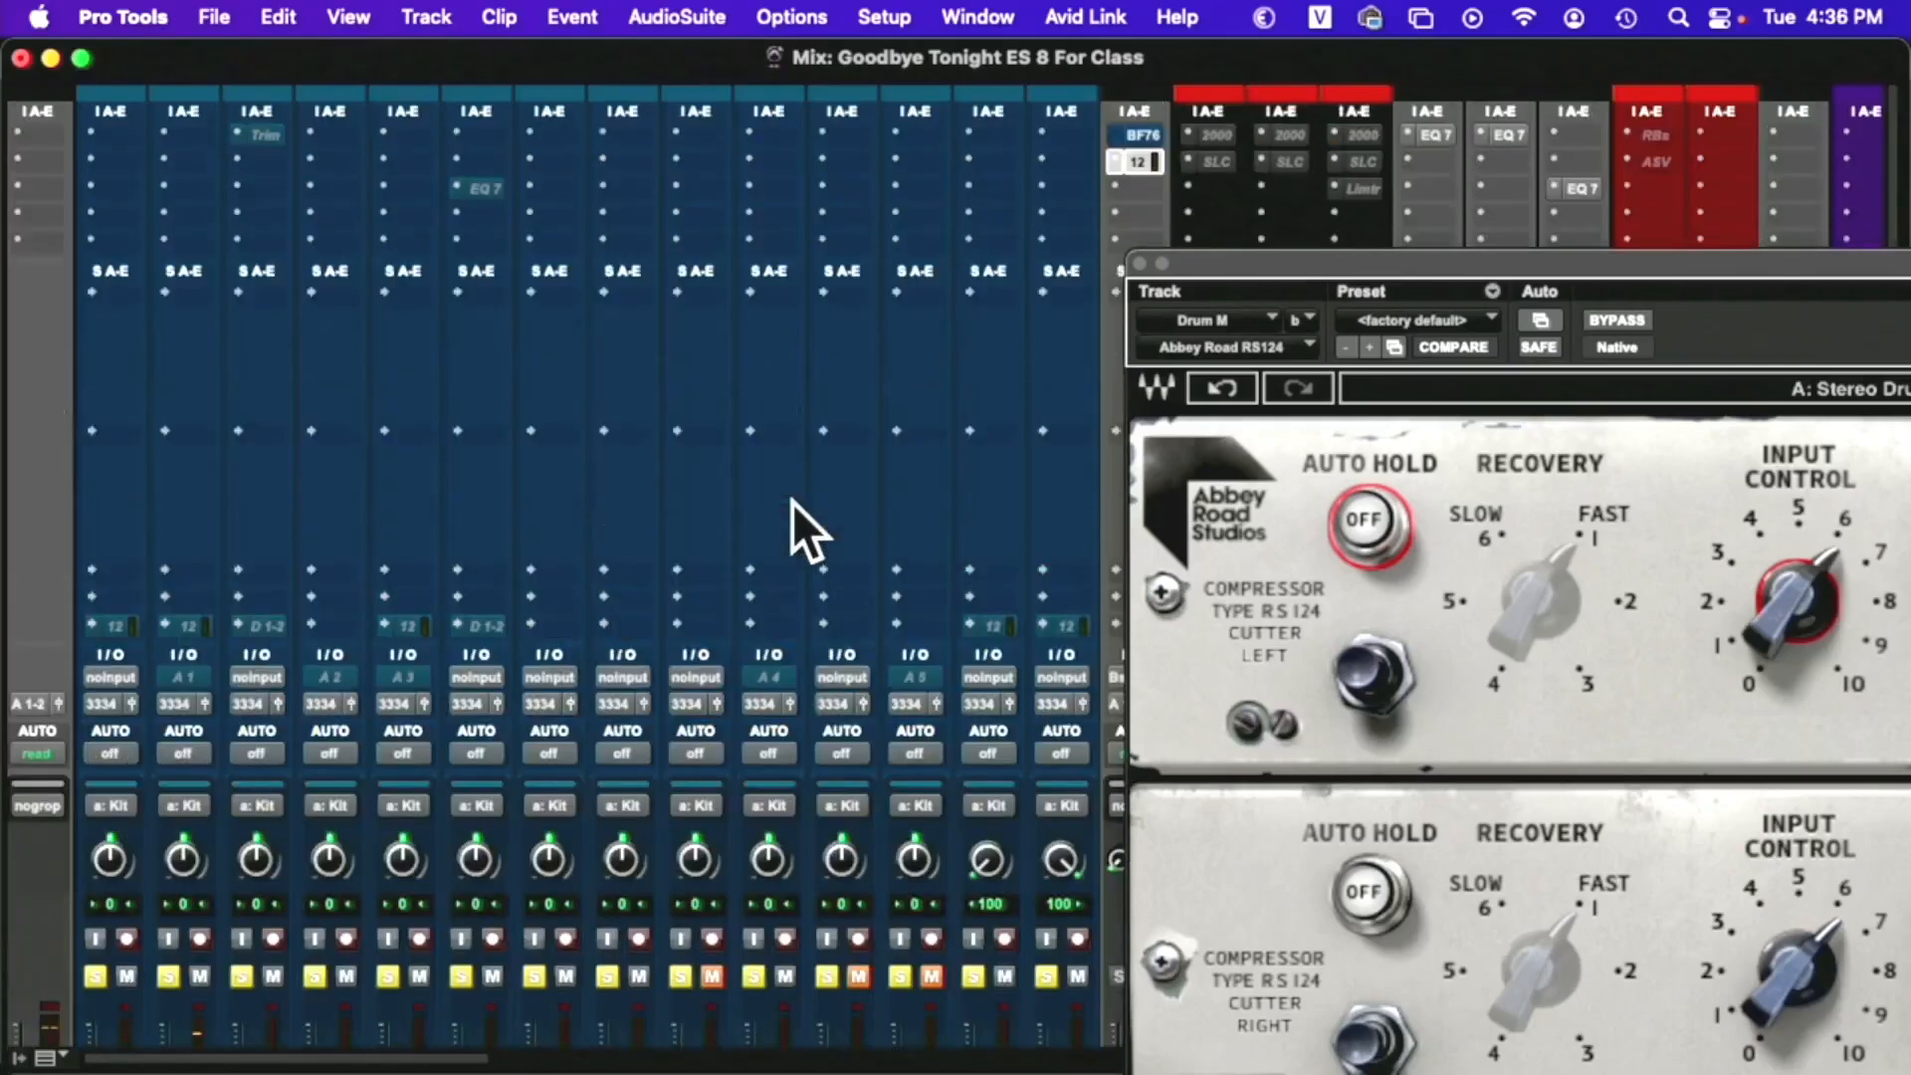
scroll(793, 500, "down", 5)
left_click(857, 528)
scroll(716, 530, "up", 5)
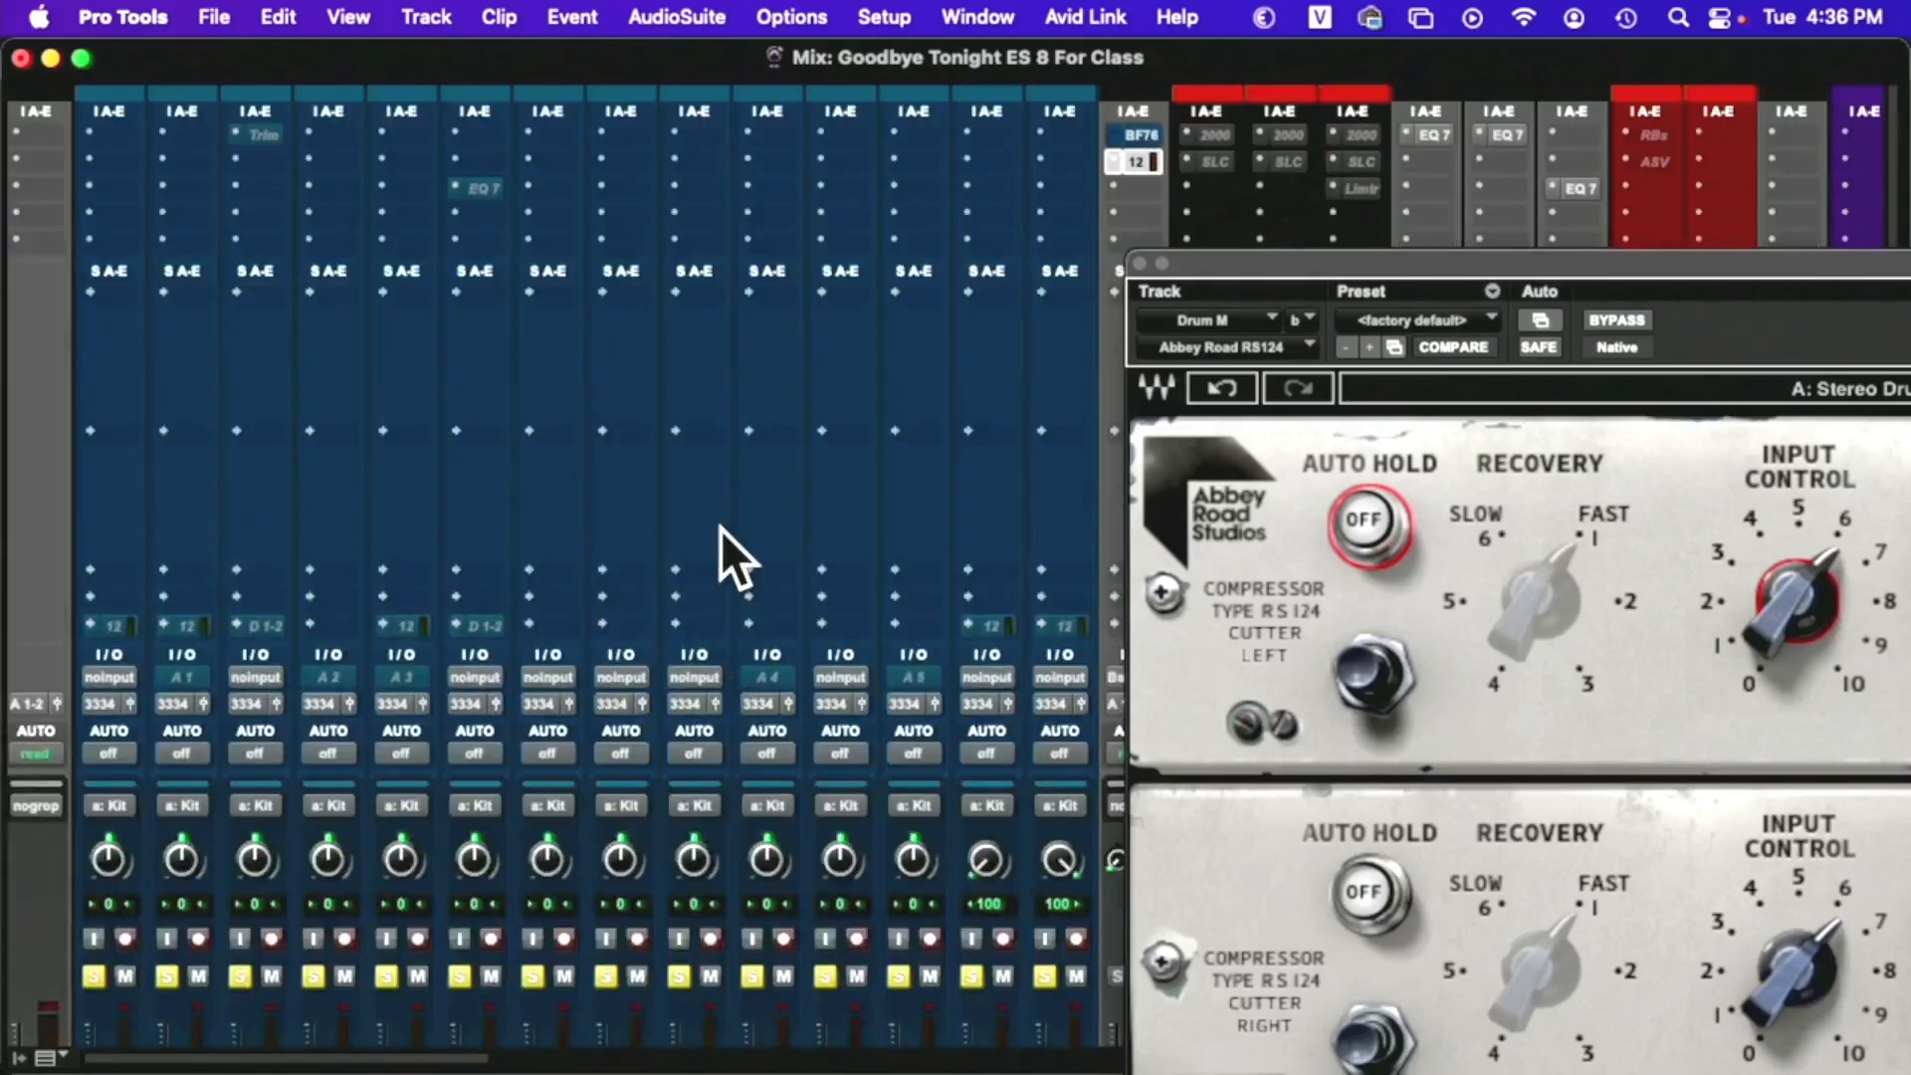
scroll(722, 525, "down", 6)
scroll(856, 537, "up", 5)
left_click(830, 141)
mouse_move(834, 141)
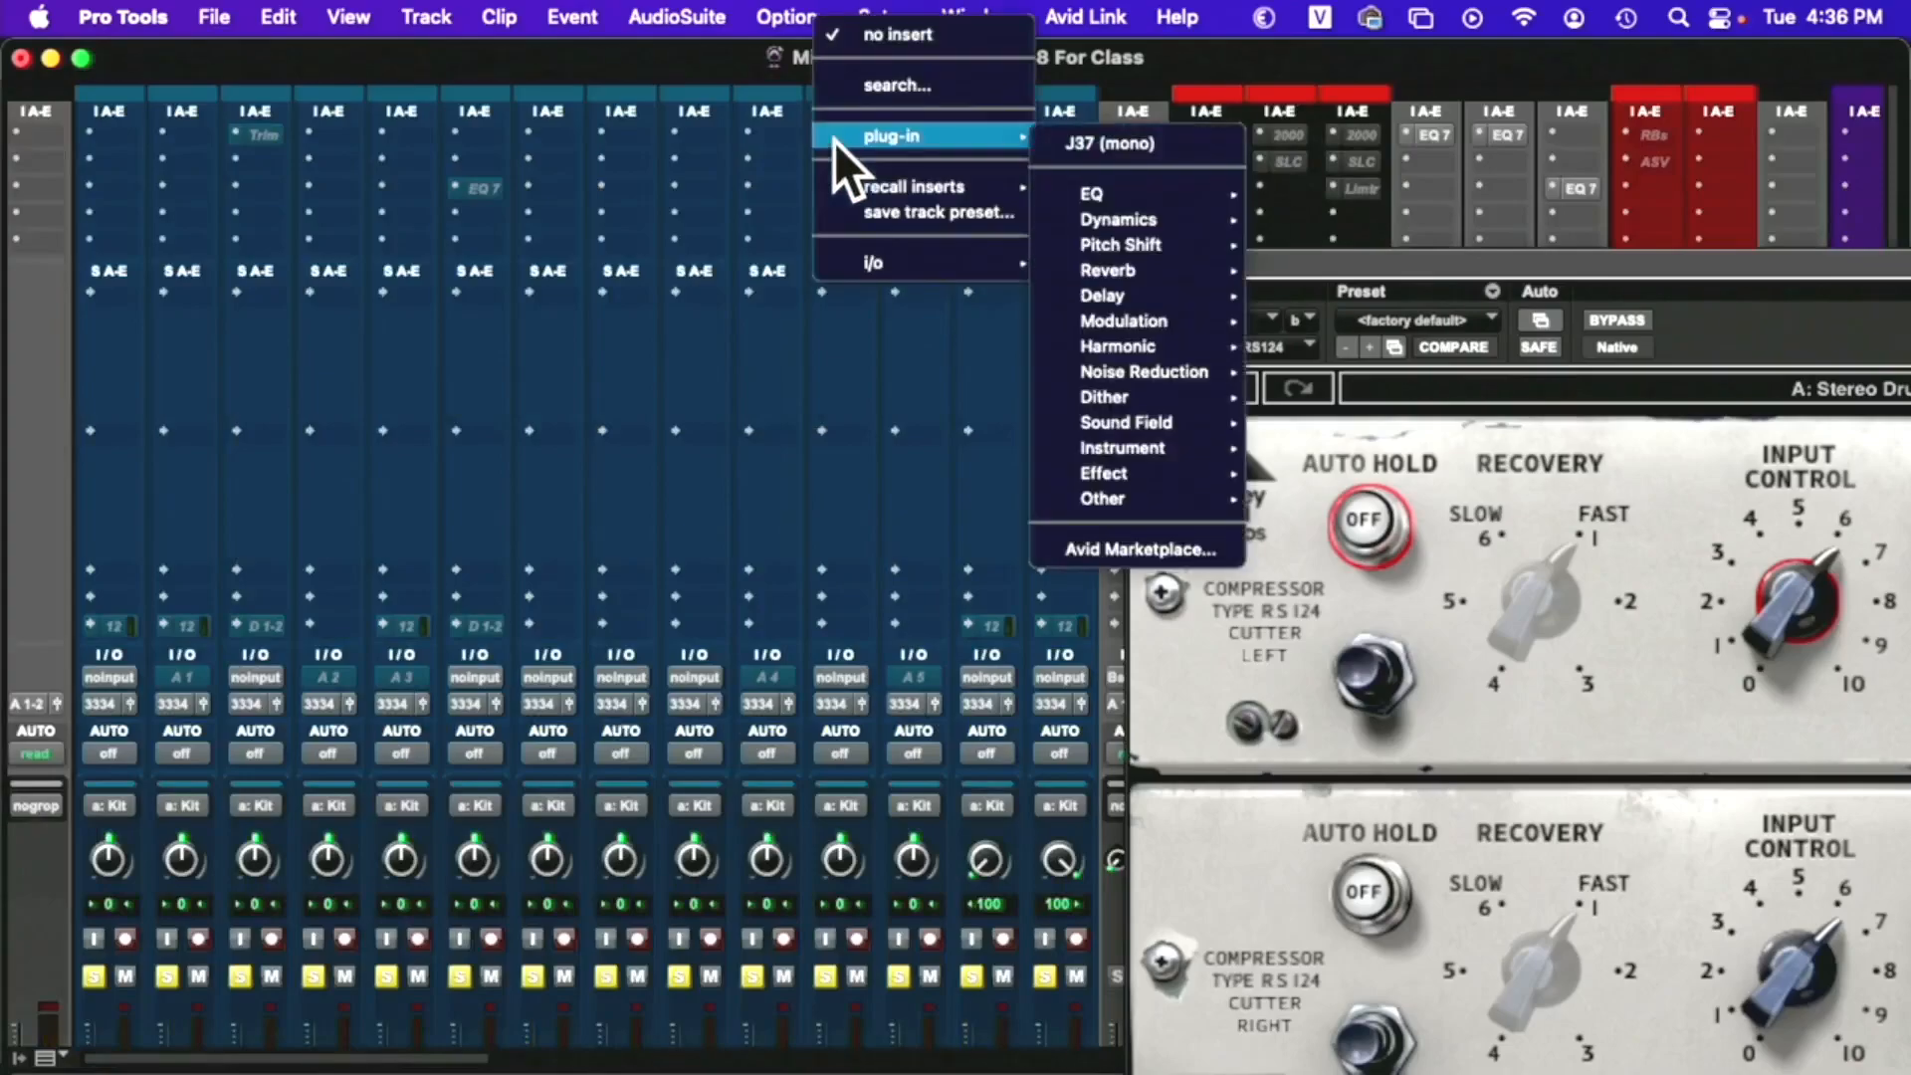
mouse_move(1183, 217)
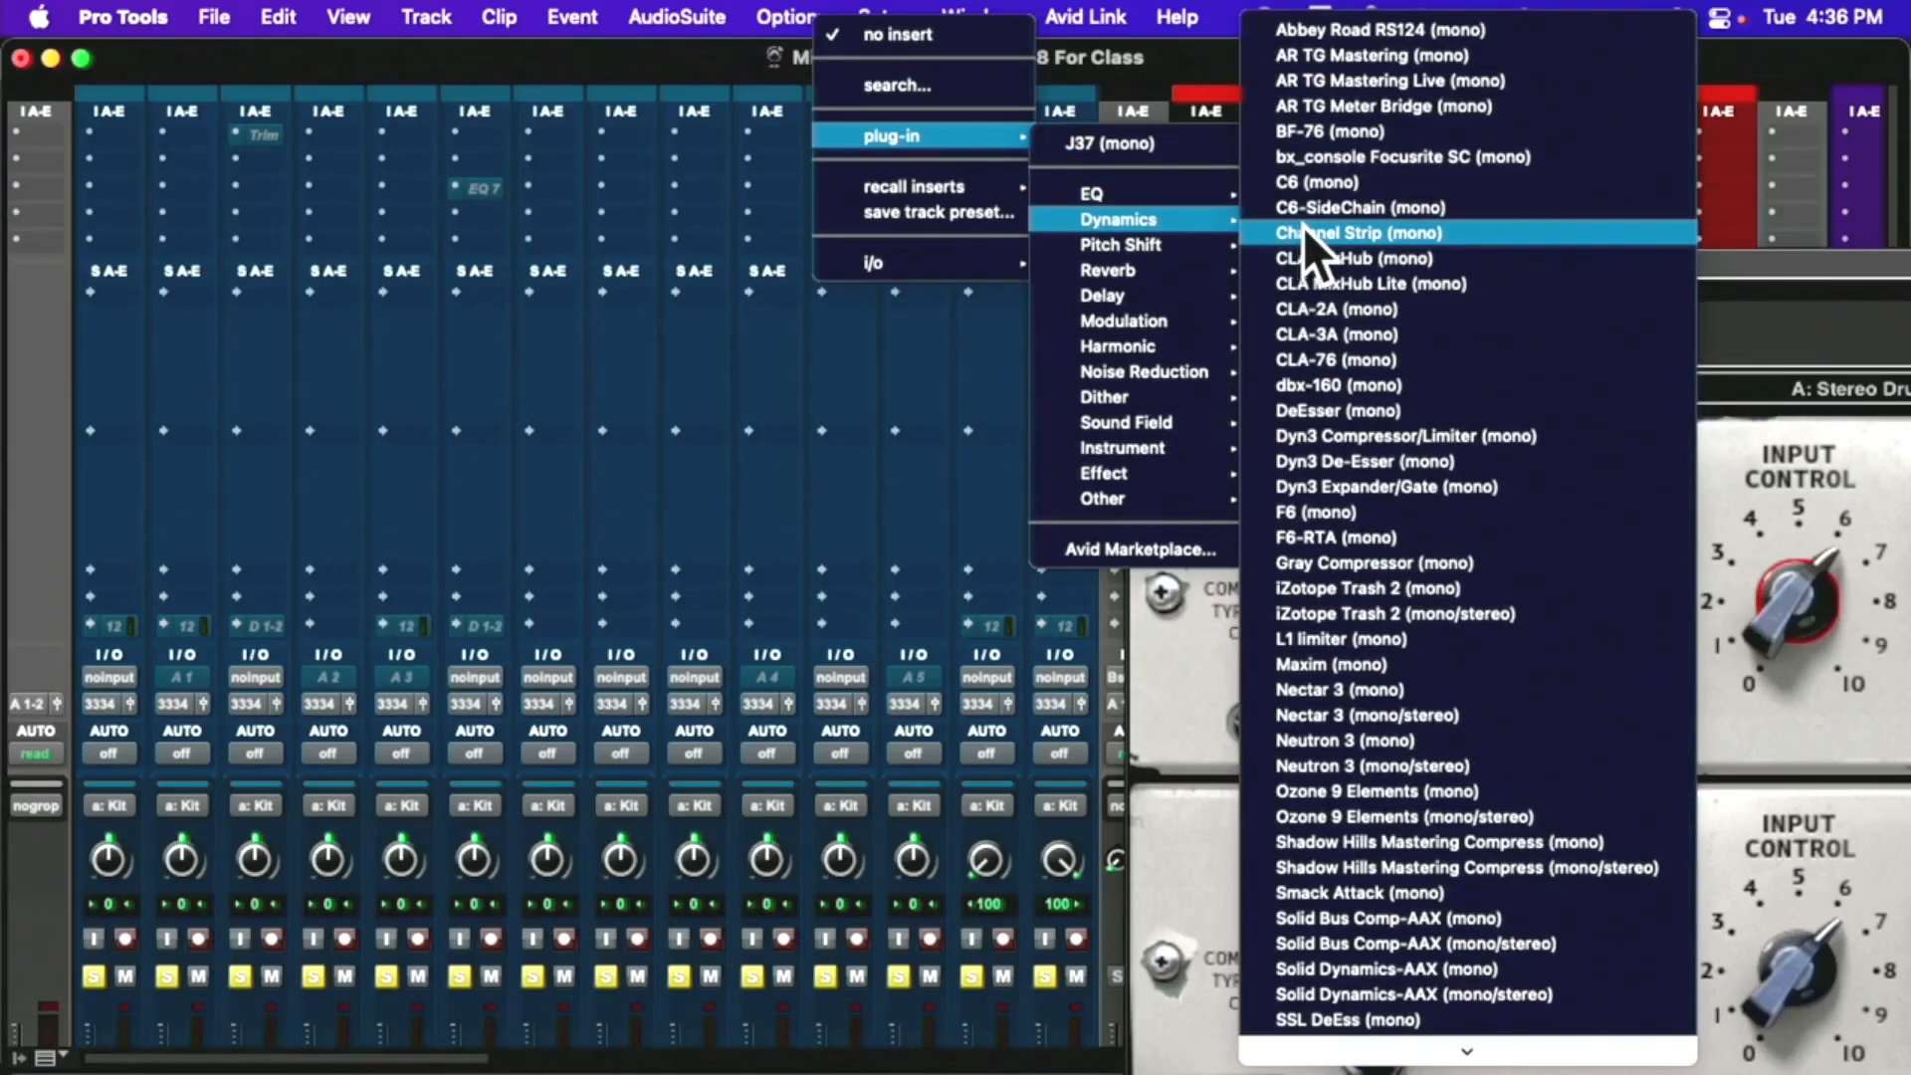
key("Escape")
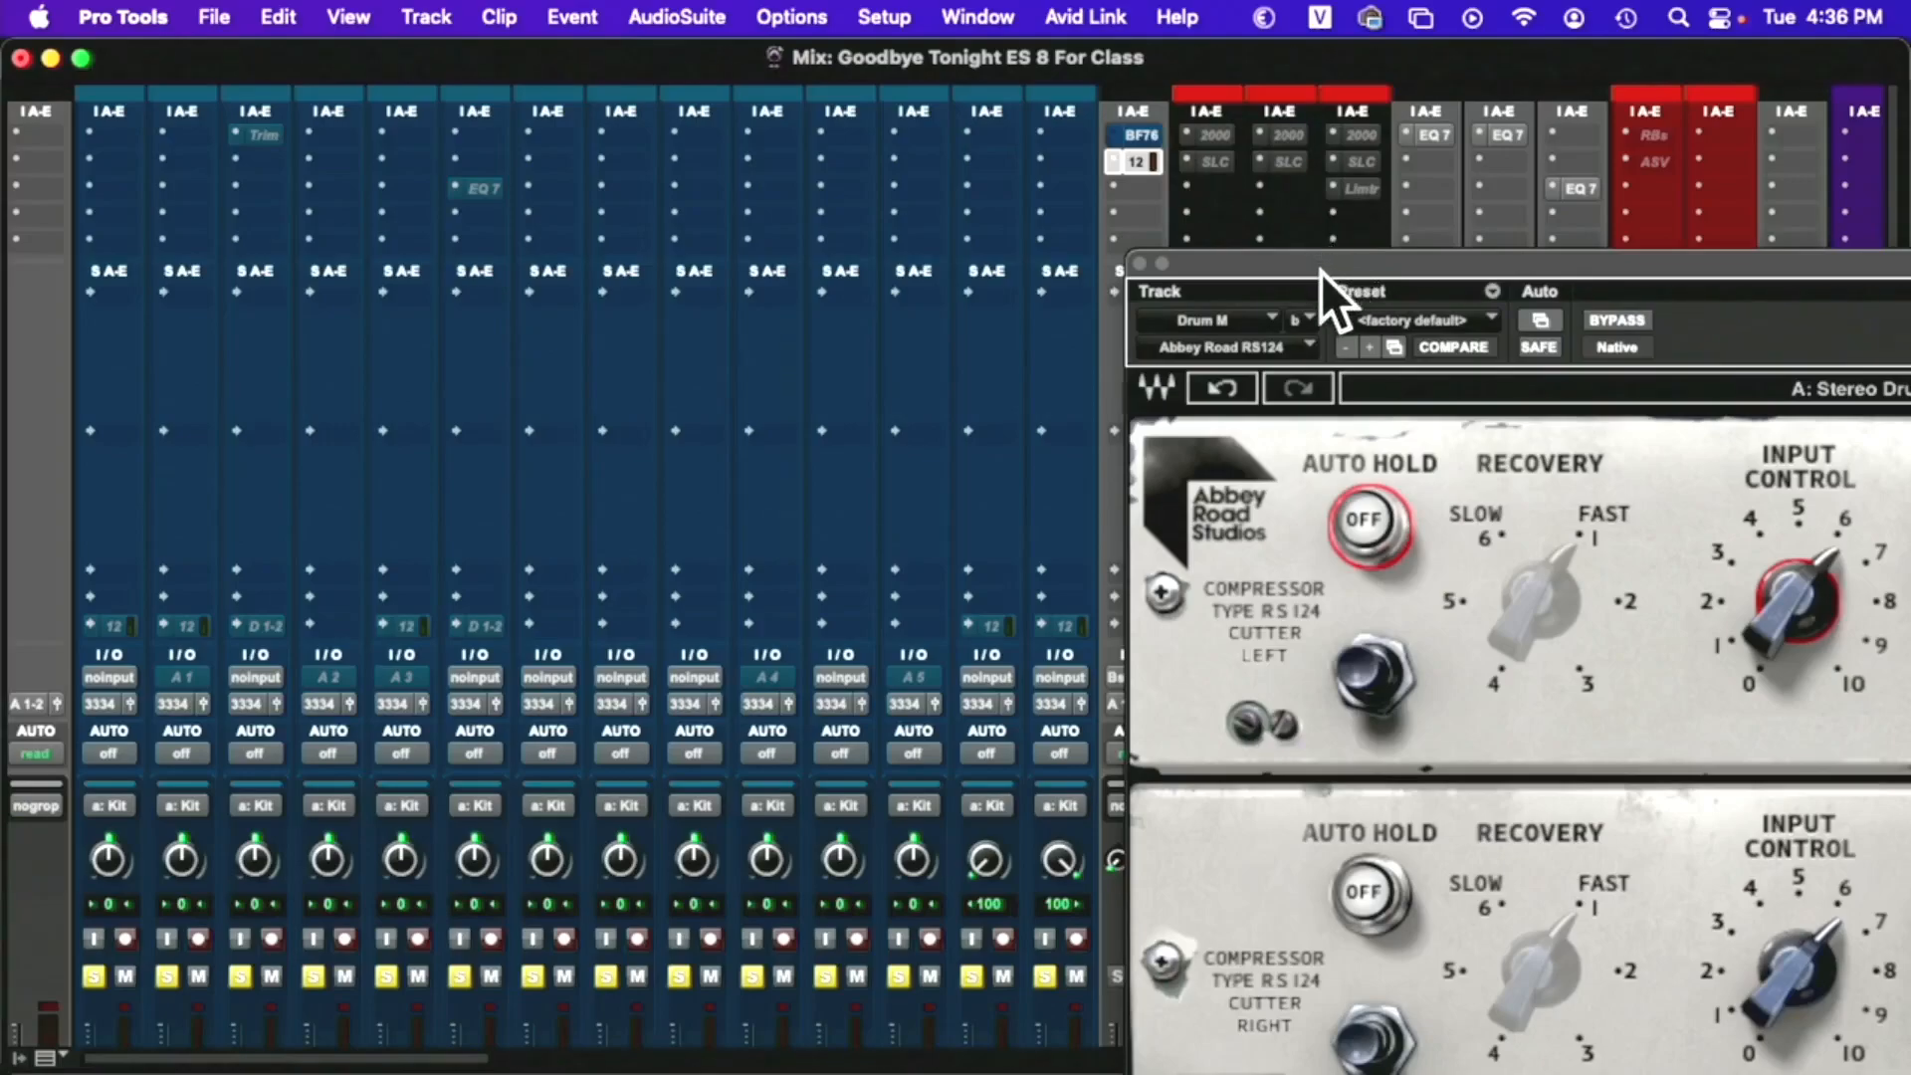
Insert a mono Dyn3 Expander/Gate in the first insert slot of the T 2 track
left_click_drag(1320, 267, 1012, 195)
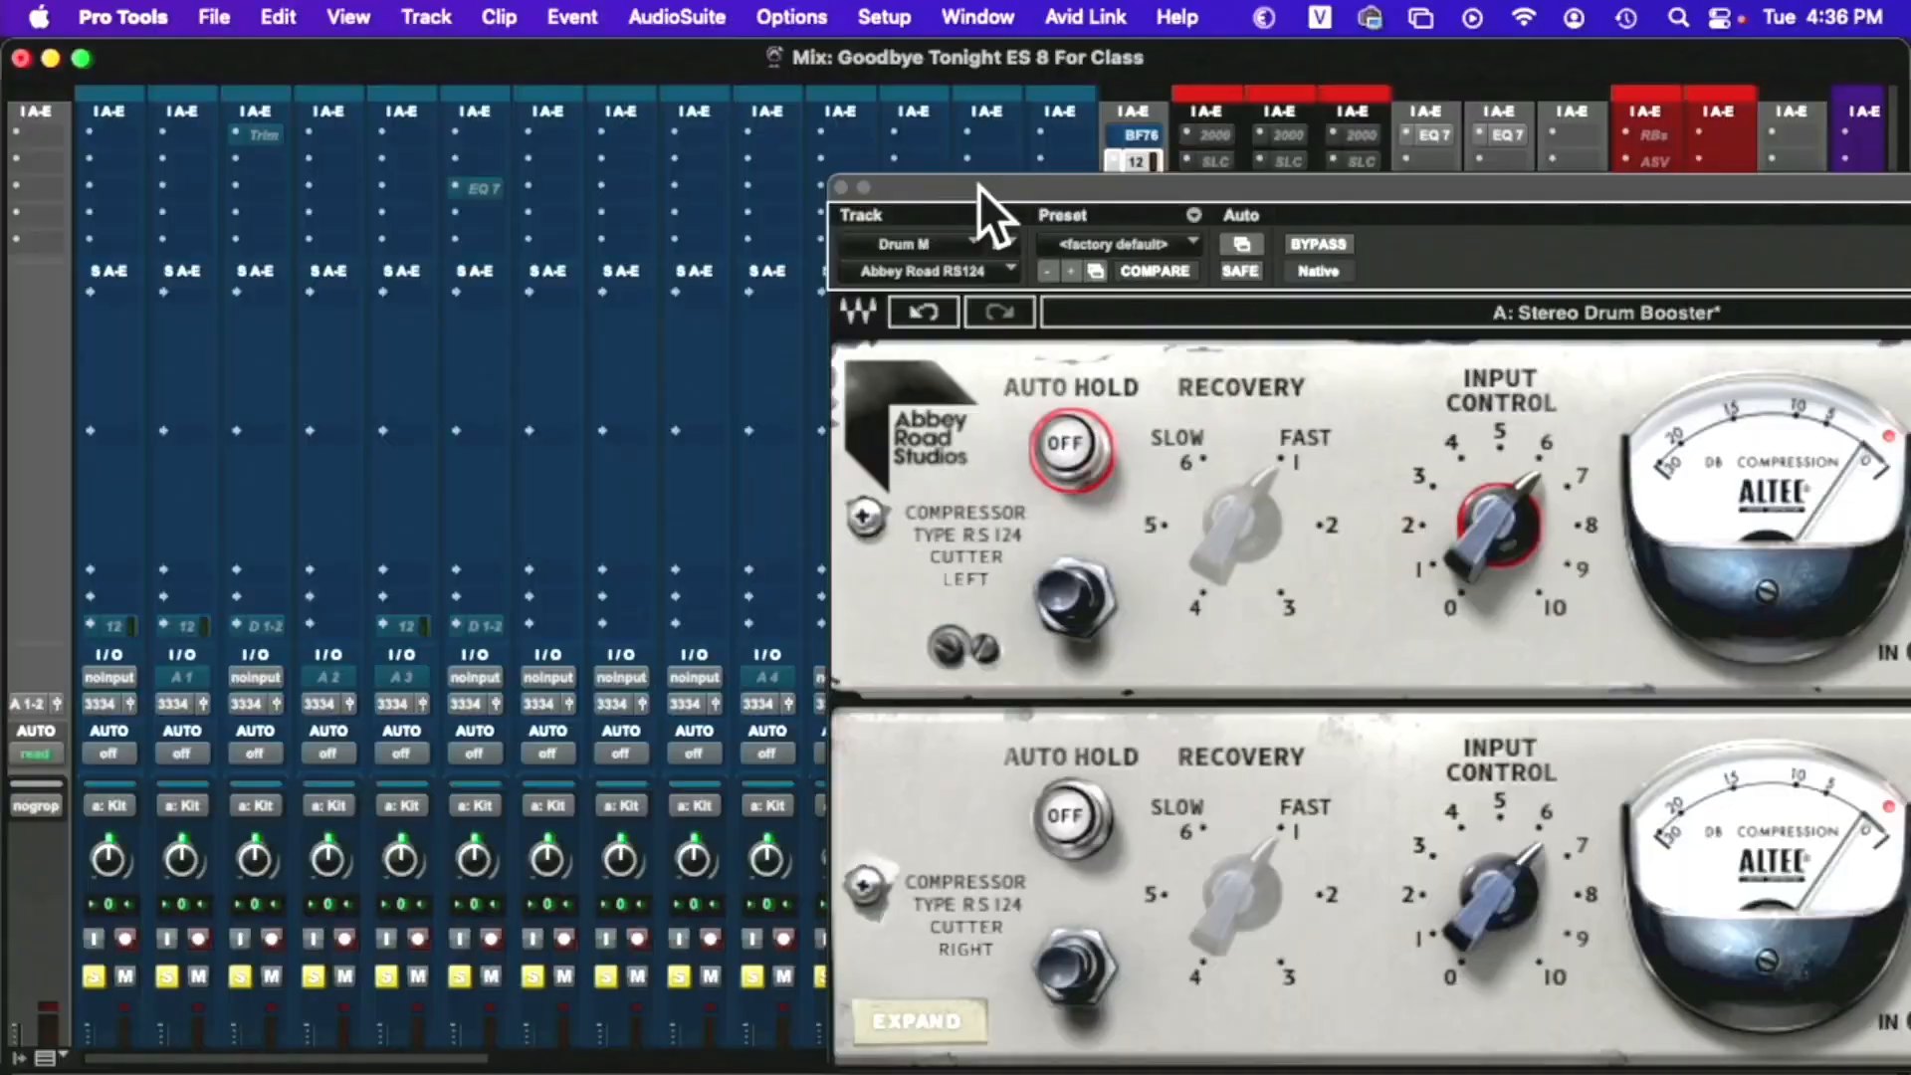
left_click_drag(850, 195, 1093, 195)
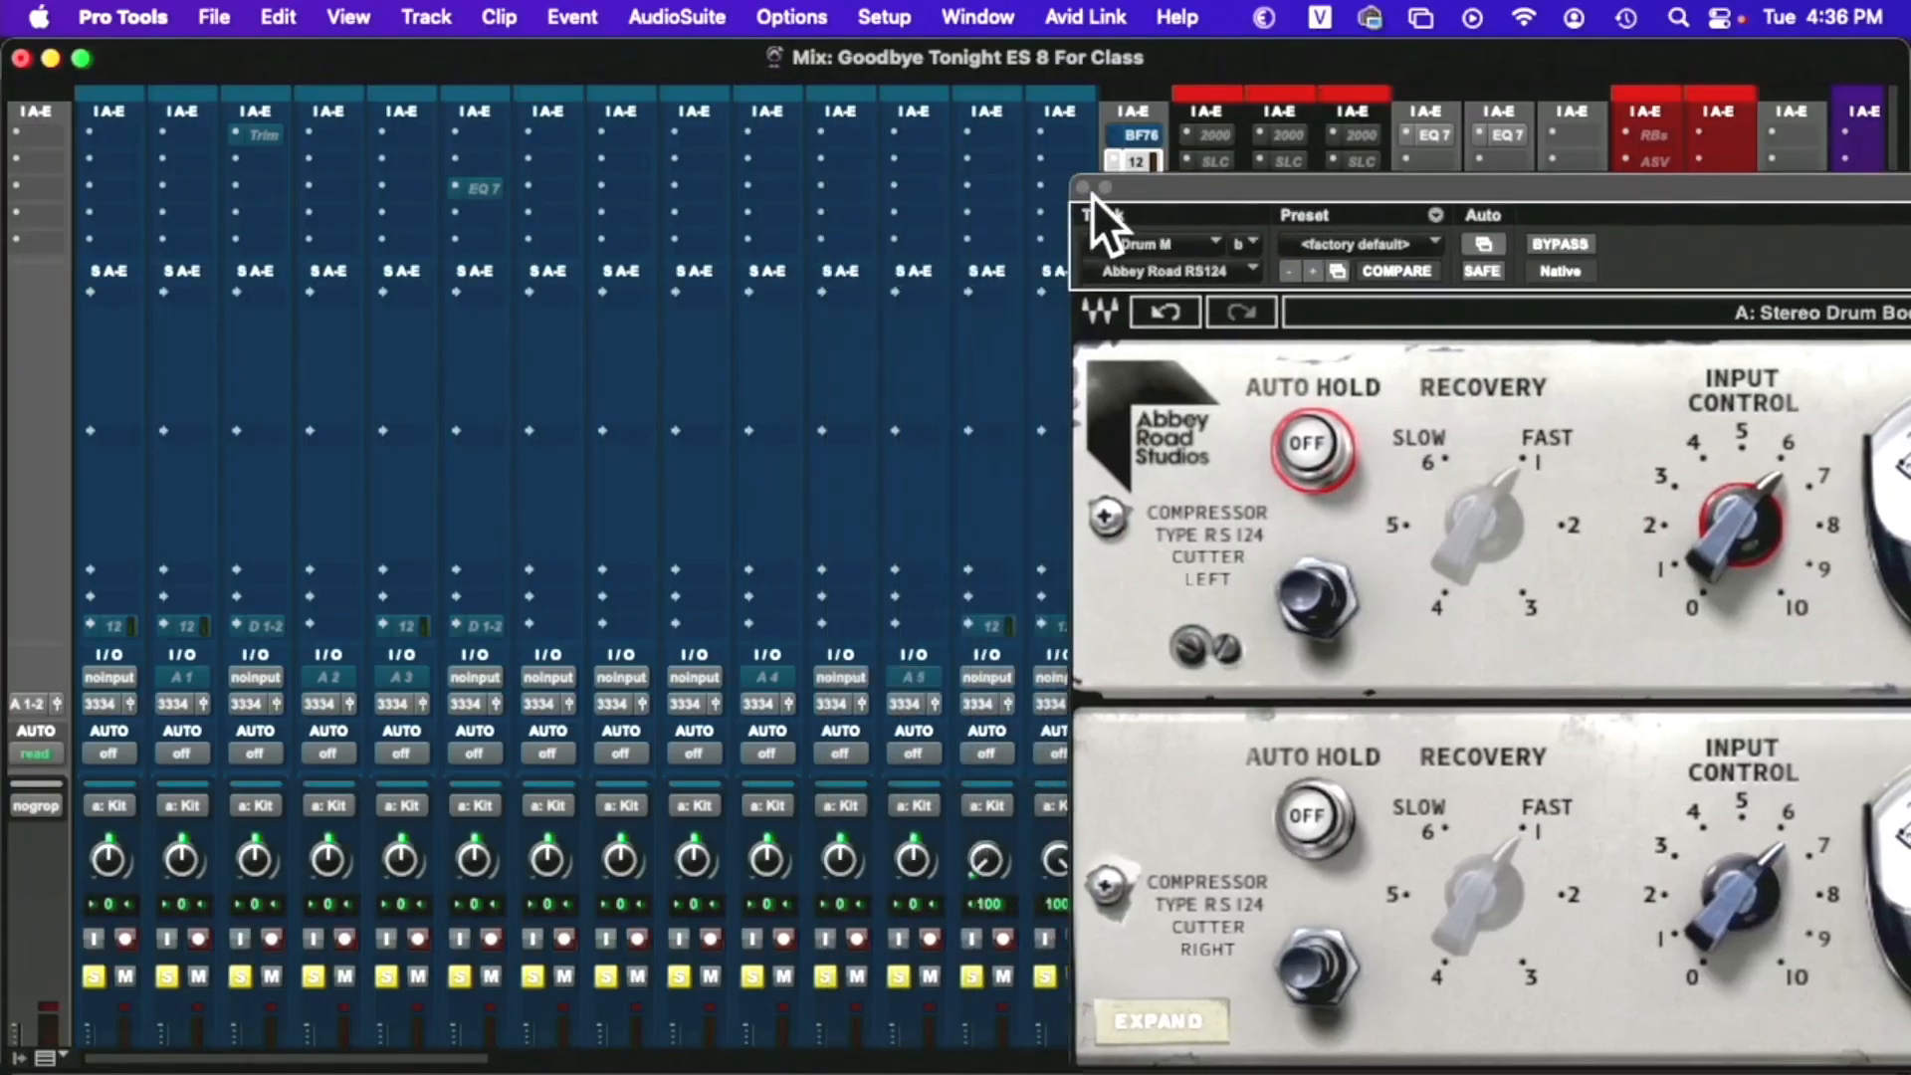
scroll(925, 239, "down", 5)
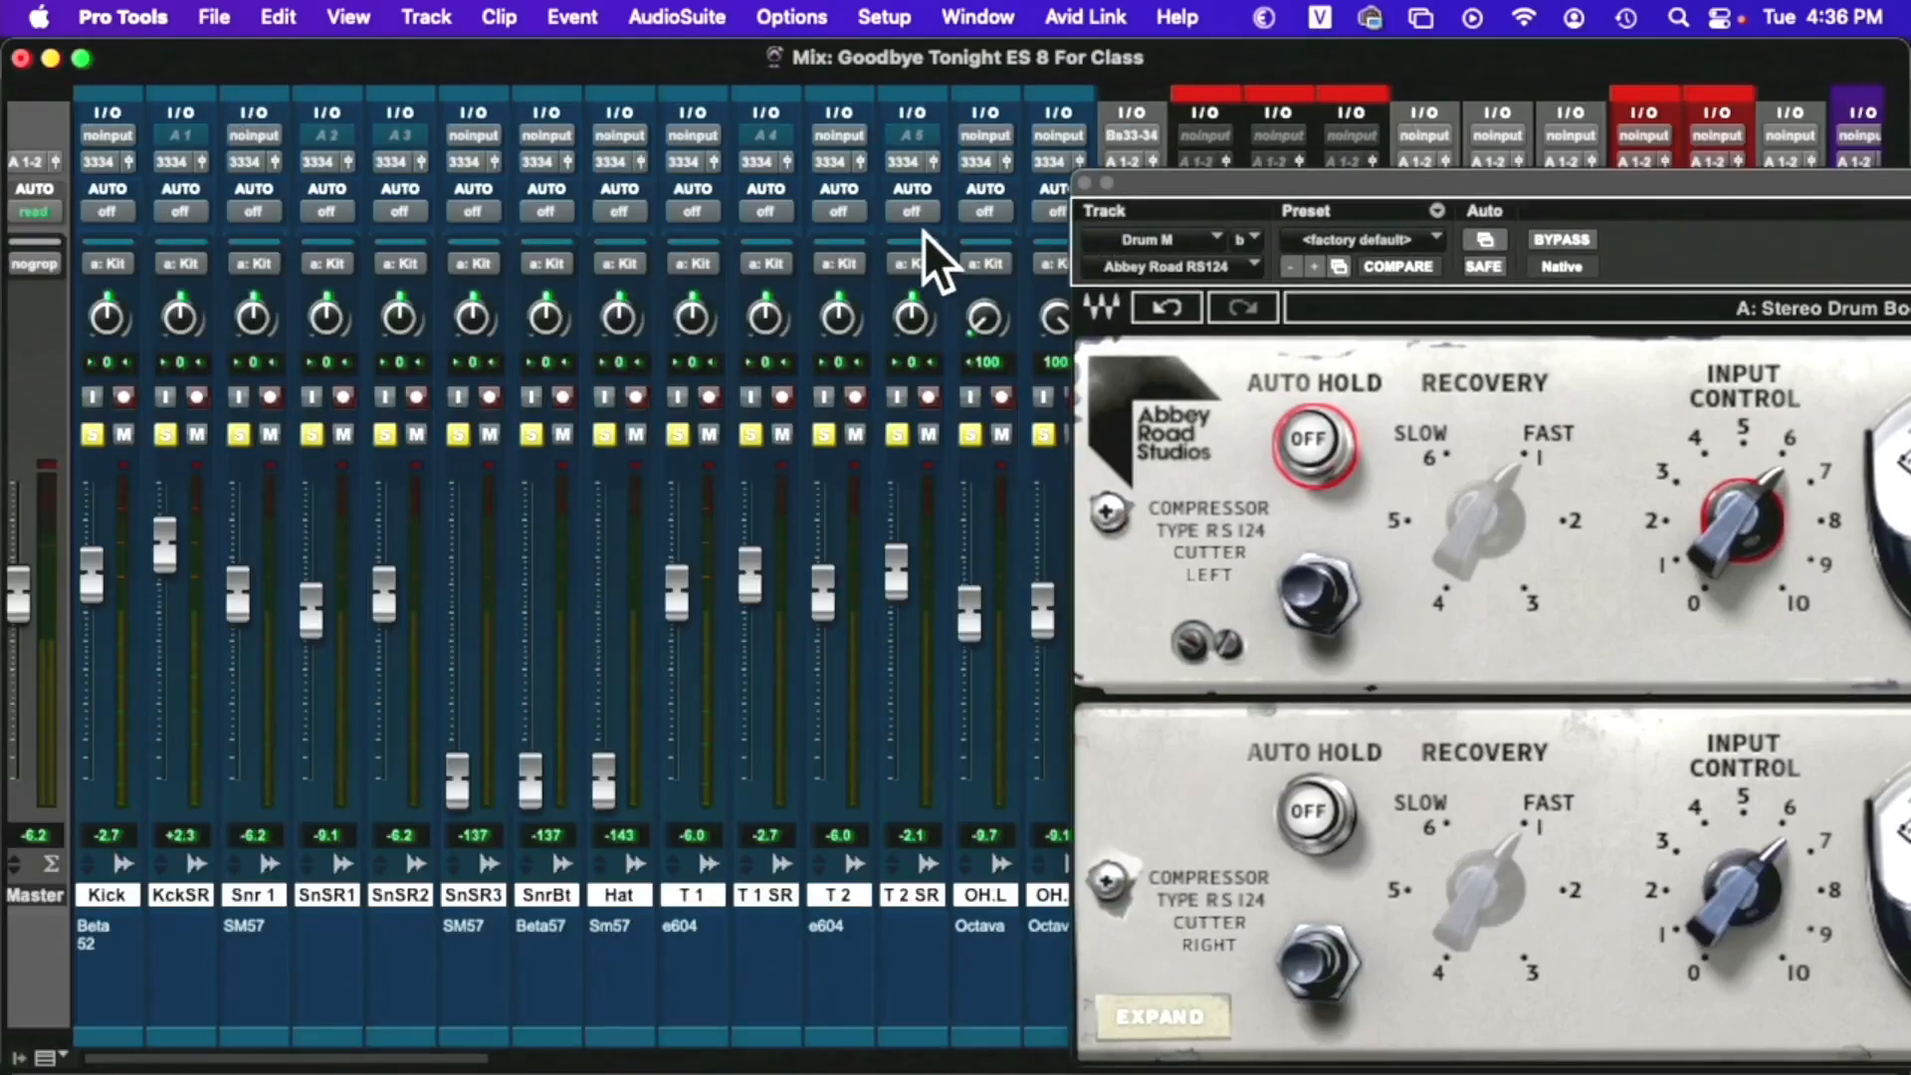
scroll(911, 209, "up", 5)
left_click(828, 145)
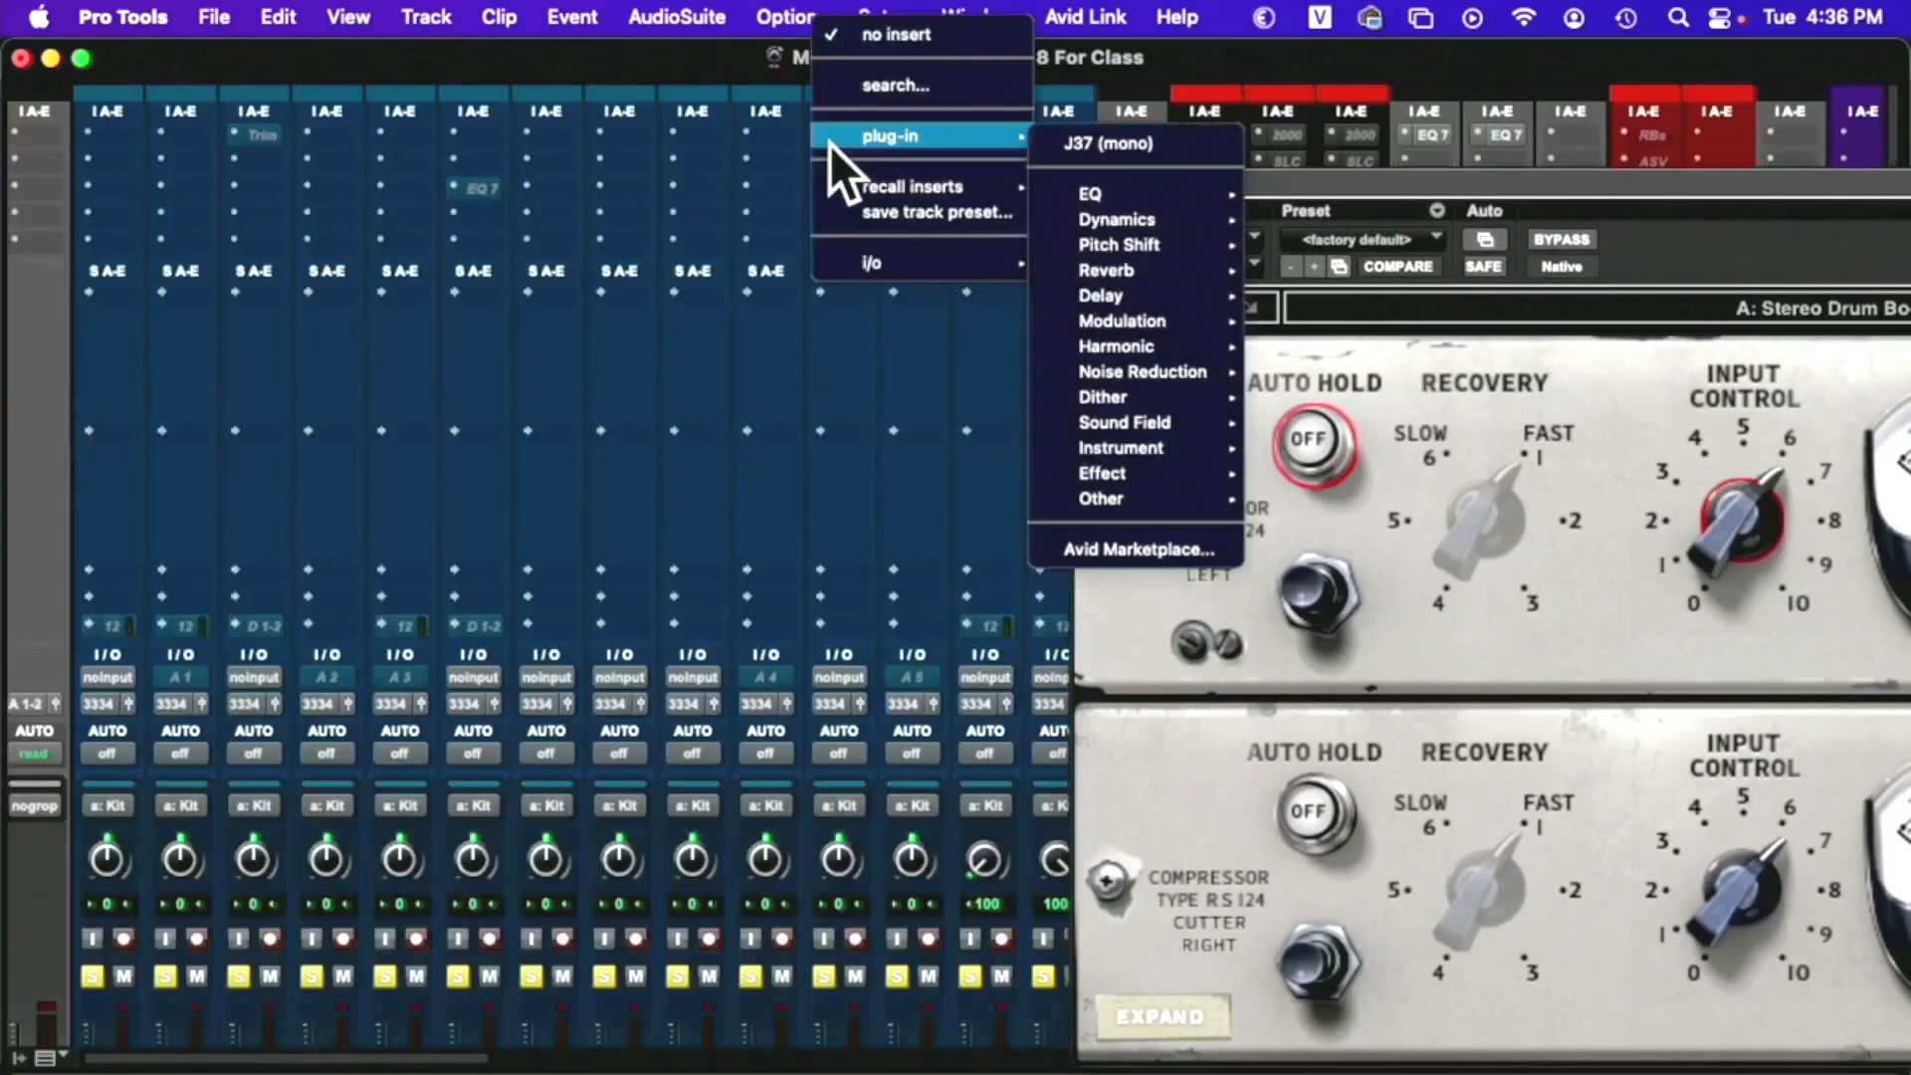
mouse_move(1195, 225)
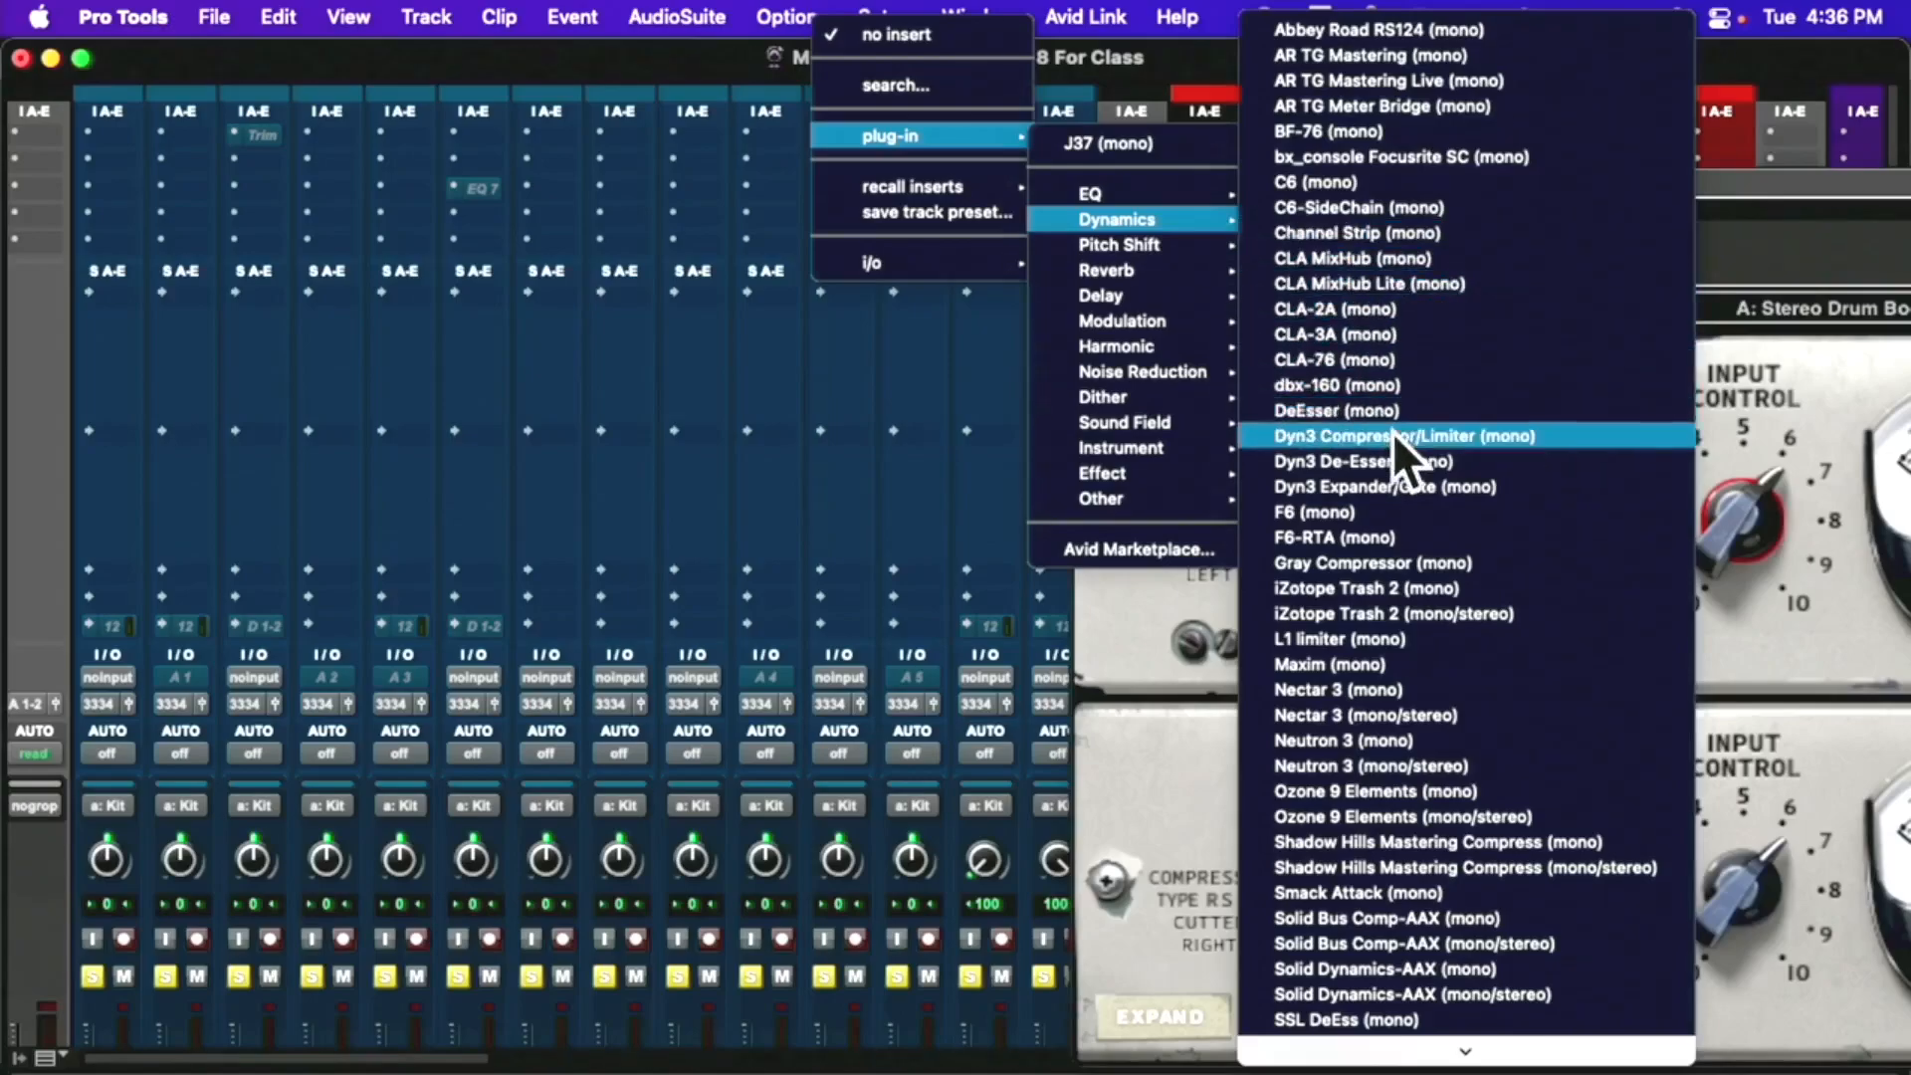
left_click(1446, 494)
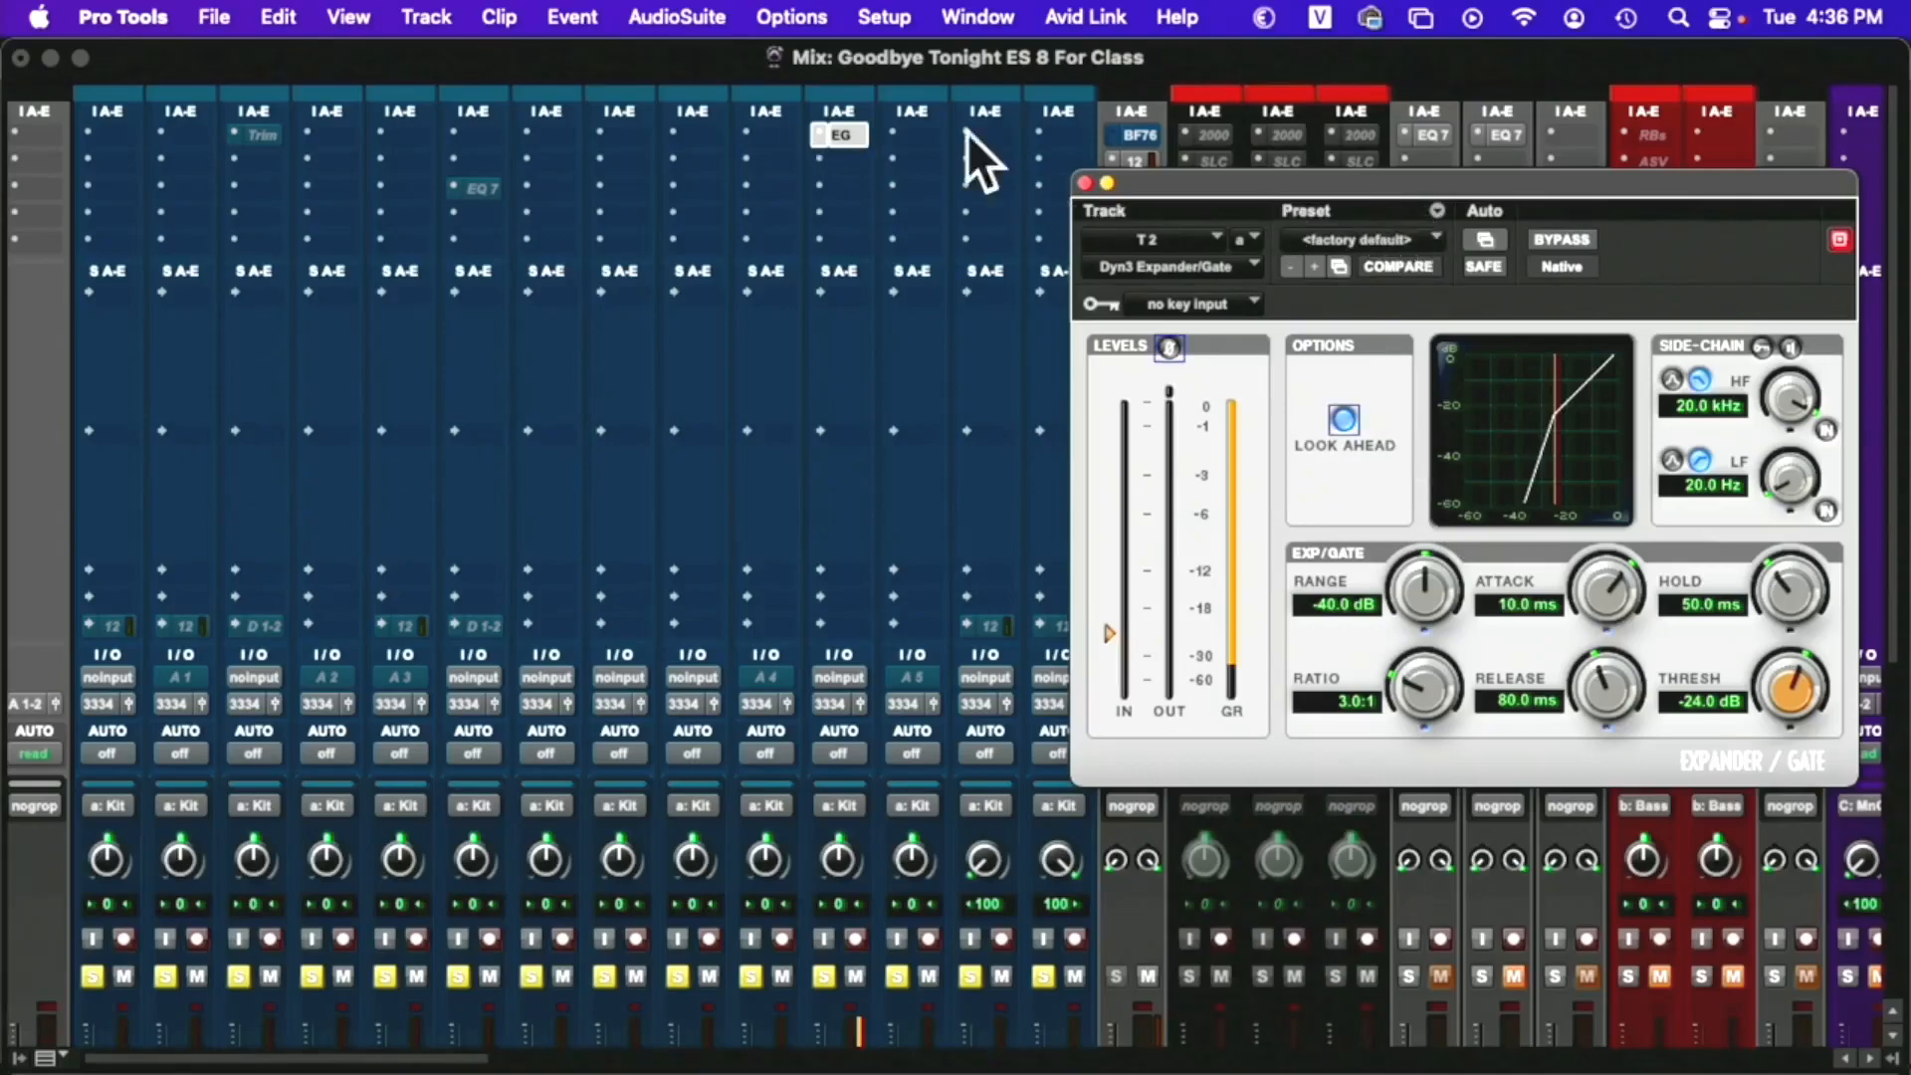
Copy the T 2 expander/gate to the first insert slots of Kick and KckSR
left_click_drag(1203, 189, 444, 127)
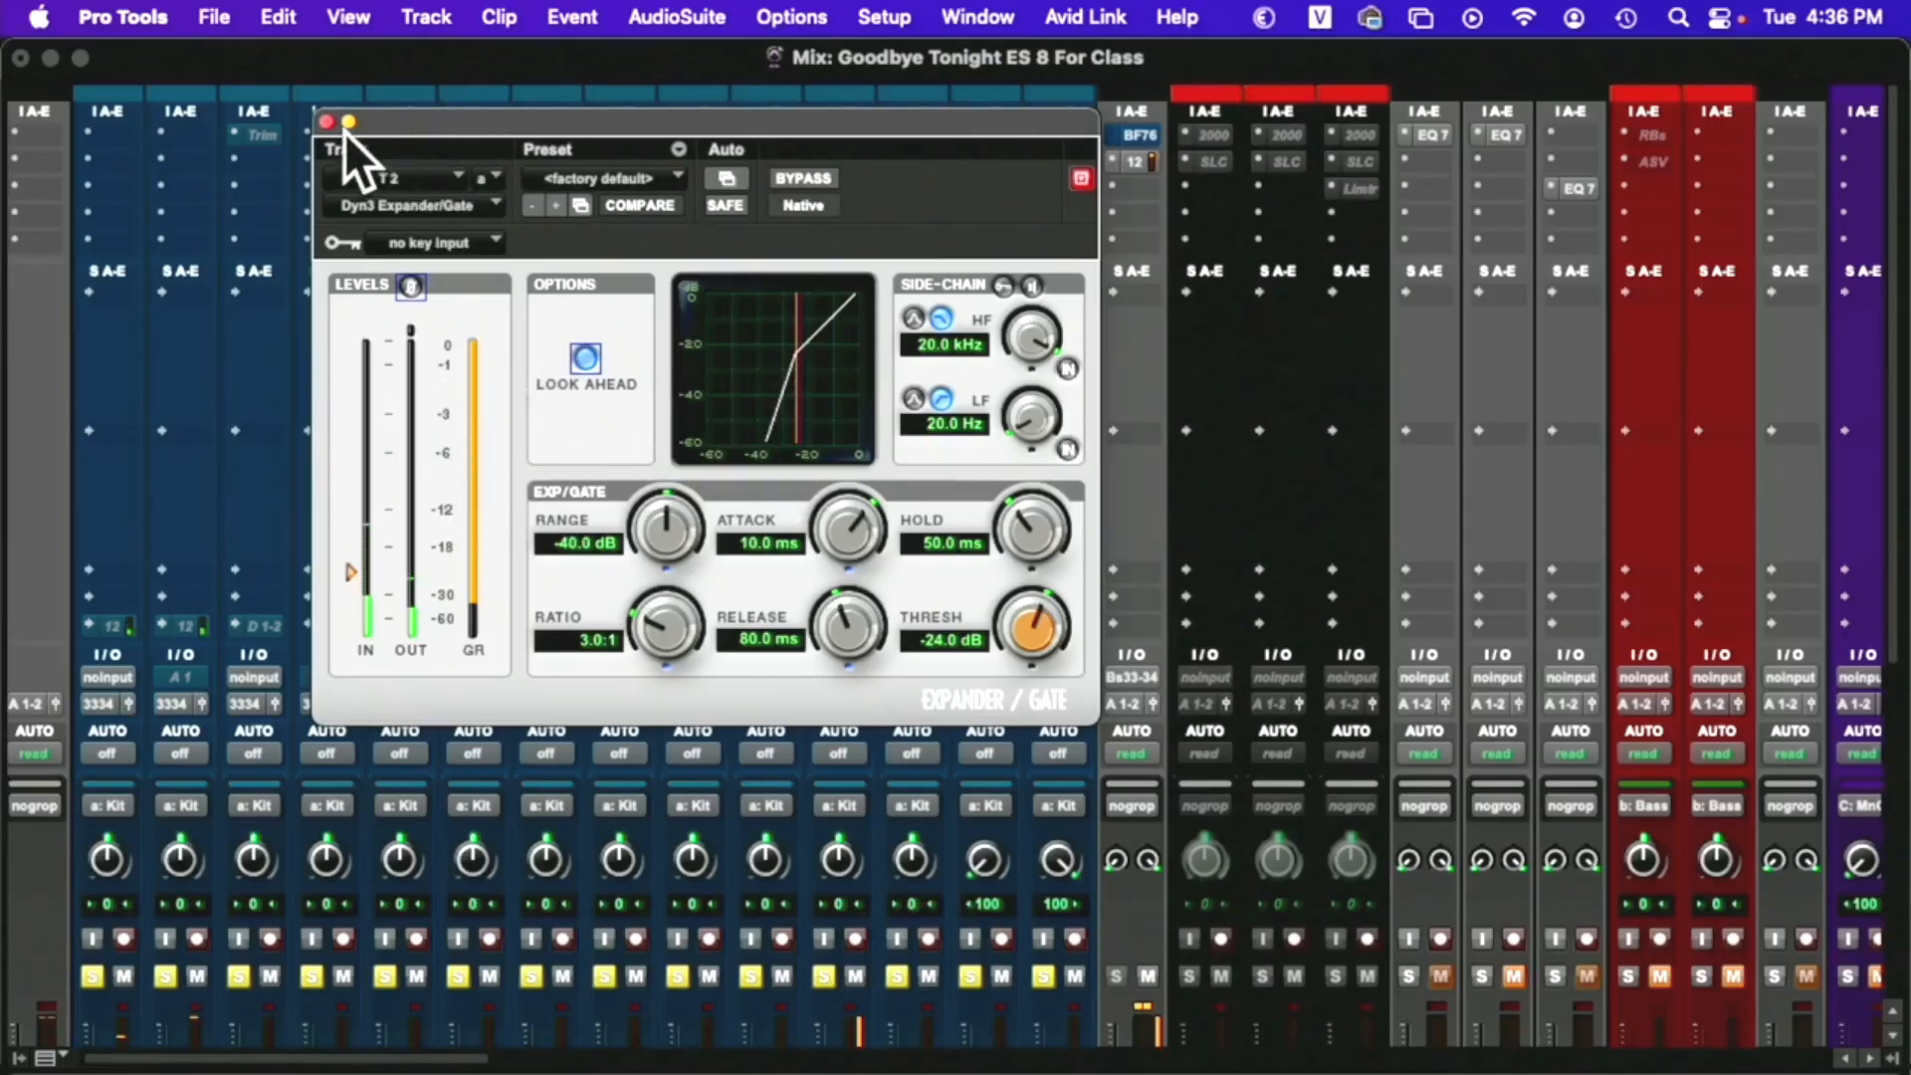
left_click_drag(421, 124, 878, 282)
left_click(860, 151)
left_click(616, 111)
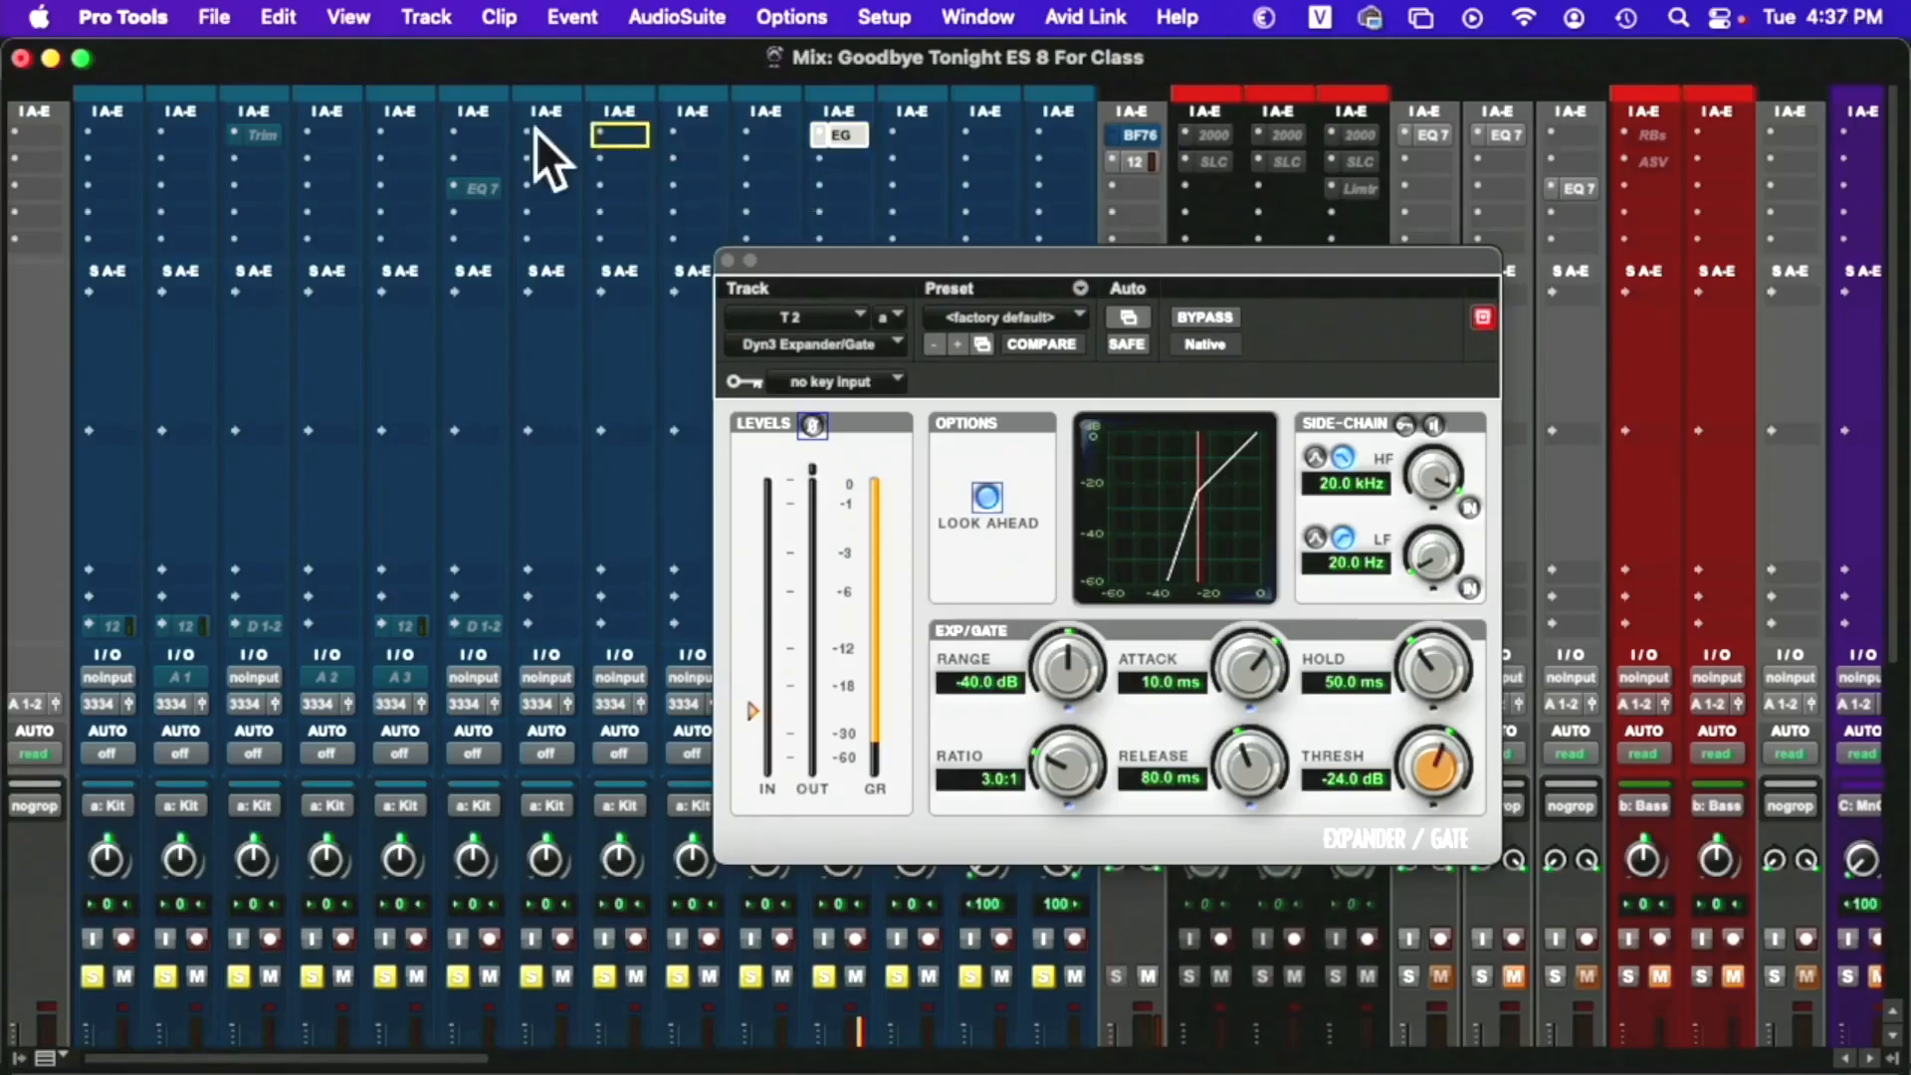
left_click_drag(145, 146, 137, 147)
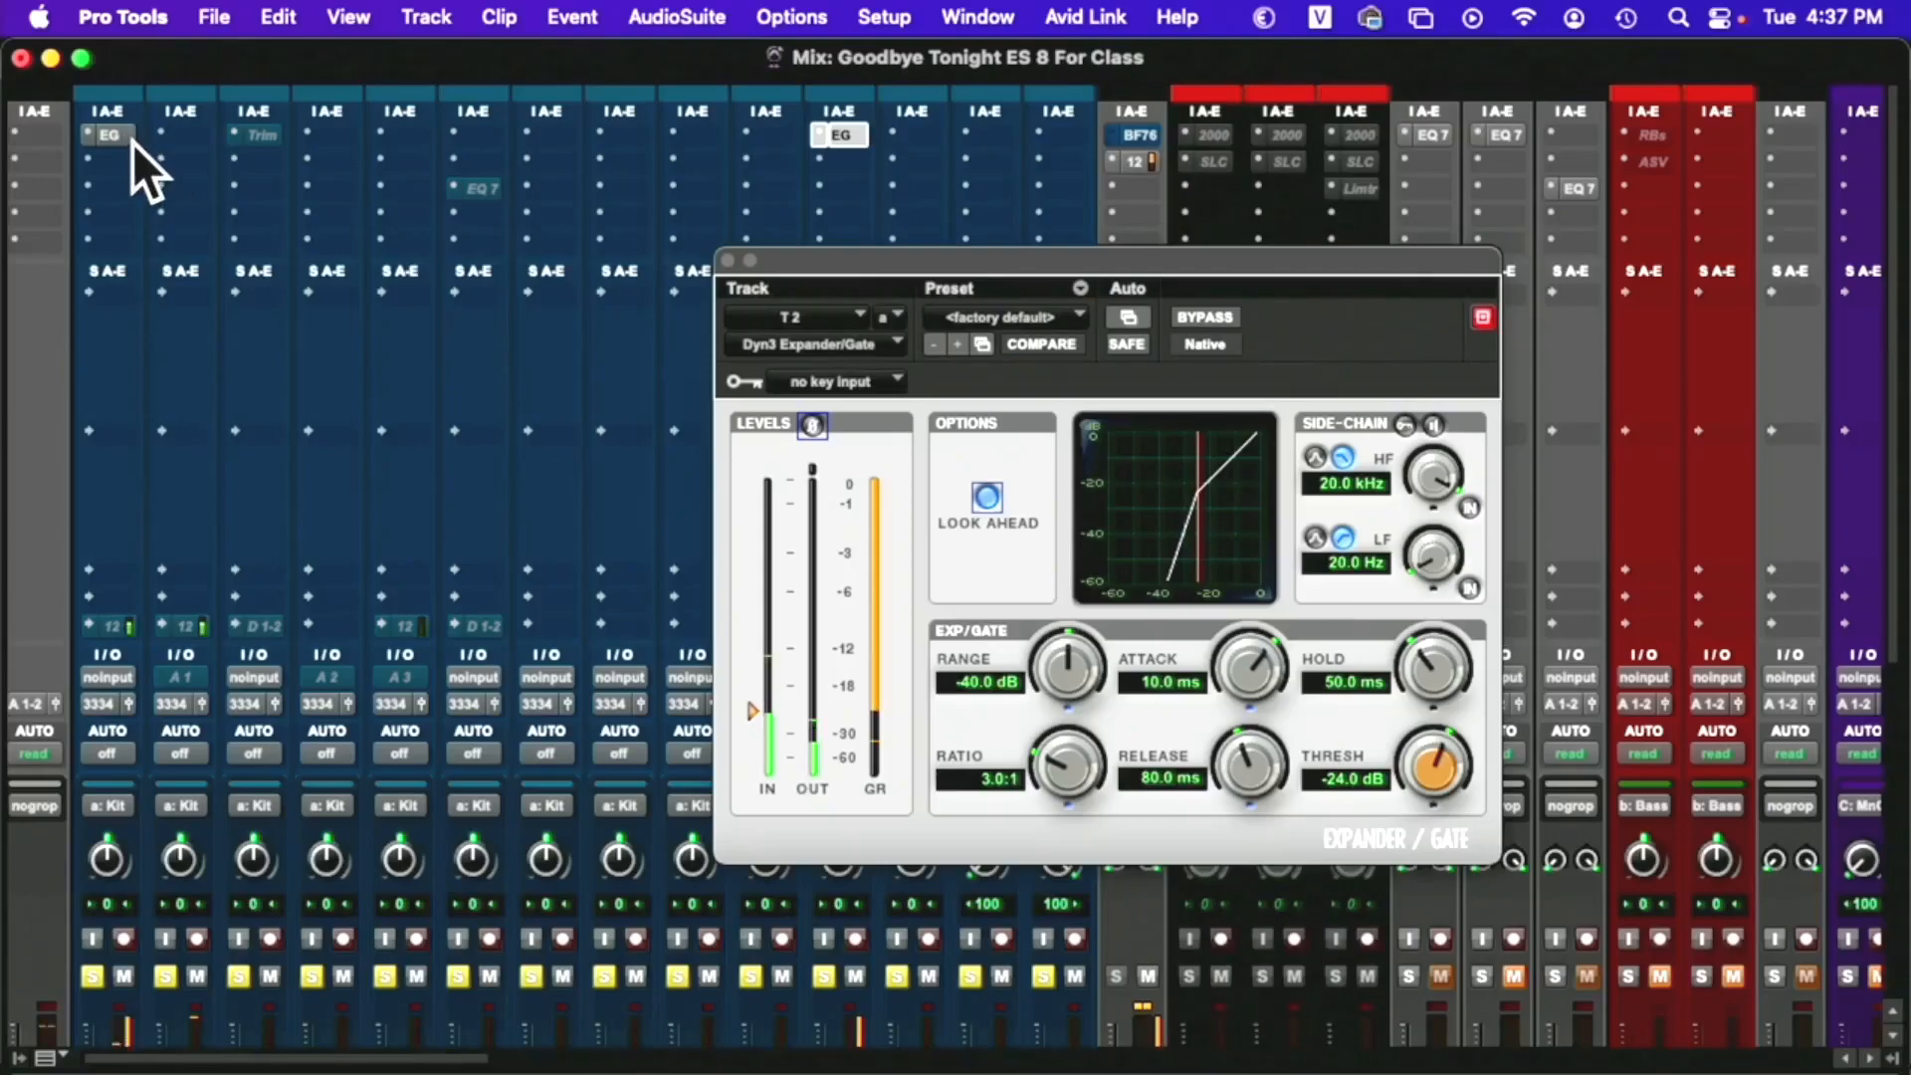
left_click(133, 142)
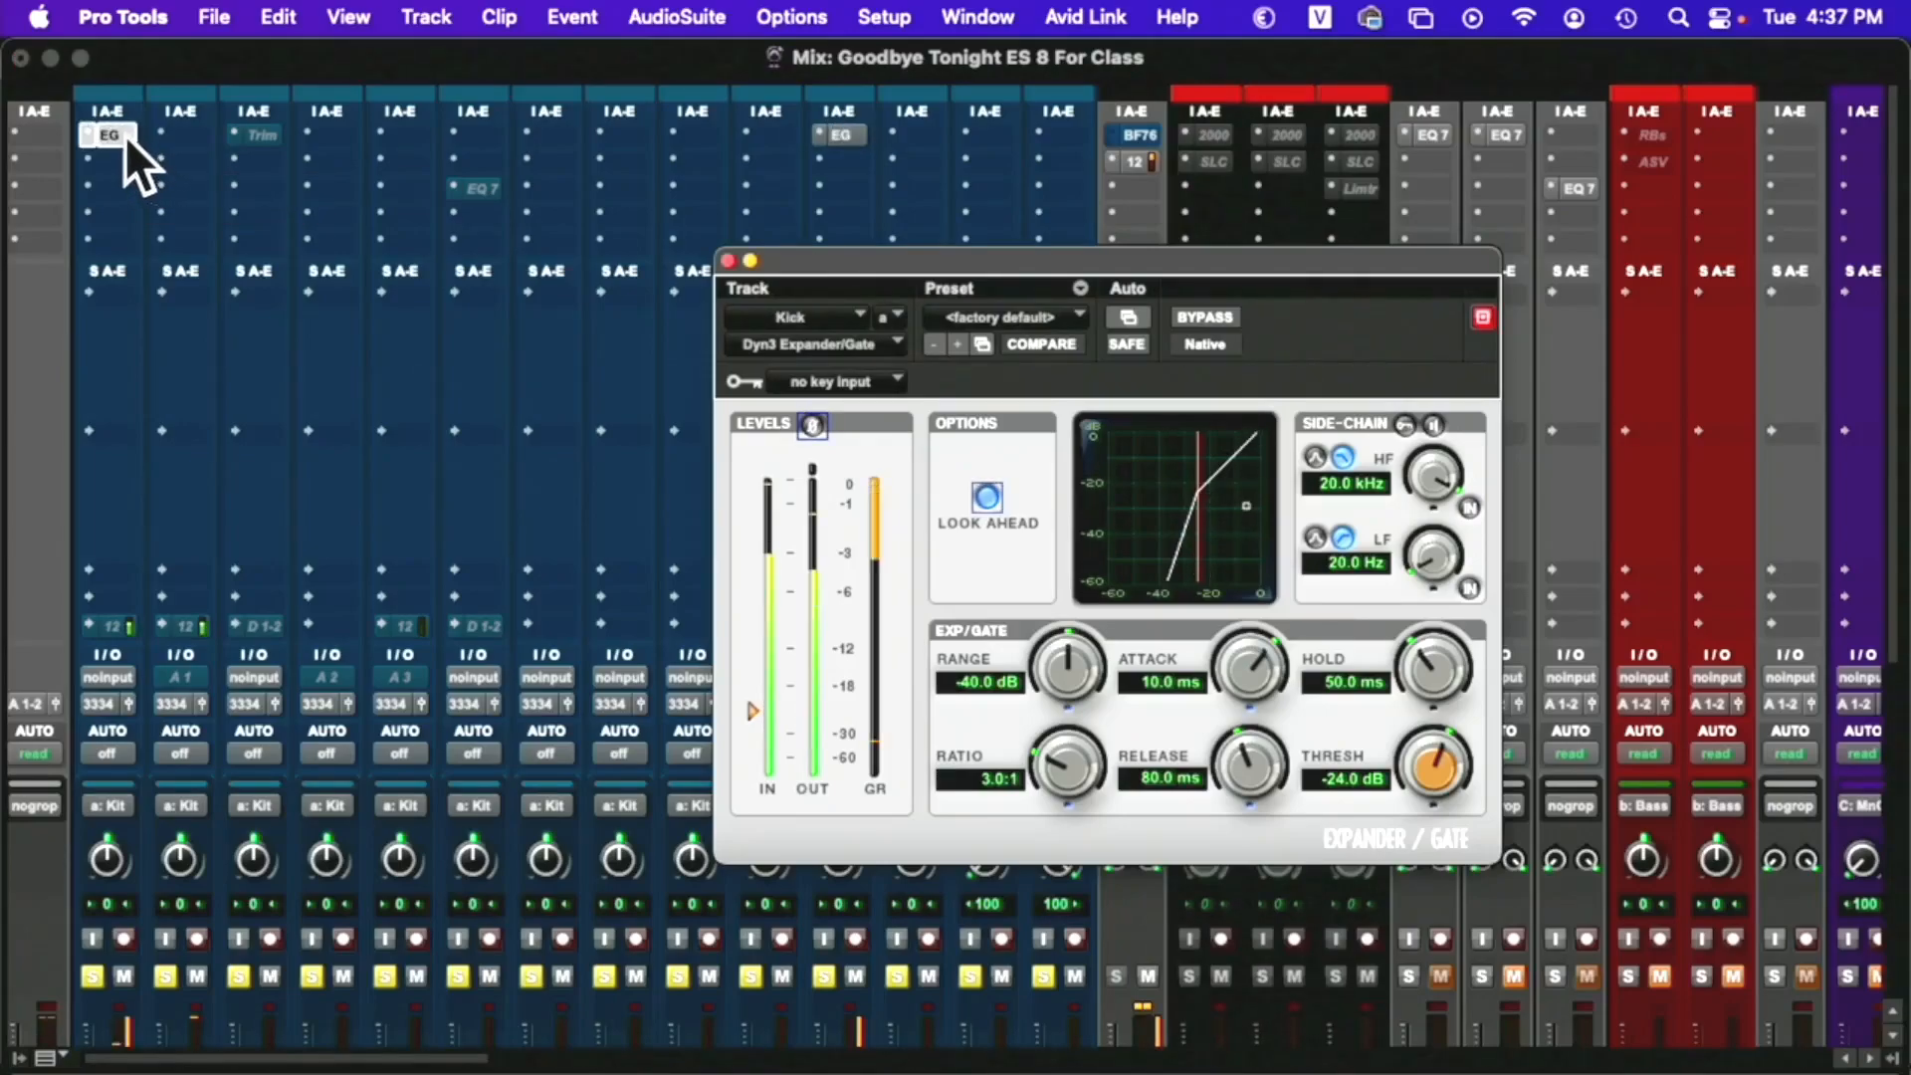
left_click(209, 140)
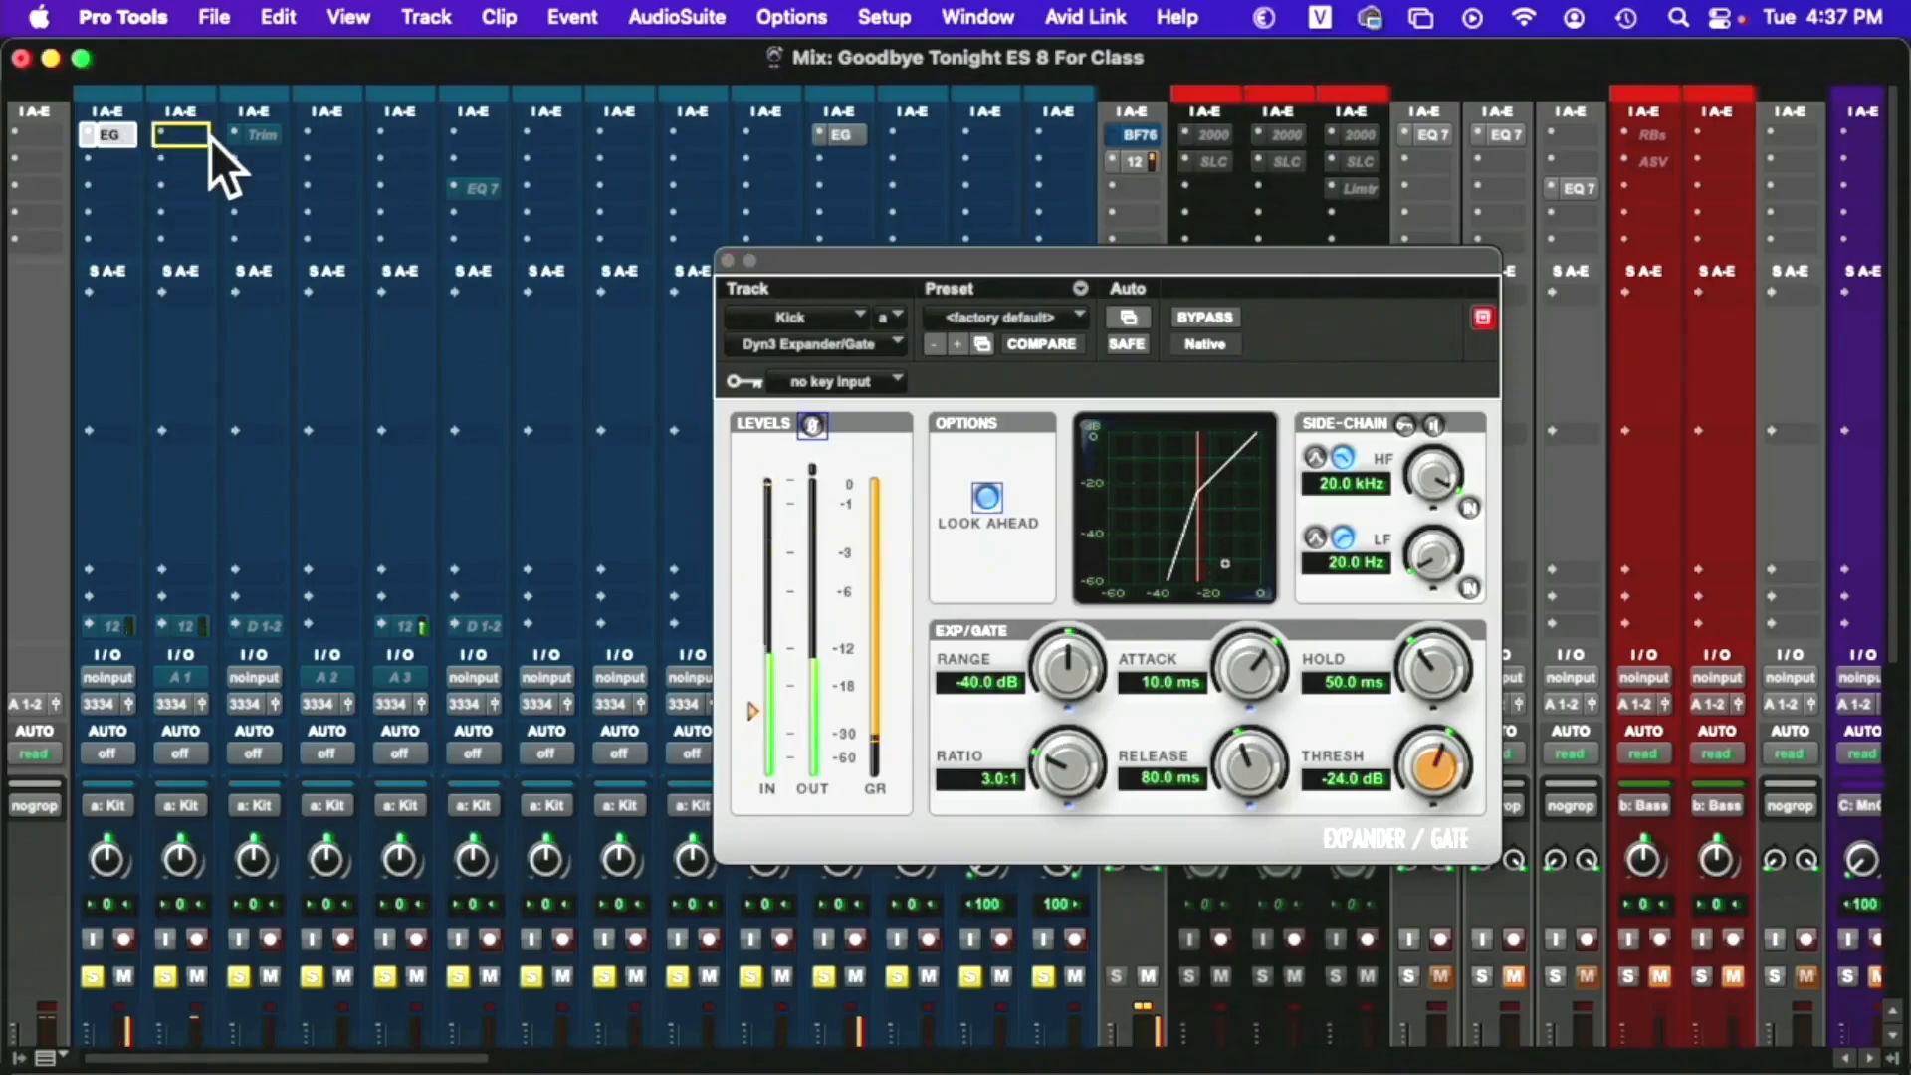
left_click_drag(209, 140, 209, 140)
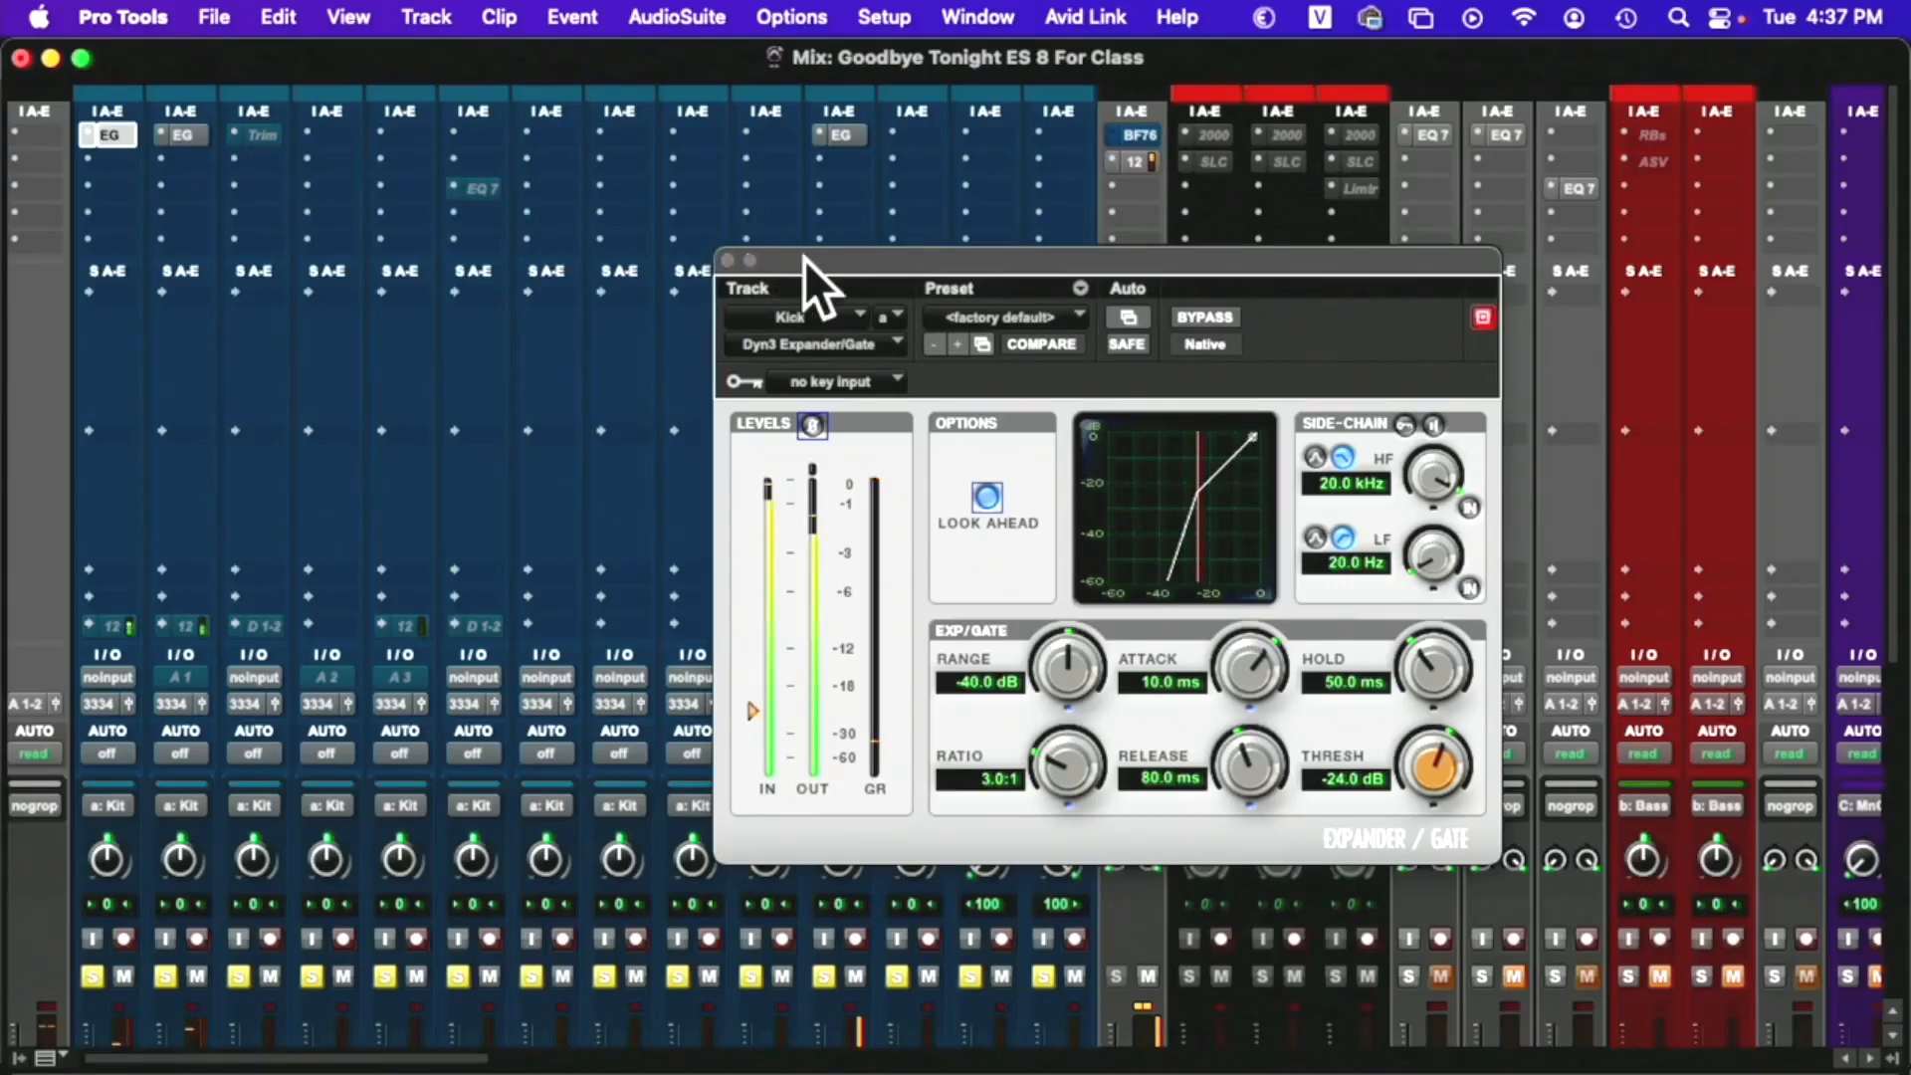
Copy the expander/gate from T 2 to the first insert slot of T 1, and open the T 1 copy
left_click_drag(798, 265, 1162, 268)
scroll(922, 388, "down", 5)
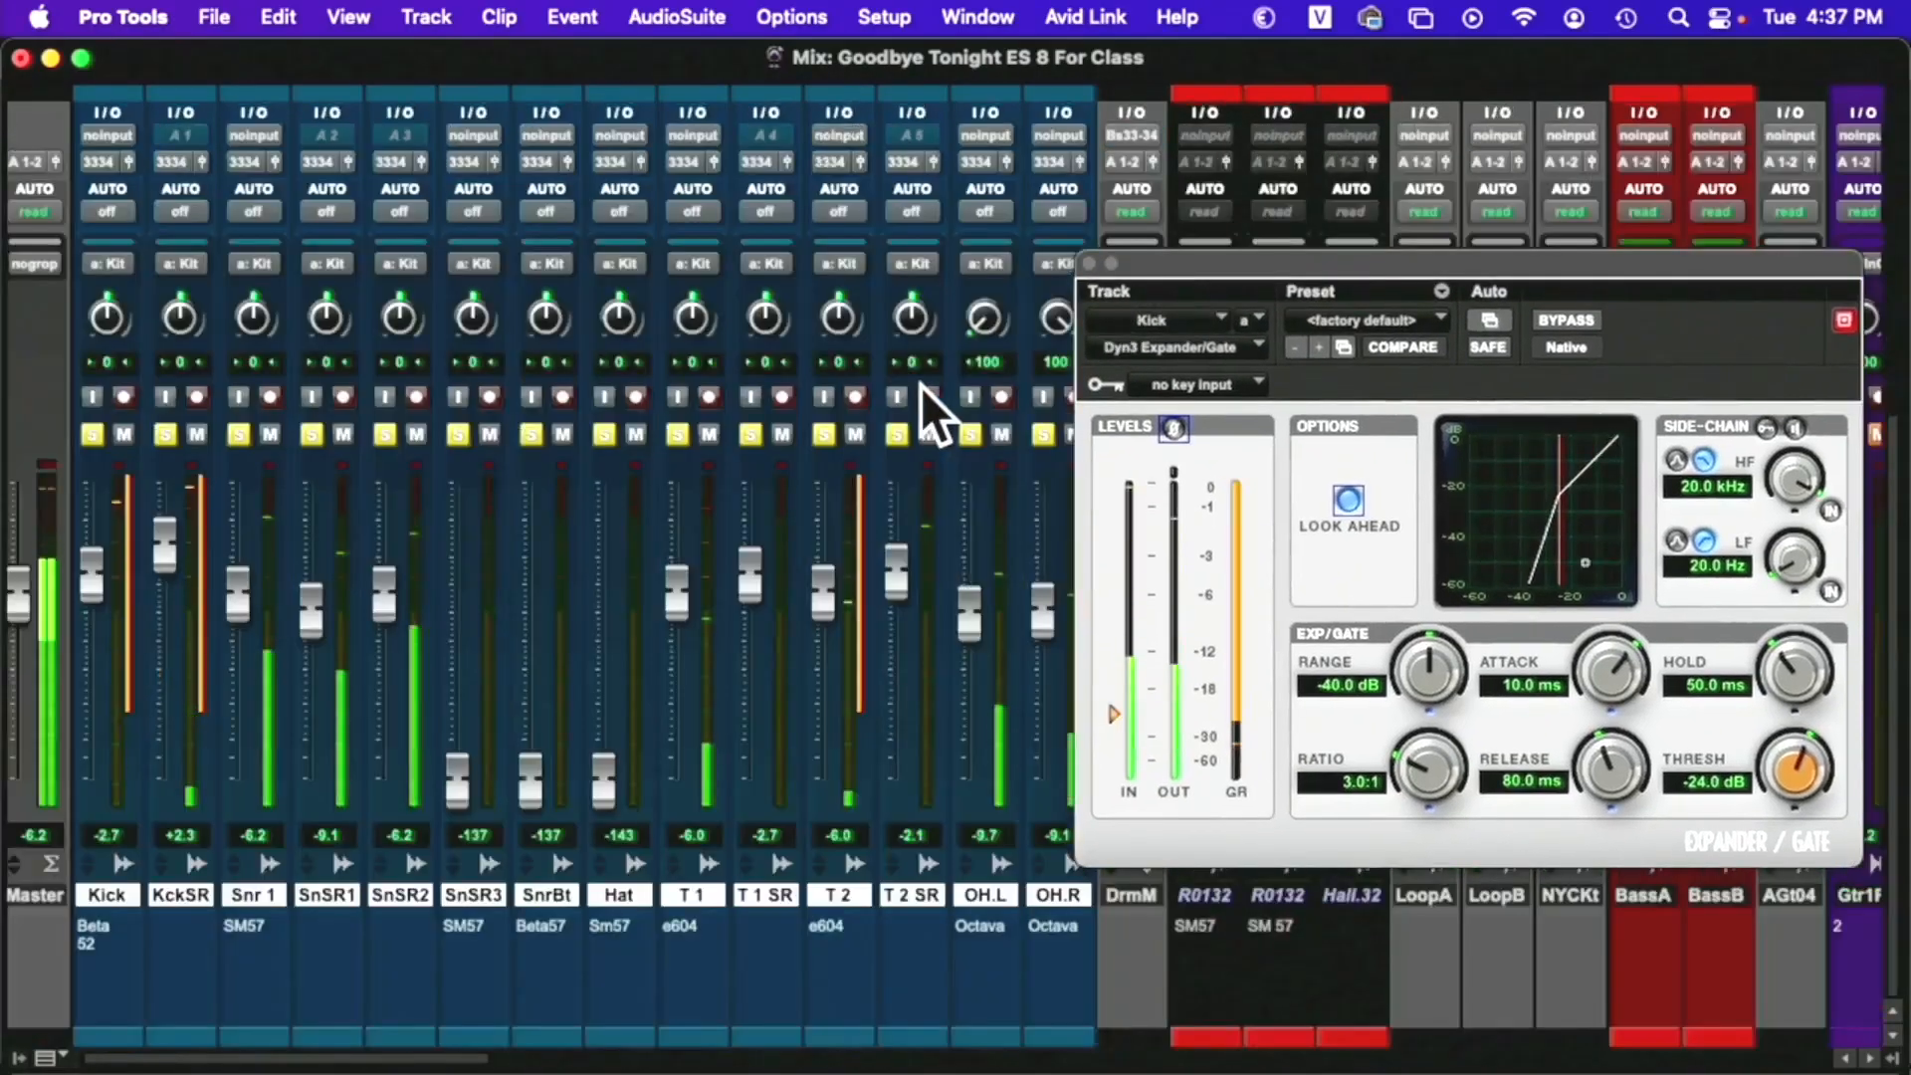
scroll(923, 387, "up", 5)
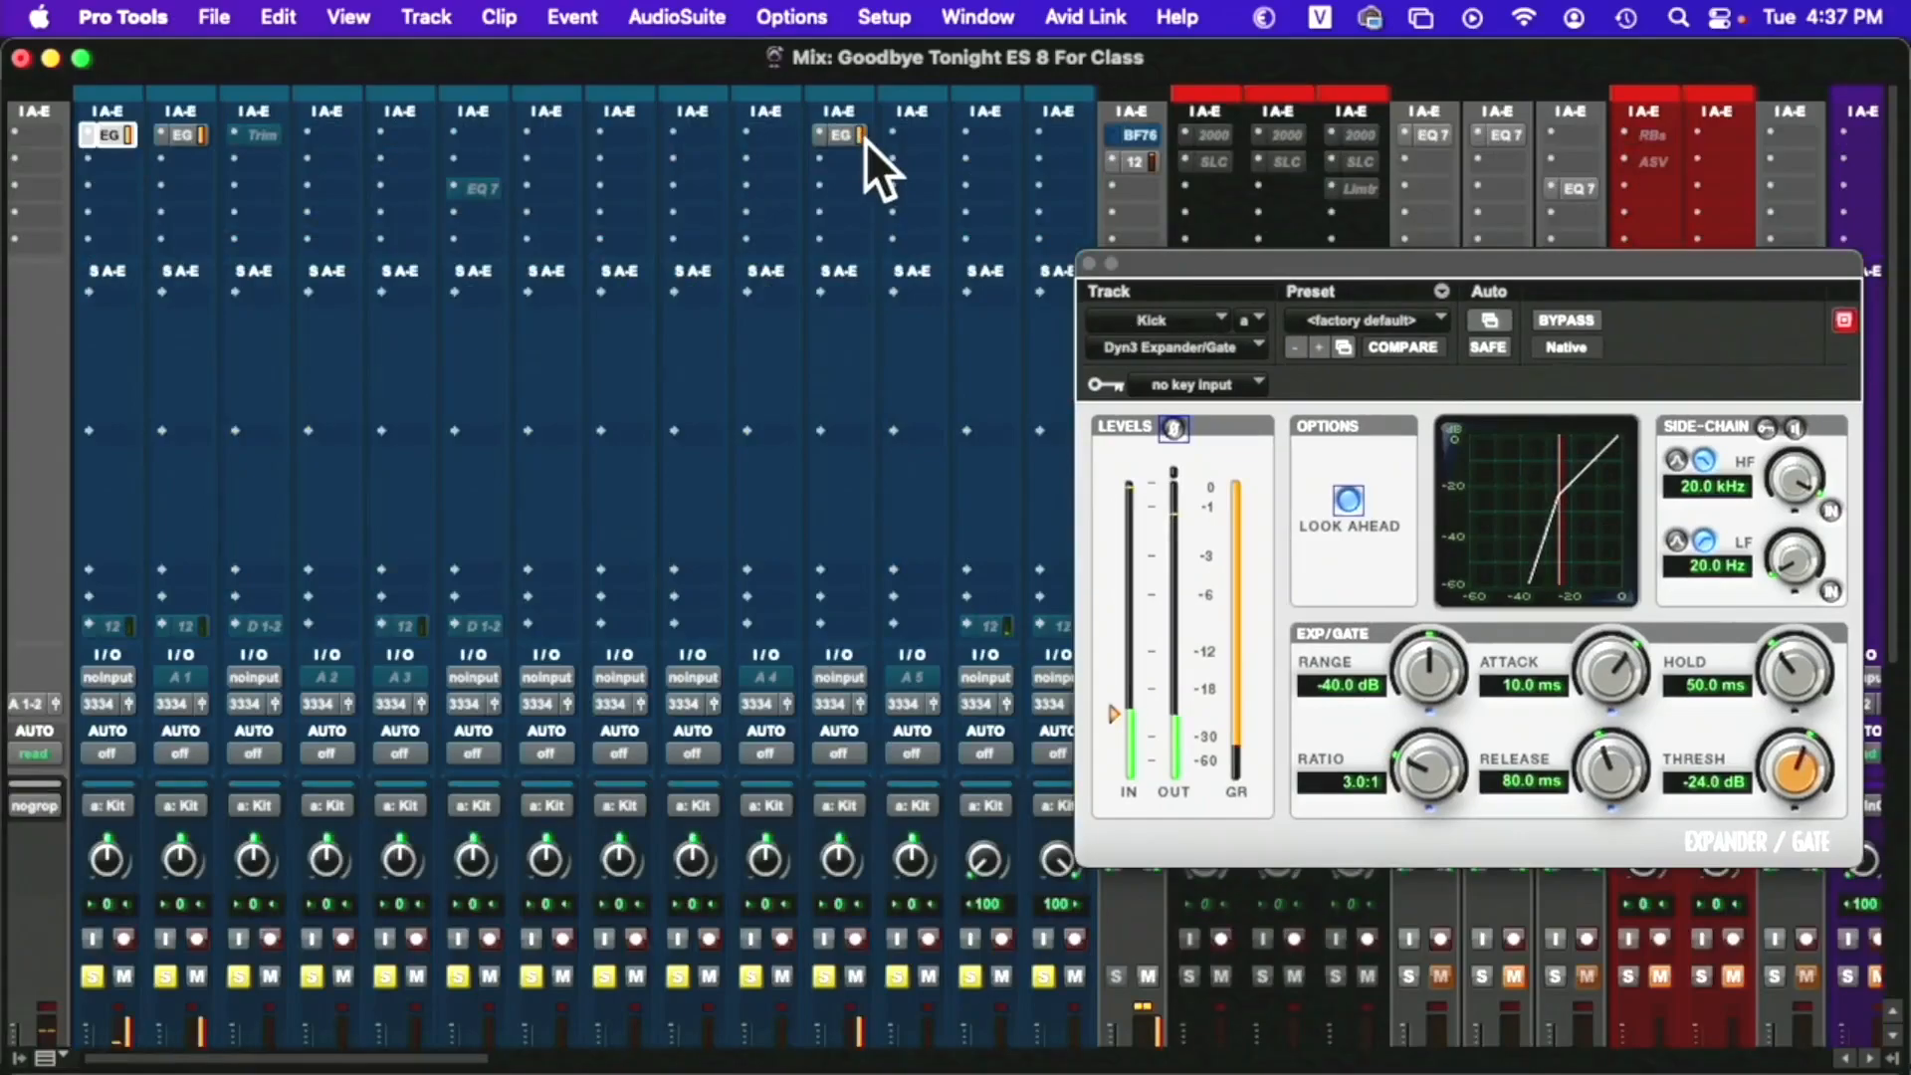
left_click_drag(836, 141, 723, 143)
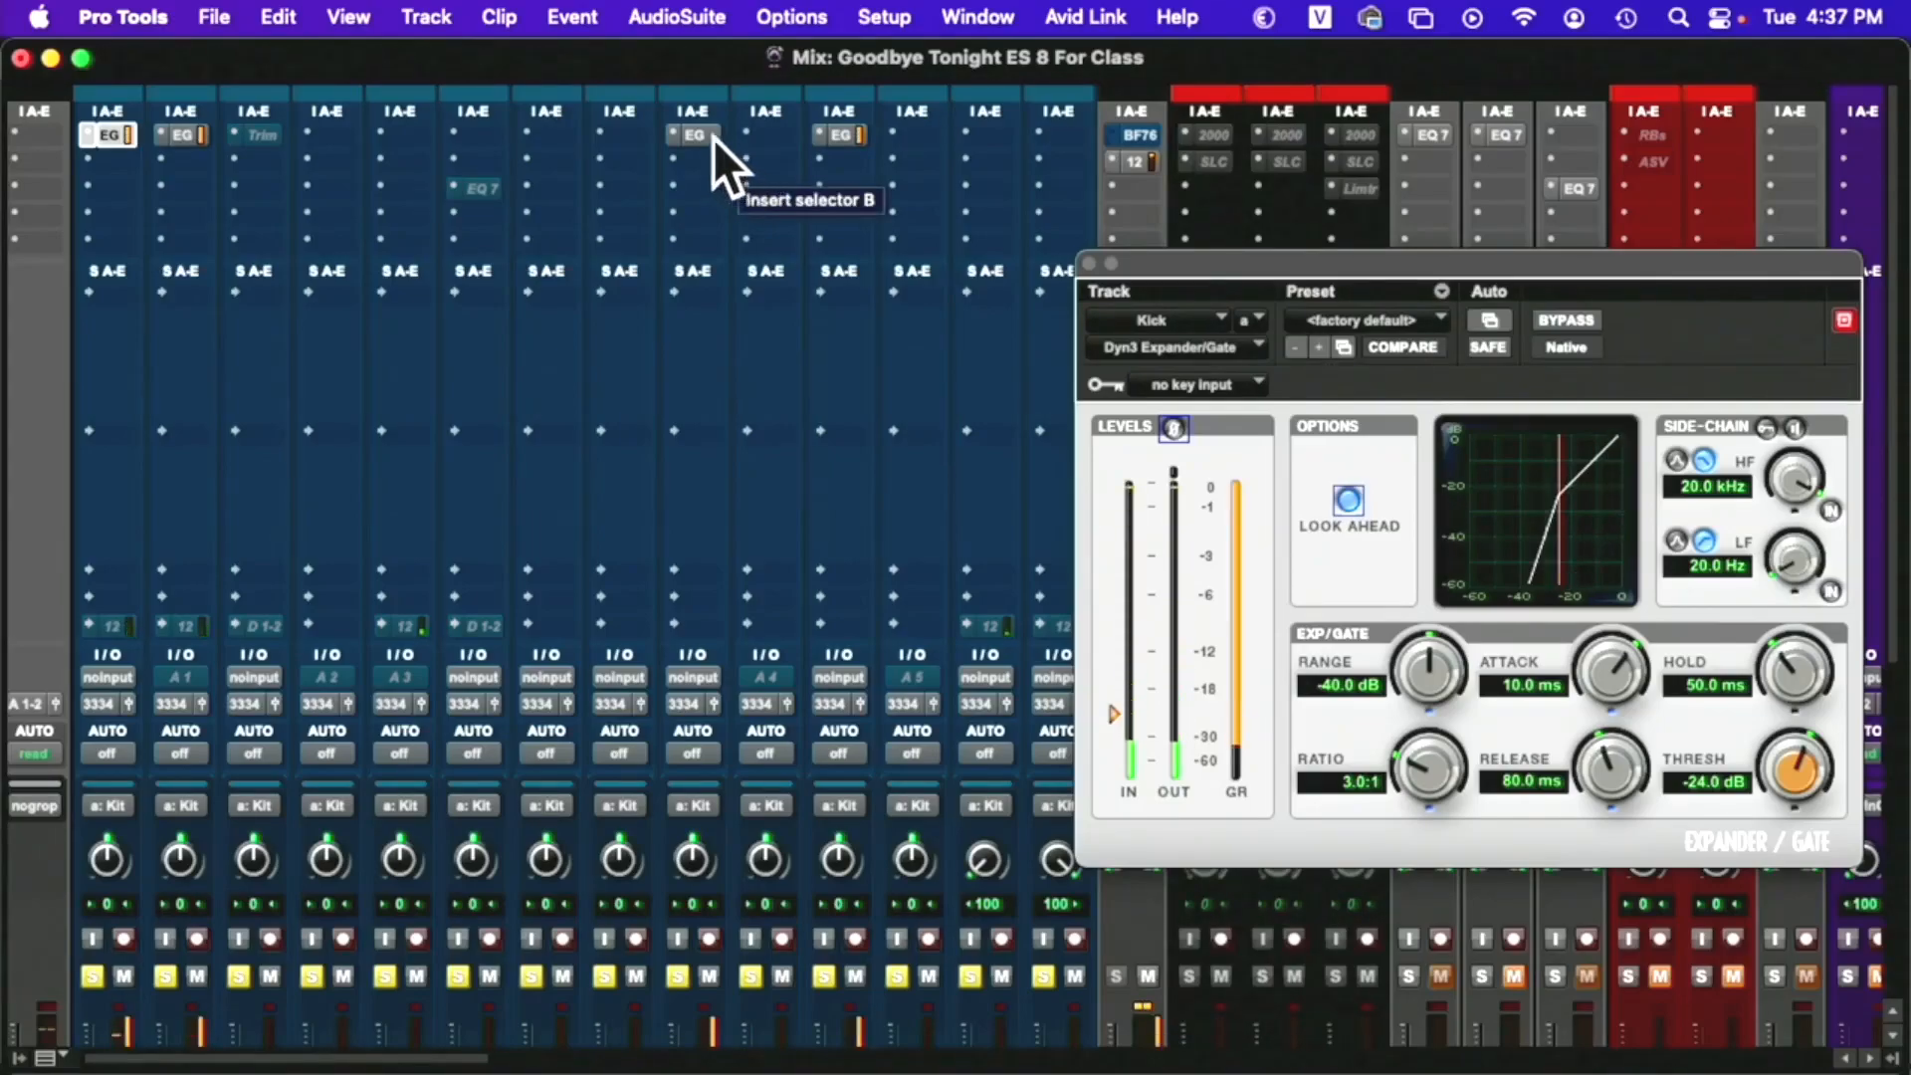
left_click(716, 139)
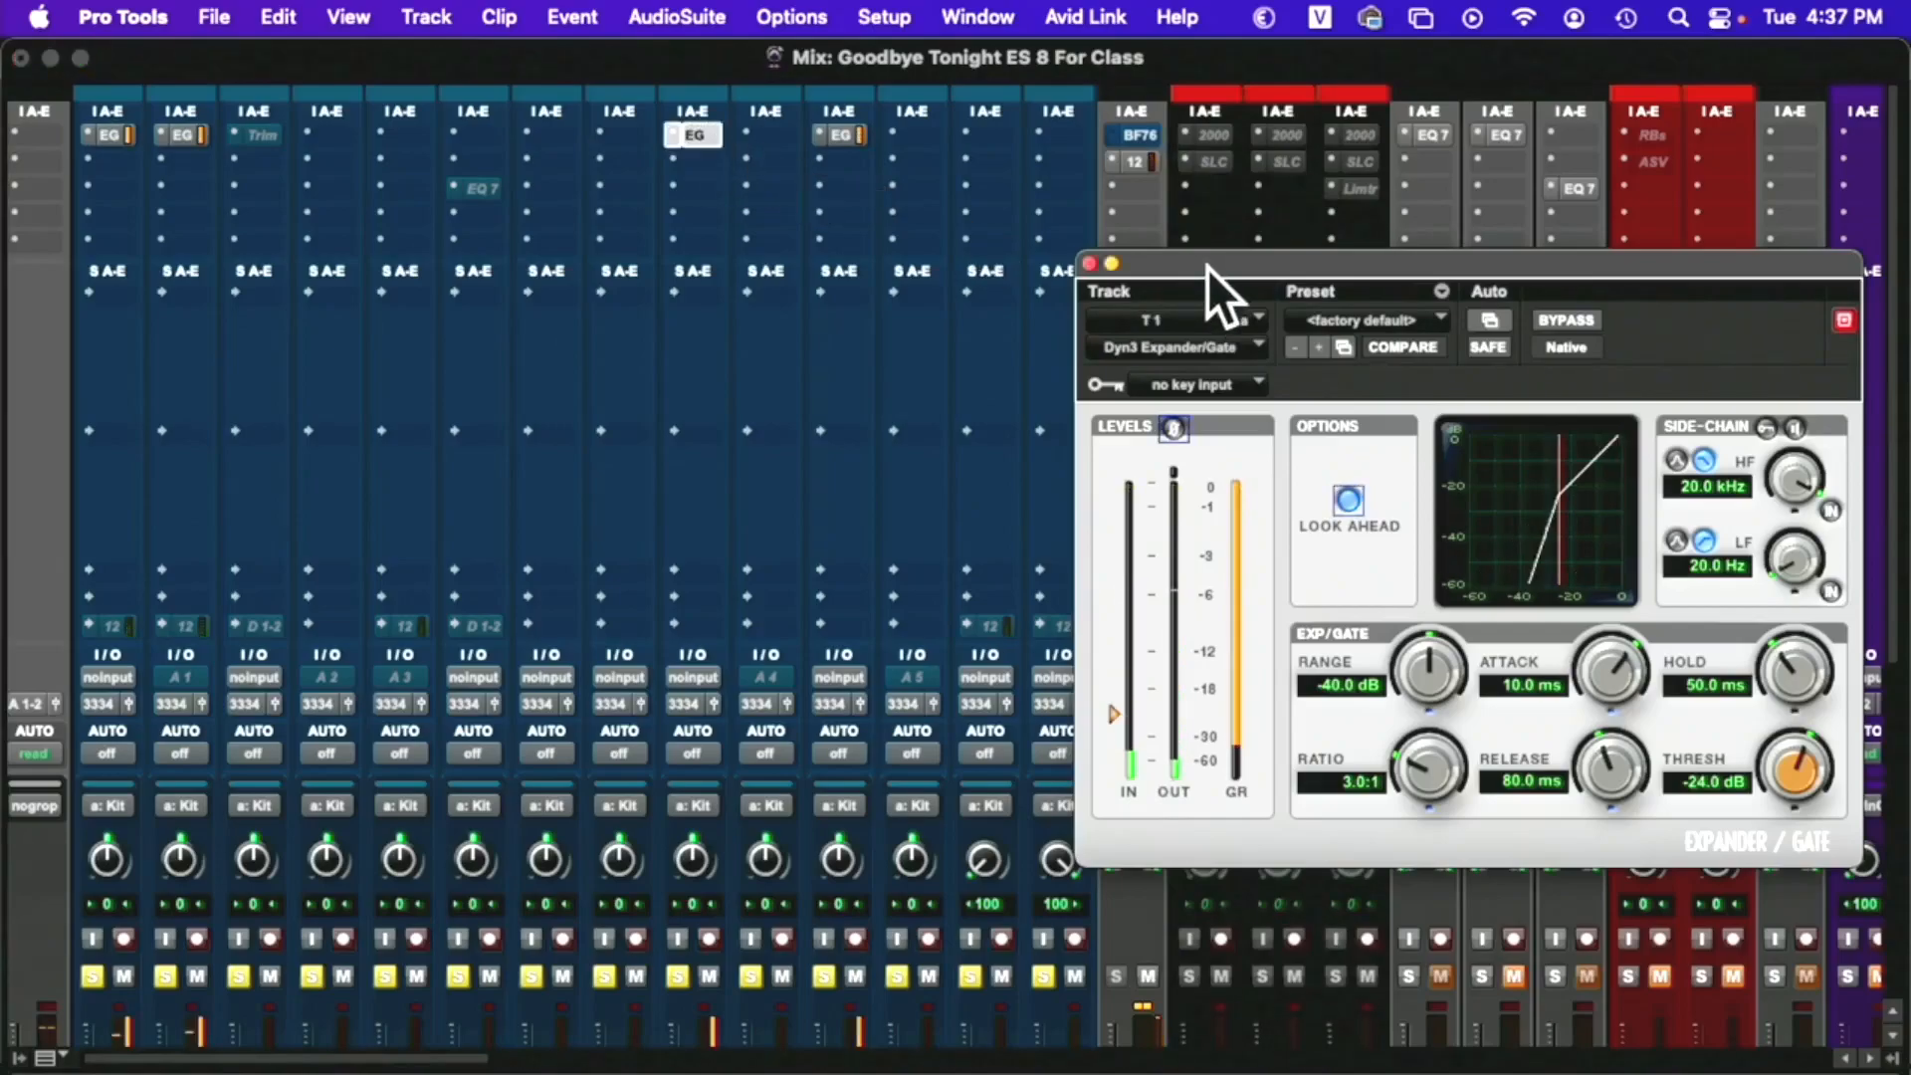
Examine the tom waveforms around the selected bridge section in the Edit window, and return to the mixer
key("super+equal")
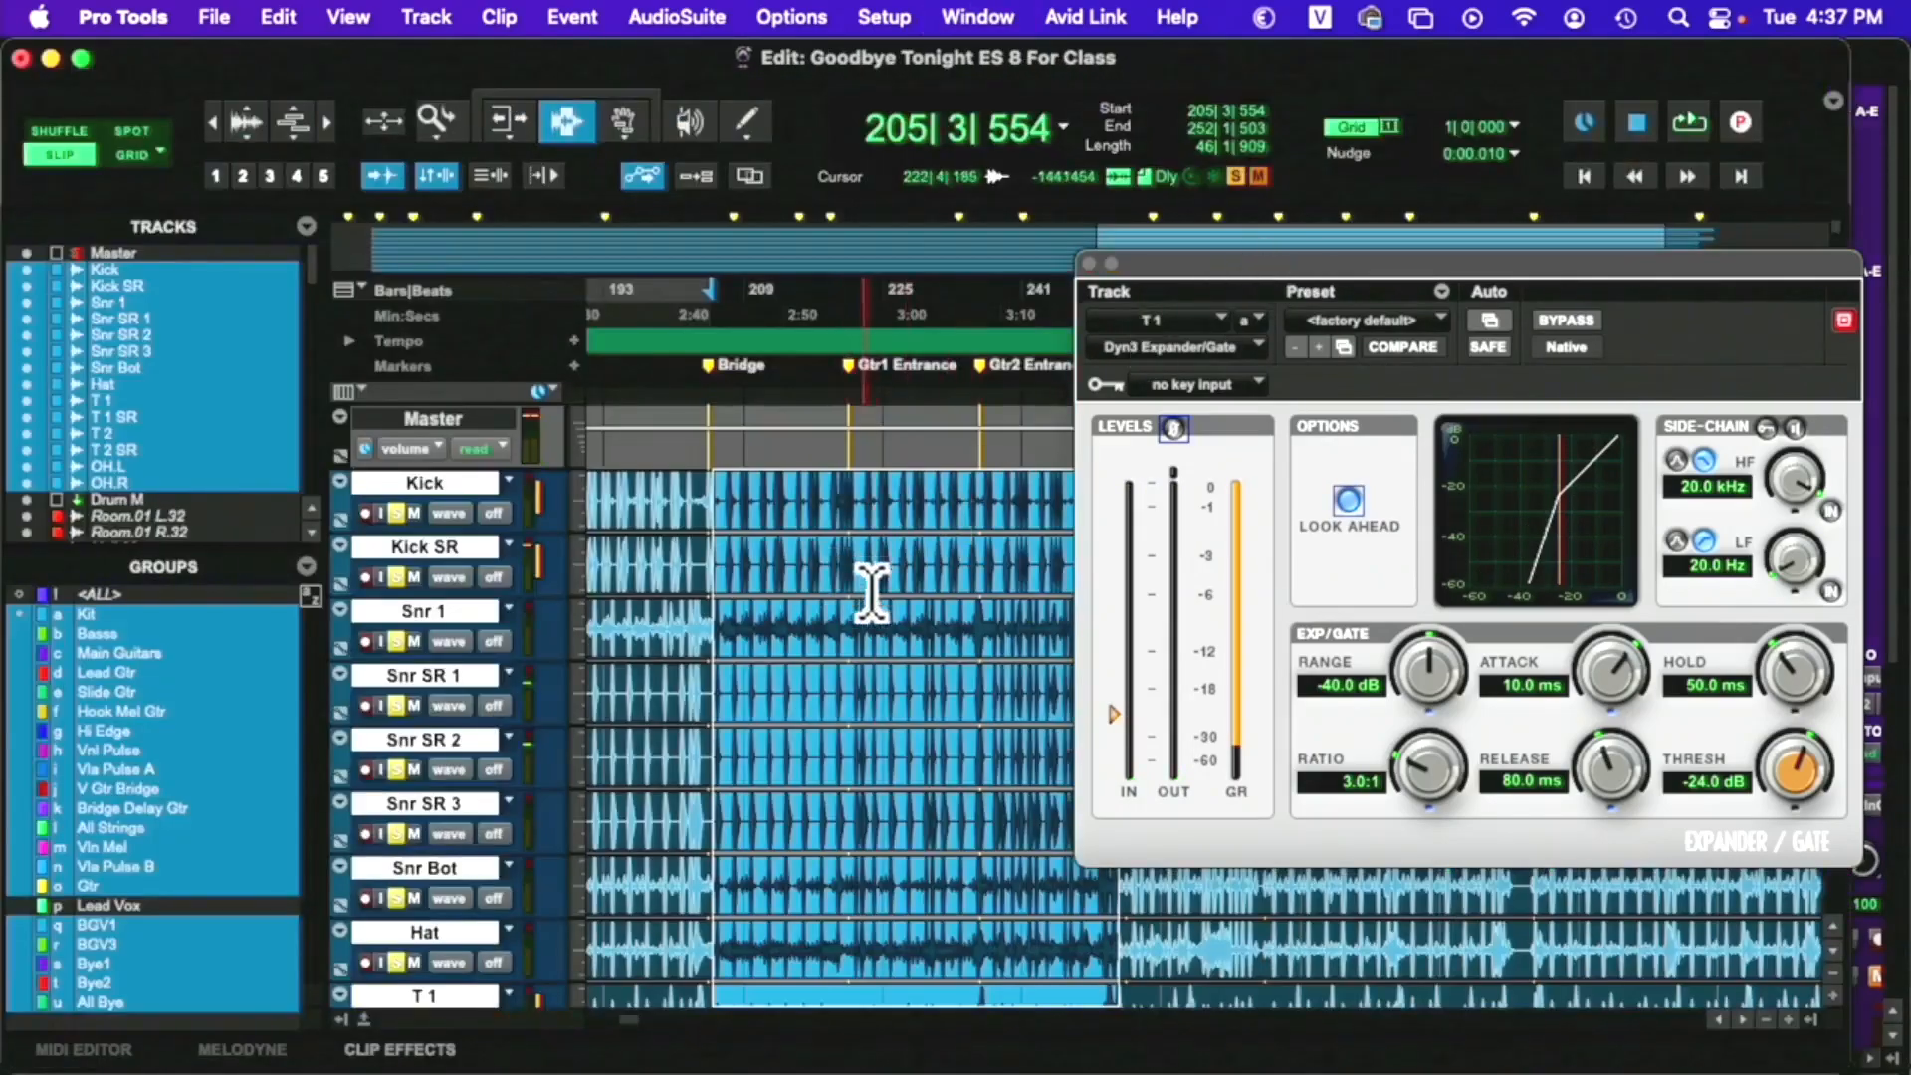
scroll(871, 595, "down", 1)
scroll(871, 594, "right", 5)
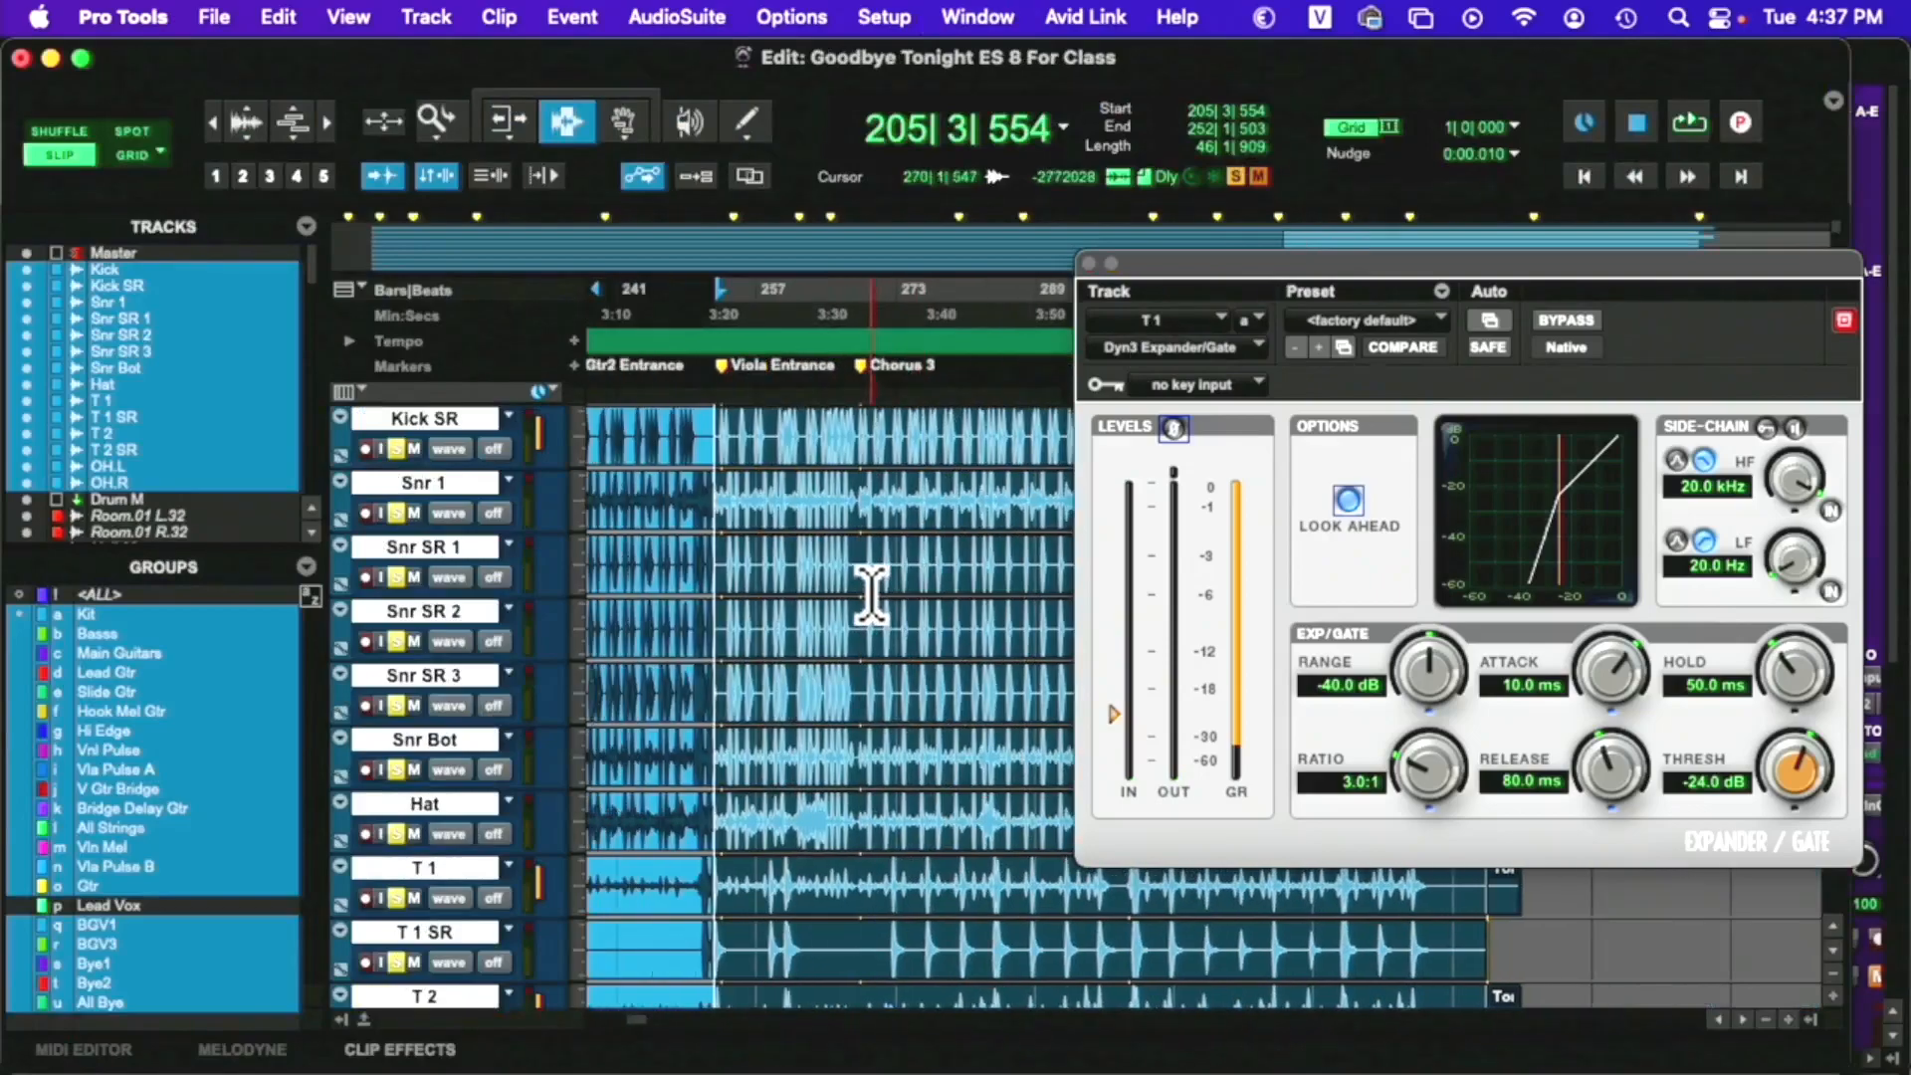
scroll(871, 595, "left", 5)
scroll(866, 589, "down", 2)
scroll(865, 595, "down", 1)
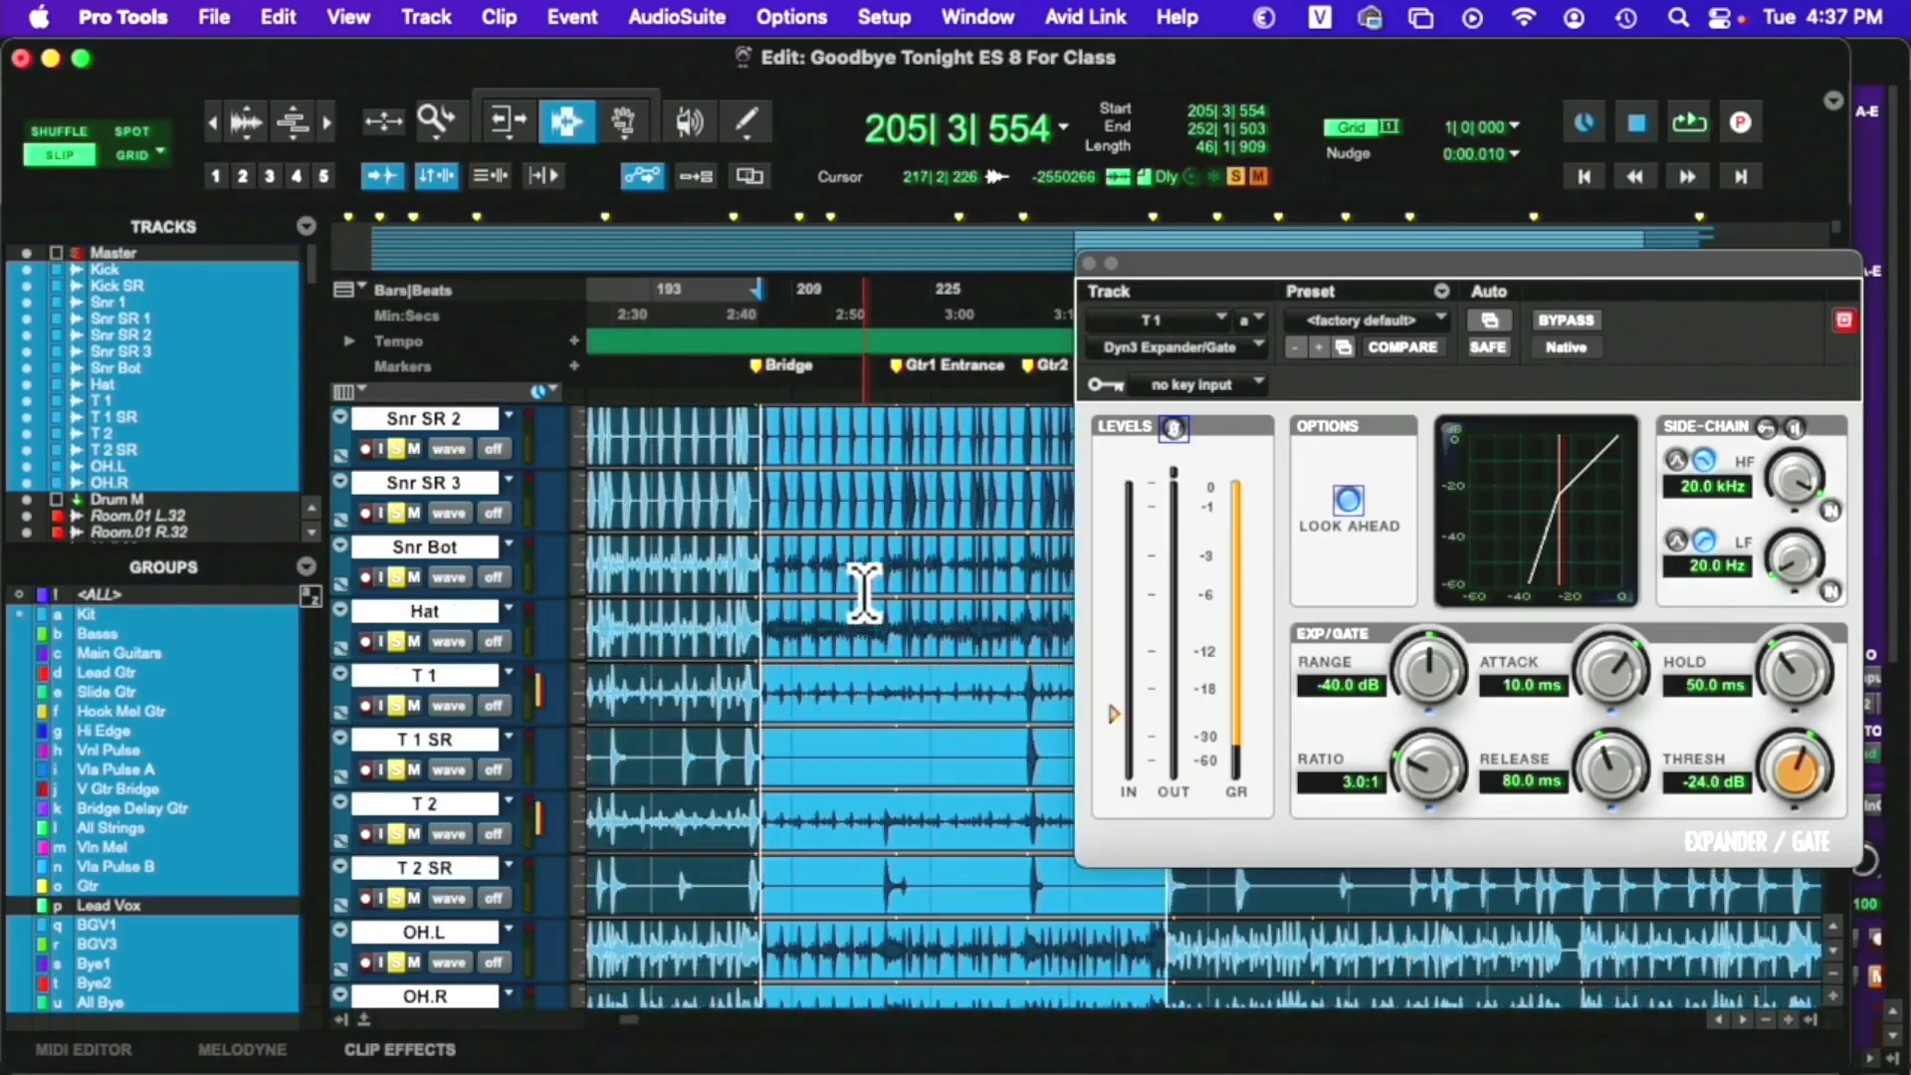
key("super+equal")
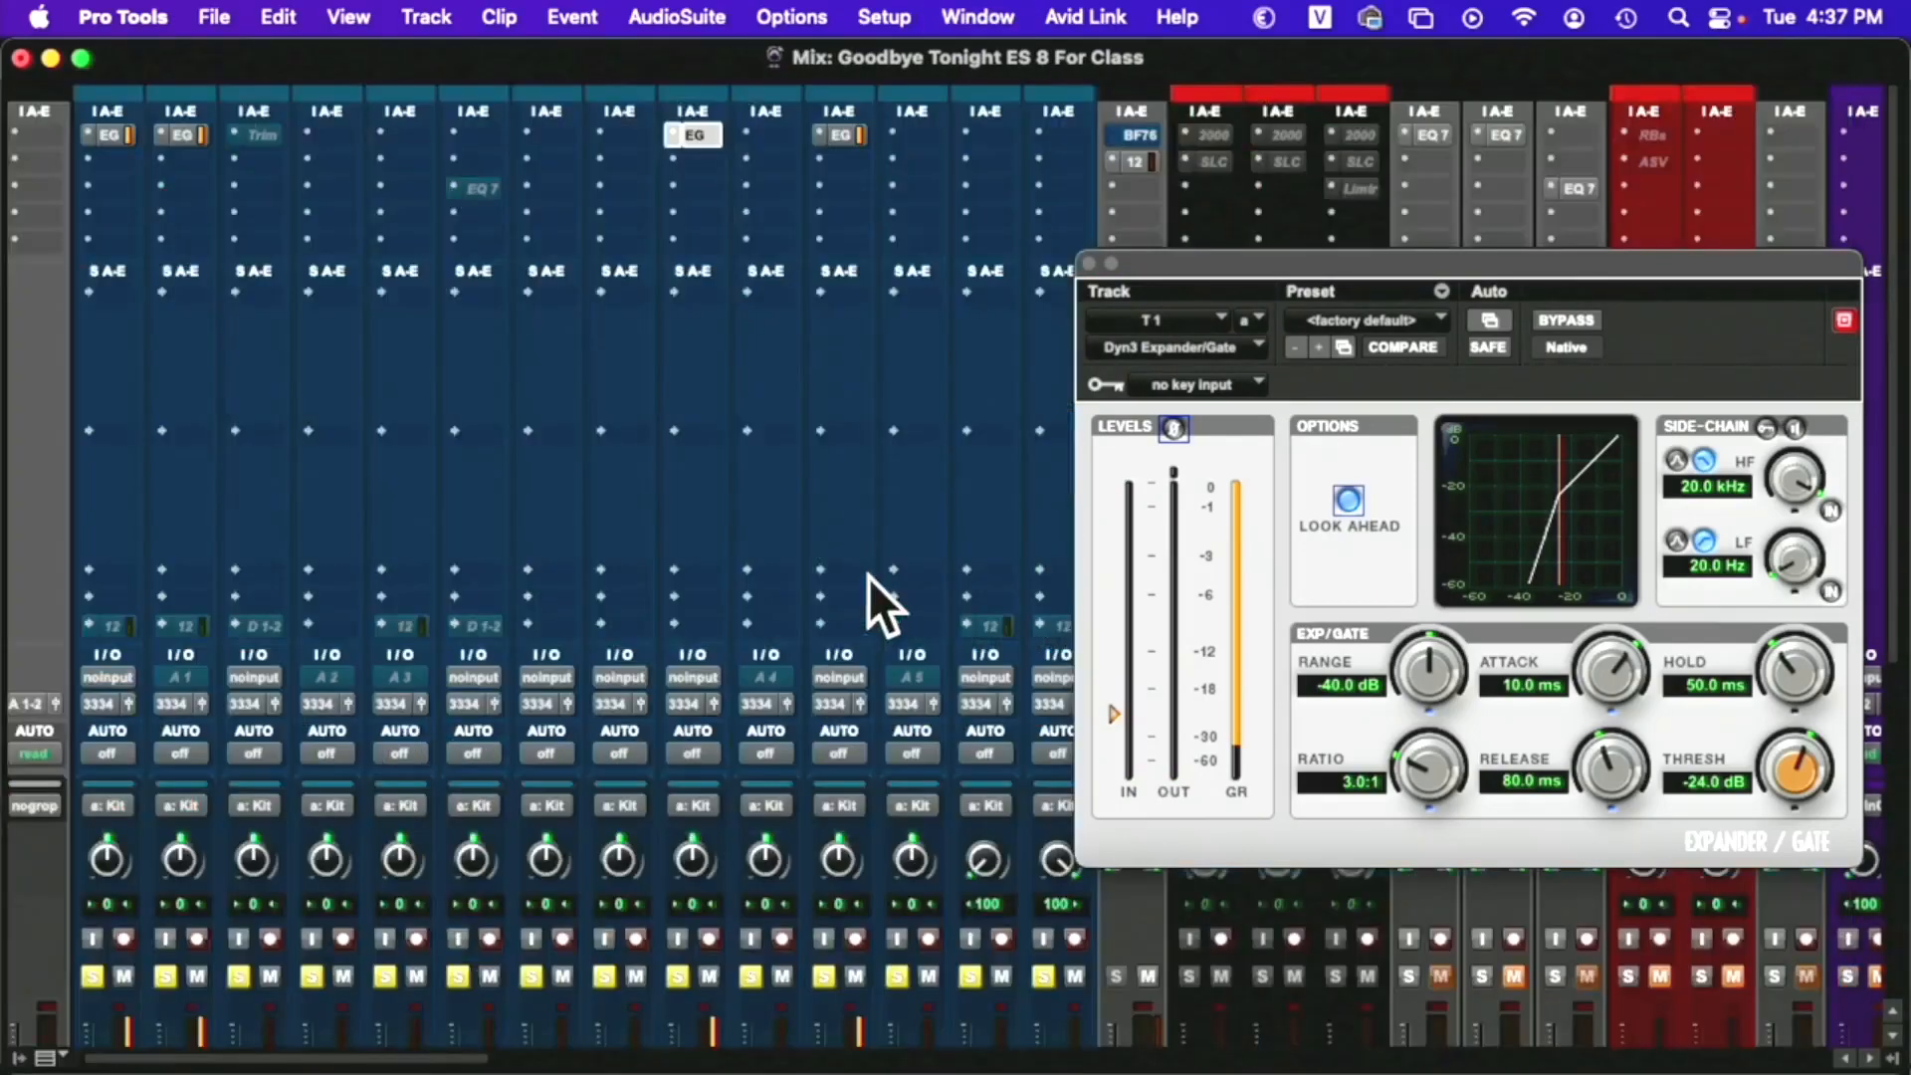
Close the T 1 gate and insert a stereo EQ3 7-Band in the third insert slot of the drum master
left_click(1091, 264)
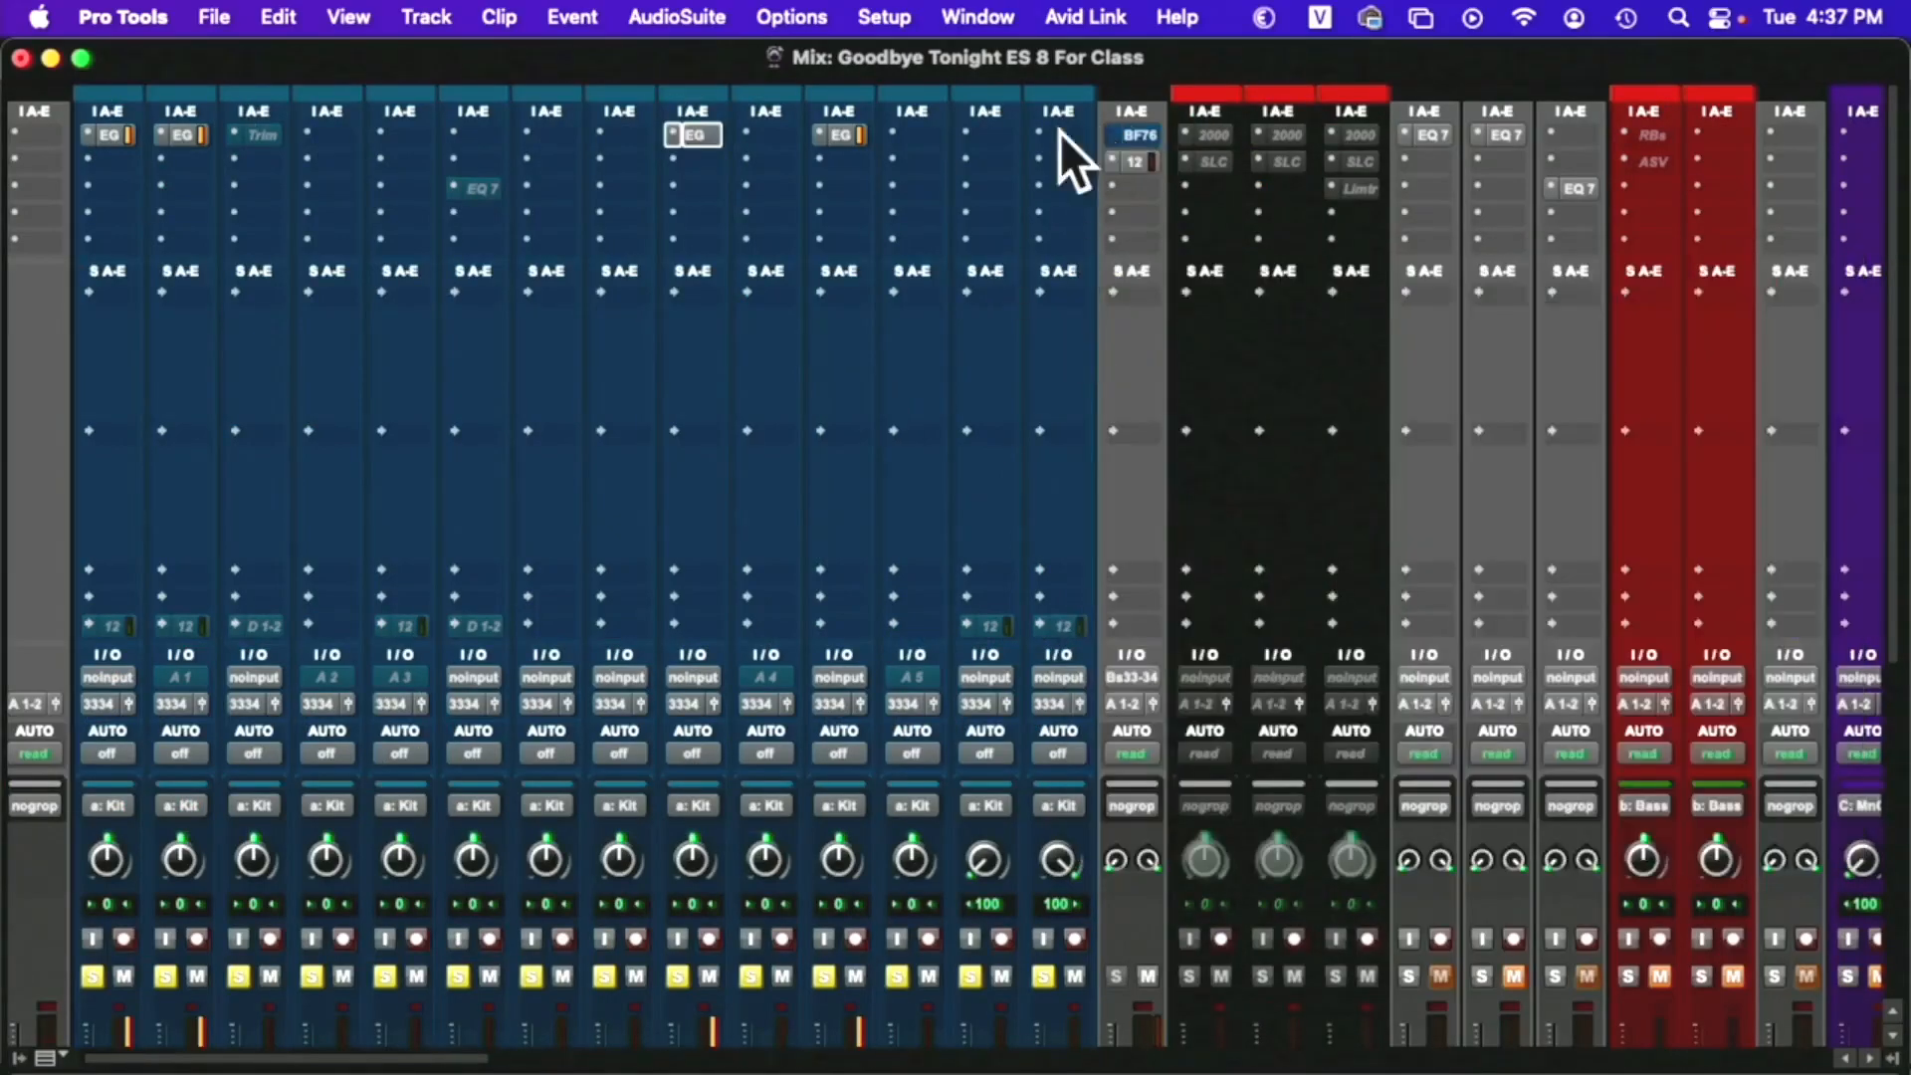
left_click(1131, 189)
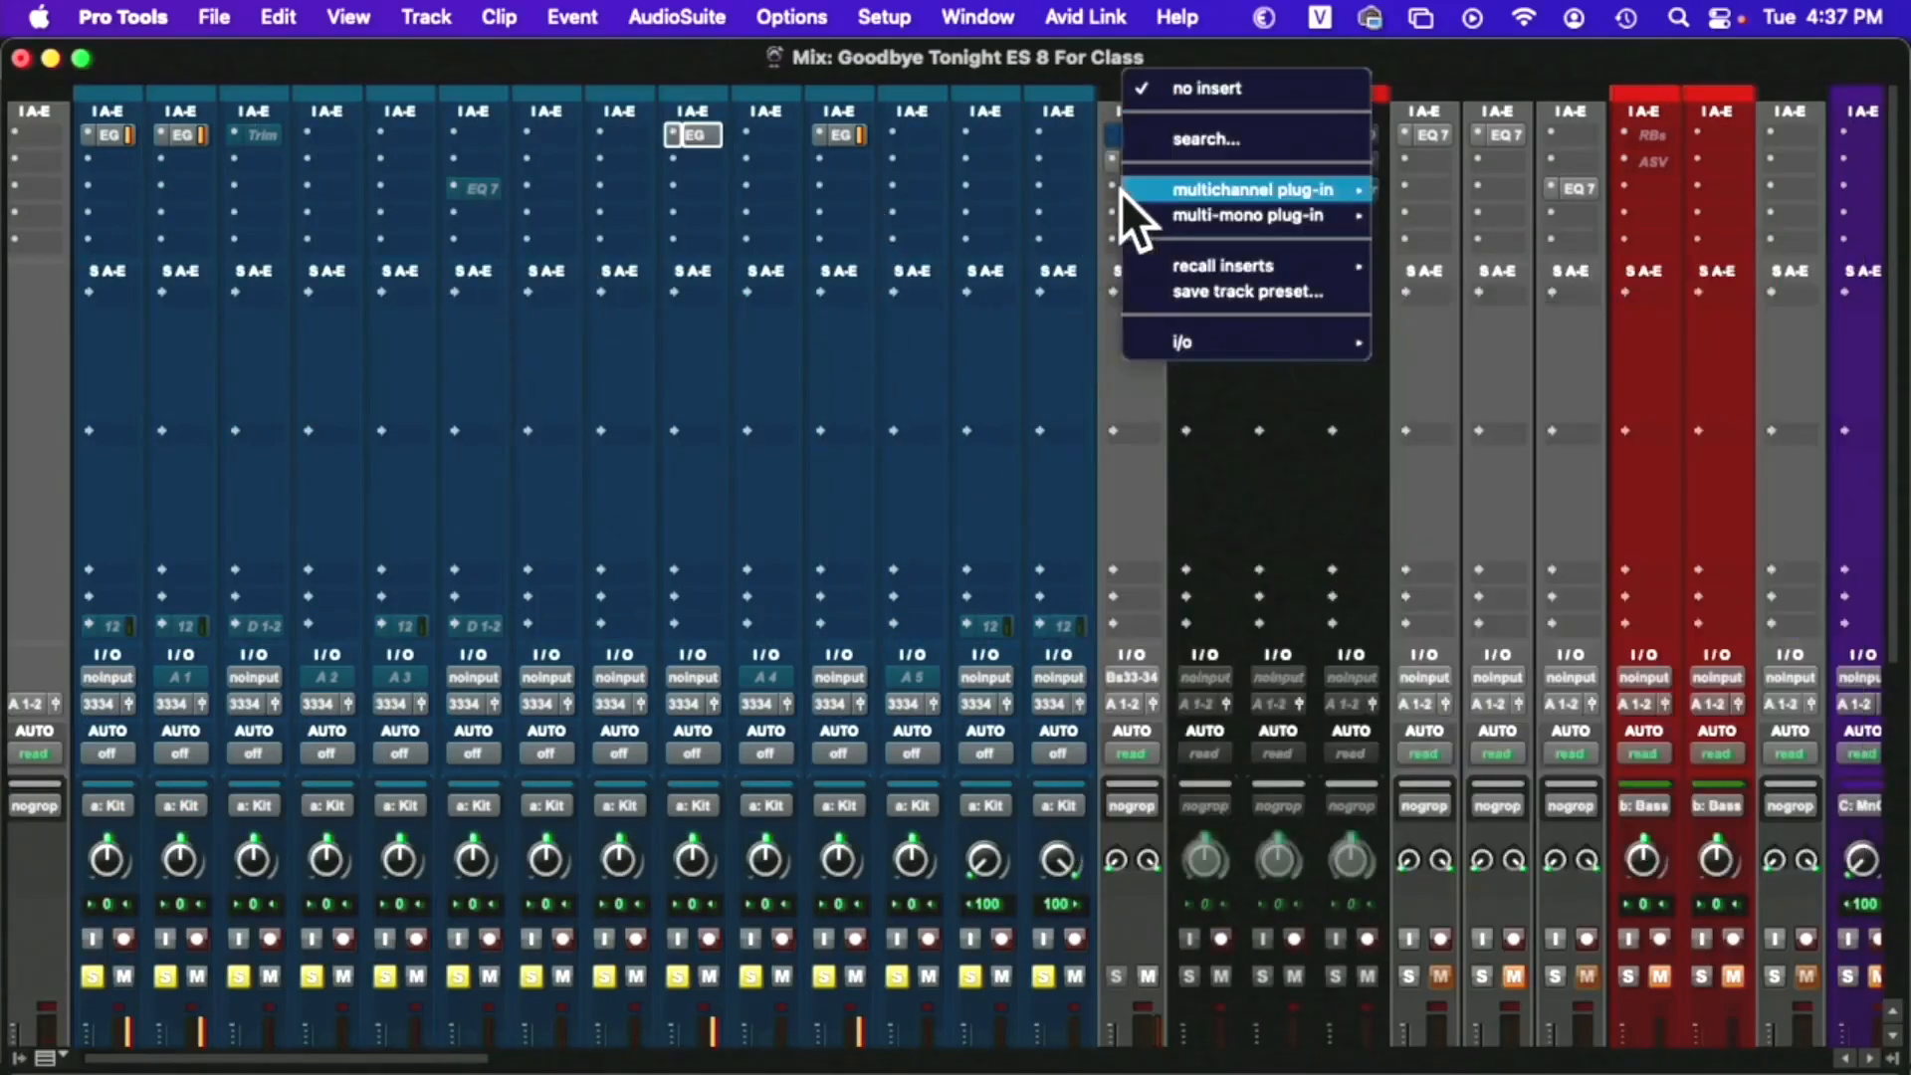
mouse_move(1206, 199)
mouse_move(1479, 214)
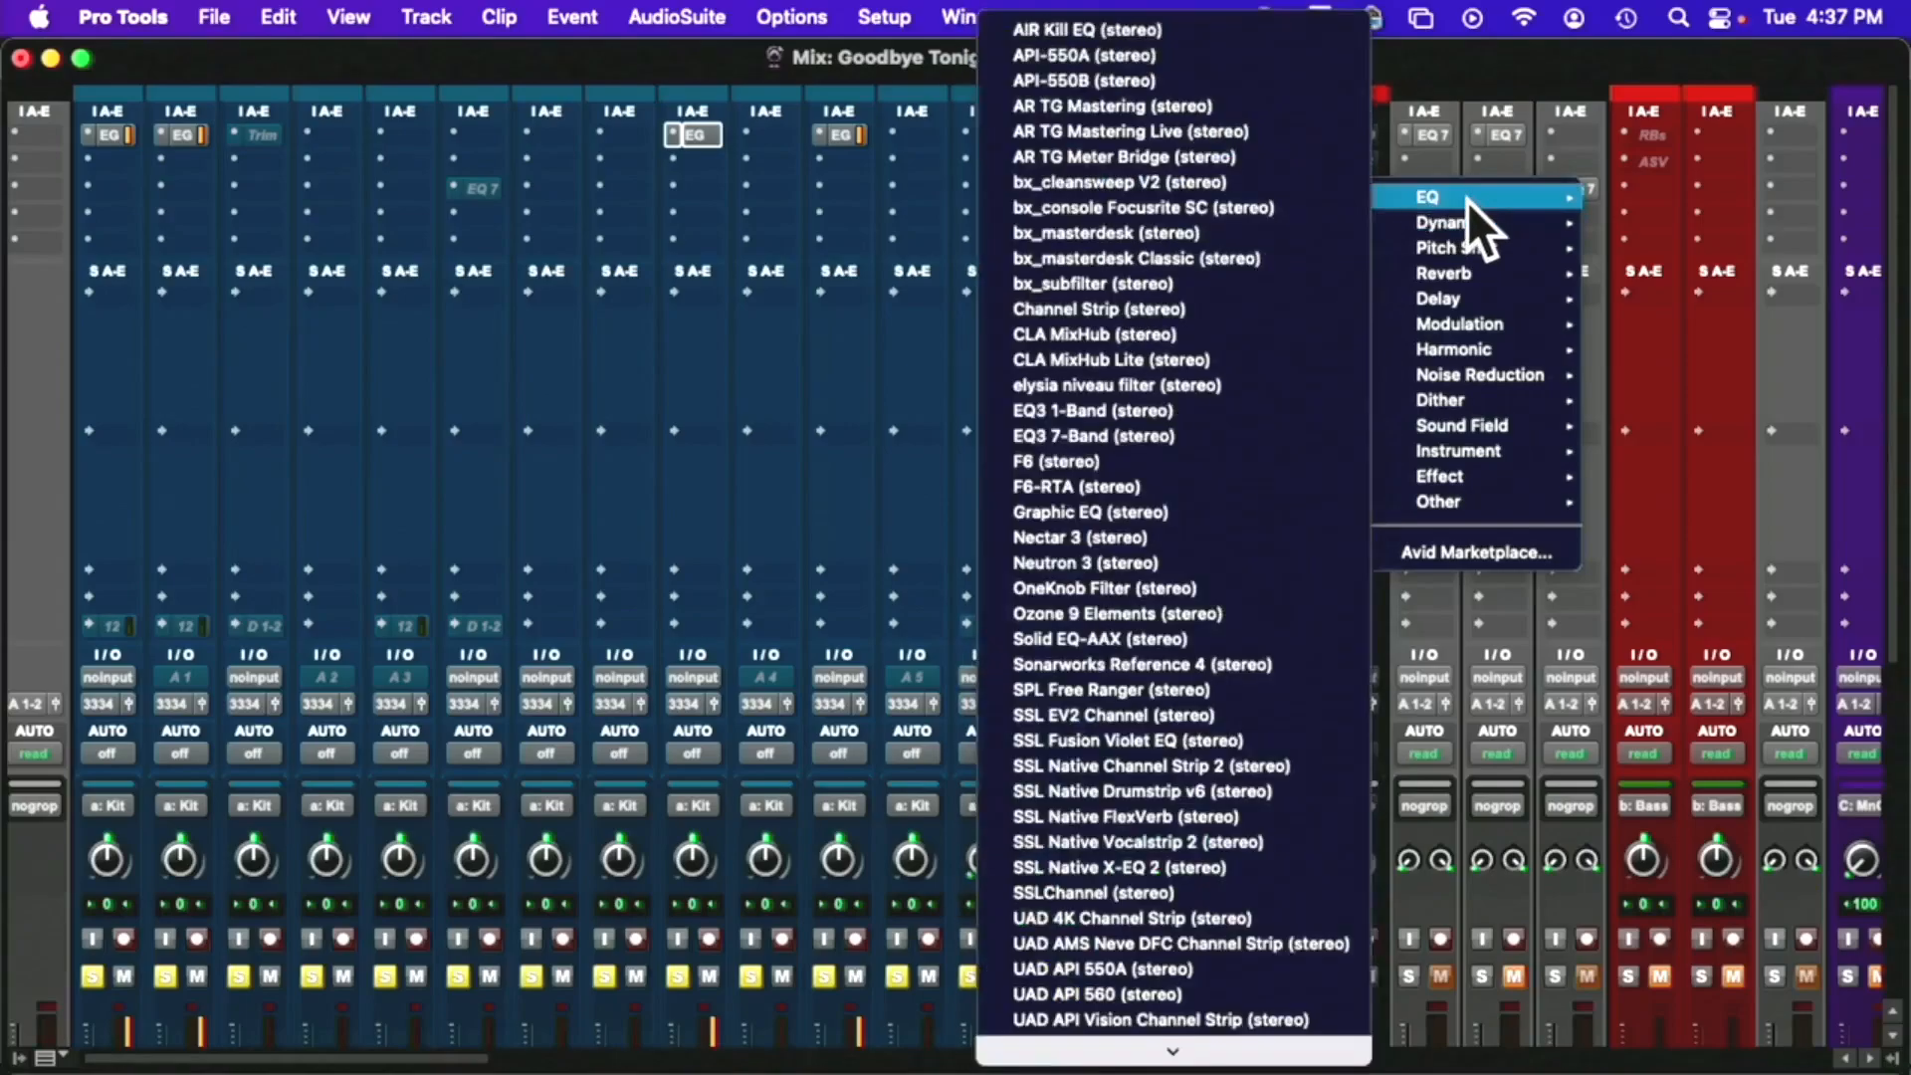
left_click(1185, 438)
left_click_drag(1222, 264, 682, 215)
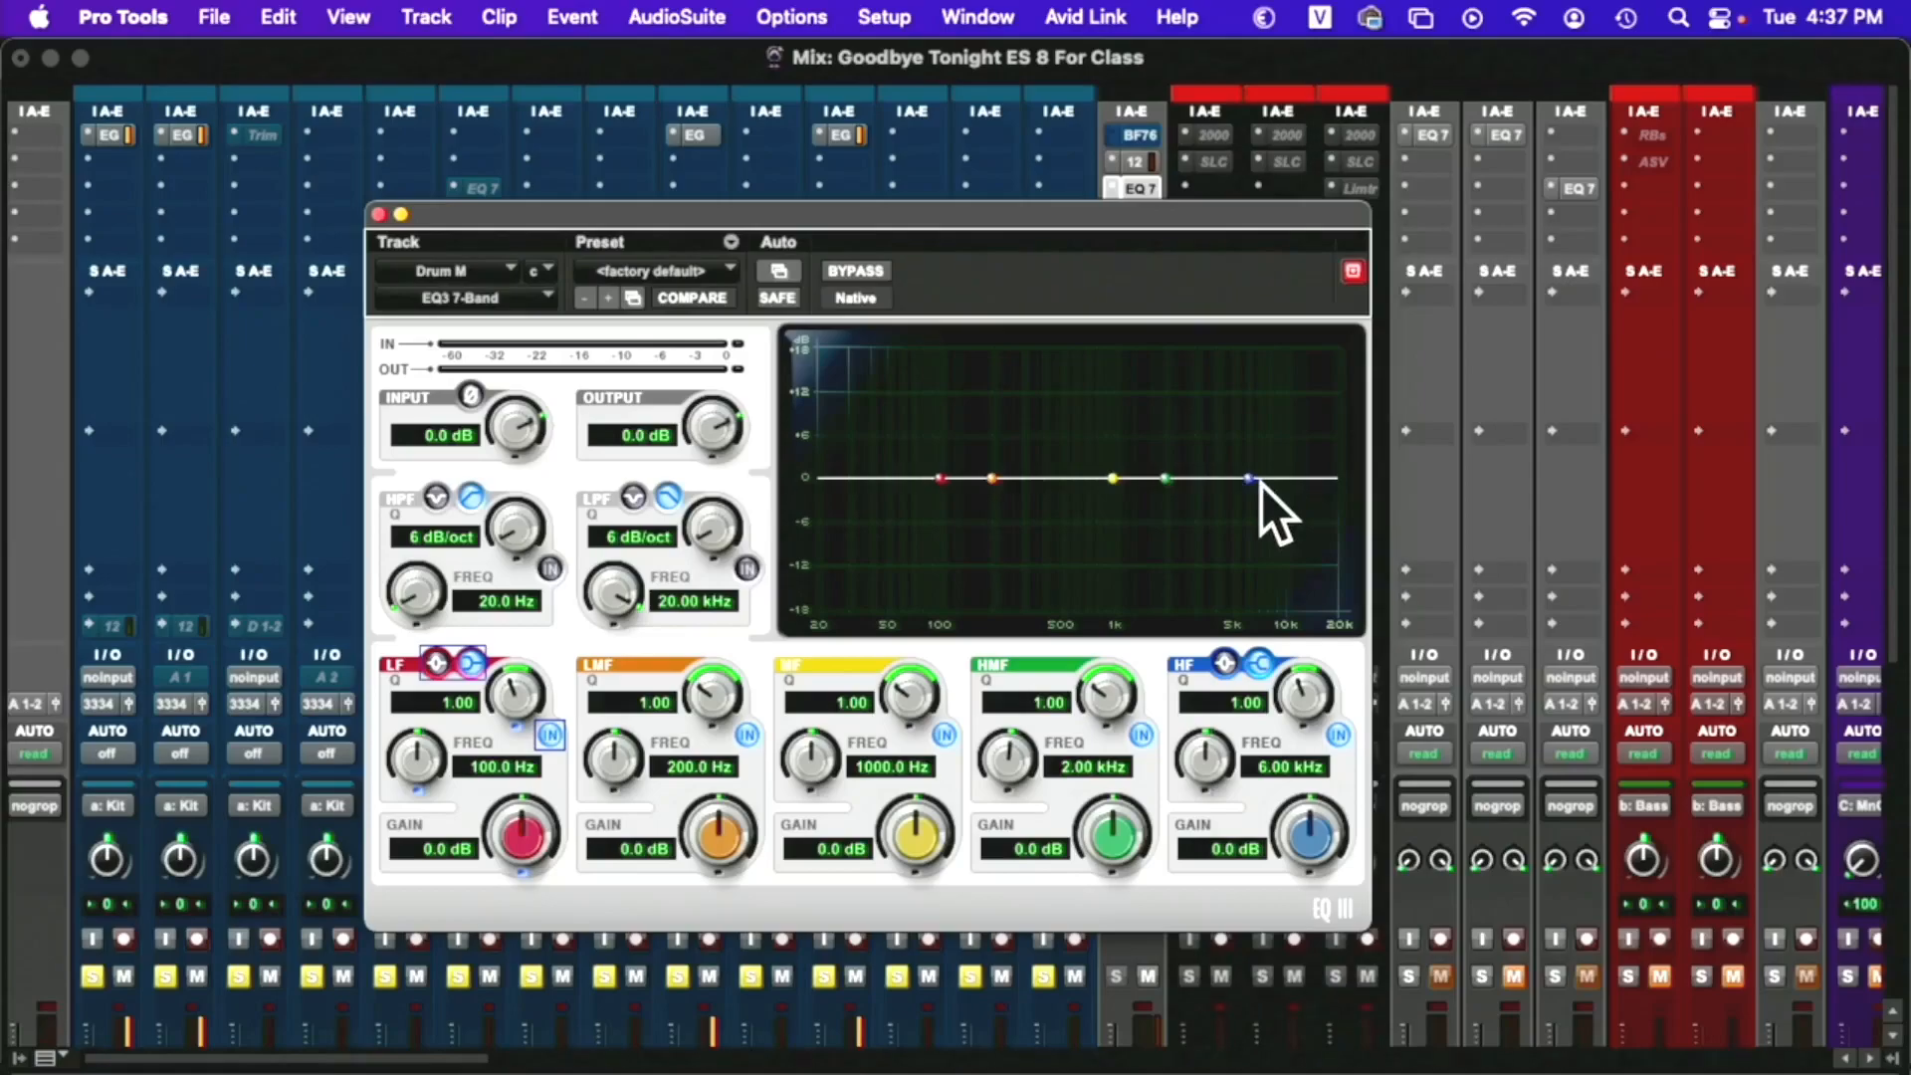
Set the drum master EQ to +1.5 dB at 4.60 kHz, +4.6 dB at 78.7 Hz and -4.2 dB at 139.9 Hz, and close it
mouse_move(1251, 480)
left_mouse_down()
mouse_move(1227, 433)
mouse_move(1228, 520)
mouse_move(1228, 464)
left_mouse_up()
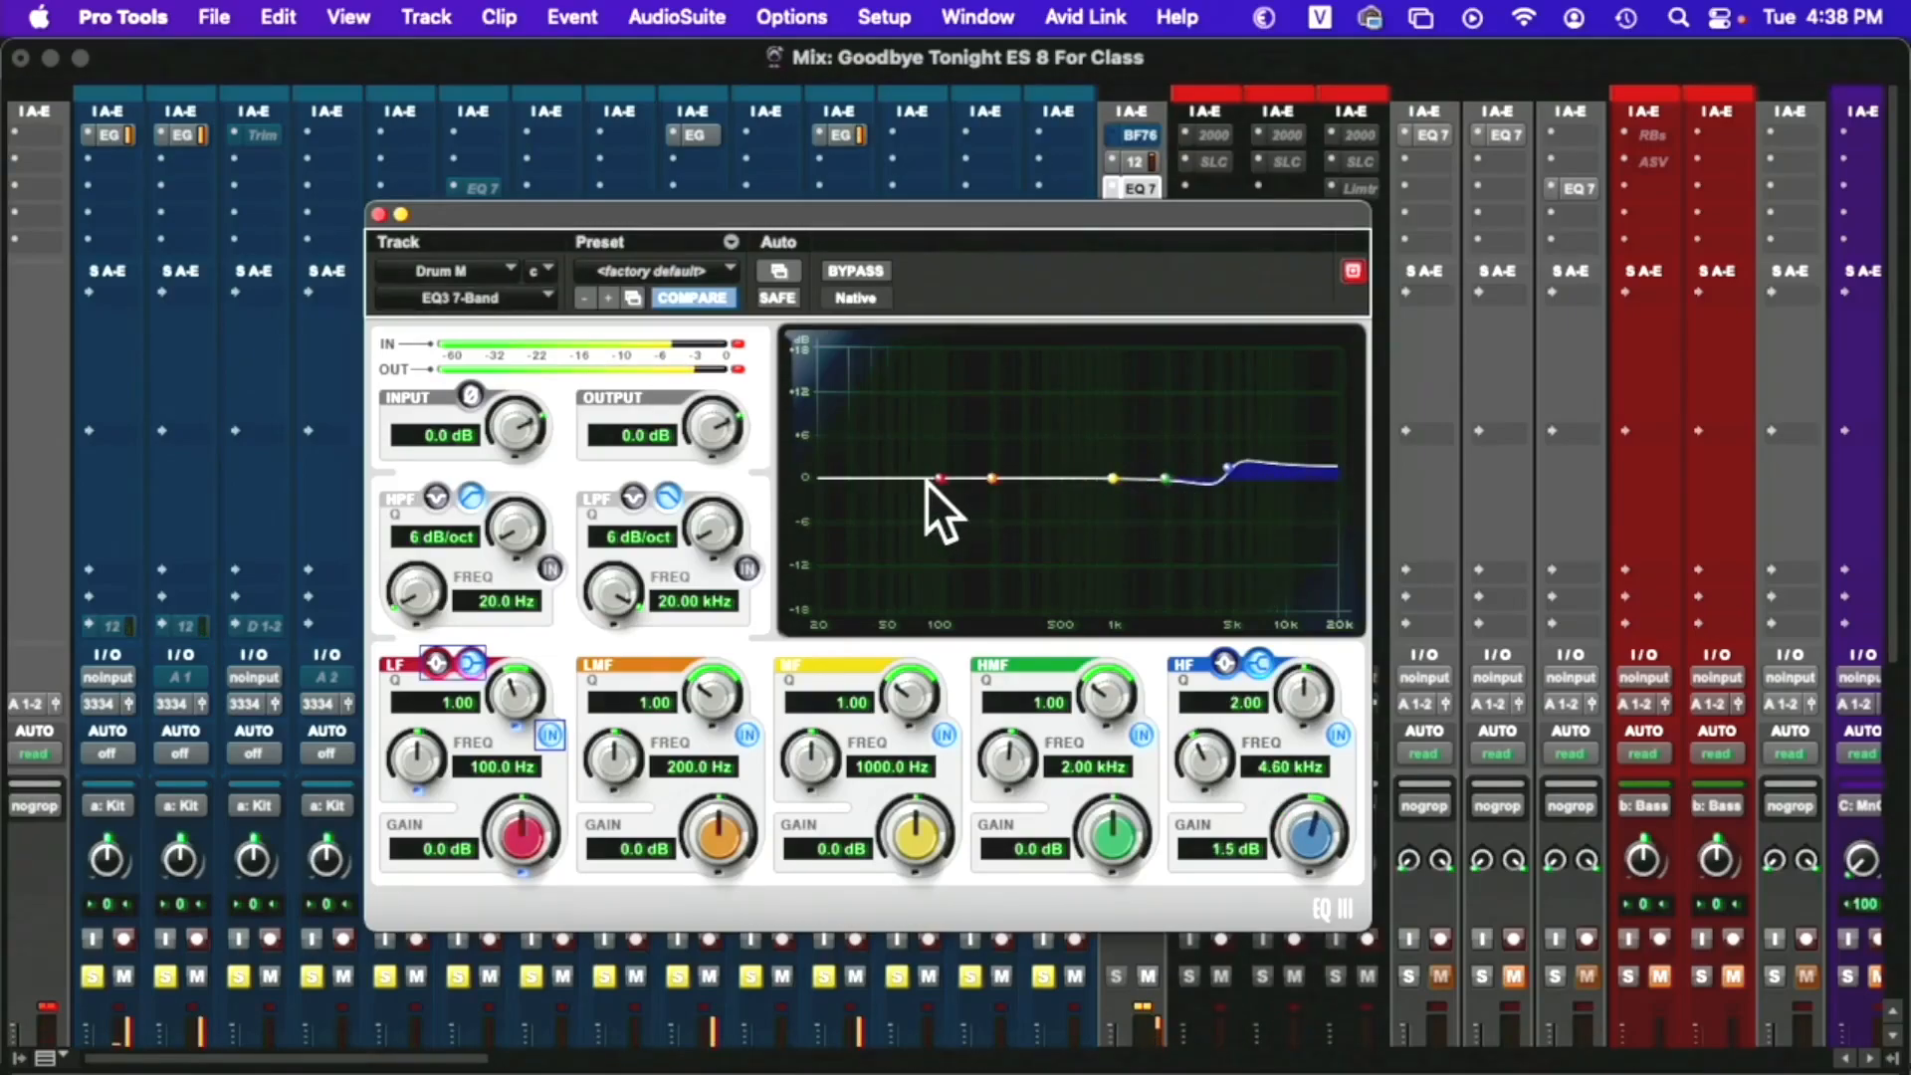
left_click_drag(946, 481, 922, 444)
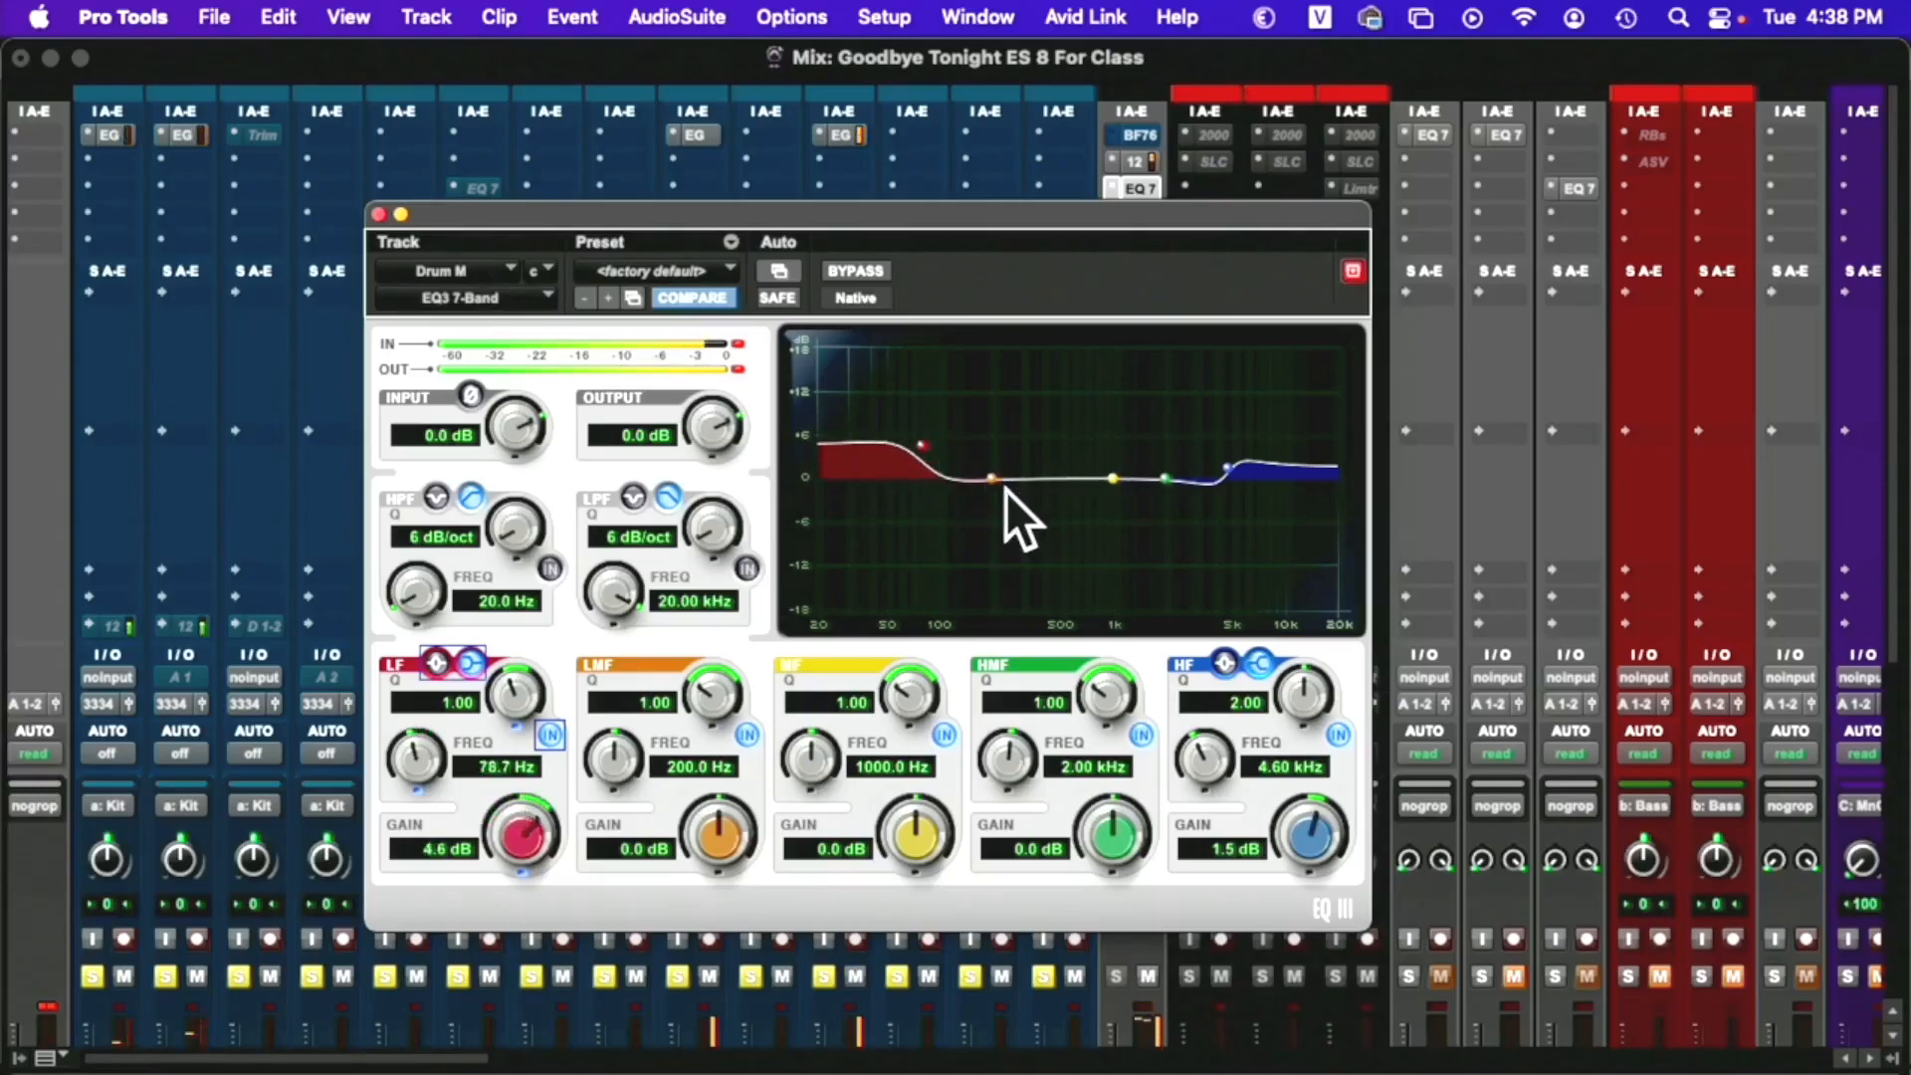
left_click_drag(993, 479, 965, 510)
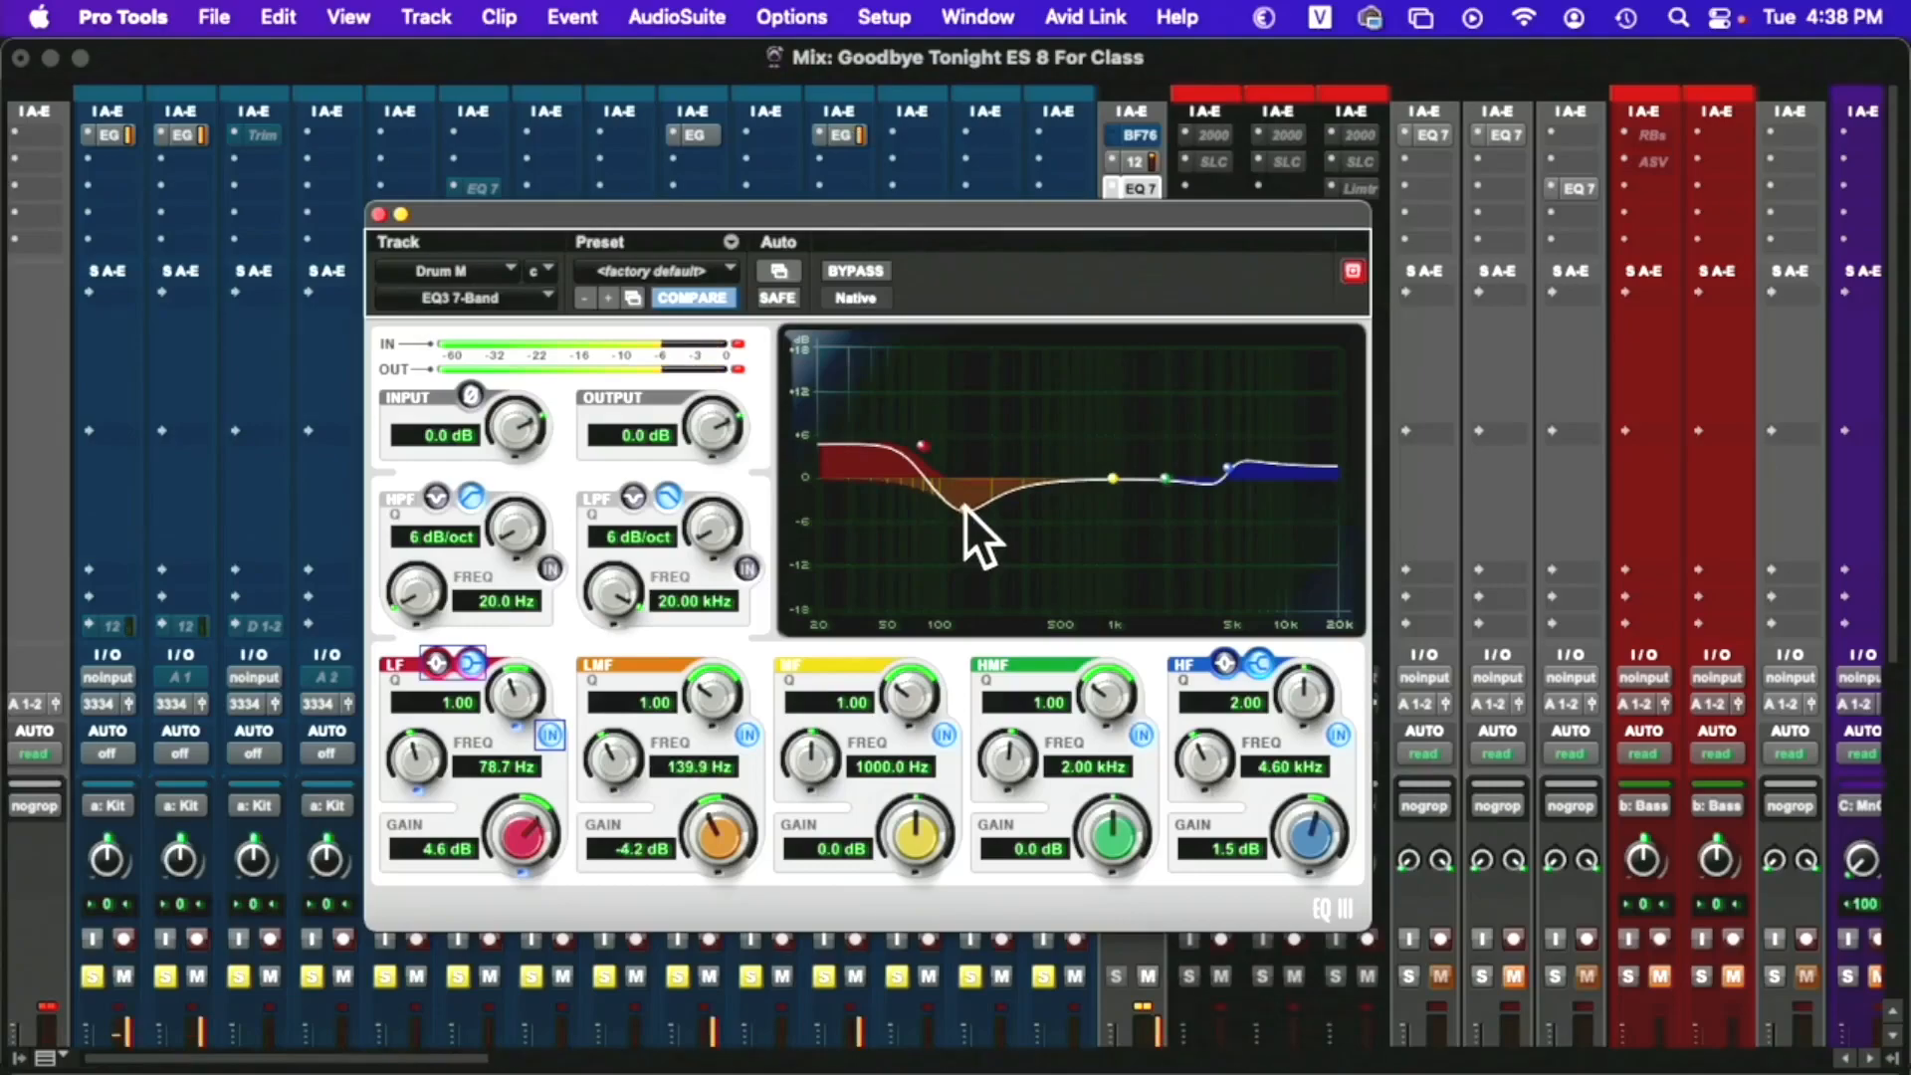
left_click(1344, 735)
left_click(1344, 736)
left_click(379, 214)
Rebalance the snares, setting Snr 1 to -3.8 dB, SnSR1 to -18.2 dB and SnSR2 to -12.1 dB
scroll(444, 702, "down", 5)
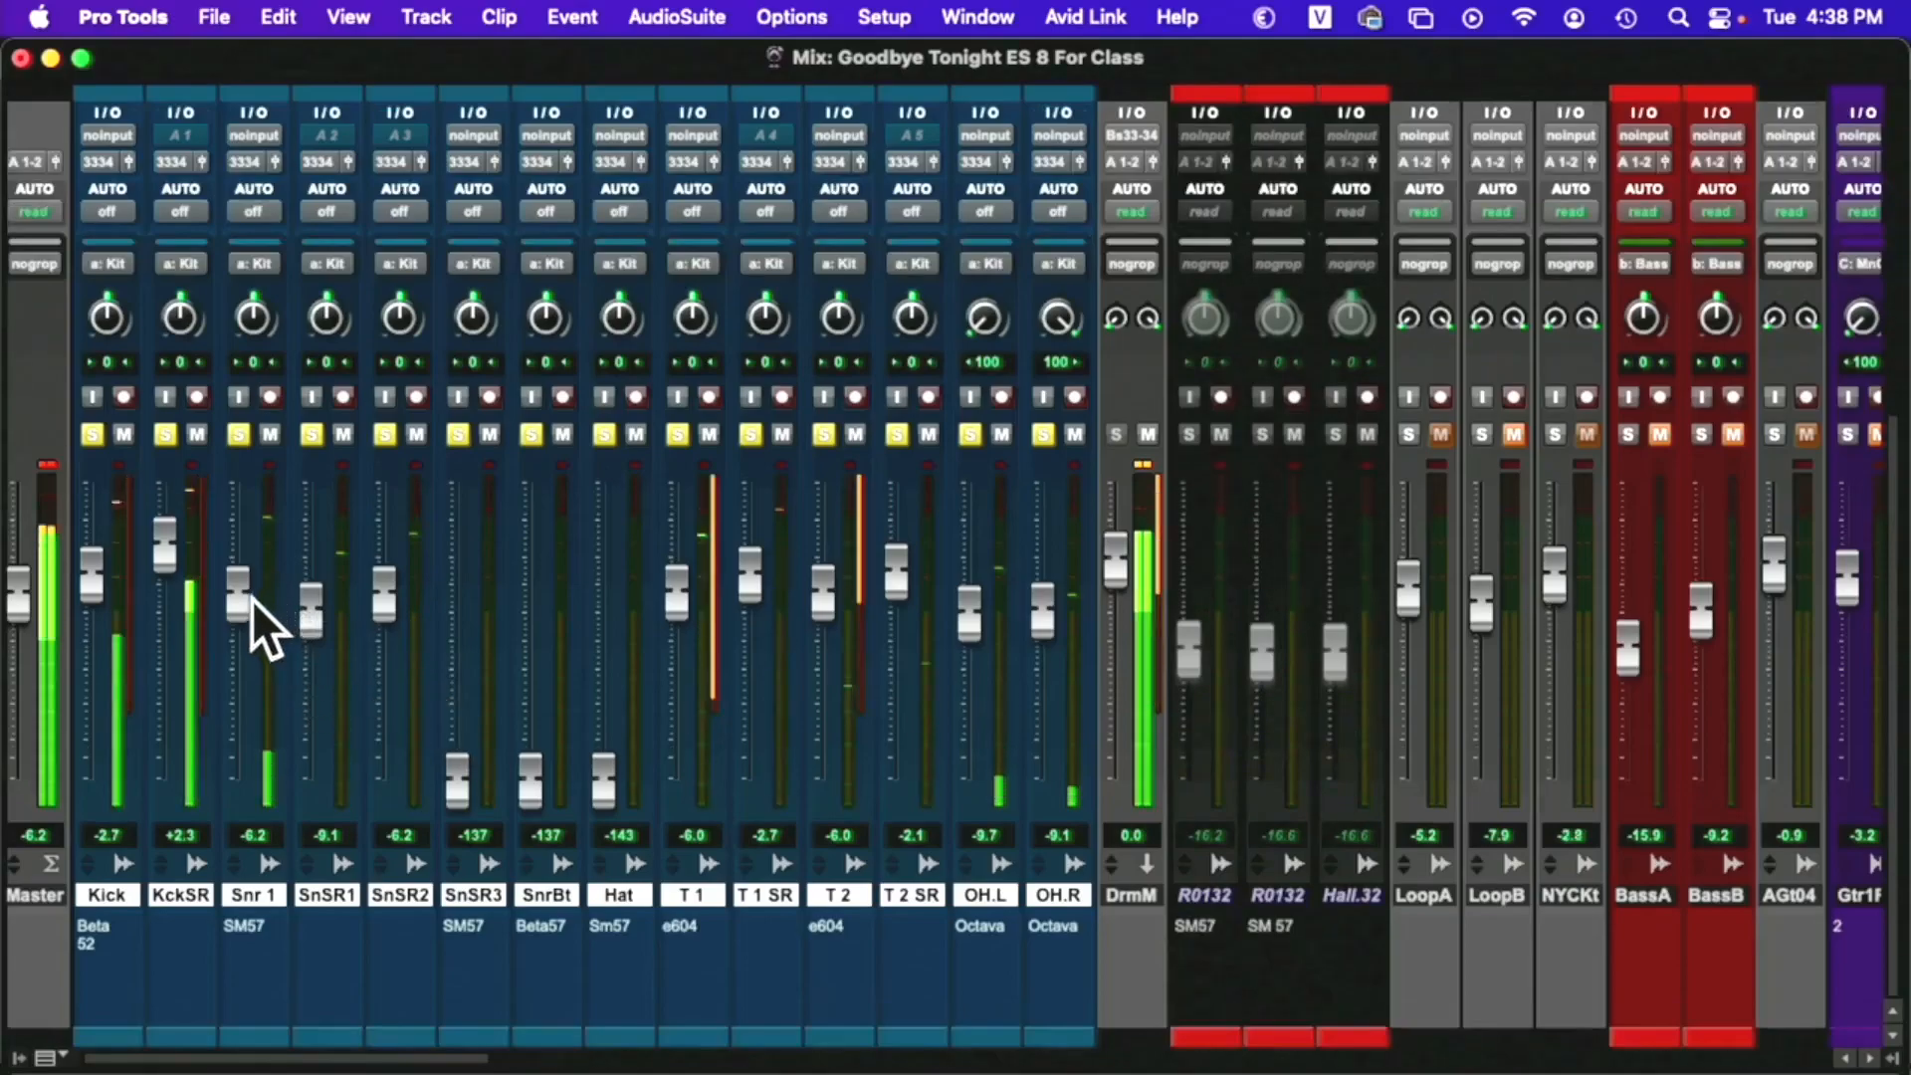
left_click_drag(253, 599, 397, 637)
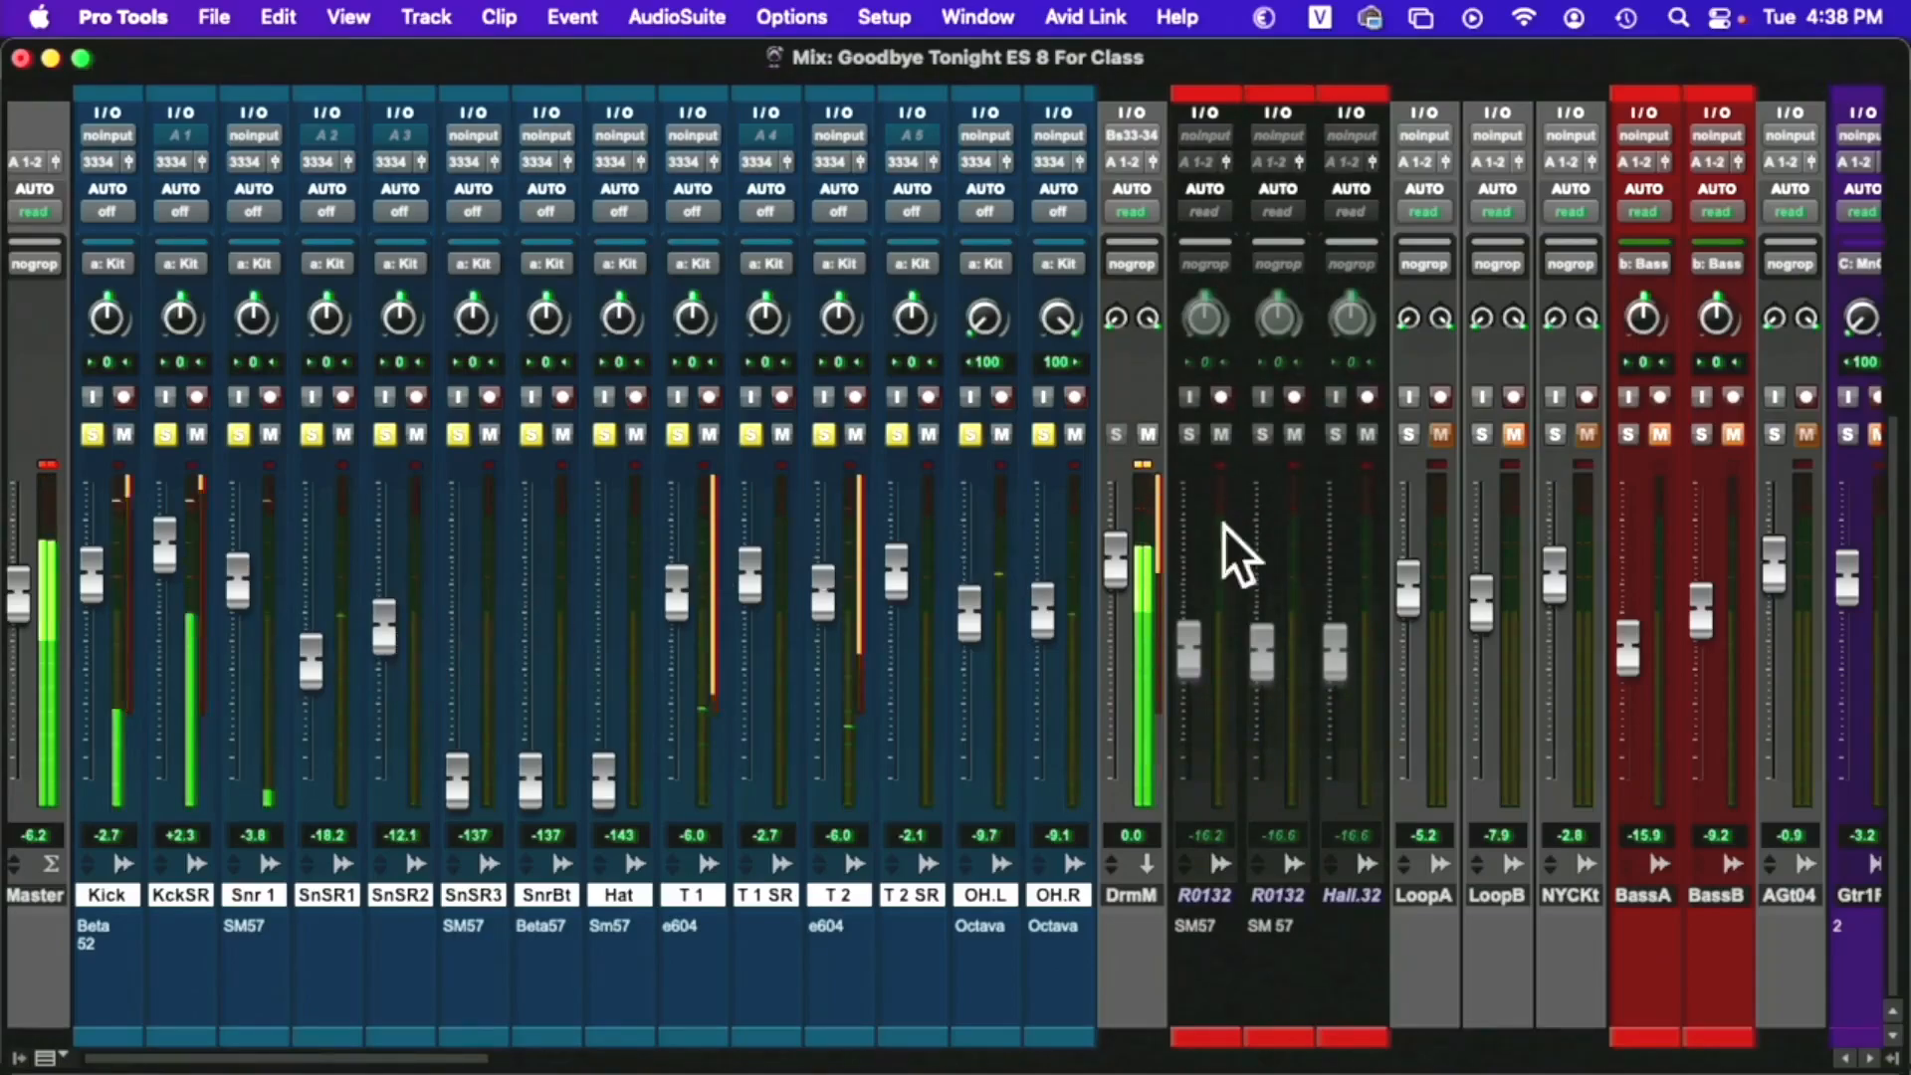
Solo the AGt04 track alongside the drums and set its fader to -2.5 dB
scroll(1237, 546, "up", 5)
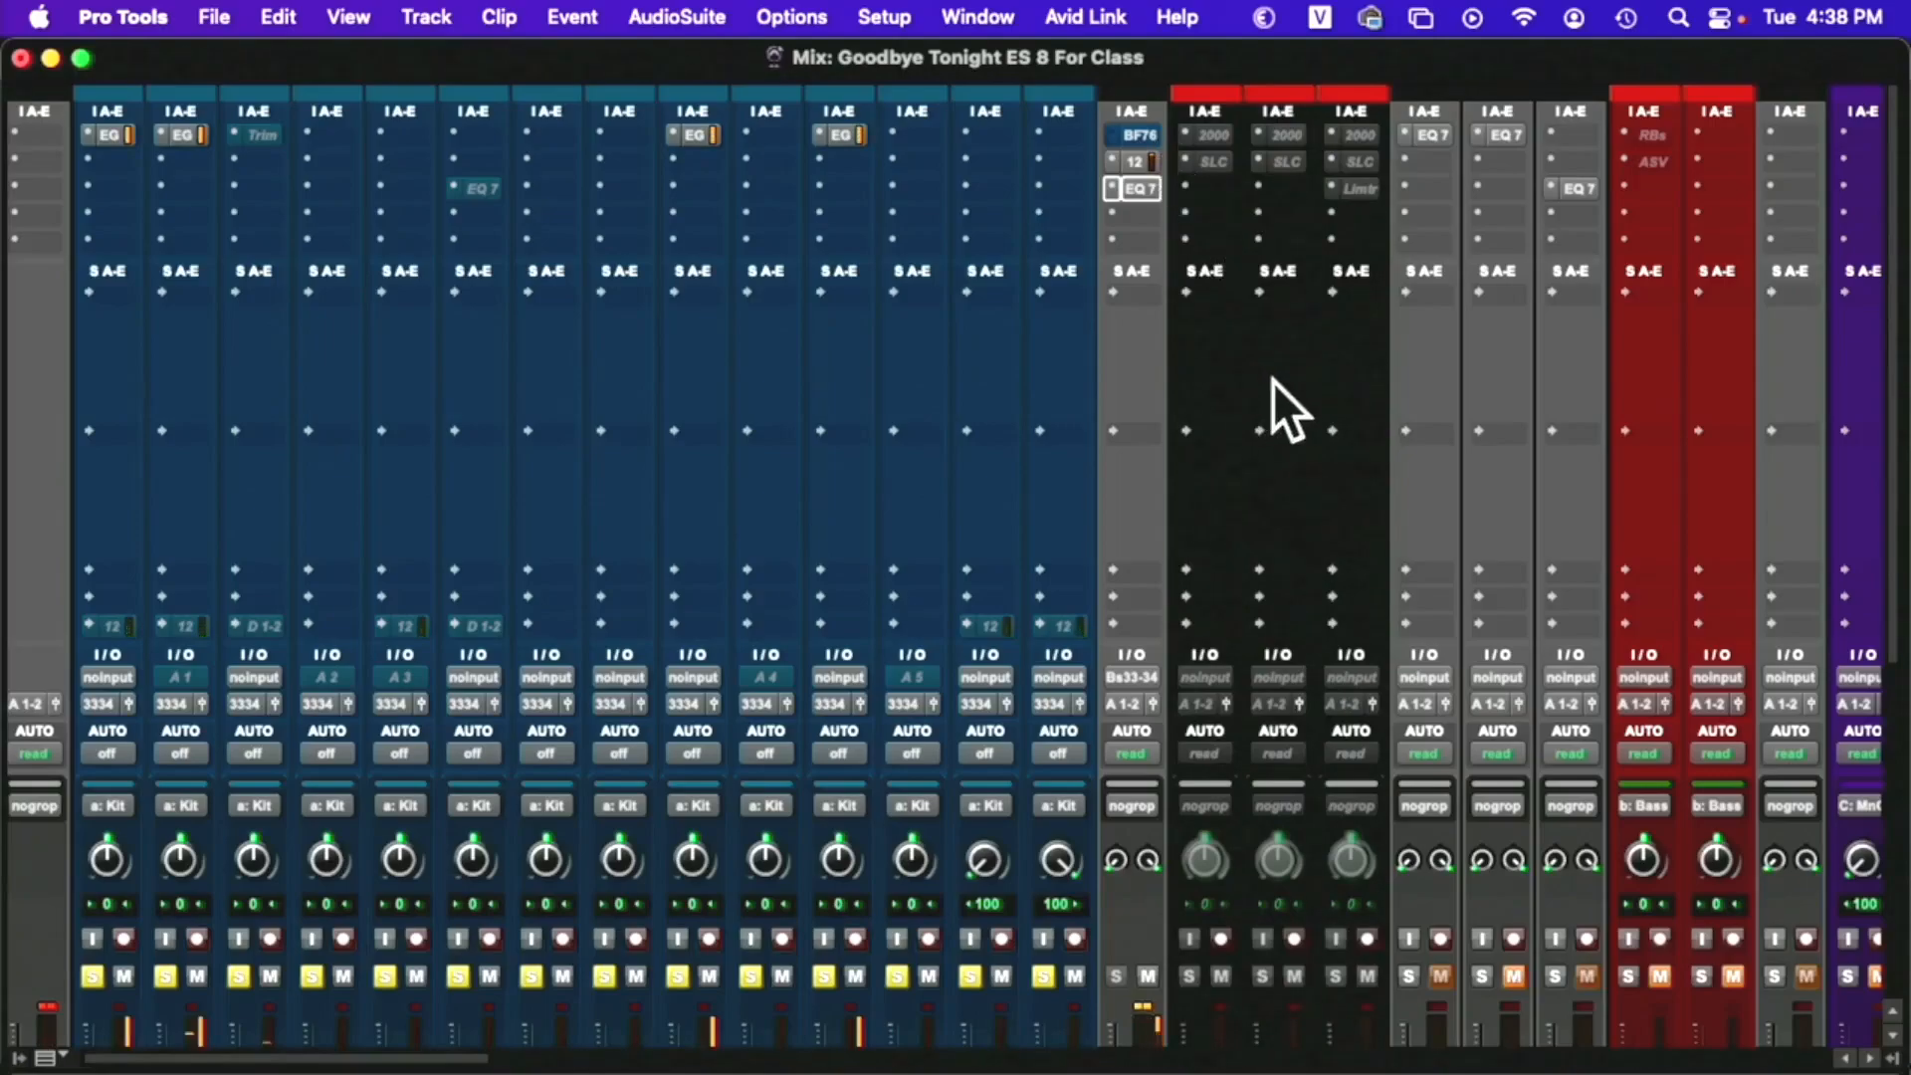
scroll(1045, 470, "right", 6)
scroll(1055, 468, "down", 5)
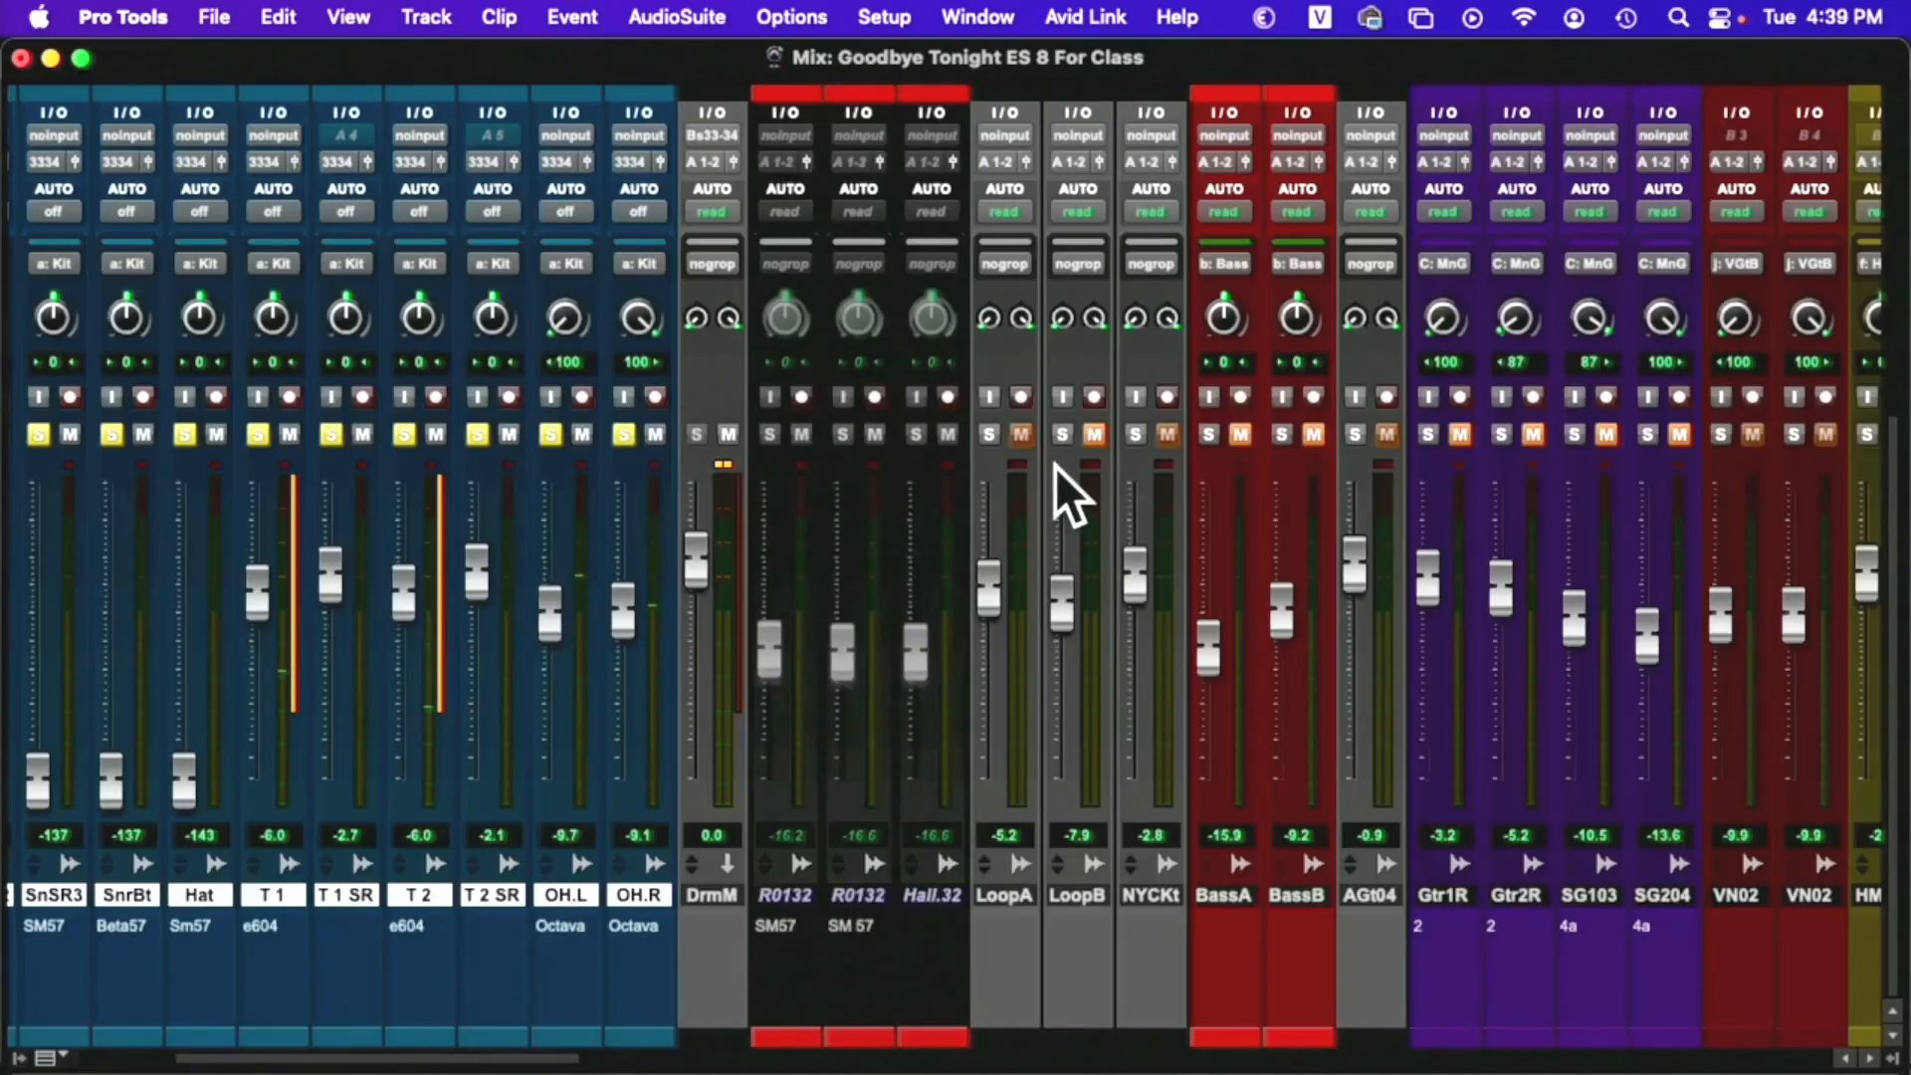
scroll(1473, 627, "right", 3)
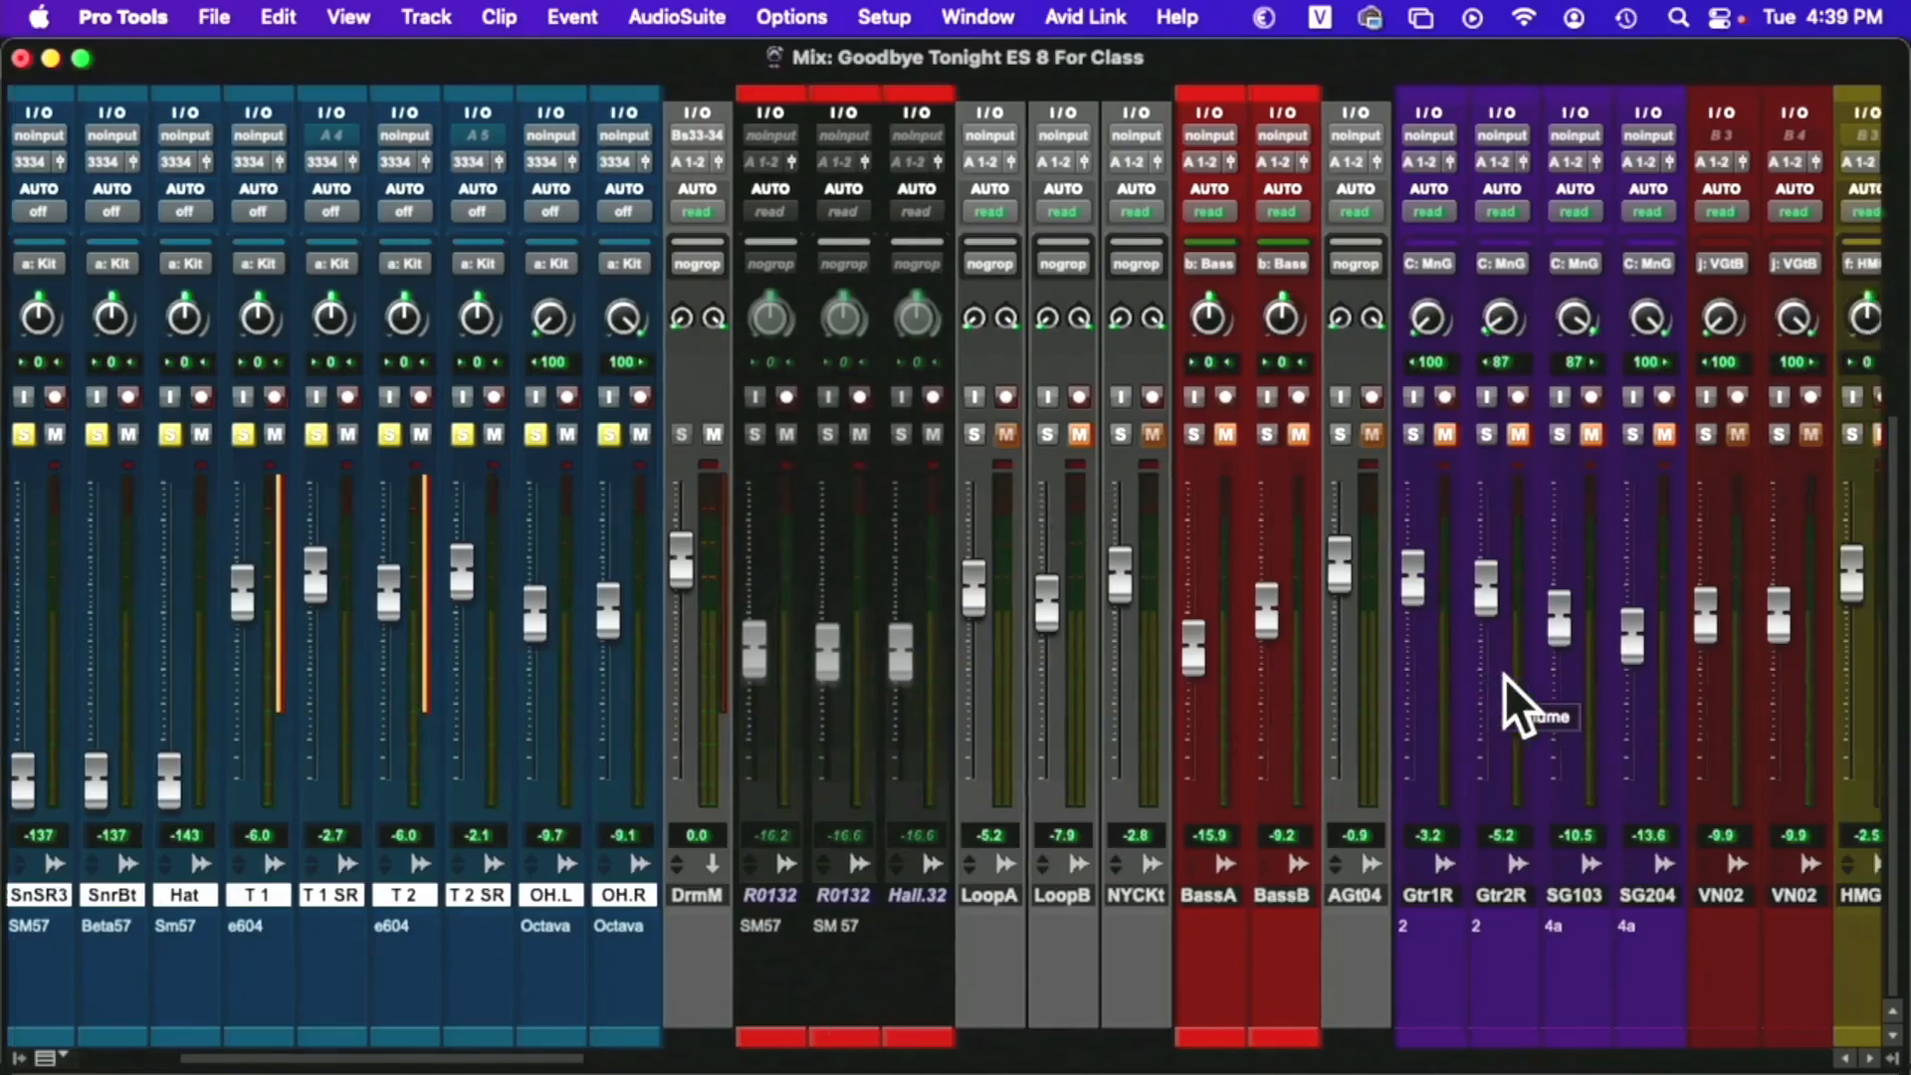
scroll(1509, 677, "right", 5)
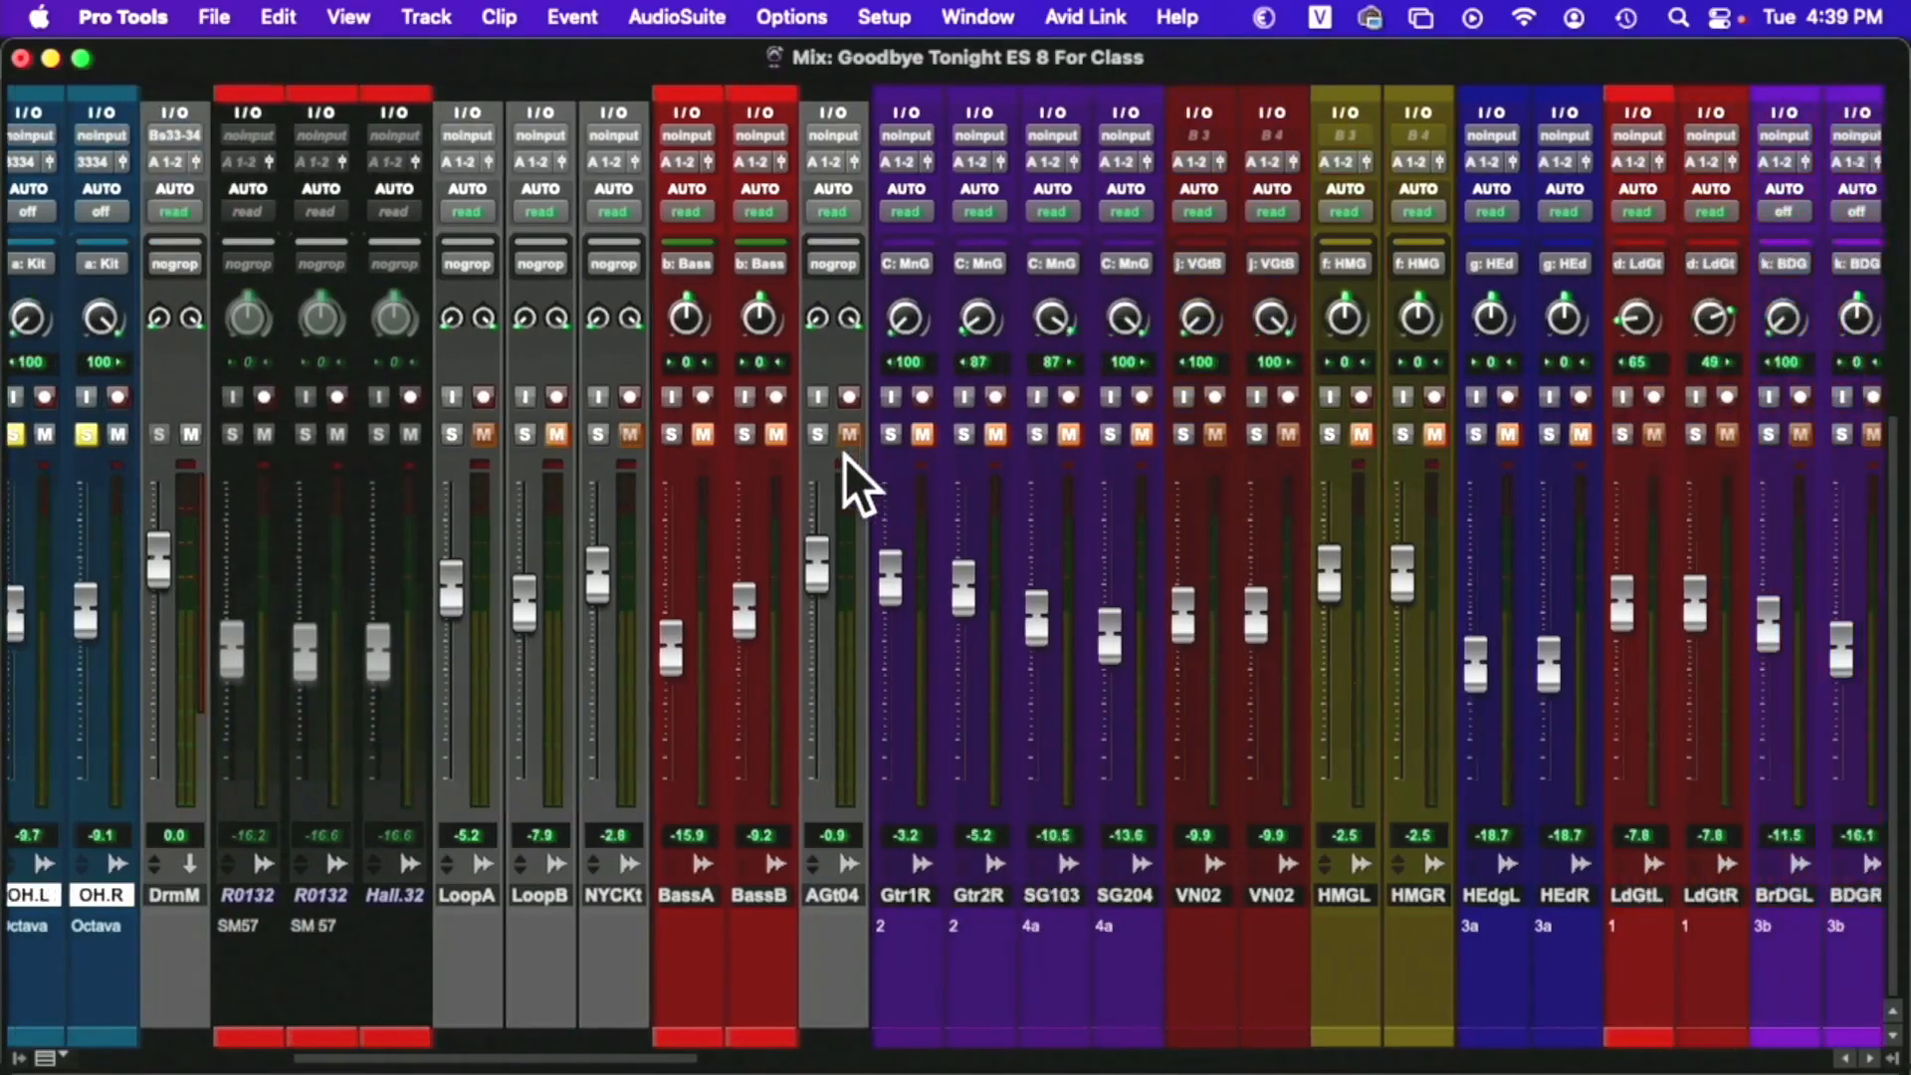
left_click(827, 436)
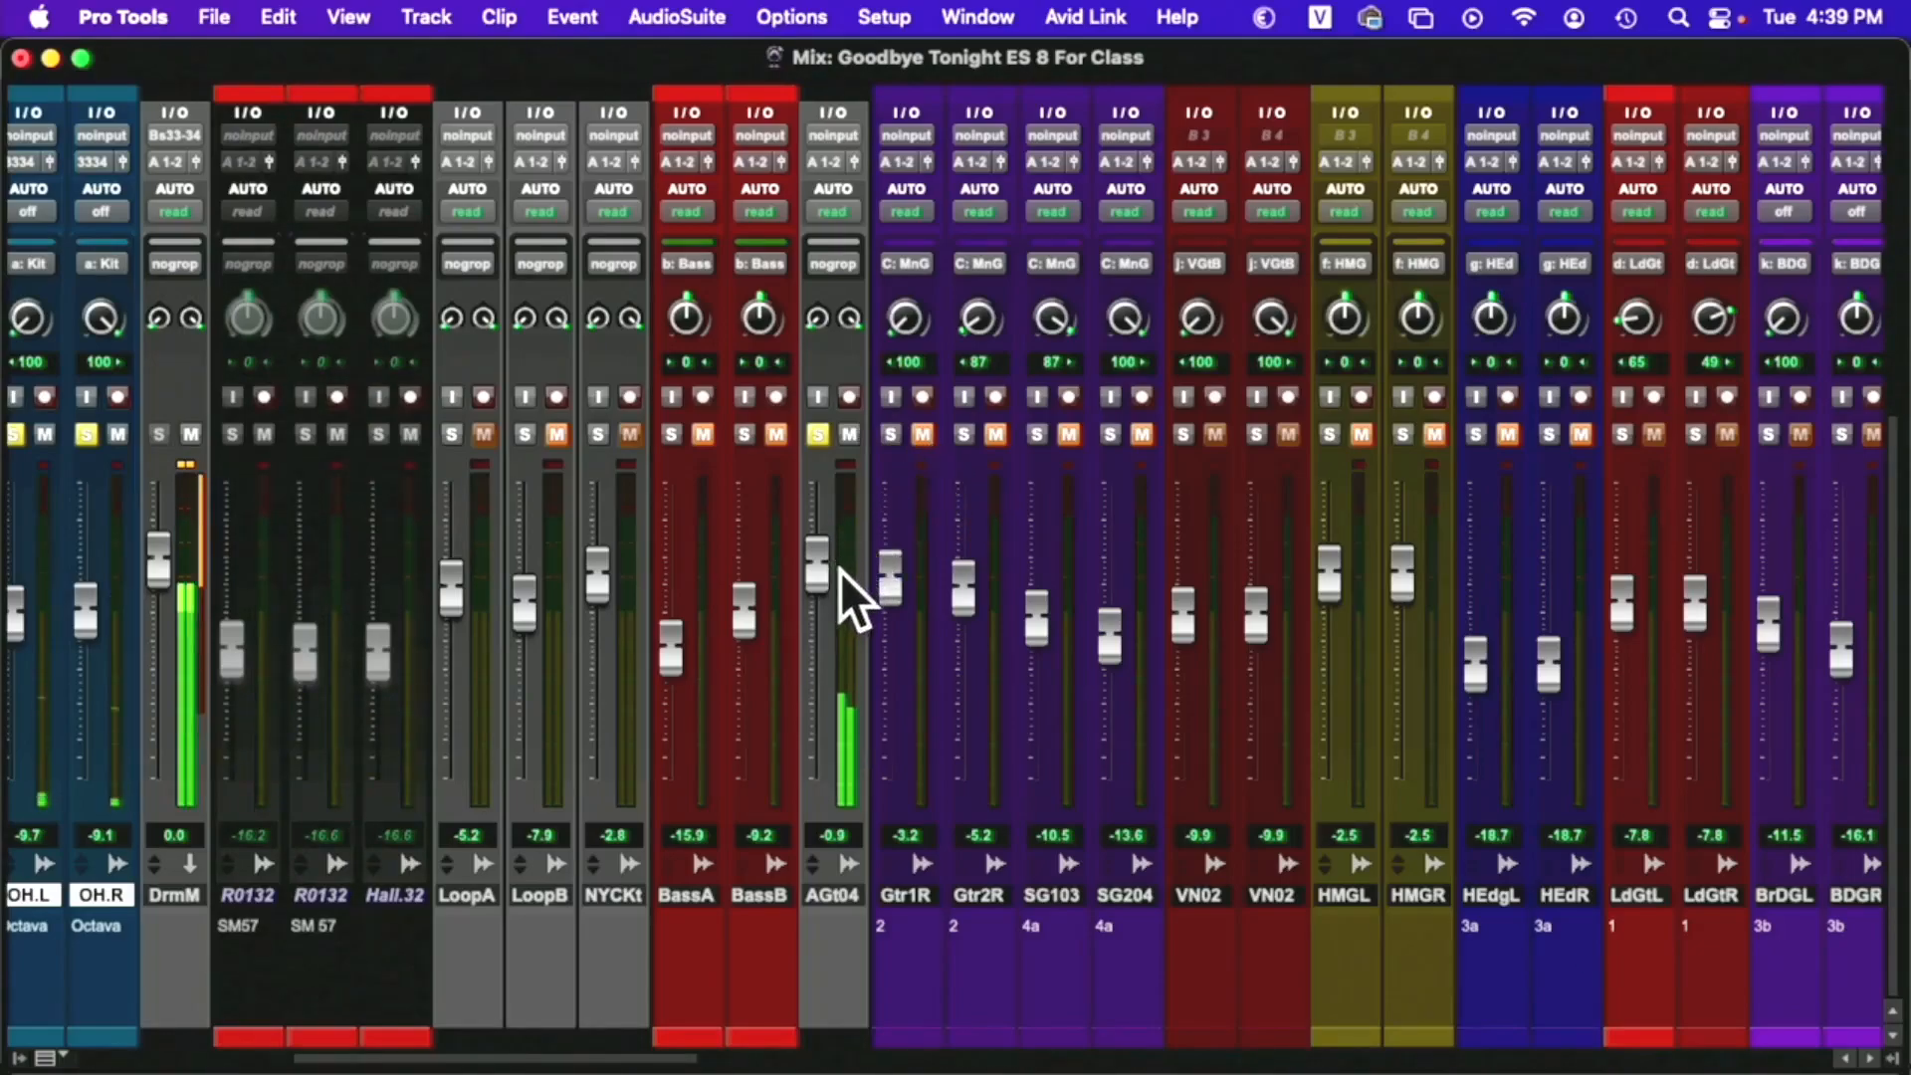
left_click_drag(833, 563, 821, 570)
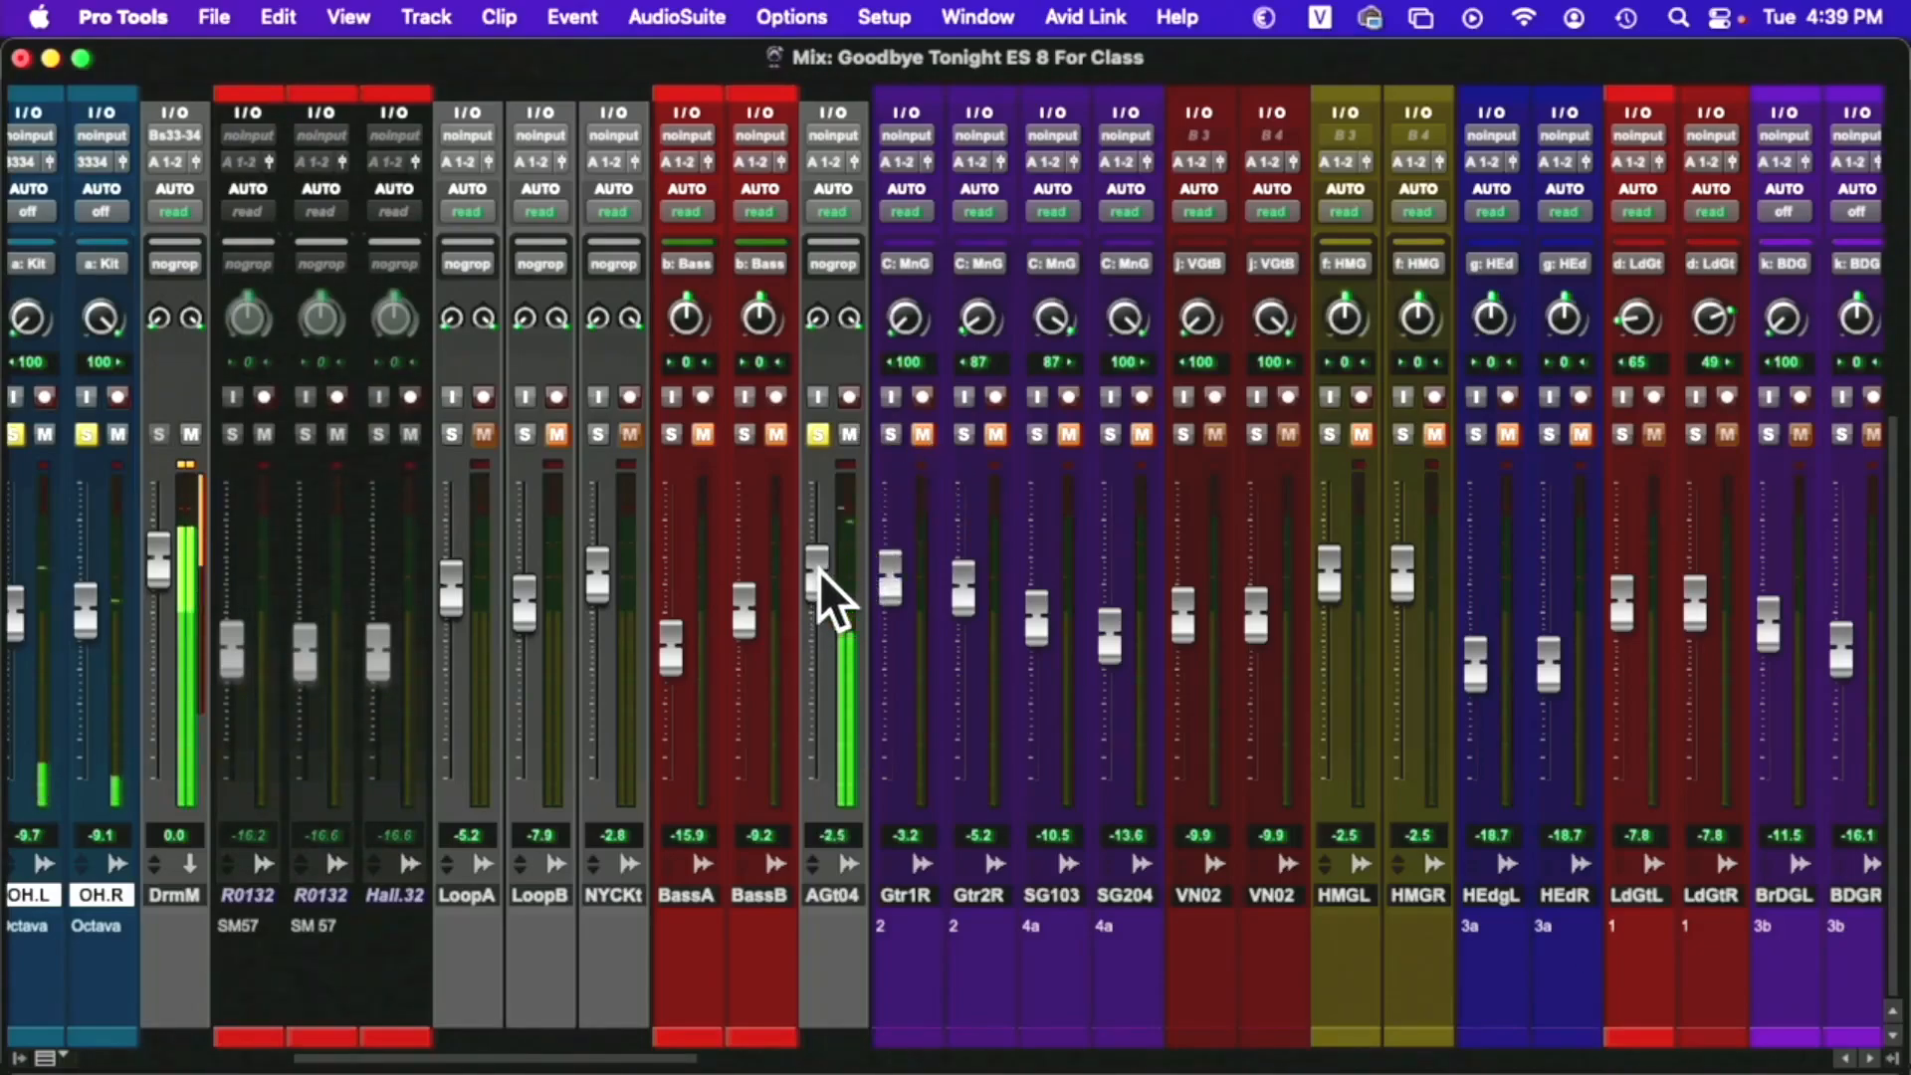
Solo and unmute the main guitar group and the VN02 pair, setting the VN02 faders to -12.1 and -5.2 dB
left_click(896, 438)
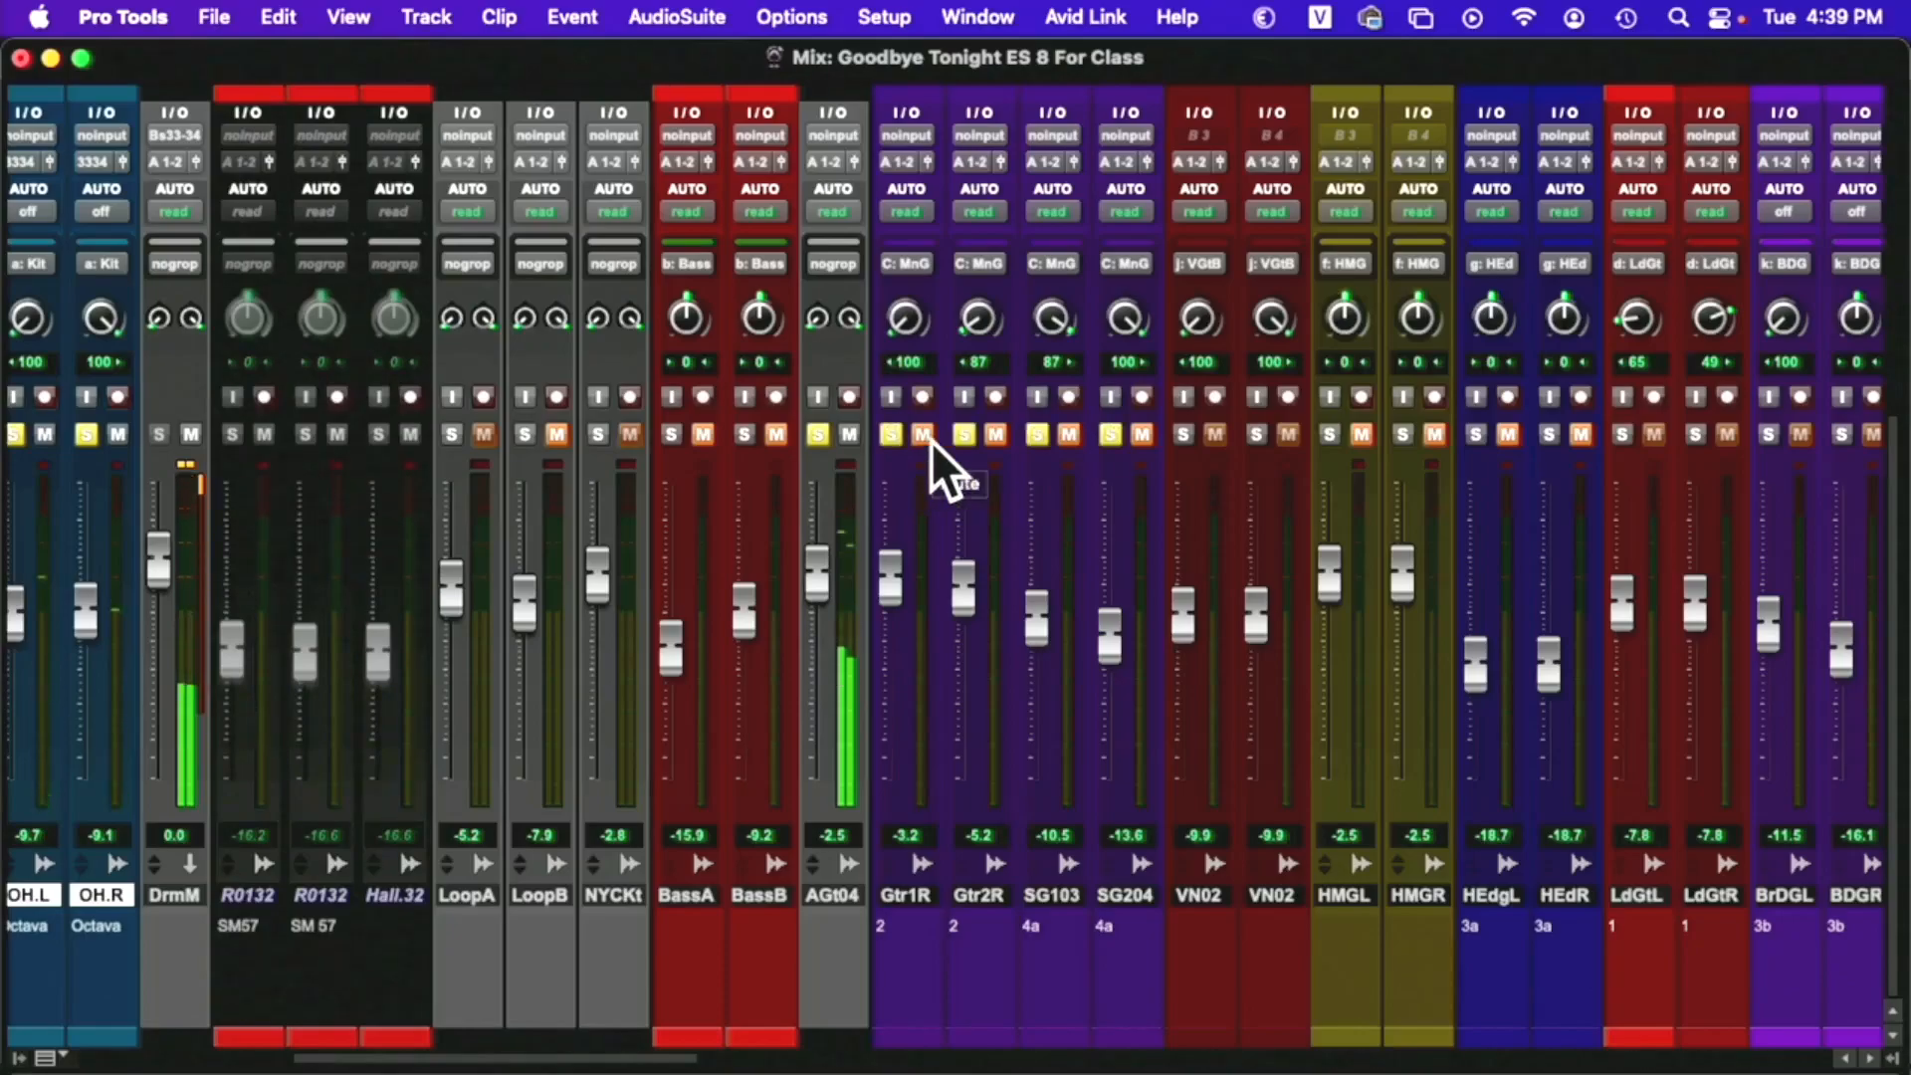
left_click(927, 438)
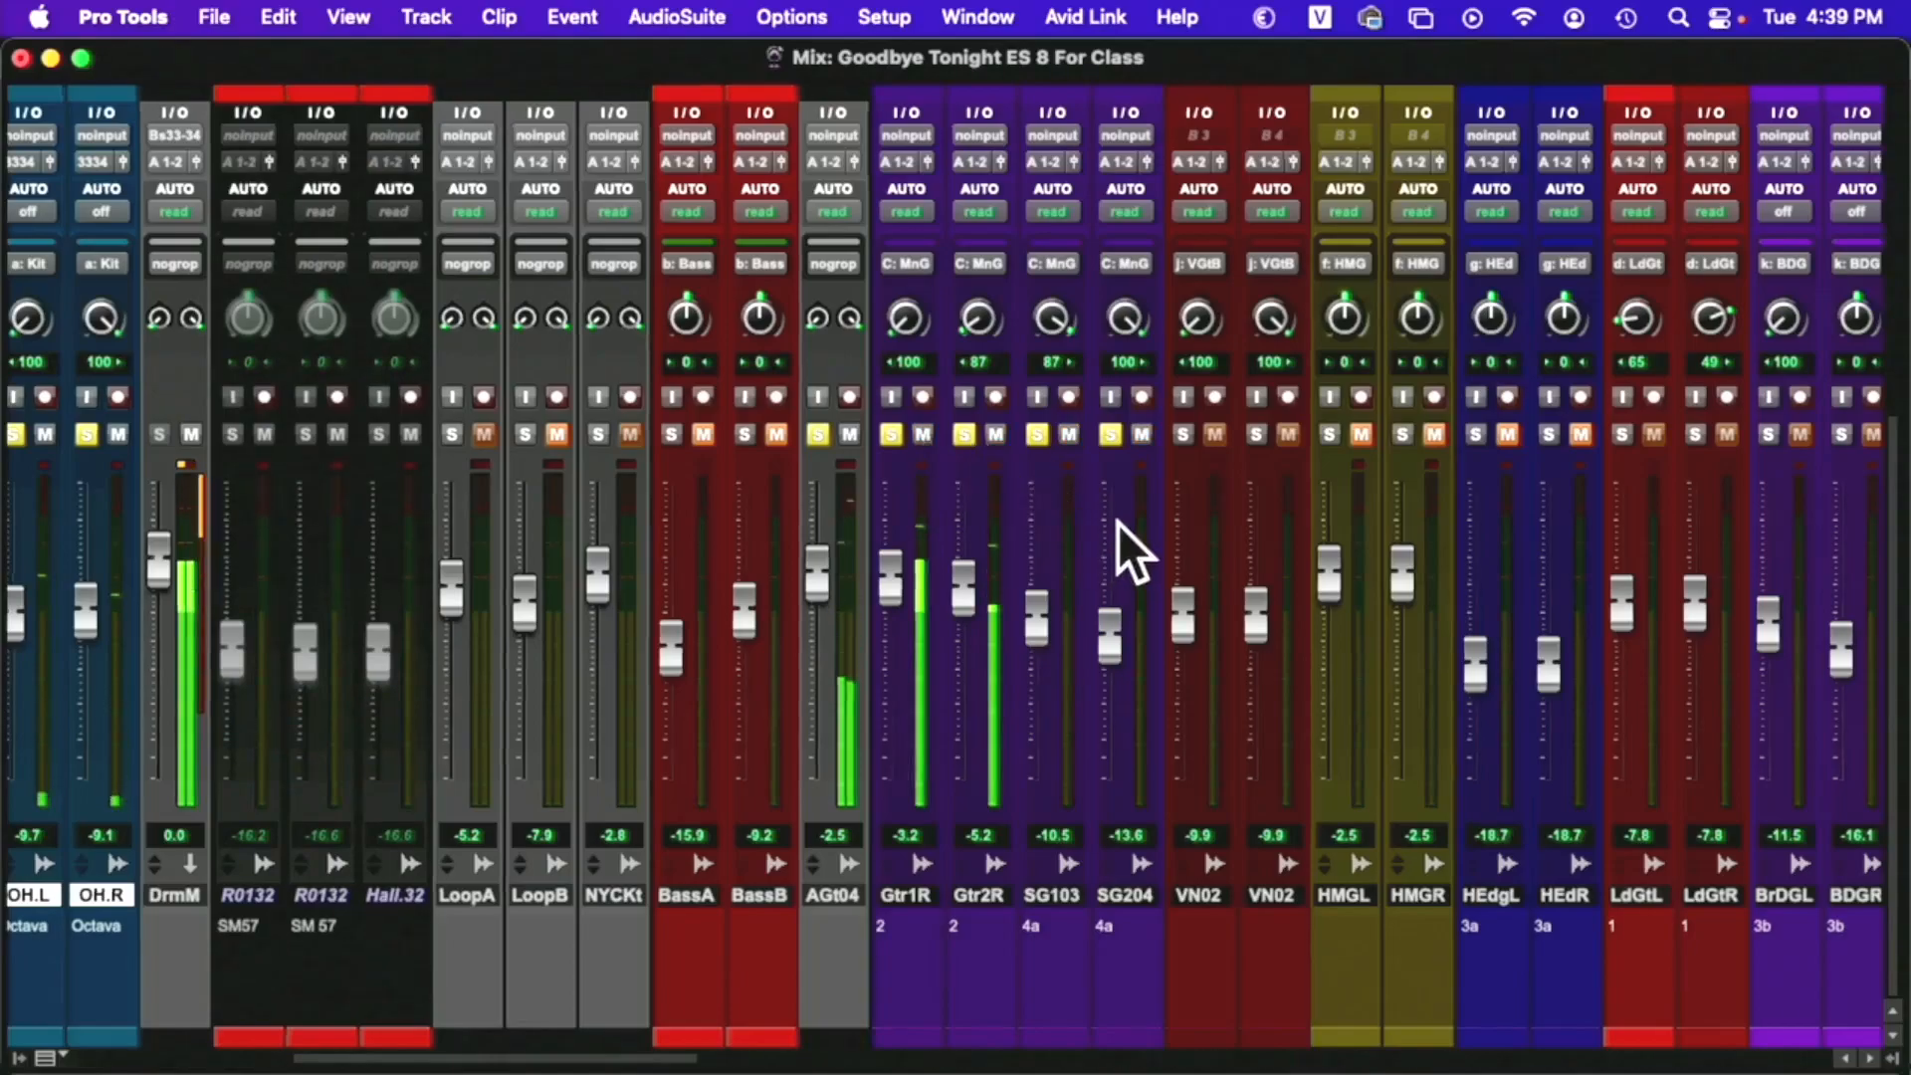
scroll(1119, 524, "right", 2)
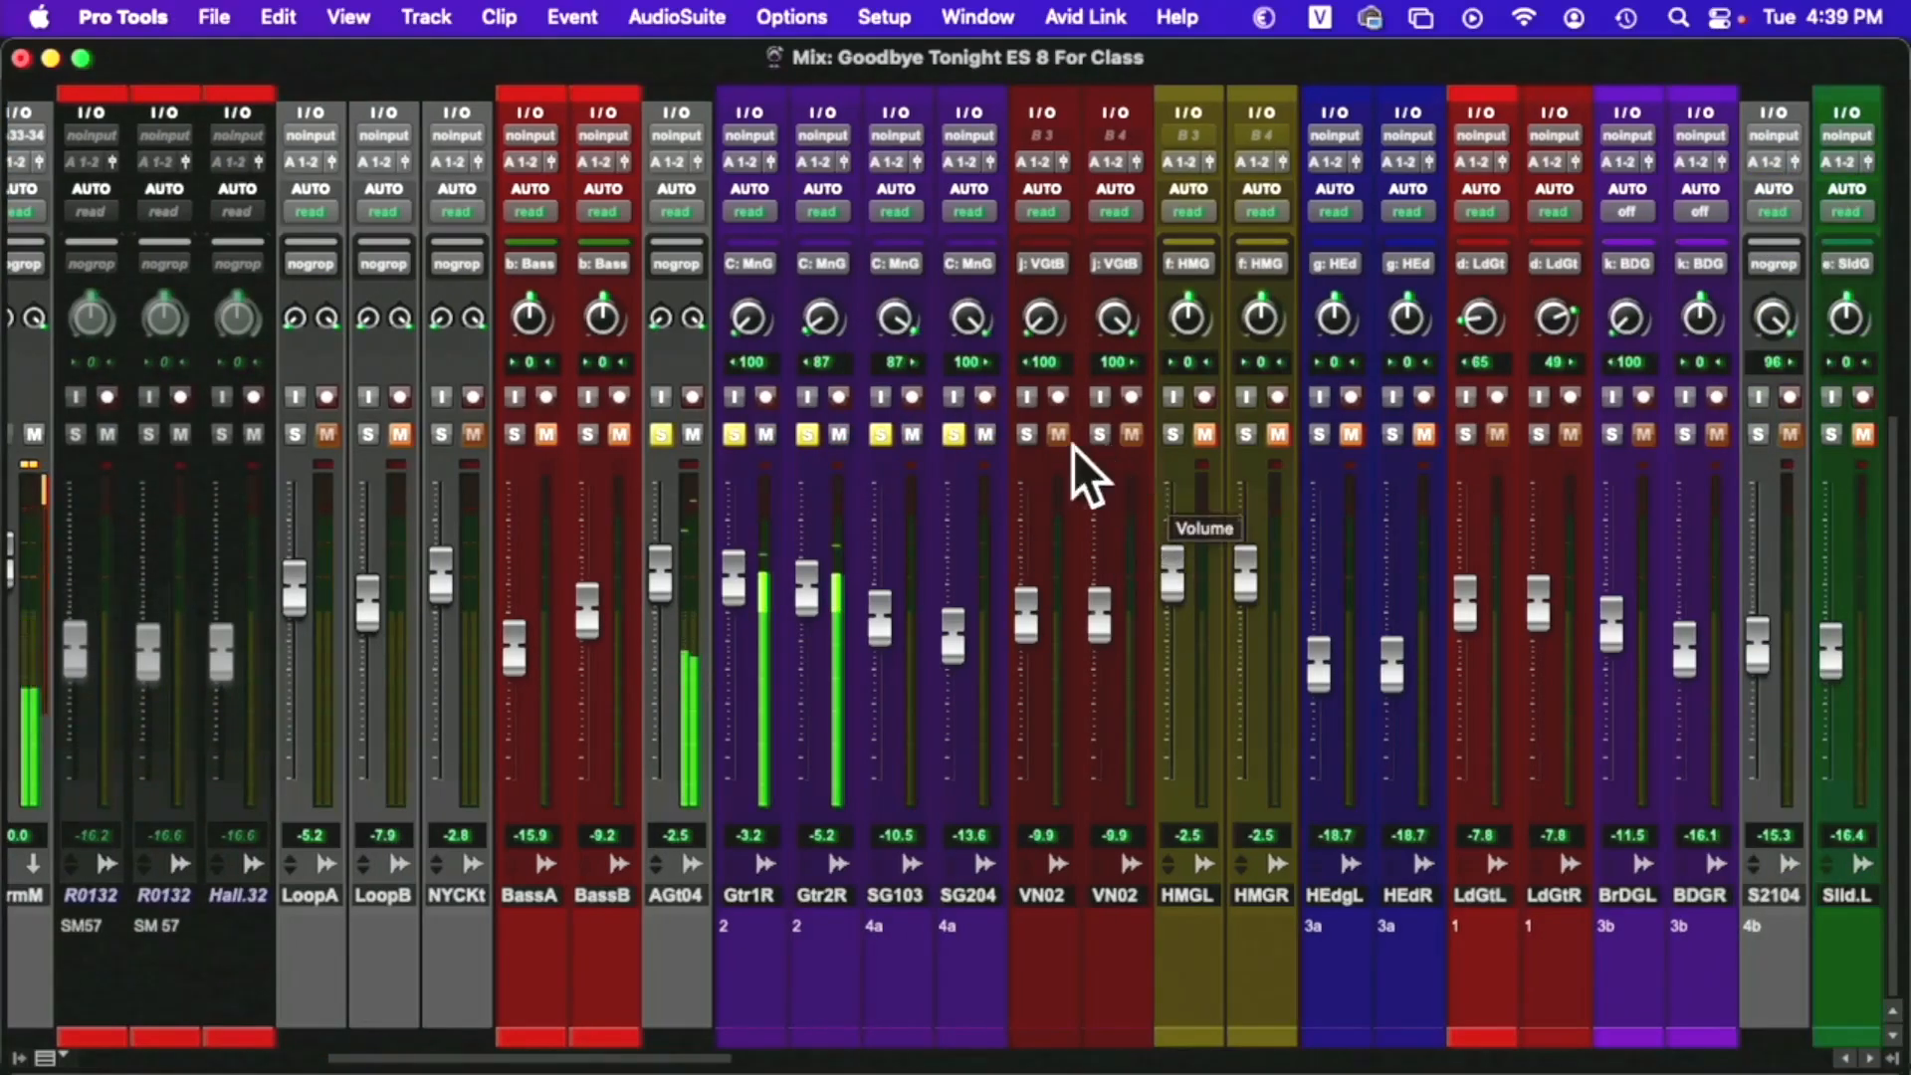
left_click(1029, 434)
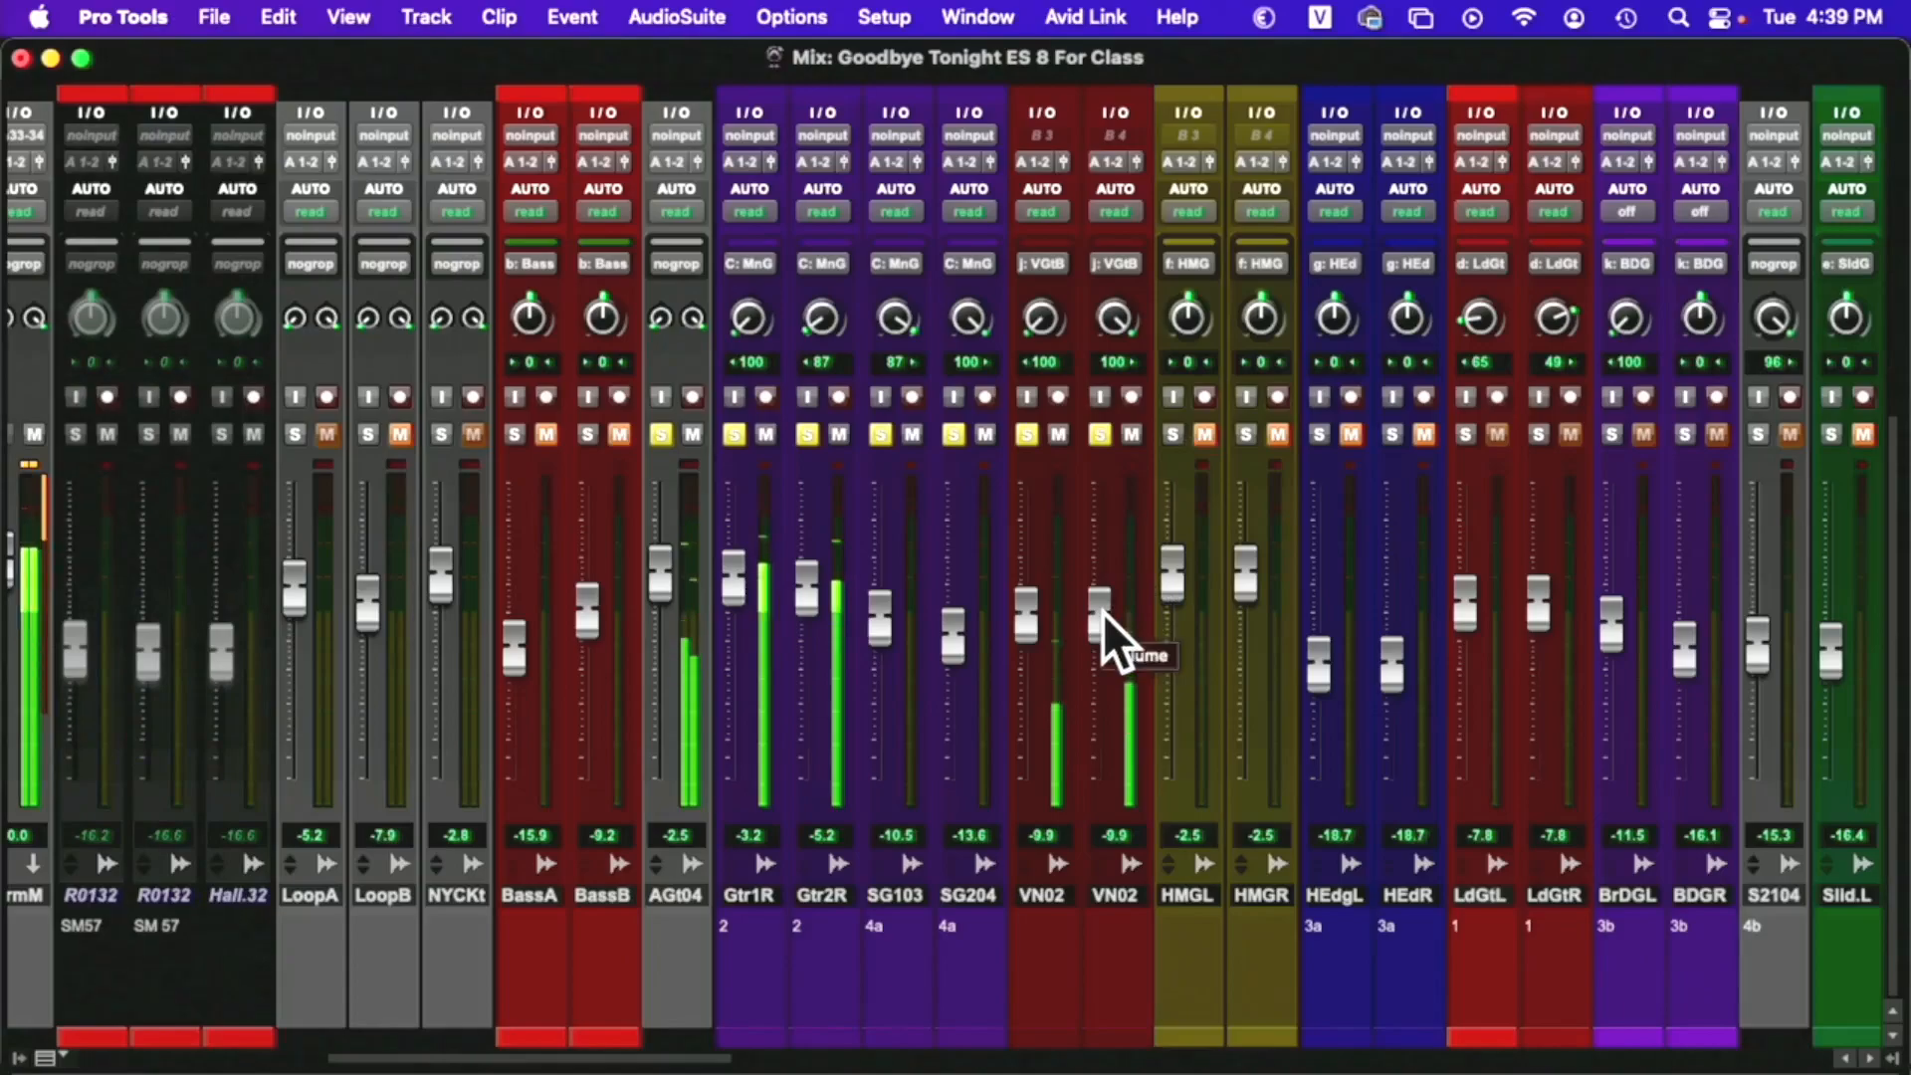
left_click_drag(1105, 613, 1040, 631)
Solo and unmute the HMG, HEdg, LdGt and BDG guitar pairs, and set both LdGt faders to -4.1 dB
left_click(1176, 438)
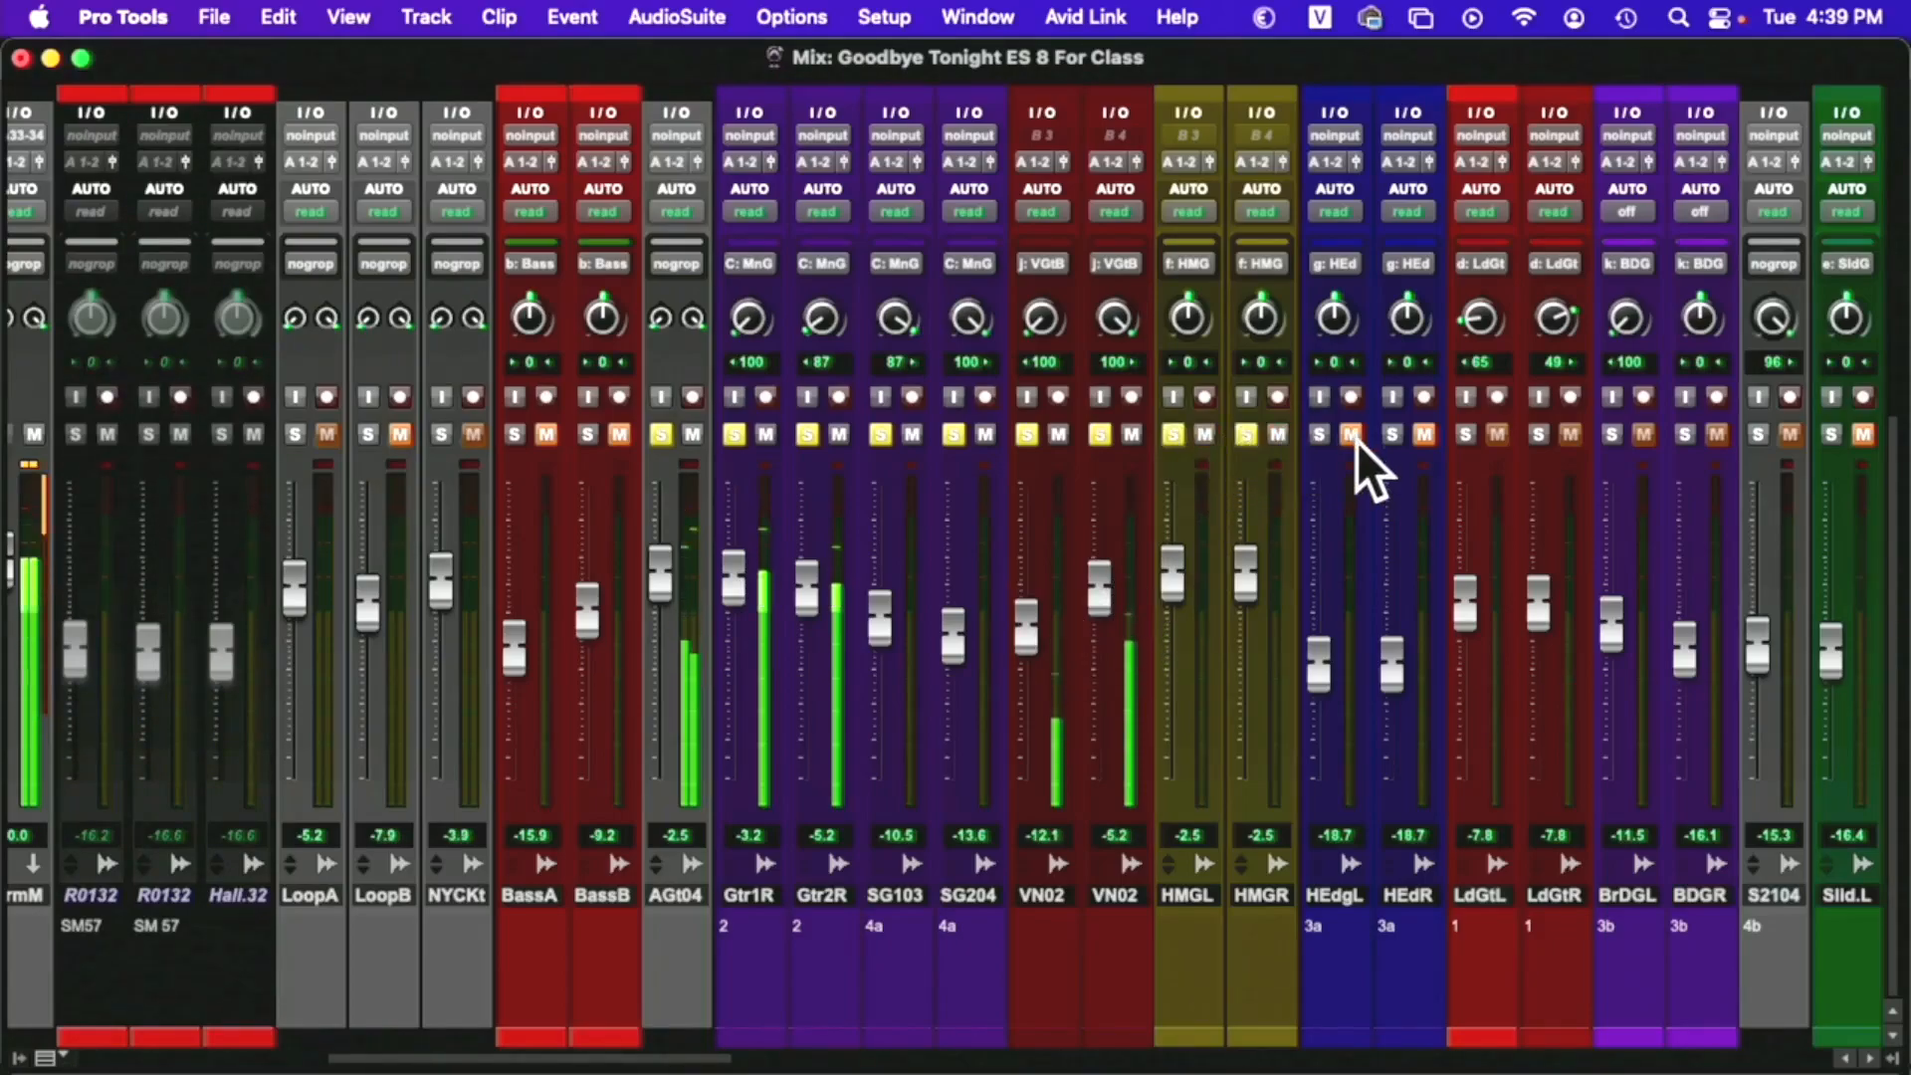
left_click(1324, 436)
left_click(1467, 436)
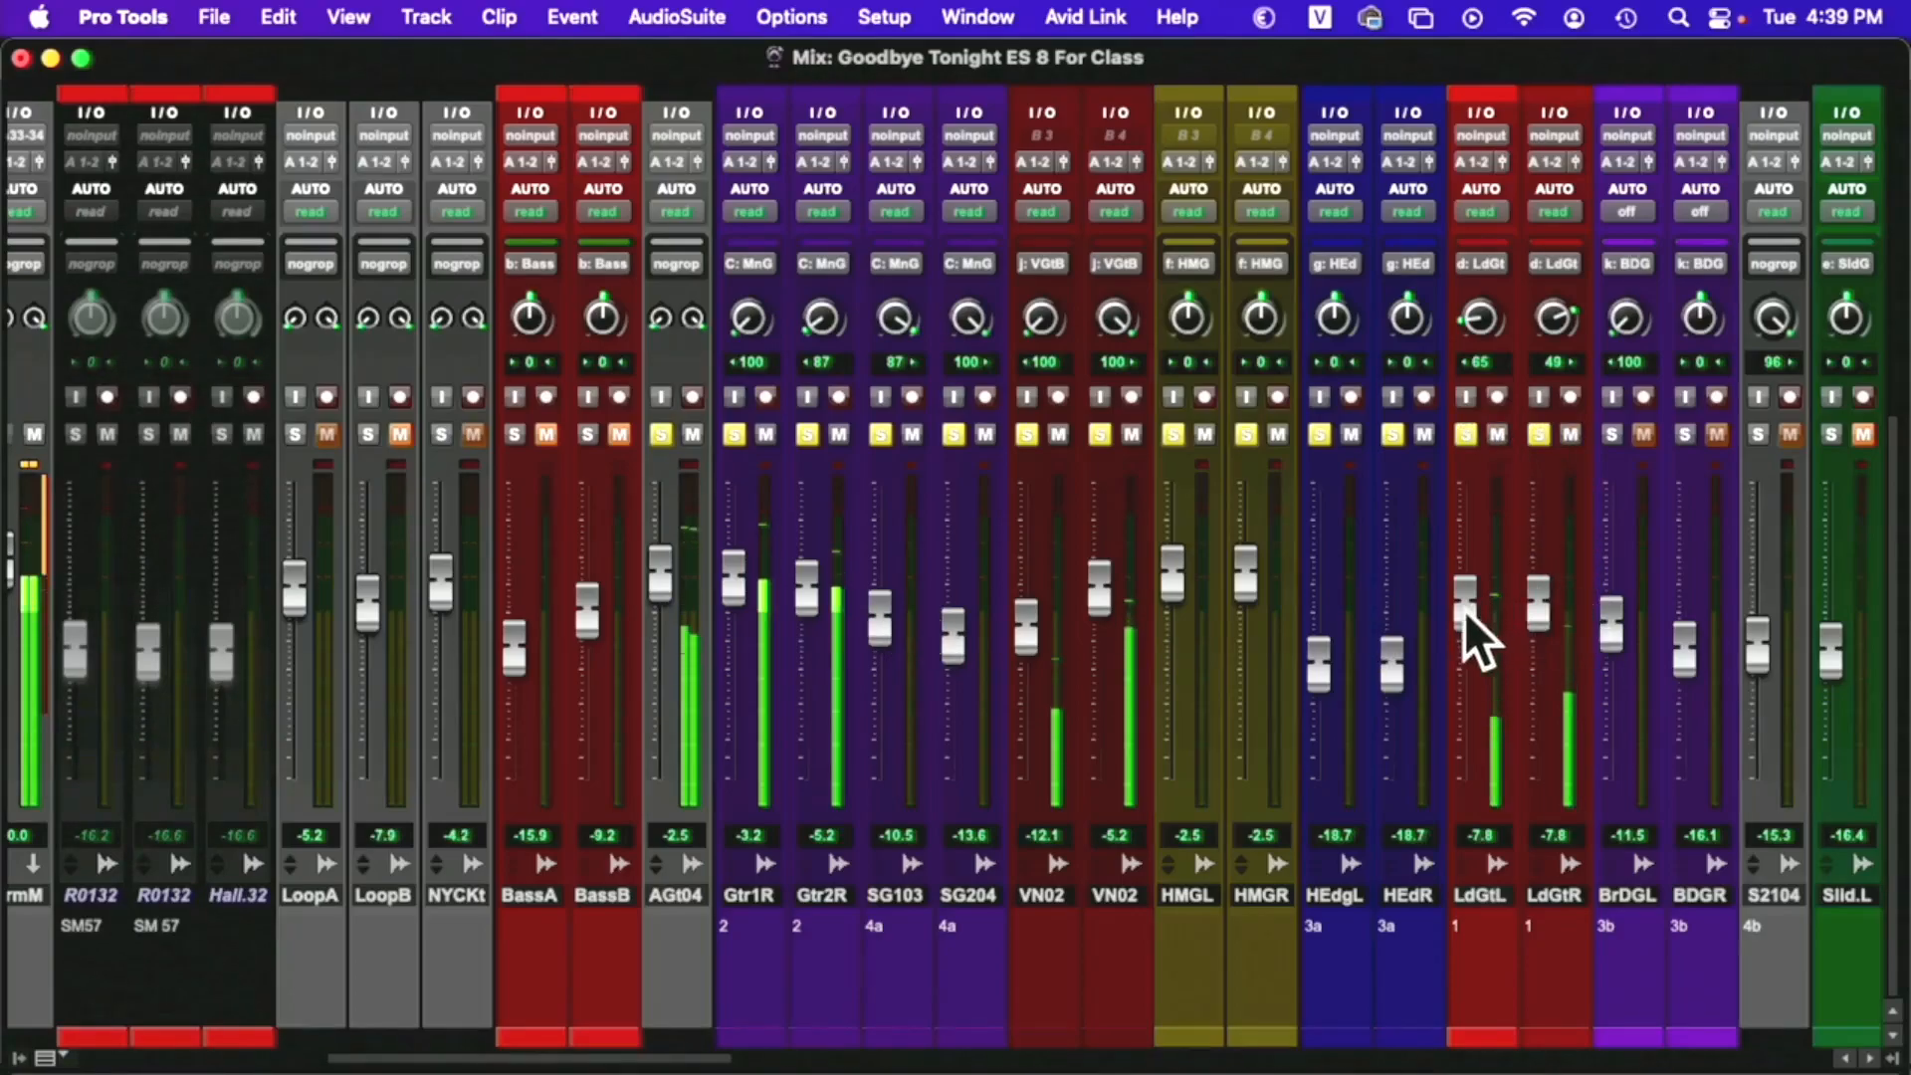
mouse_move(1474, 596)
left_mouse_down()
mouse_move(1472, 570)
mouse_move(1477, 587)
left_mouse_up()
left_click(1615, 434)
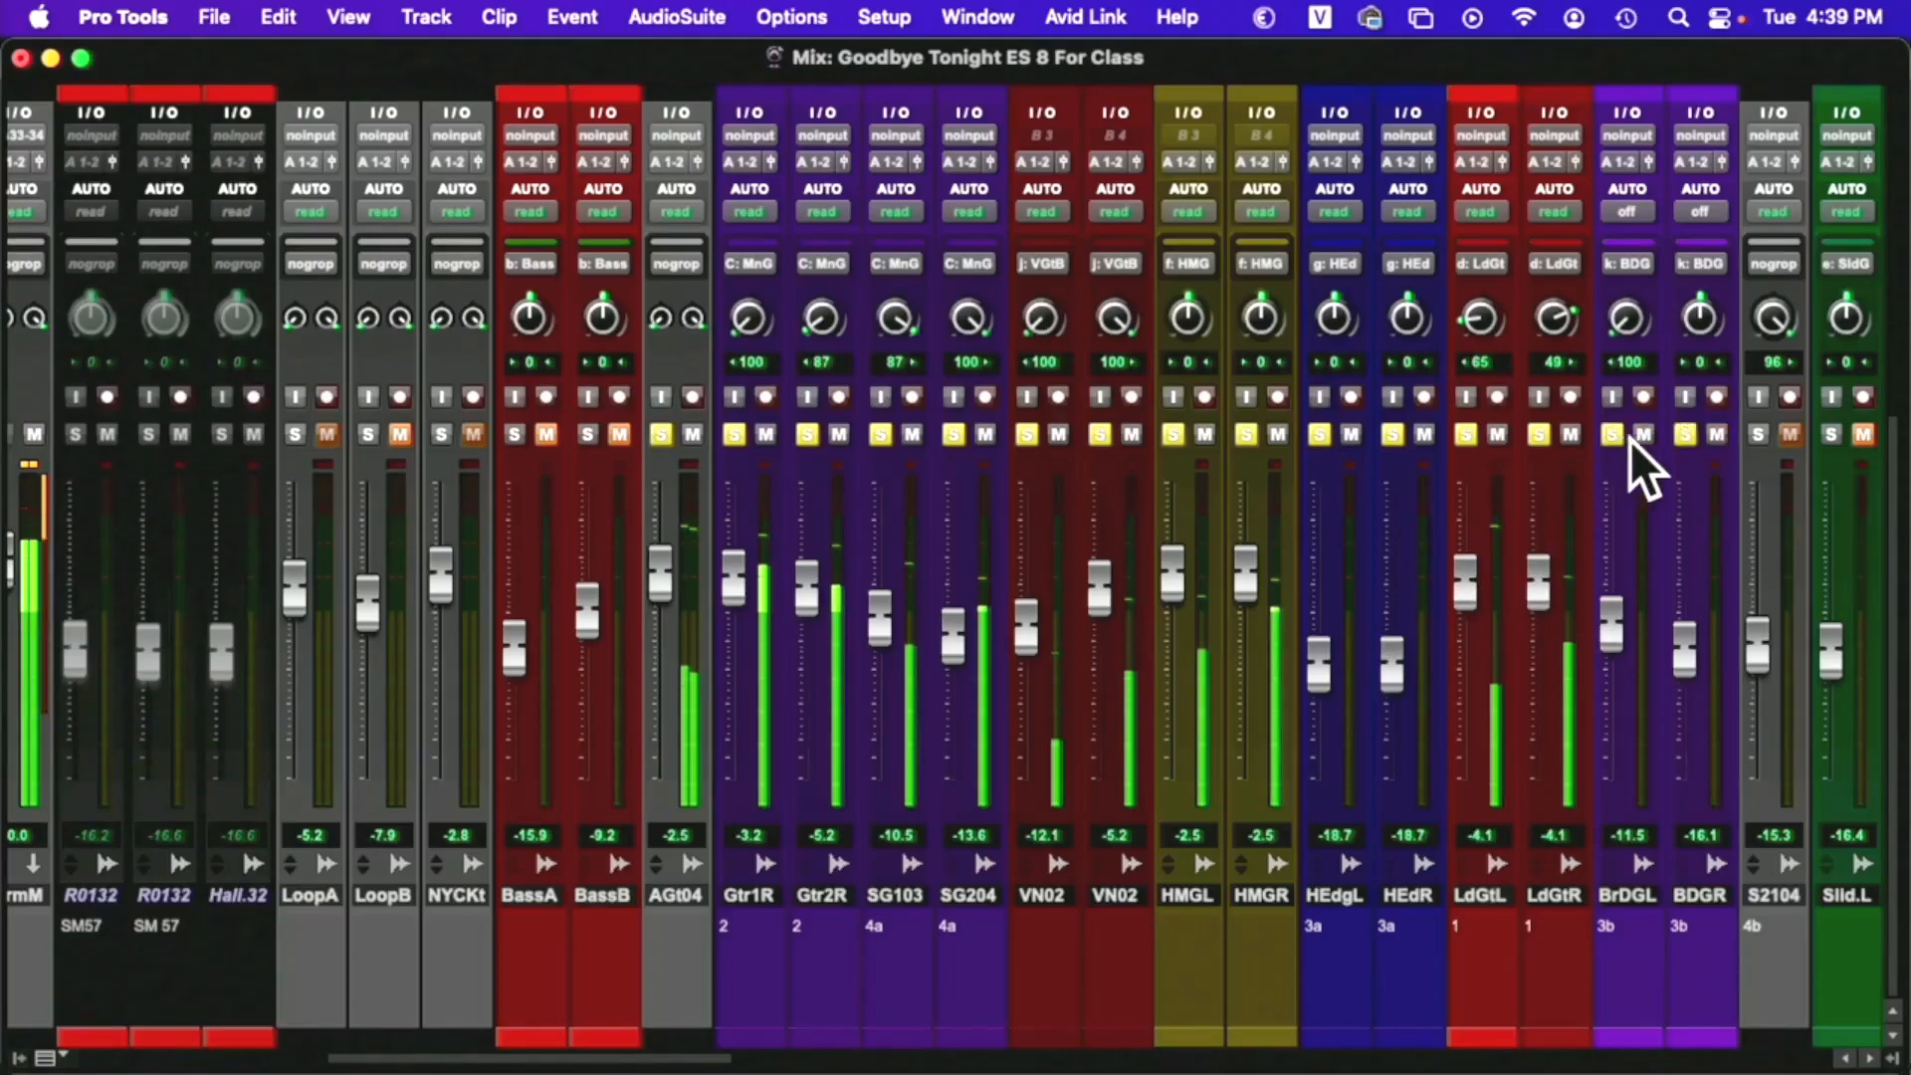
Take the VN02 pair out of solo and mute both tracks
scroll(1619, 594, "right", 5)
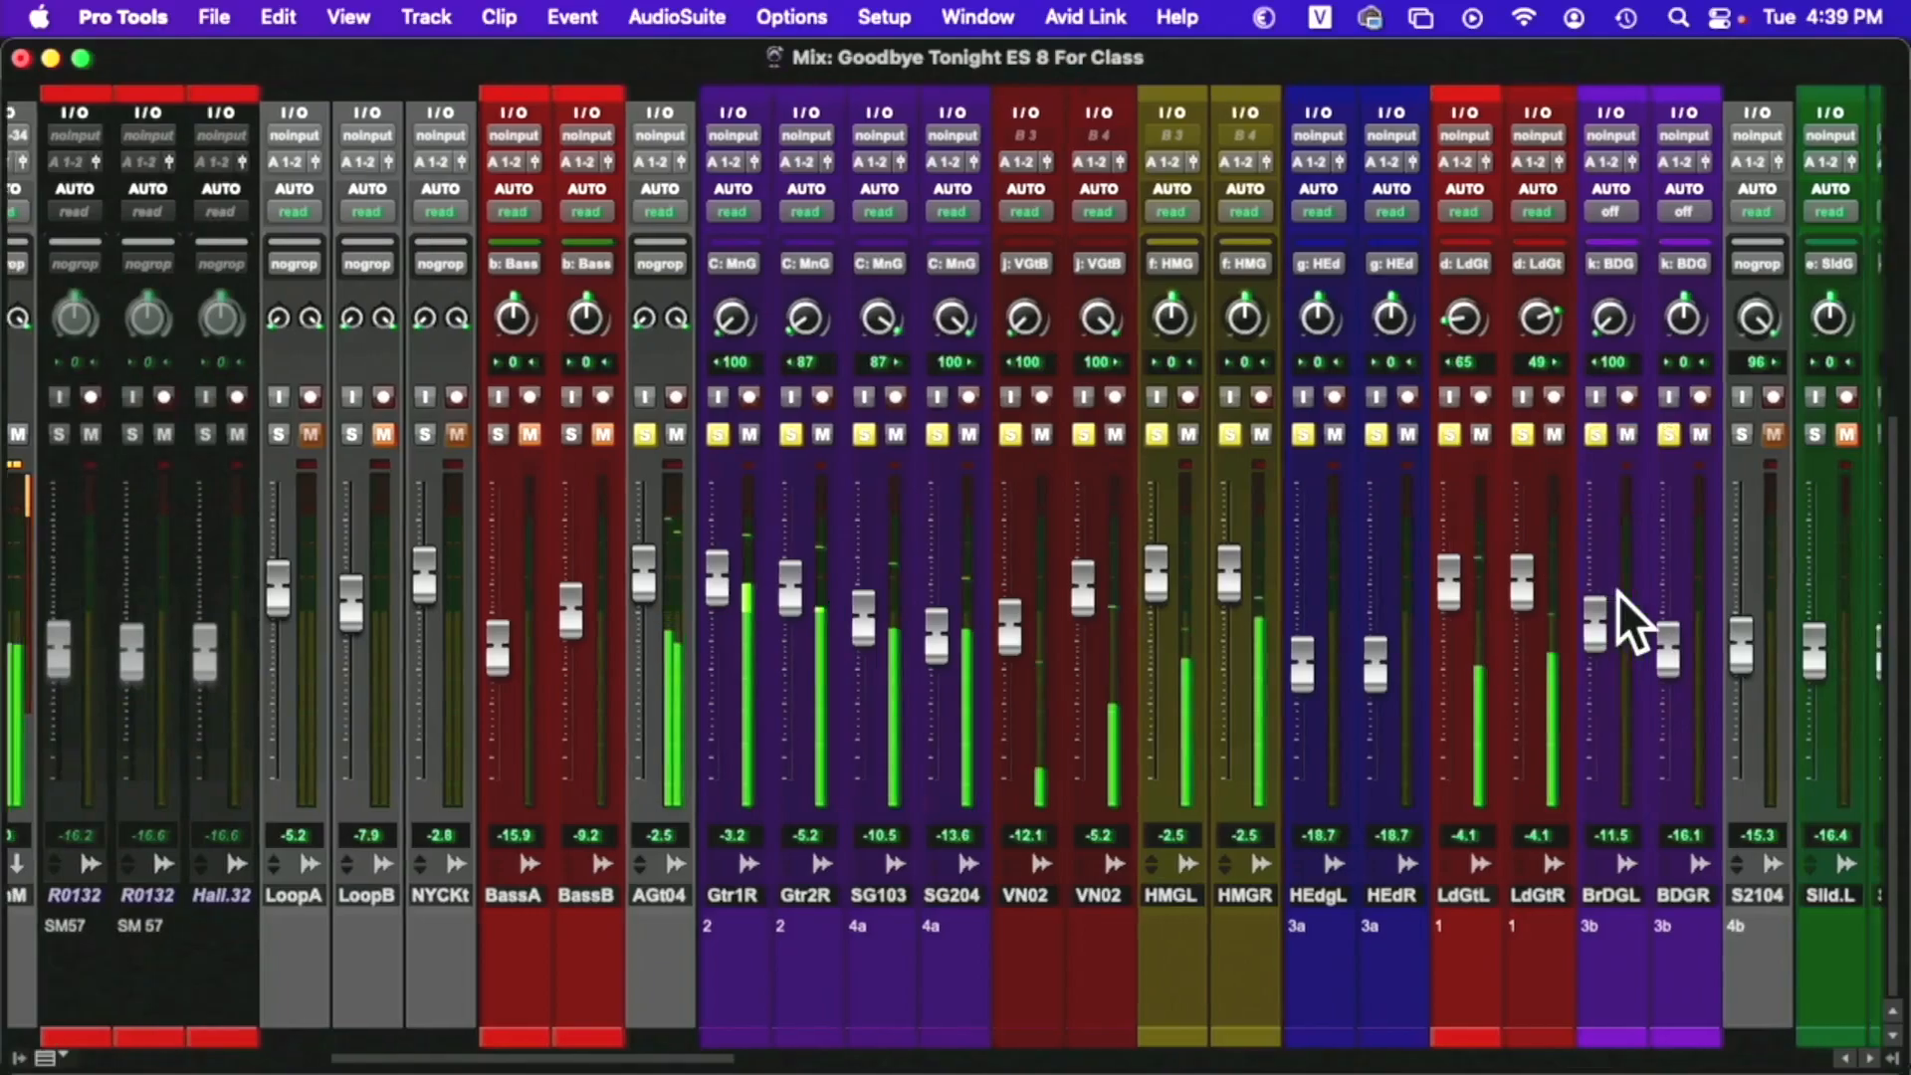
scroll(1619, 593, "right", 2)
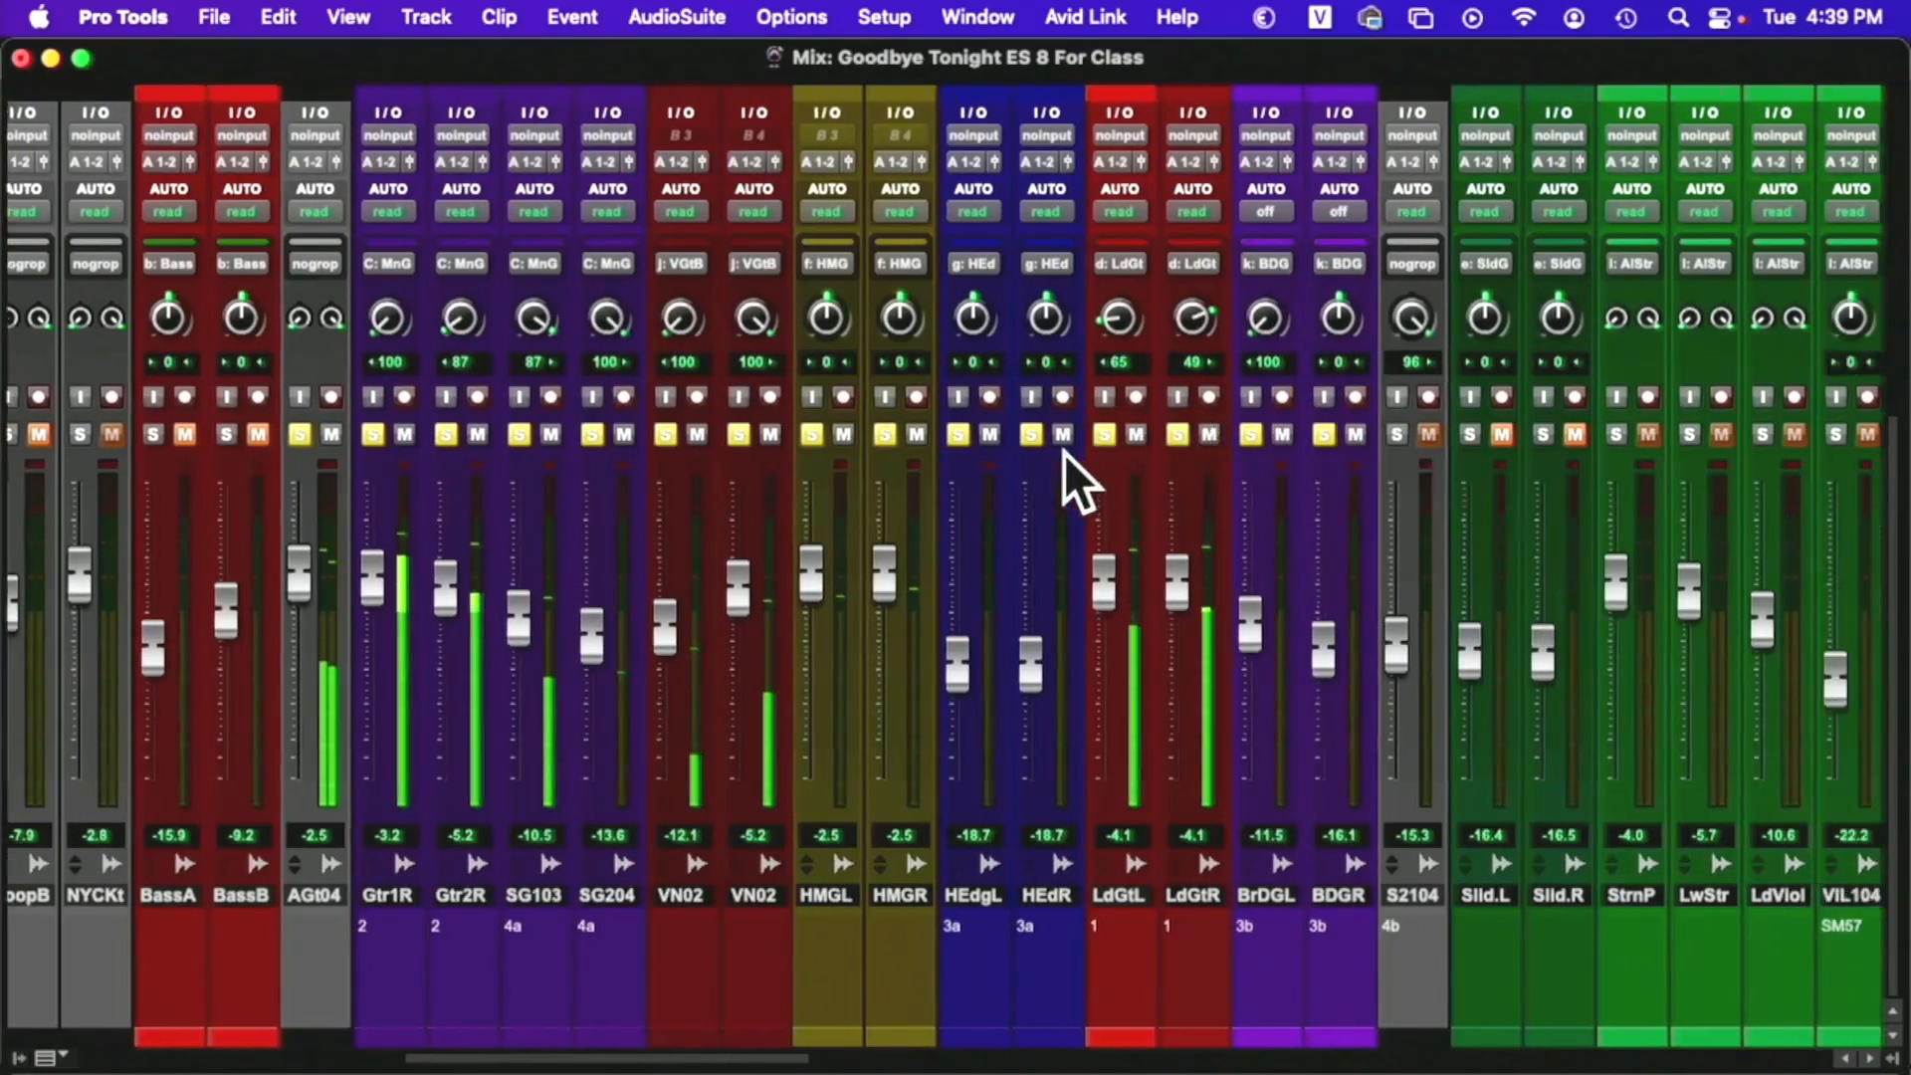
left_click(755, 444)
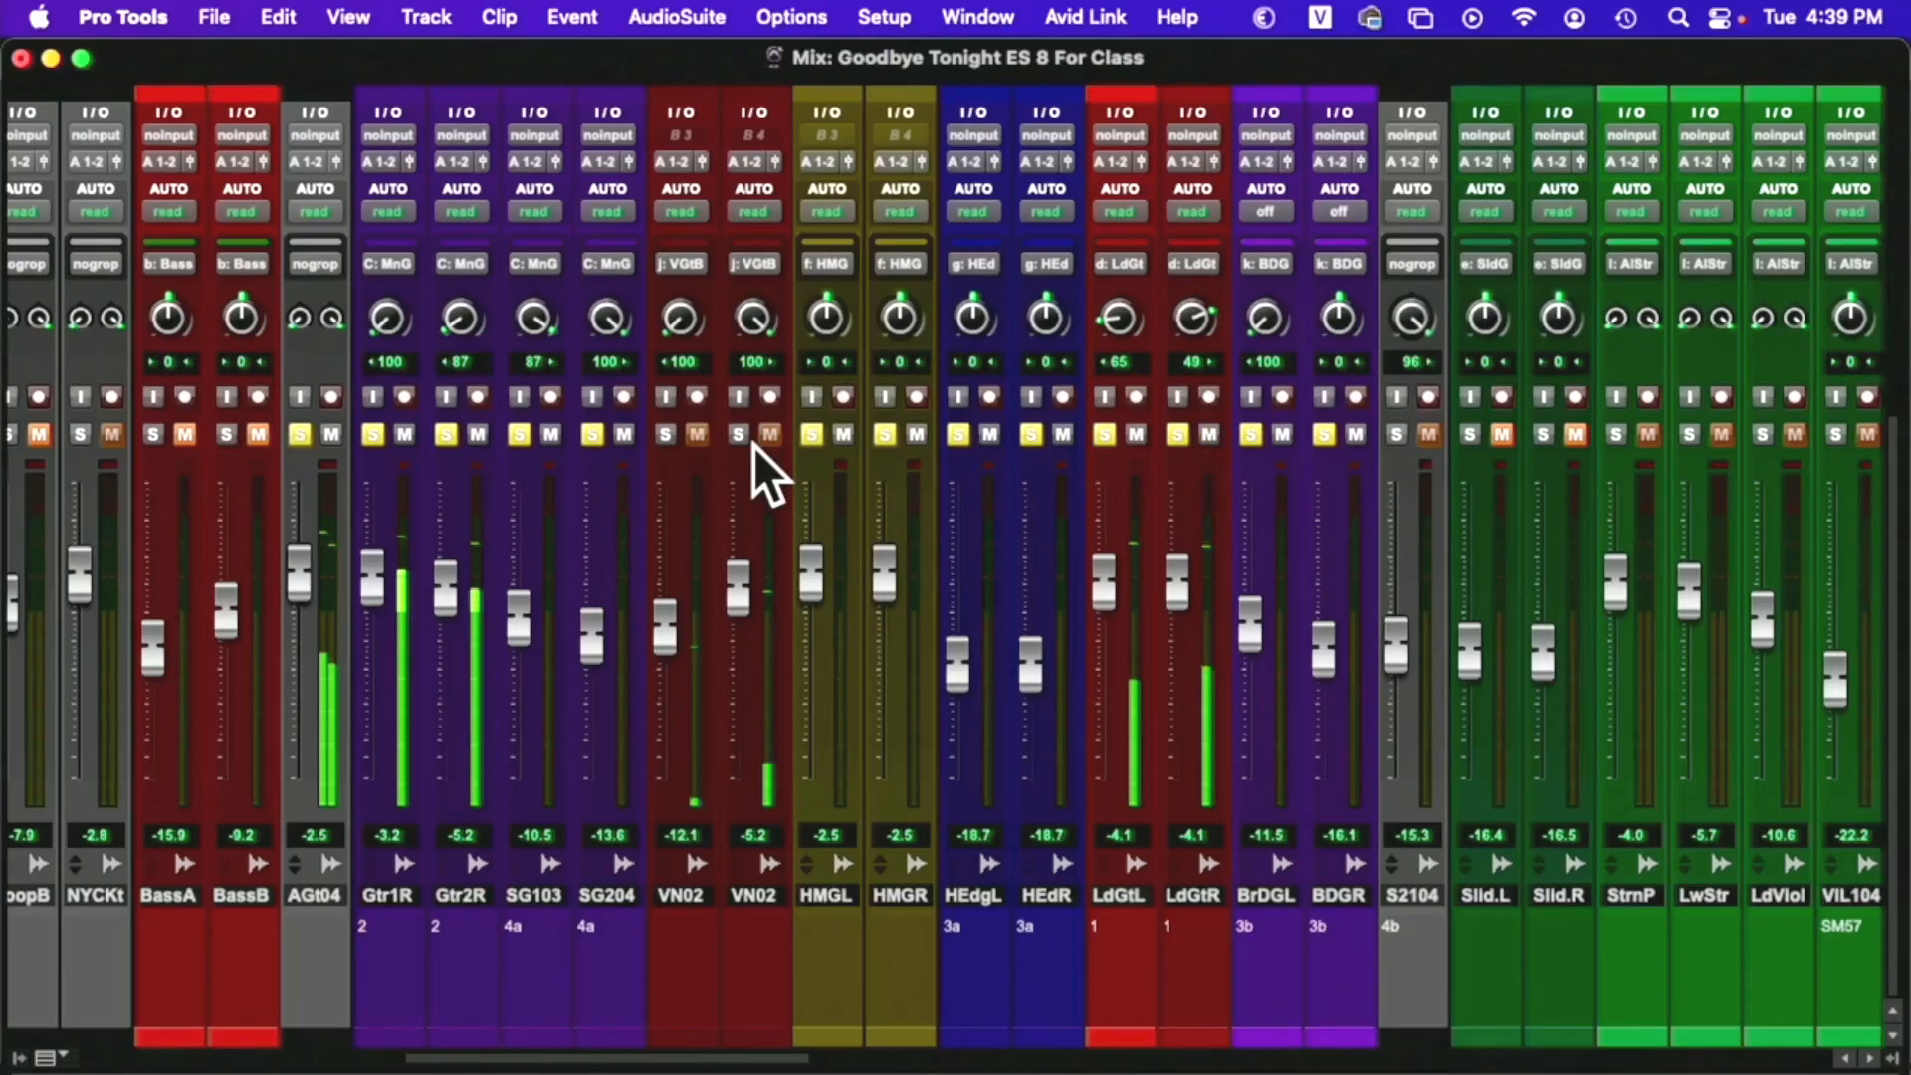
Set LdGtR to +5.0 dB with the main guitar group muted, and return that group to solo
left_click(530, 442)
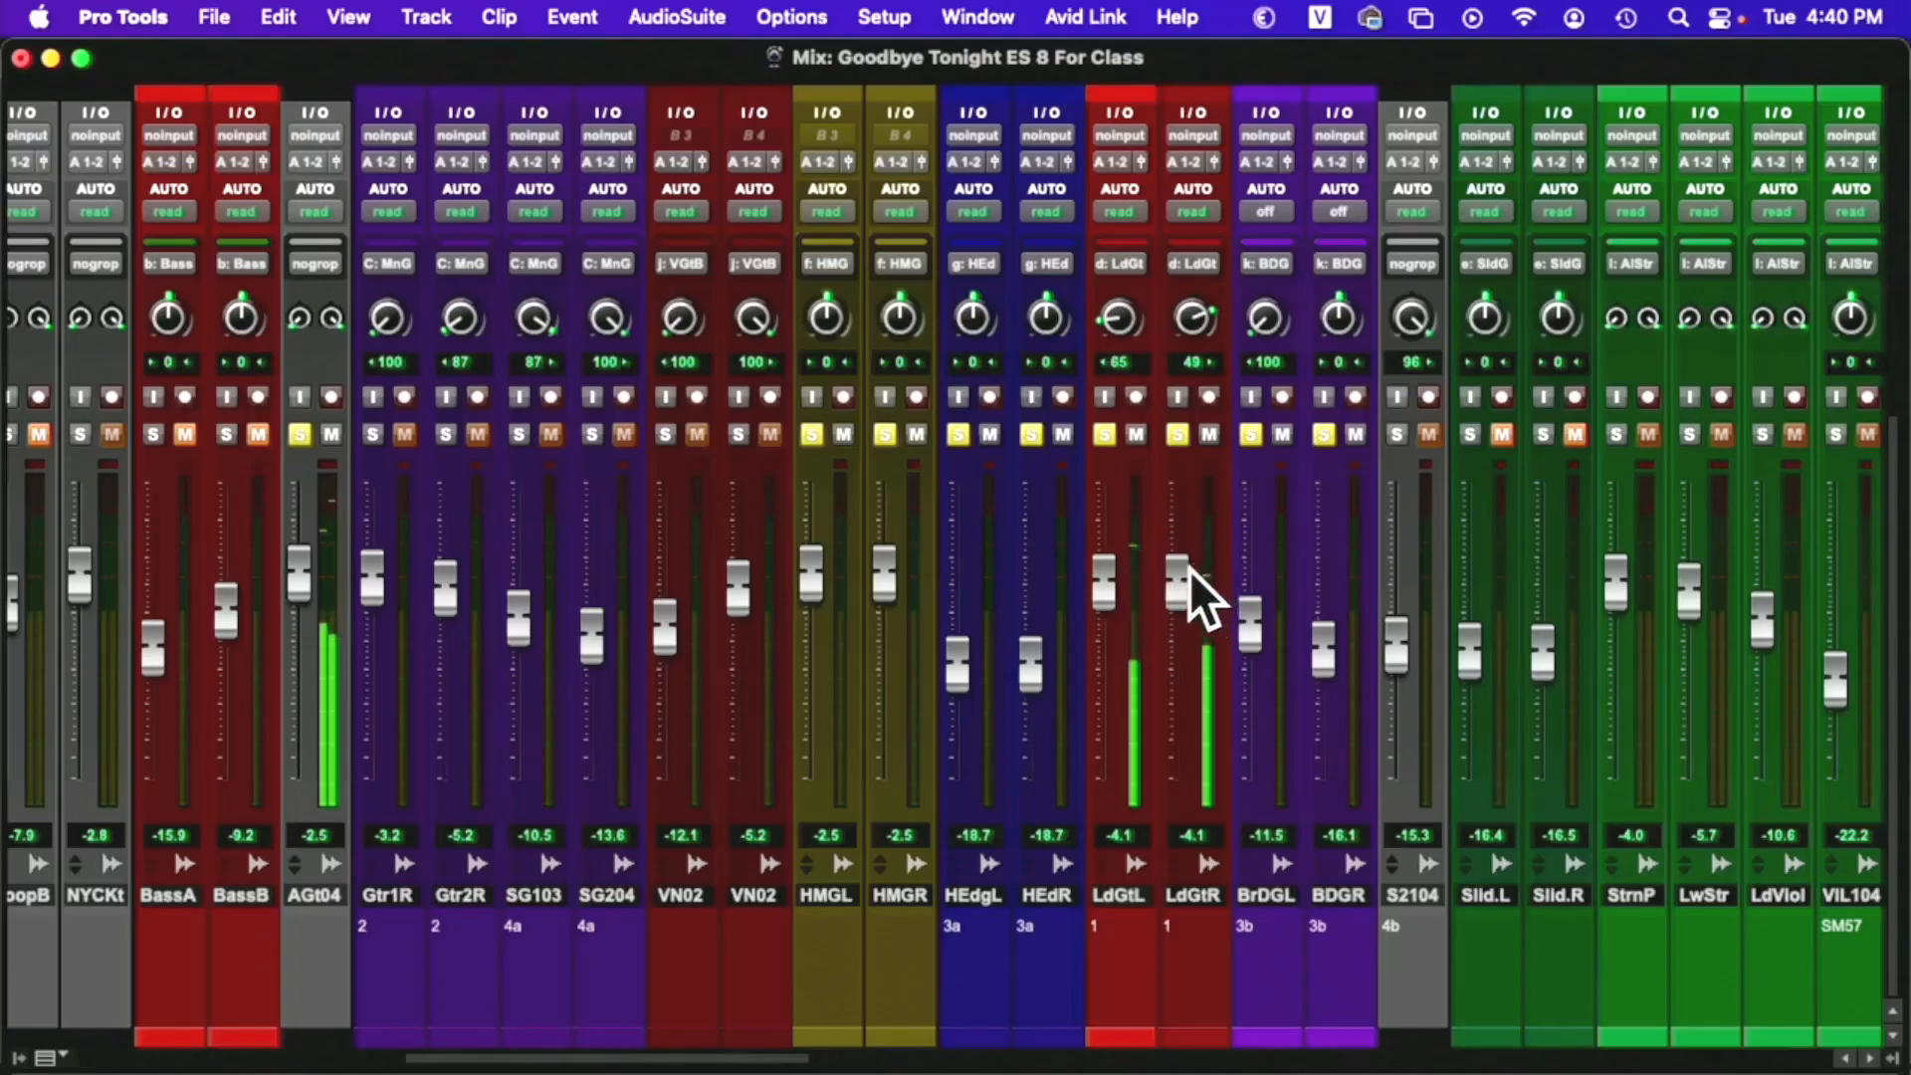
left_click_drag(1180, 571, 1177, 518)
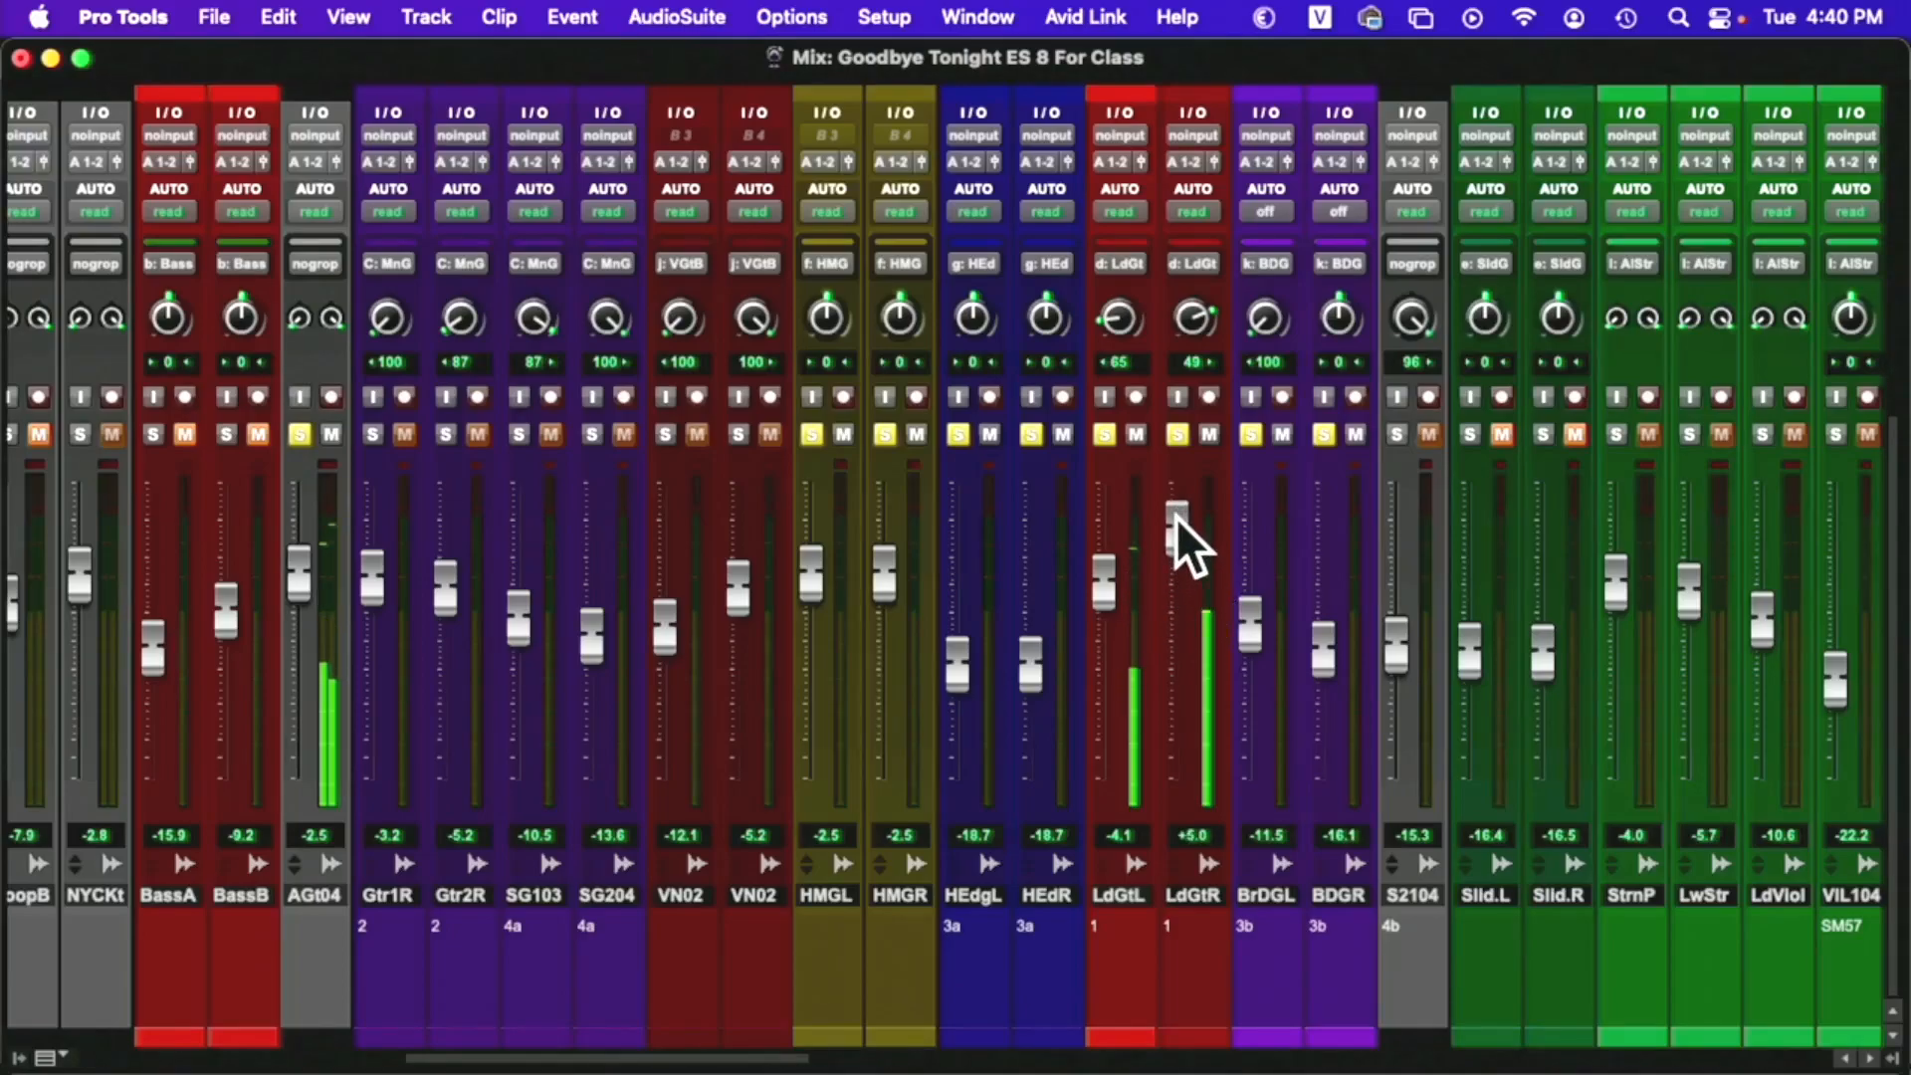
left_click(386, 436)
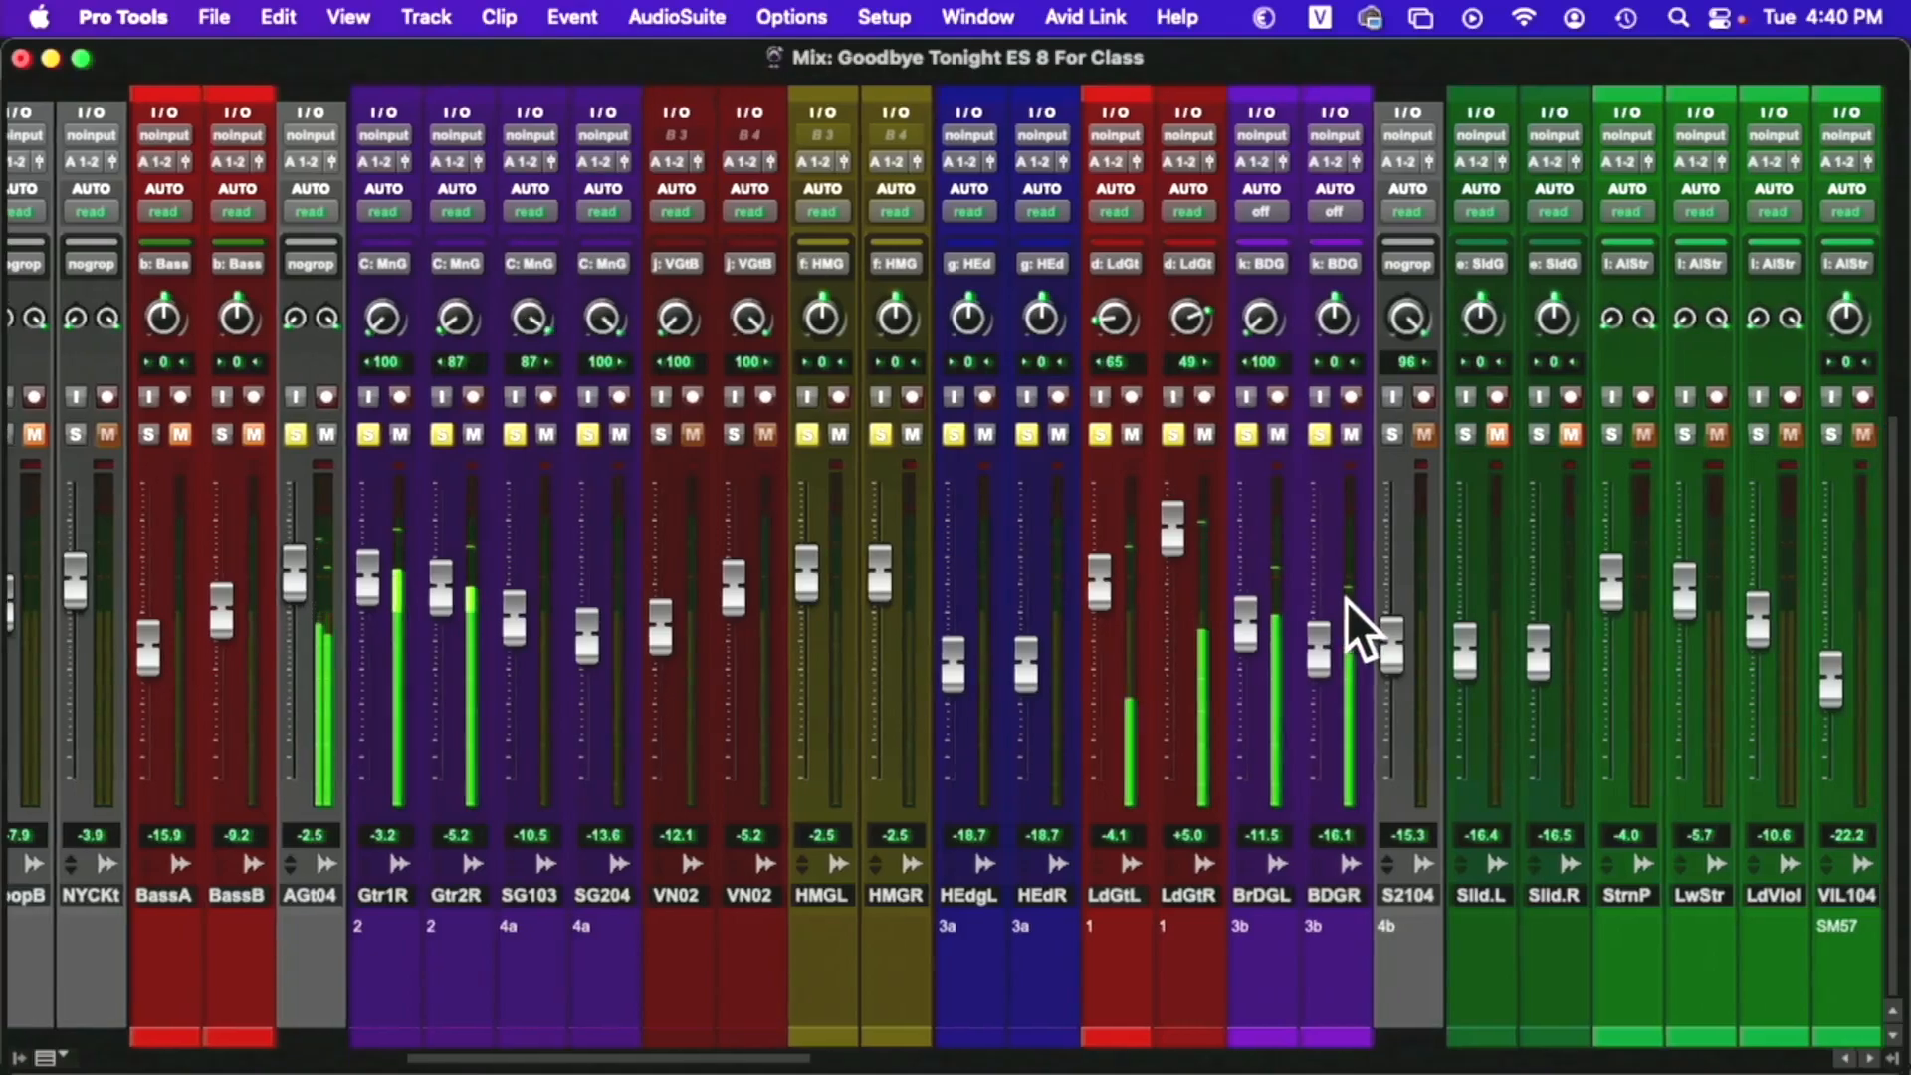
Solo and unmute S2104, select the track, and save the session
scroll(1350, 600, "right", 1)
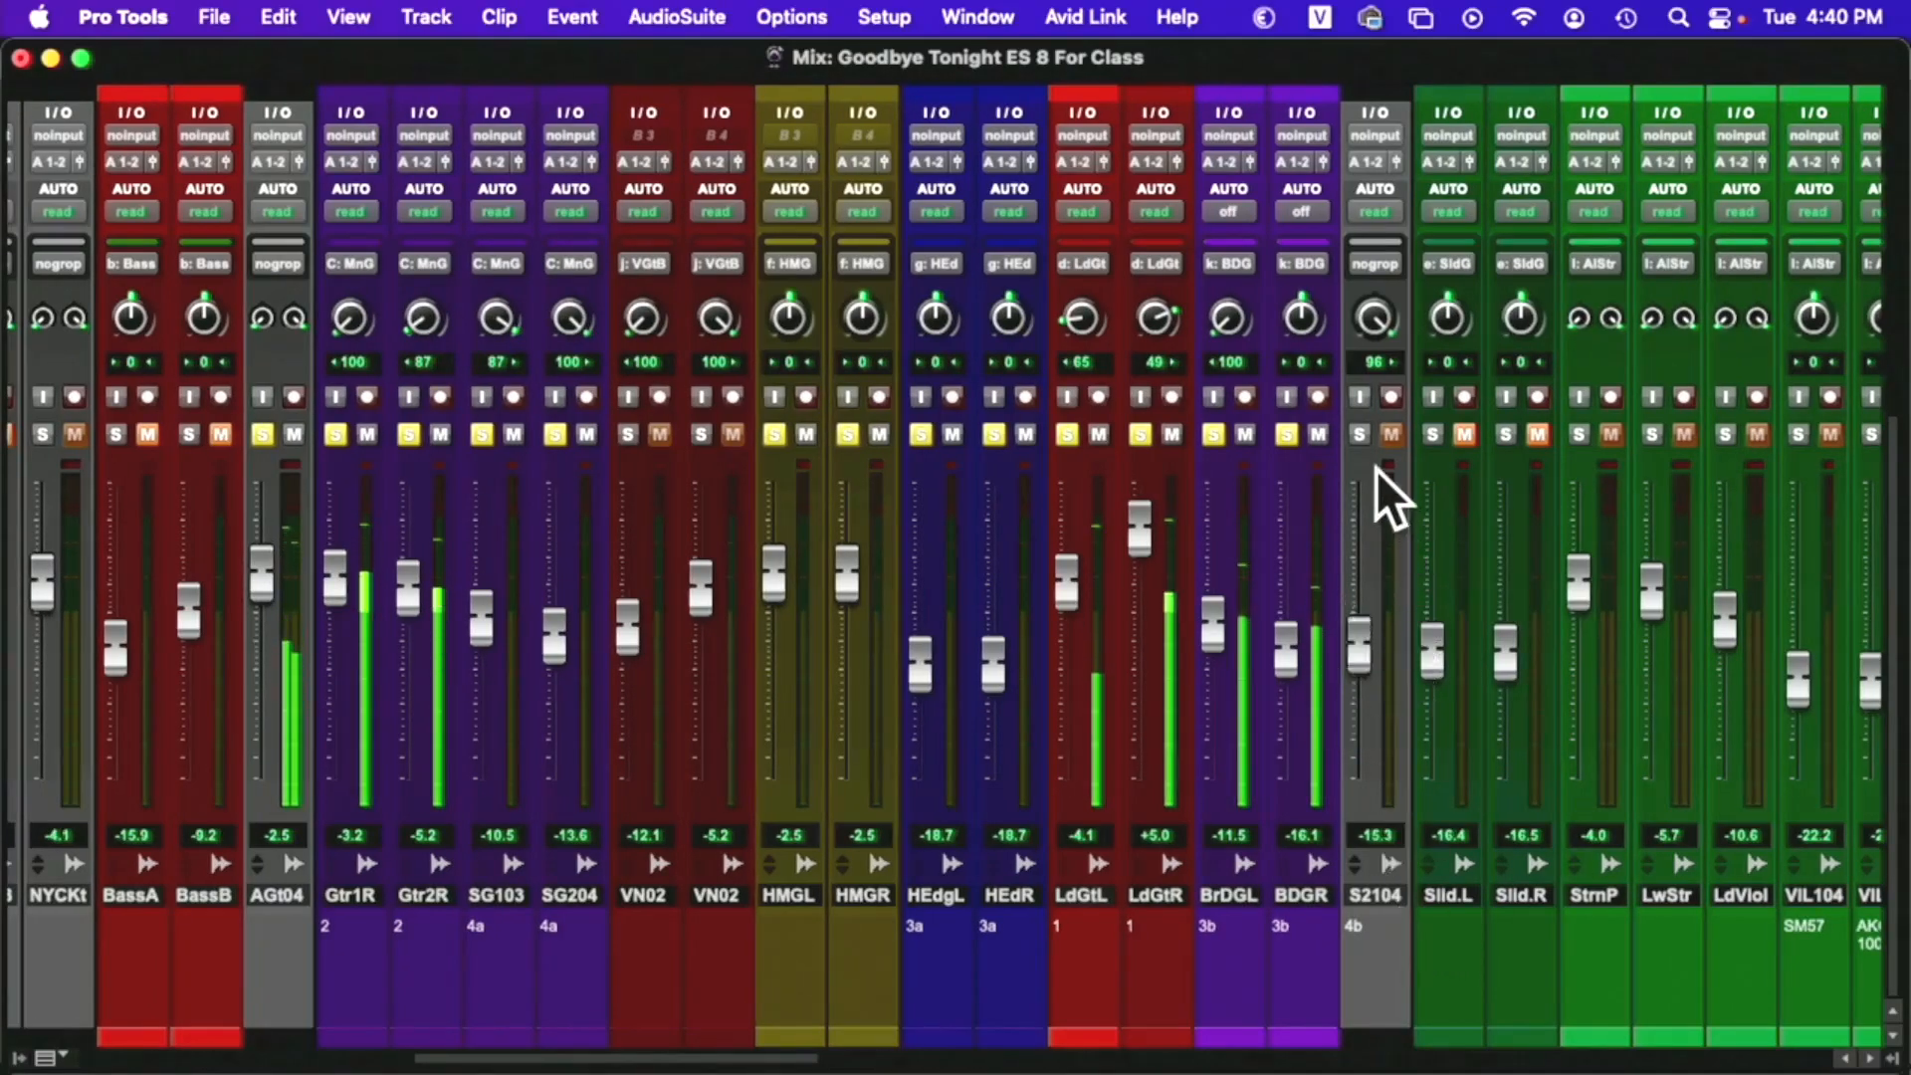
left_click(1372, 438)
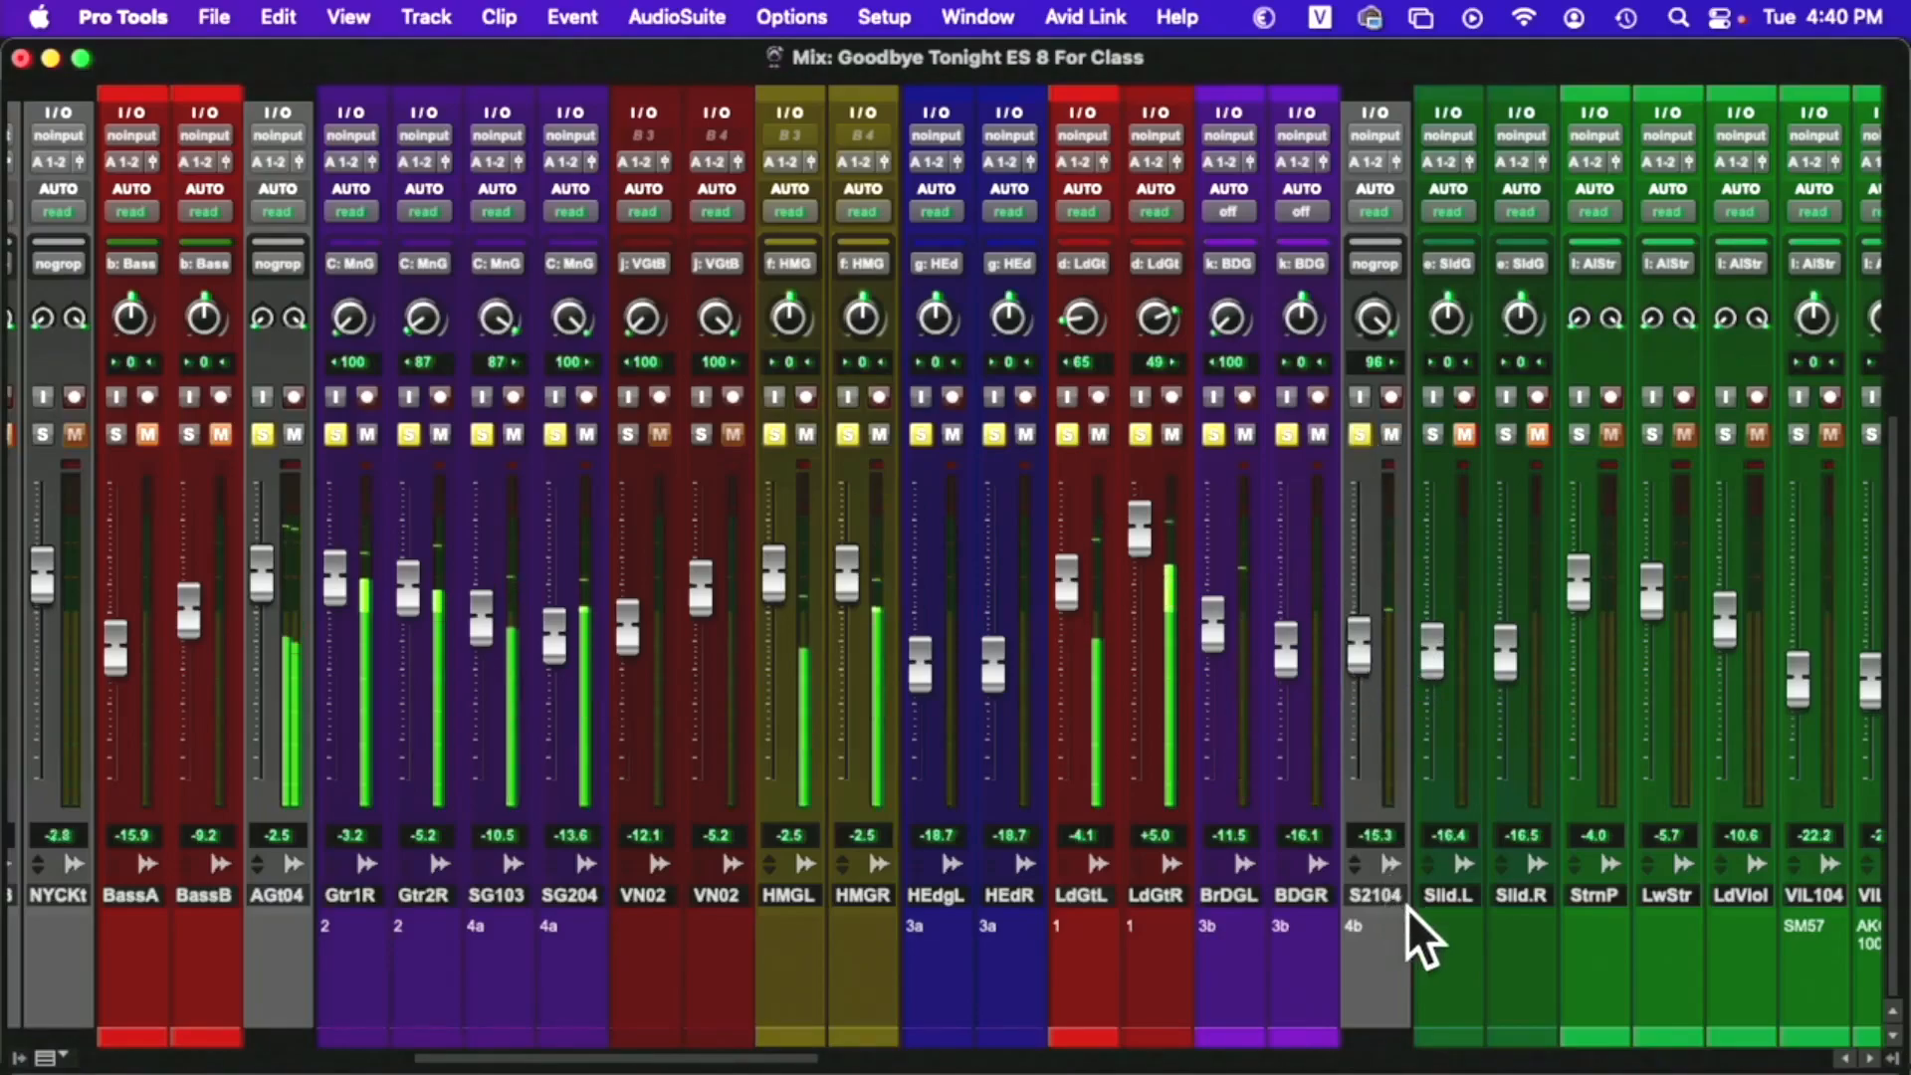
left_click(1377, 896)
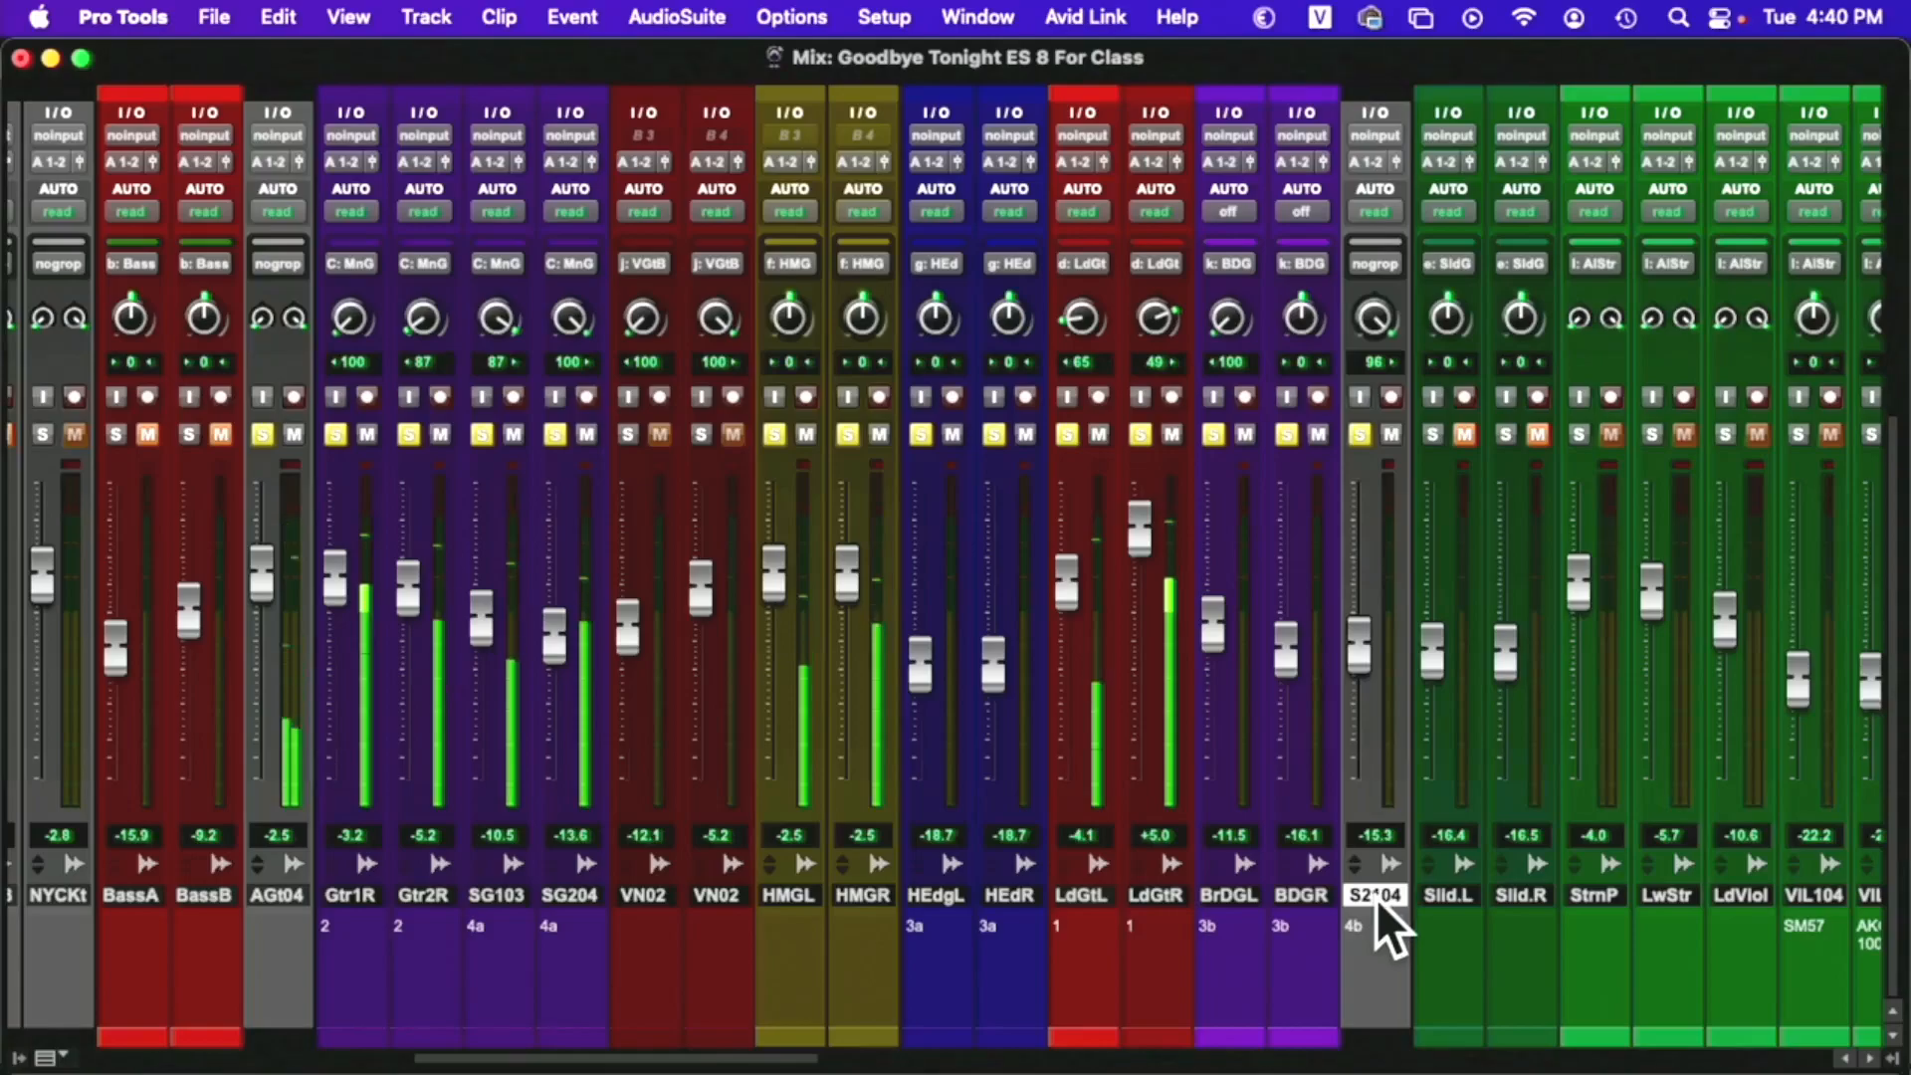
key("super+s")
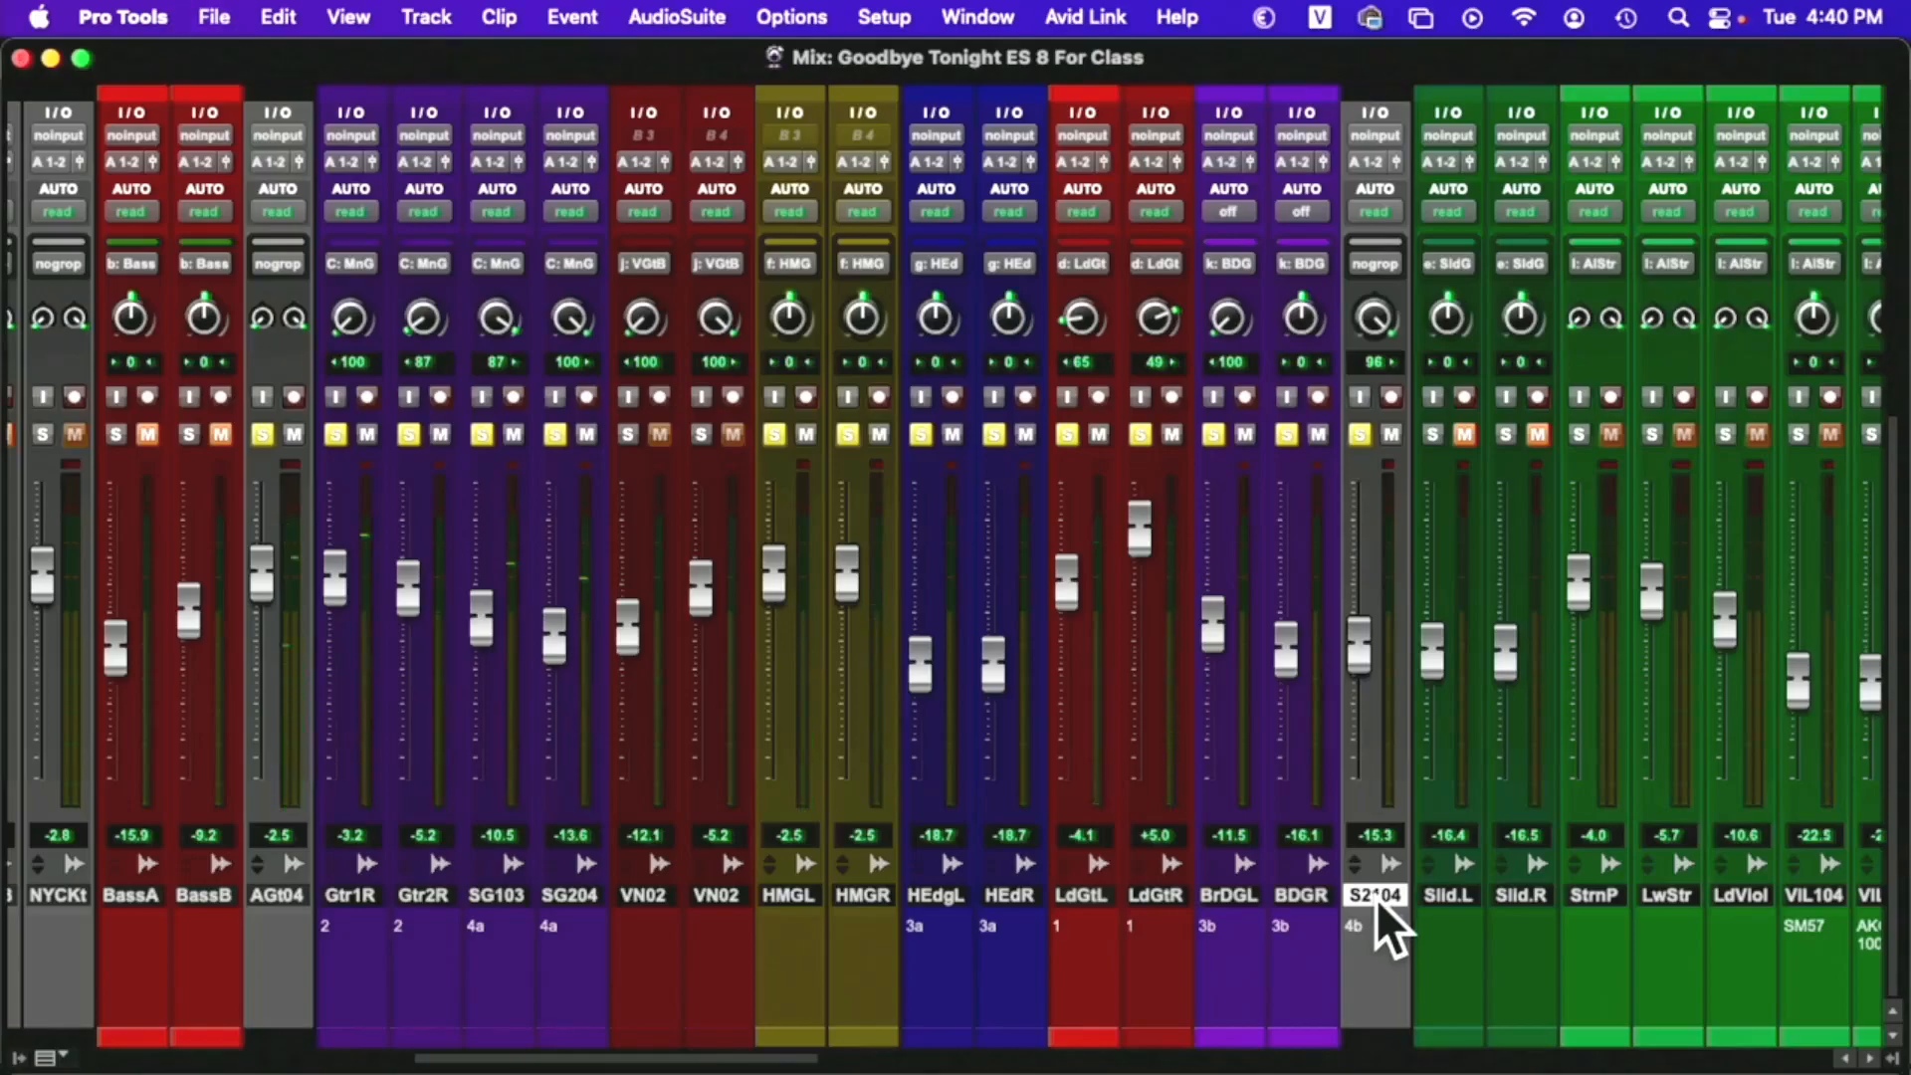
Create one stereo Aux Input track named EGtrM directly after S2104
key("shift+super+n")
key("shift+super+Down")
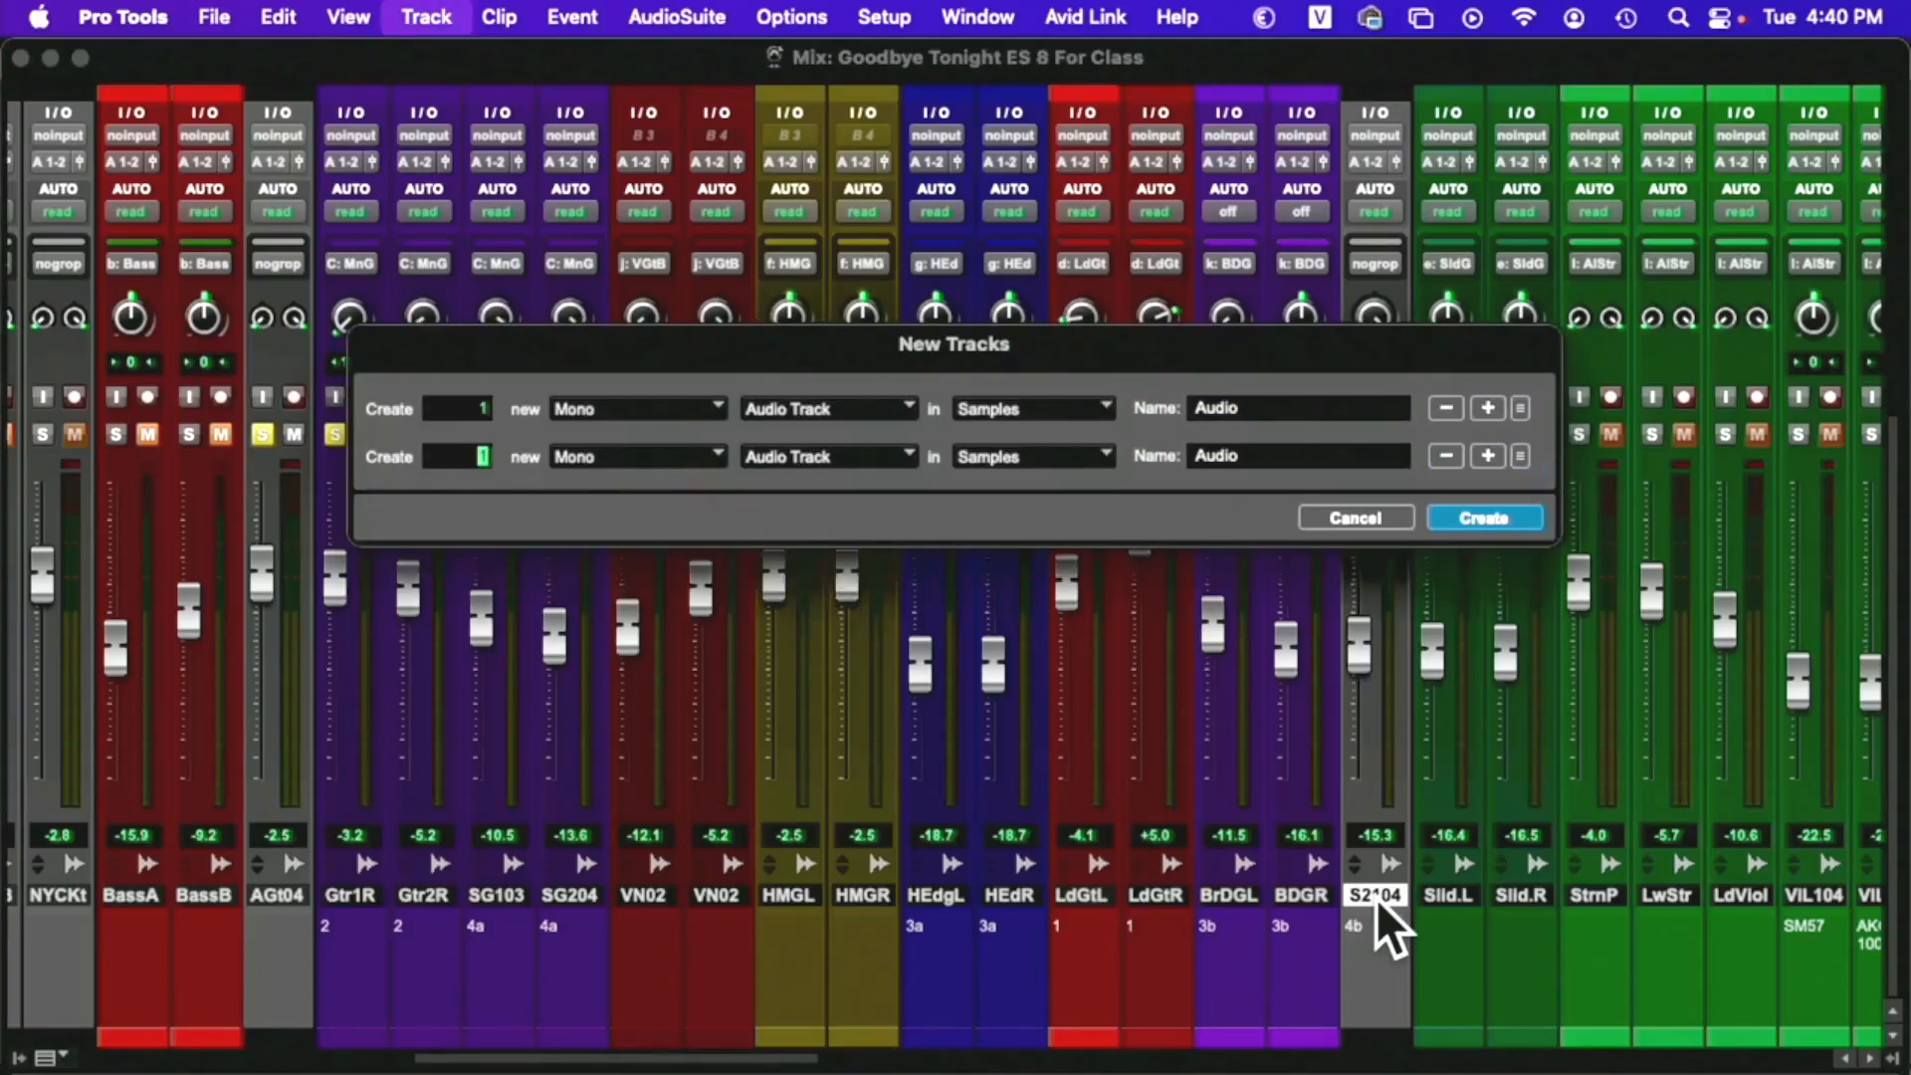
key("shift+super+BackSpace")
key("super+Right")
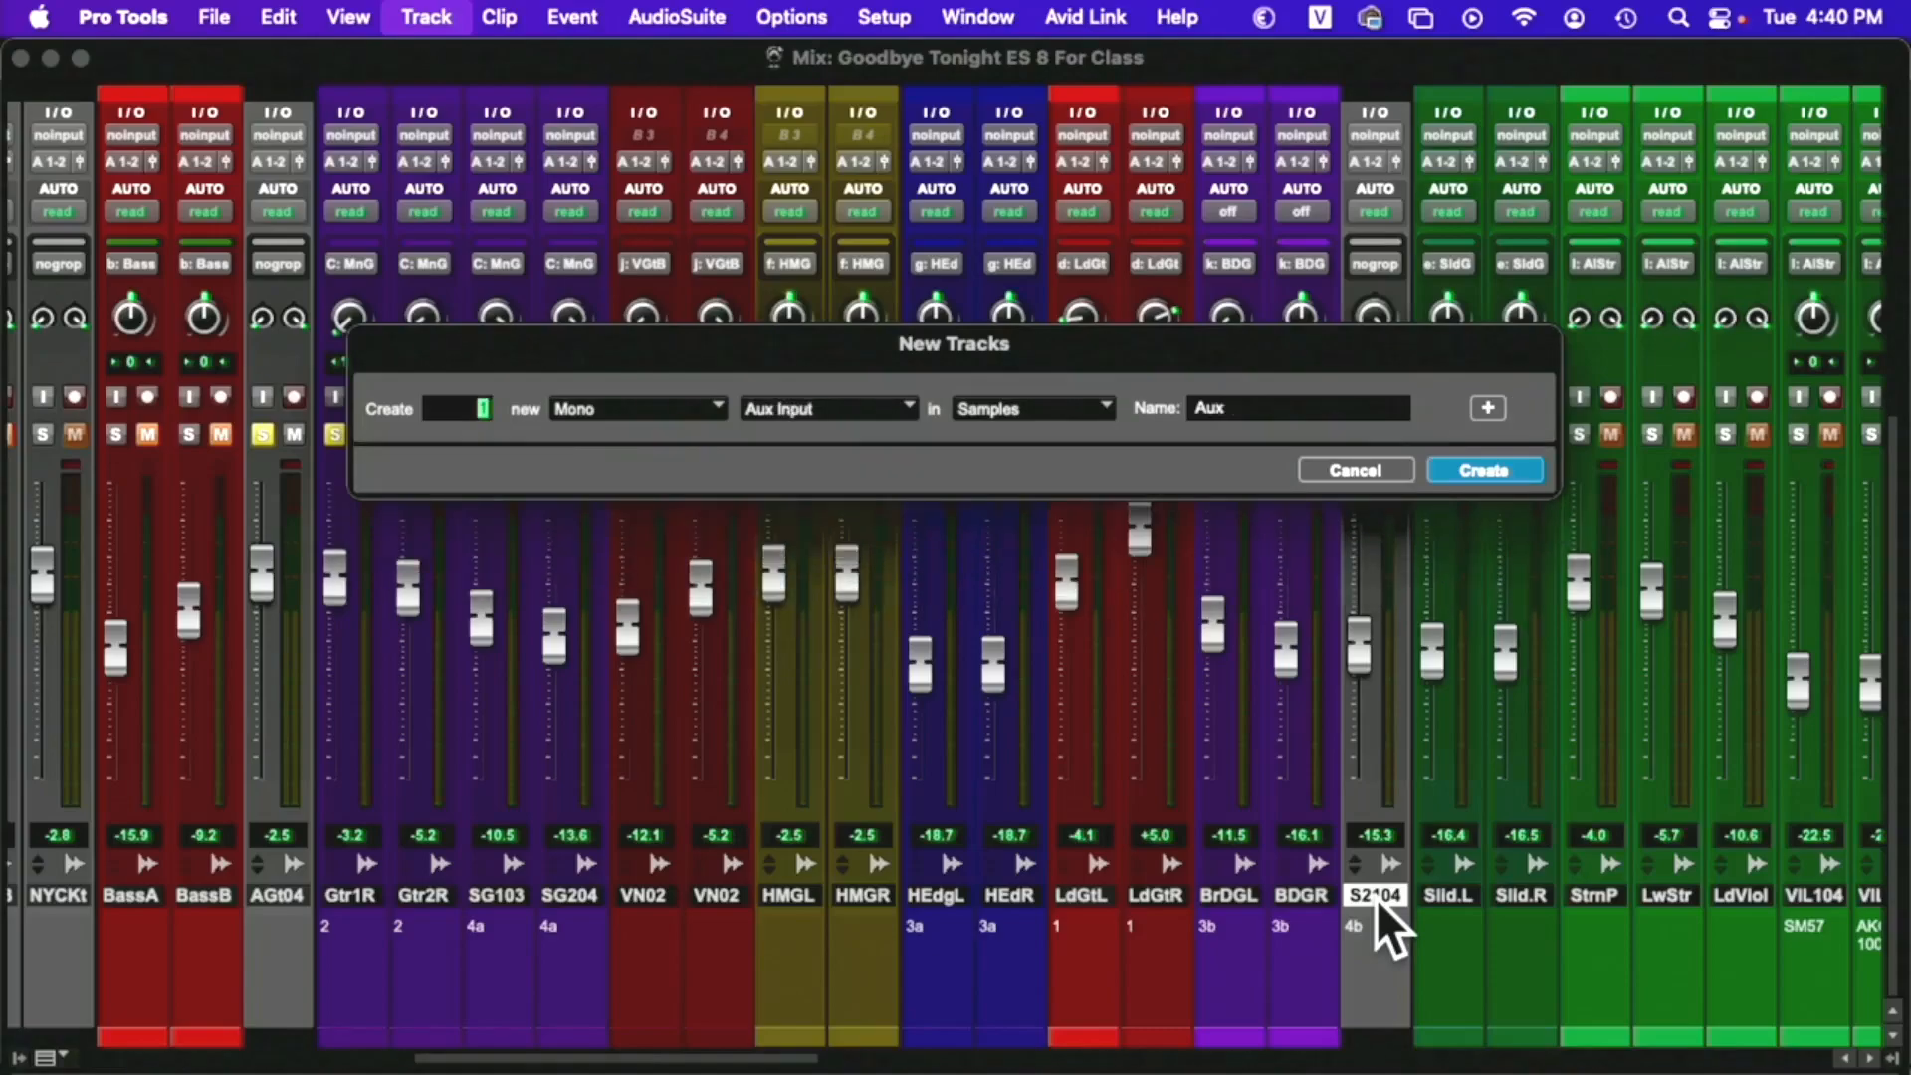
left_click(1201, 416)
double_click(1213, 413)
type("G Gtr M")
key("Return")
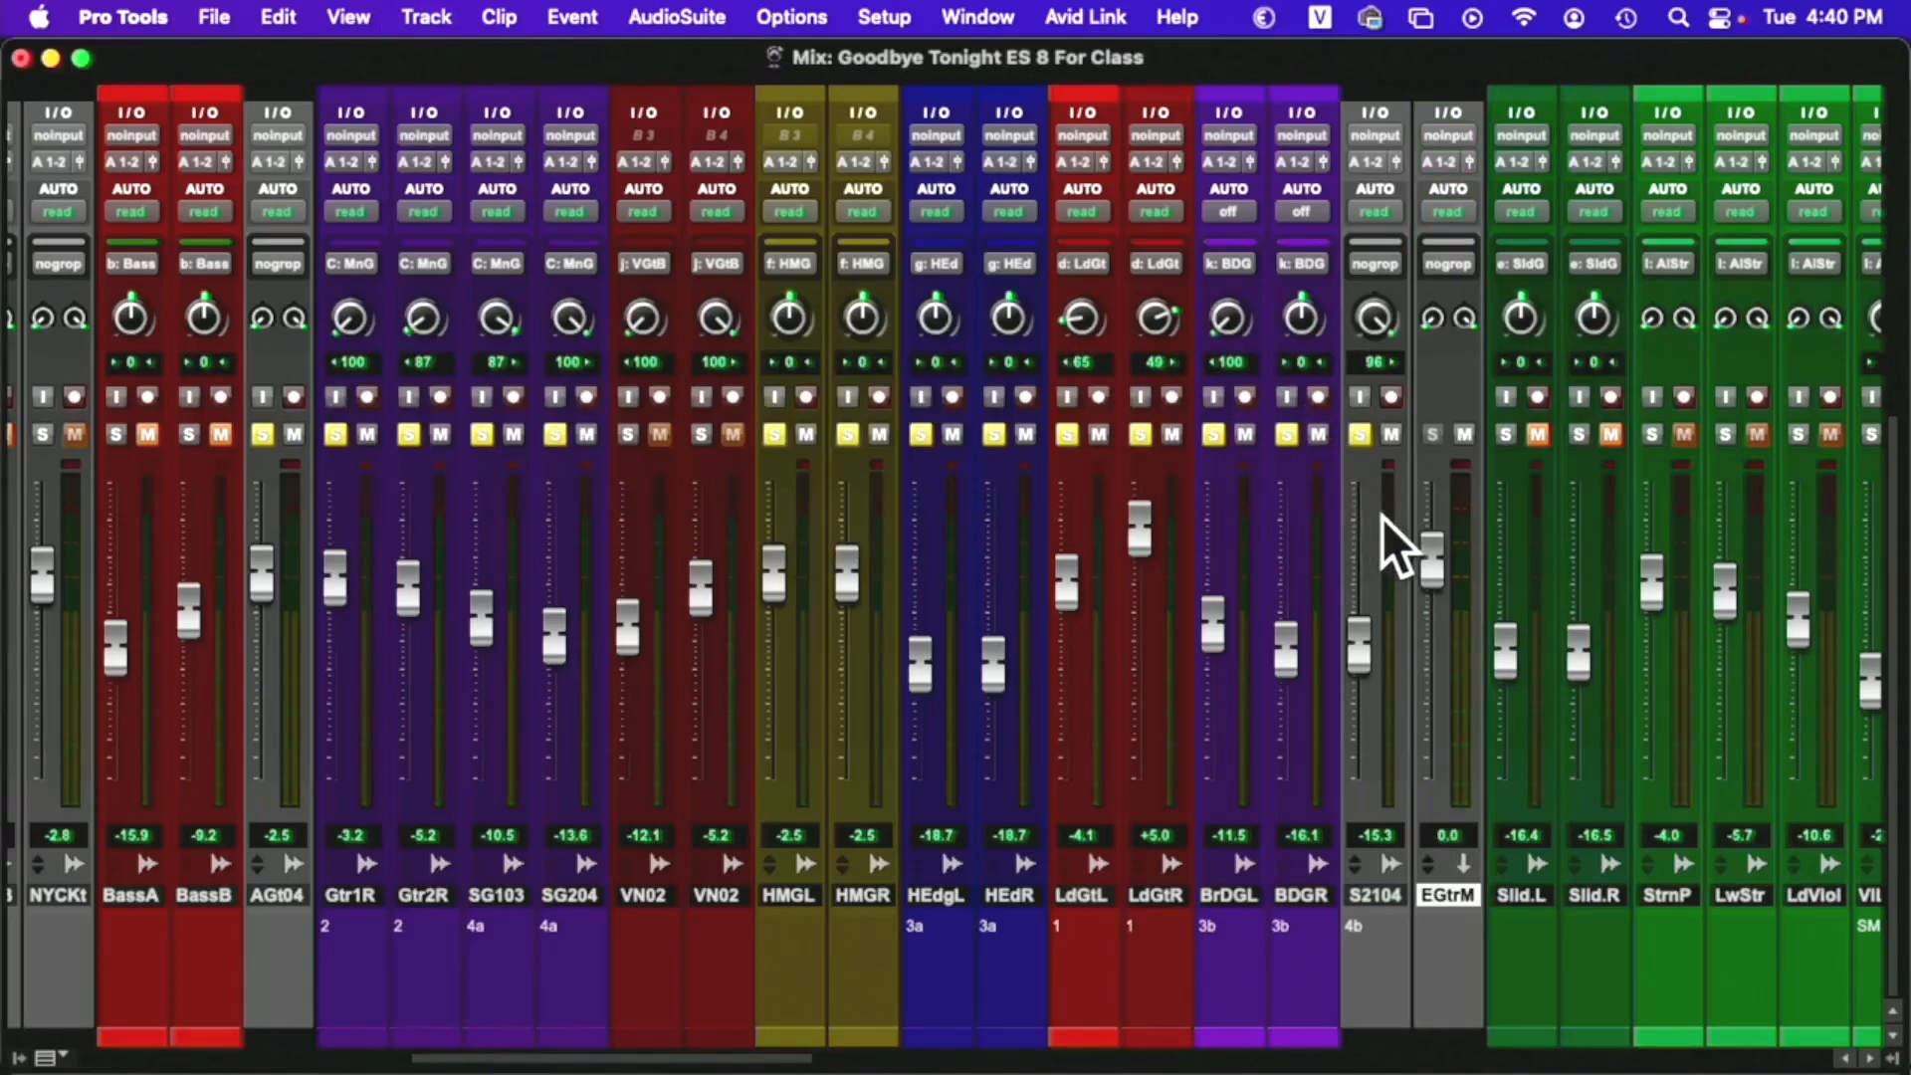
Set the input of the EGtrM aux track to stereo Bus 35-36
scroll(1434, 284, "up", 5)
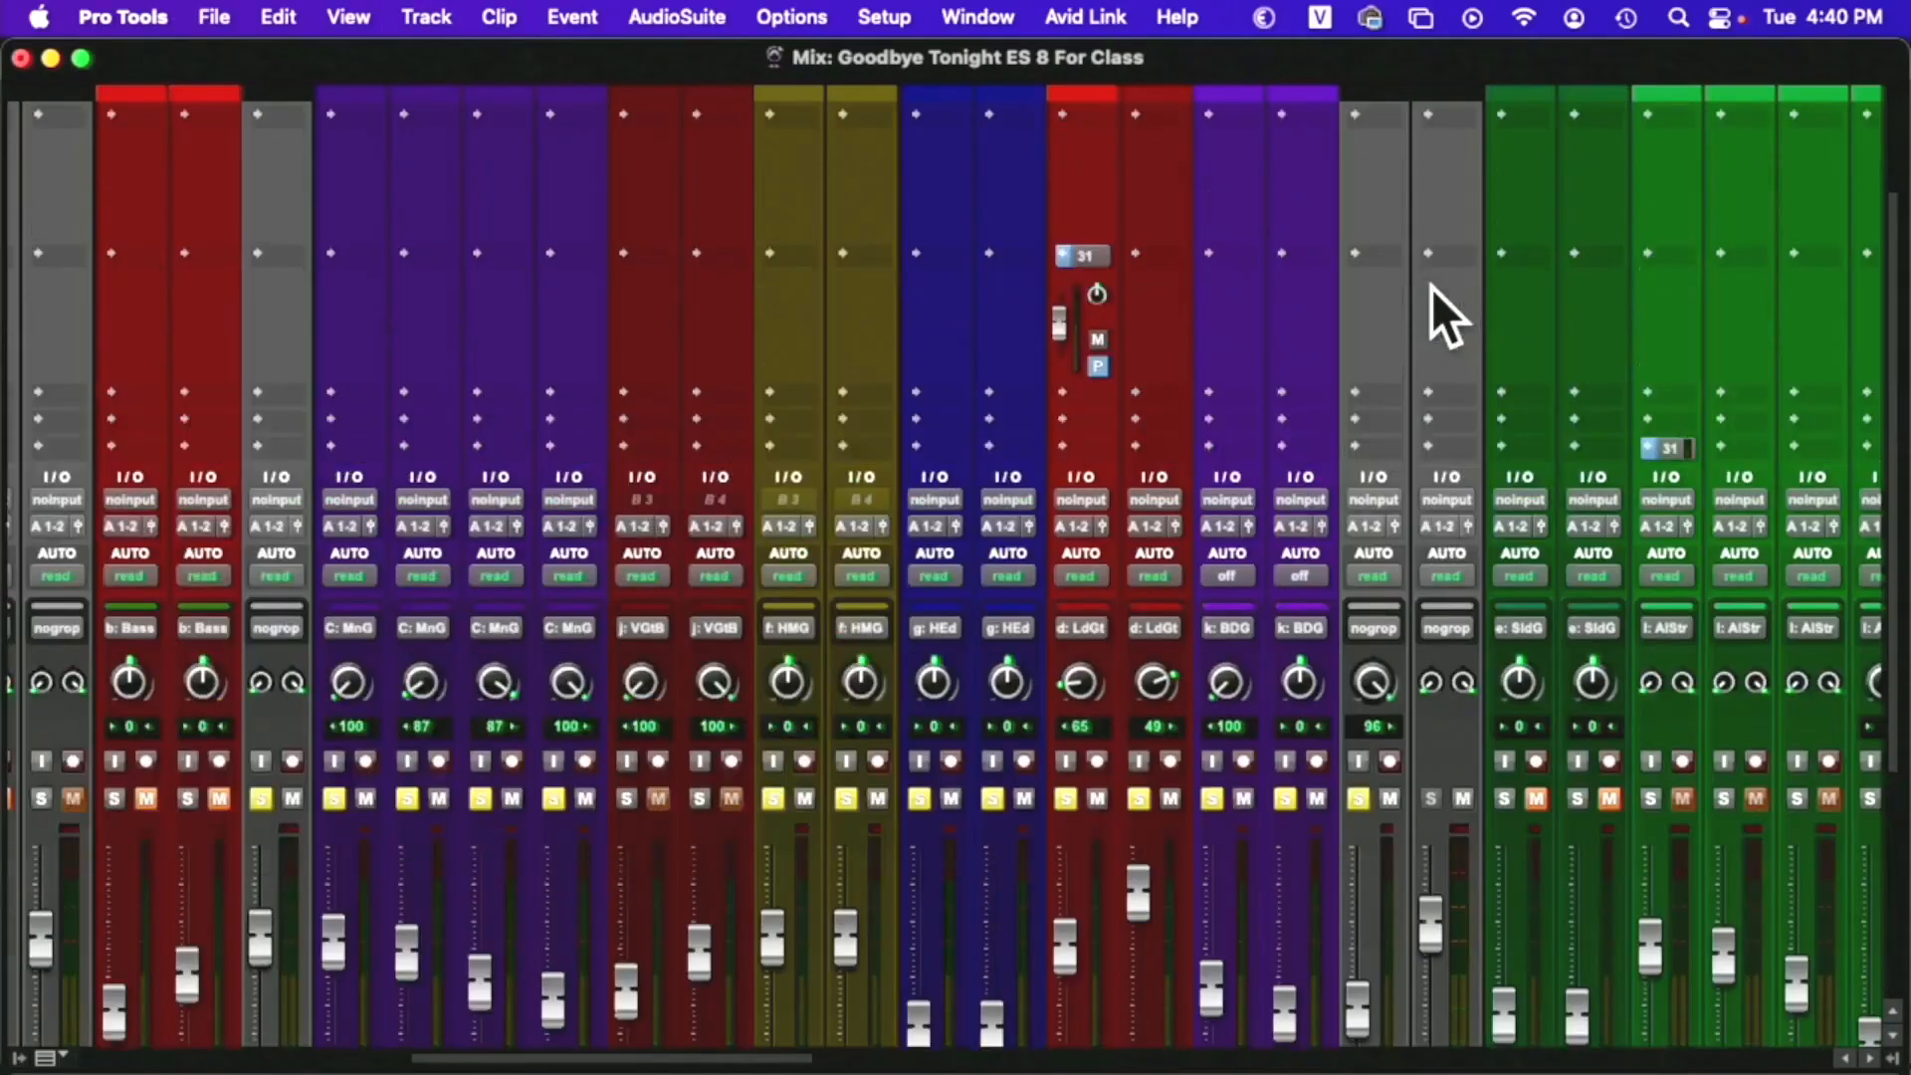
left_click(1443, 502)
left_click(1437, 505)
left_click(1433, 504)
mouse_move(1521, 532)
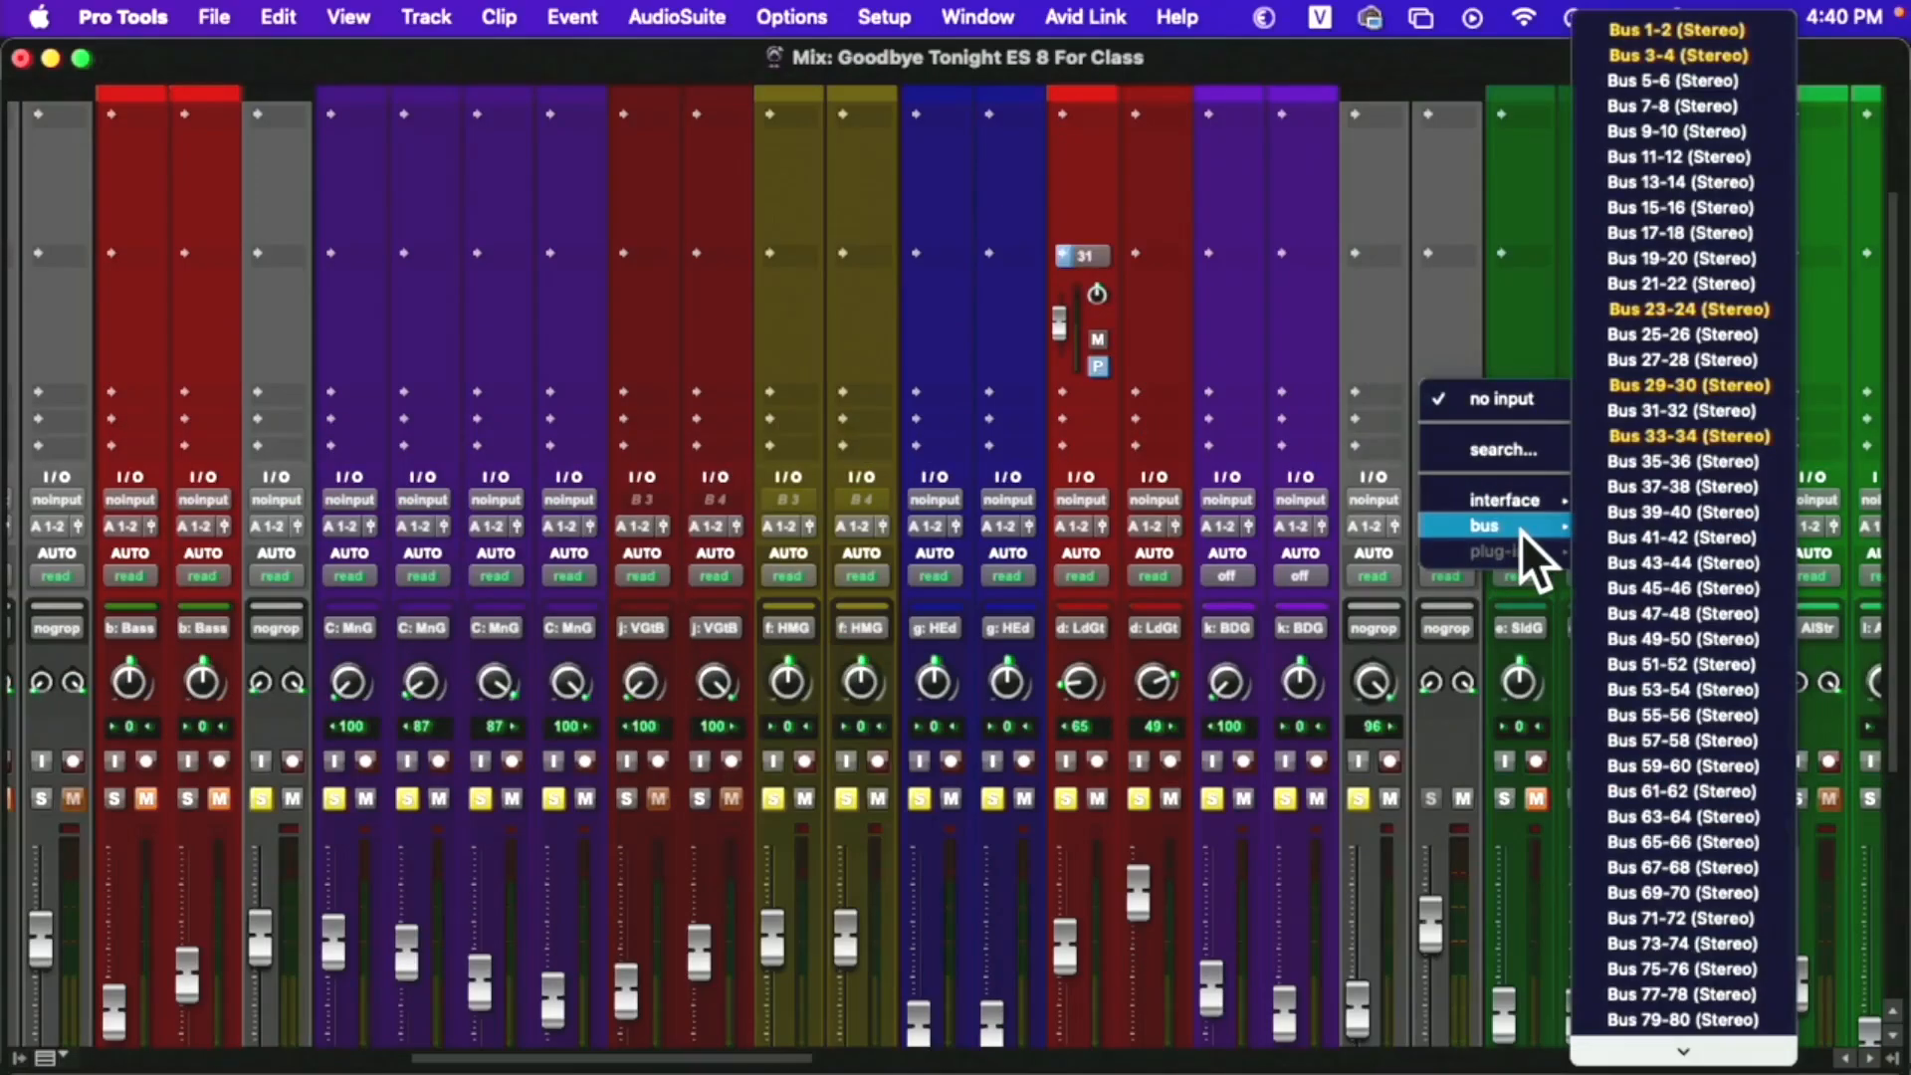
left_click(1679, 461)
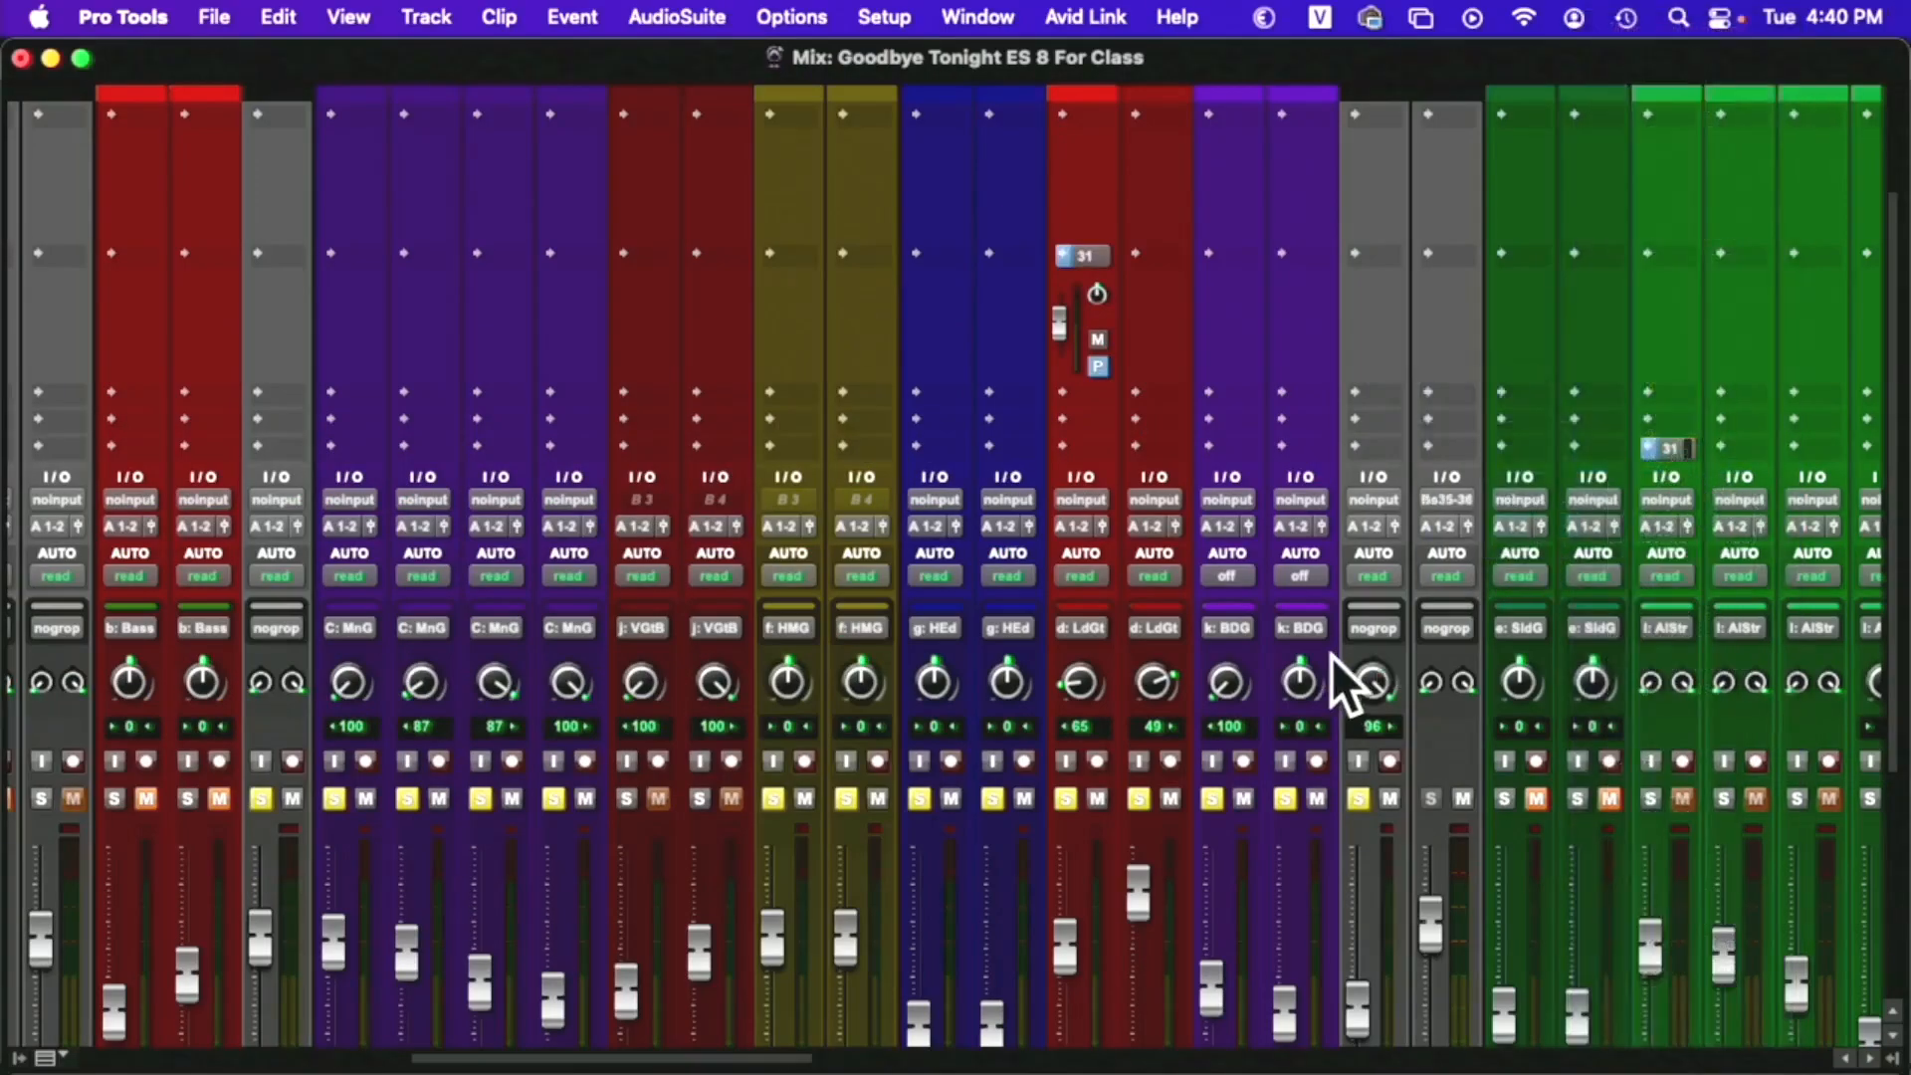
Select the tracks from Gtr1R through BDGR and route all their outputs to stereo Bus 35-36
scroll(1354, 677, "down", 5)
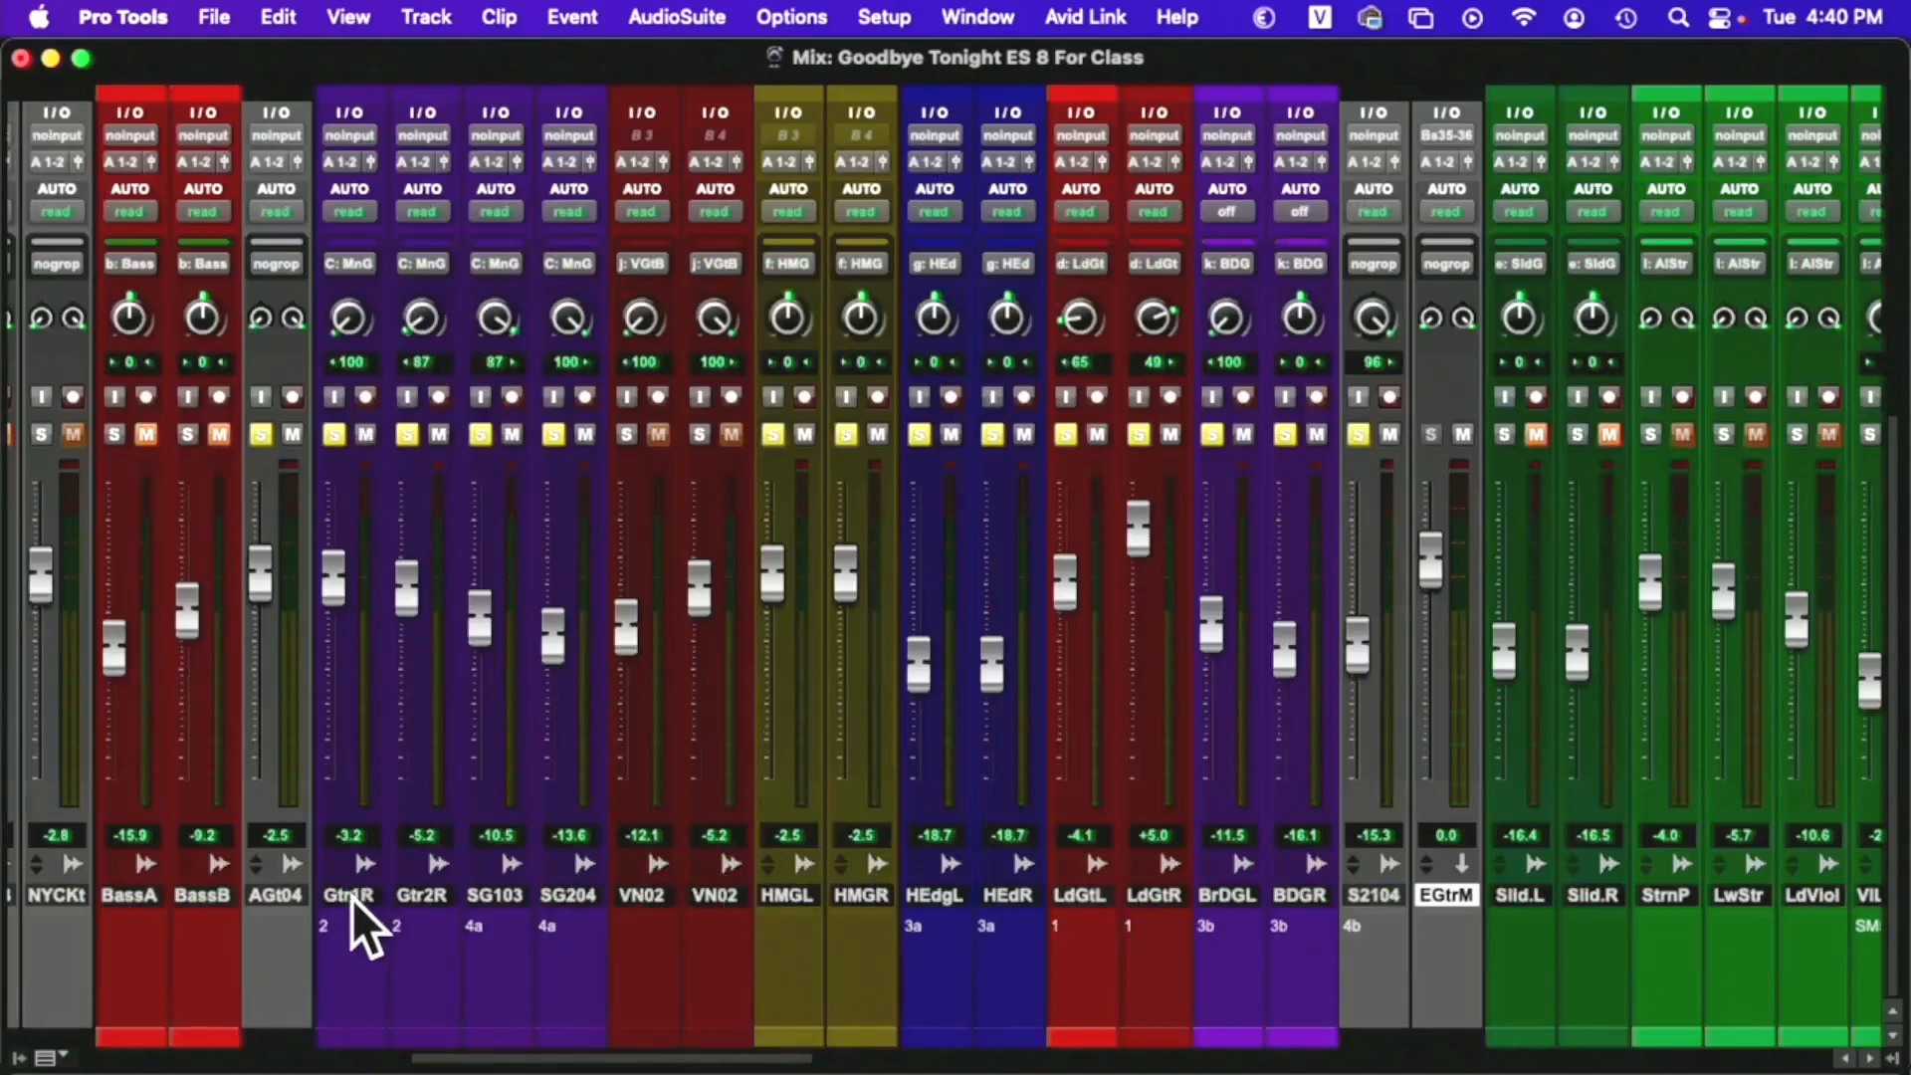
left_click(353, 896)
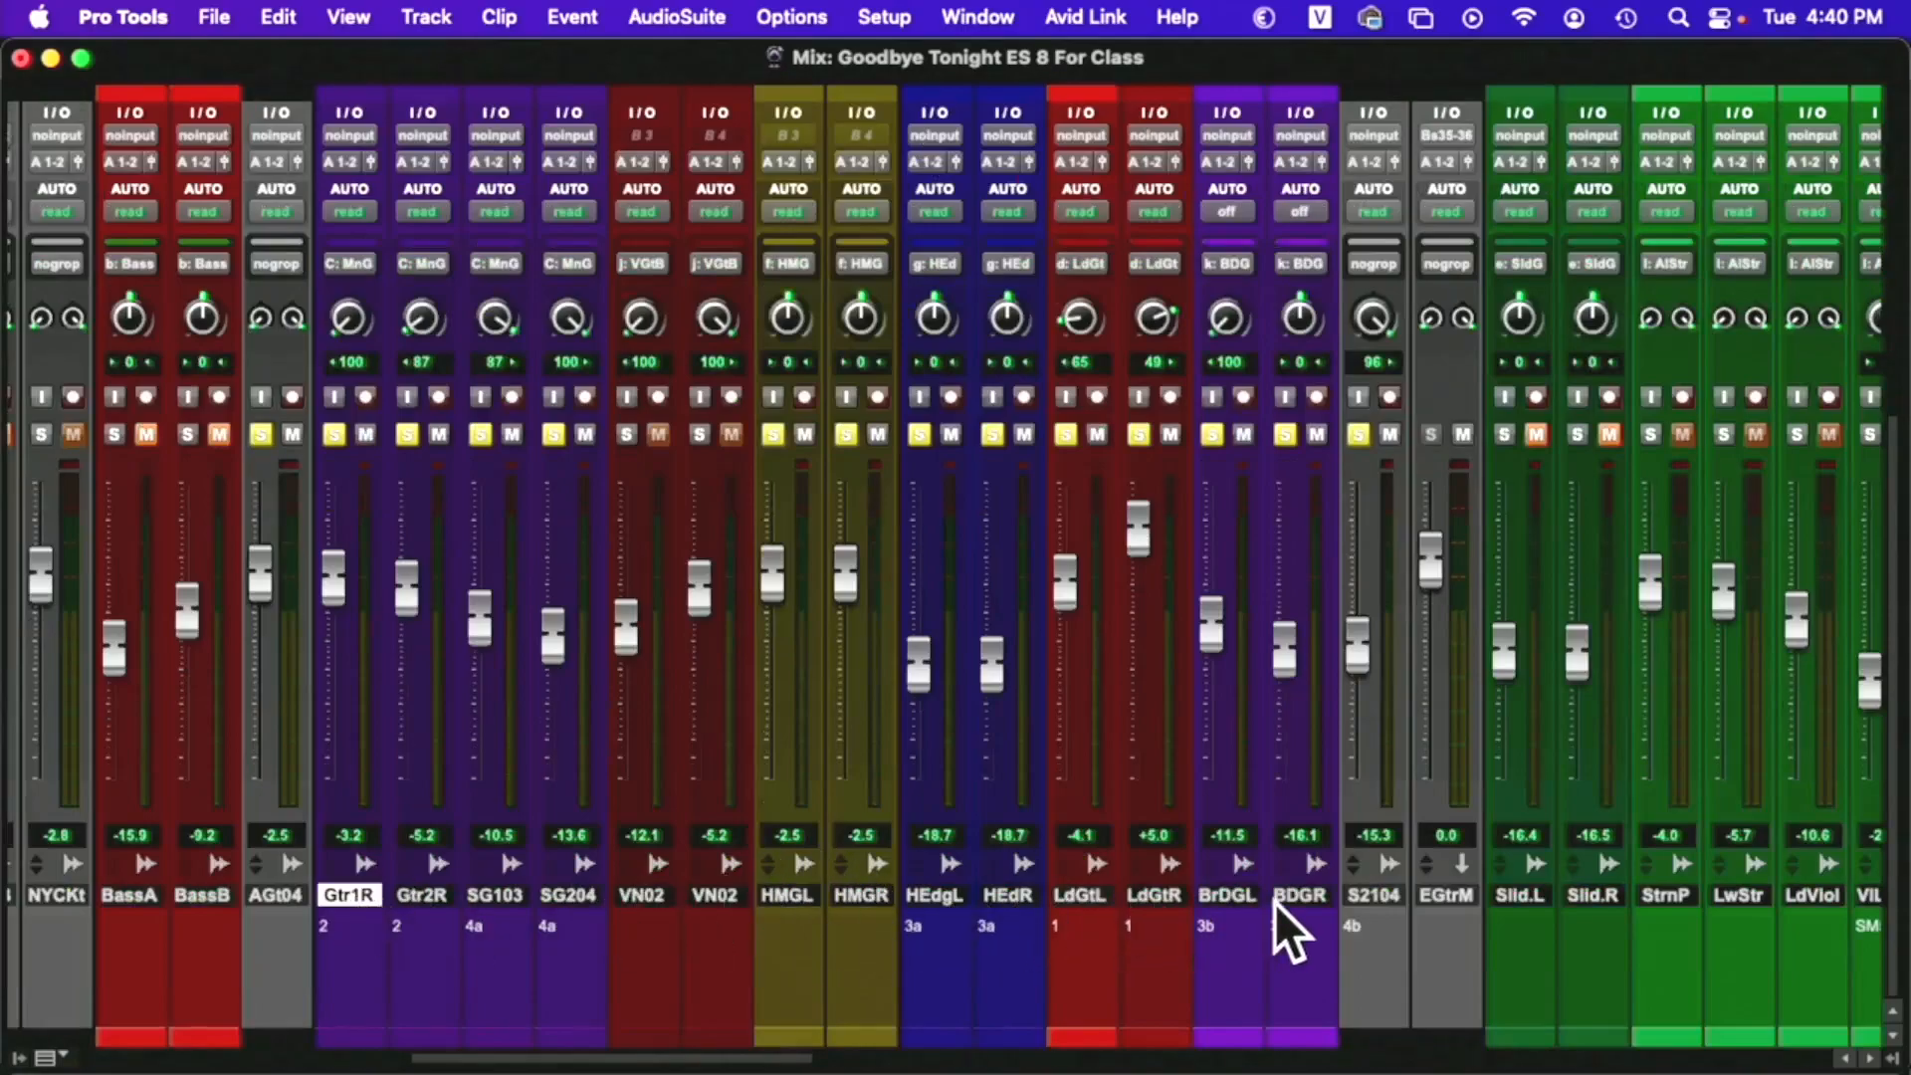
left_click(1300, 895, "shift")
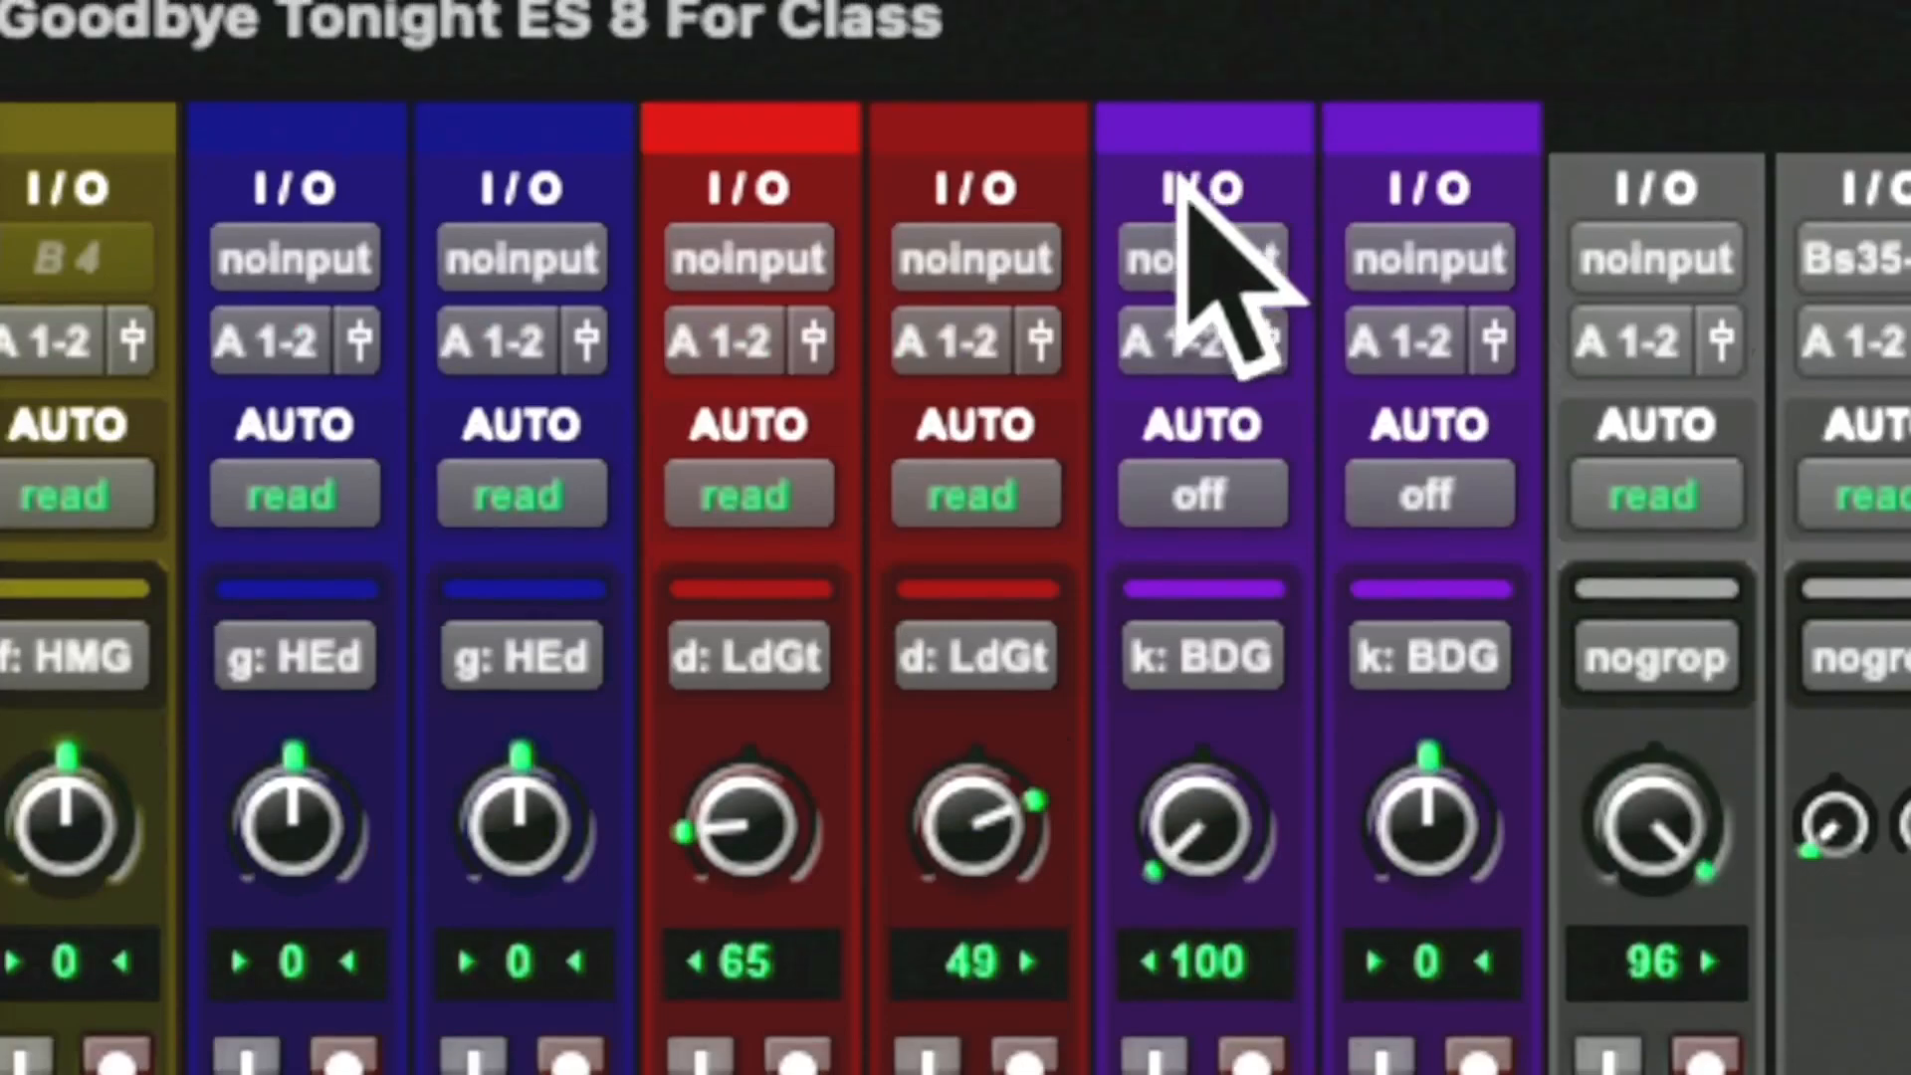
left_click(1187, 309)
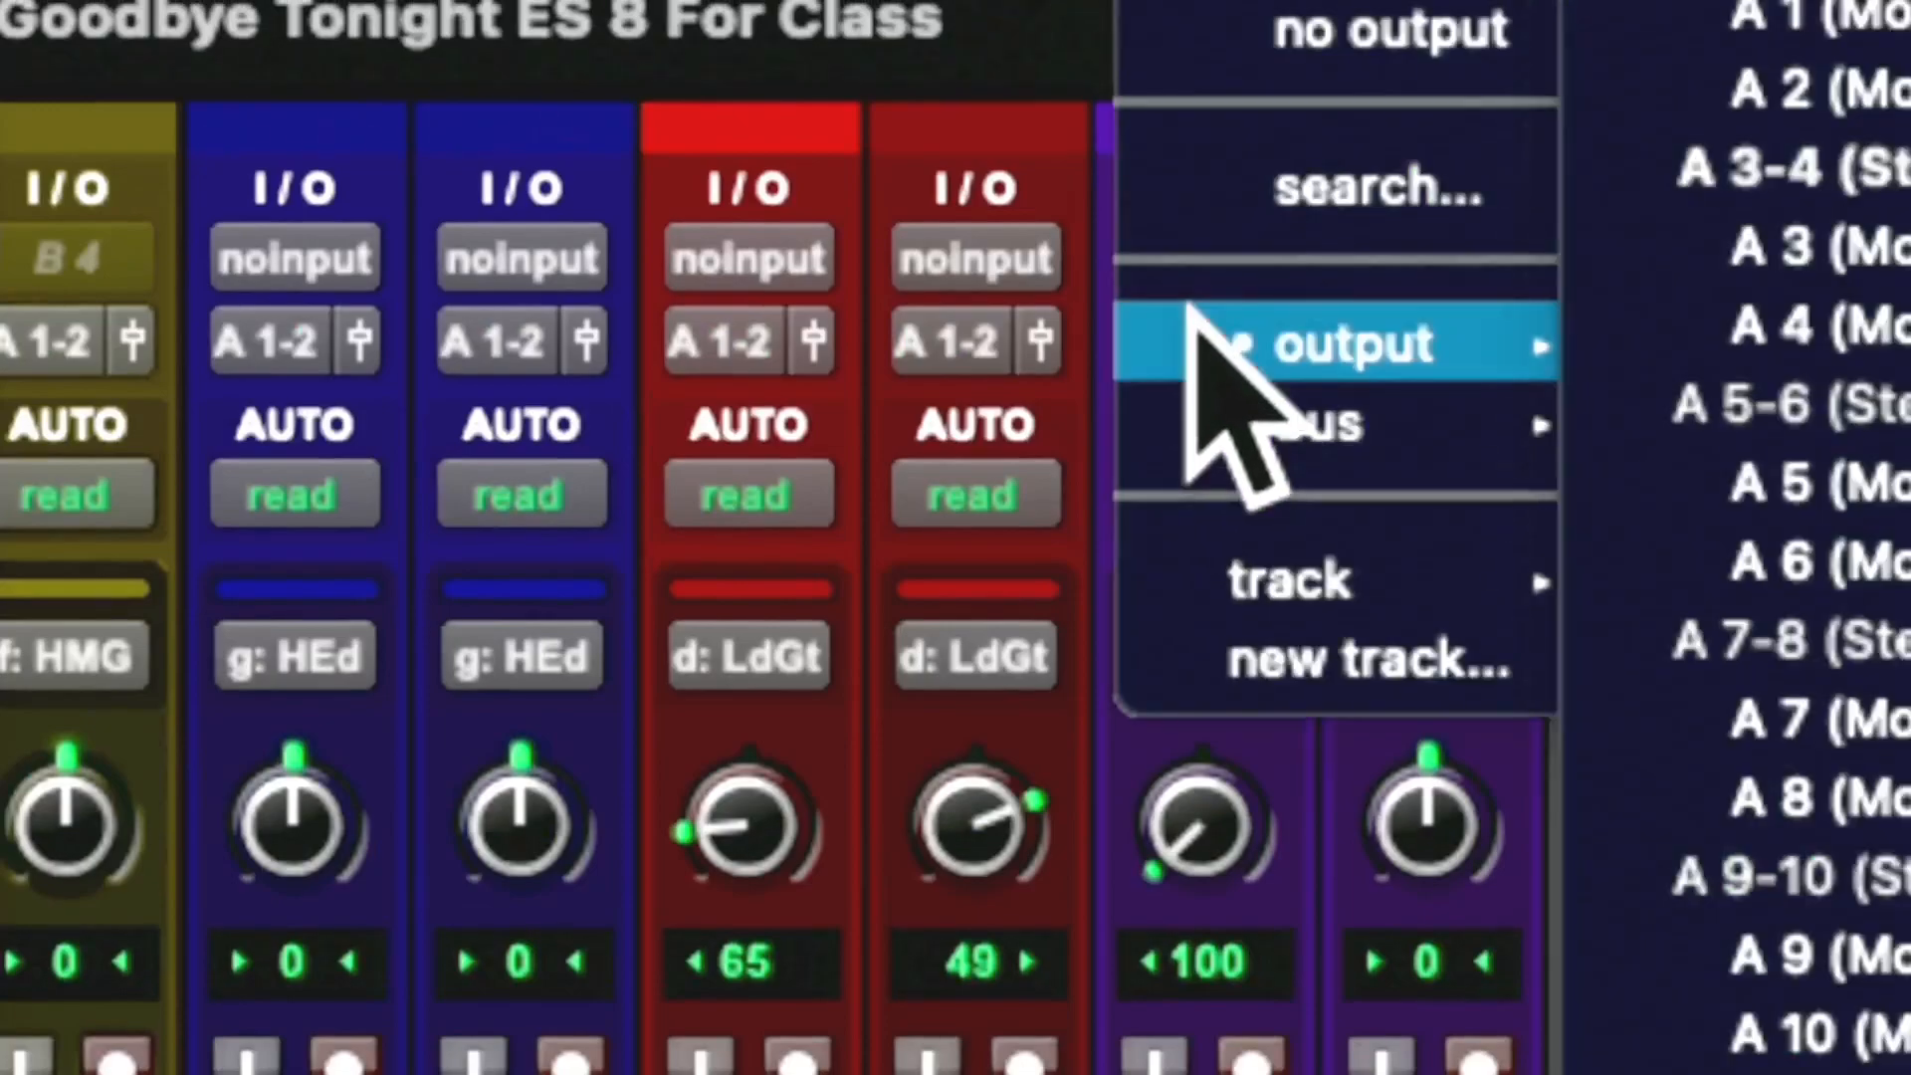
mouse_move(1424, 438)
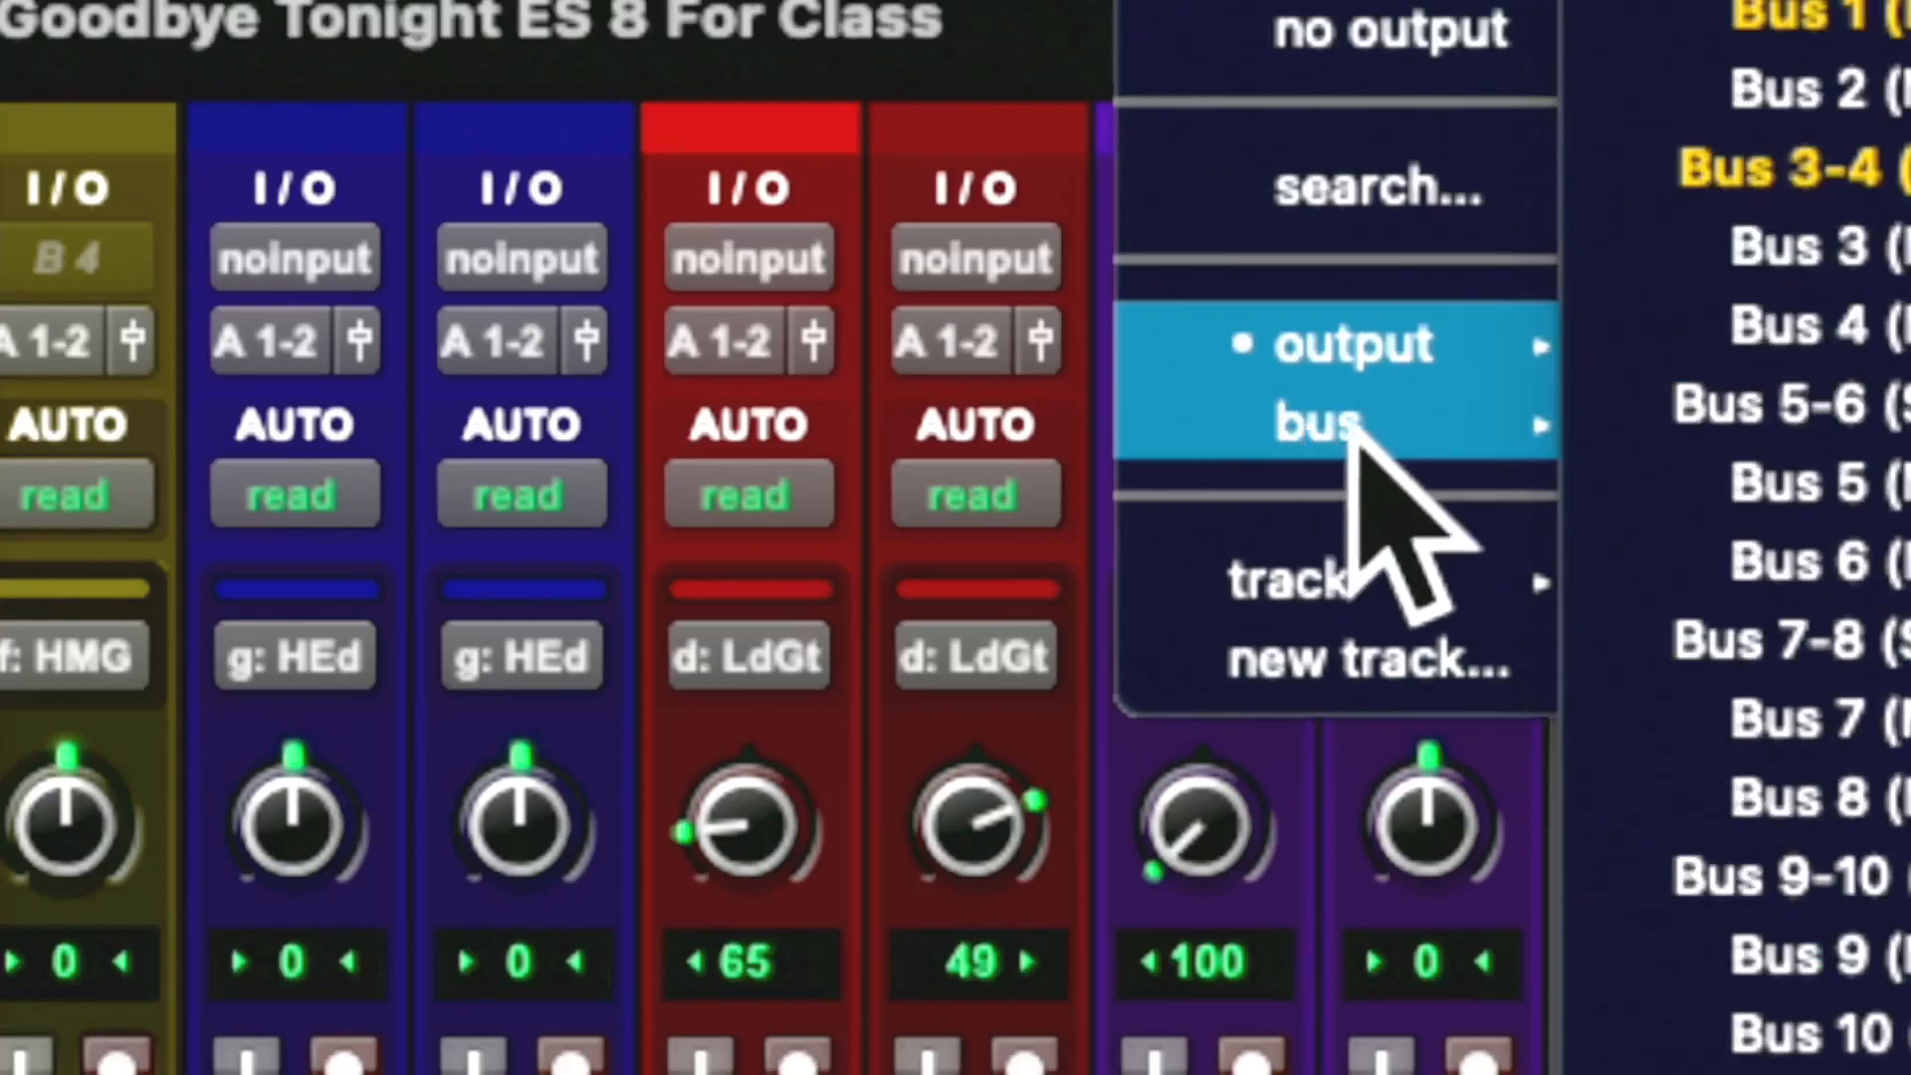
scroll(1715, 477, "down", 15)
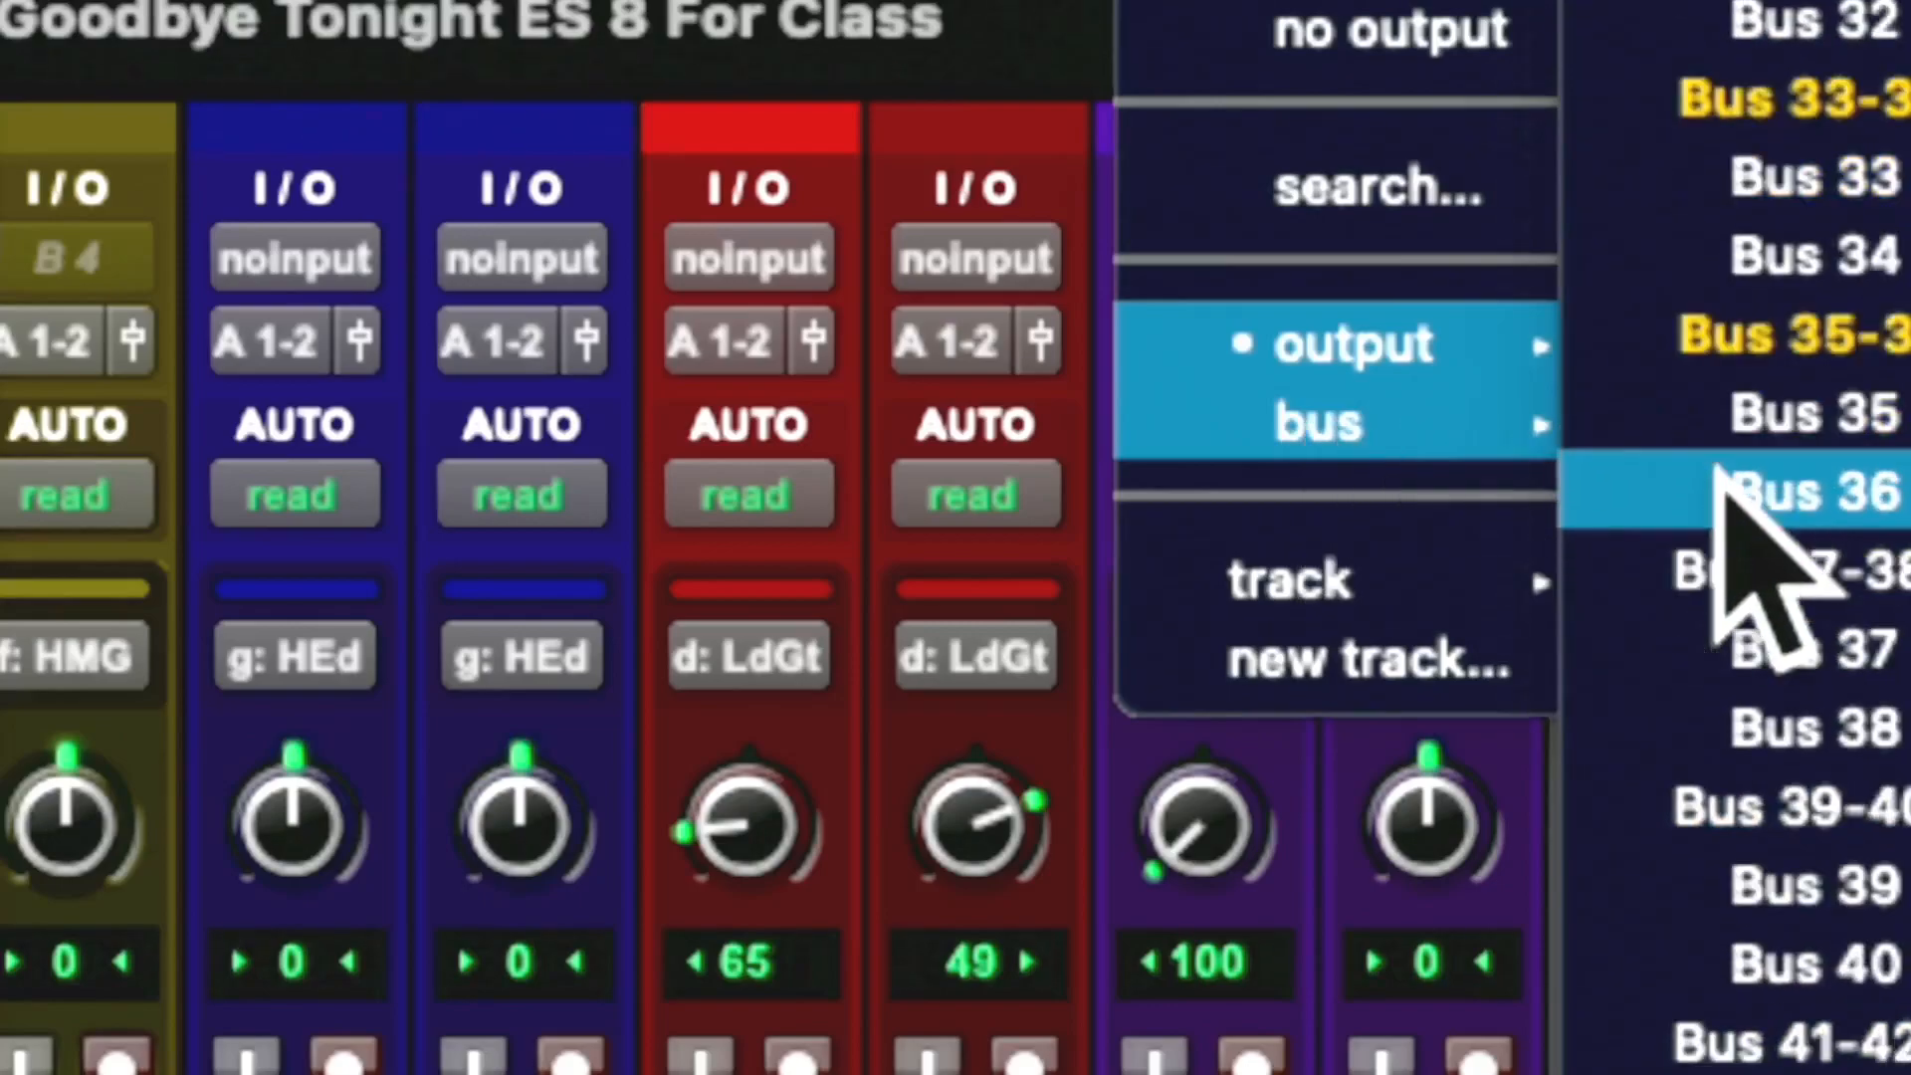
left_click(1732, 338)
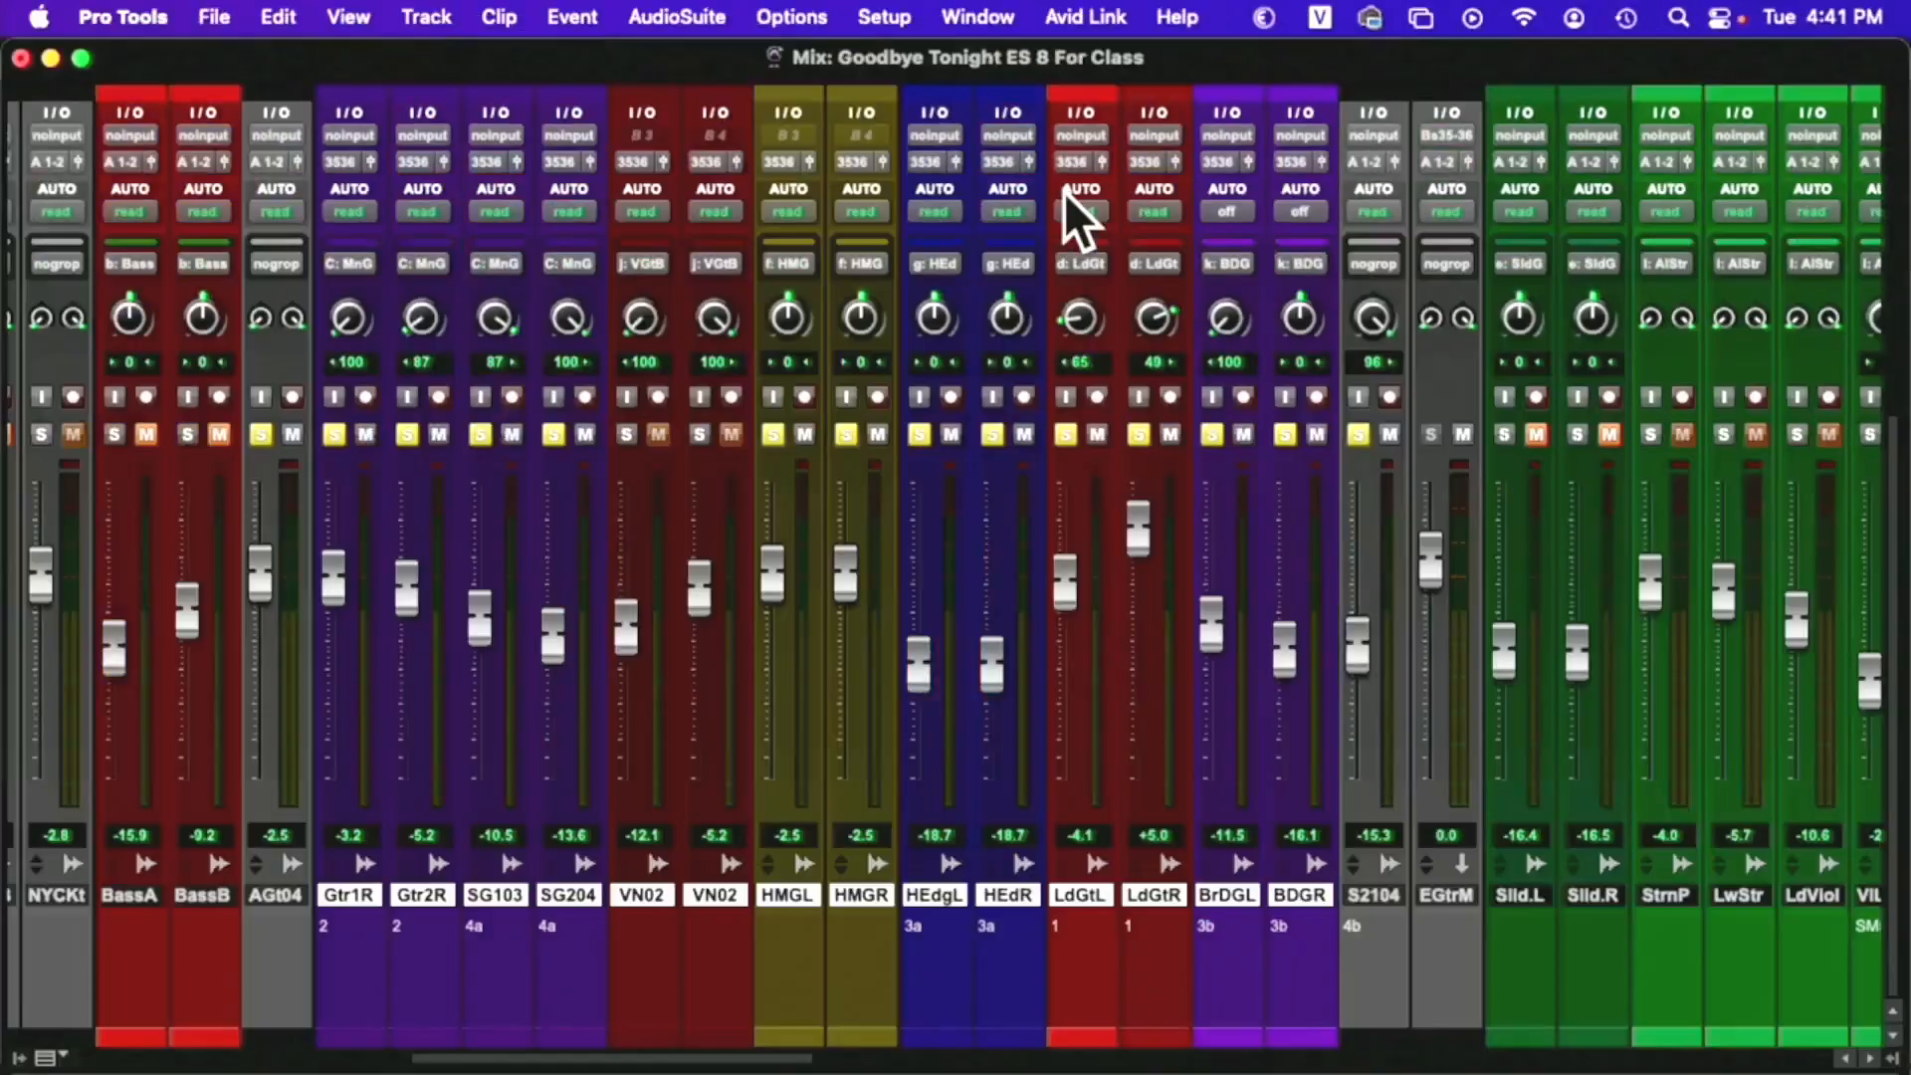
Save the session and check the guitar signal level arriving on EGtrM during playback
scroll(1466, 362, "up", 8)
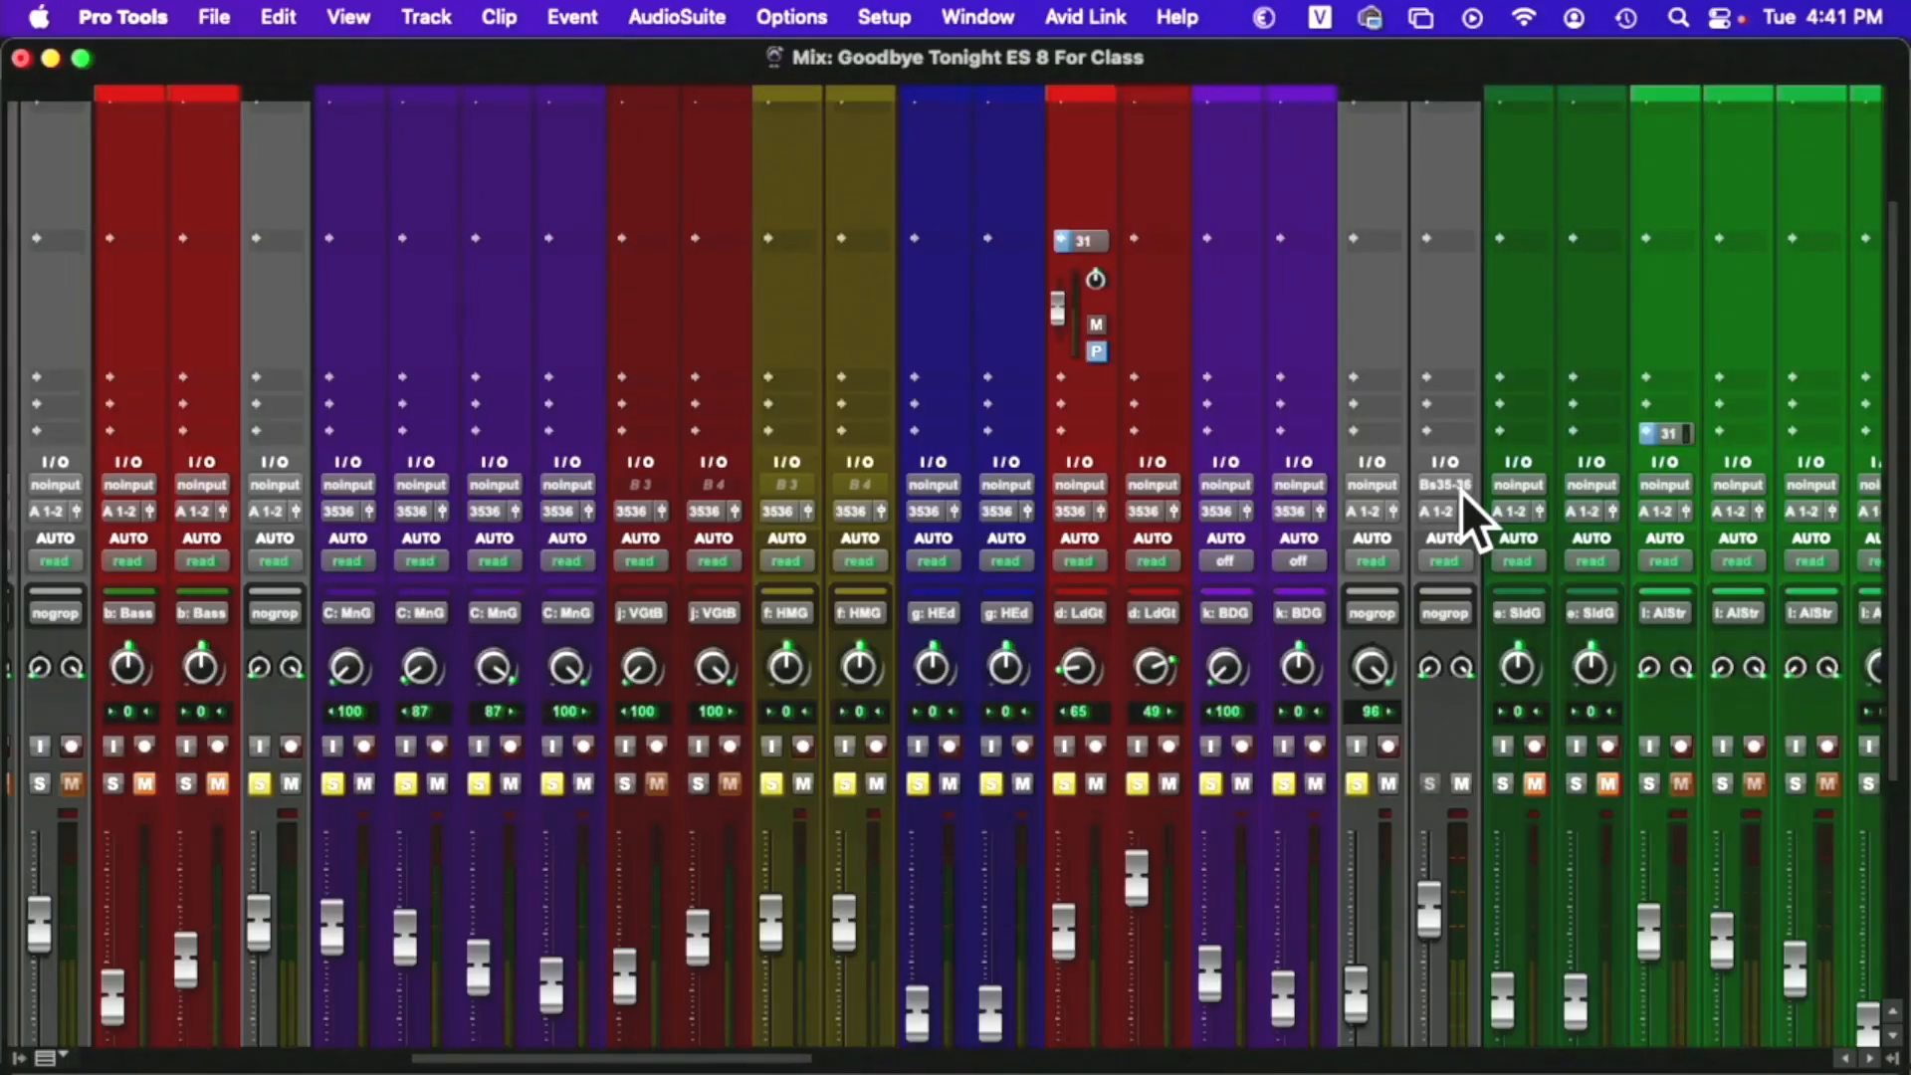
key("super+alt+ctrl+i")
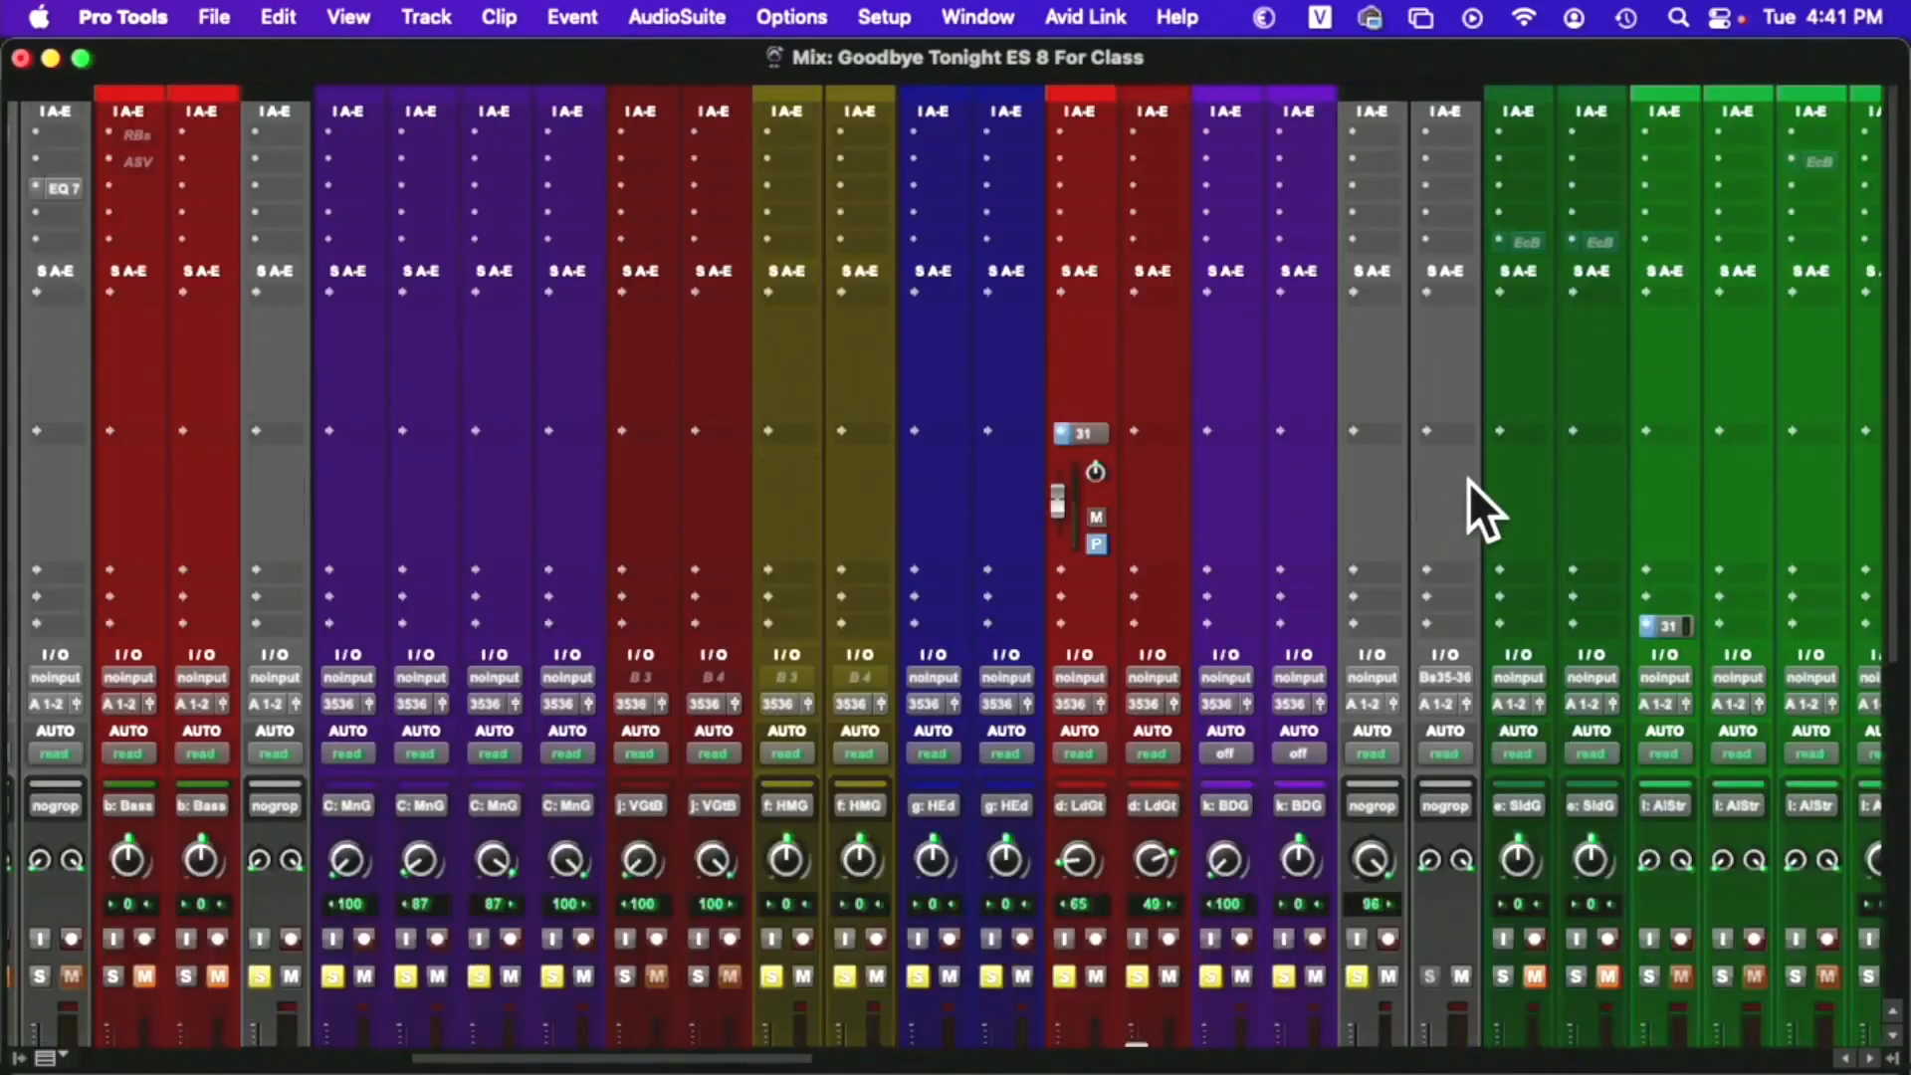
key("super+s")
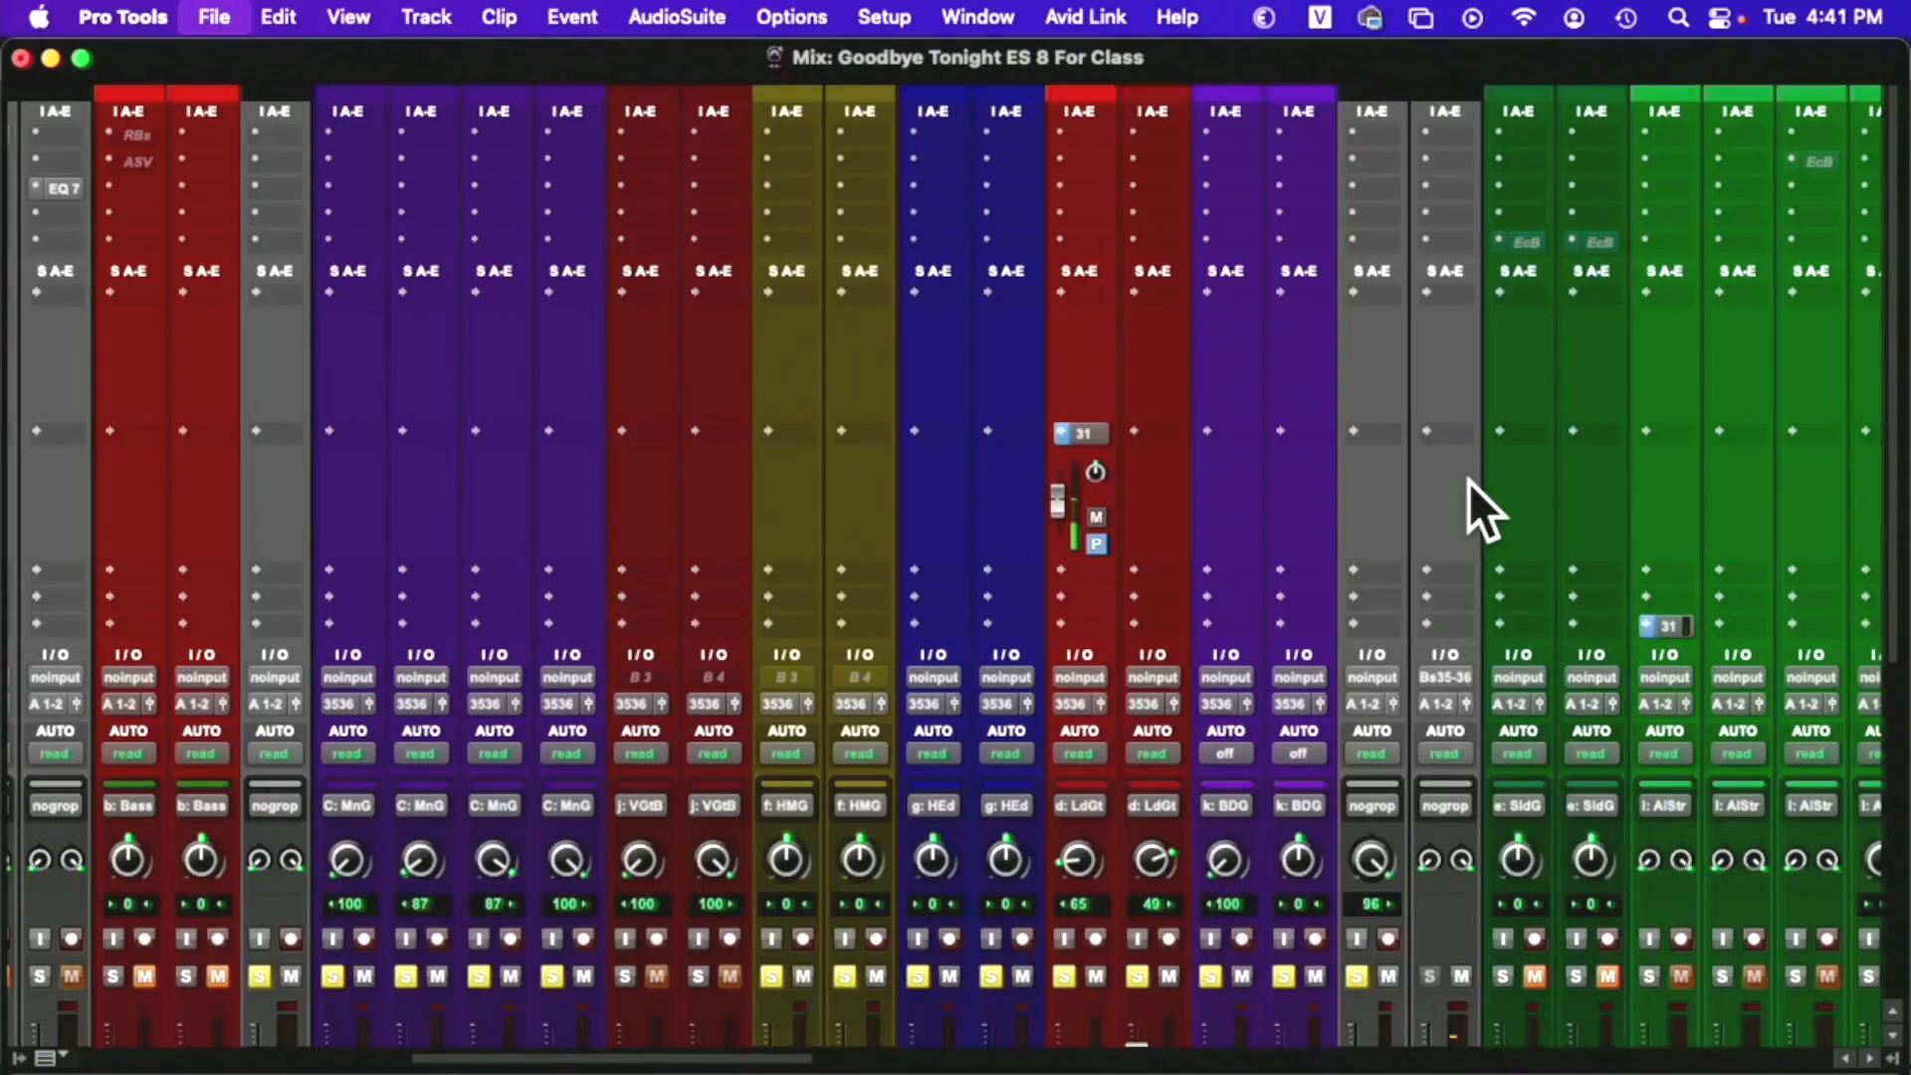
scroll(1455, 374, "down", 5)
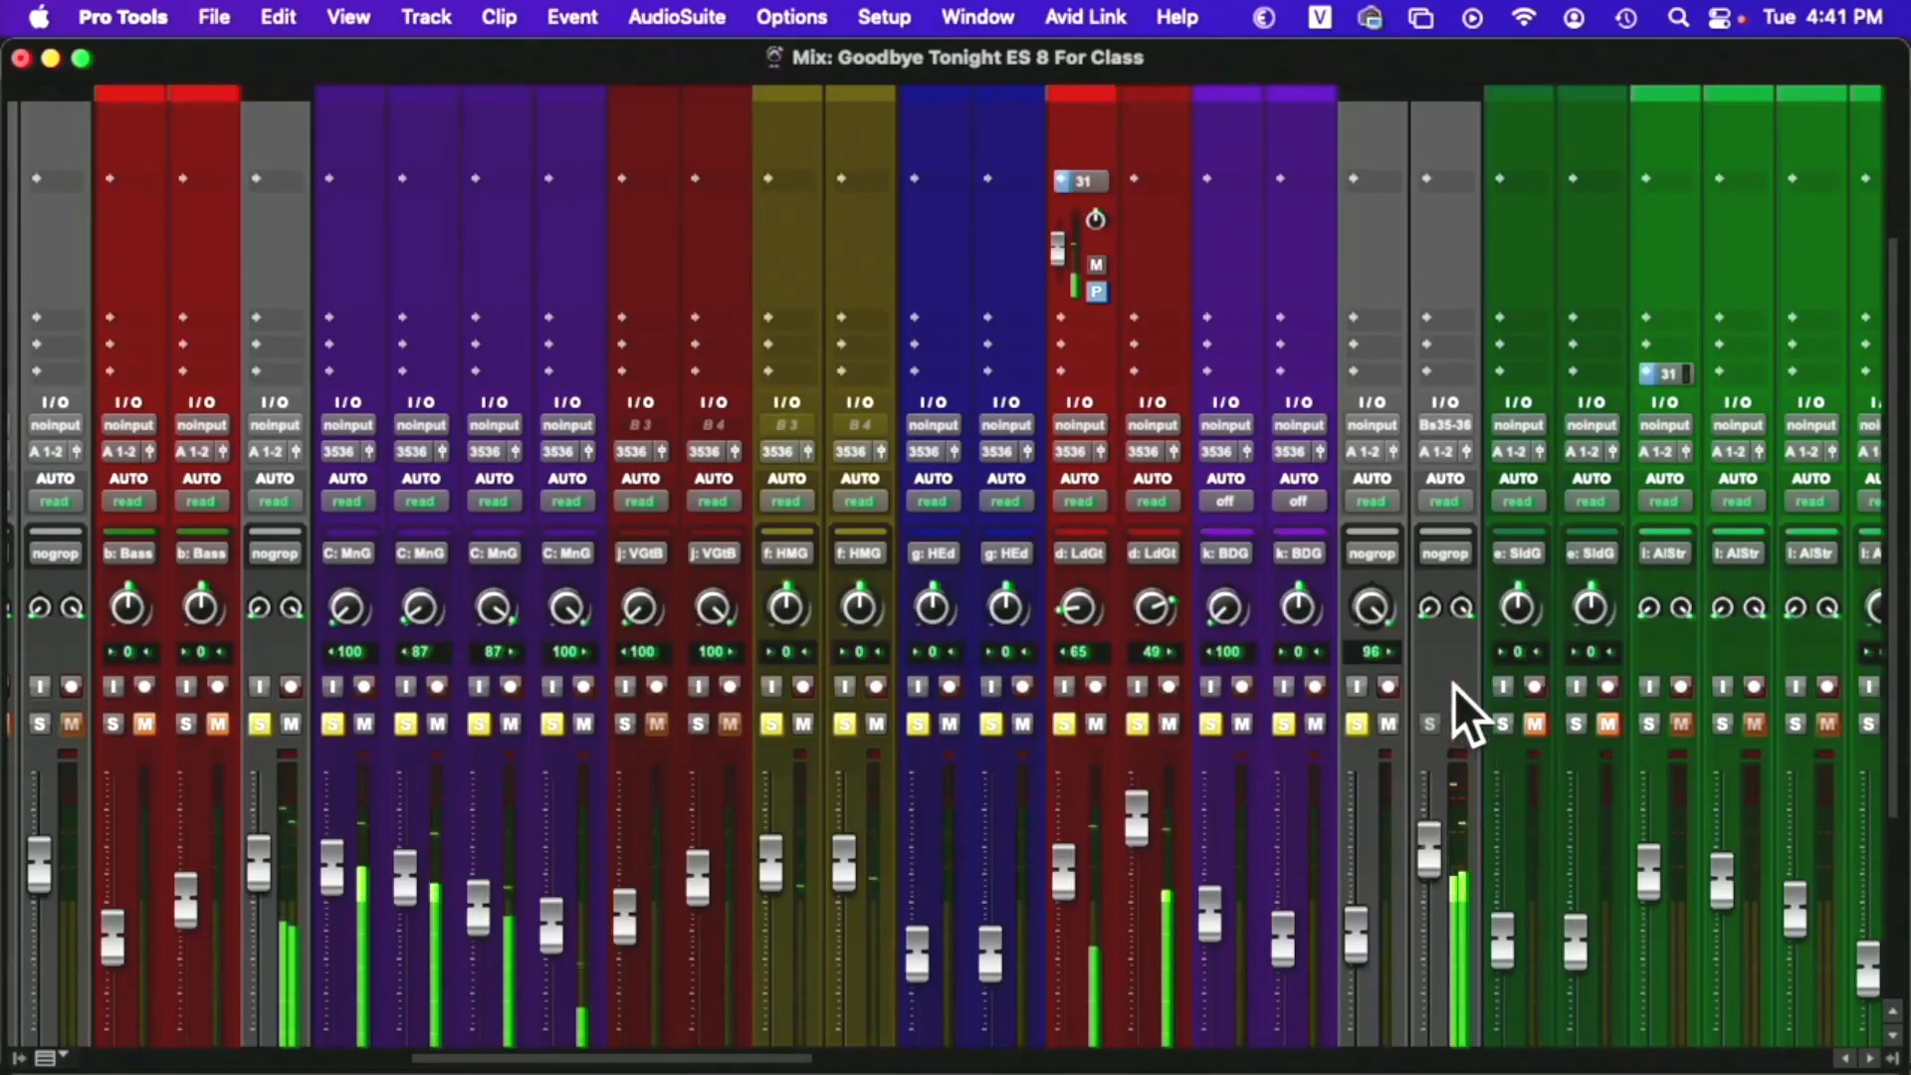
scroll(1454, 685, "up", 5)
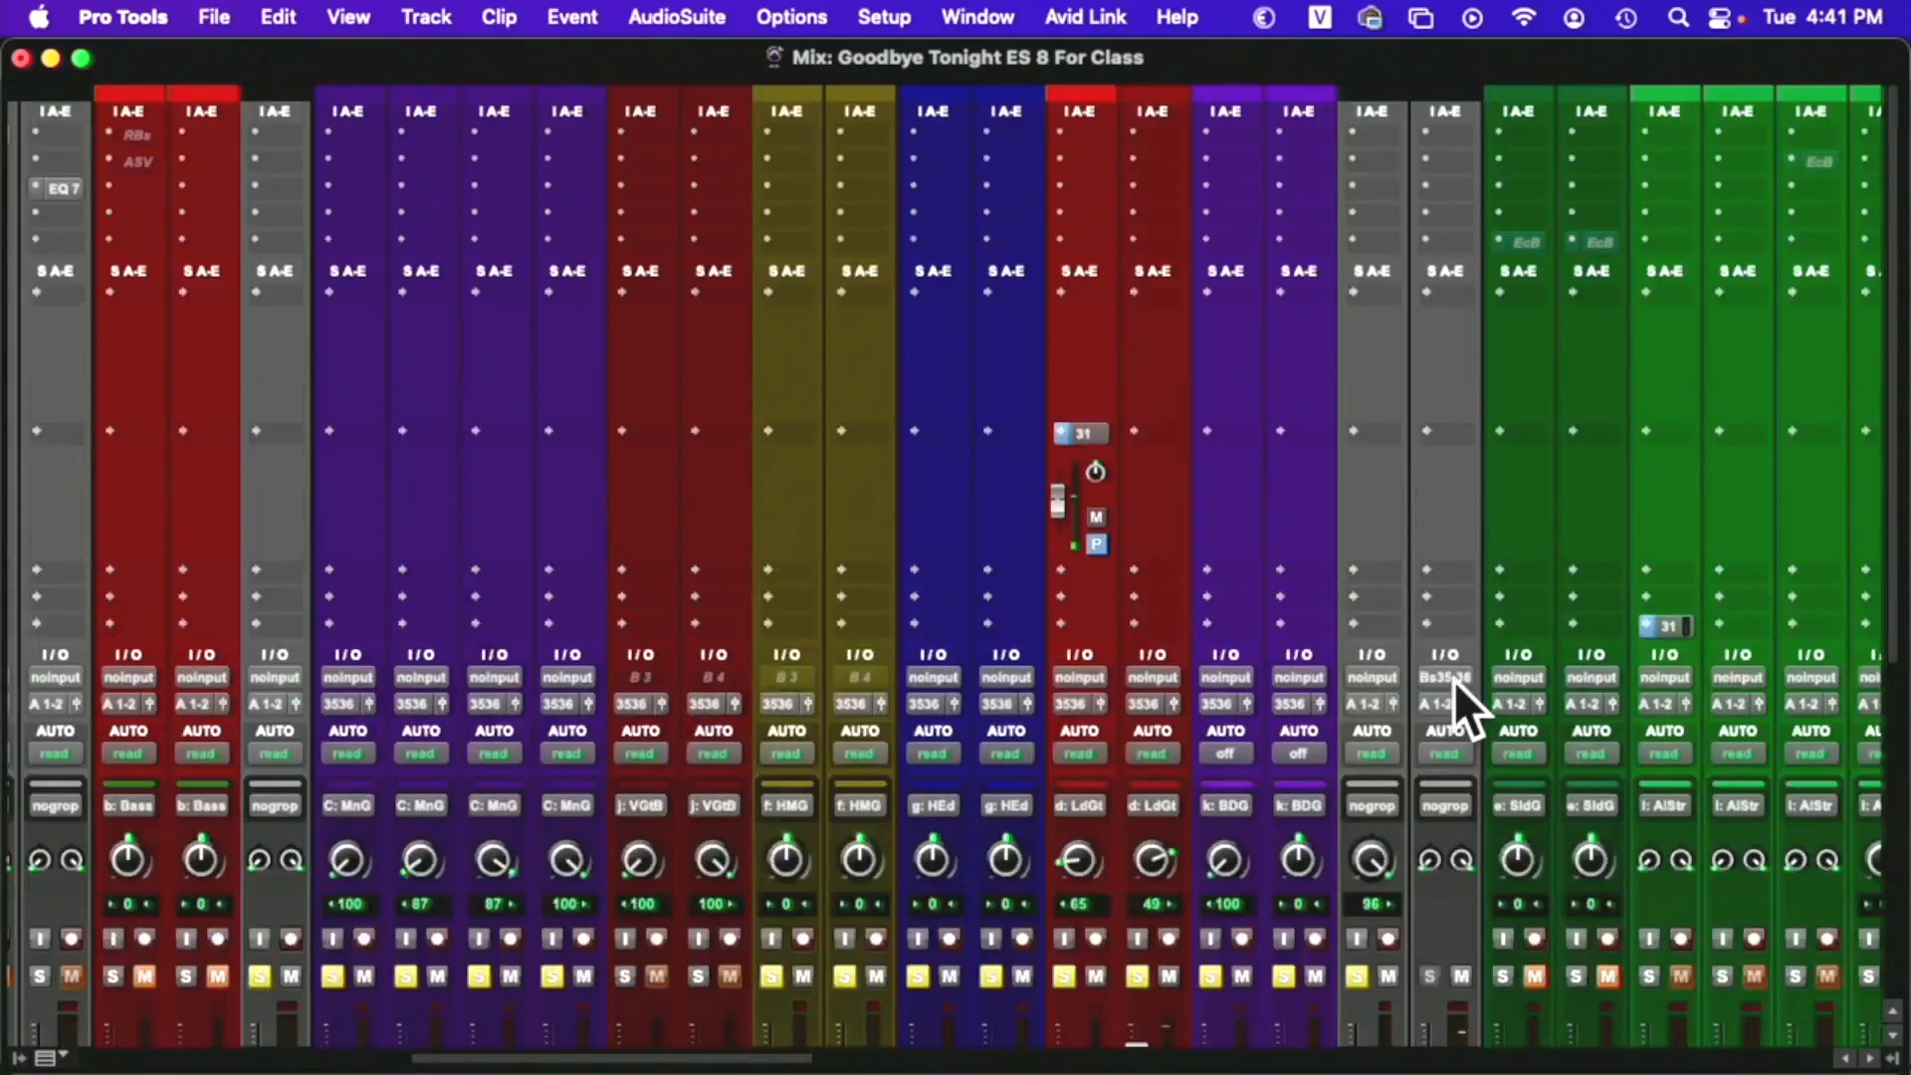
Insert the stereo UAD Oxide Tape harmonic plug-in in the first insert slot of EGtrM
left_click(1438, 140)
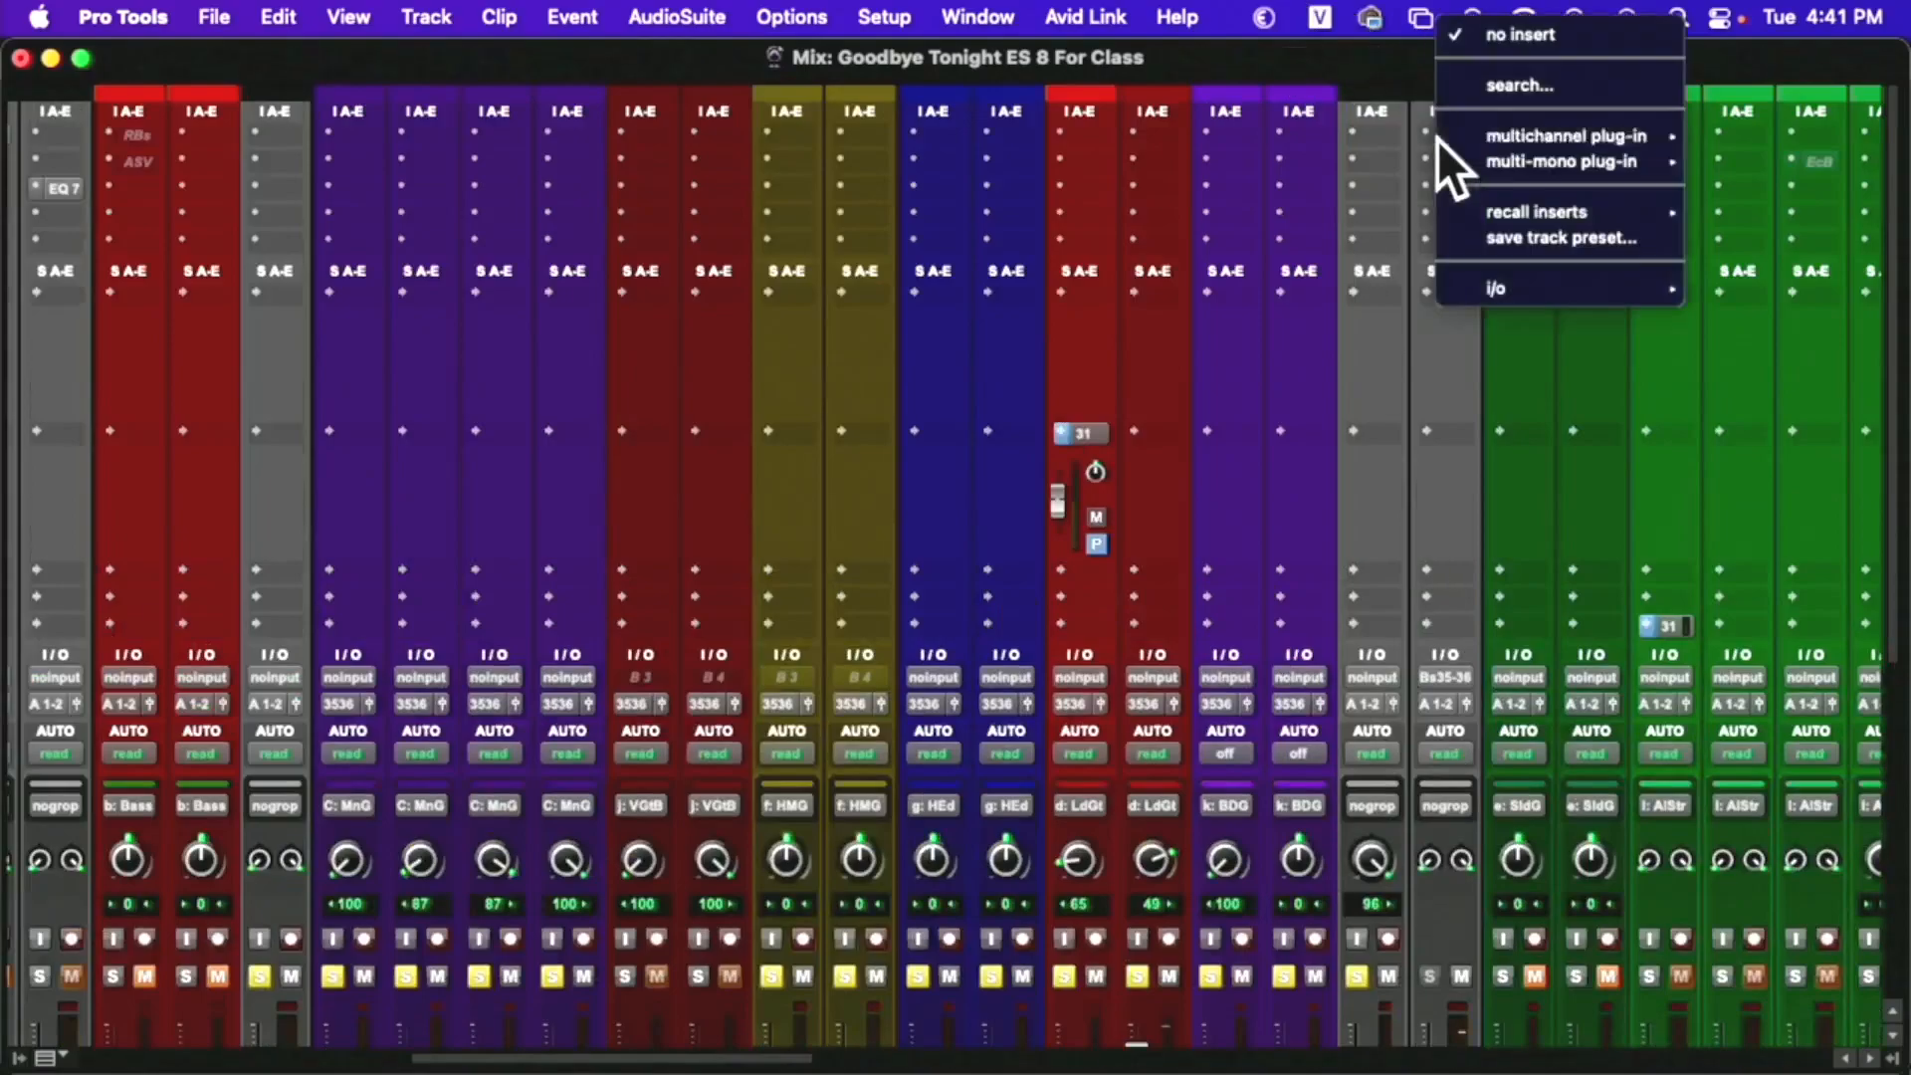
mouse_move(1437, 139)
mouse_move(1759, 162)
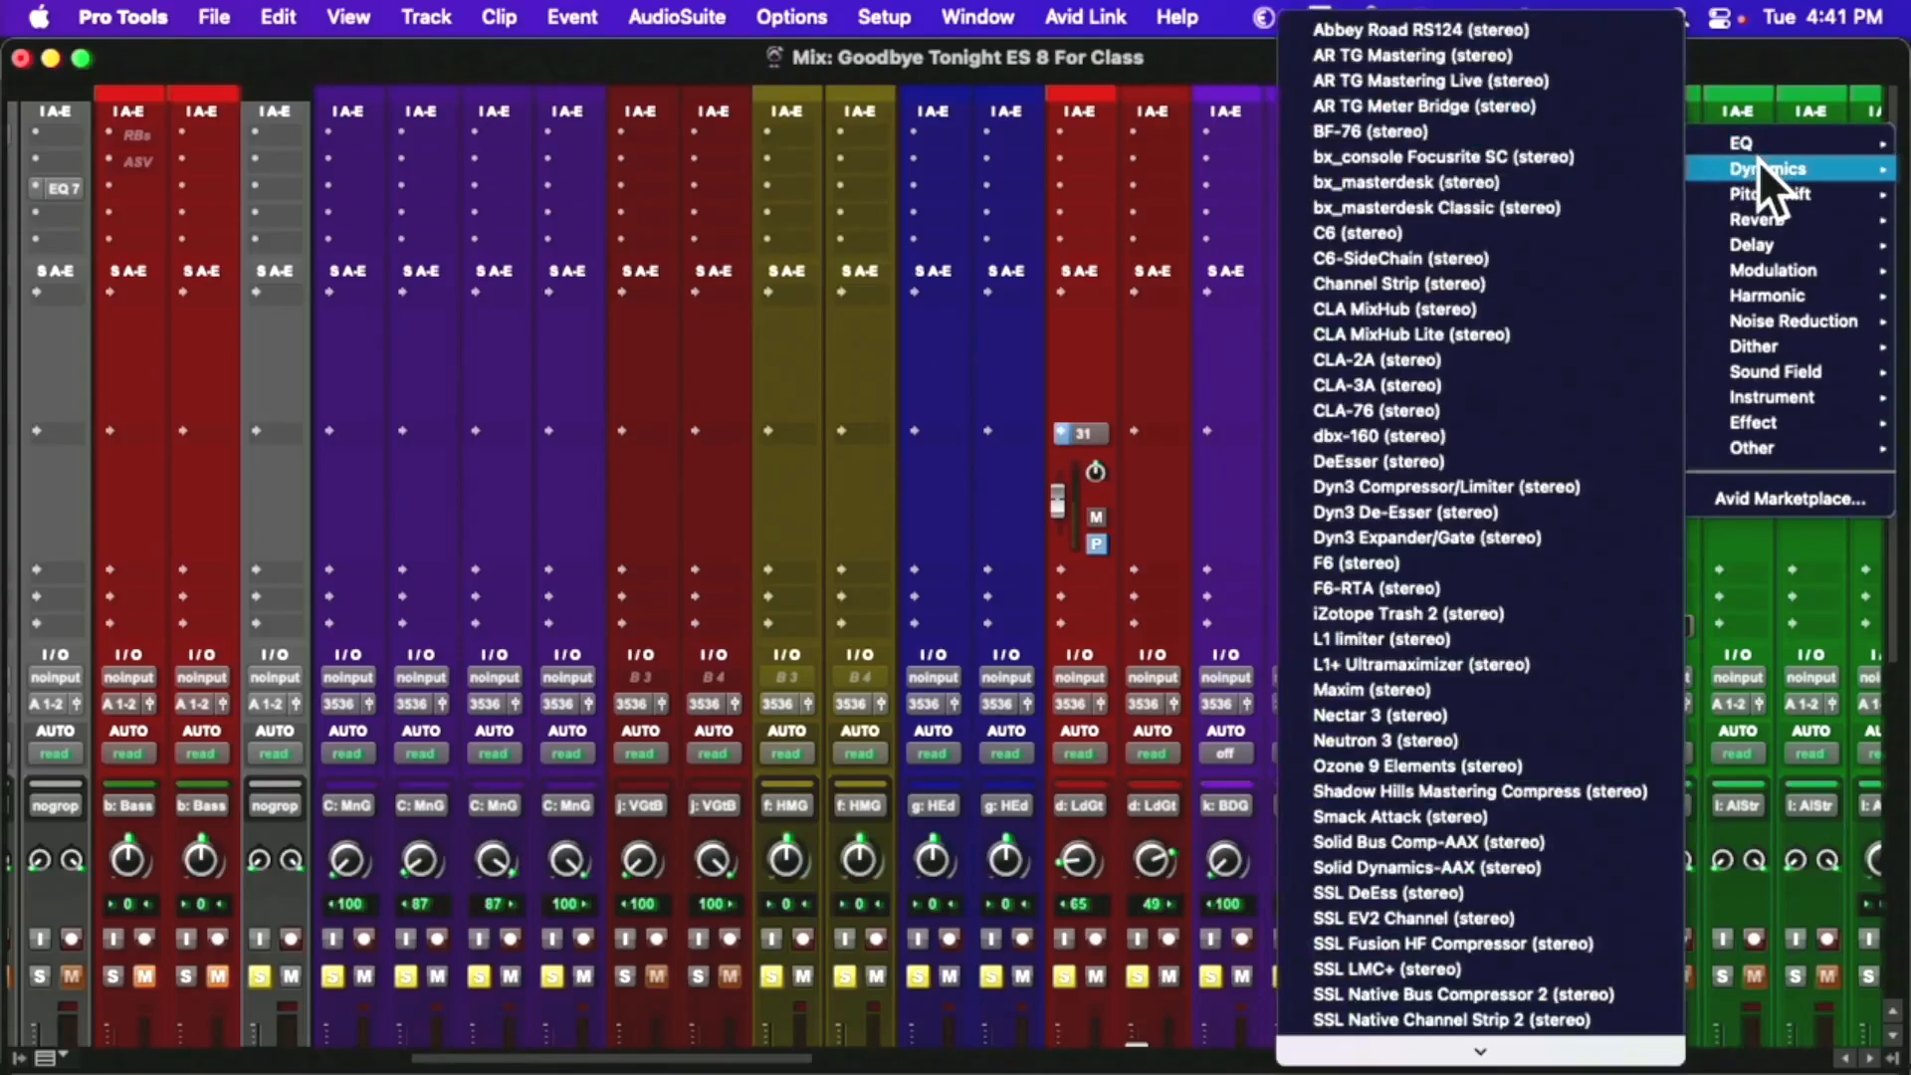
mouse_move(1774, 298)
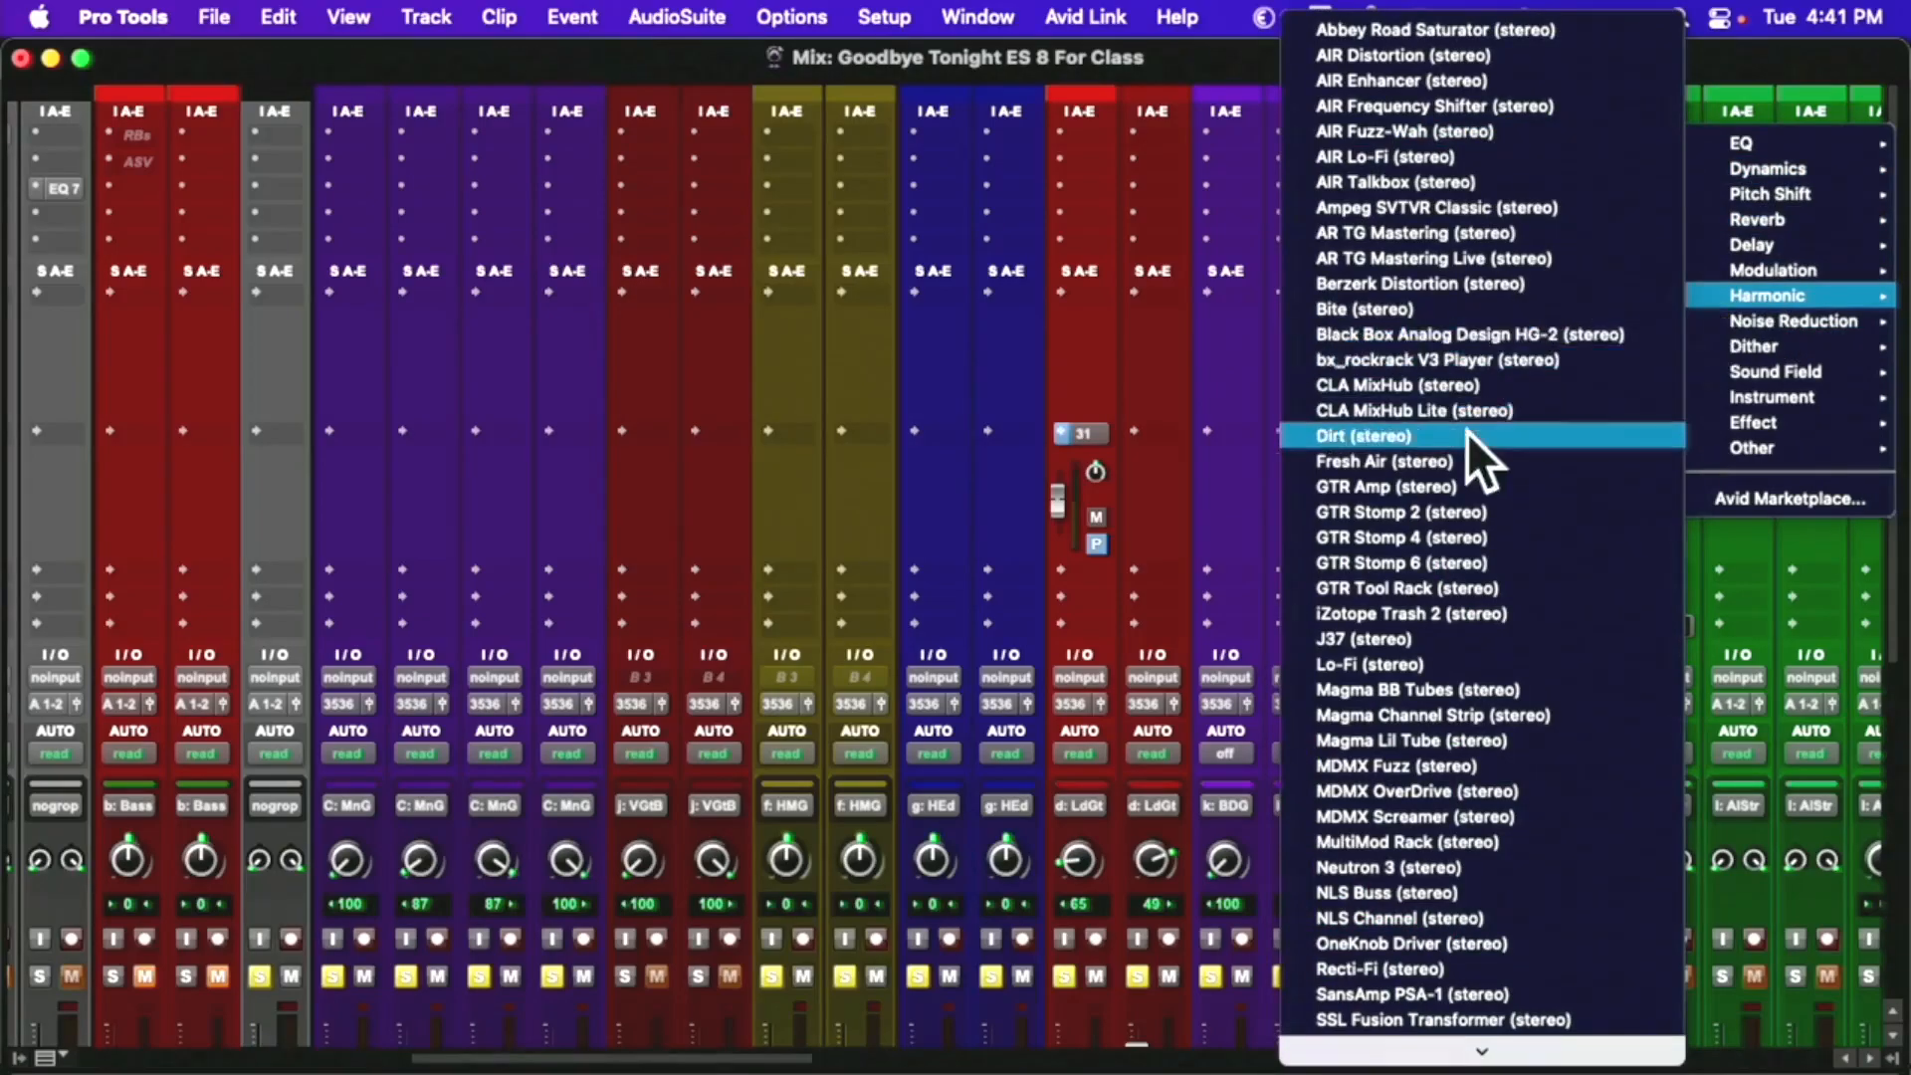
scroll(1392, 1031, "down", 10)
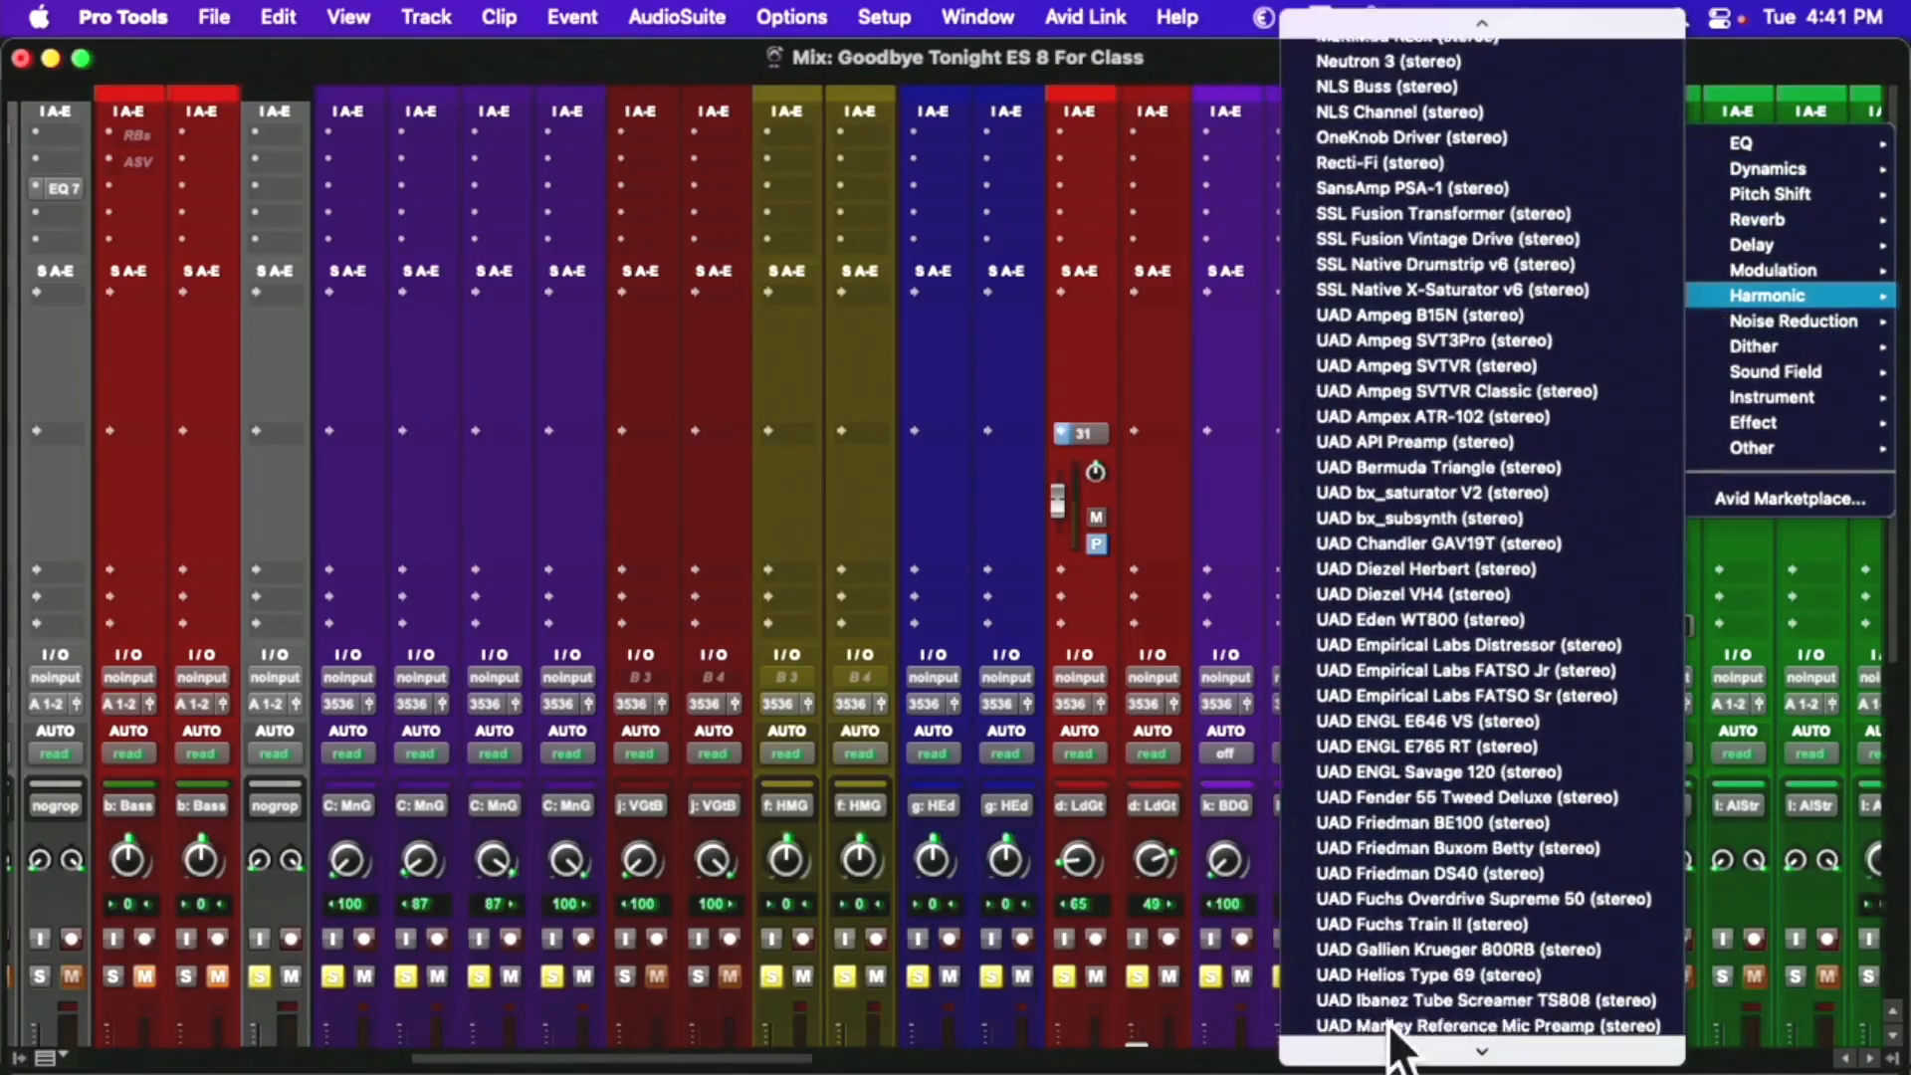
scroll(1392, 1041, "down", 1)
scroll(1437, 828, "down", 20)
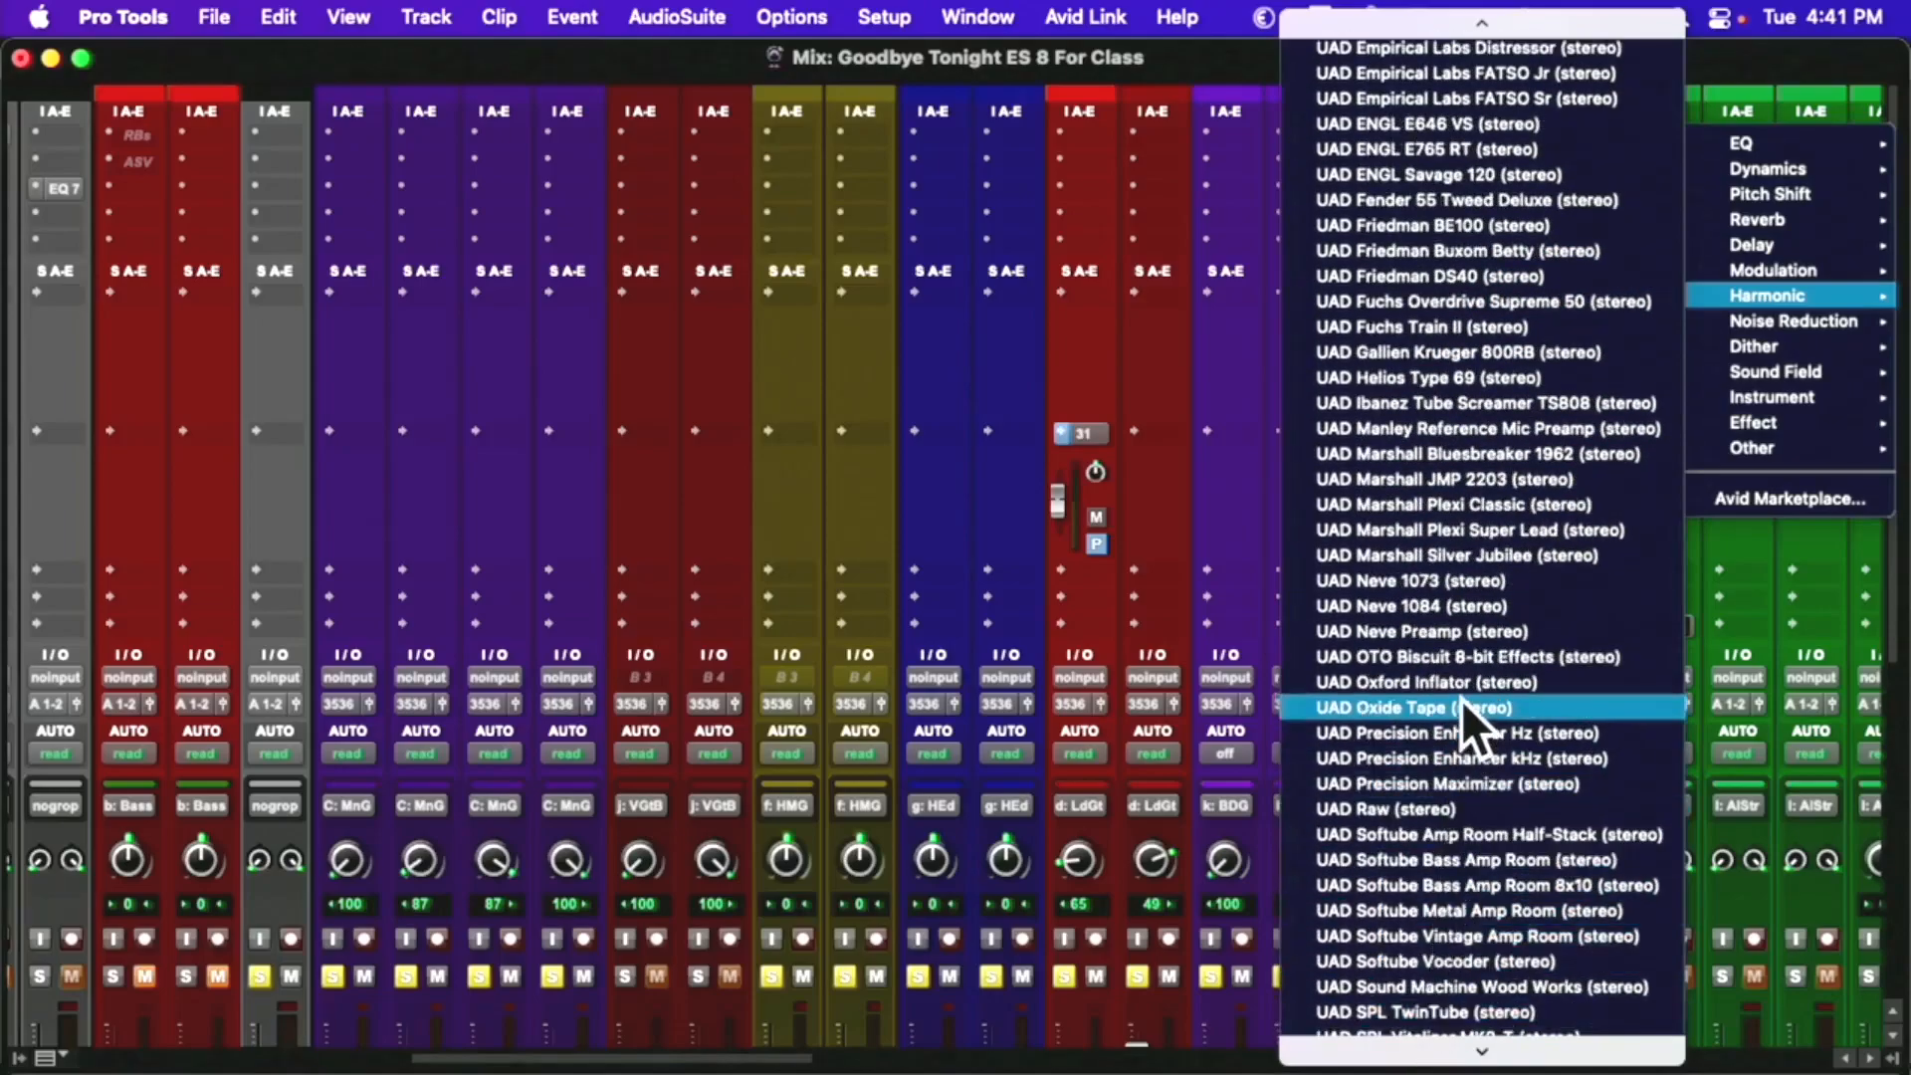
left_click(1443, 715)
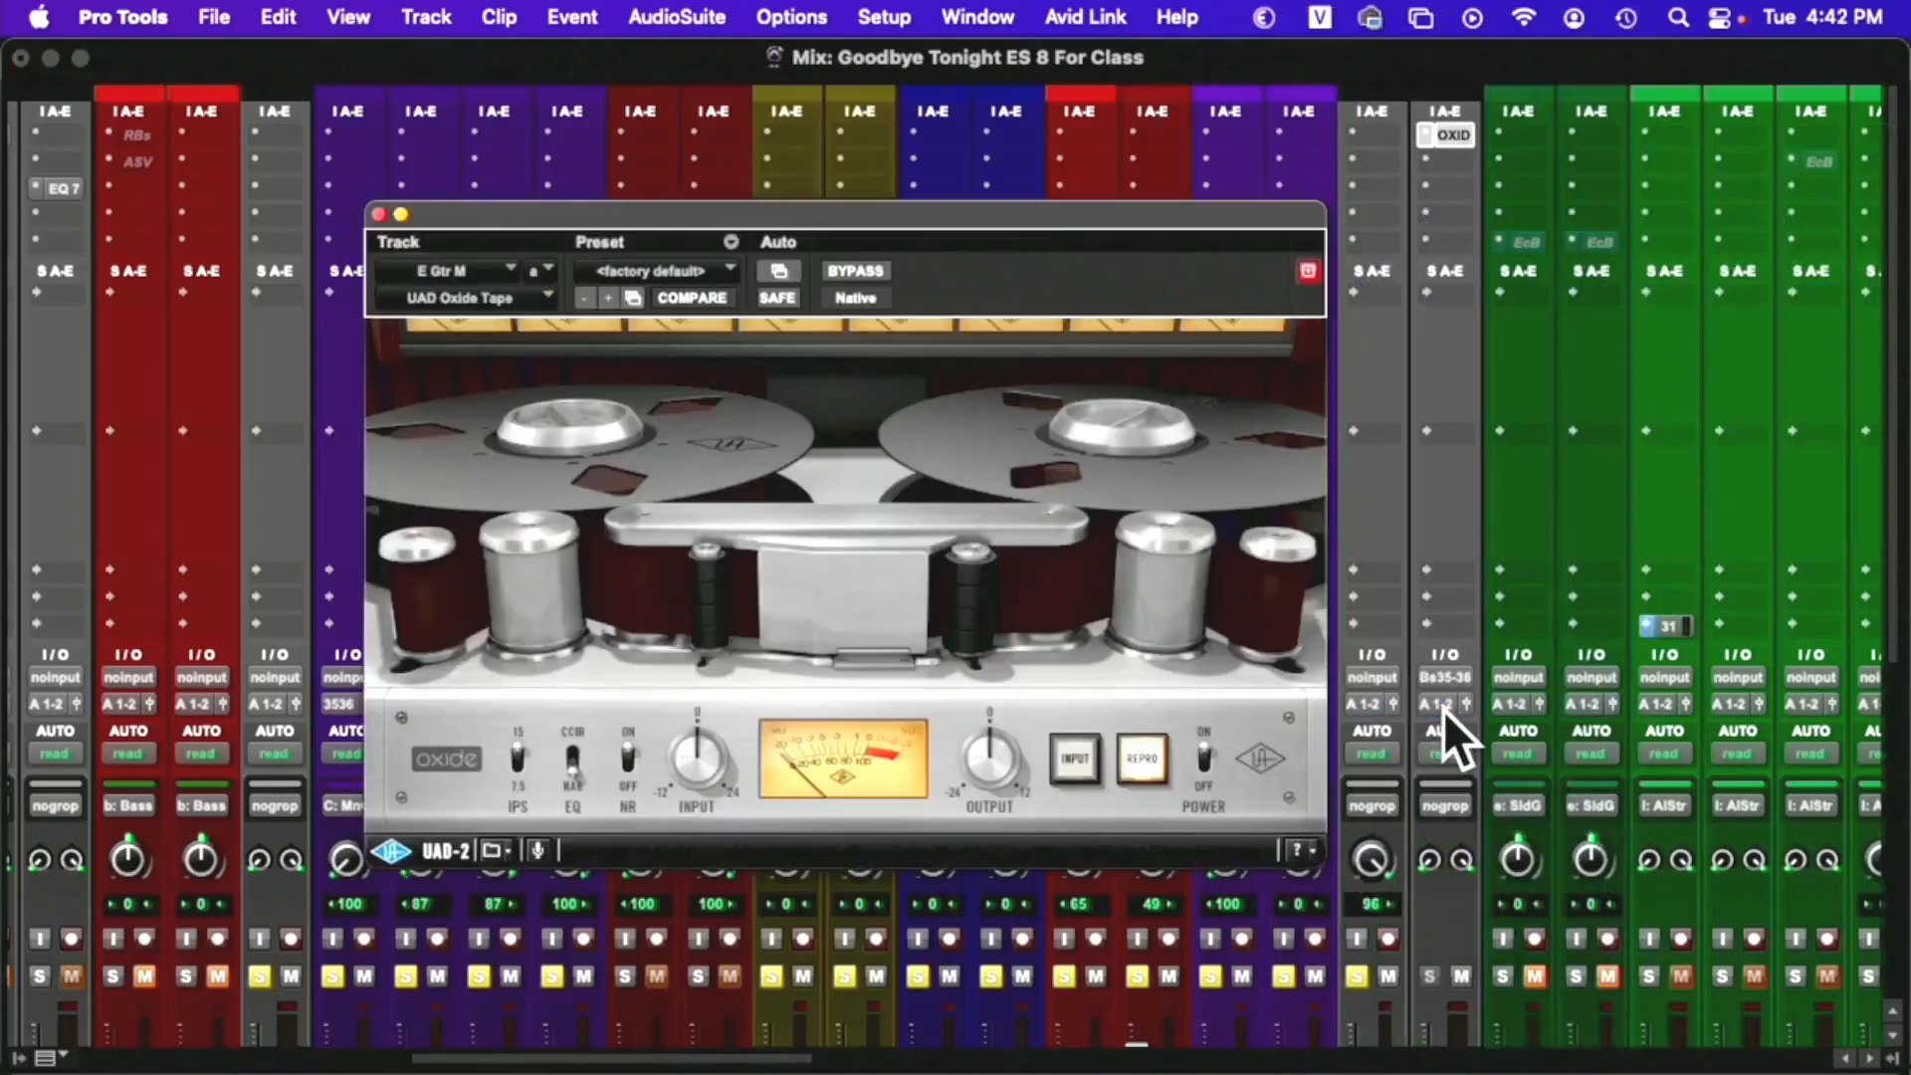
Insert SansAmp PSA-1 in EGtrM's second insert slot and adjust its pre-amp, punch and level controls
left_click(1436, 167)
mouse_move(1479, 165)
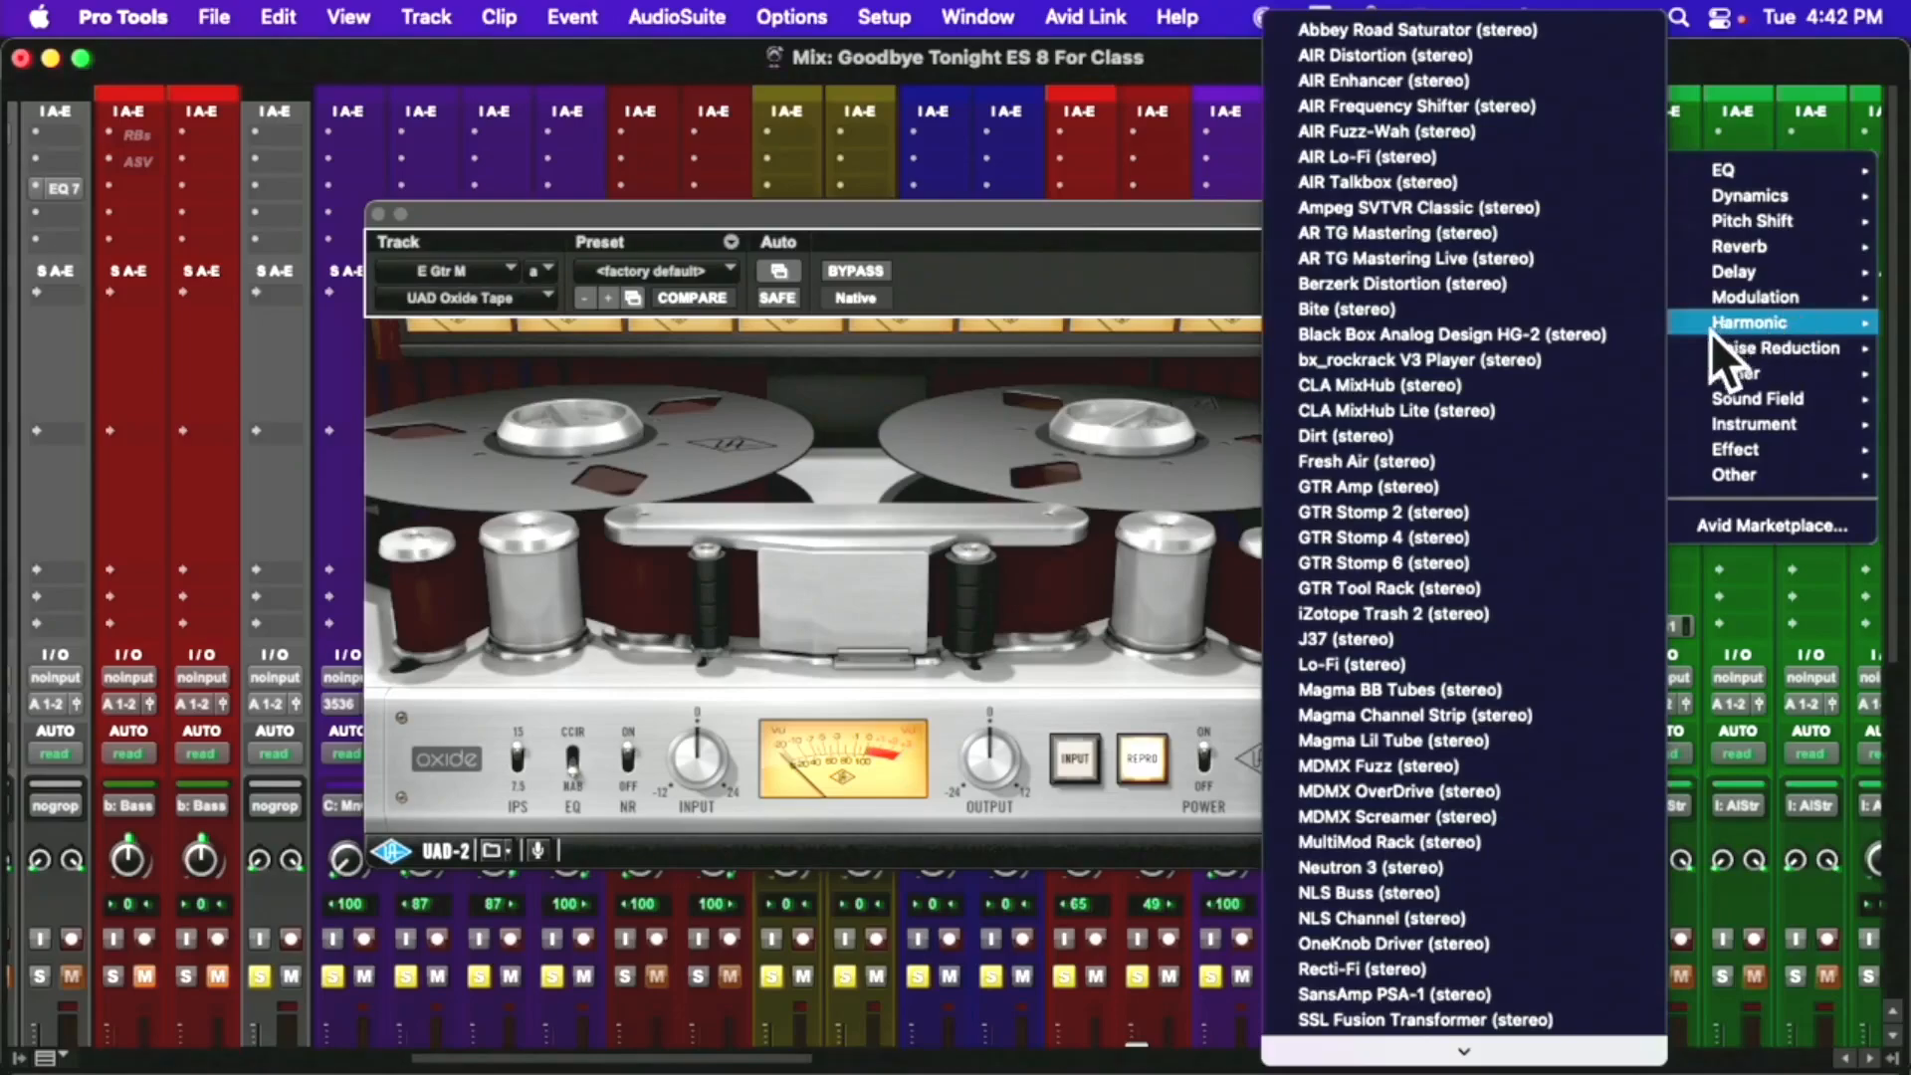
left_click(1545, 995)
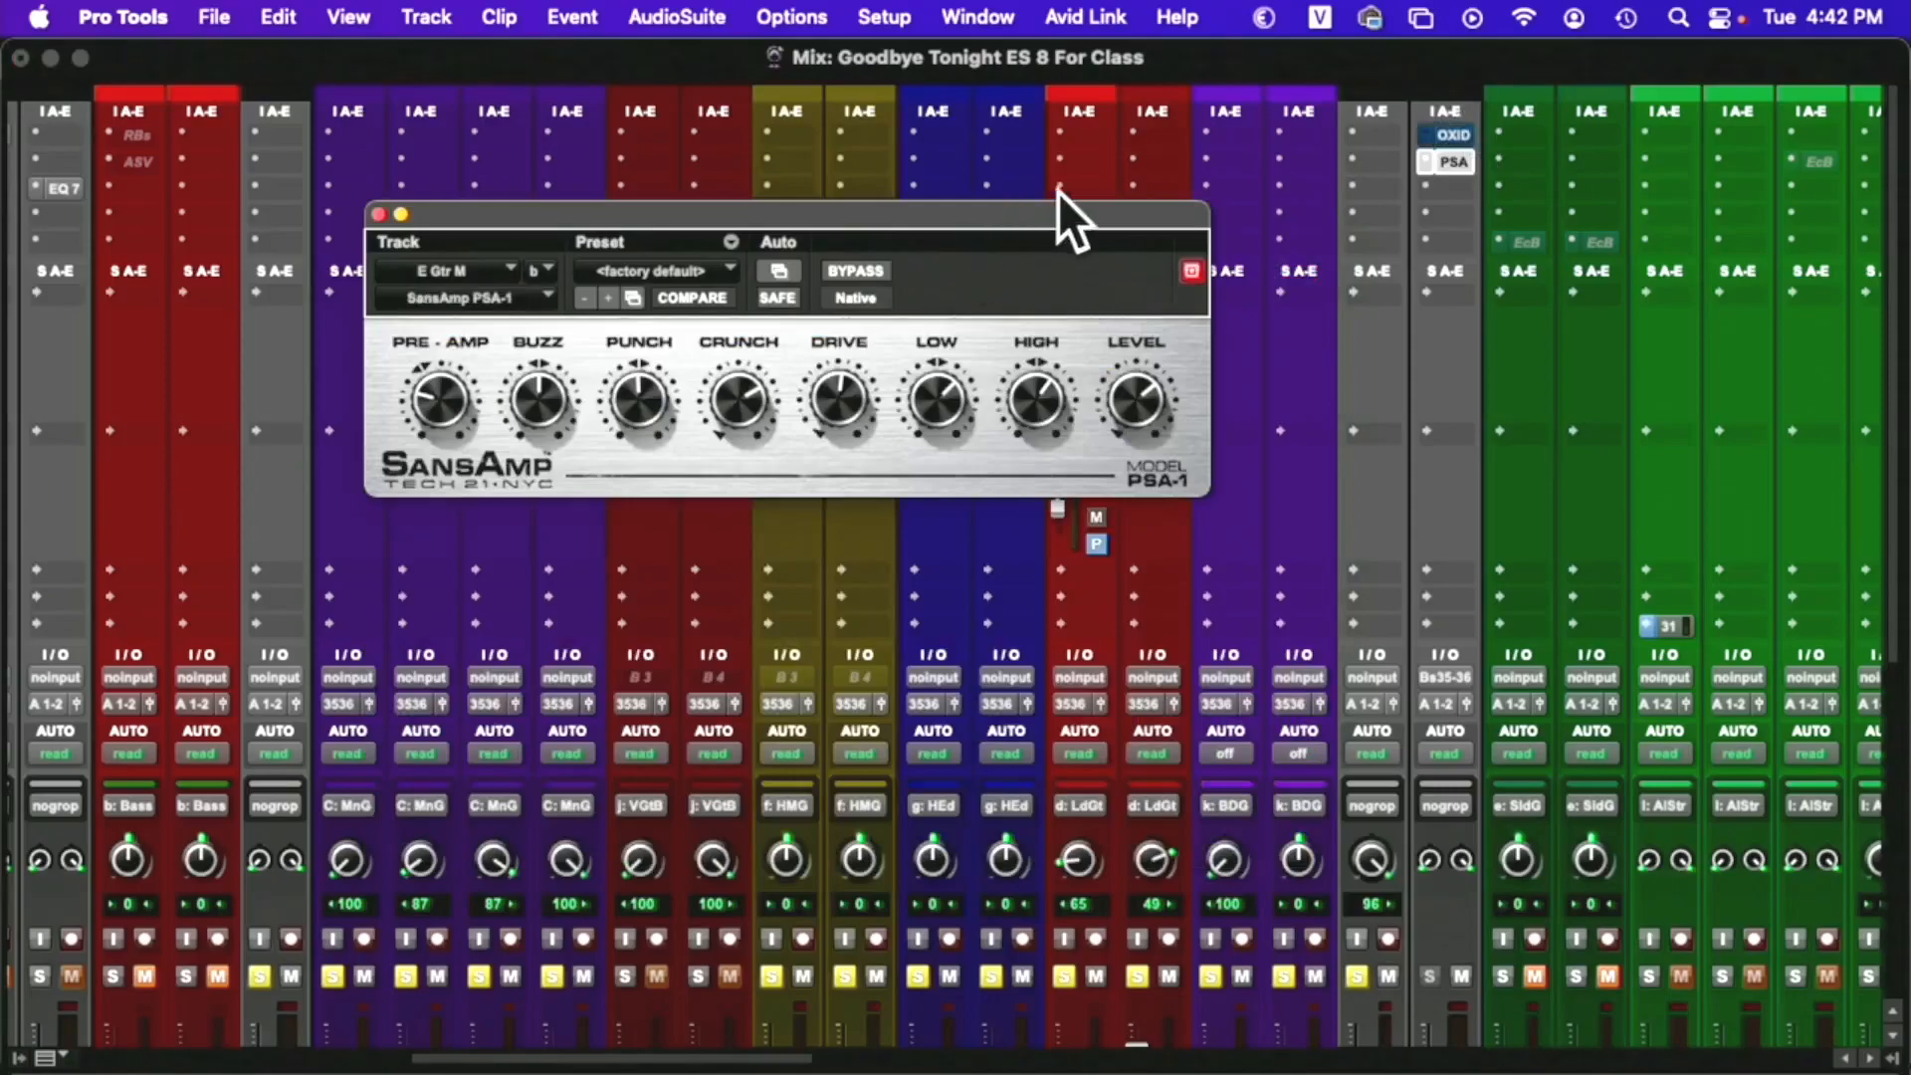
left_click_drag(906, 213, 1125, 187)
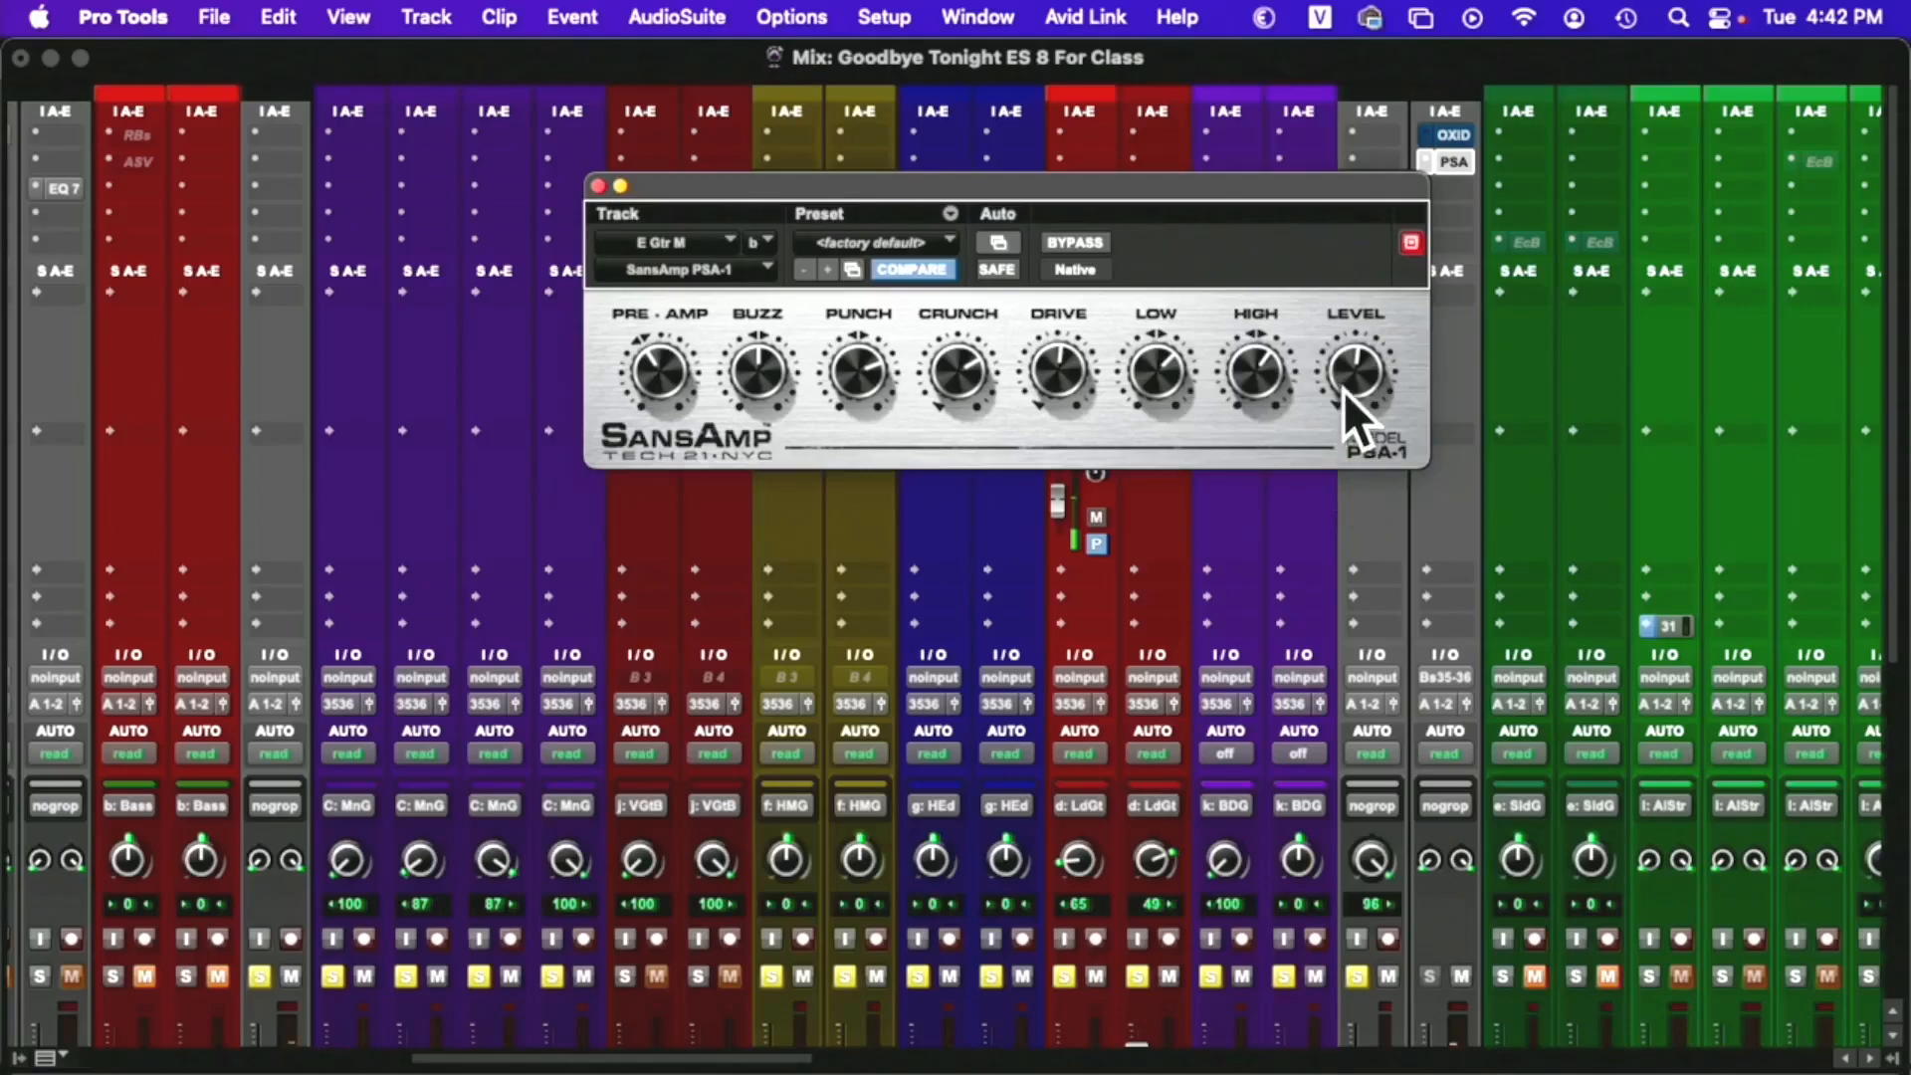
left_click_drag(1362, 380, 1364, 370)
Compare the EGtrM sound with SansAmp PSA-1 and Oxide Tape bypassed in turn, leaving both plug-ins active
left_click(1471, 165, "super")
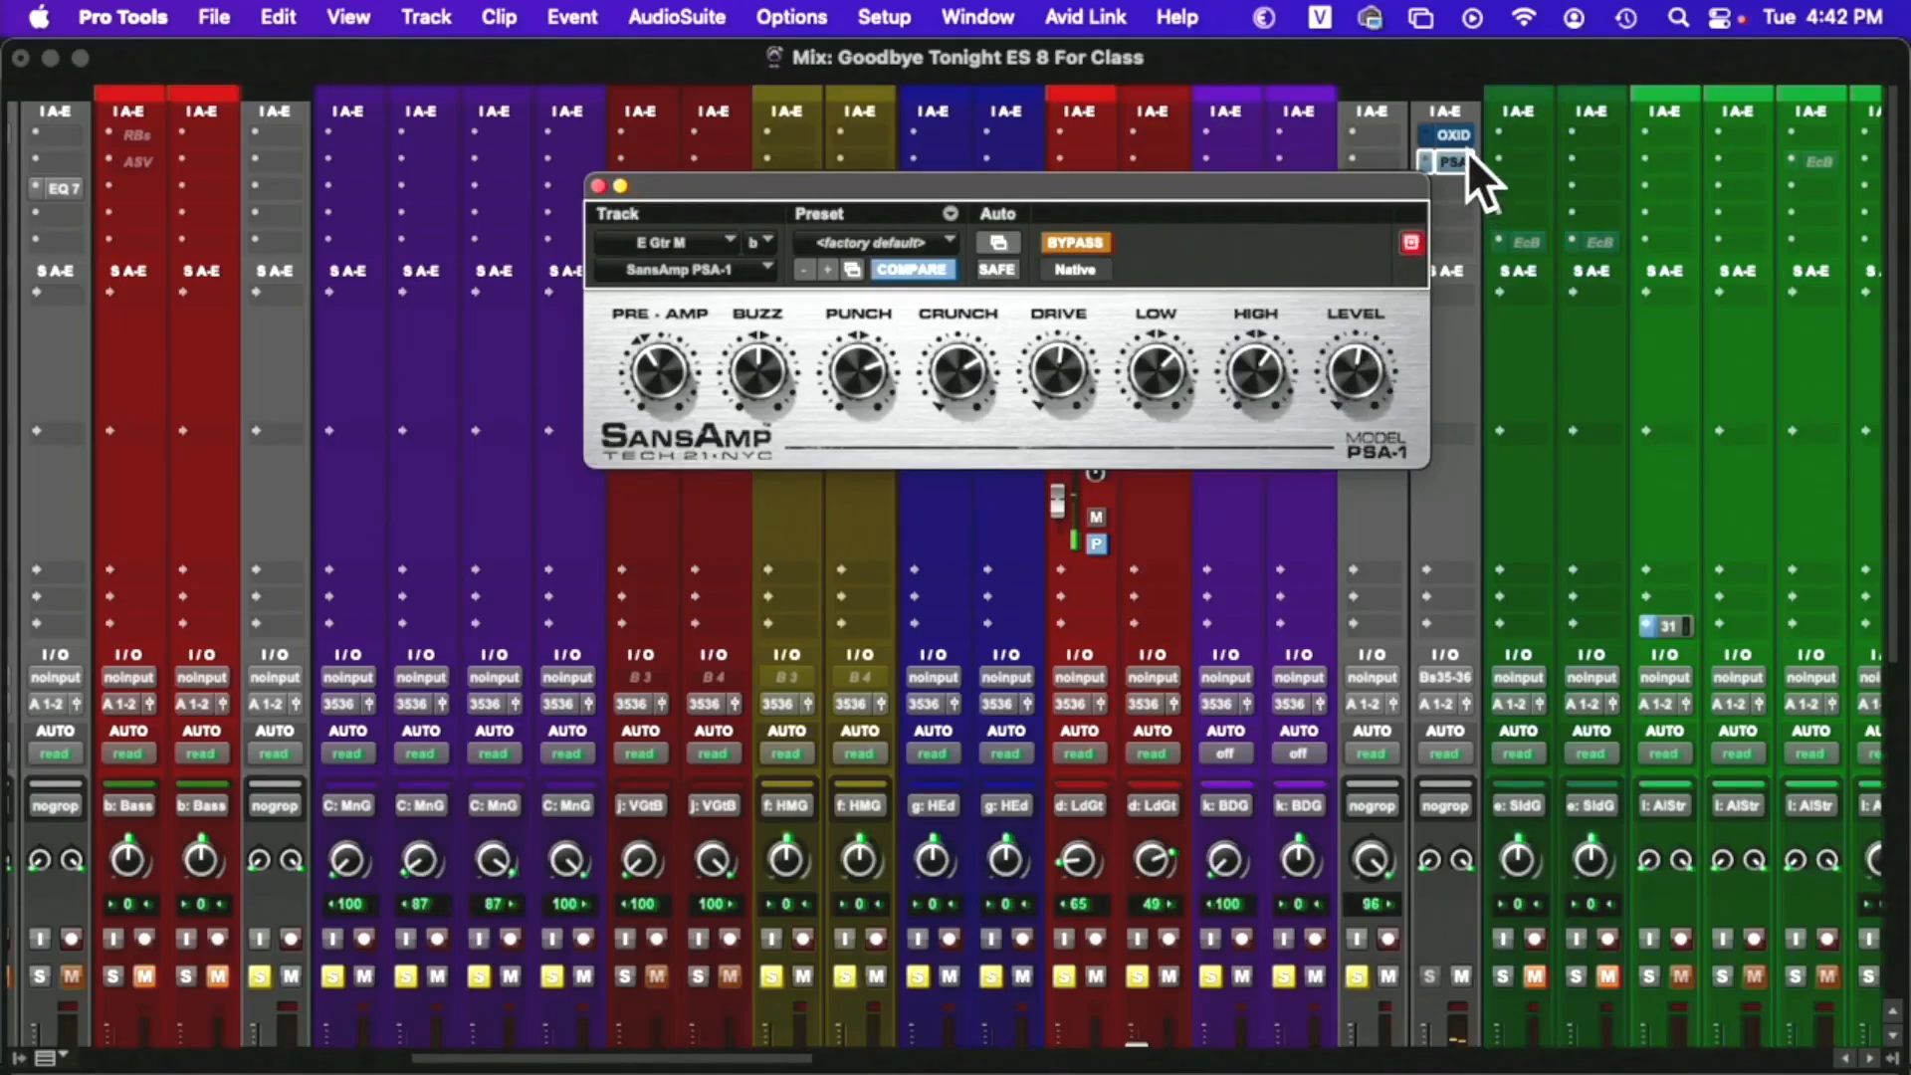
left_click(1468, 147)
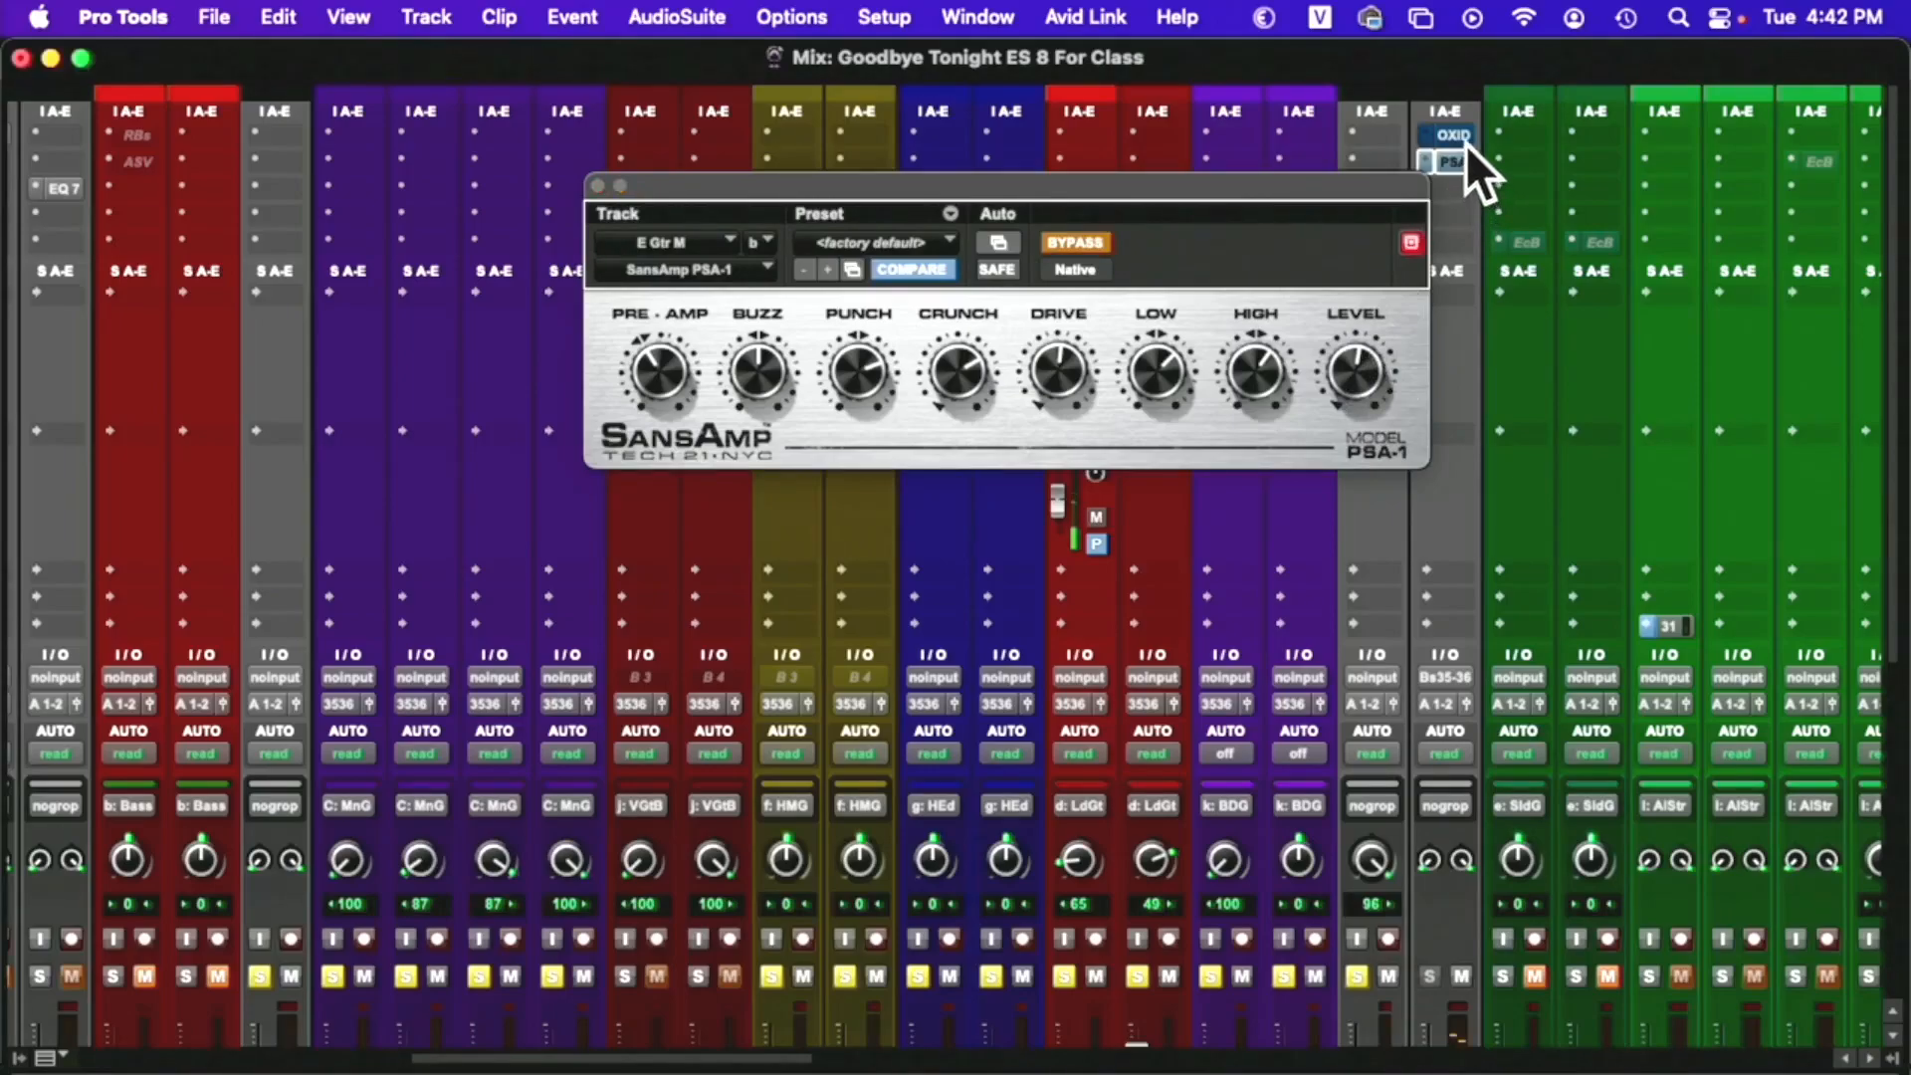
left_click(1460, 140)
left_click(1440, 138)
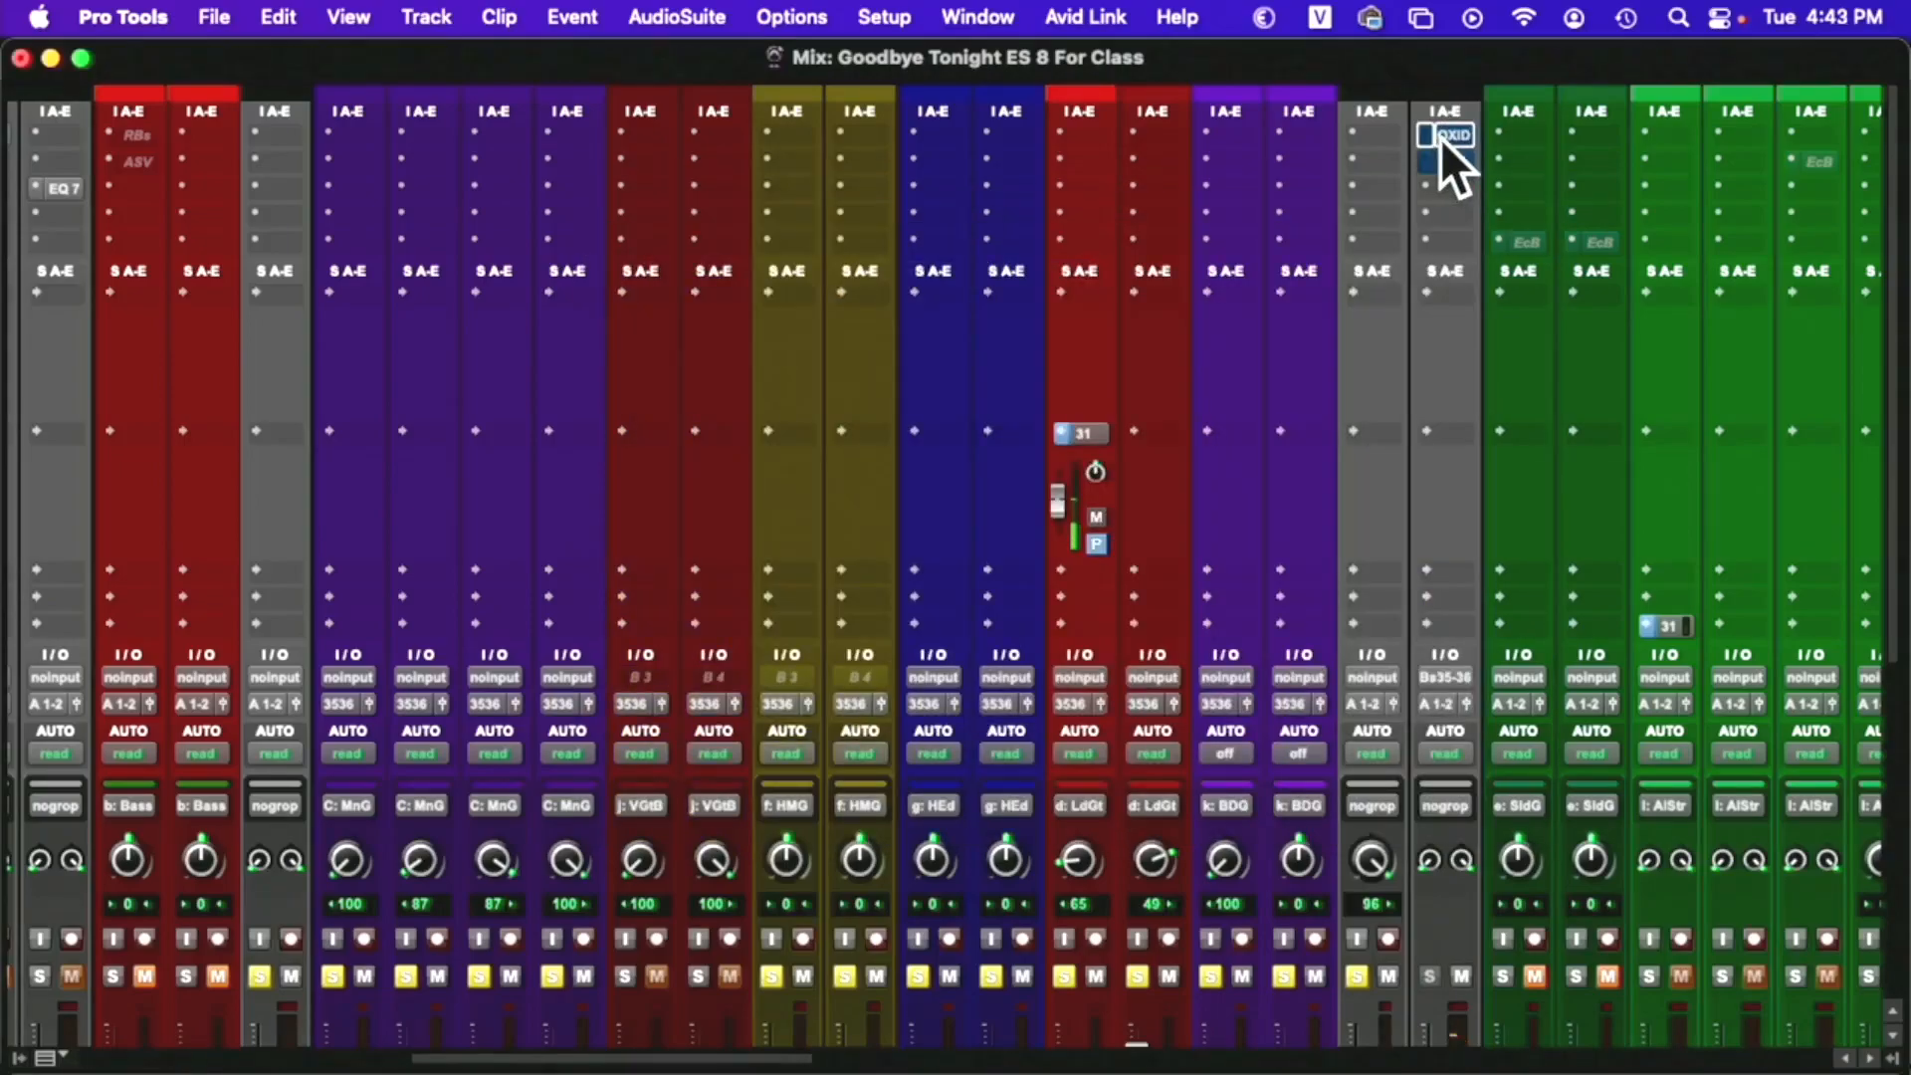
left_click(1455, 139)
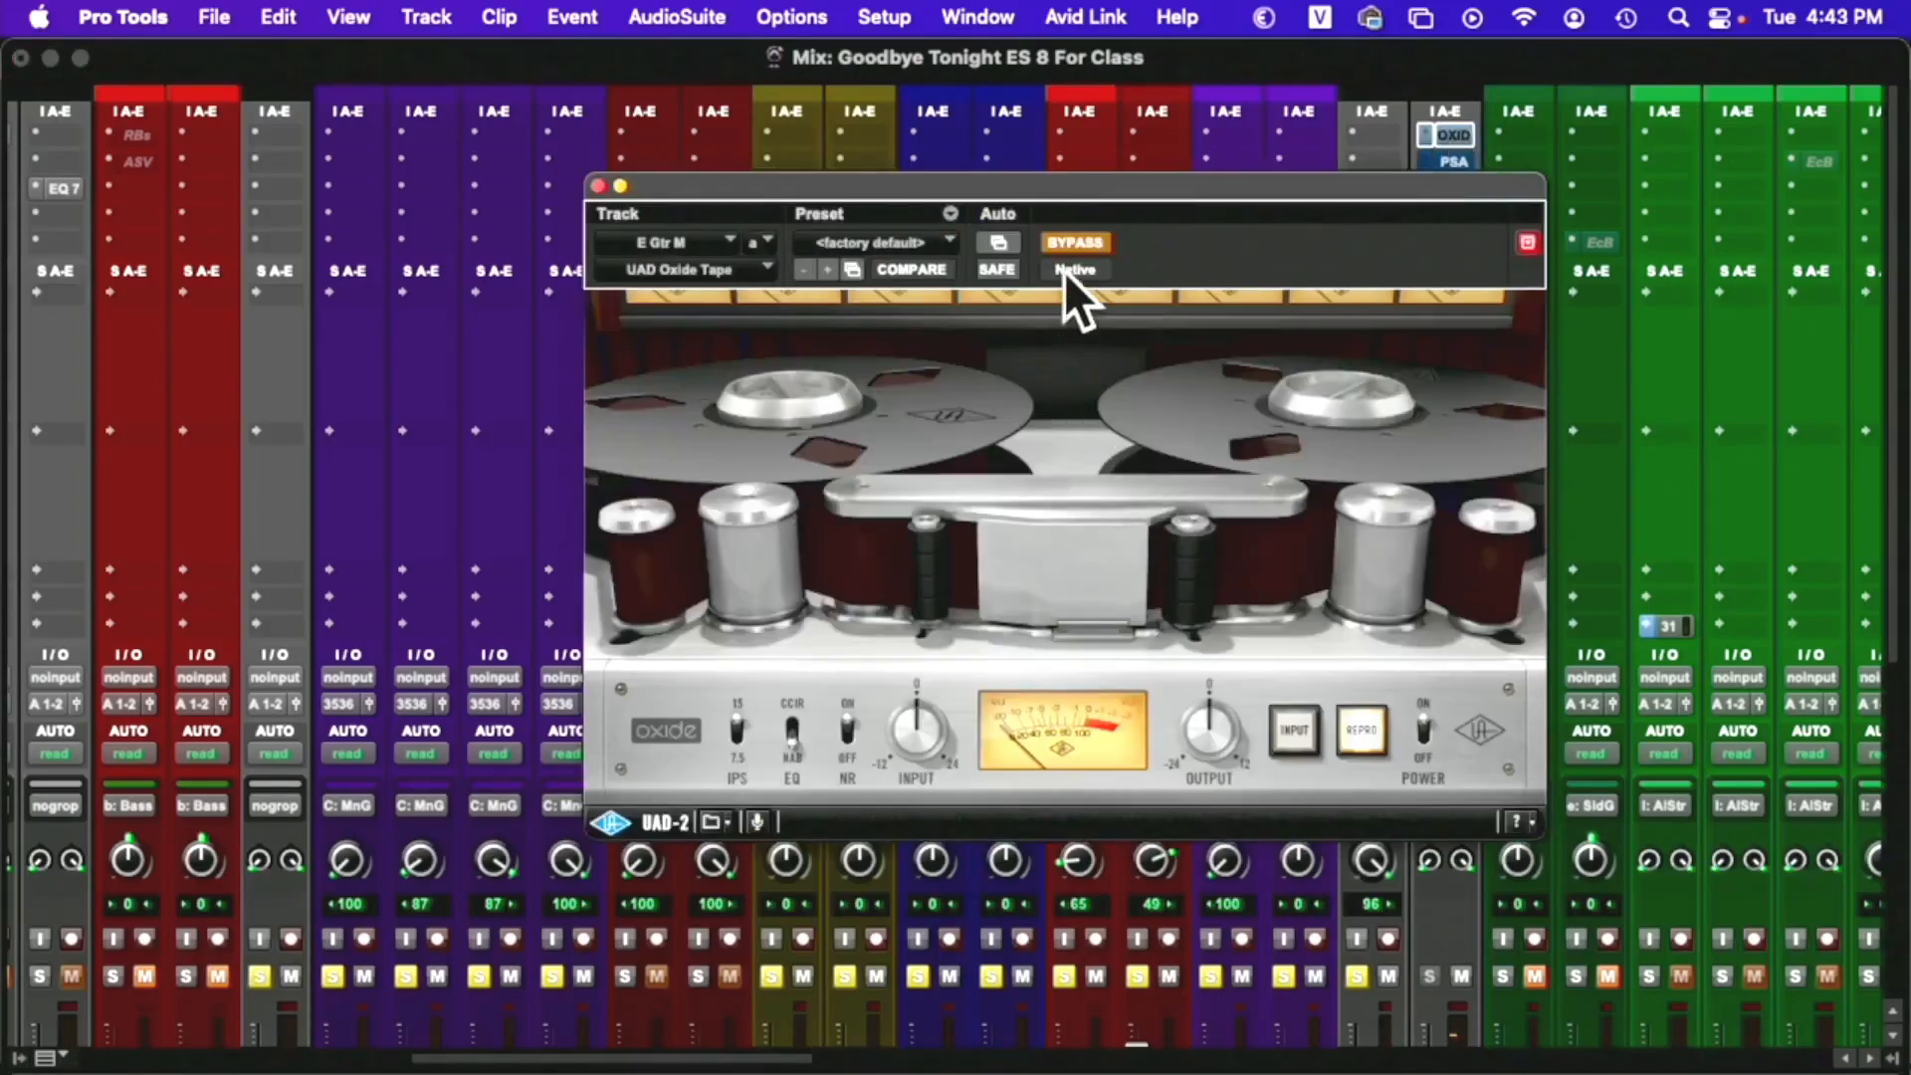
left_click(1067, 245)
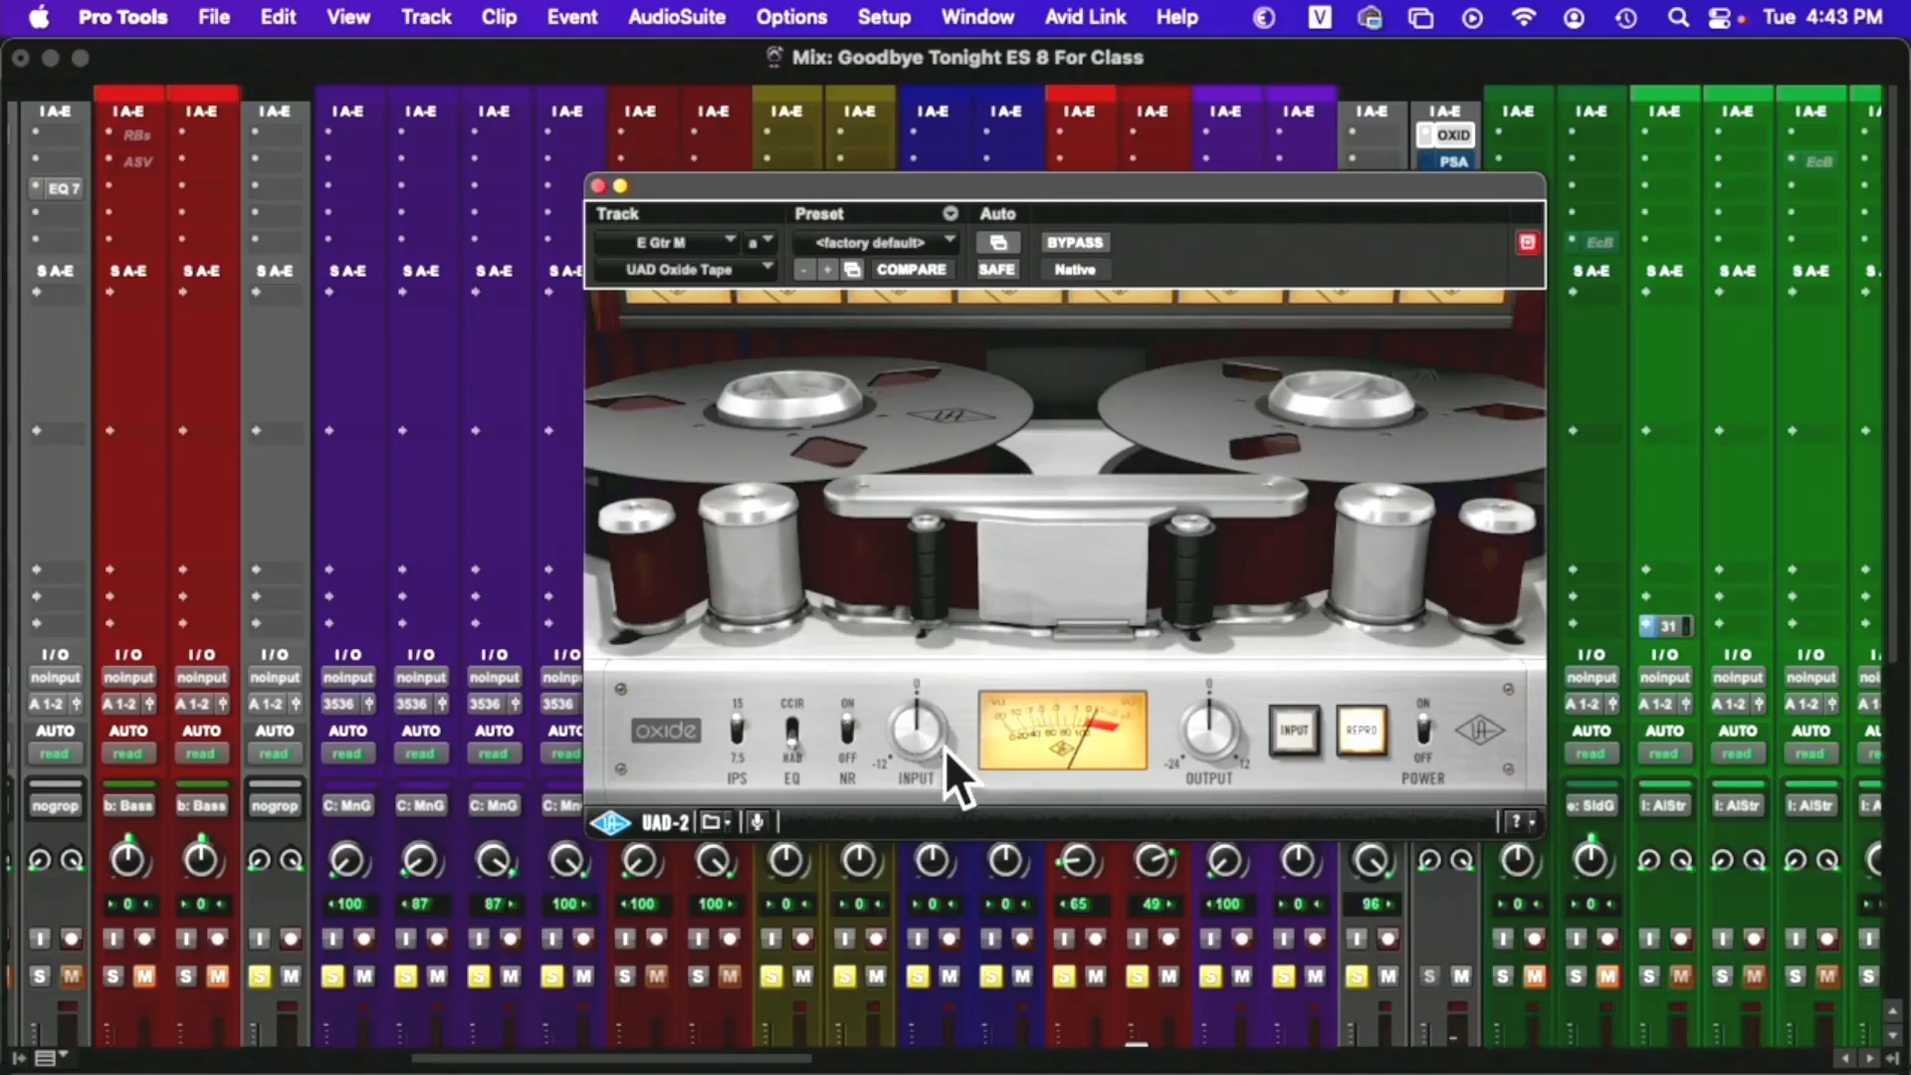
Raise the Oxide Tape input and lower its output slightly, compare against bypass, and close the plug-in window
left_click_drag(930, 746, 929, 719)
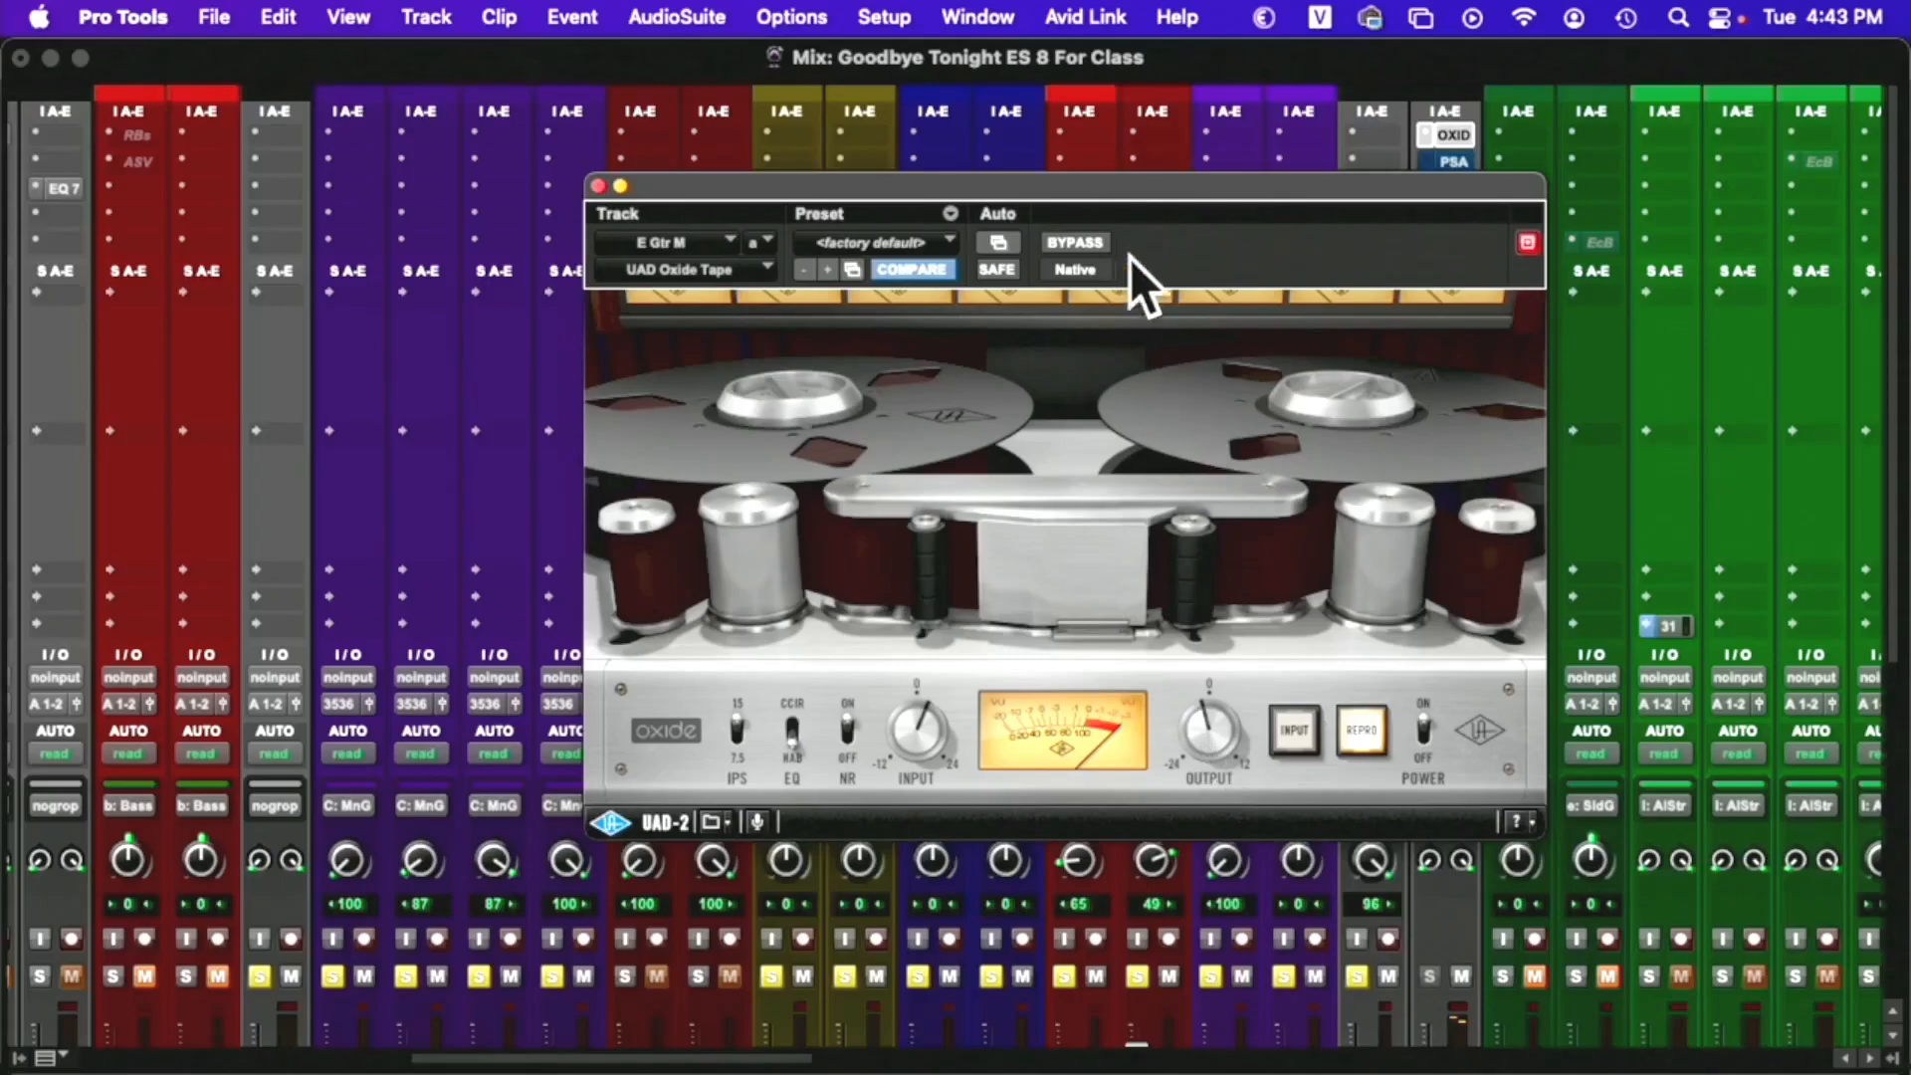
left_click(1075, 243)
left_click(1099, 247)
left_click_drag(1043, 187, 669, 232)
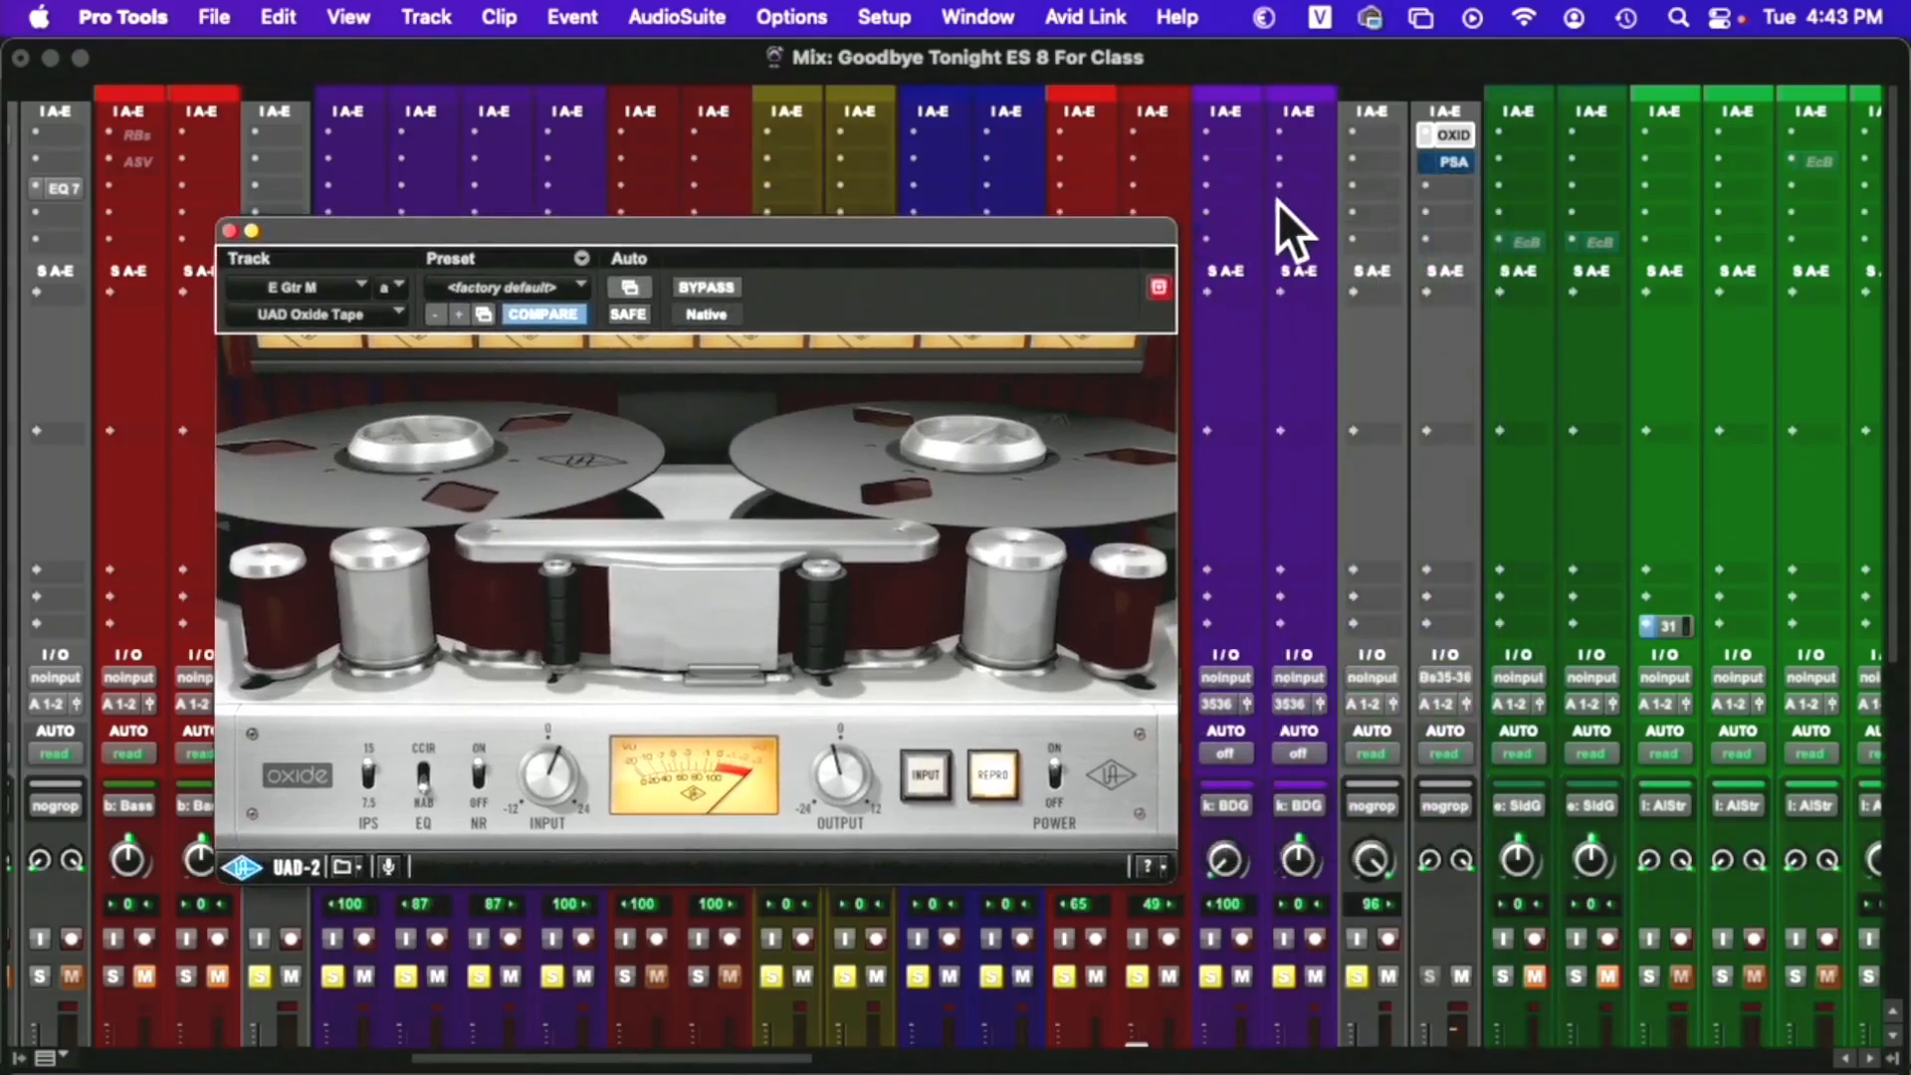
left_click(1451, 165)
left_click(231, 231)
Insert the stereo EQ3 7-Band plug-in in the third insert slot of the E Gtr M track
scroll(1067, 430, "down", 9)
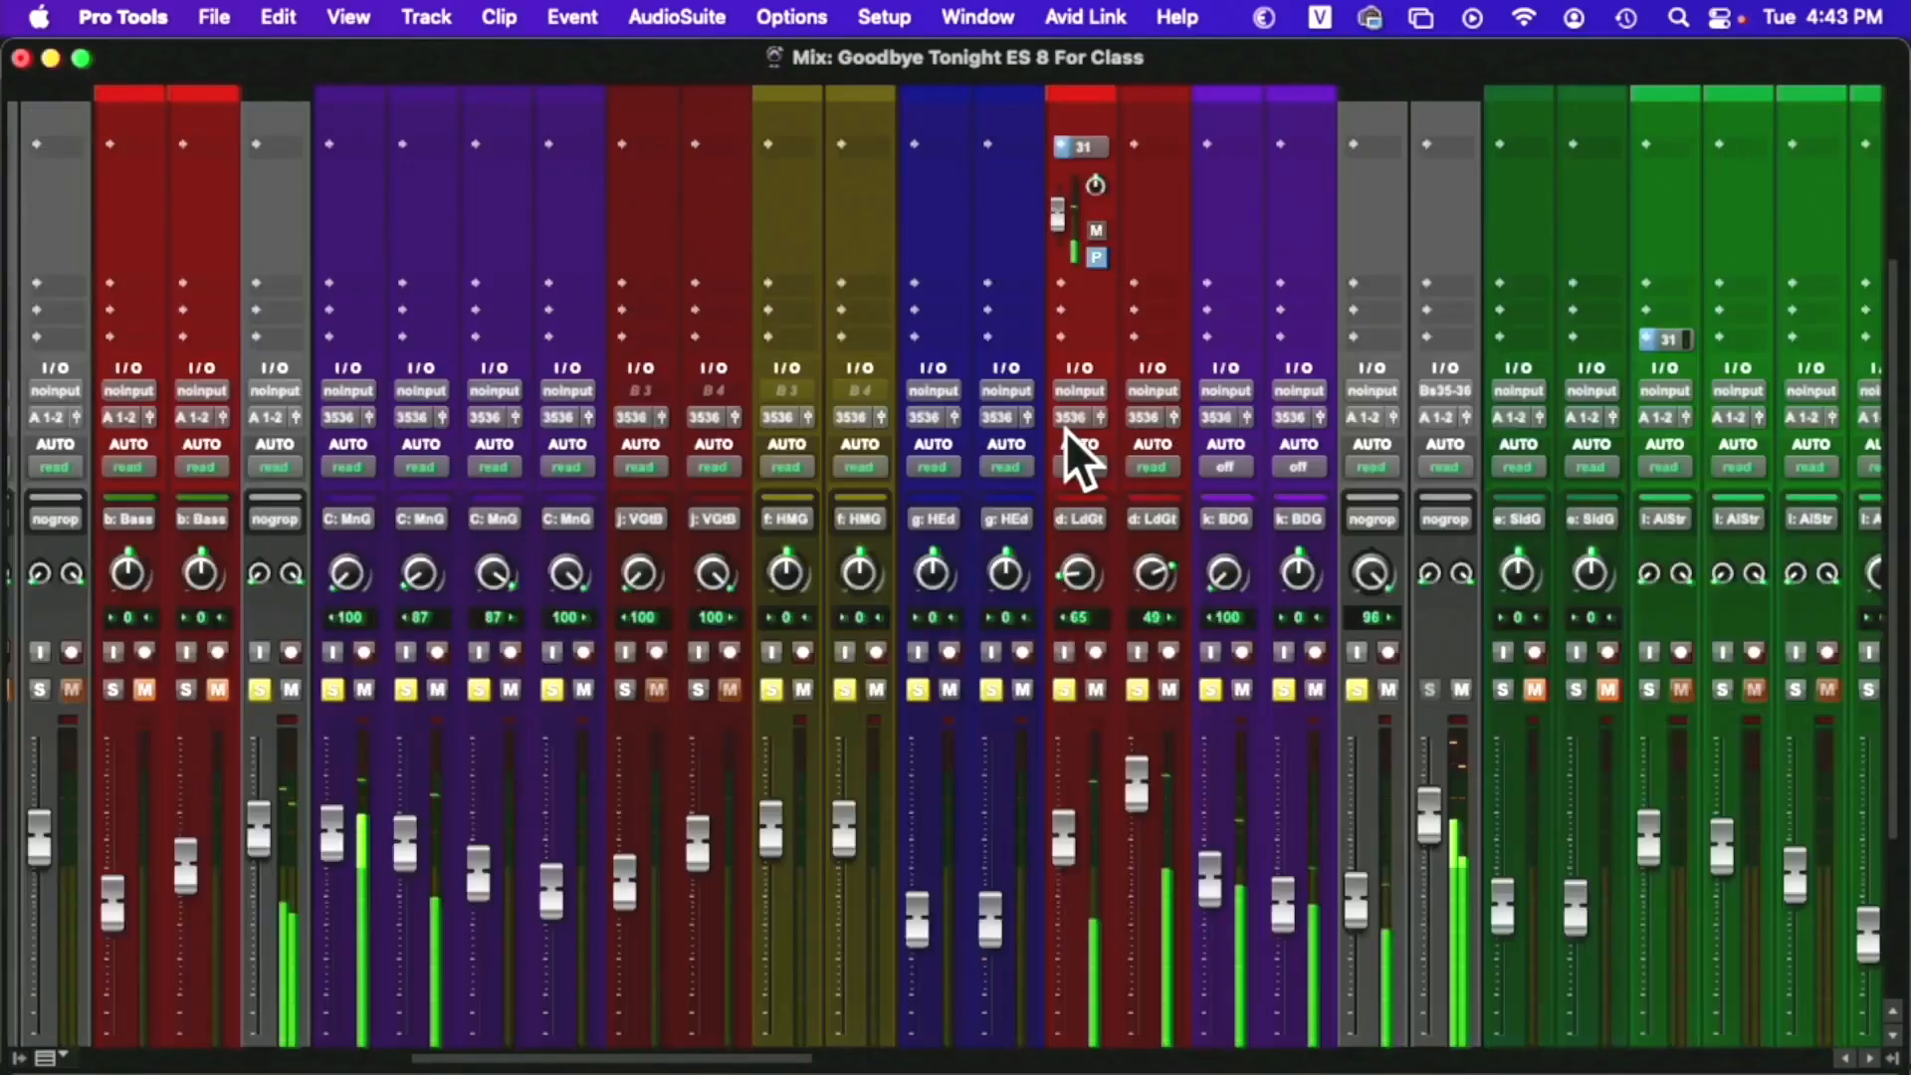
scroll(1067, 428, "up", 9)
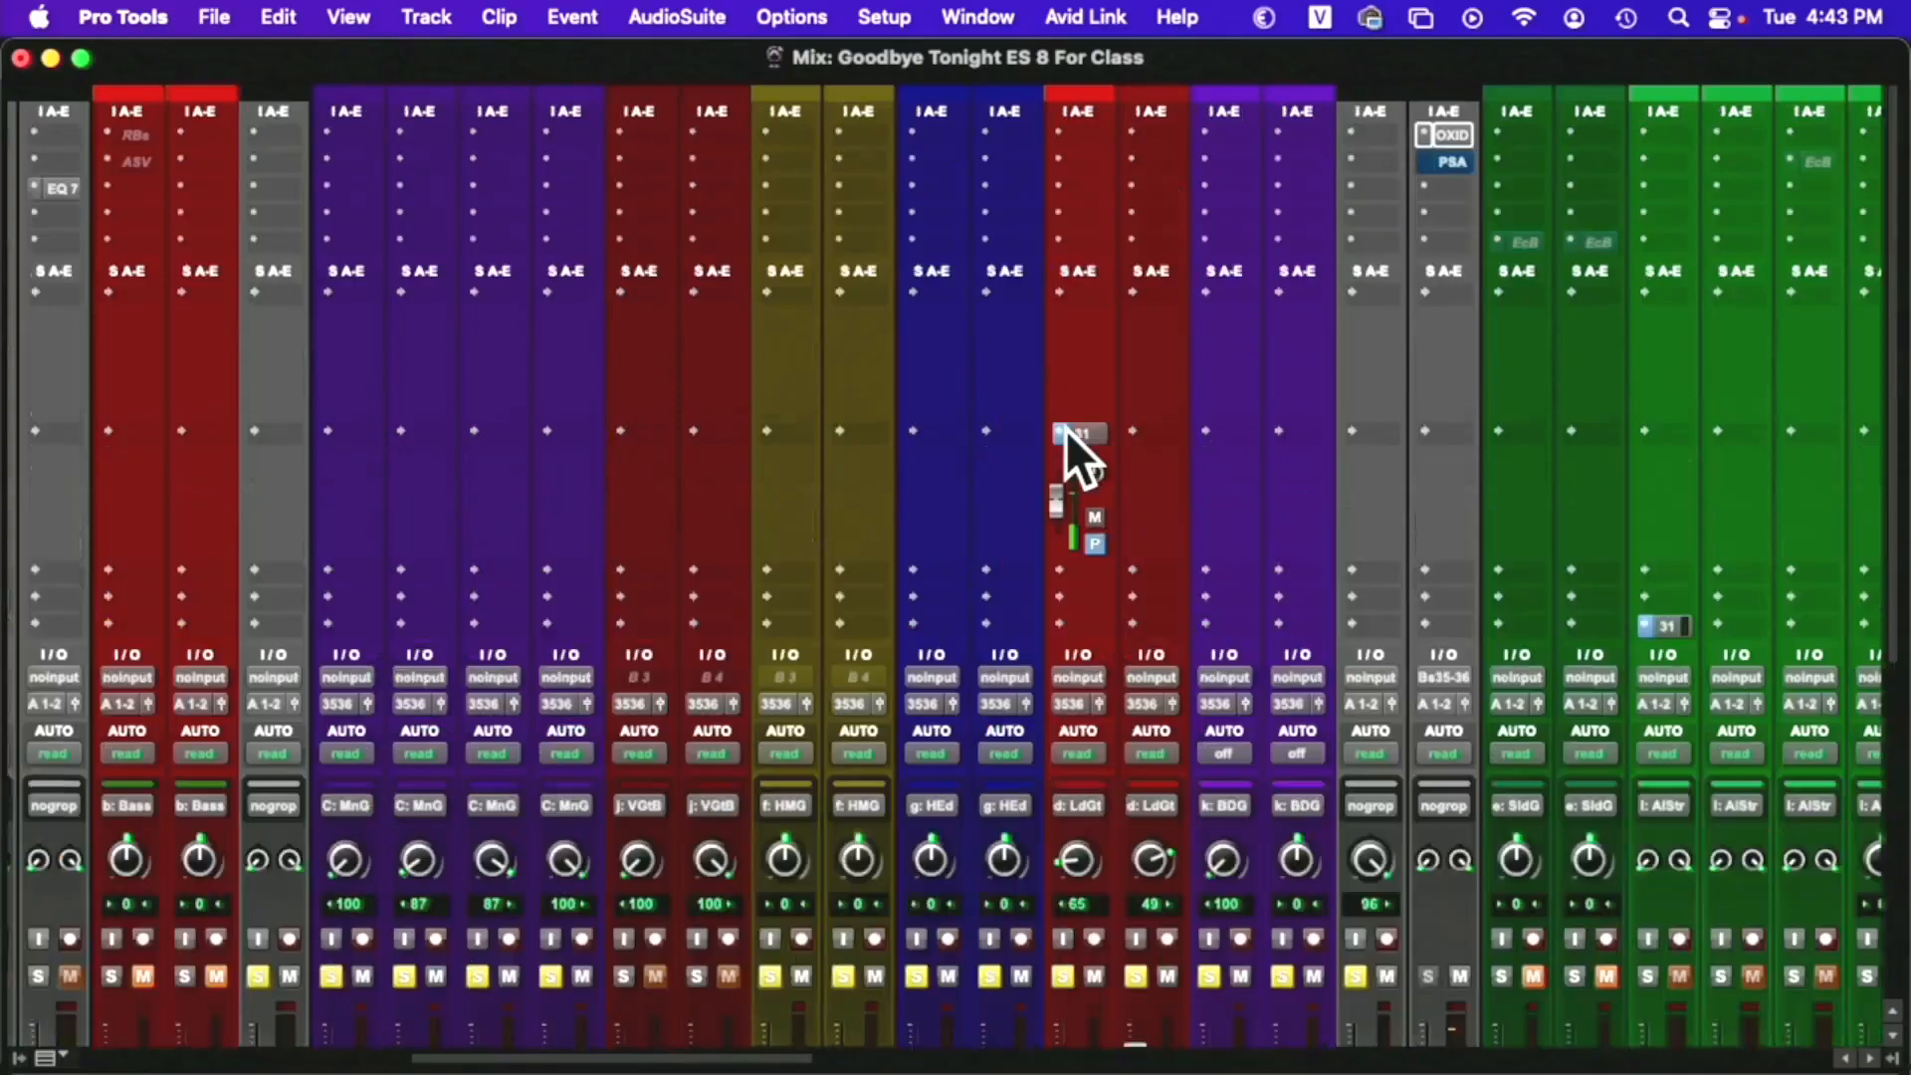
left_click(1441, 189)
mouse_move(1475, 193)
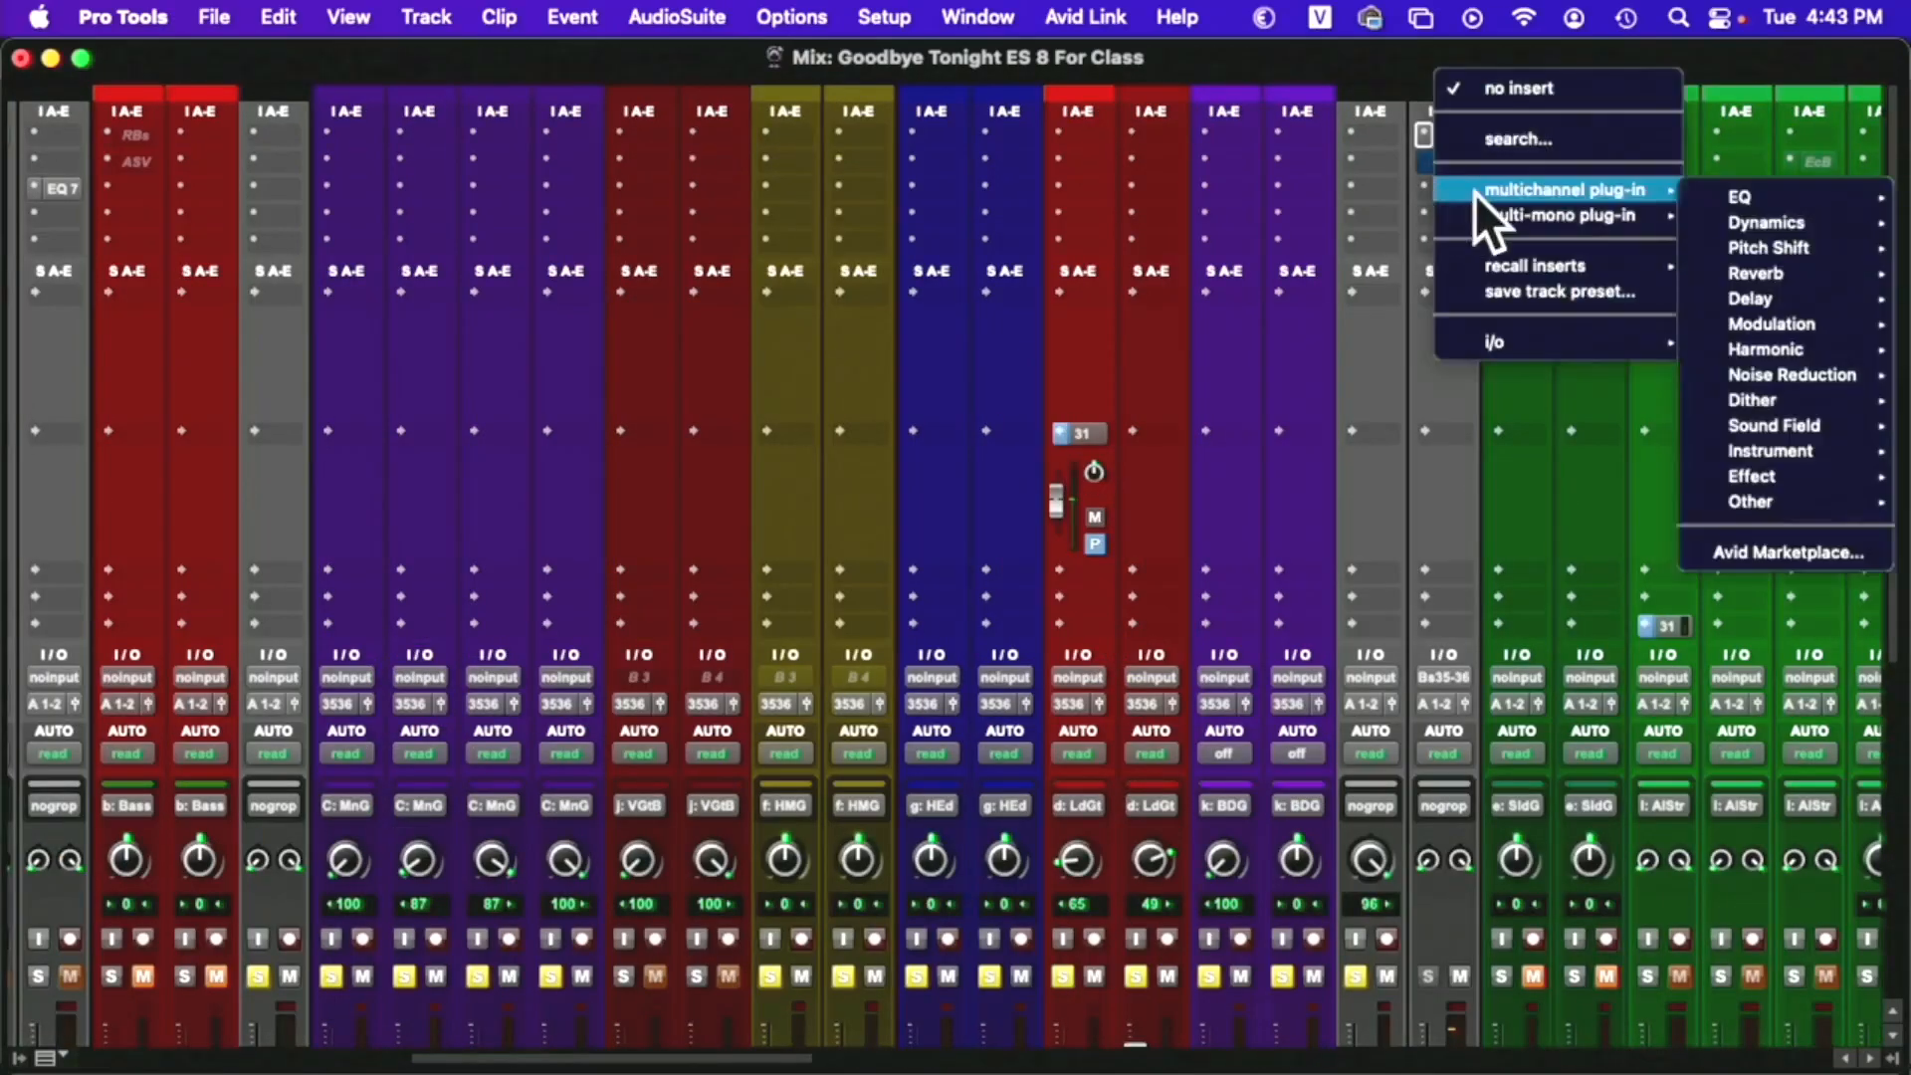
mouse_move(1723, 199)
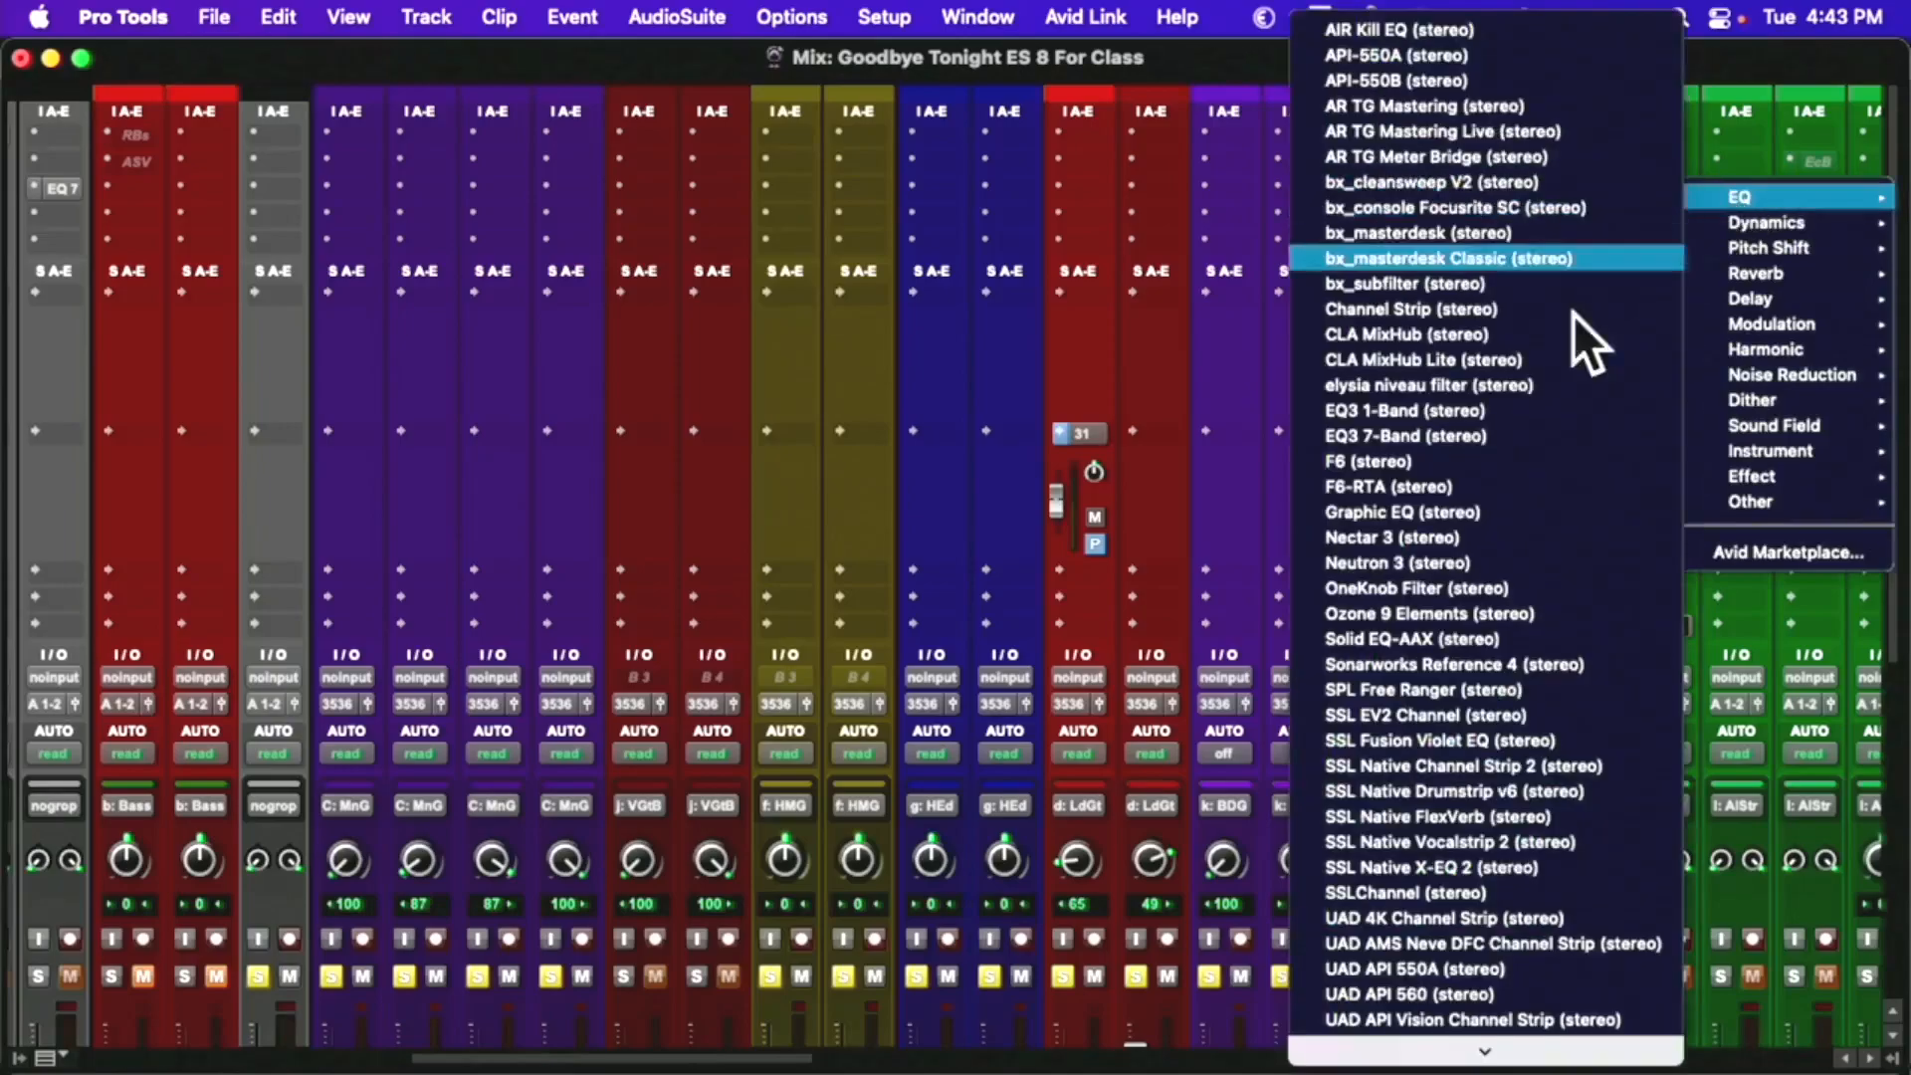
left_click(1521, 438)
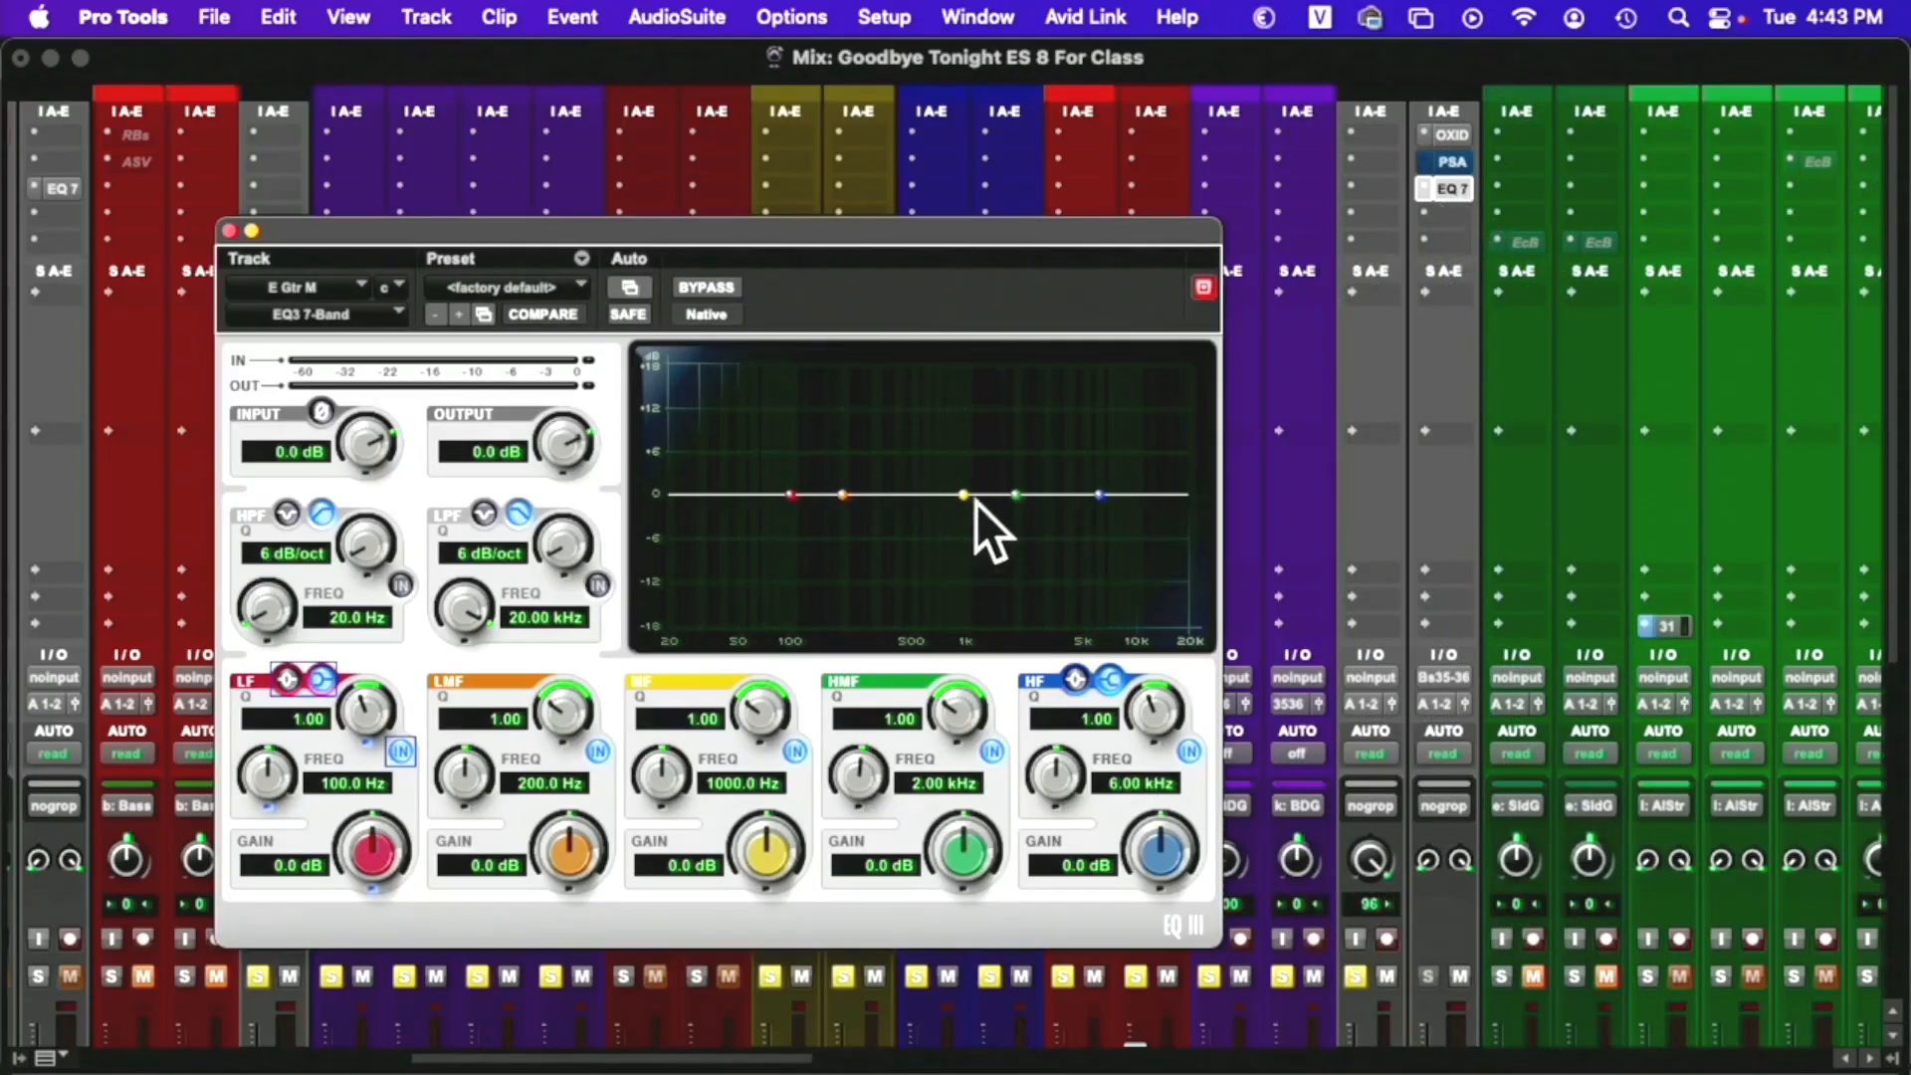
Enable the EQ's high-pass filter with a 24 dB/oct slope and a frequency of 155.7 Hz
left_click(403, 586)
left_click_drag(374, 529, 376, 510)
left_click_drag(395, 403, 995, 448)
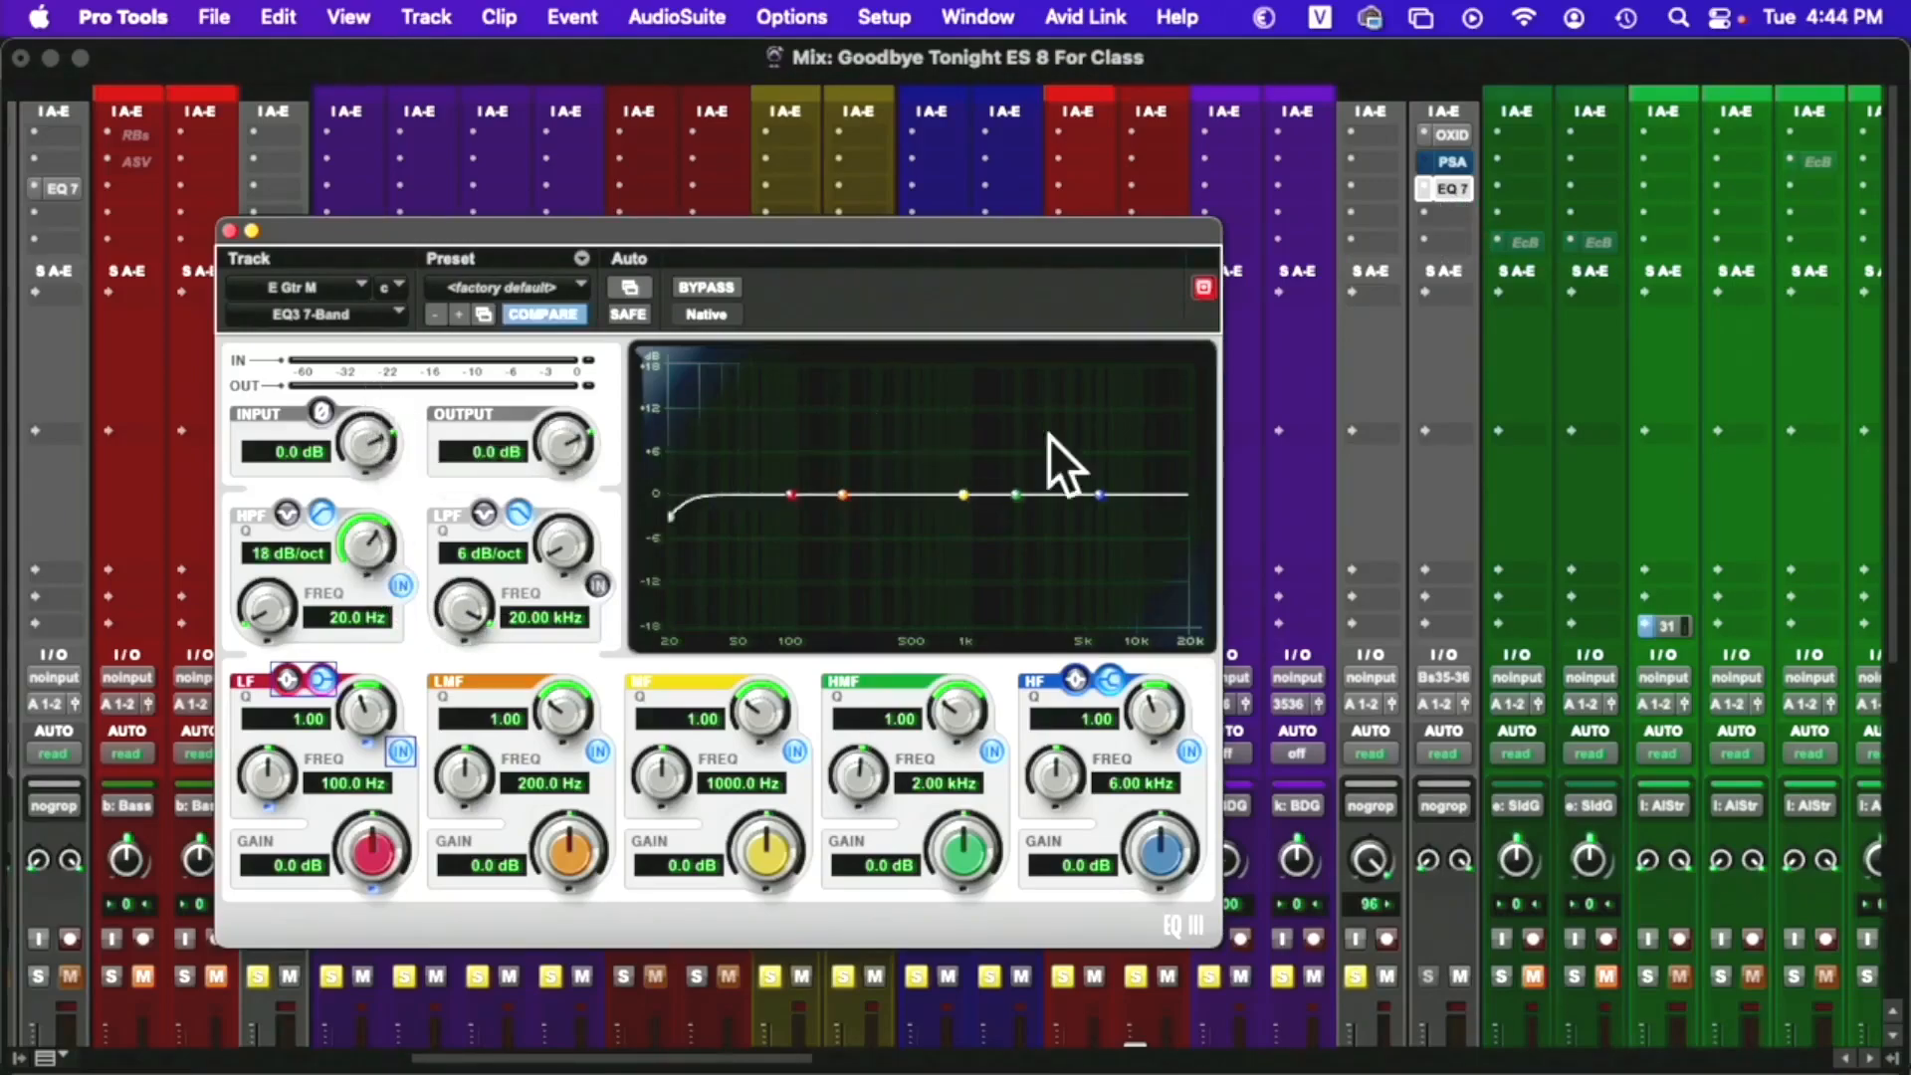
left_click_drag(295, 608, 426, 583)
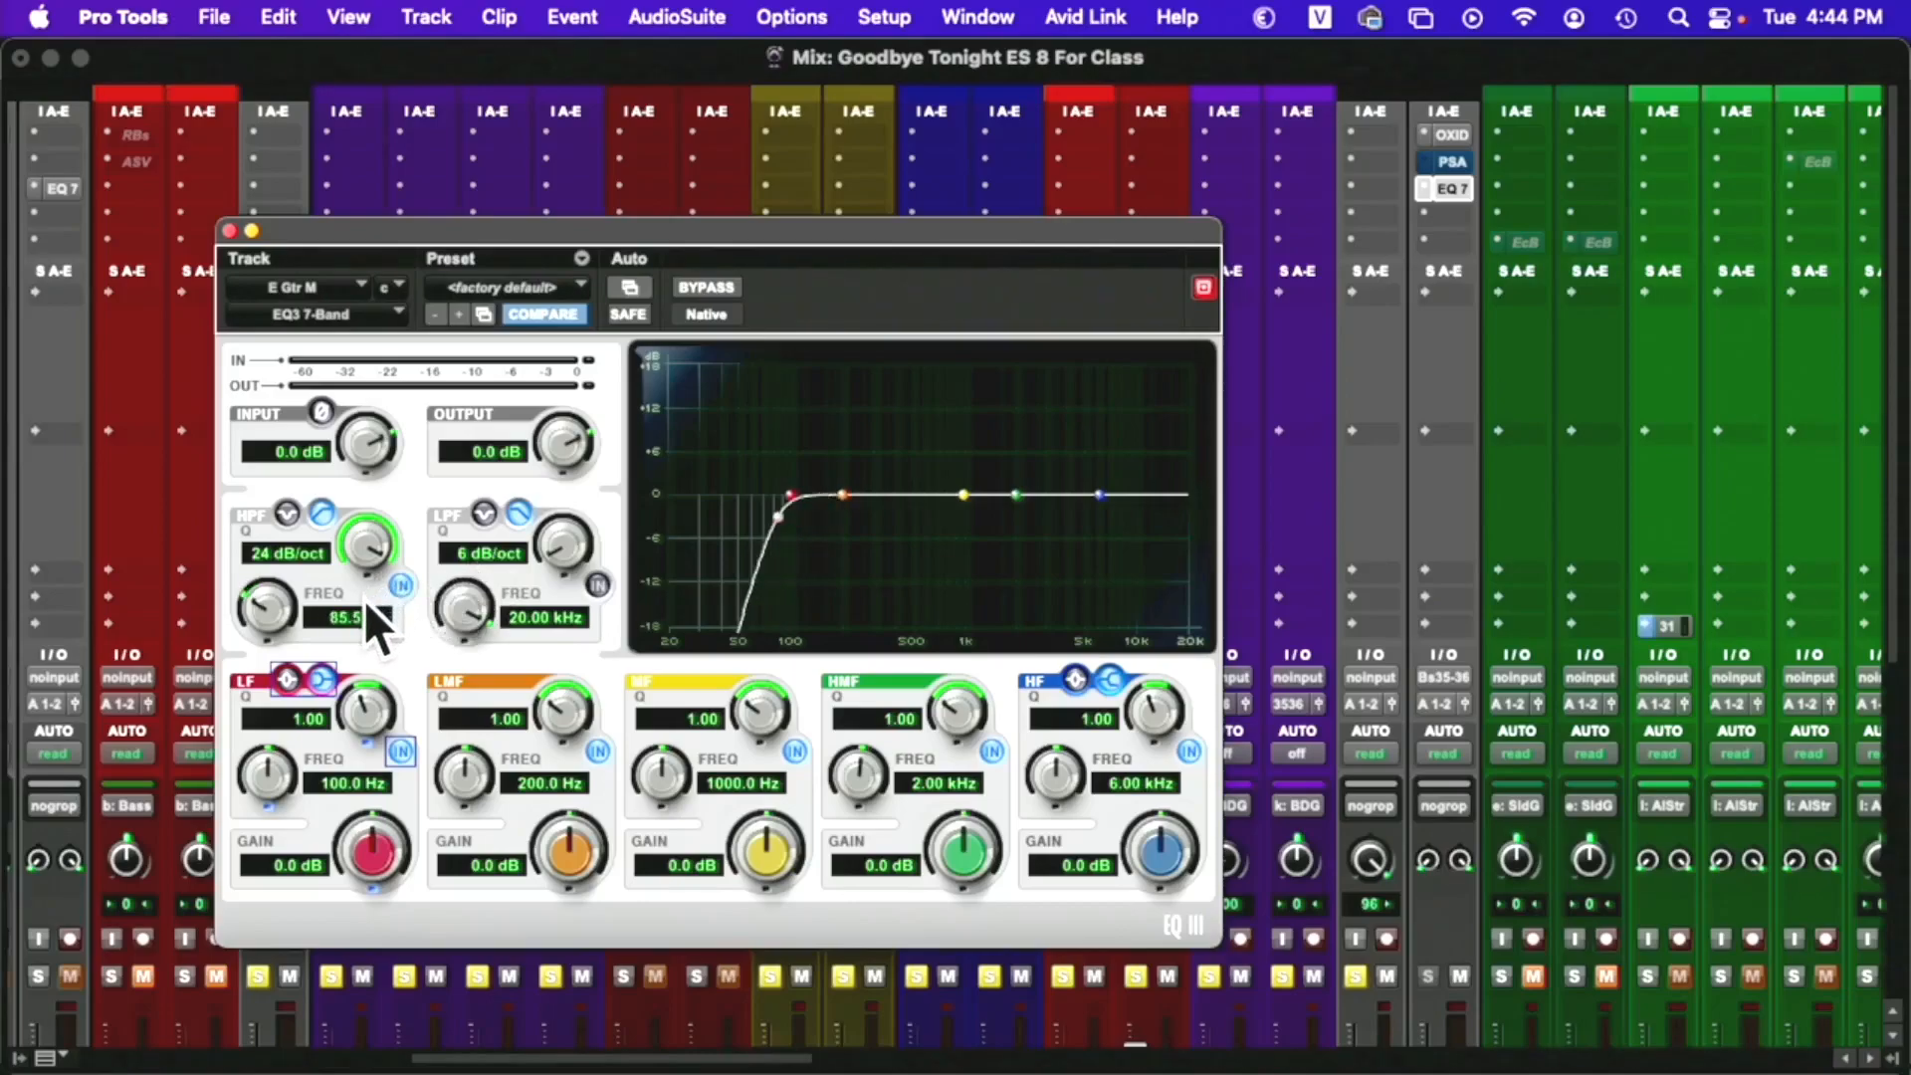
left_click_drag(276, 609, 310, 582)
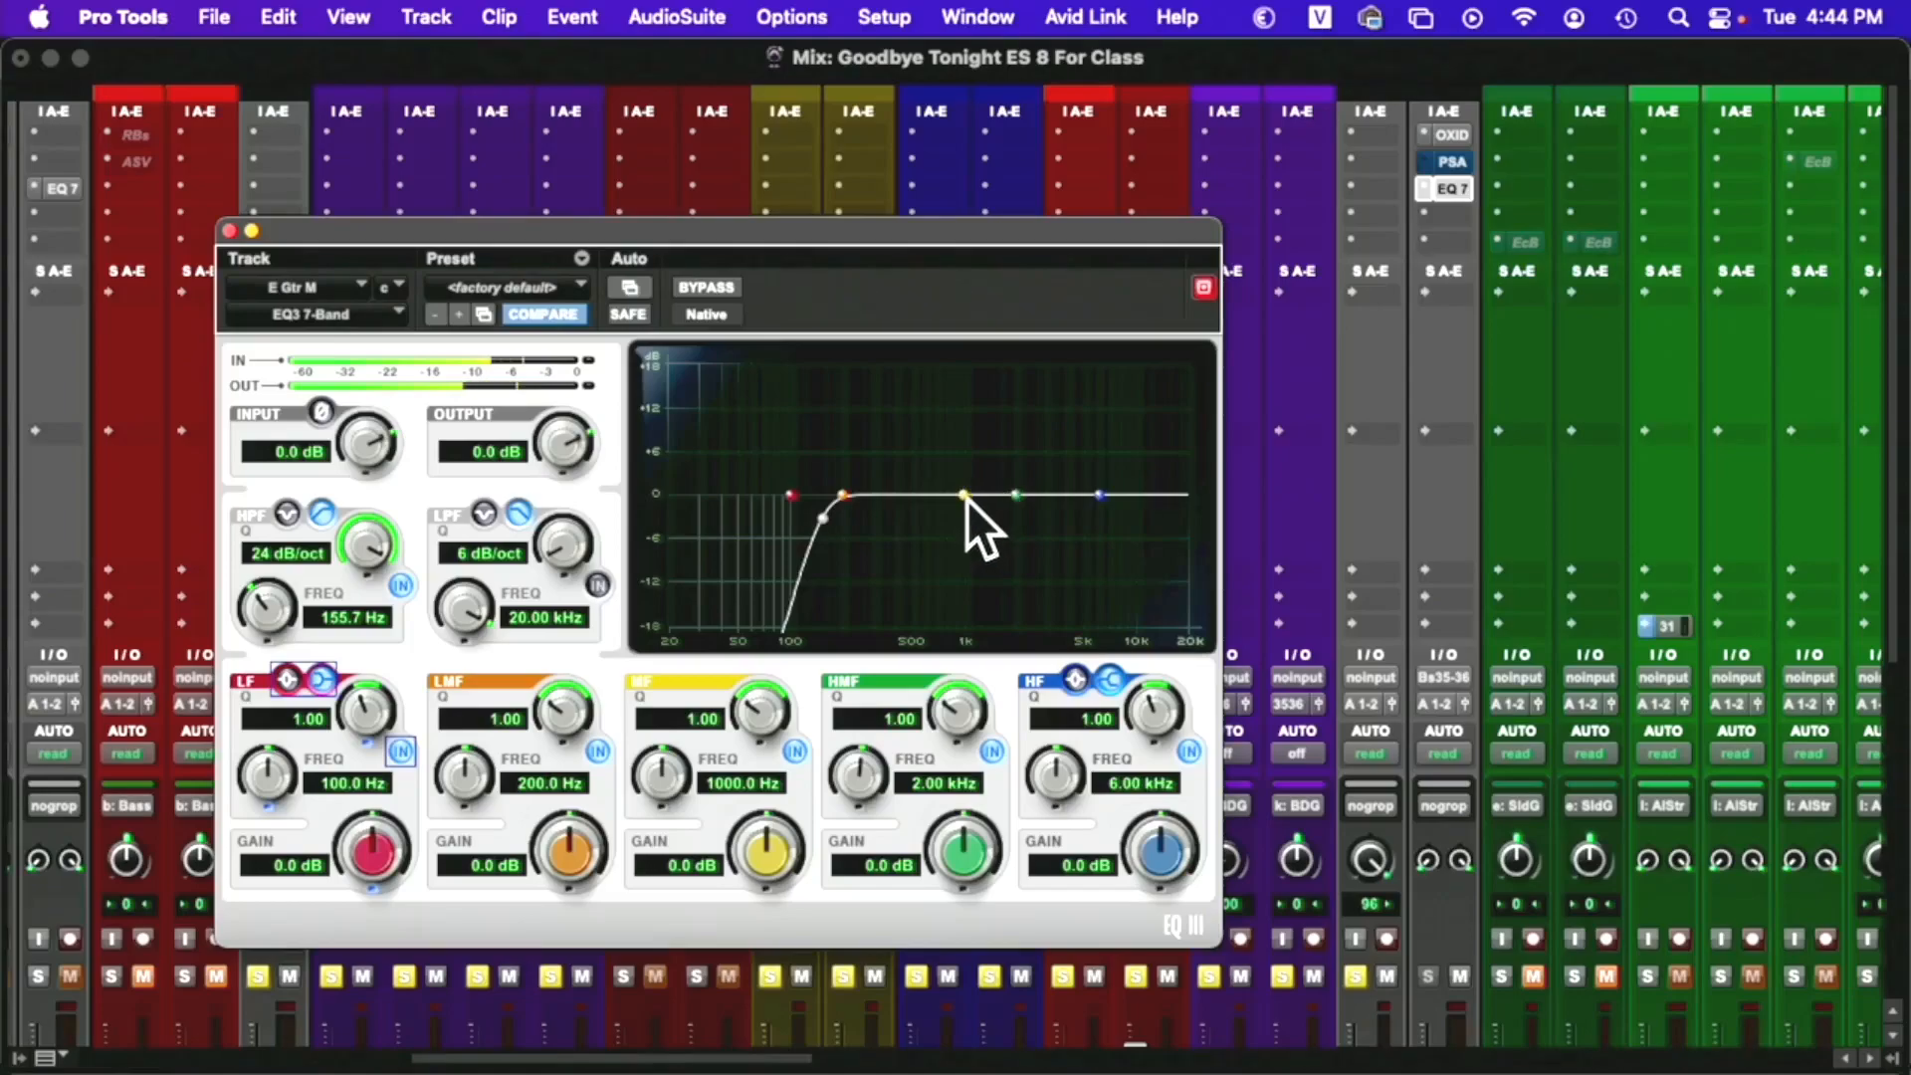
Boost the MF band 1.5 dB at 786.8 Hz with Q 1.57, and cut the HMF band 4.4 dB at 1.43 kHz with Q 1.14
mouse_move(970, 494)
left_mouse_down()
mouse_move(900, 468)
mouse_move(962, 485)
mouse_move(946, 484)
left_mouse_up()
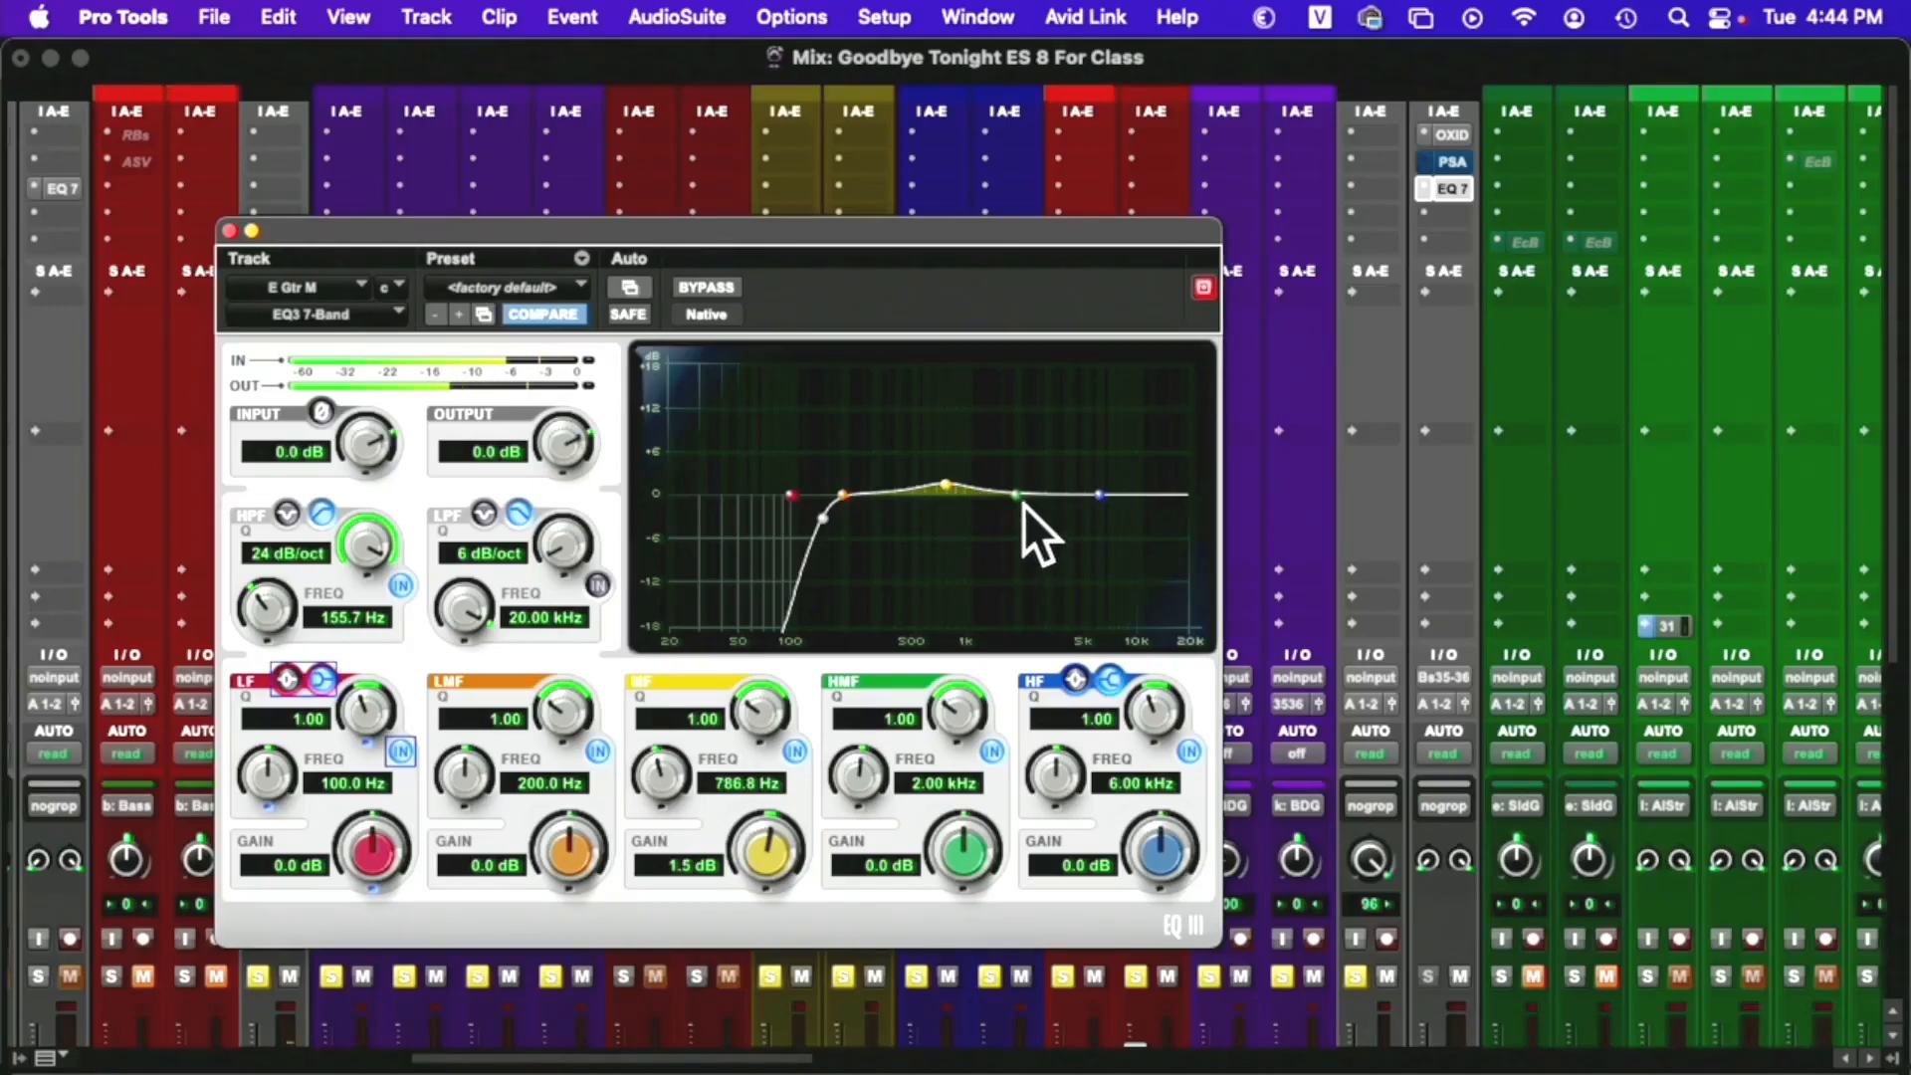
left_click_drag(1019, 497, 951, 496)
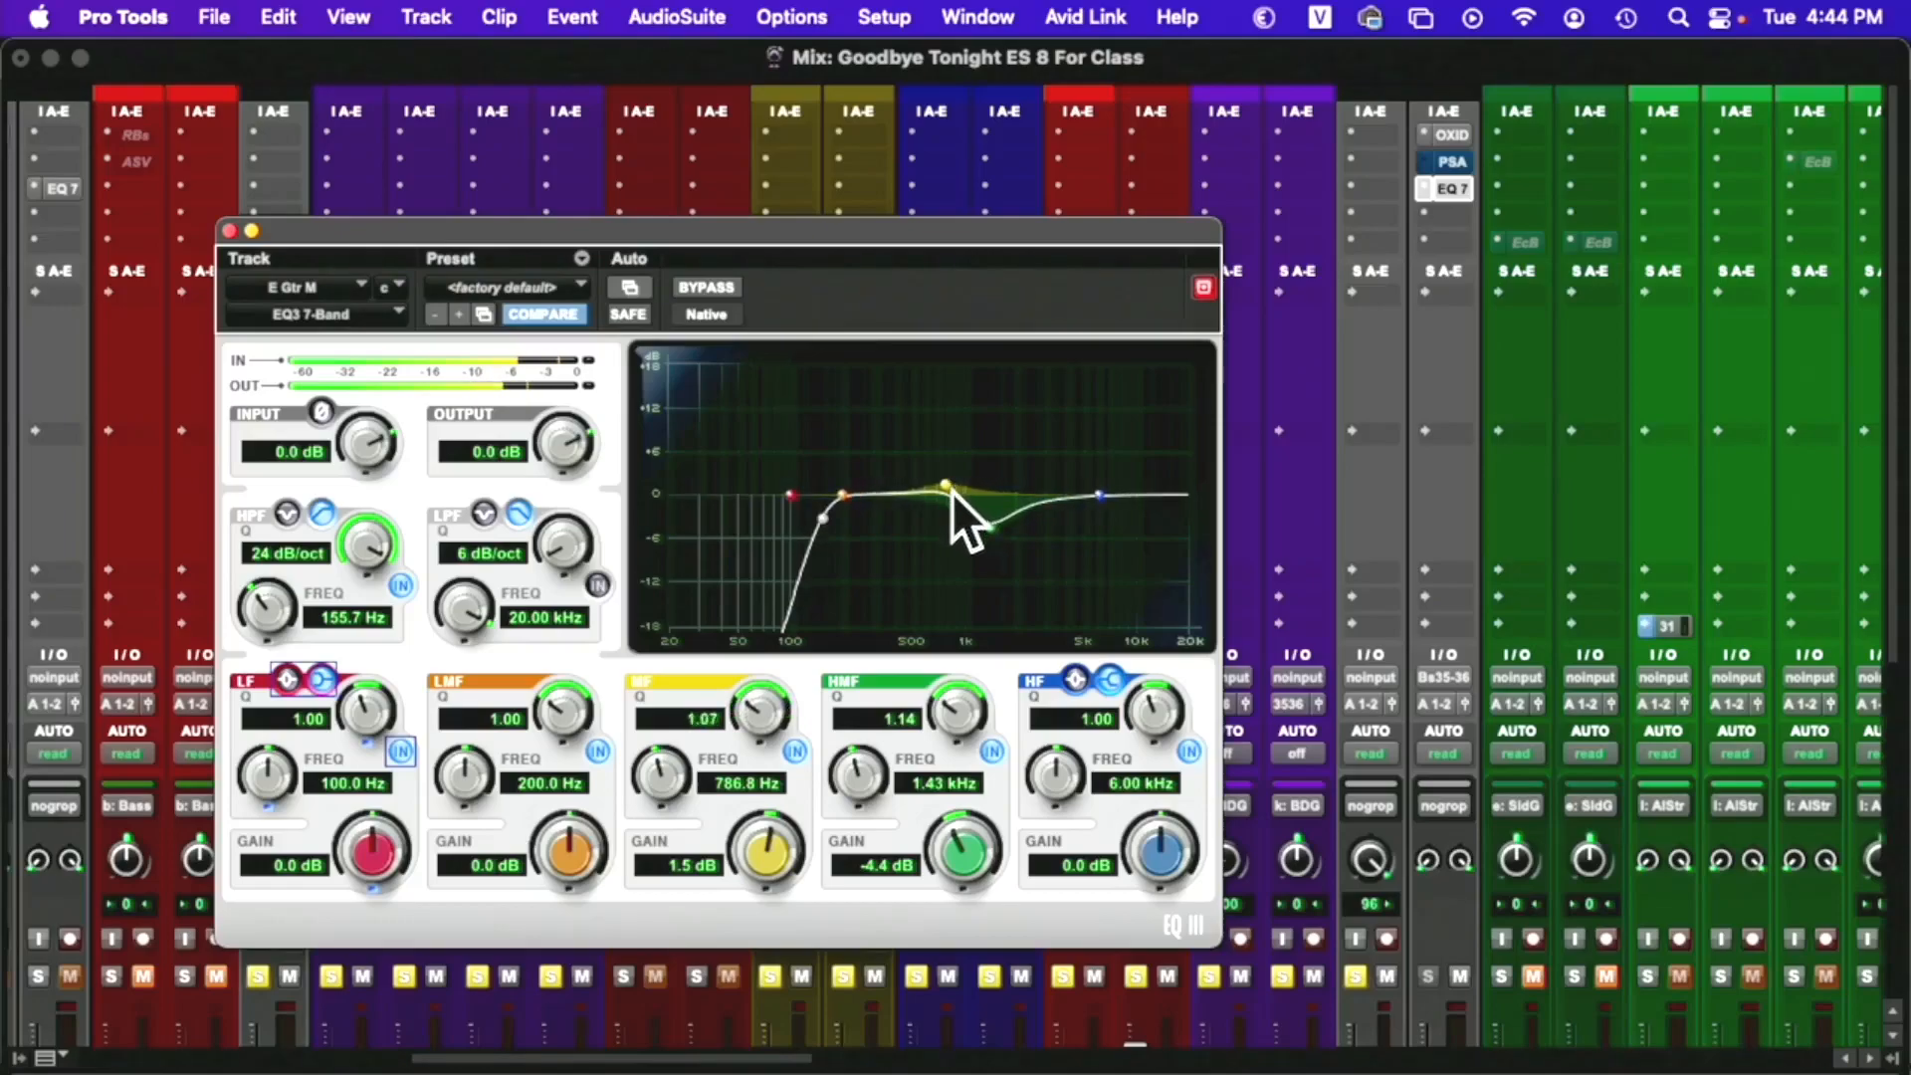
left_click_drag(953, 484, 947, 500)
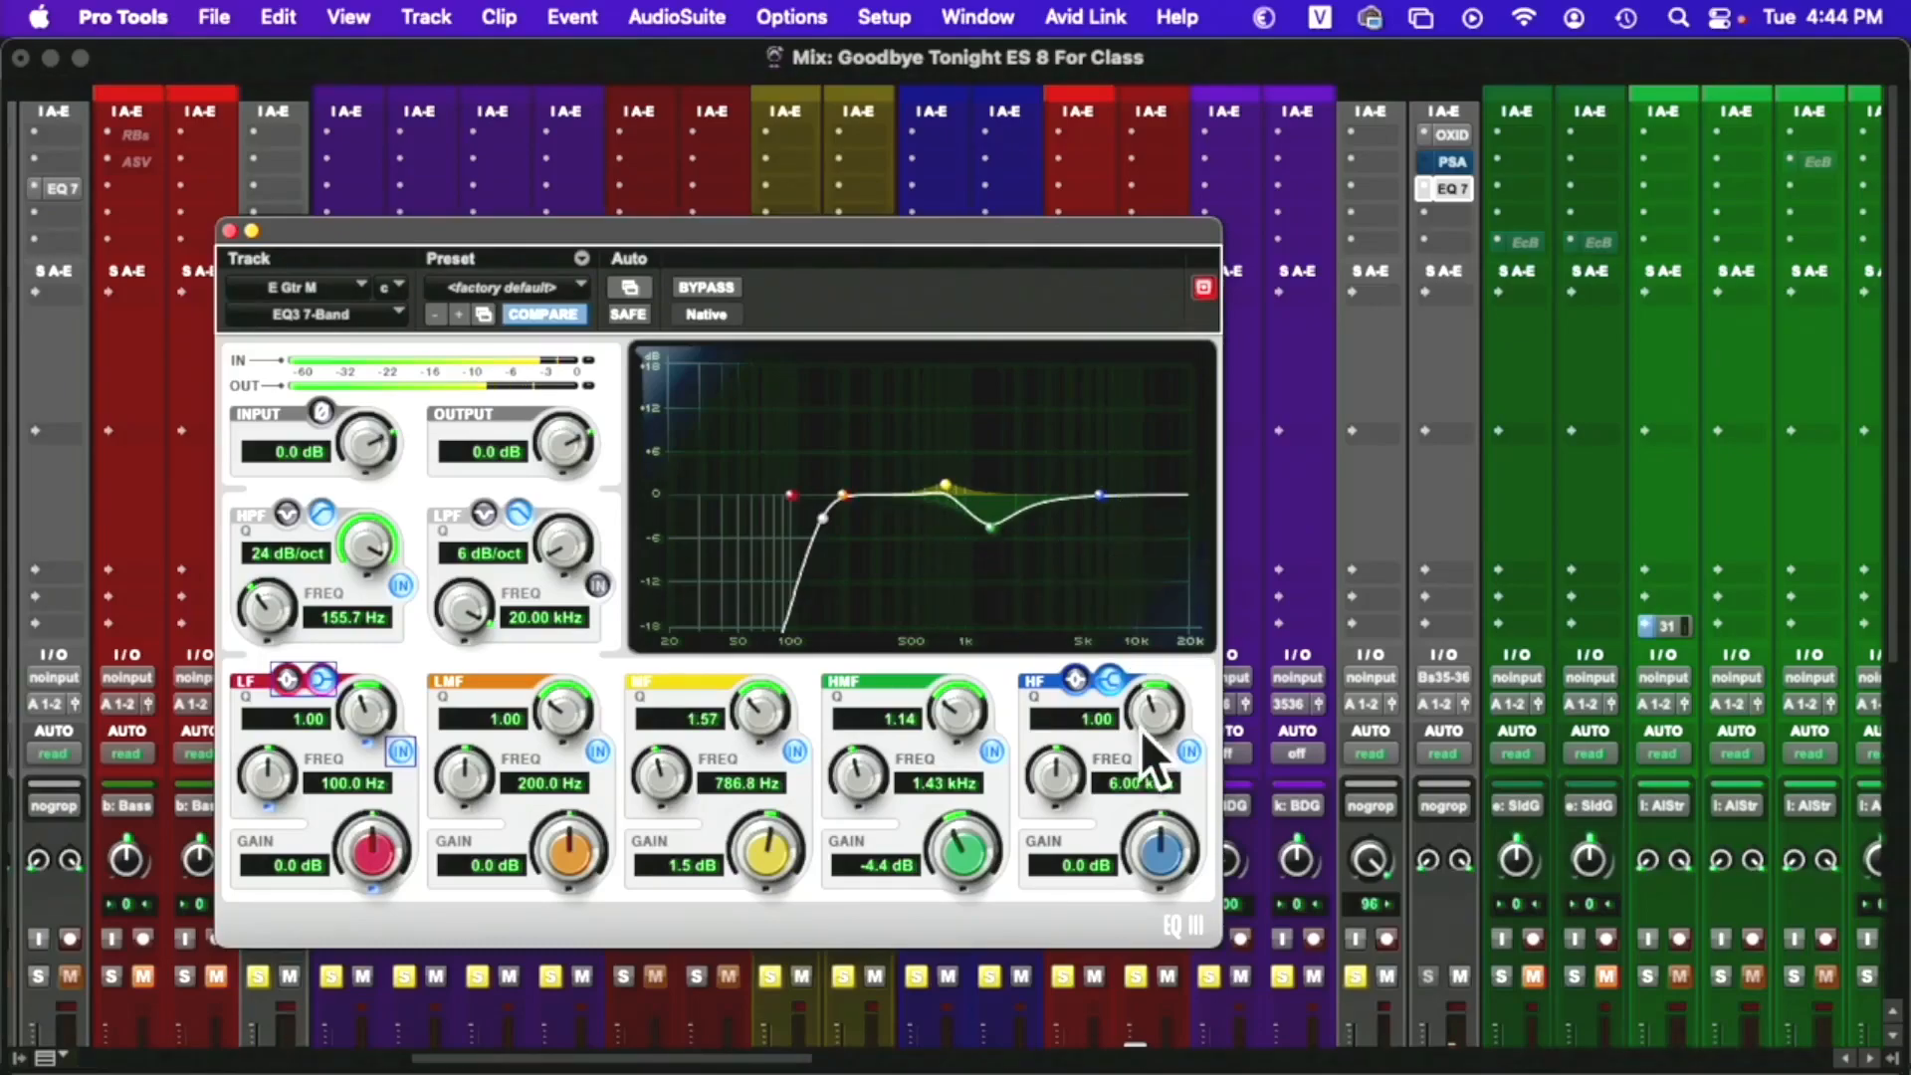
Enable the EQ's low-pass filter with a 24 dB/oct slope and a frequency of 12.46 kHz
left_click(598, 585)
left_click_drag(563, 554, 588, 390)
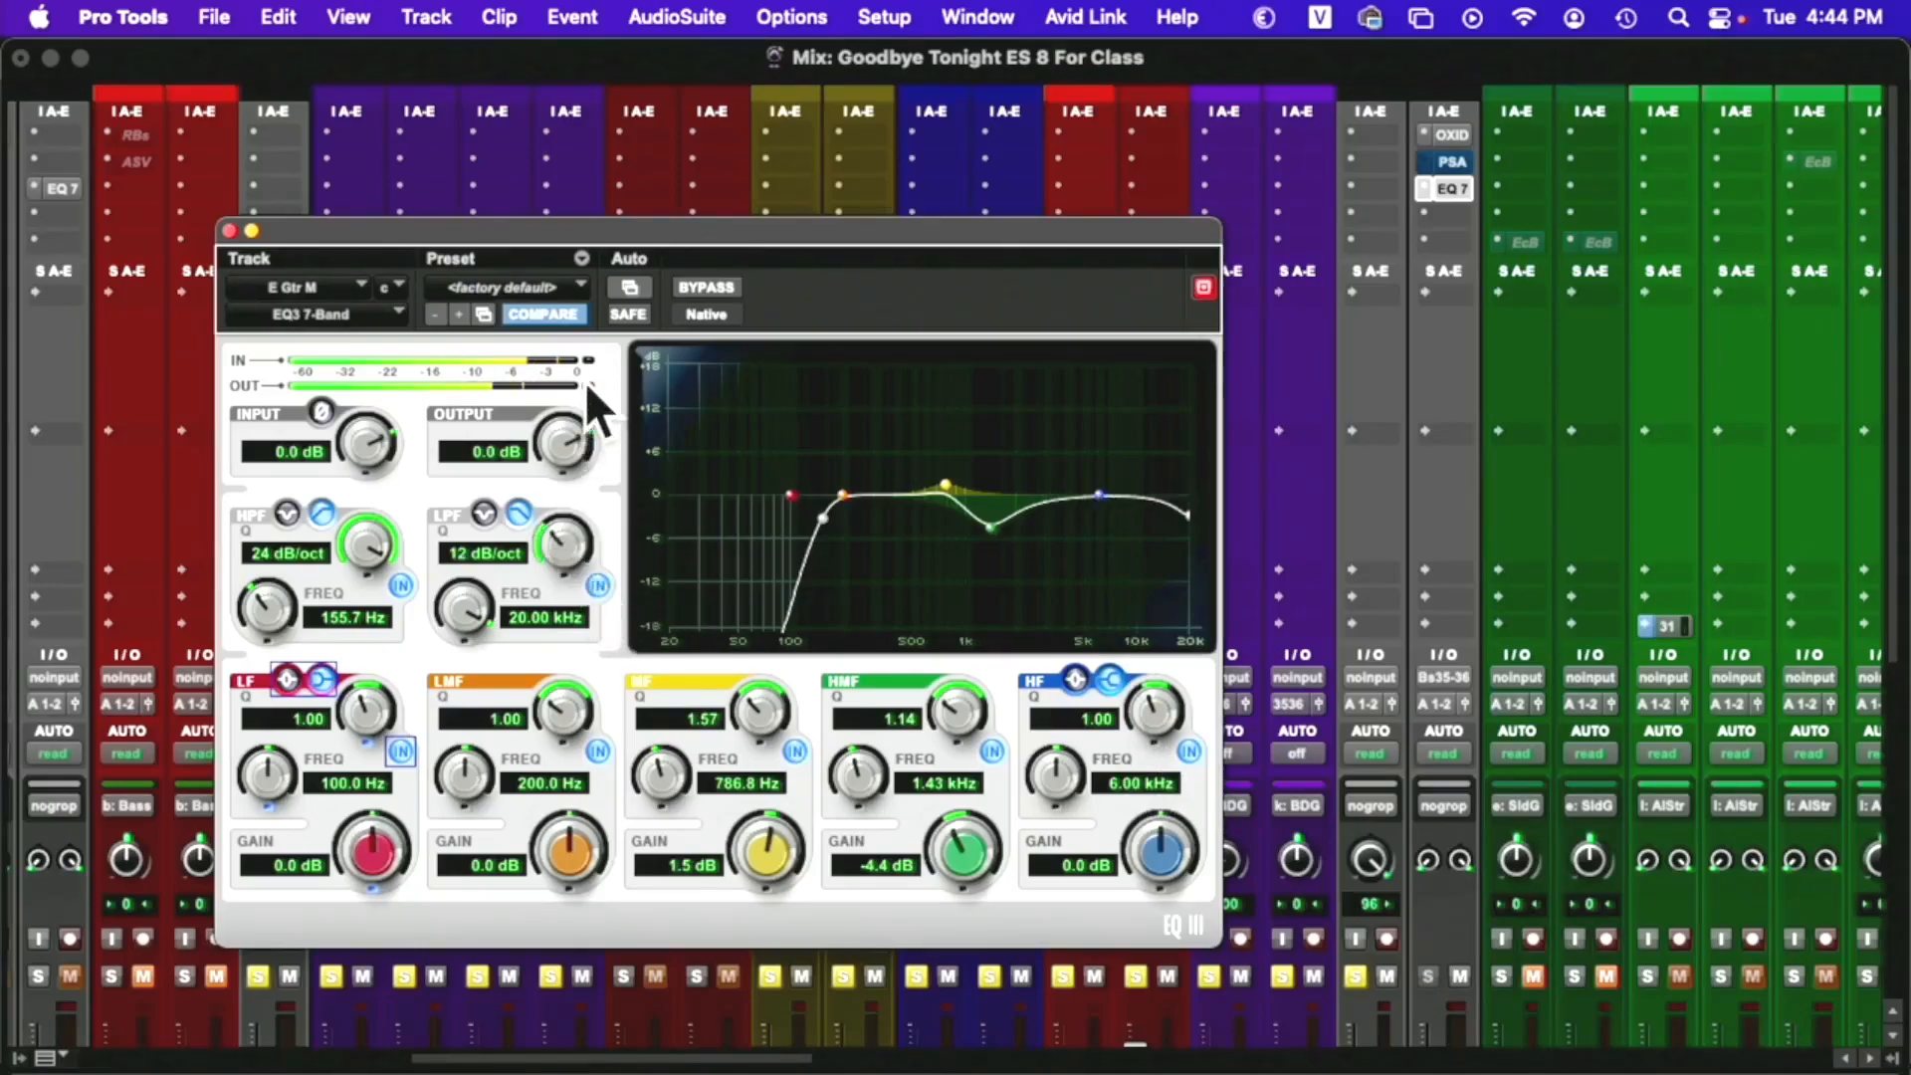
left_click_drag(506, 623, 480, 704)
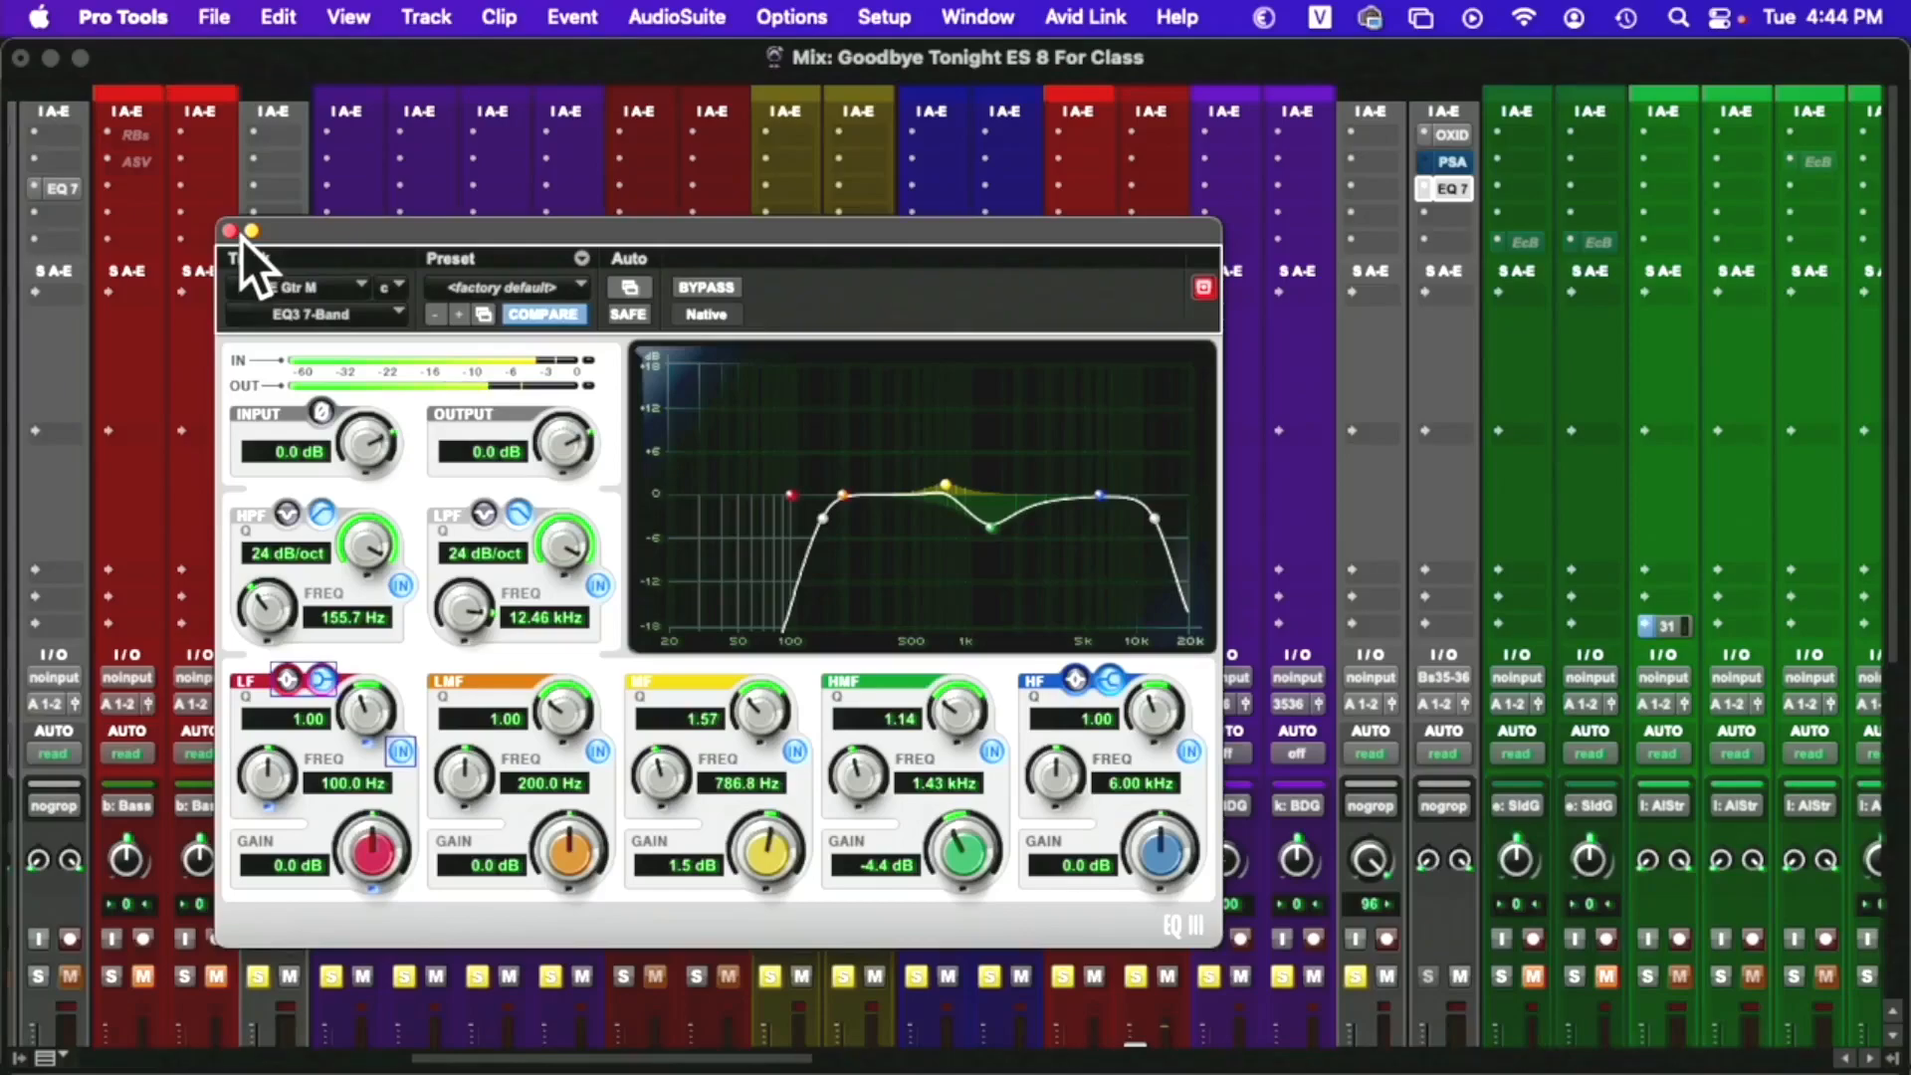
left_click_drag(241, 237, 243, 236)
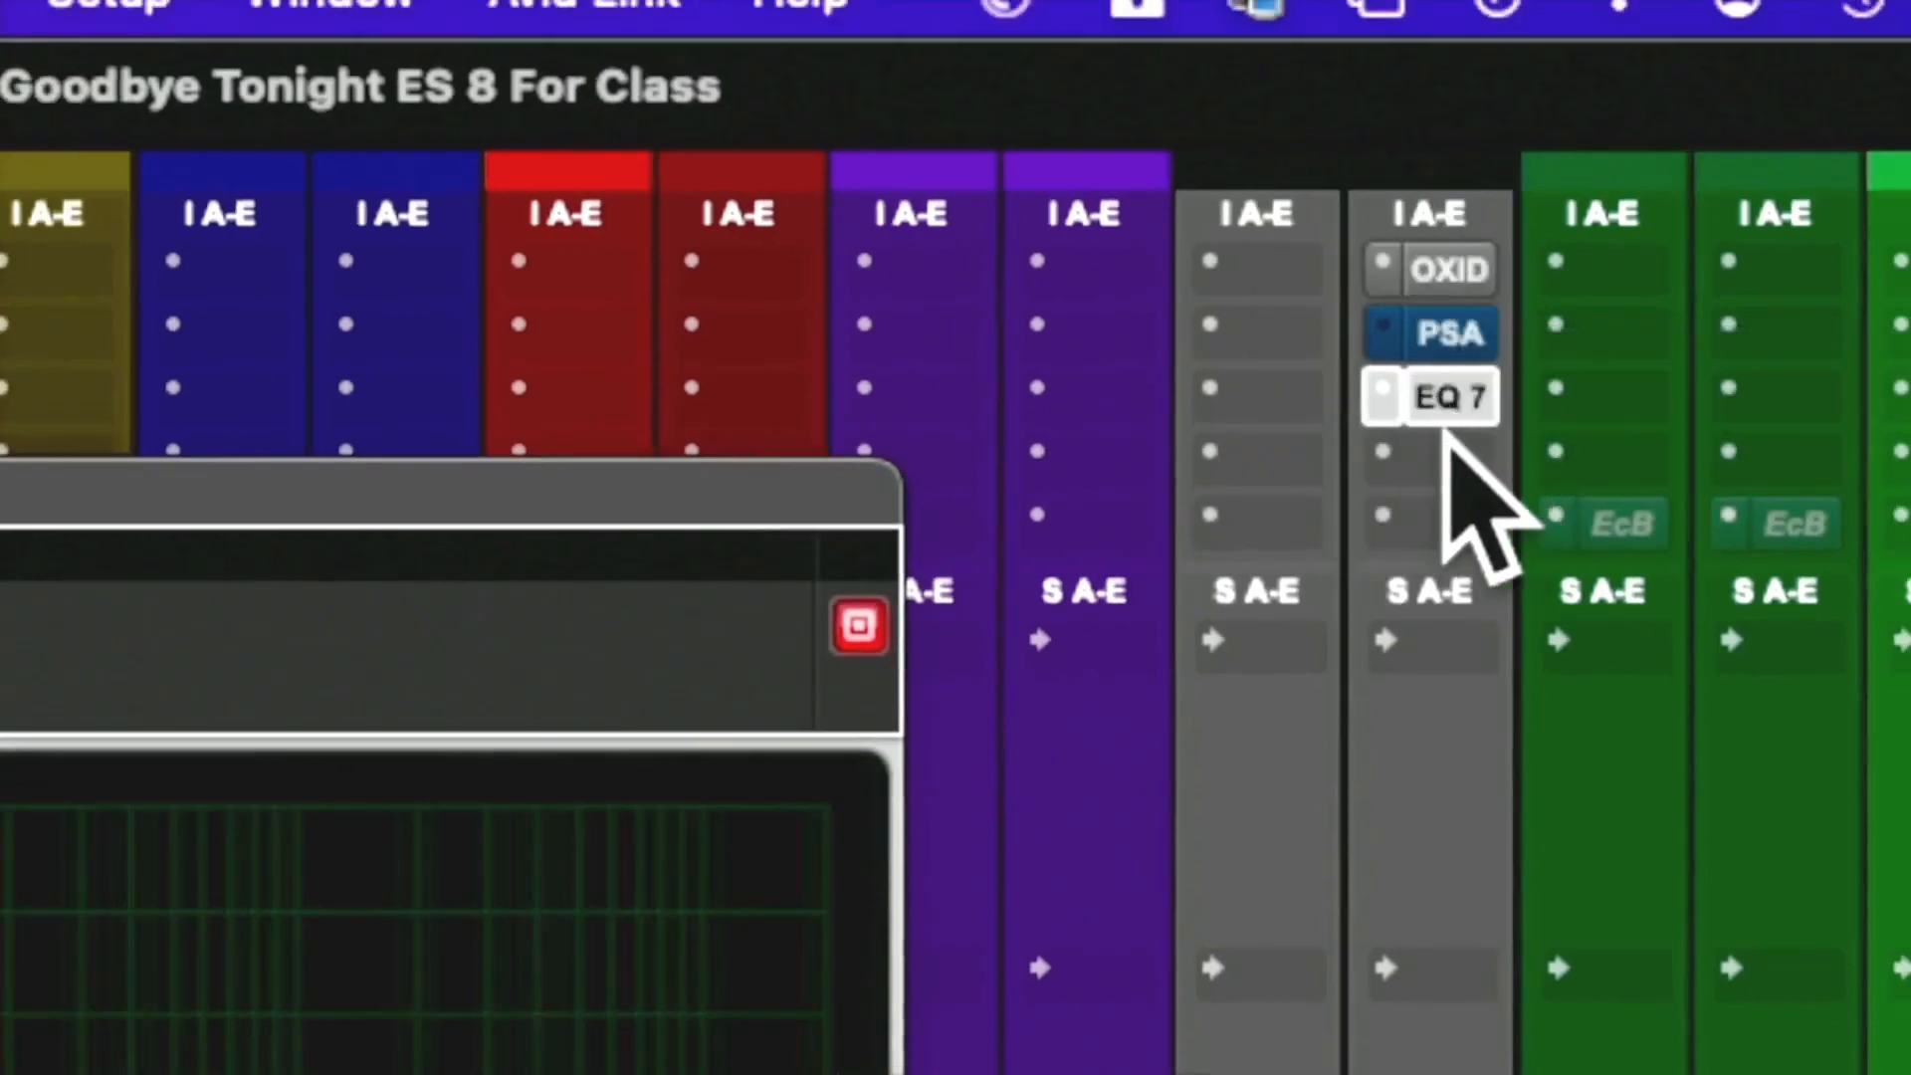
Move the EQ3 7-Band to E Gtr M's fourth insert slot and insert the stereo CLA-3A compressor in the freed third slot
left_click_drag(1433, 398, 1442, 454)
left_click(1388, 396)
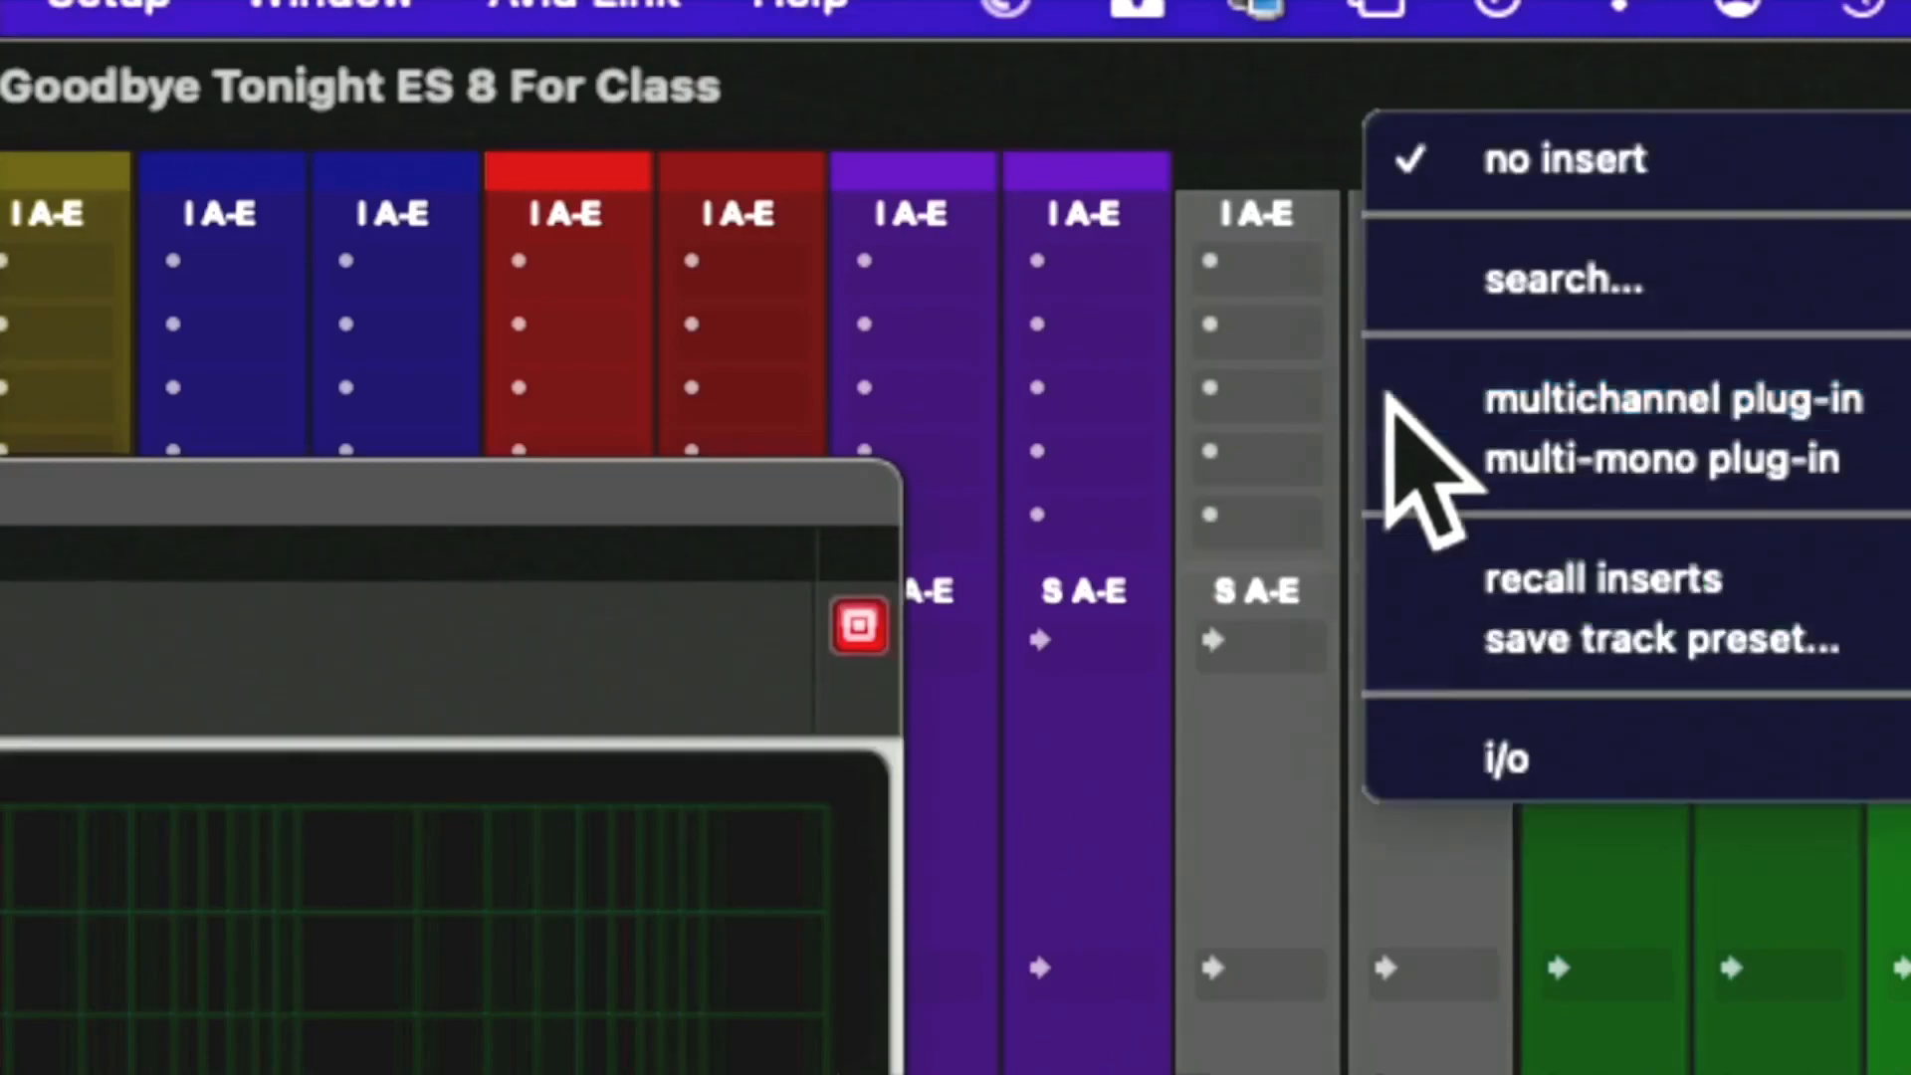
mouse_move(1898, 399)
mouse_move(1825, 416)
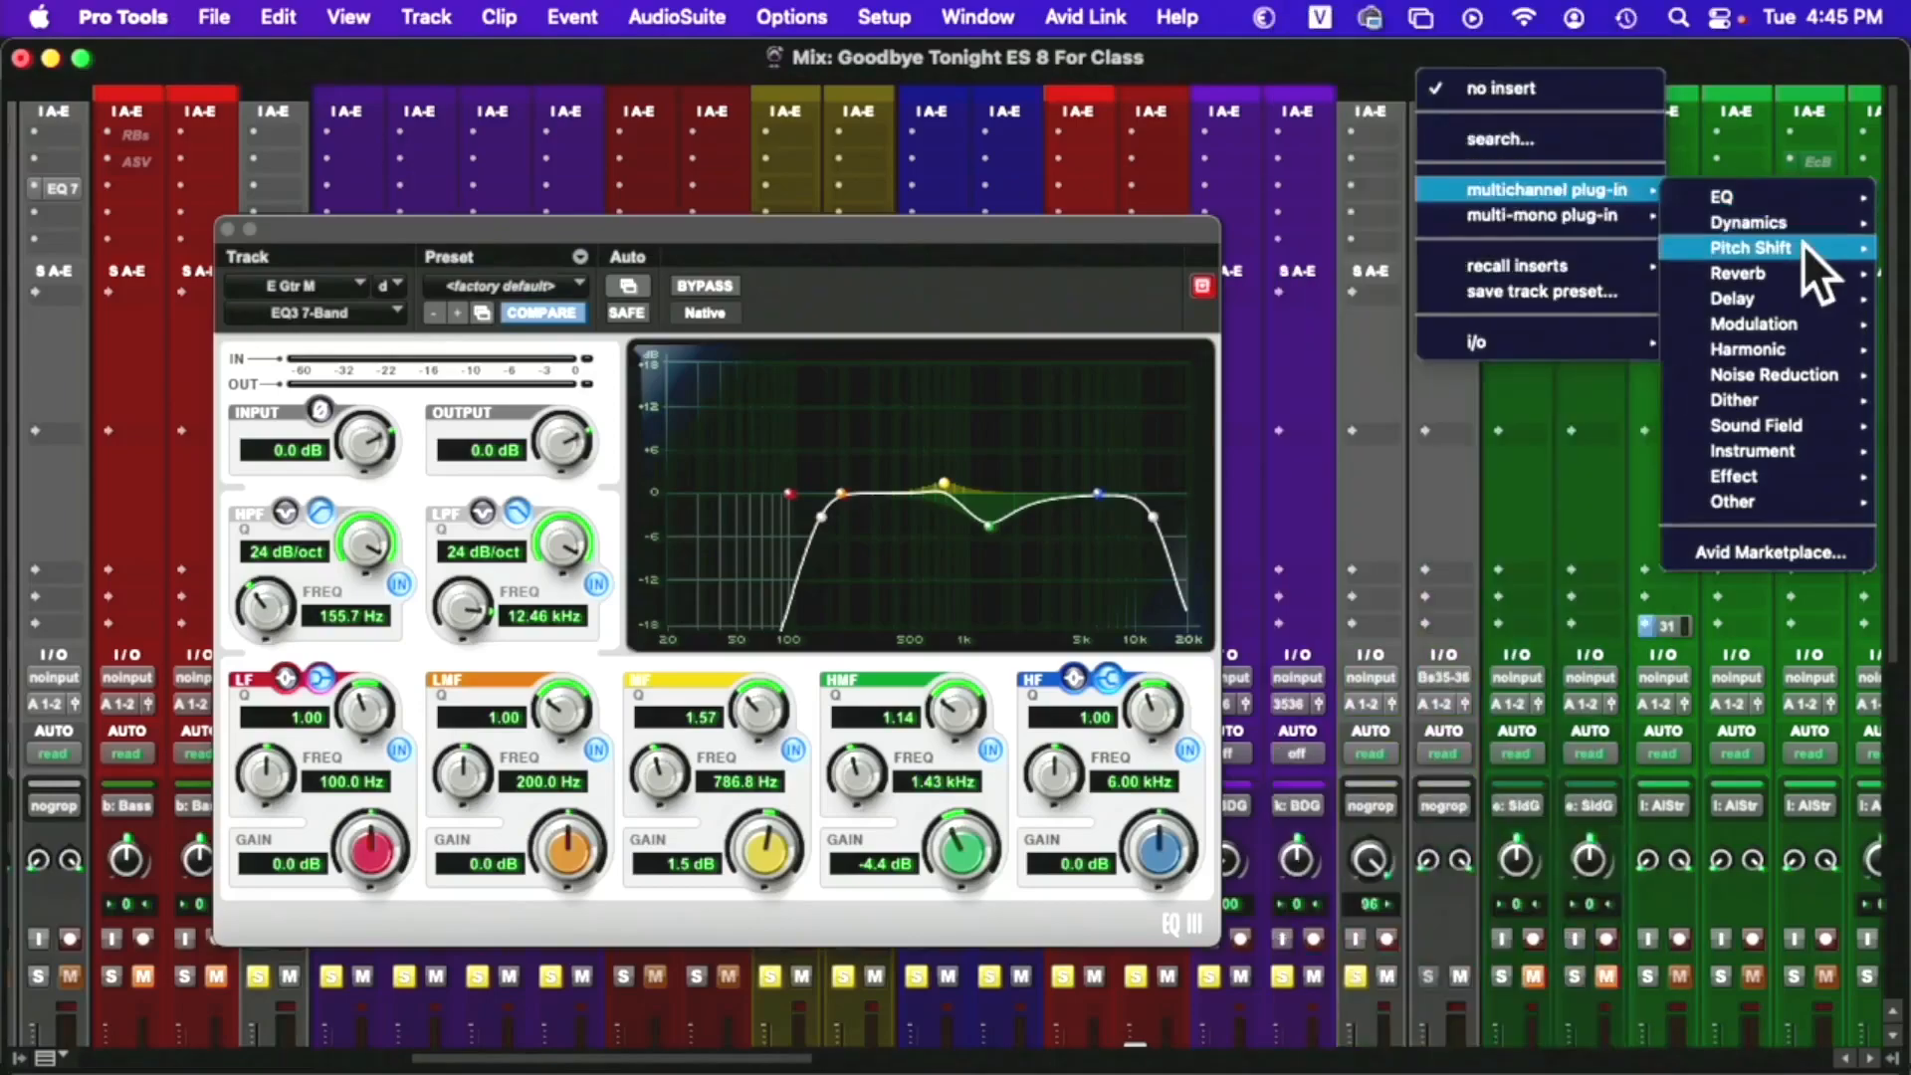
mouse_move(1852, 479)
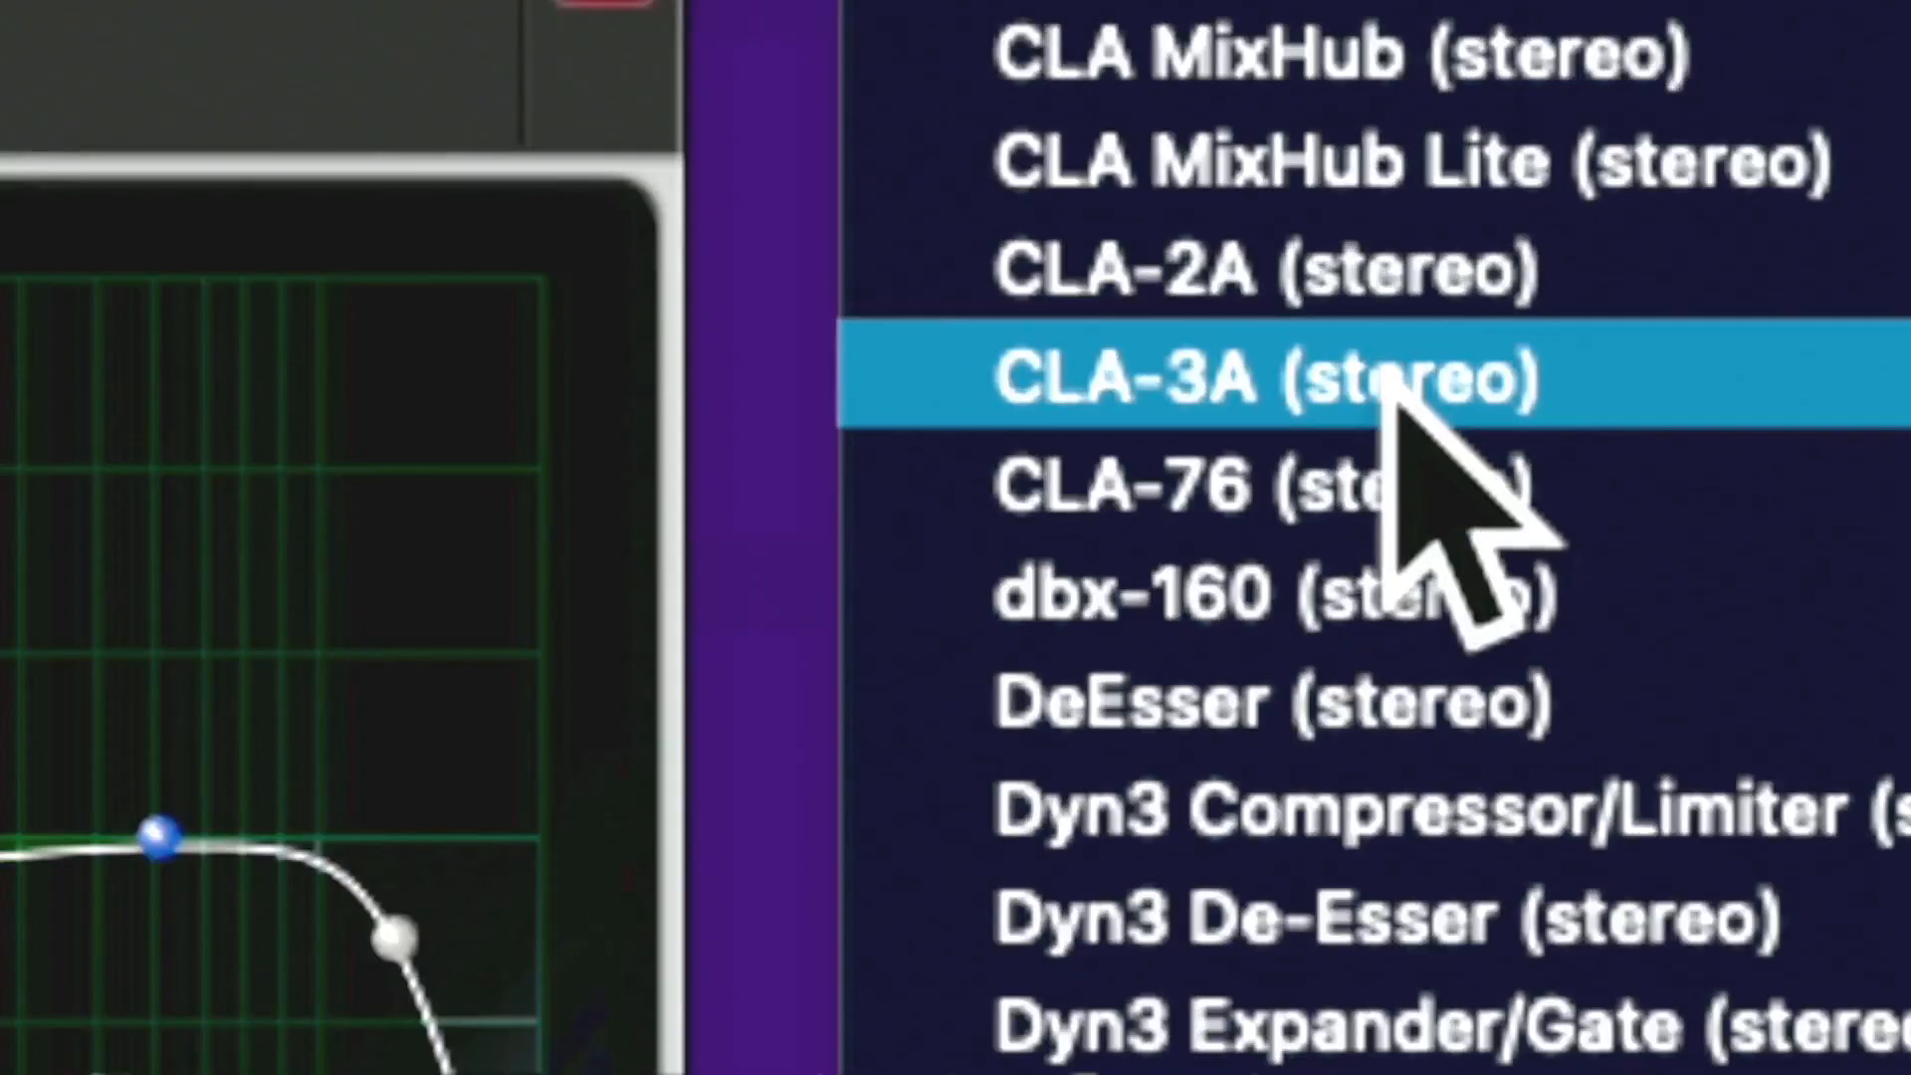
left_click(1391, 383)
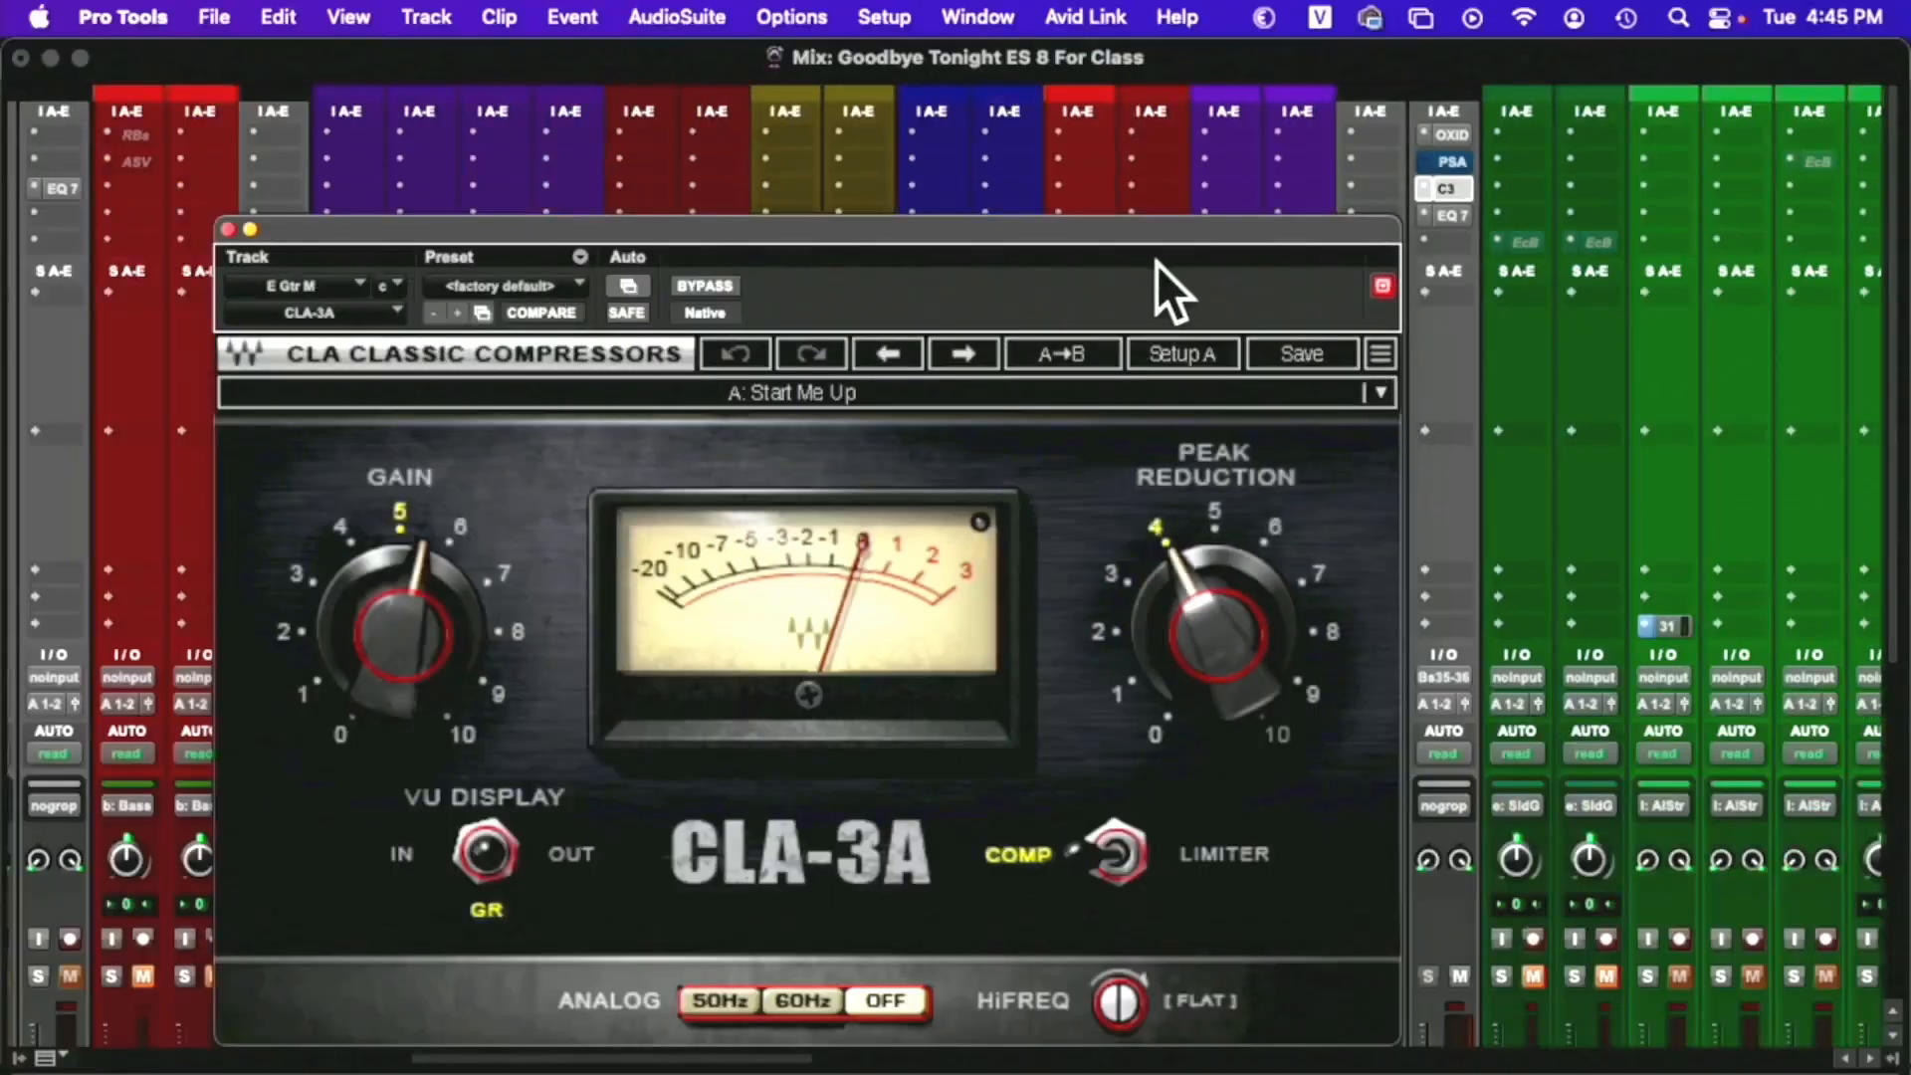
Reposition the CLA-3A window, raise its peak reduction to about 4.76, and raise its gain to 5.88
left_click_drag(1157, 262, 1131, 139)
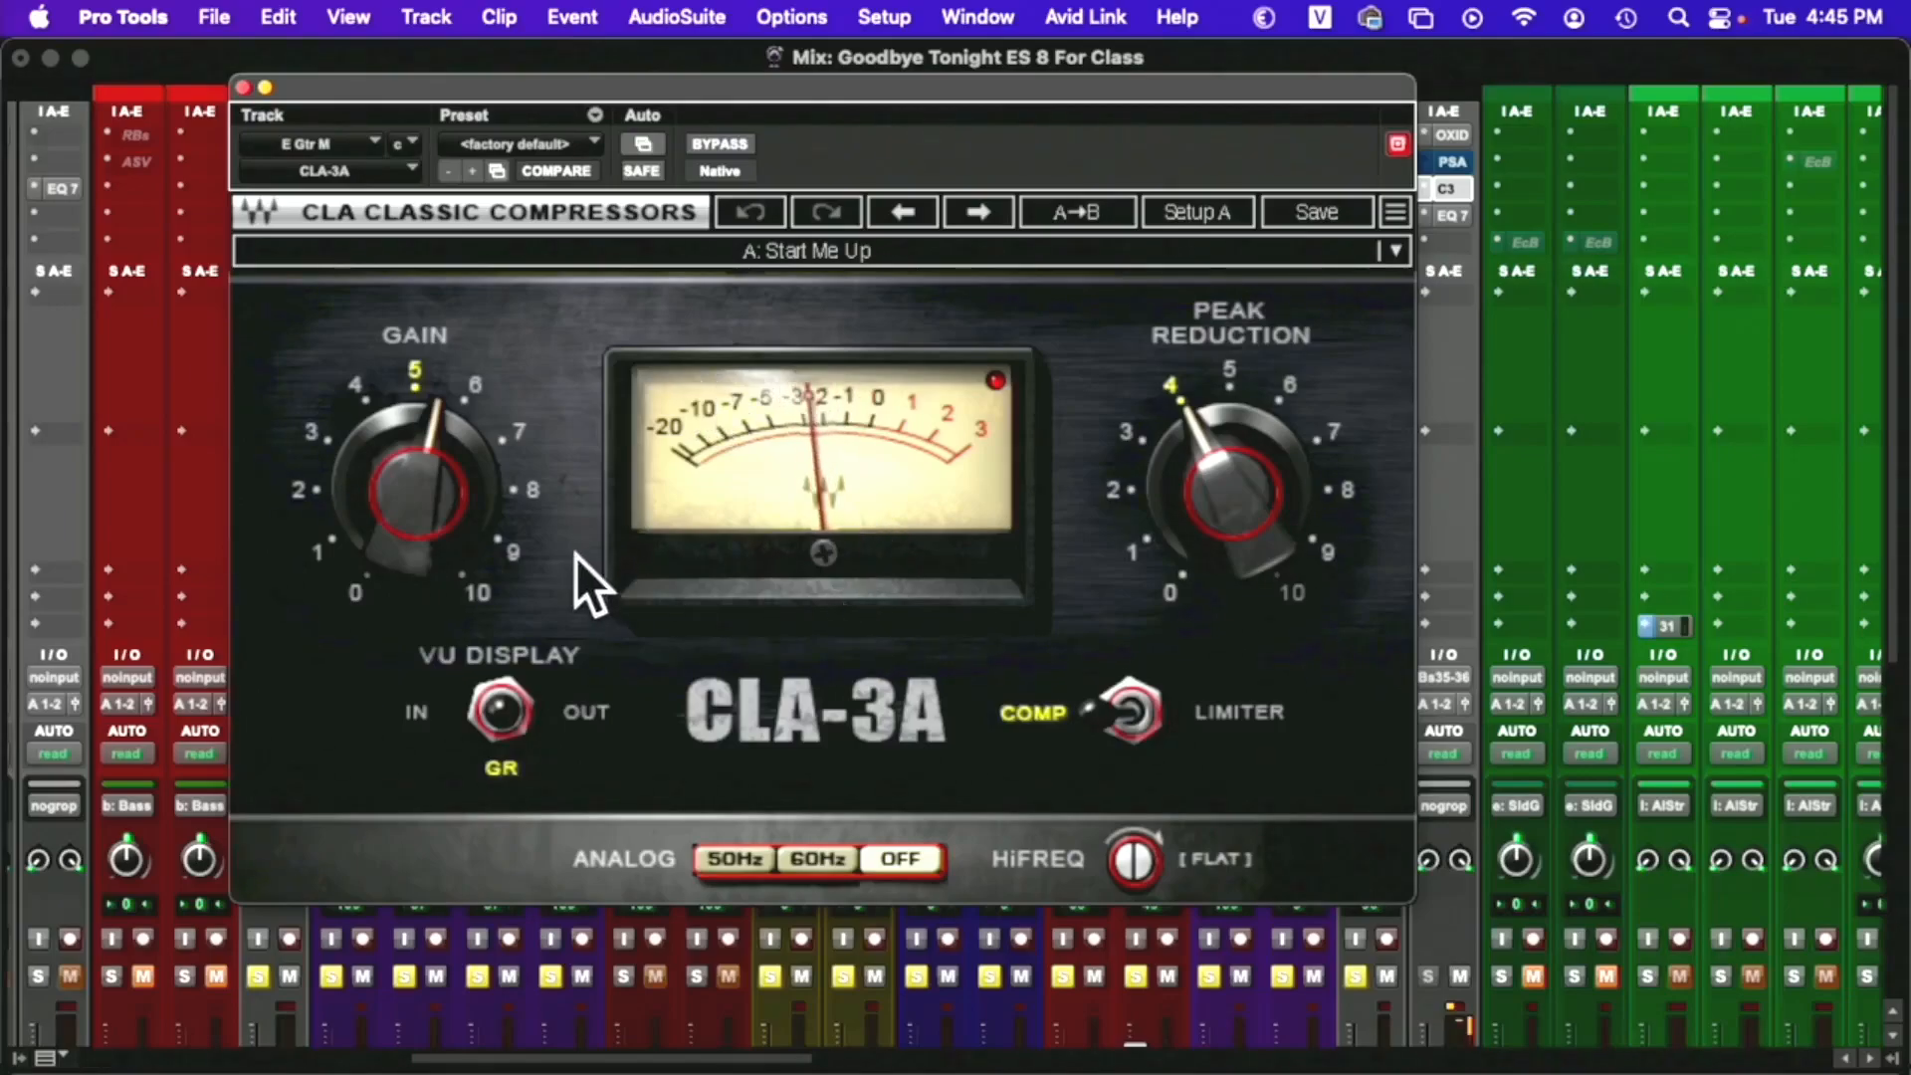
mouse_move(416, 536)
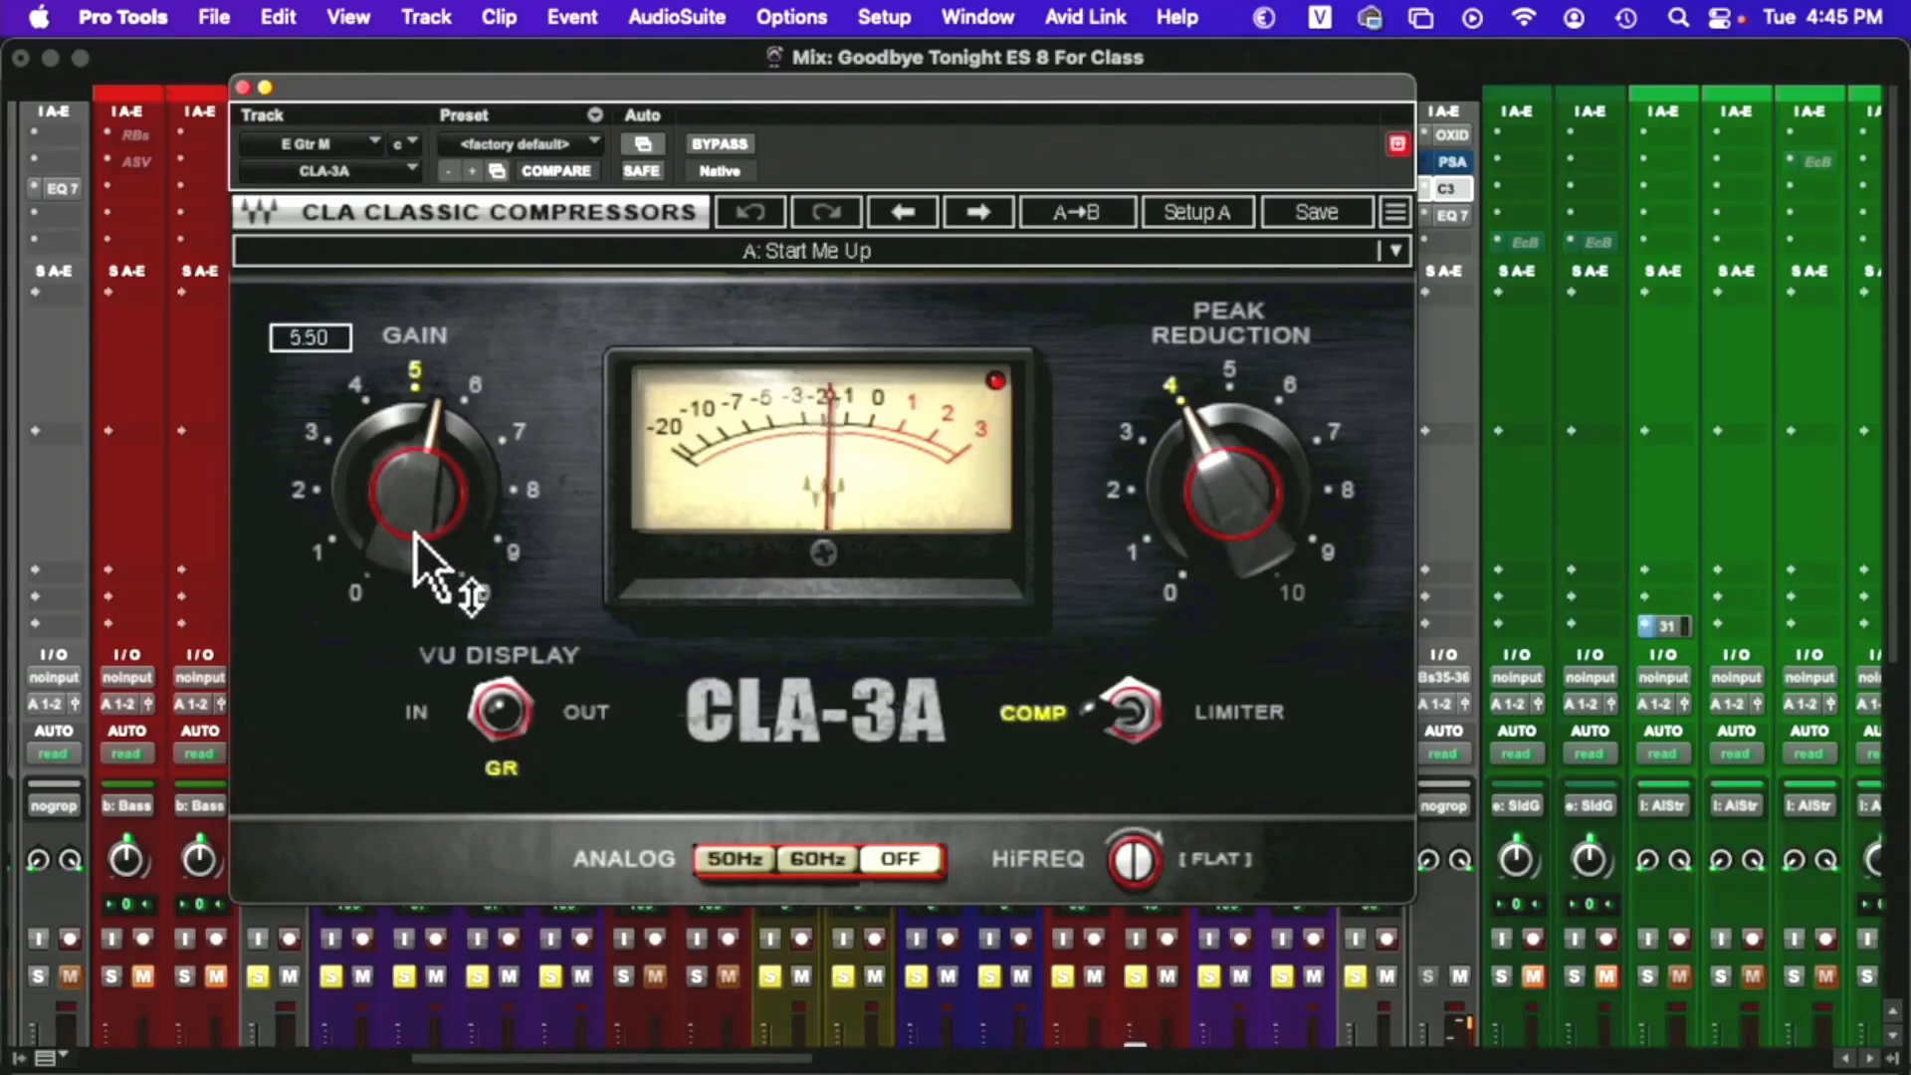
left_click_drag(1237, 504, 1238, 469)
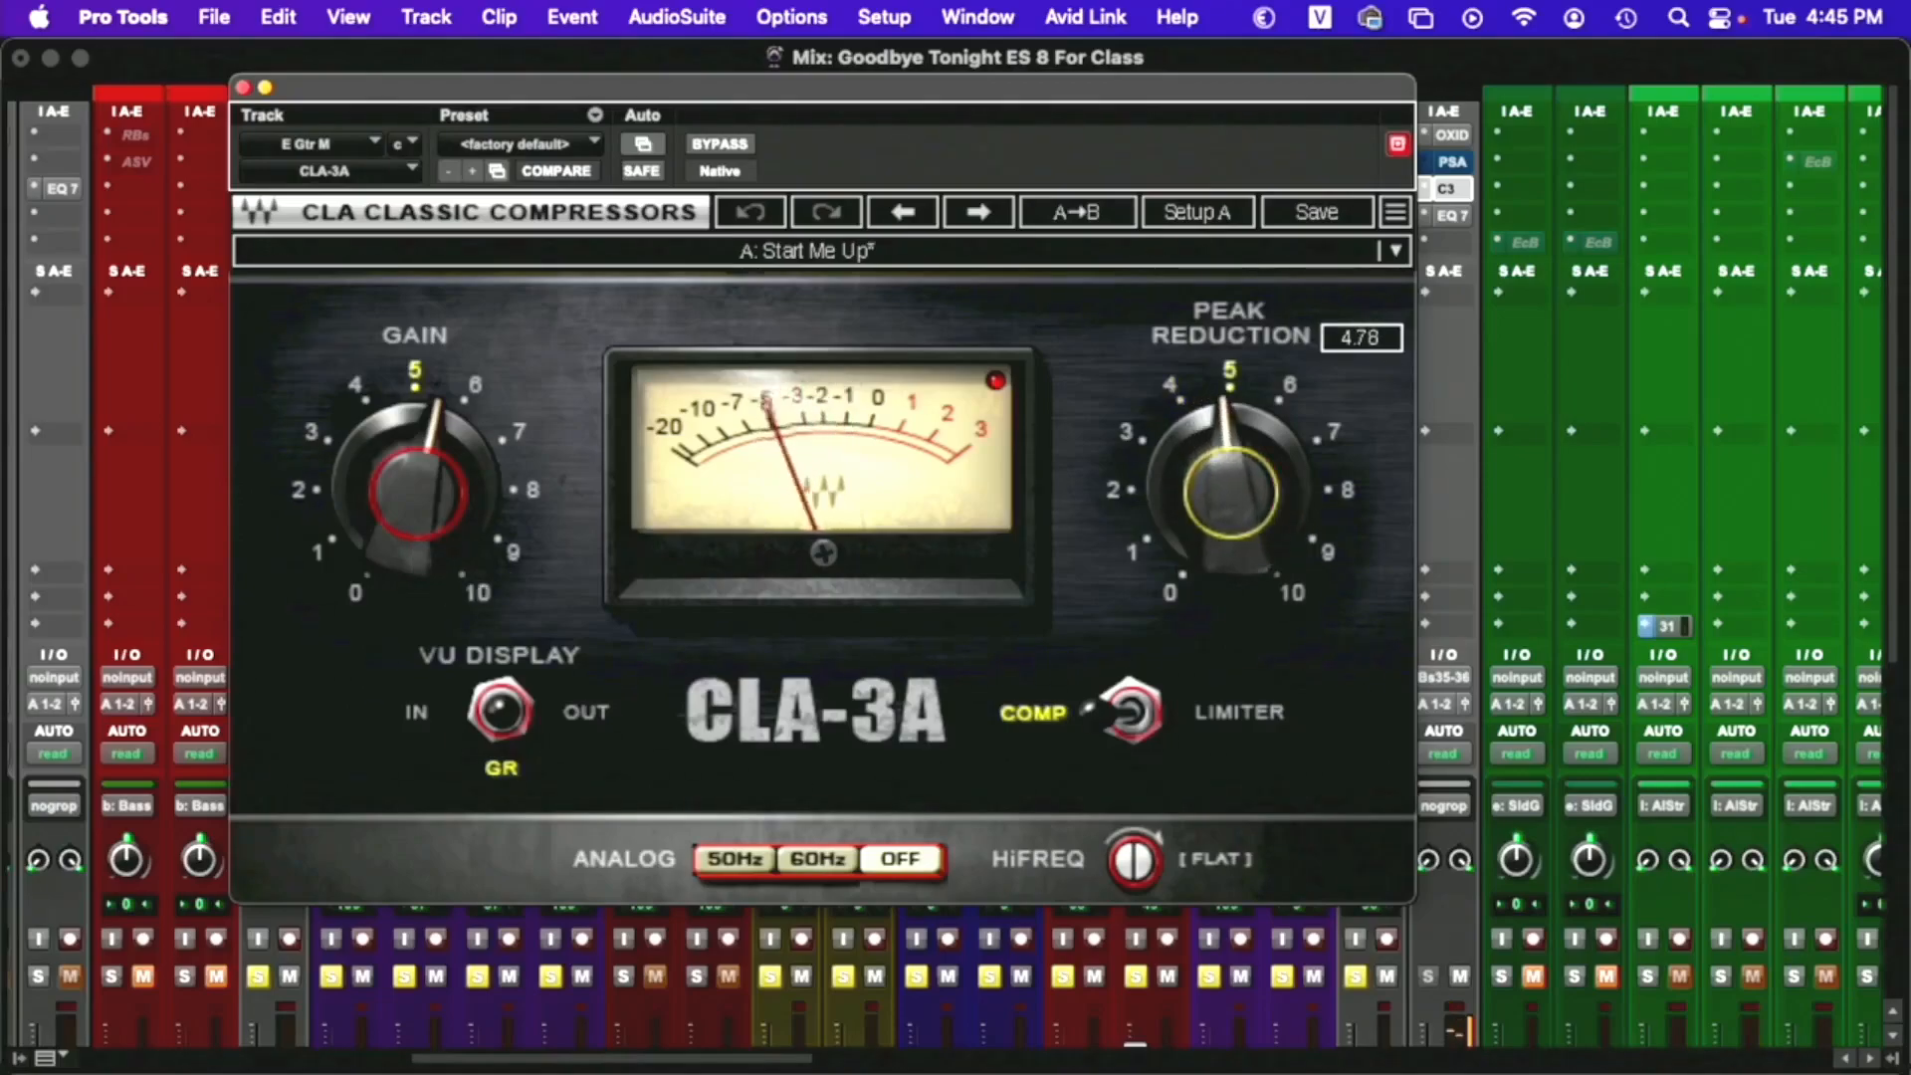
left_click_drag(419, 573, 416, 549)
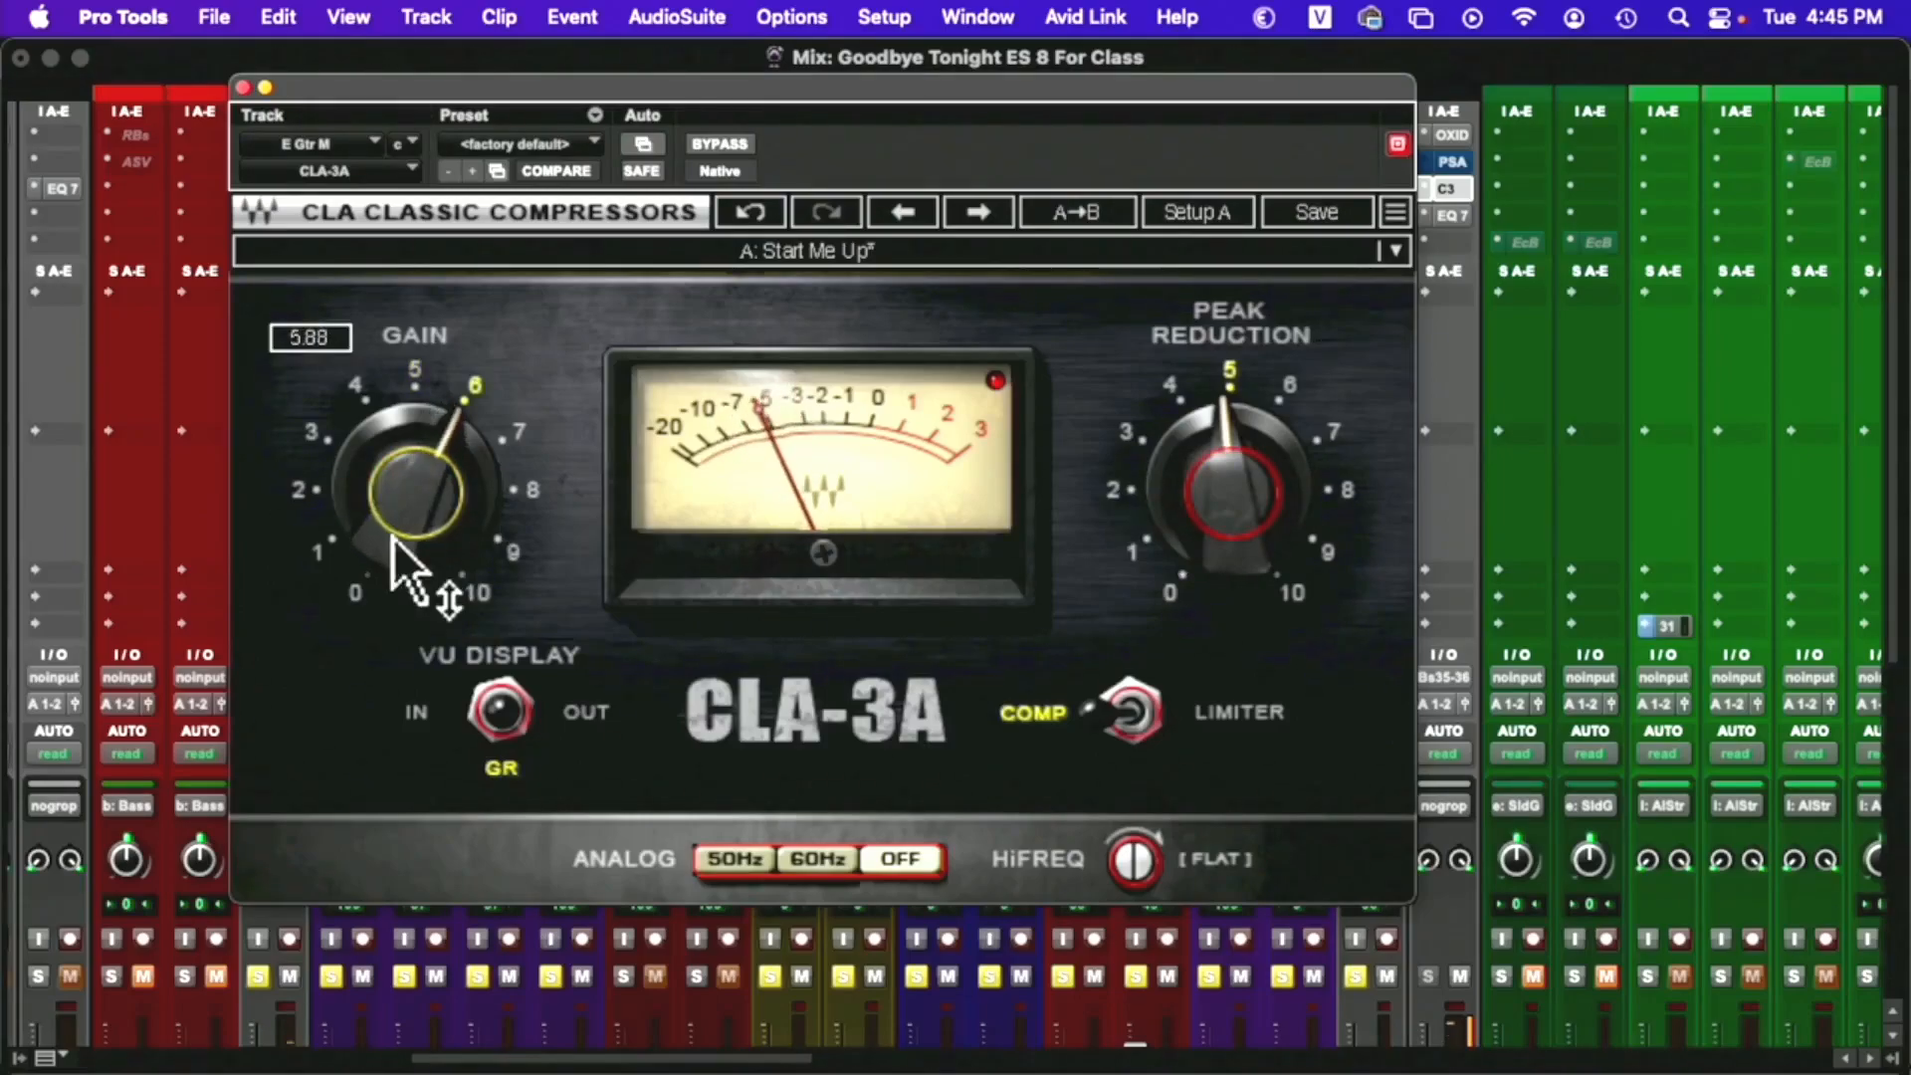
Close the CLA-3A compressor, turn off automation on the S2104 guitar track and raise its fader to -11.3 dB
left_click(245, 90)
scroll(948, 527, "down", 5)
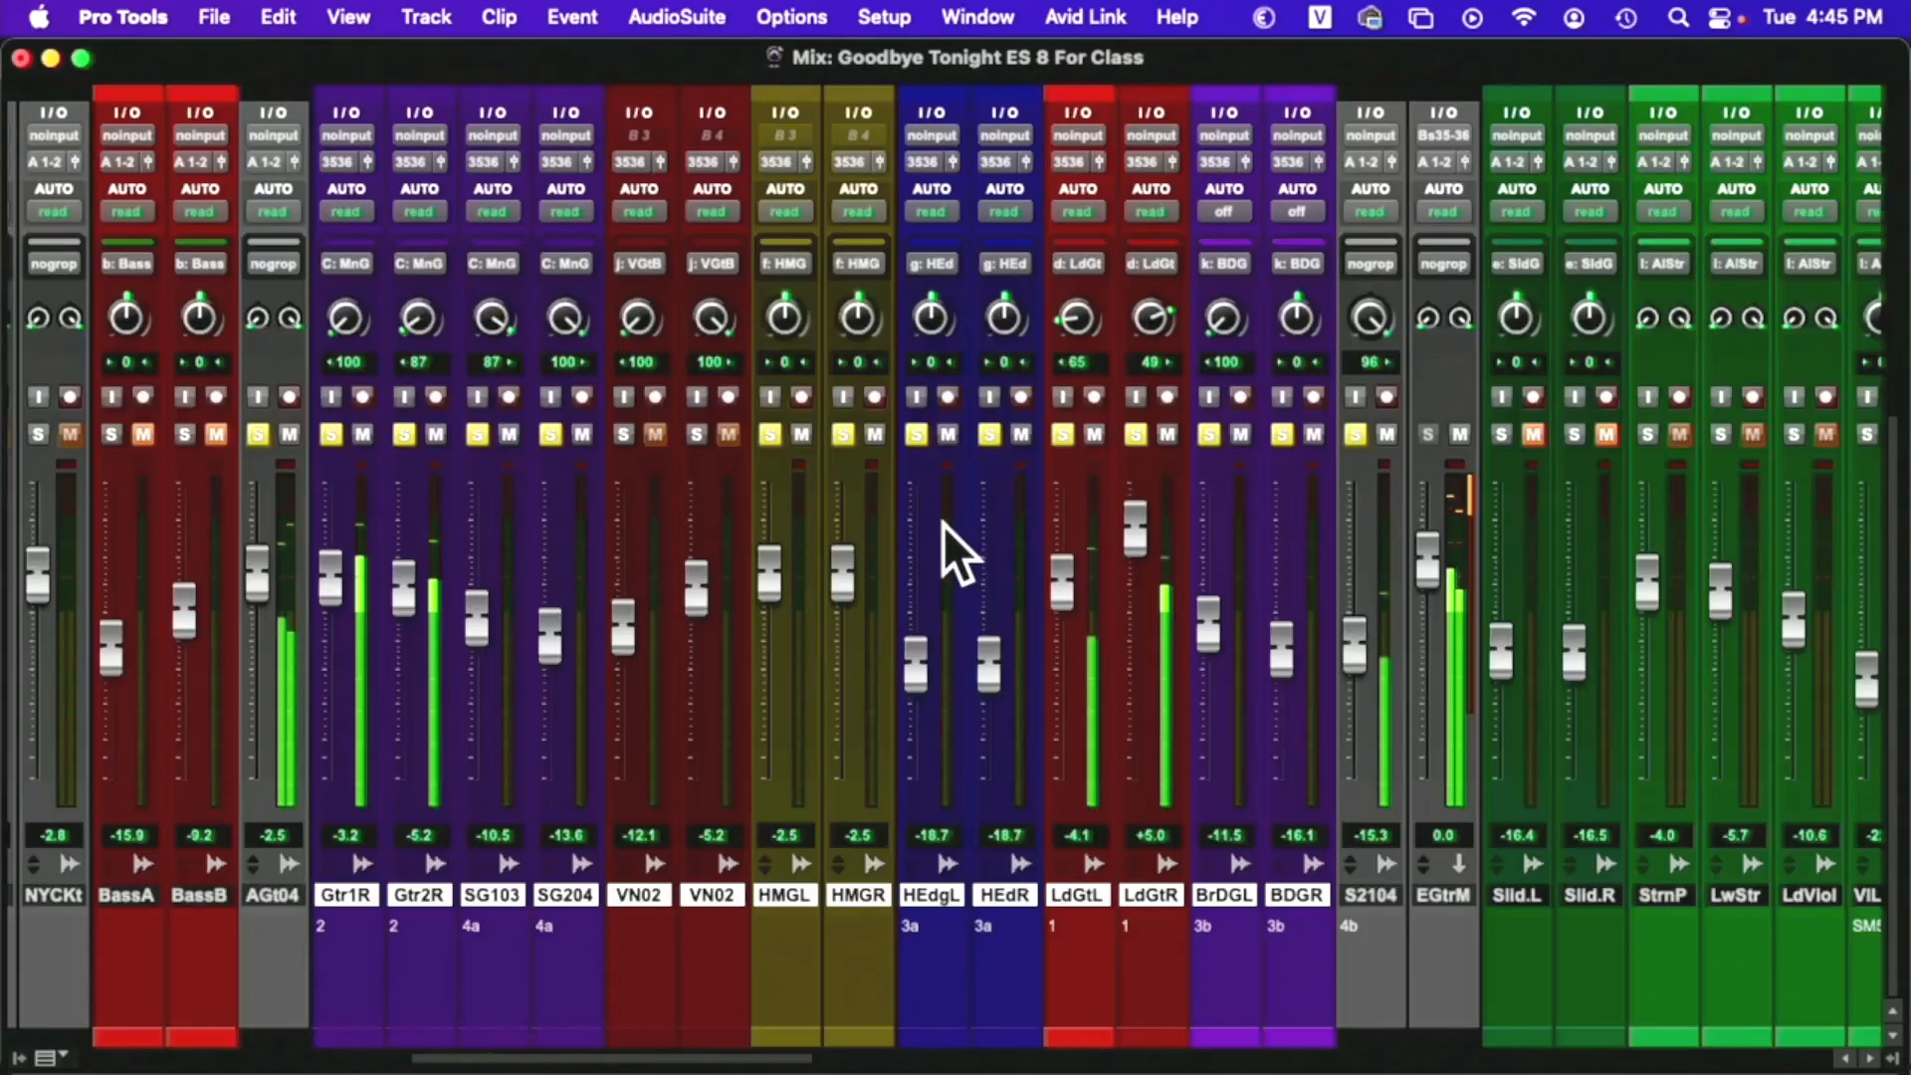
left_click_drag(1364, 653, 1366, 639)
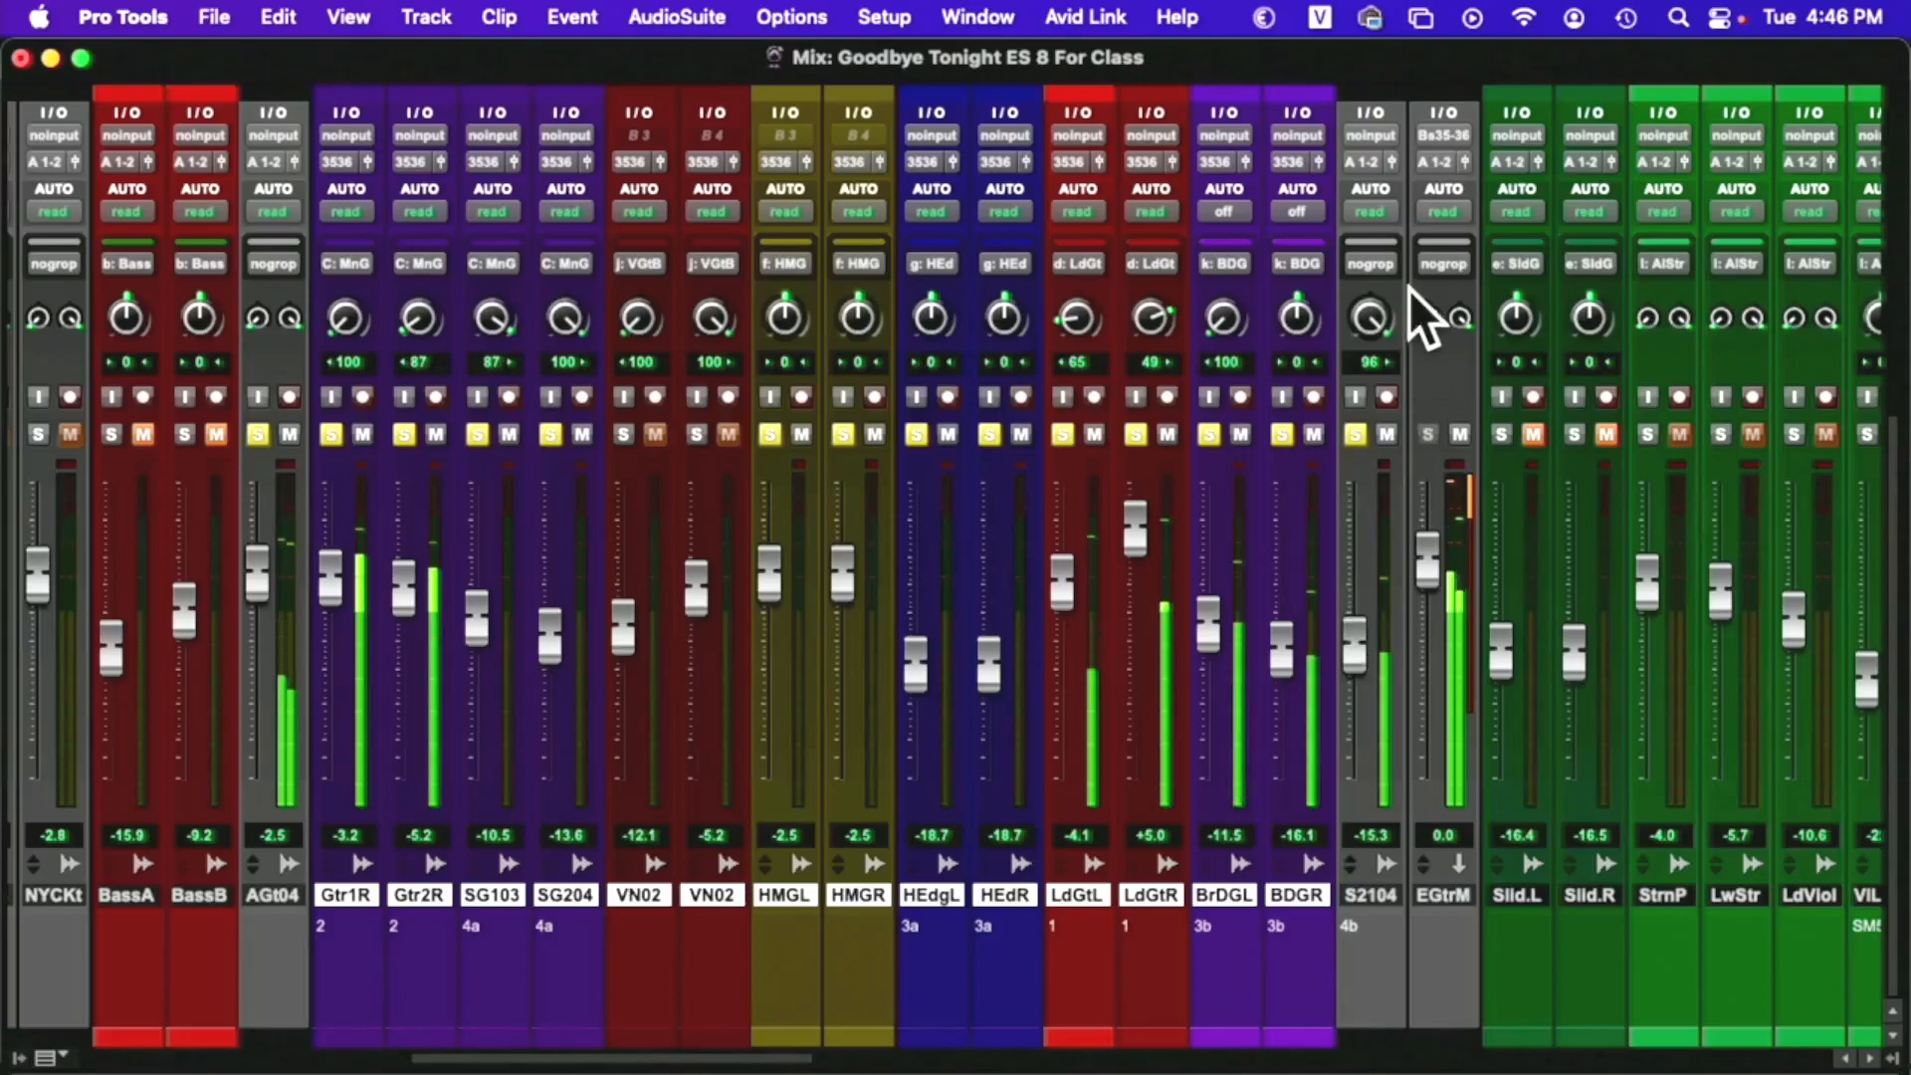
left_click(1388, 217)
left_click(1402, 197)
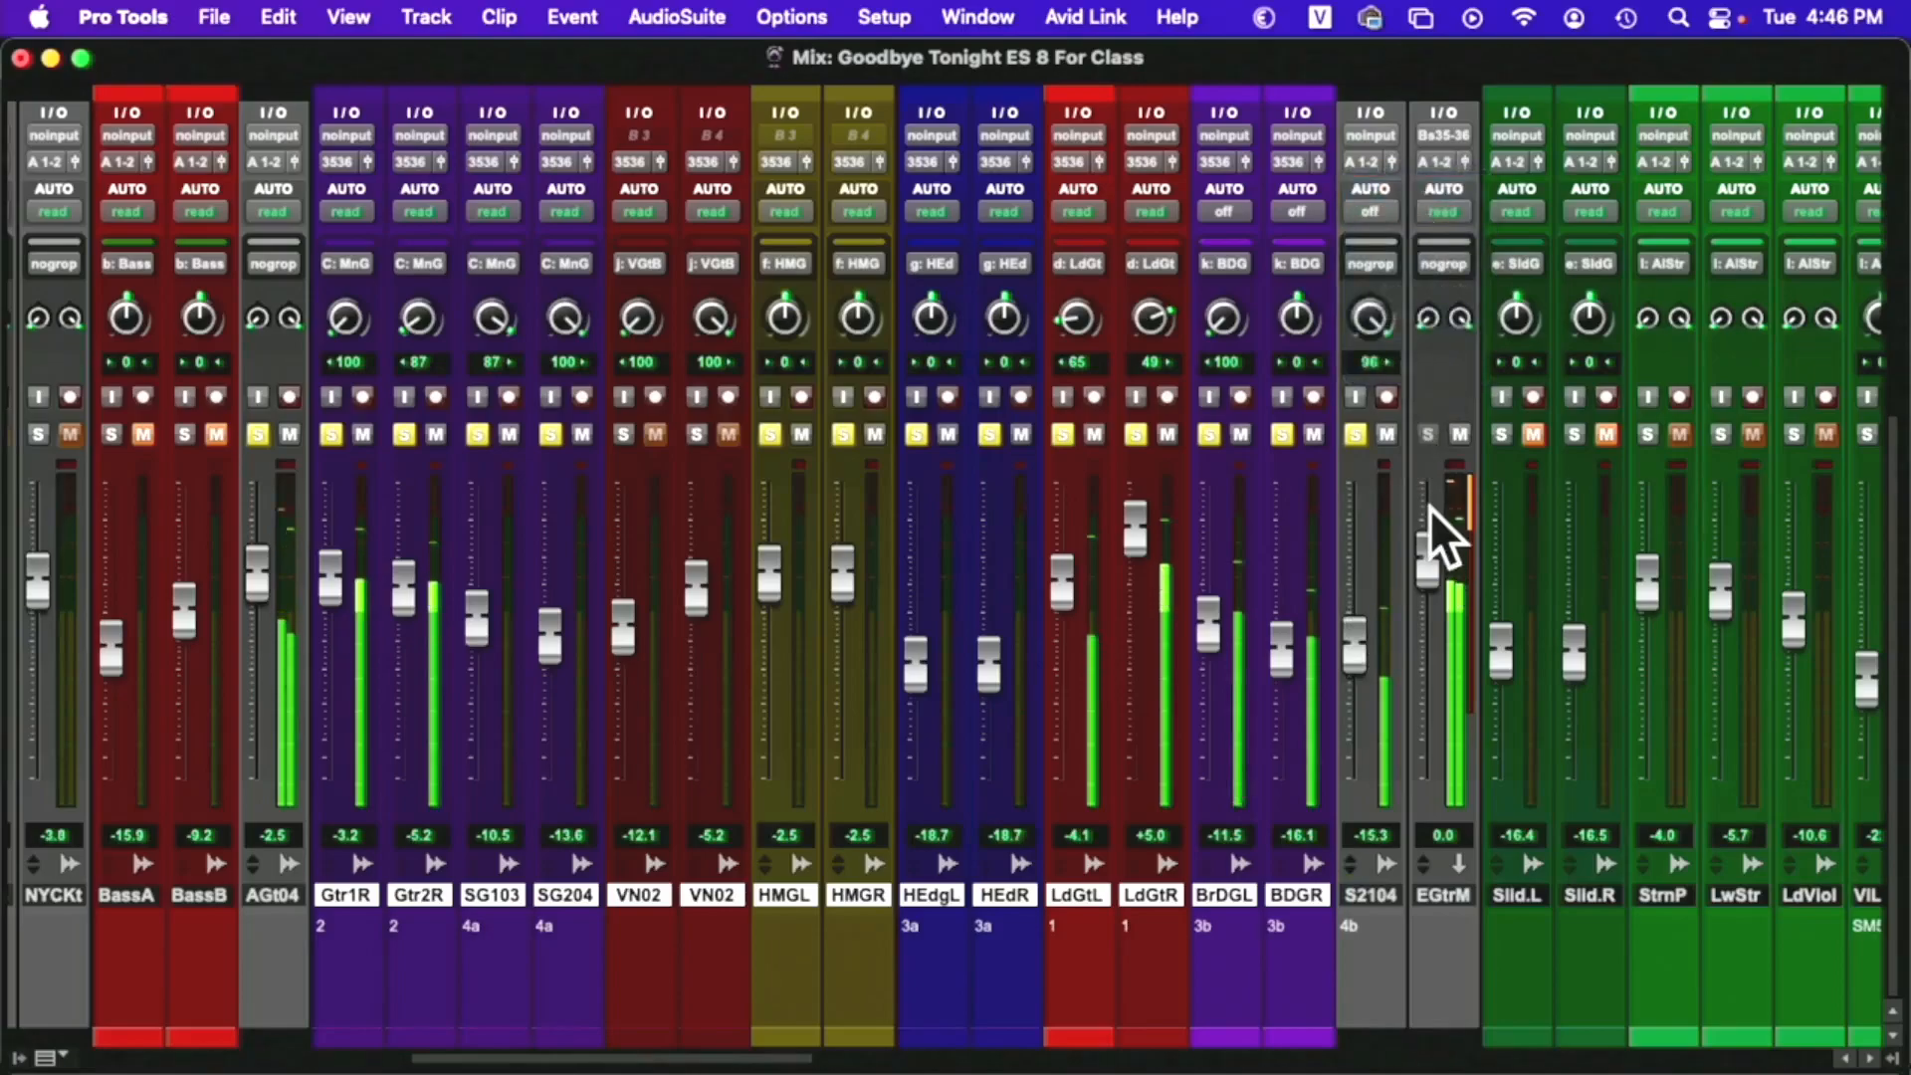
left_click_drag(1371, 629, 1368, 607)
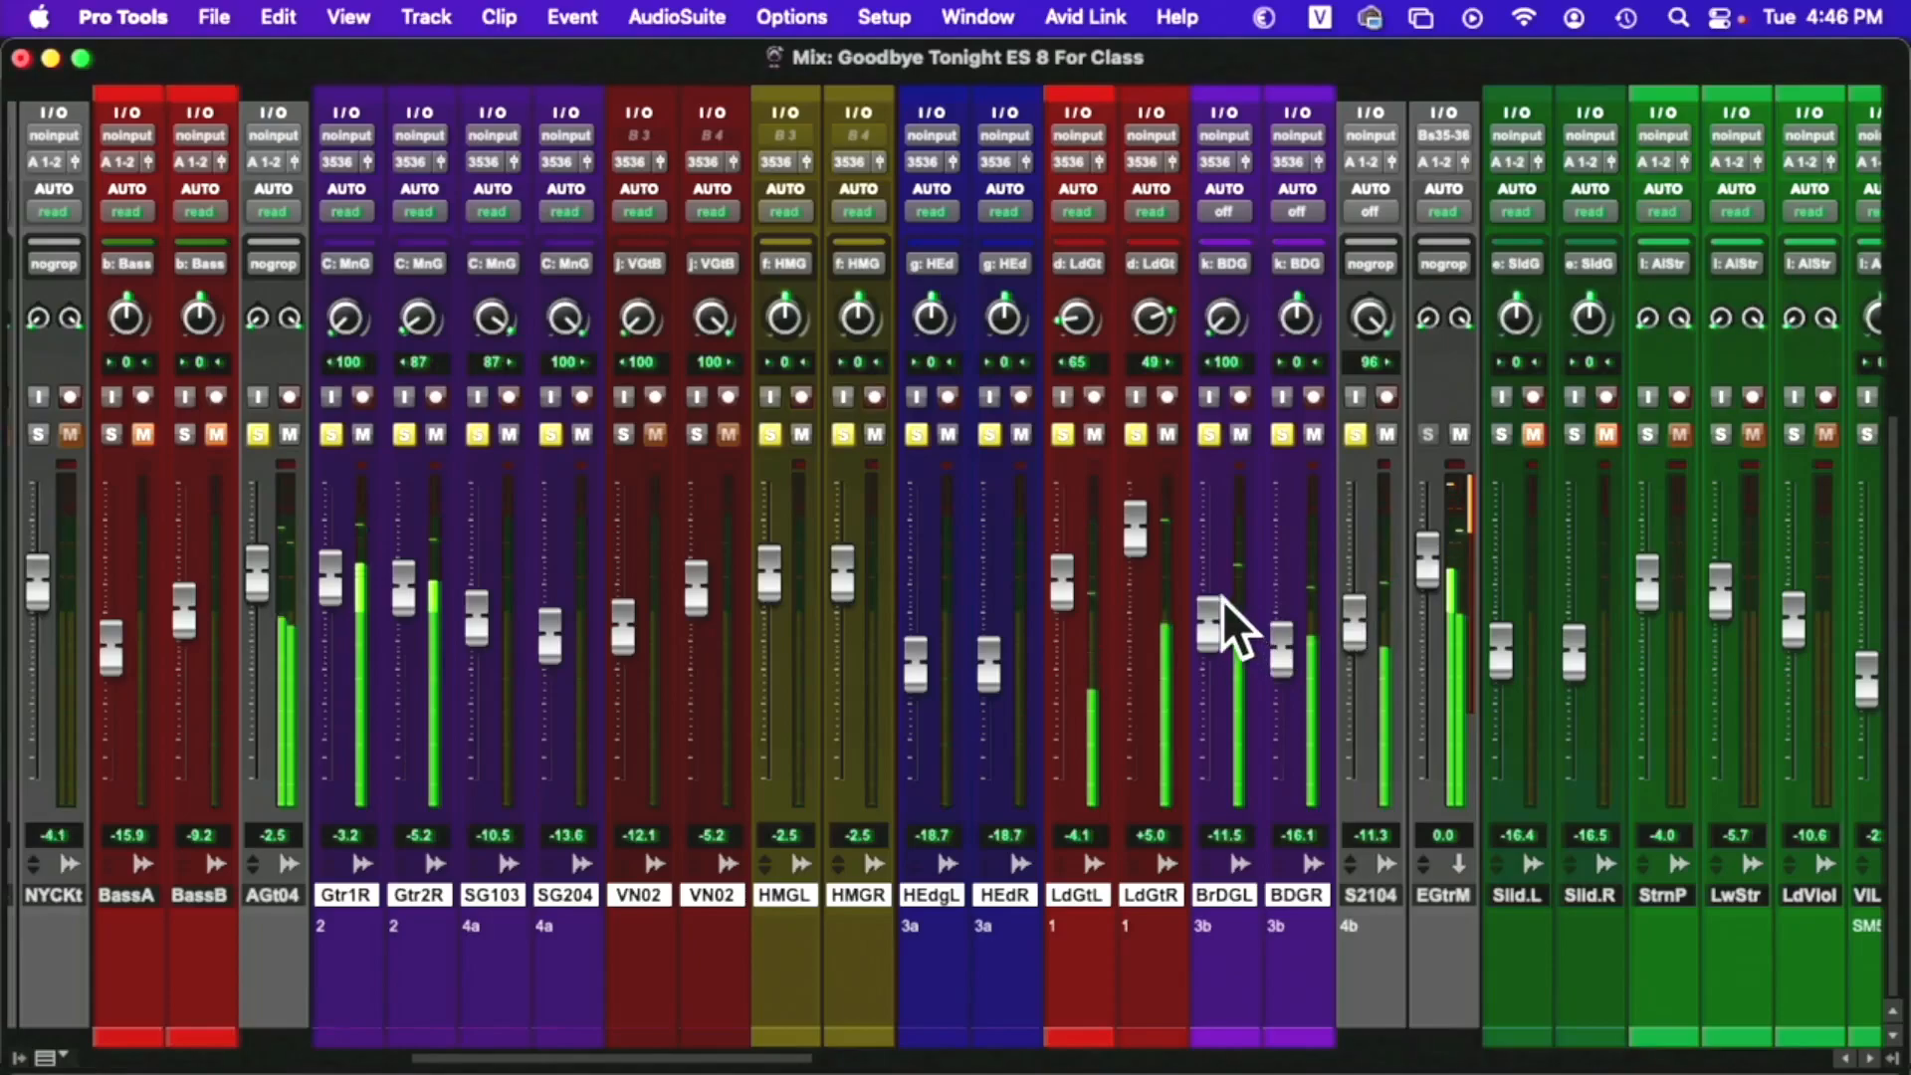
Raise BrDGL and BDGR to -5.2 and -9.8 dB and S2104 to -8.1 dB, and save the session
left_click_drag(1218, 601, 1209, 583)
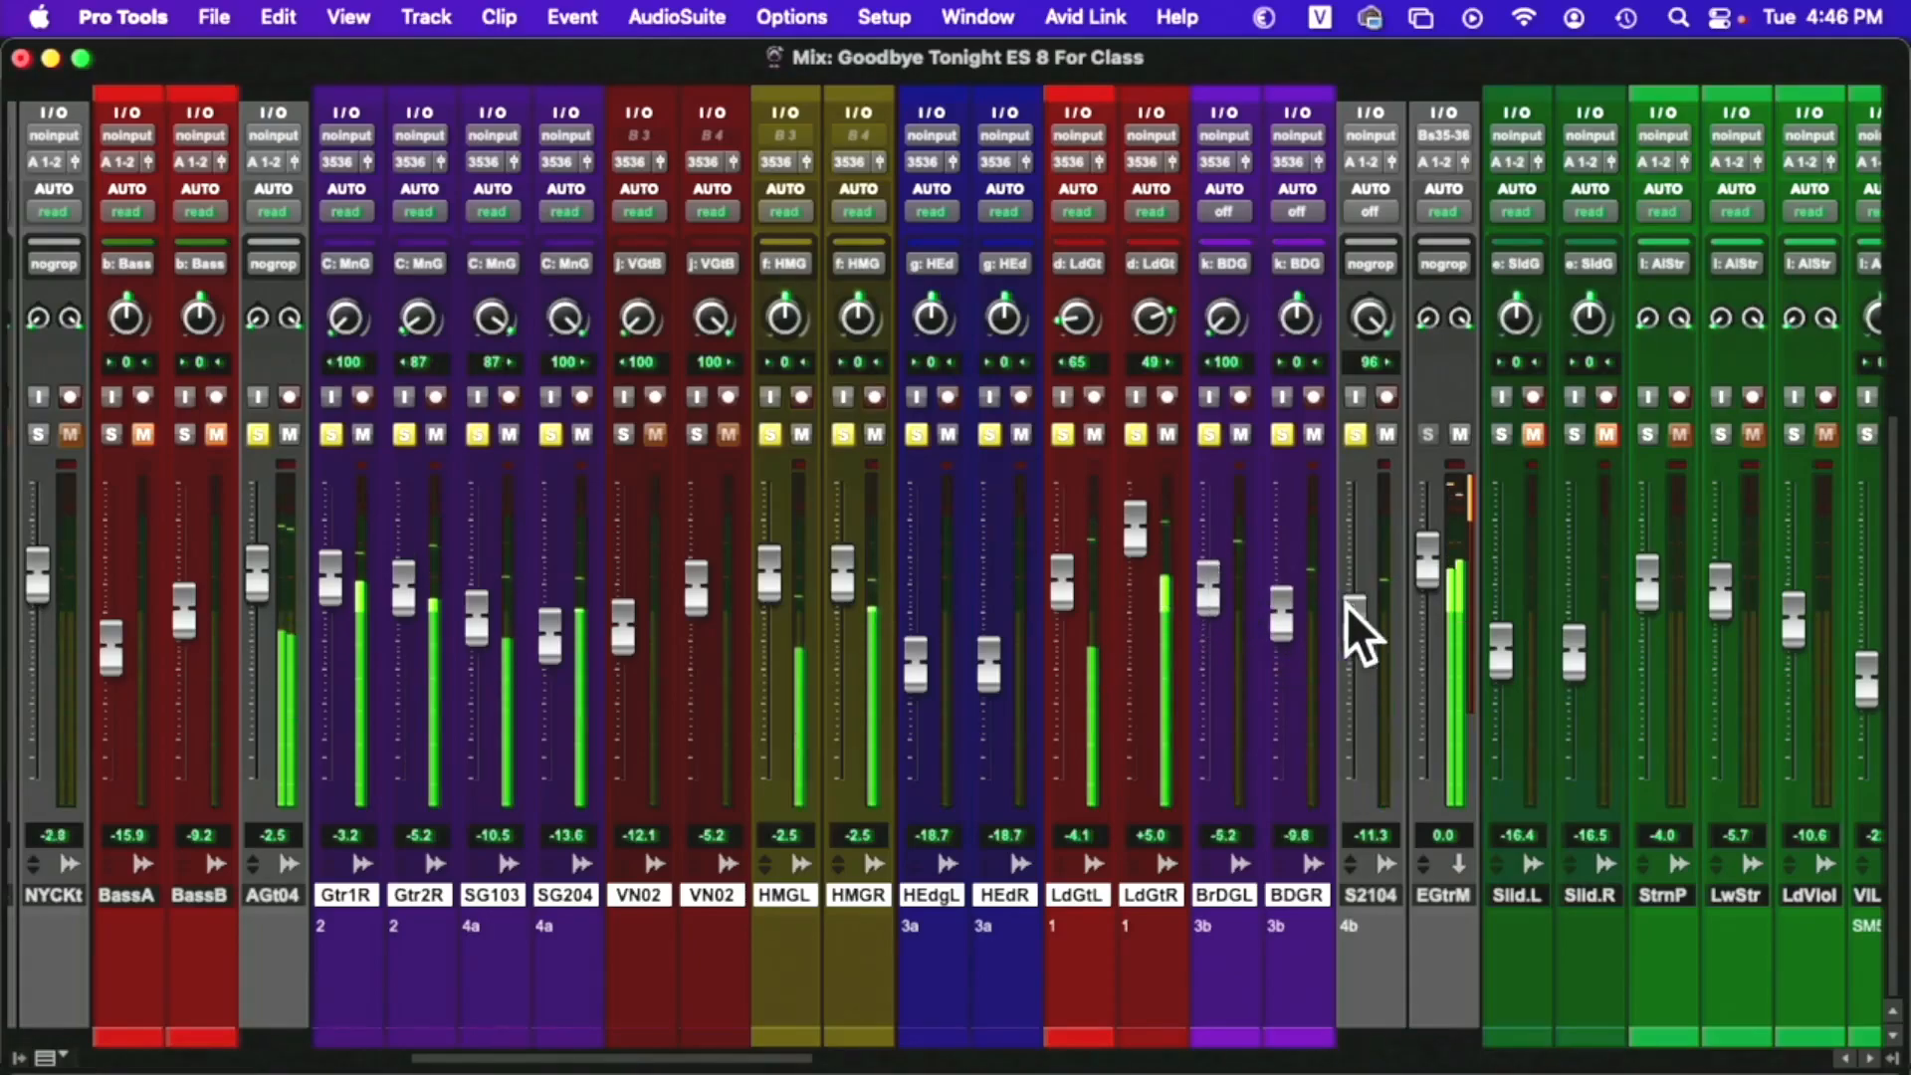
left_click_drag(1368, 607, 1366, 600)
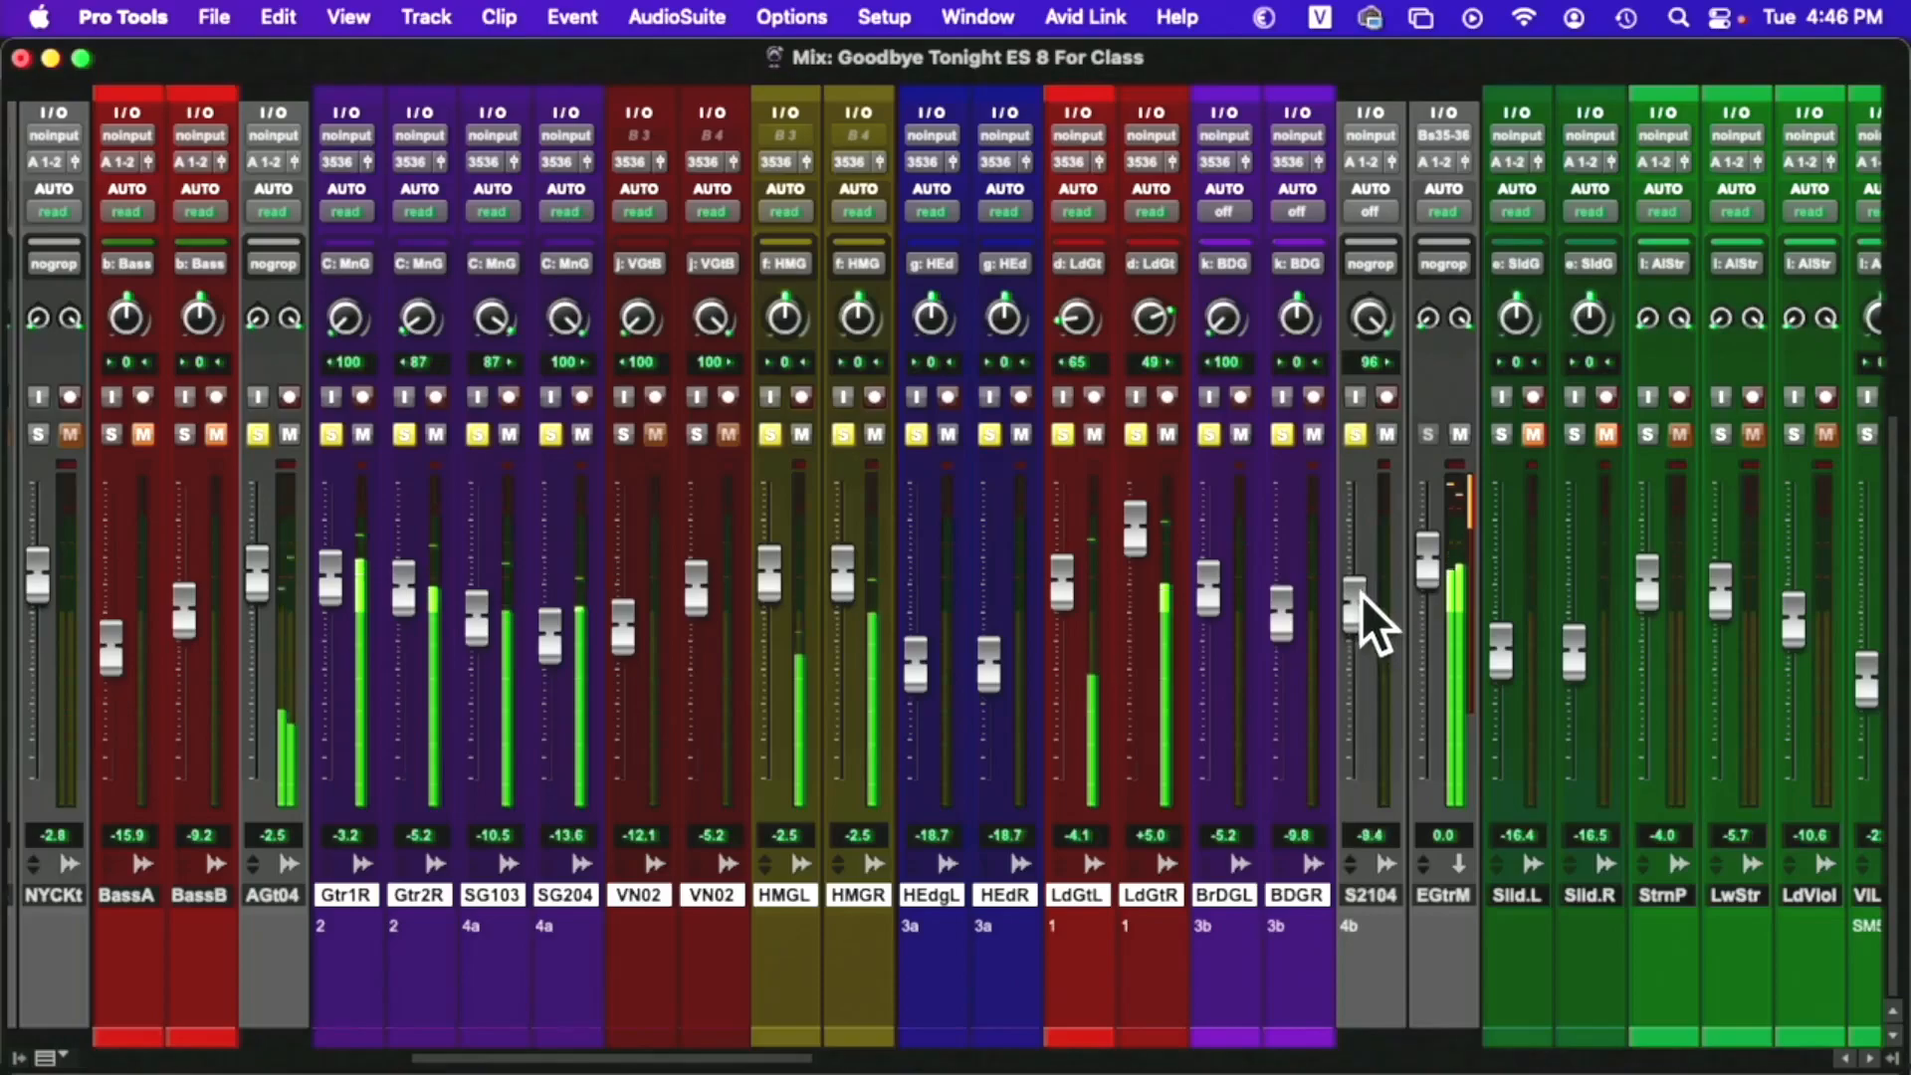
key("super+s")
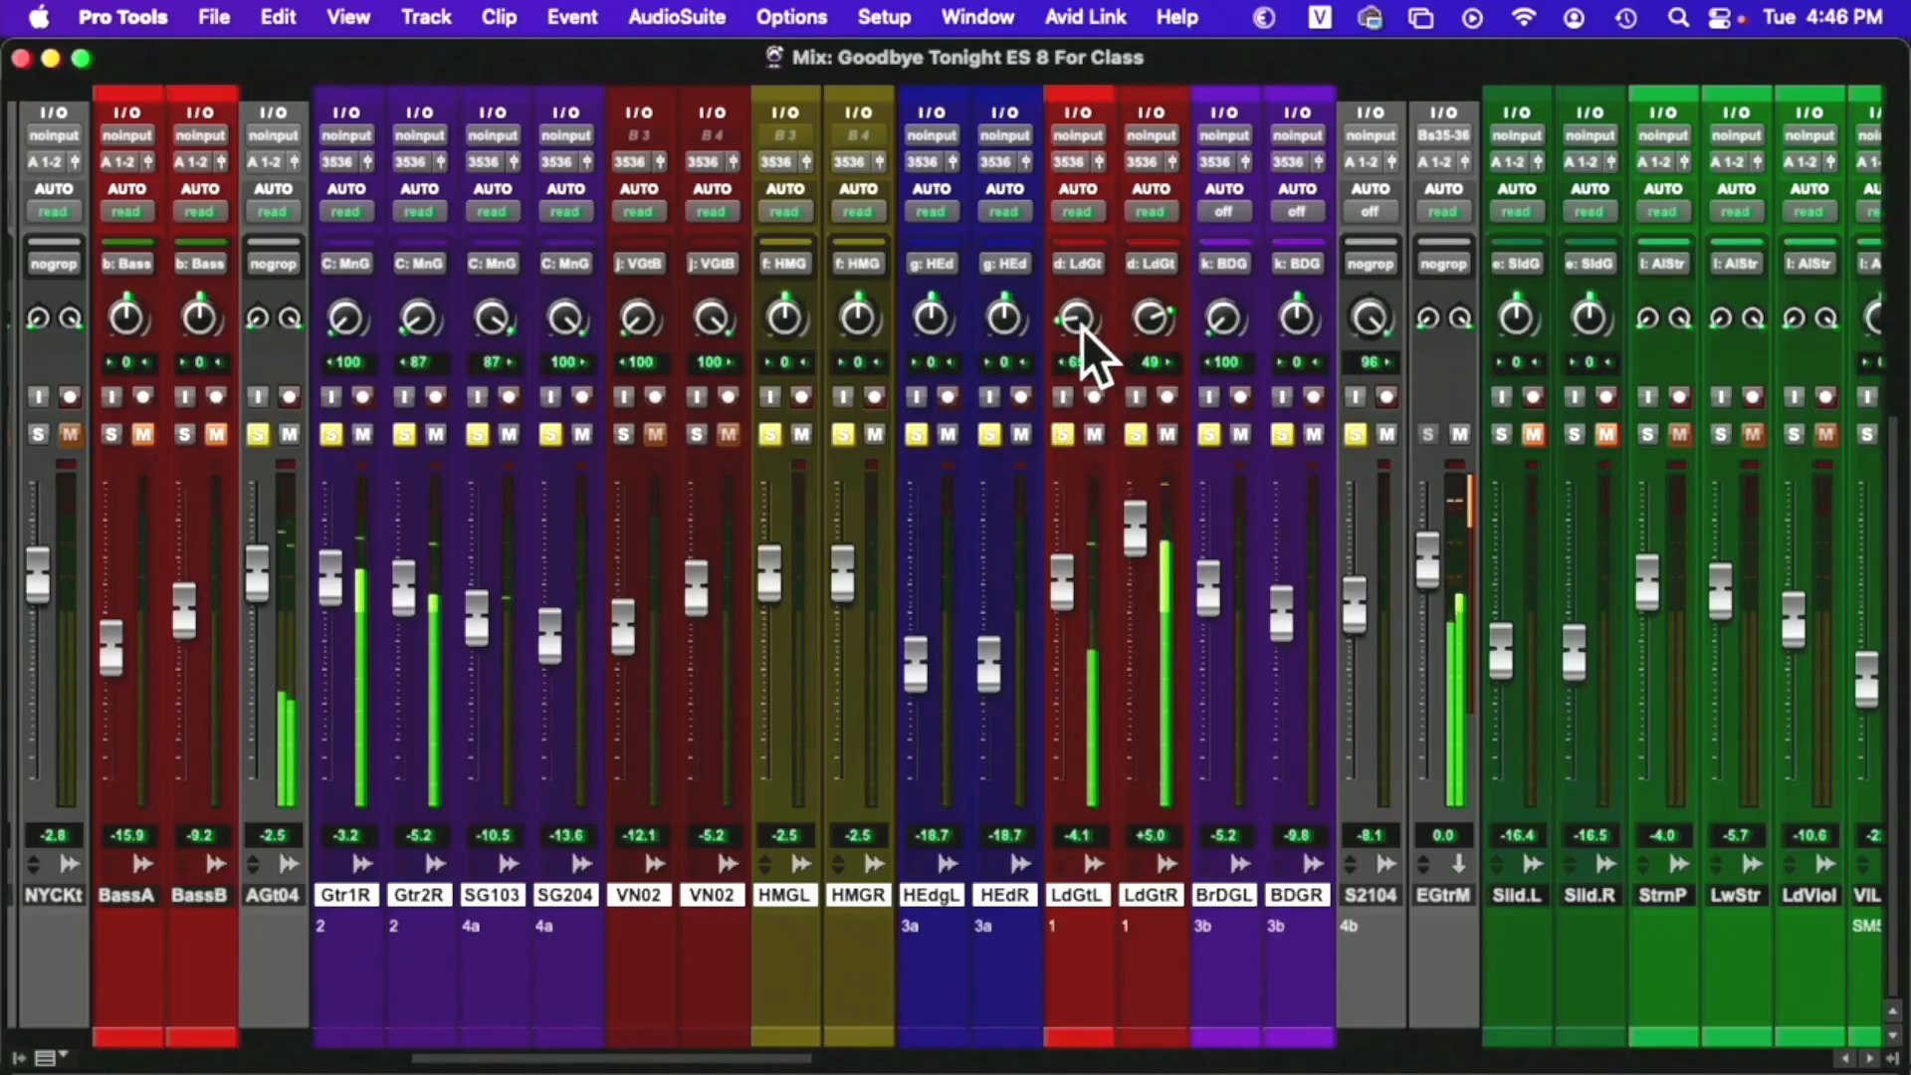
Rebalance the guitars with LdGtL panned 31 right, LdGtR at +0.7 dB, and BrDGL and BDGR at -8.6 and -13.2 dB; stop playback
left_click_drag(1083, 326, 1111, 237)
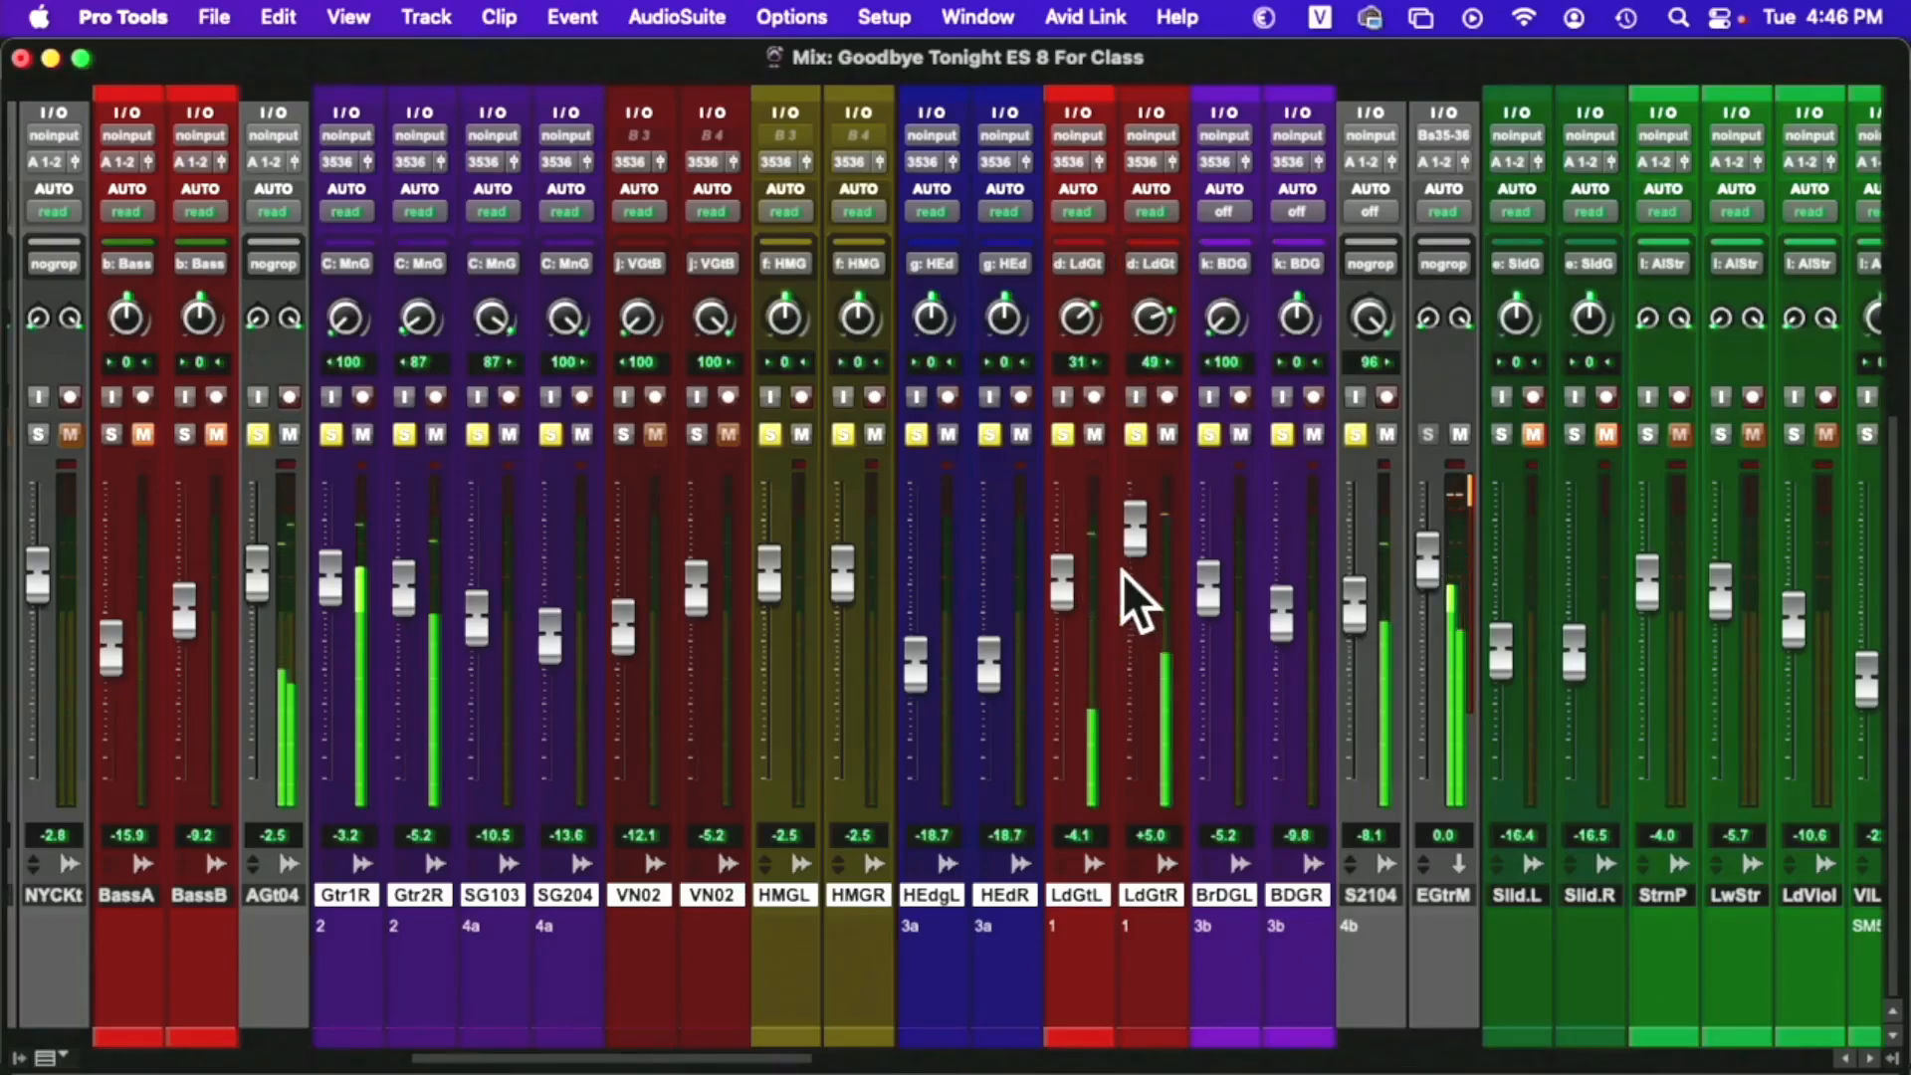
left_click_drag(1137, 553, 1137, 581)
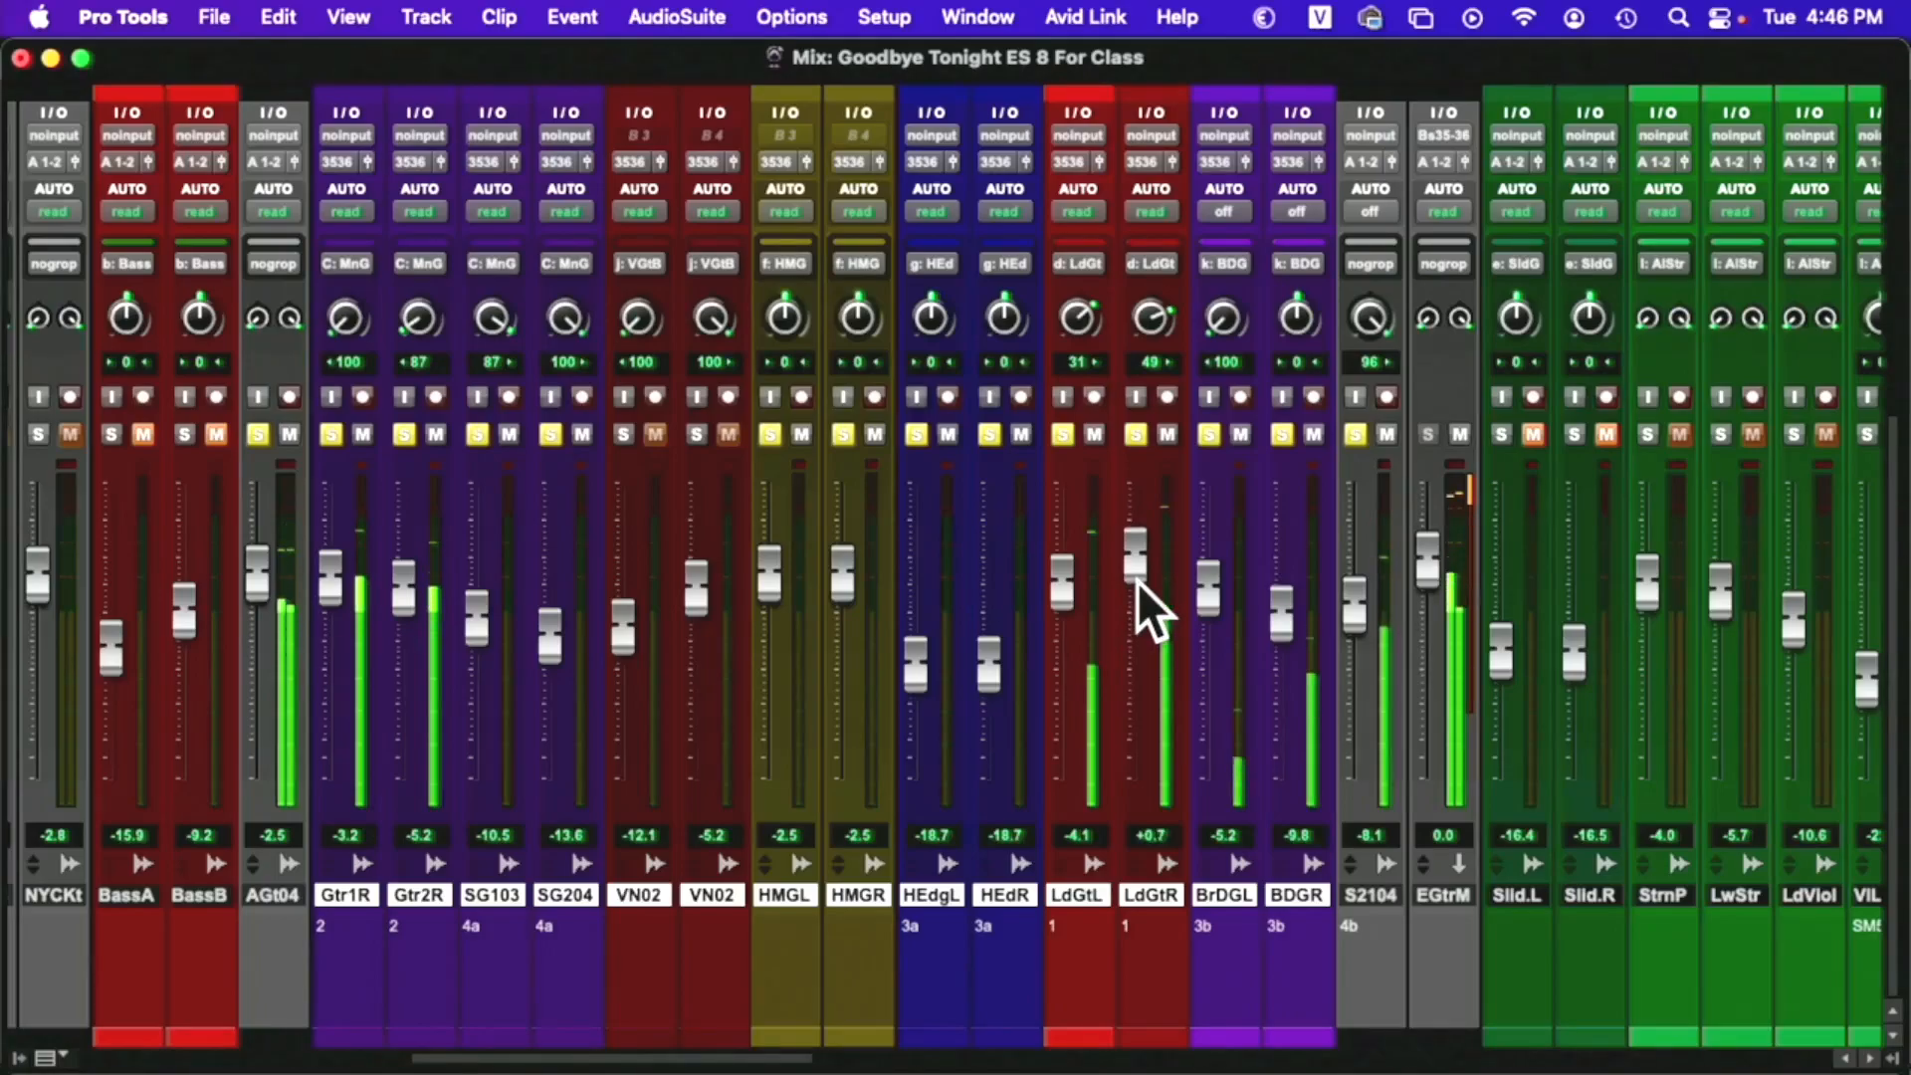
left_click_drag(1219, 583, 1224, 611)
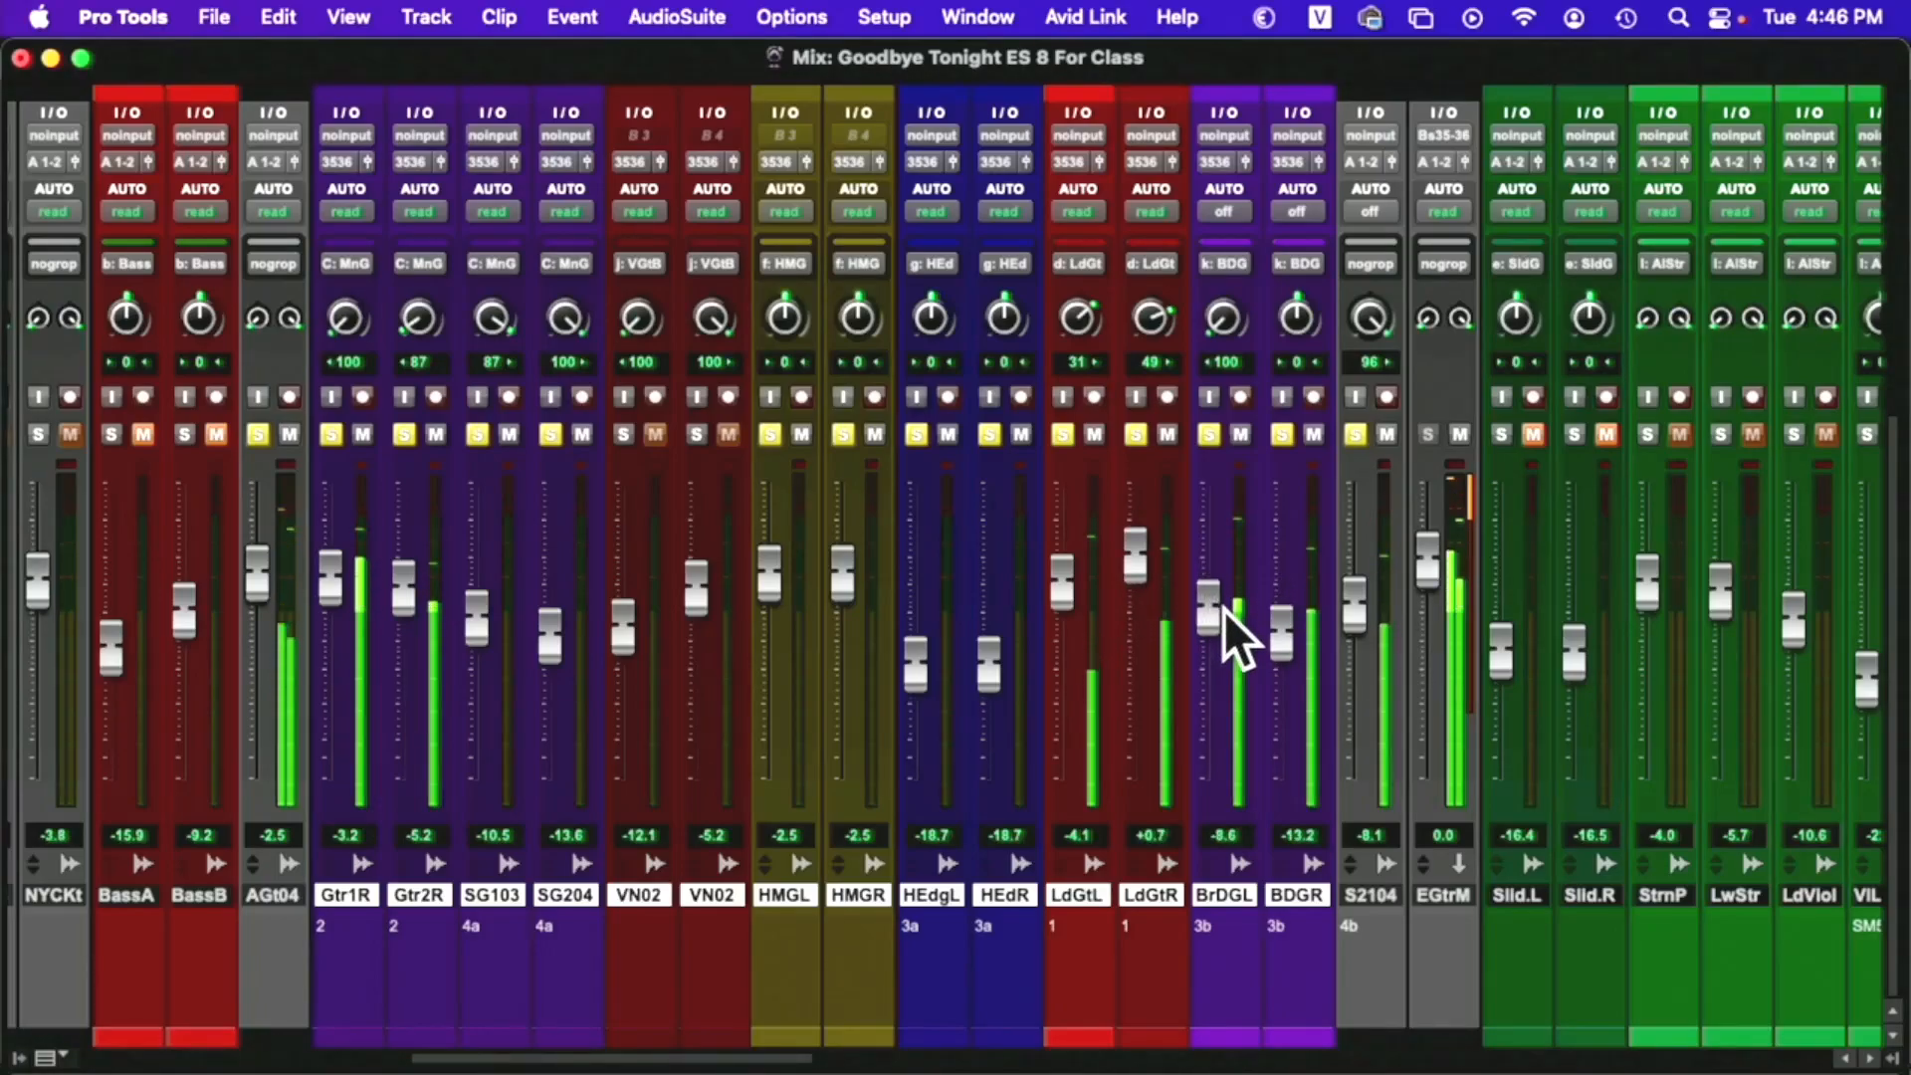
key("space")
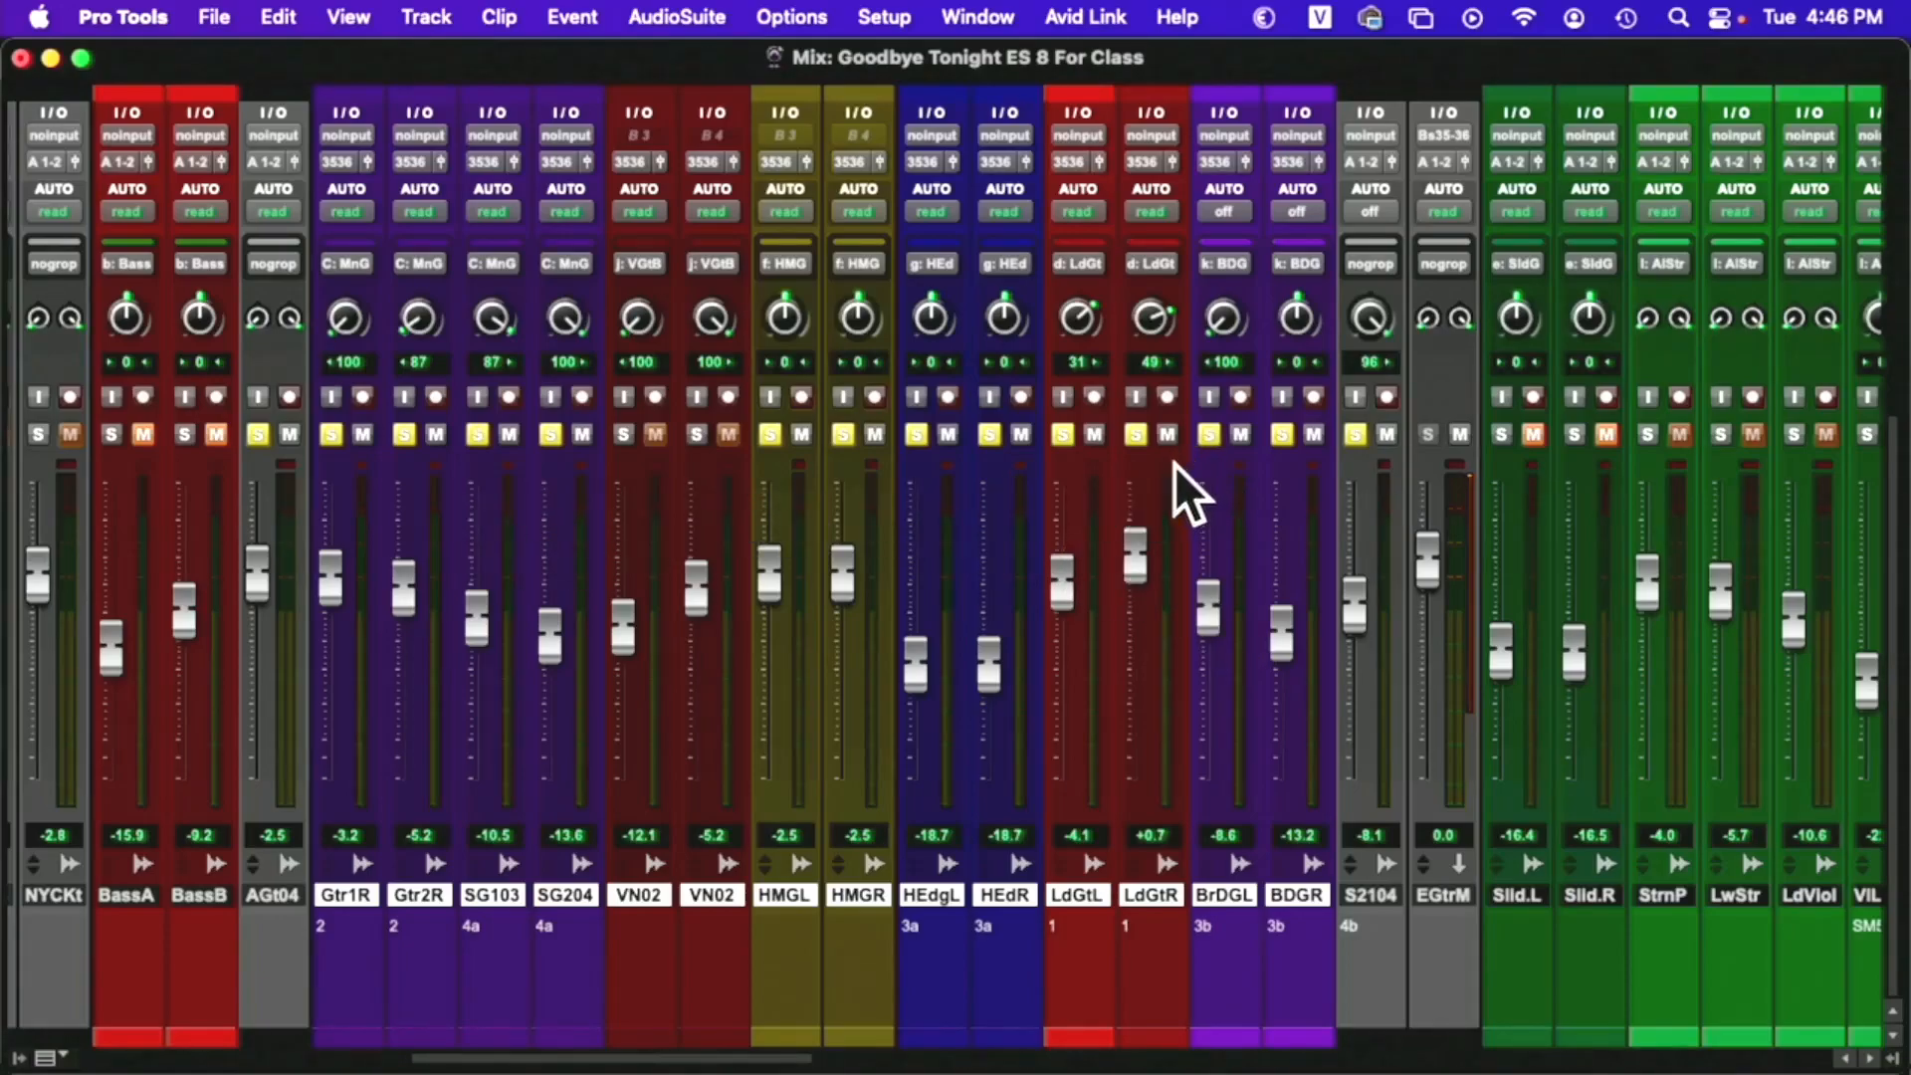
Unsolo BrDGL, BDGR and S2104, play the section, and also unsolo HMGL, HMGR, SG103 and SG204
left_click(1212, 438)
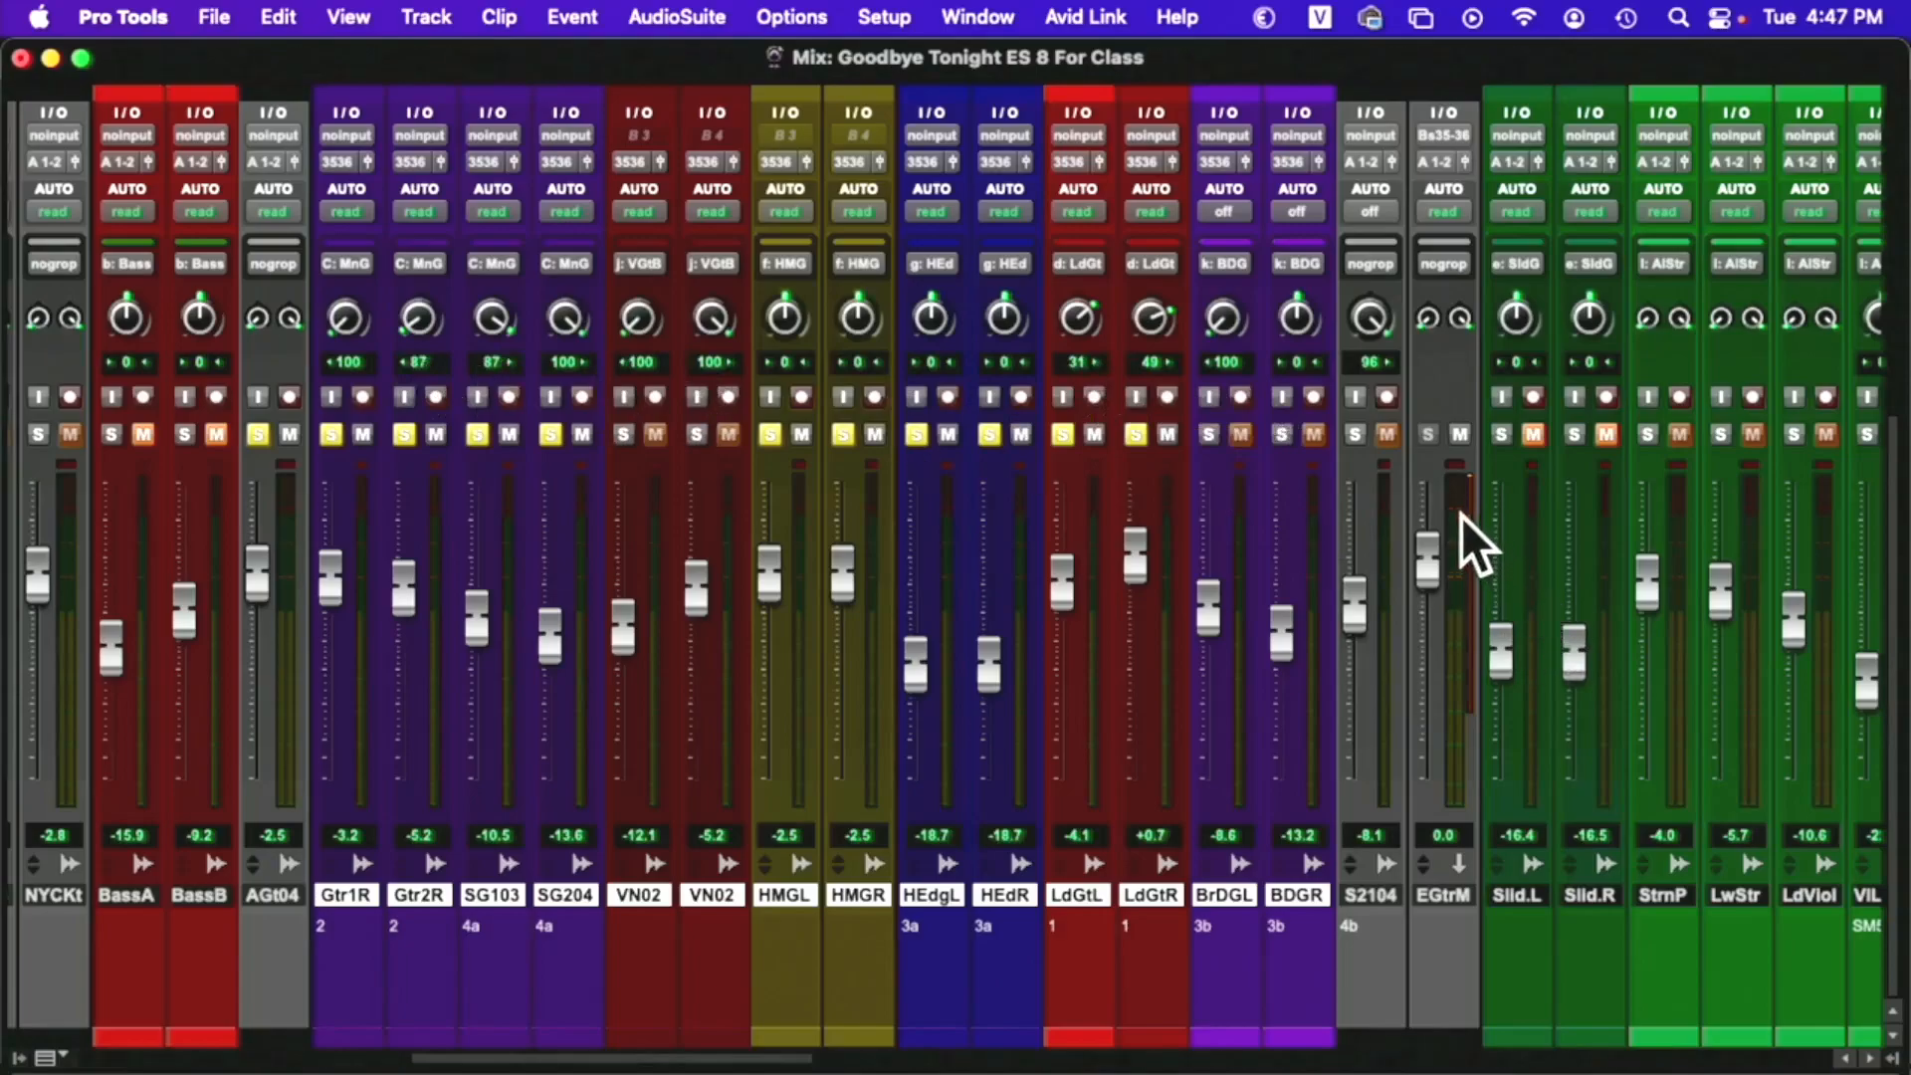
key("space")
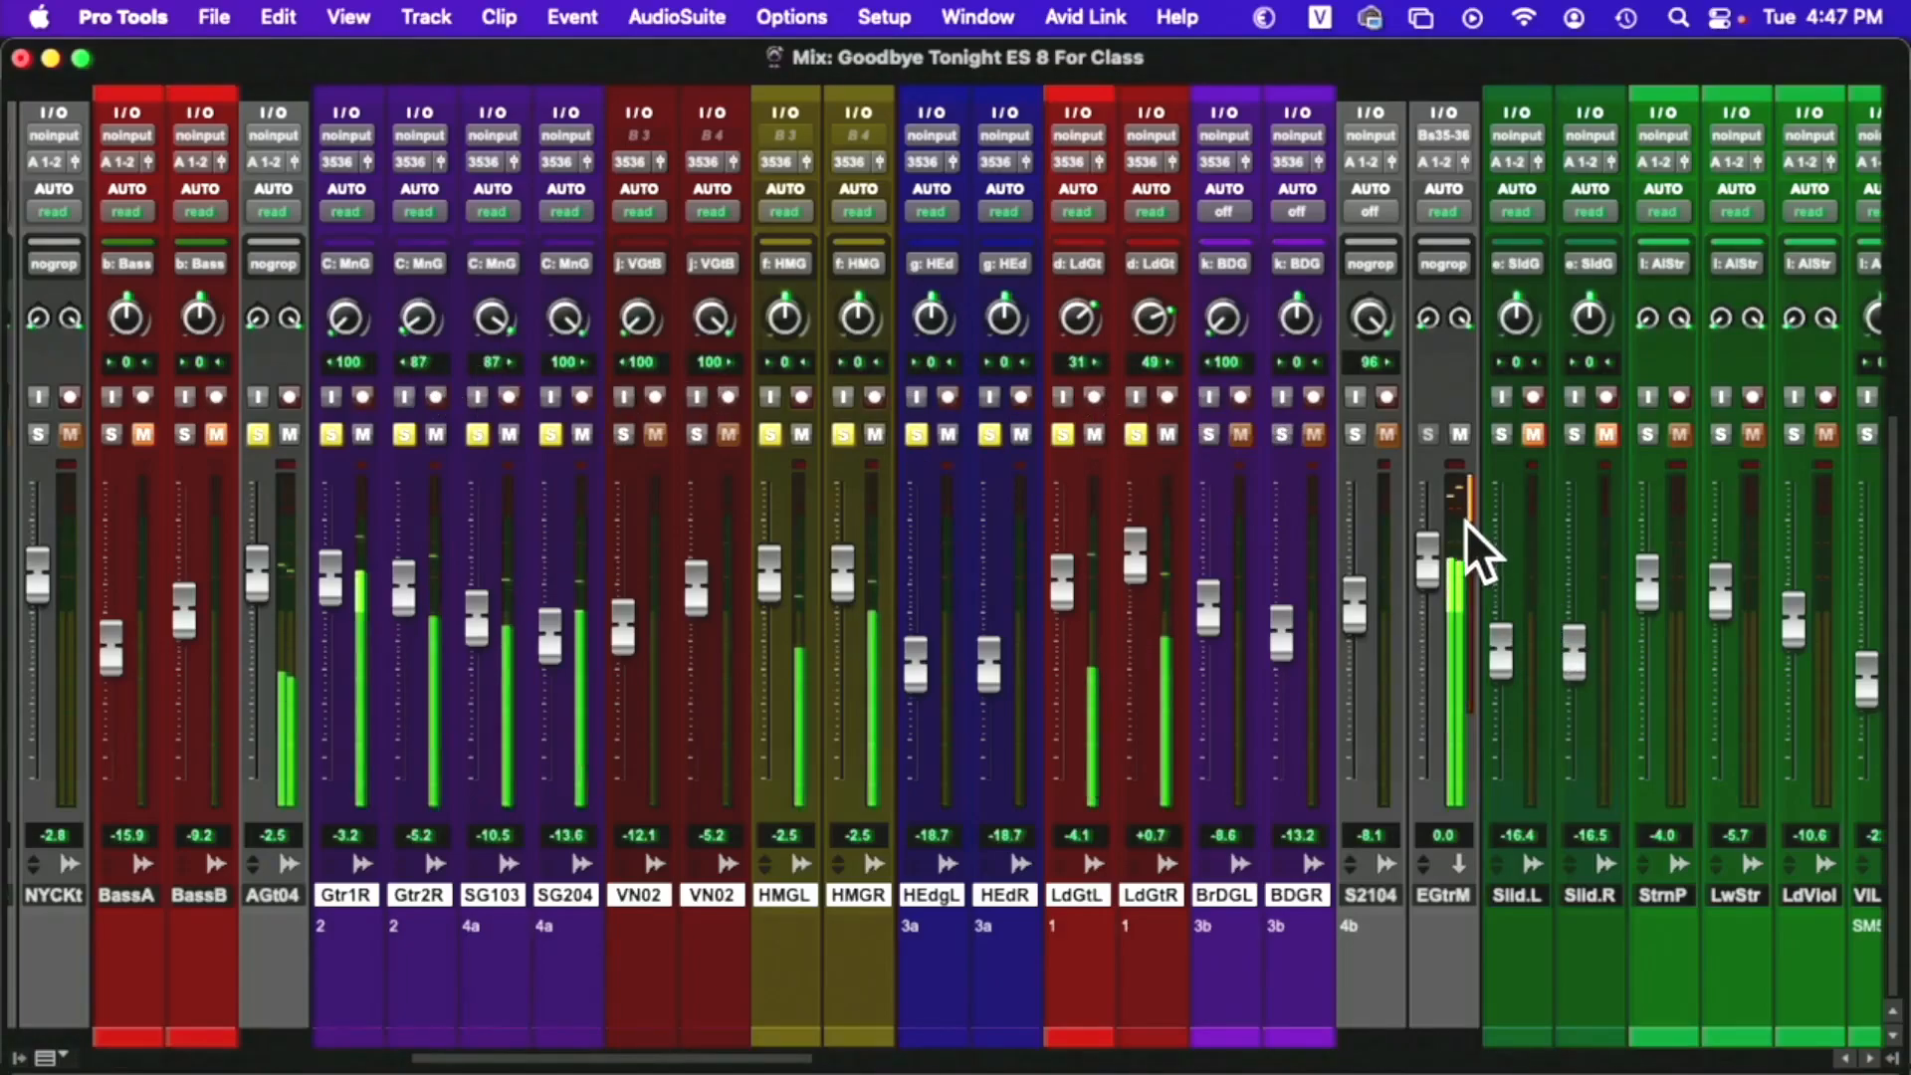
left_click(842, 436)
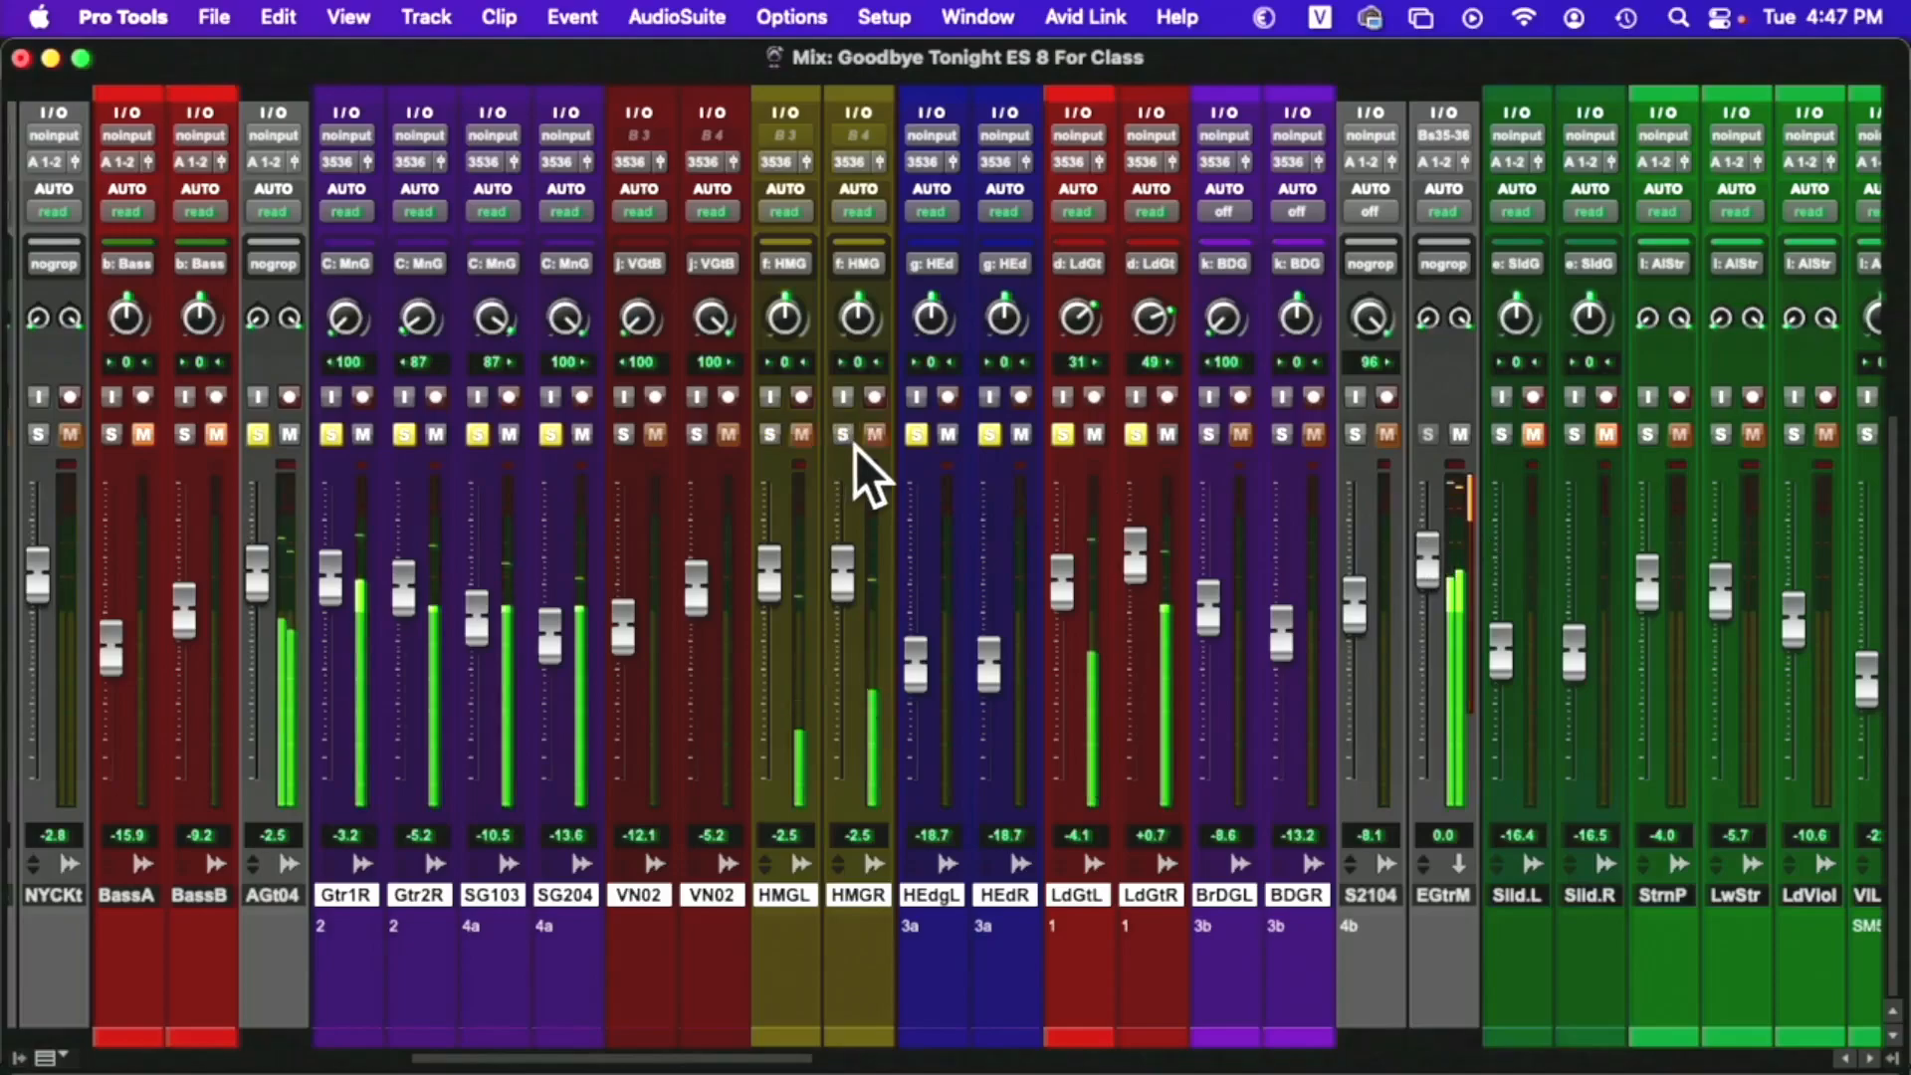
left_click(483, 437)
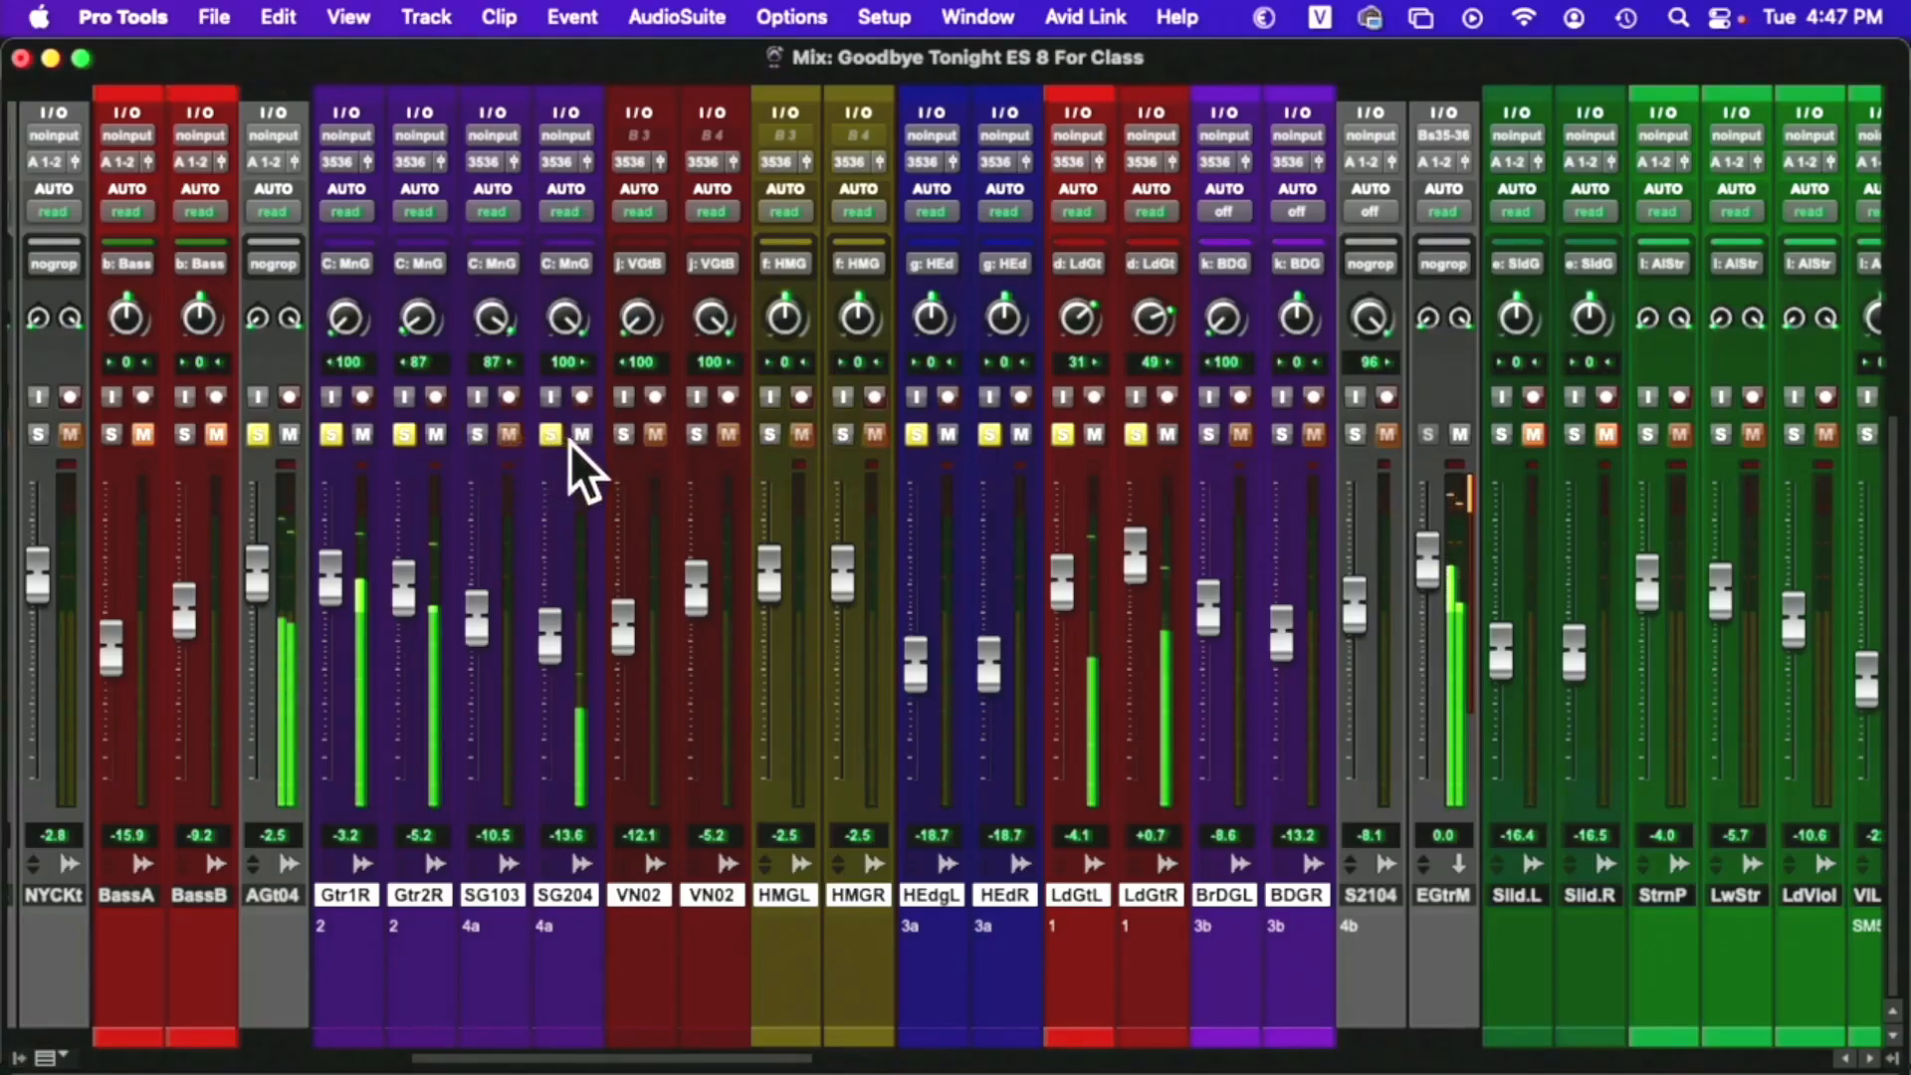
left_click(553, 436)
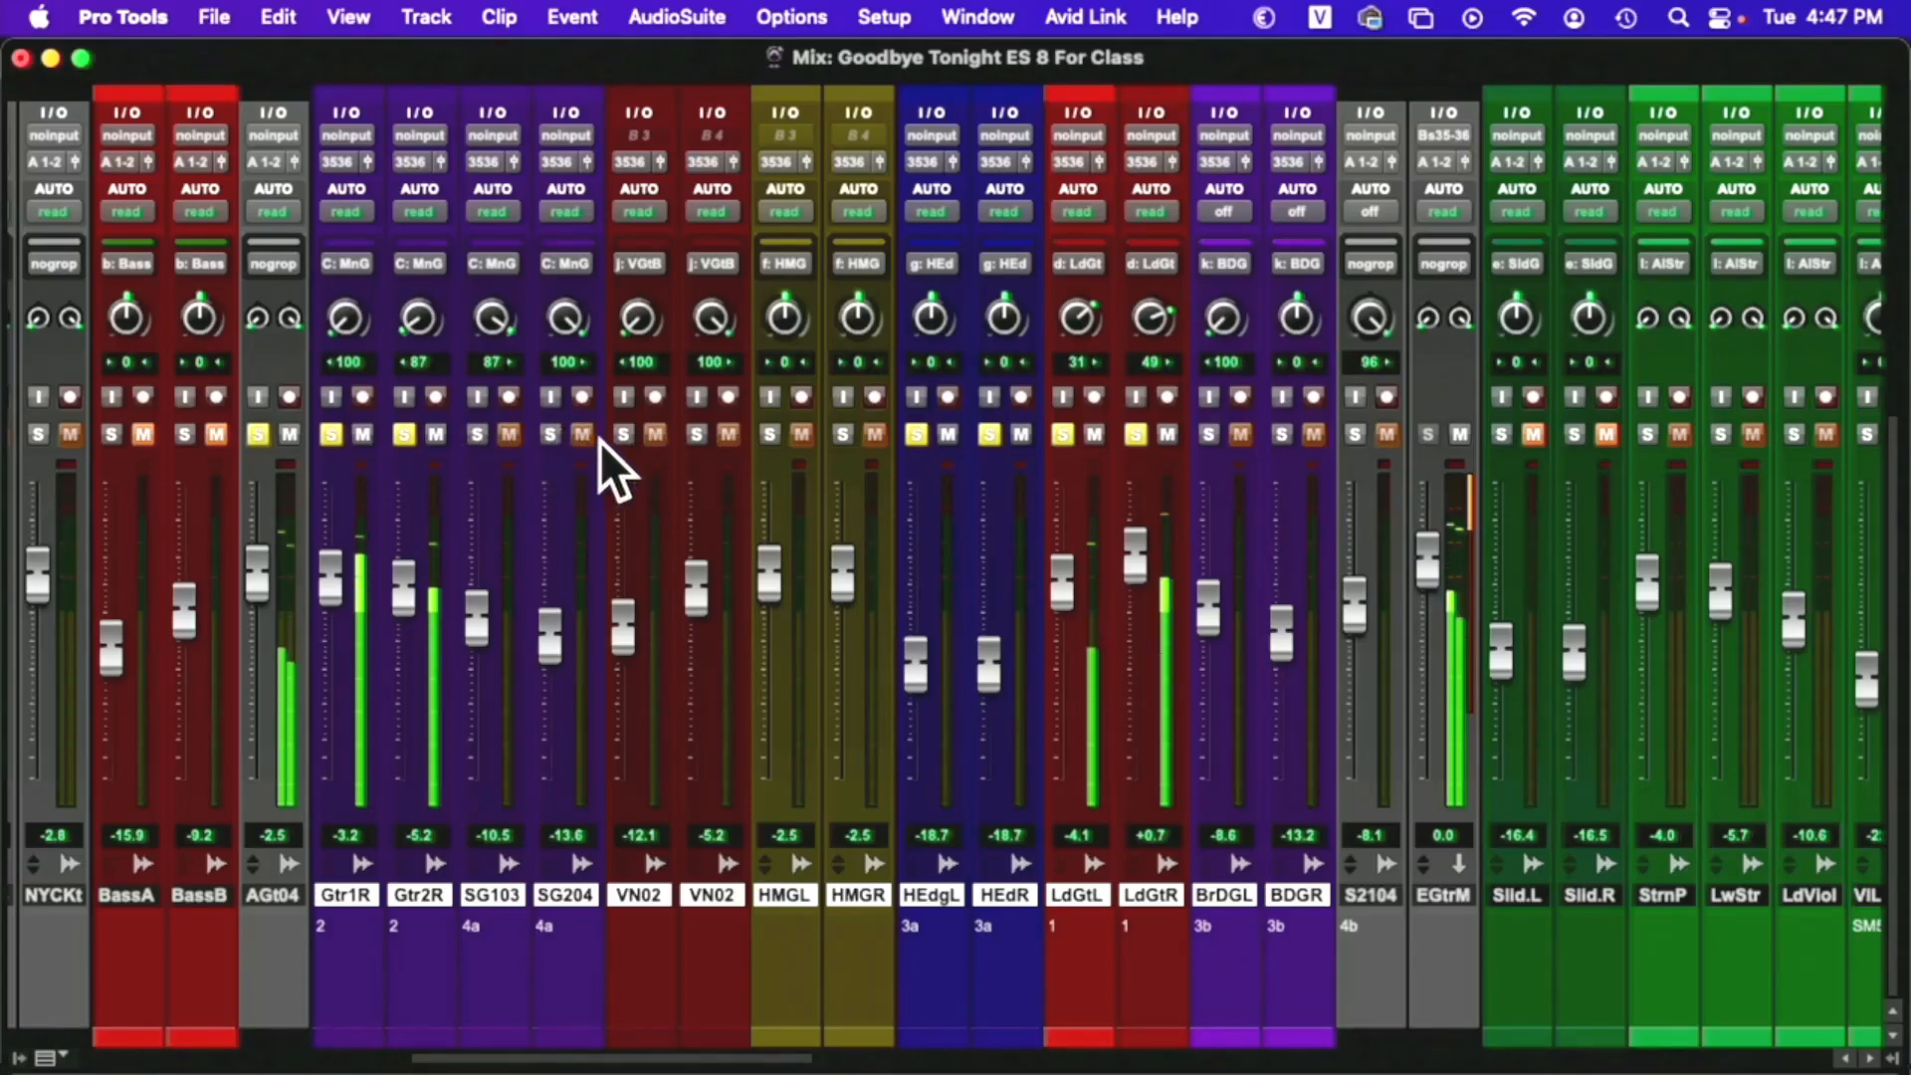
Pan Gtr1R 41 left, Gtr2R 44 left and LdGtL 48 right, and raise the LdGtL and LdGtR faders to -3.7 and +1.1 dB
left_click_drag(356, 336, 314, 223)
left_click_drag(420, 313, 400, 255)
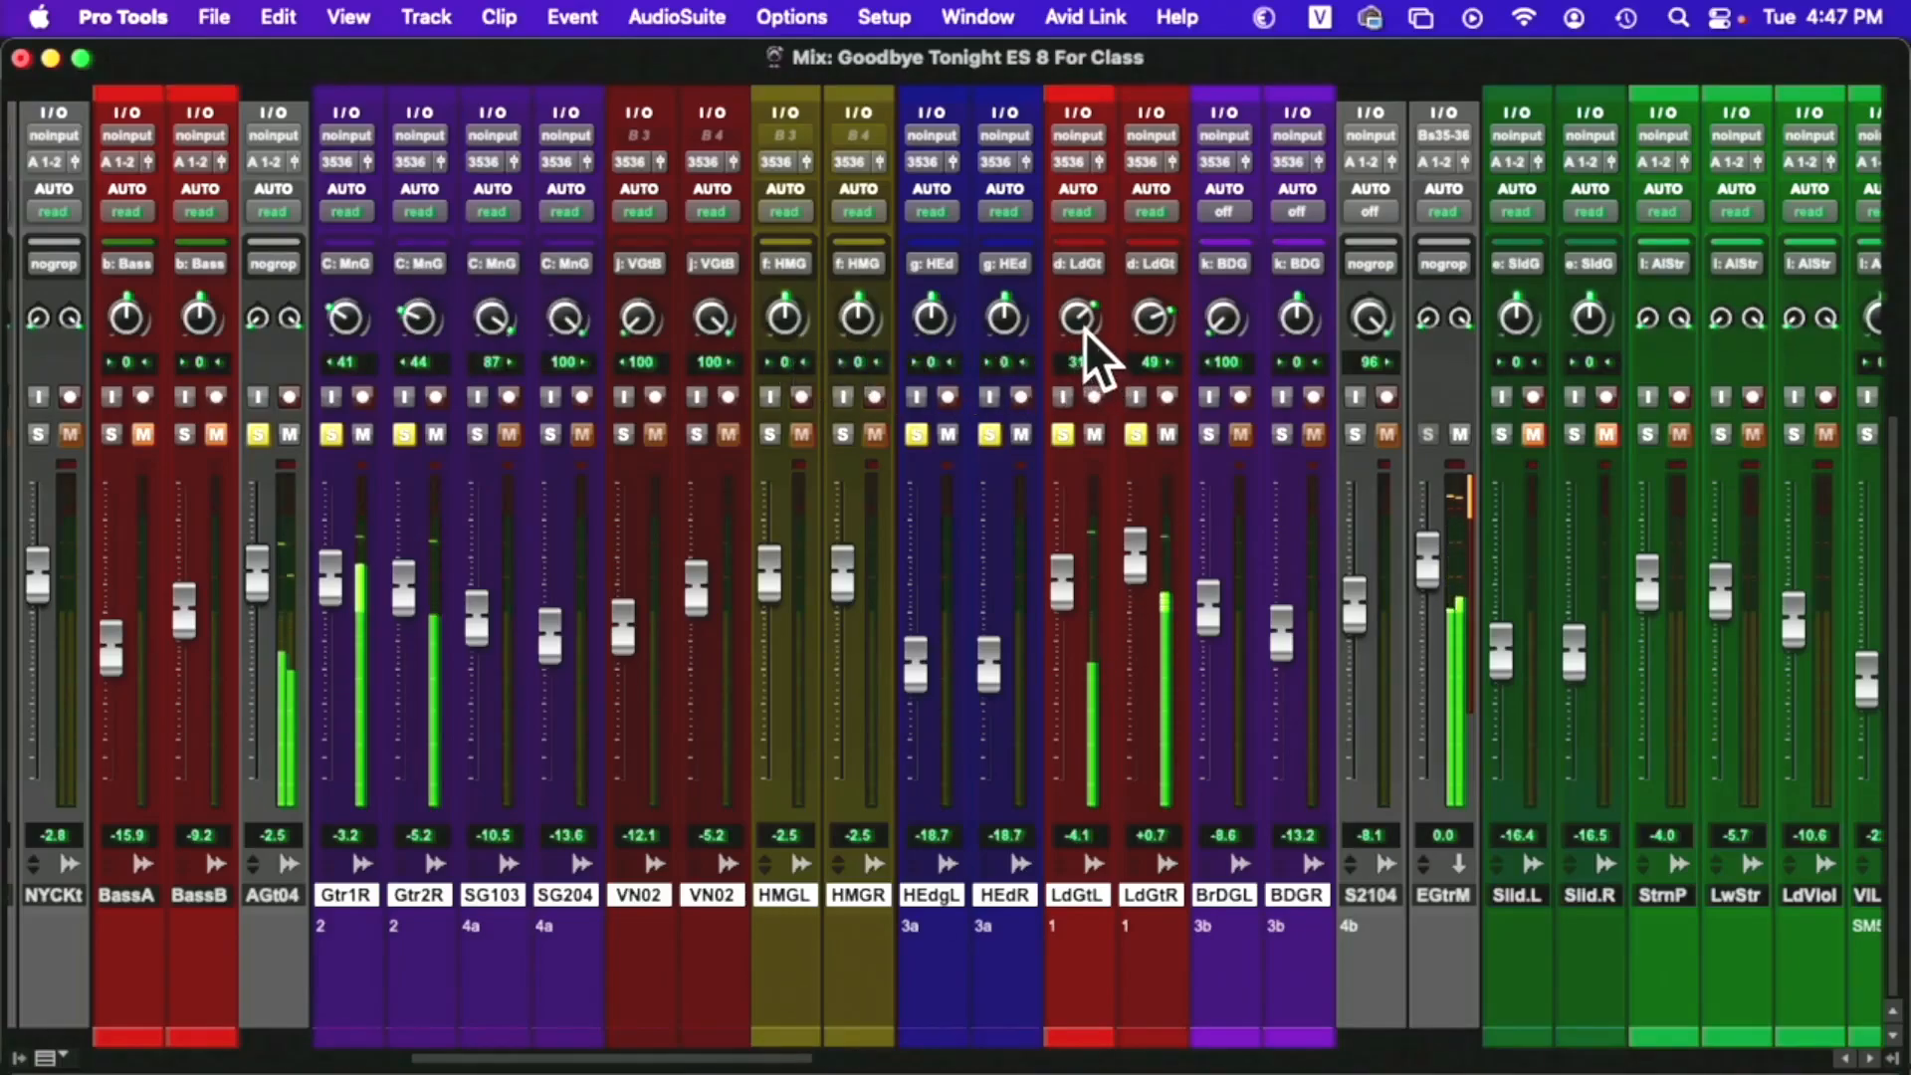
left_click_drag(1084, 329, 1084, 311)
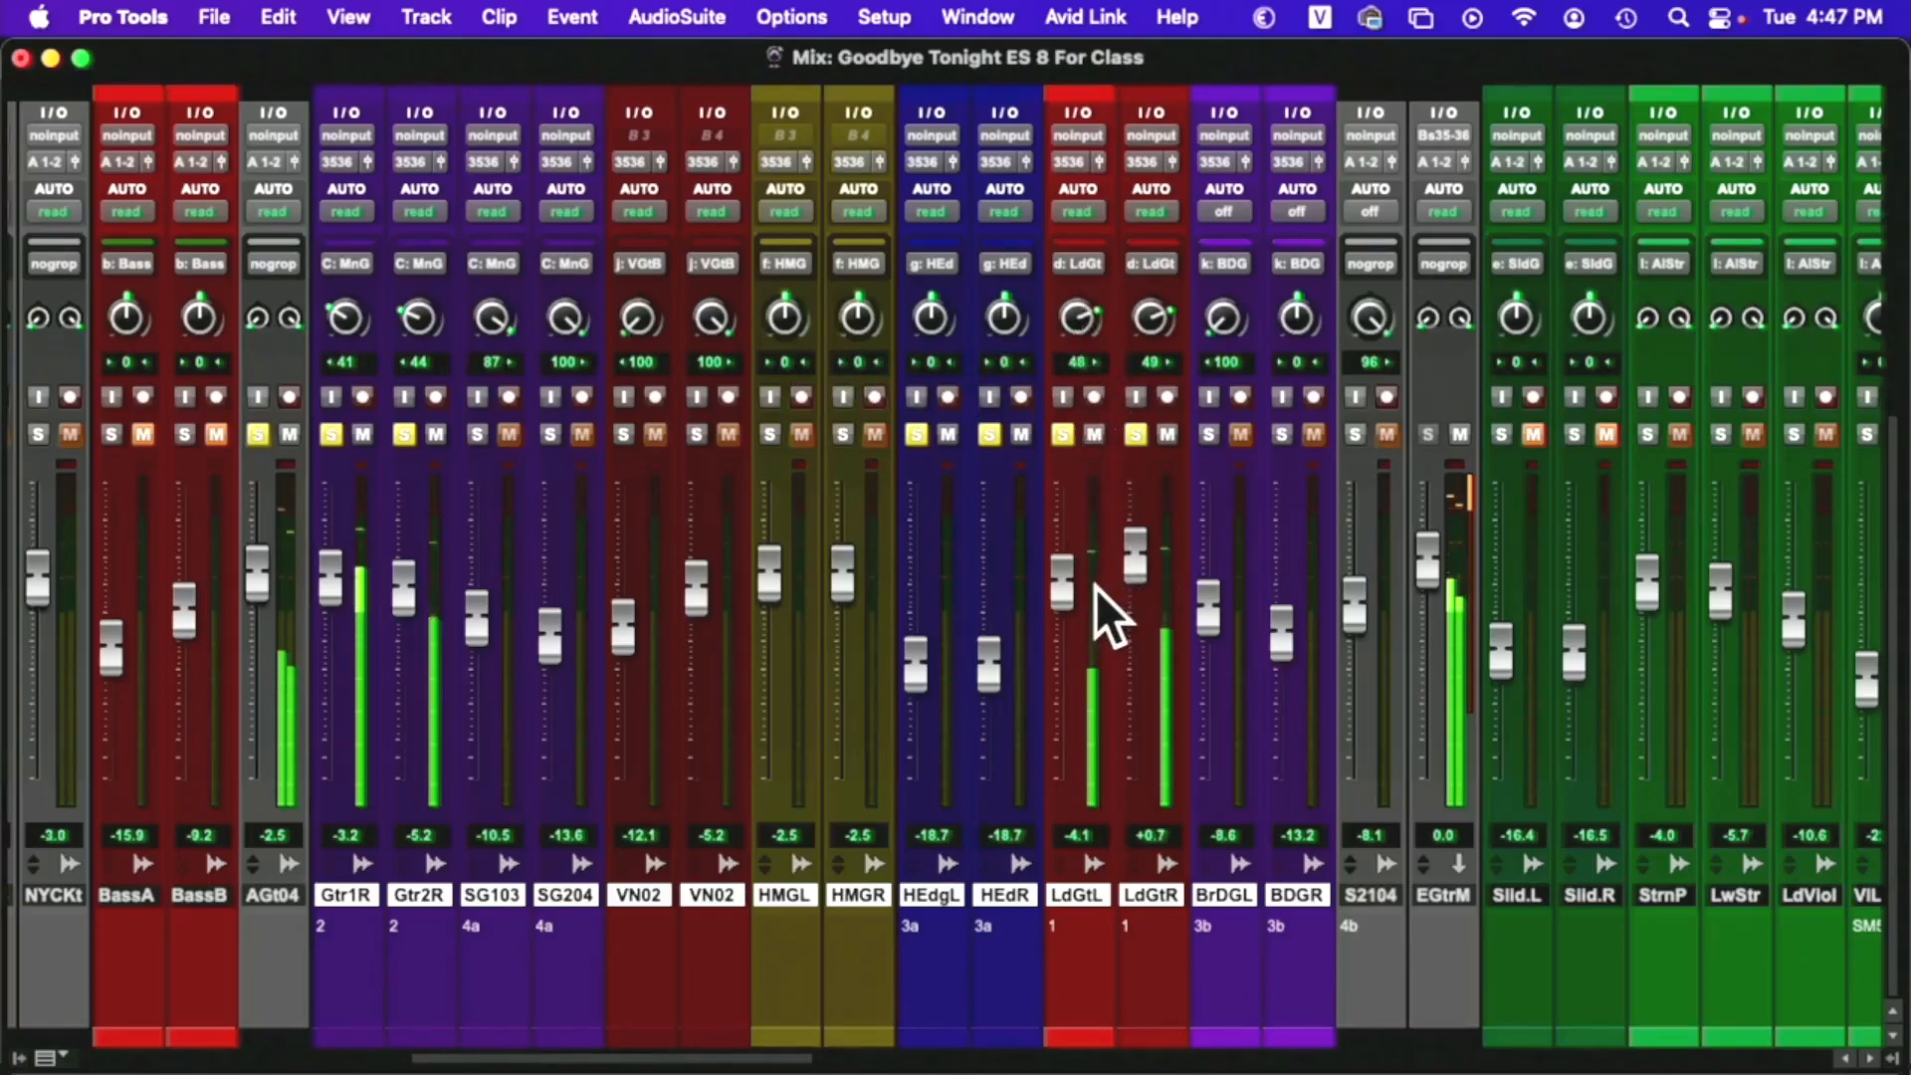
left_click_drag(1150, 581, 1151, 579)
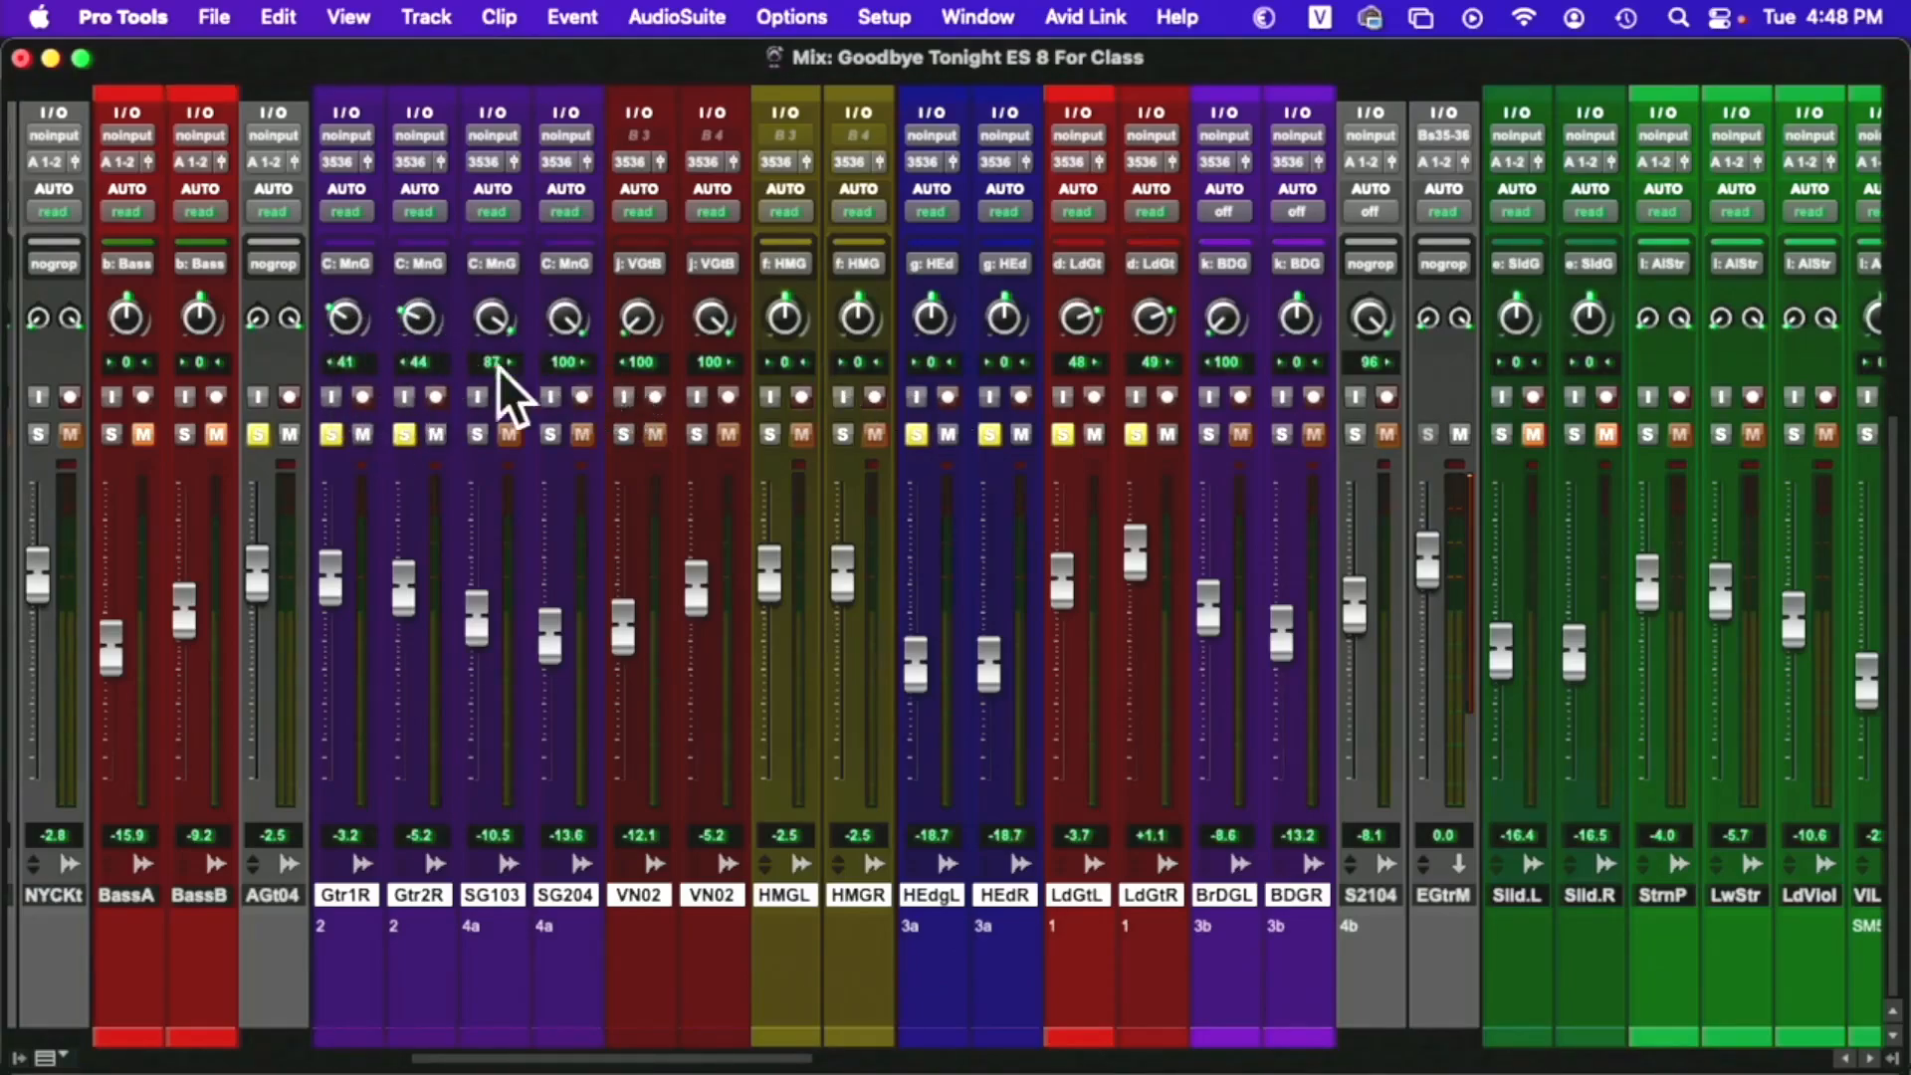
Play the section and narrow the main guitars' panning to 35 left for Gtr1R and 40 left for Gtr2R
key("space")
left_click_drag(359, 326, 391, 423)
left_click_drag(428, 317, 349, 264)
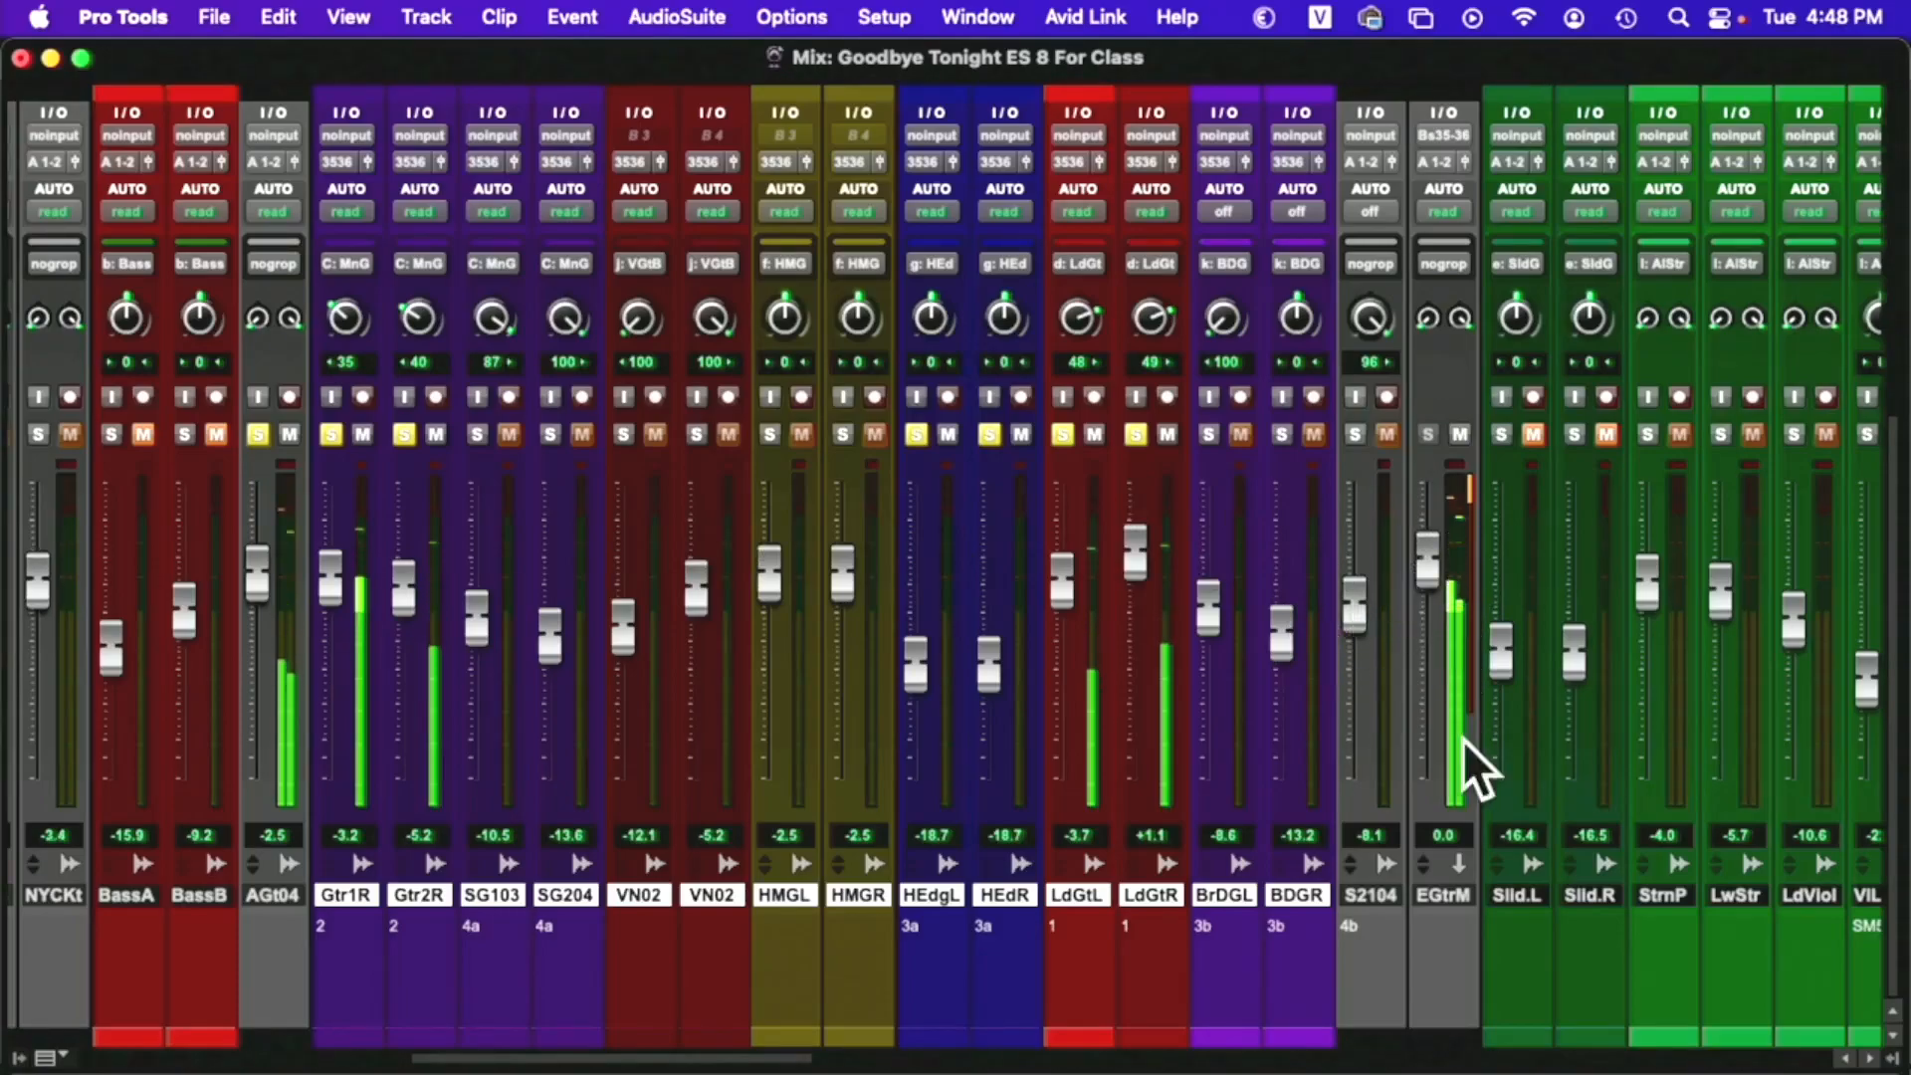
Set the EGtrM guitar master fader to -0.6 dB after trying it at +1.1 dB
mouse_move(1430, 571)
left_mouse_down()
mouse_move(1430, 748)
mouse_move(1410, 541)
mouse_move(1417, 679)
mouse_move(1434, 563)
left_mouse_up()
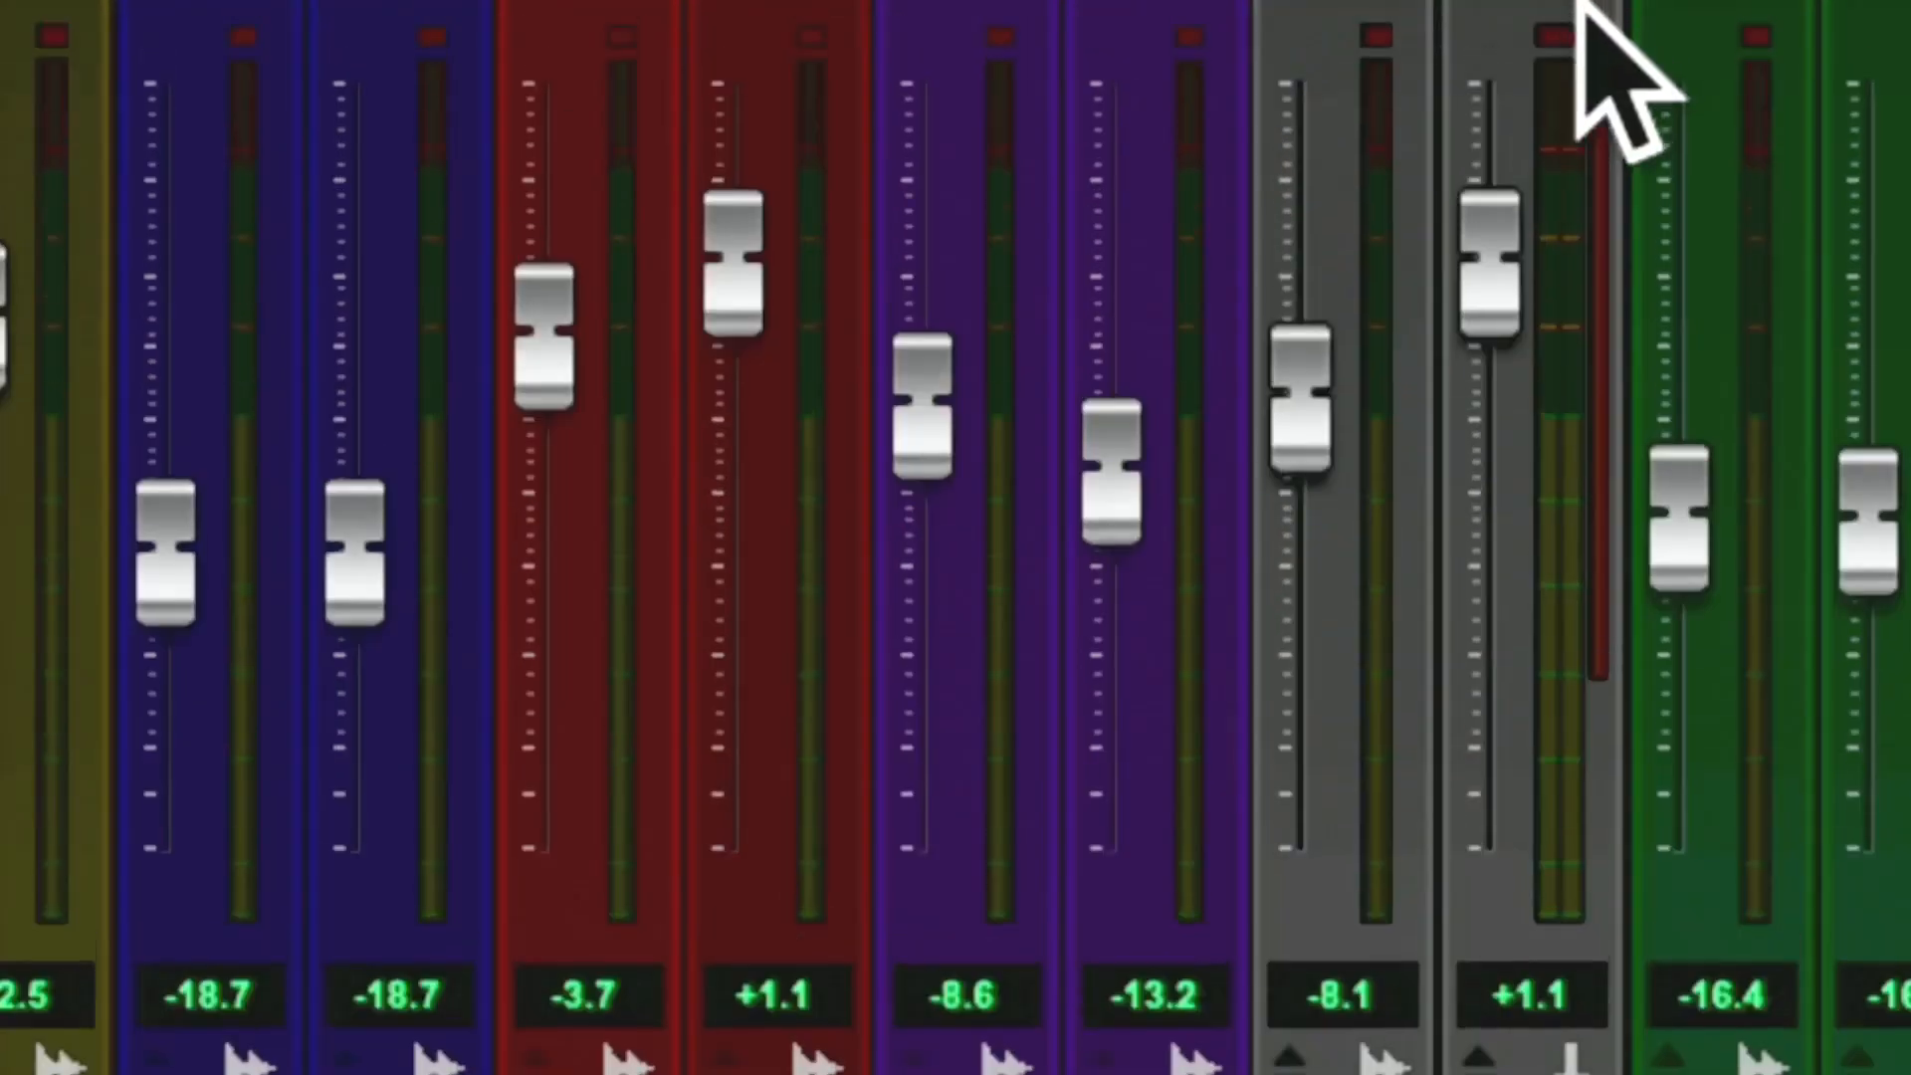
left_click_drag(1511, 223, 1503, 315)
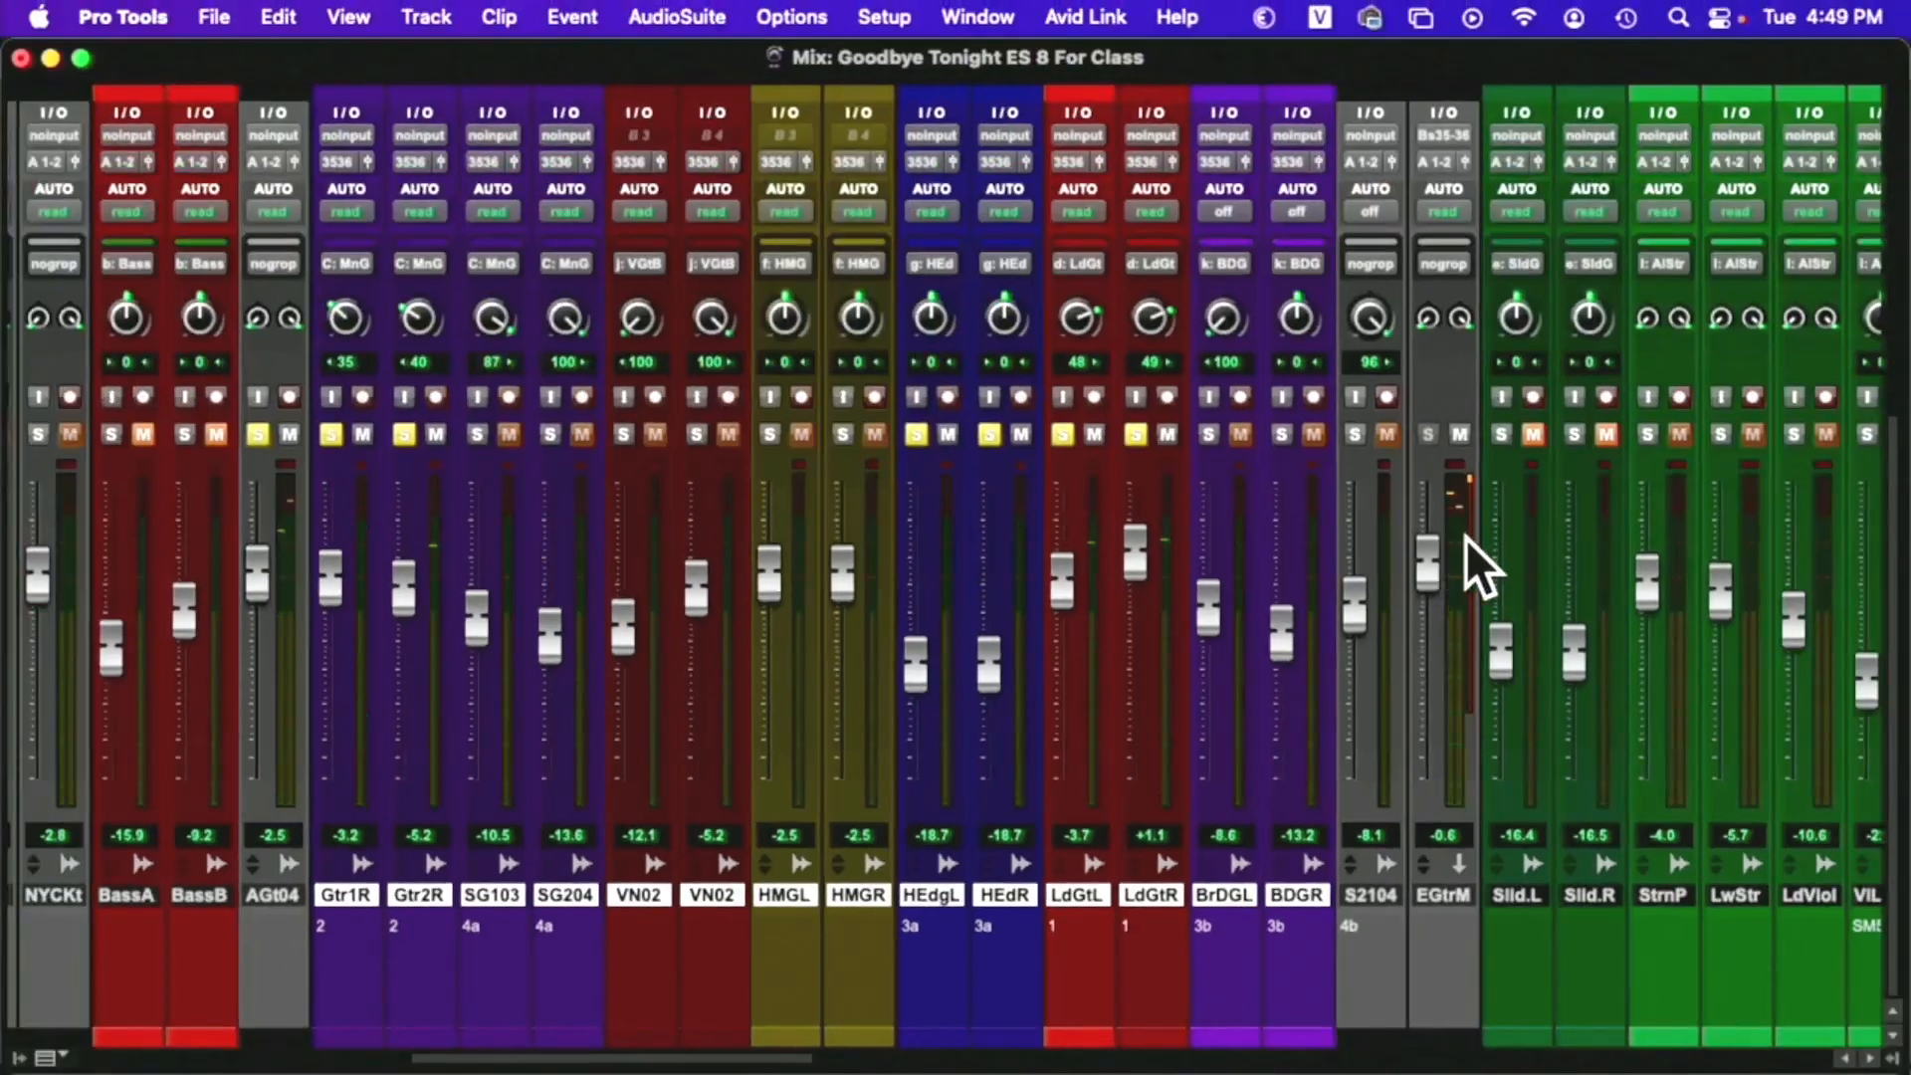
Look across the mixer from the guitar channels through the string channels to the channels beyond them
scroll(1454, 416, "up", 5)
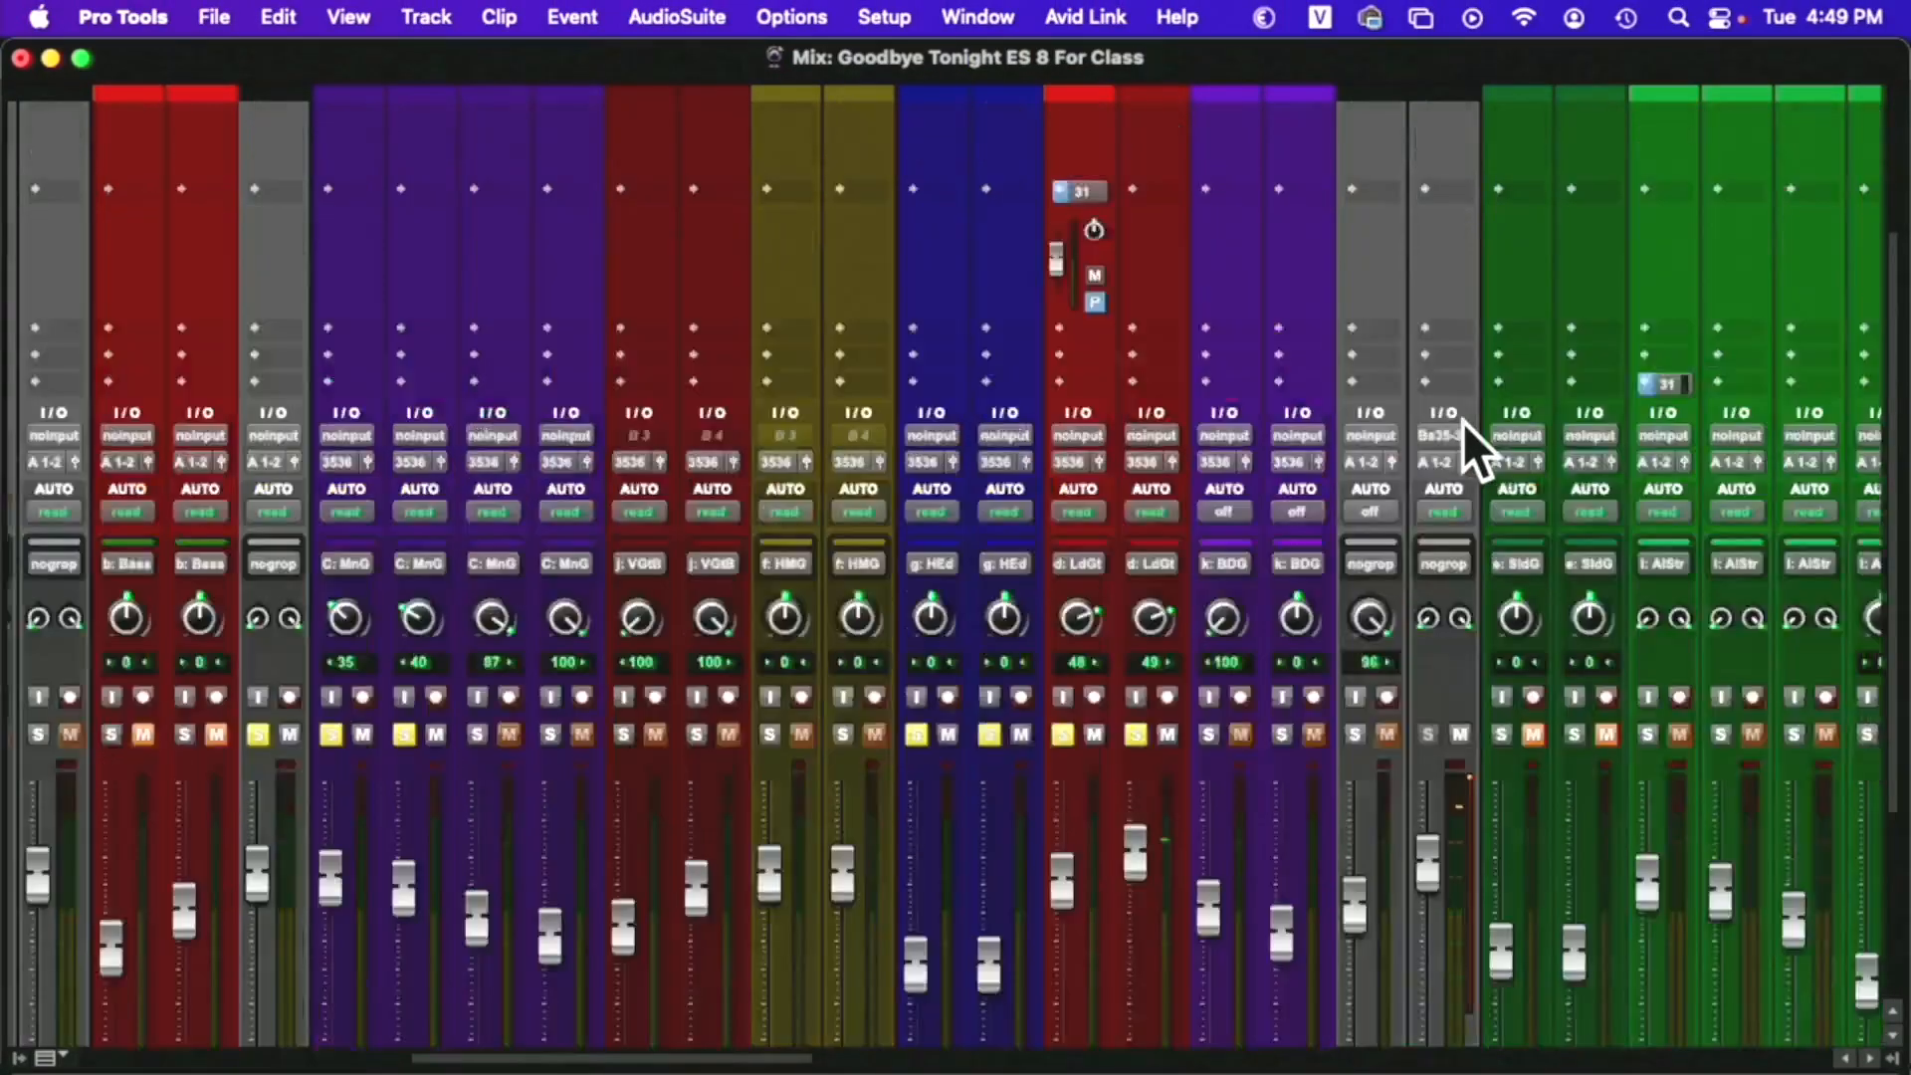
scroll(1461, 418, "down", 10)
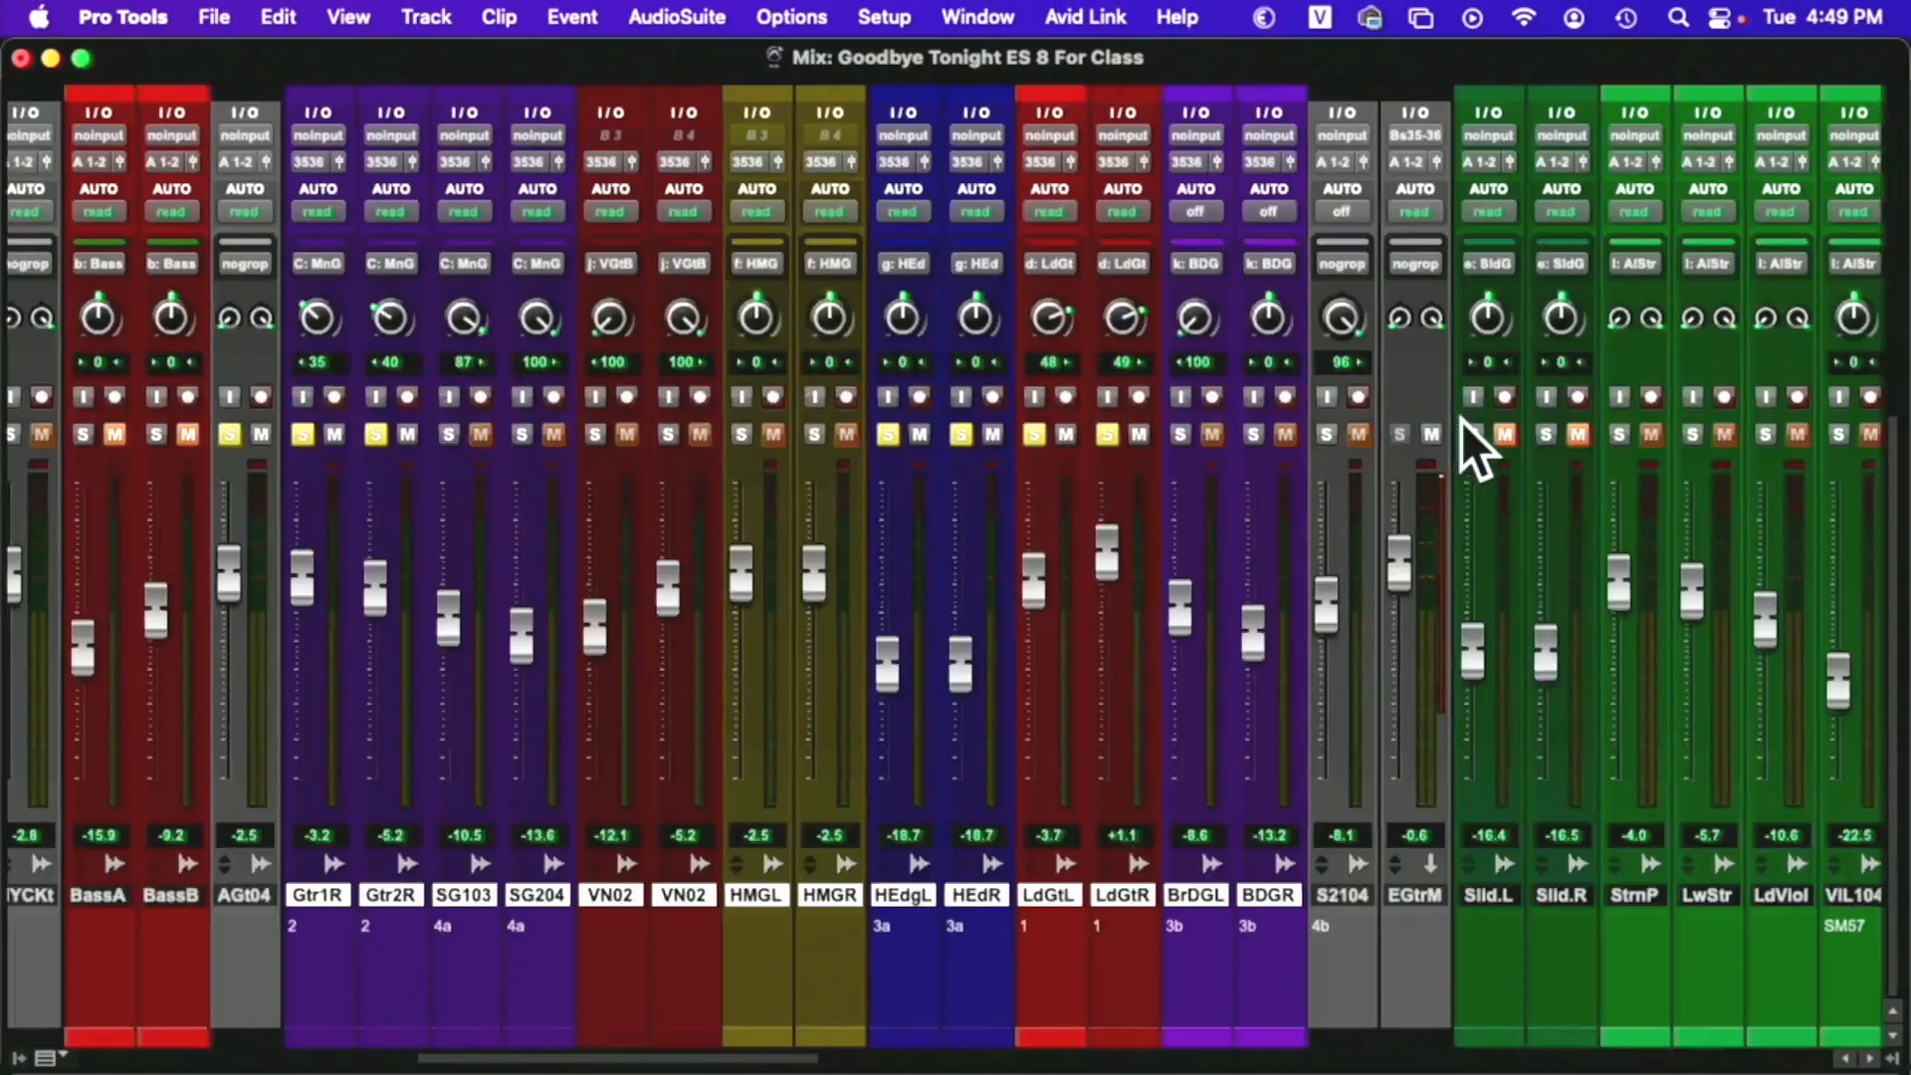
scroll(1462, 420, "right", 10)
scroll(1461, 420, "up", 5)
scroll(1461, 426, "right", 6)
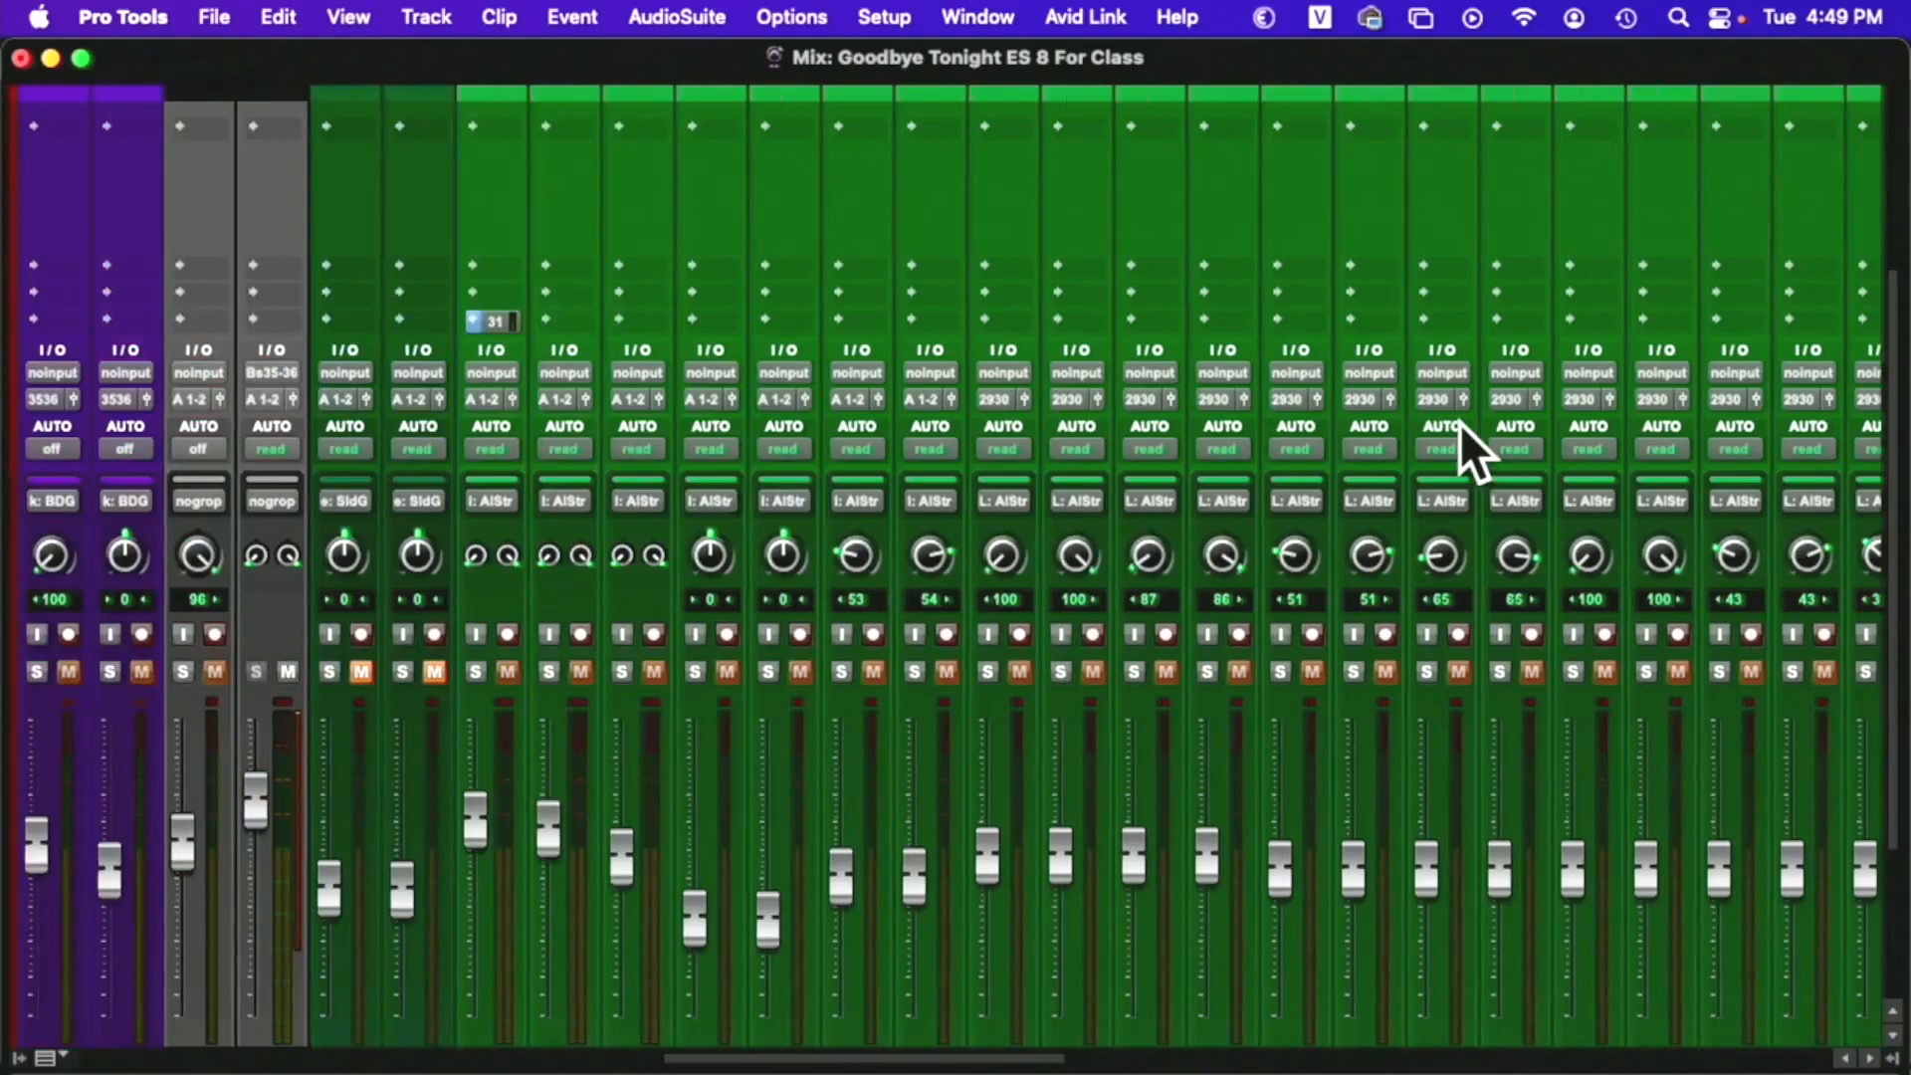
scroll(1454, 428, "right", 12)
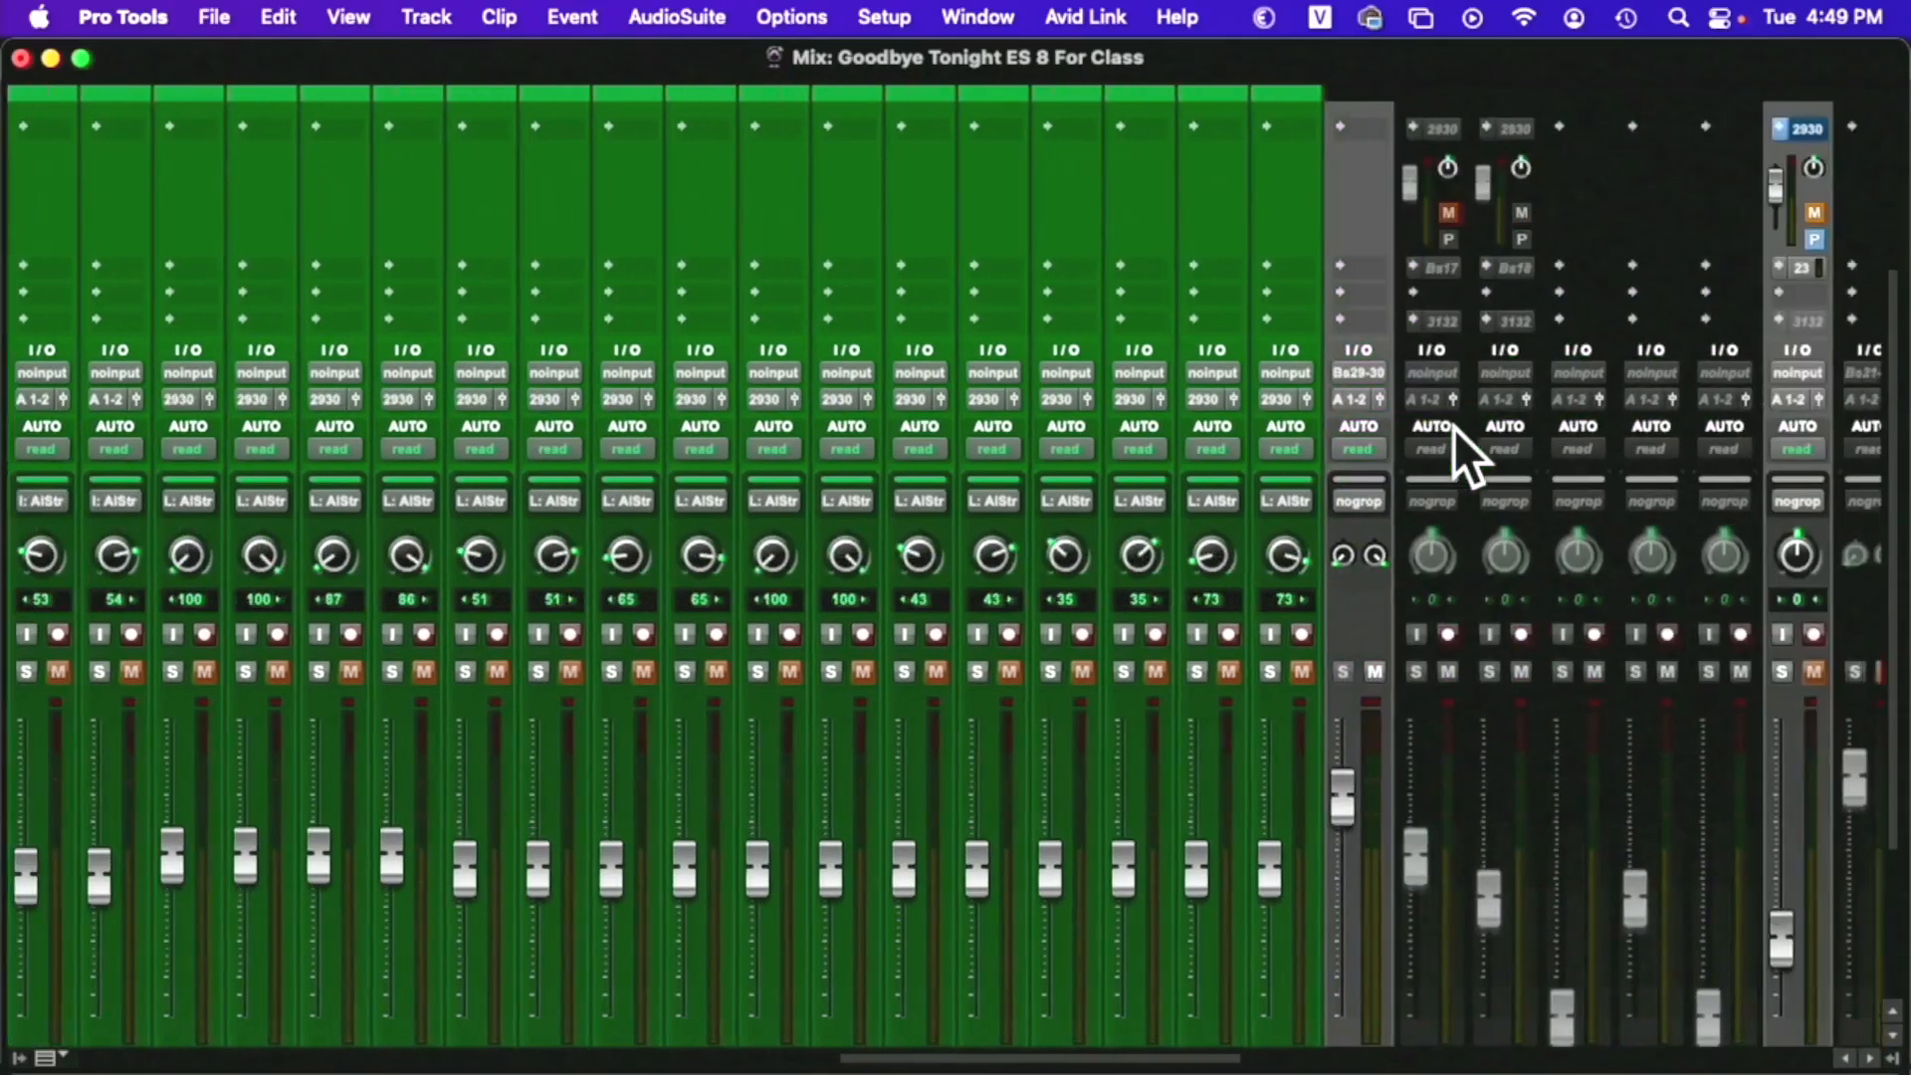
scroll(1454, 428, "right", 1)
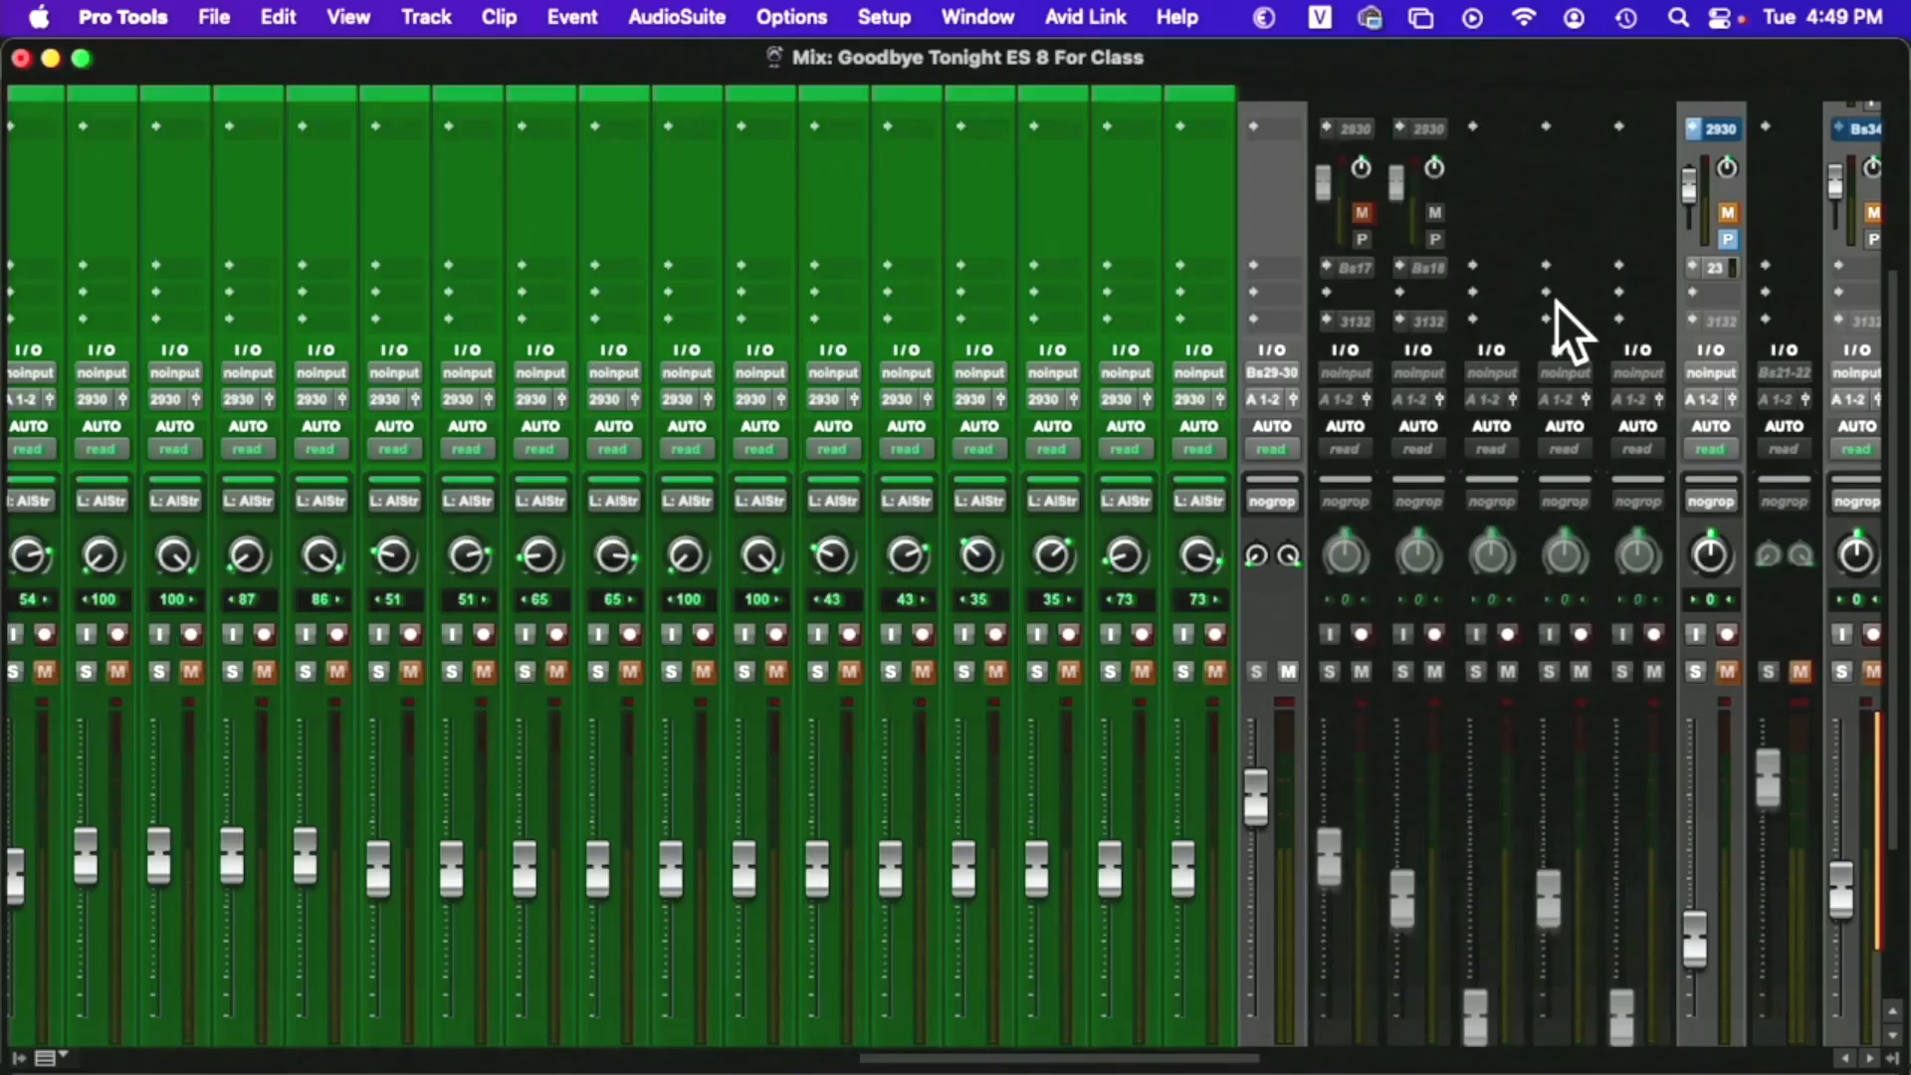
Switch to the Edit window and examine the tracks from the drums and guitars through the strings to the lead vocals
key("super+equal")
scroll(1133, 513, "down", 20)
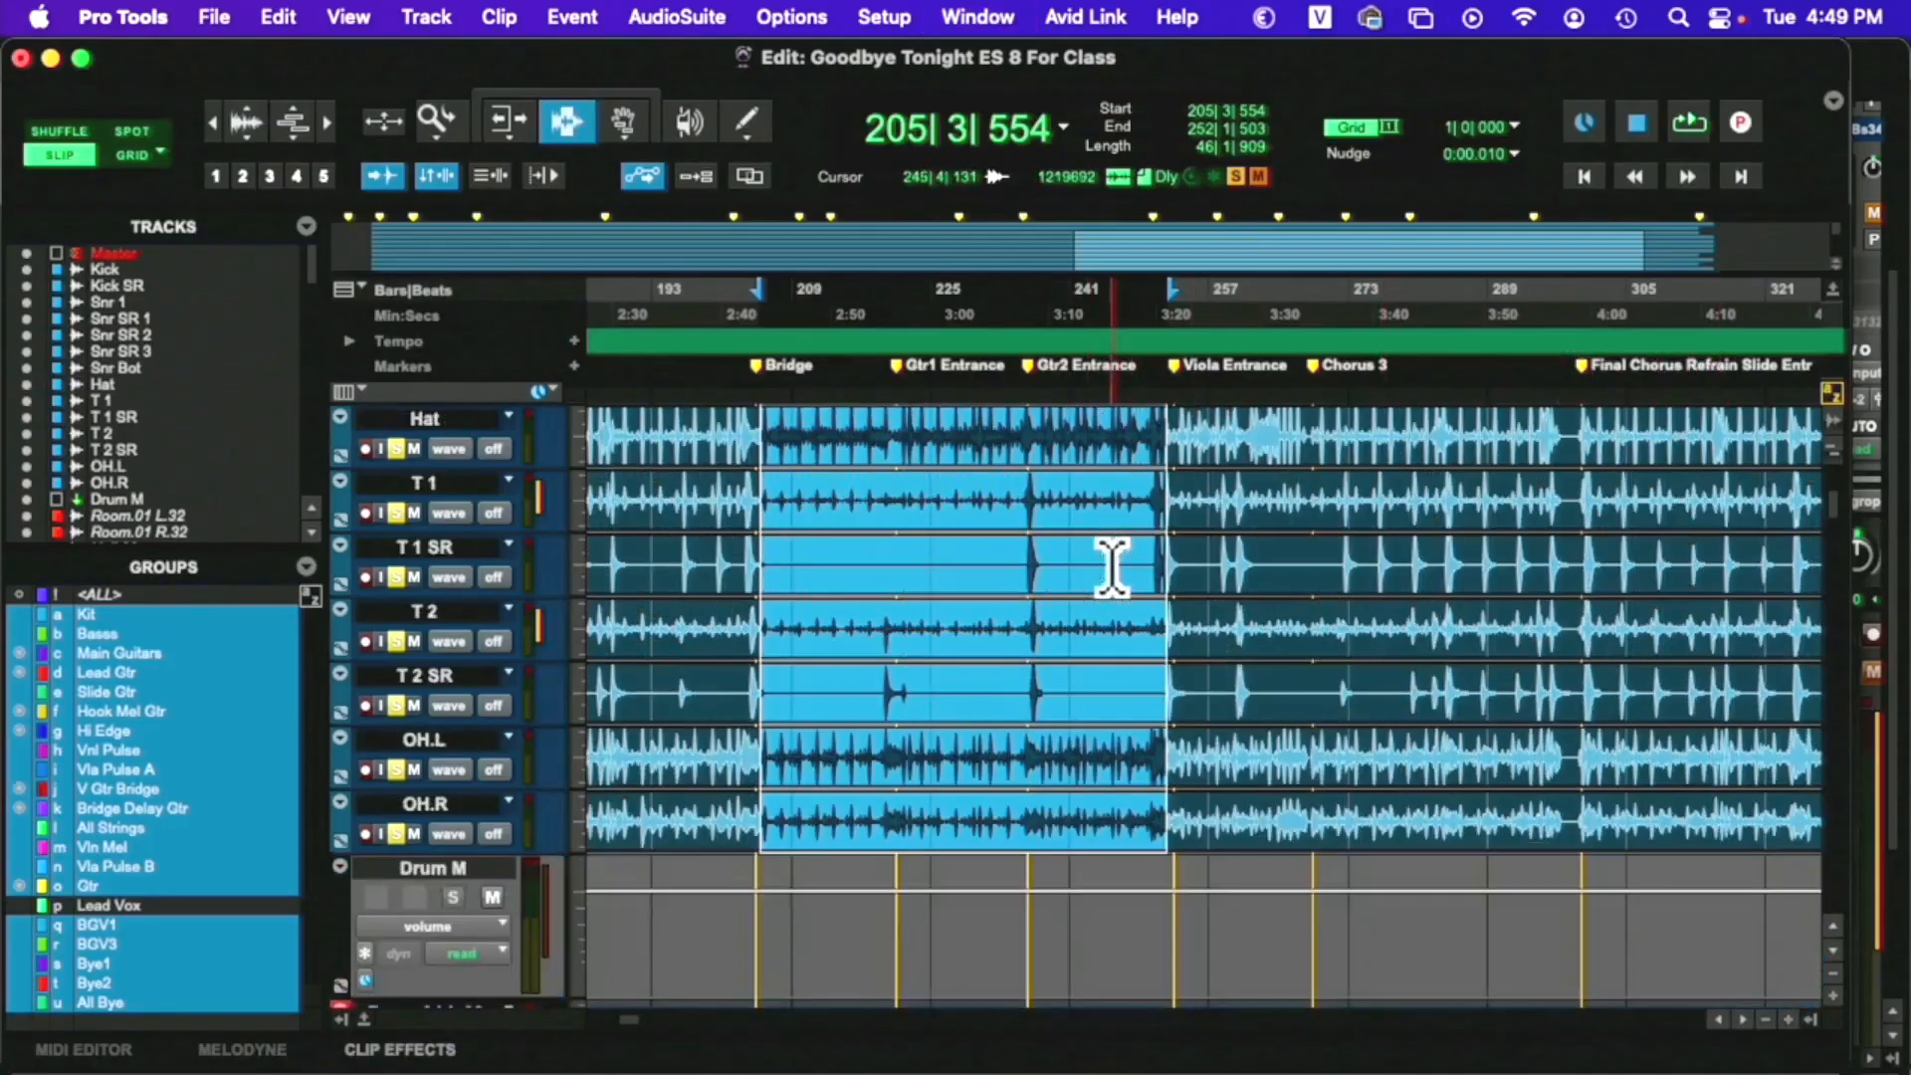
scroll(1088, 564, "down", 6)
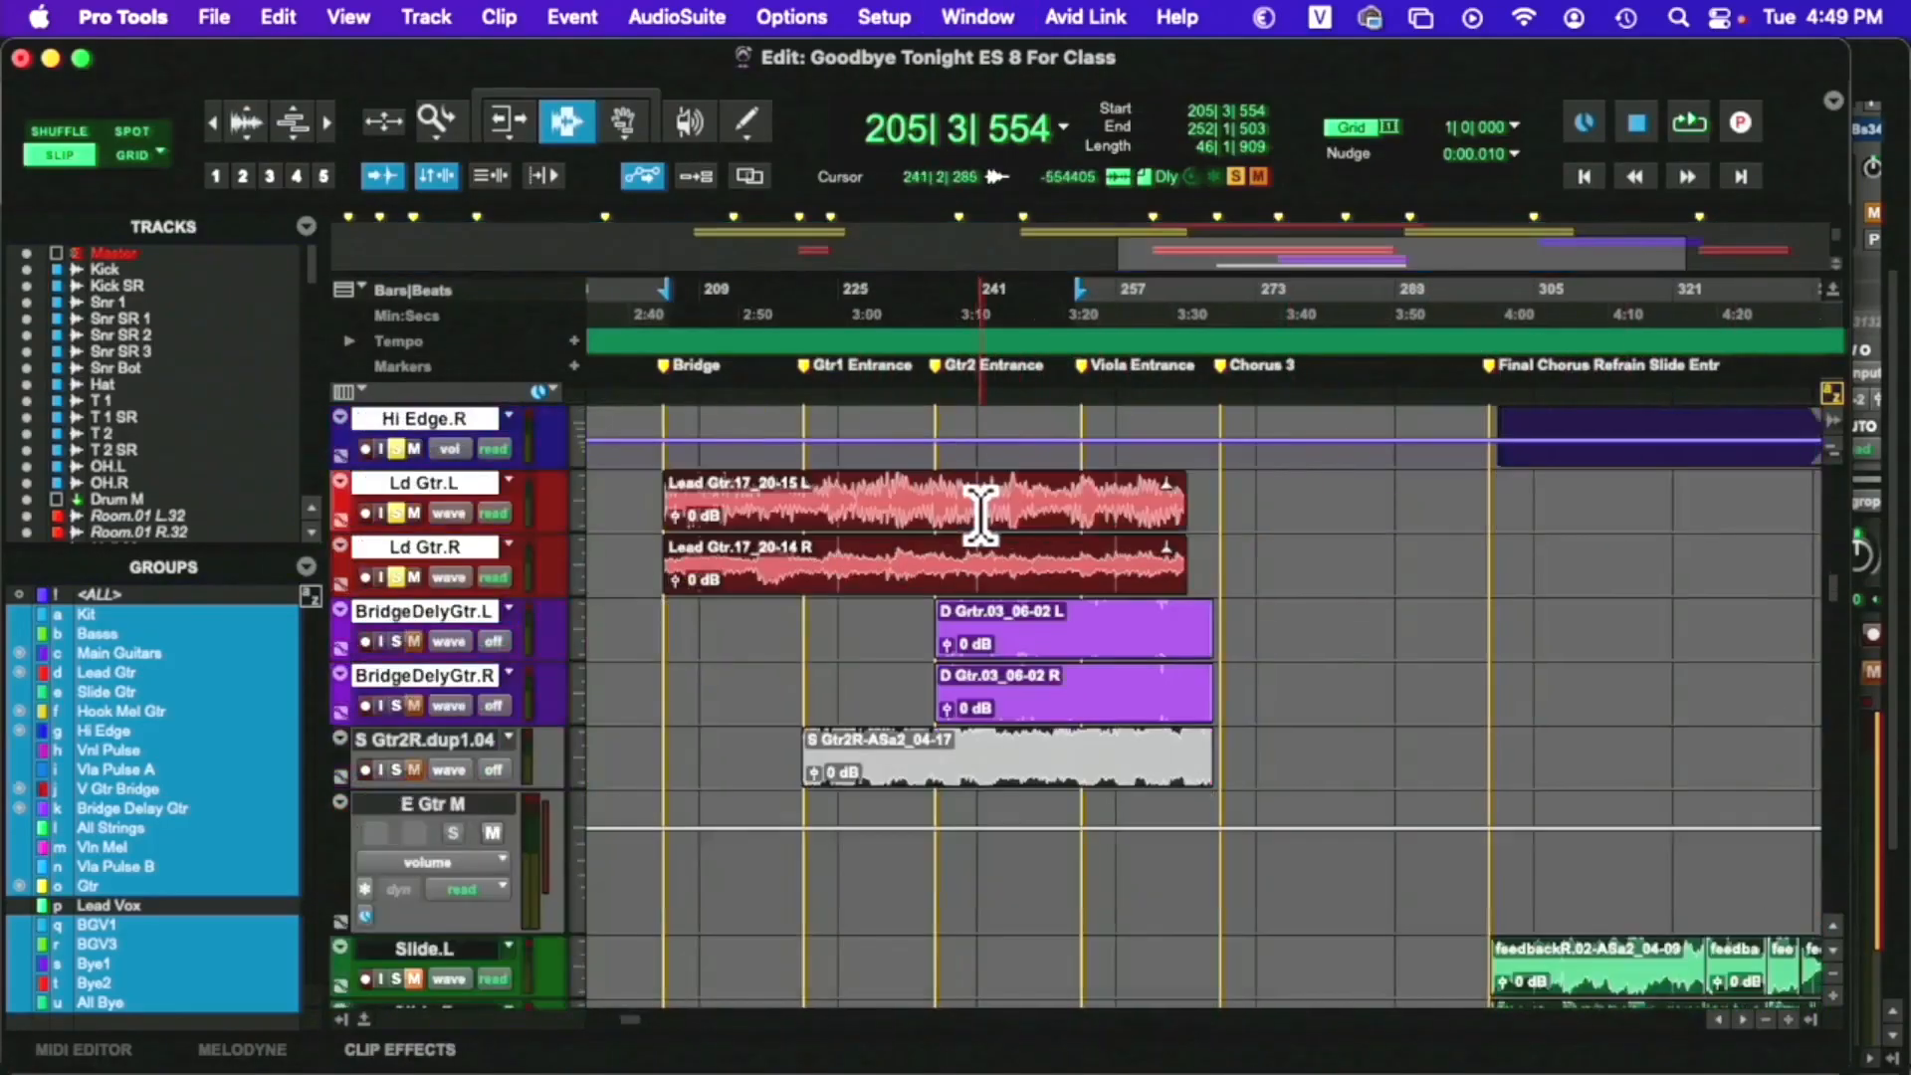
scroll(982, 514, "right", 3)
scroll(984, 514, "down", 15)
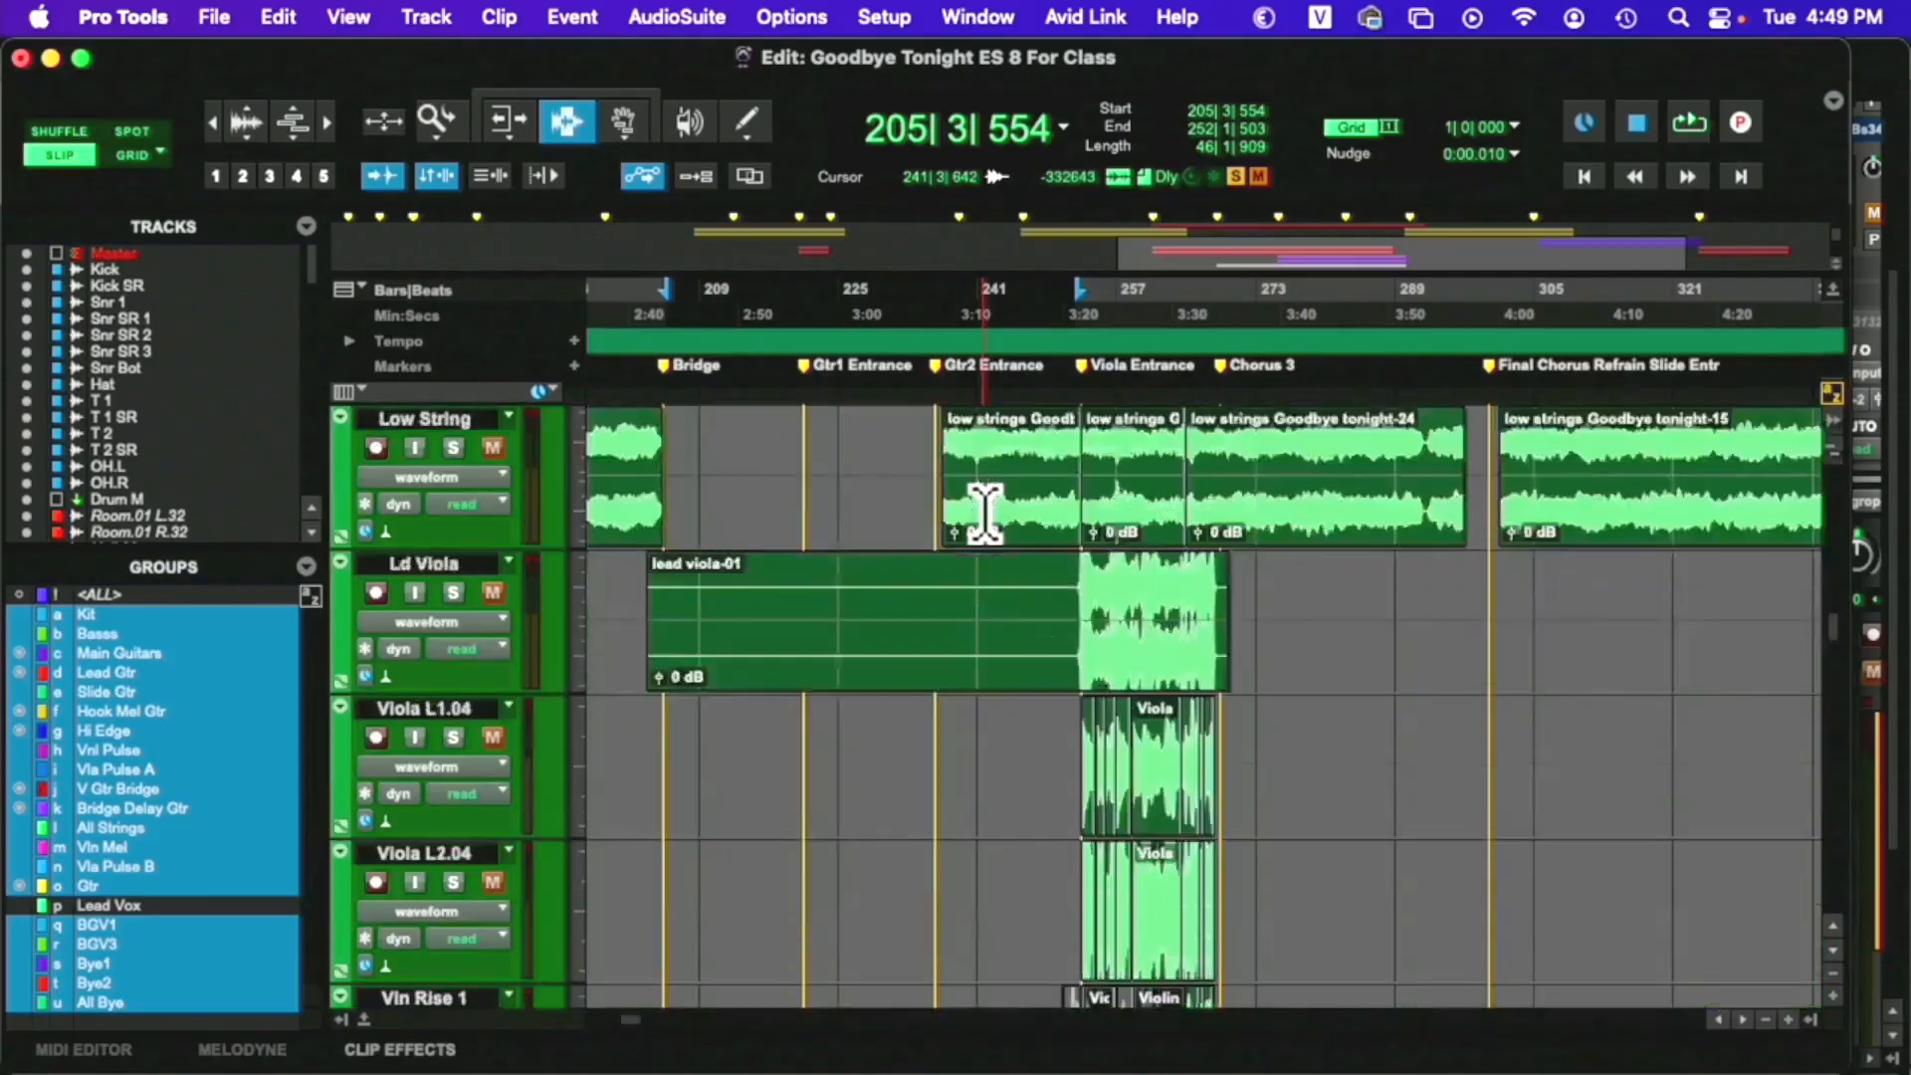
scroll(986, 514, "down", 20)
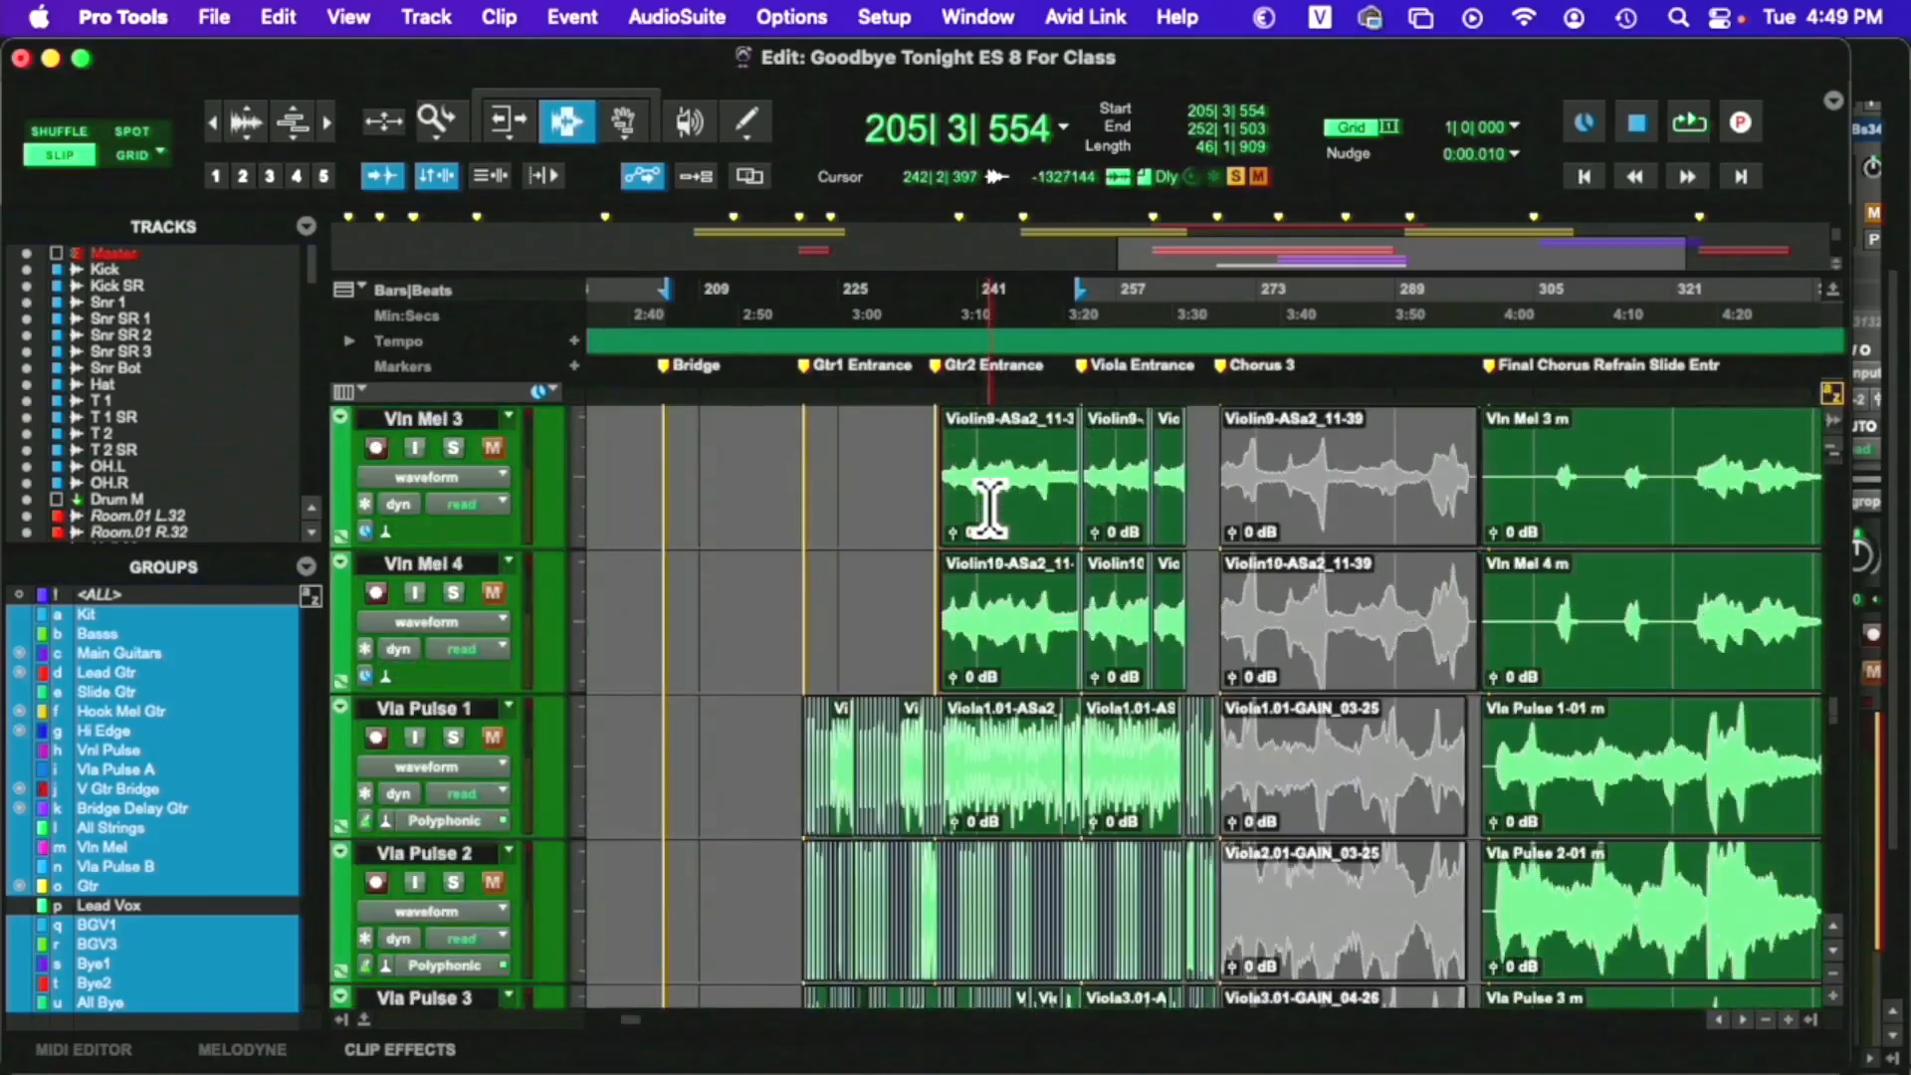
scroll(990, 508, "down", 10)
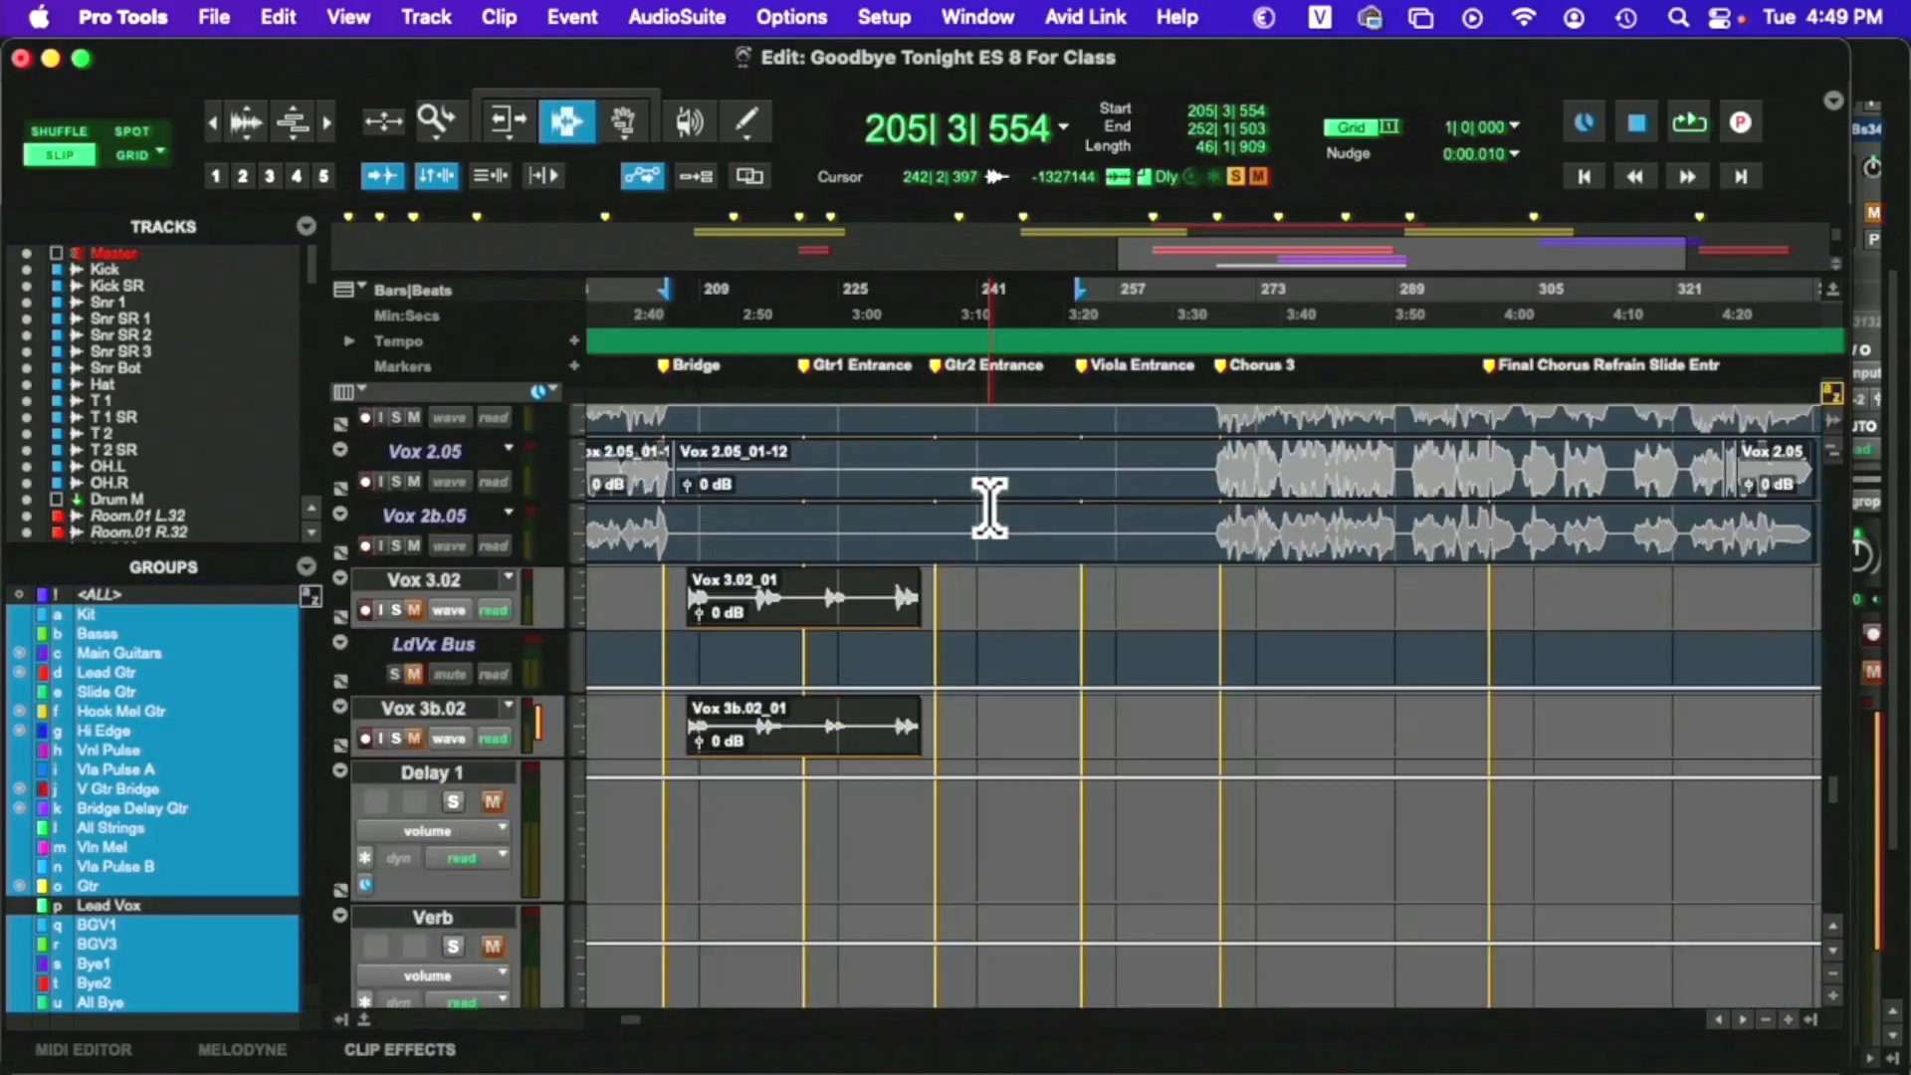
scroll(990, 508, "up", 3)
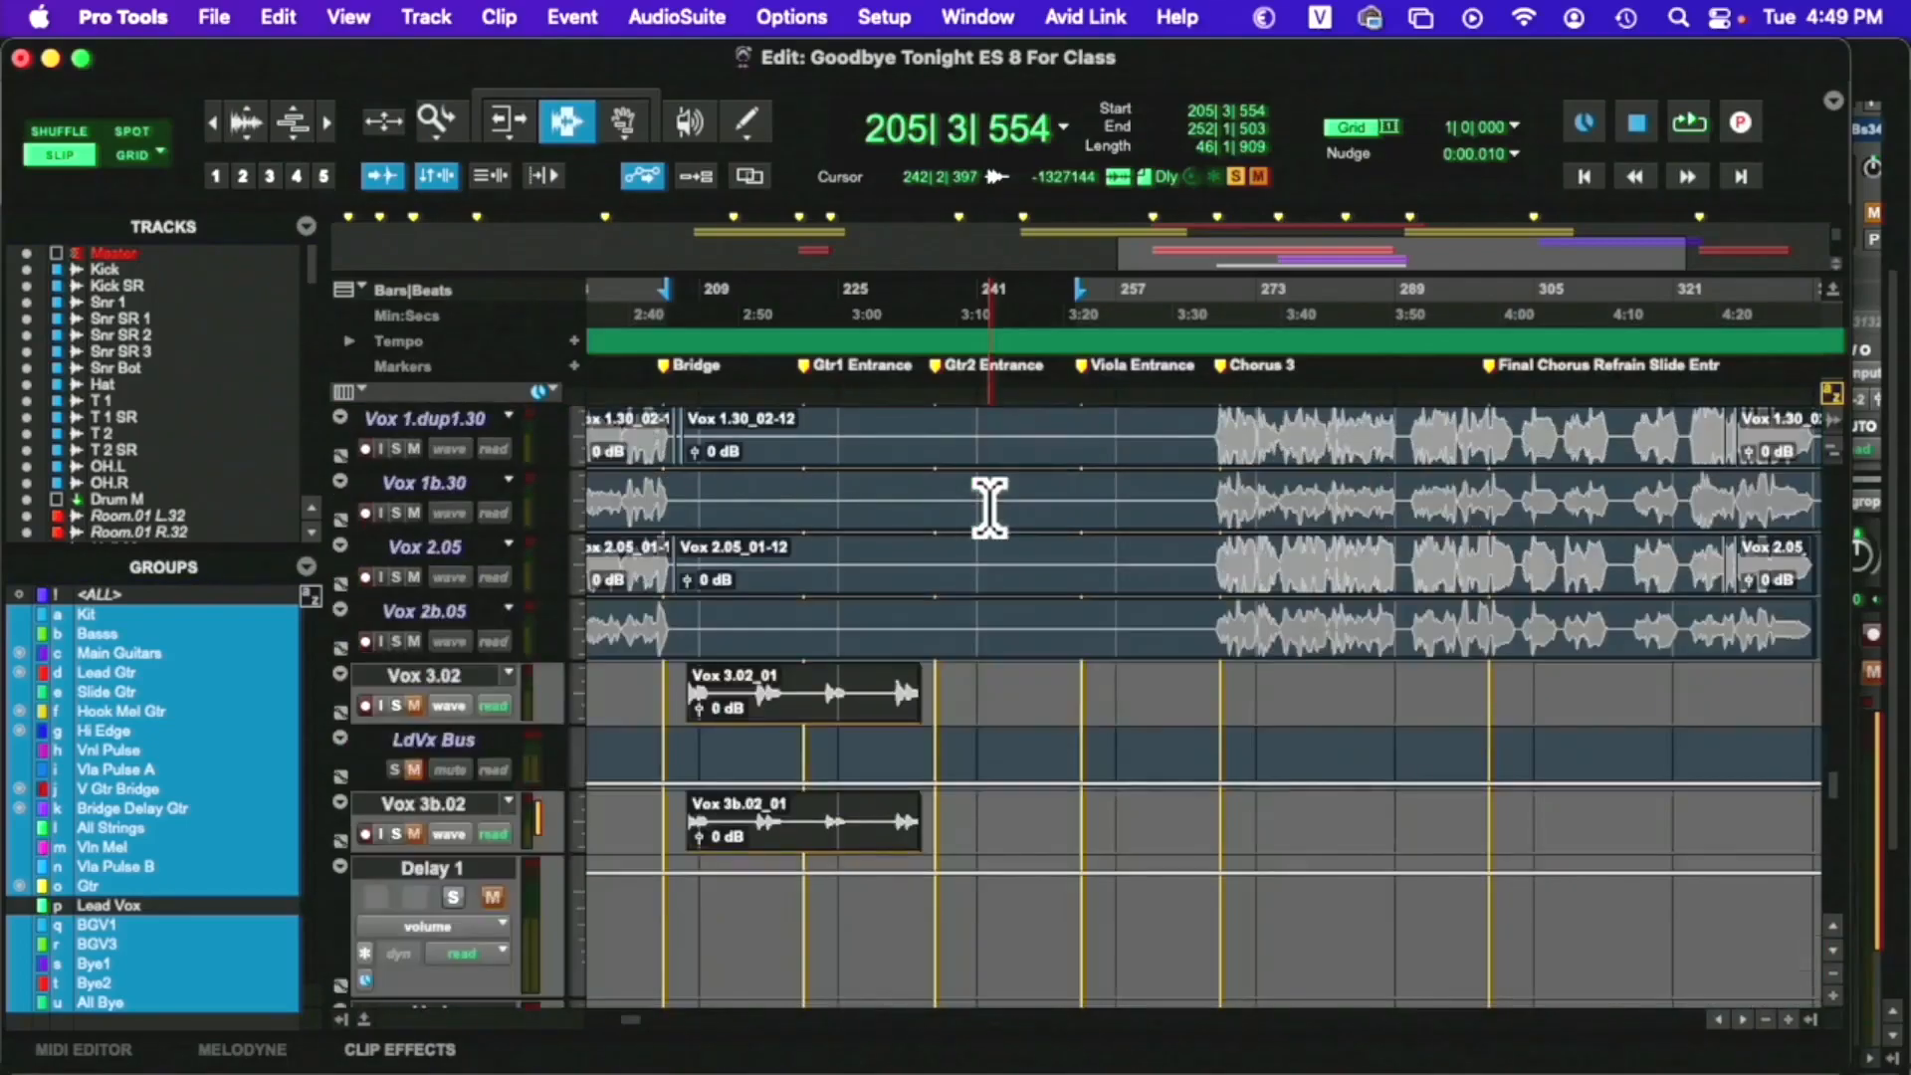
Examine the hook, harmony and background vocal tracks from the final choruses back to the start of the song
scroll(990, 508, "down", 12)
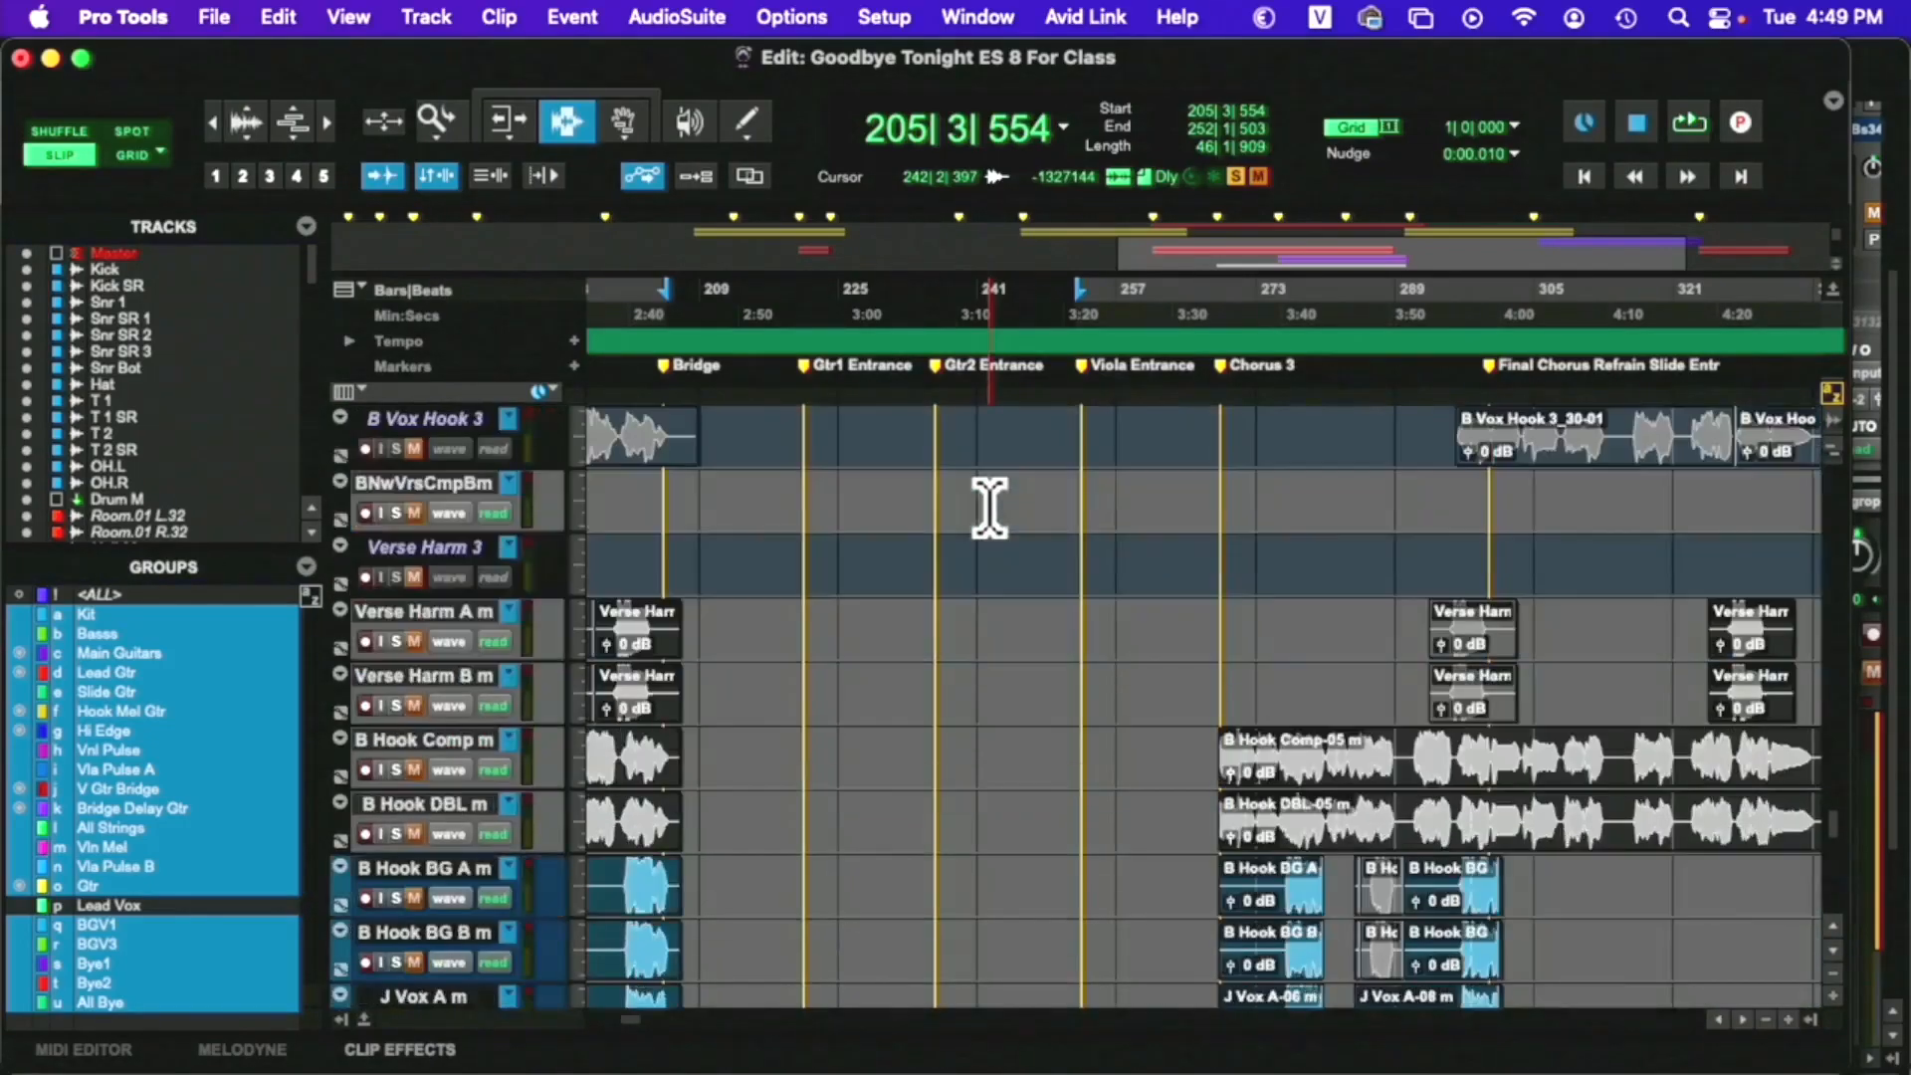
scroll(990, 508, "down", 4)
scroll(989, 507, "down", 6)
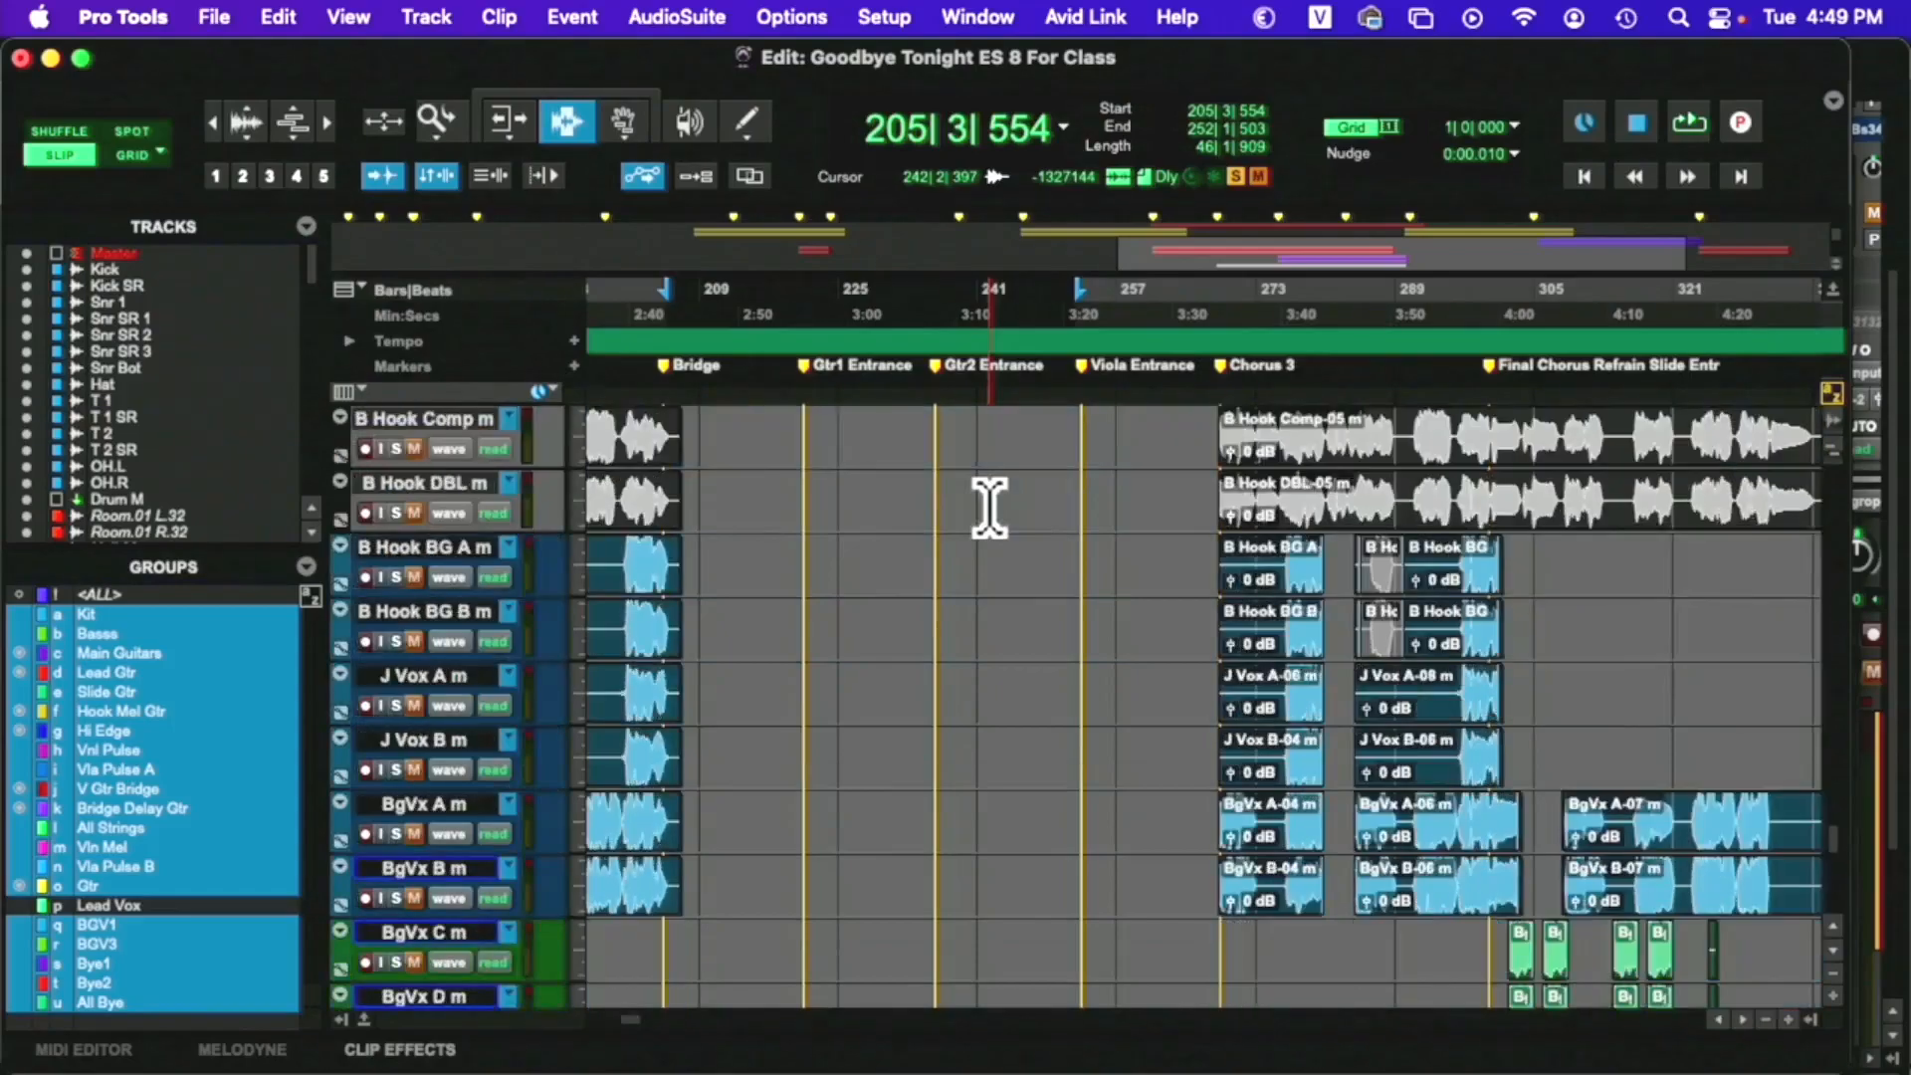
scroll(989, 508, "up", 4)
scroll(989, 507, "left", 5)
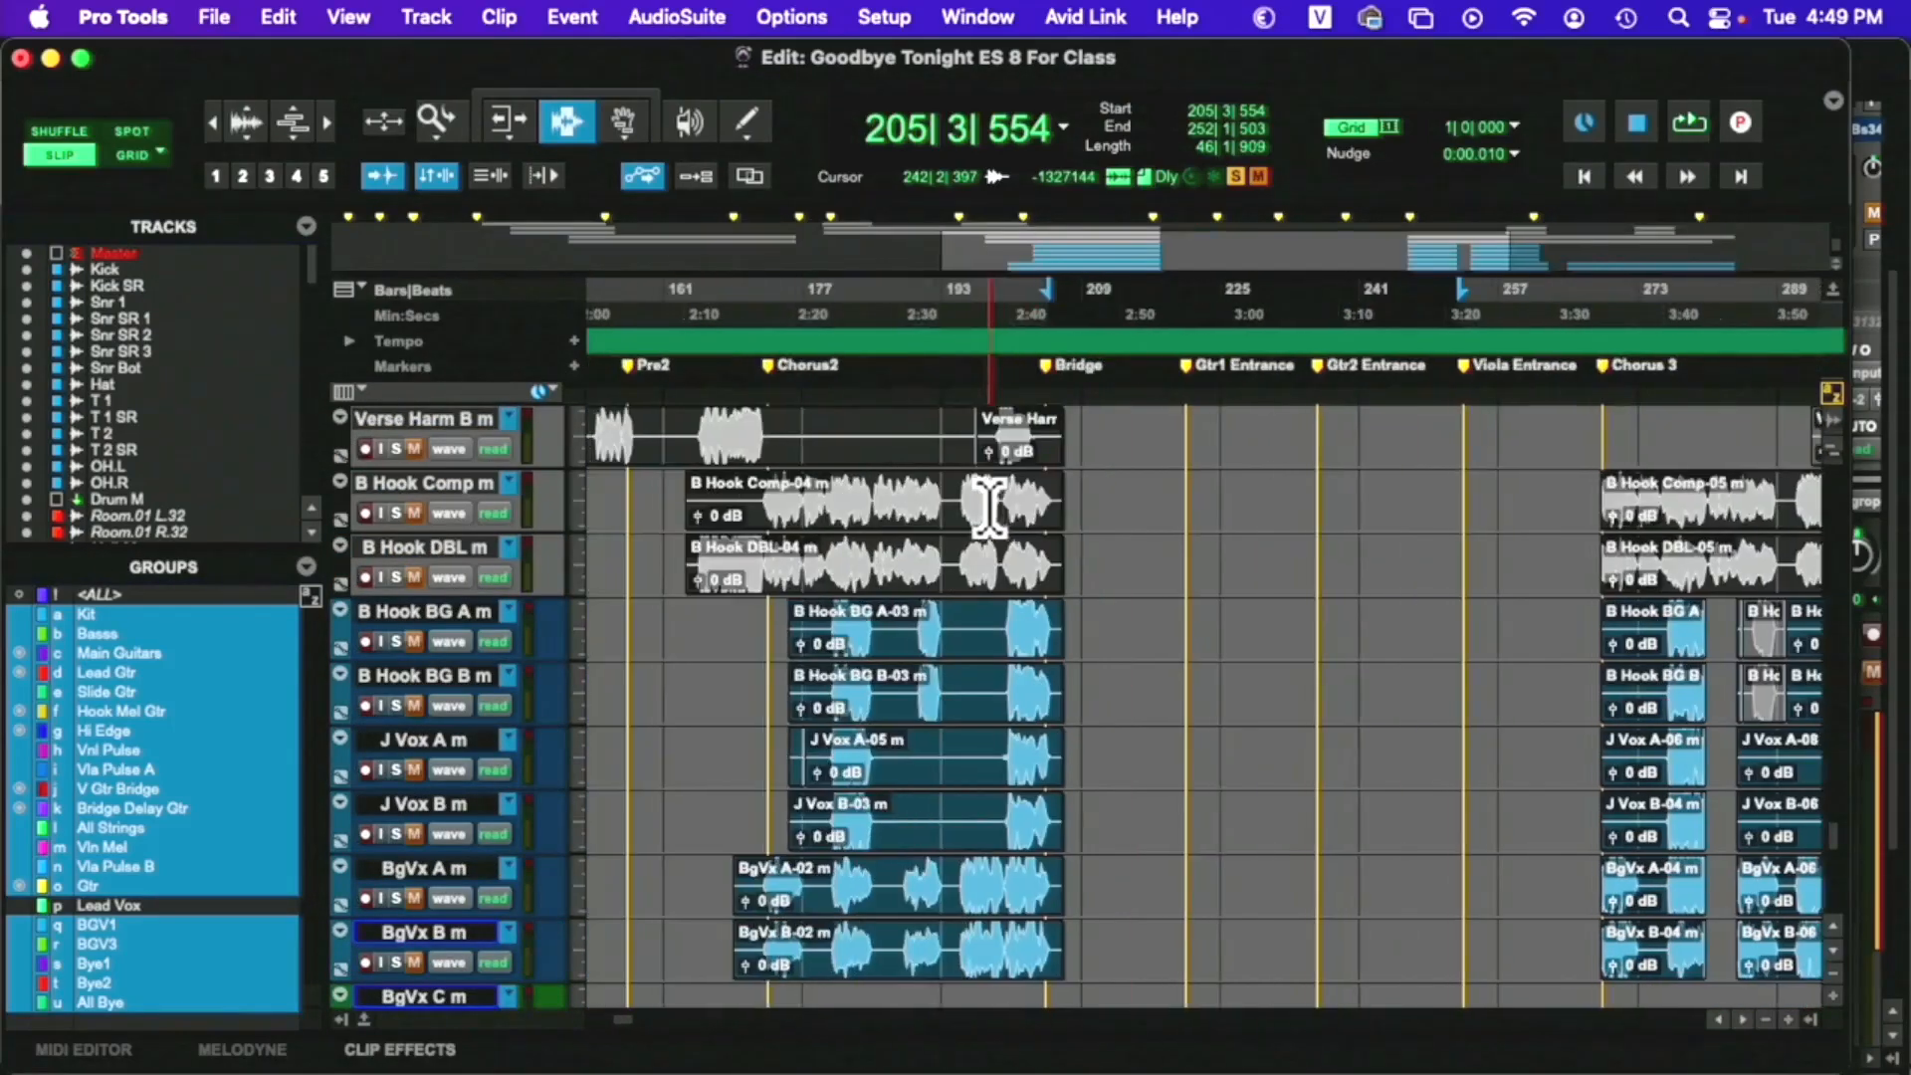
scroll(990, 508, "up", 4)
scroll(989, 507, "left", 15)
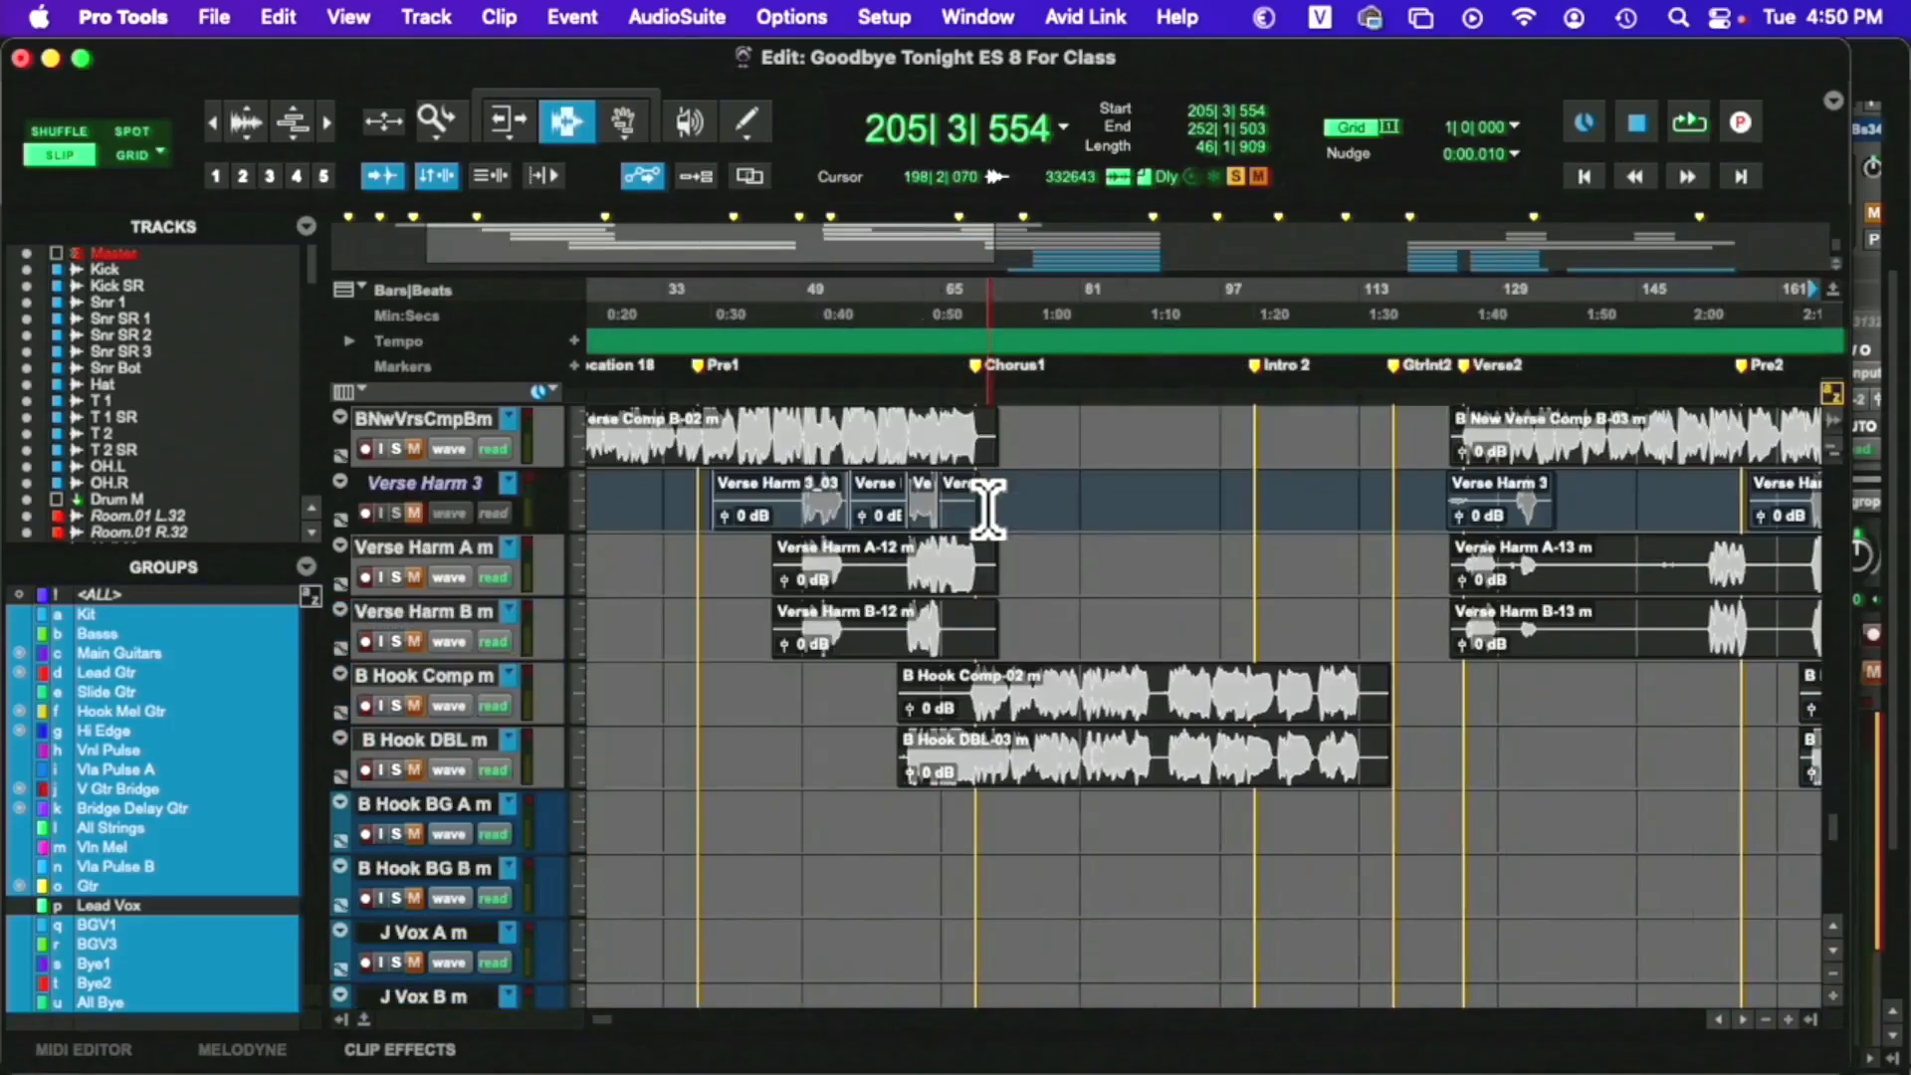
scroll(984, 508, "up", 4)
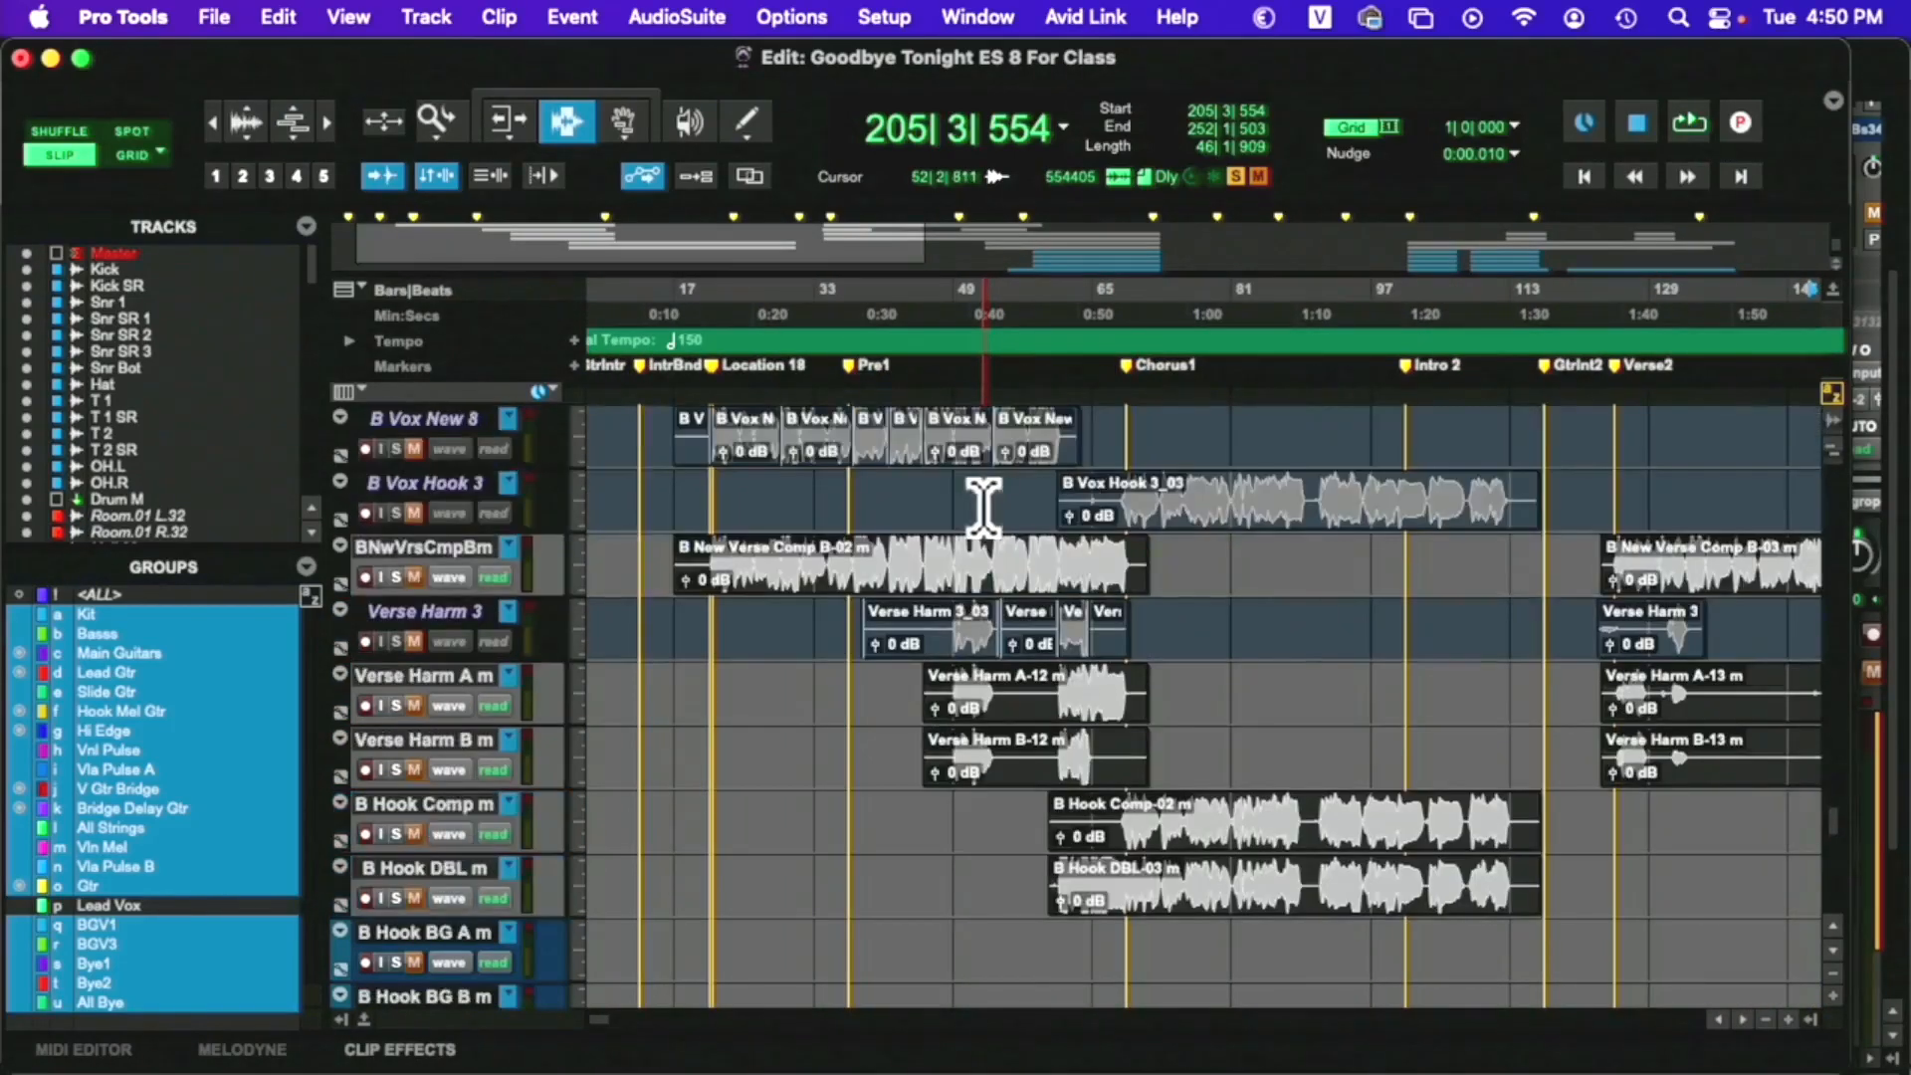
scroll(984, 508, "left", 2)
scroll(983, 507, "up", 2)
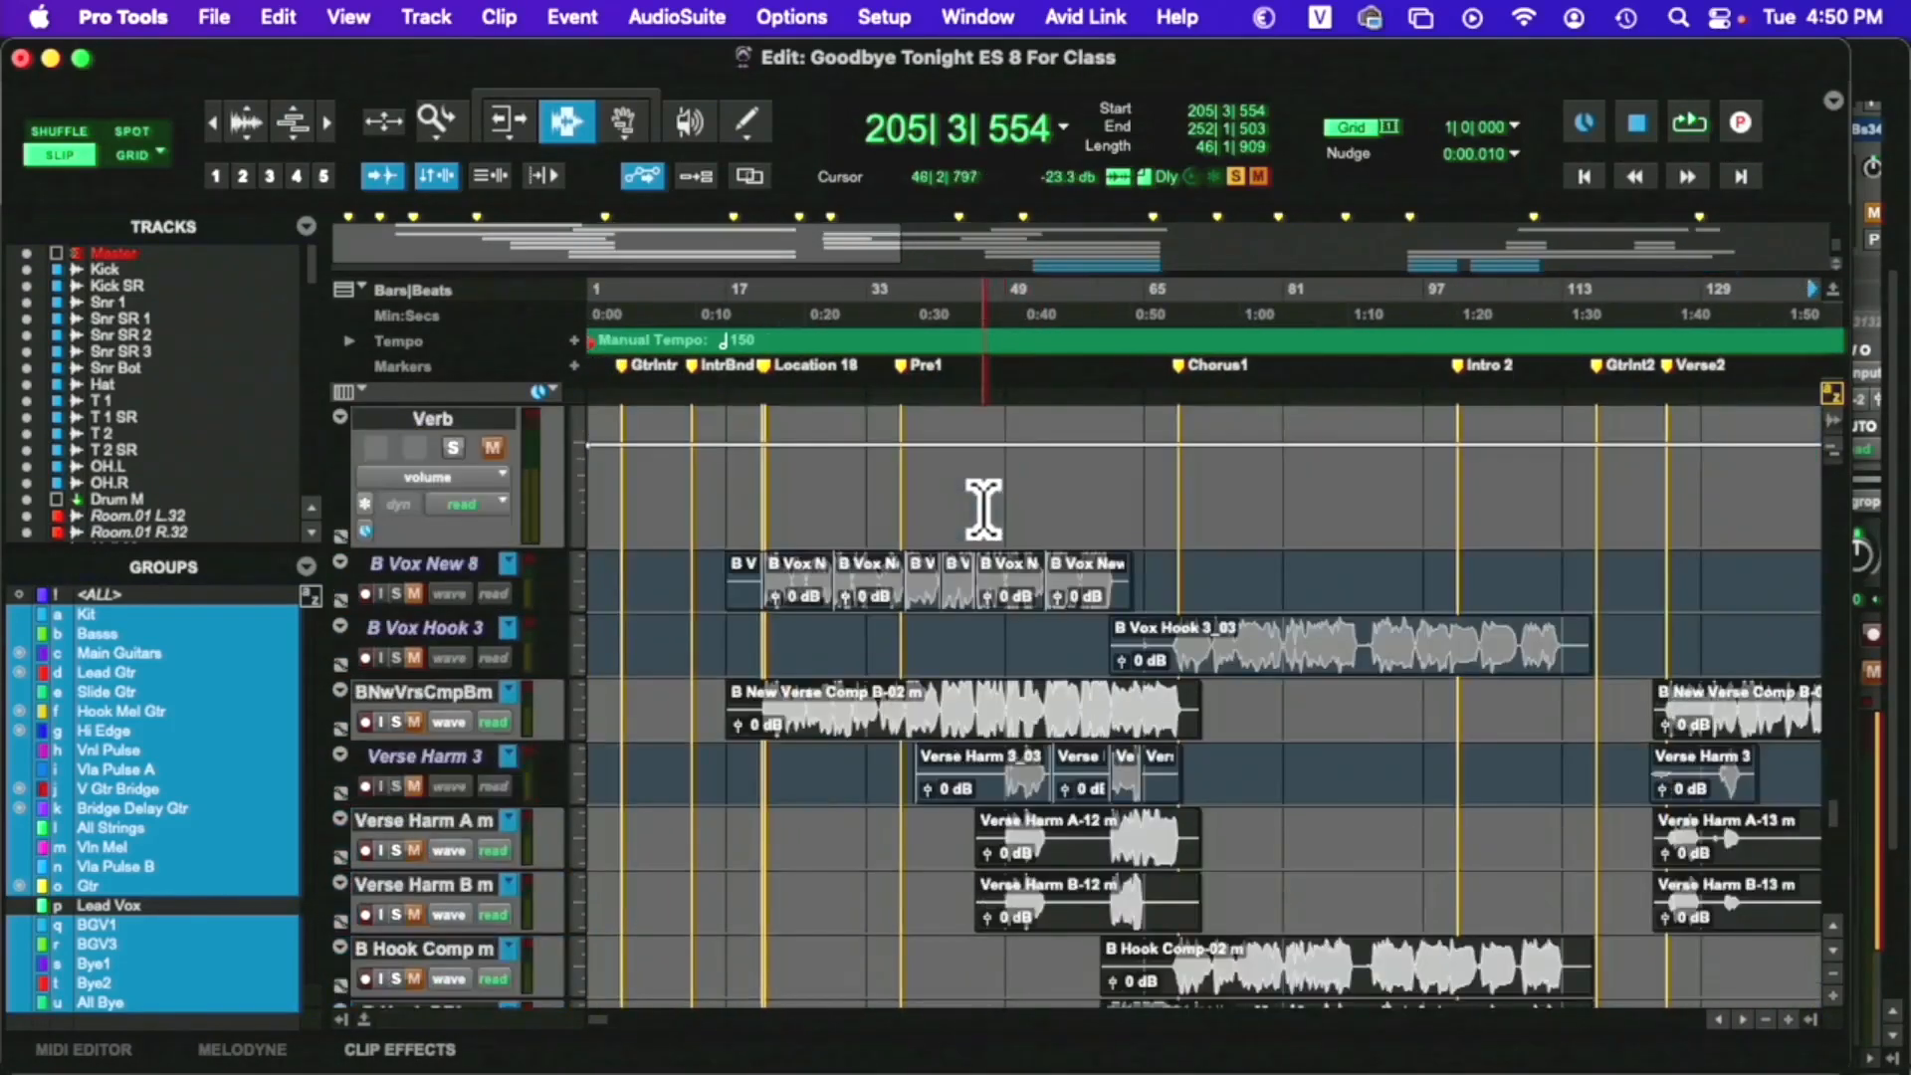
Hide the inactive B Vox New 8 and B Vox Hook 3 tracks
left_click(433, 566)
scroll(140, 452, "down", 10)
scroll(141, 452, "up", 10)
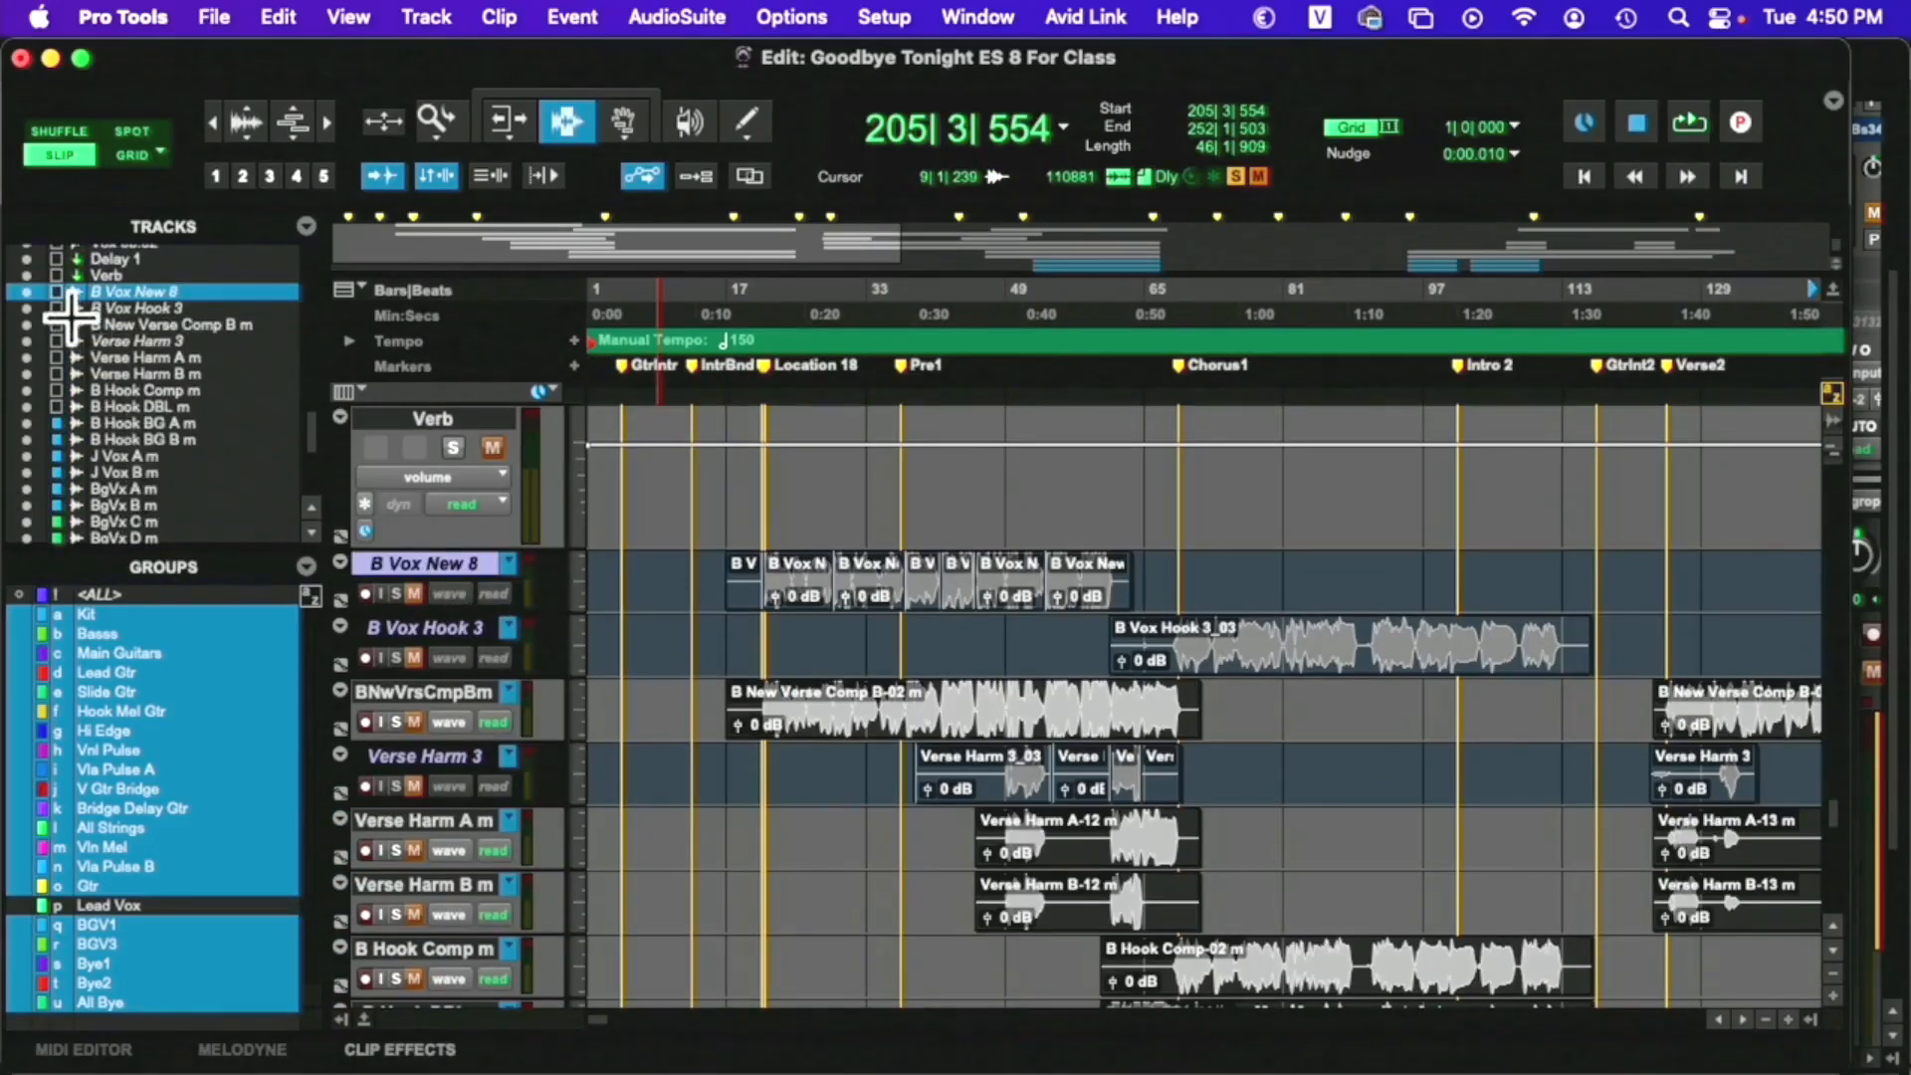
left_click(44, 309)
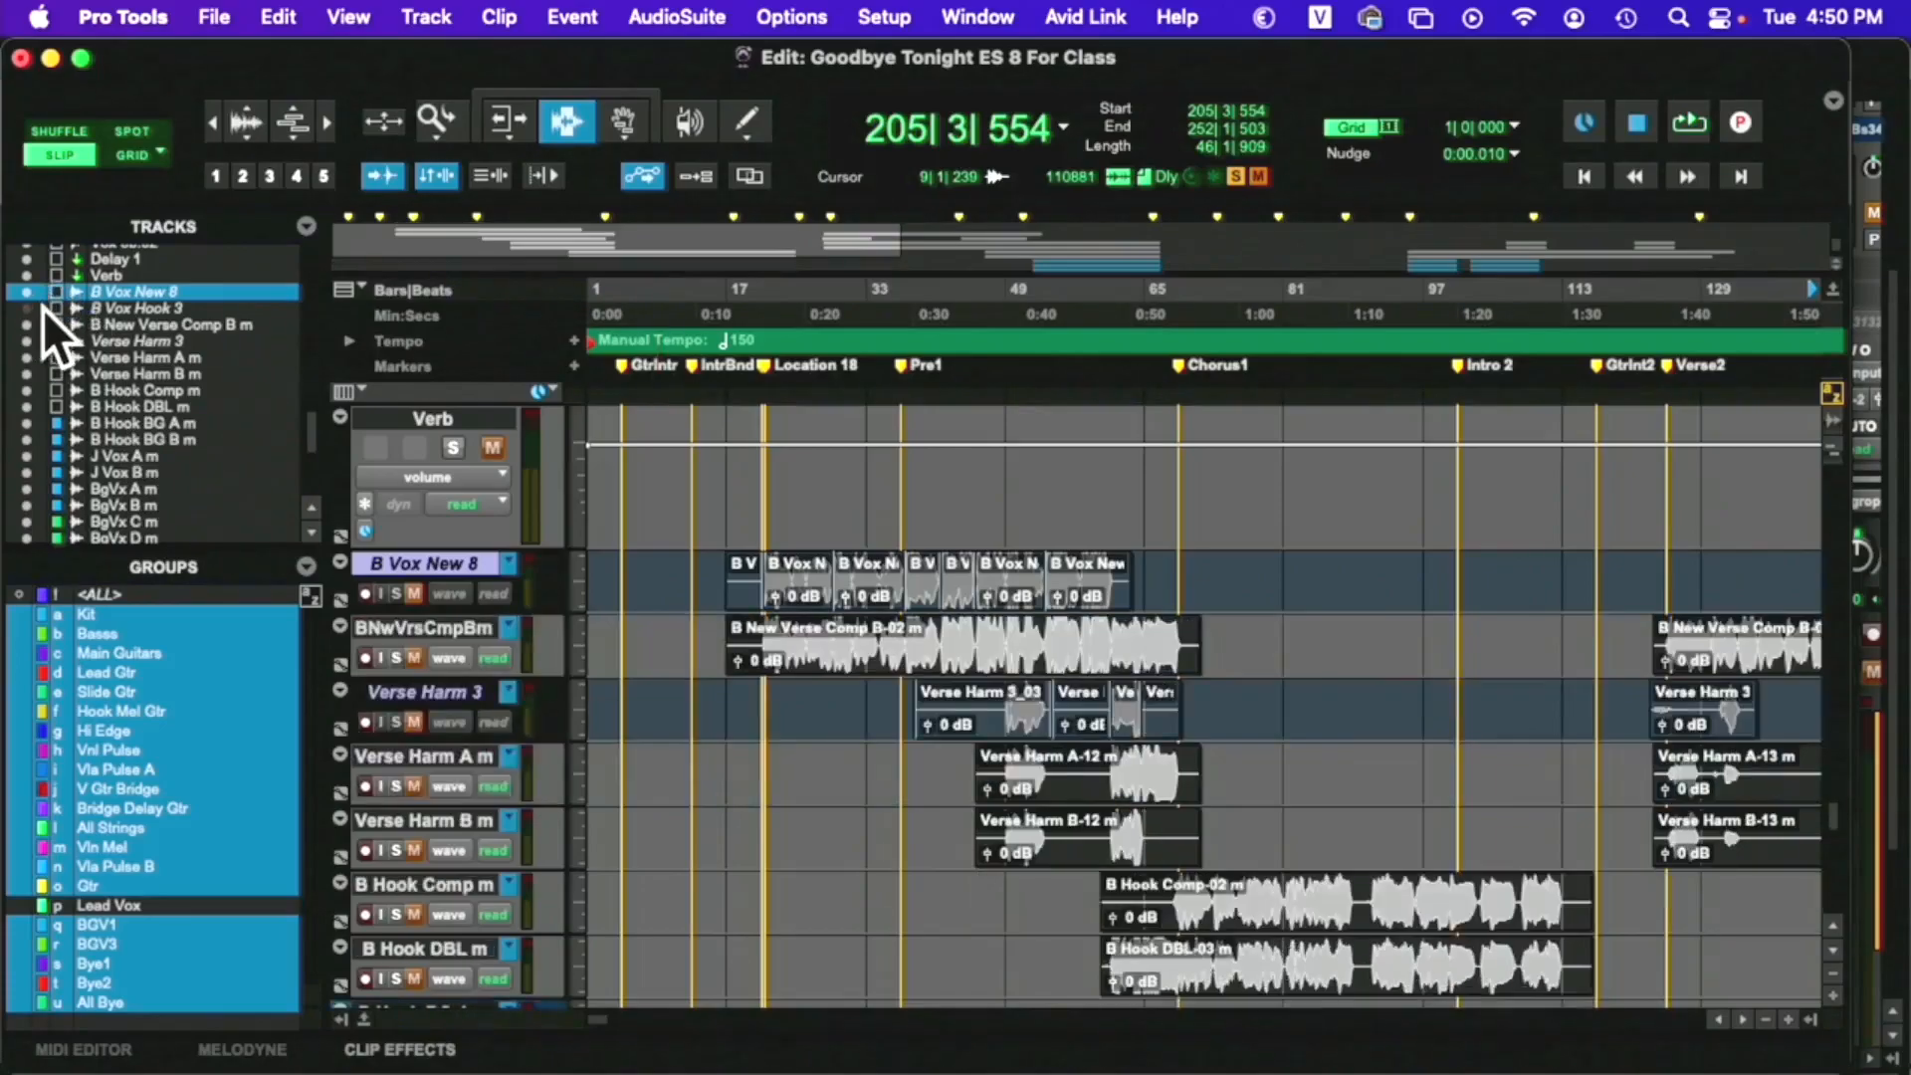
left_click(42, 305)
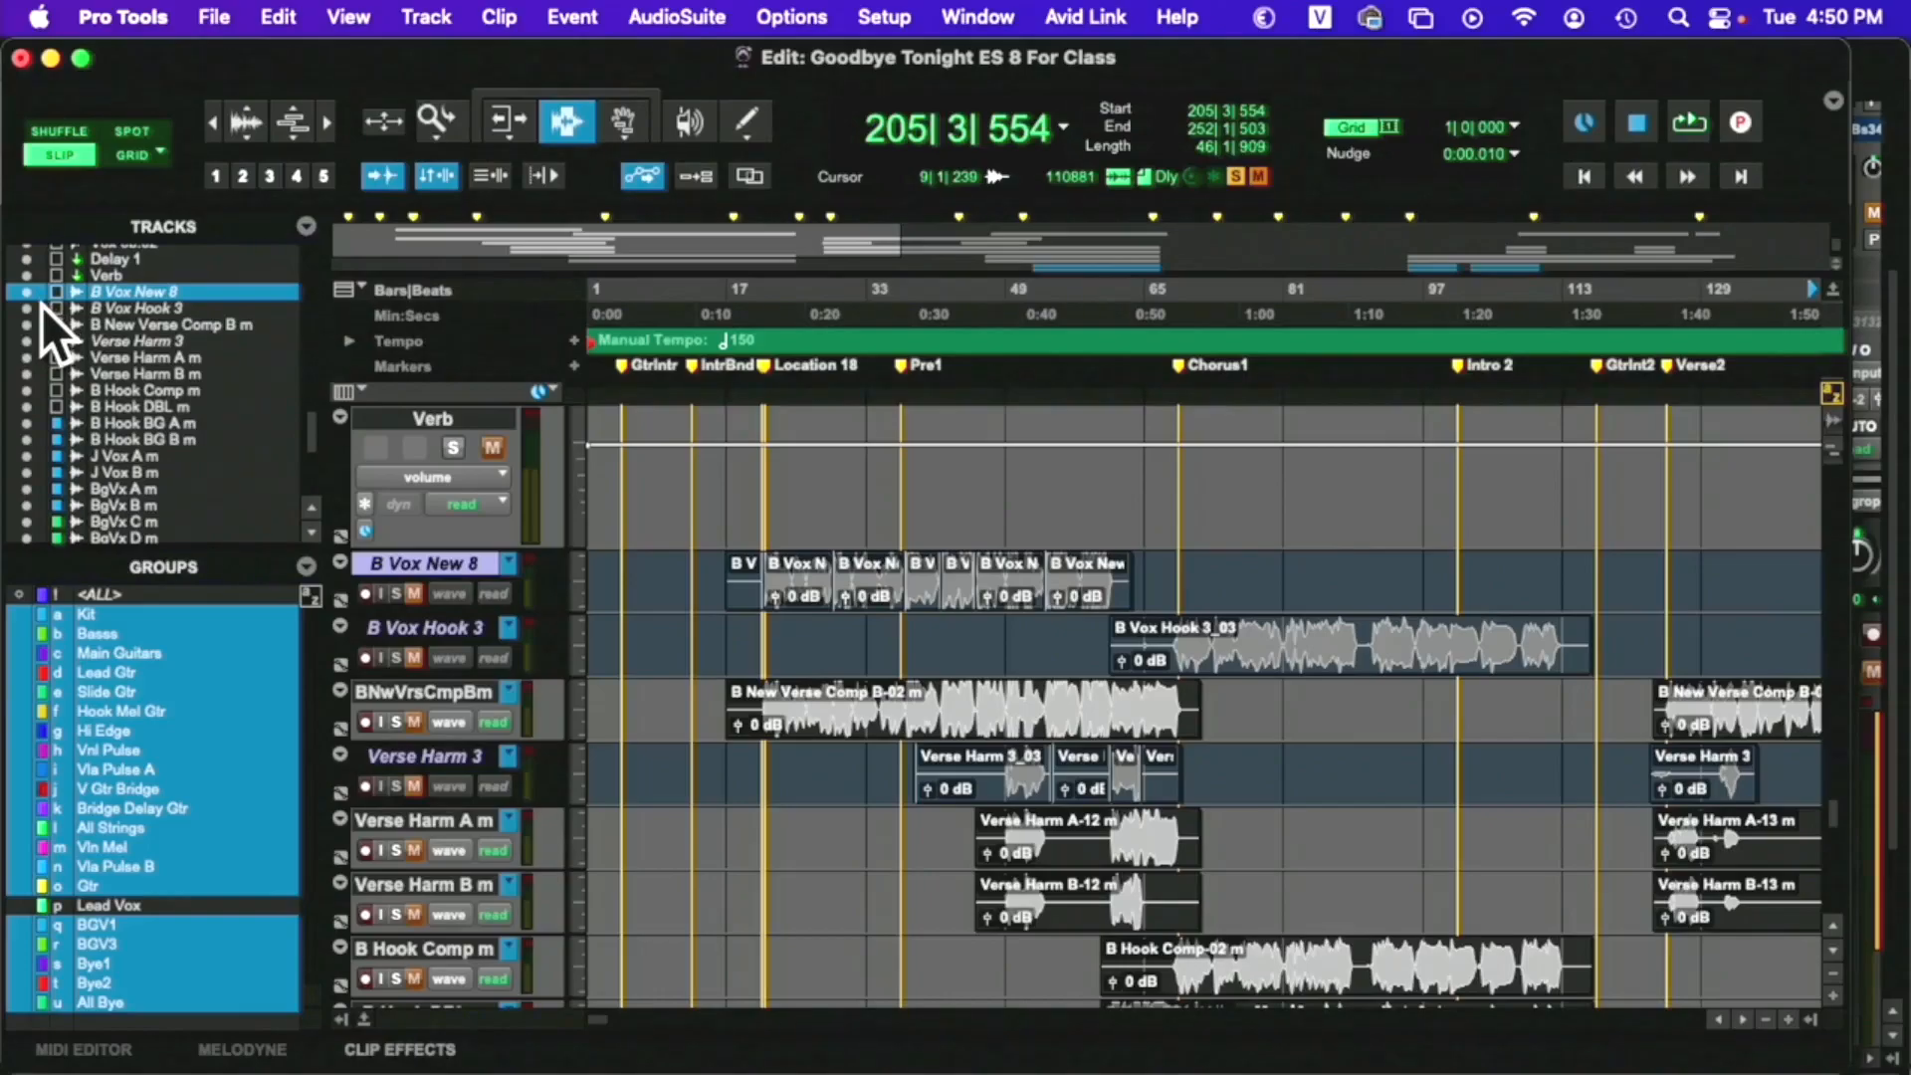
left_click(42, 308)
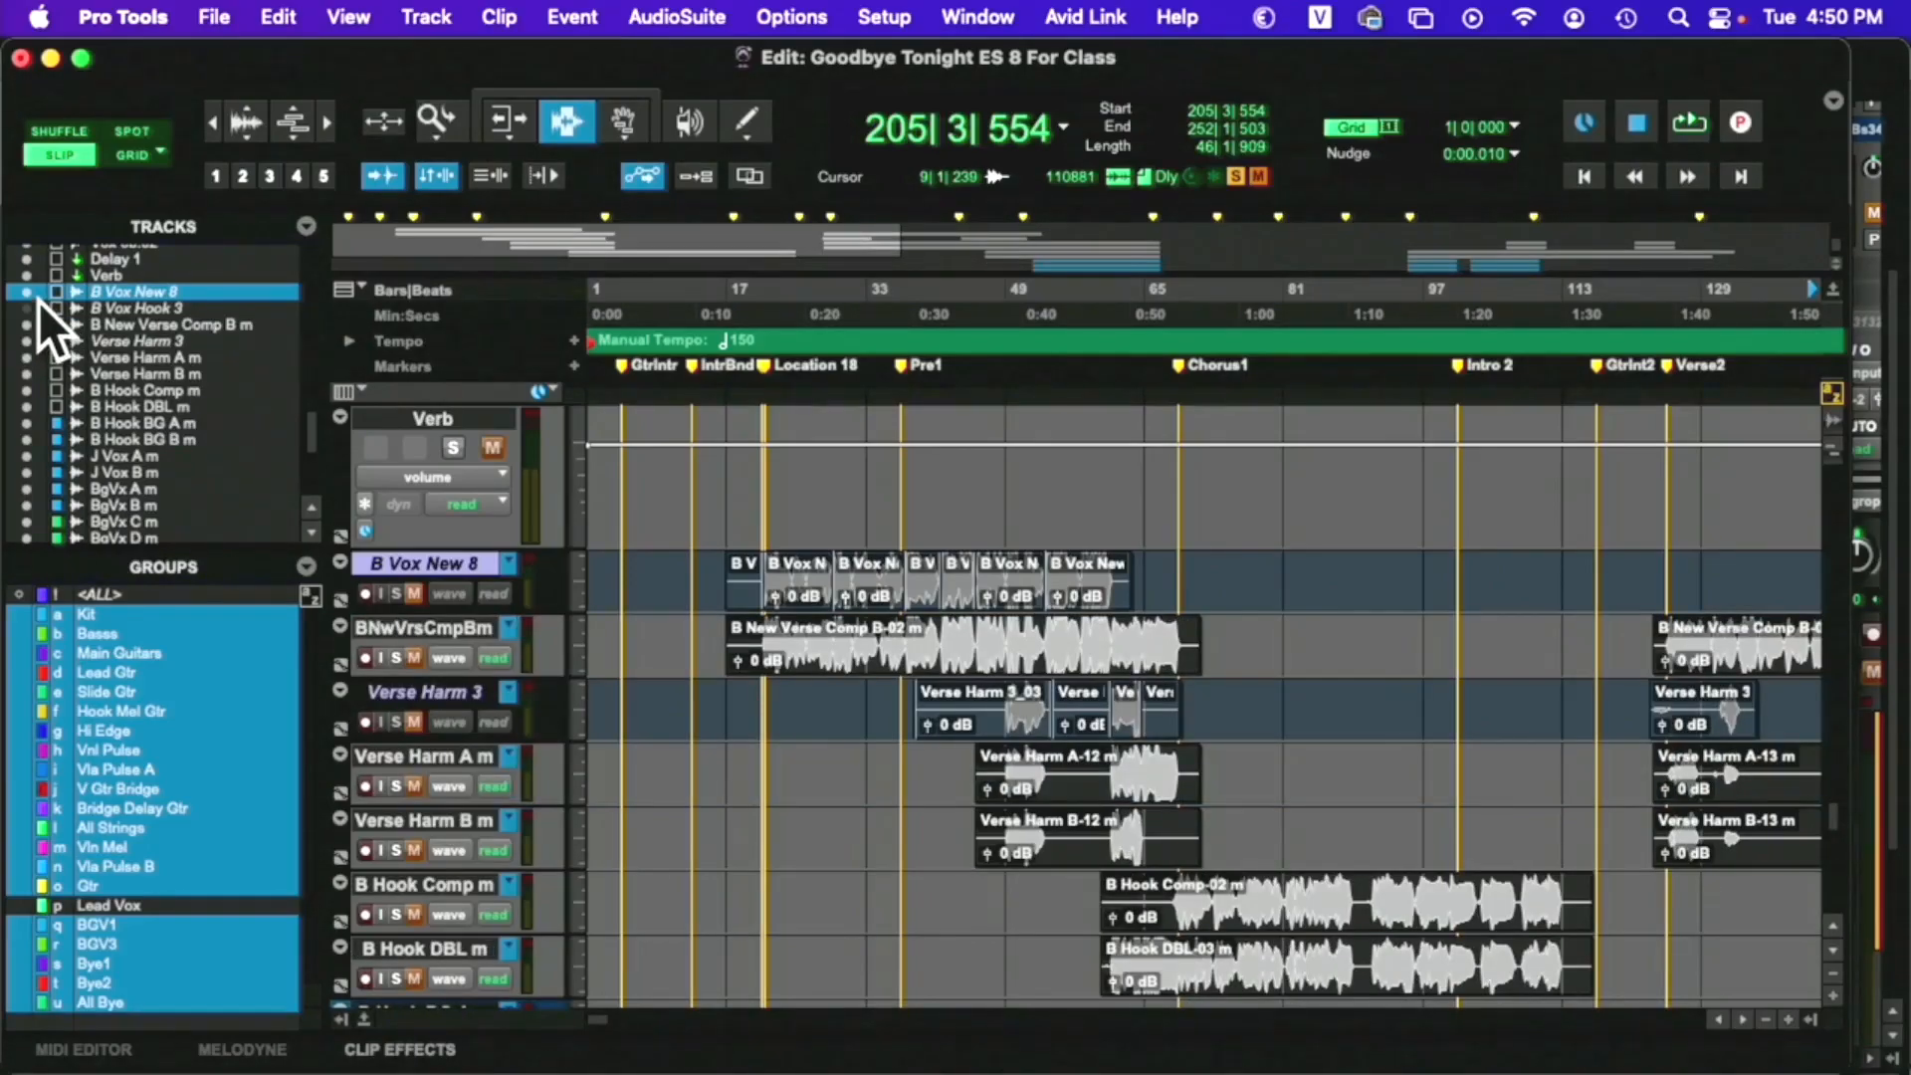
left_click(41, 307)
left_click(41, 308)
left_click(37, 296)
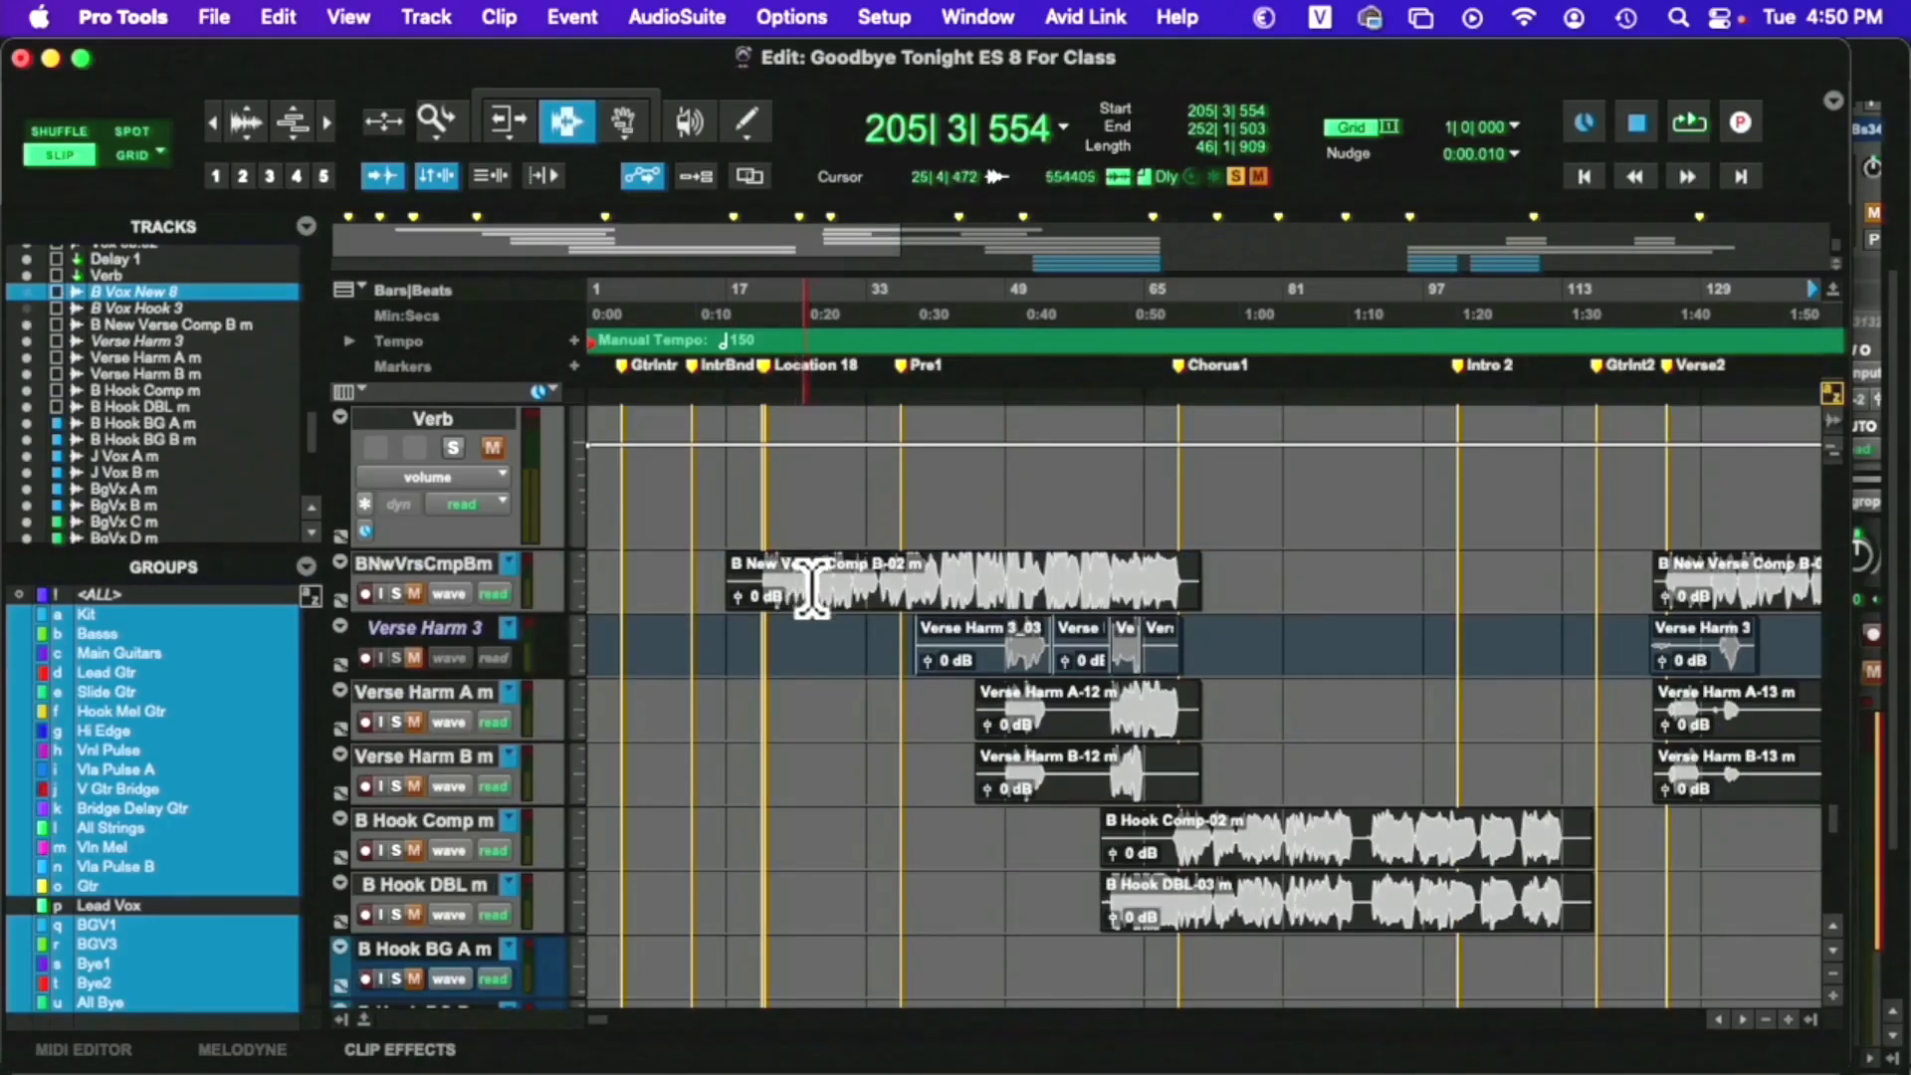
Hide the inactive Verse Harm 3 track below the B New Verse Comp B m vocal
left_click(461, 588)
left_click(390, 561)
left_click(388, 559)
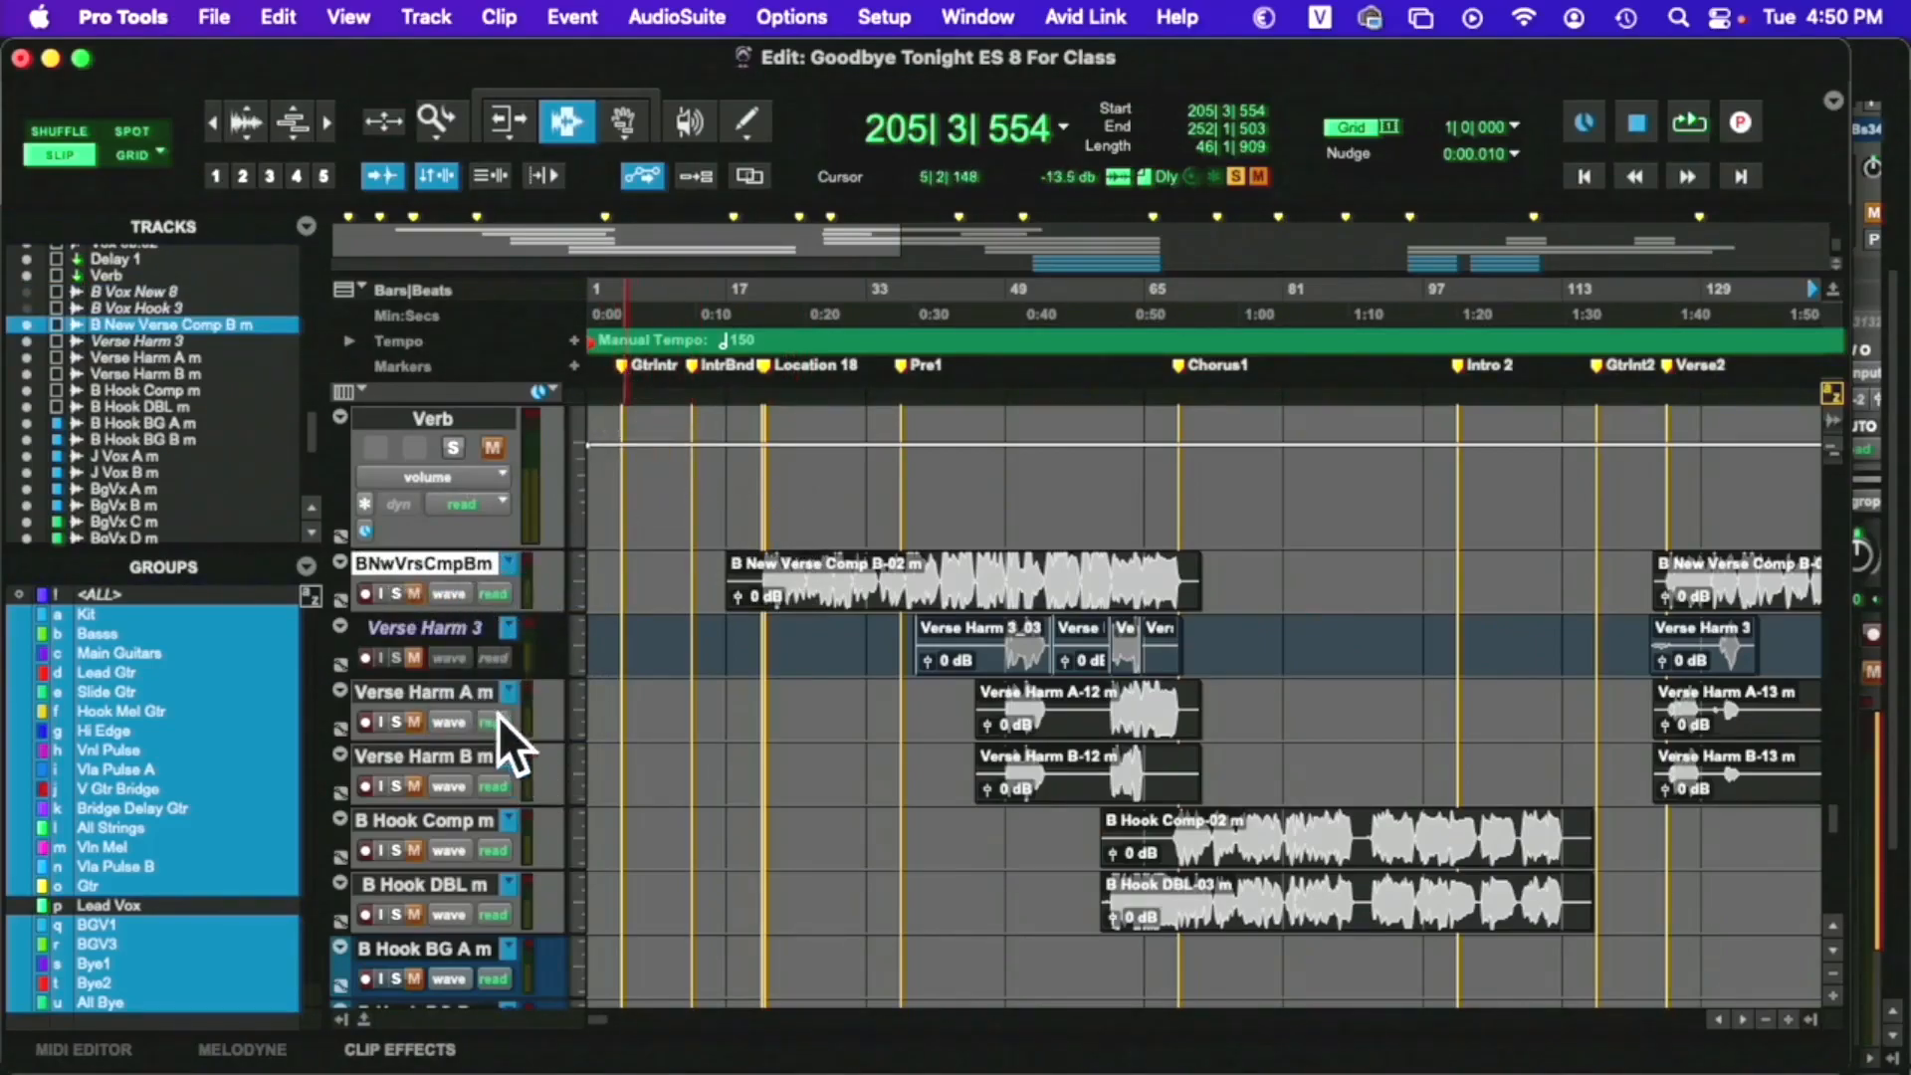
right_click(394, 636)
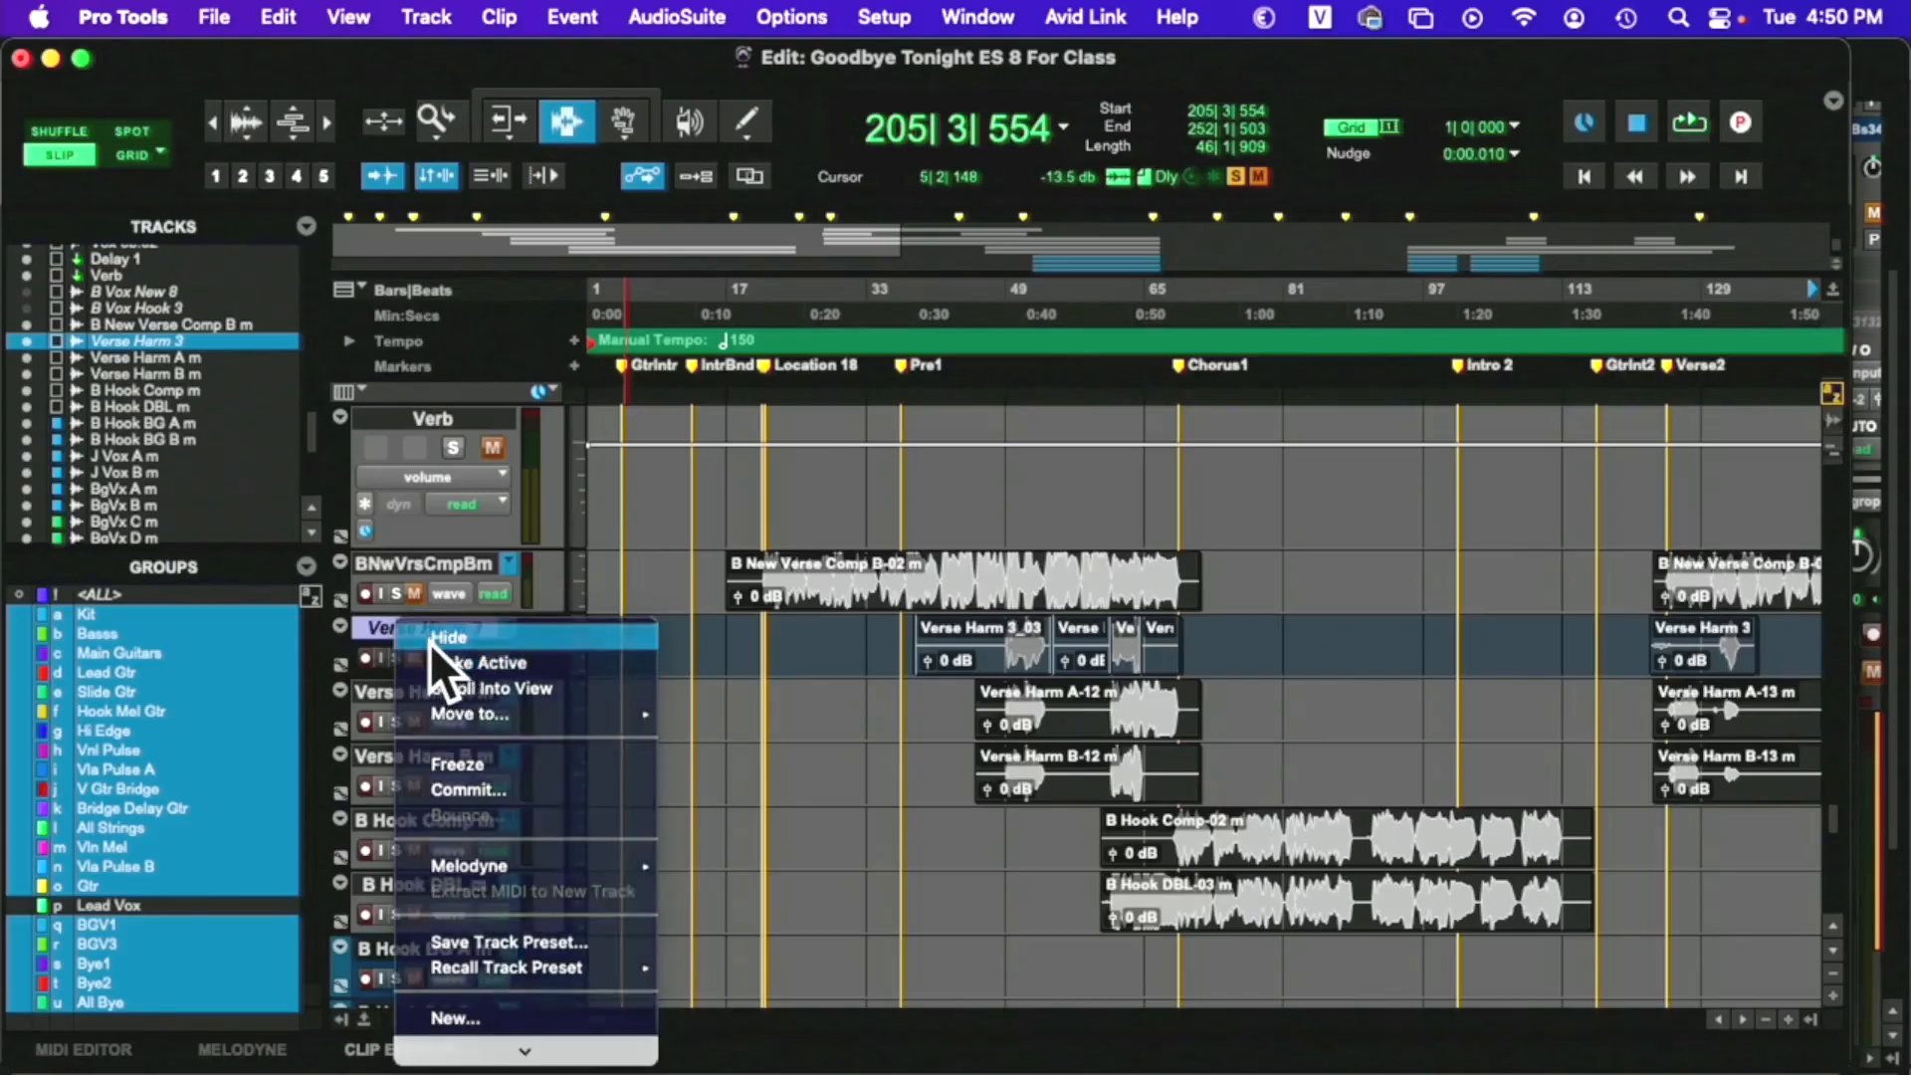
left_click(430, 644)
Group the five vocal tracks from B New Verse Comp B m through B Hook DBL m as a Mix/Edit group named Vox
left_click(387, 566)
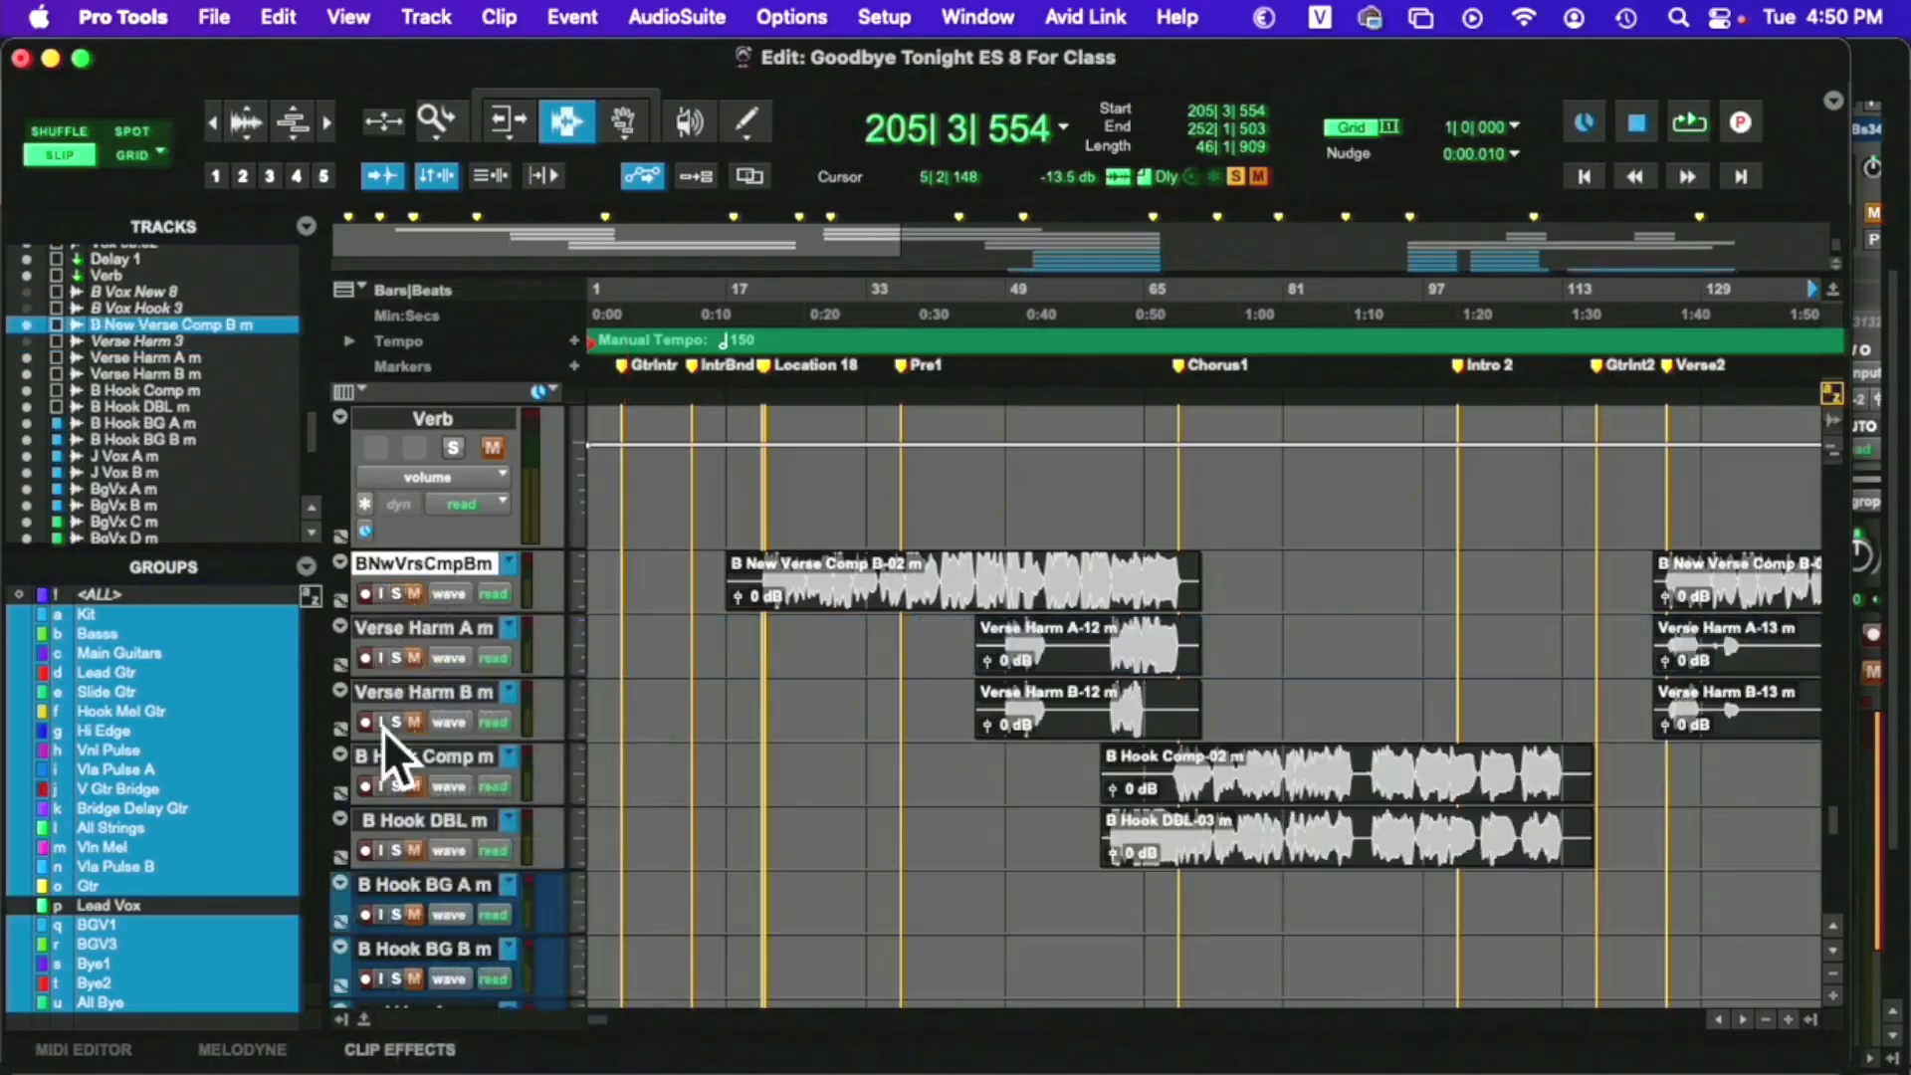
left_click(384, 826, "shift")
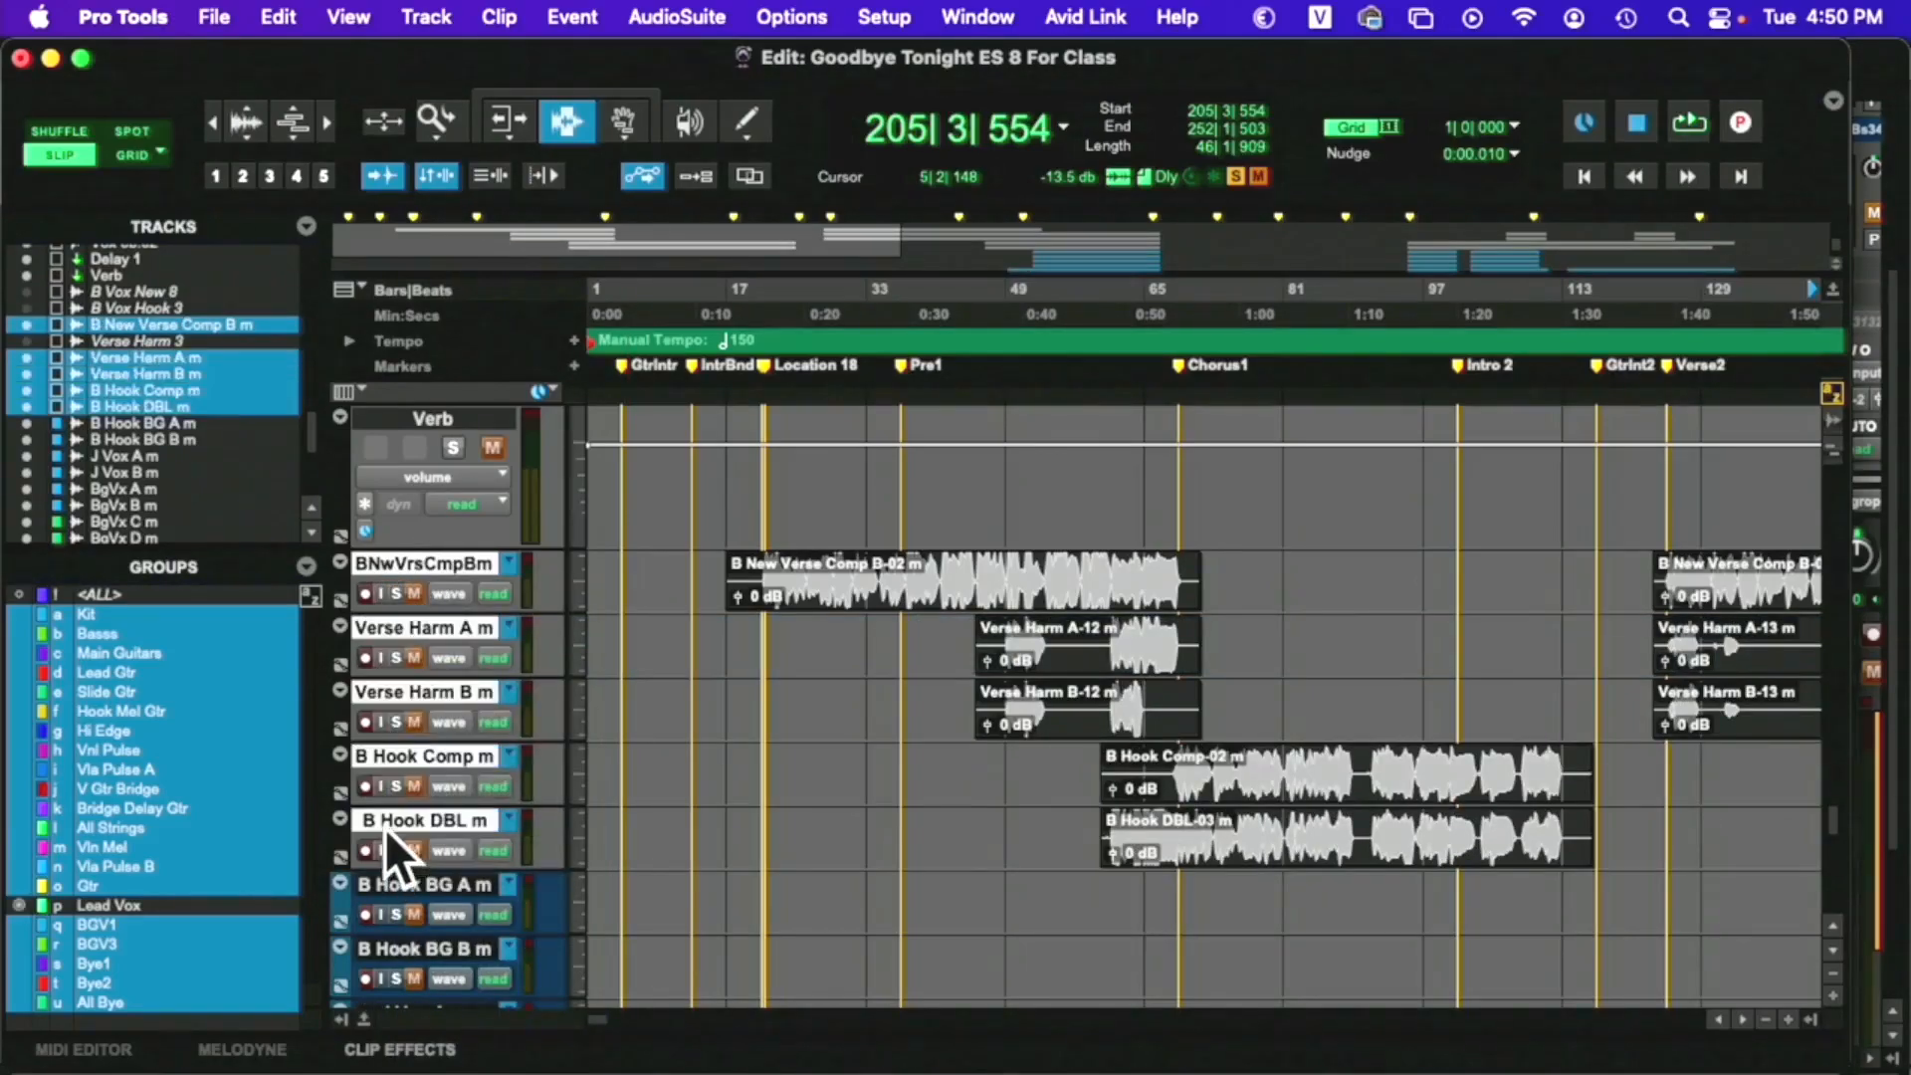
key("super+g")
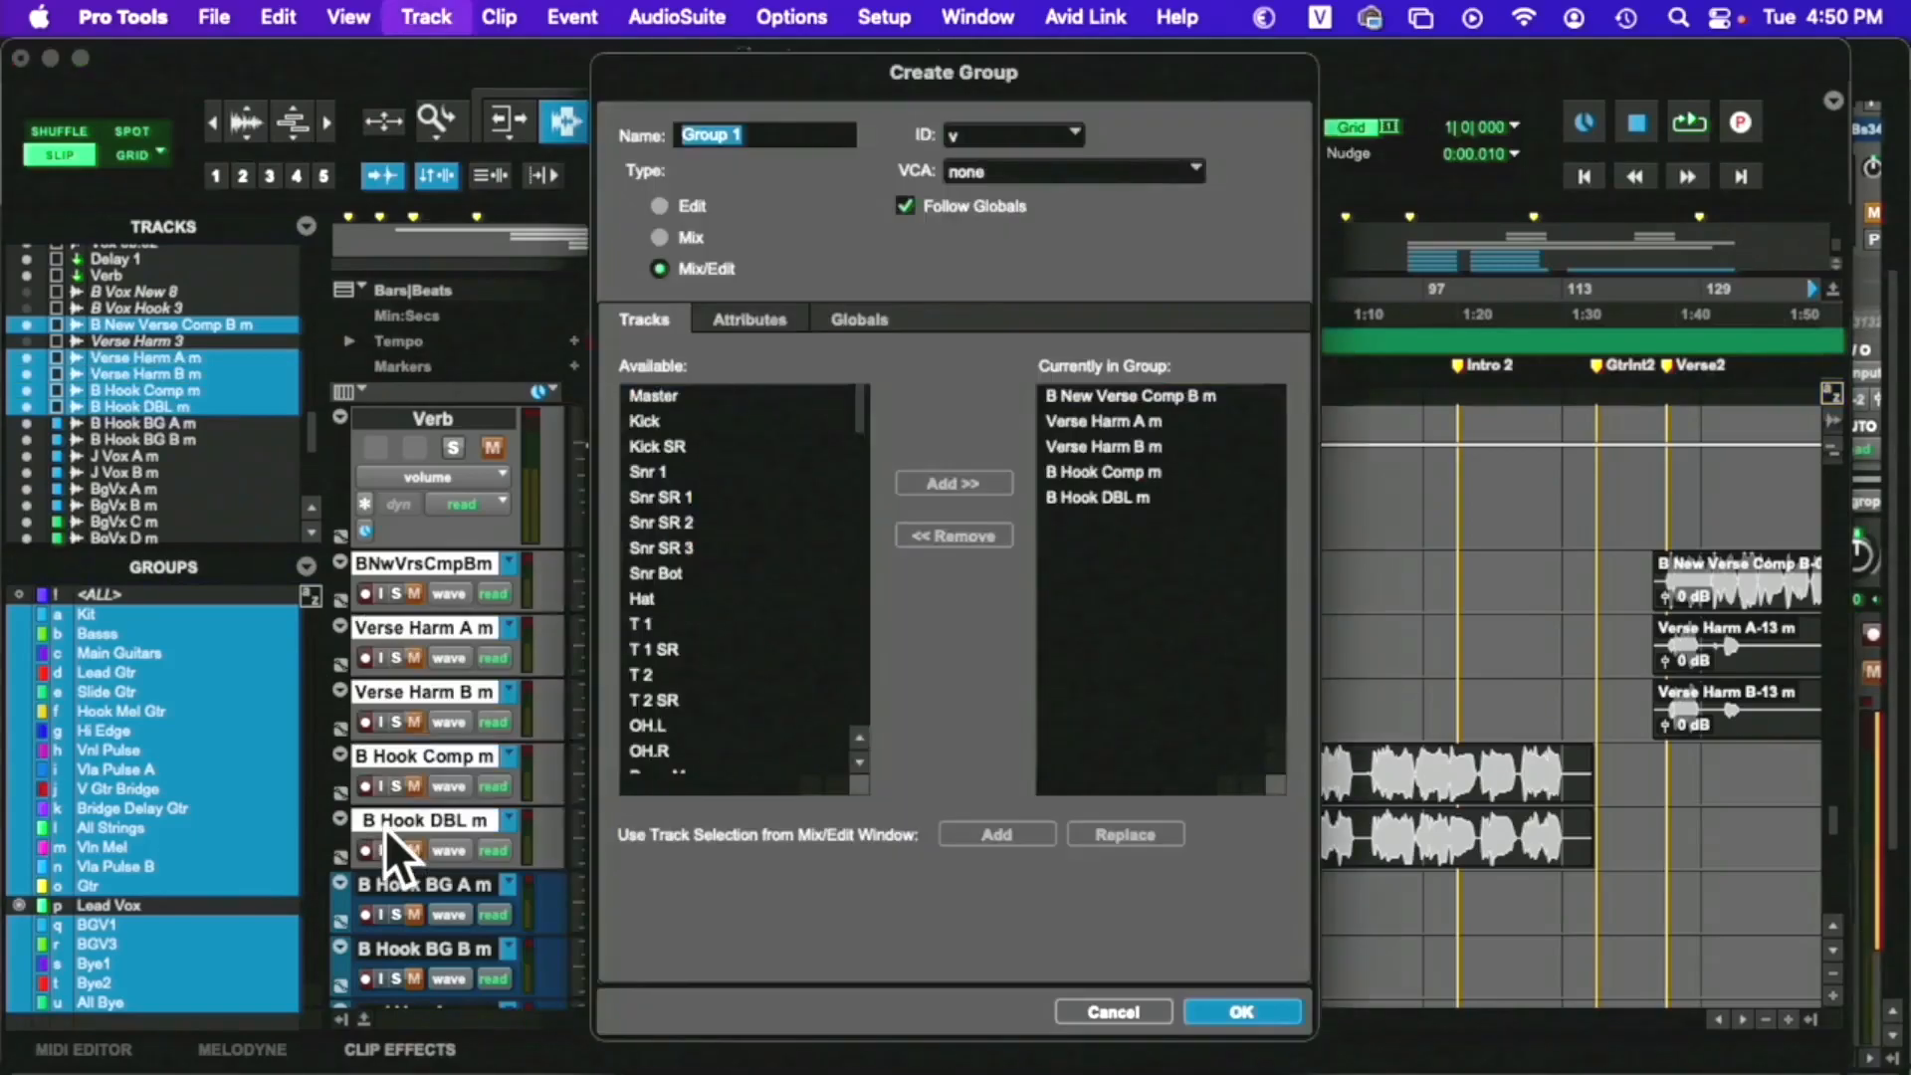
type("Vox")
key("Return")
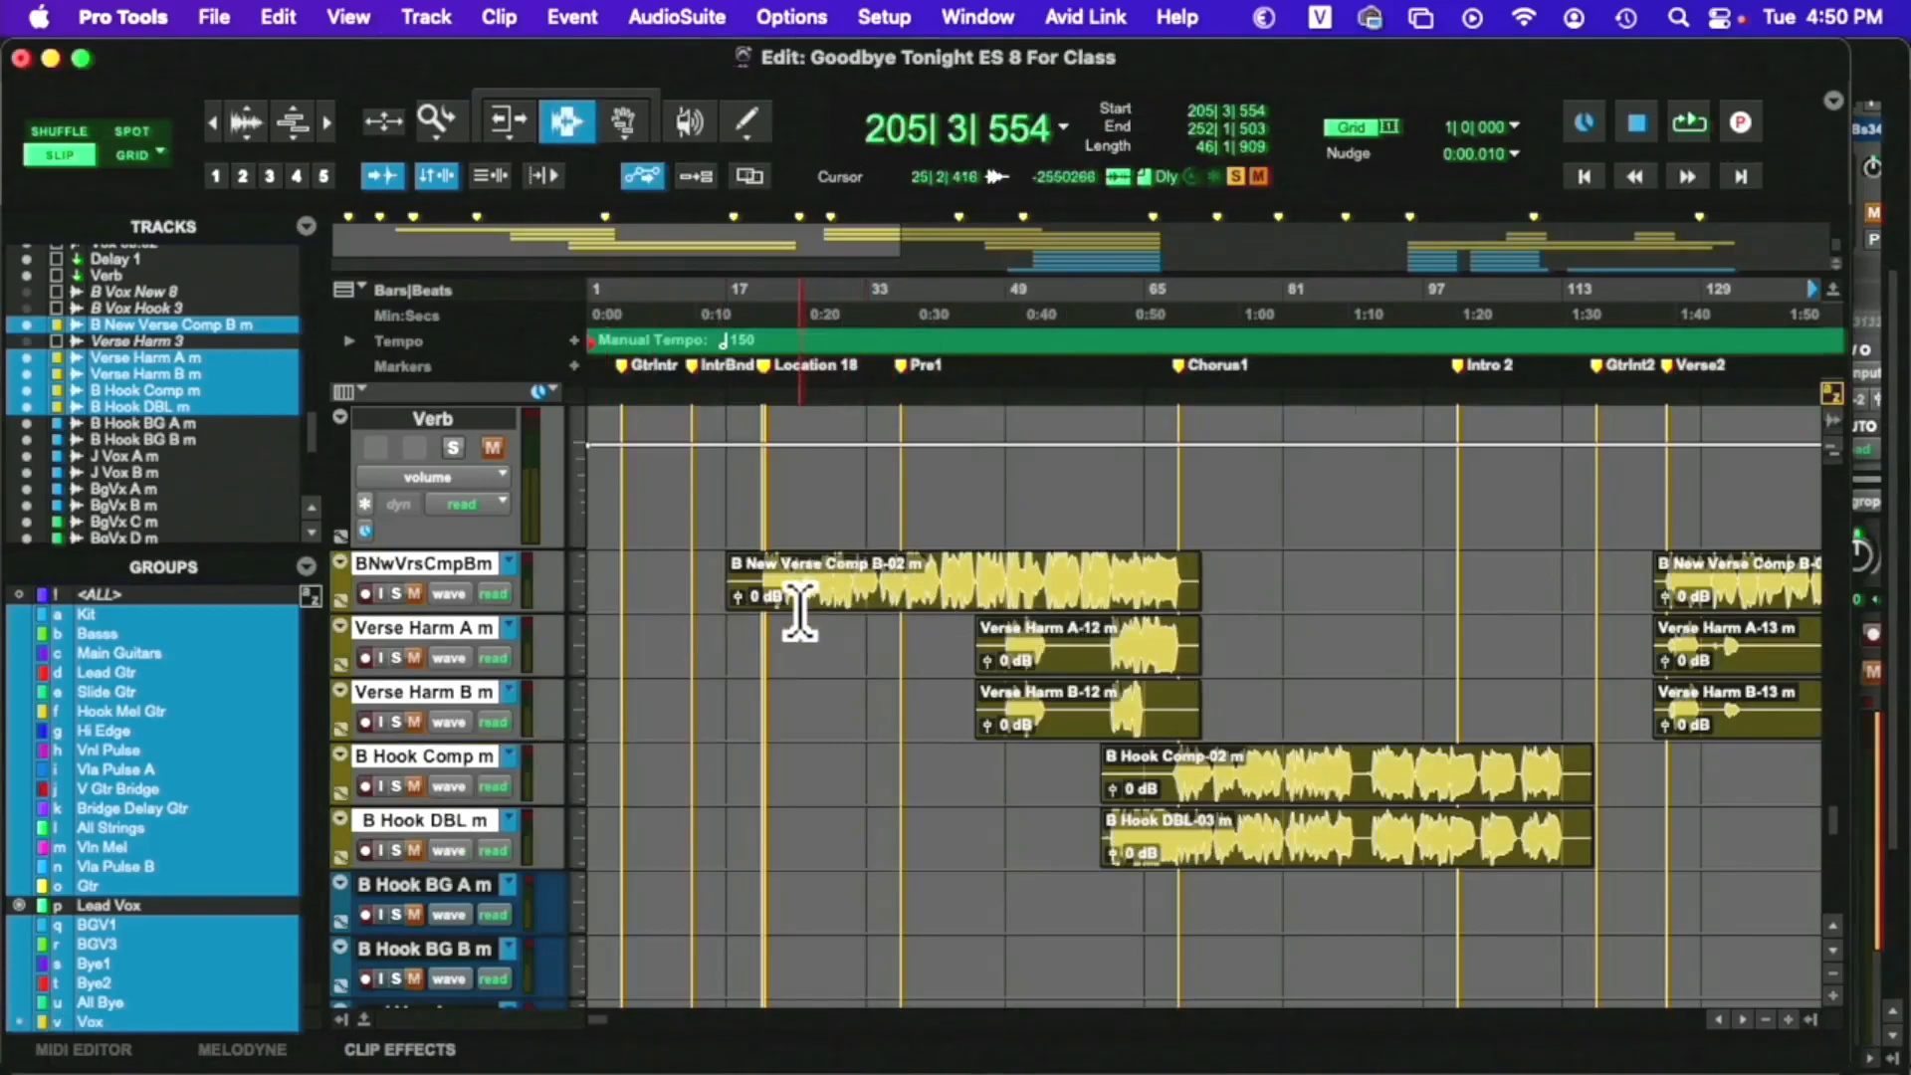
Play from just before the Location 18 marker and solo the Vox group
scroll(798, 599, "right", 5)
scroll(806, 602, "left", 4)
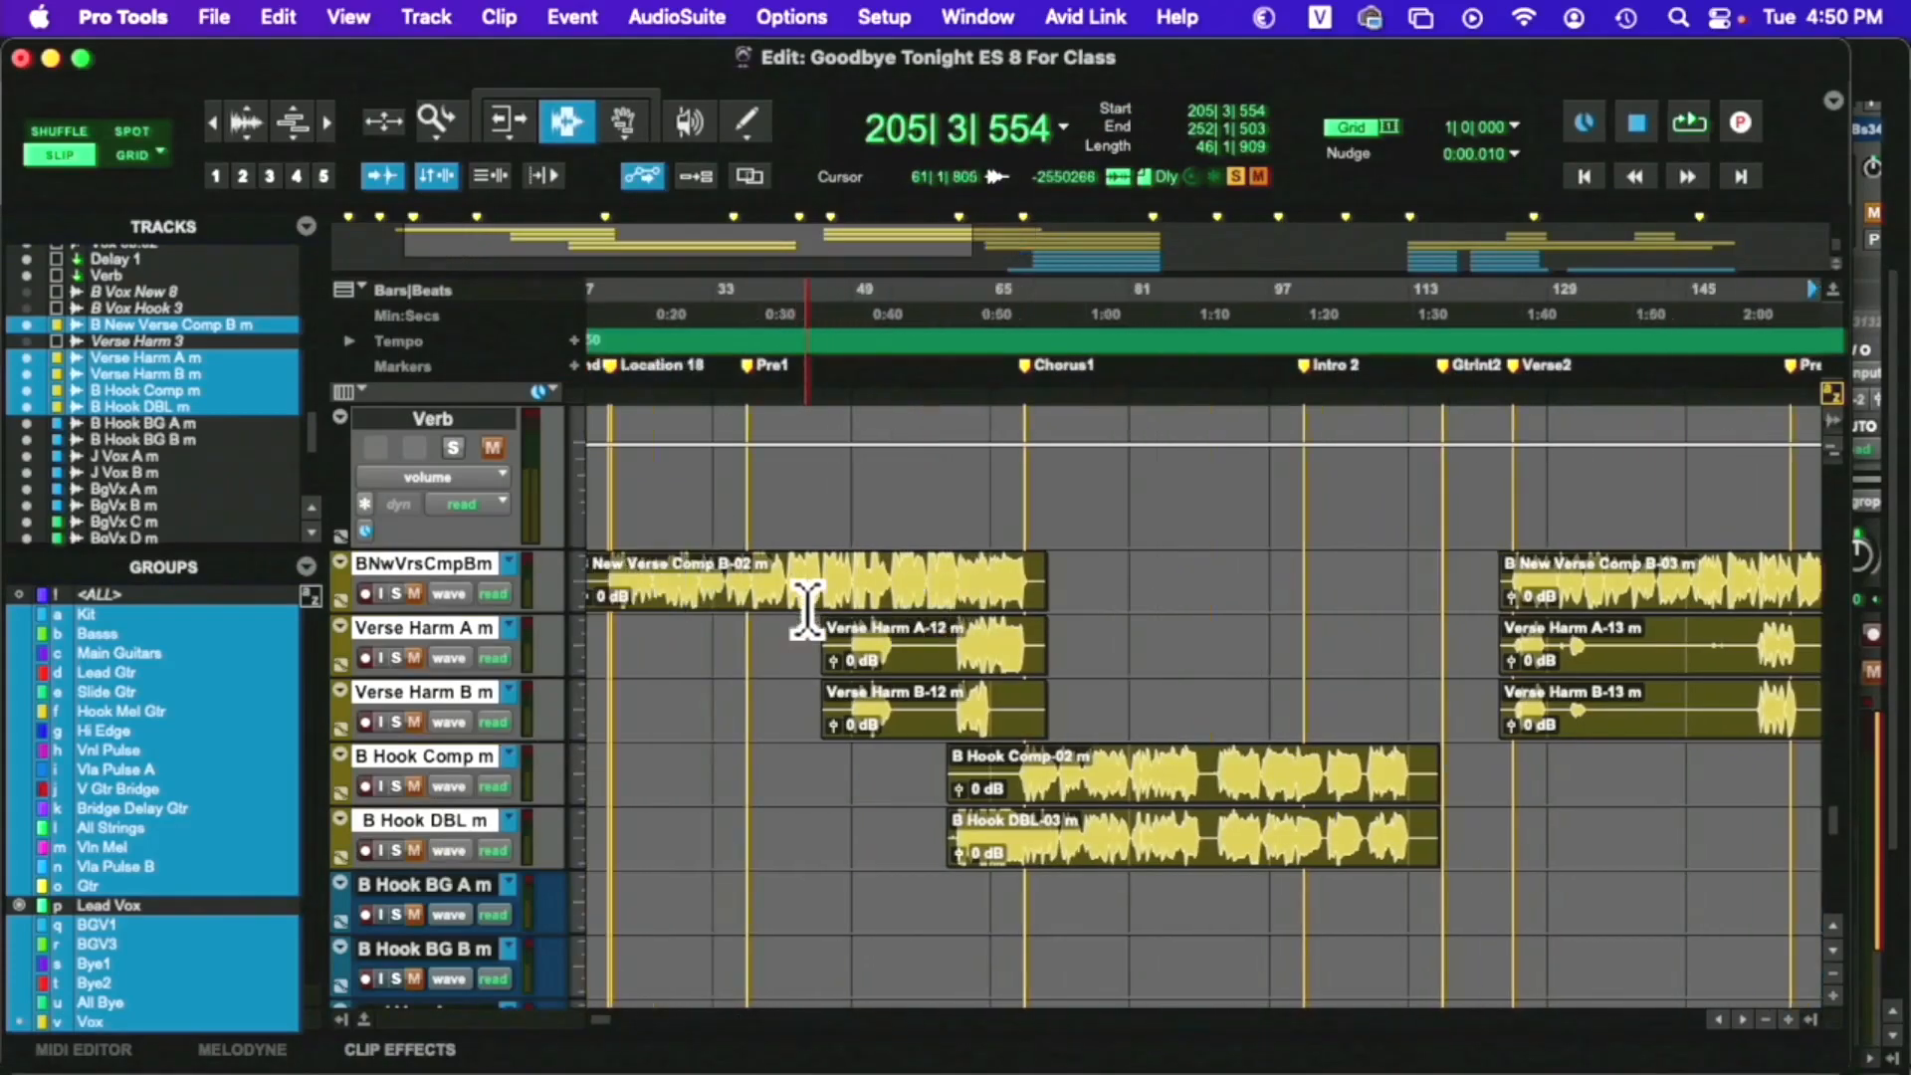
left_click(686, 583)
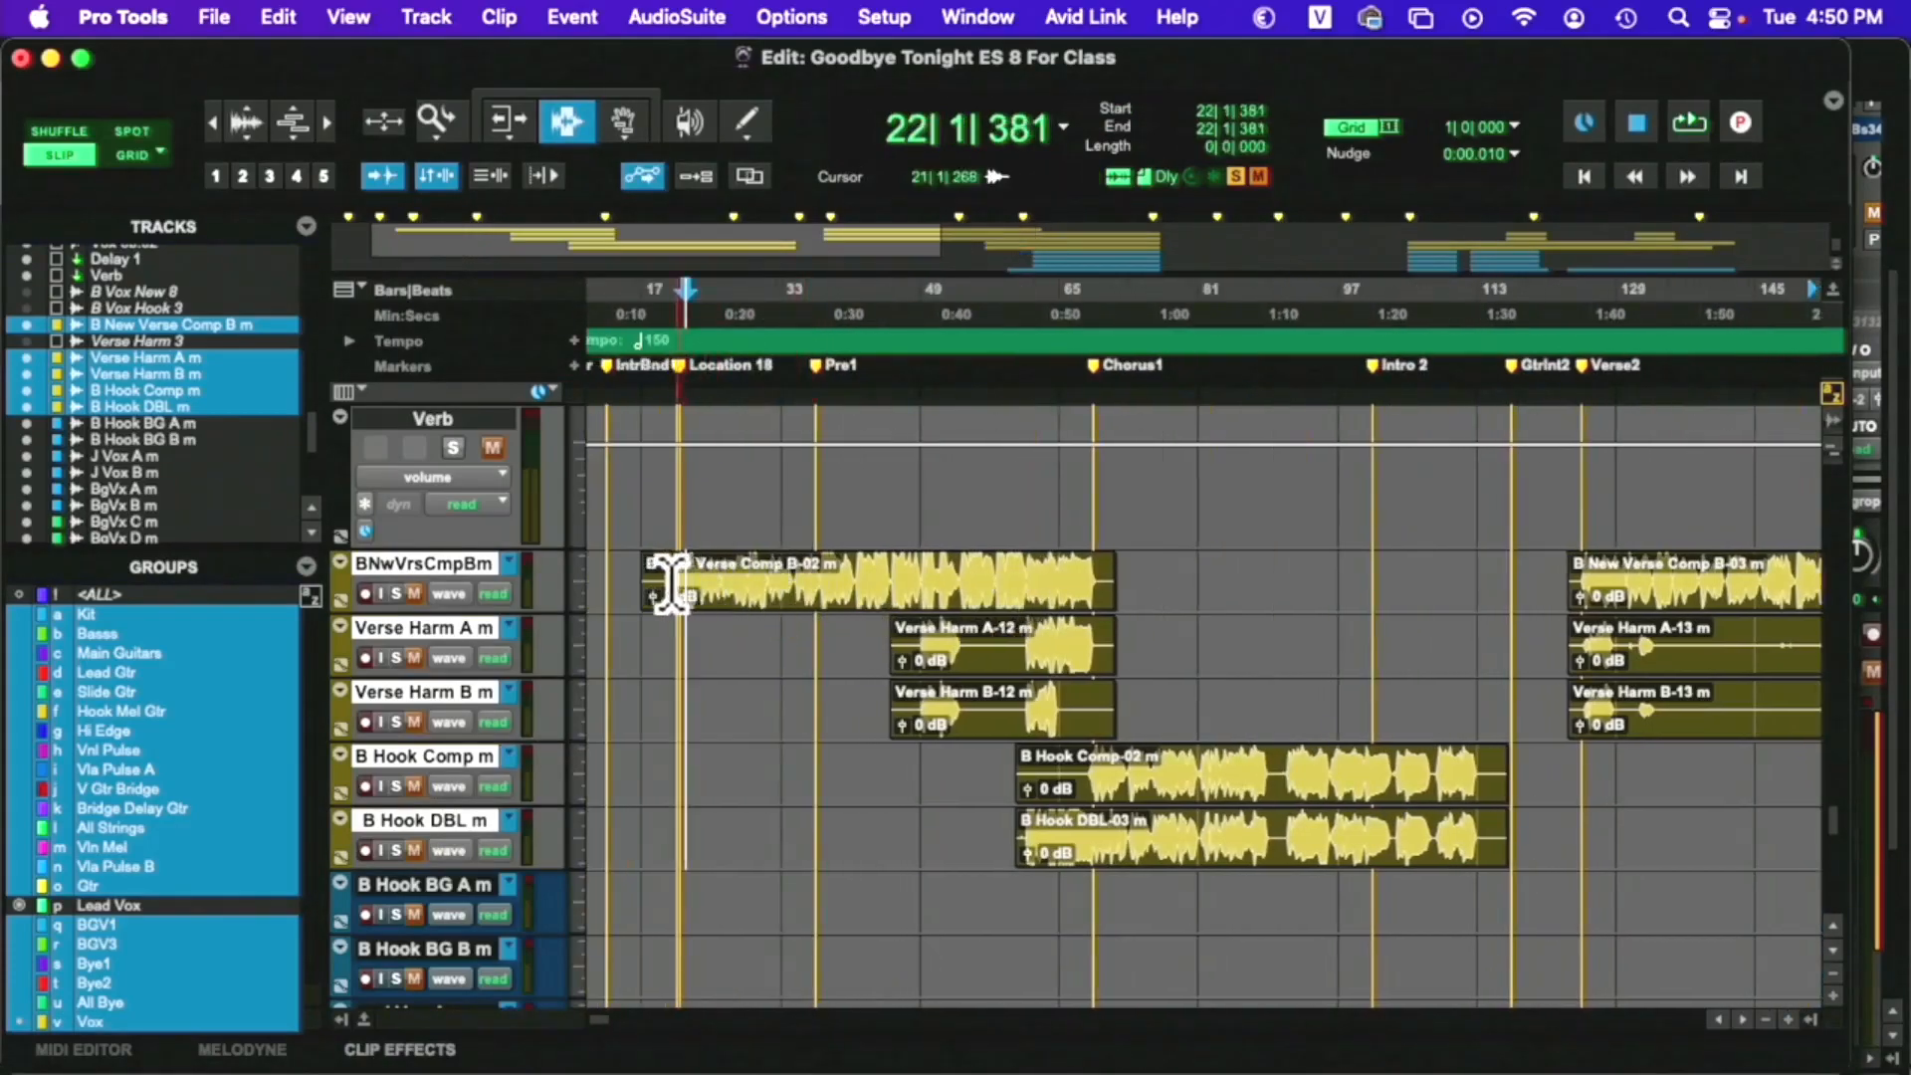
left_click(678, 586)
key("space")
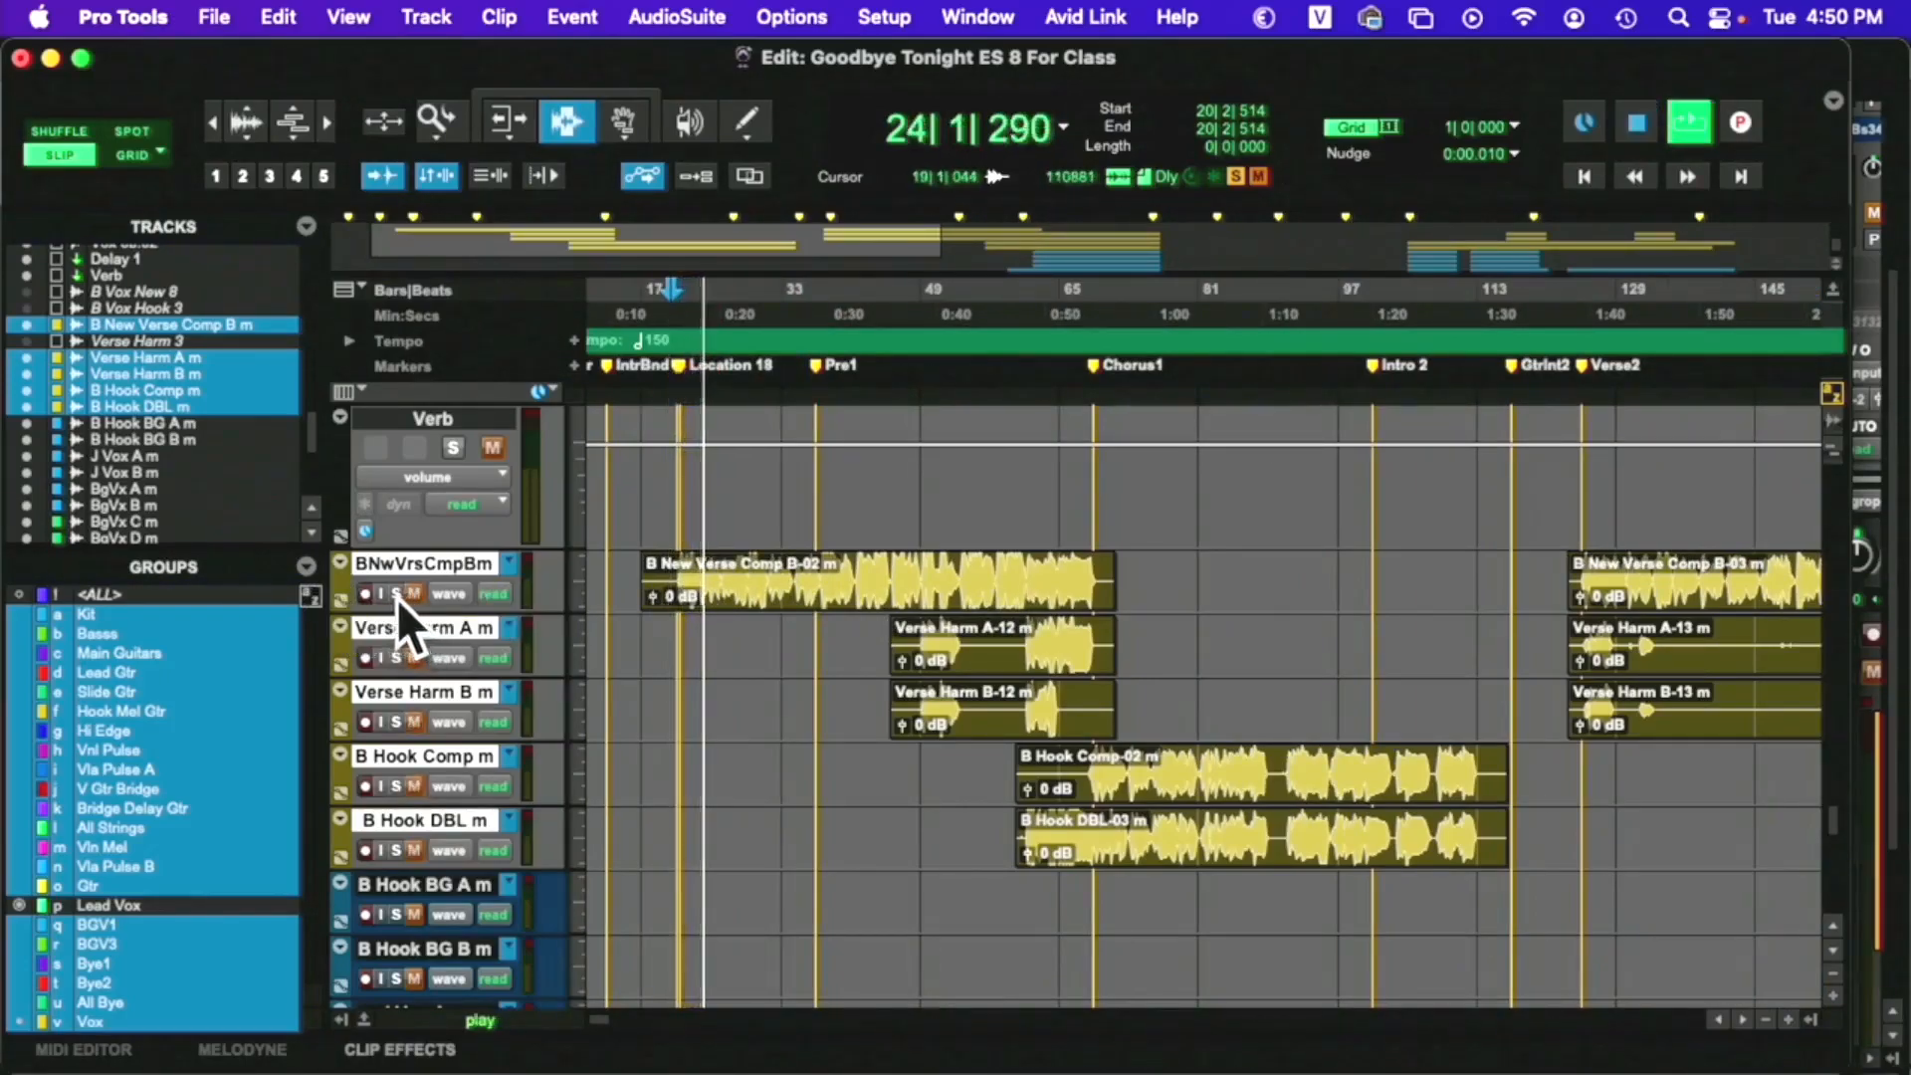
left_click(398, 595)
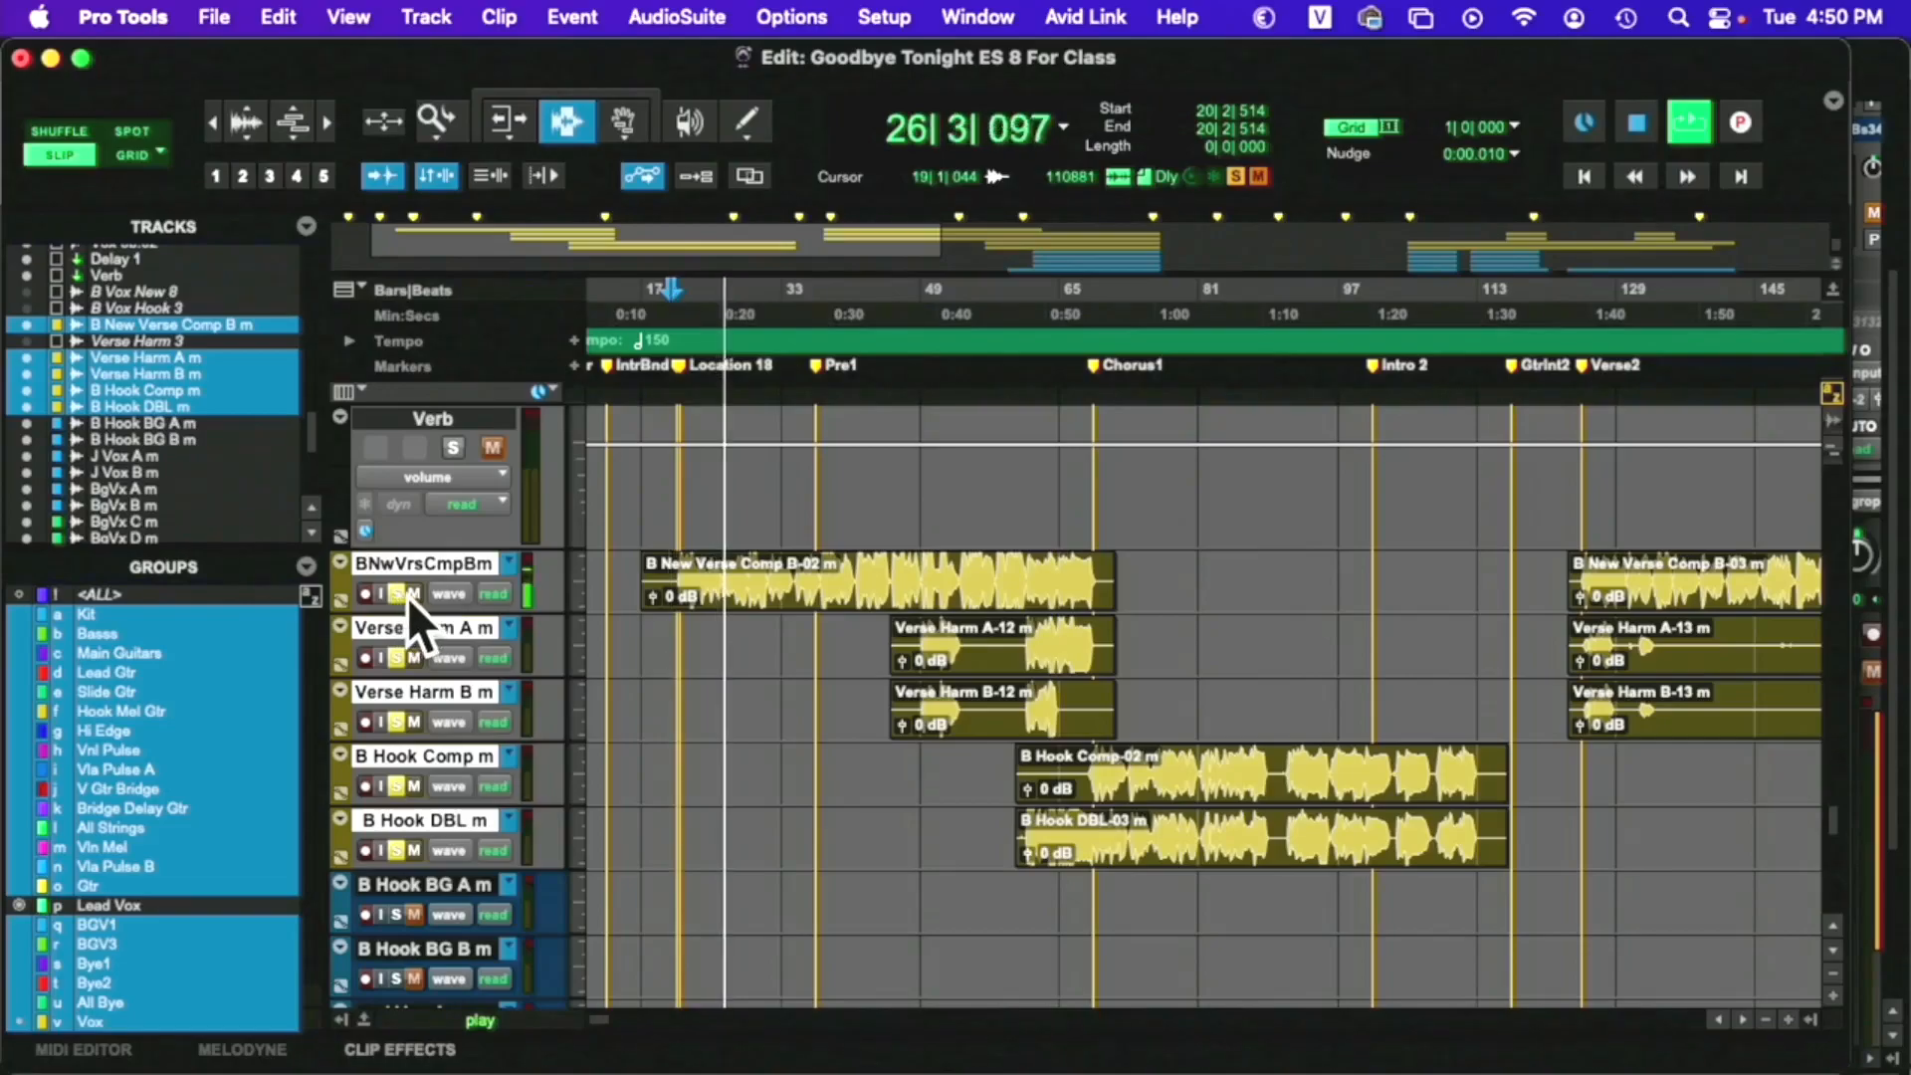
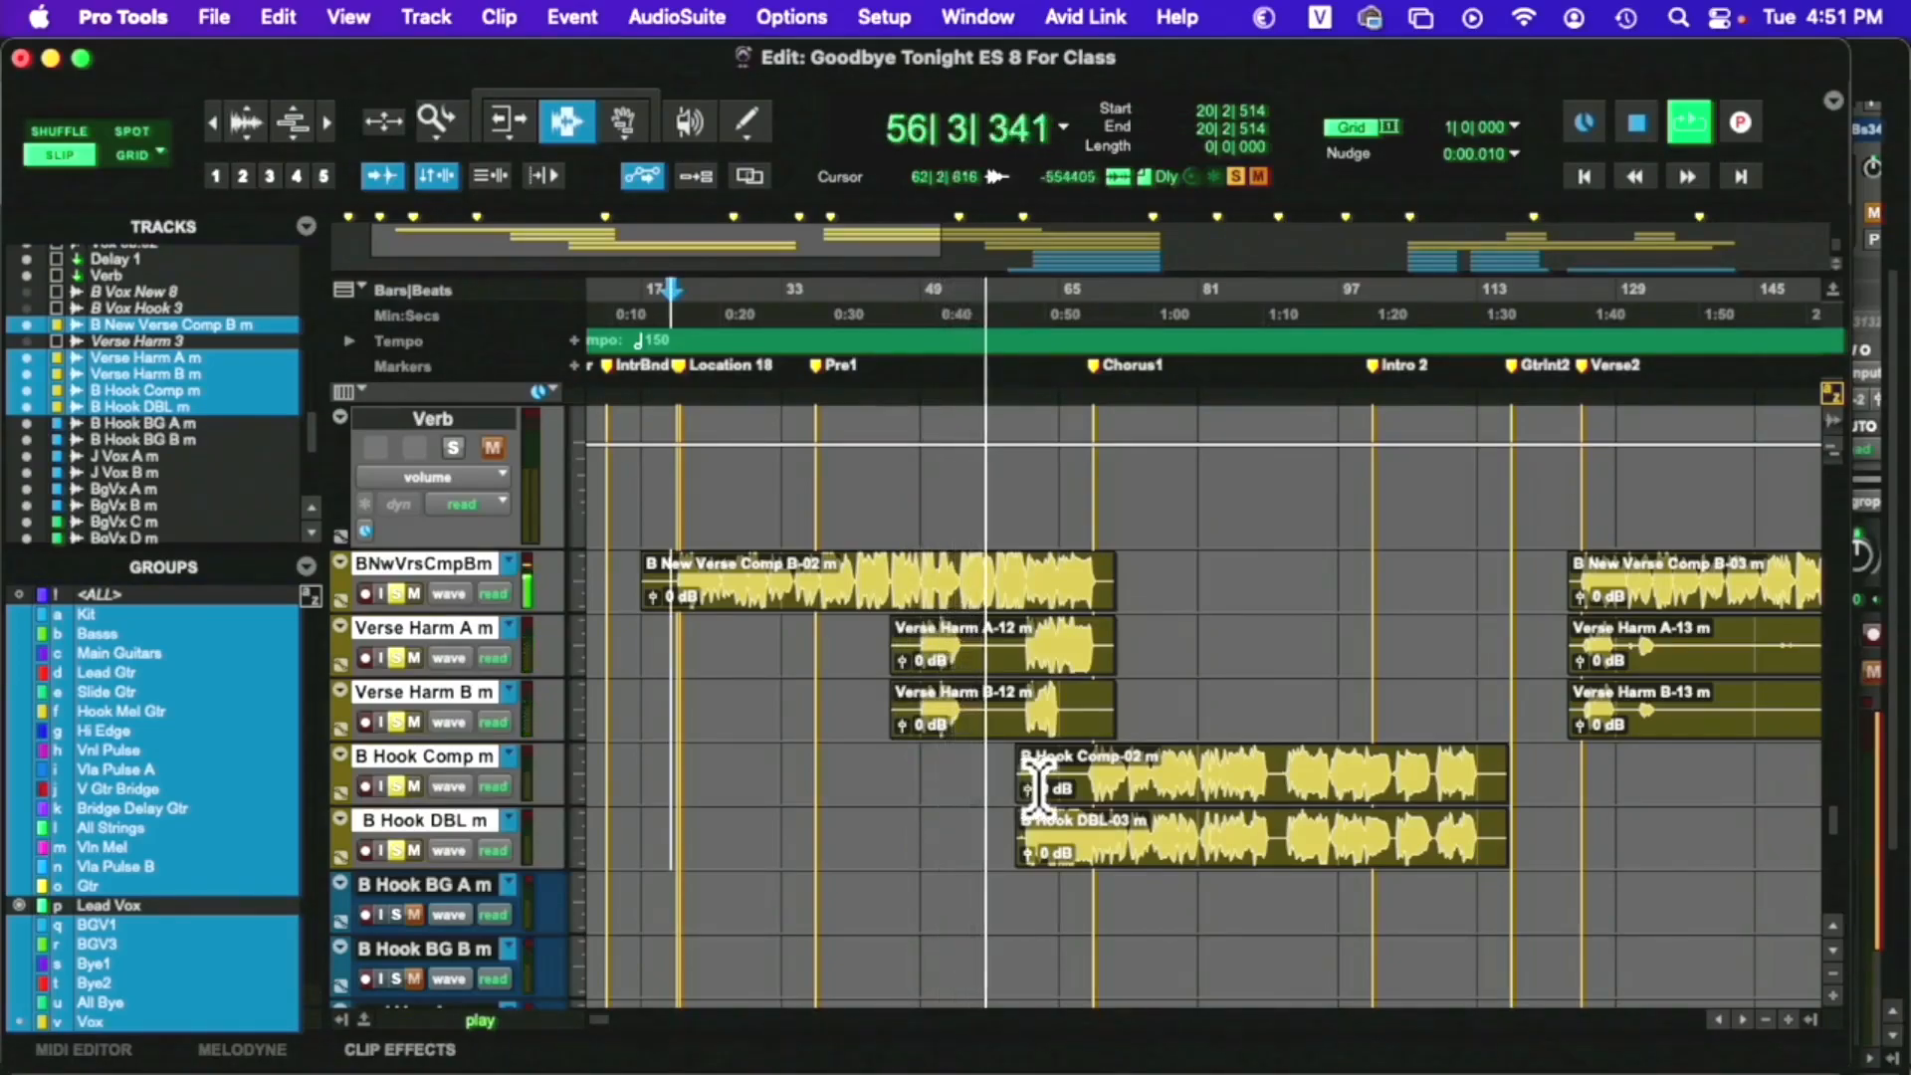
Listen to the verse, harmony and hook vocals through the start of Chorus1, and stop playback
scroll(1035, 786, "down", 3)
scroll(1039, 786, "up", 1)
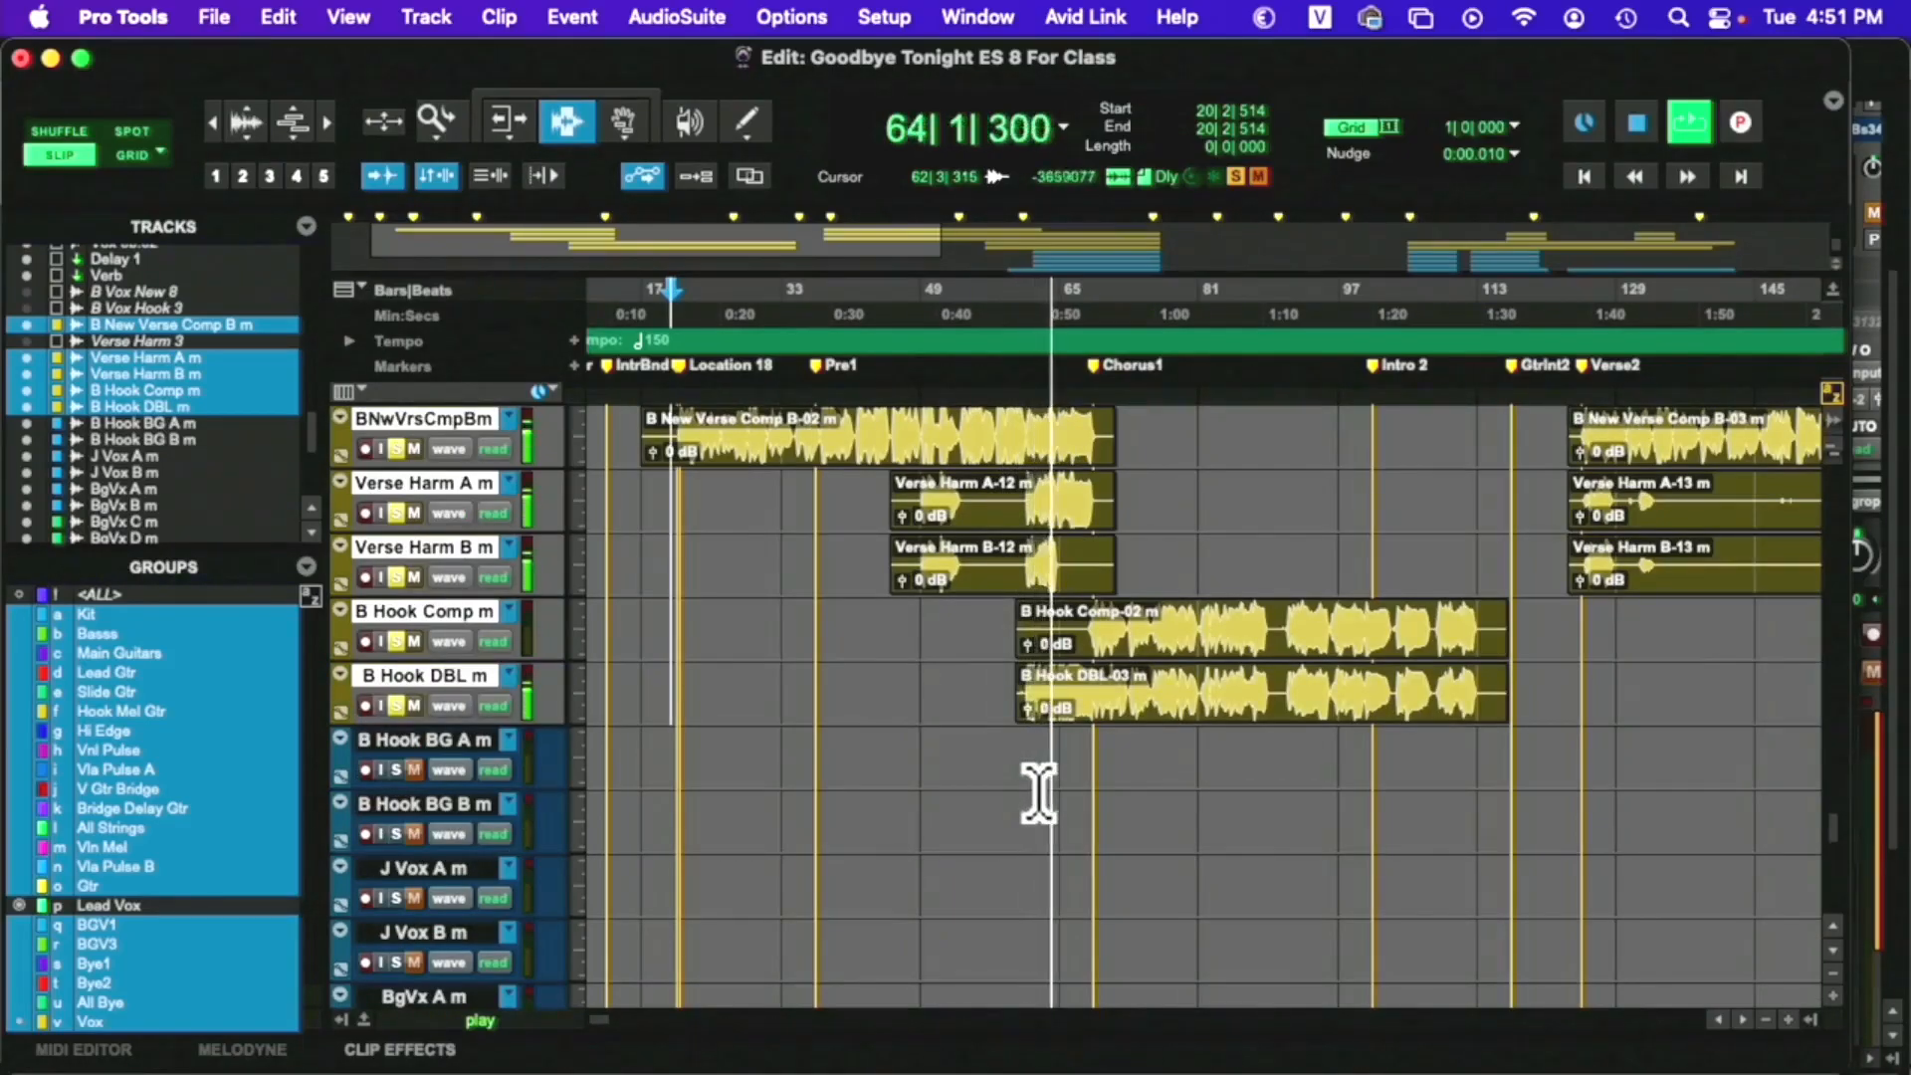
scroll(1038, 794, "up", 1)
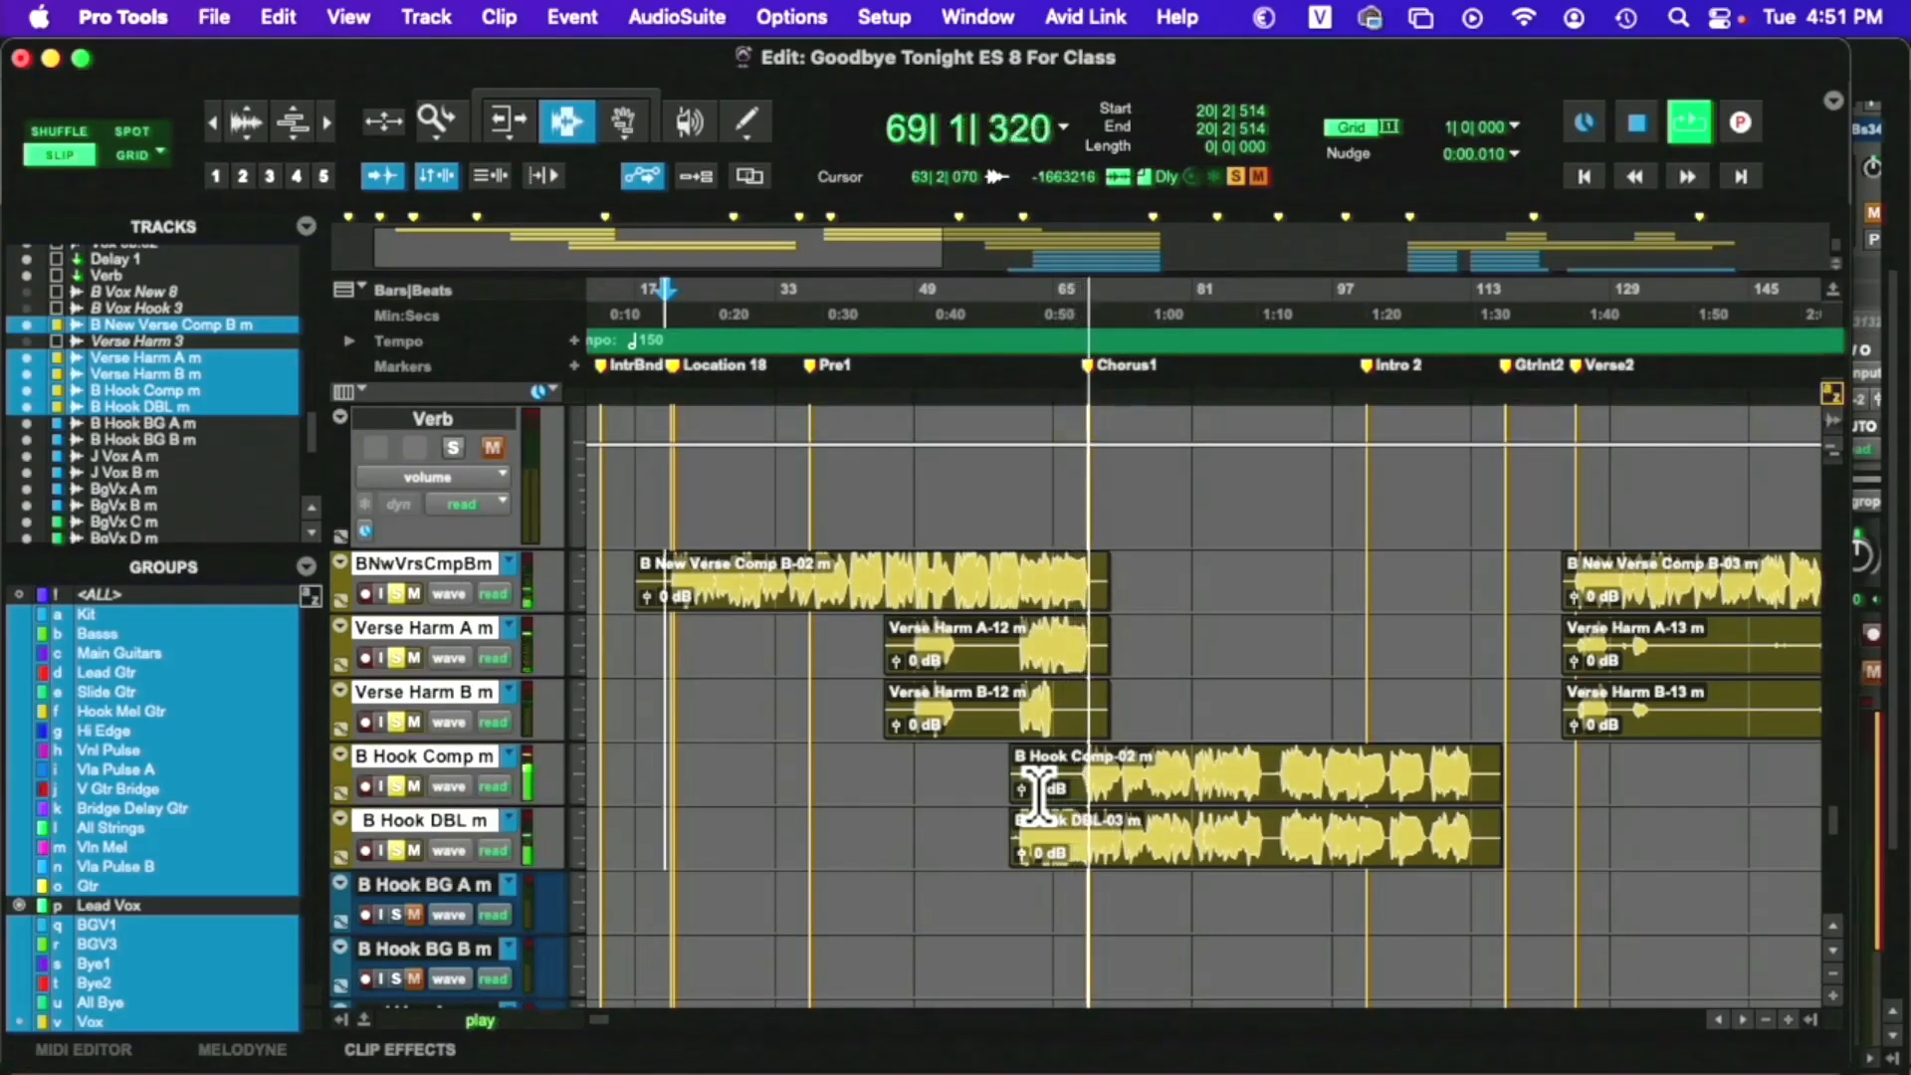
scroll(1038, 796, "right", 3)
key("space")
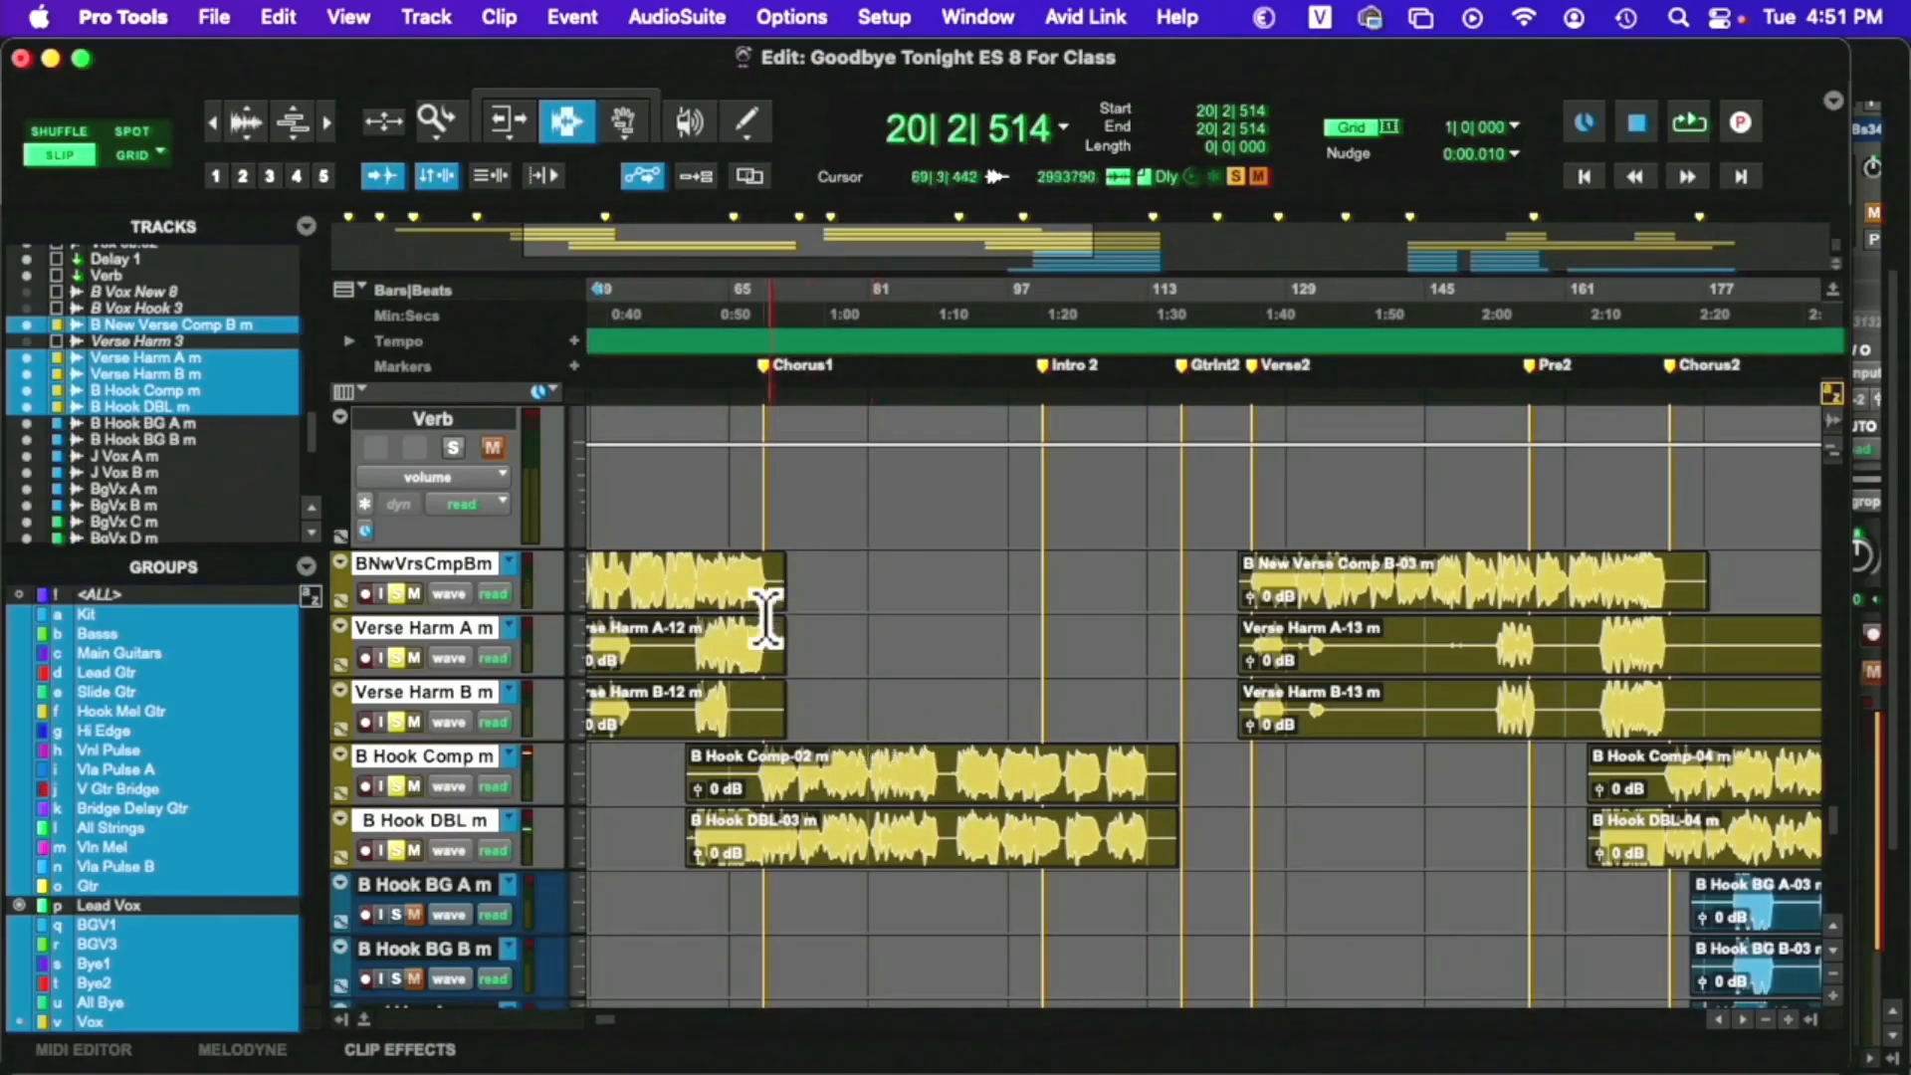
Clear the track solos and review the string, guitar, bass and loop tracks above the vocals
scroll(771, 617, "up", 10)
scroll(774, 617, "up", 10)
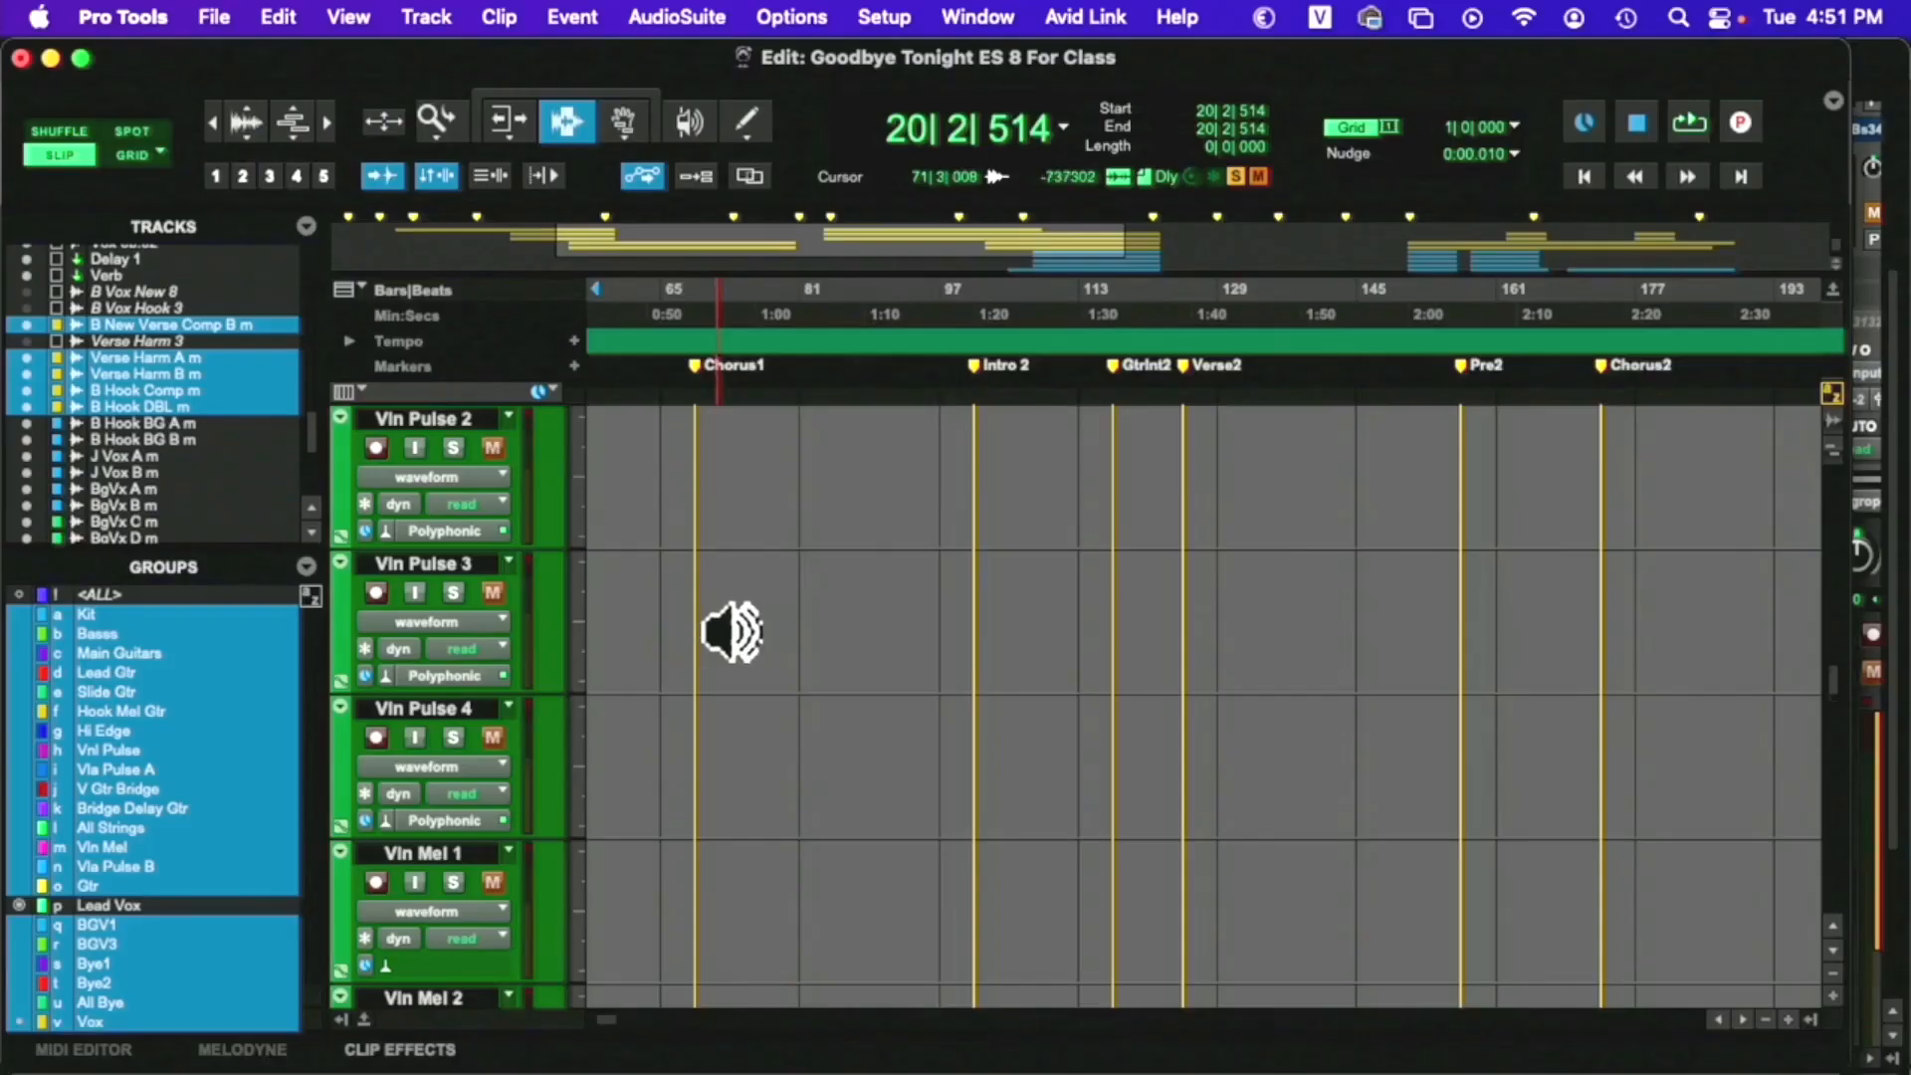
scroll(732, 632, "down", 15)
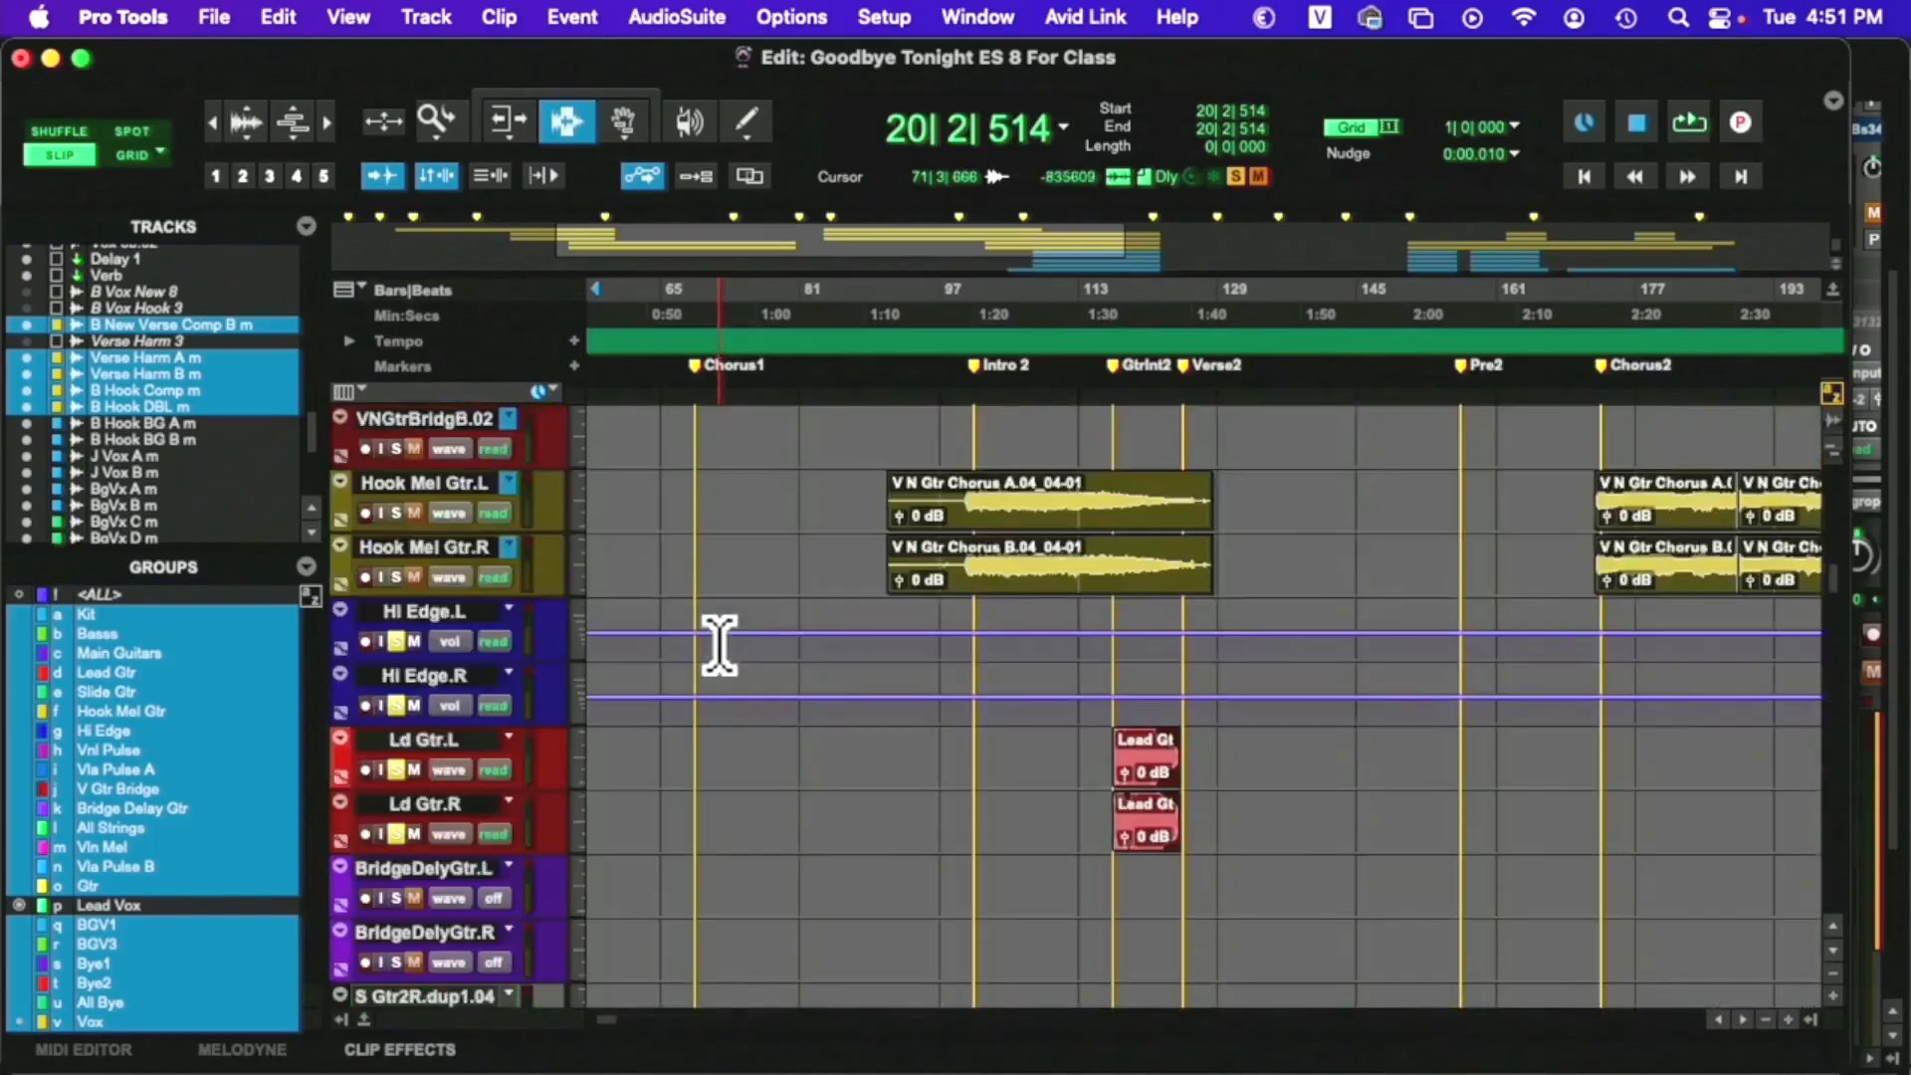
scroll(719, 645, "up", 10)
scroll(718, 645, "down", 1)
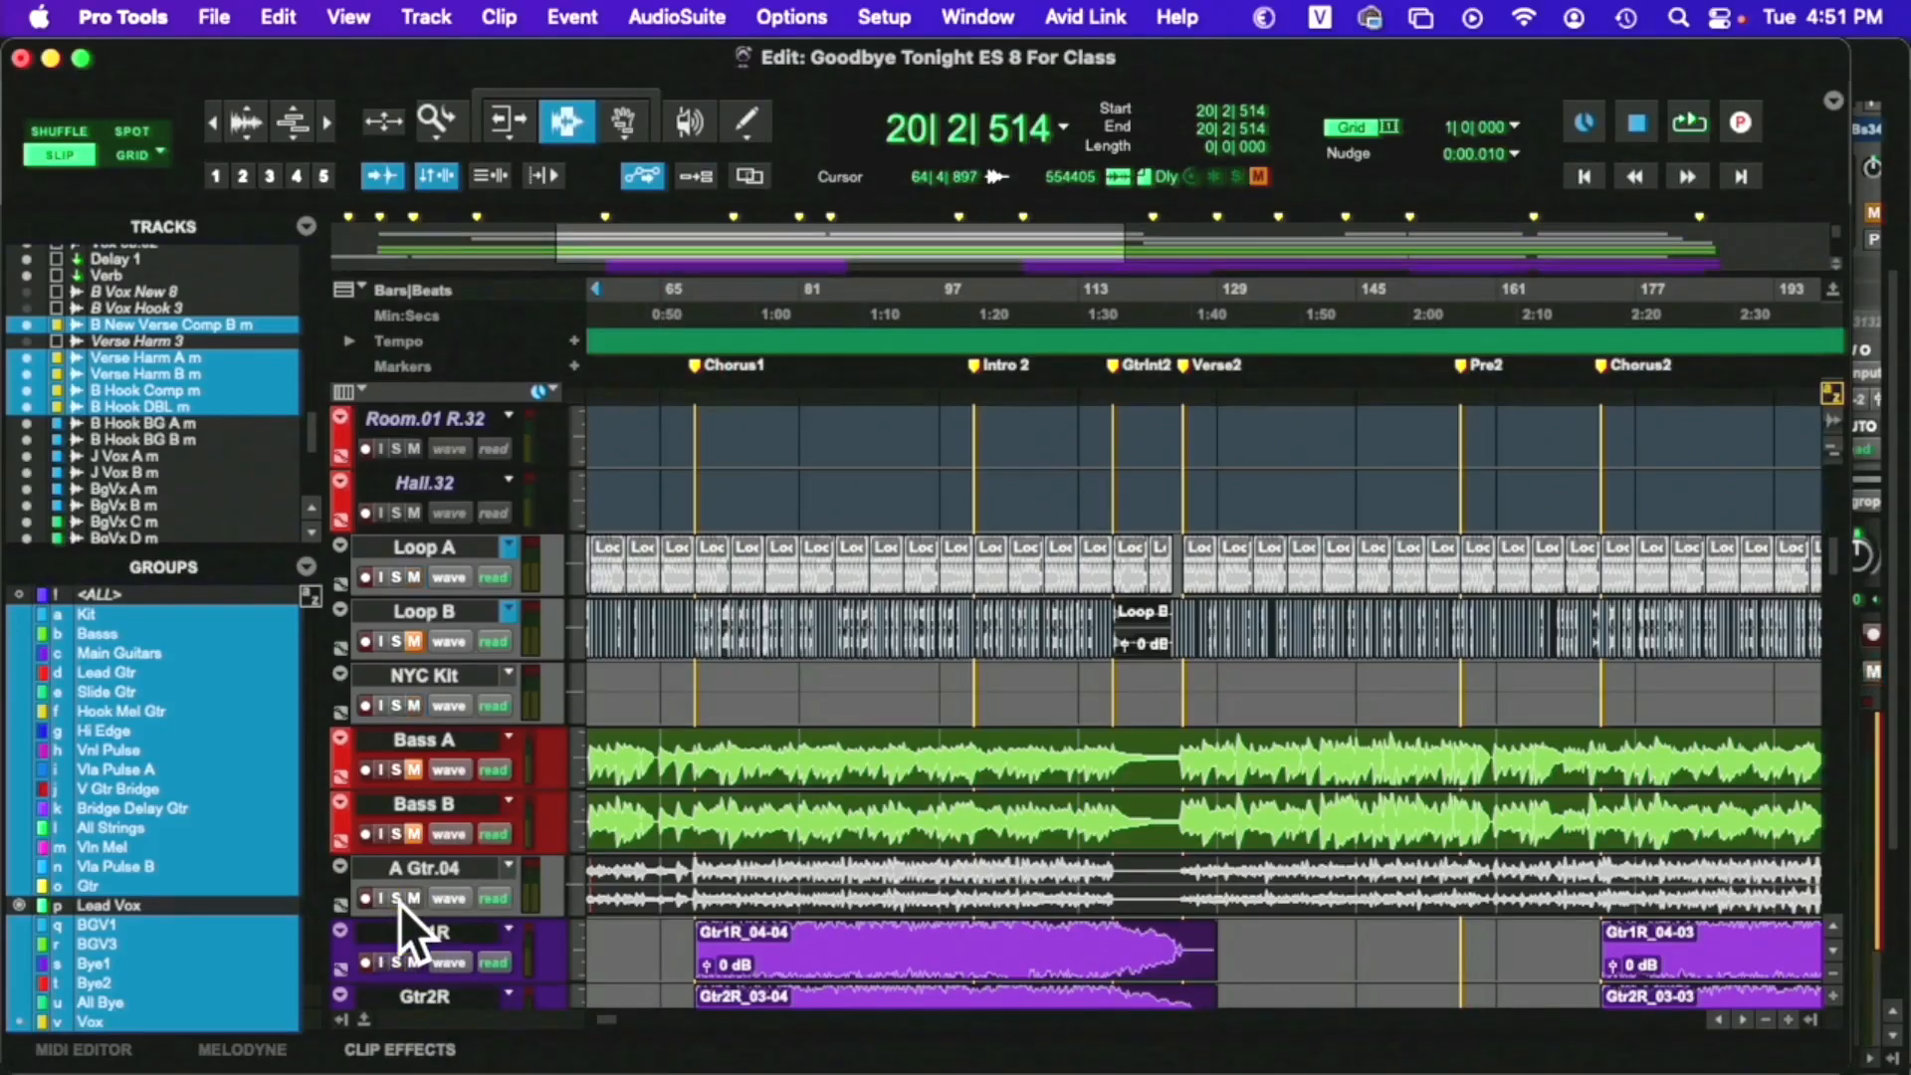
scroll(404, 904, "down", 1)
scroll(403, 904, "down", 20)
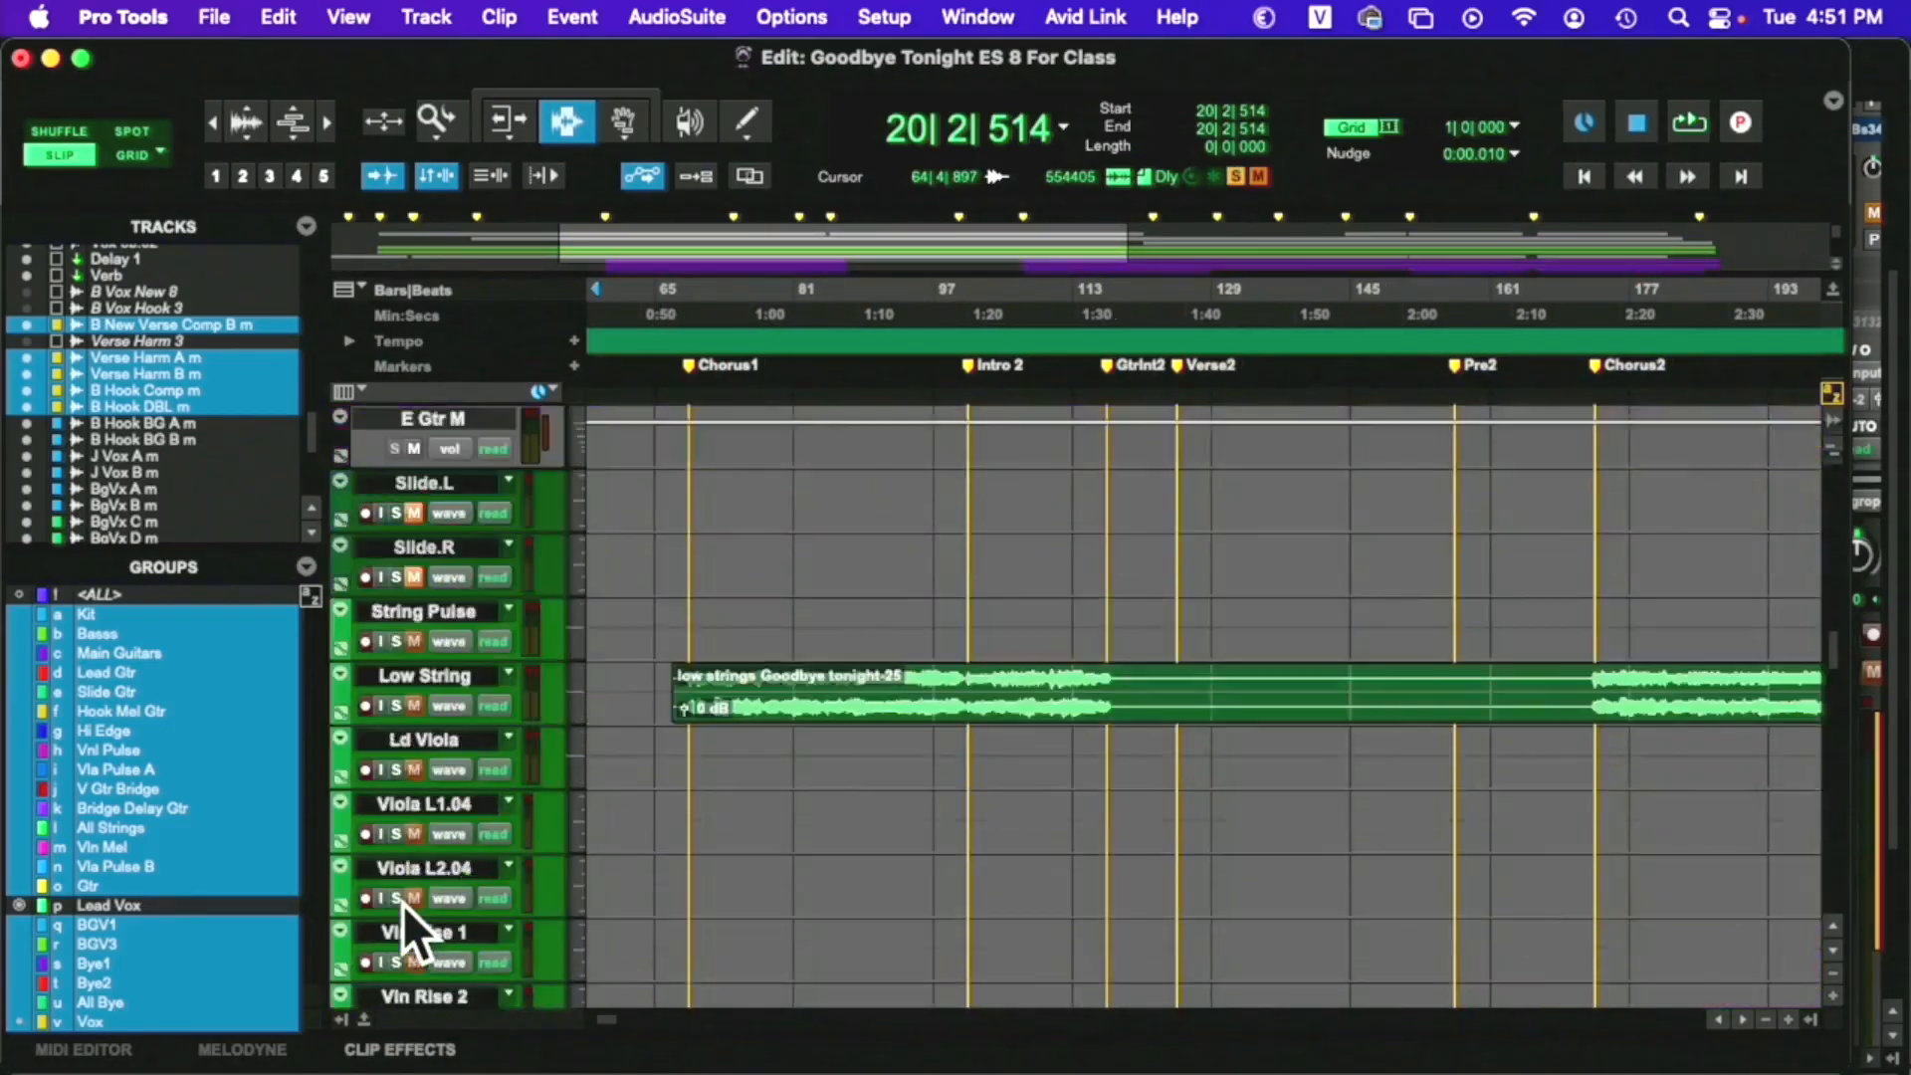
Play from just before Chorus1, solo and unmute the Vox group tracks to hear the hook vocals, and stop playback
scroll(404, 904, "down", 4)
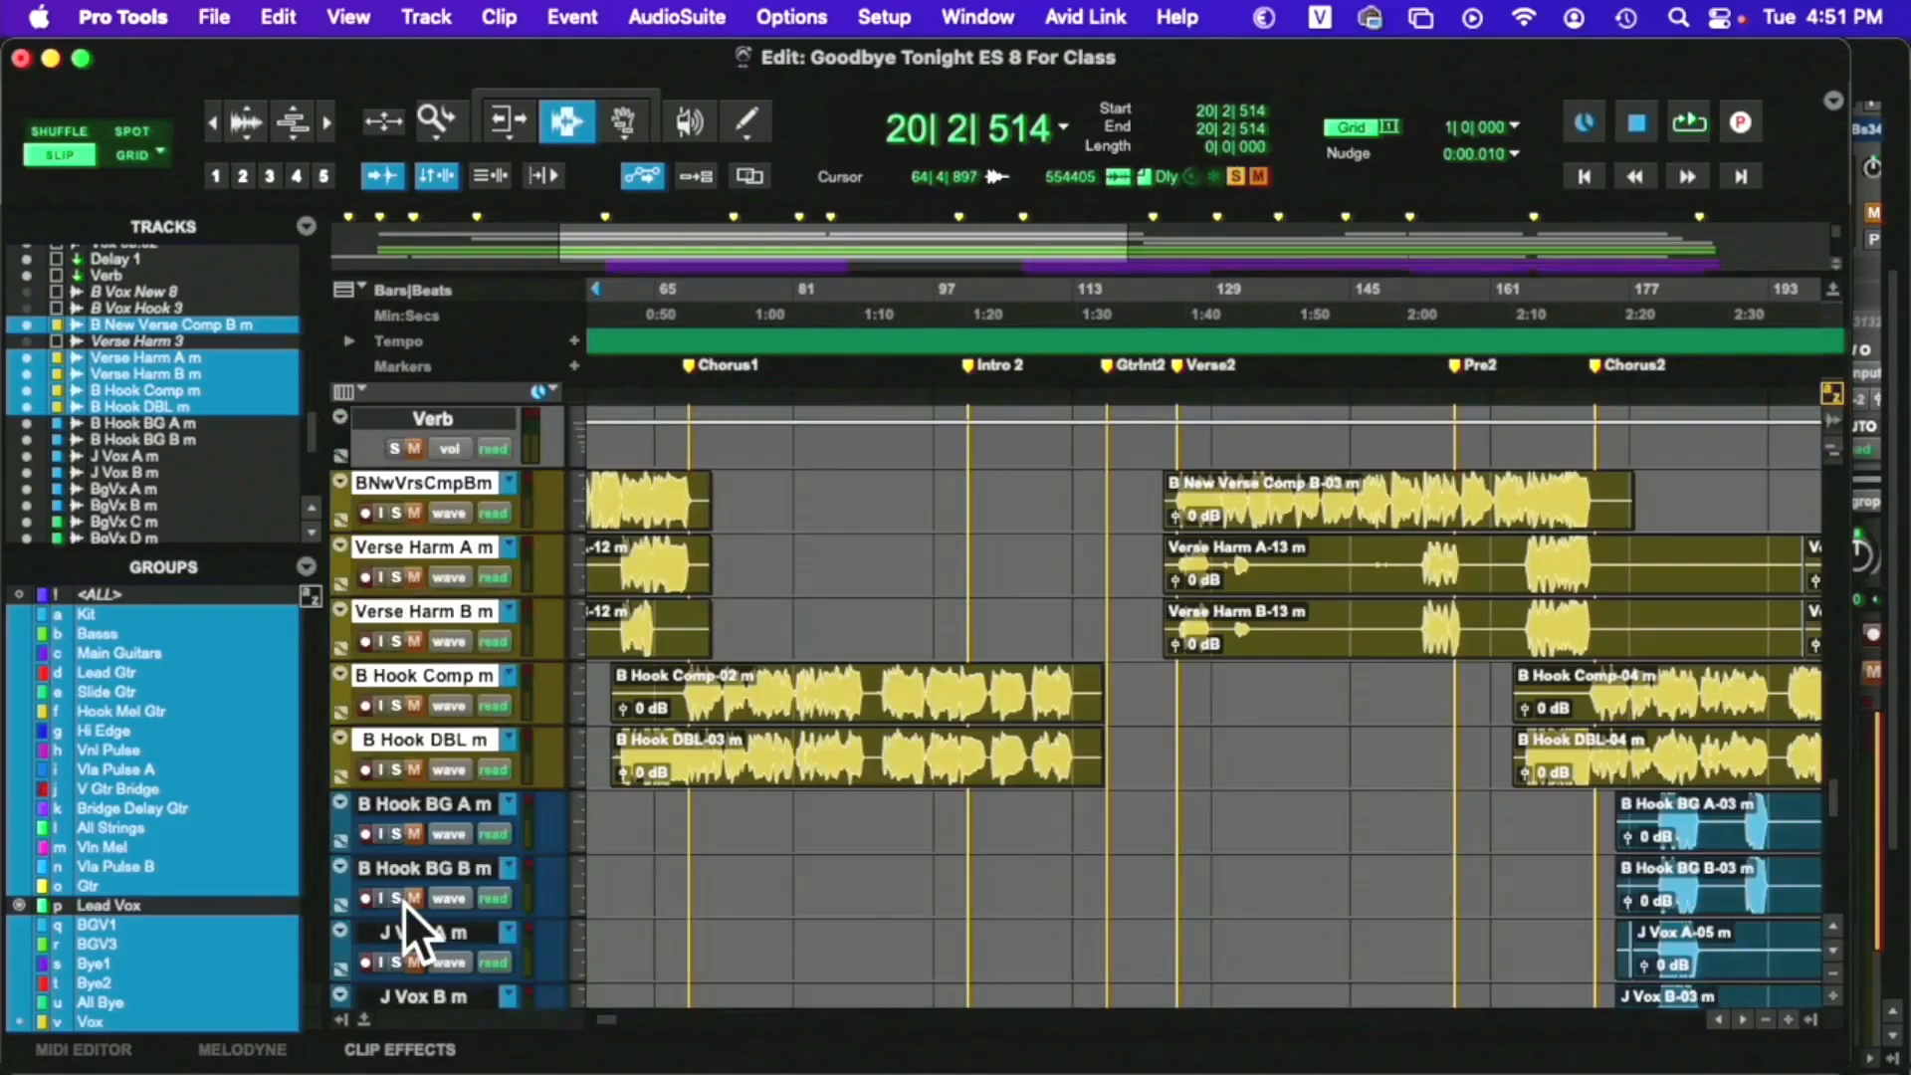
scroll(696, 797, "left", 6)
scroll(695, 798, "left", 2)
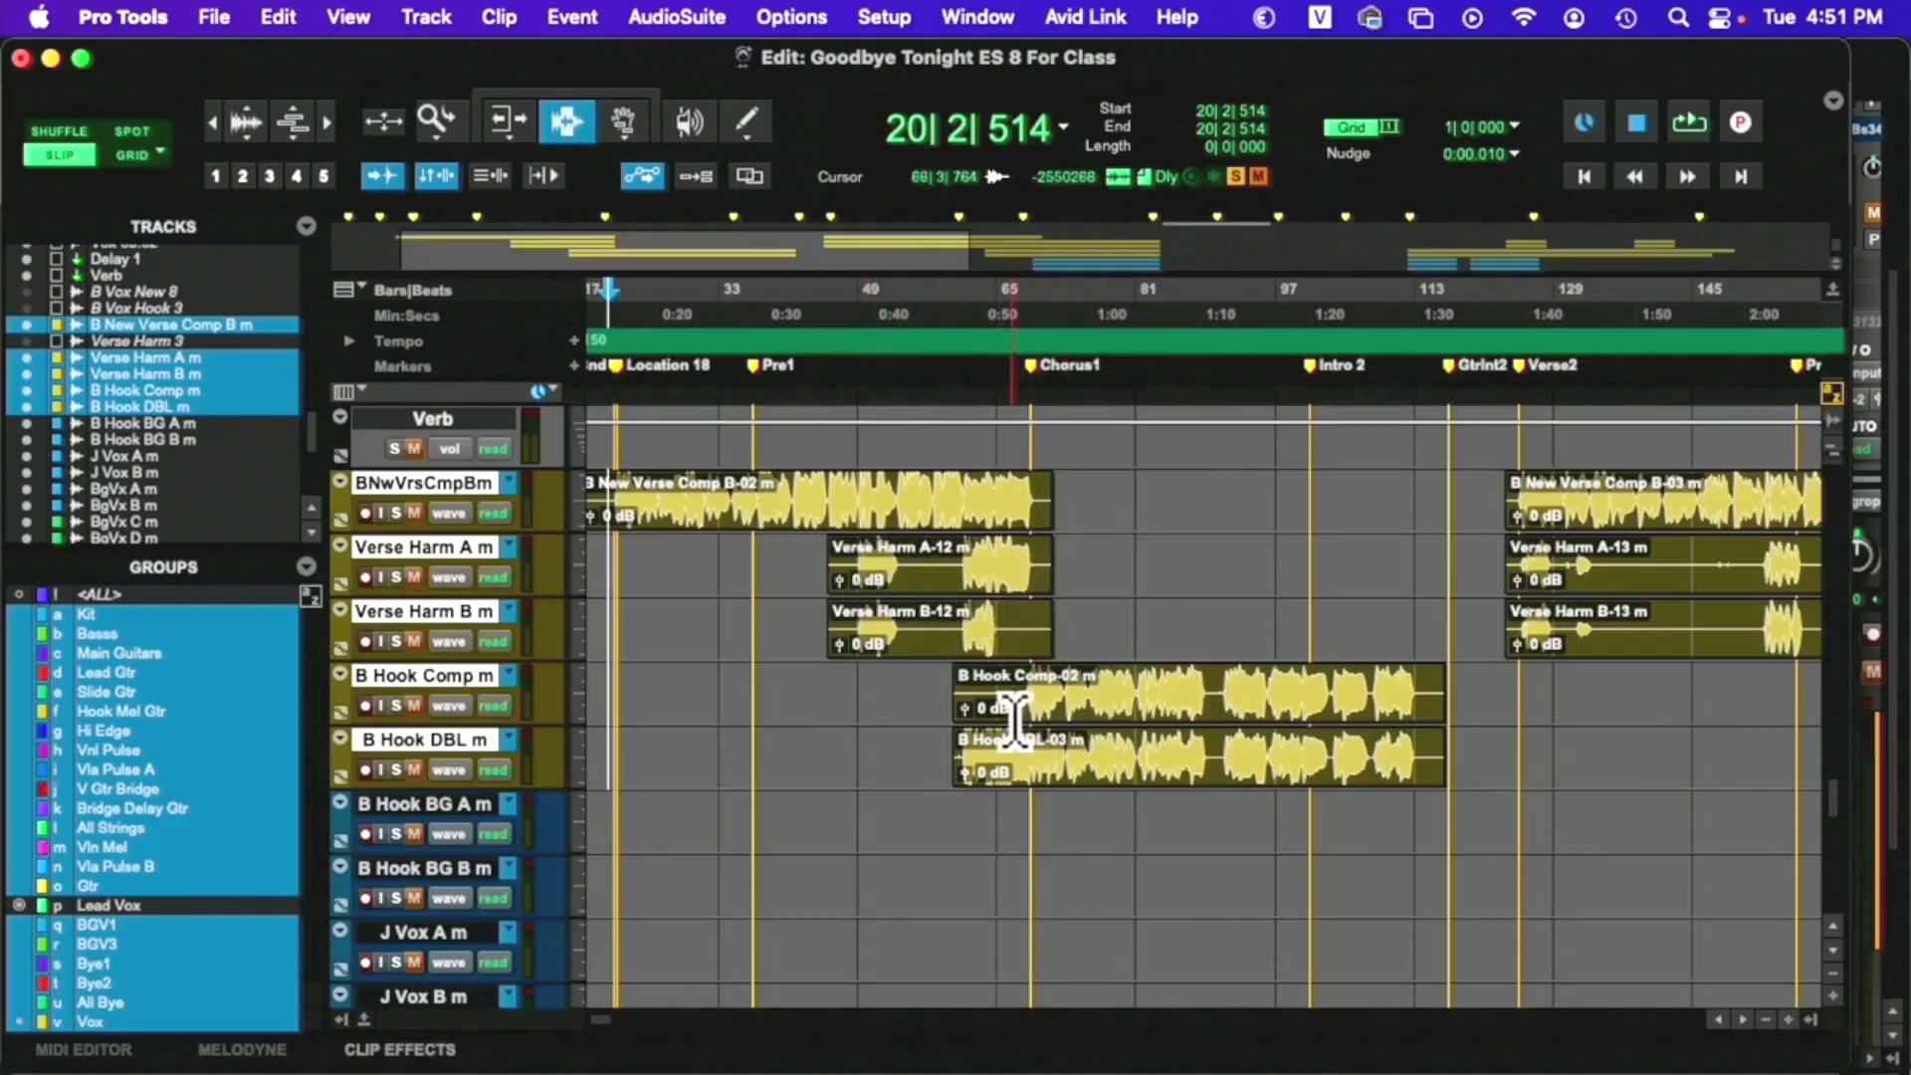
left_click(975, 761)
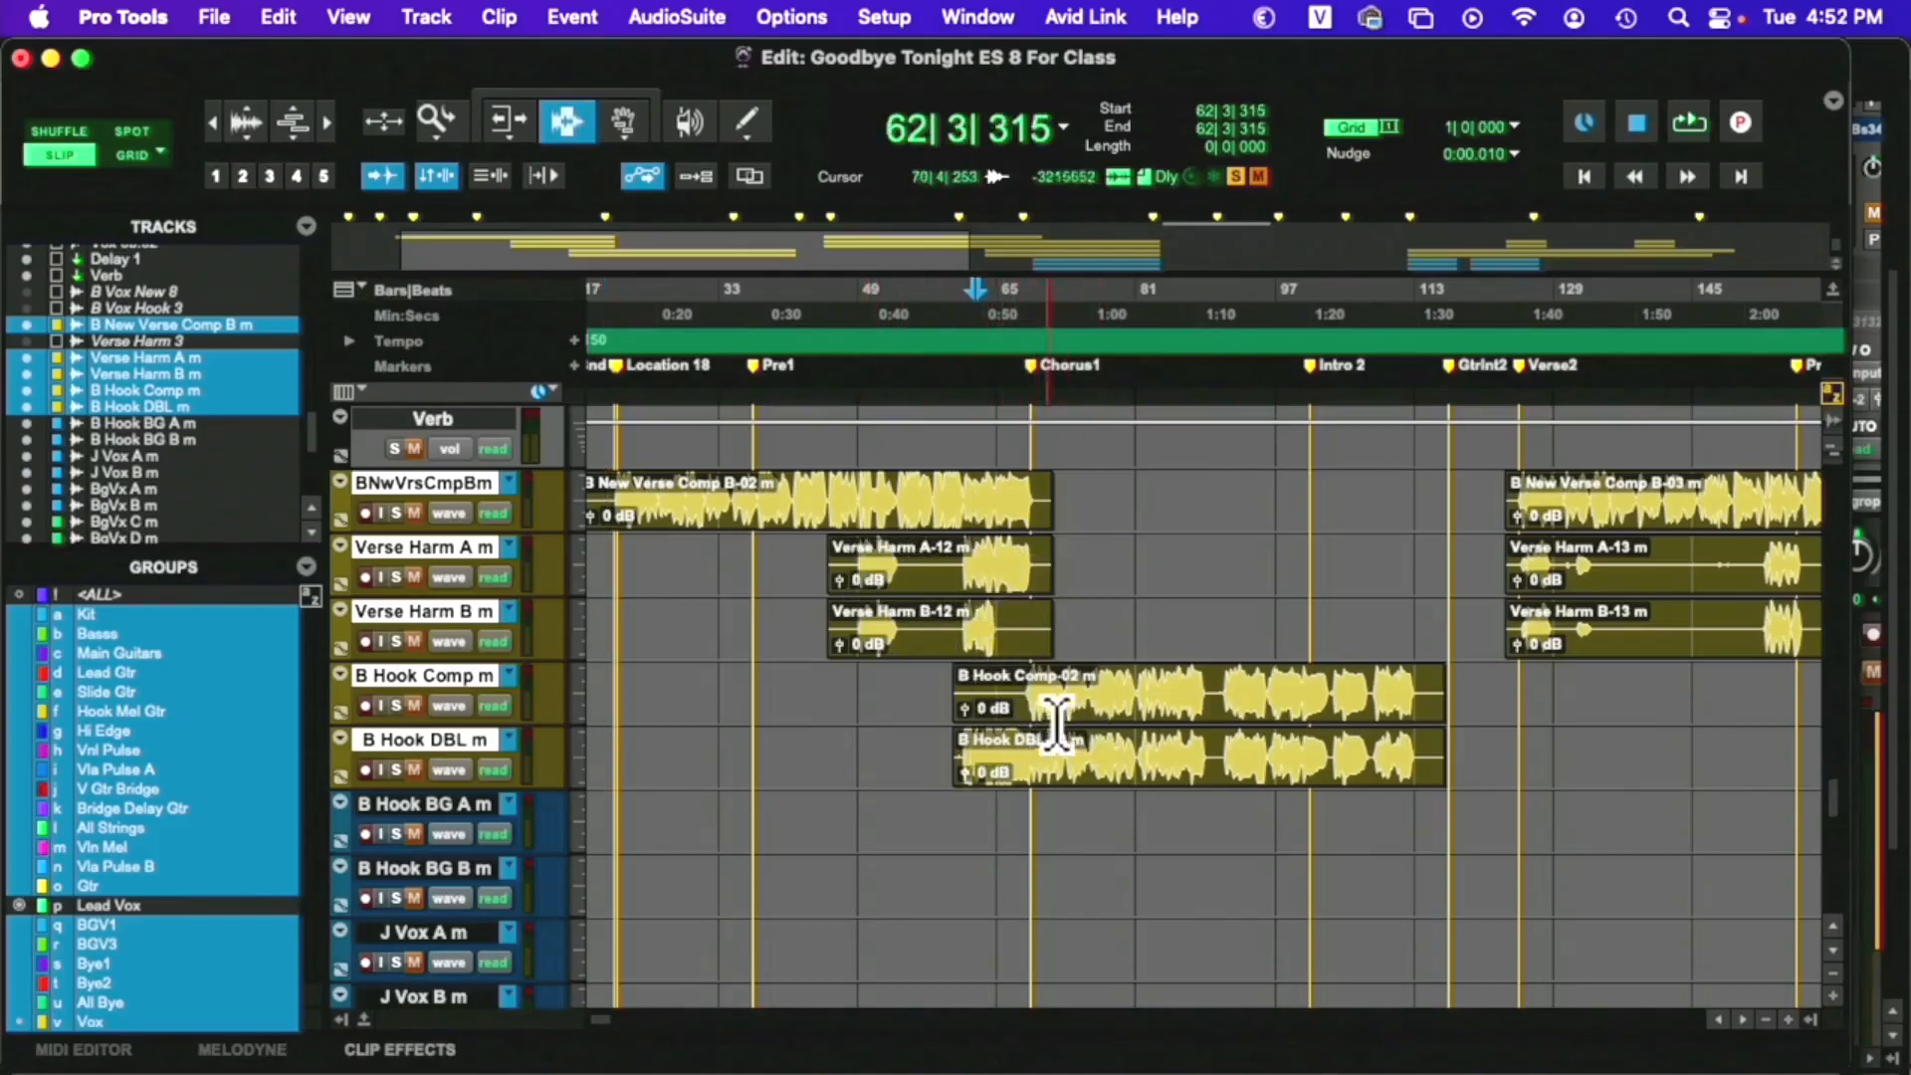
left_click(971, 725)
key("space")
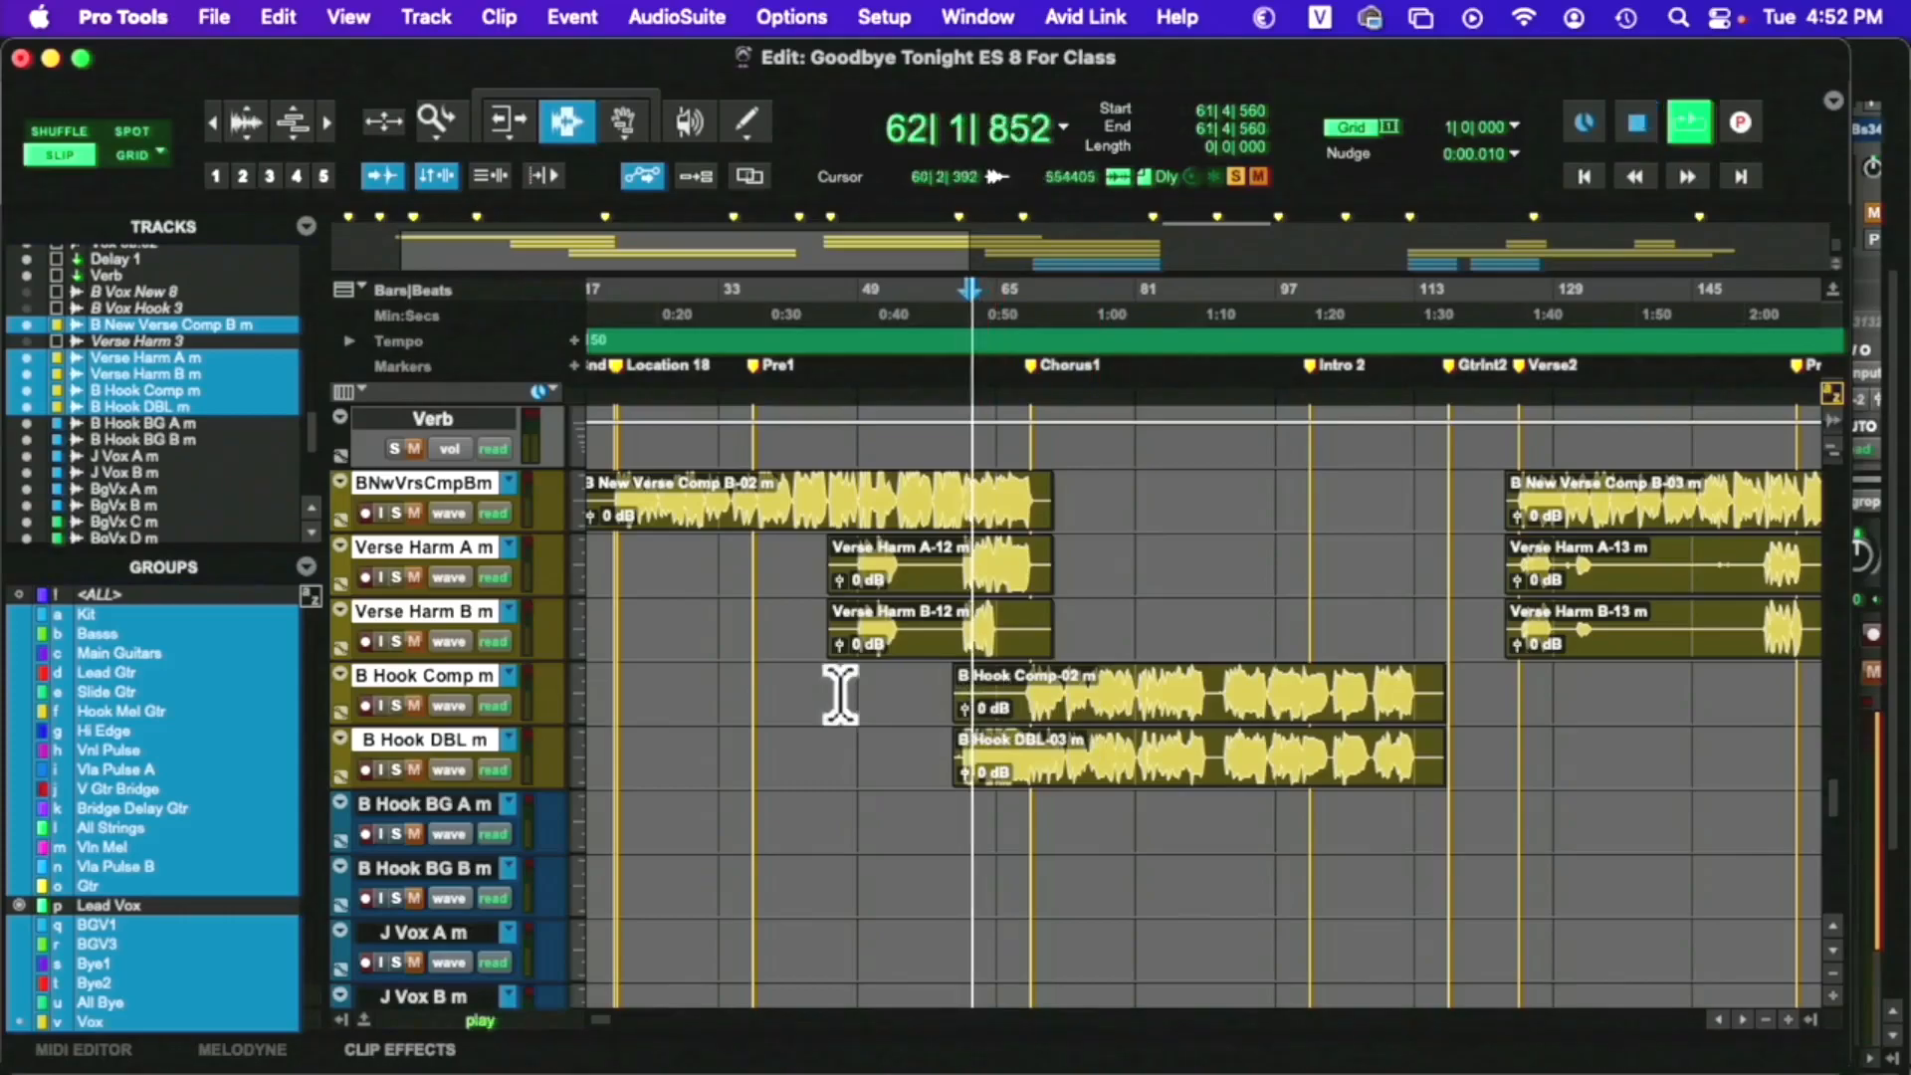
left_click(404, 706)
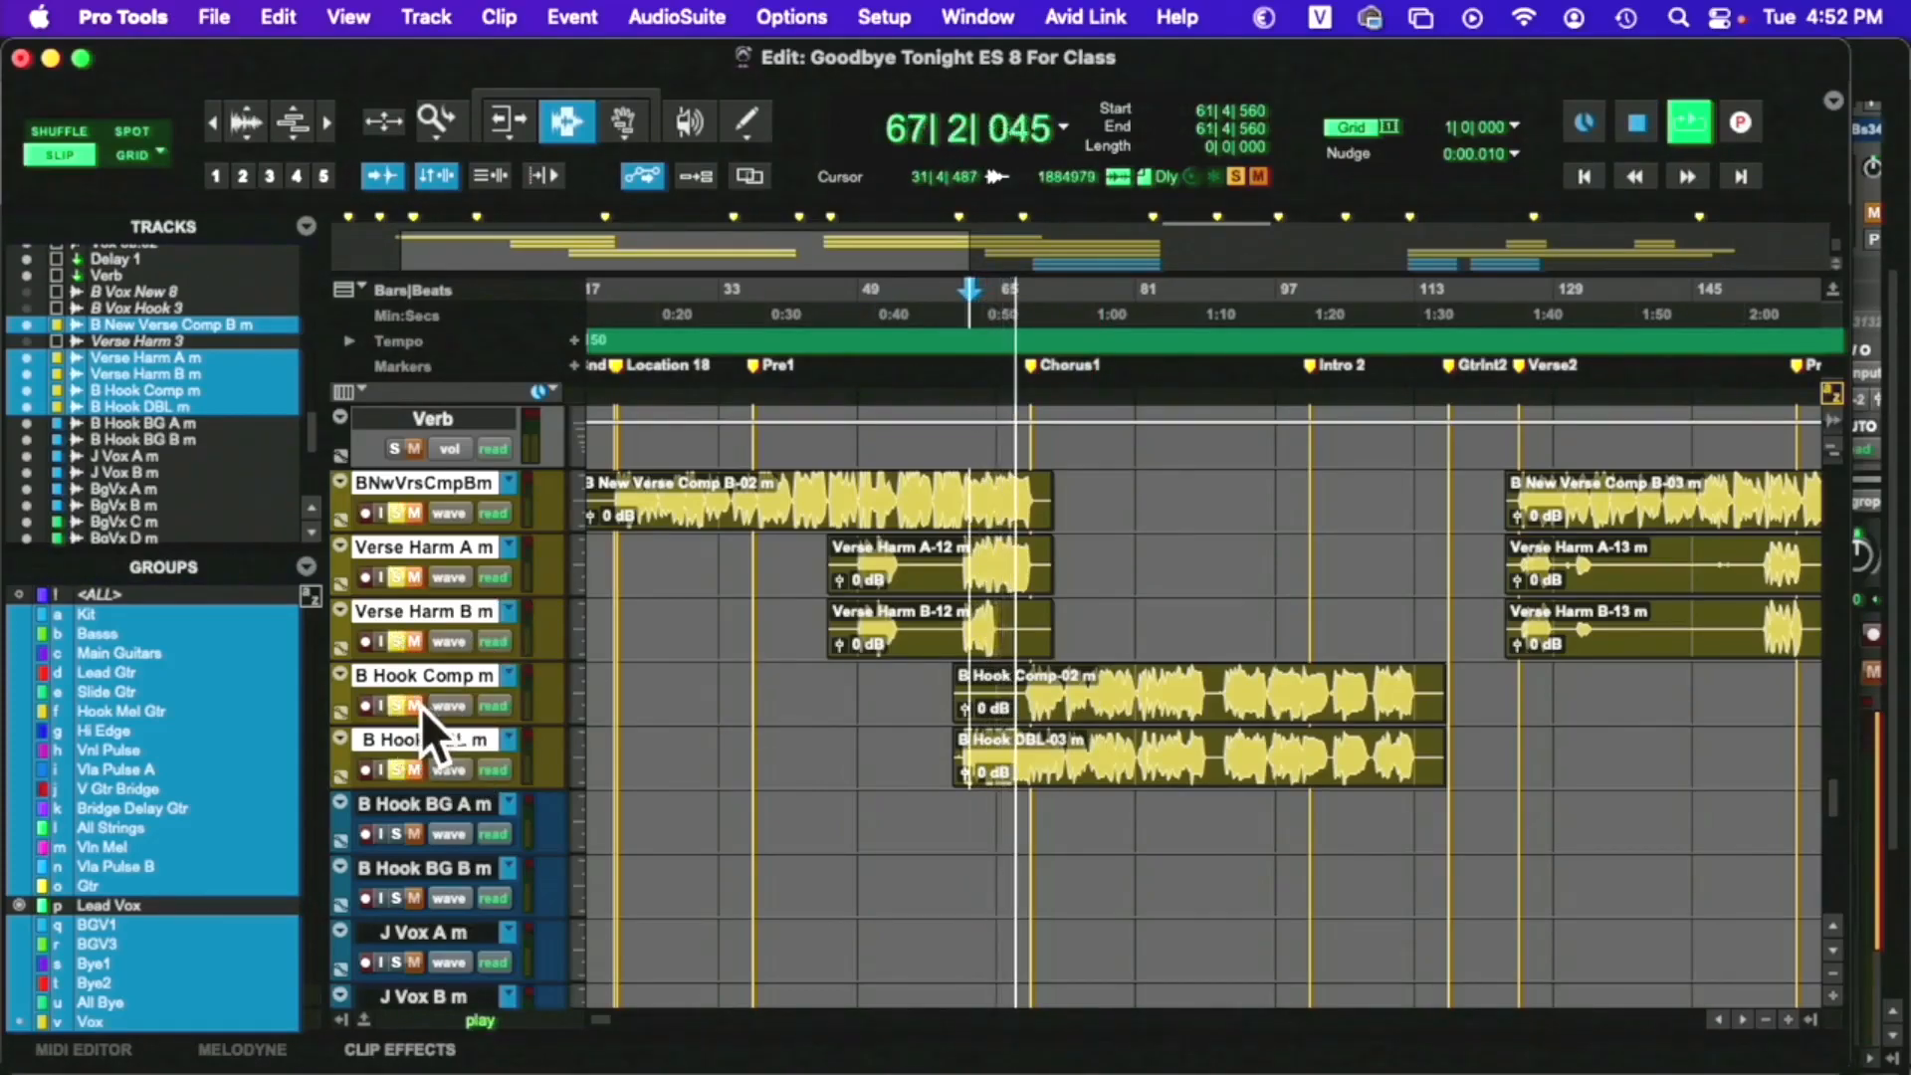
left_click(416, 707)
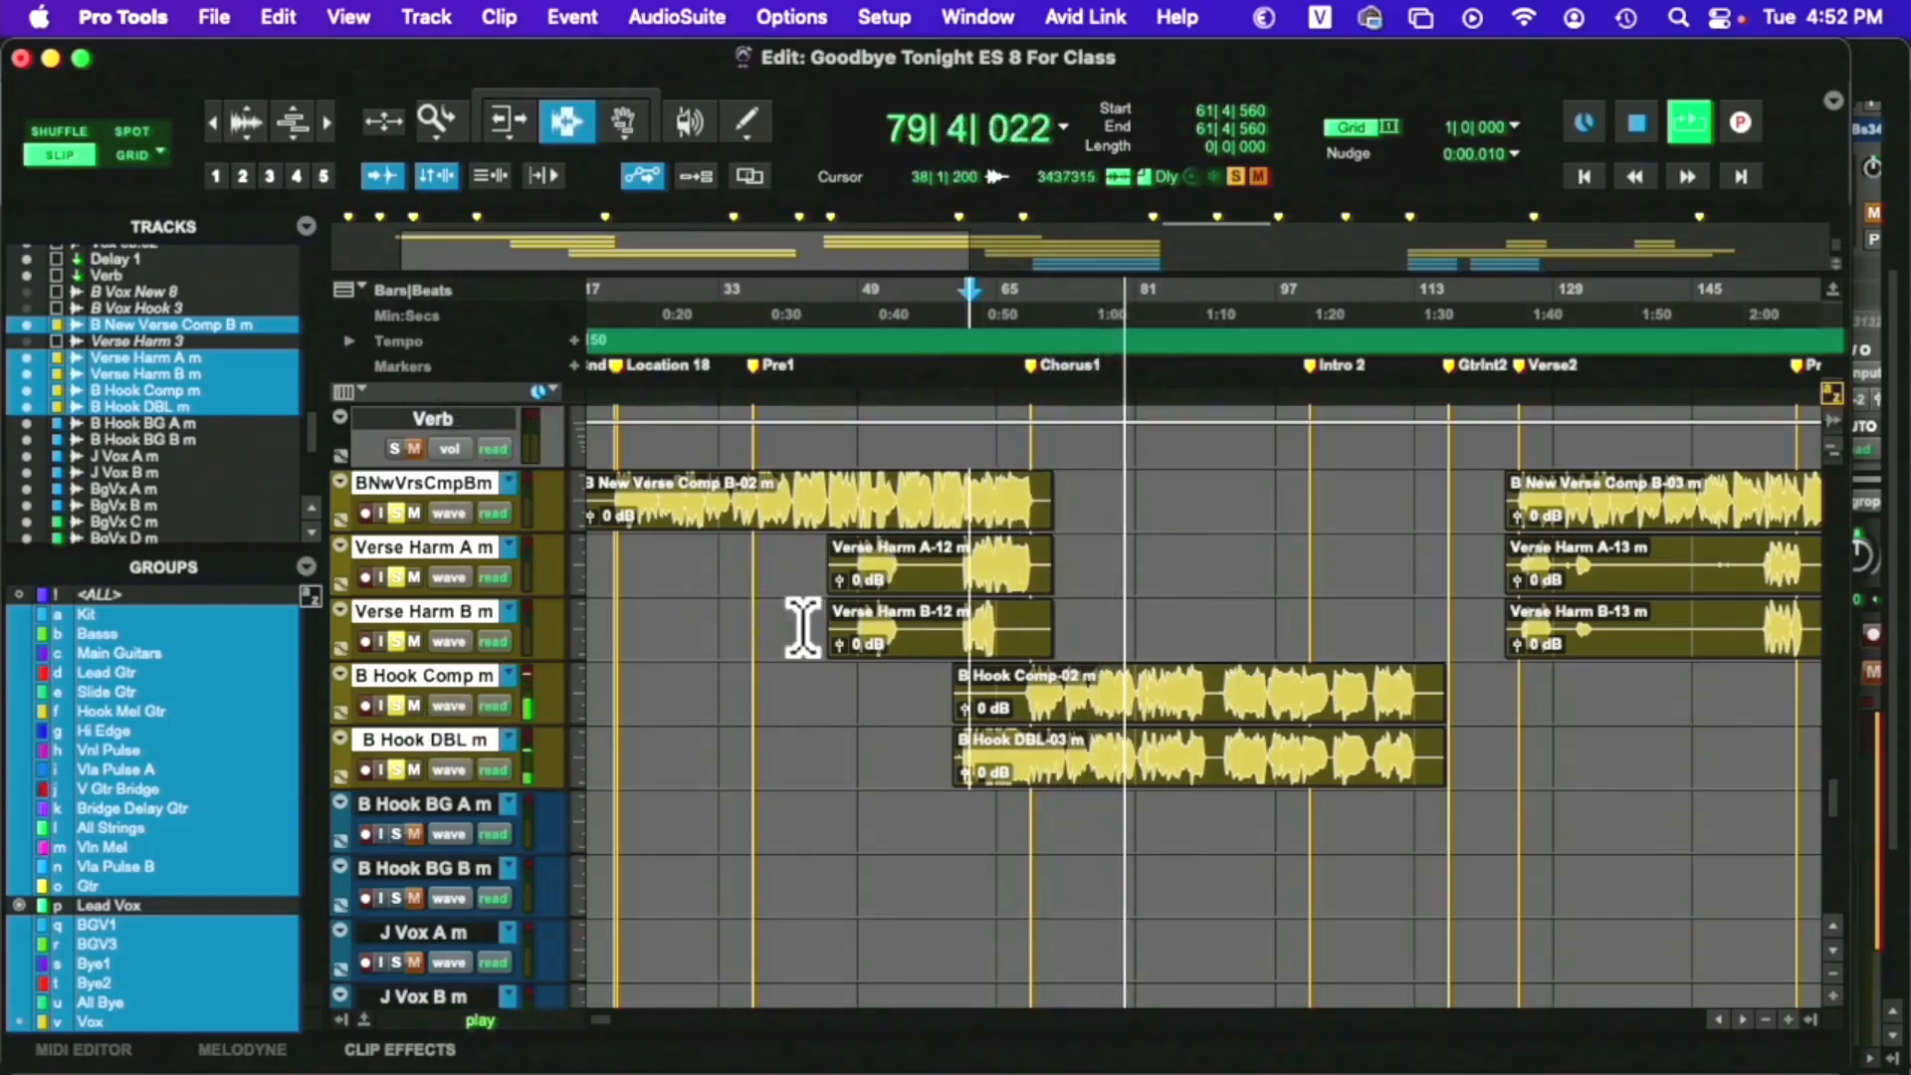
key("space")
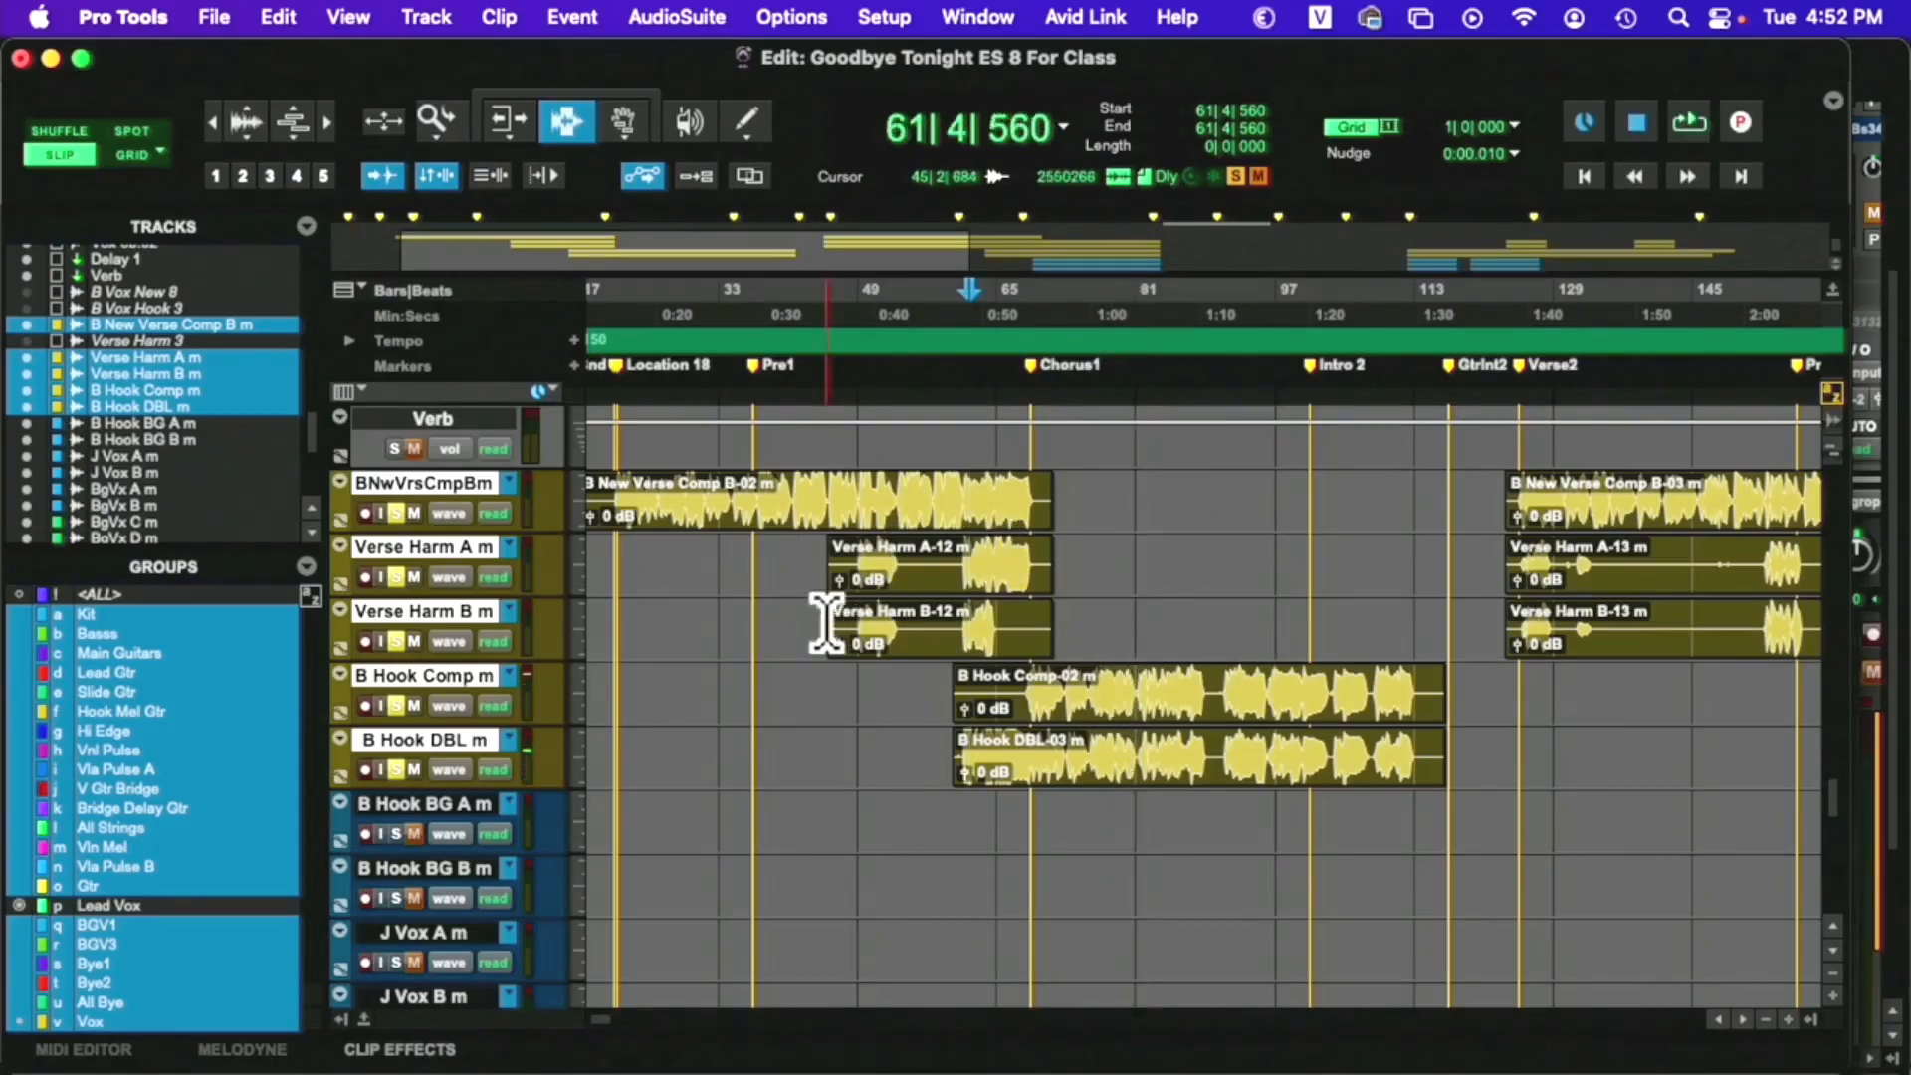
Create one stereo Aux Input track named Vox M directly after the B Hook DBL m channel in the mixer
key("super+equal")
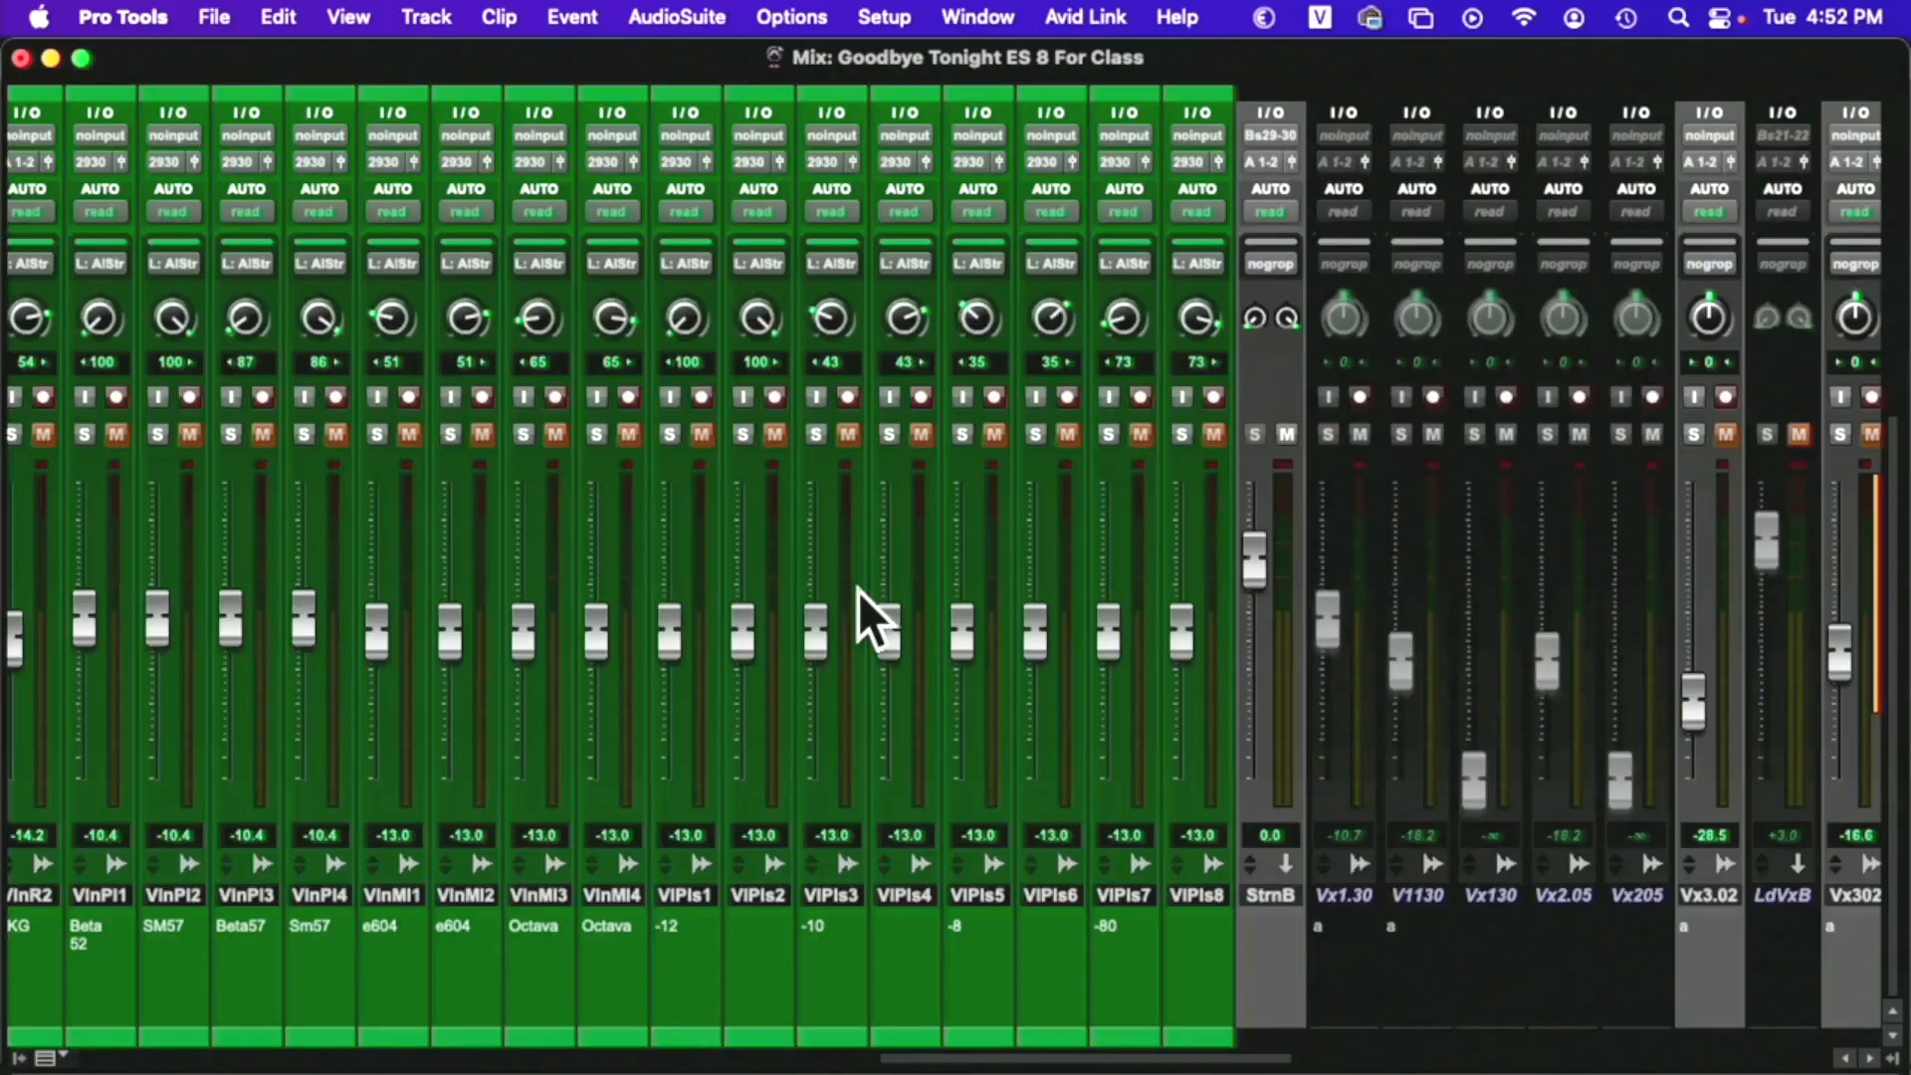
scroll(857, 595, "left", 5)
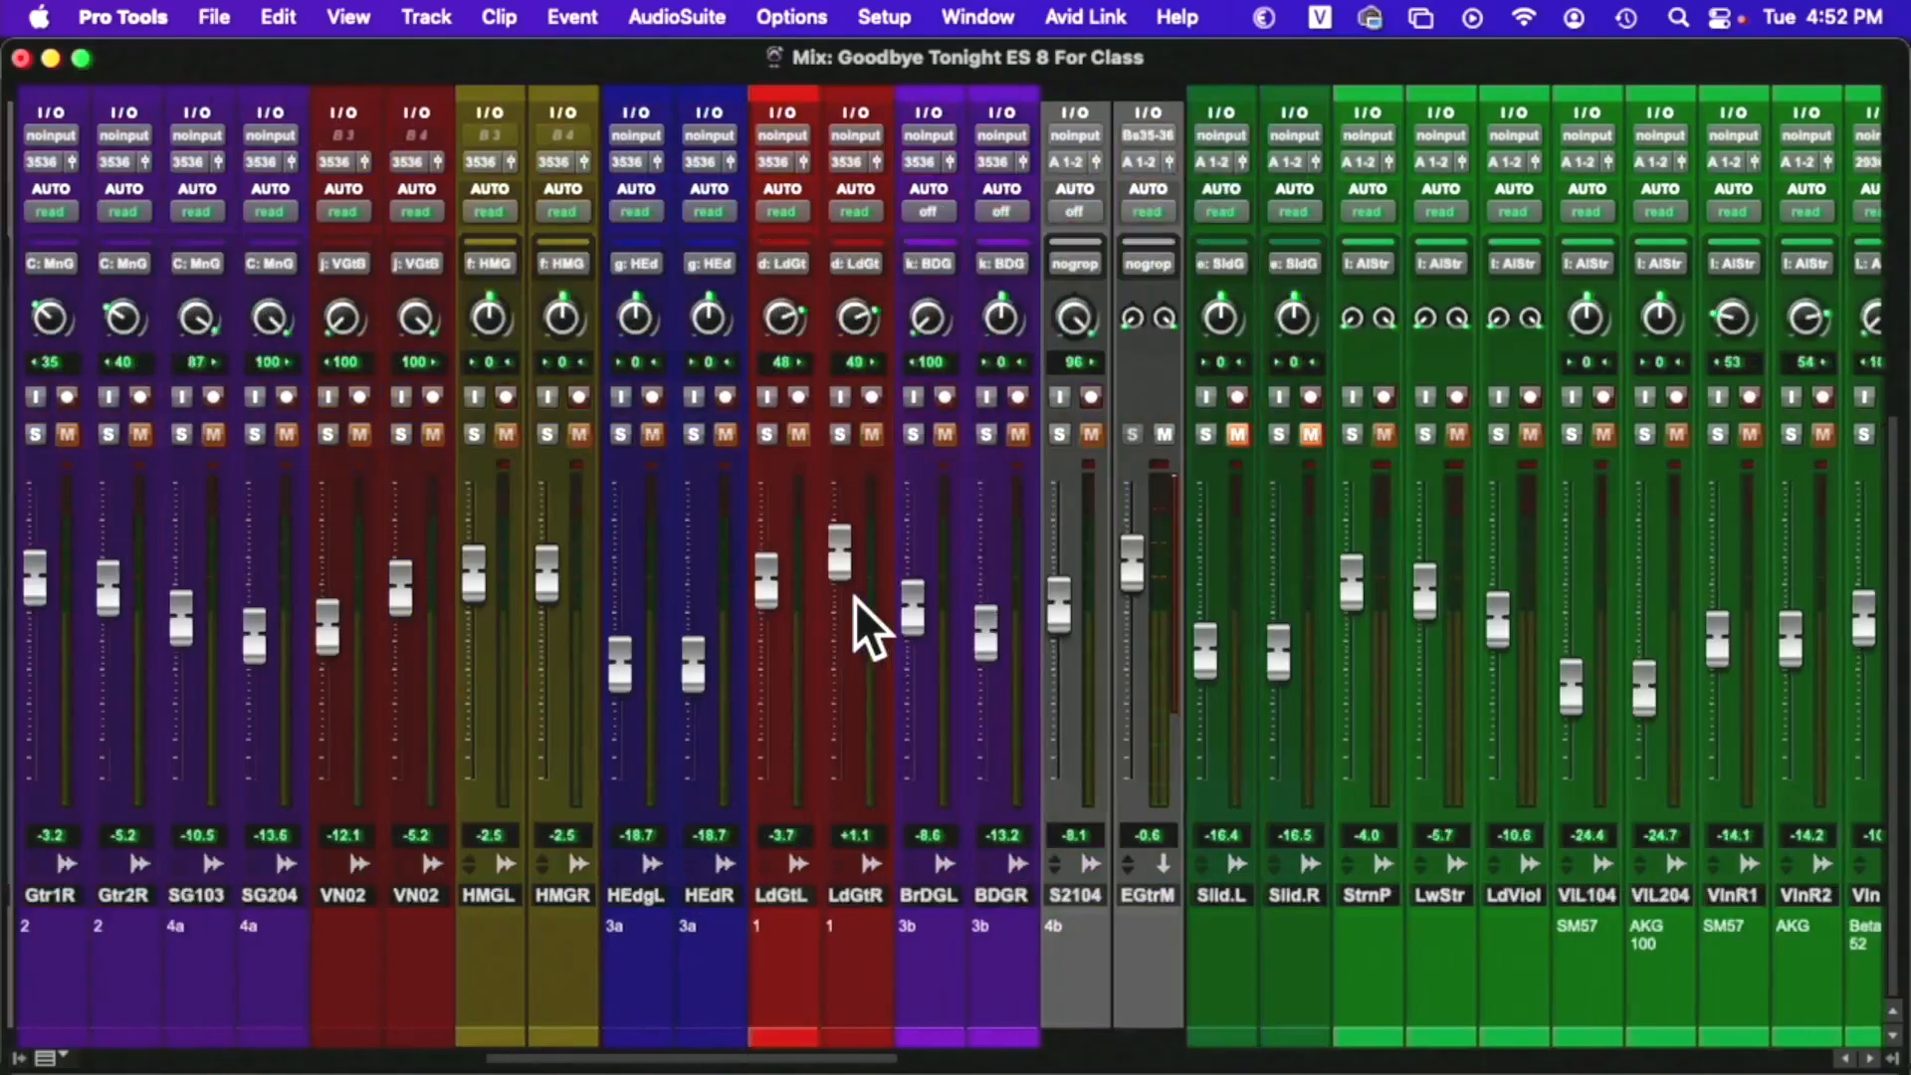
scroll(856, 599, "right", 10)
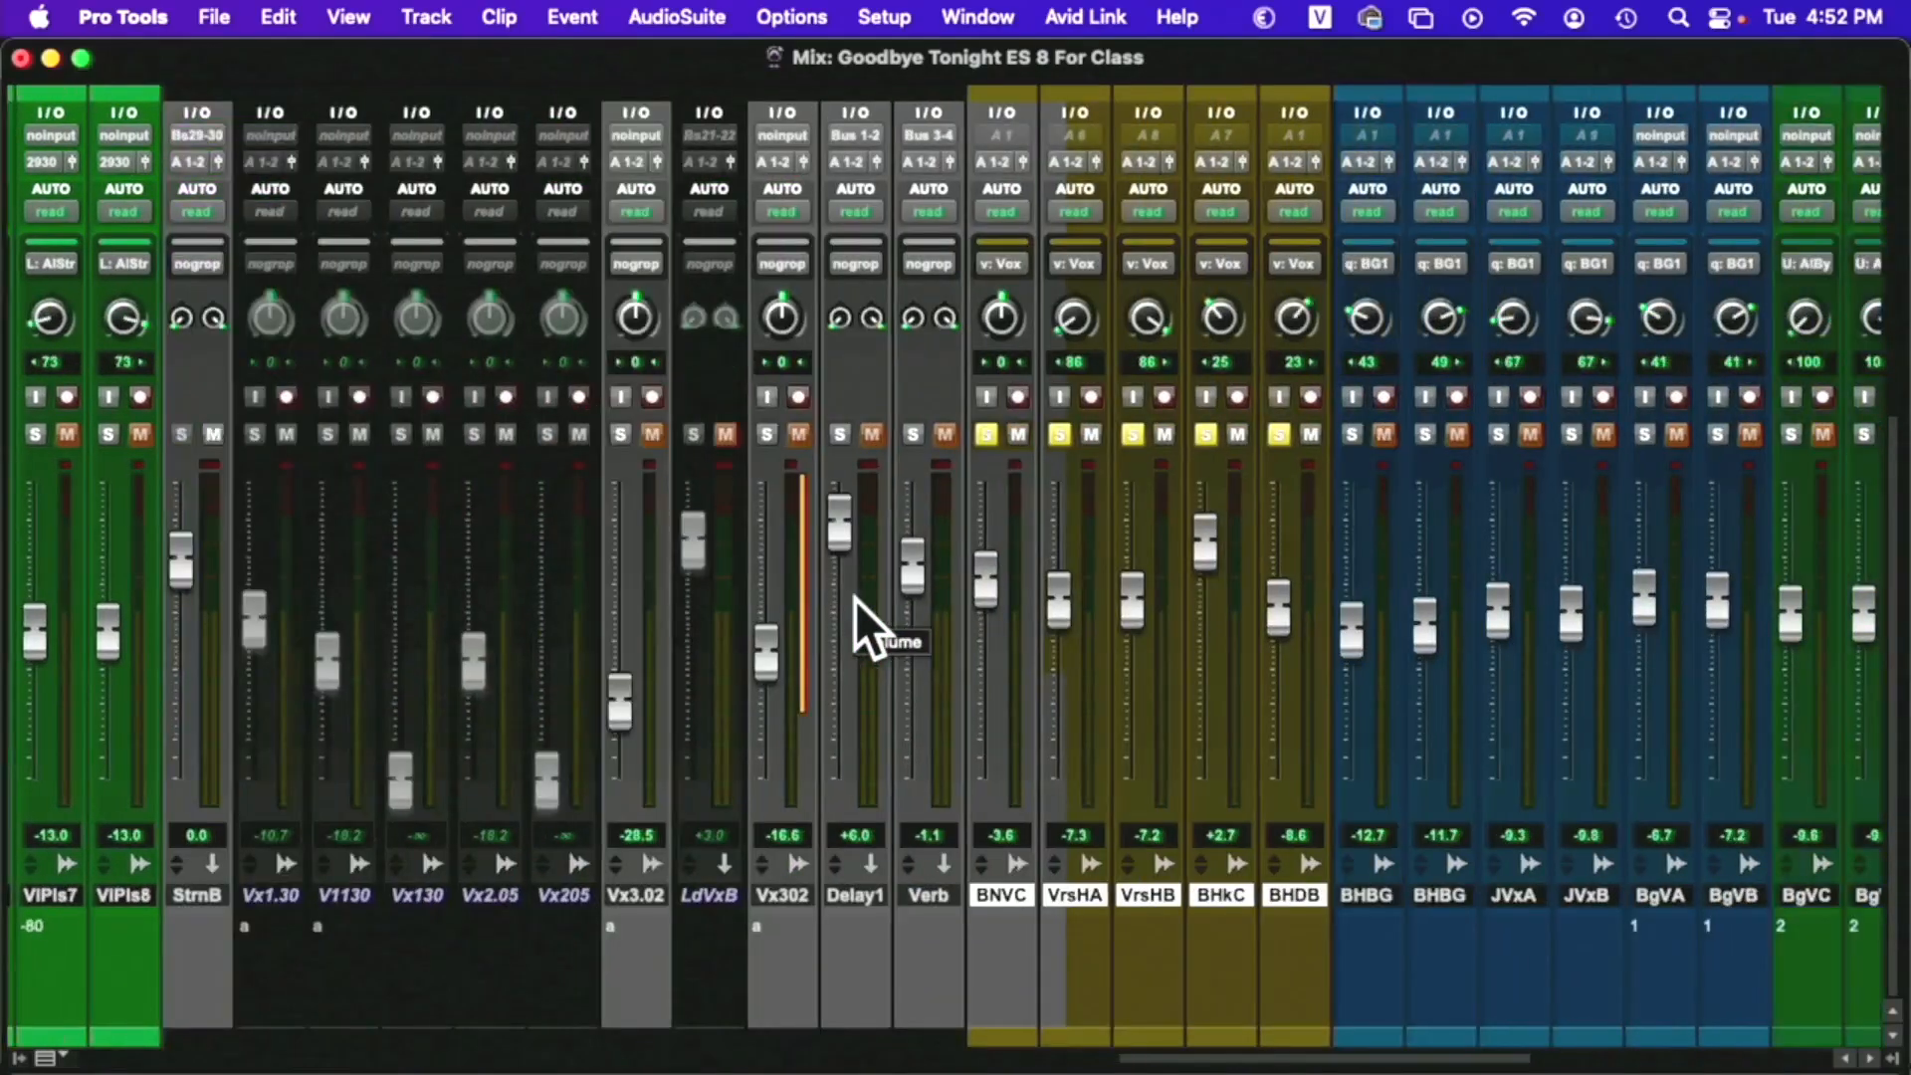
scroll(857, 599, "right", 2)
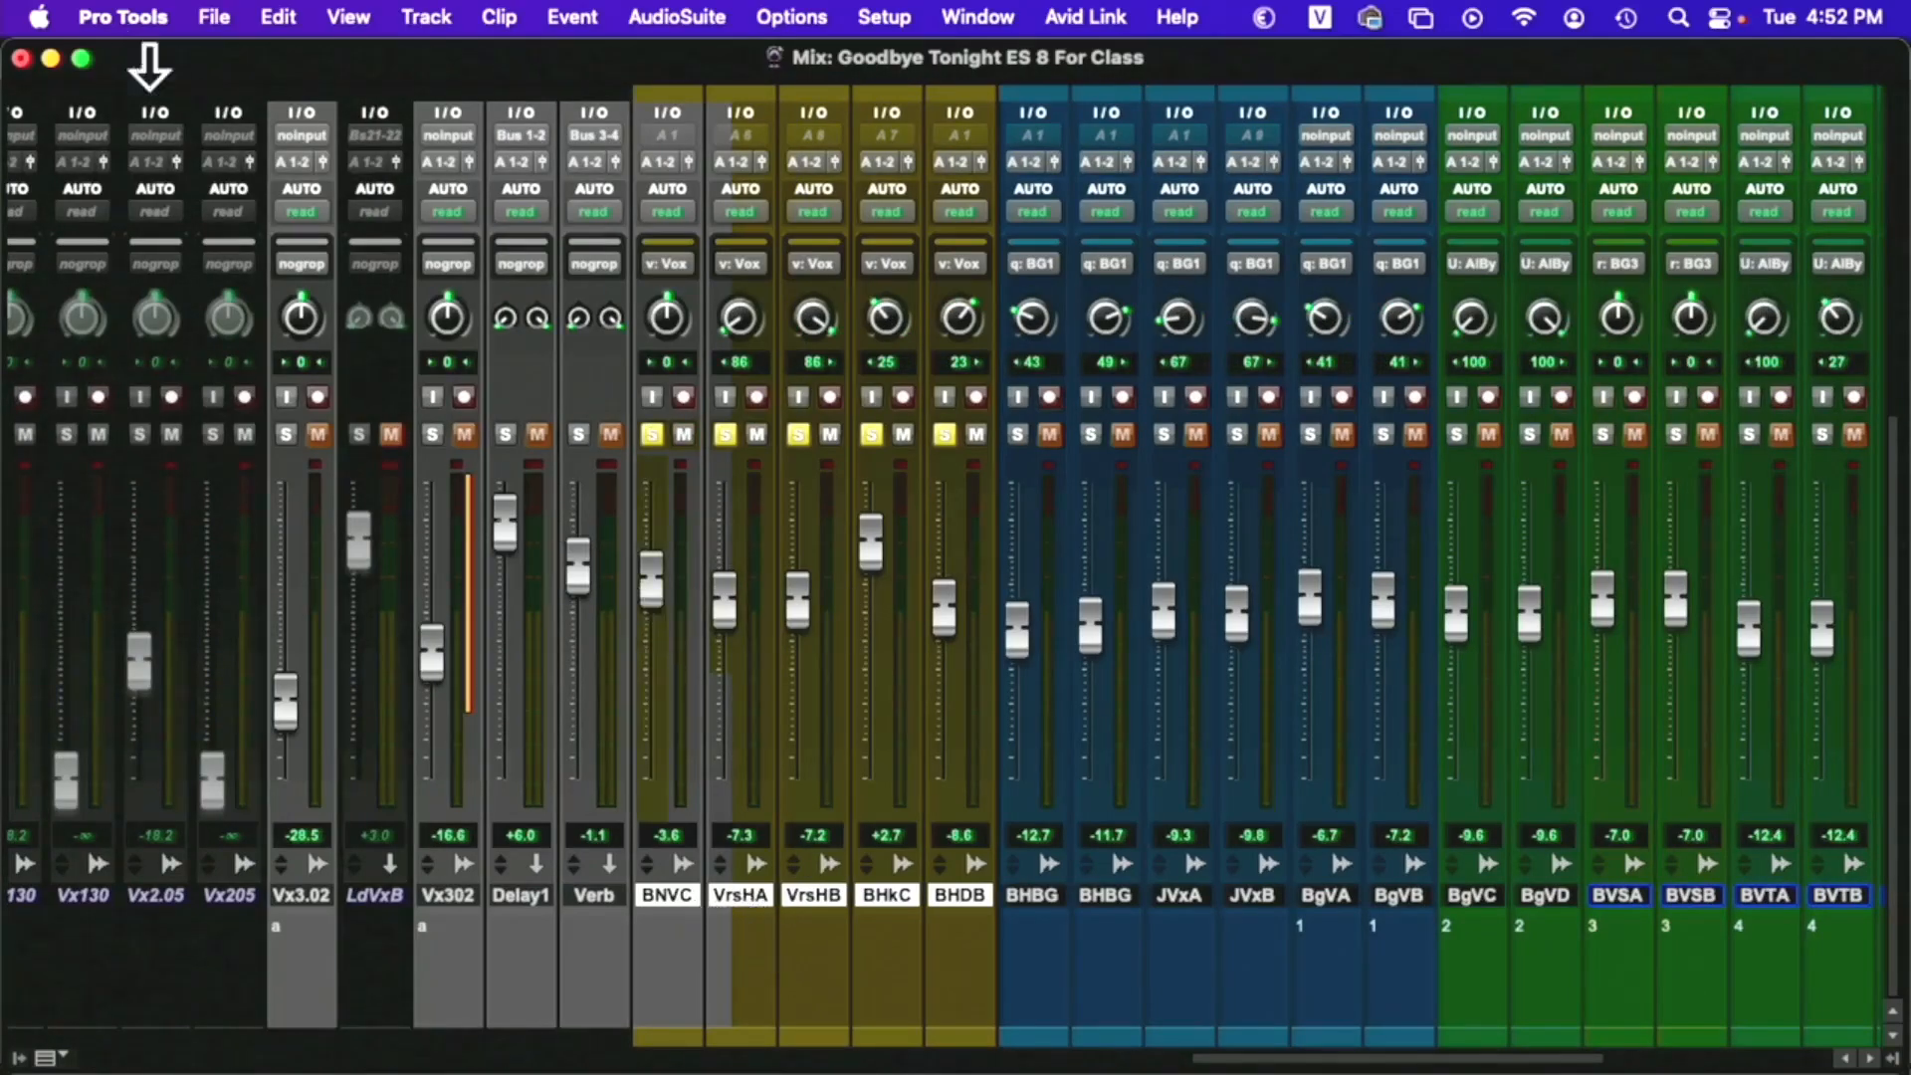
left_click(20, 58)
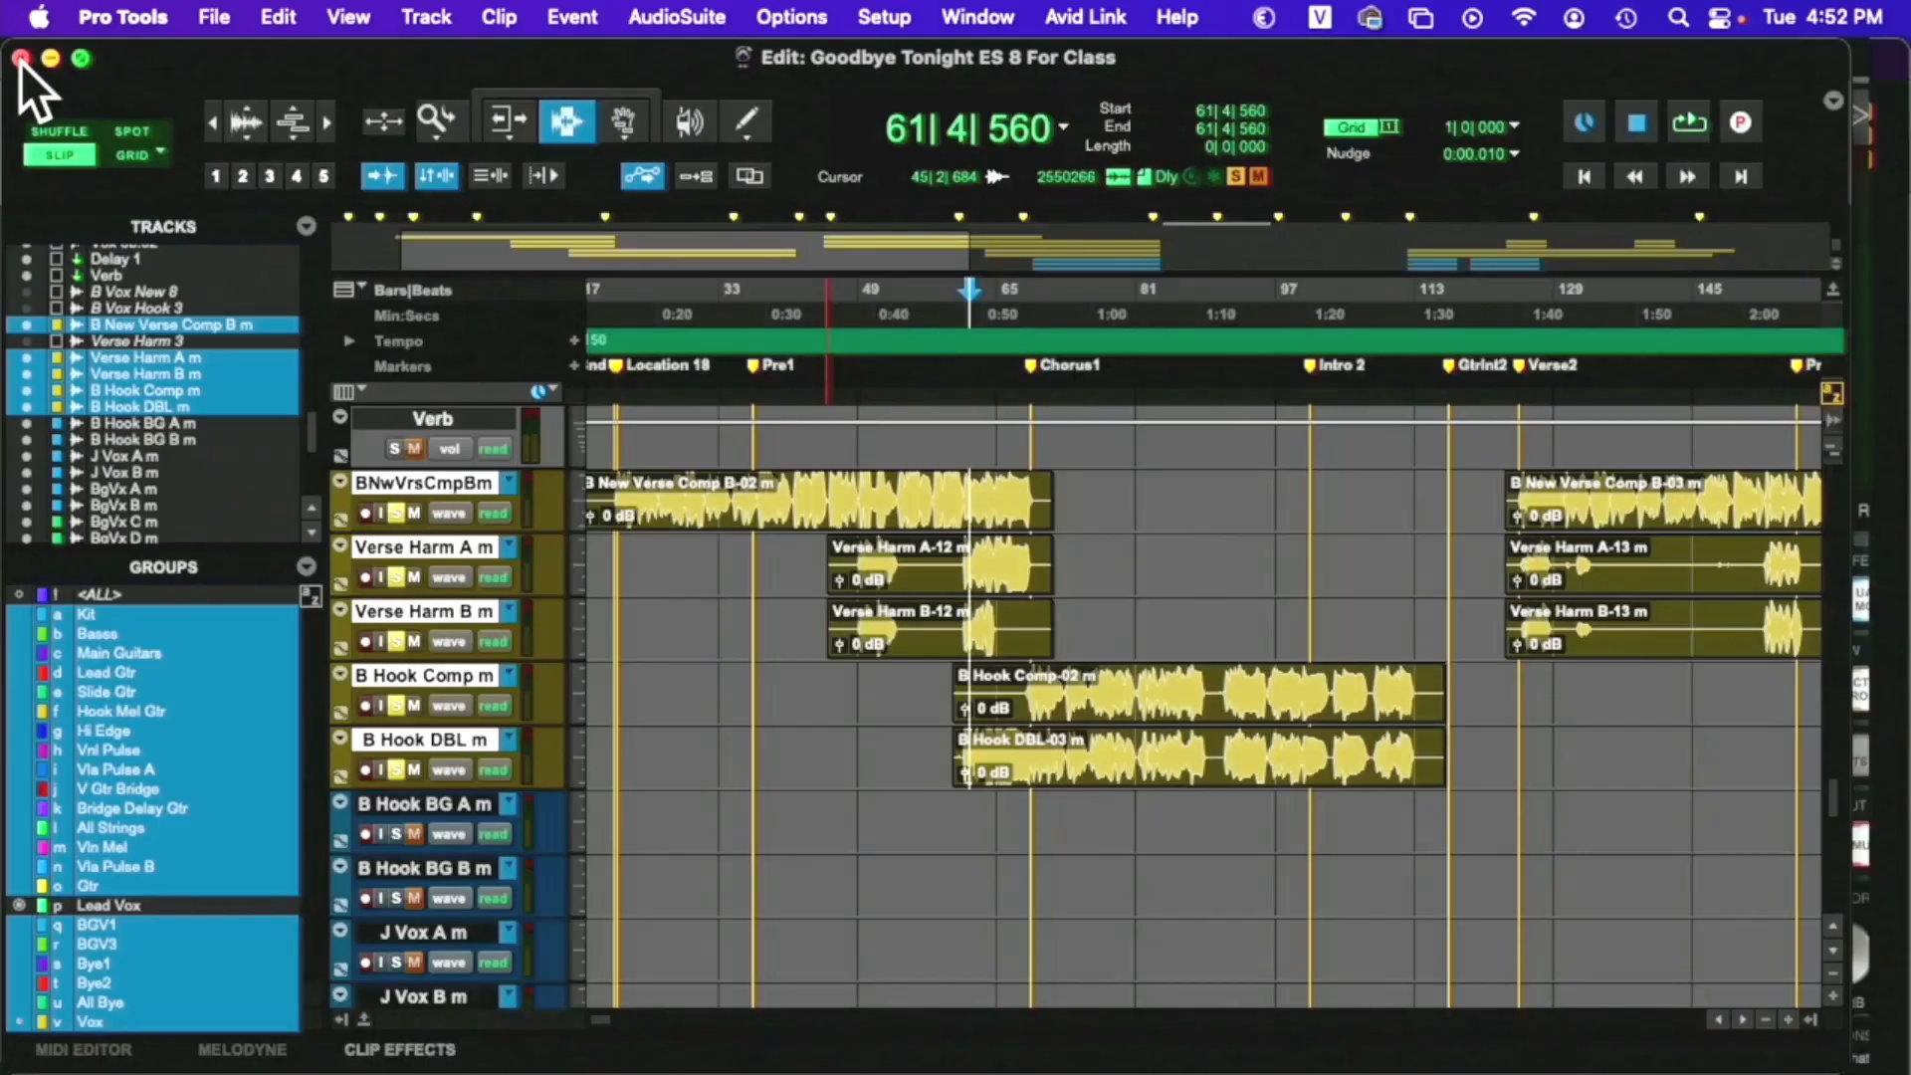
key("super+equal")
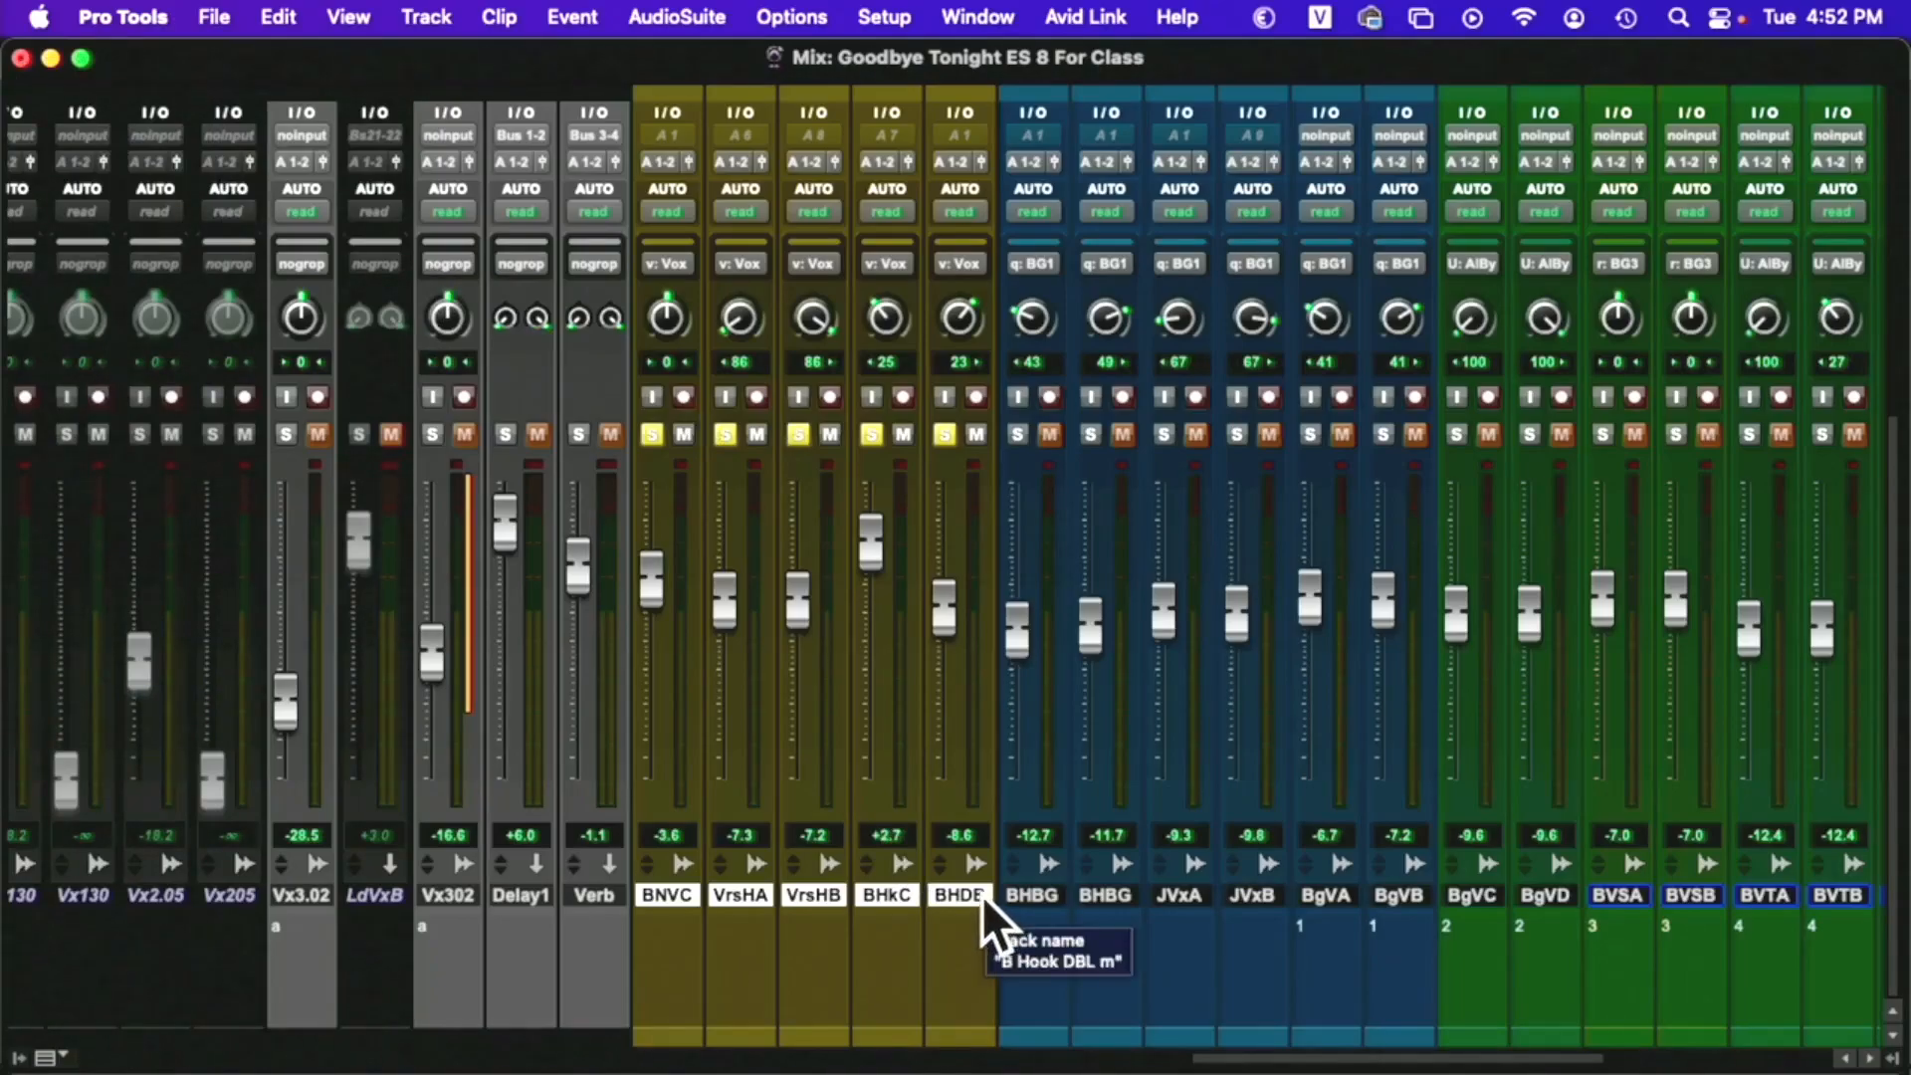
key("super+shift+n")
key("super+Down")
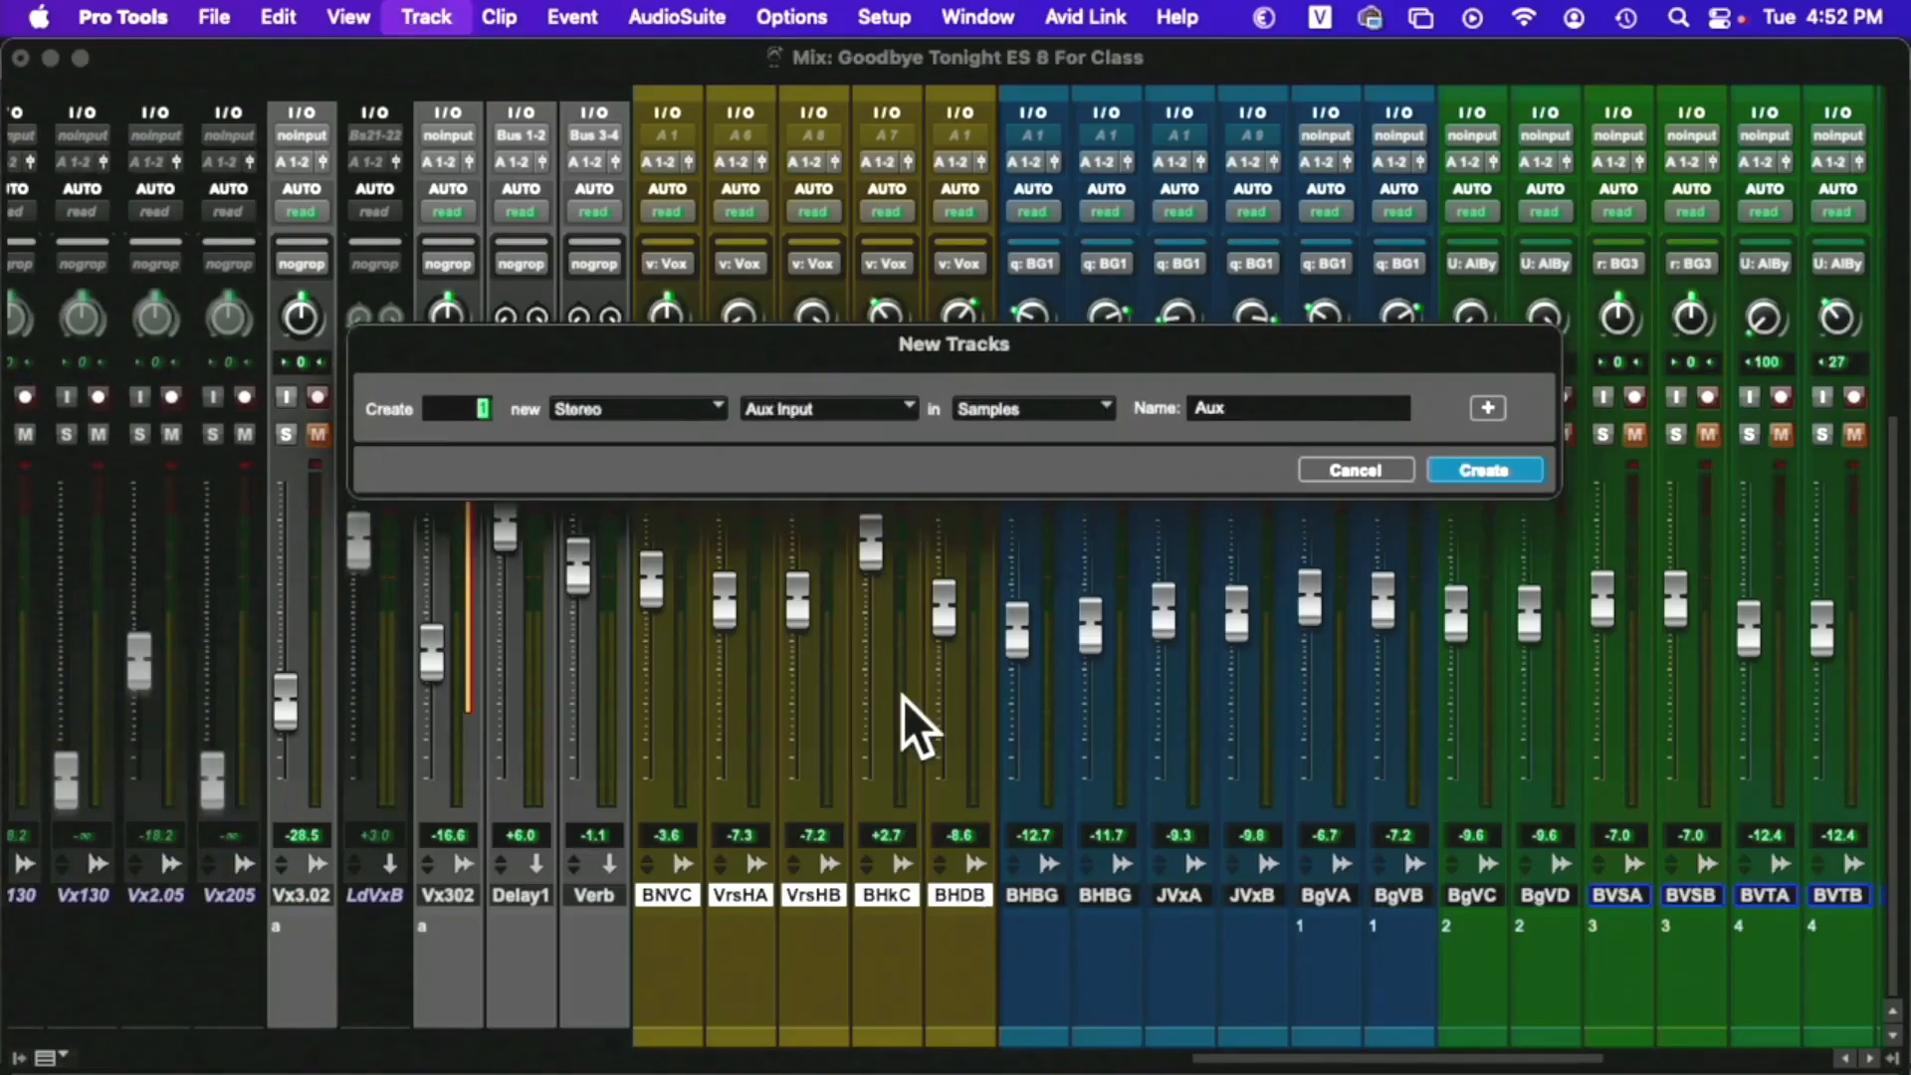
double_click(1205, 409)
key("Return")
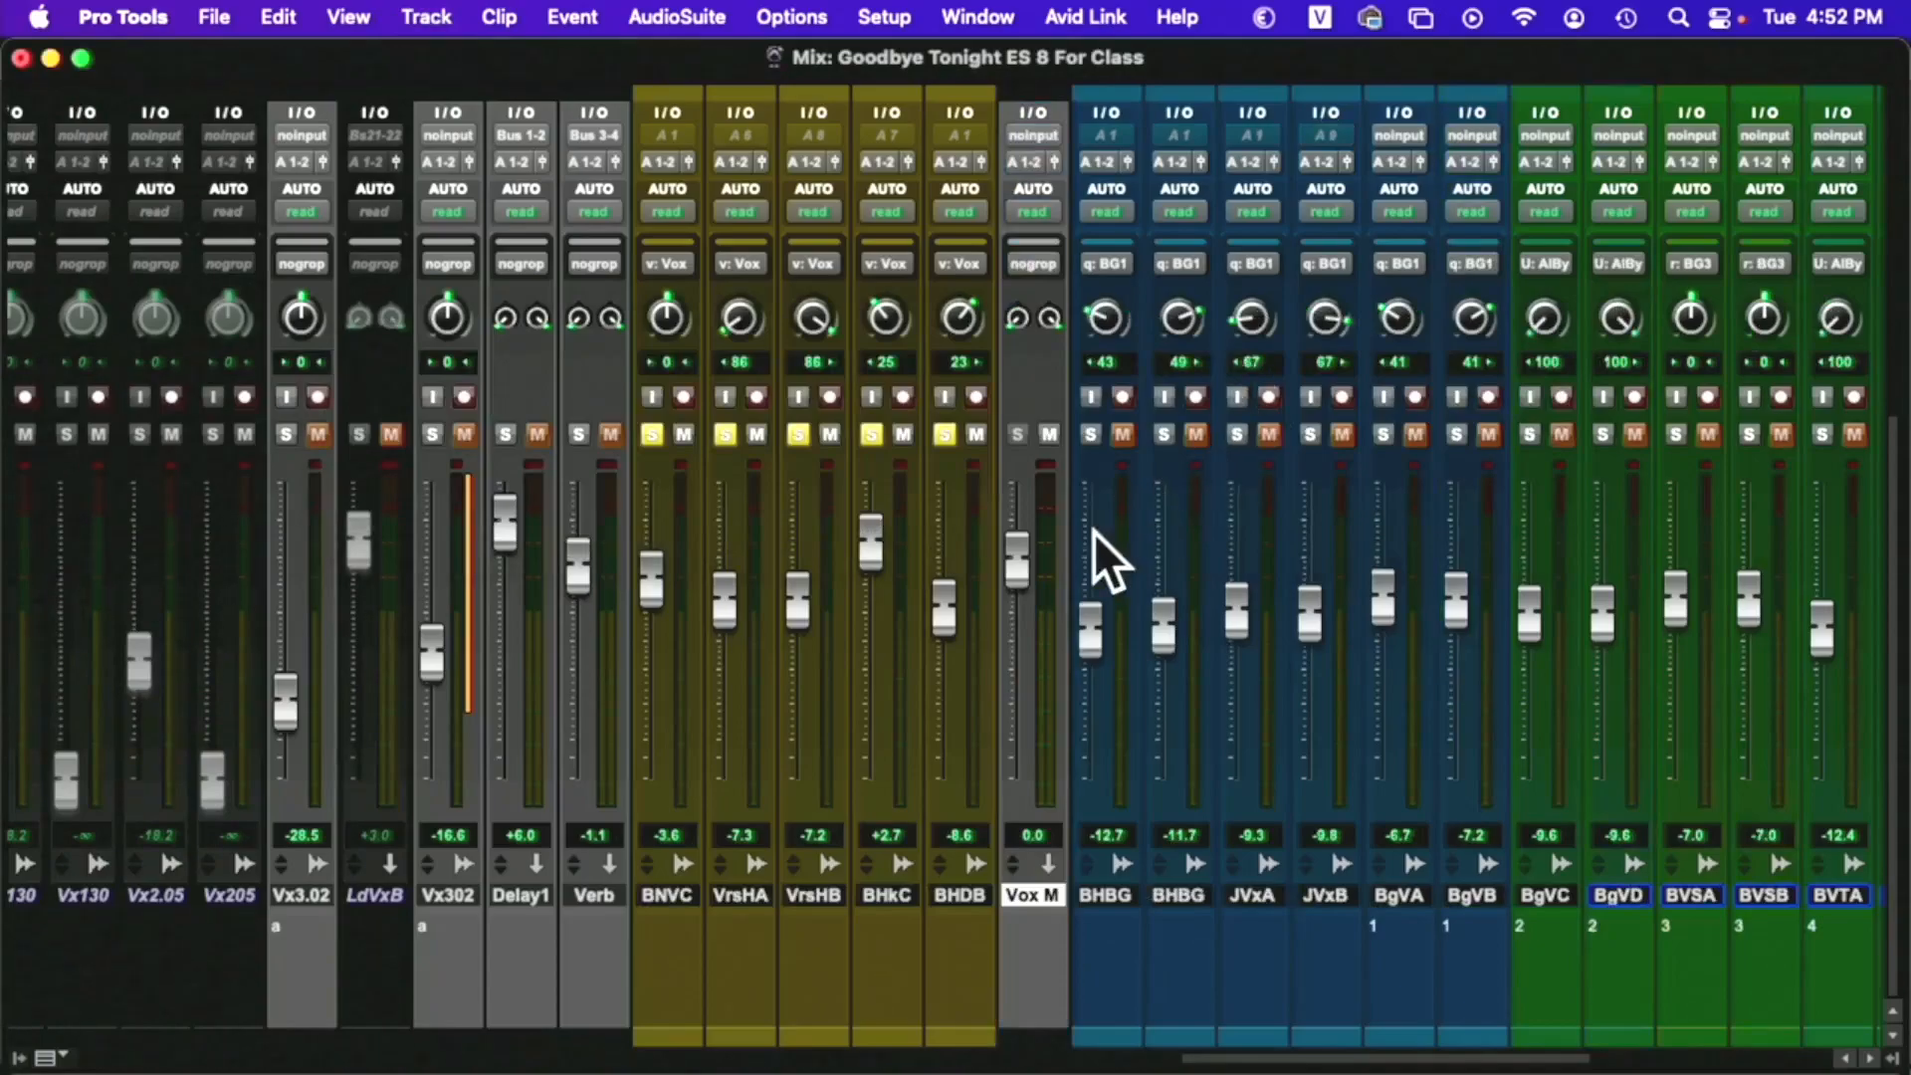
Set the input of the Vox M track to Bus 41-42 (Stereo)
scroll(1093, 536, "up", 4)
left_click(1012, 303)
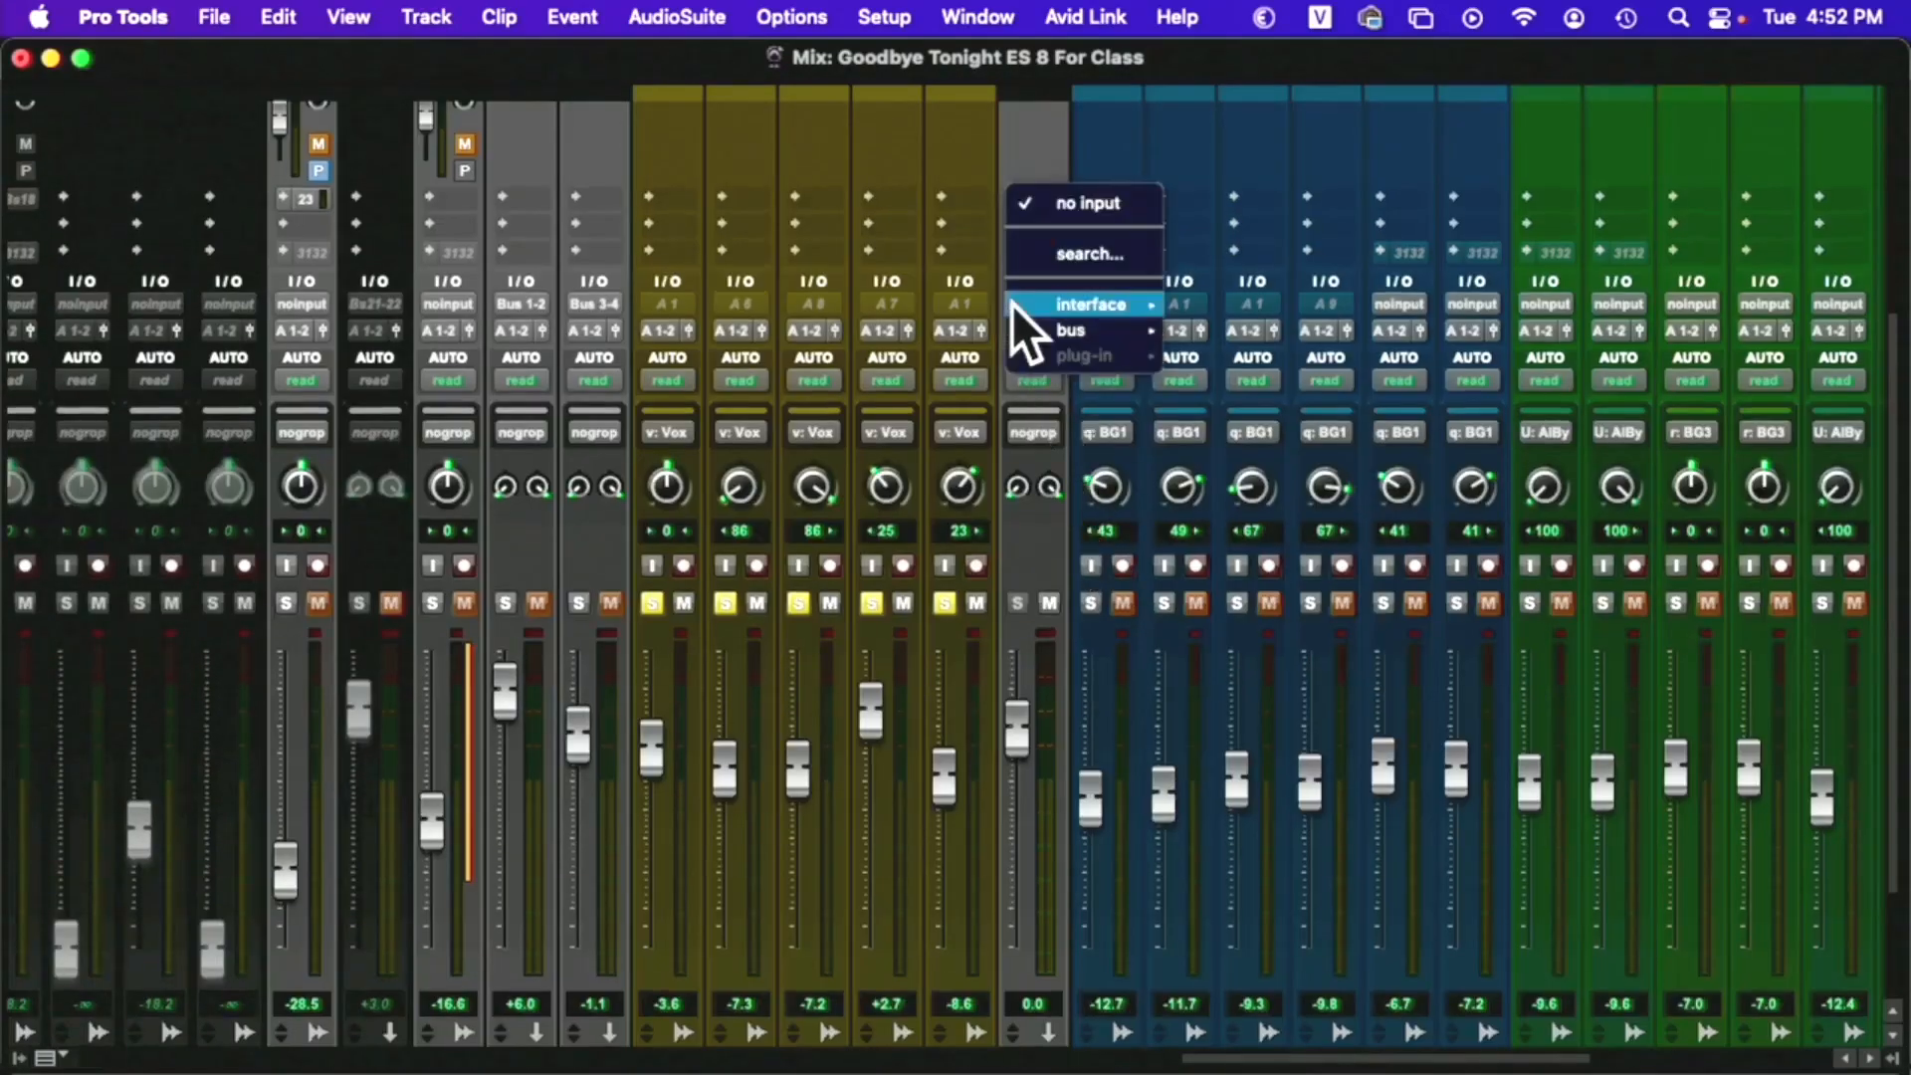
mouse_move(1071, 337)
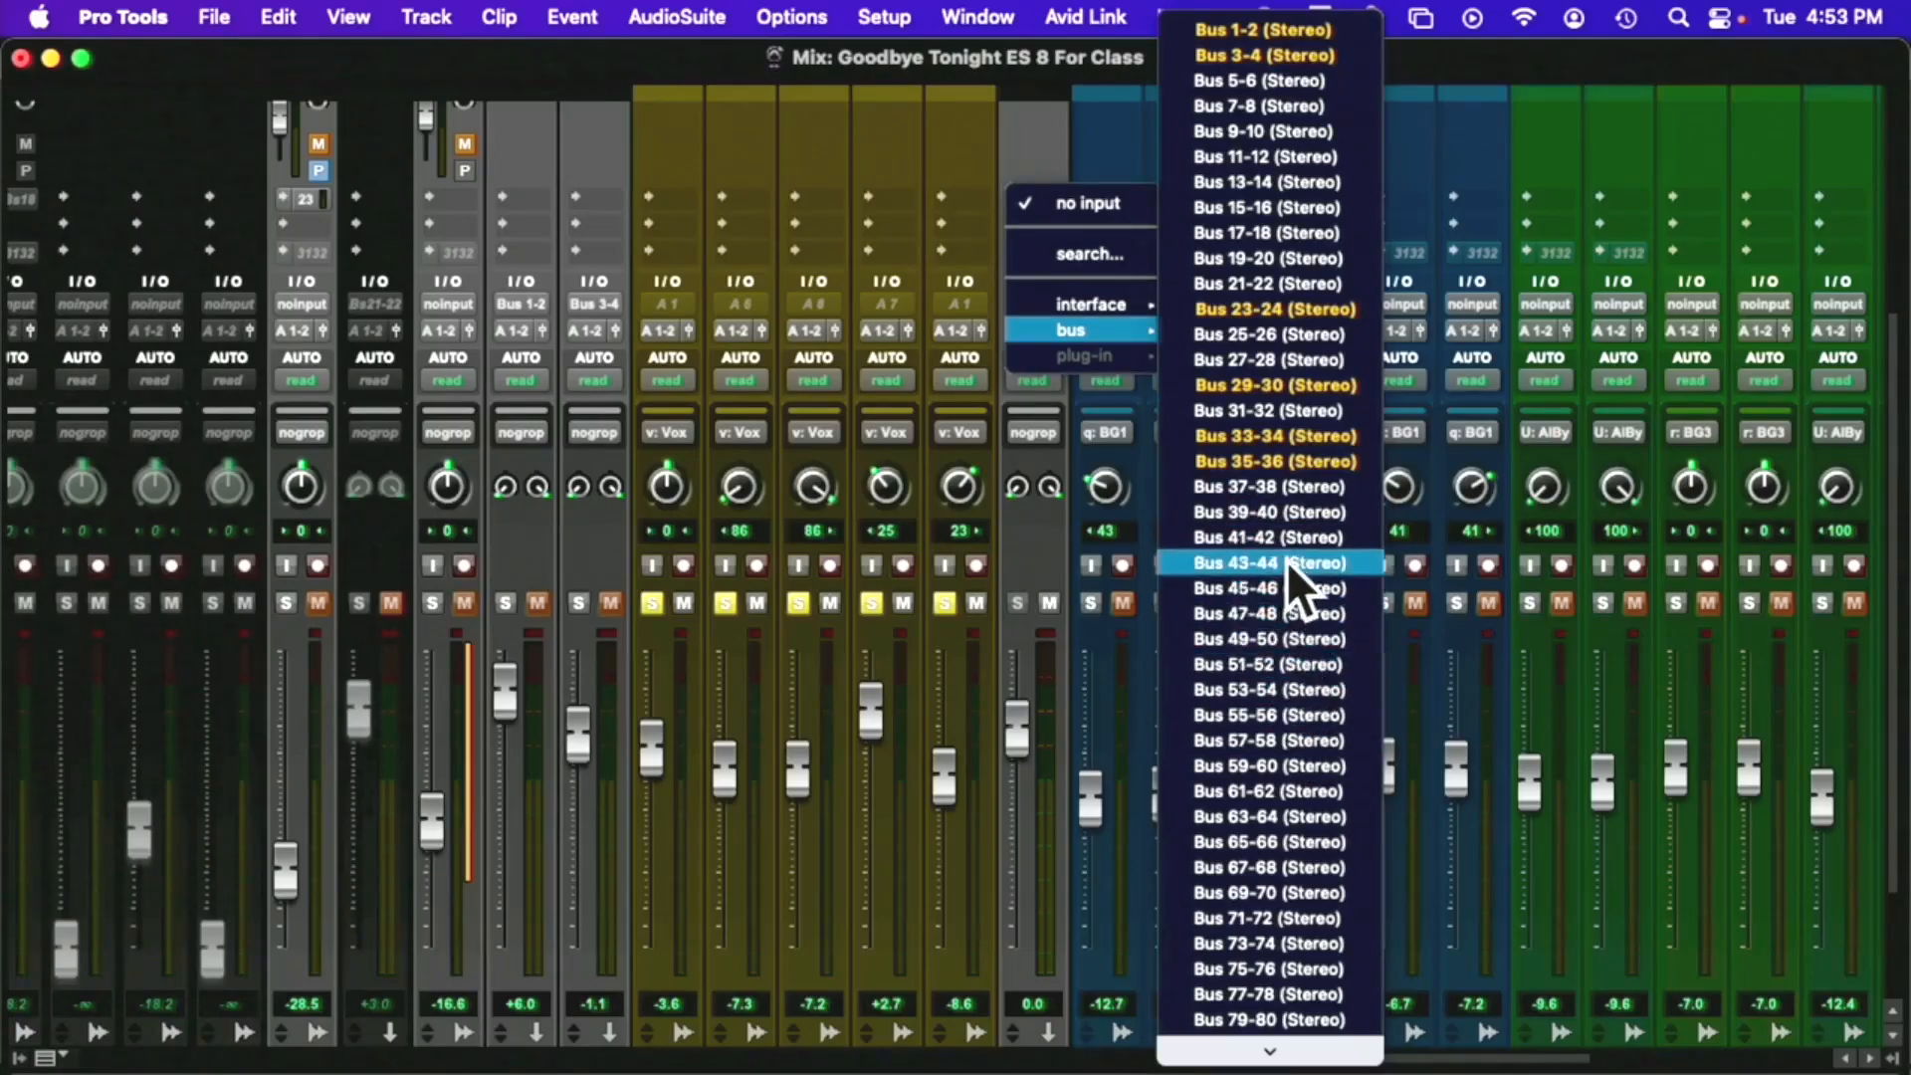
left_click(1224, 541)
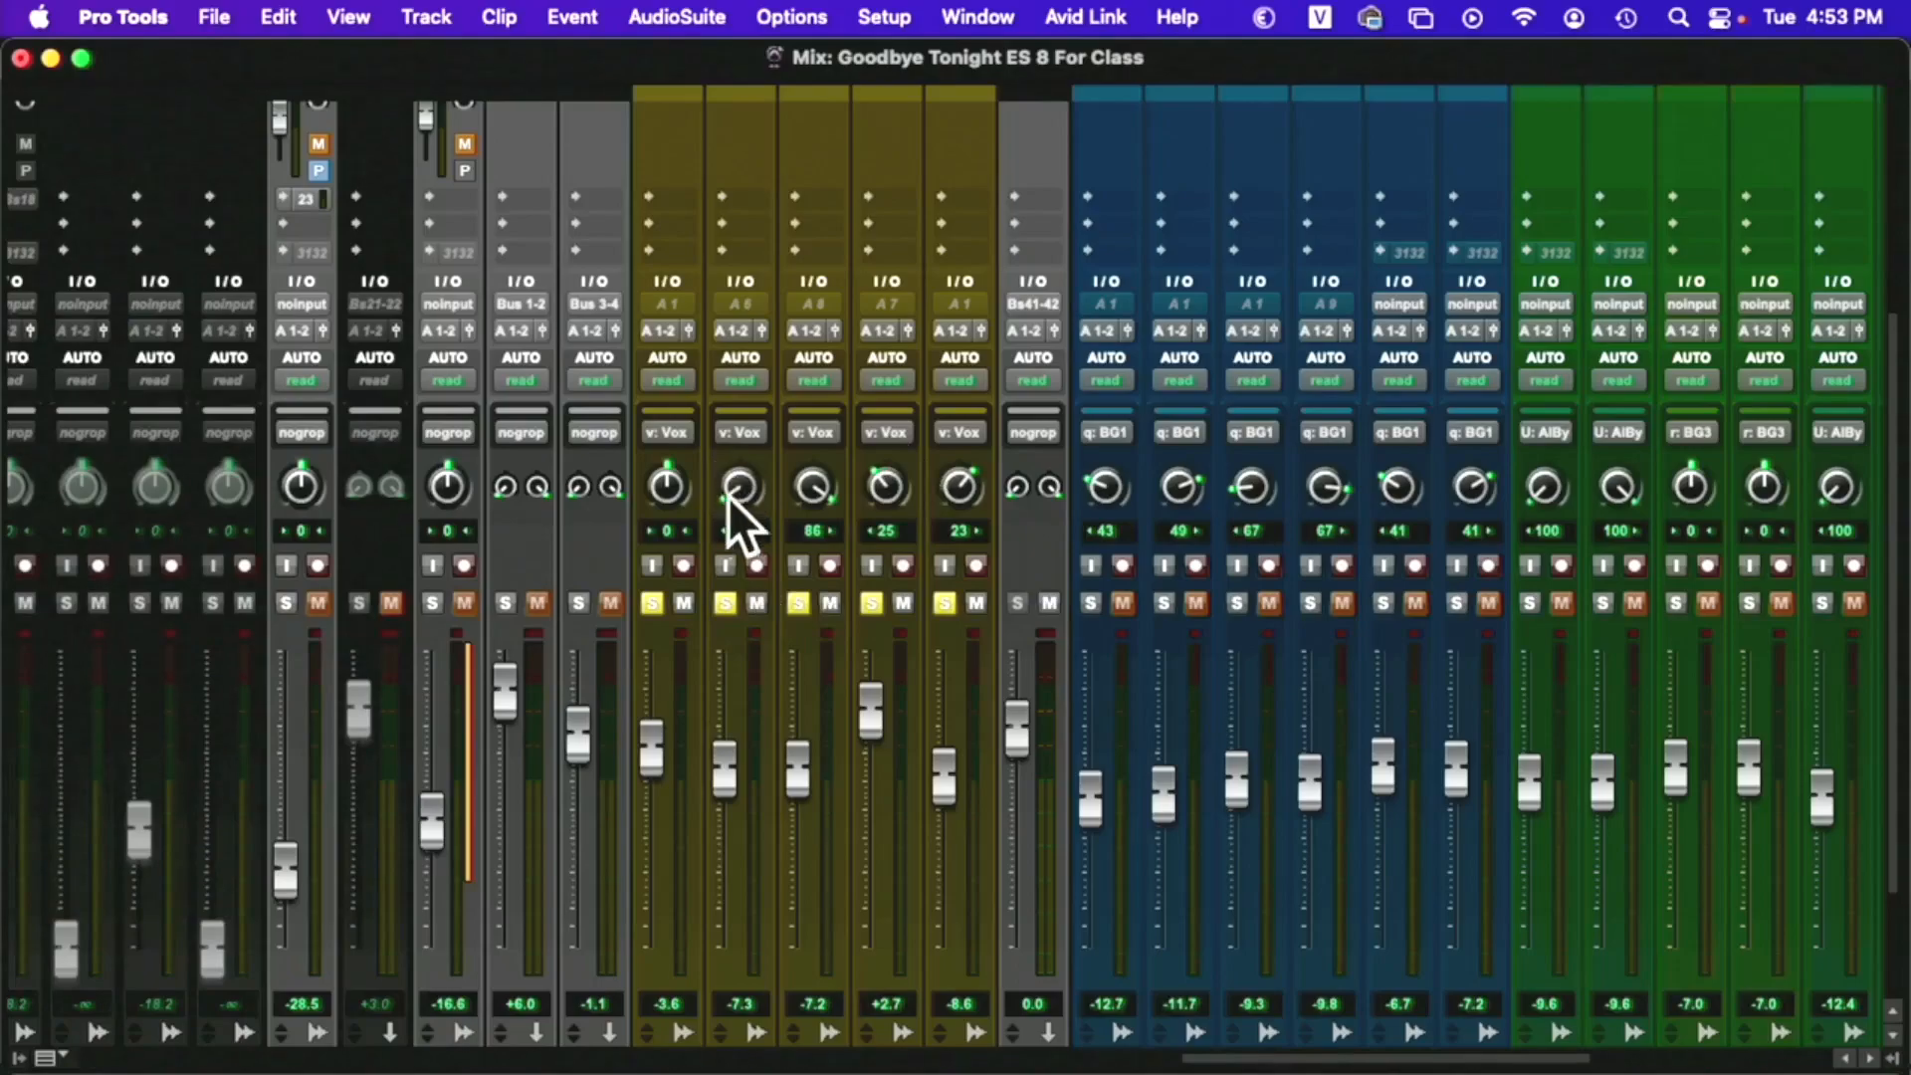
Select the five vocal tracks from BNVC through BHDB and route all their outputs to Bus 41-42 (Stereo)
scroll(753, 715, "down", 5)
left_click(685, 896)
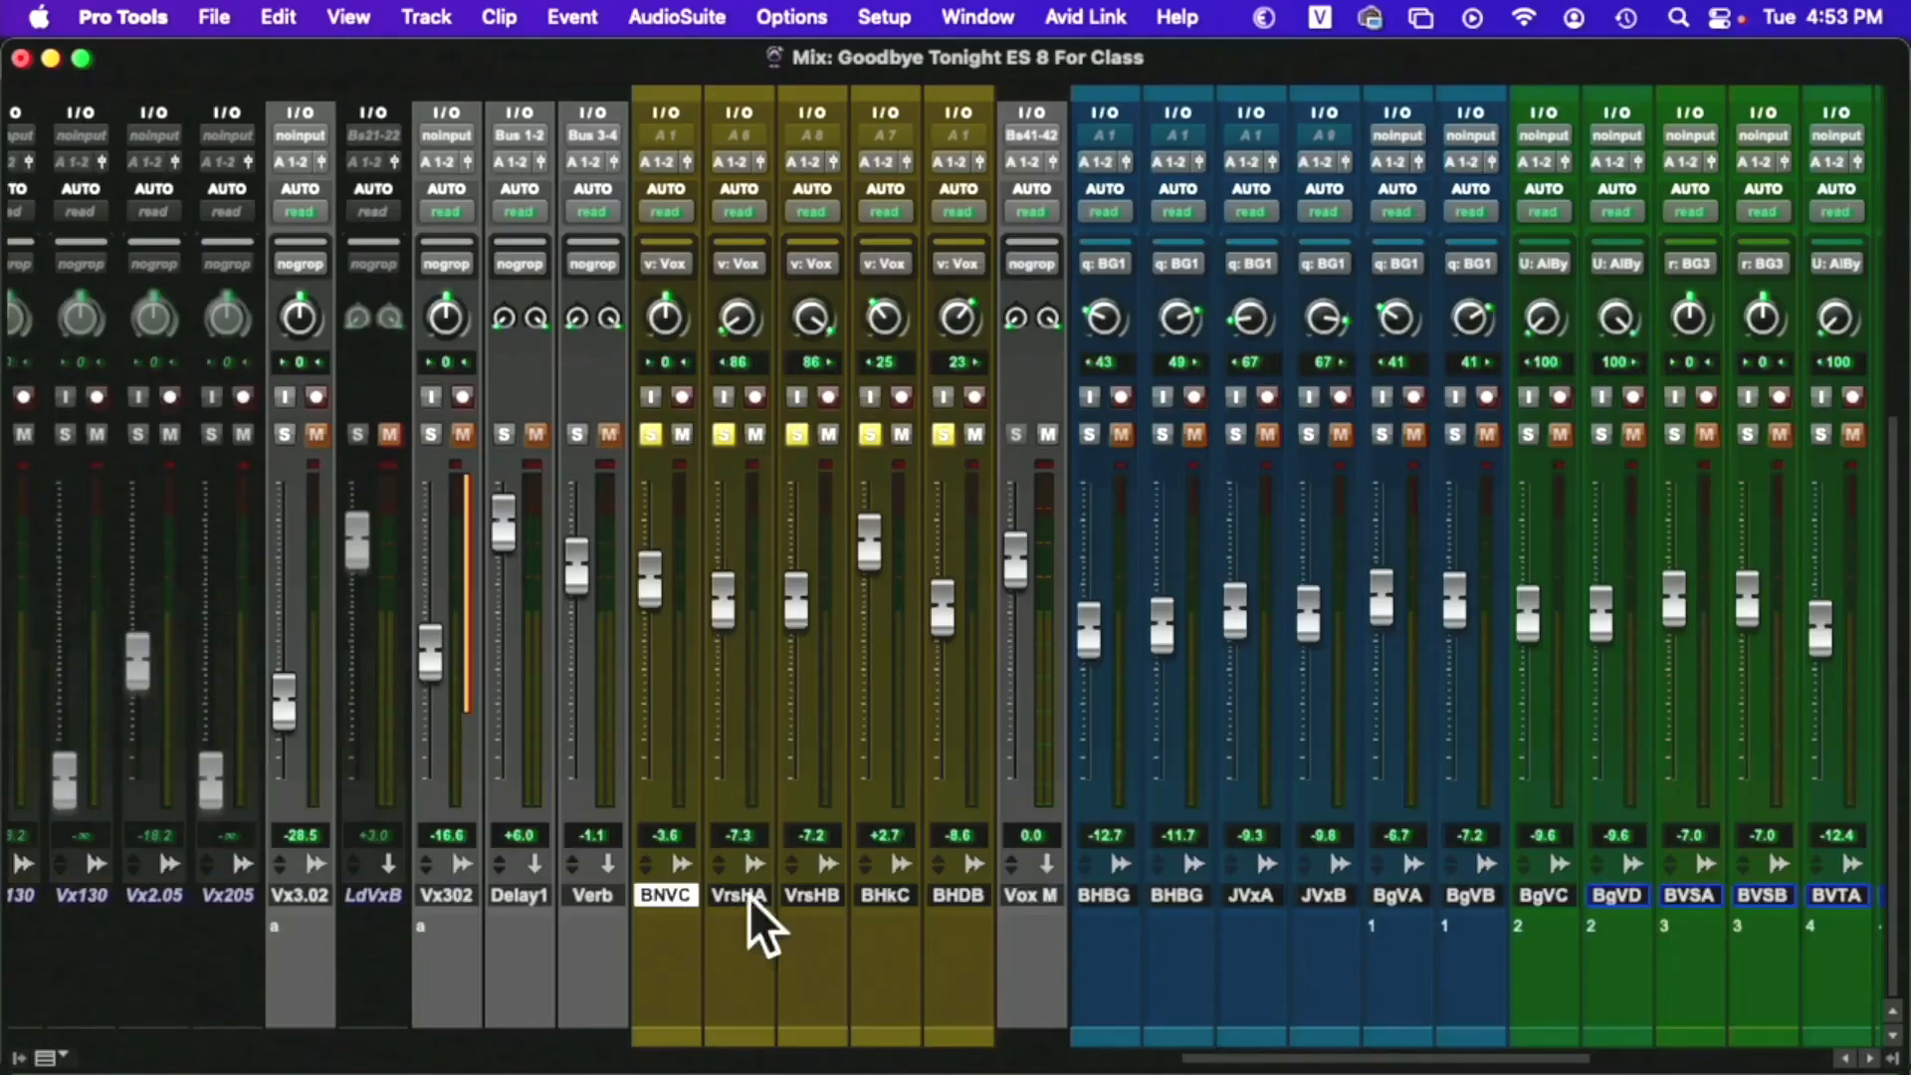
left_click(958, 898, "shift")
scroll(959, 898, "up", 2)
scroll(962, 894, "up", 5)
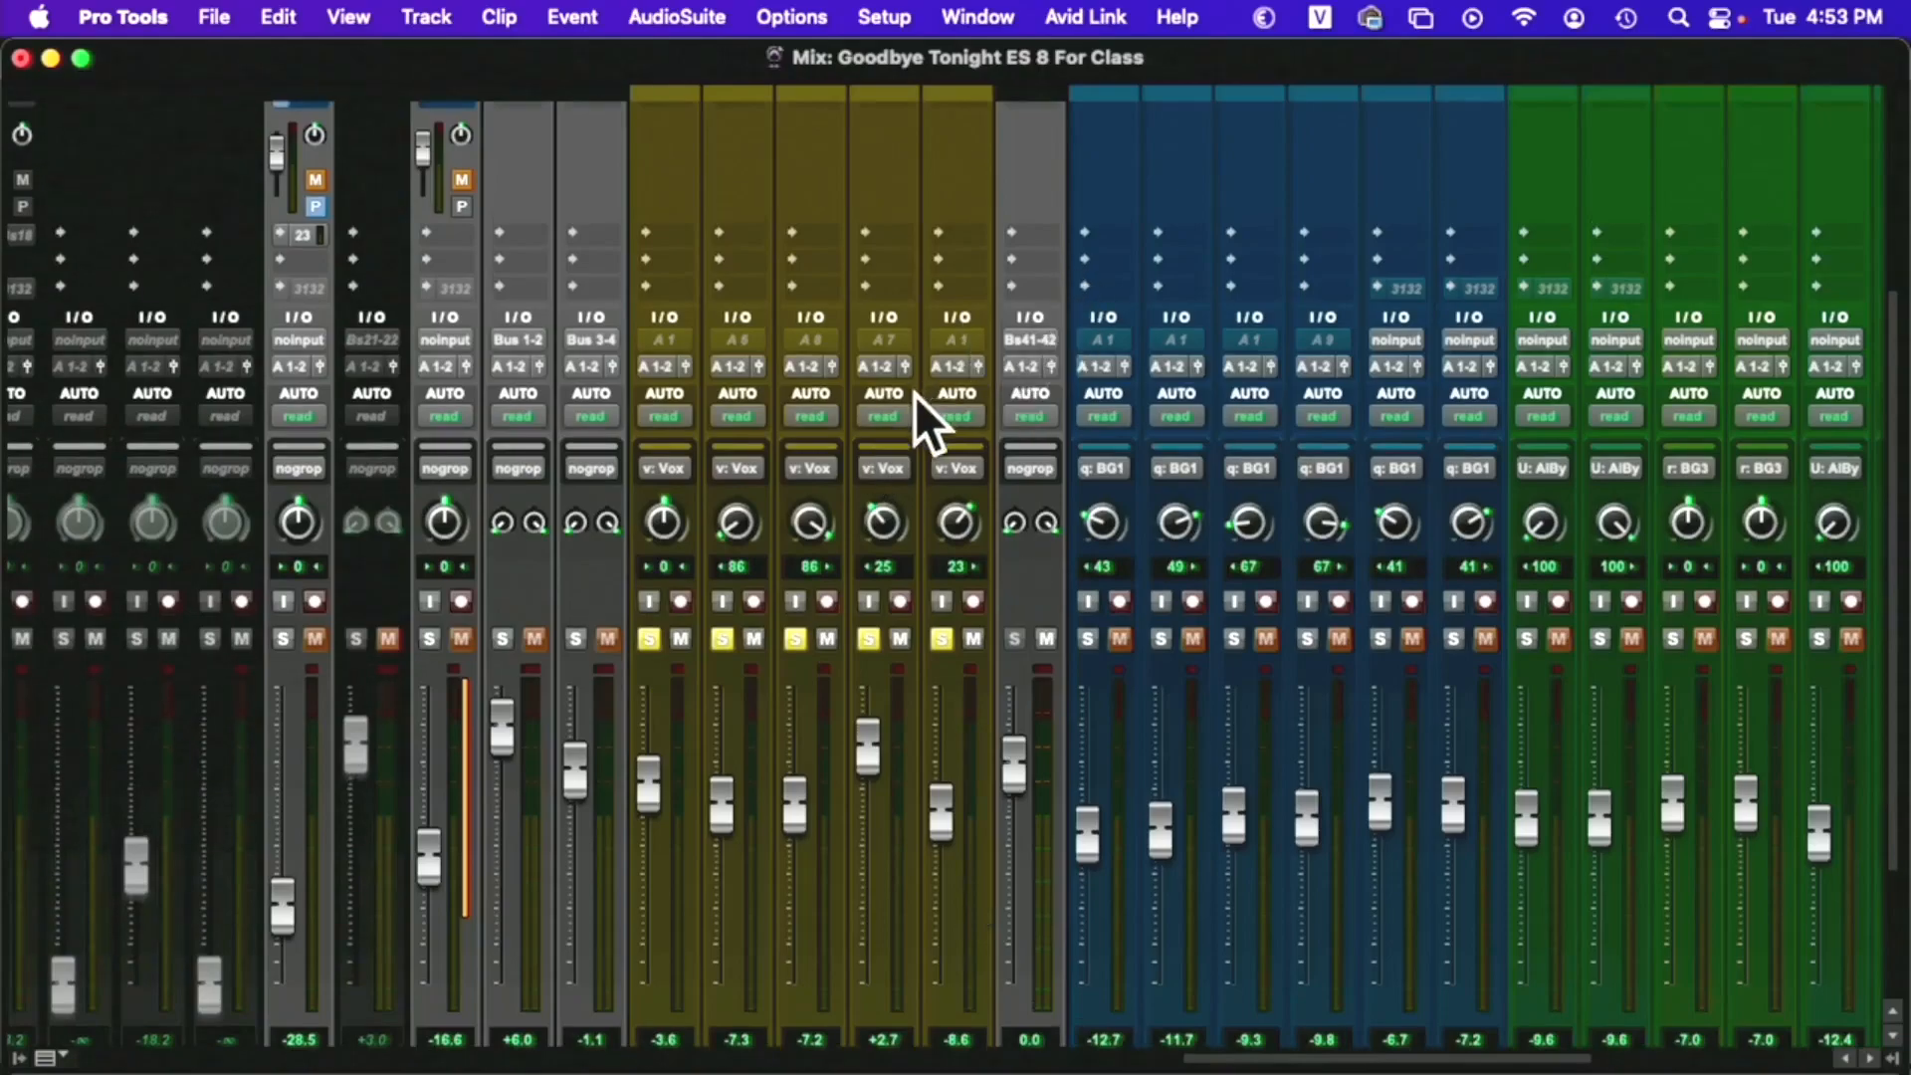
left_click(660, 367)
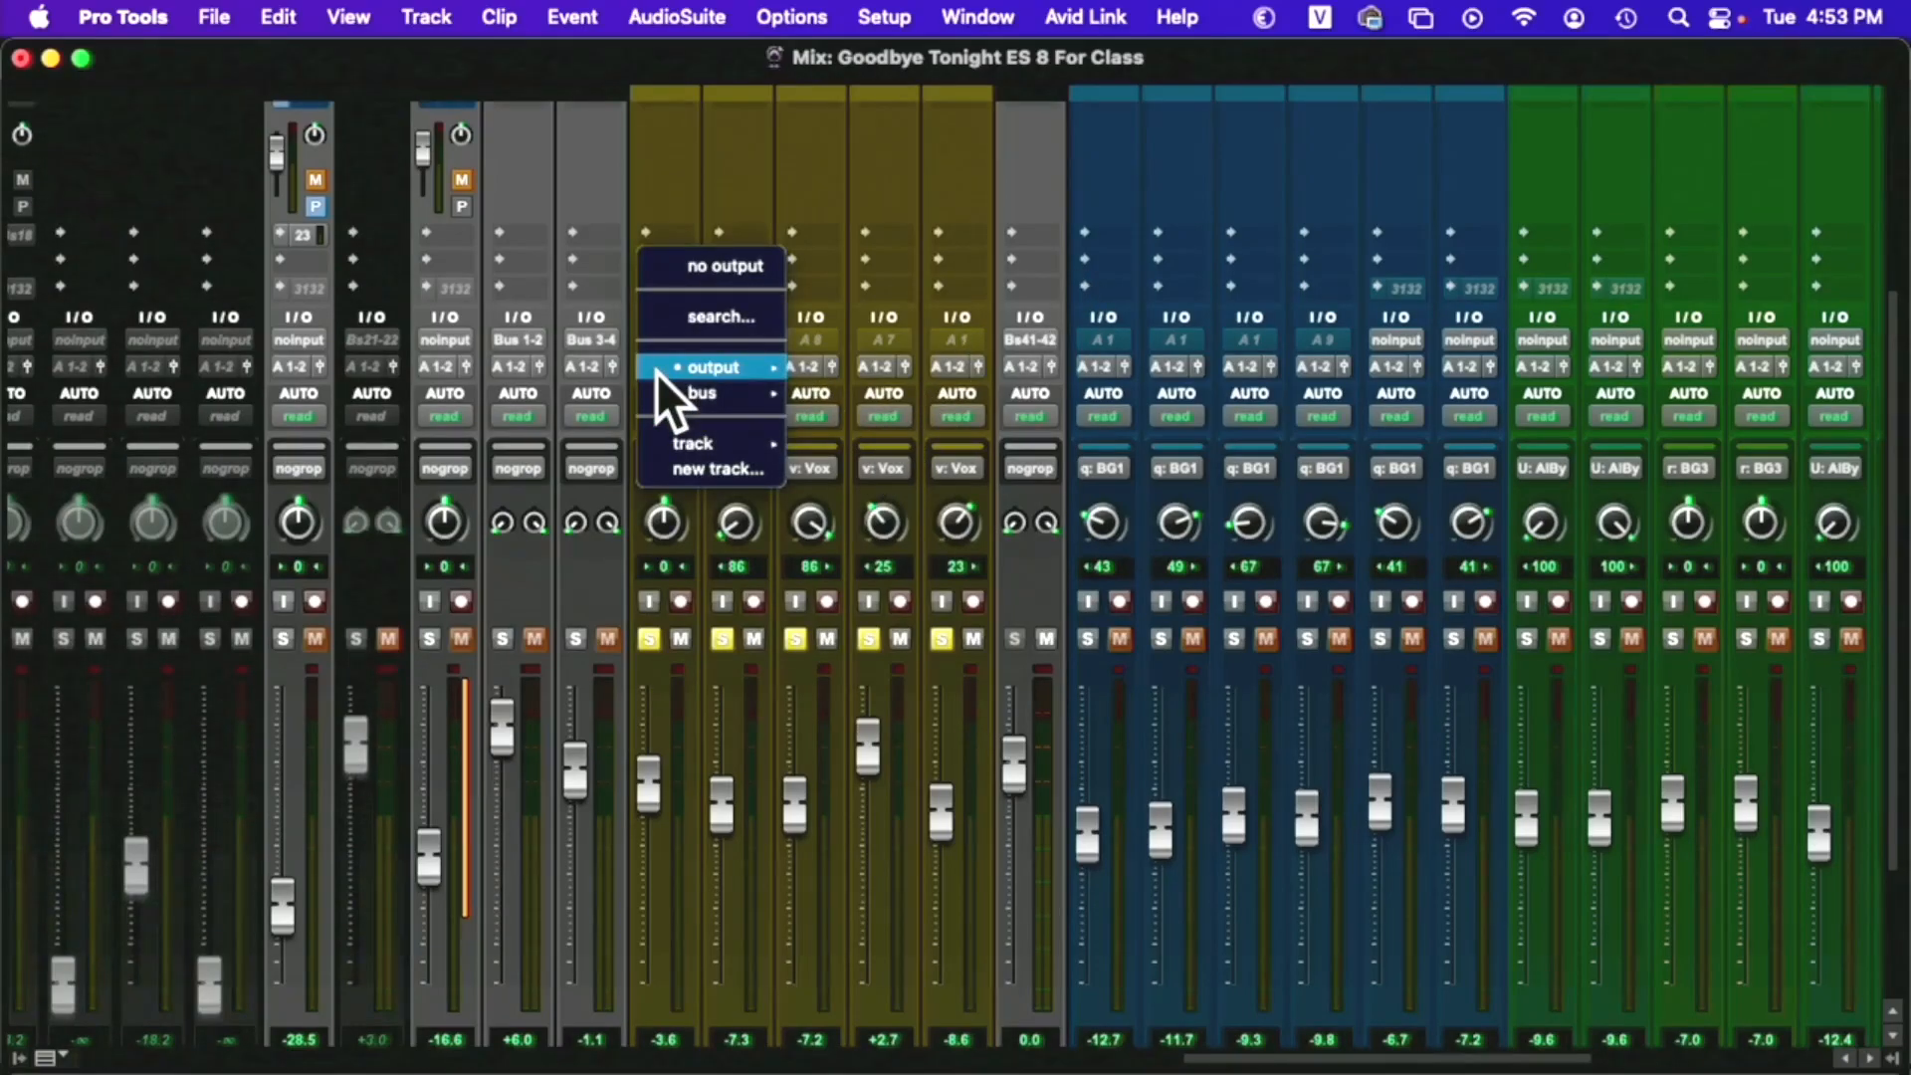
mouse_move(663, 368)
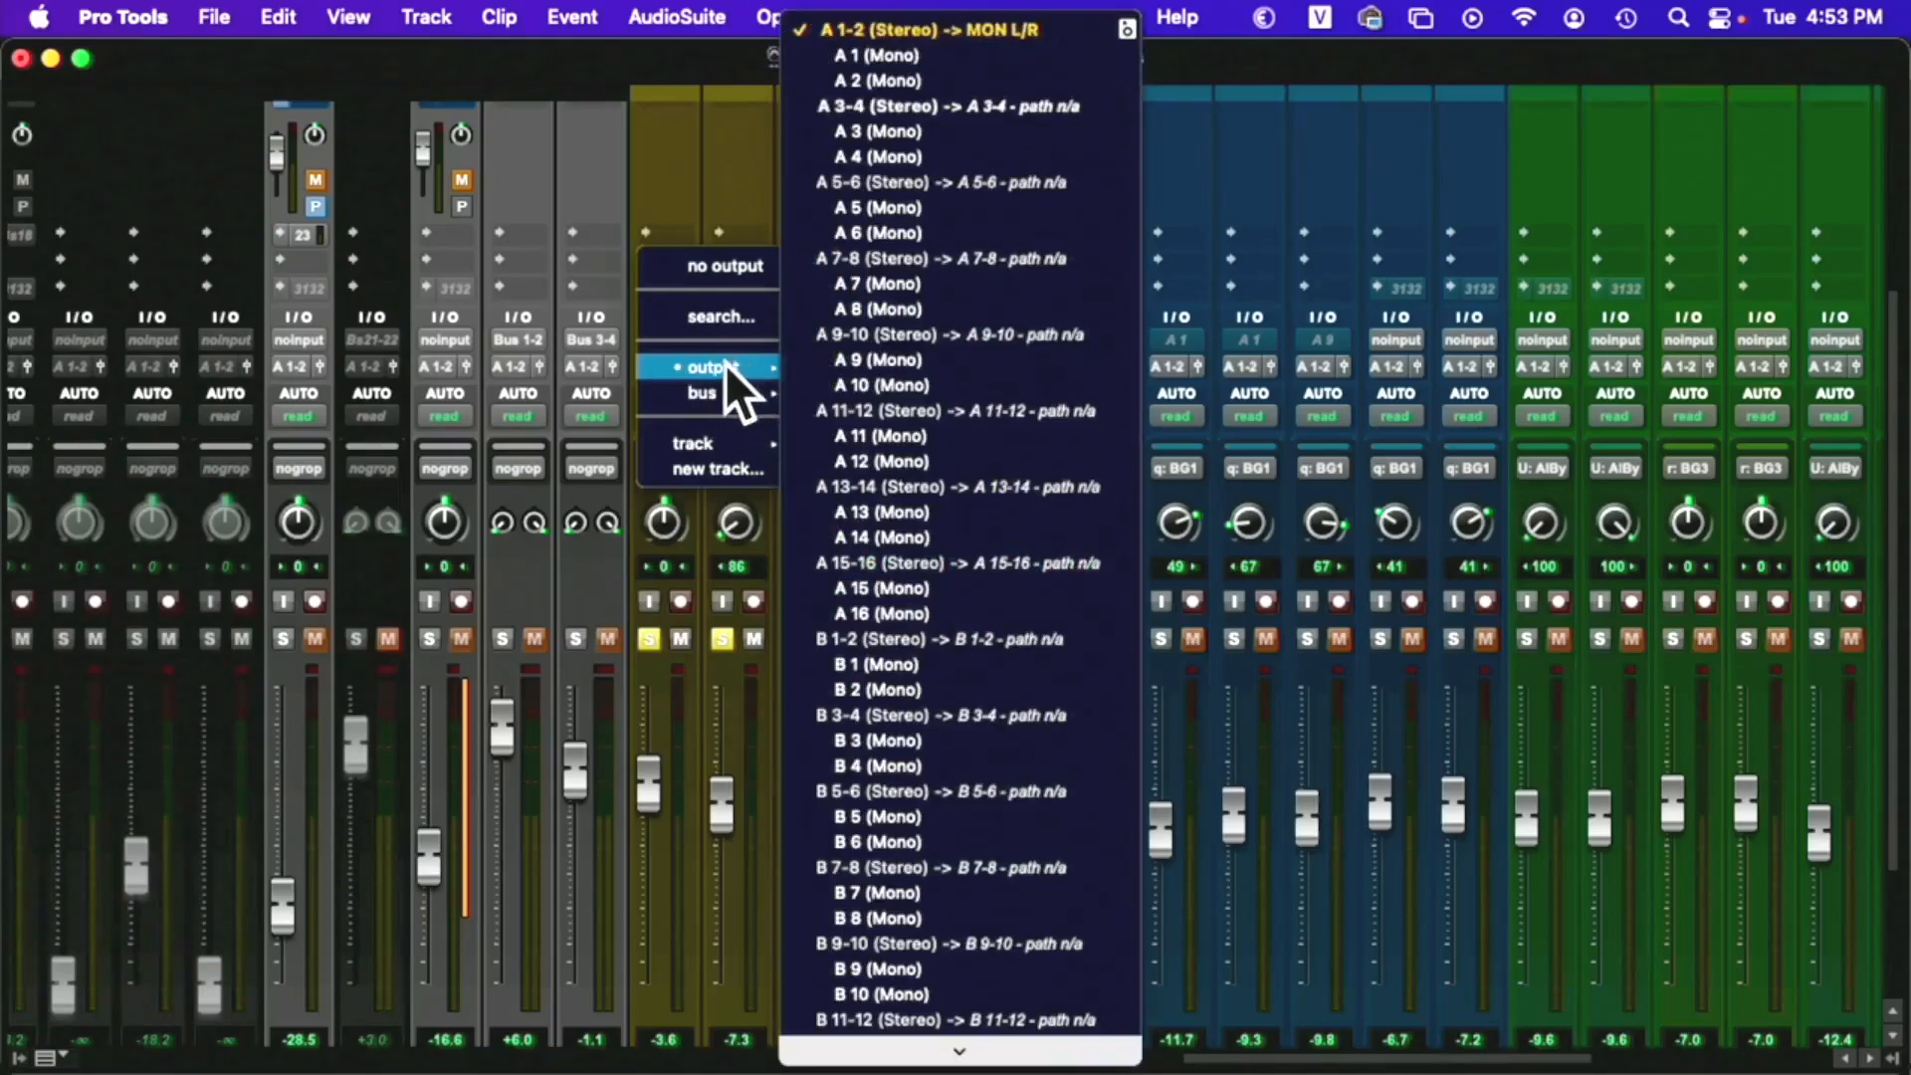
mouse_move(730, 396)
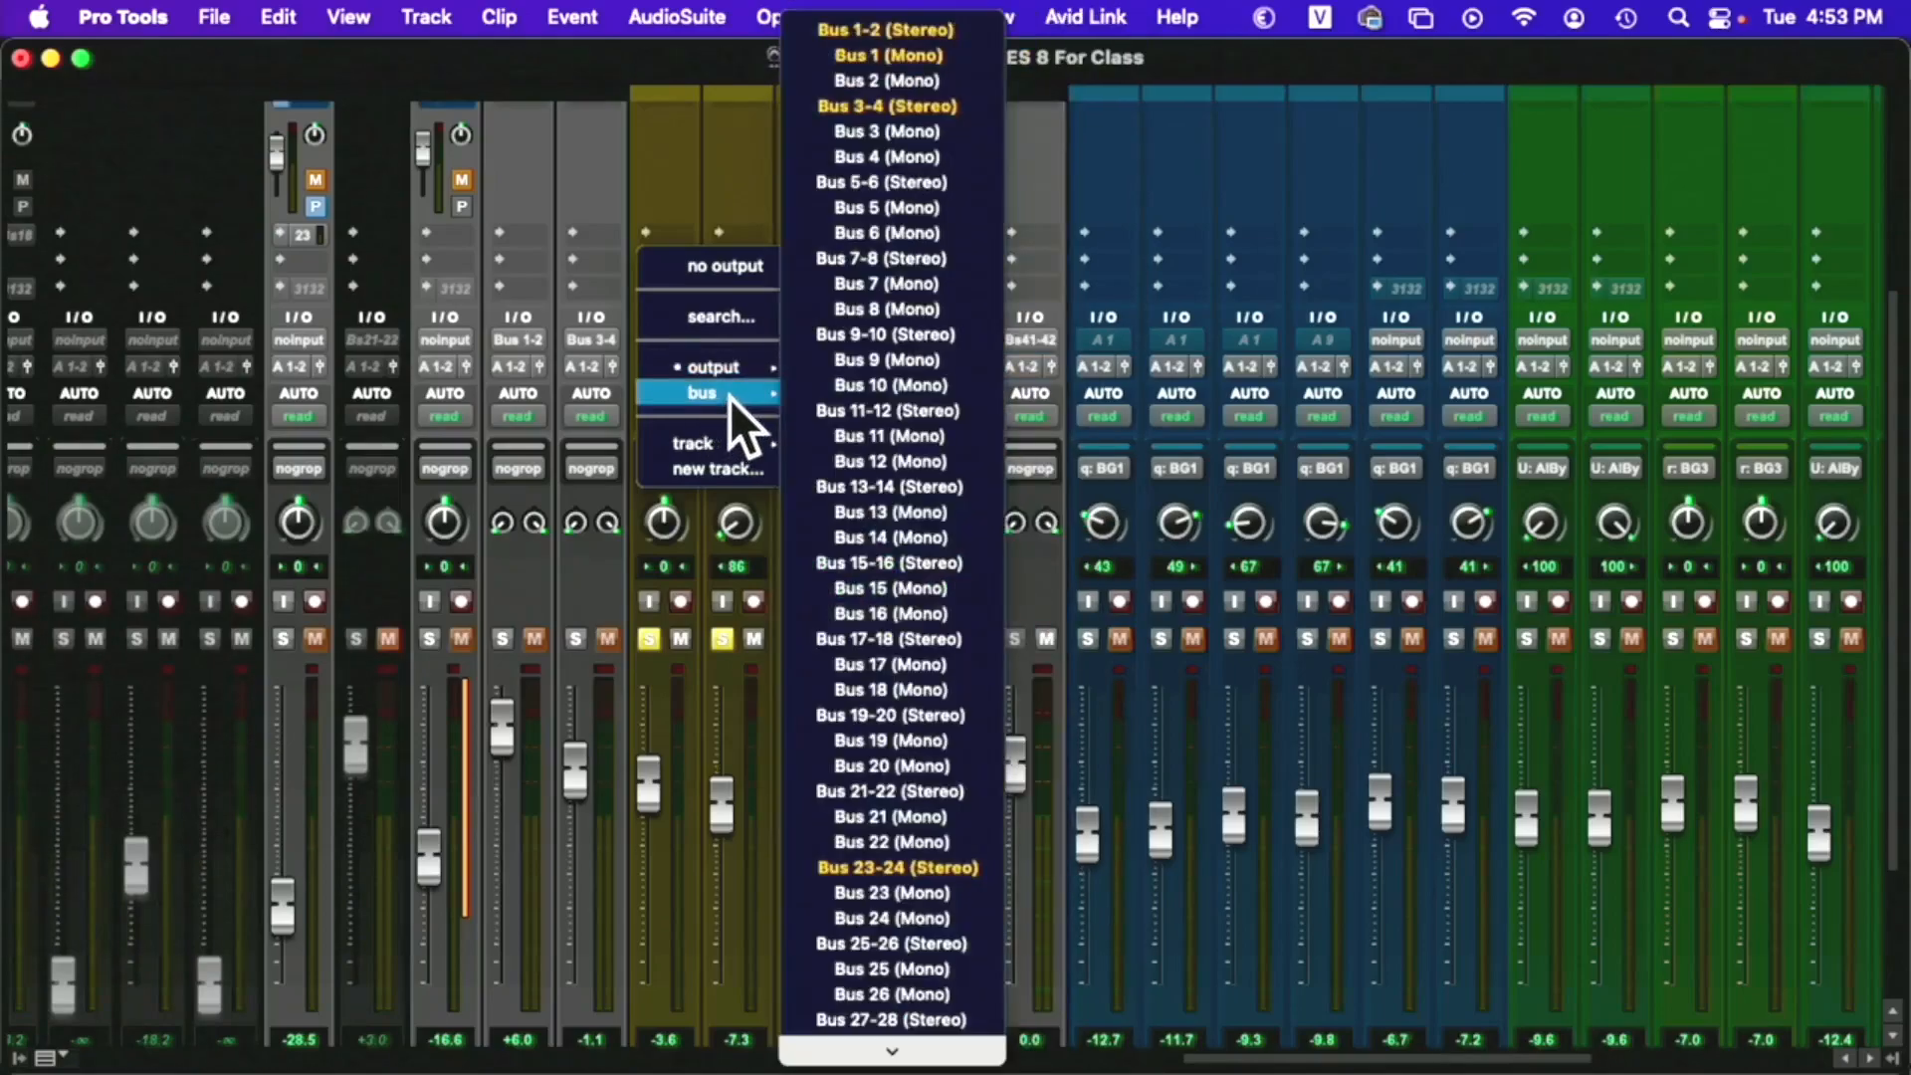
scroll(939, 751, "down", 4)
scroll(940, 751, "down", 5)
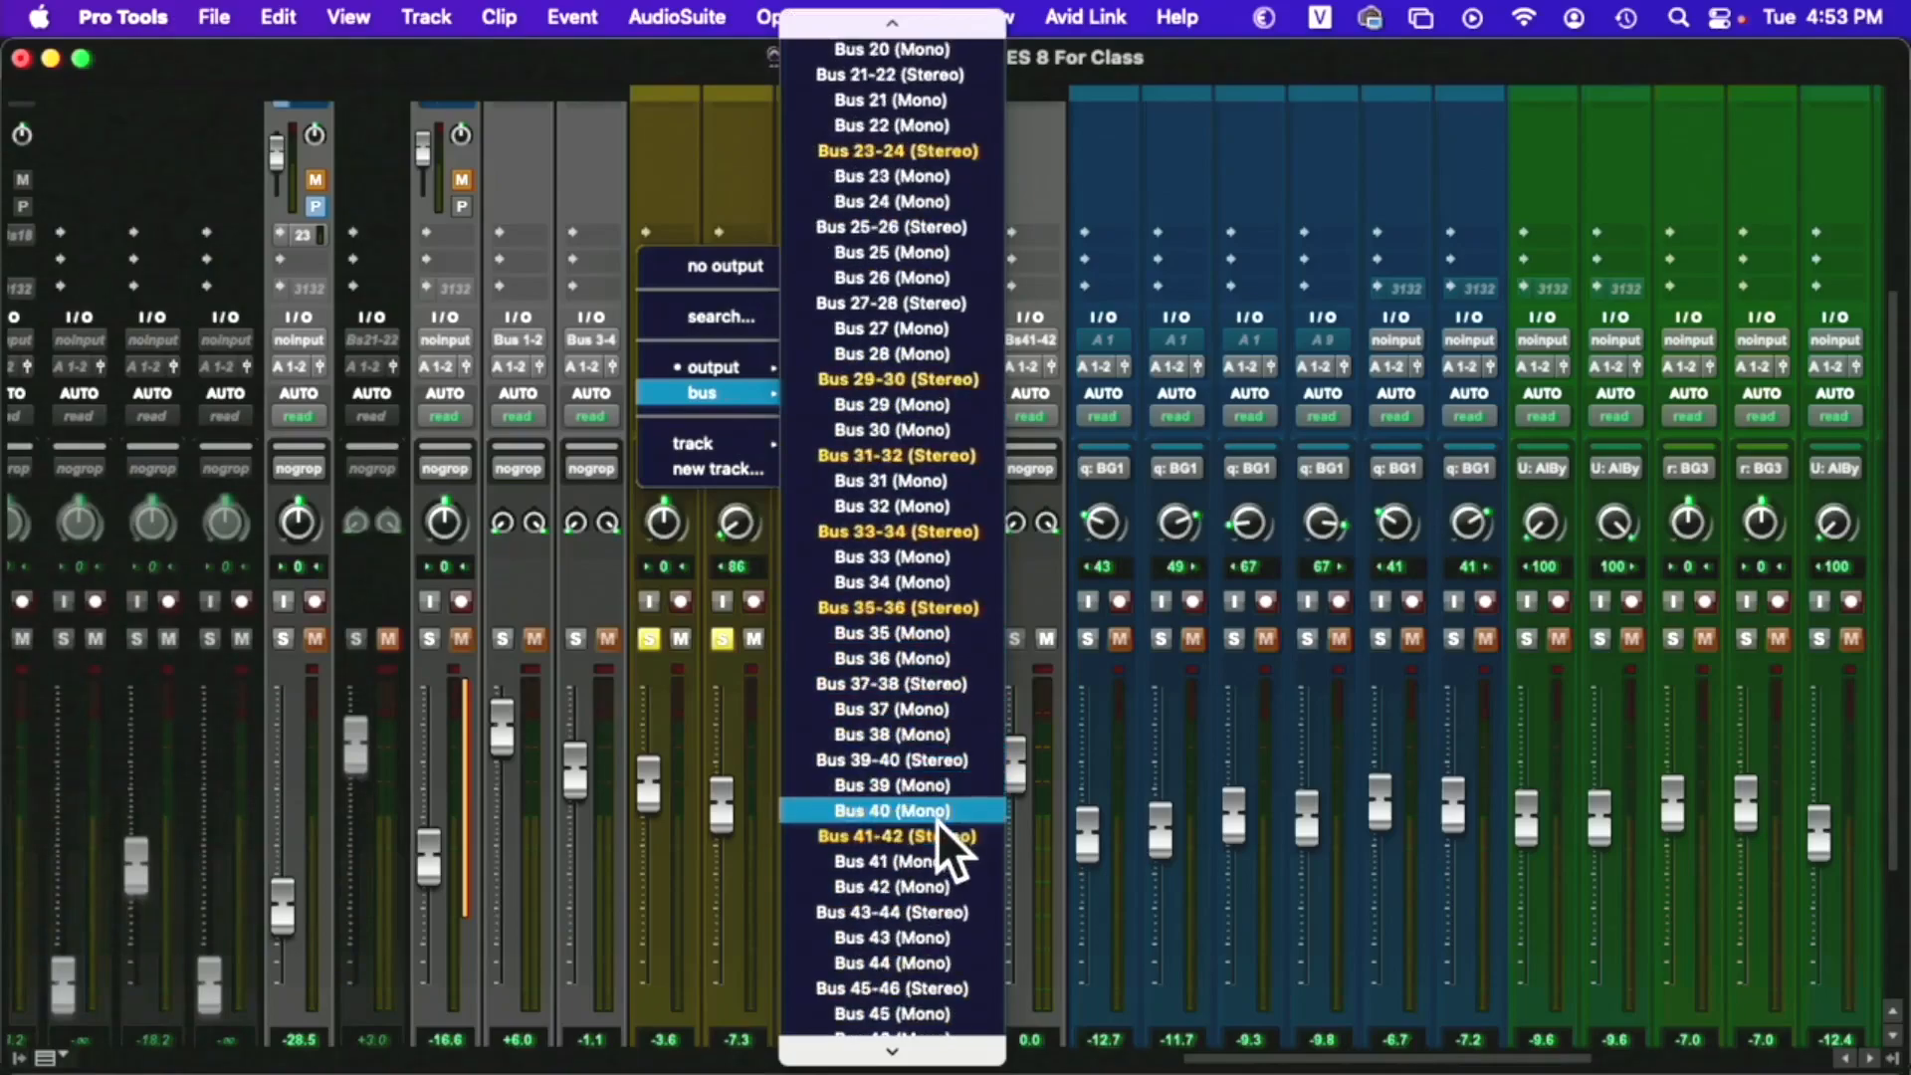
left_click(857, 841)
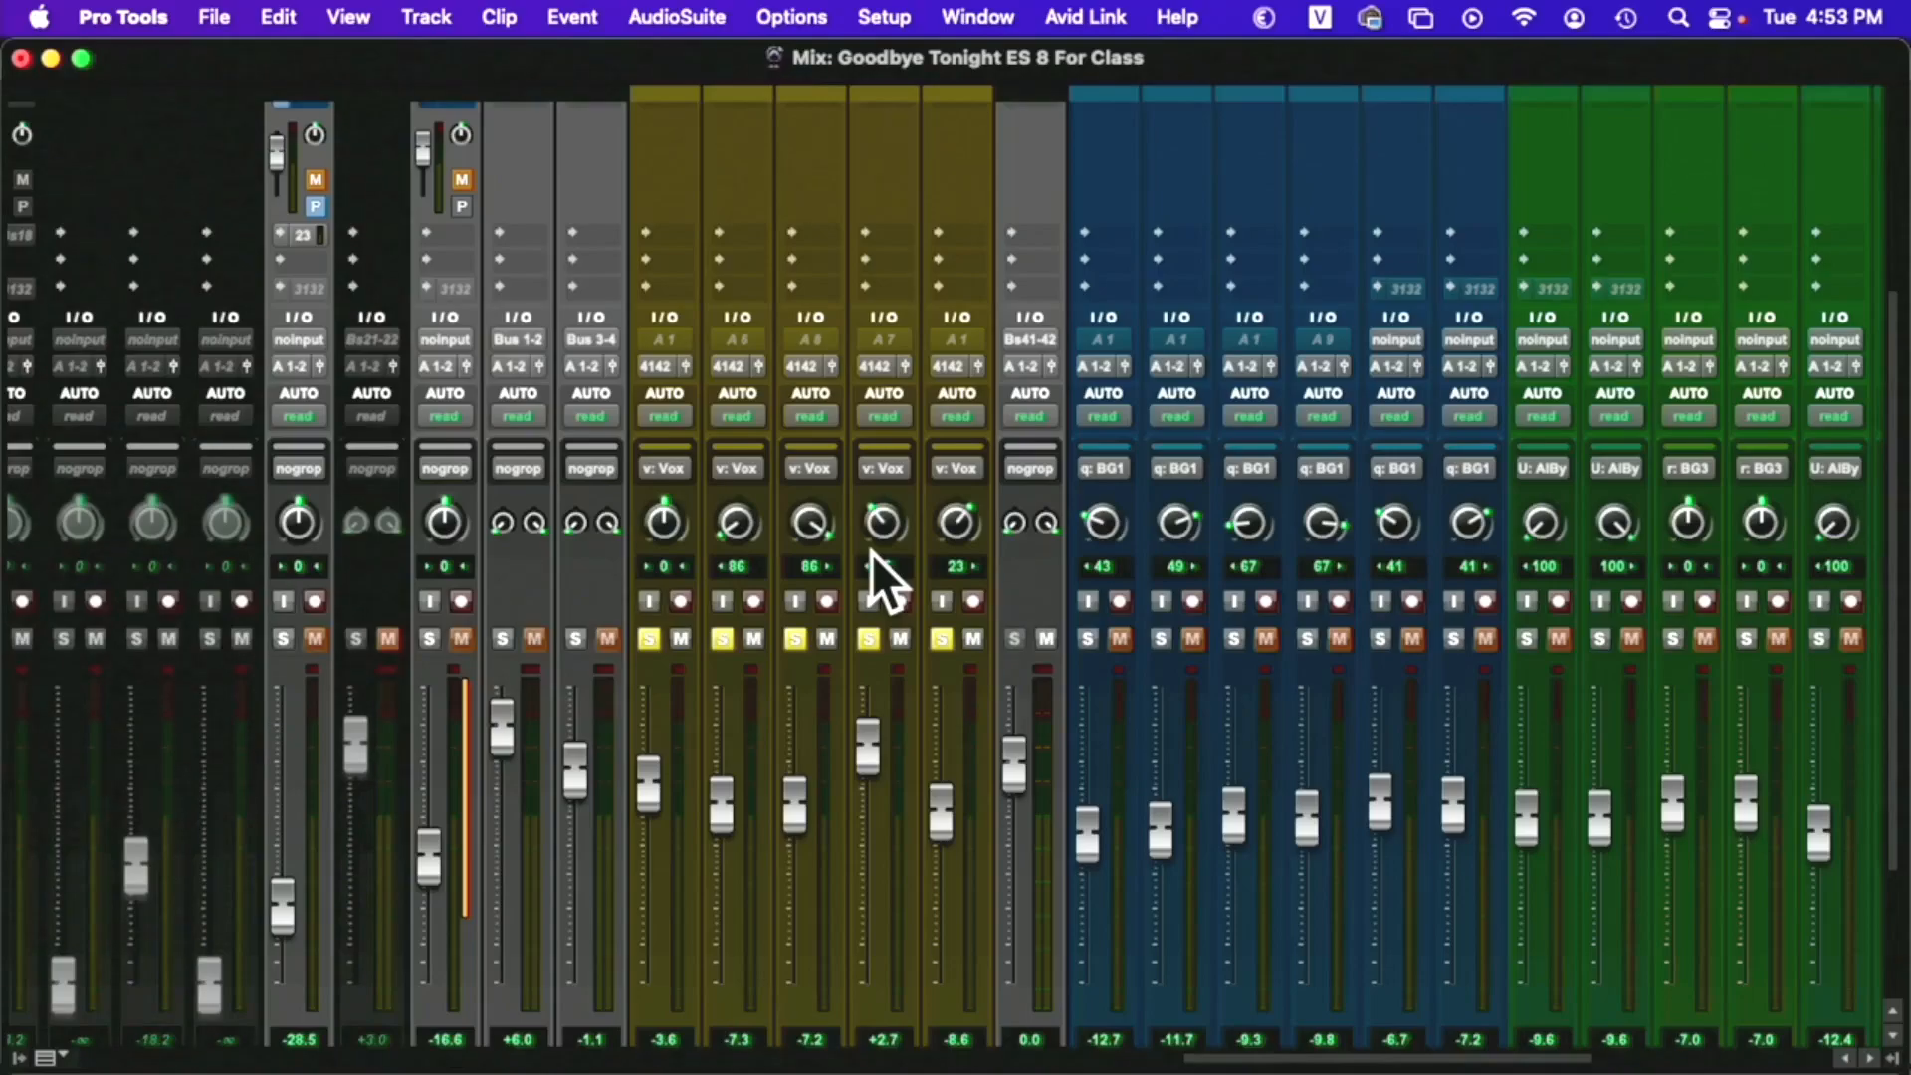
Reset the pans of the five Vox group tracks to centre
scroll(904, 615, "down", 4)
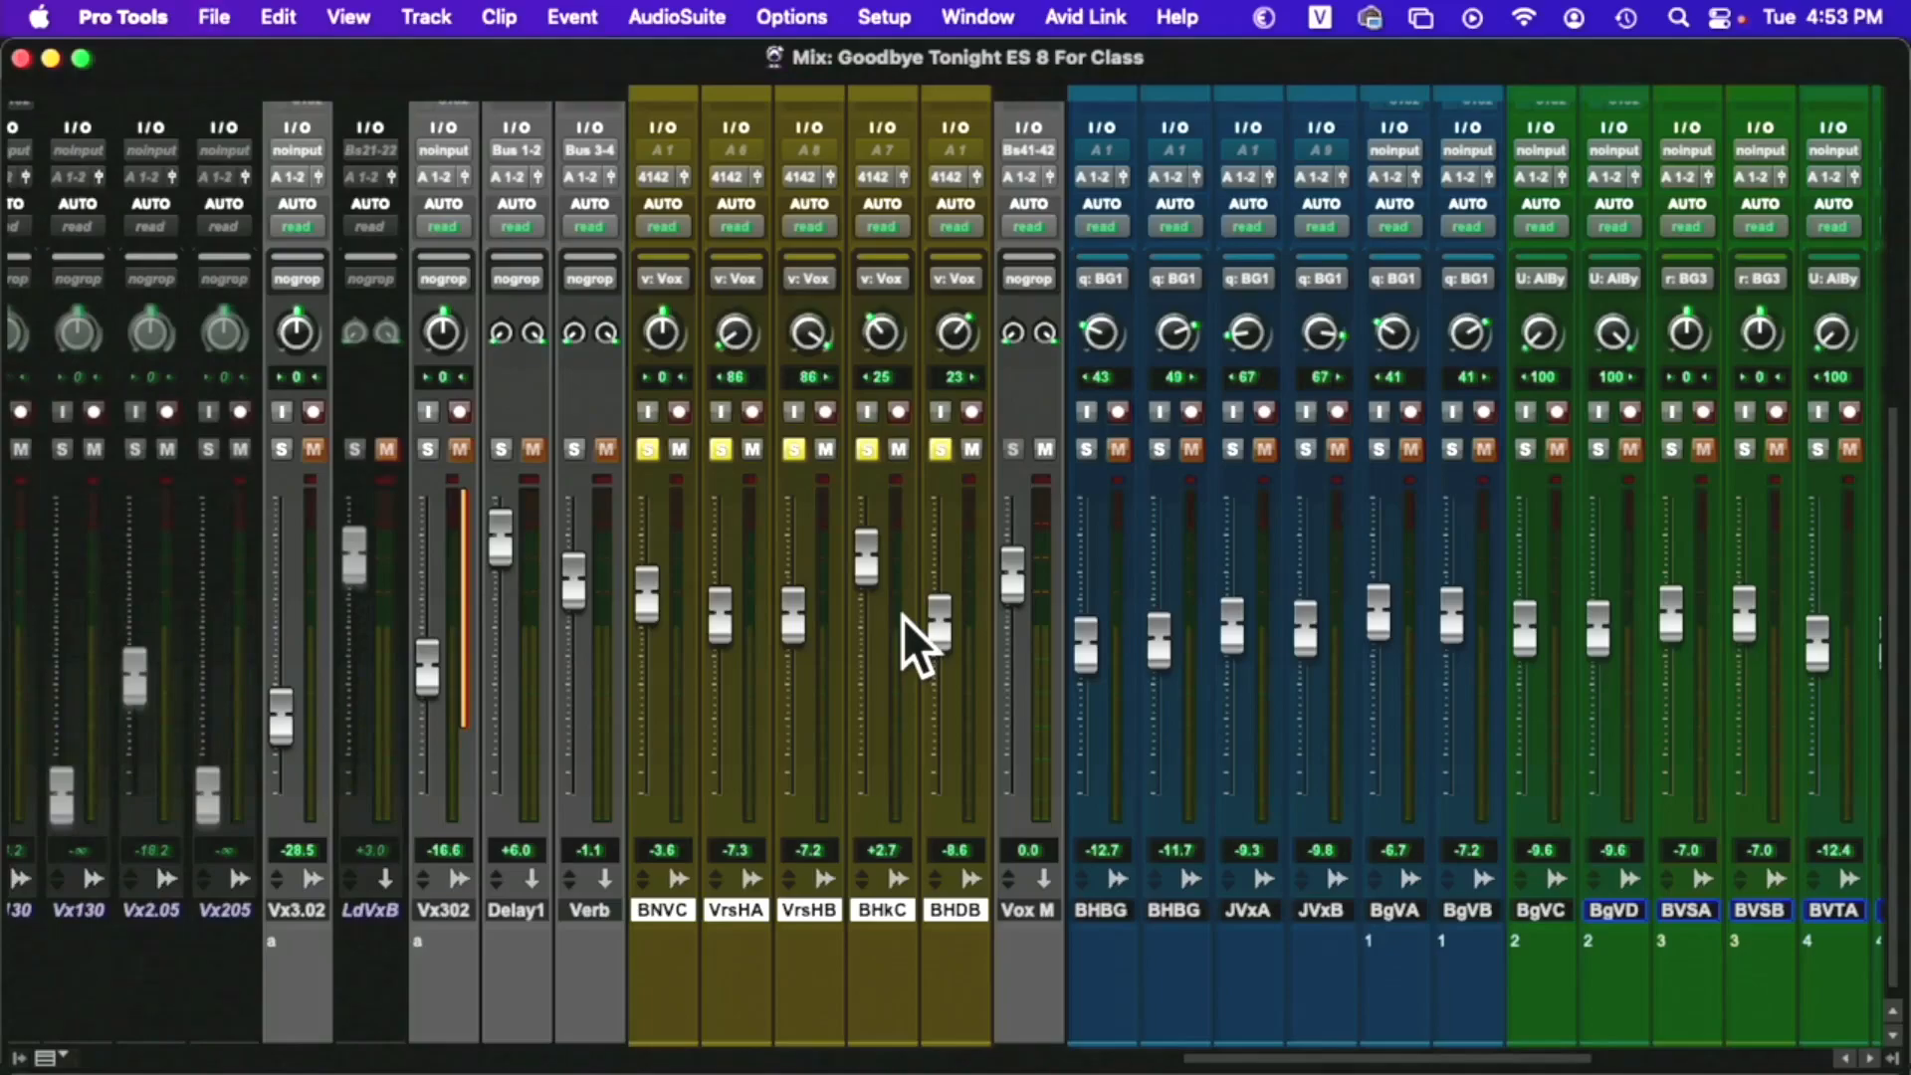
key("super+equal")
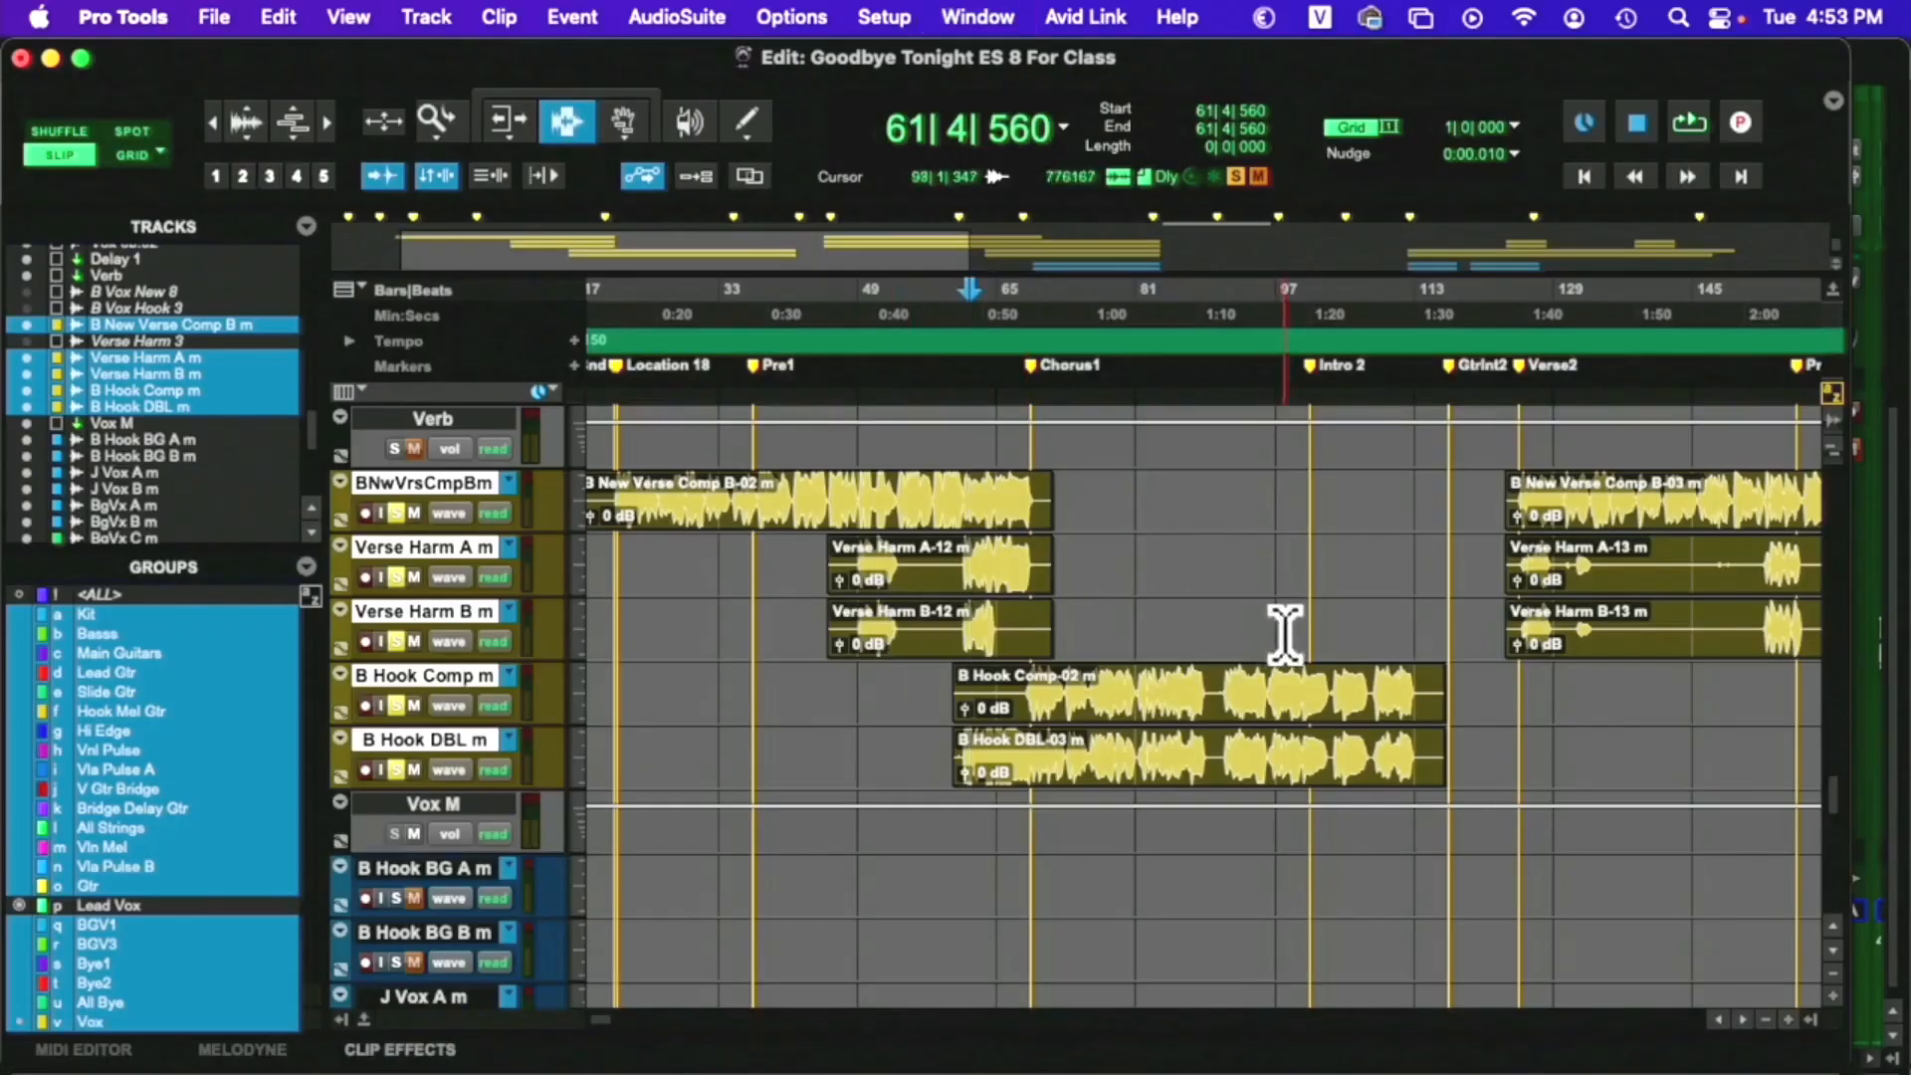
scroll(1284, 634, "right", 15)
scroll(1284, 634, "left", 20)
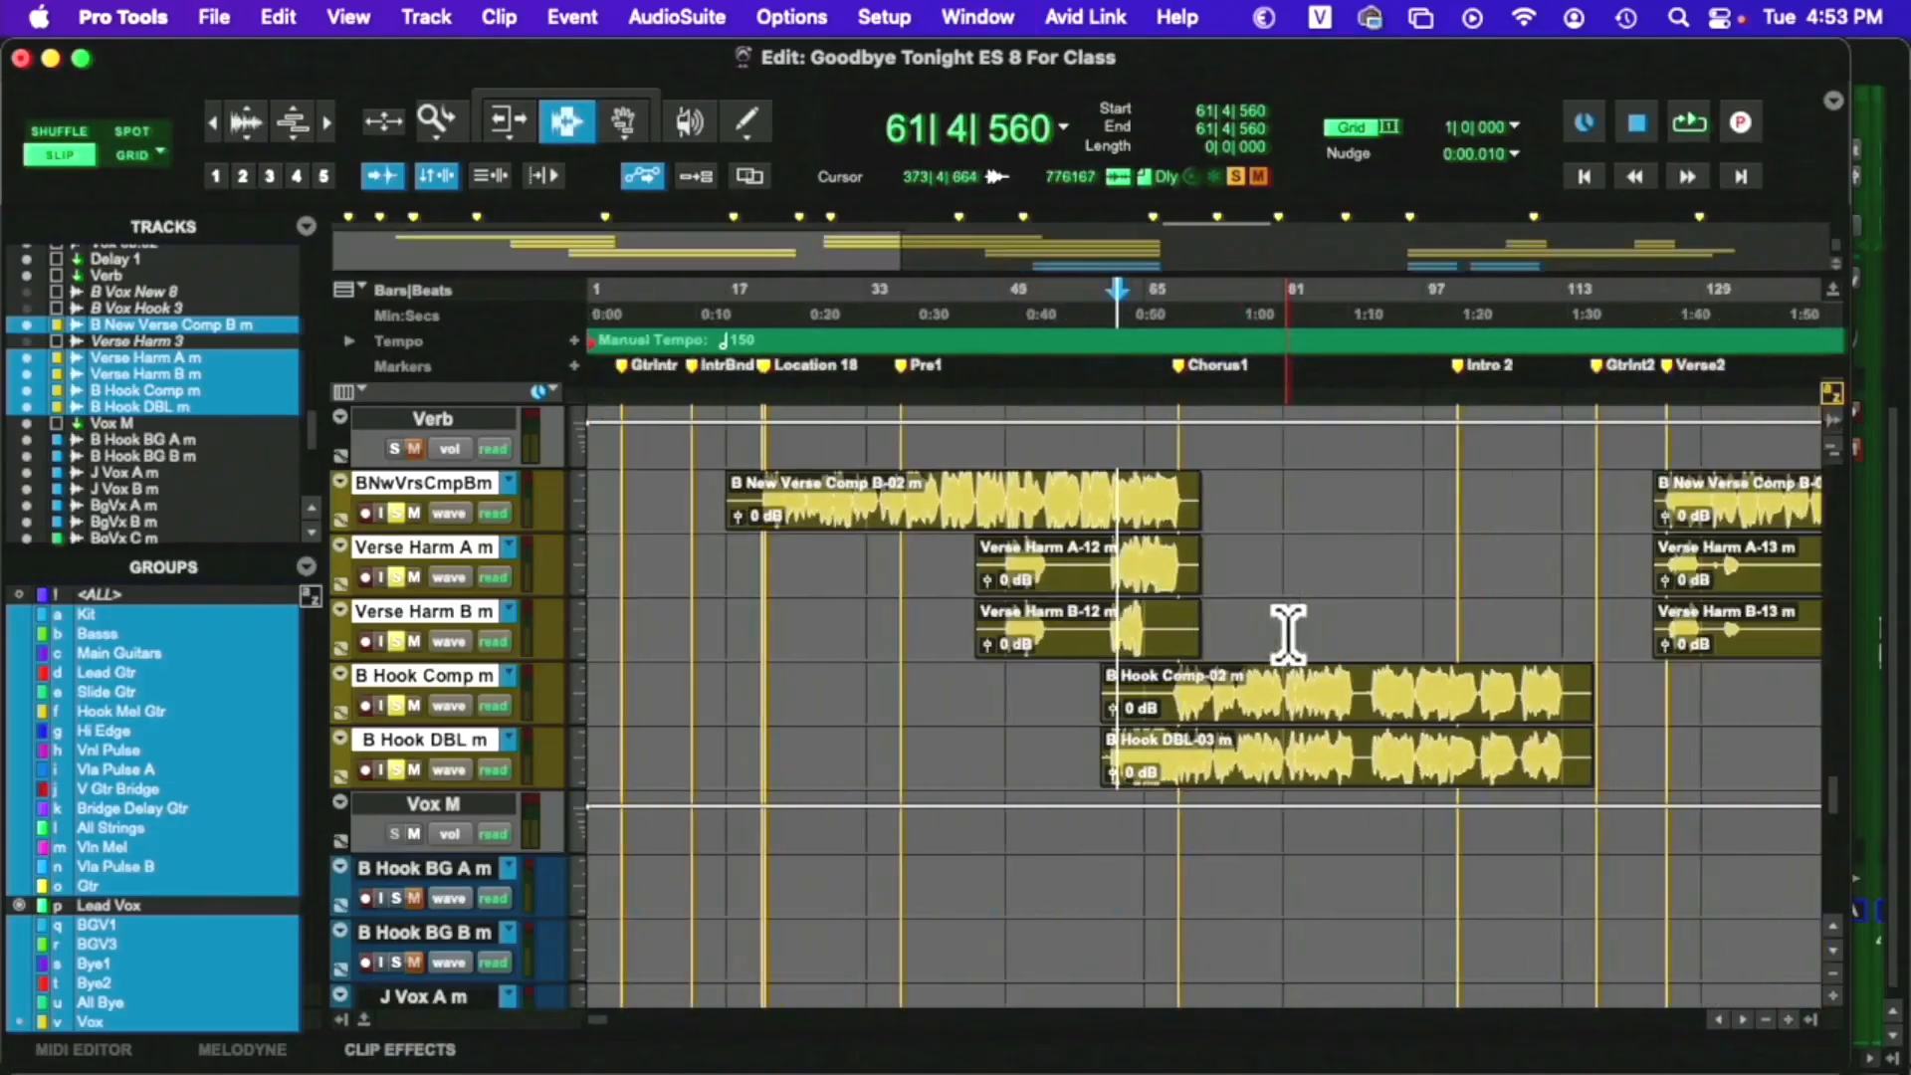
left_click(1105, 597)
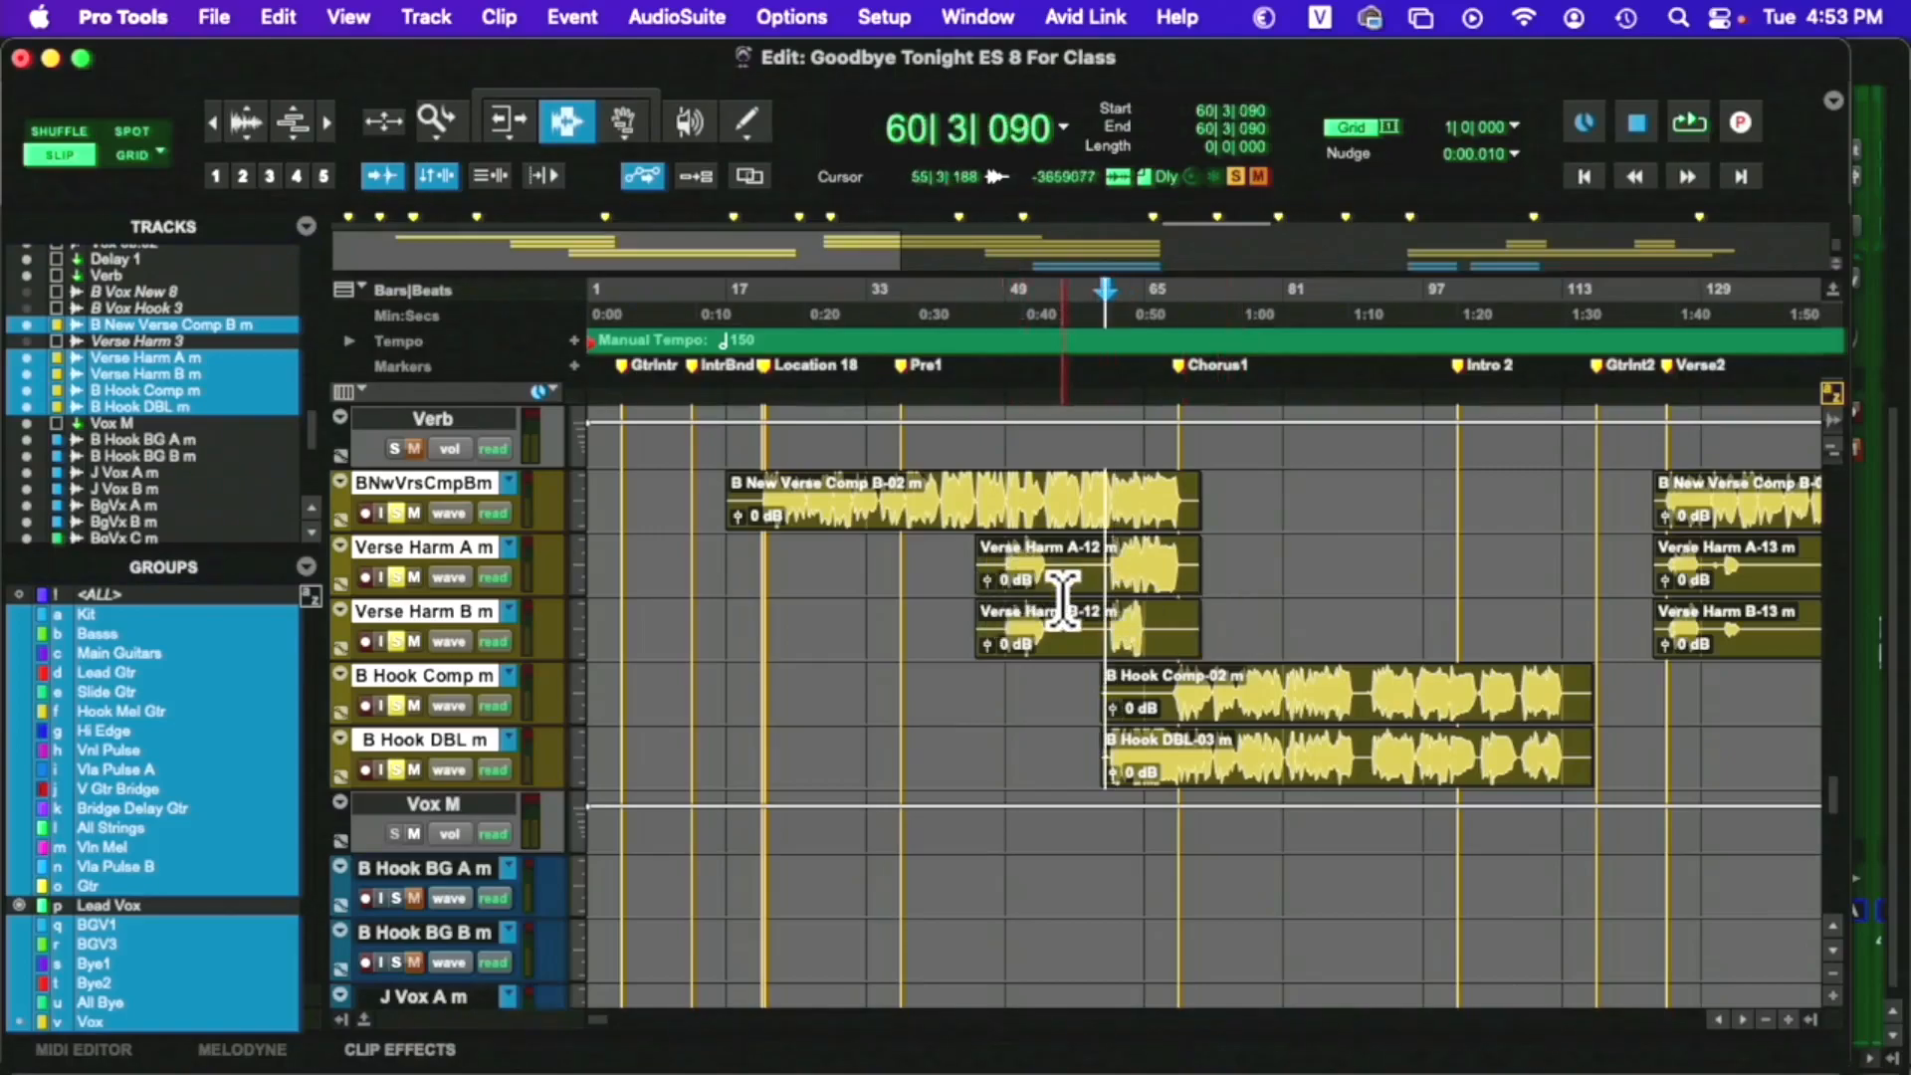
key("super+equal")
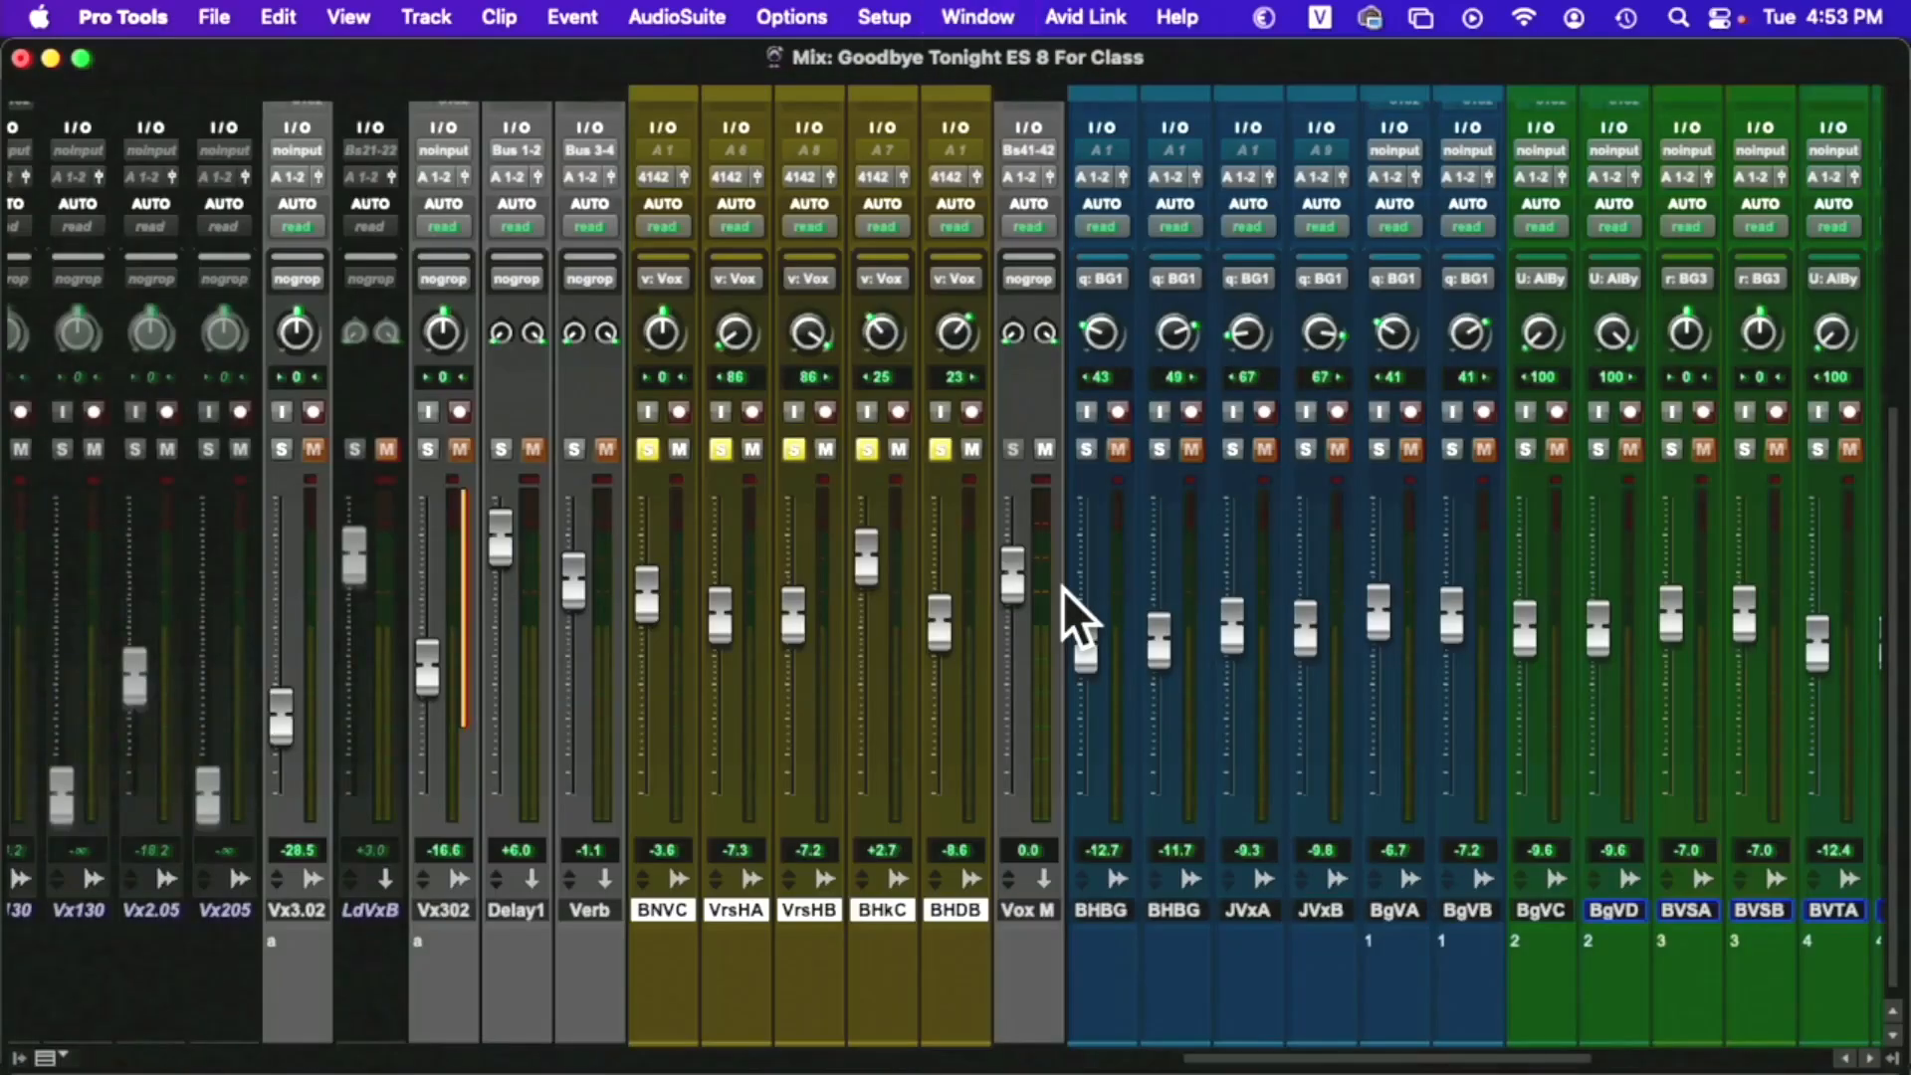
left_click(754, 348, "alt")
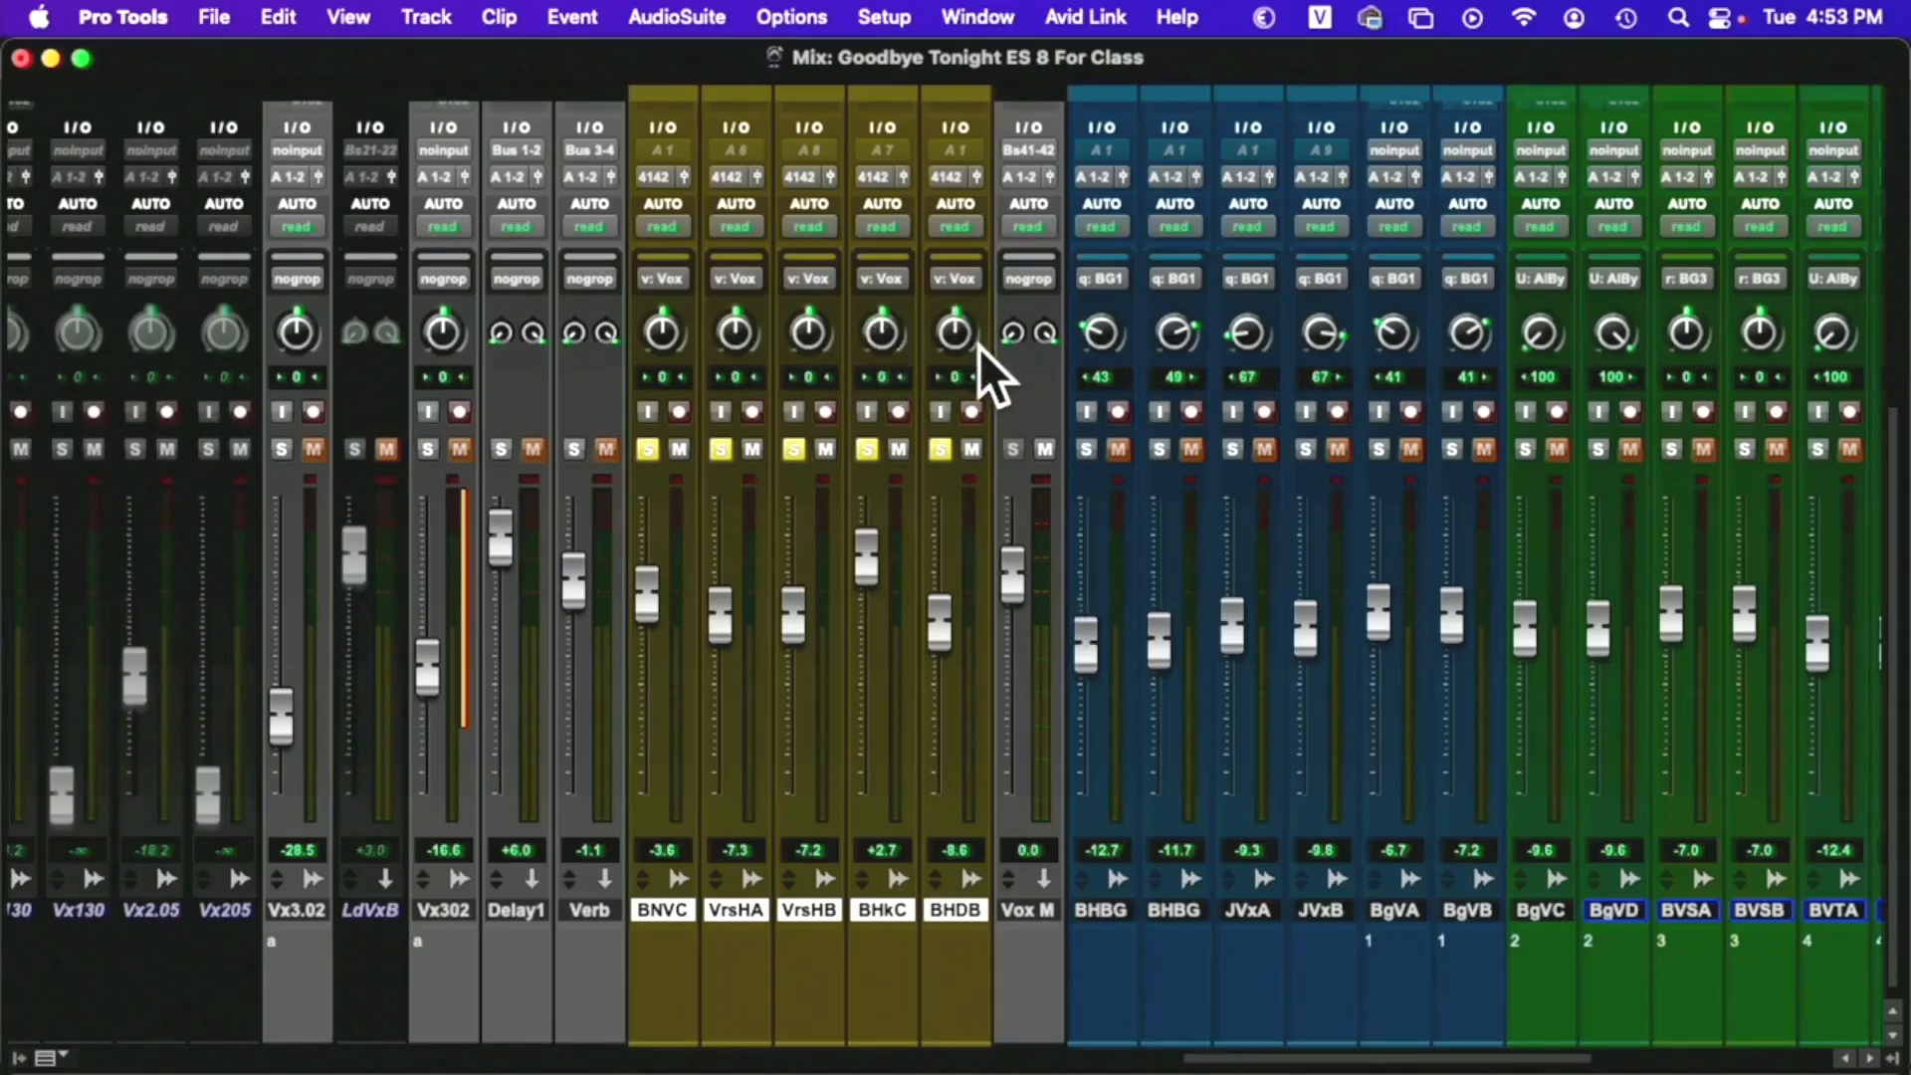
Select about five bars of the Vox group tracks from bar 49, play the selection, and stop playback
key("super+equal")
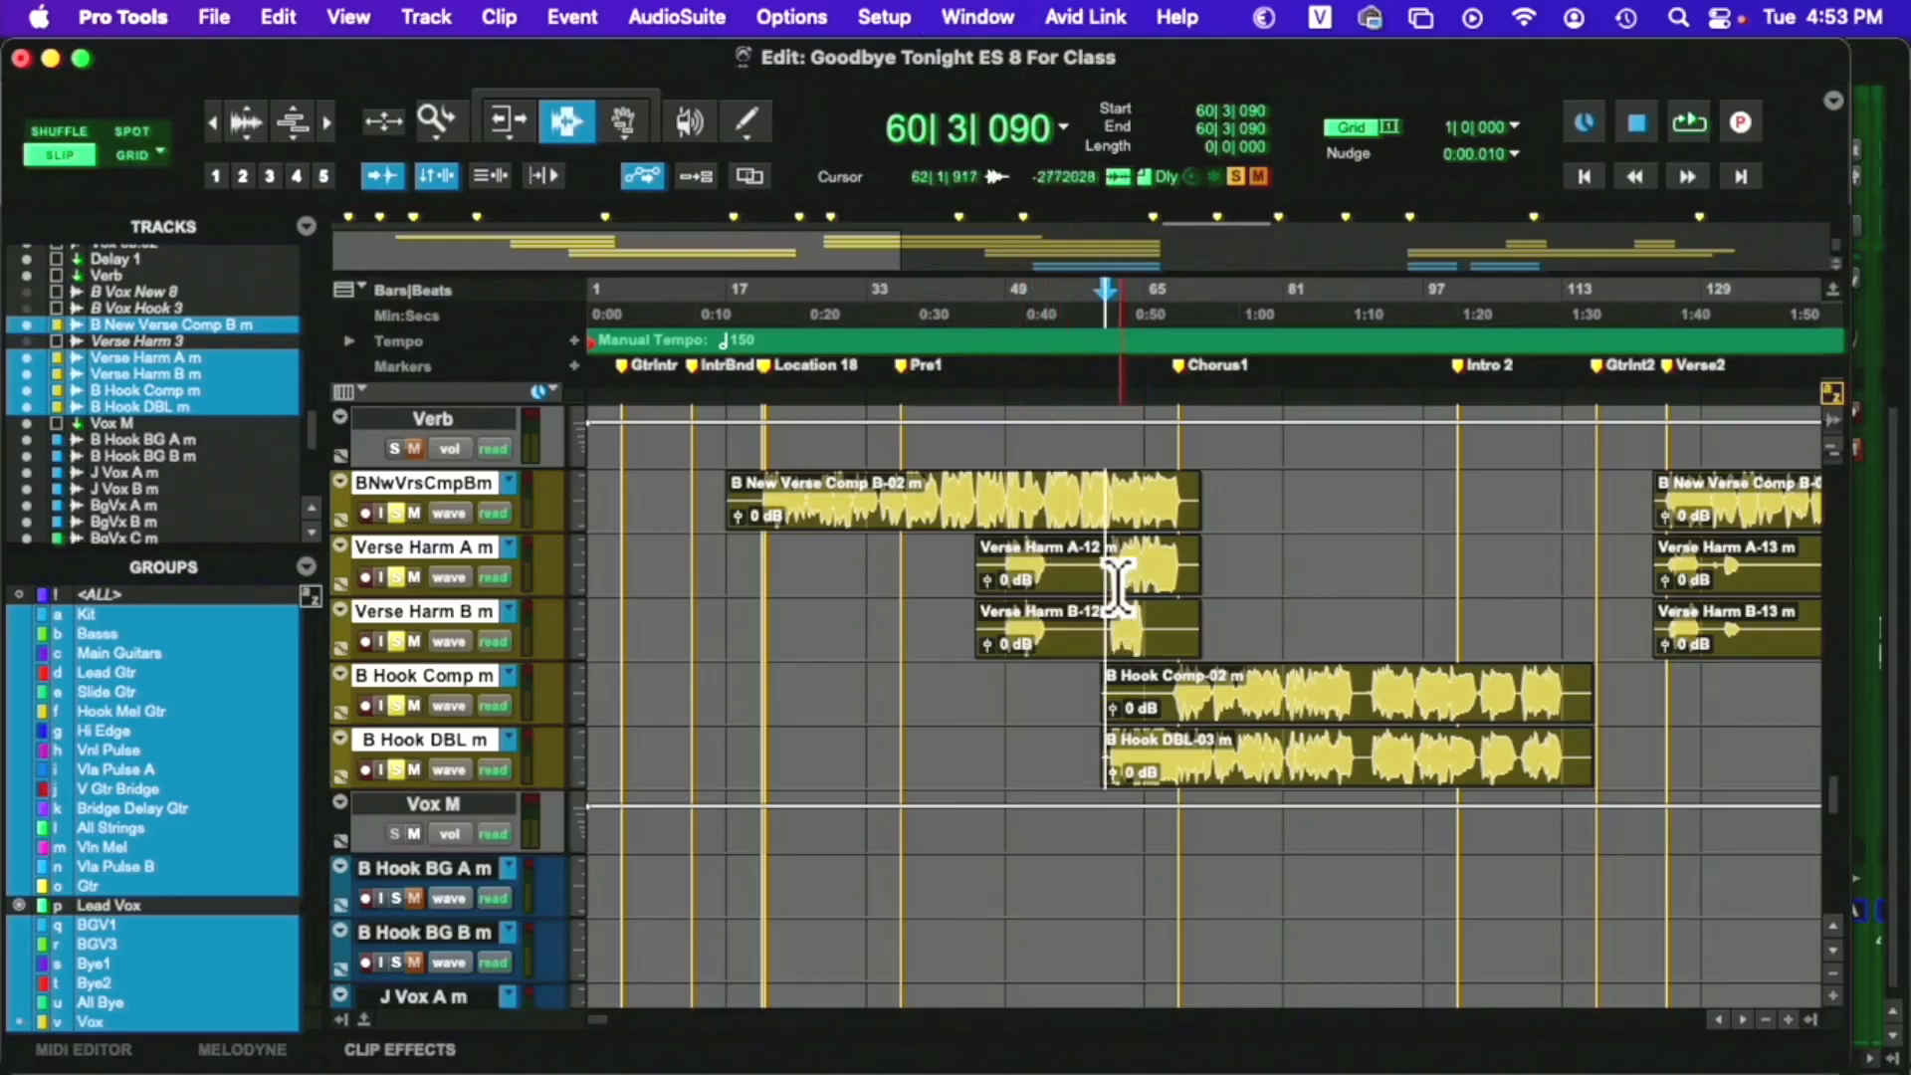
left_click_drag(1003, 542, 1046, 631)
key("space")
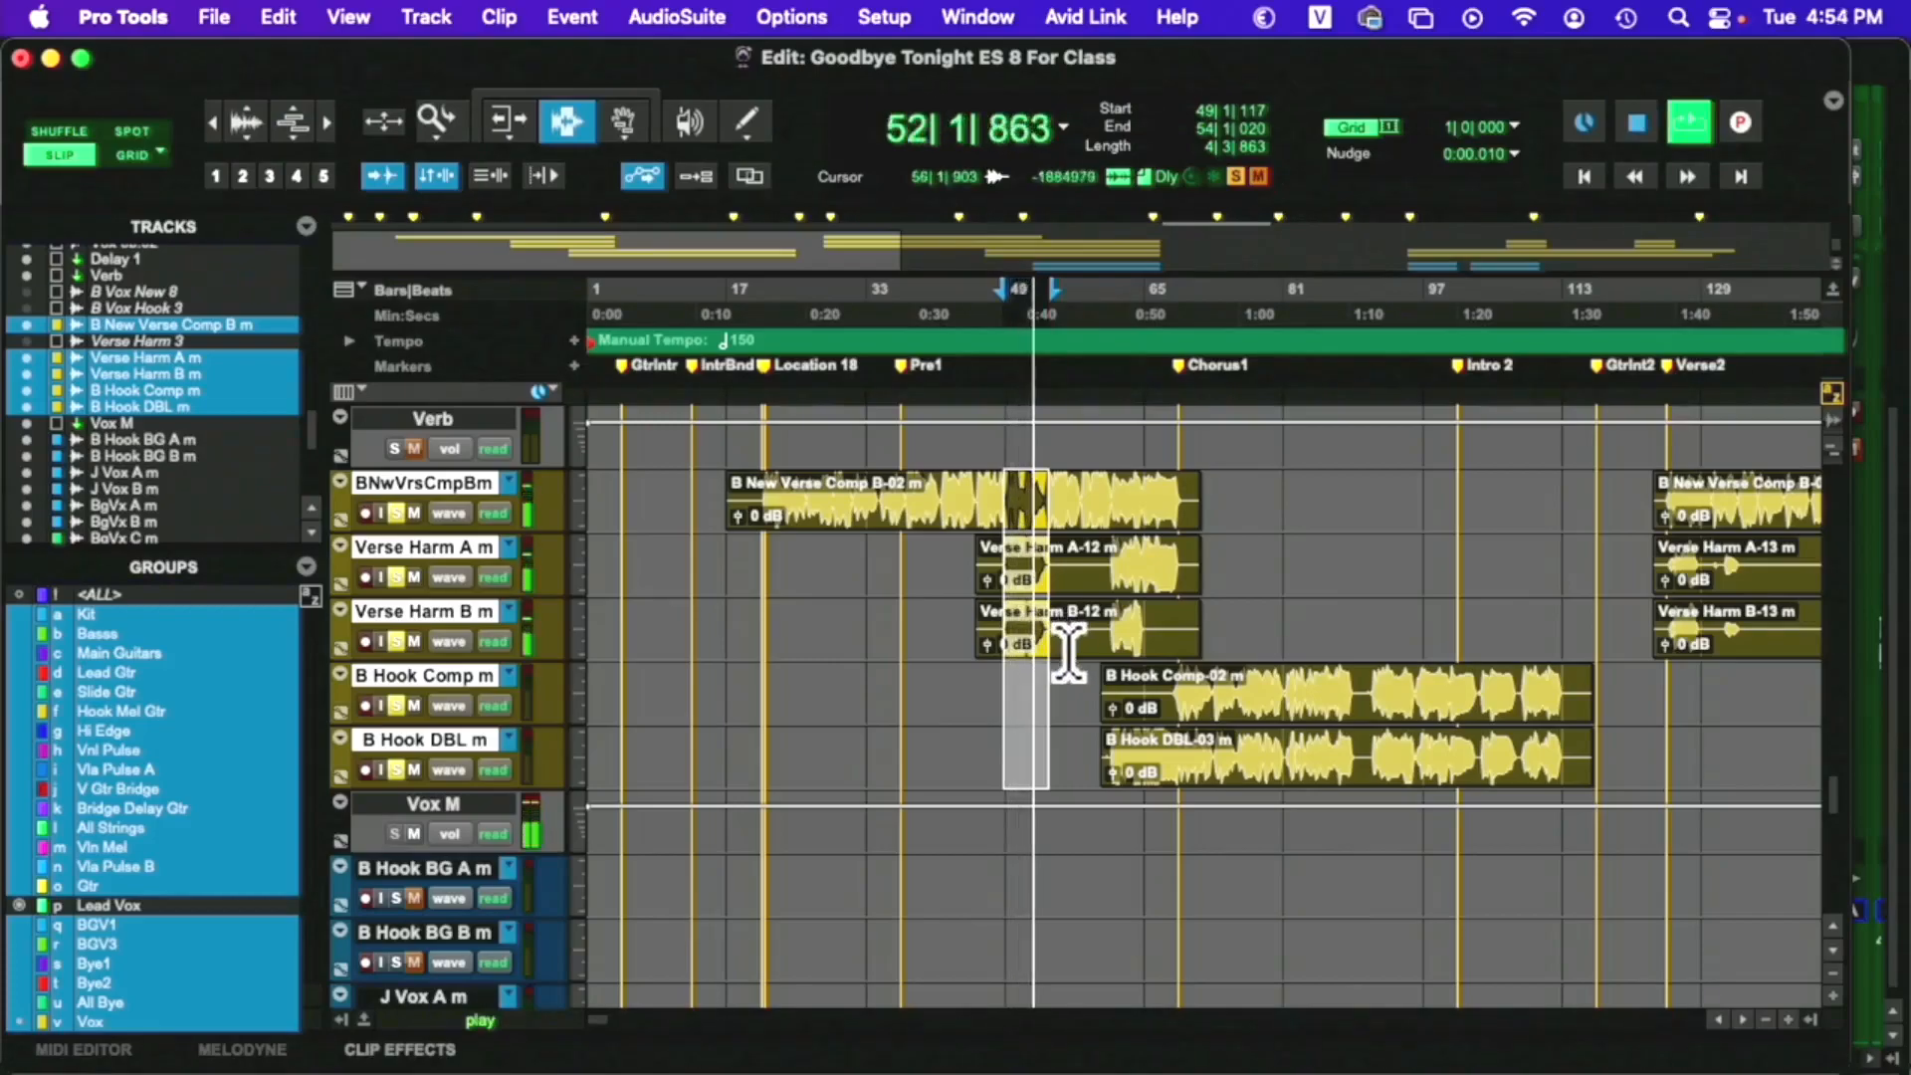
key("space")
Pan the Verse Harm A track to 50 left and Verse Harm B to 55 right, and audition the selection
key("super+equal")
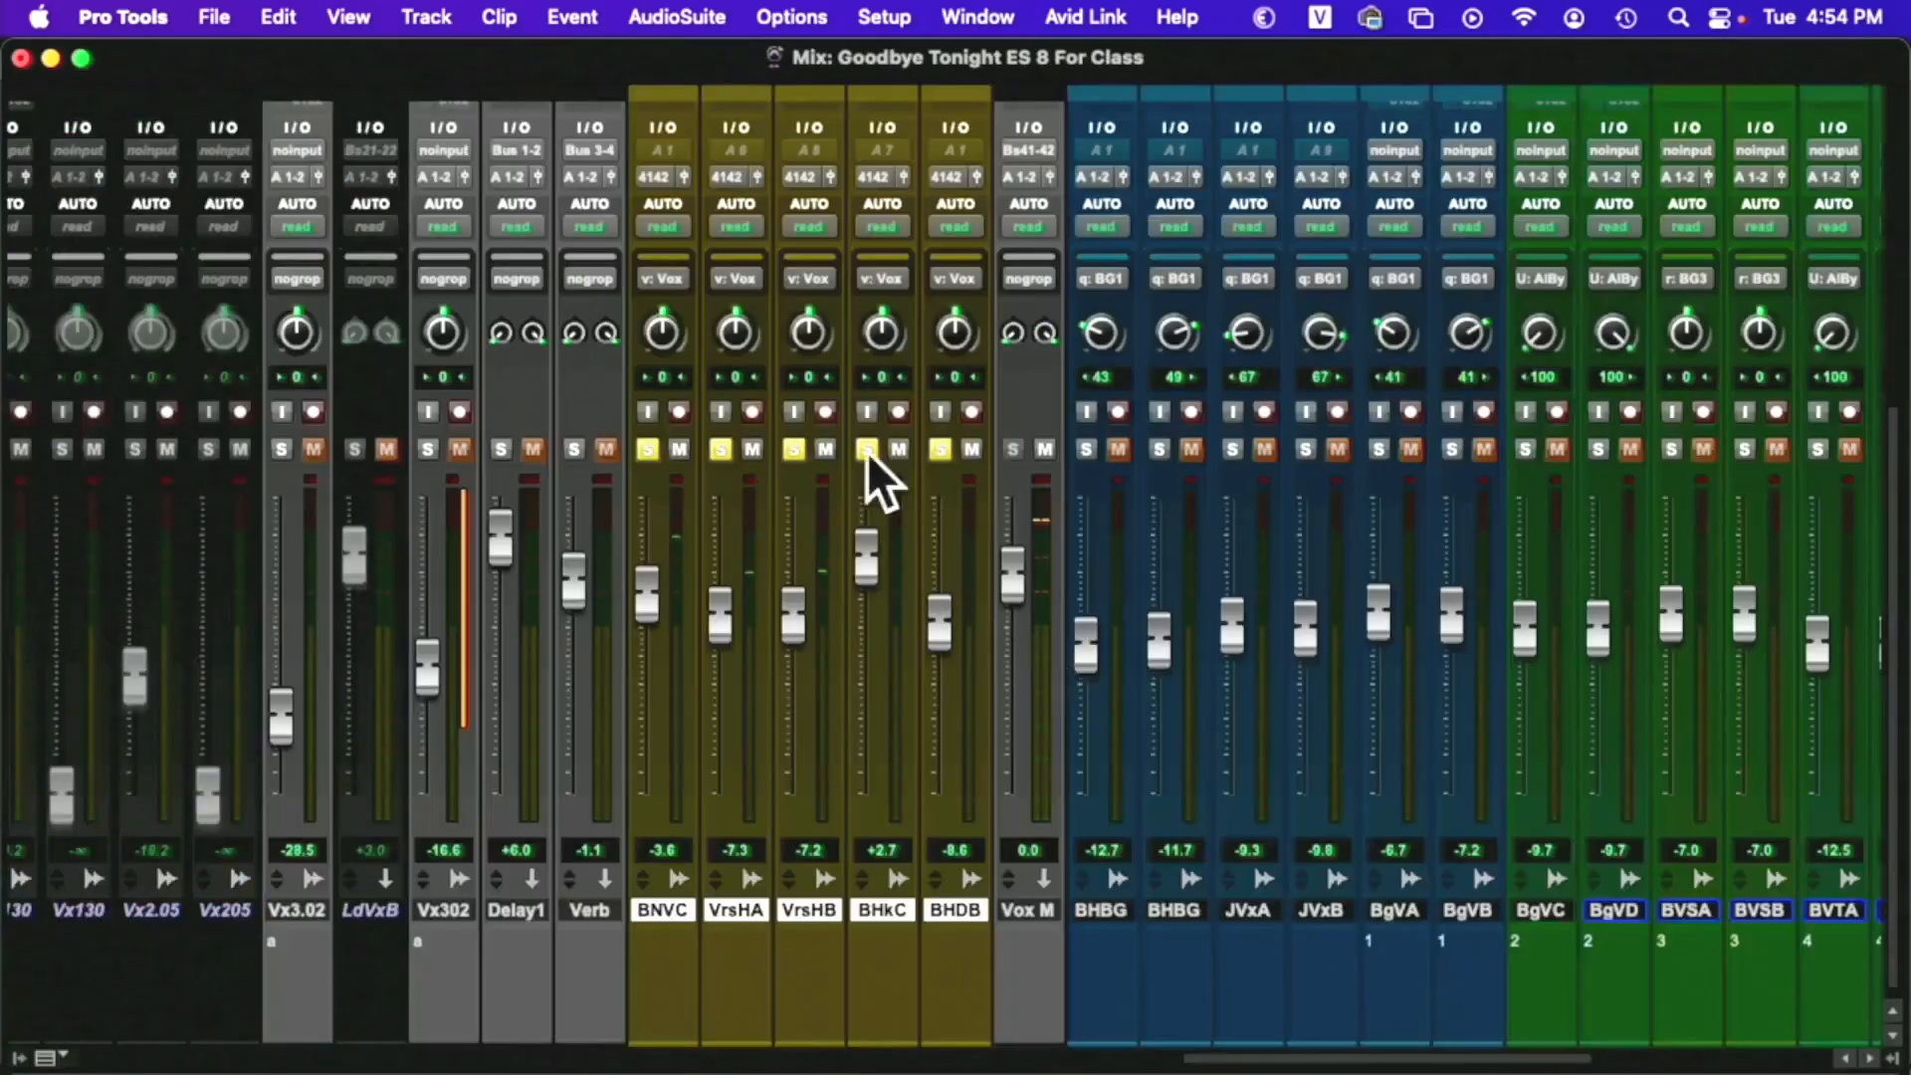
left_click_drag(827, 313, 753, 342)
key("space")
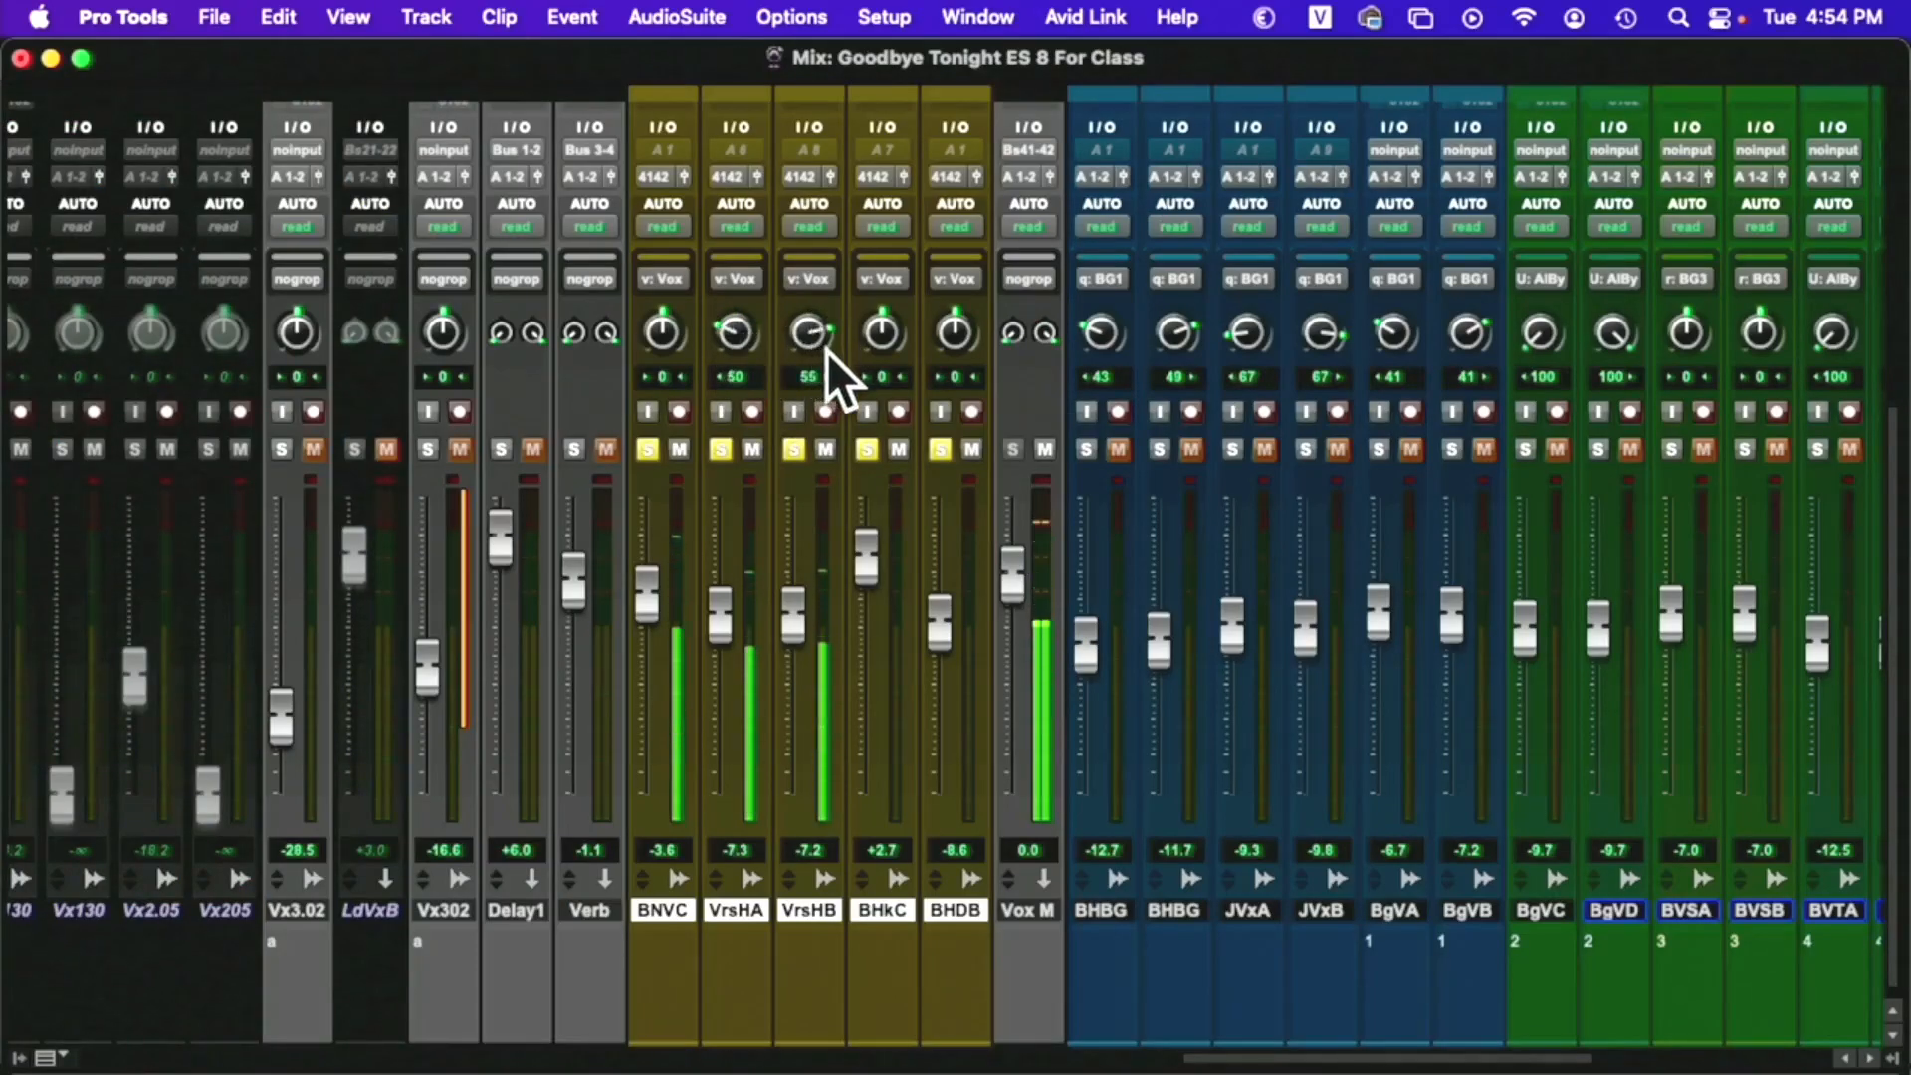
key("space")
Play the lead vocal tracks from about bar 61 into Chorus1 to examine the verse harmonies, and stop playback
key("super+equal")
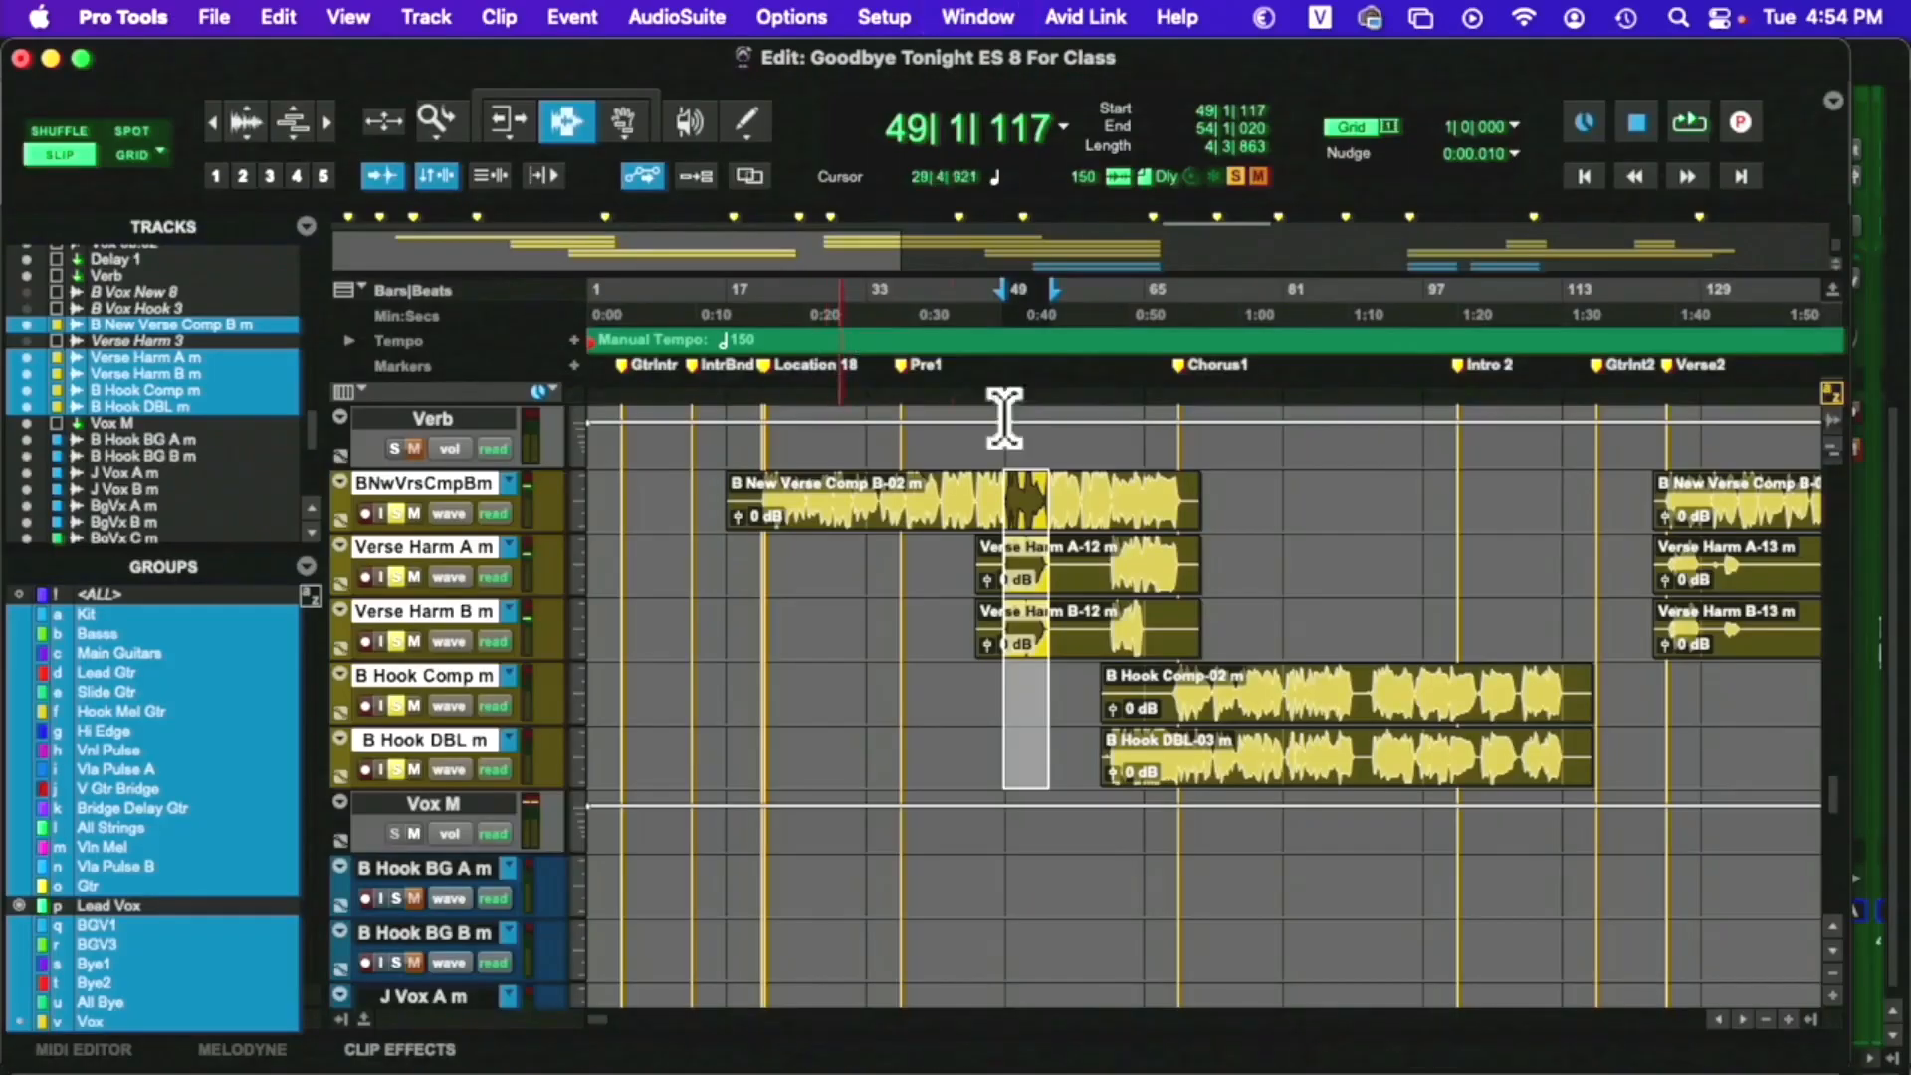
left_click(1088, 592)
left_click(1119, 574)
left_click(1118, 557)
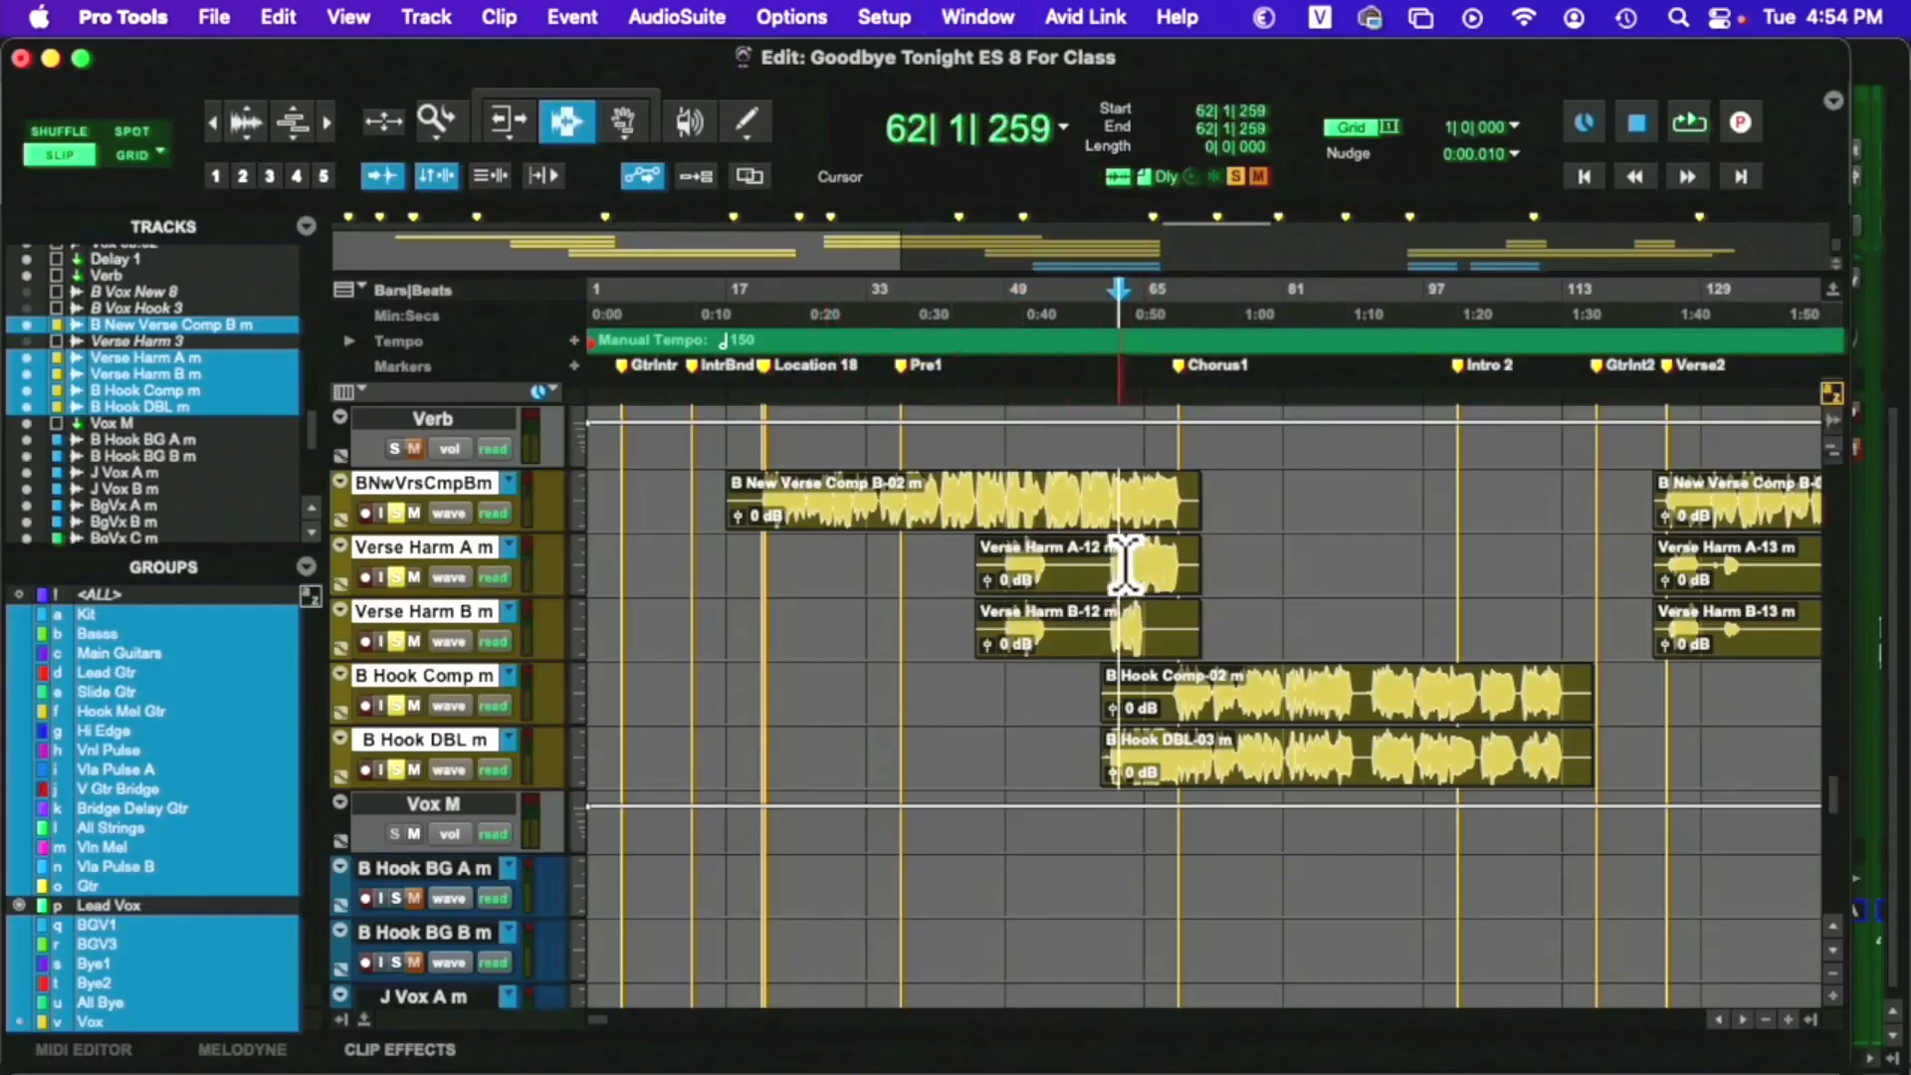
left_click(325, 123)
left_click(324, 122)
left_click(324, 123)
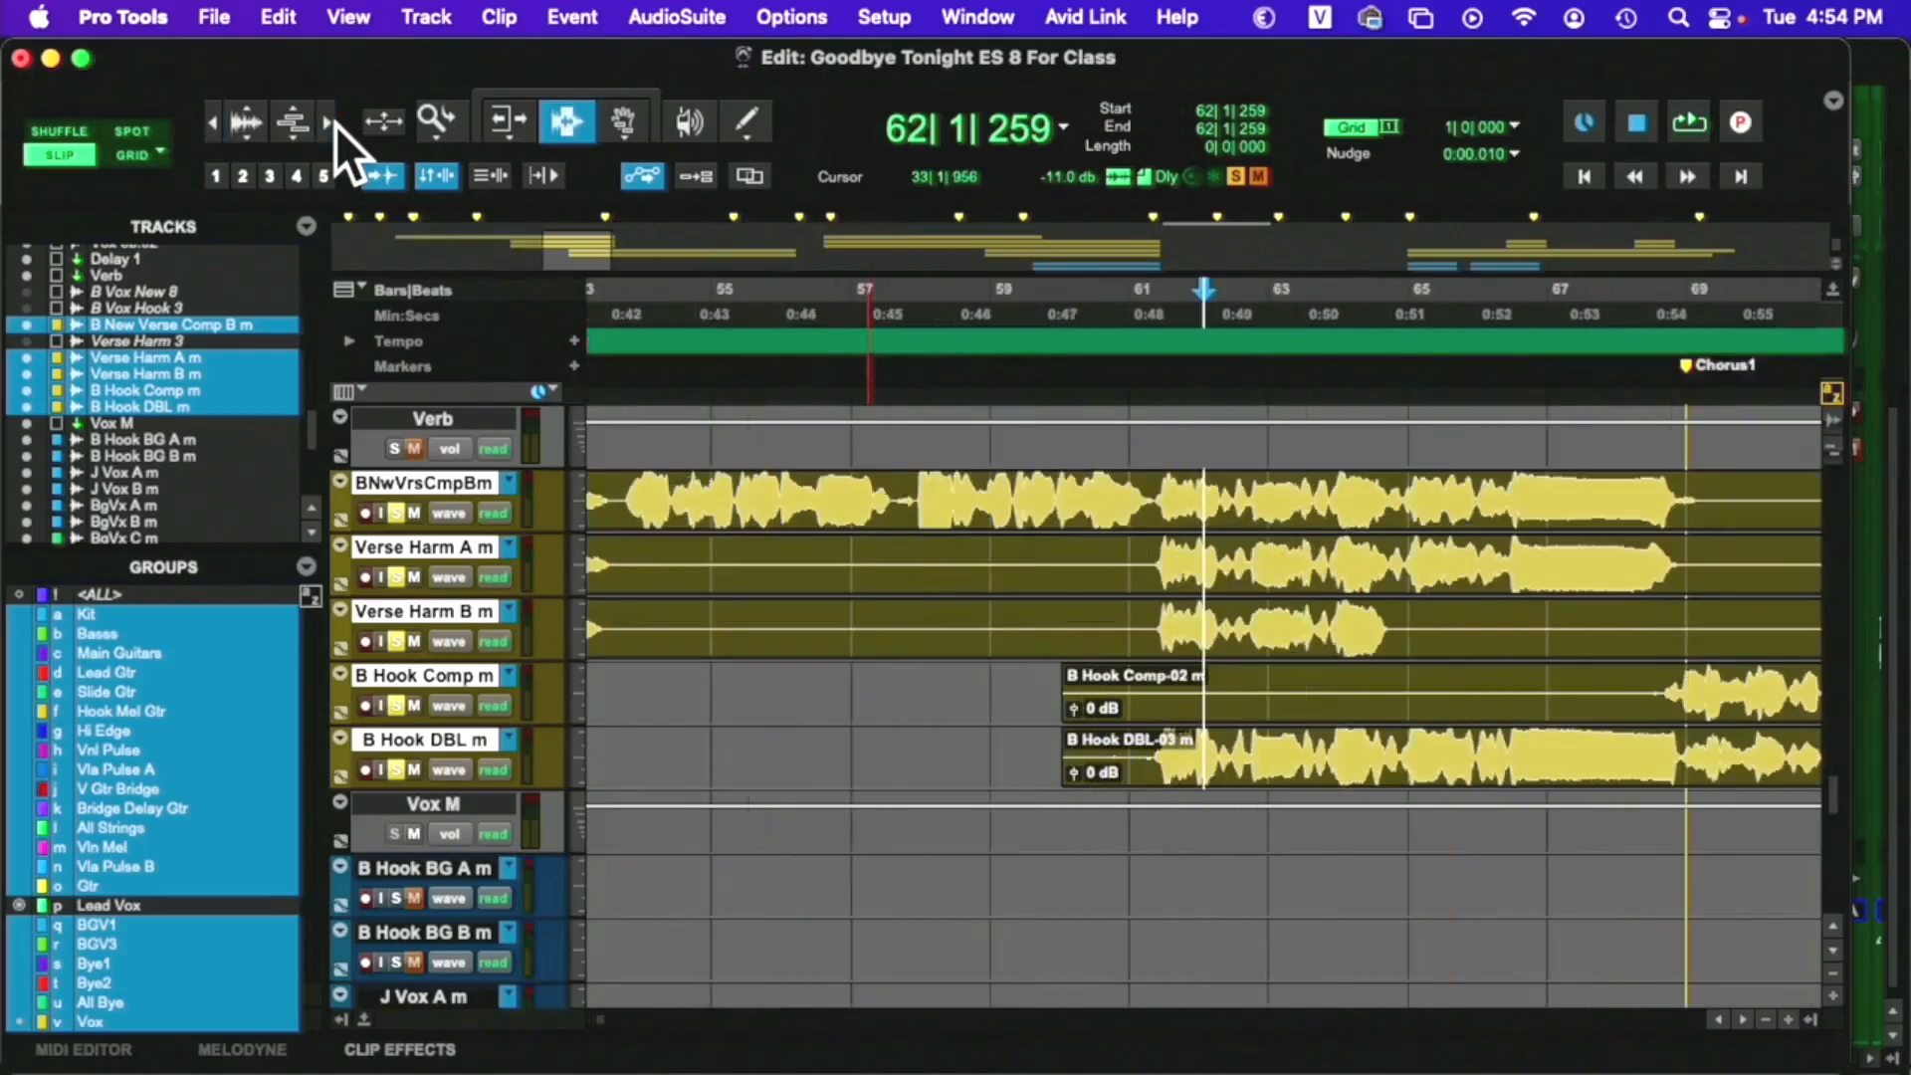
left_click(1140, 597)
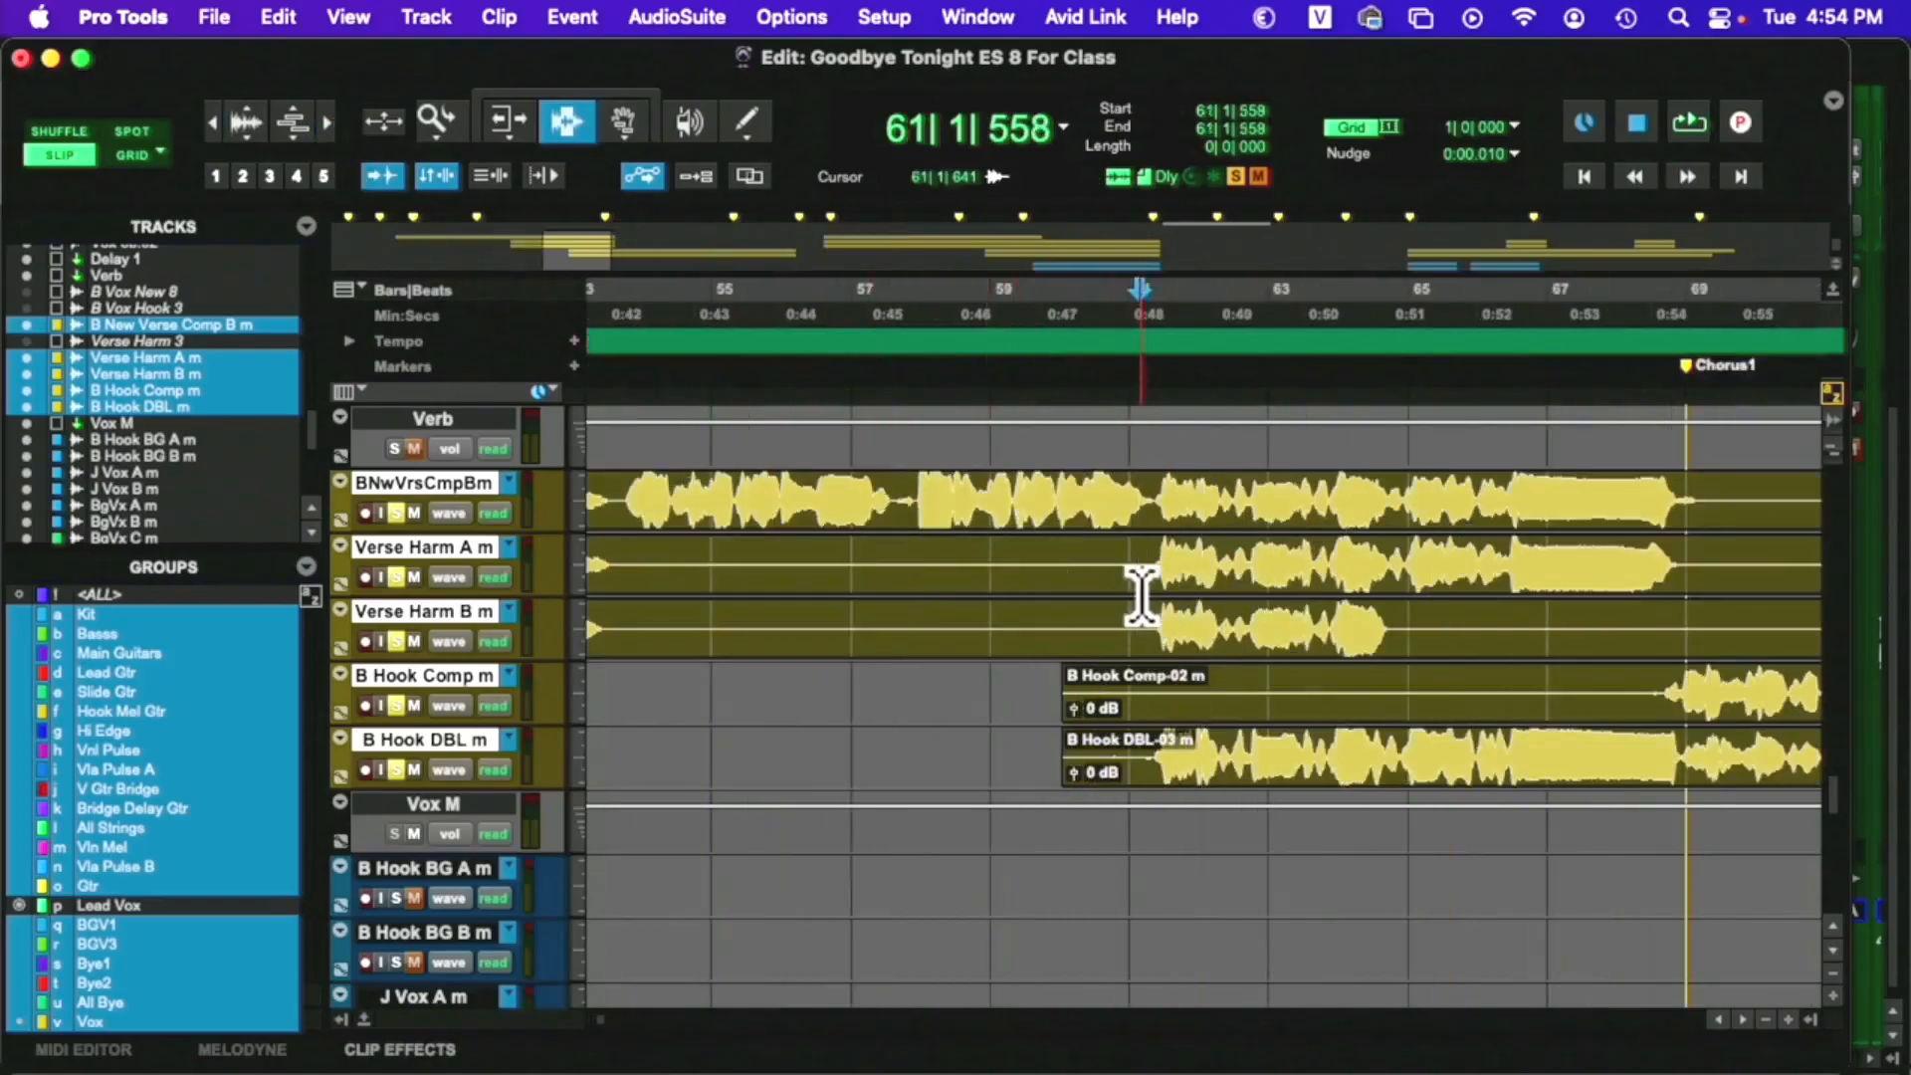
key("space")
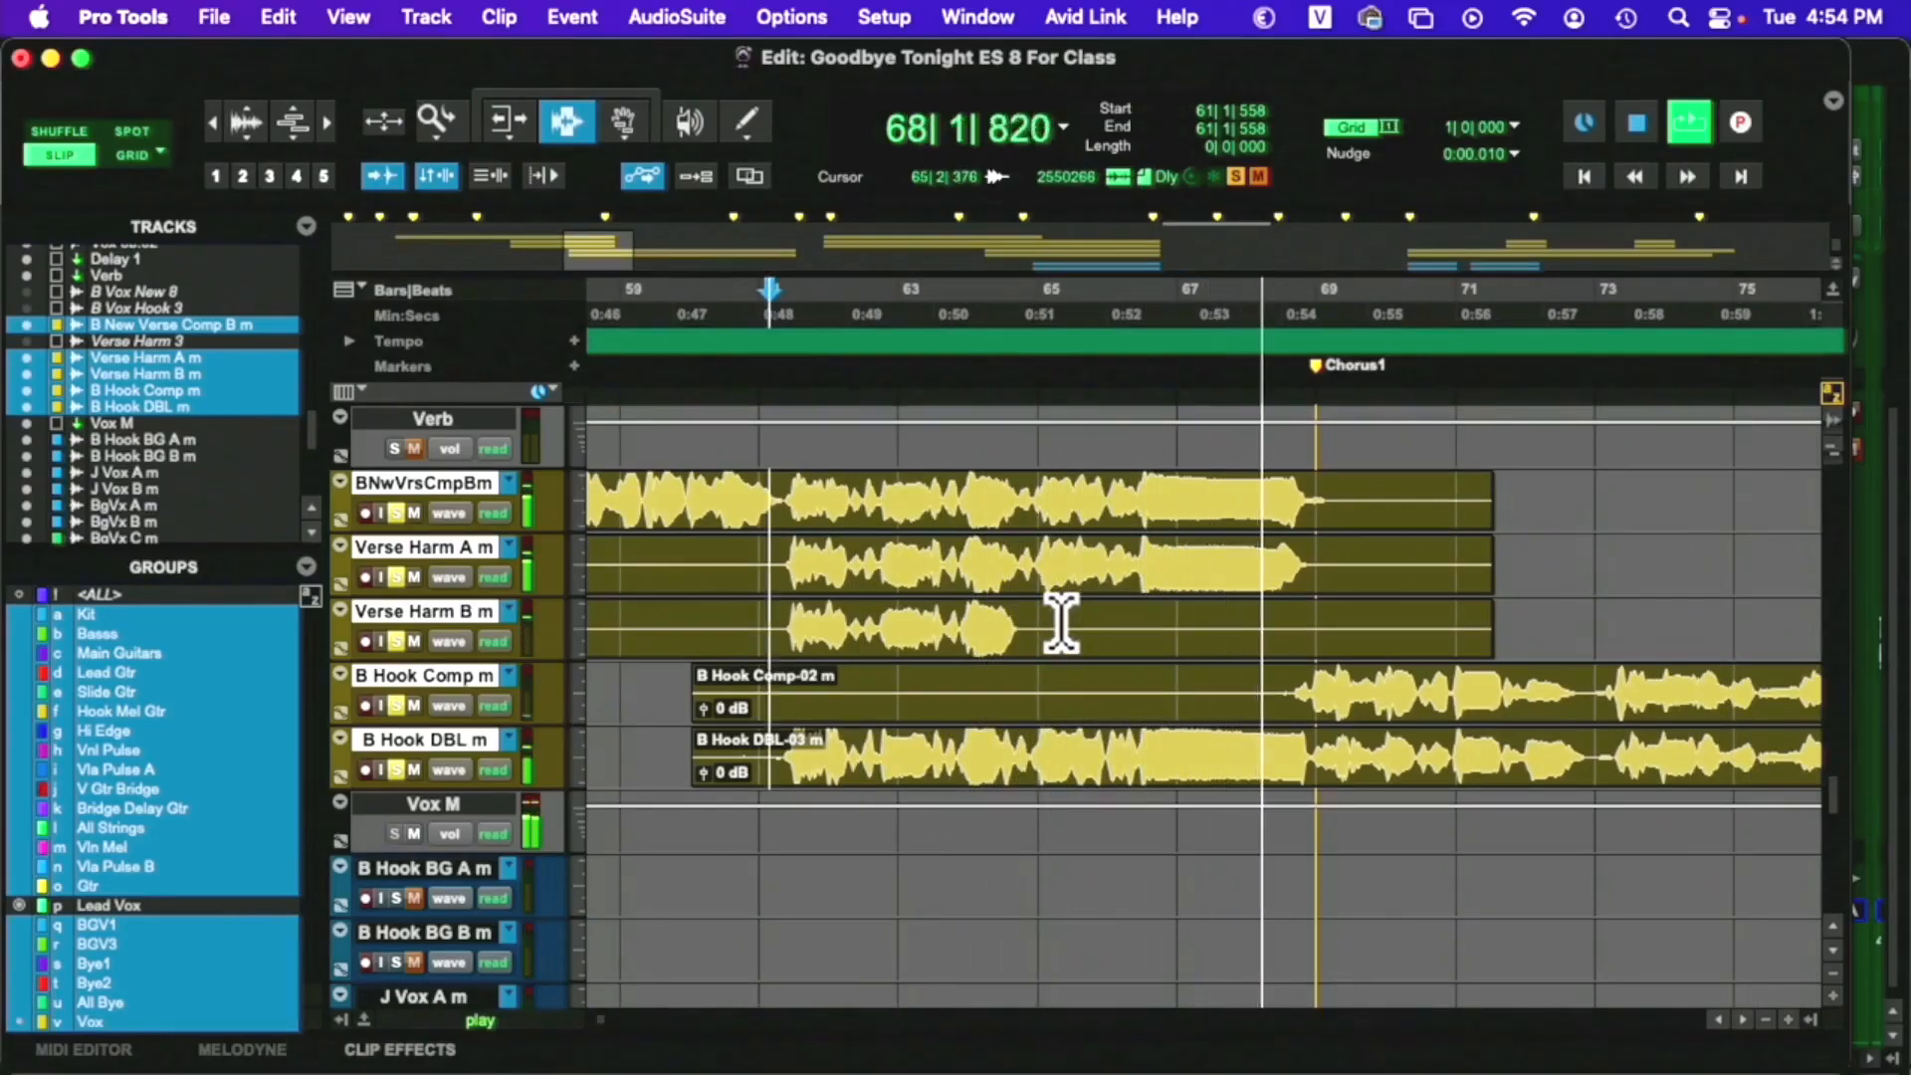
key("space")
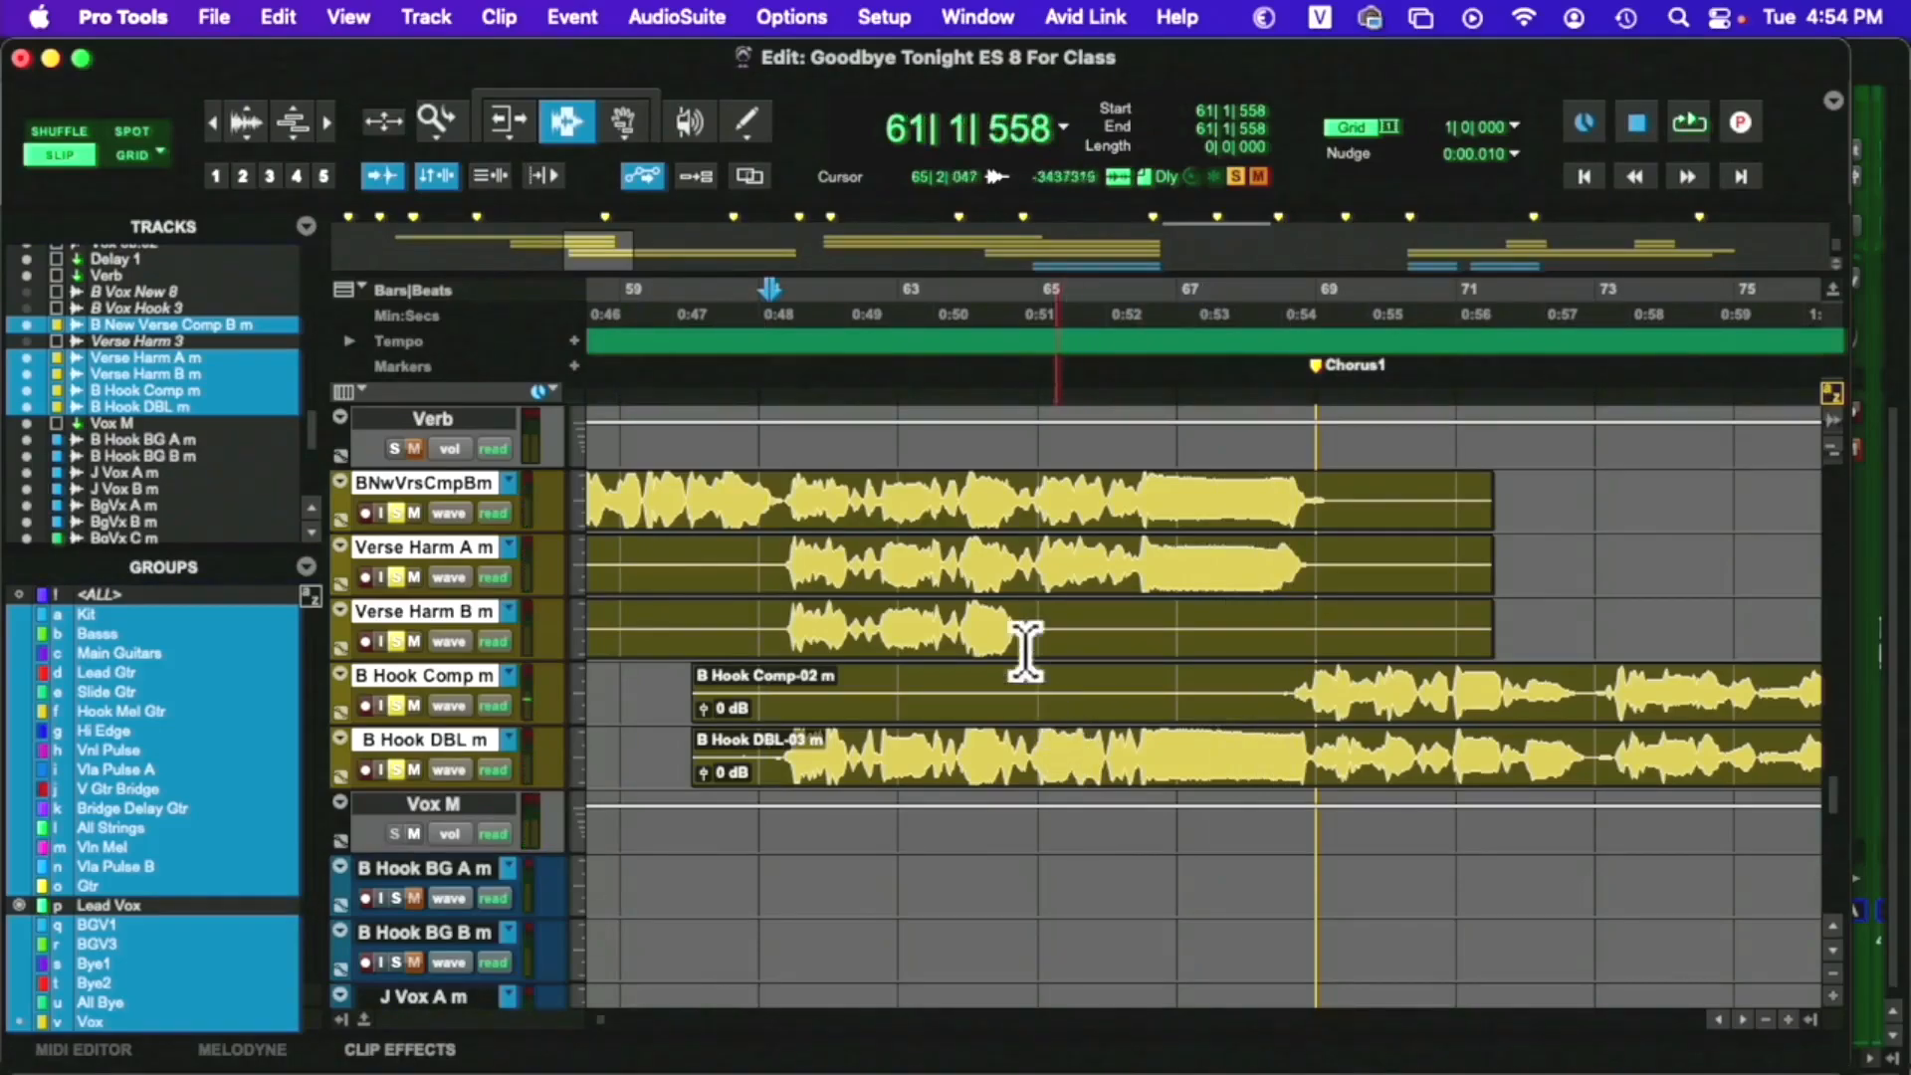
left_click(1045, 595)
left_click(1037, 569)
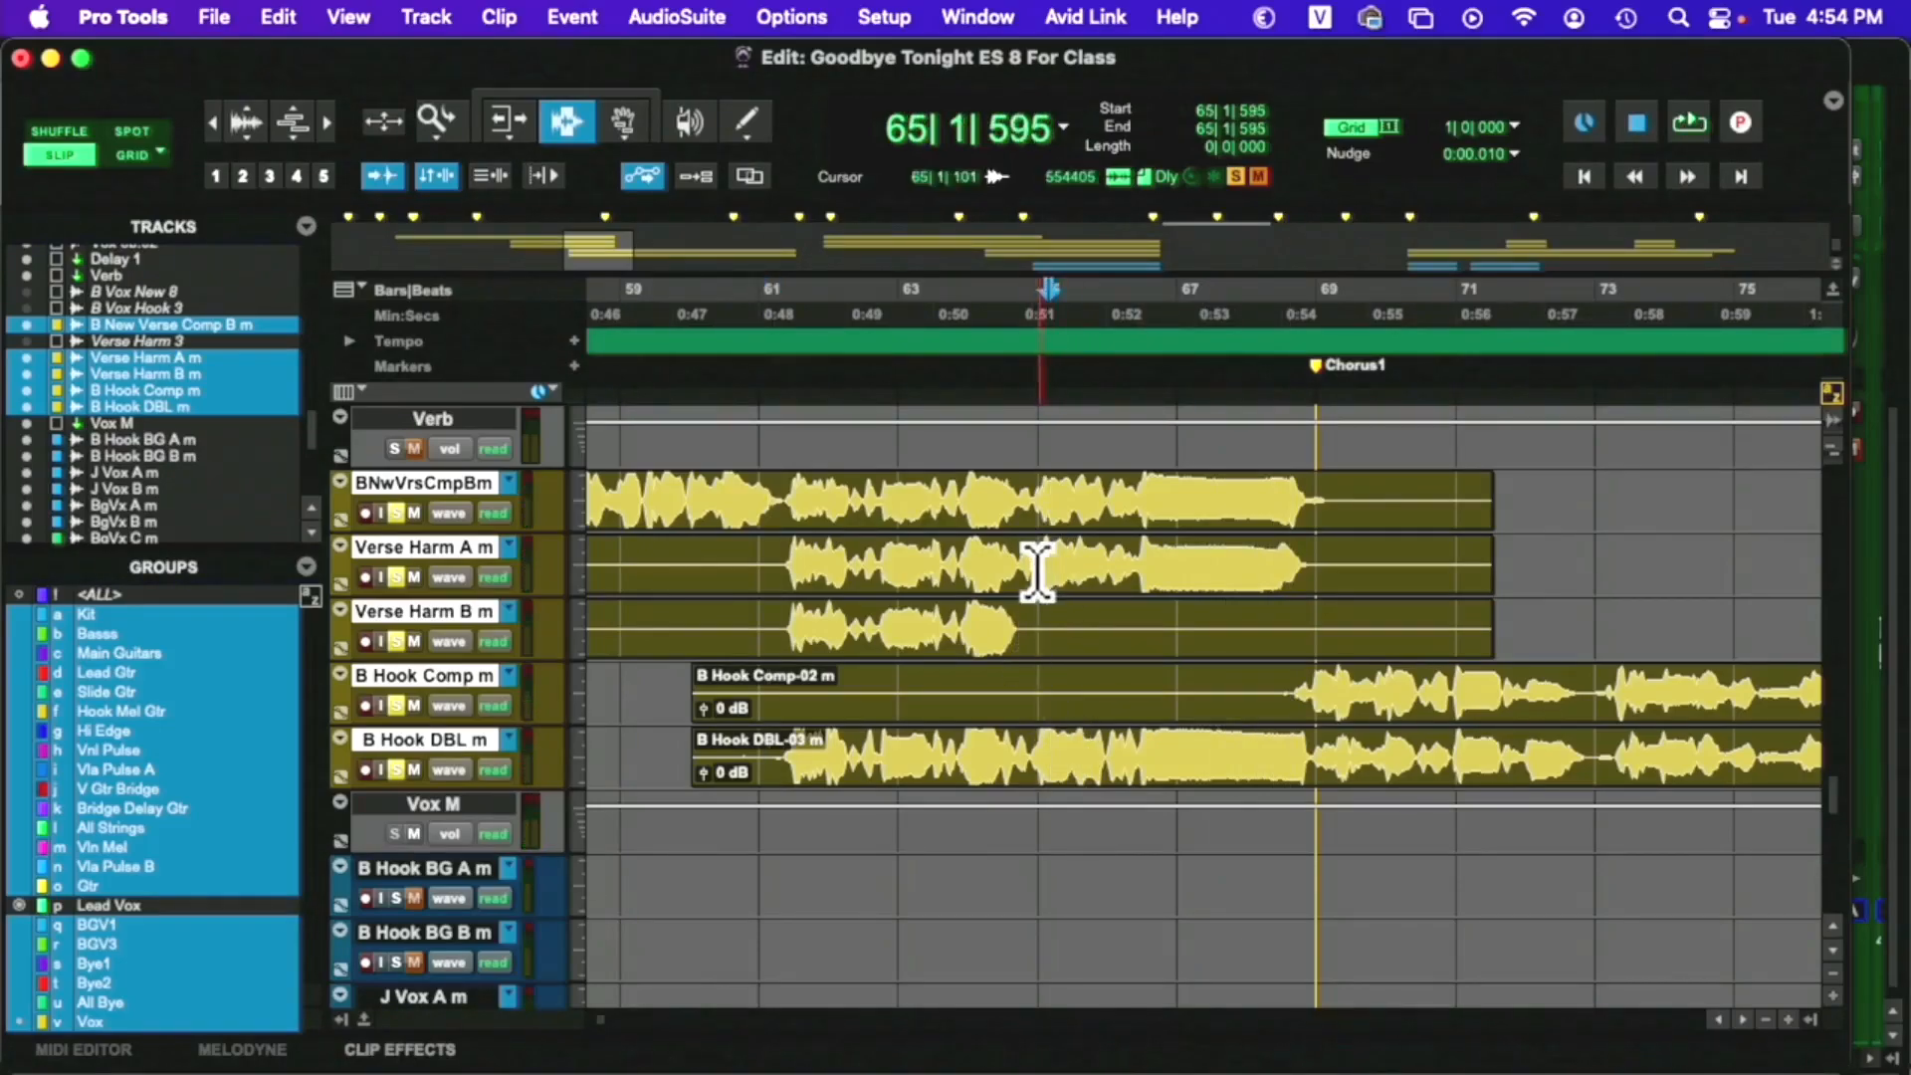
left_click(1029, 567)
left_click(1004, 582)
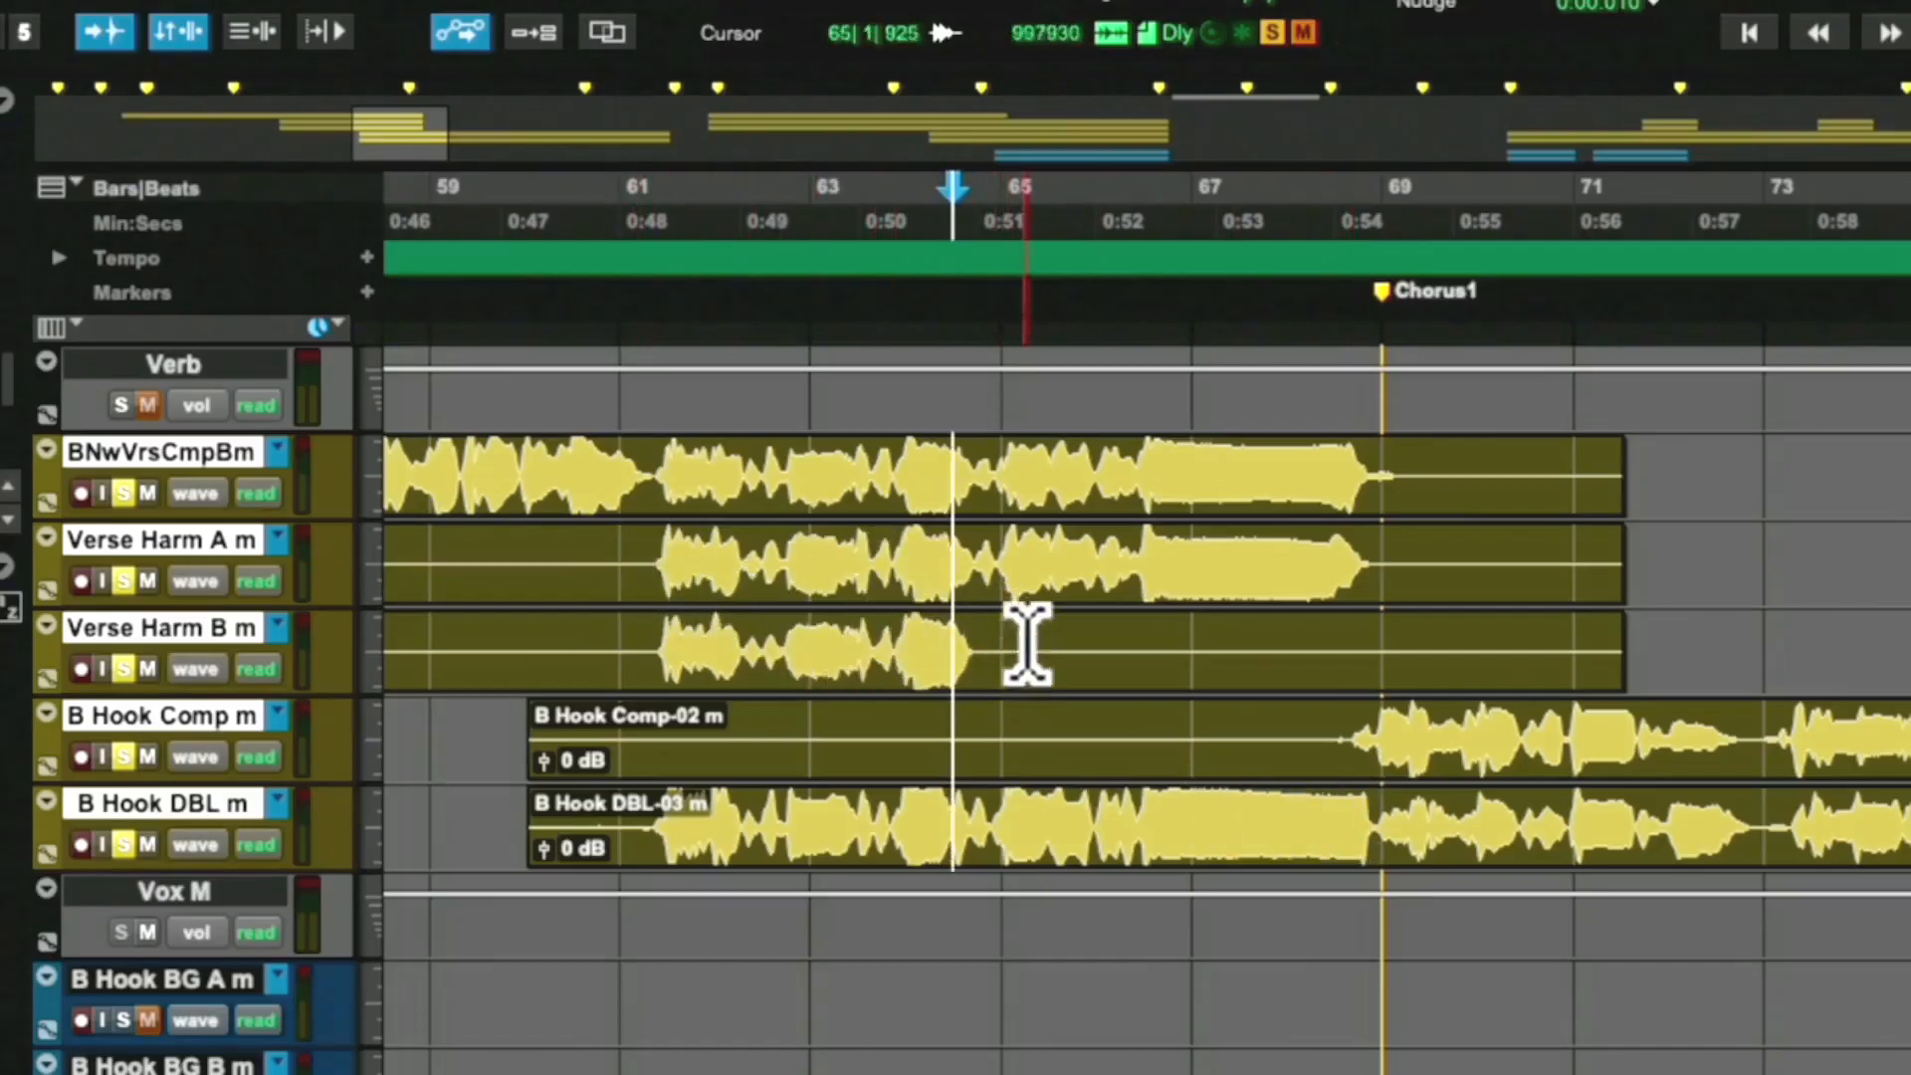
Duplicate the Verse Harm A m track once with its playlists, automation, inserts, sends and group assignments
left_click(211, 538)
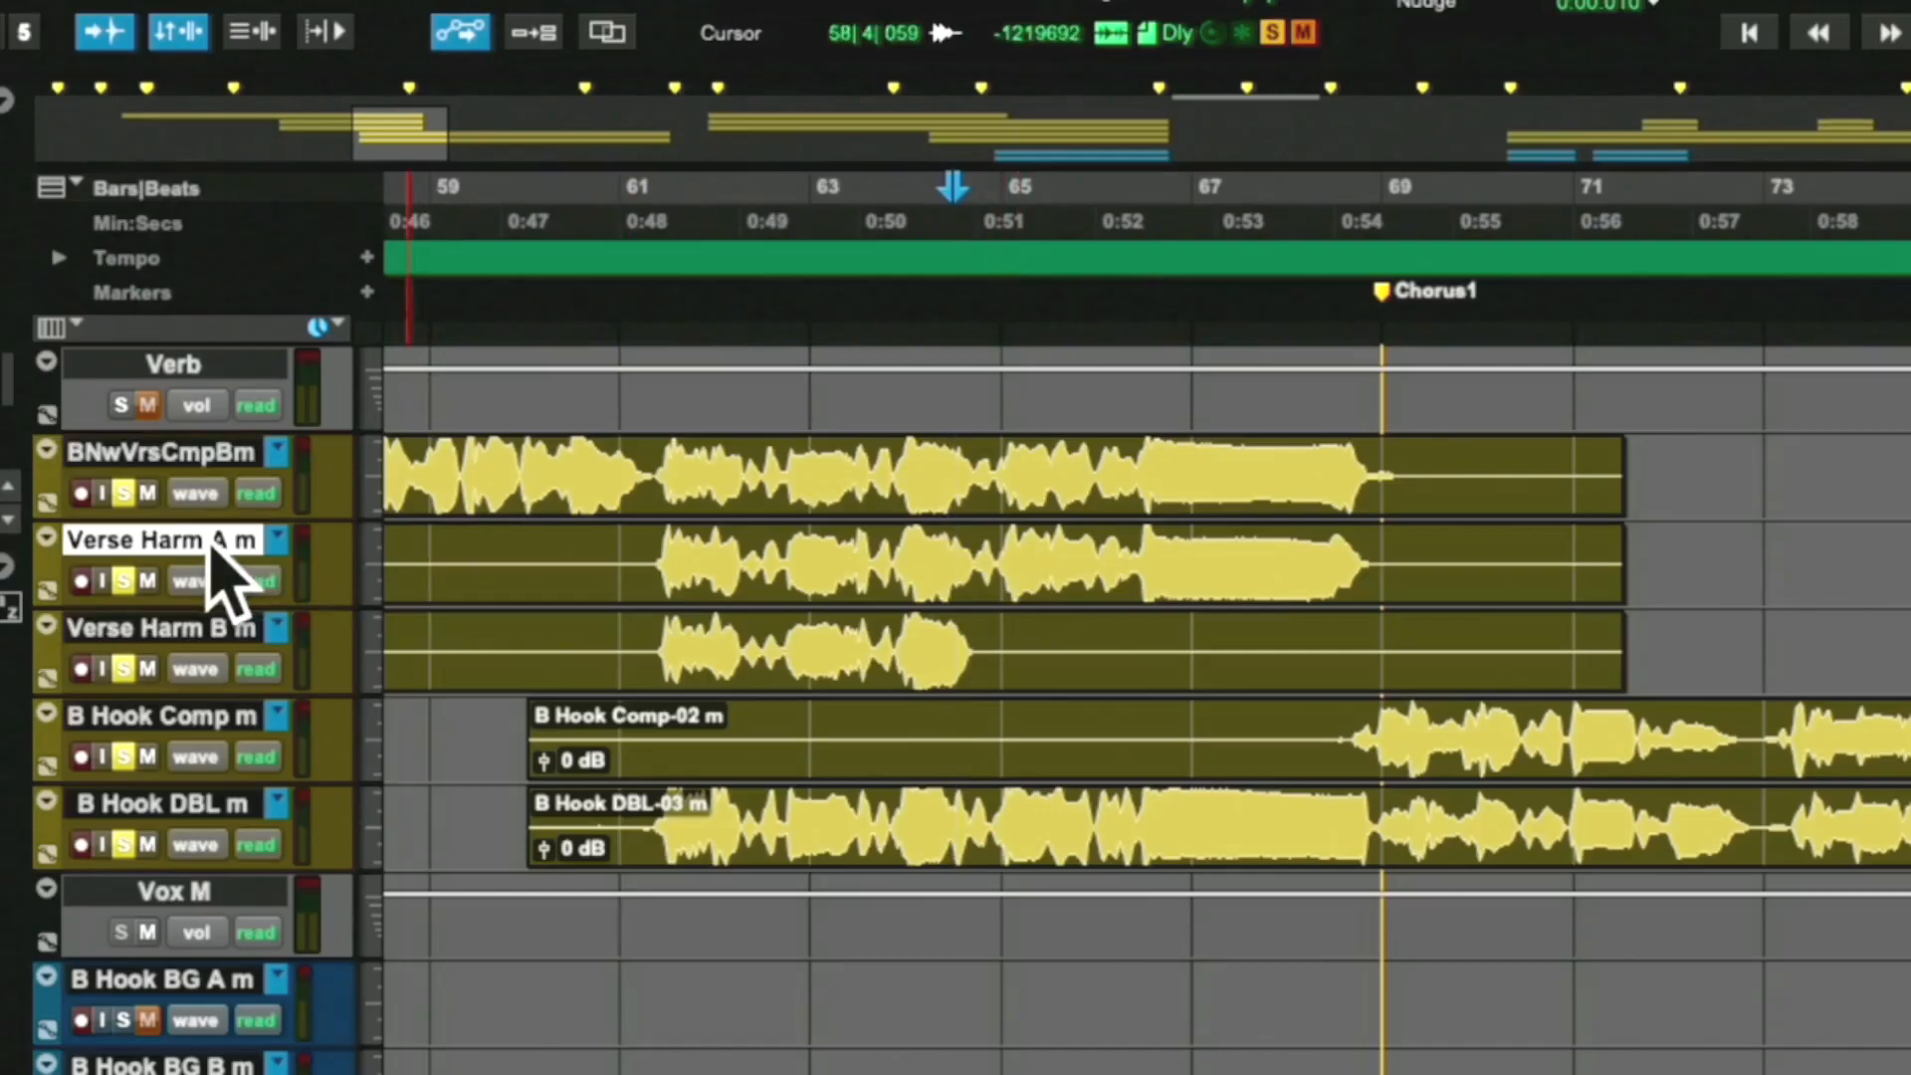
right_click(209, 539)
mouse_move(317, 697)
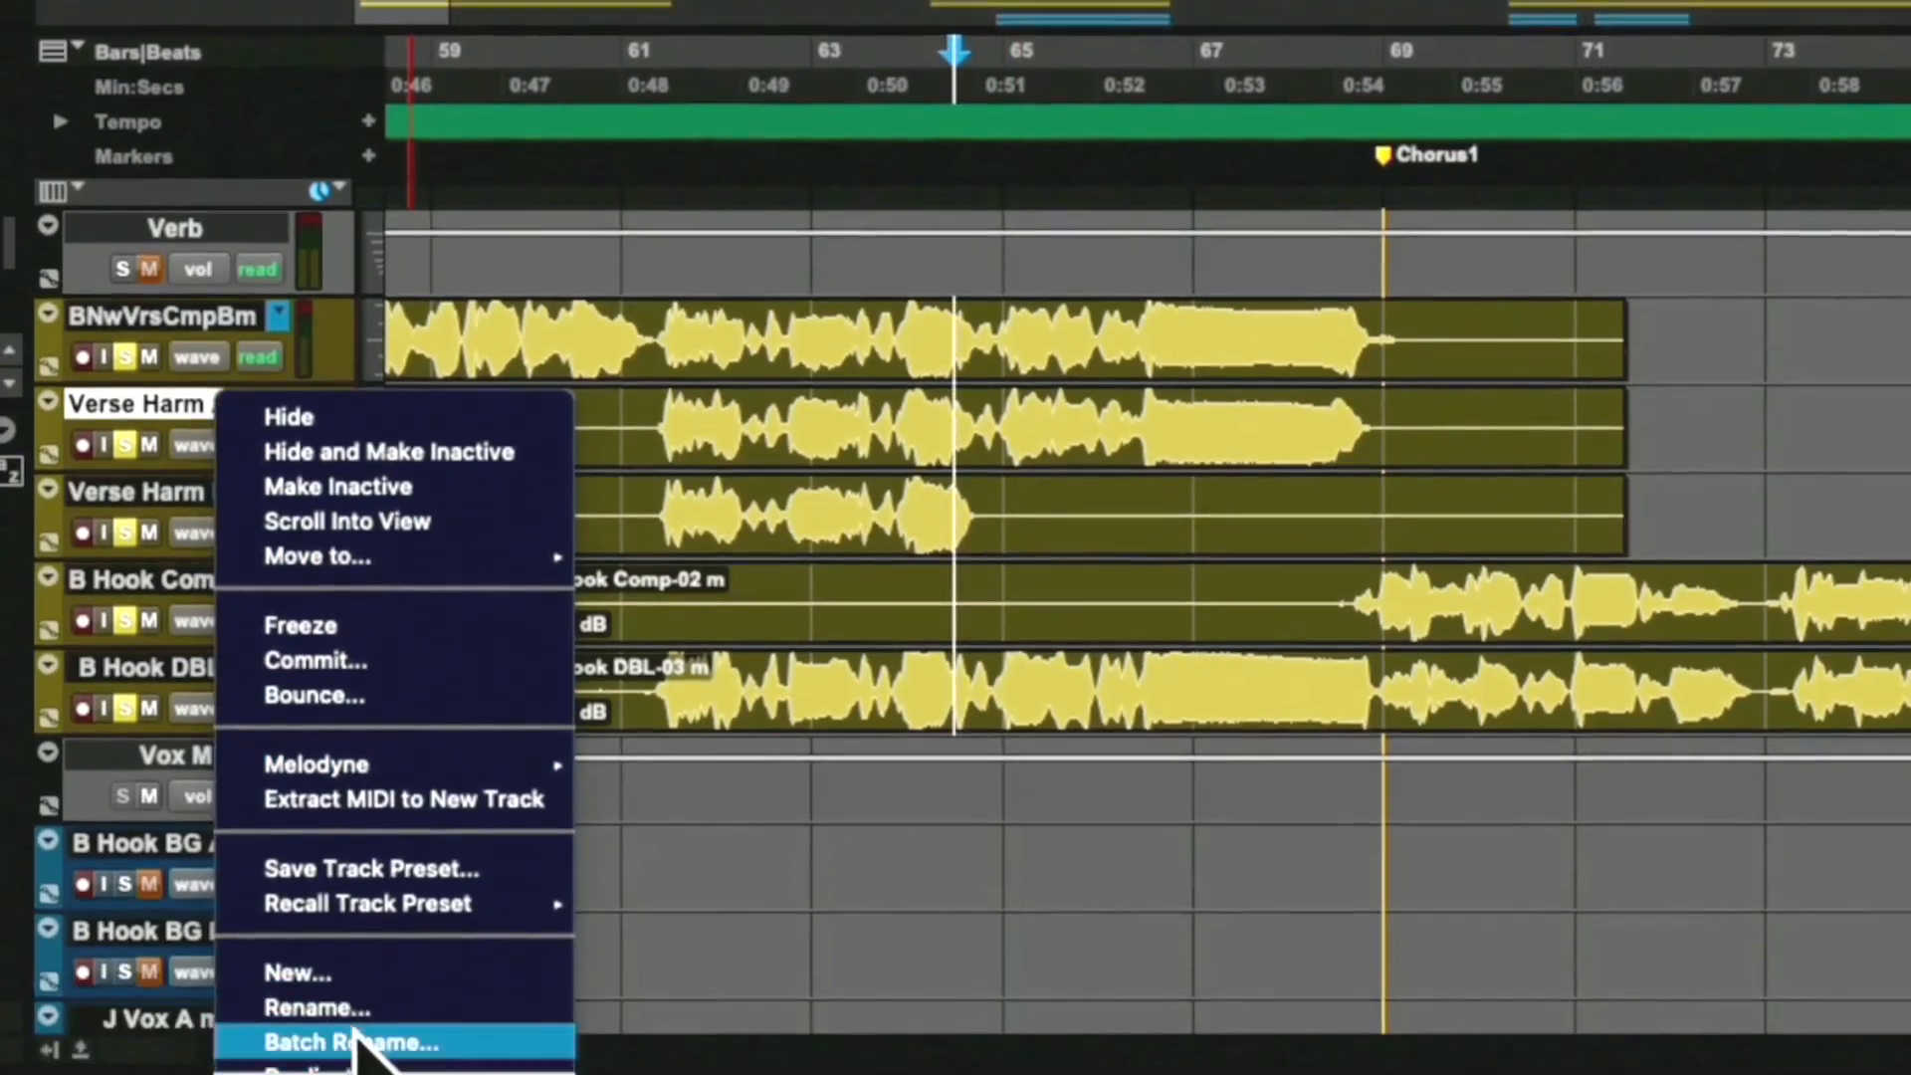
left_click(372, 1012)
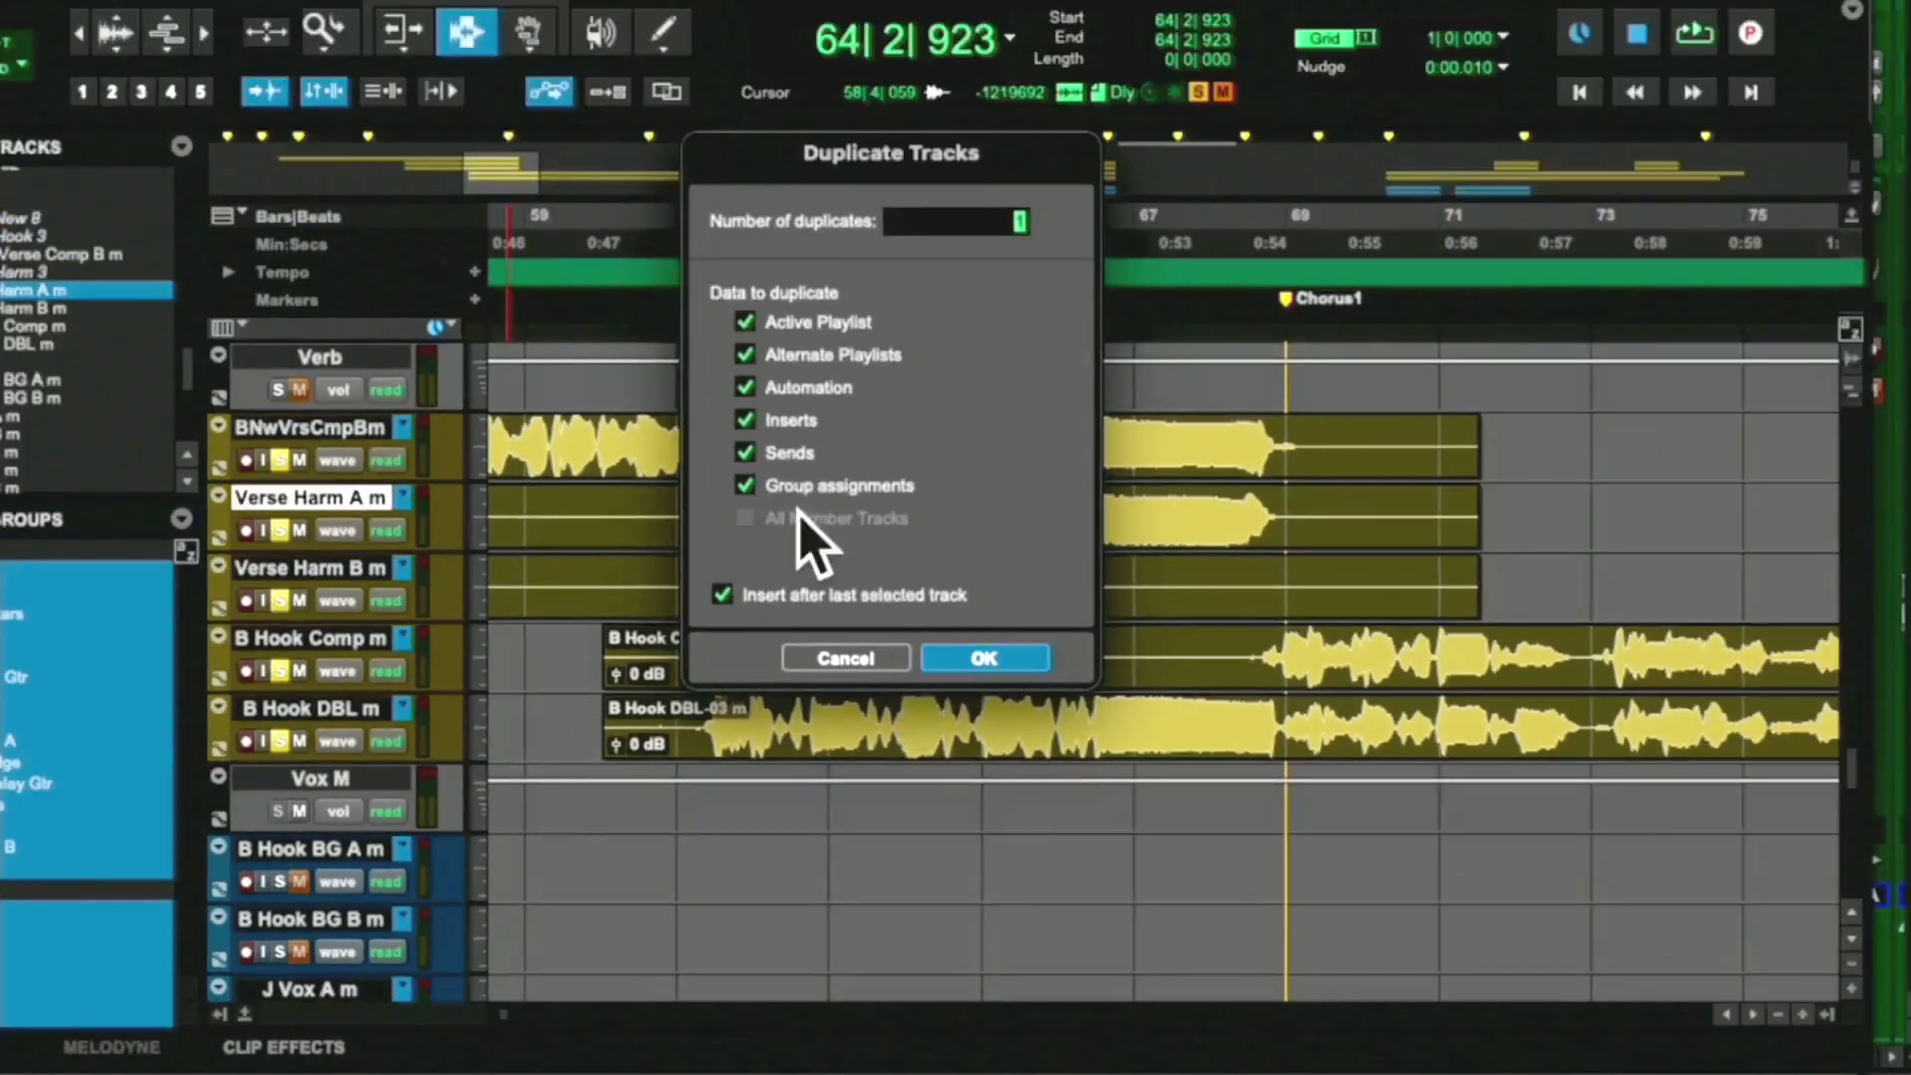
left_click(984, 658)
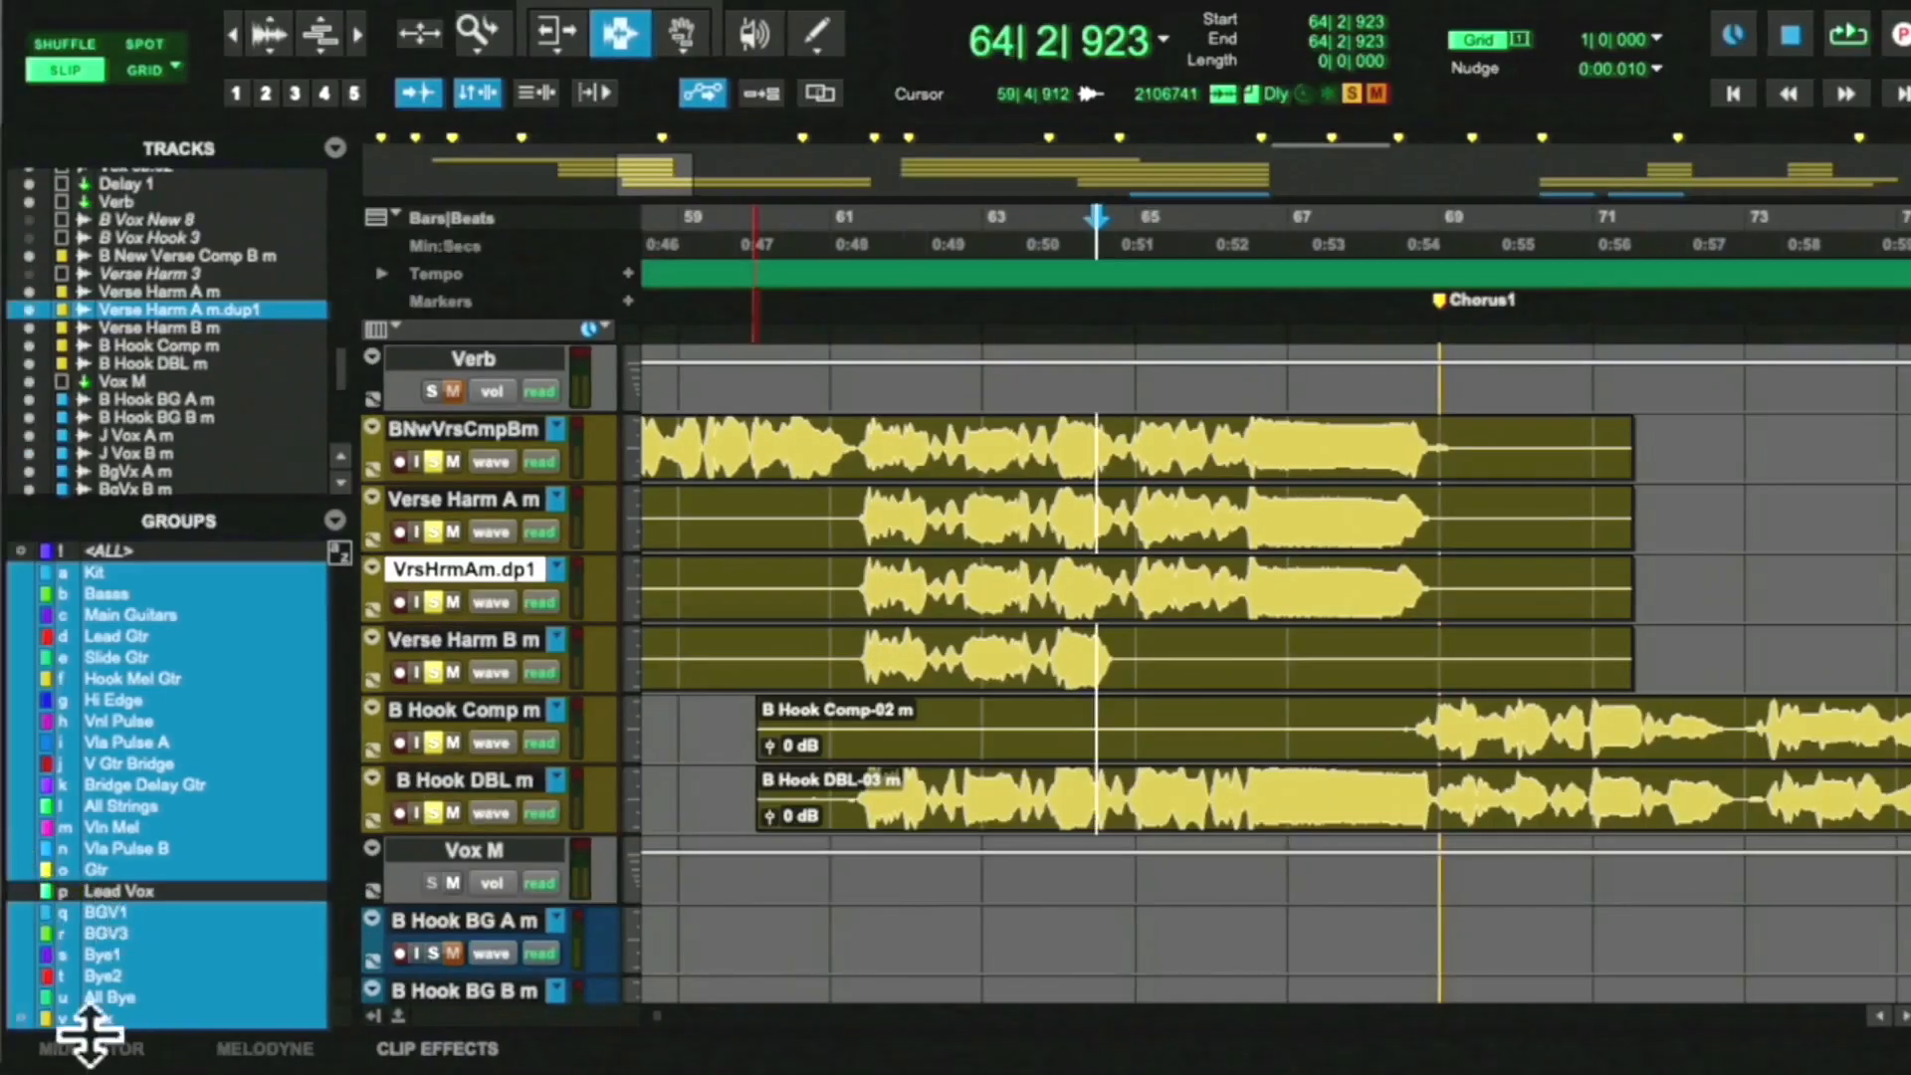
Turn off the Vox group and delete the Verse Harm A audio from 64|3|869 to the end of its clip
left_click(109, 1014)
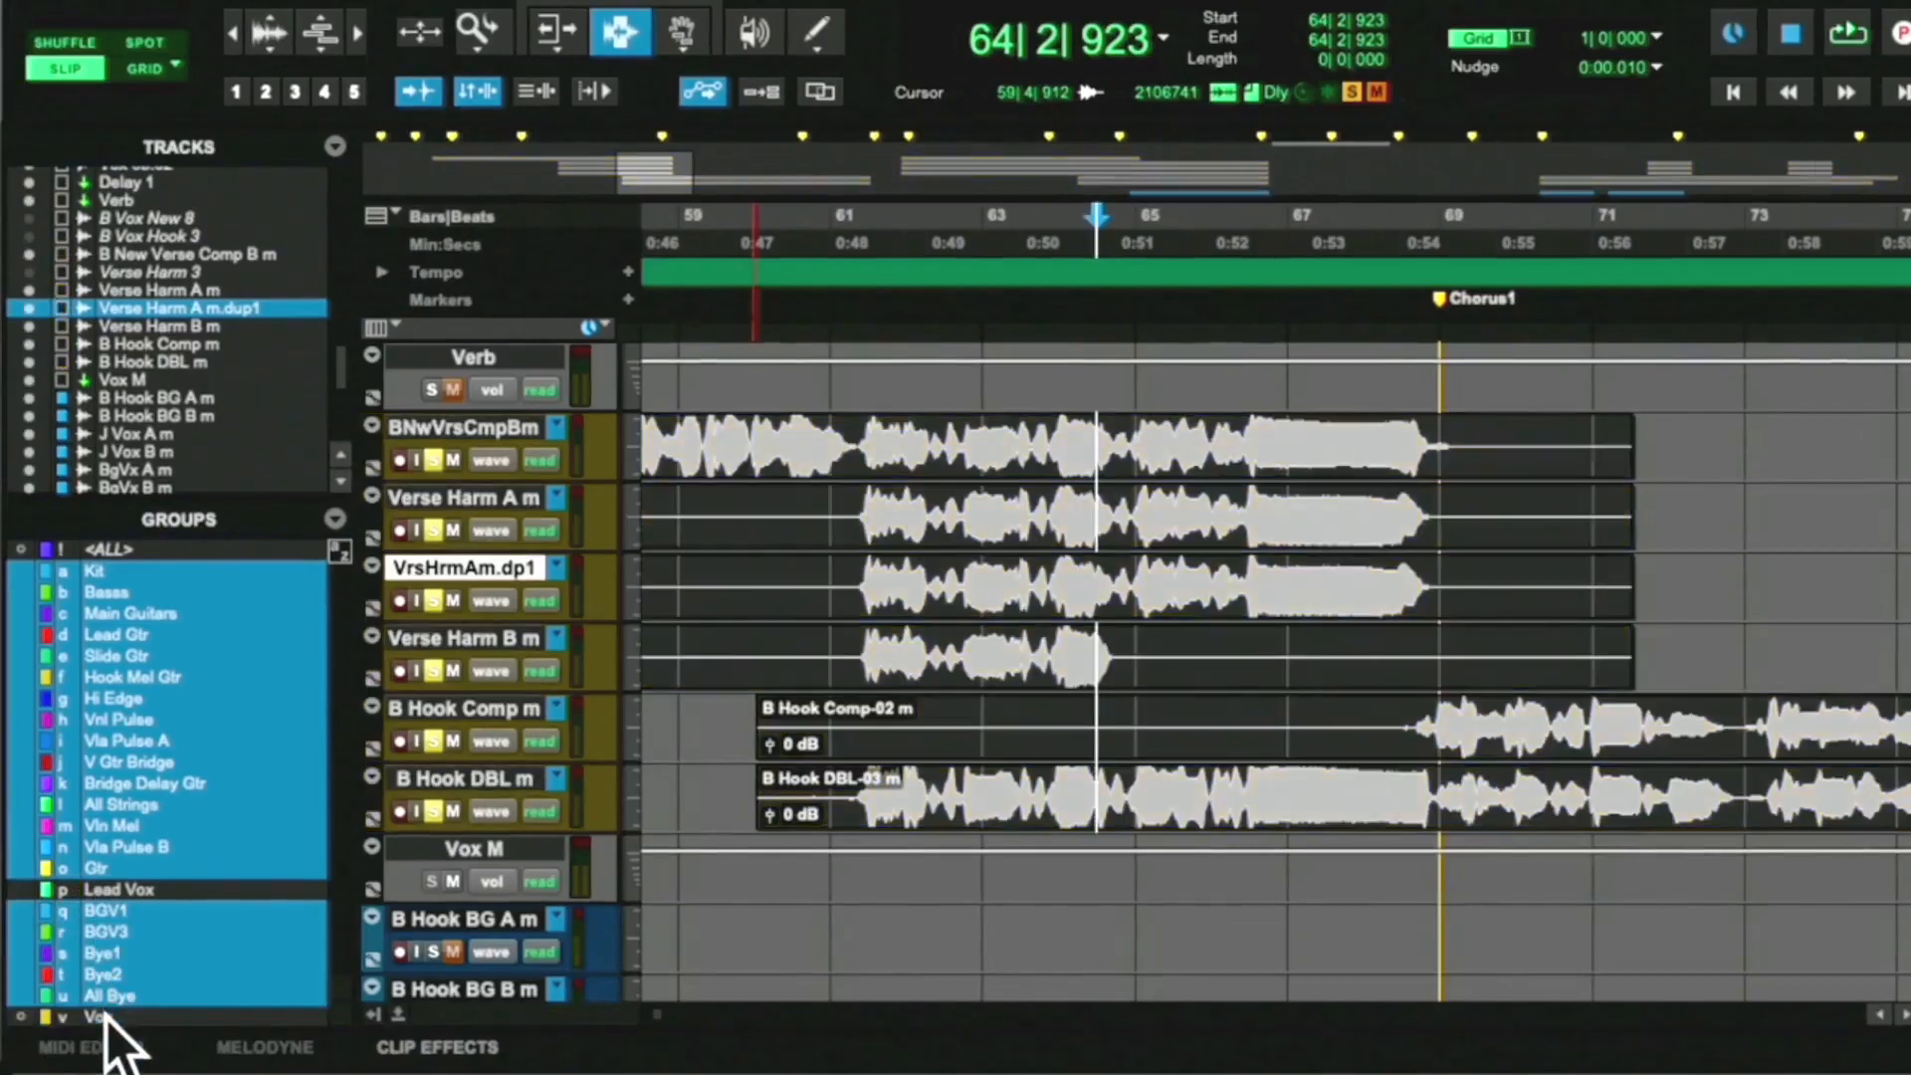
left_click(1252, 595)
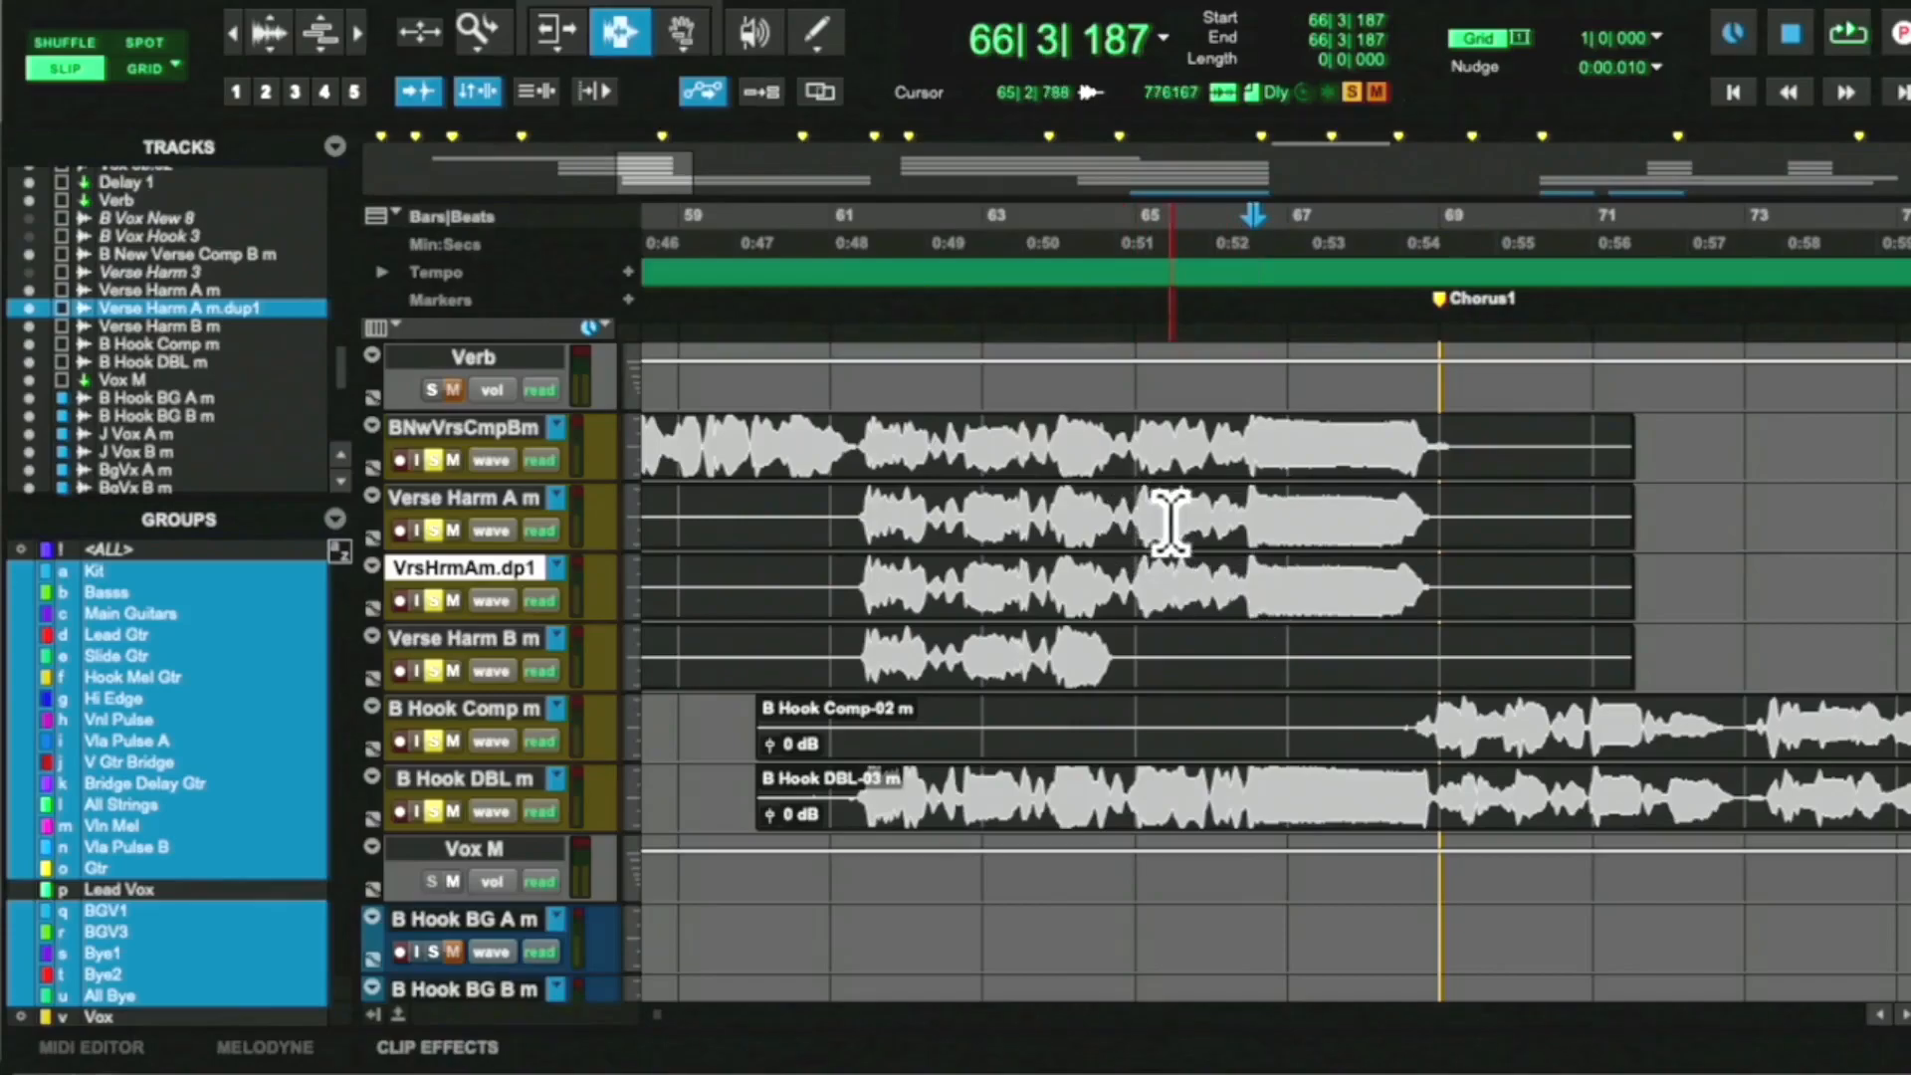
left_click_drag(1113, 518, 1187, 525)
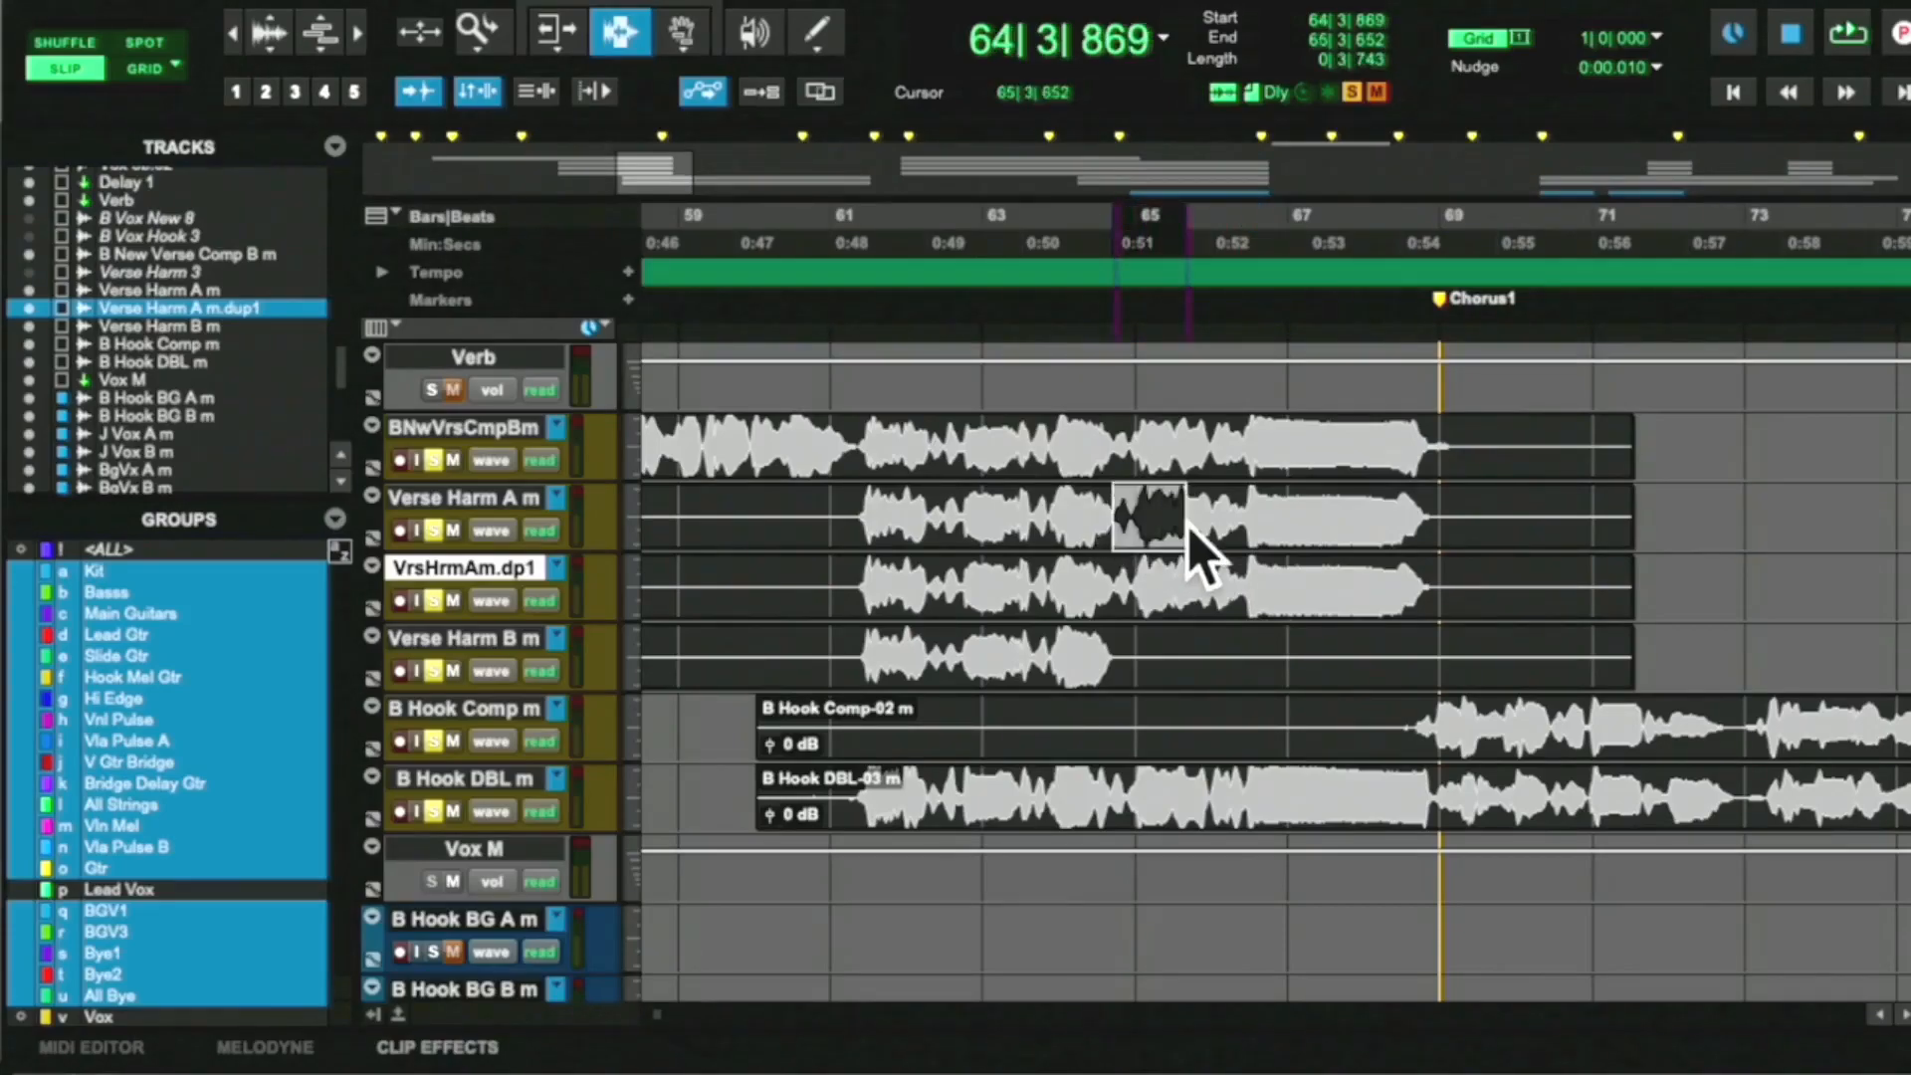
left_click_drag(1189, 529, 1660, 554)
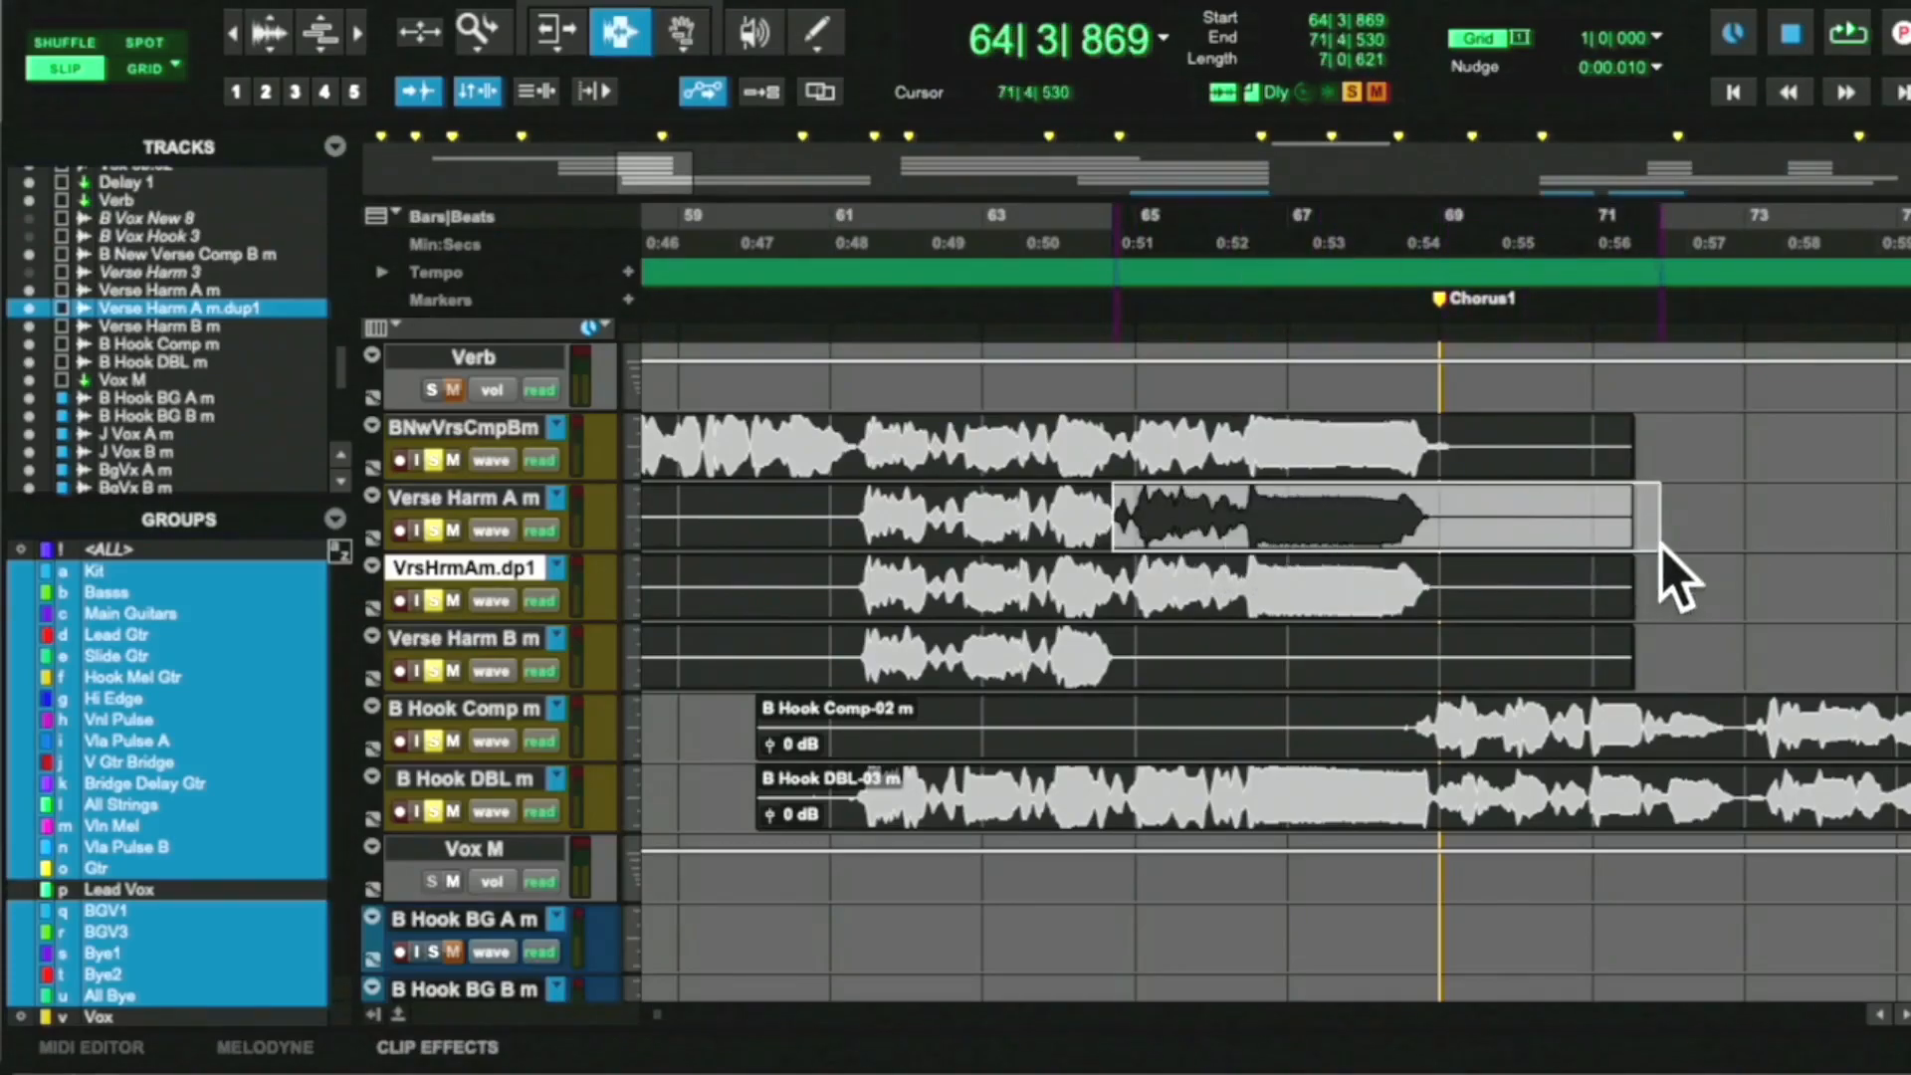
key("Delete")
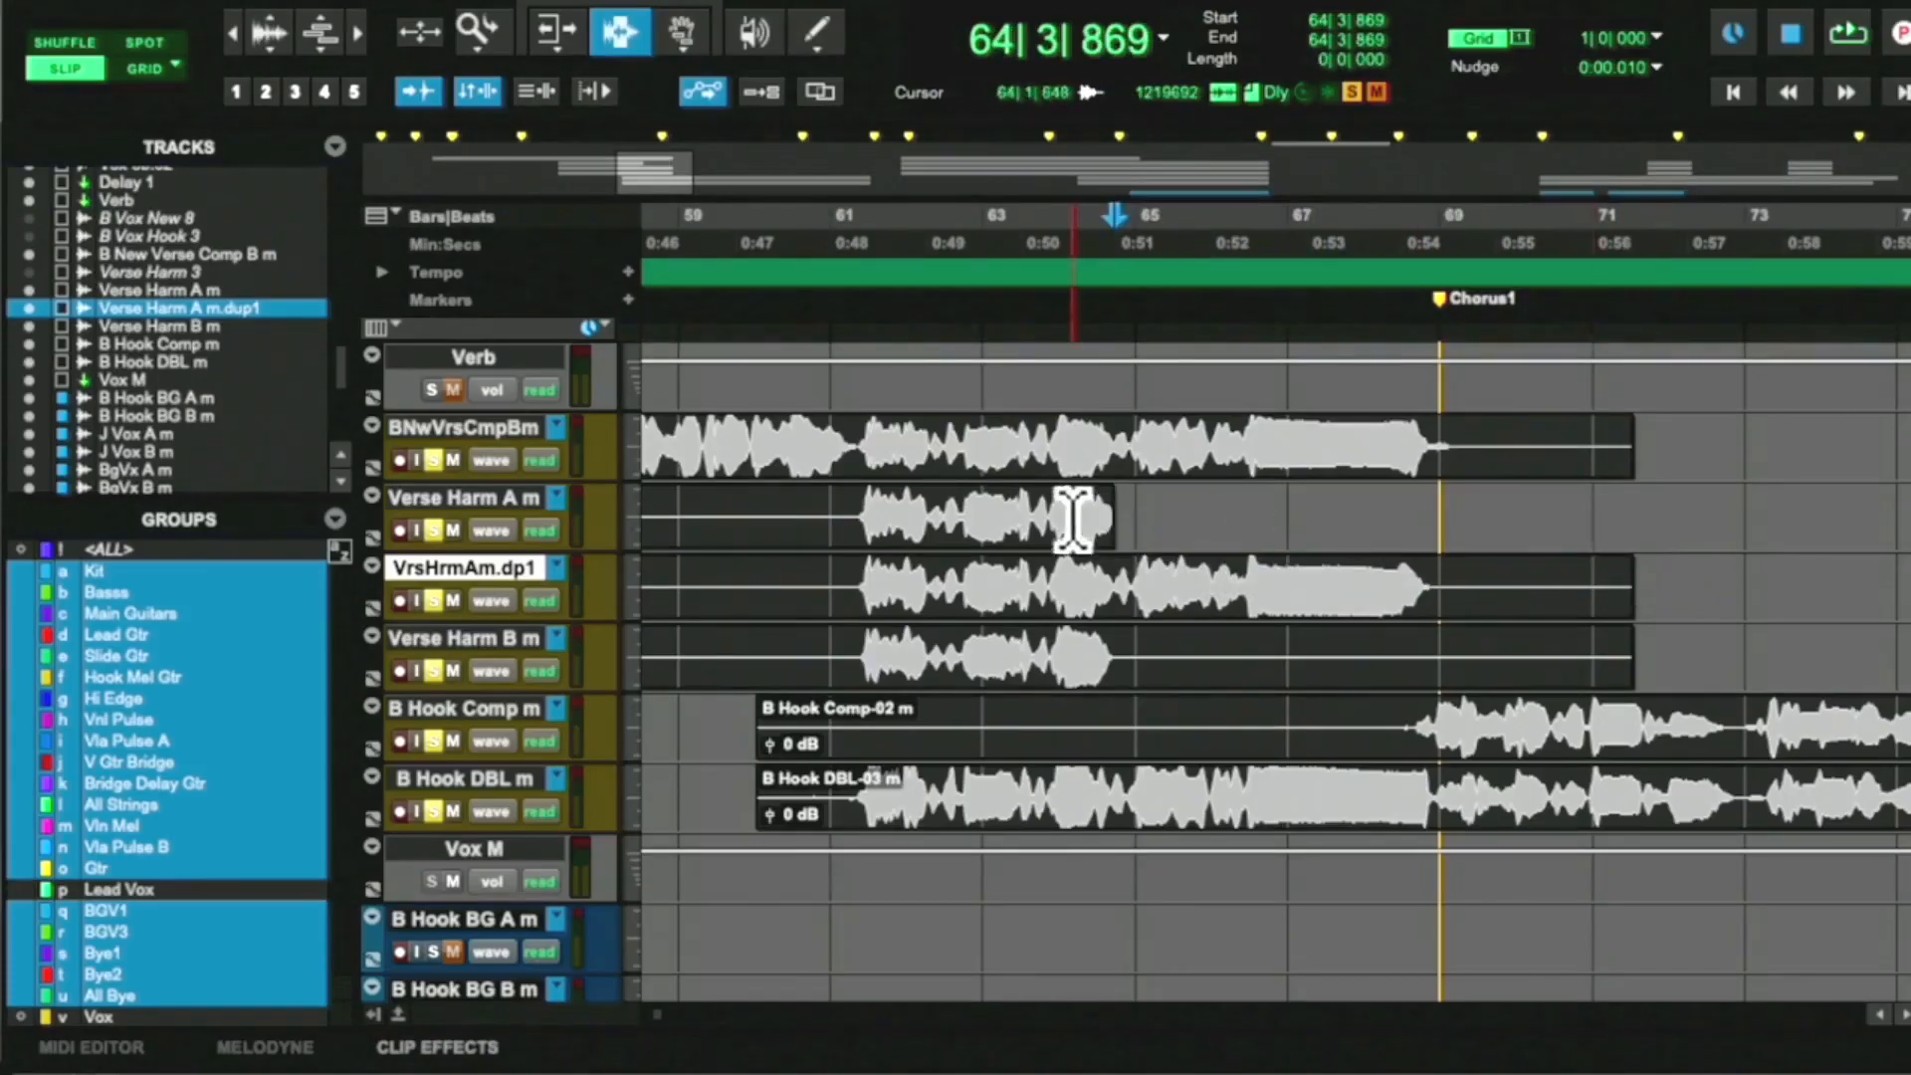
Add a short fade-out at the cut end of the Verse Harm A clip
left_click_drag(1122, 512, 1109, 517)
key("ctrl+f")
key("Return")
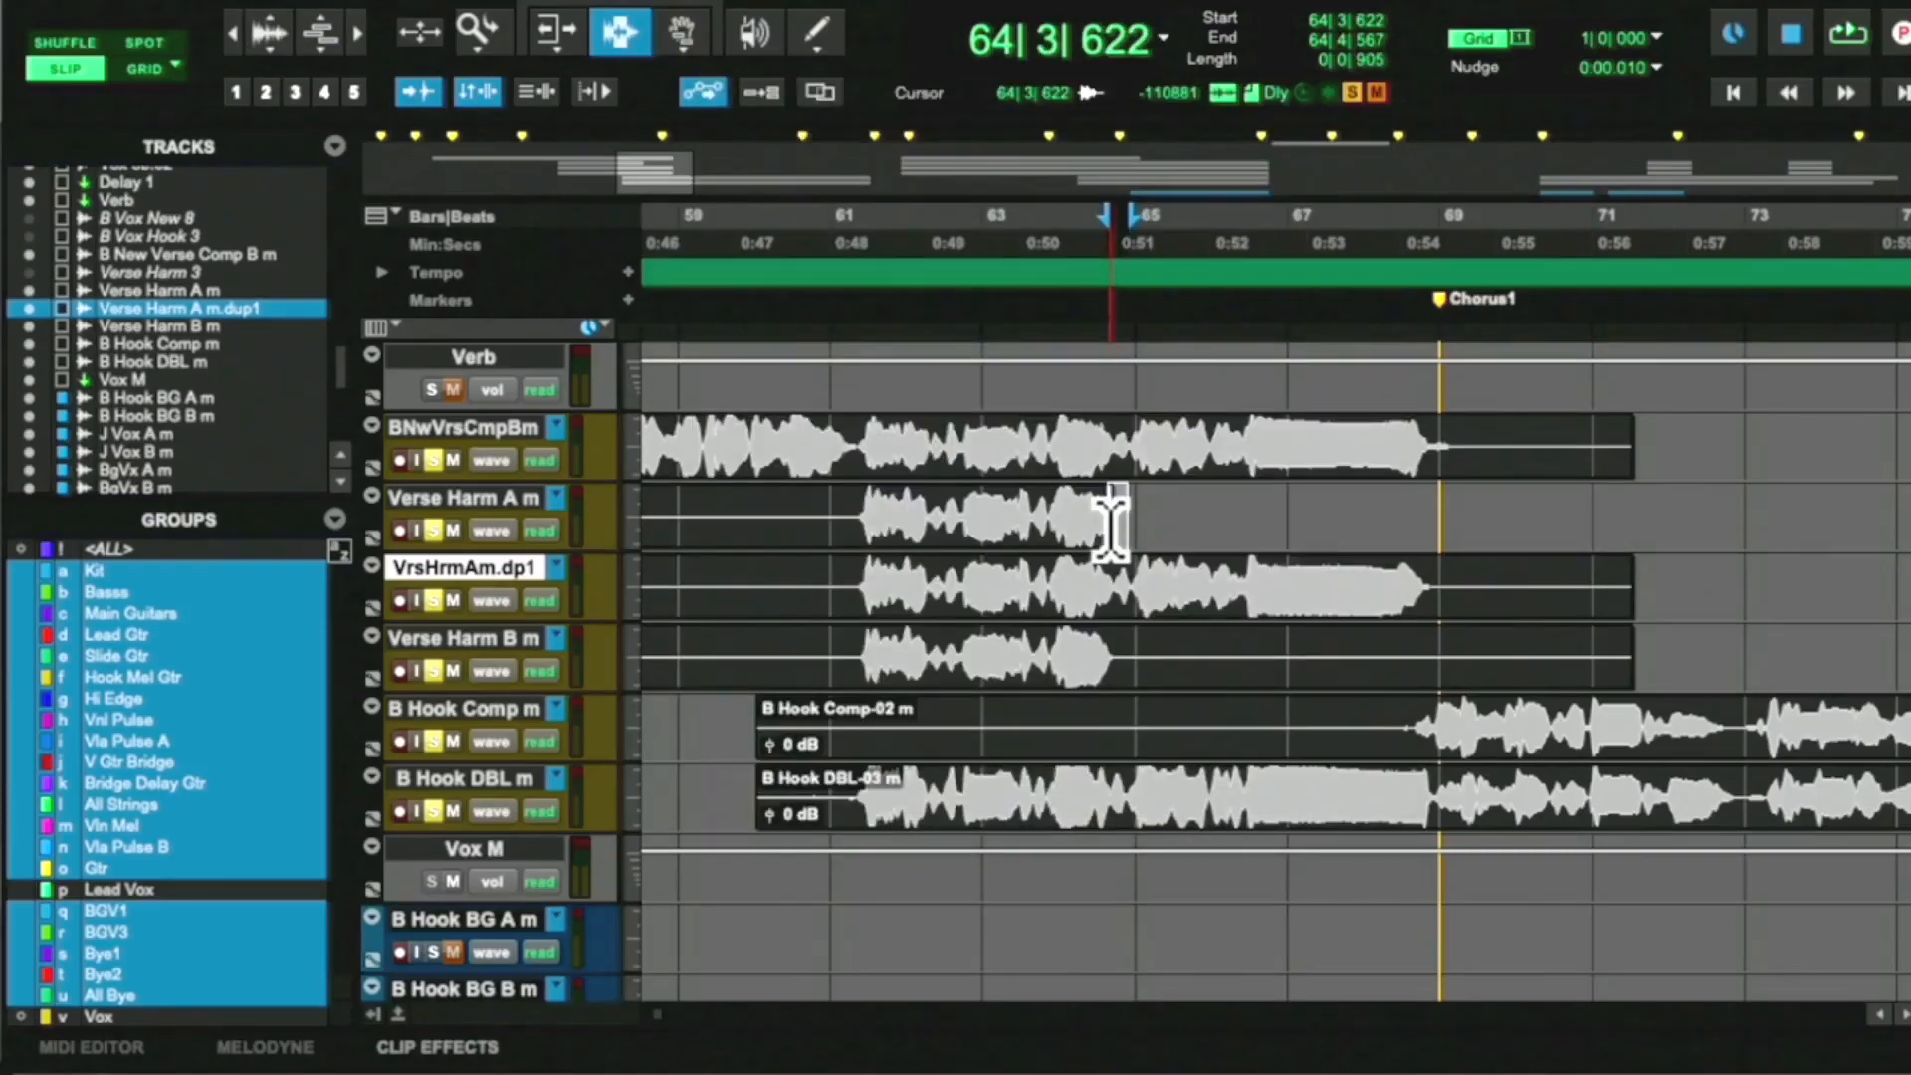
Delete the earlier phrase on the duplicated Verse Harm A track, from 60|4|777 to where the original track's clip now ends
left_click_drag(1109, 585, 828, 609)
key("Delete")
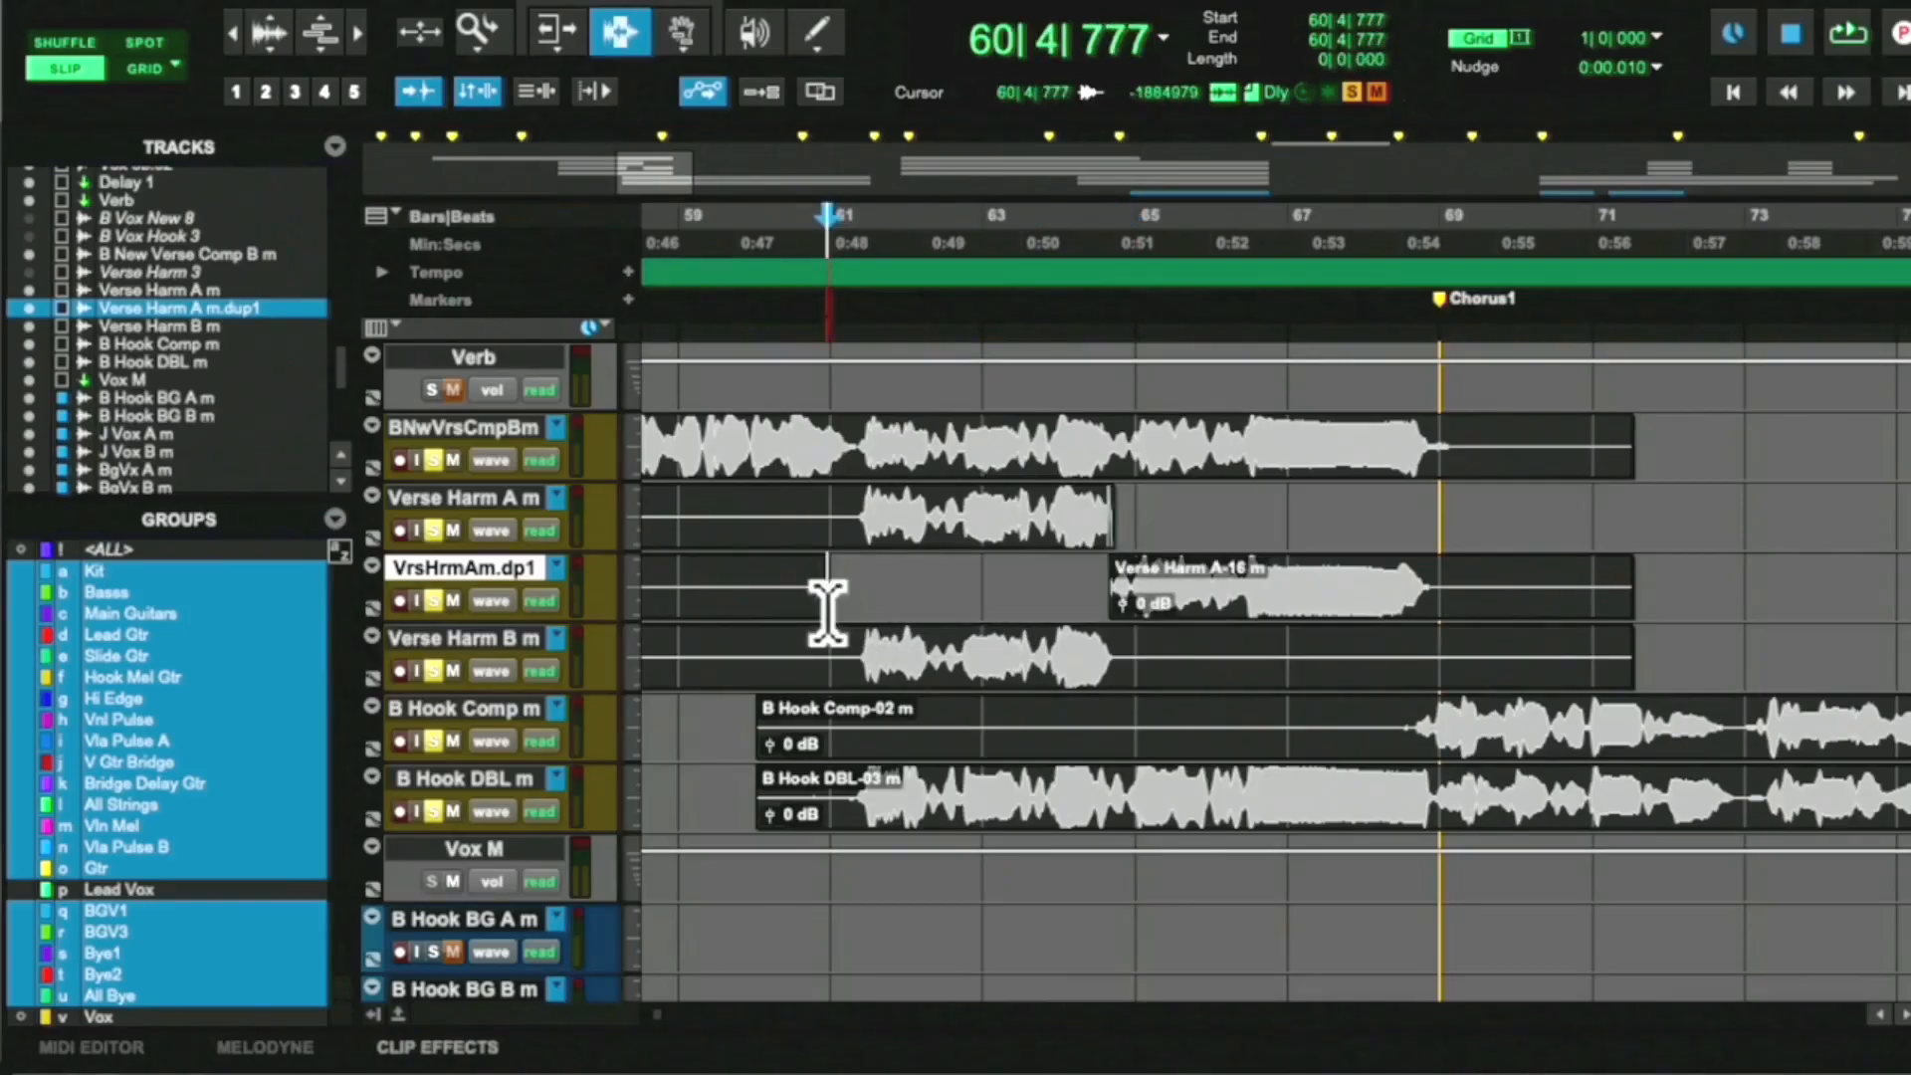
Add a short fade-in to the duplicate track's remaining Verse Harm A clip and move that track below B Hook DBL m
left_click_drag(1098, 585, 1106, 578)
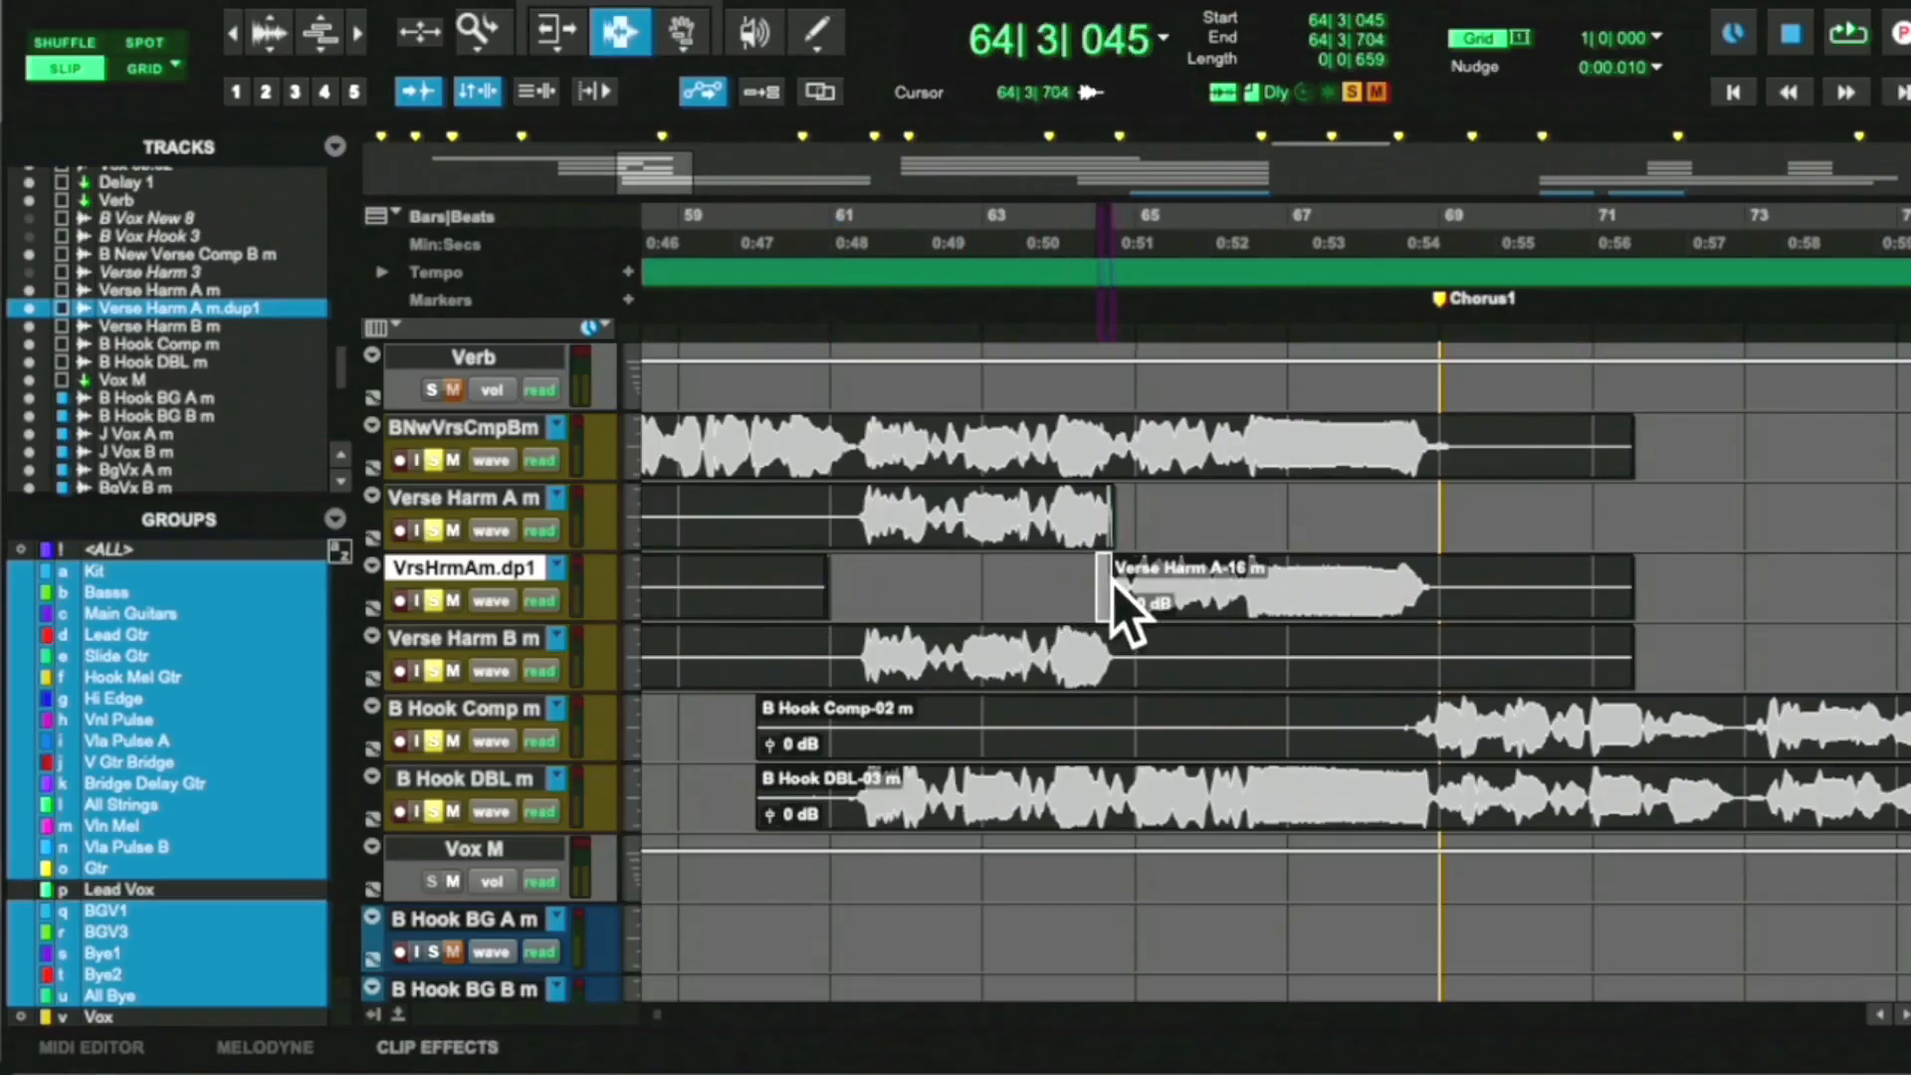
left_click_drag(1115, 582, 1113, 587)
left_click(1112, 594)
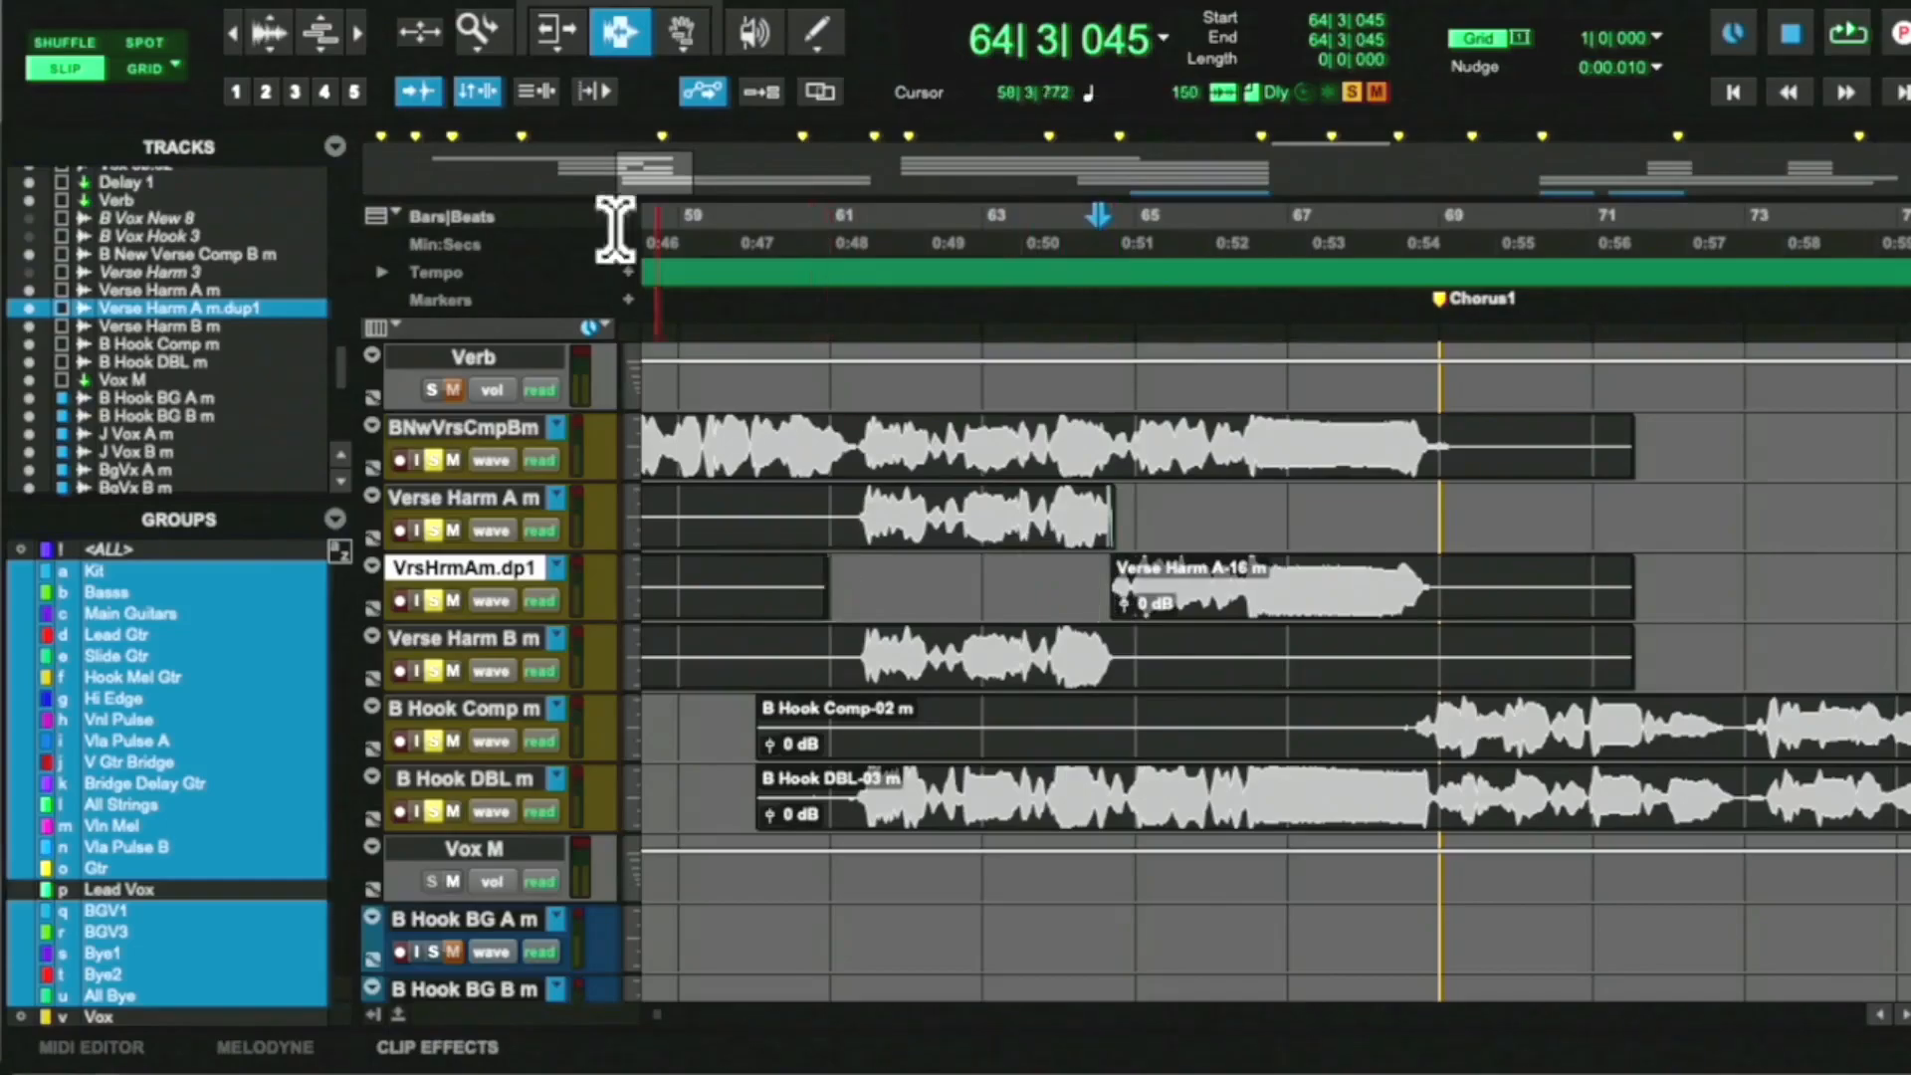
left_click_drag(1101, 598, 1119, 572)
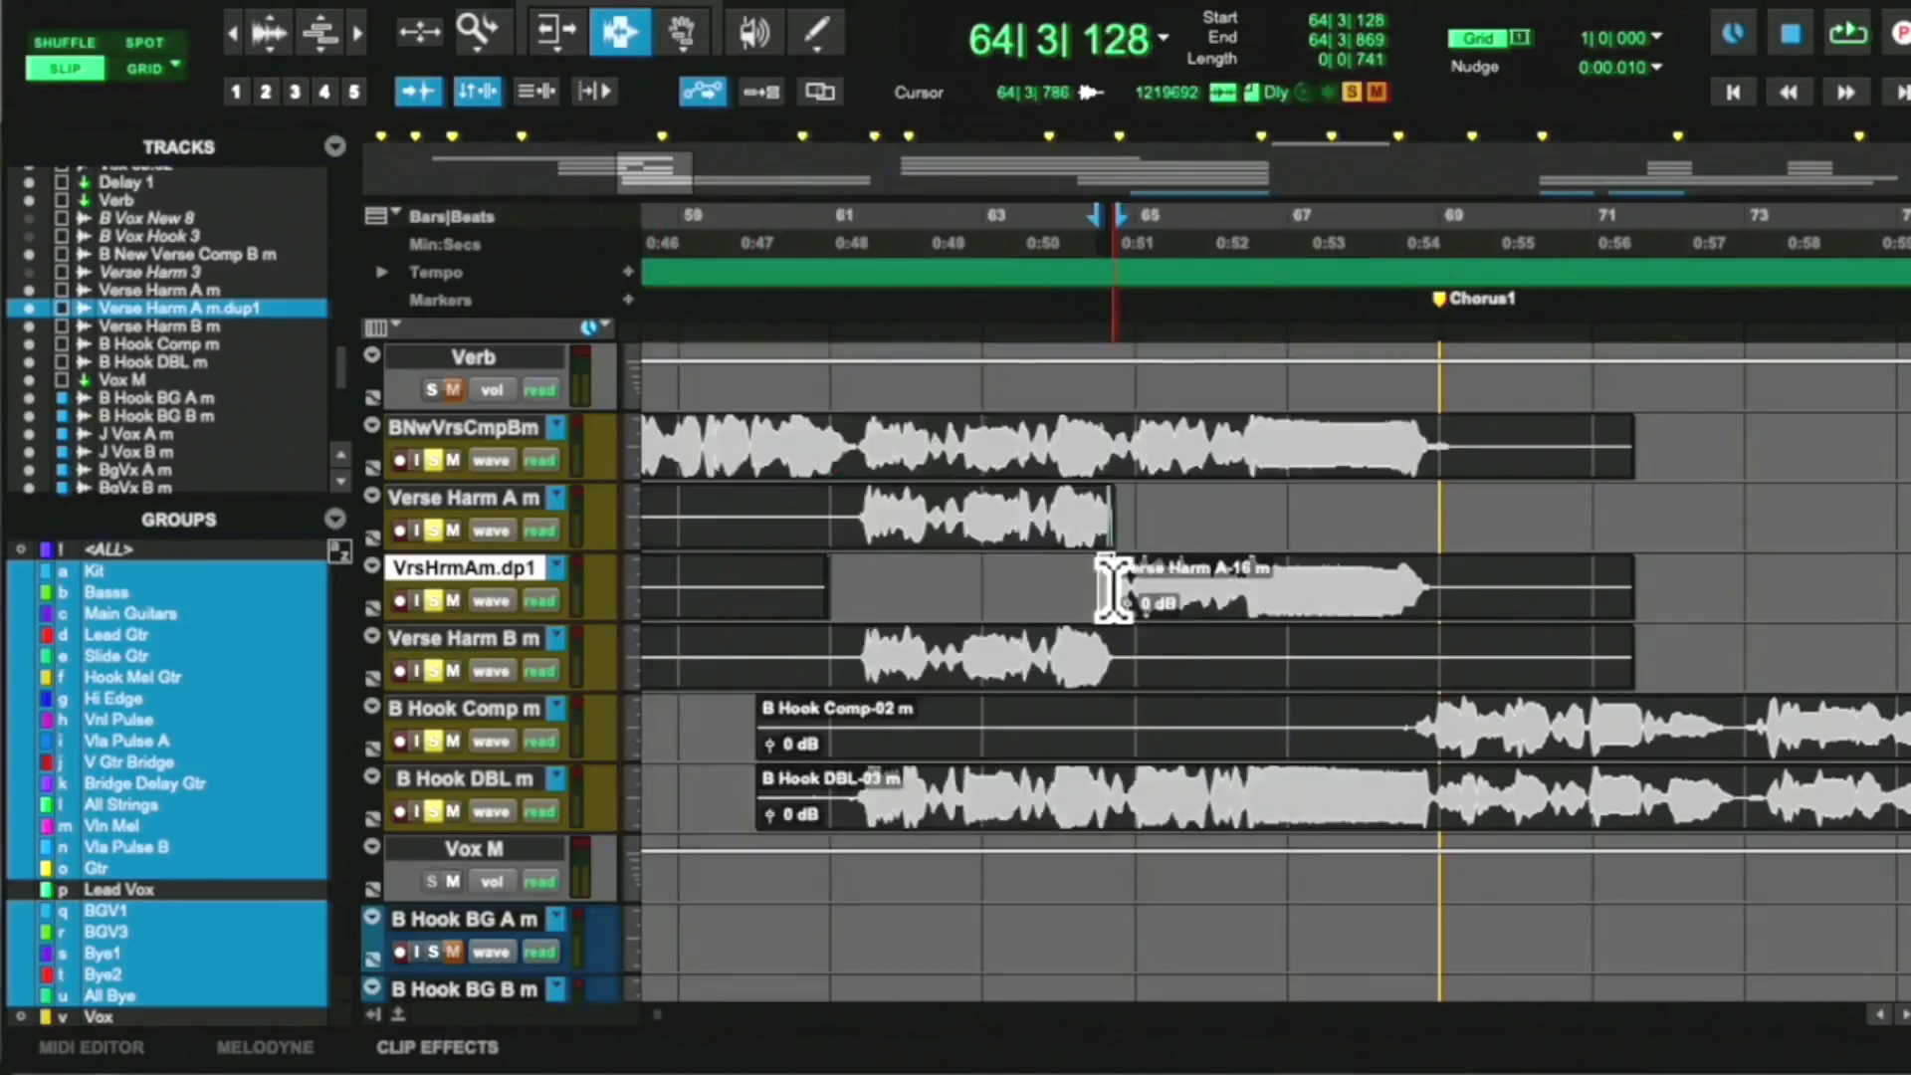
left_click_drag(491, 575, 480, 832)
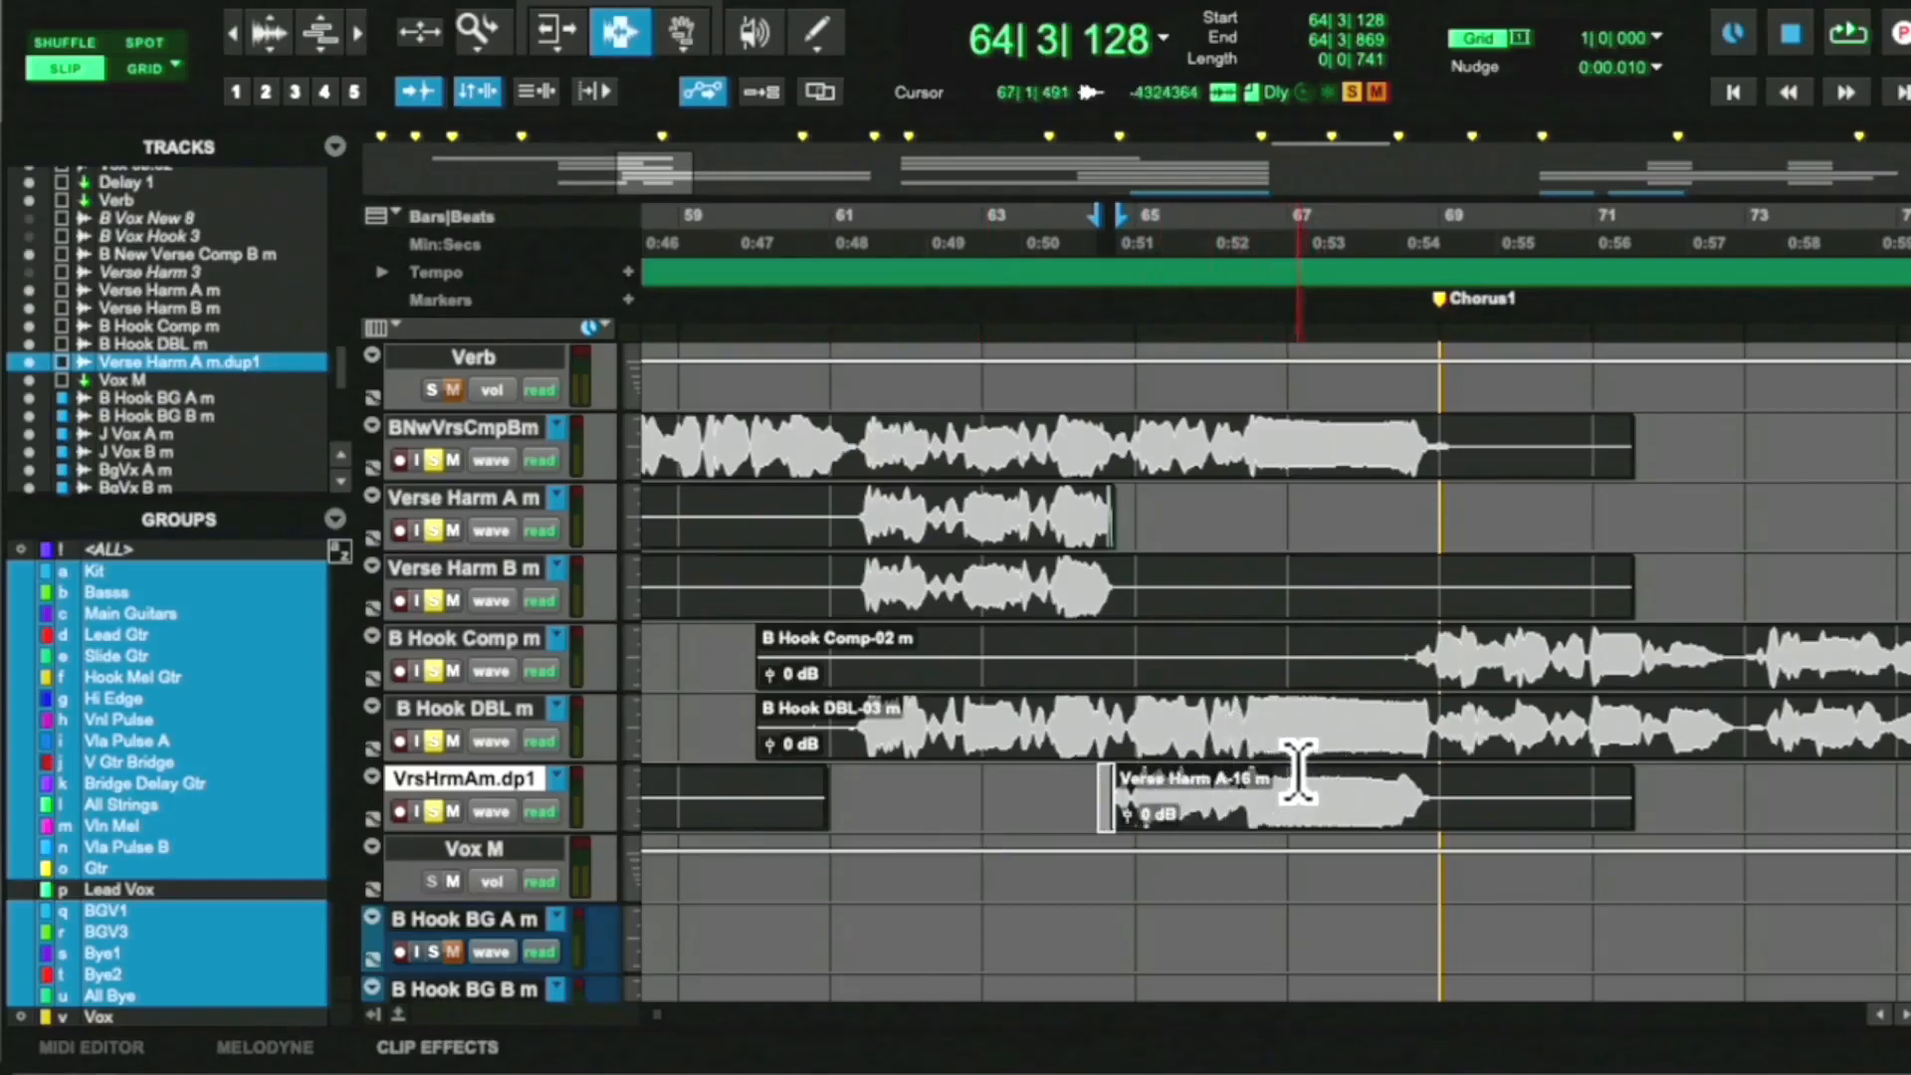
Delete the empty audio on the Verse Harm B track from 64|4|073 to the end of its clip
left_click_drag(1115, 585, 1252, 593)
left_click(1251, 597)
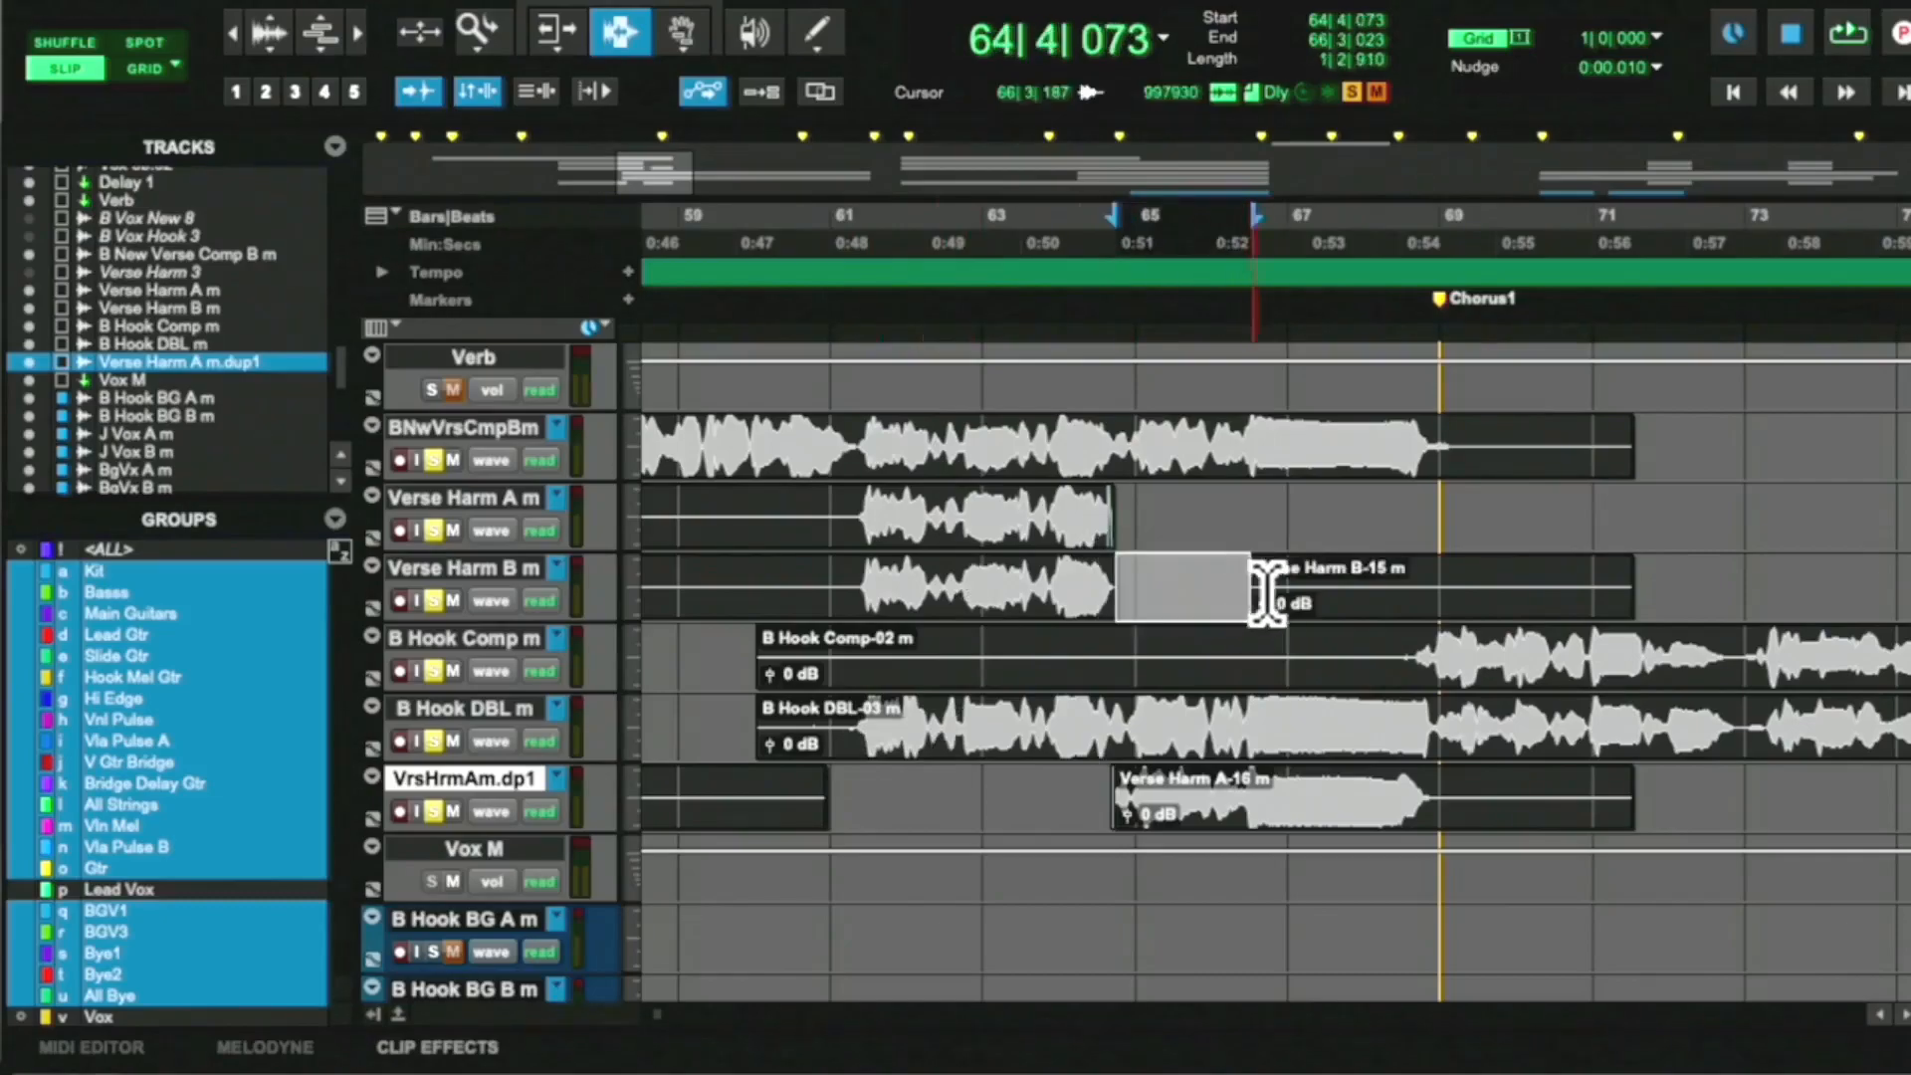
left_click(1280, 576)
key("ctrl+z")
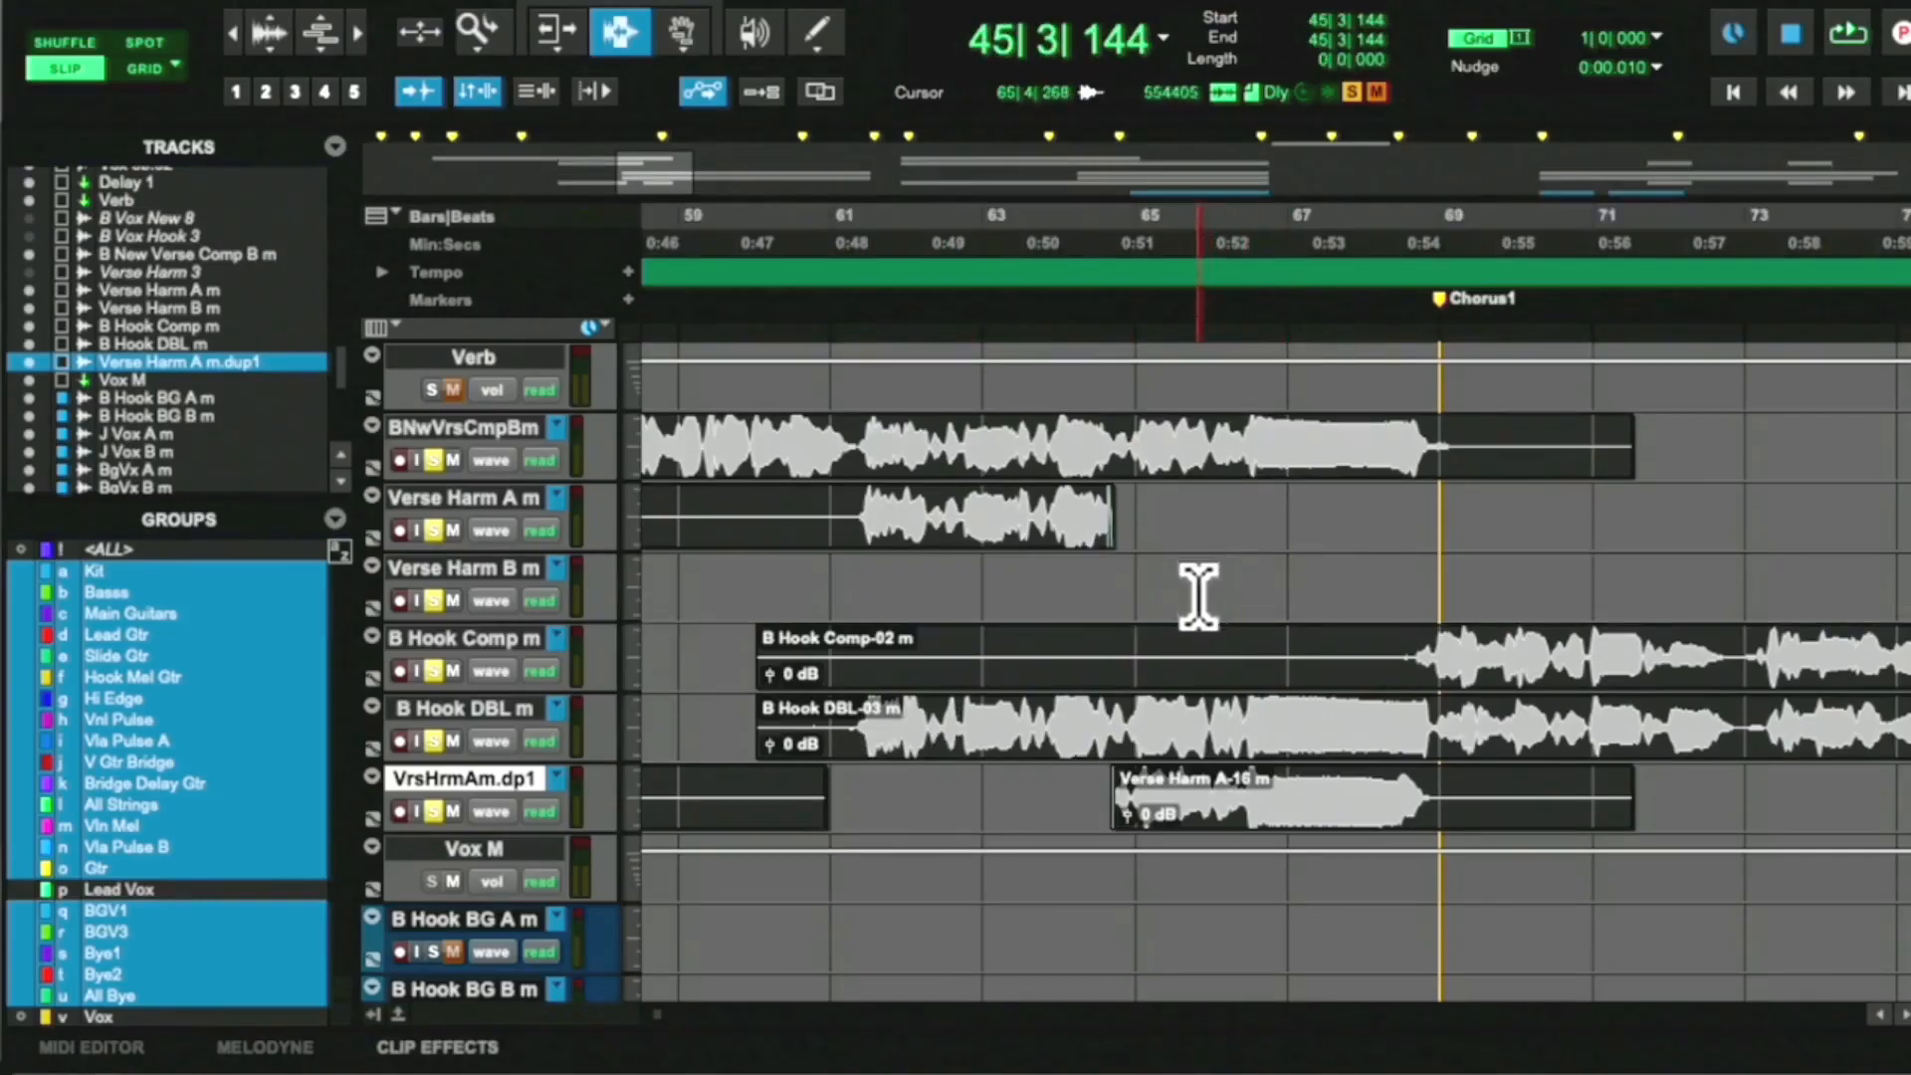
key("ctrl+shift+z")
left_click(1250, 581)
left_click(1290, 597)
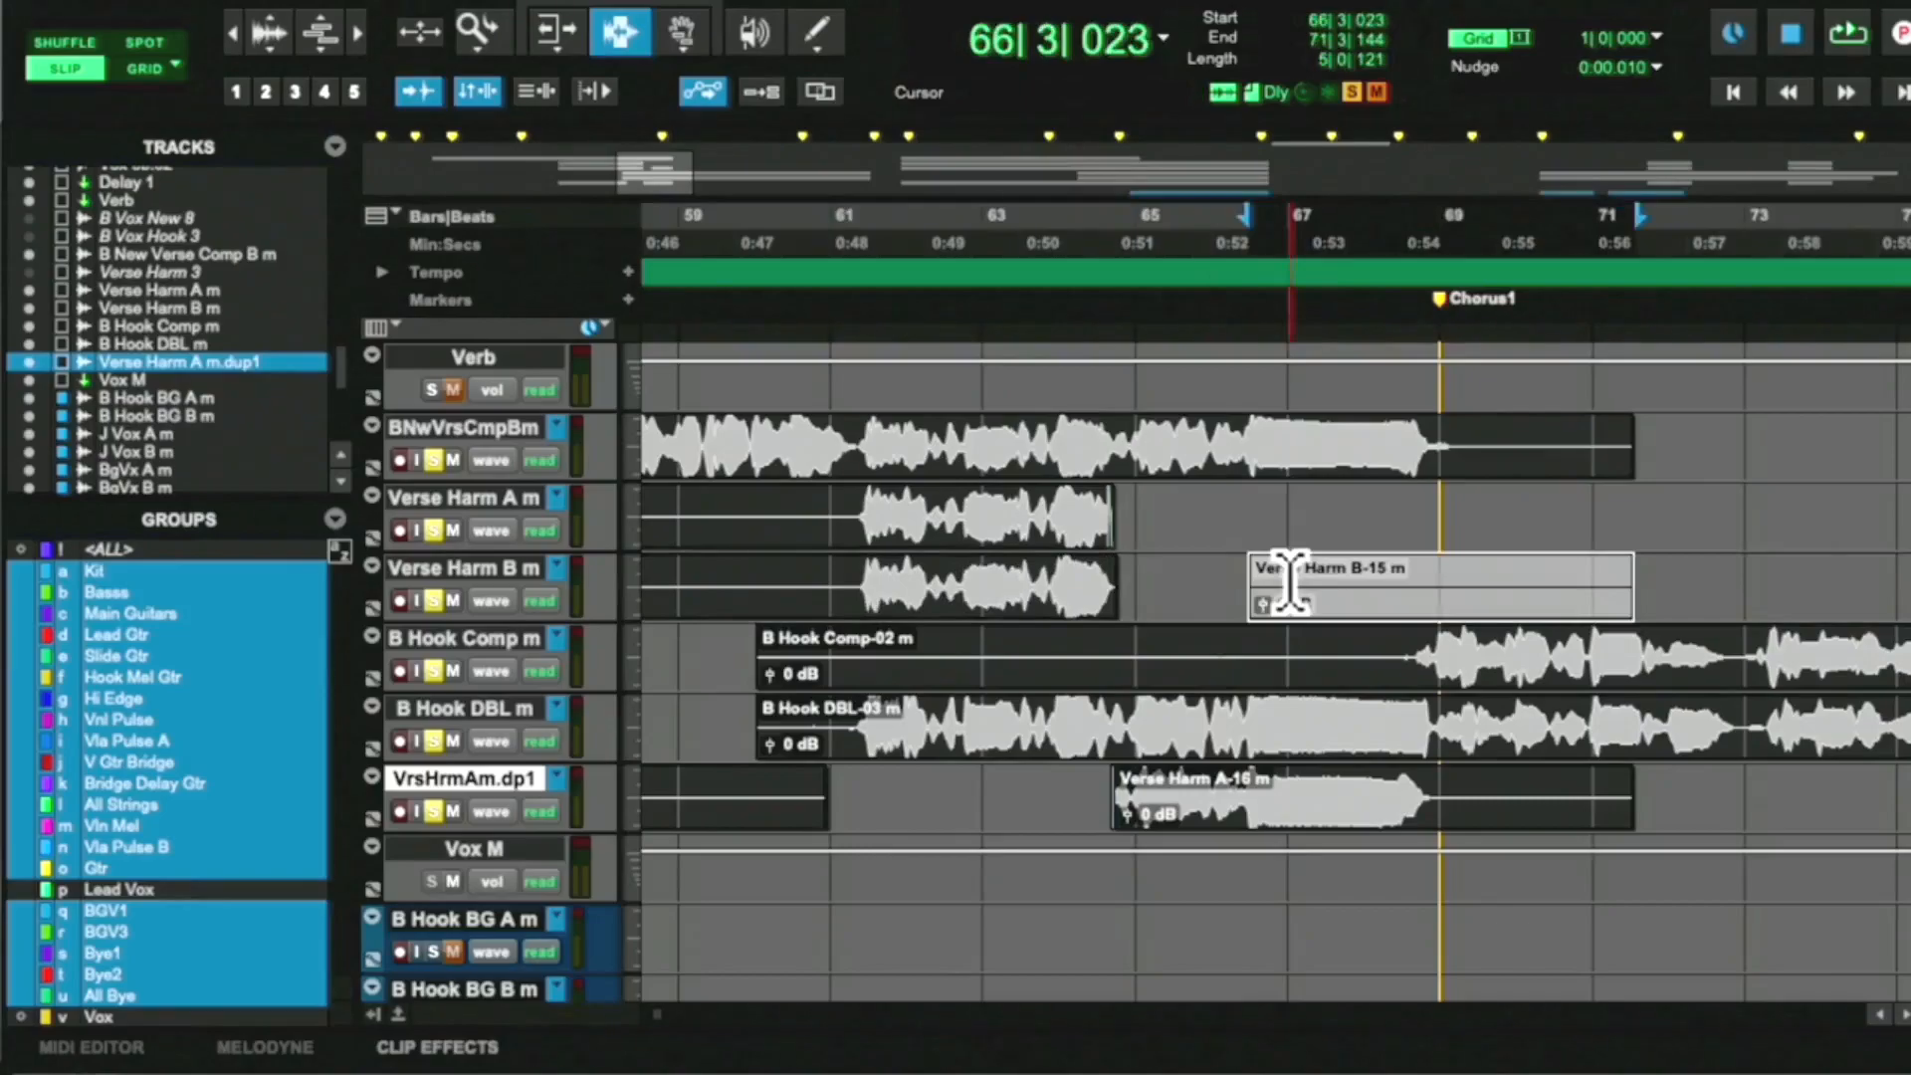
key("Delete")
Add a short fade-out at the cut end of the Verse Harm B clip
left_click_drag(1136, 580, 1108, 586)
key("ctrl+f")
key("Return")
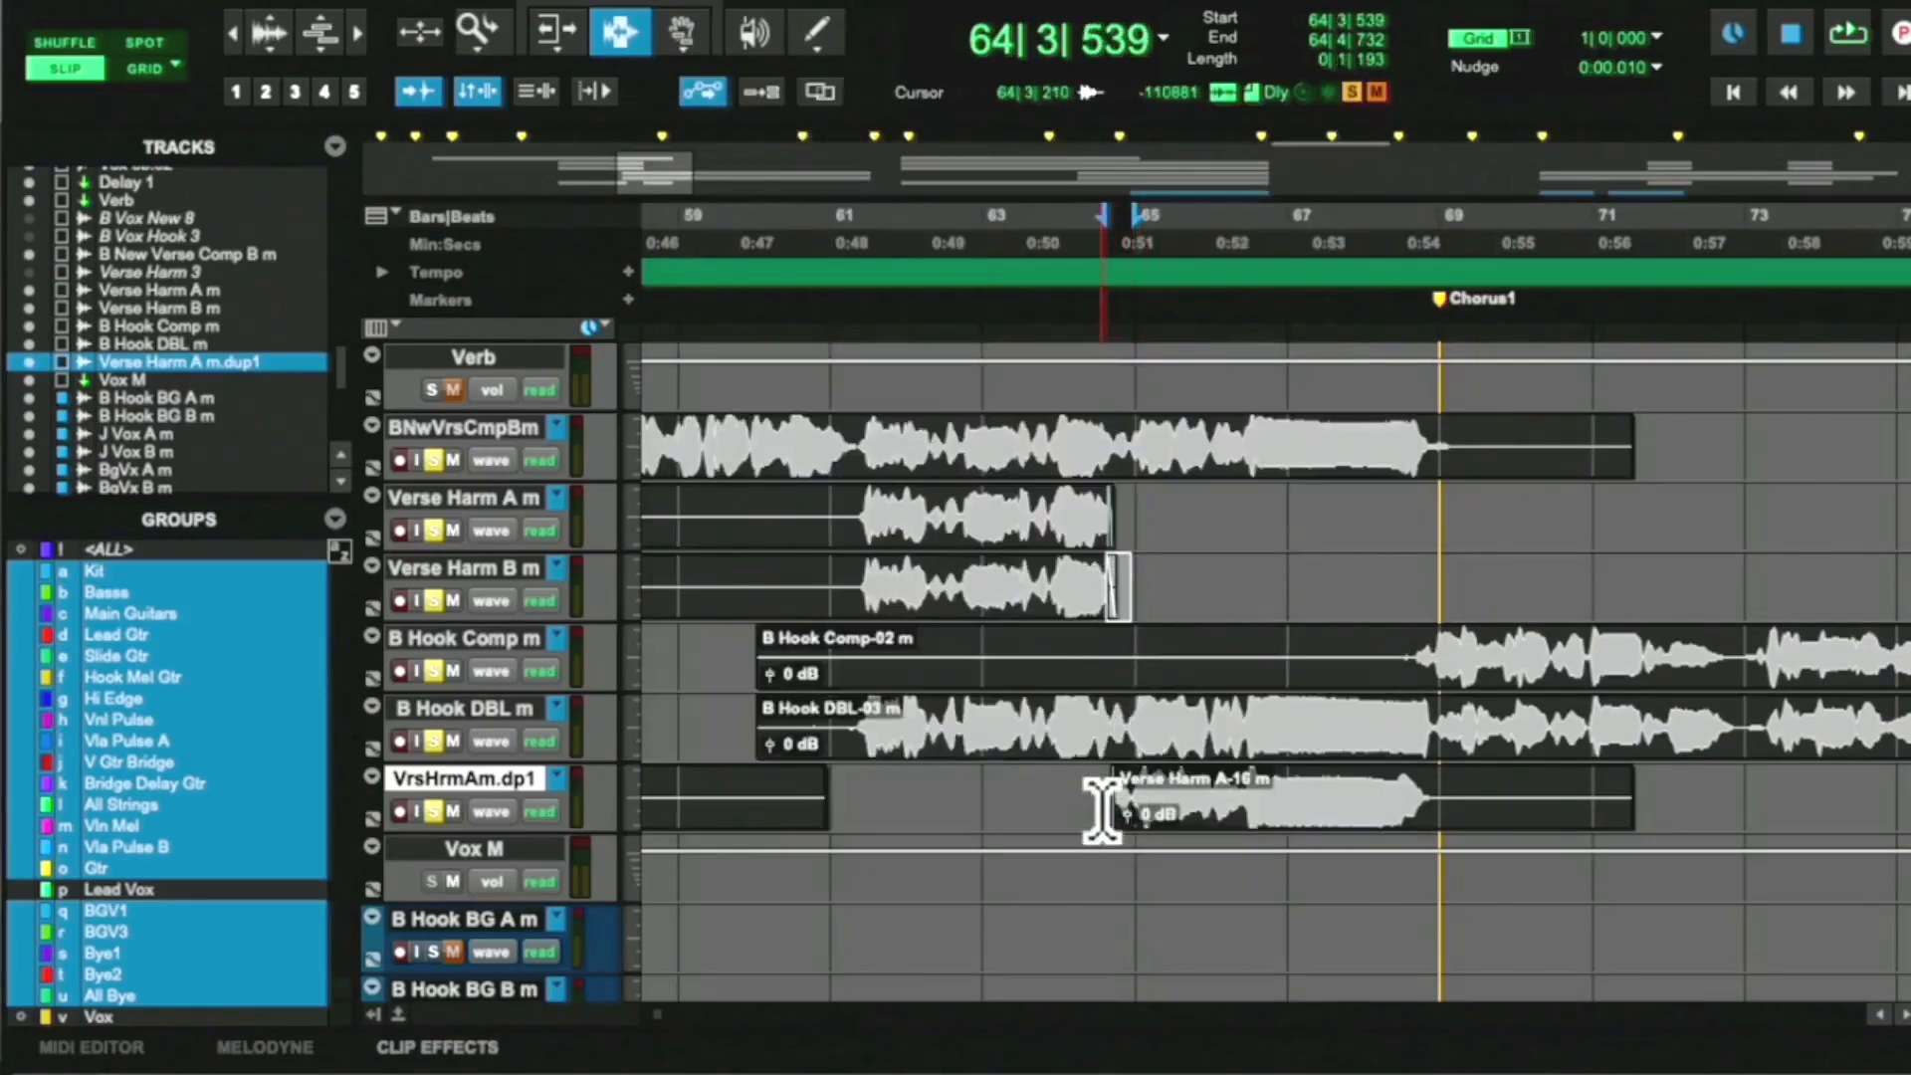
left_click(1102, 809)
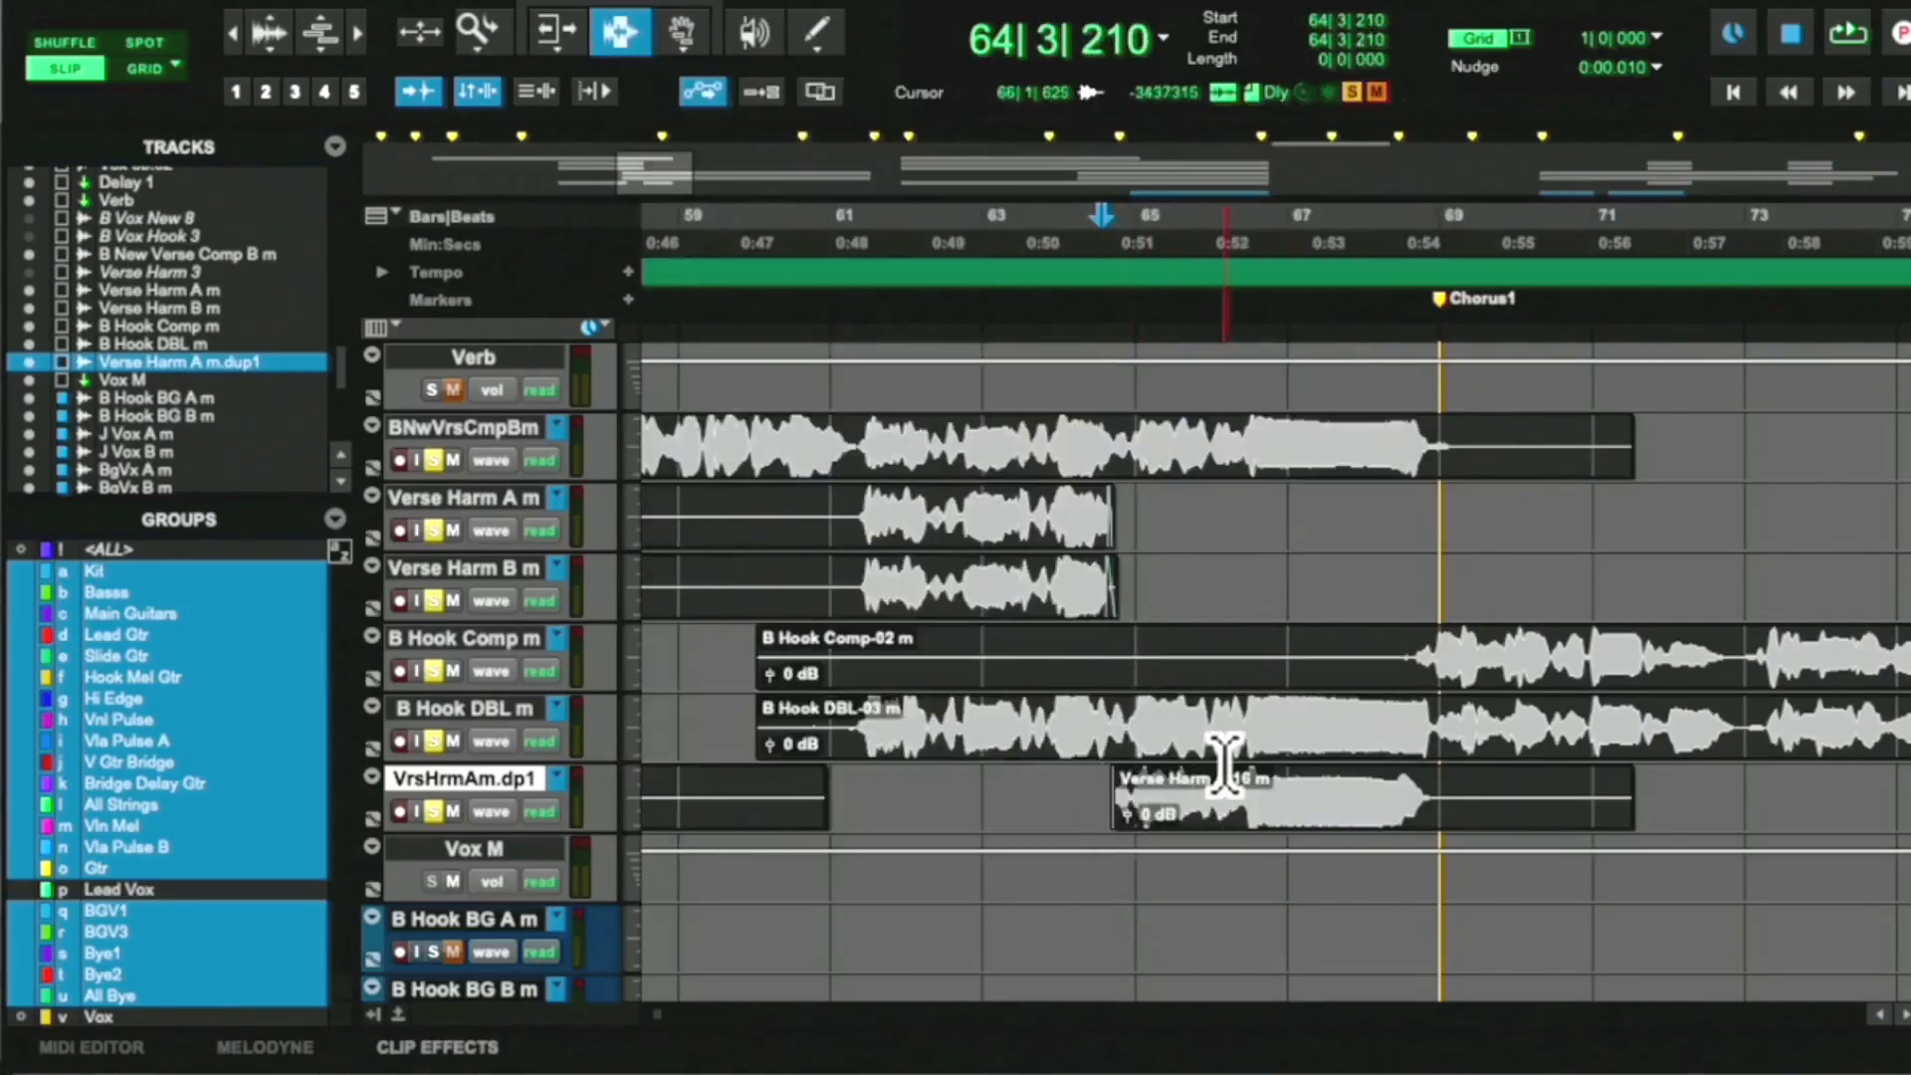
Split the B Hook DBL m clip at 68|4|687, just before Chorus1, and duplicate the track once with all its data
left_click(1435, 719)
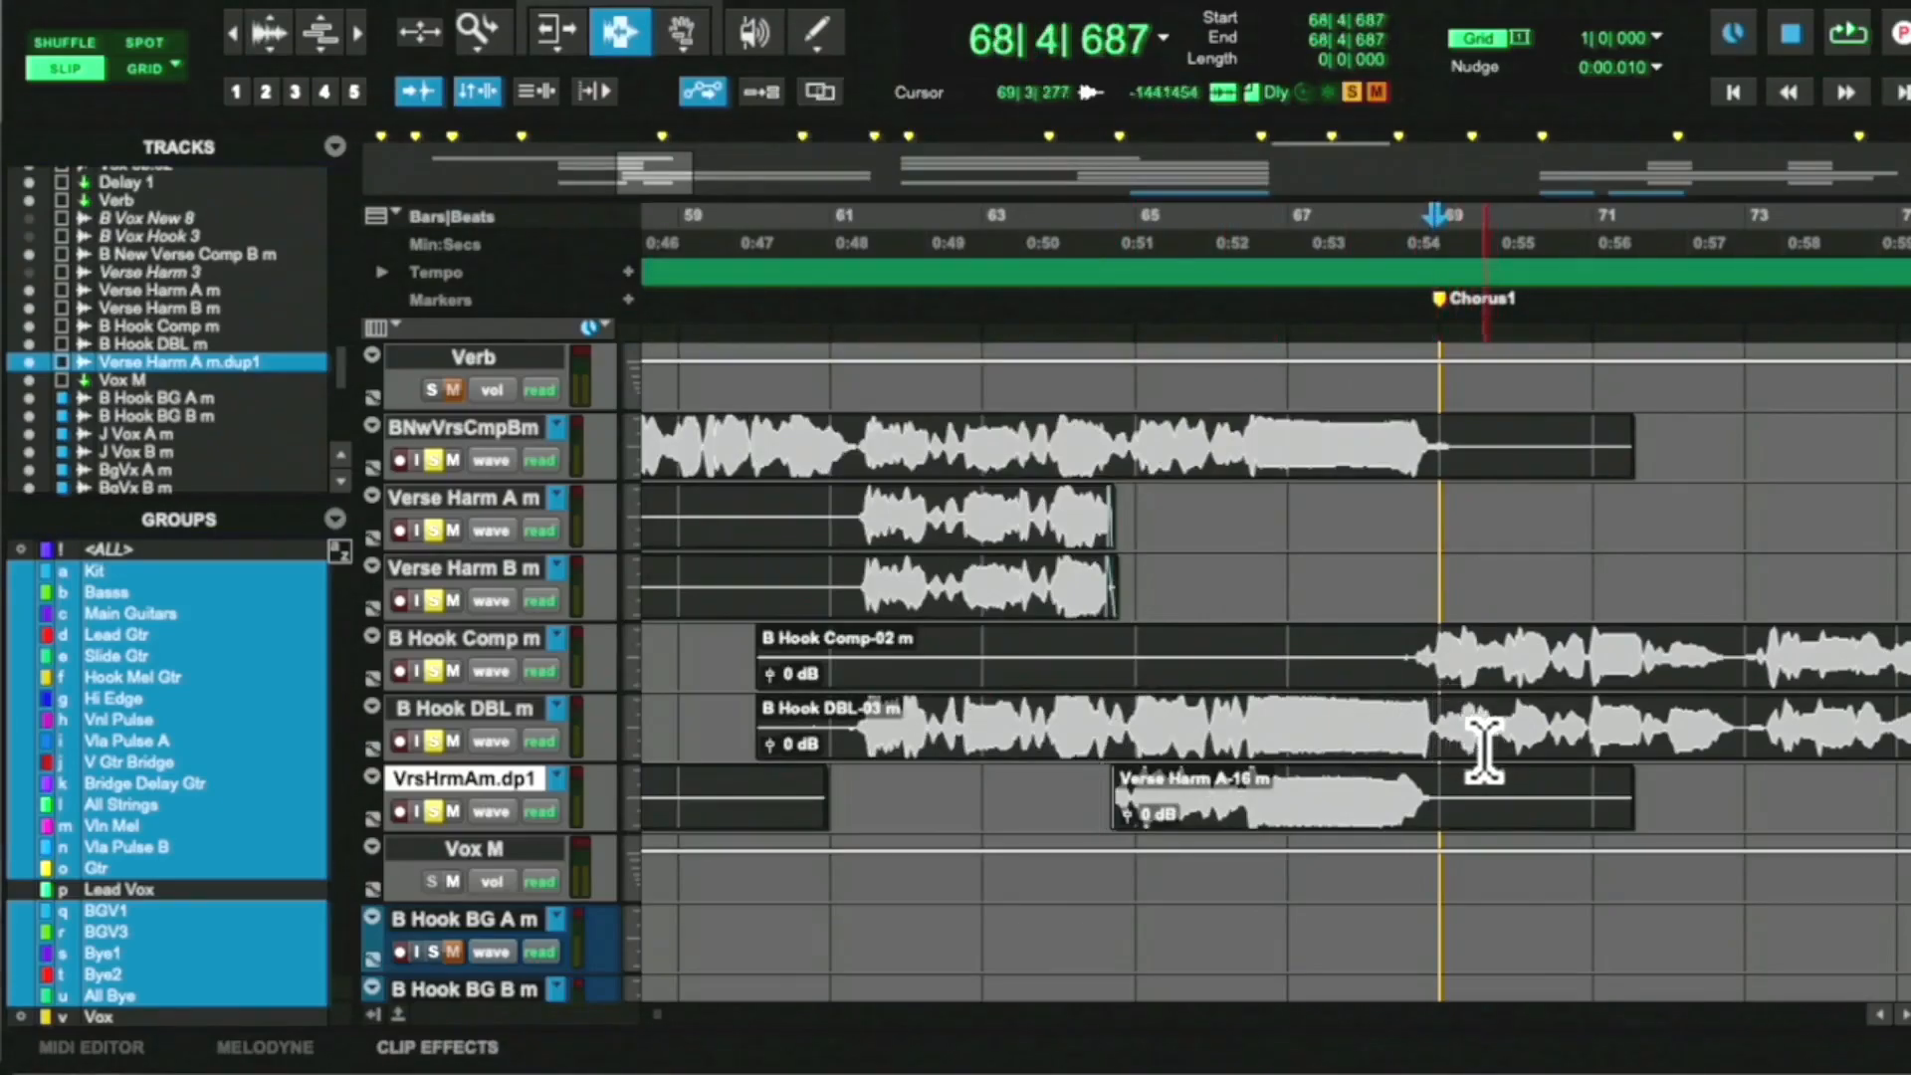
key("b")
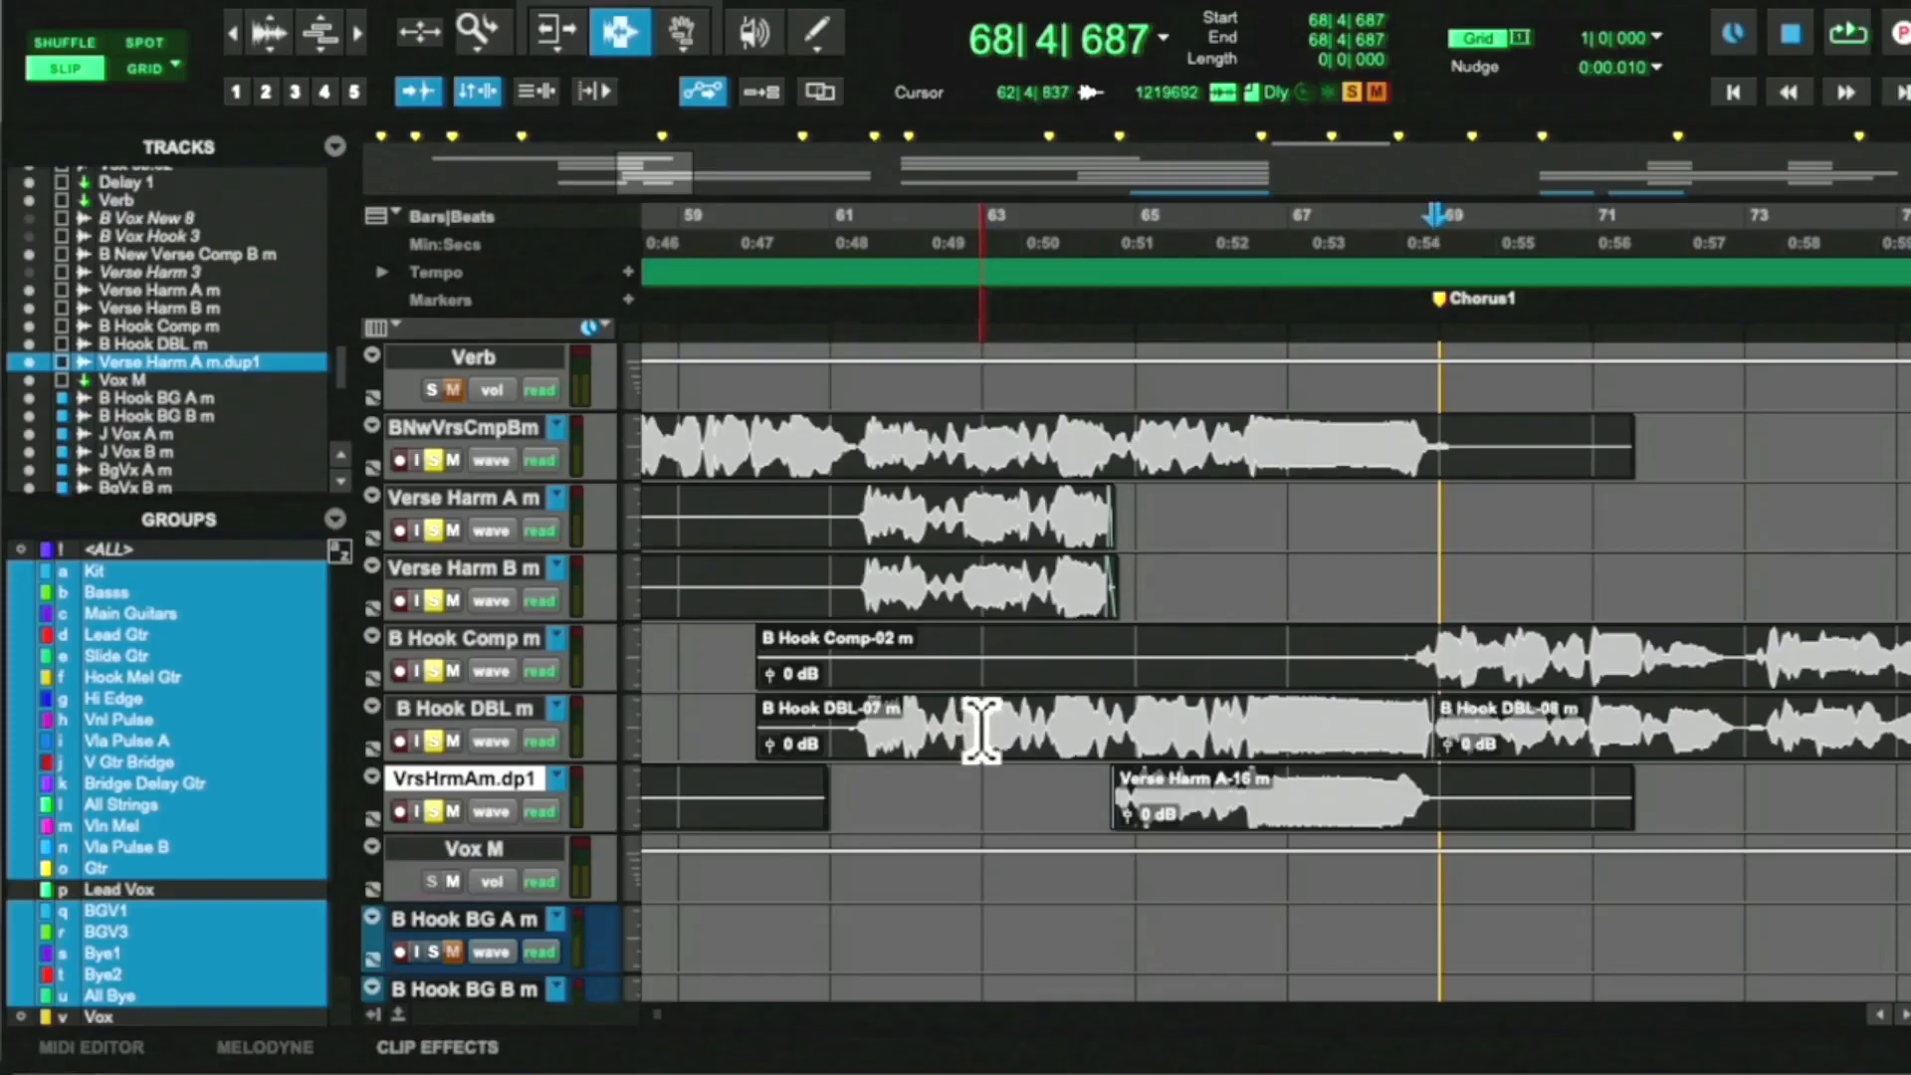
left_click(496, 708)
right_click(495, 708)
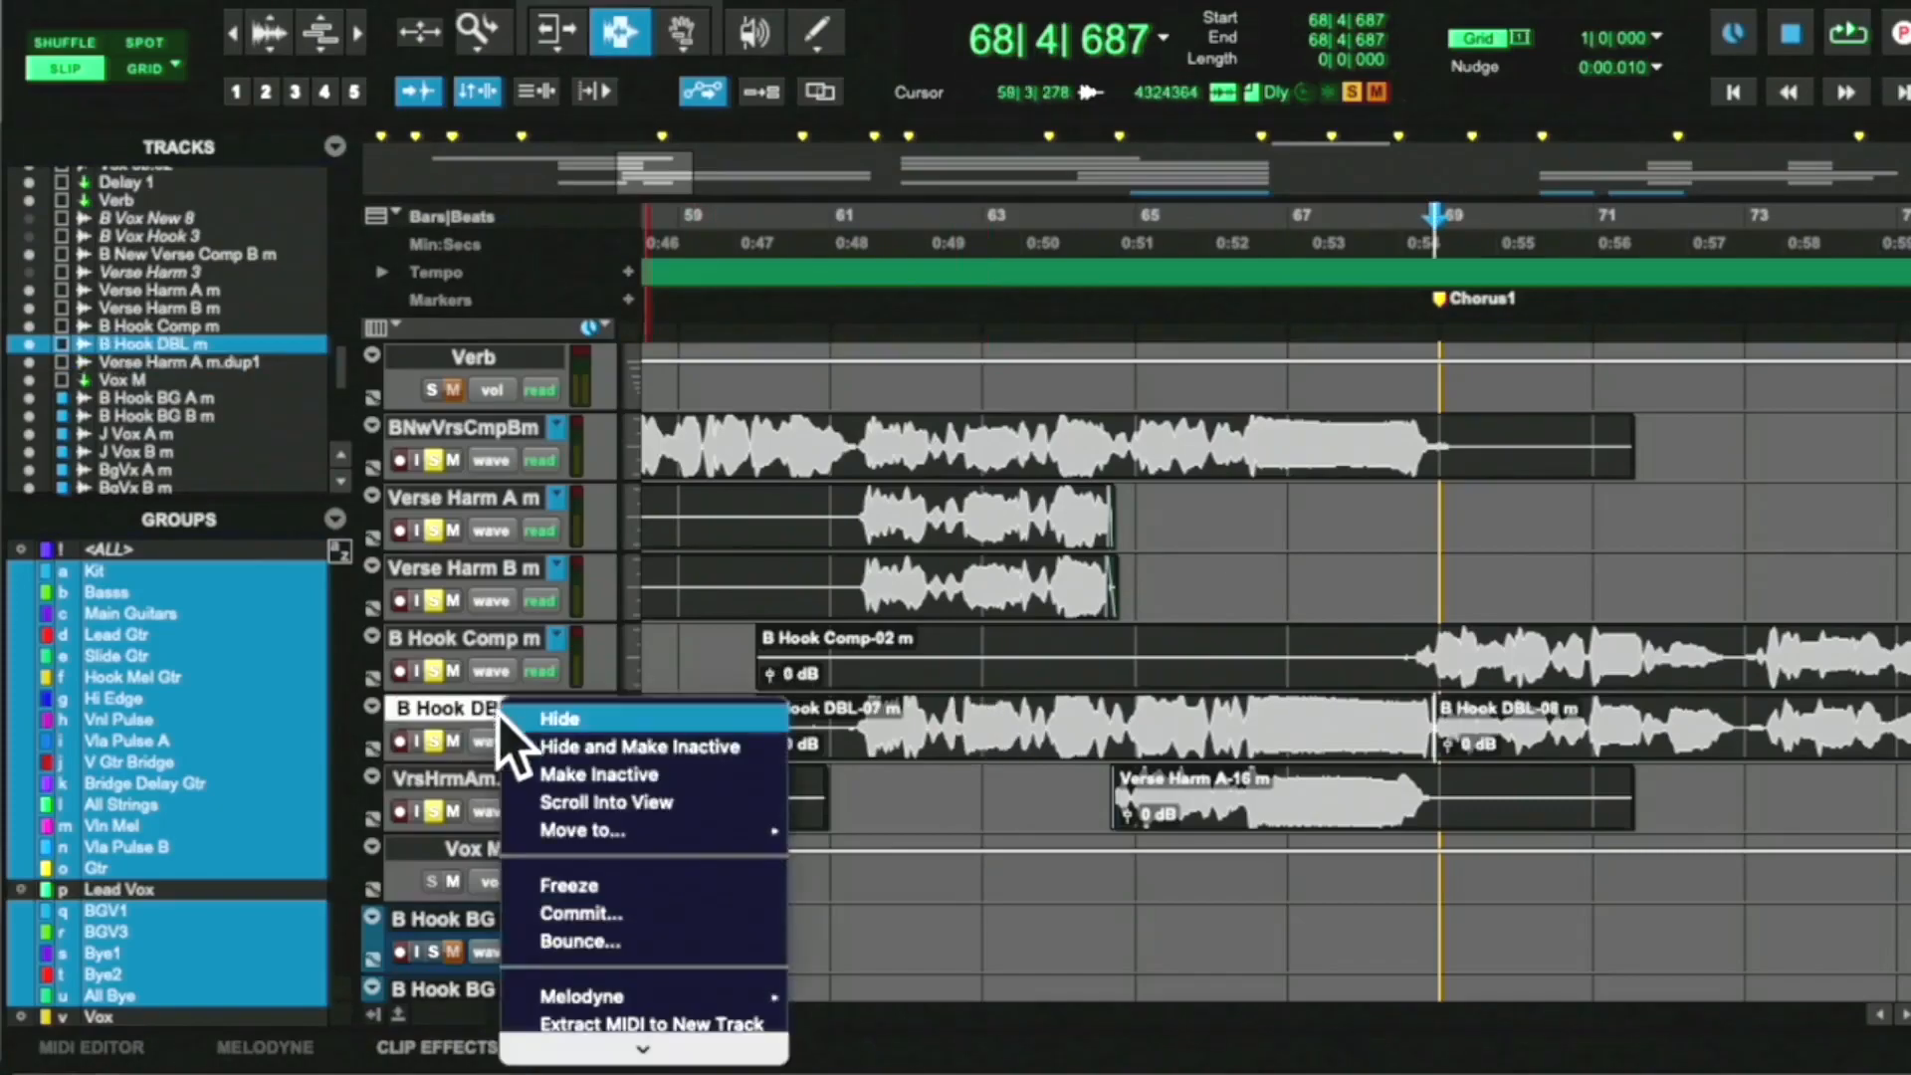
left_click(638, 989)
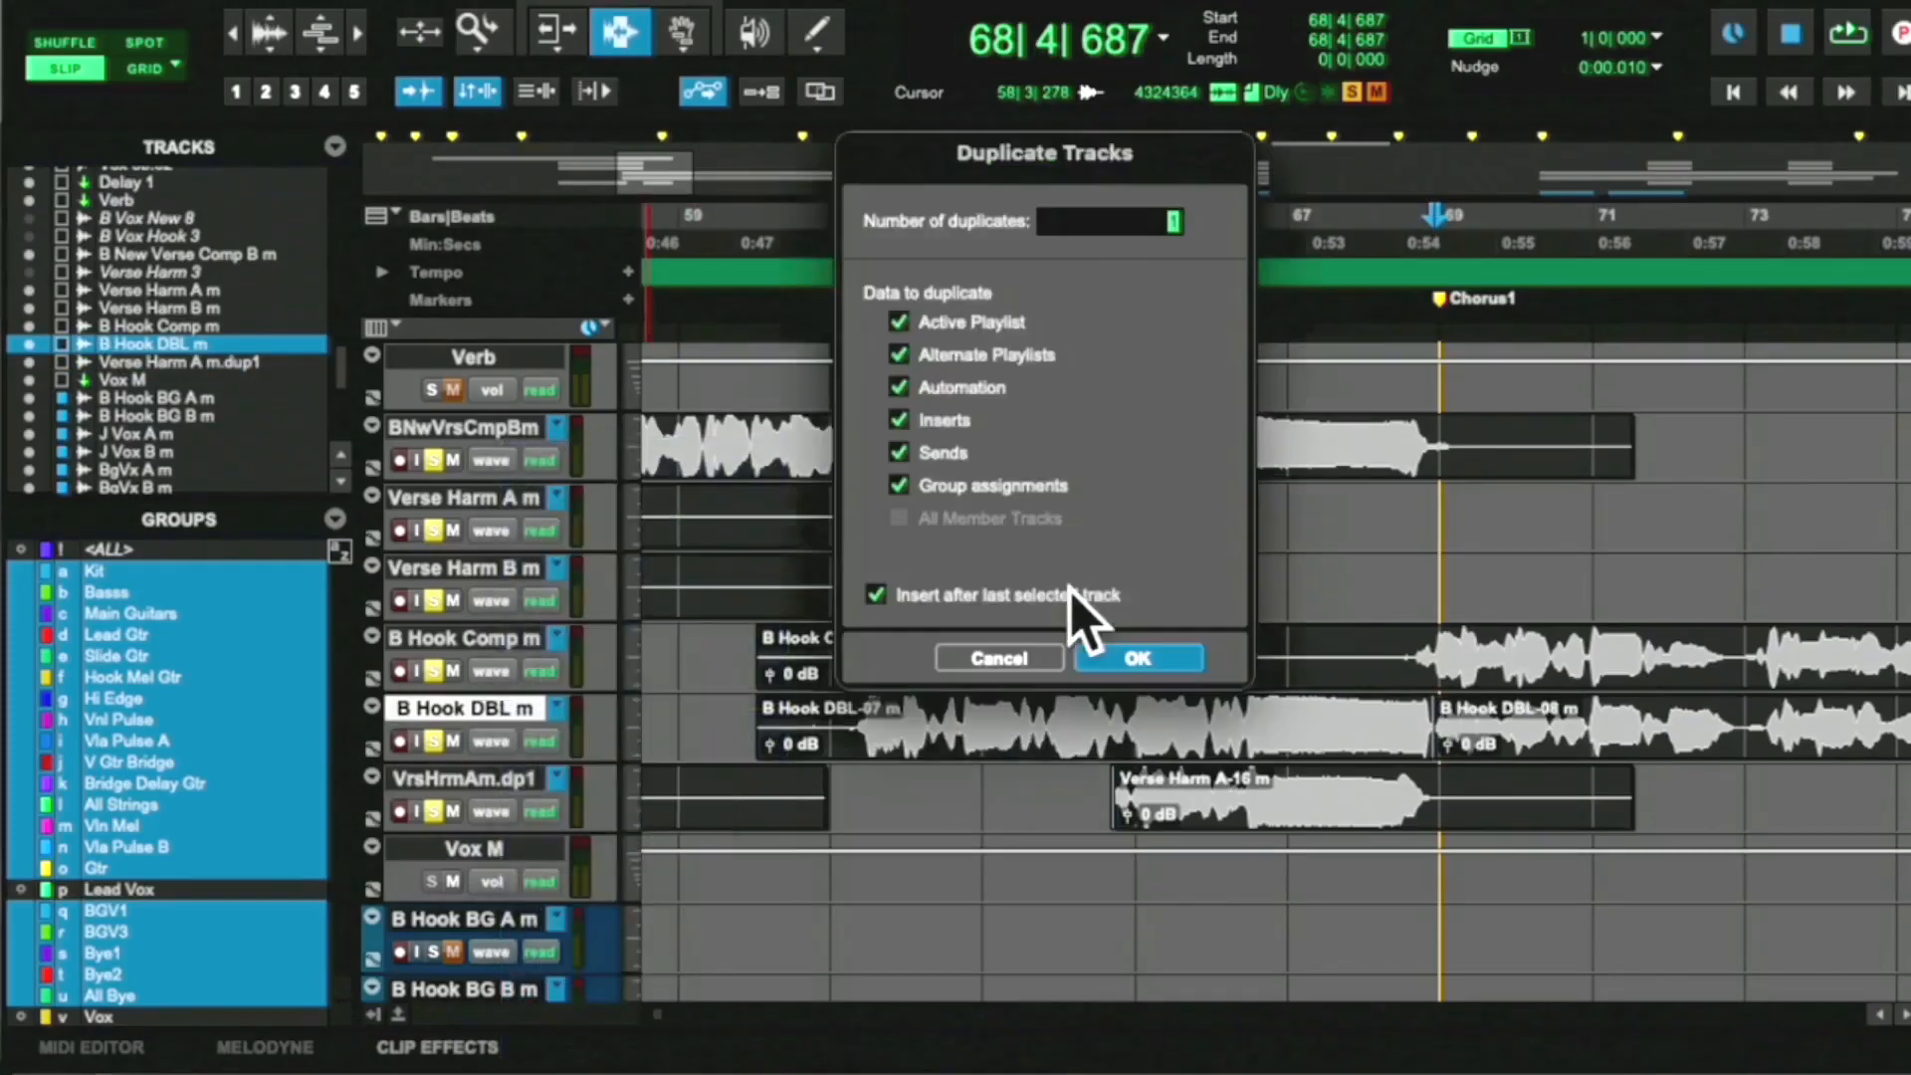
left_click(1138, 658)
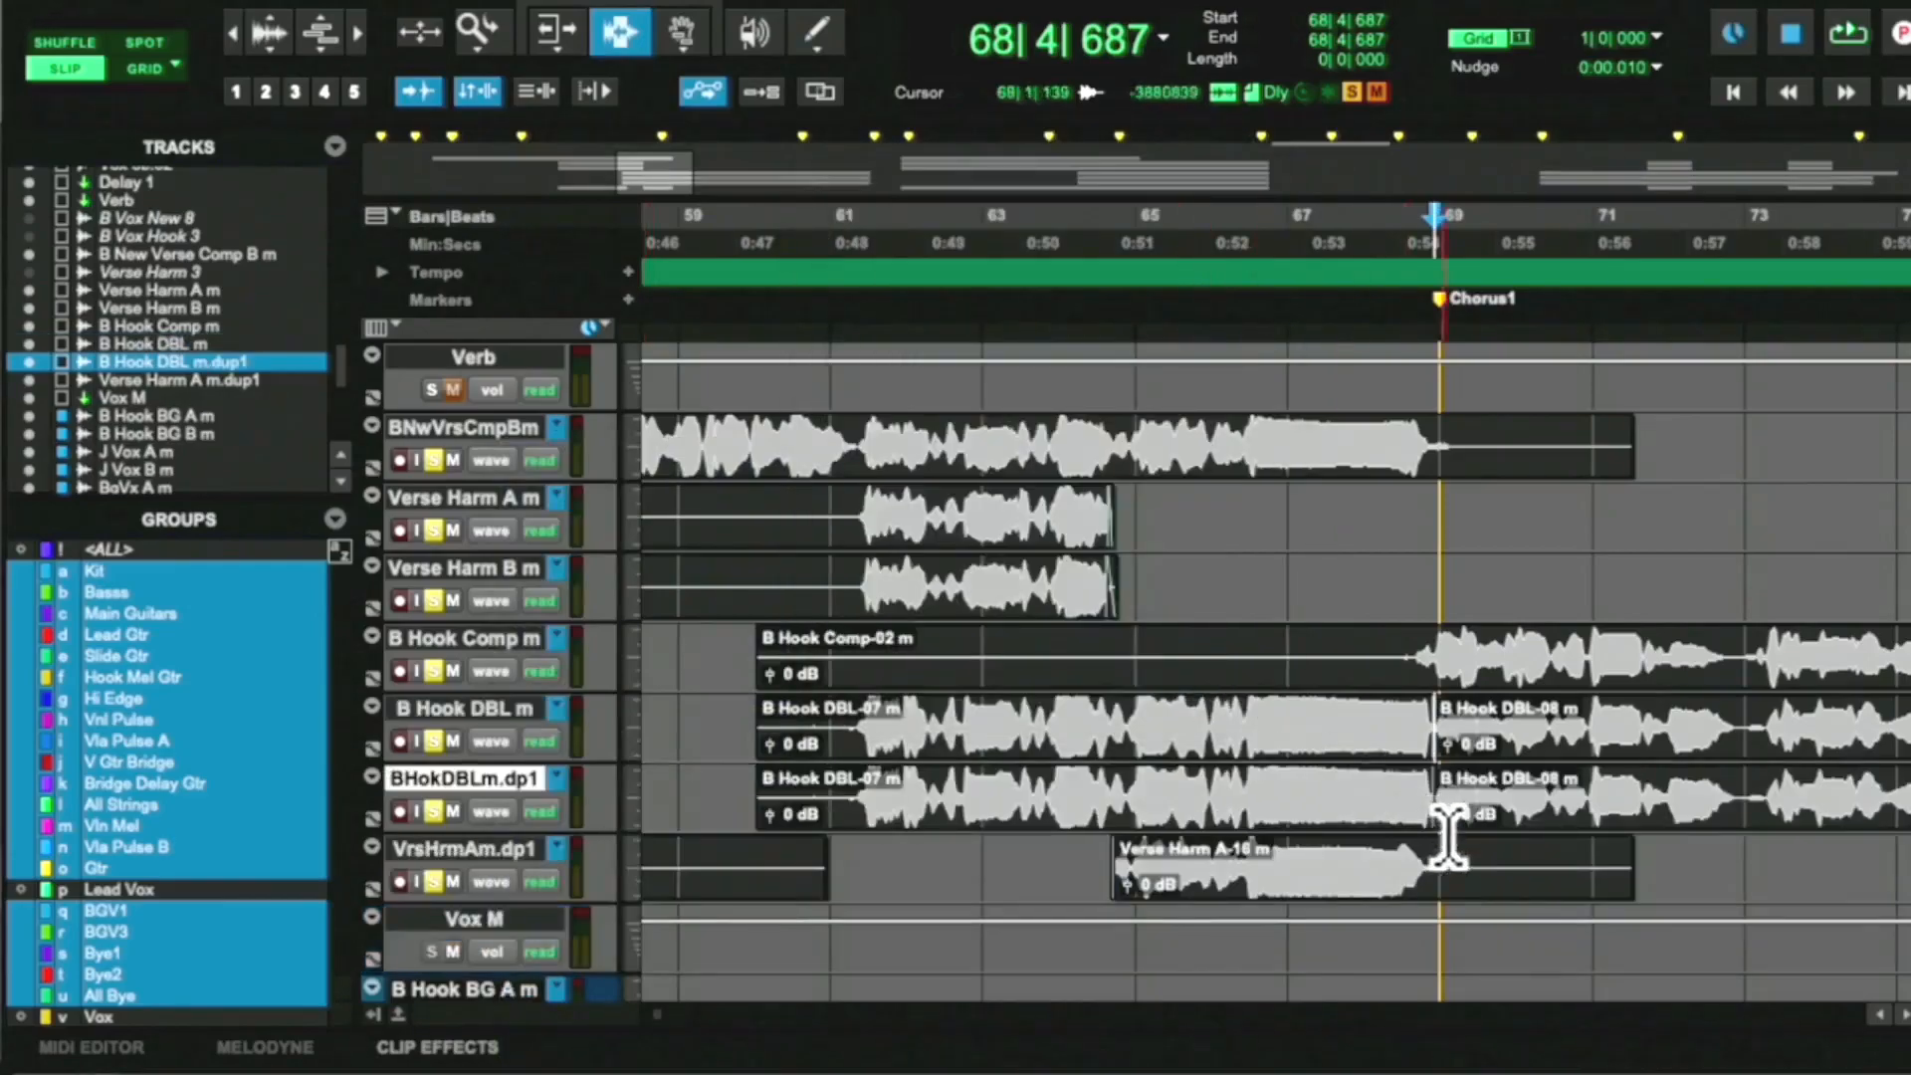
Delete the chorus clip from the duplicate B Hook DBL track and the pre-chorus clip from the original B Hook DBL m track
double_click(1467, 796)
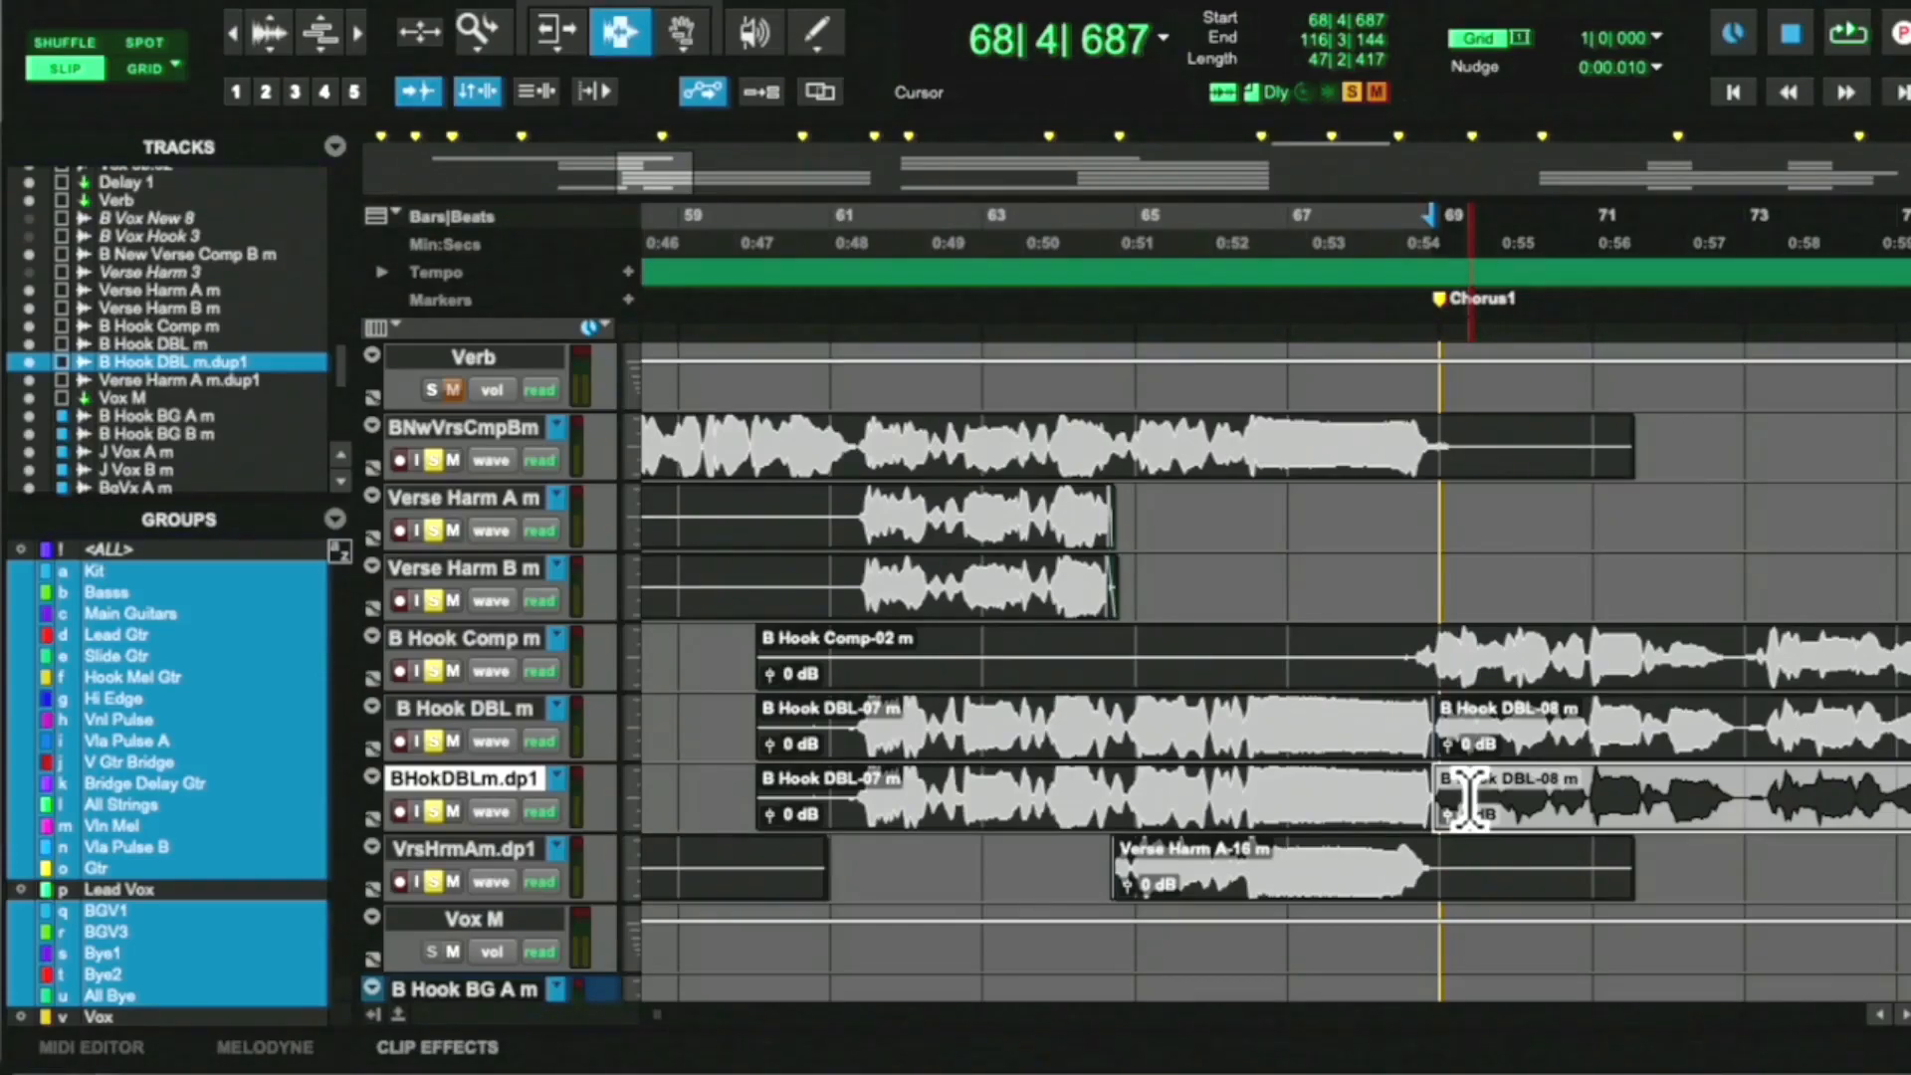
key("Delete")
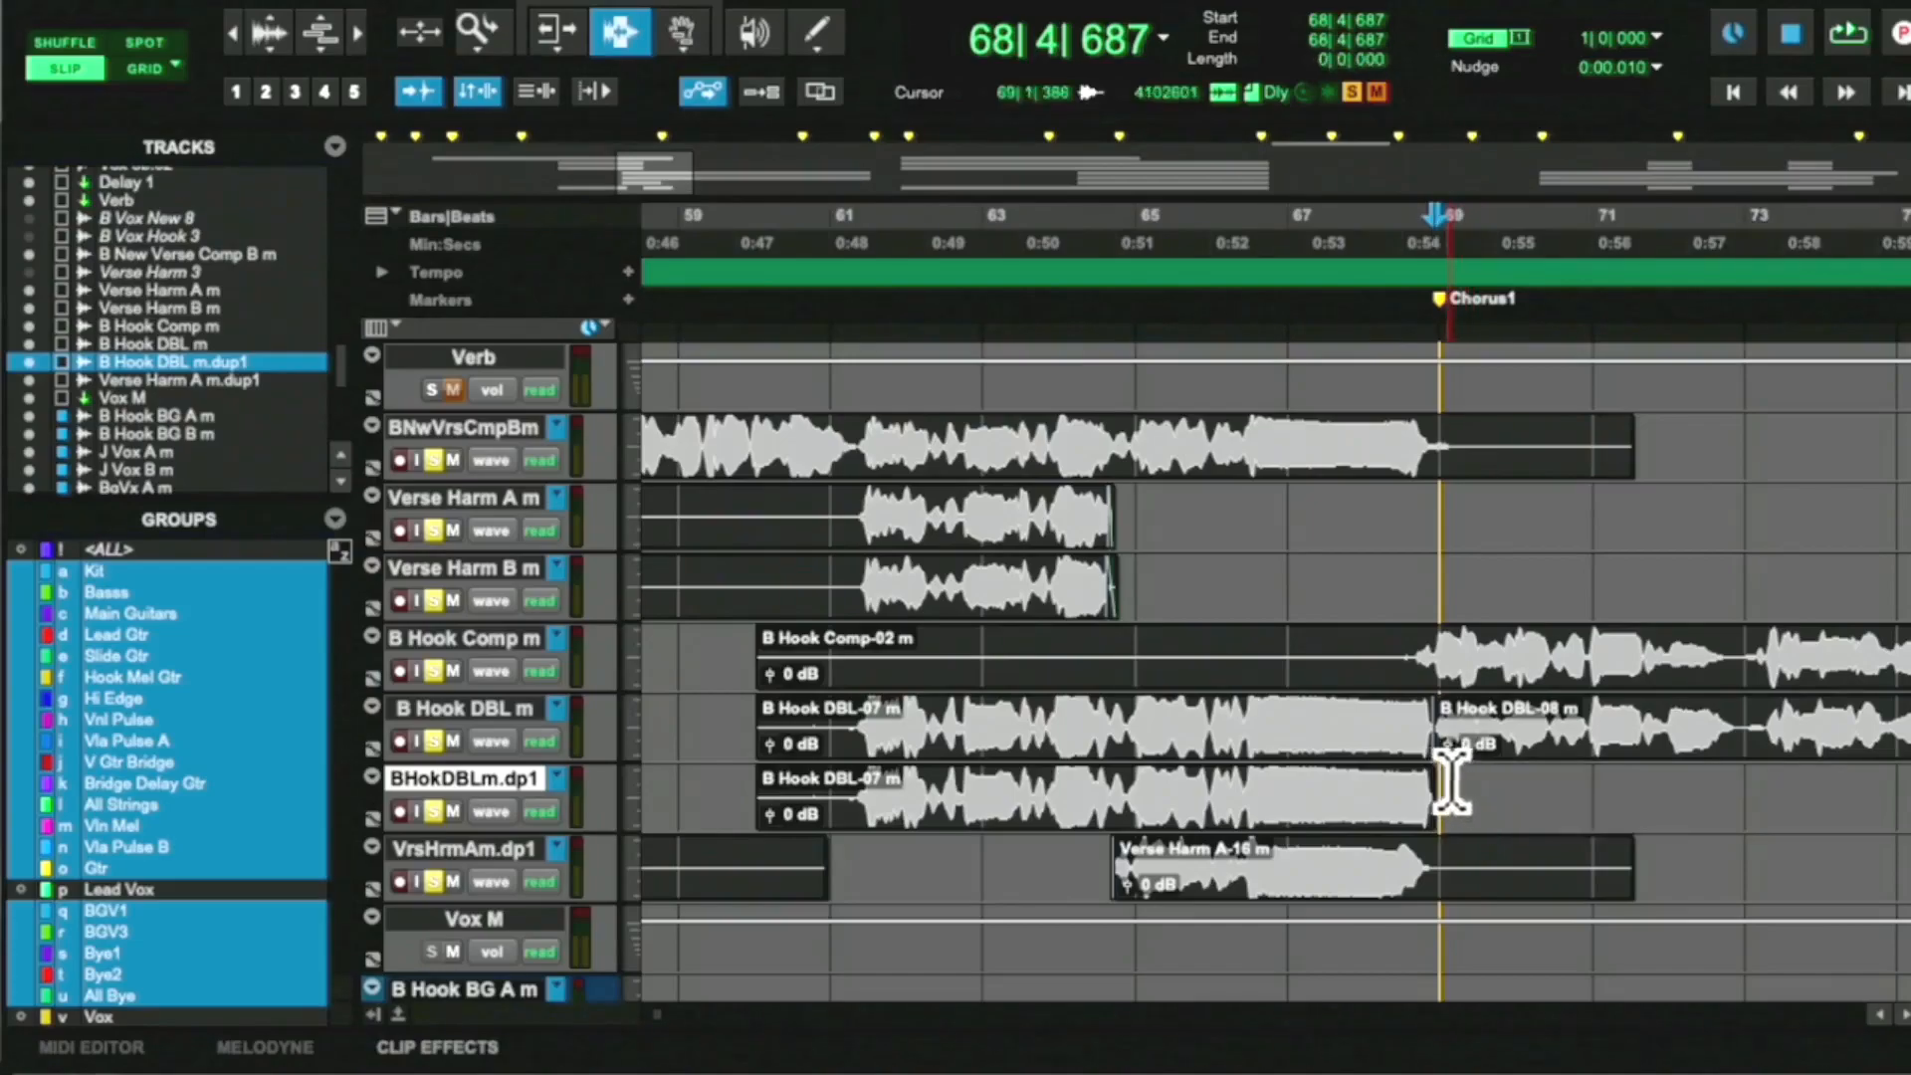
double_click(1379, 717)
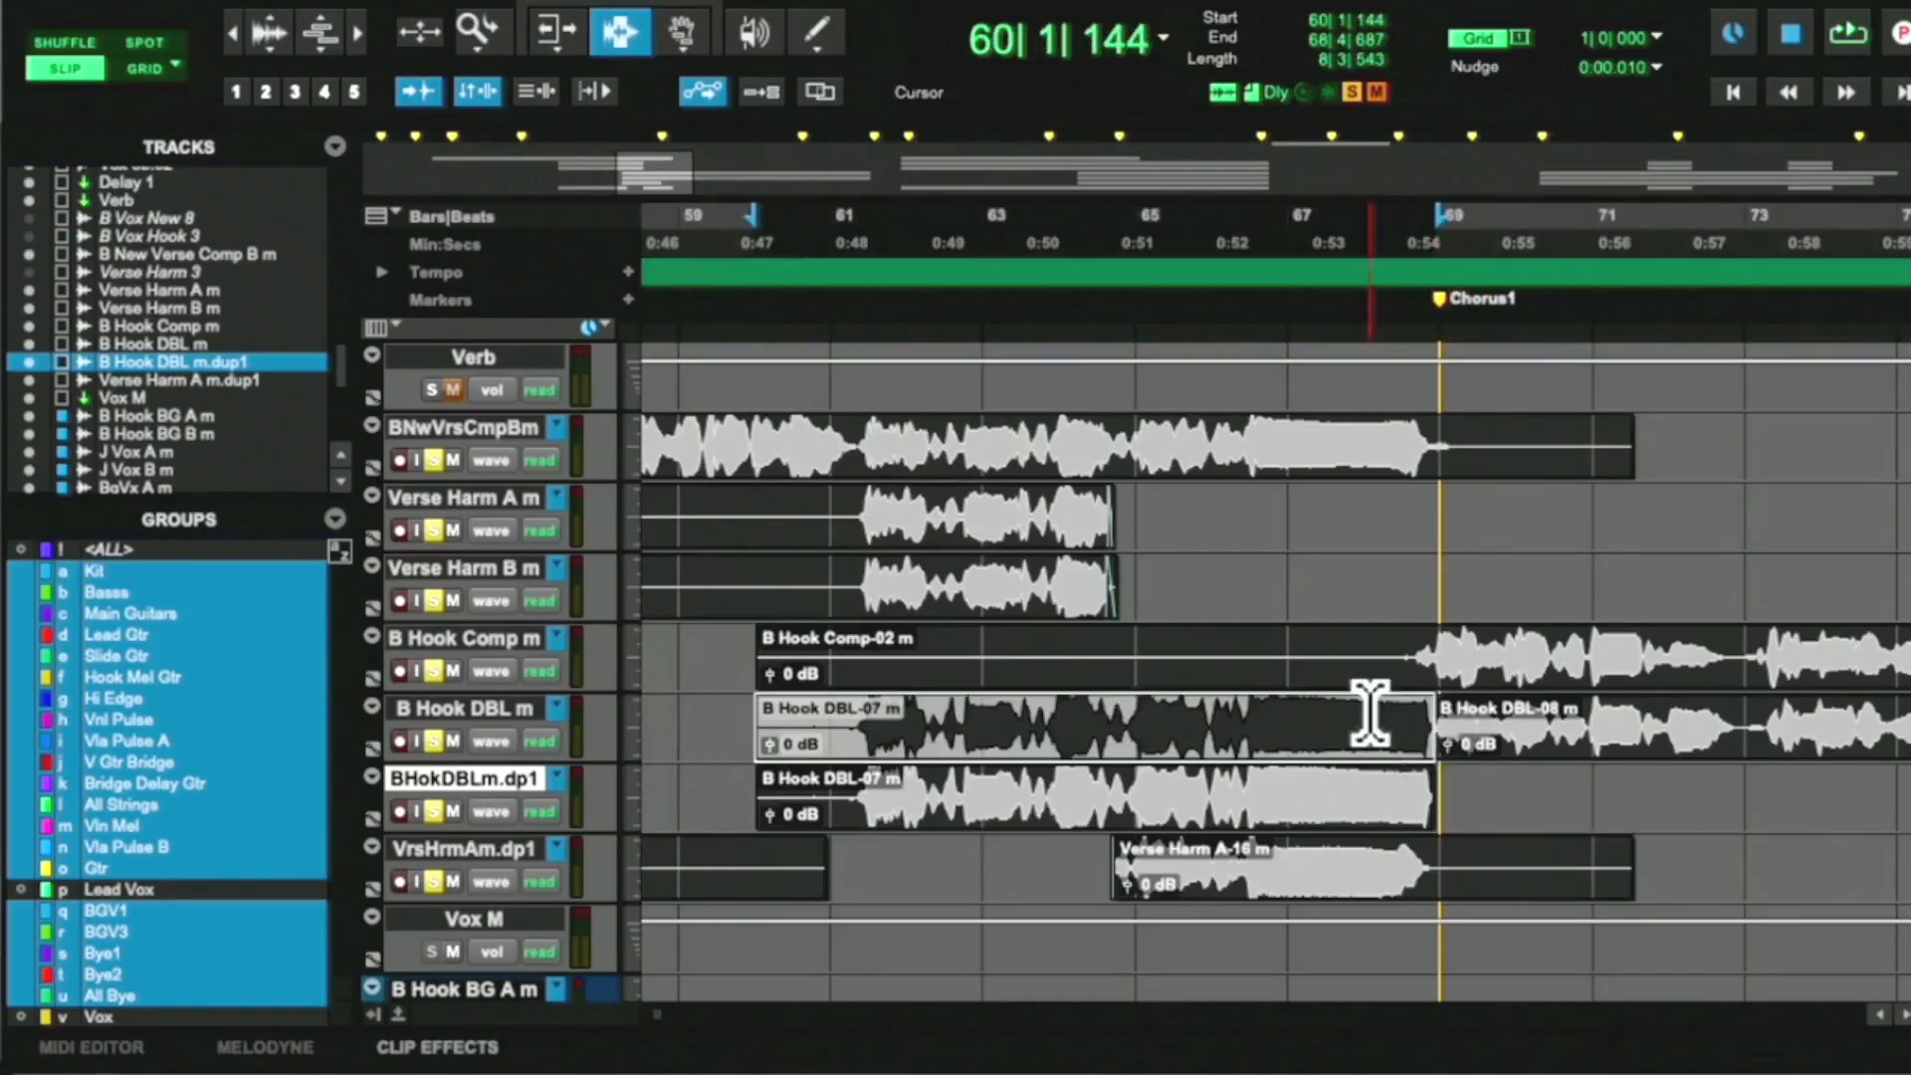
key("Delete")
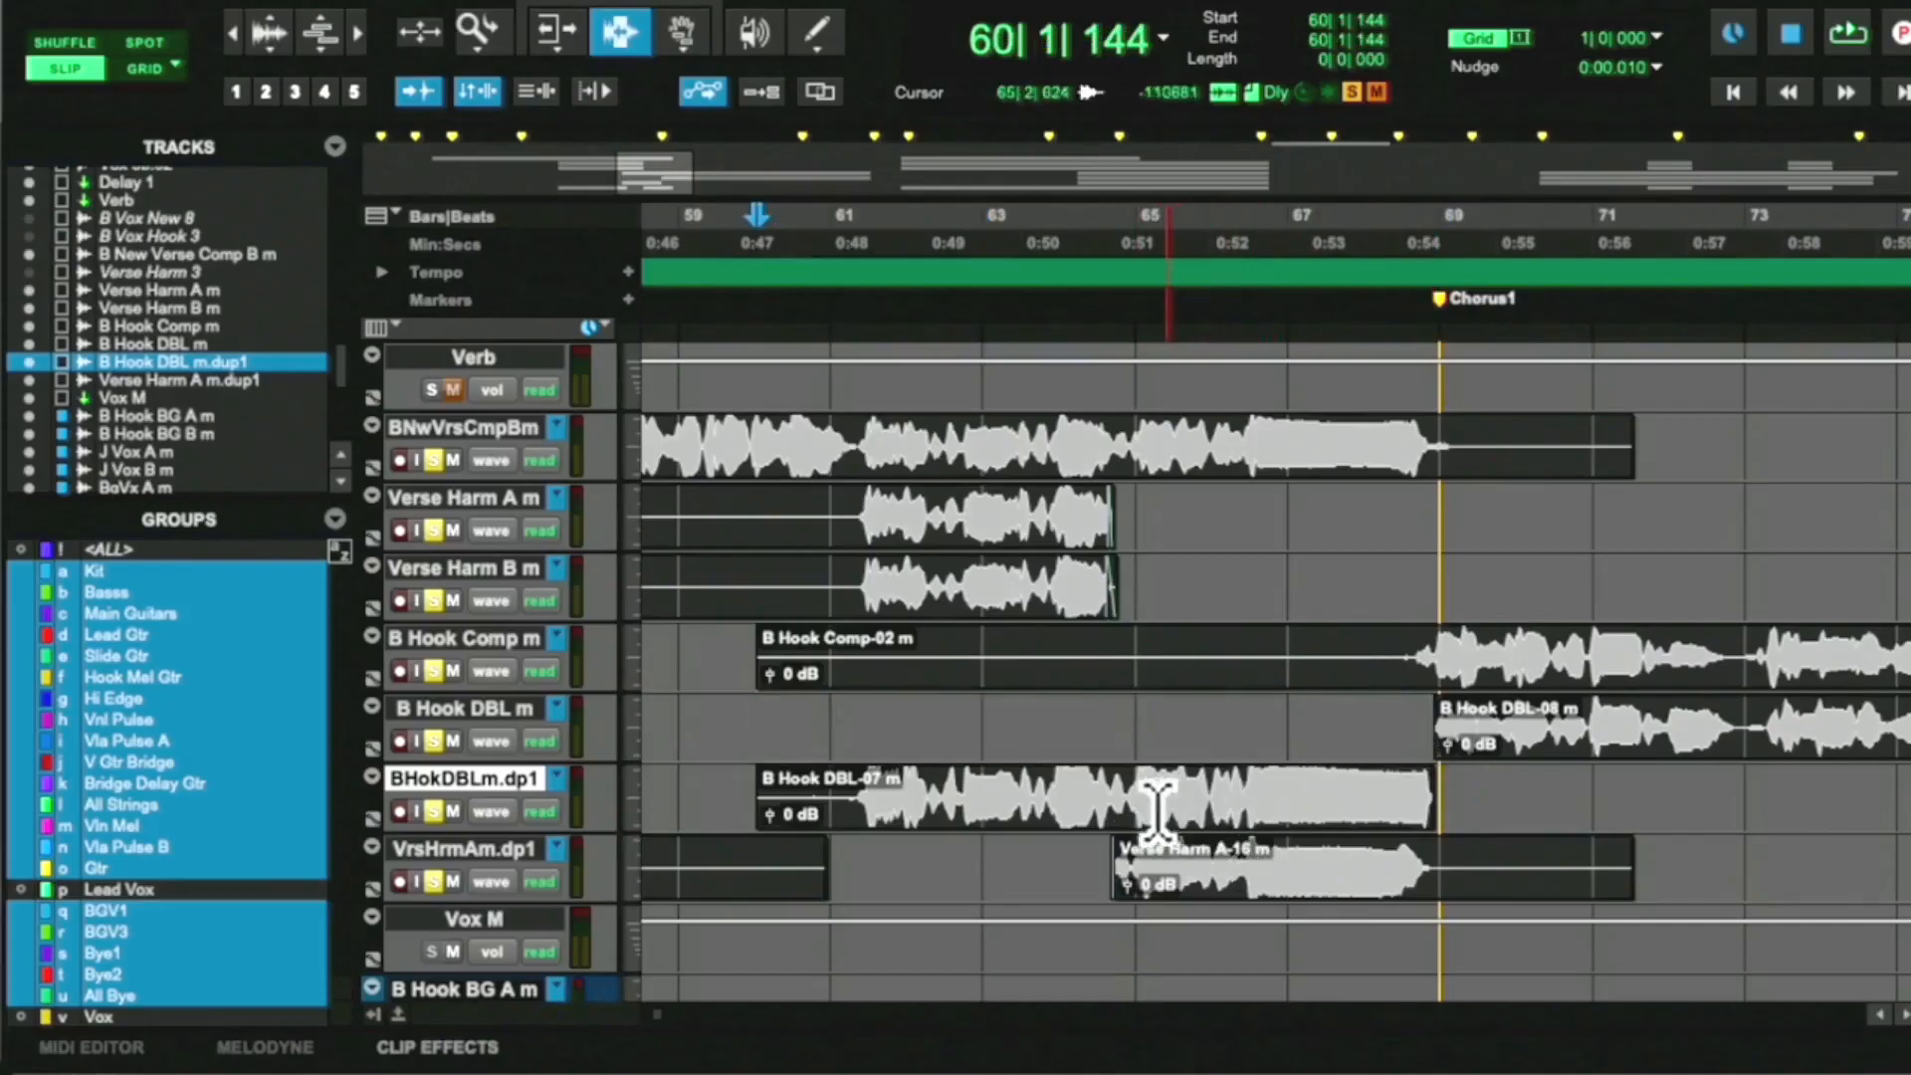
Audition and split the duplicate B Hook DBL track's clip at 64|3|539, then delete the part before the split
left_click(1108, 797)
key("space")
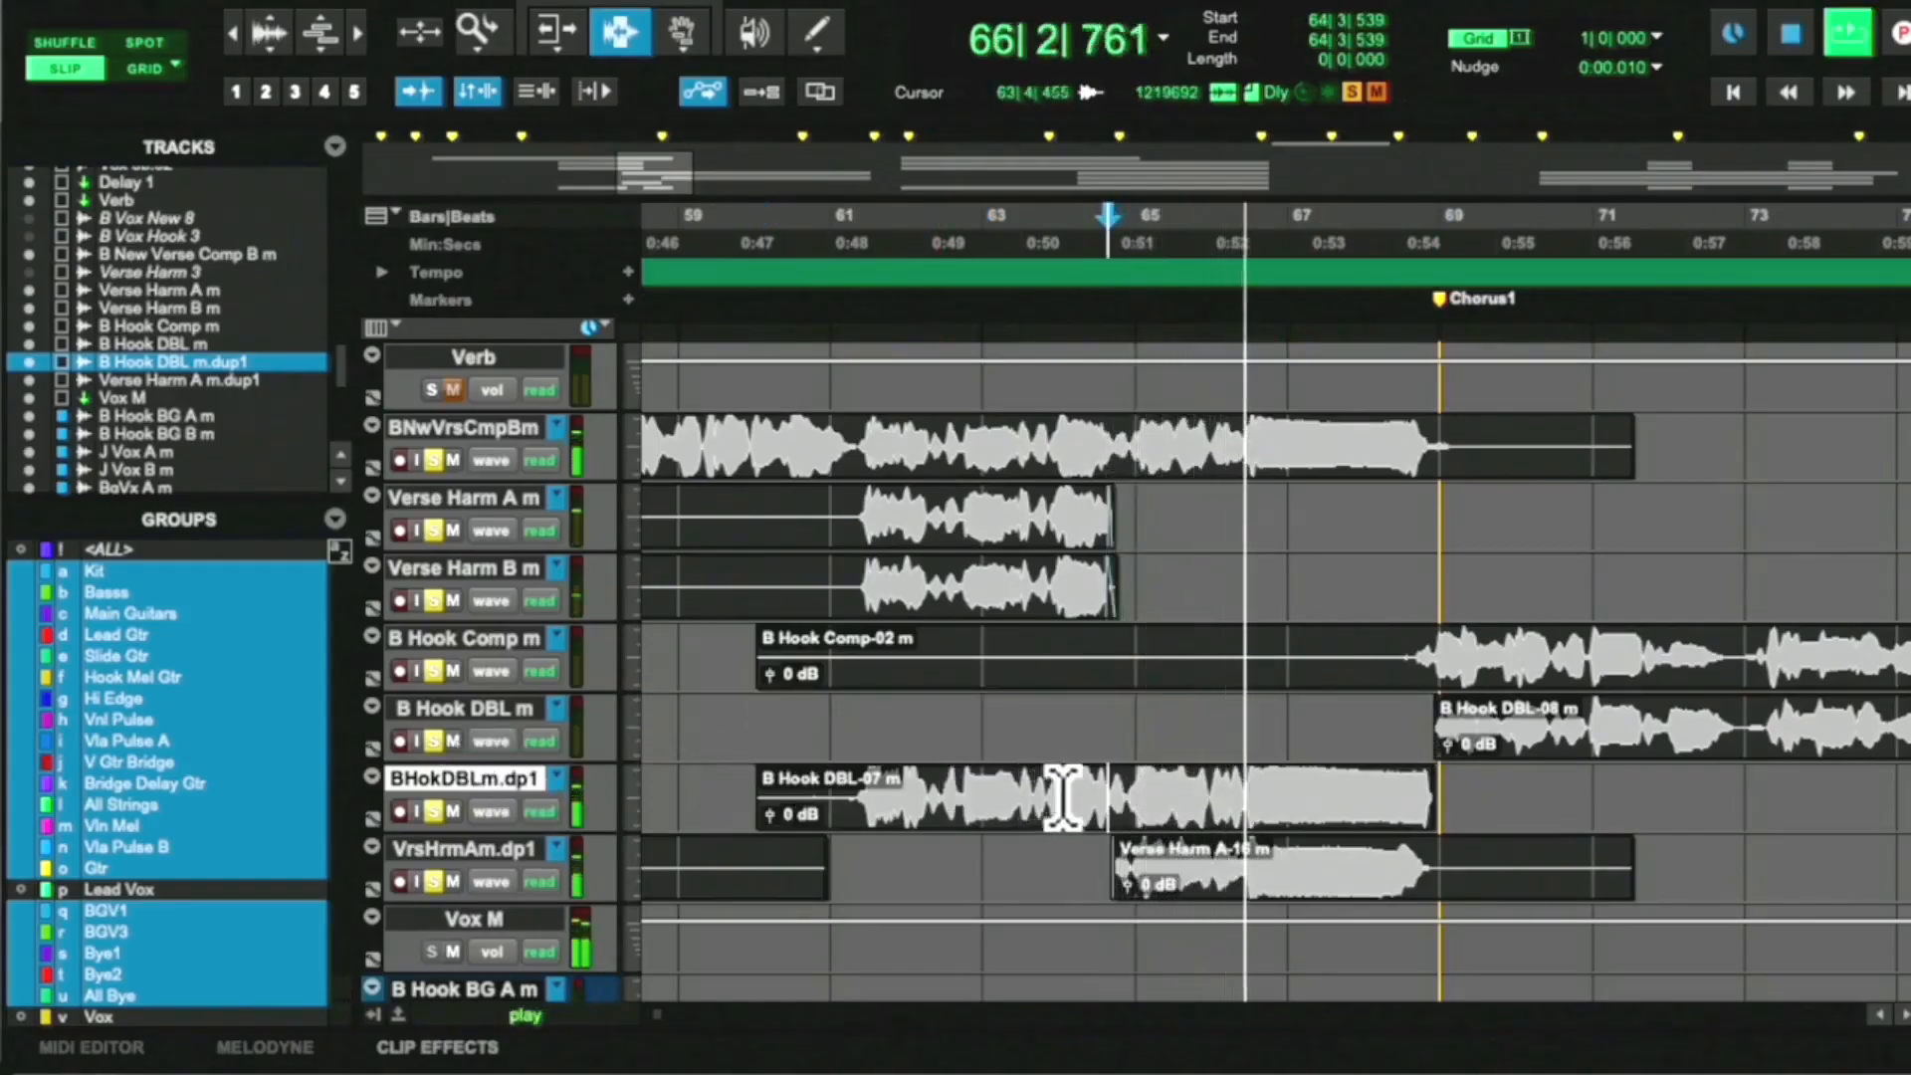
key("space")
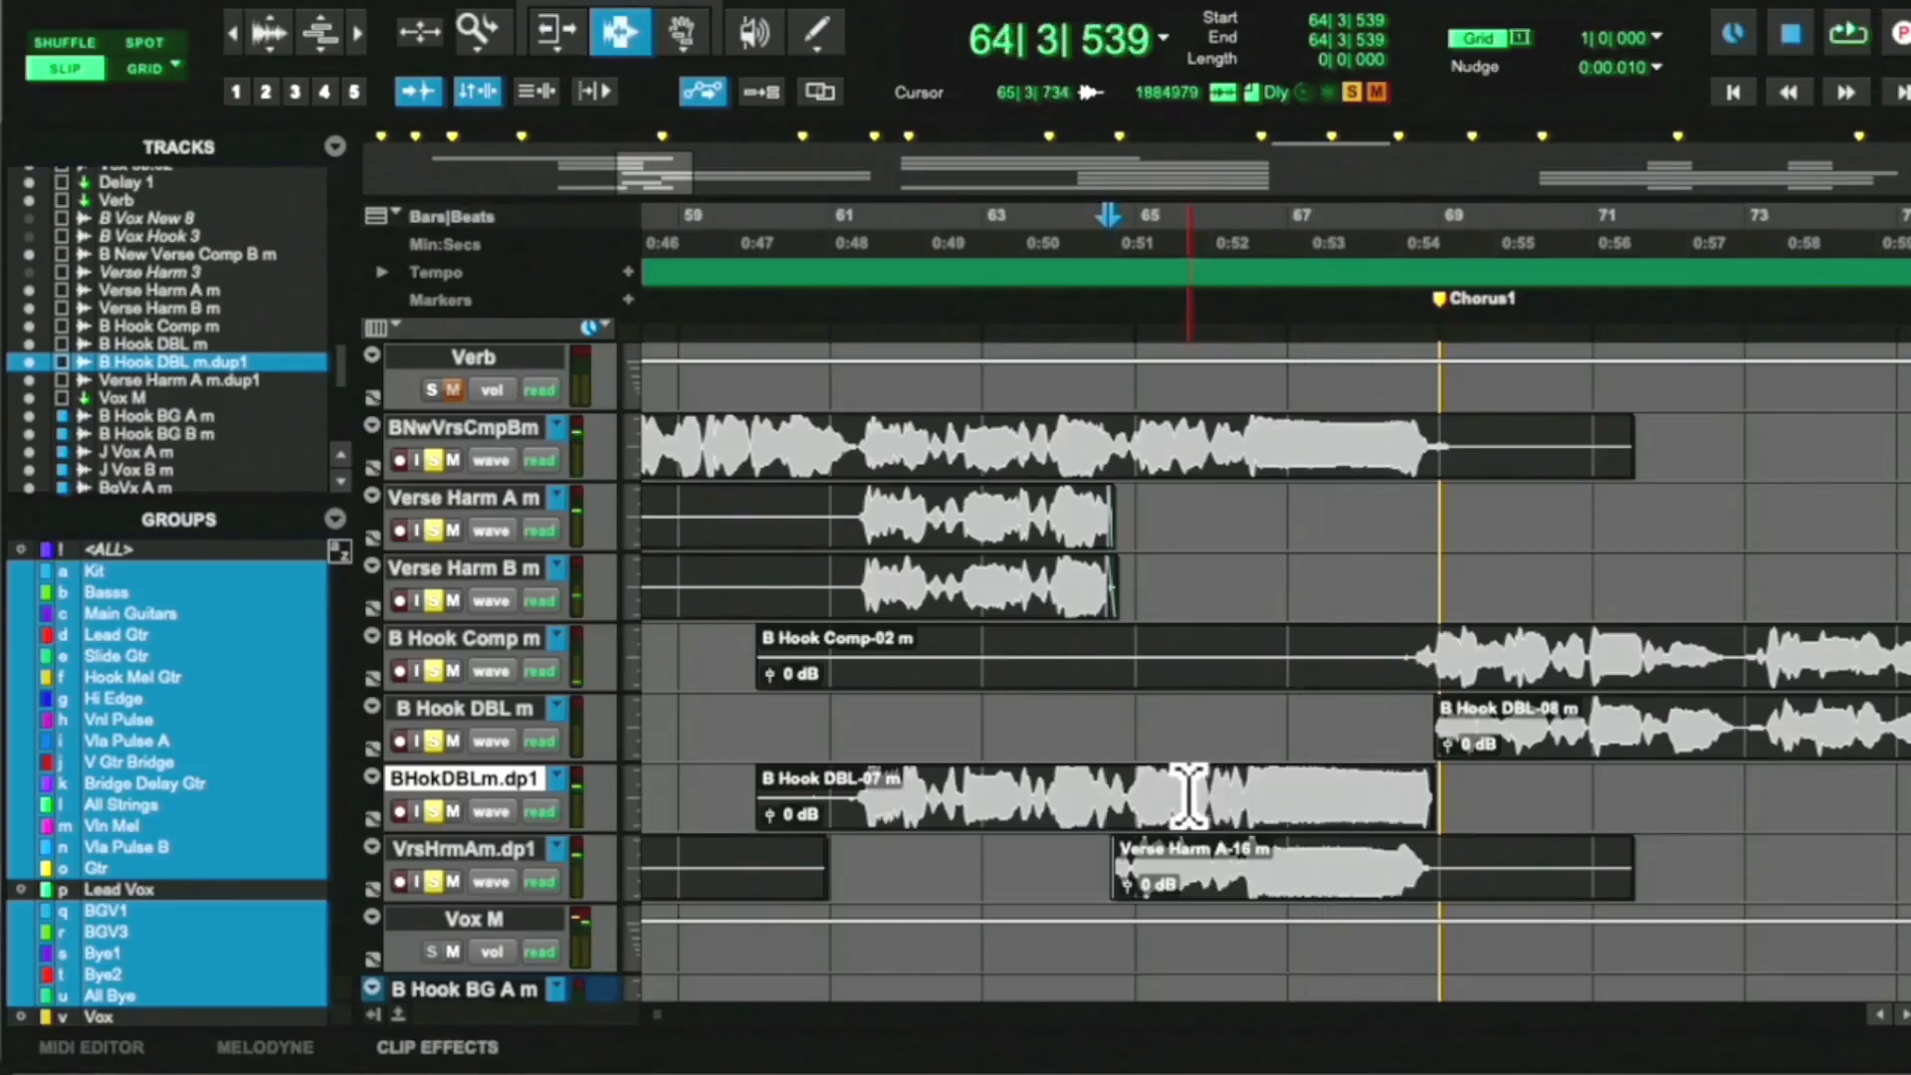
key("ctrl+e")
double_click(999, 797)
key("Delete")
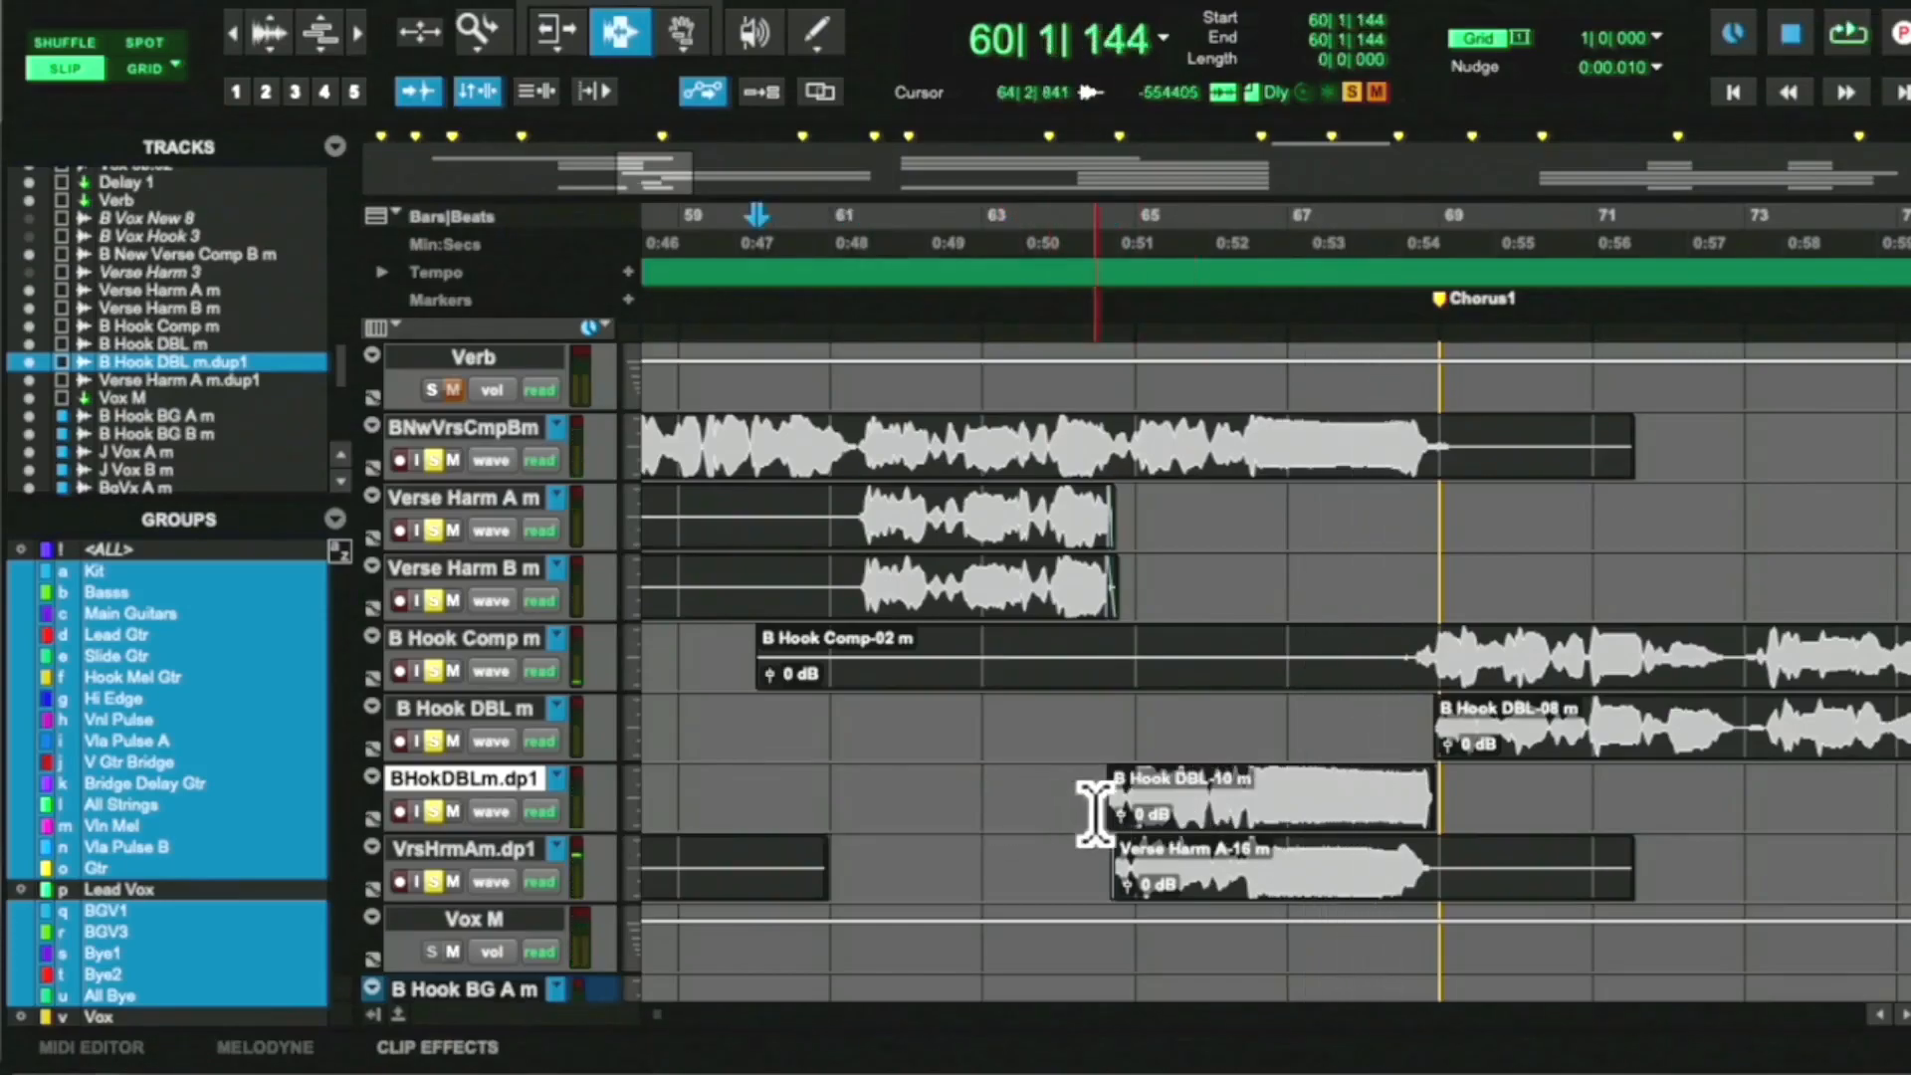
Add short fades at both ends of the duplicate B Hook DBL clip, and a standard equal-gain fade-out ending the duplicate Verse Harm A clip
left_click_drag(1105, 808, 1115, 814)
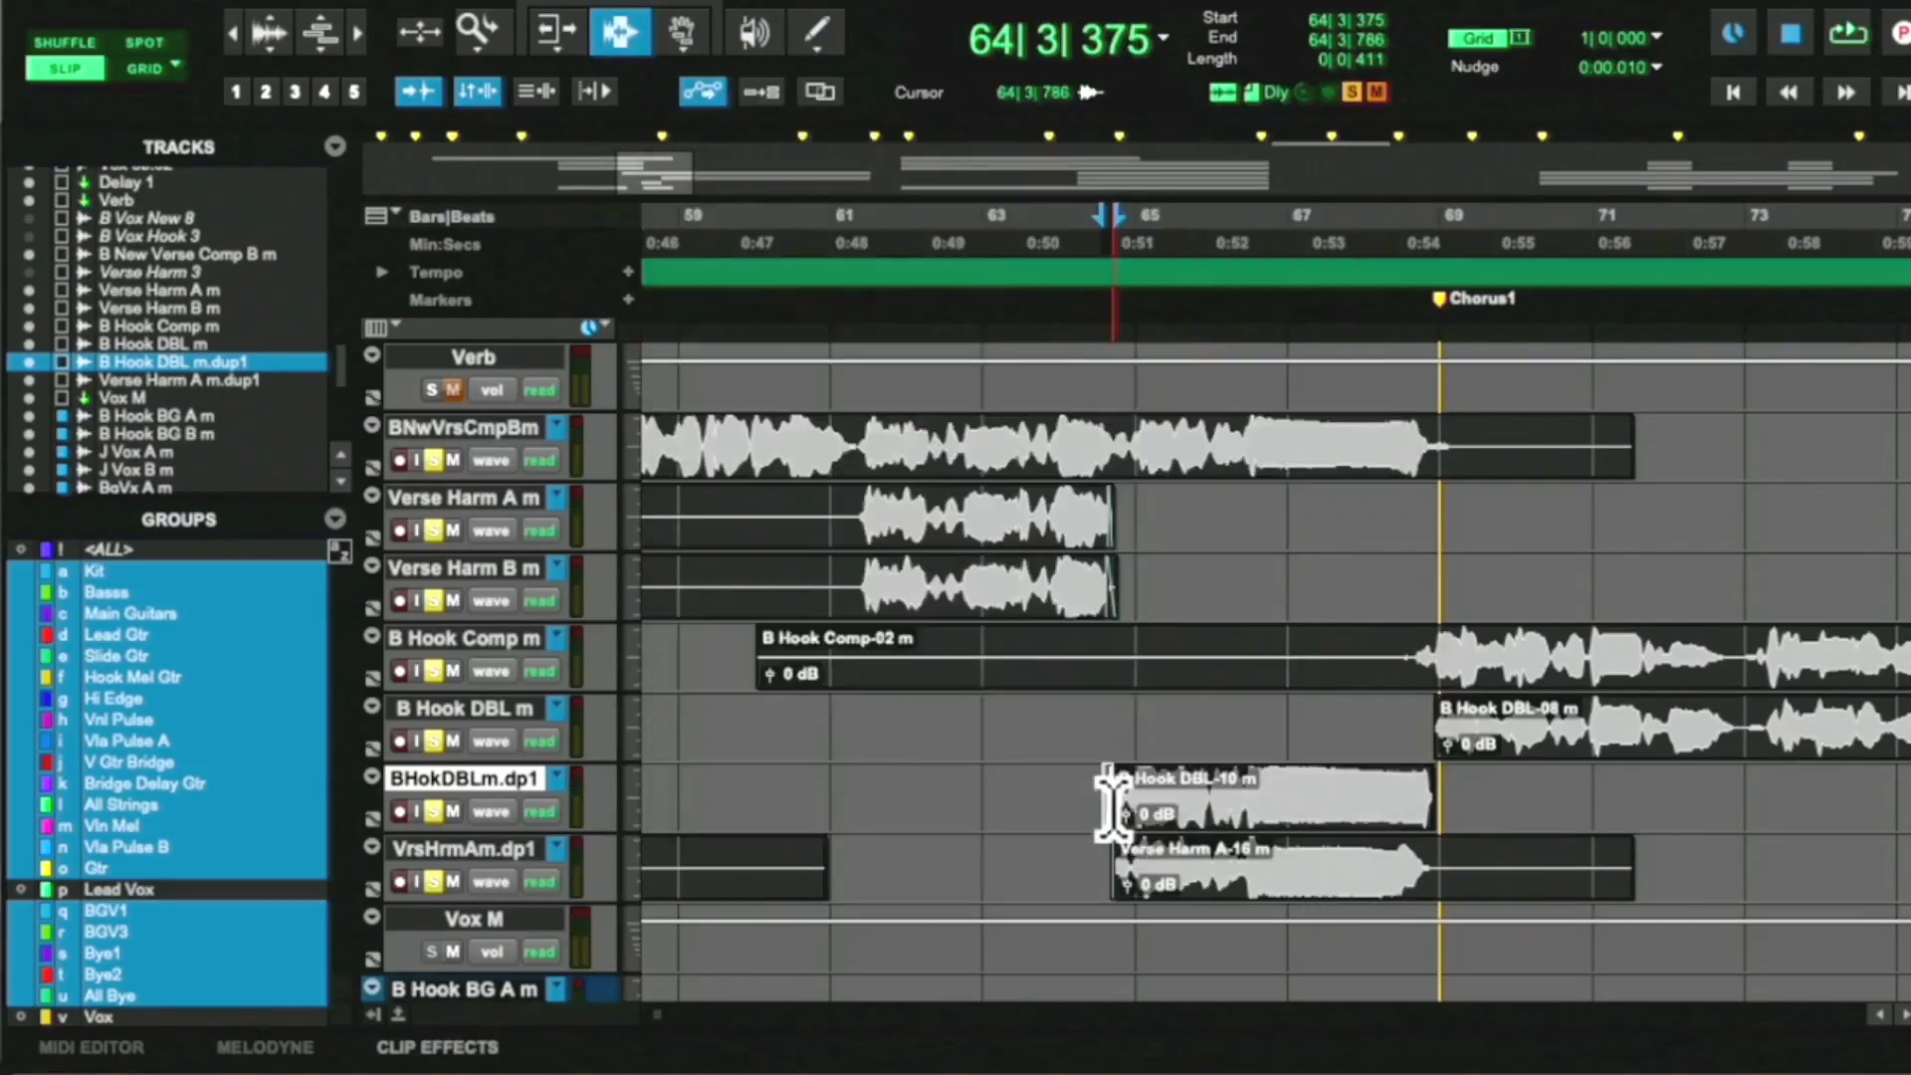
left_click_drag(1430, 791, 1447, 823)
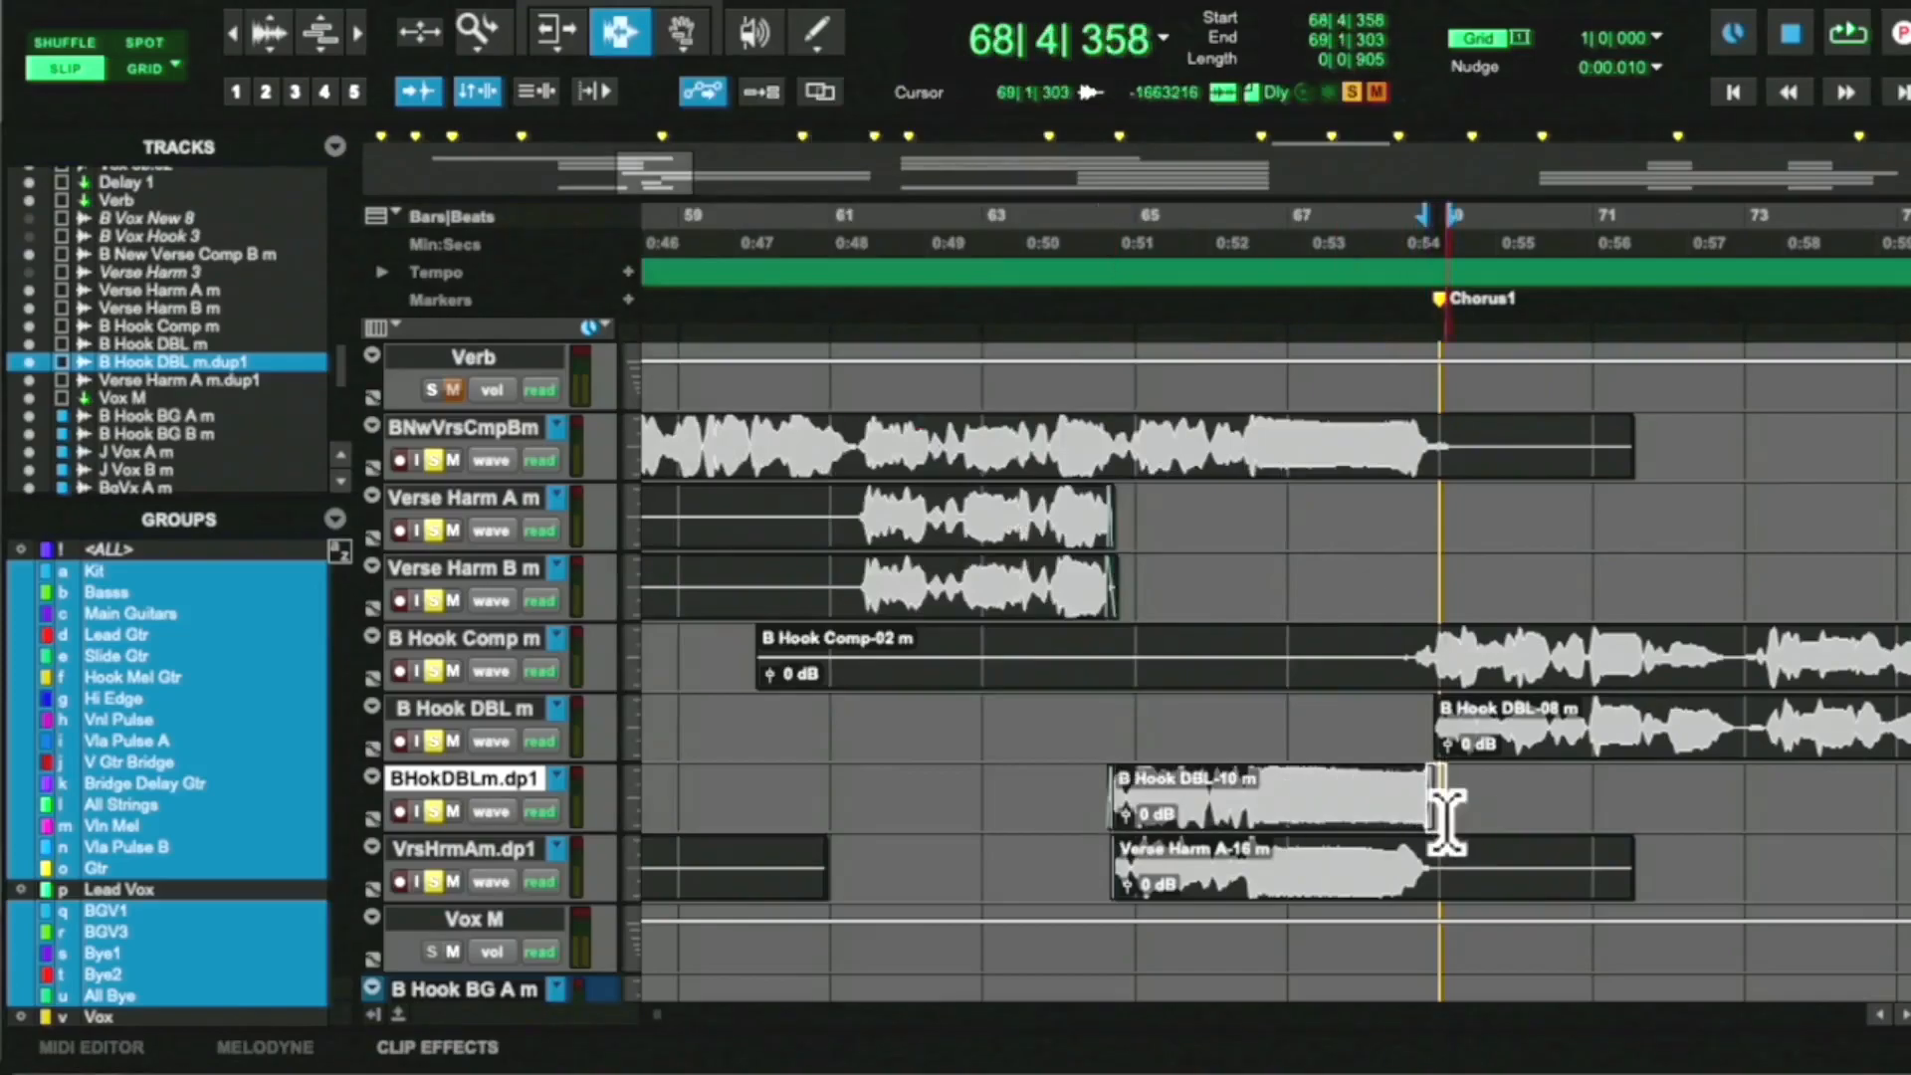
mouse_move(1437, 876)
left_mouse_down()
mouse_move(1708, 874)
mouse_move(1562, 842)
mouse_move(1454, 886)
mouse_move(1428, 869)
left_mouse_up()
key("super+f")
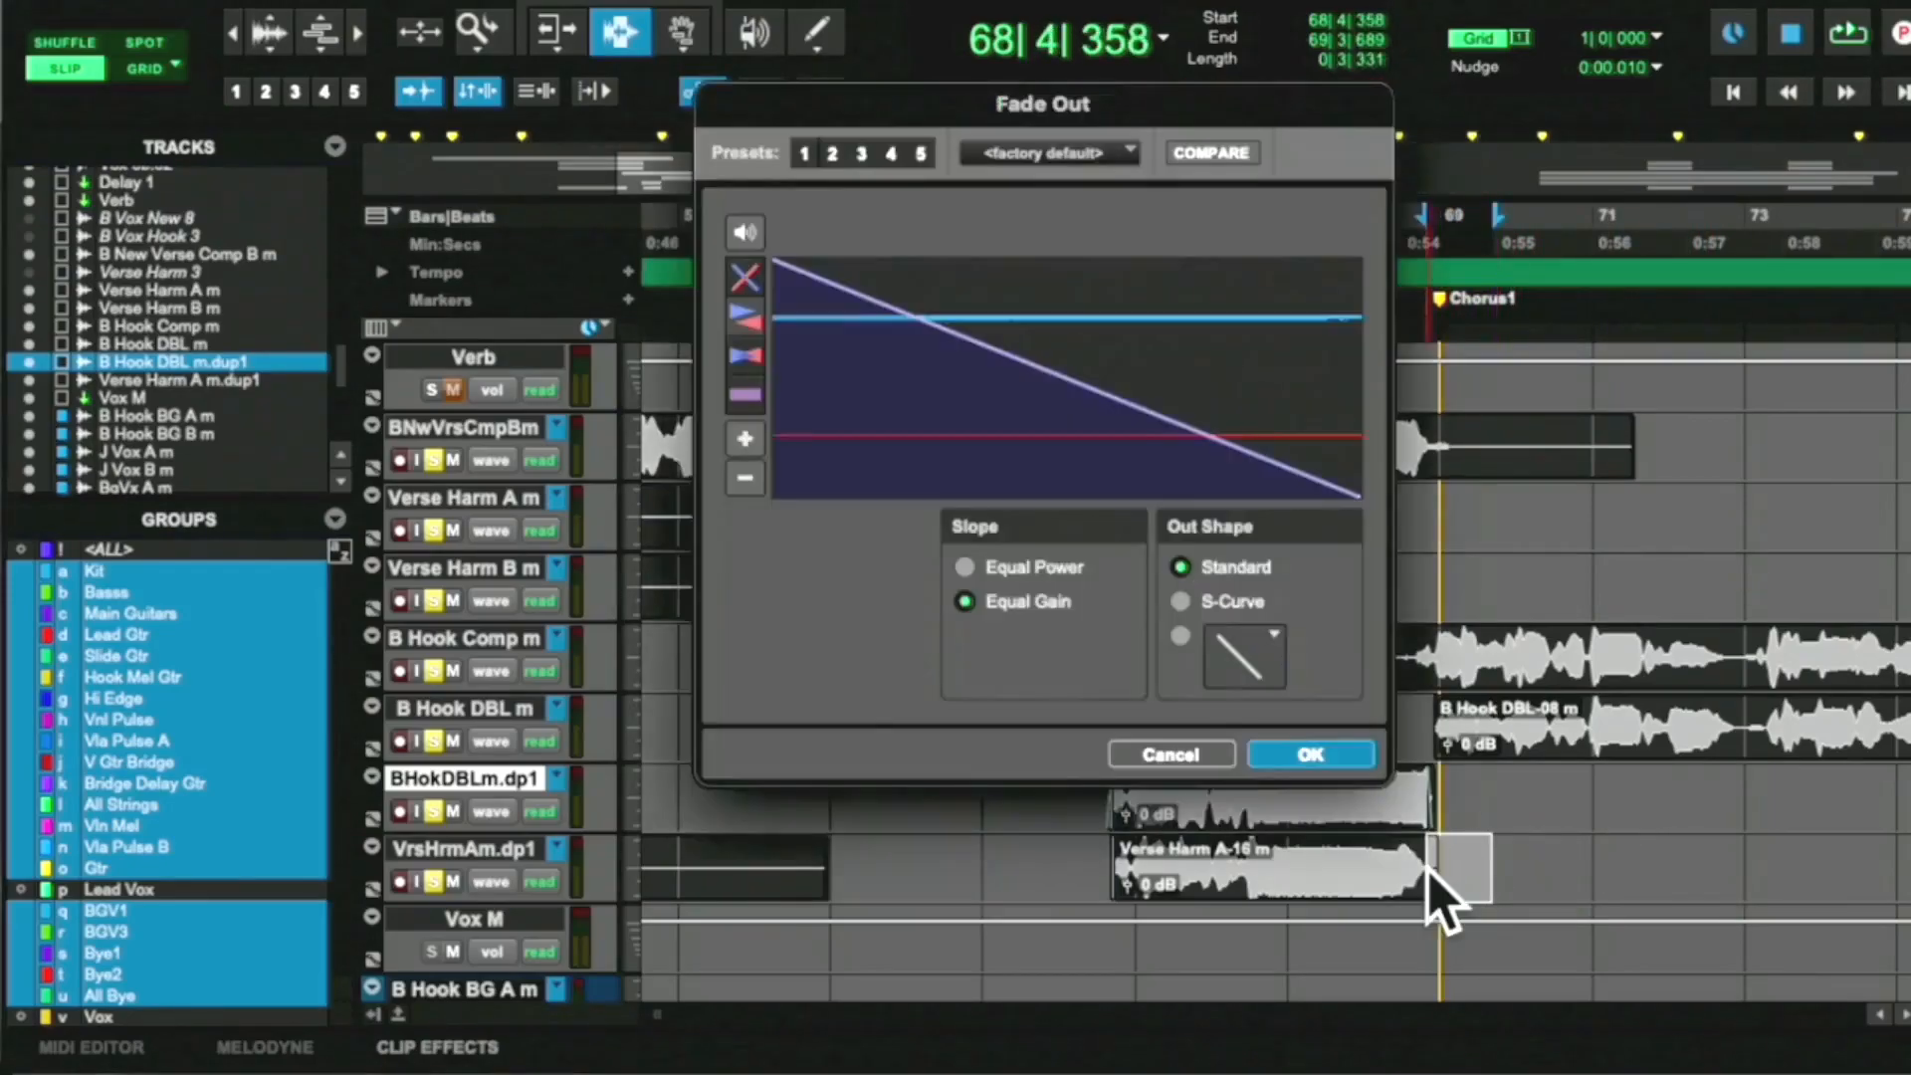
left_click(1311, 755)
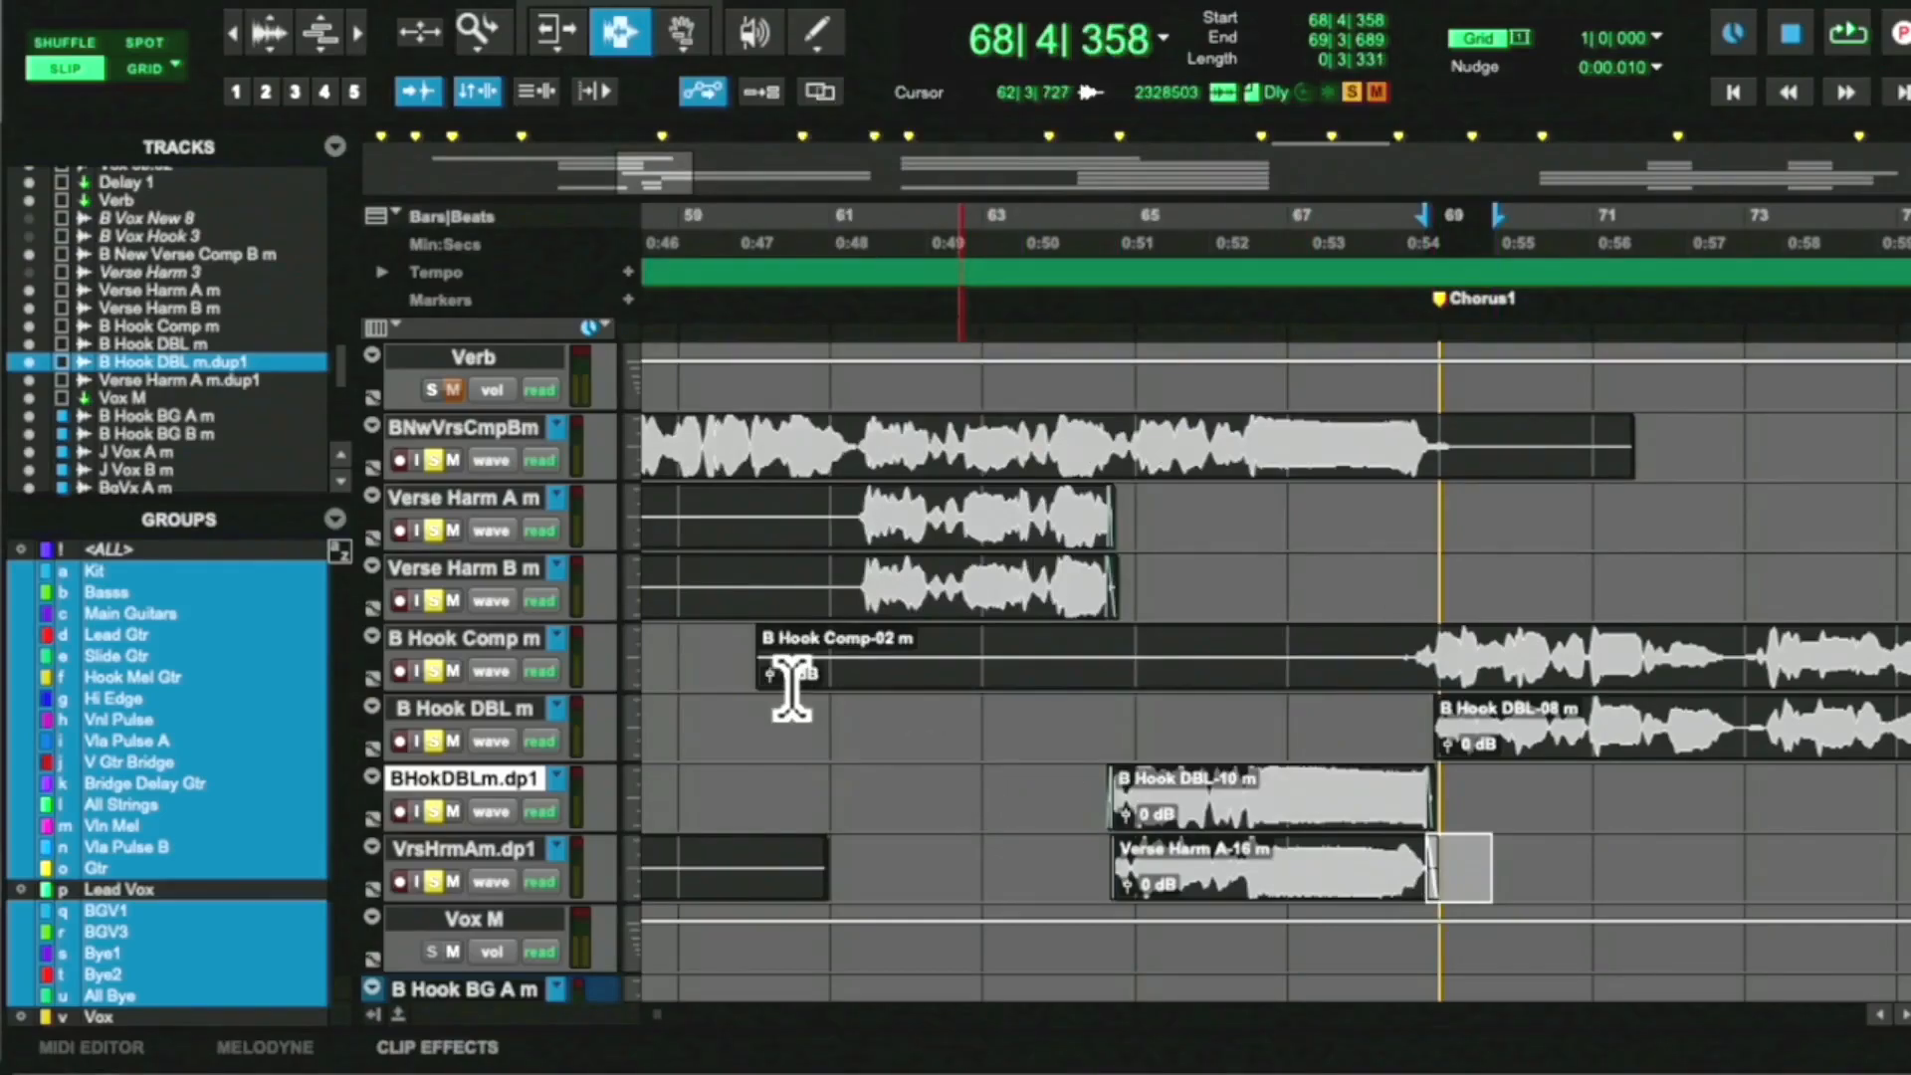
Move the B Hook Comp m and B Hook DBL m tracks together above Verse Harm A m
left_click(837, 674)
left_click(464, 497)
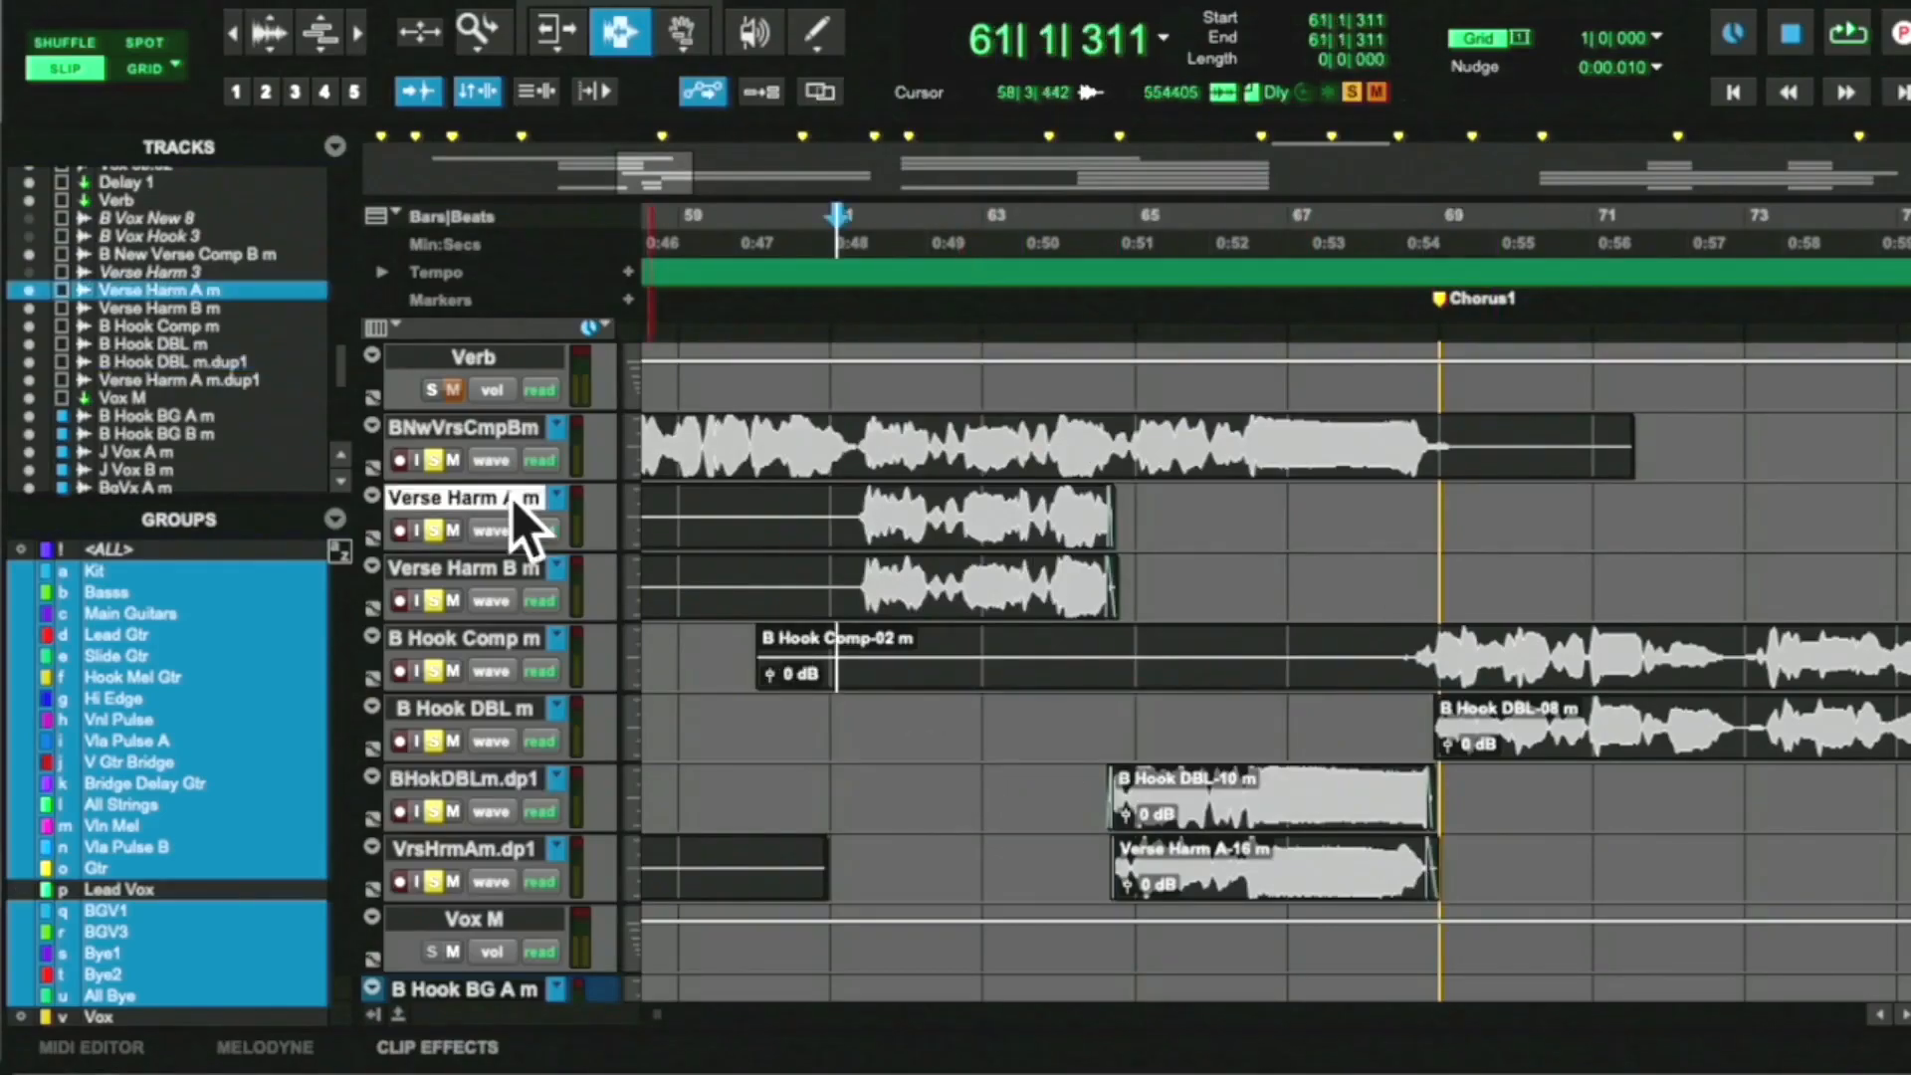
left_click(512, 640)
left_click(511, 707, "shift")
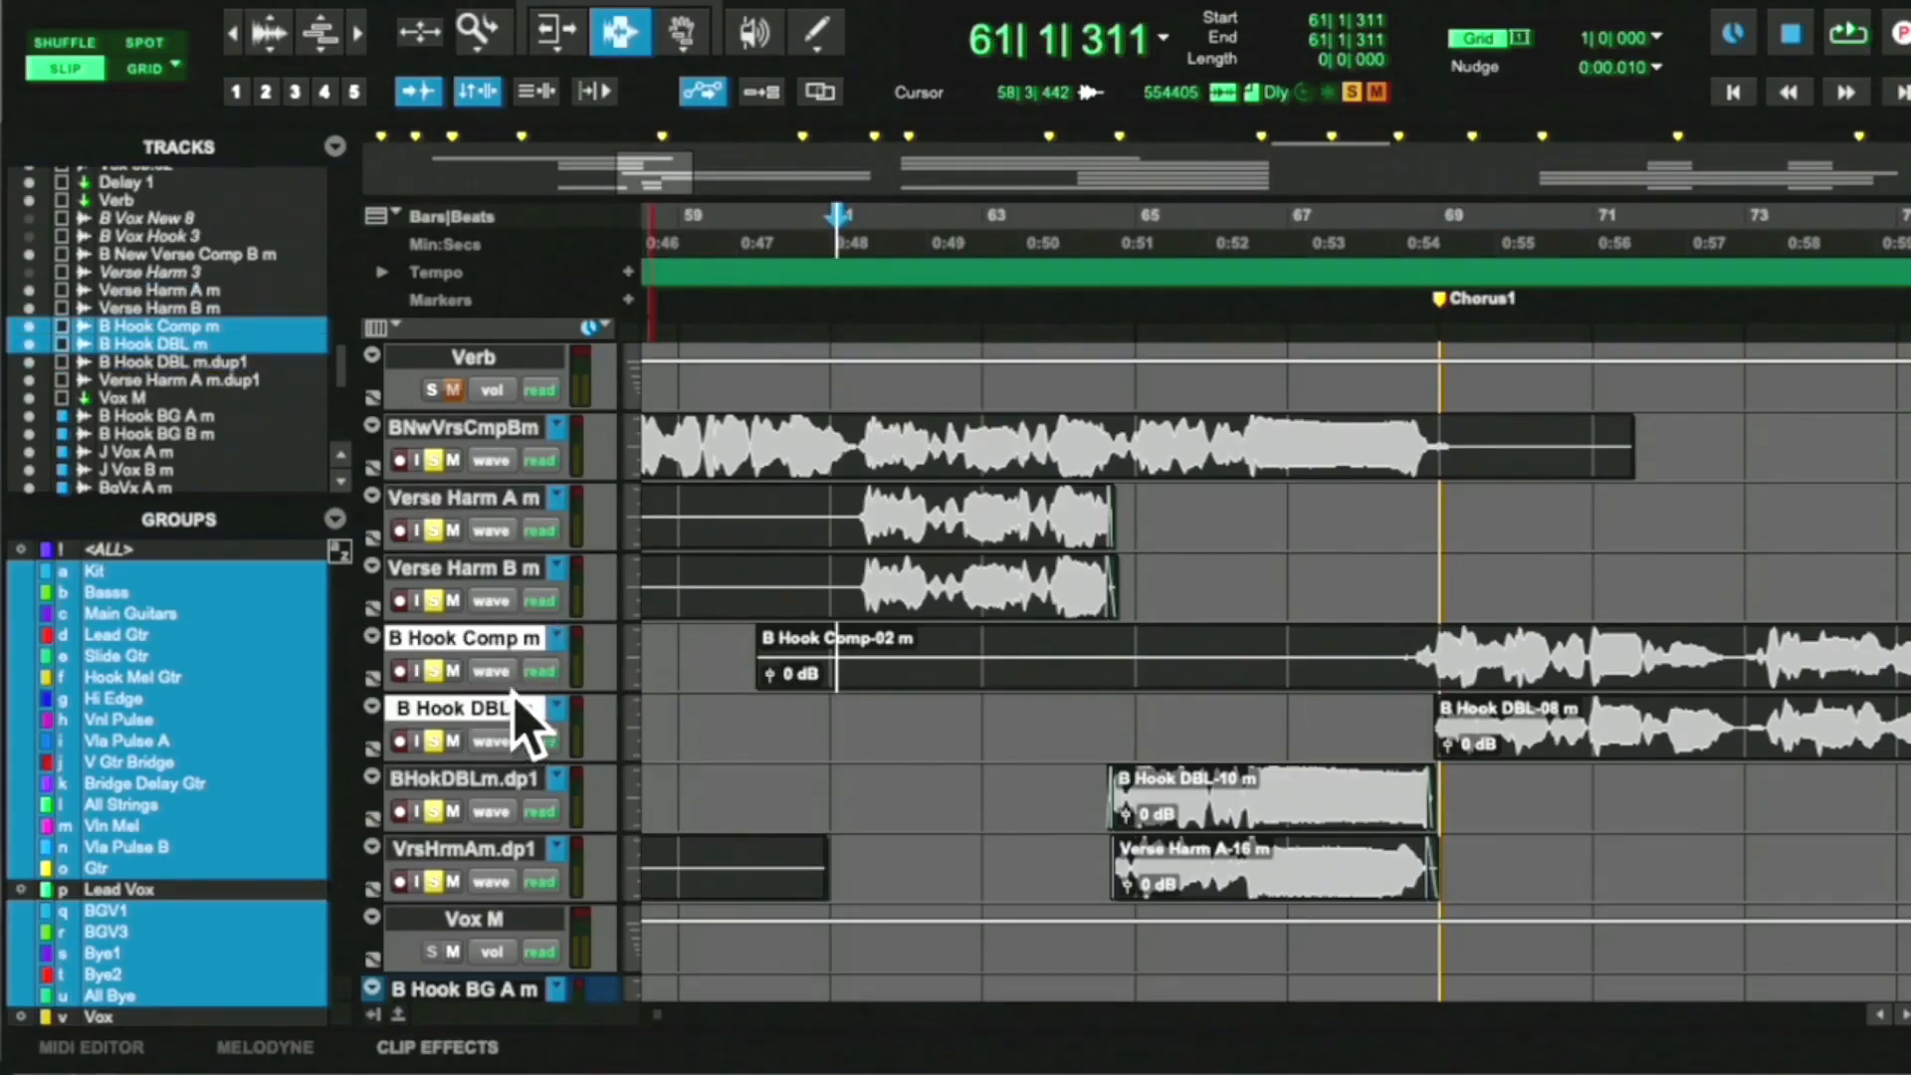
left_click_drag(520, 645, 520, 513)
Rename the B New Verse Comp B m, B Hook Comp m and B Hook DBL m tracks as Verse Vox, Chorus Vox and Chorus Vox DBL
left_click(478, 433)
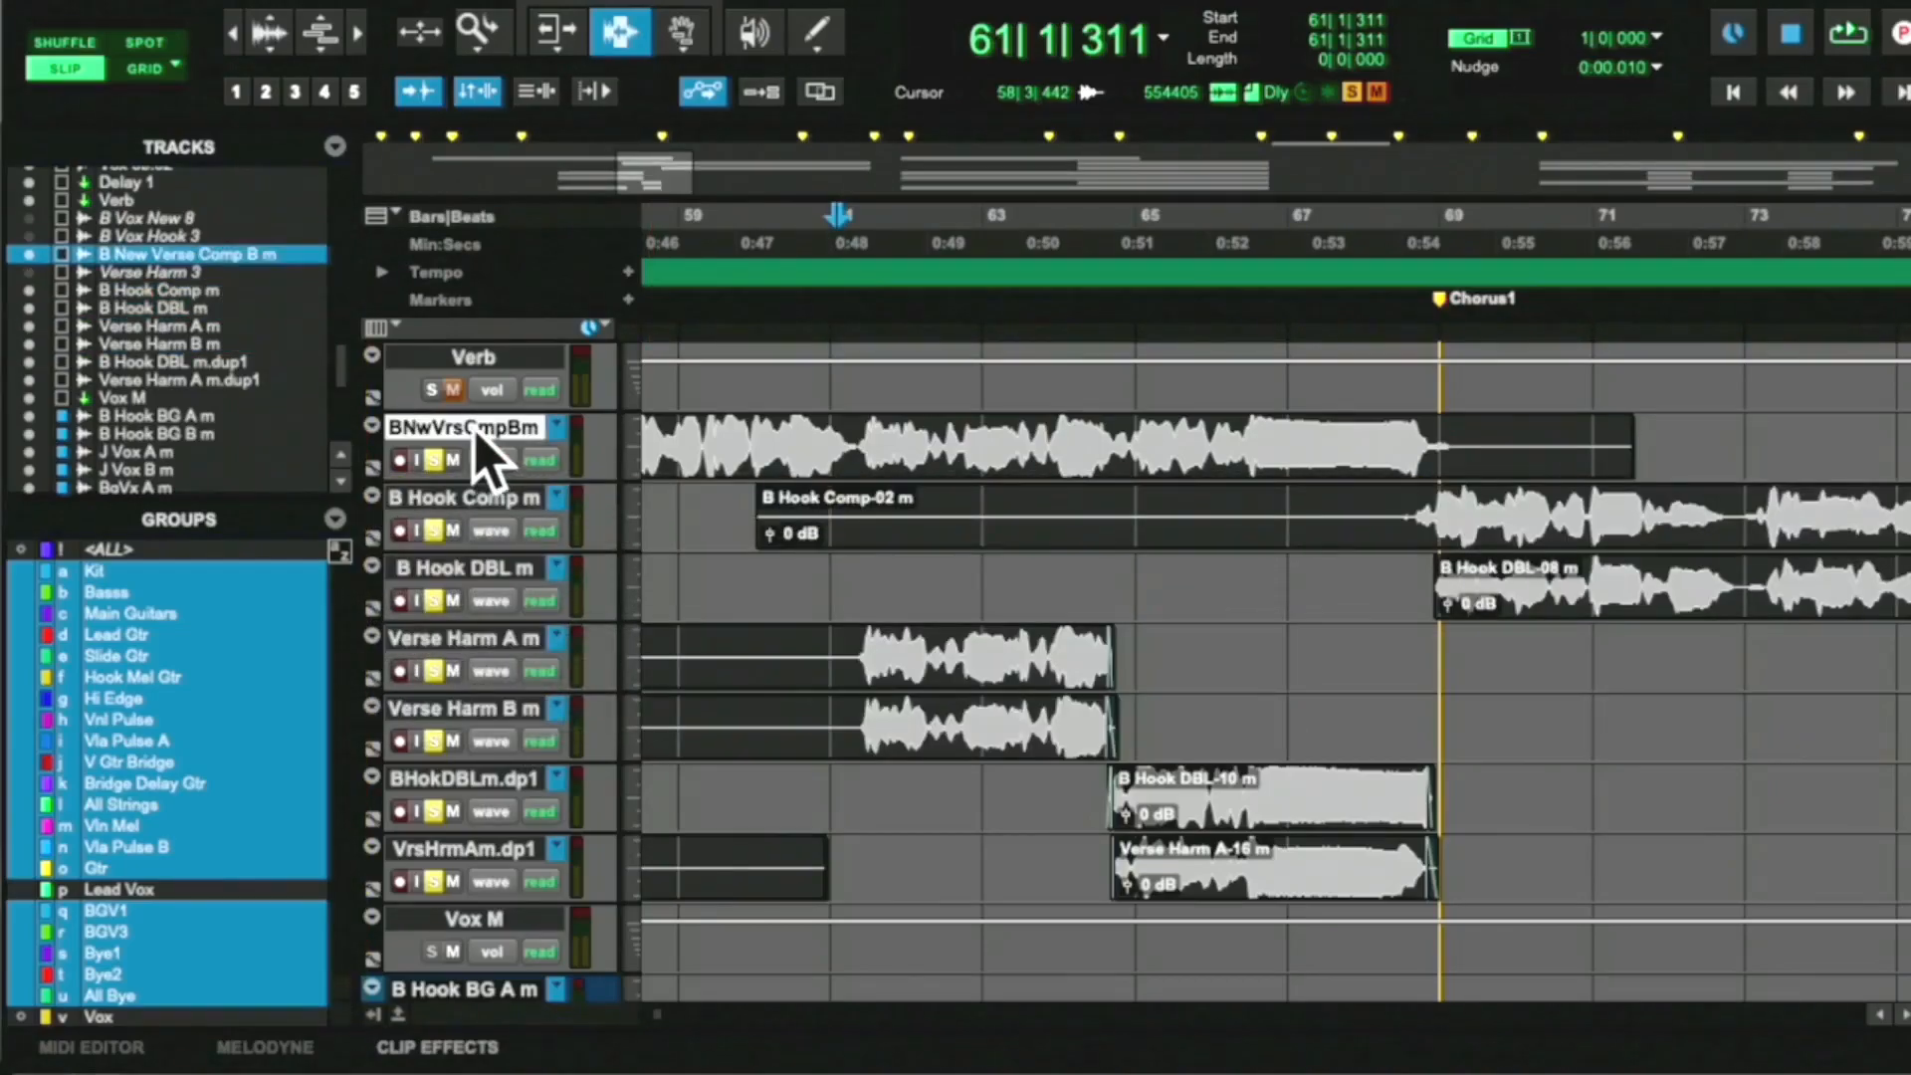
left_click(501, 500)
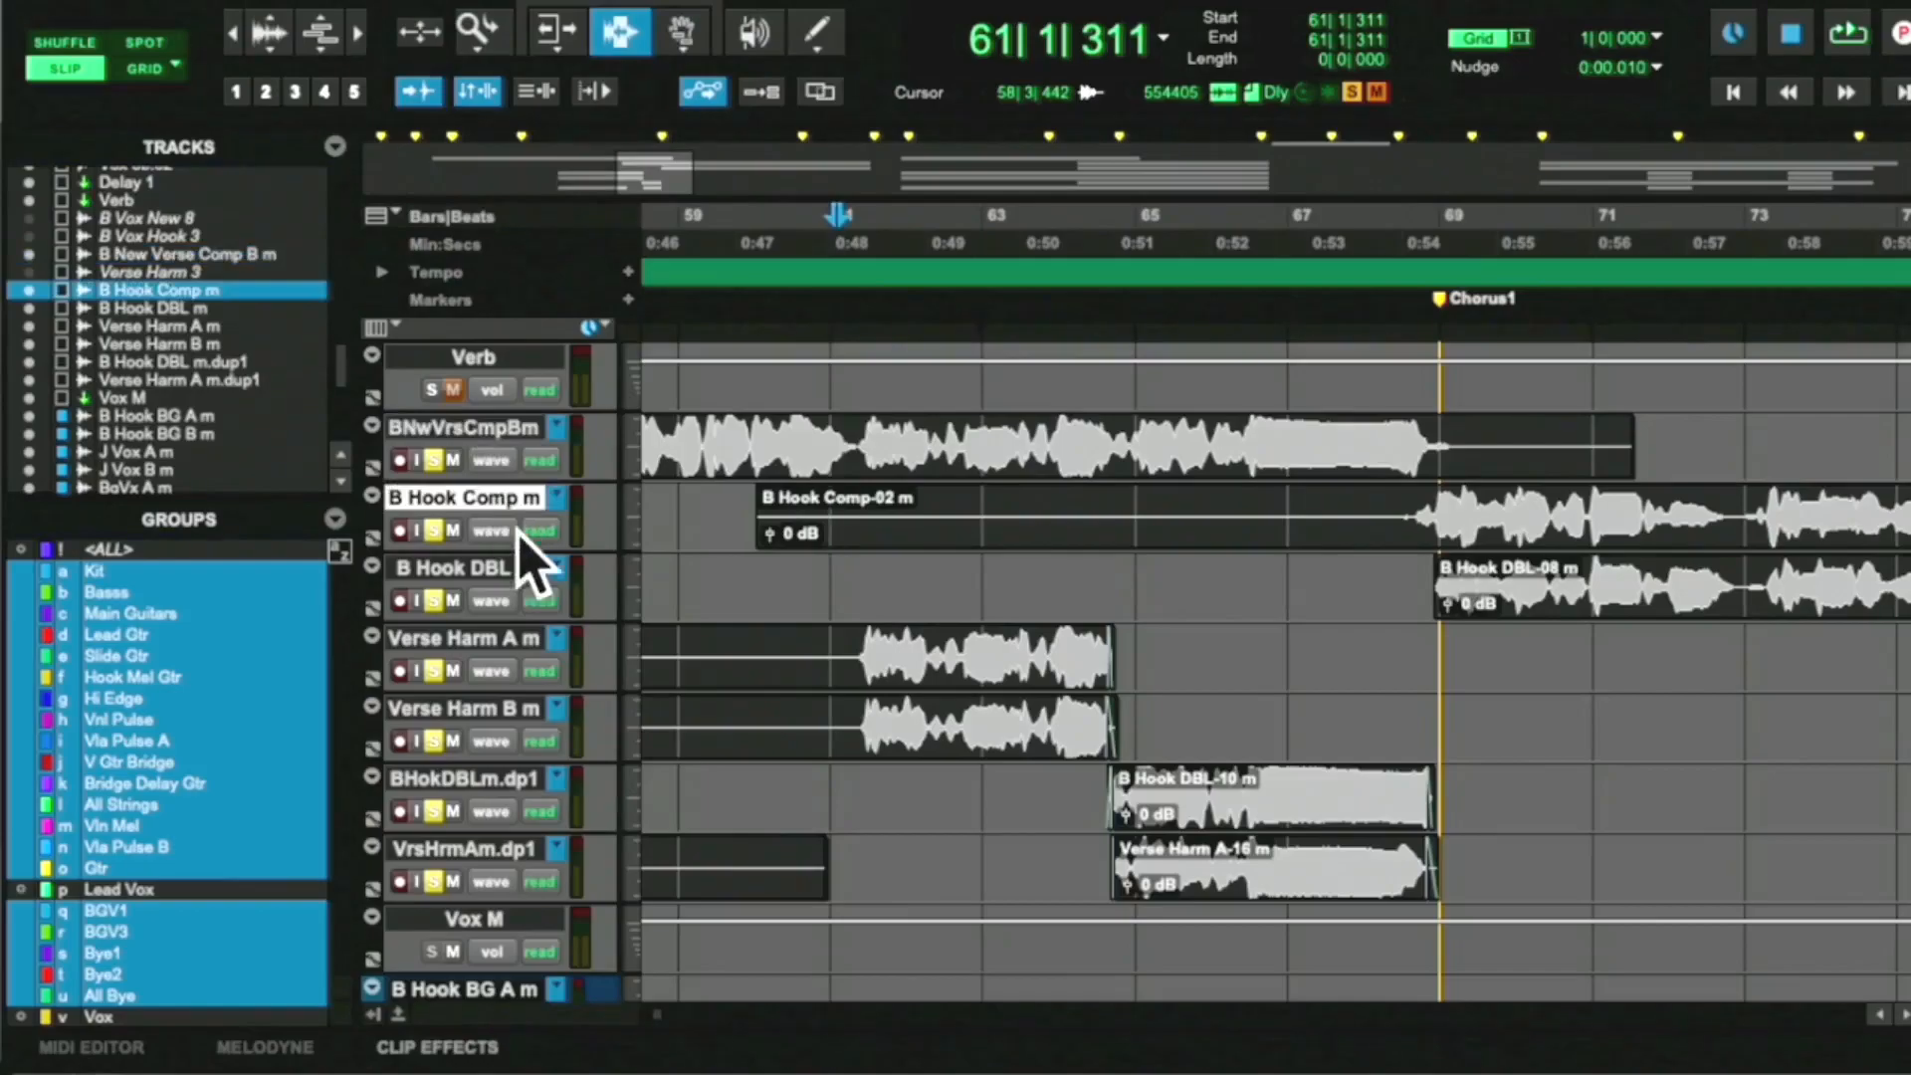
left_click(497, 568)
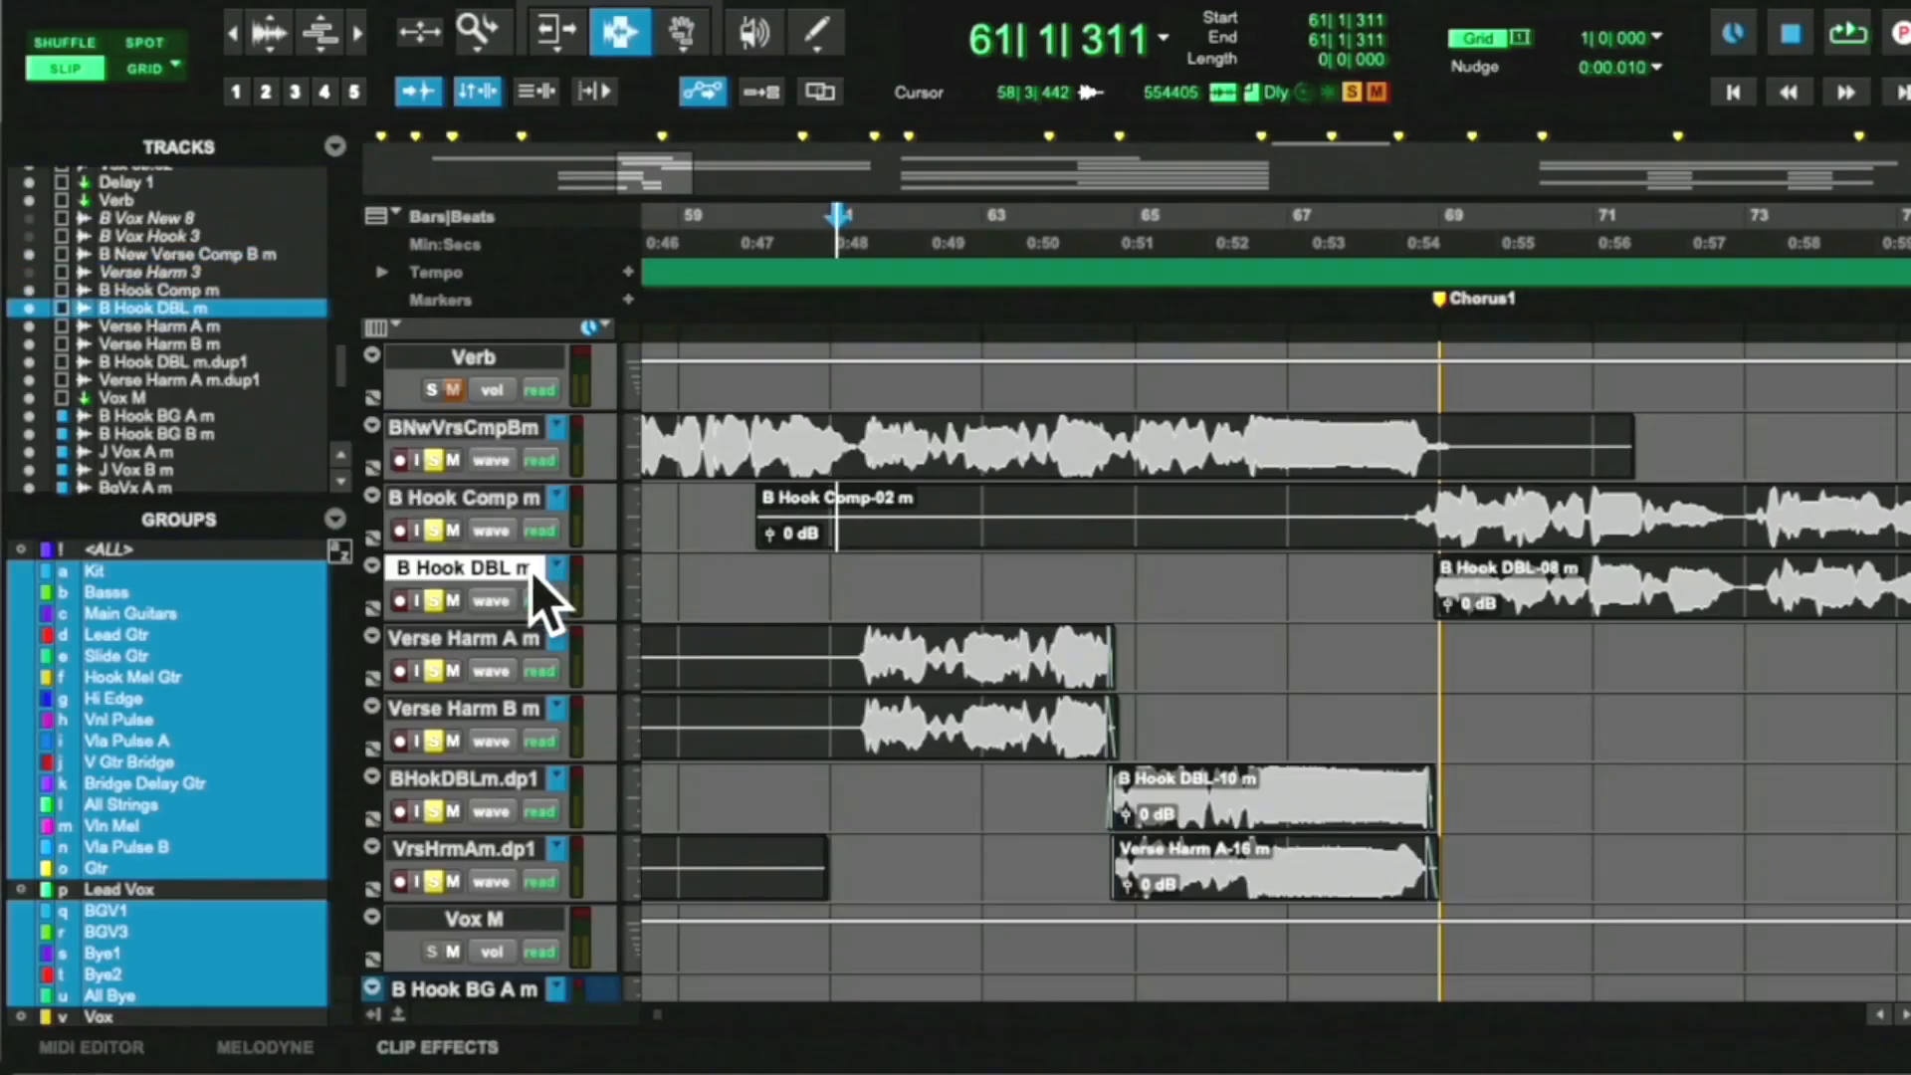
double_click(505, 430)
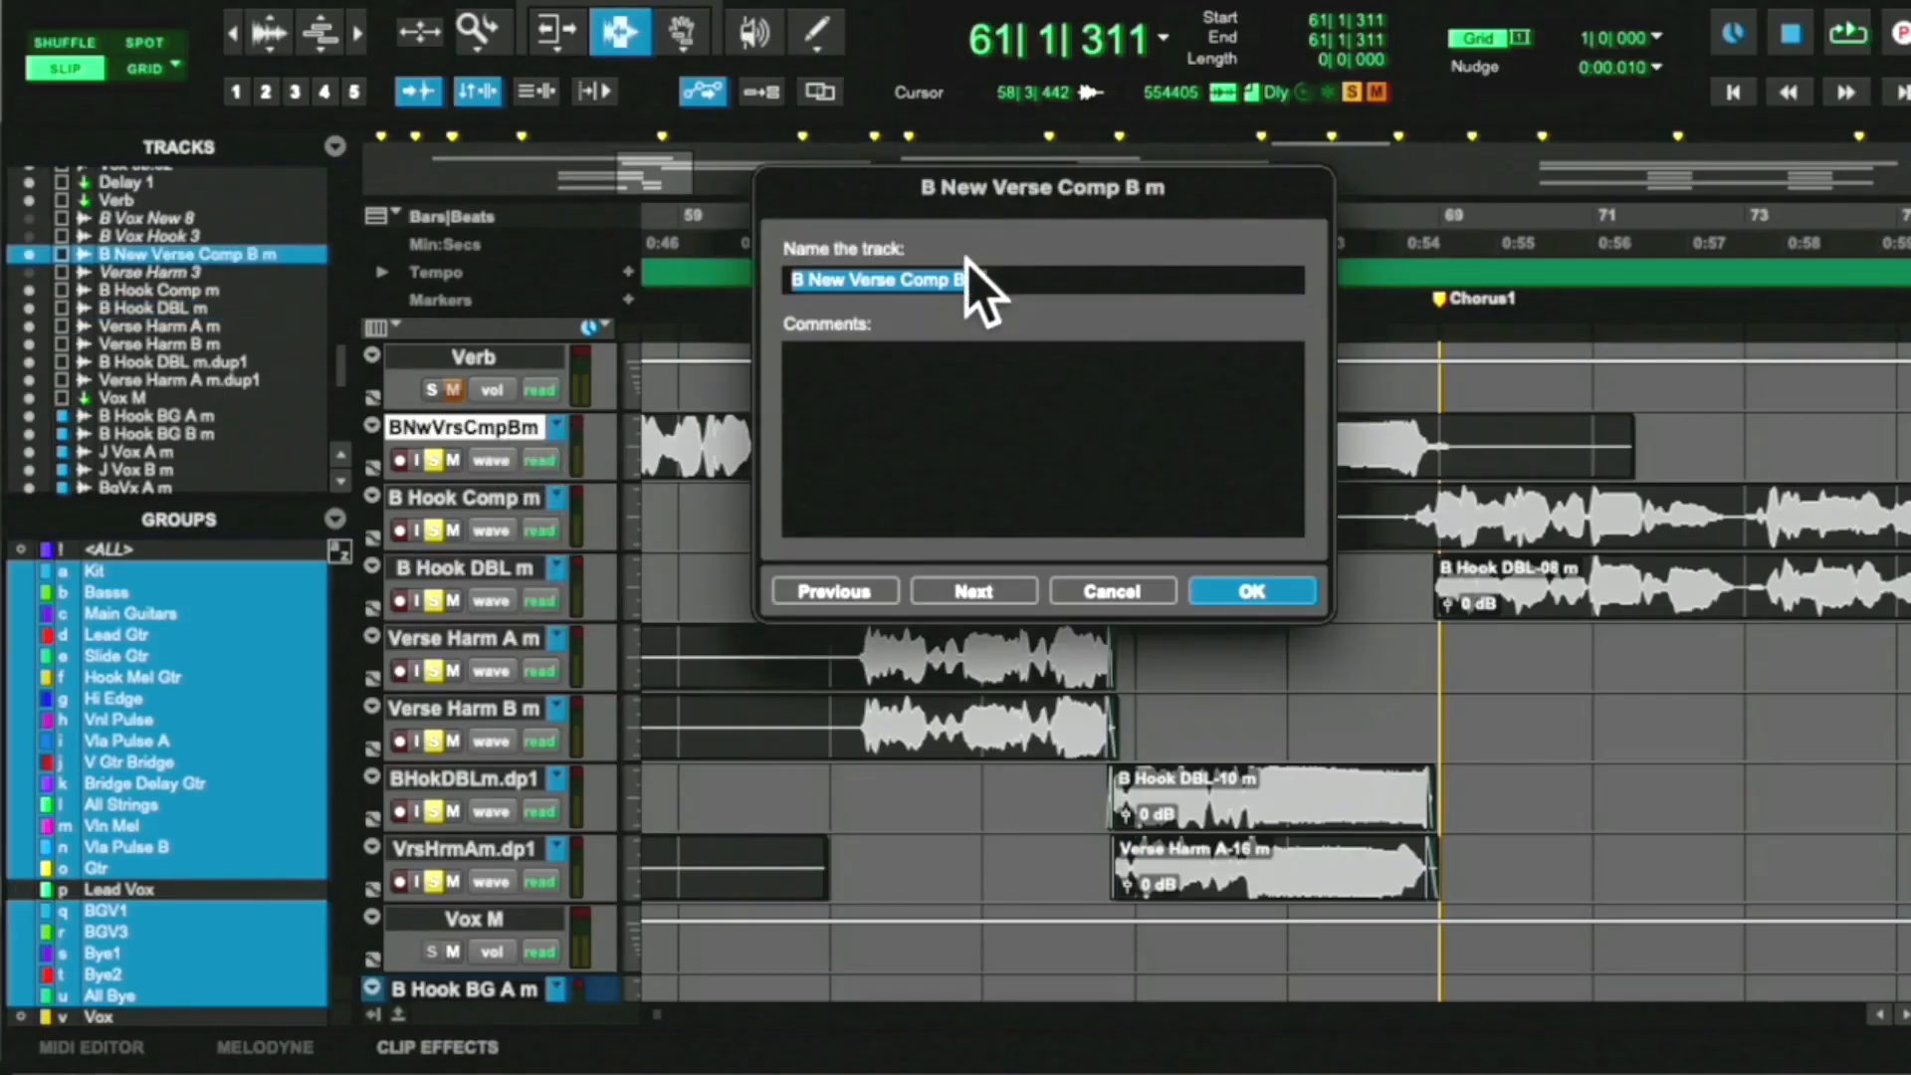
type("Verse Vox")
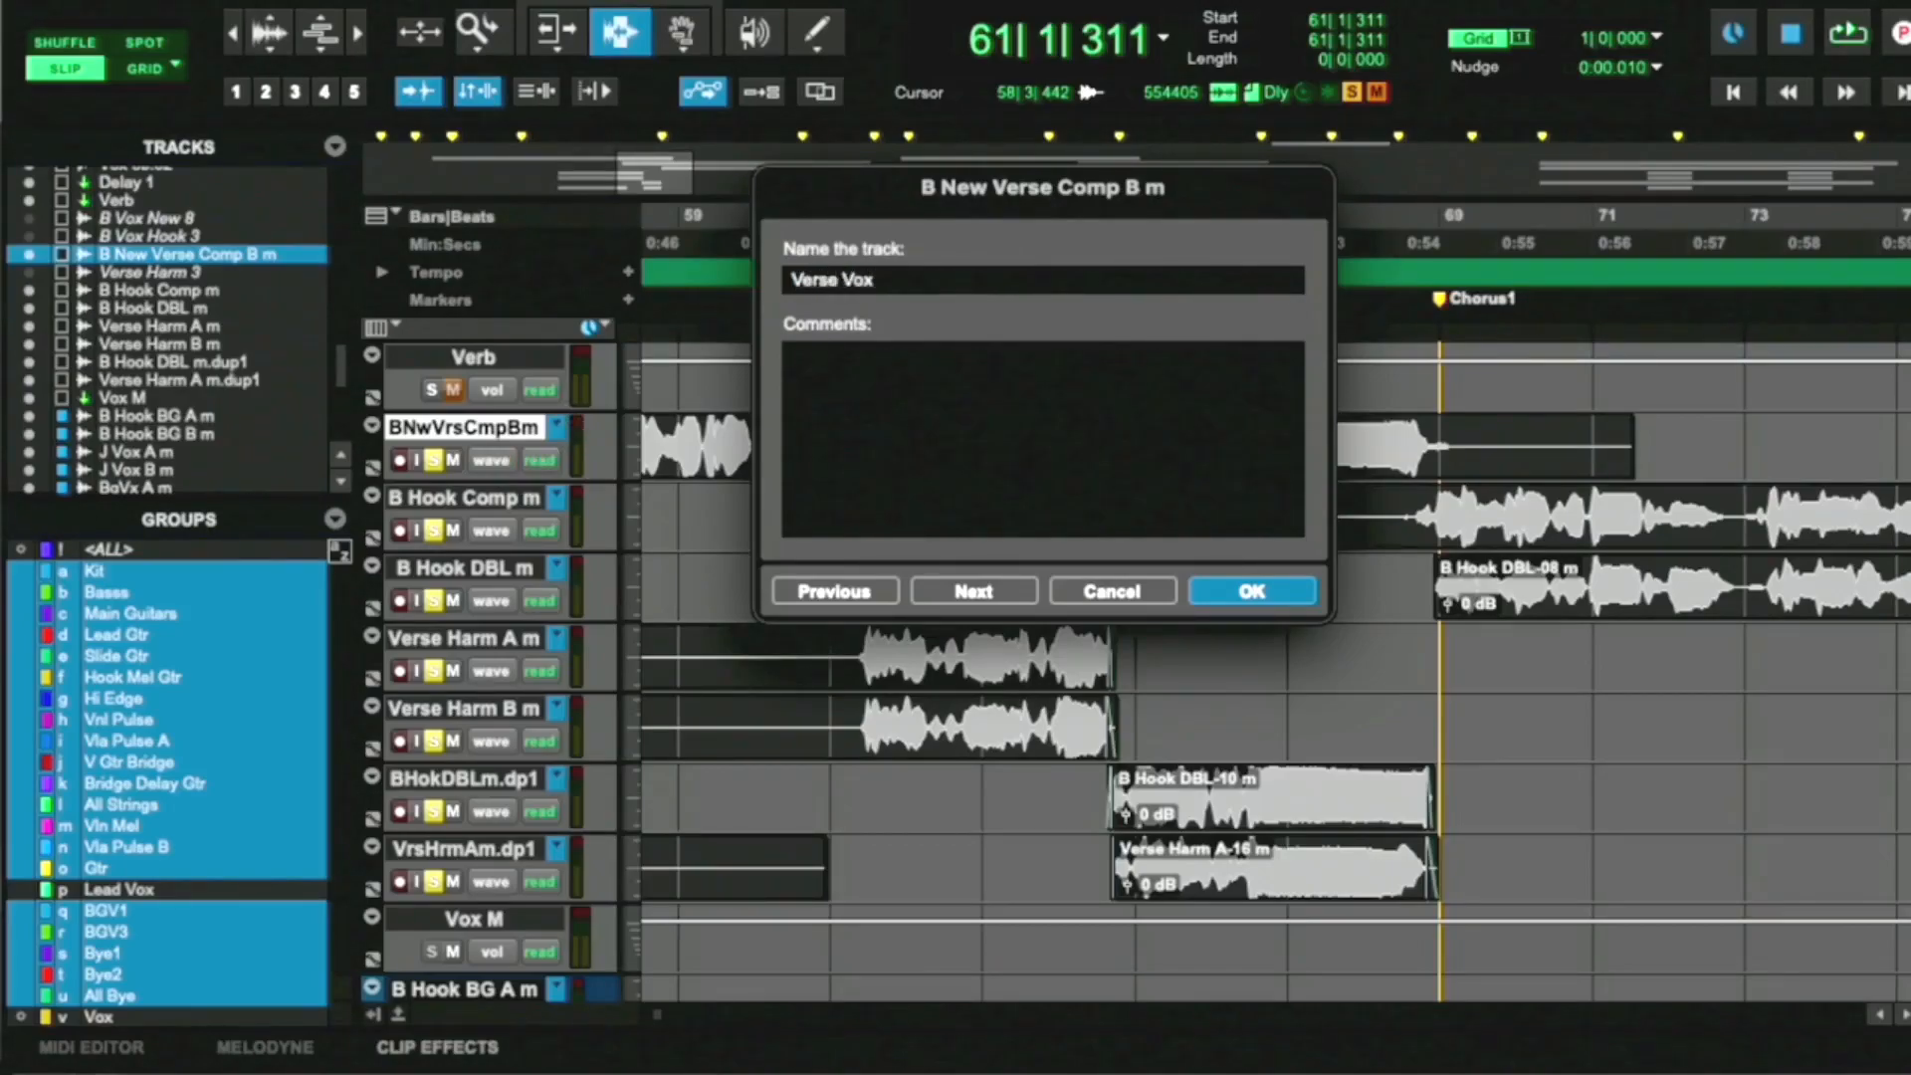
key("super+Right")
type("c")
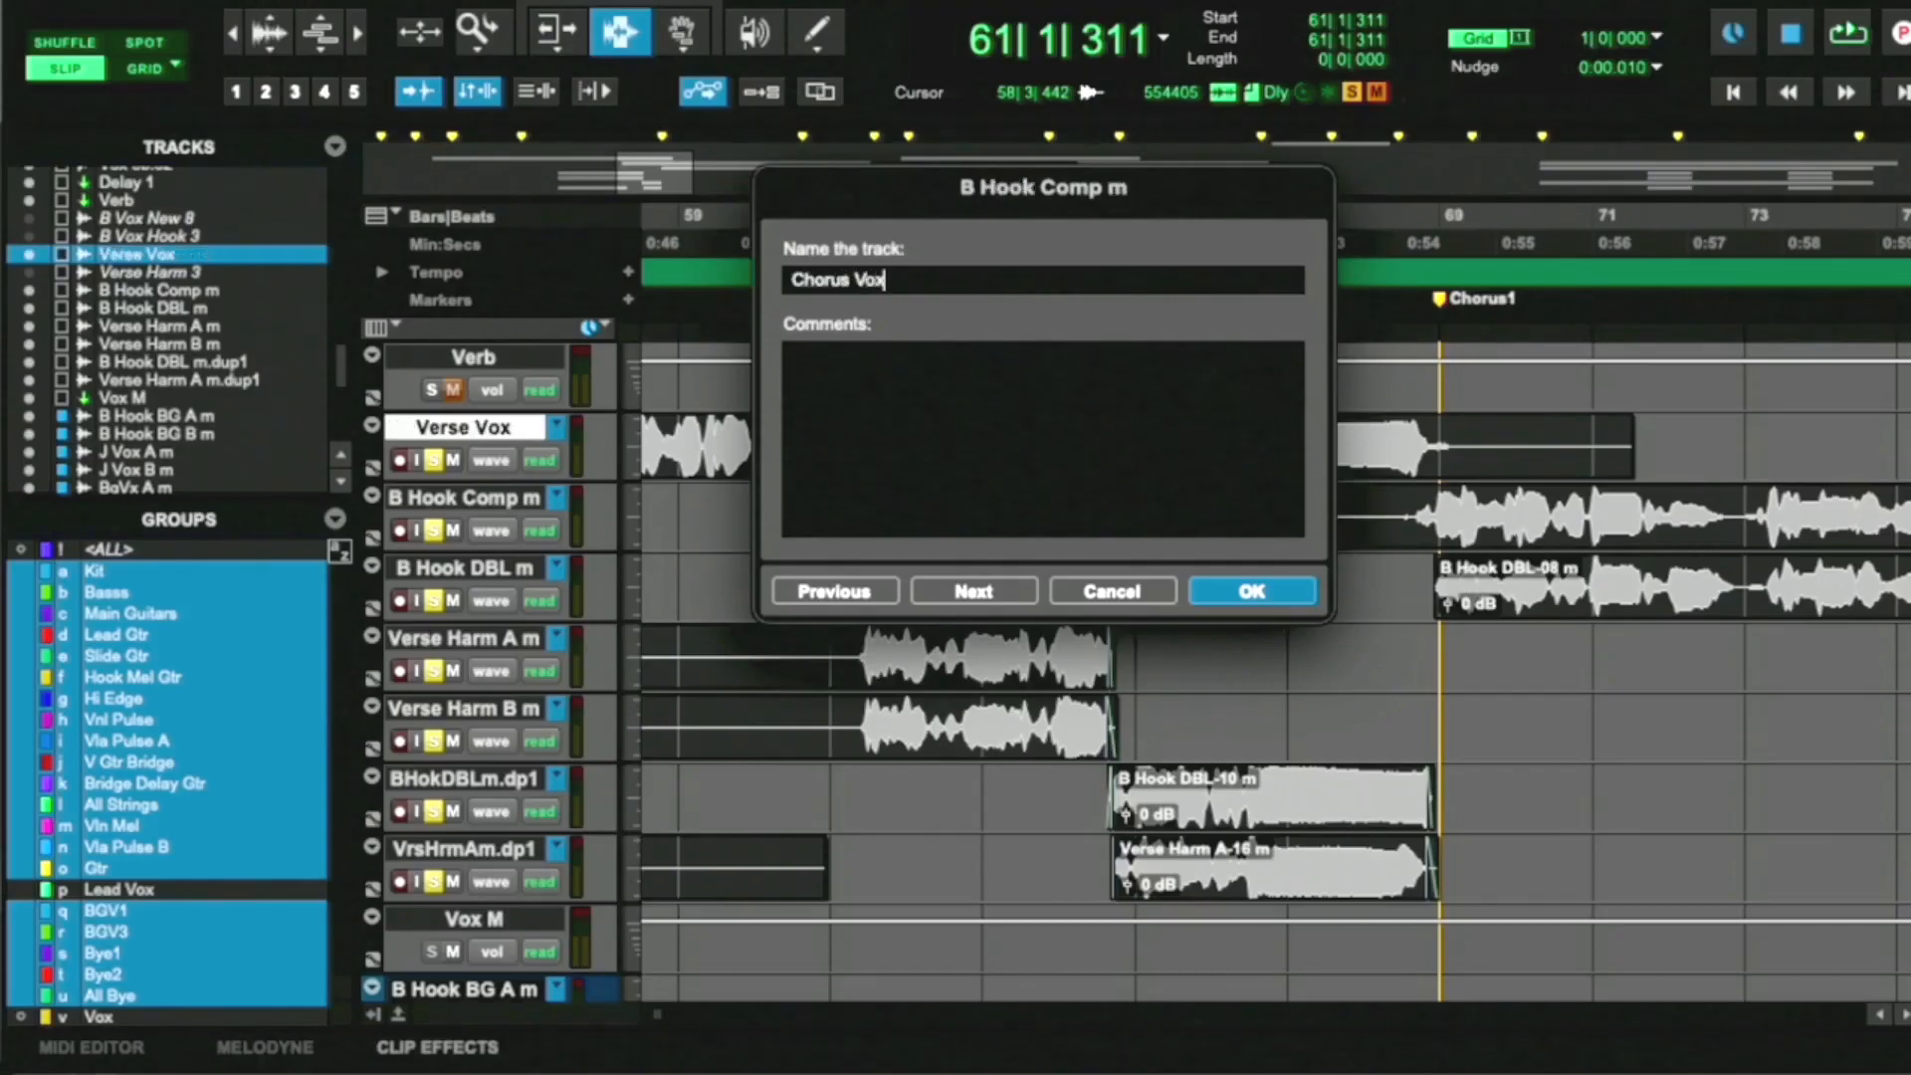
type("horus Vox")
key("super+Right")
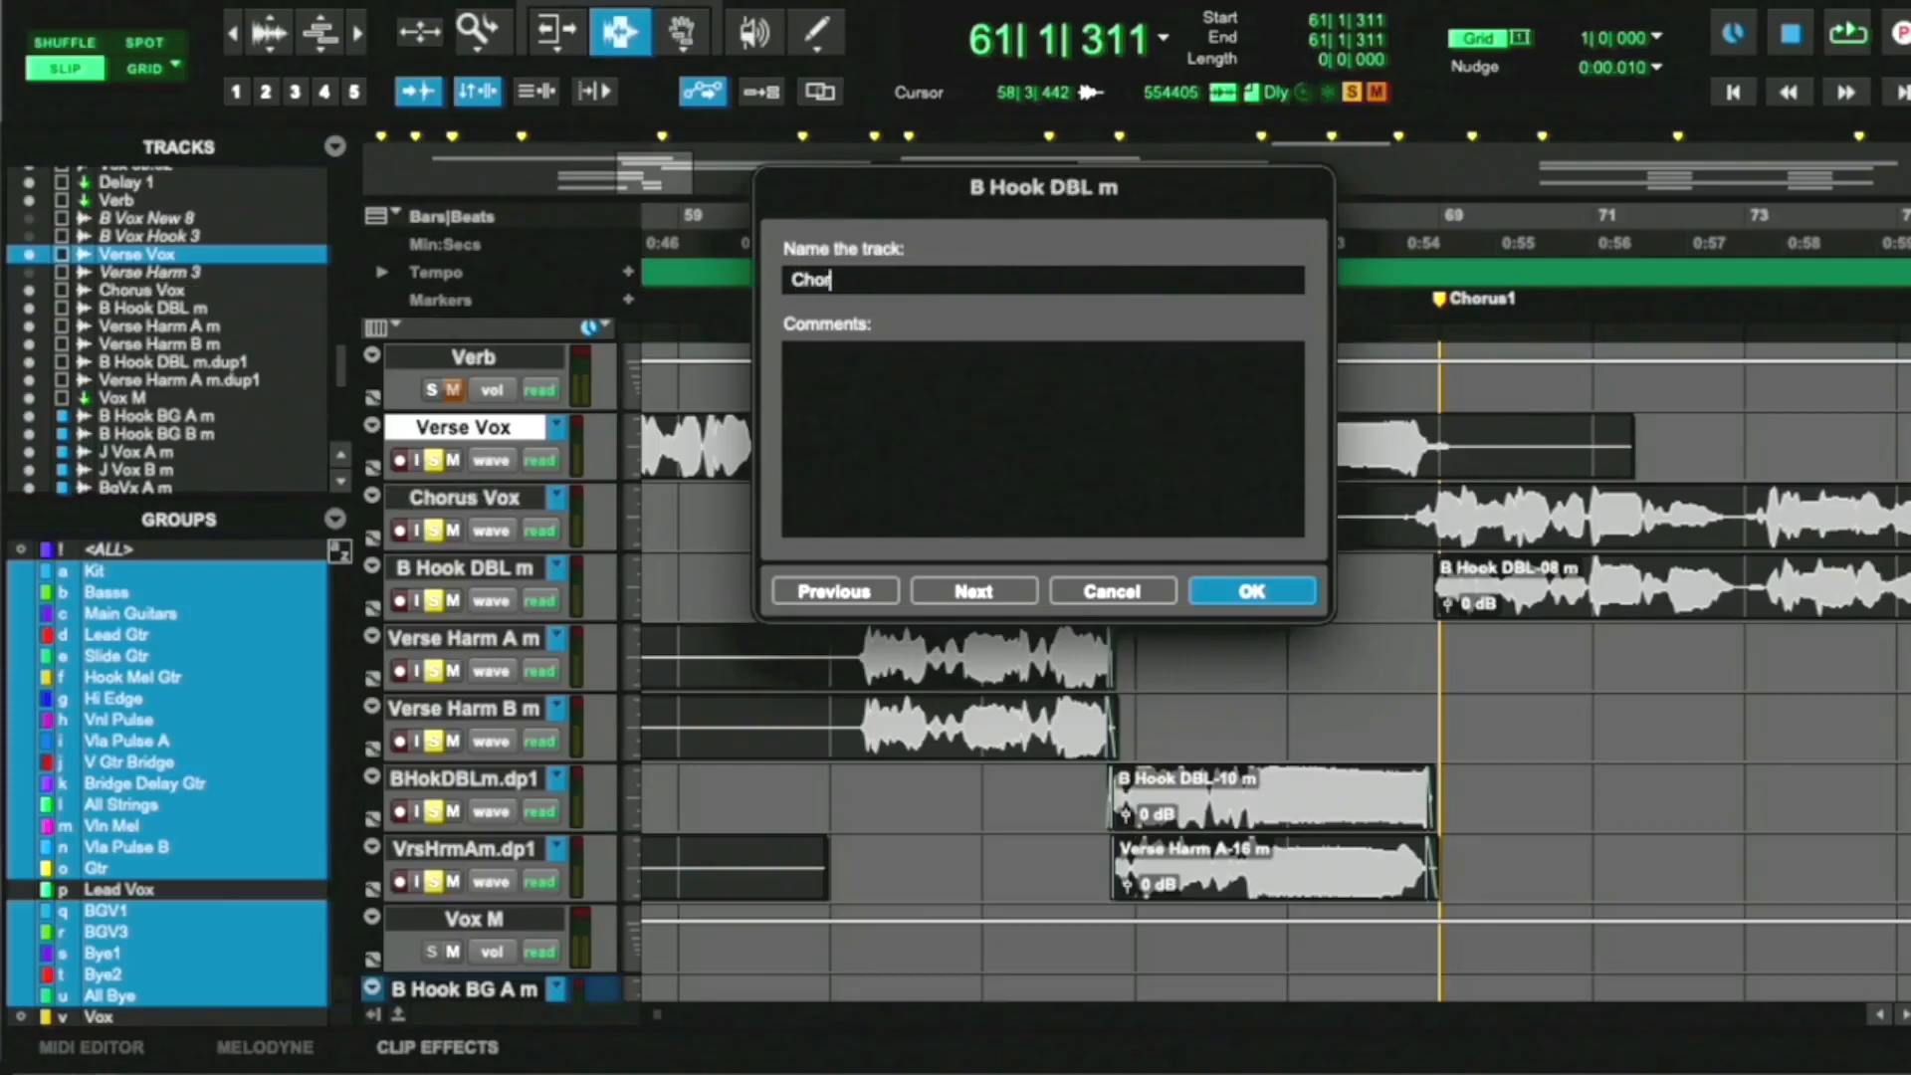
type("Chorus Vox DBL")
key("Return")
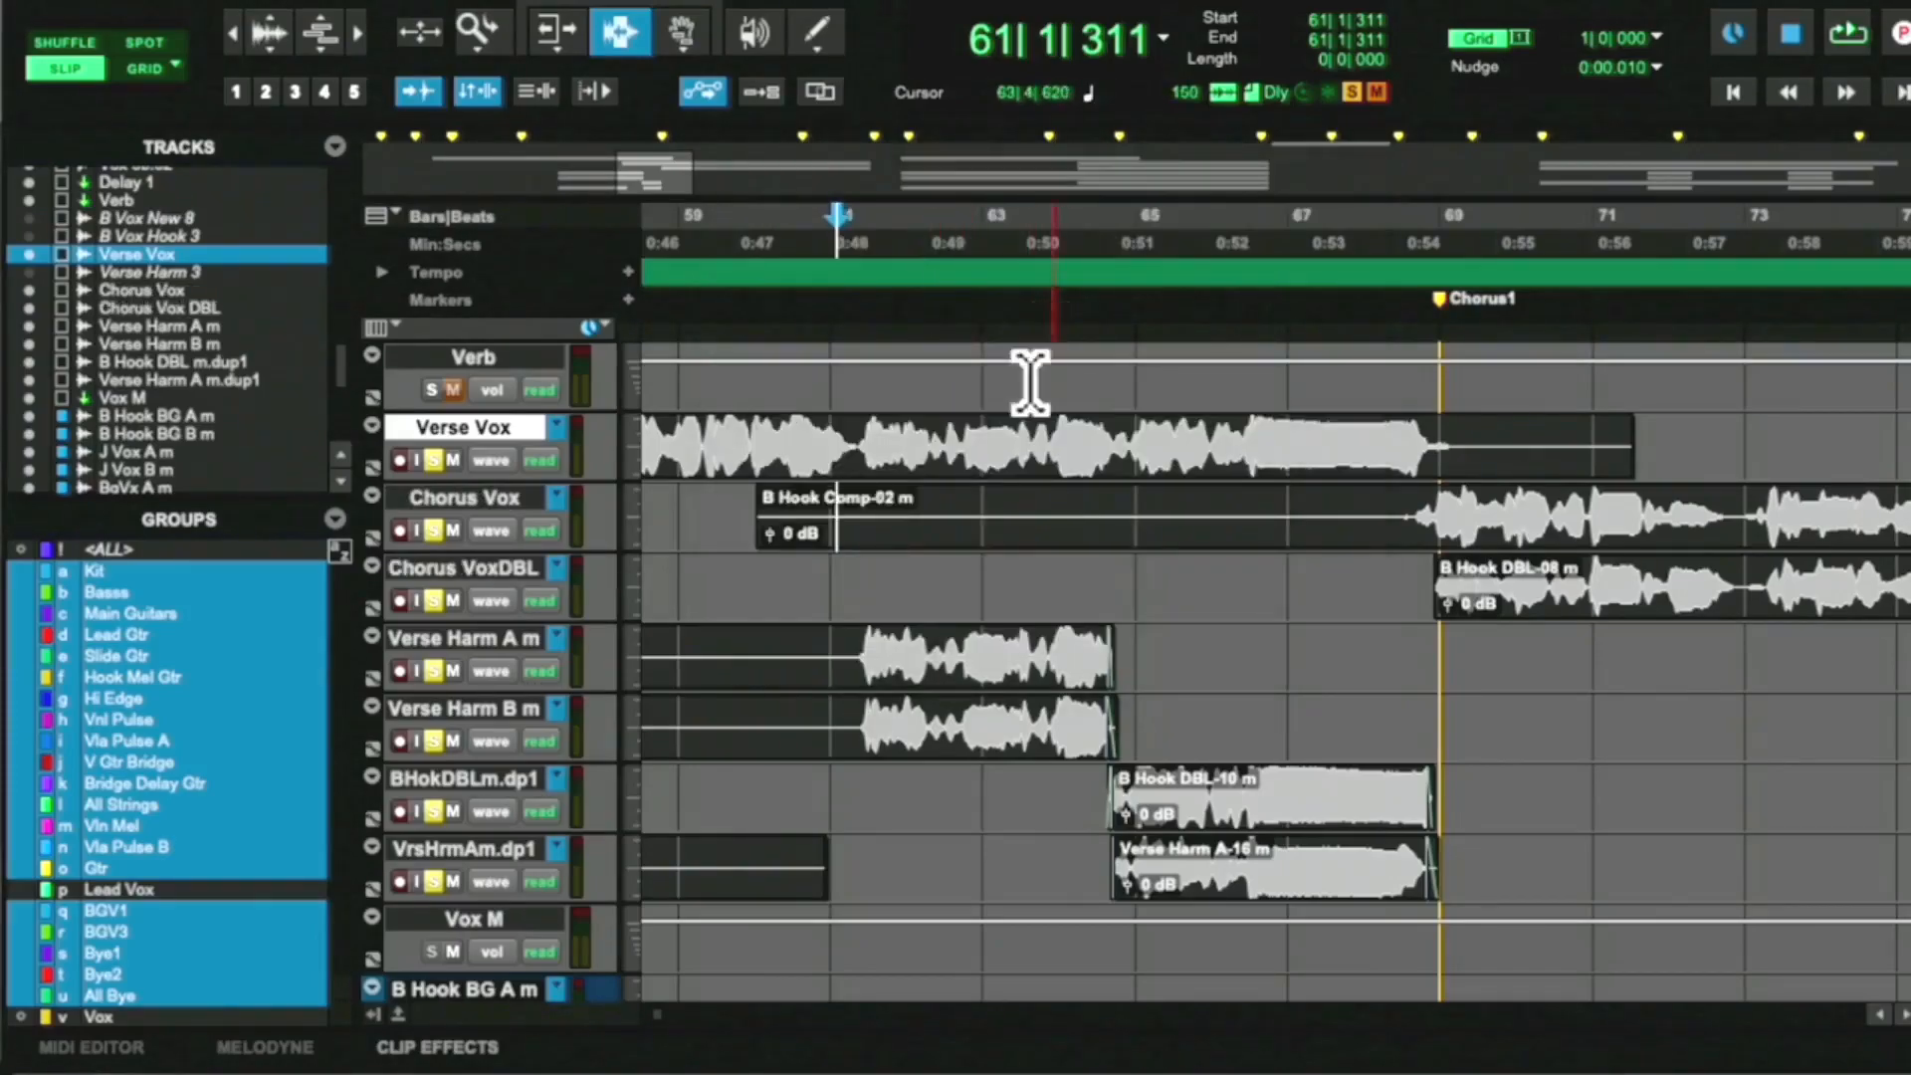
During playback from the verse harmonies, pan the duplicate B Hook DBL track 45 left and the duplicate Verse Harm A track 54 right
left_click(856, 652)
key("super+equal")
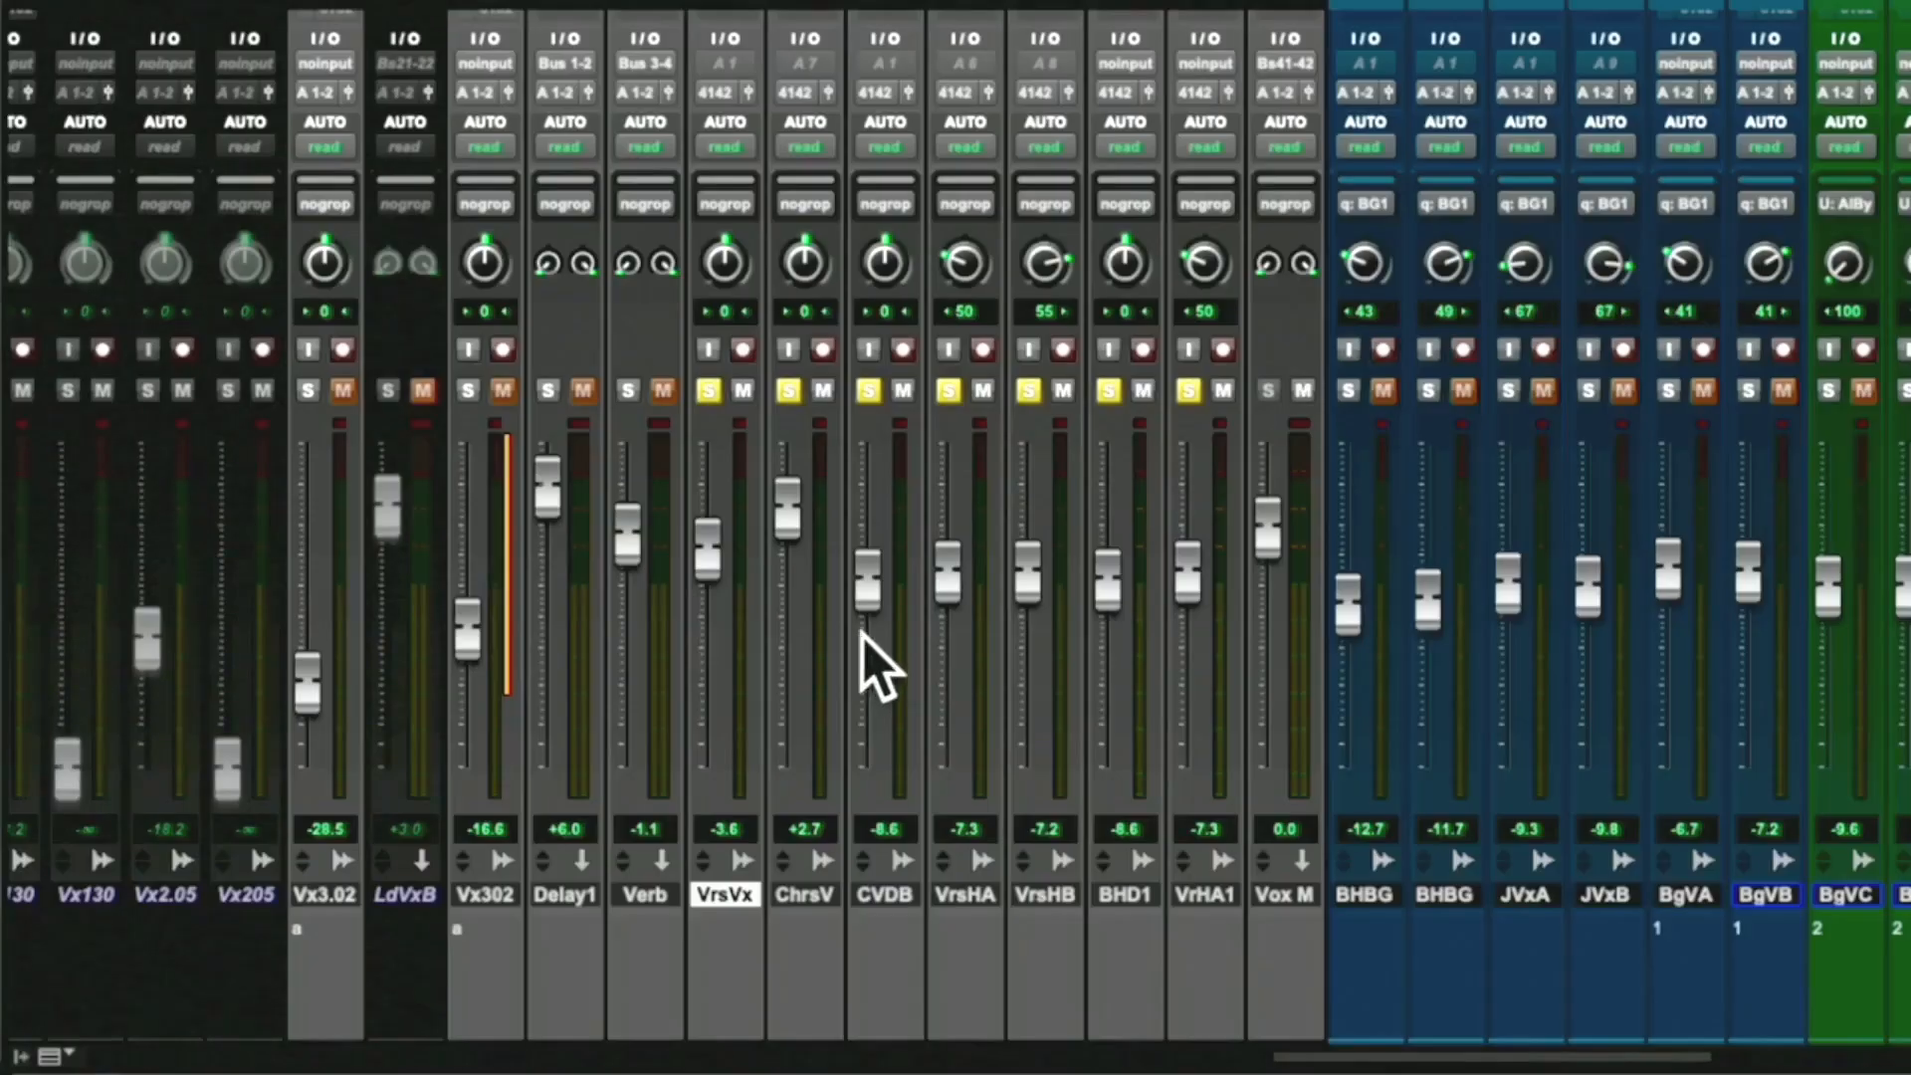
key("space")
left_click_drag(1117, 264, 1259, 179)
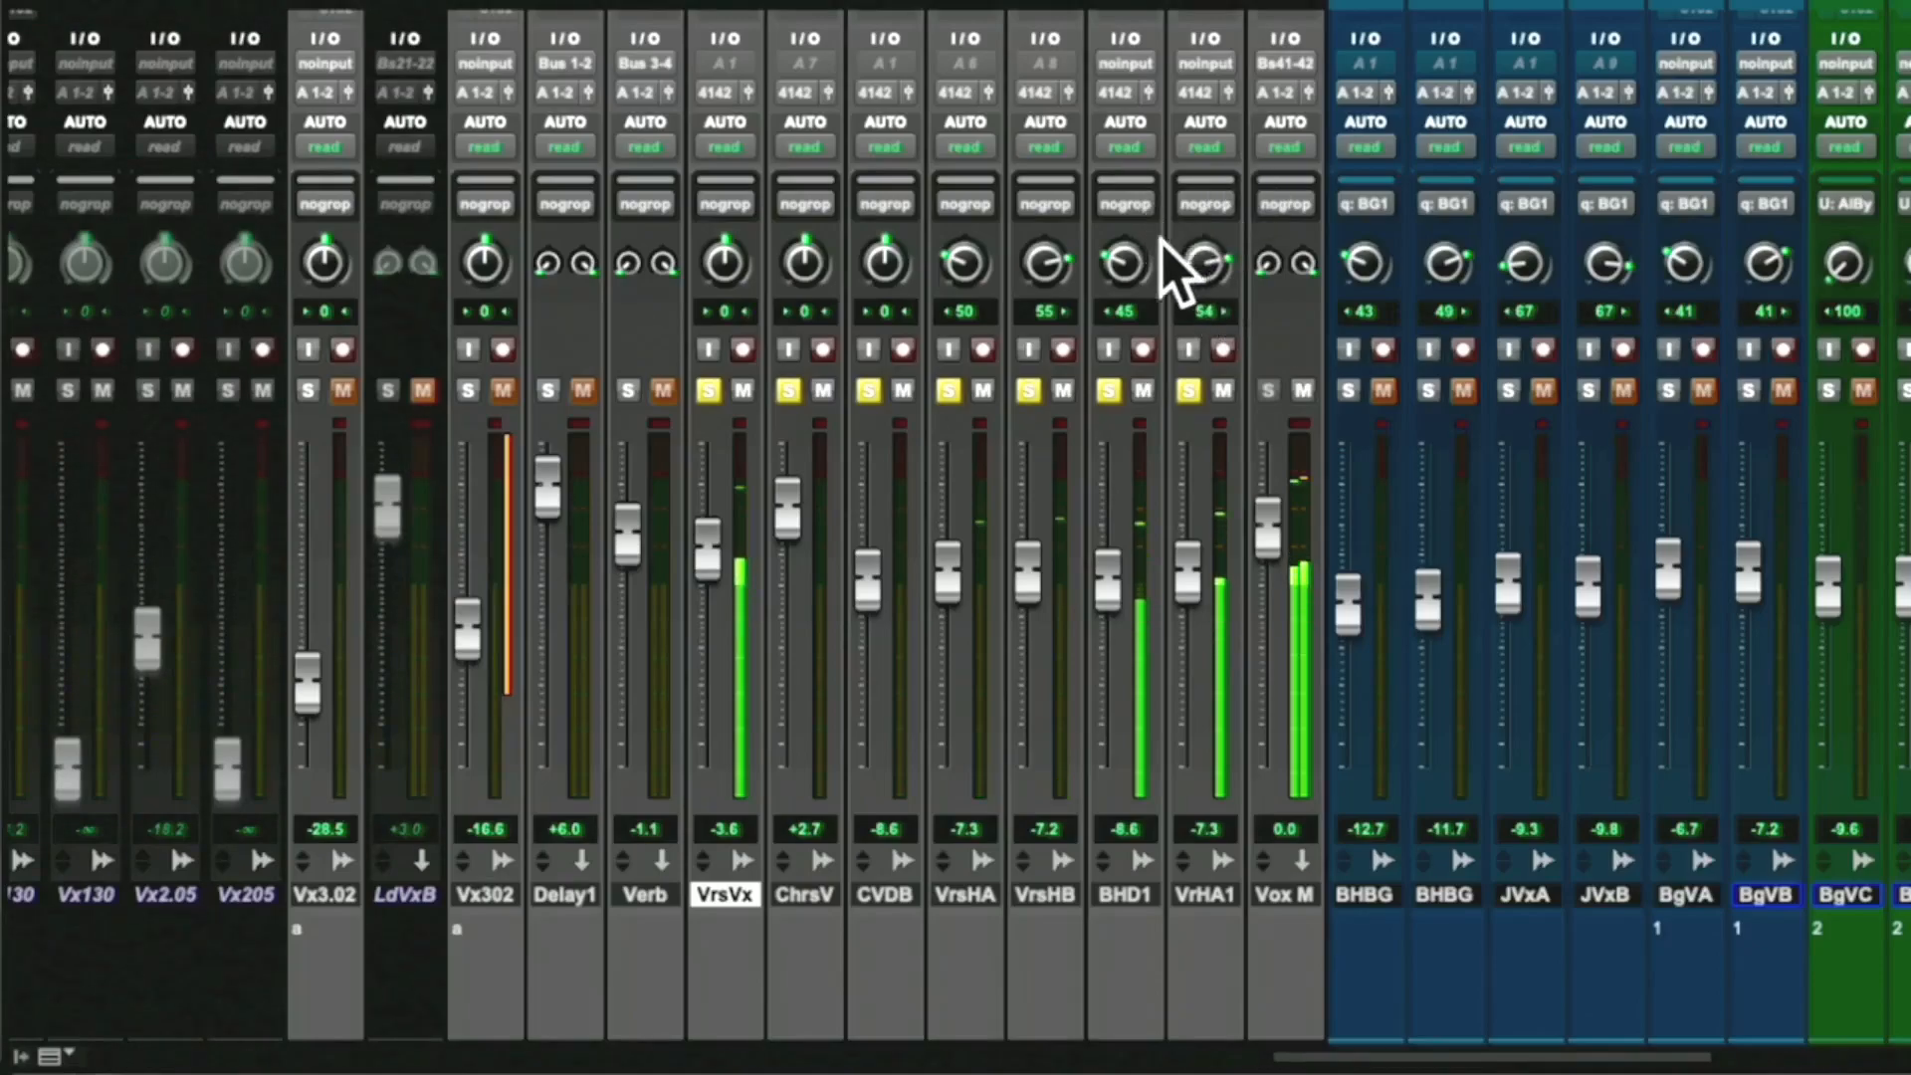
key("super+equal")
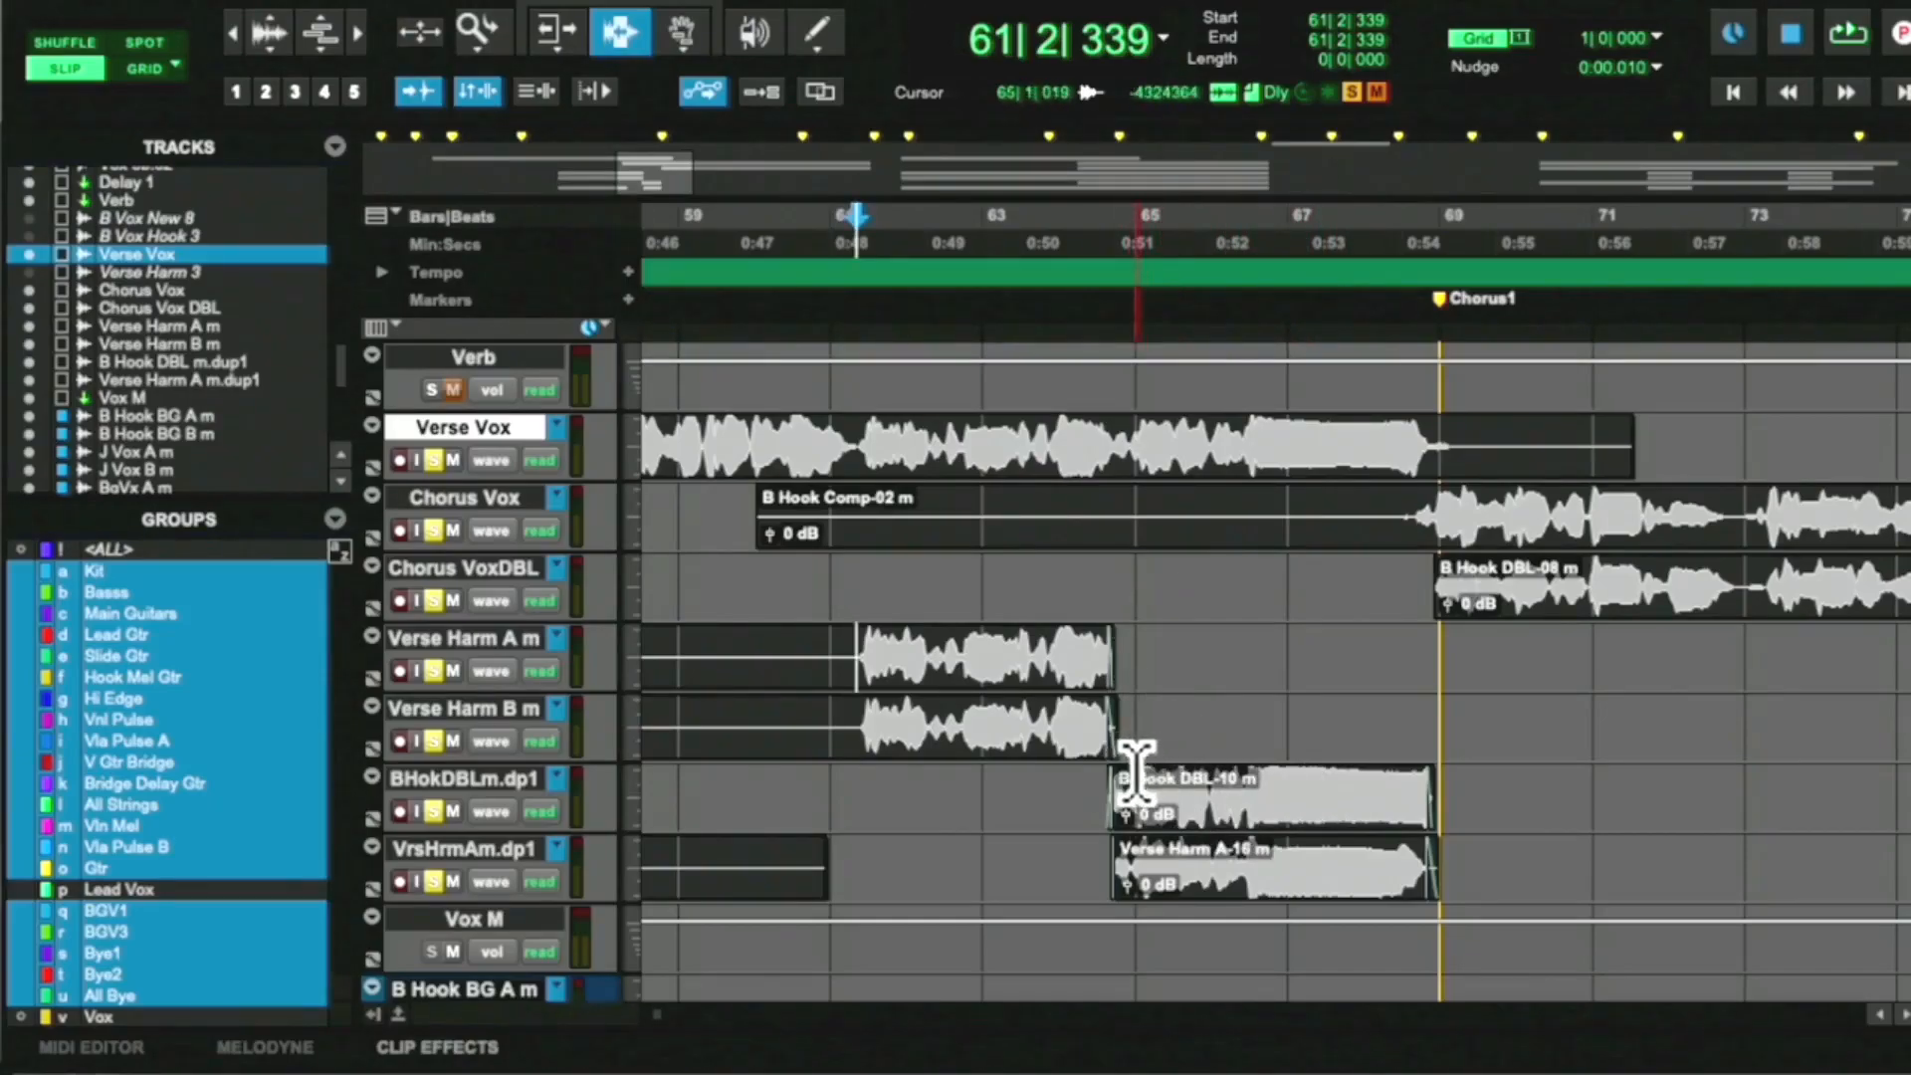
Trim the empty tail of the earlier clip on the duplicate Verse Harm A track back to 60|1|446
left_click(792, 881)
left_click(767, 866)
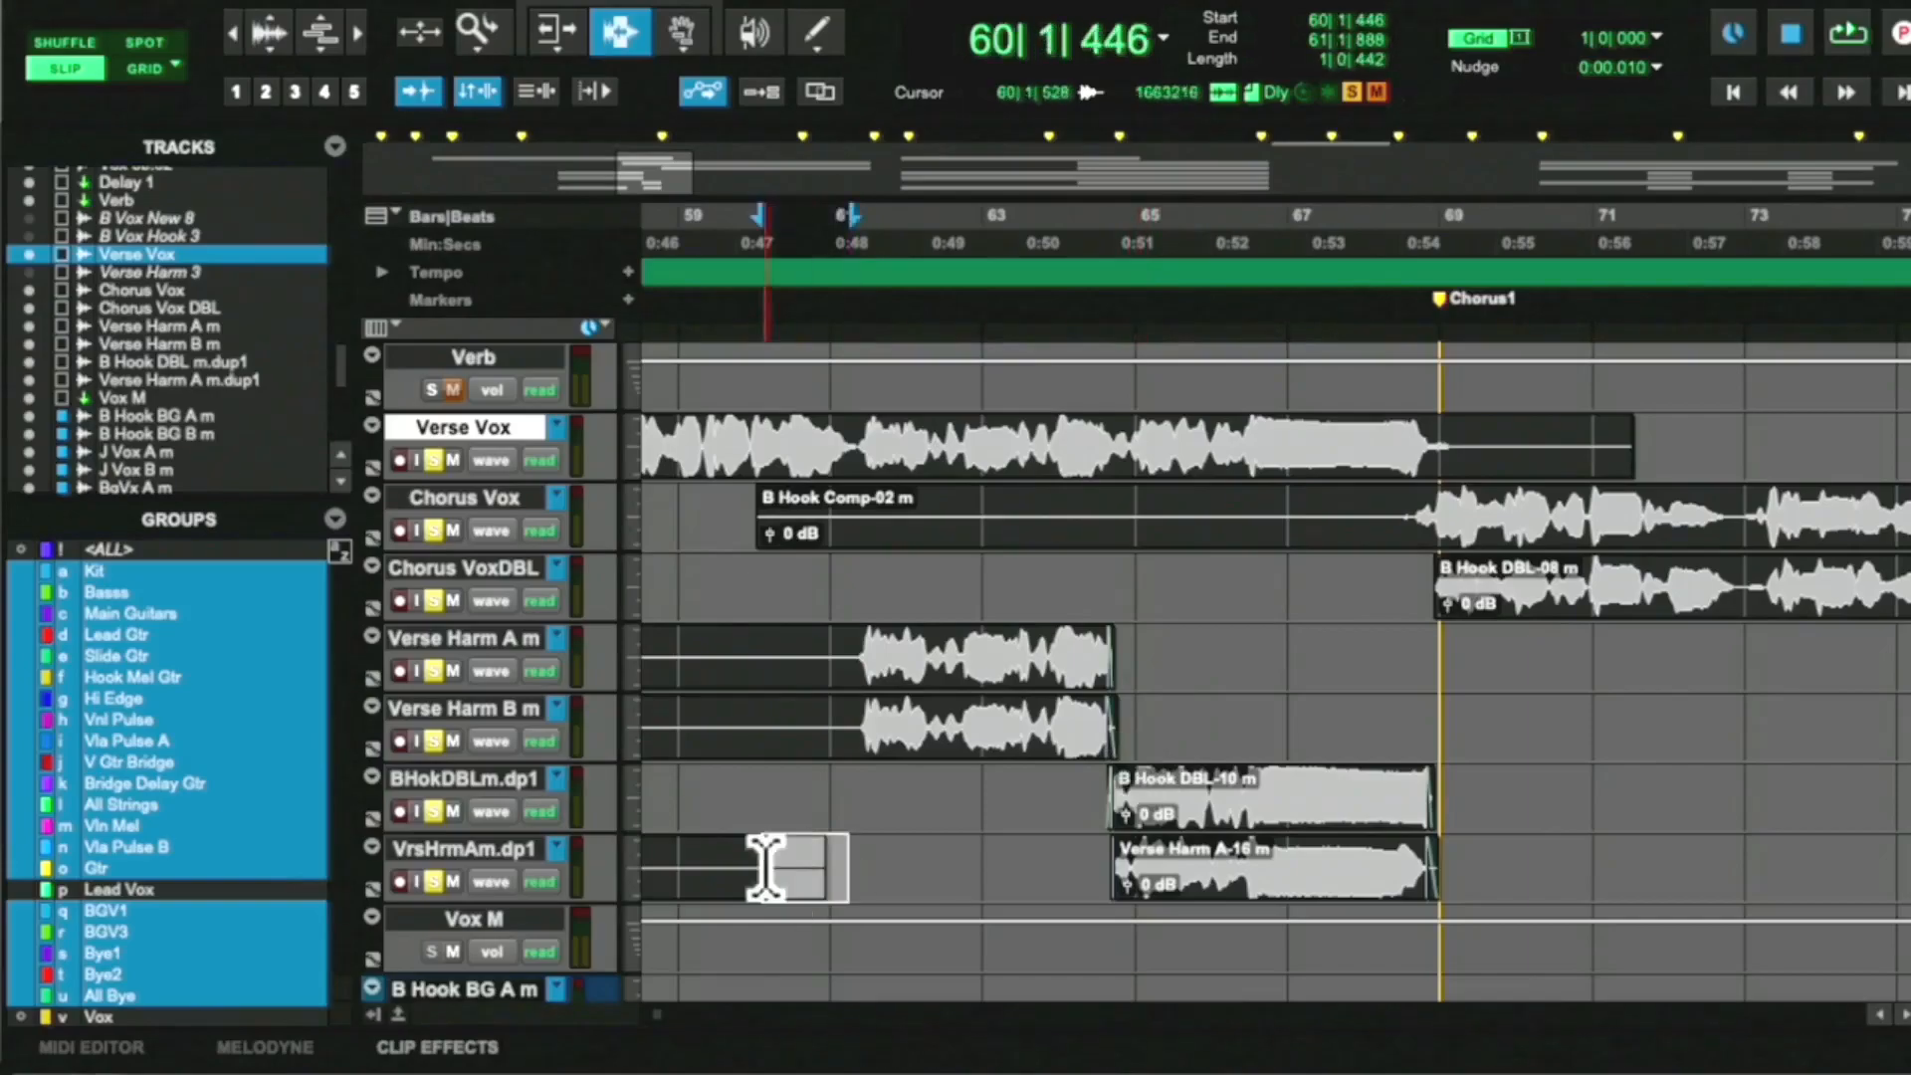
left_click(1095, 797)
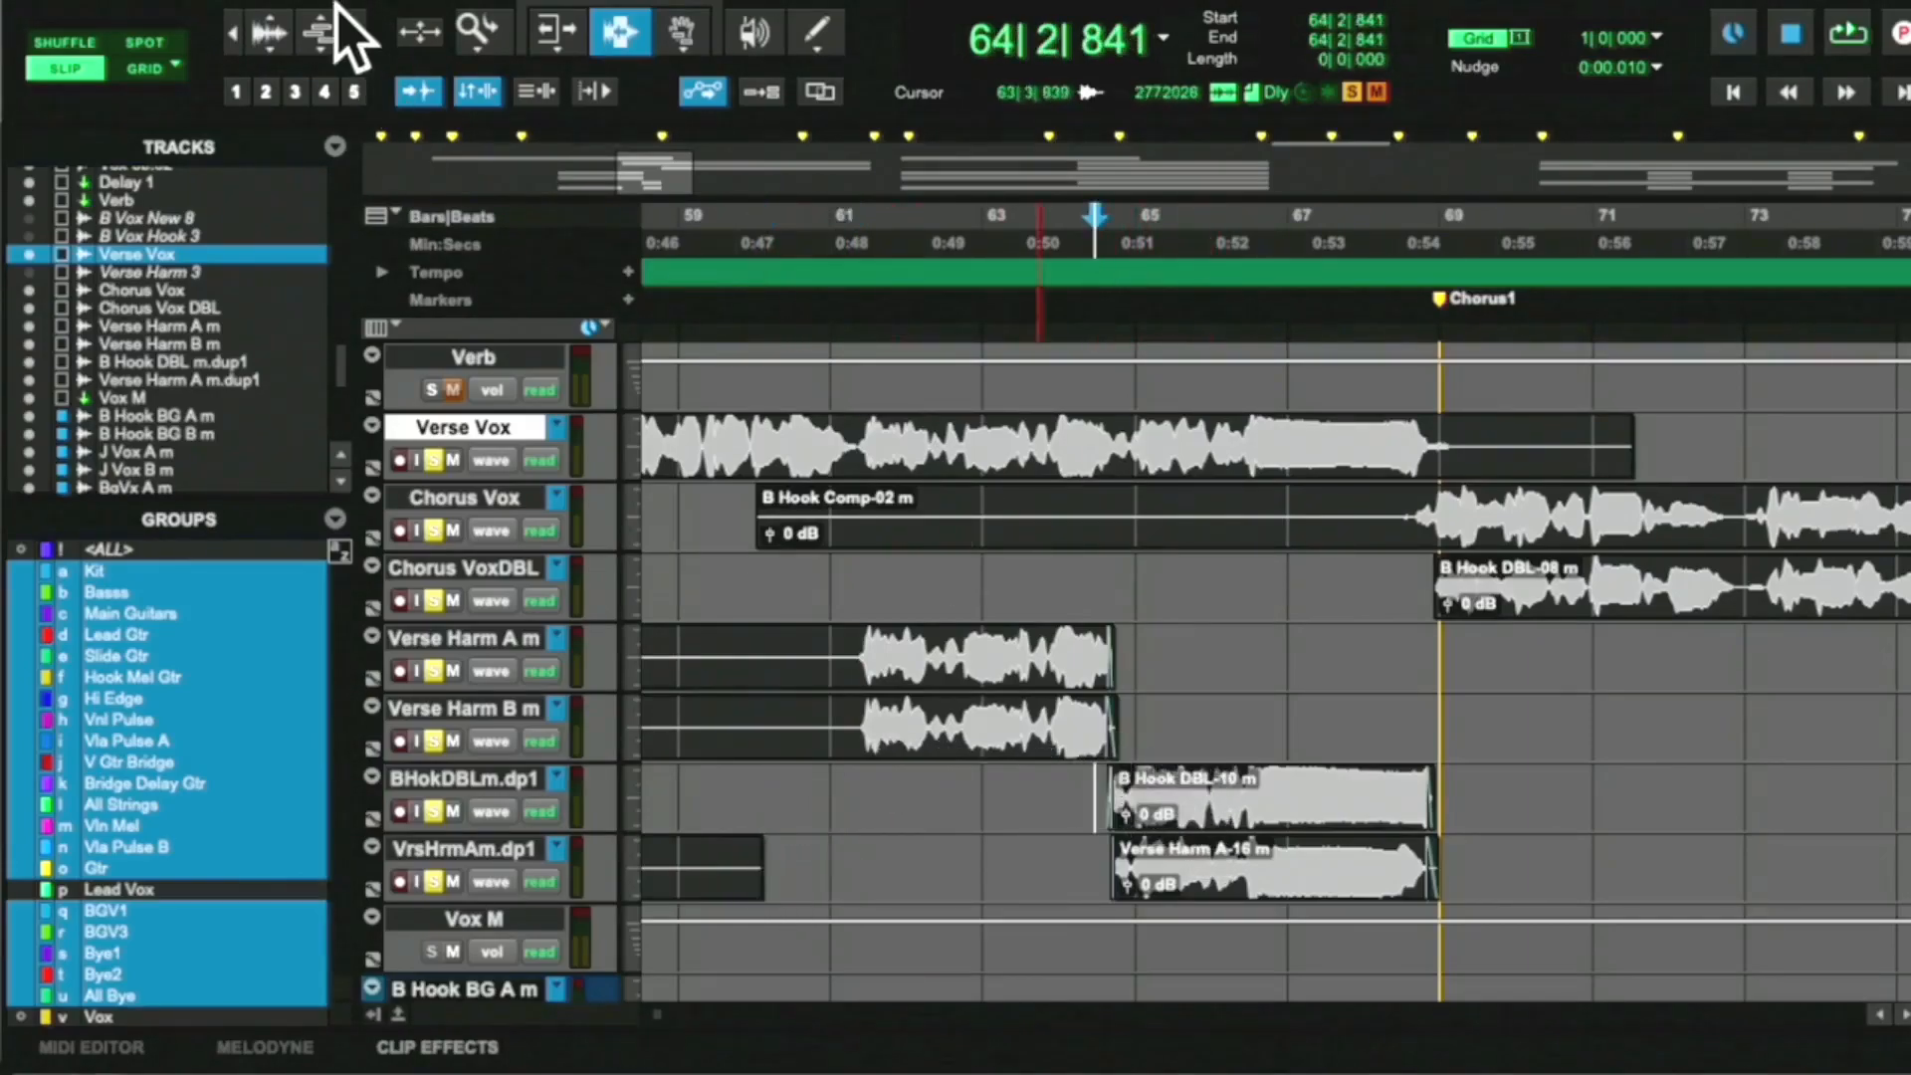
In Grid mode, copy 65|1|000 to 69|1|000 from the two duplicate tracks onto Verse Harm A m and Verse Harm B m at the same position
left_click(357, 33)
scroll(976, 487, "right", 5)
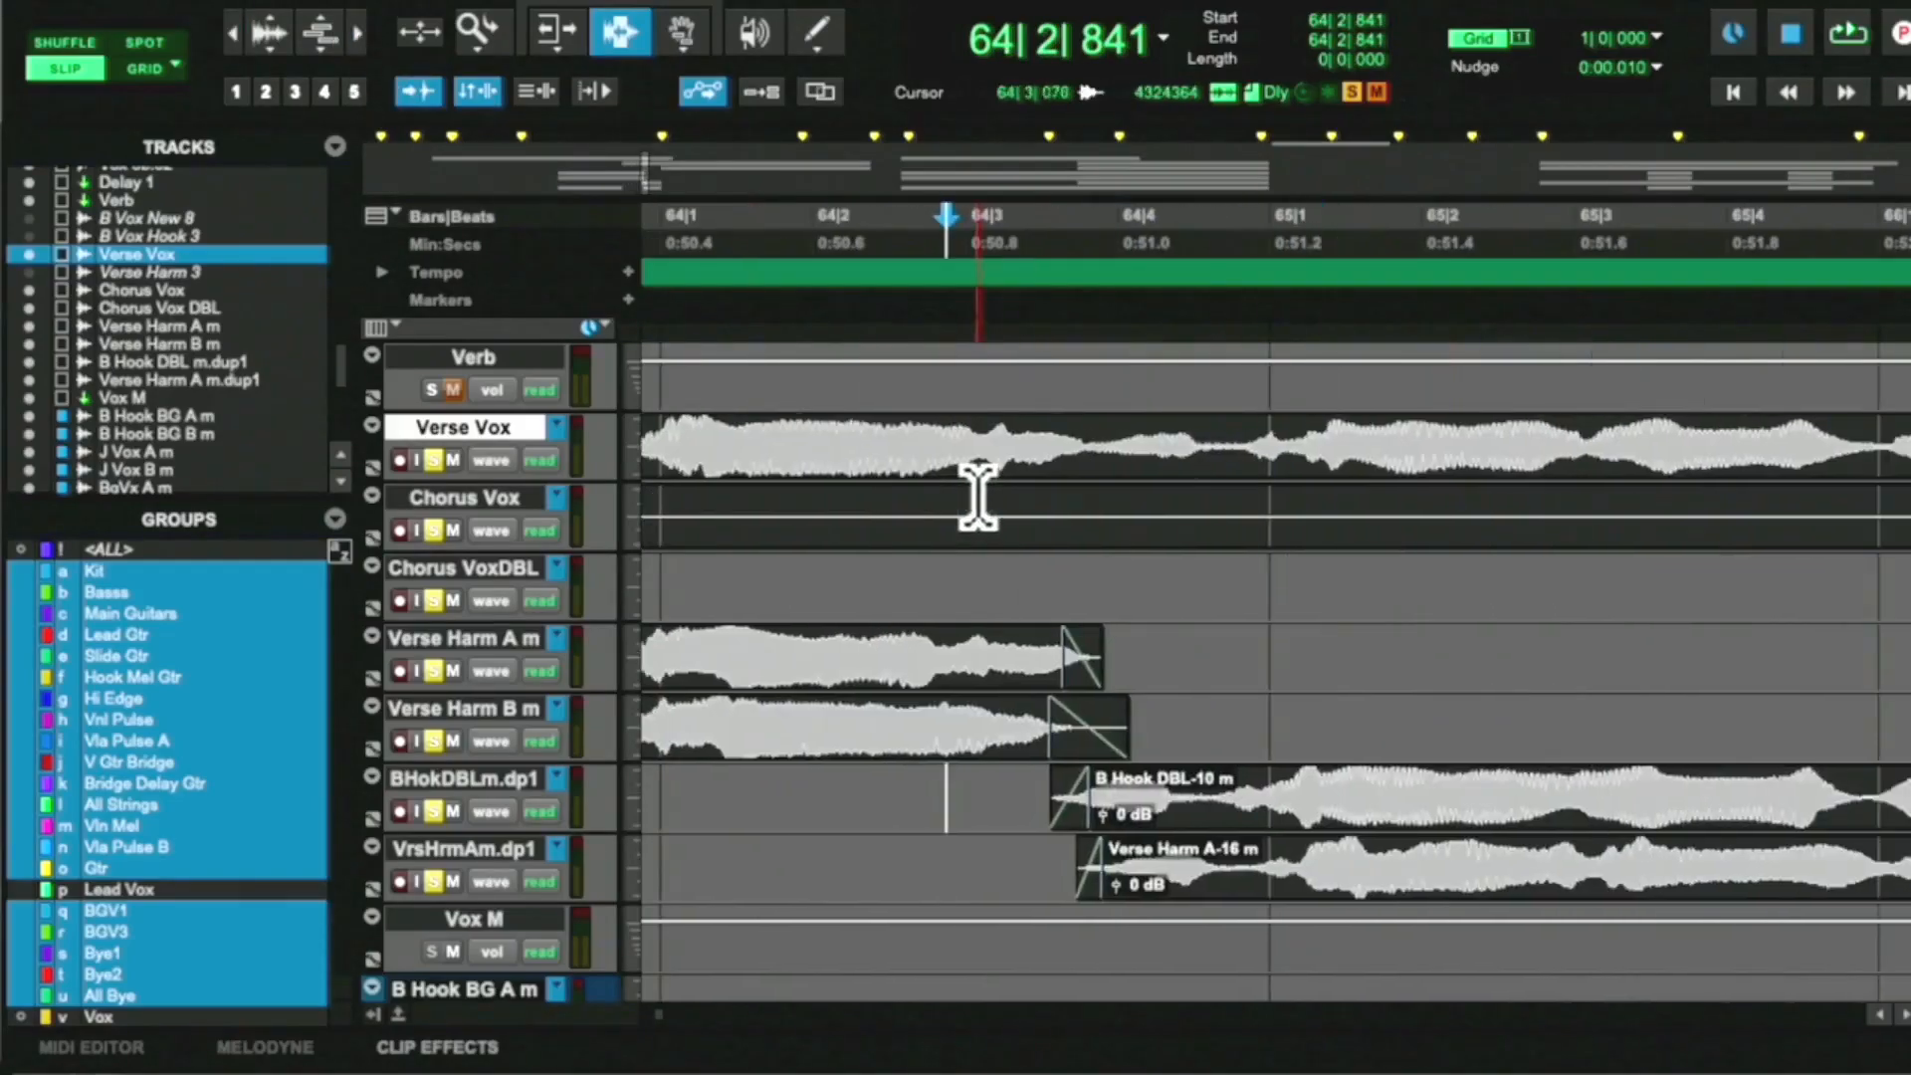
left_click(144, 67)
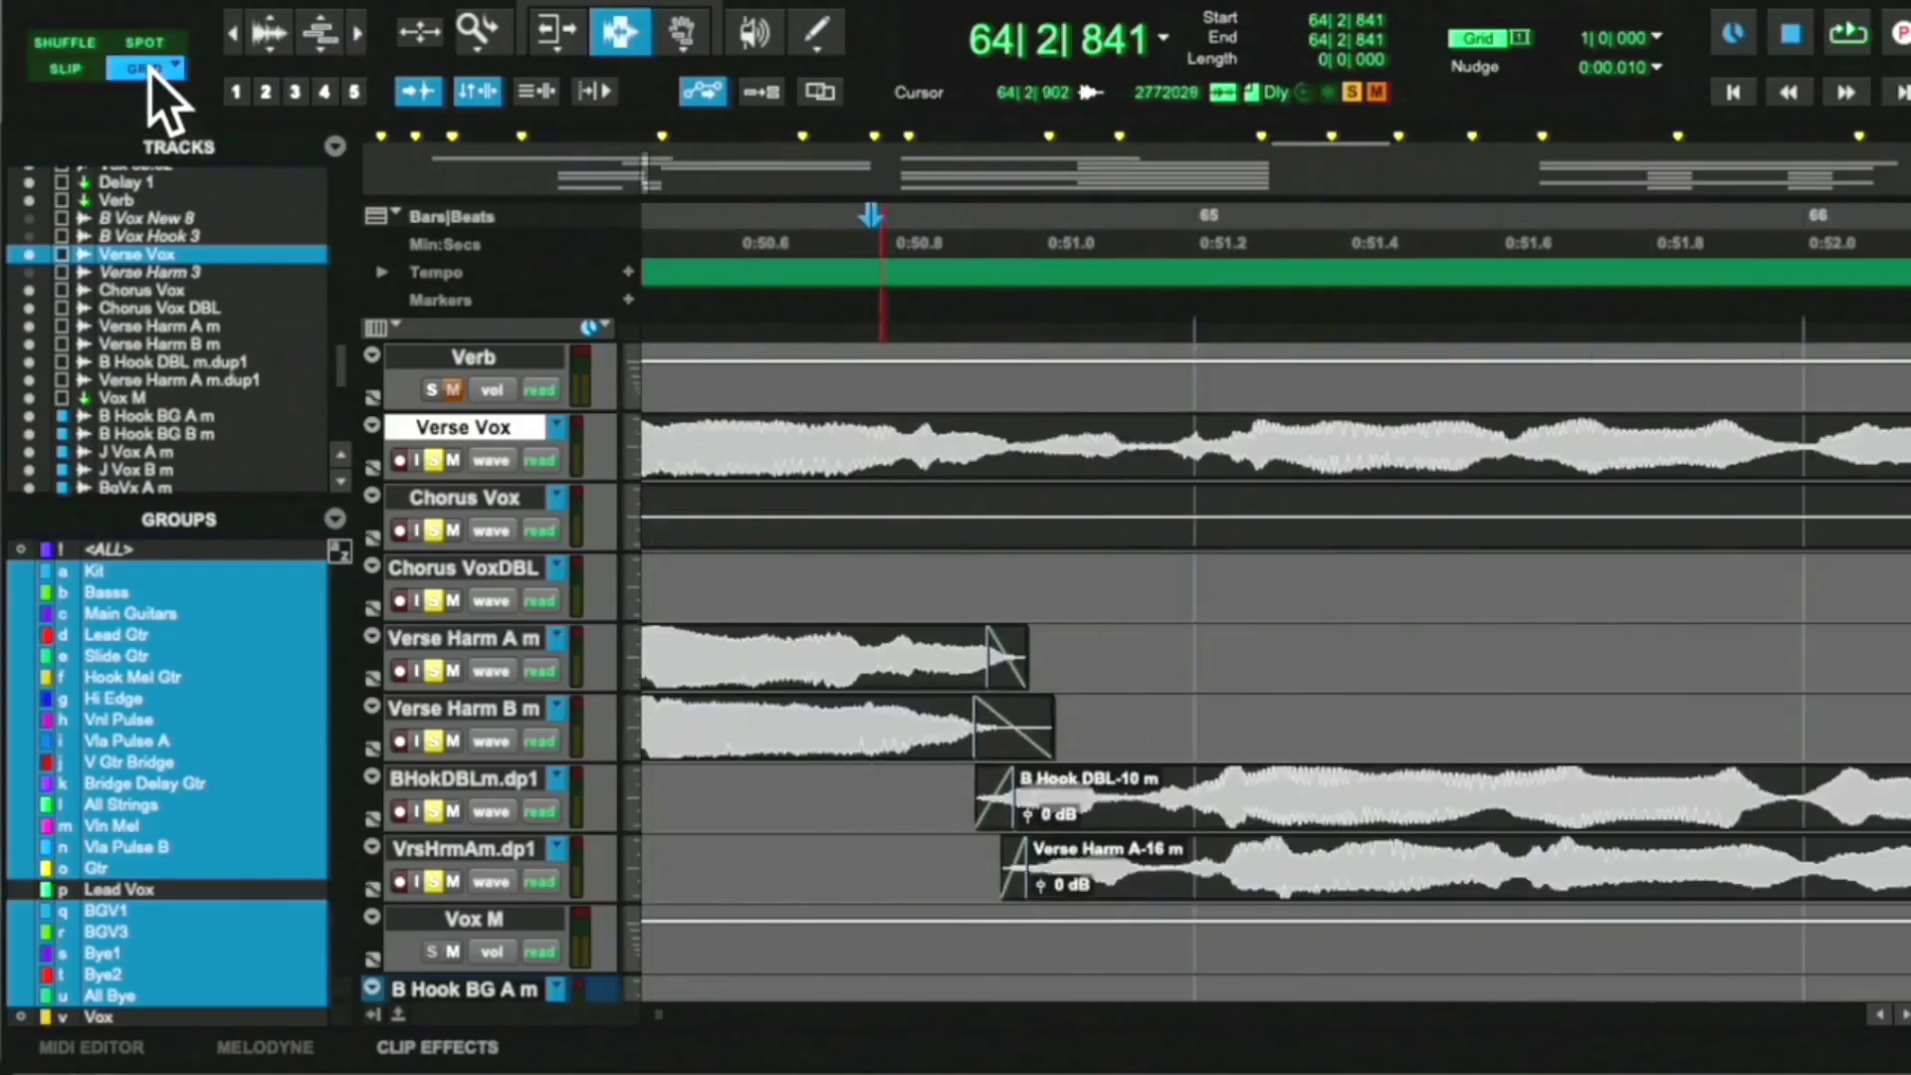
scroll(1102, 546, "right", 7)
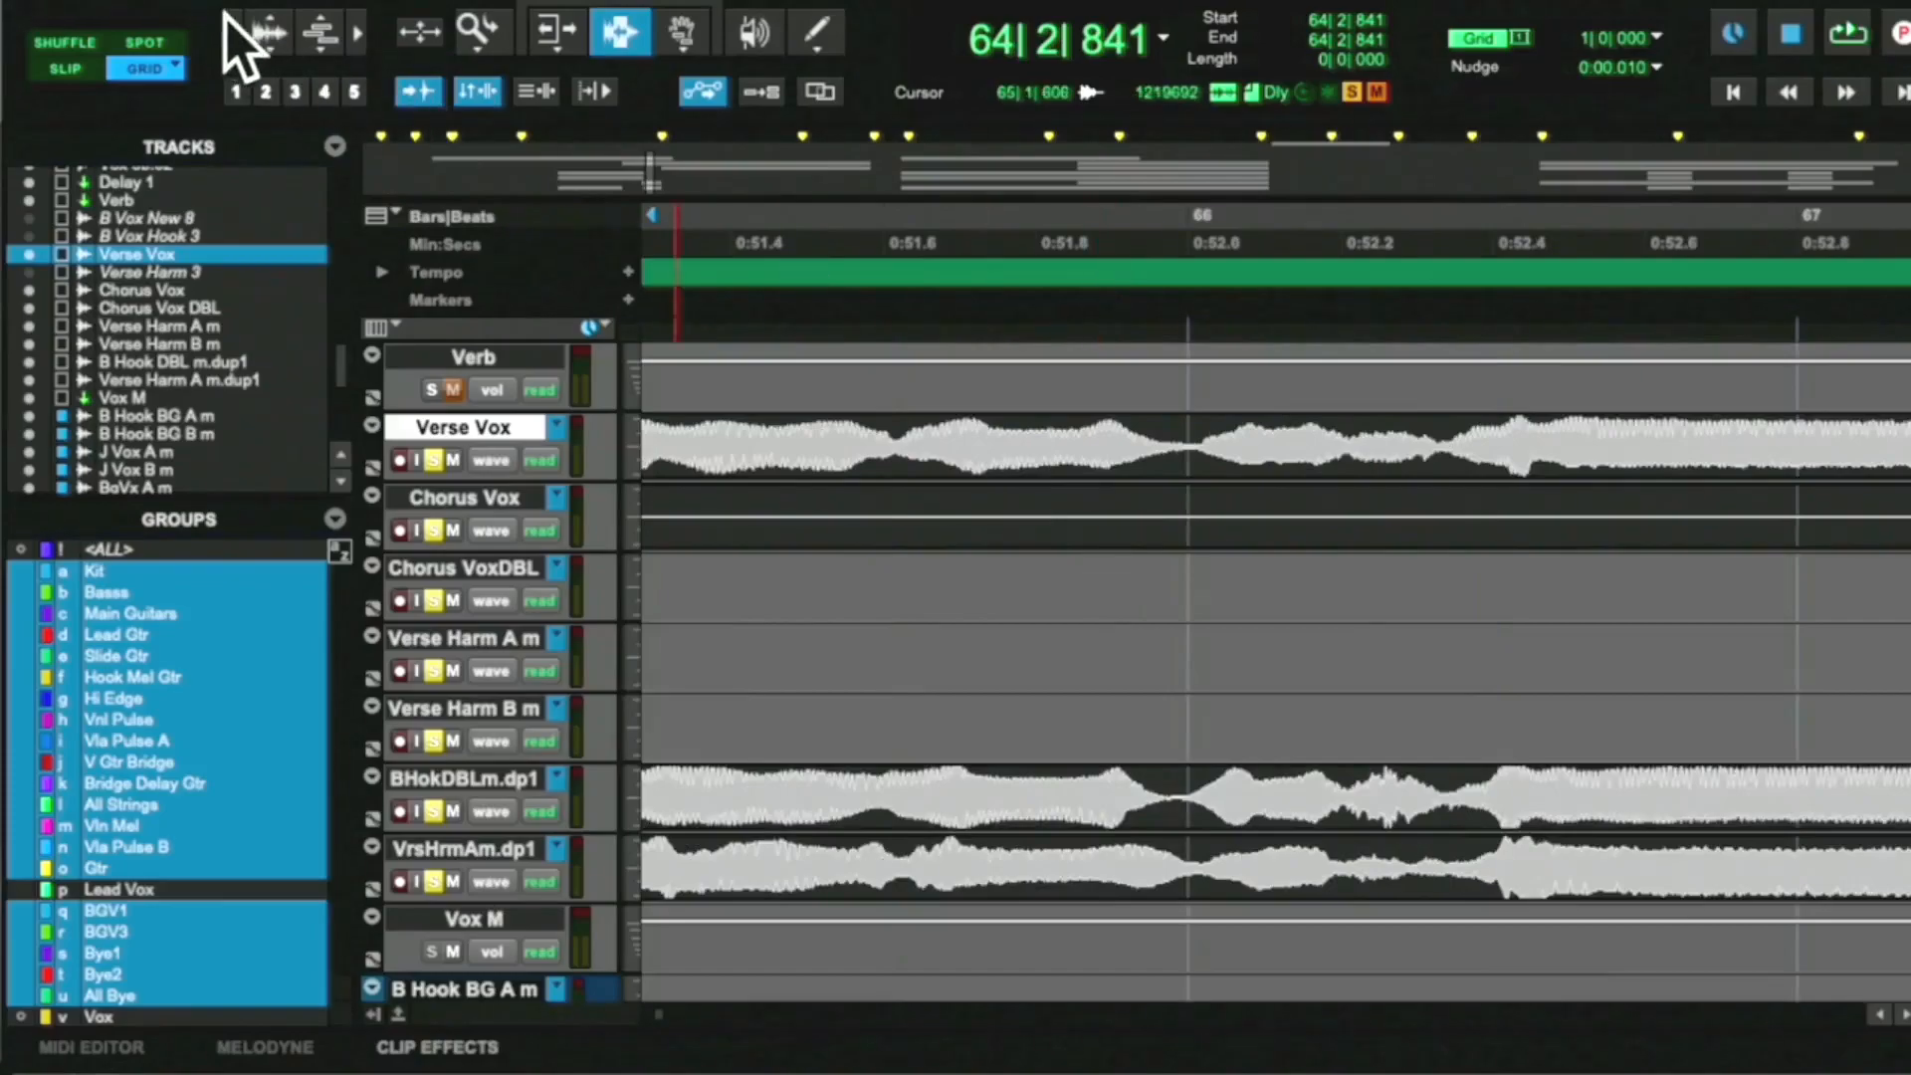
left_click(230, 30)
left_click(231, 30)
left_click(231, 30)
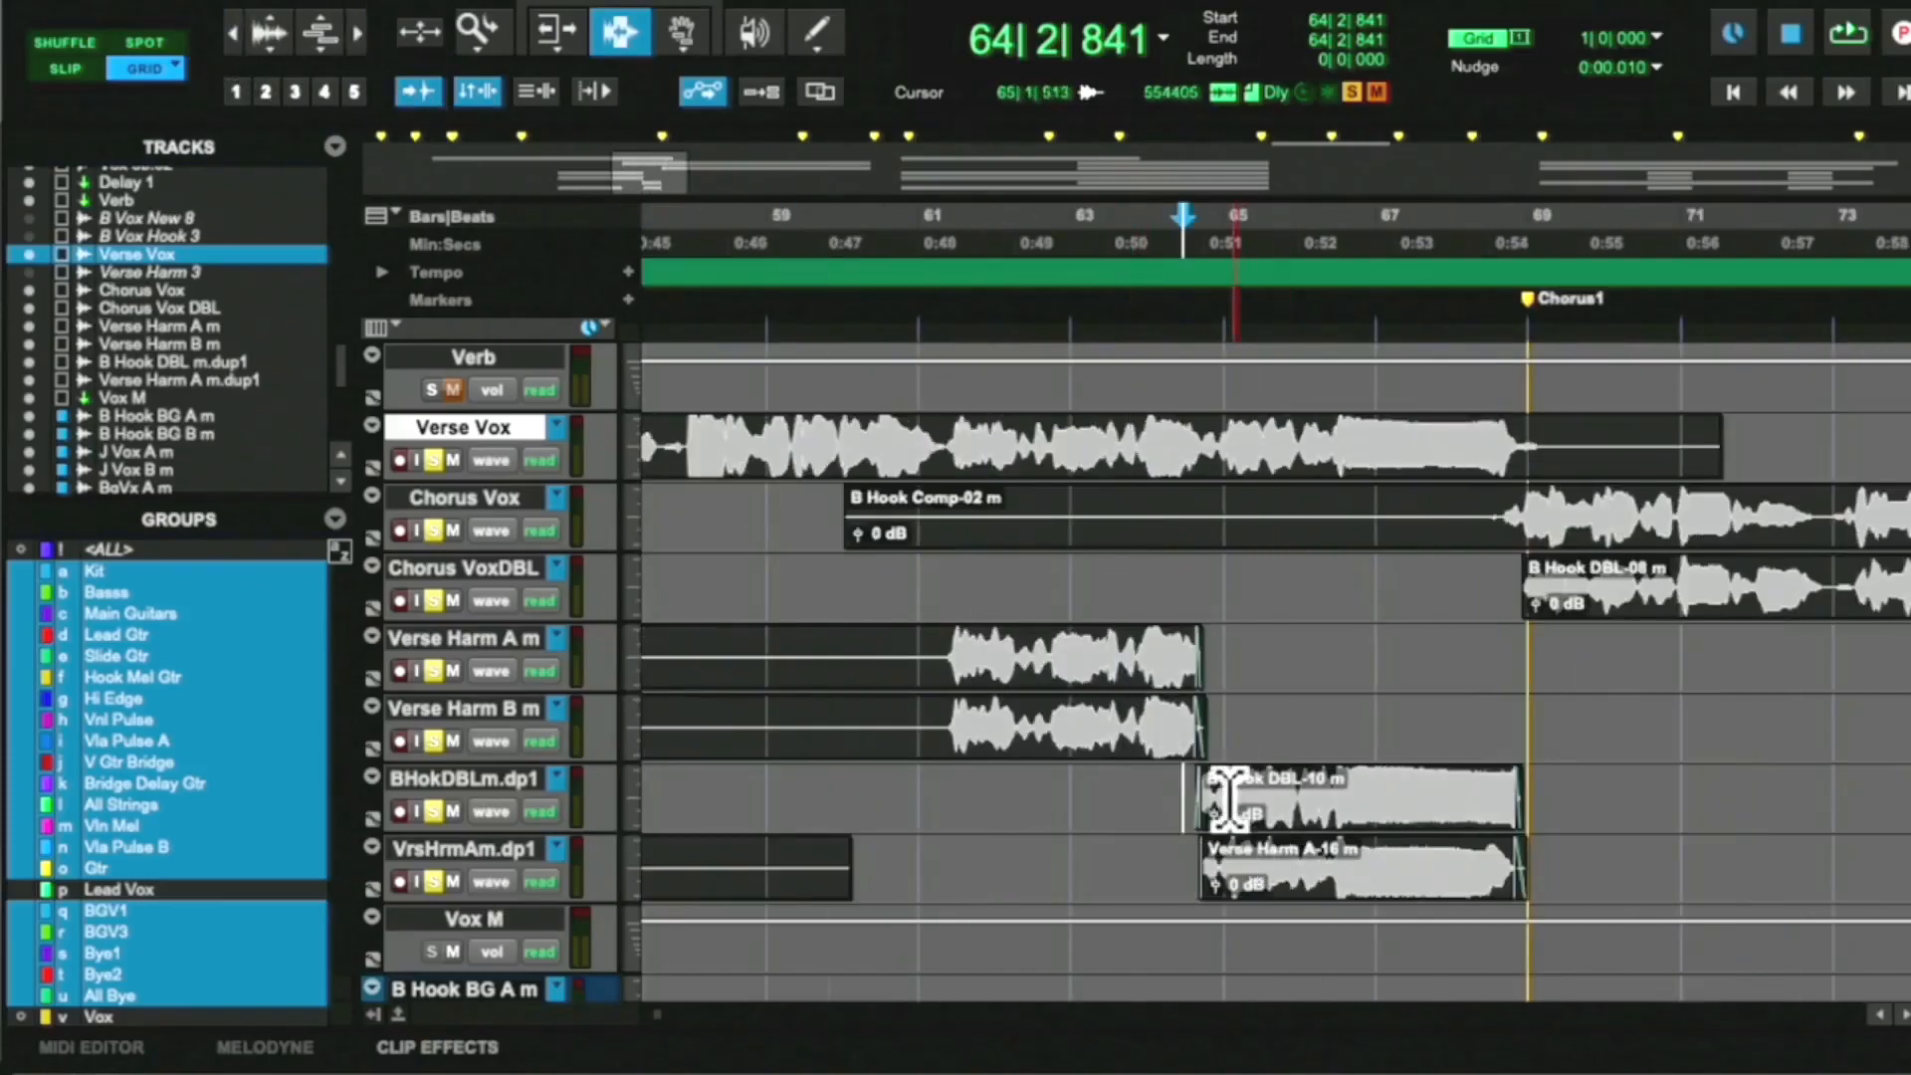
left_click_drag(1218, 790, 1524, 870)
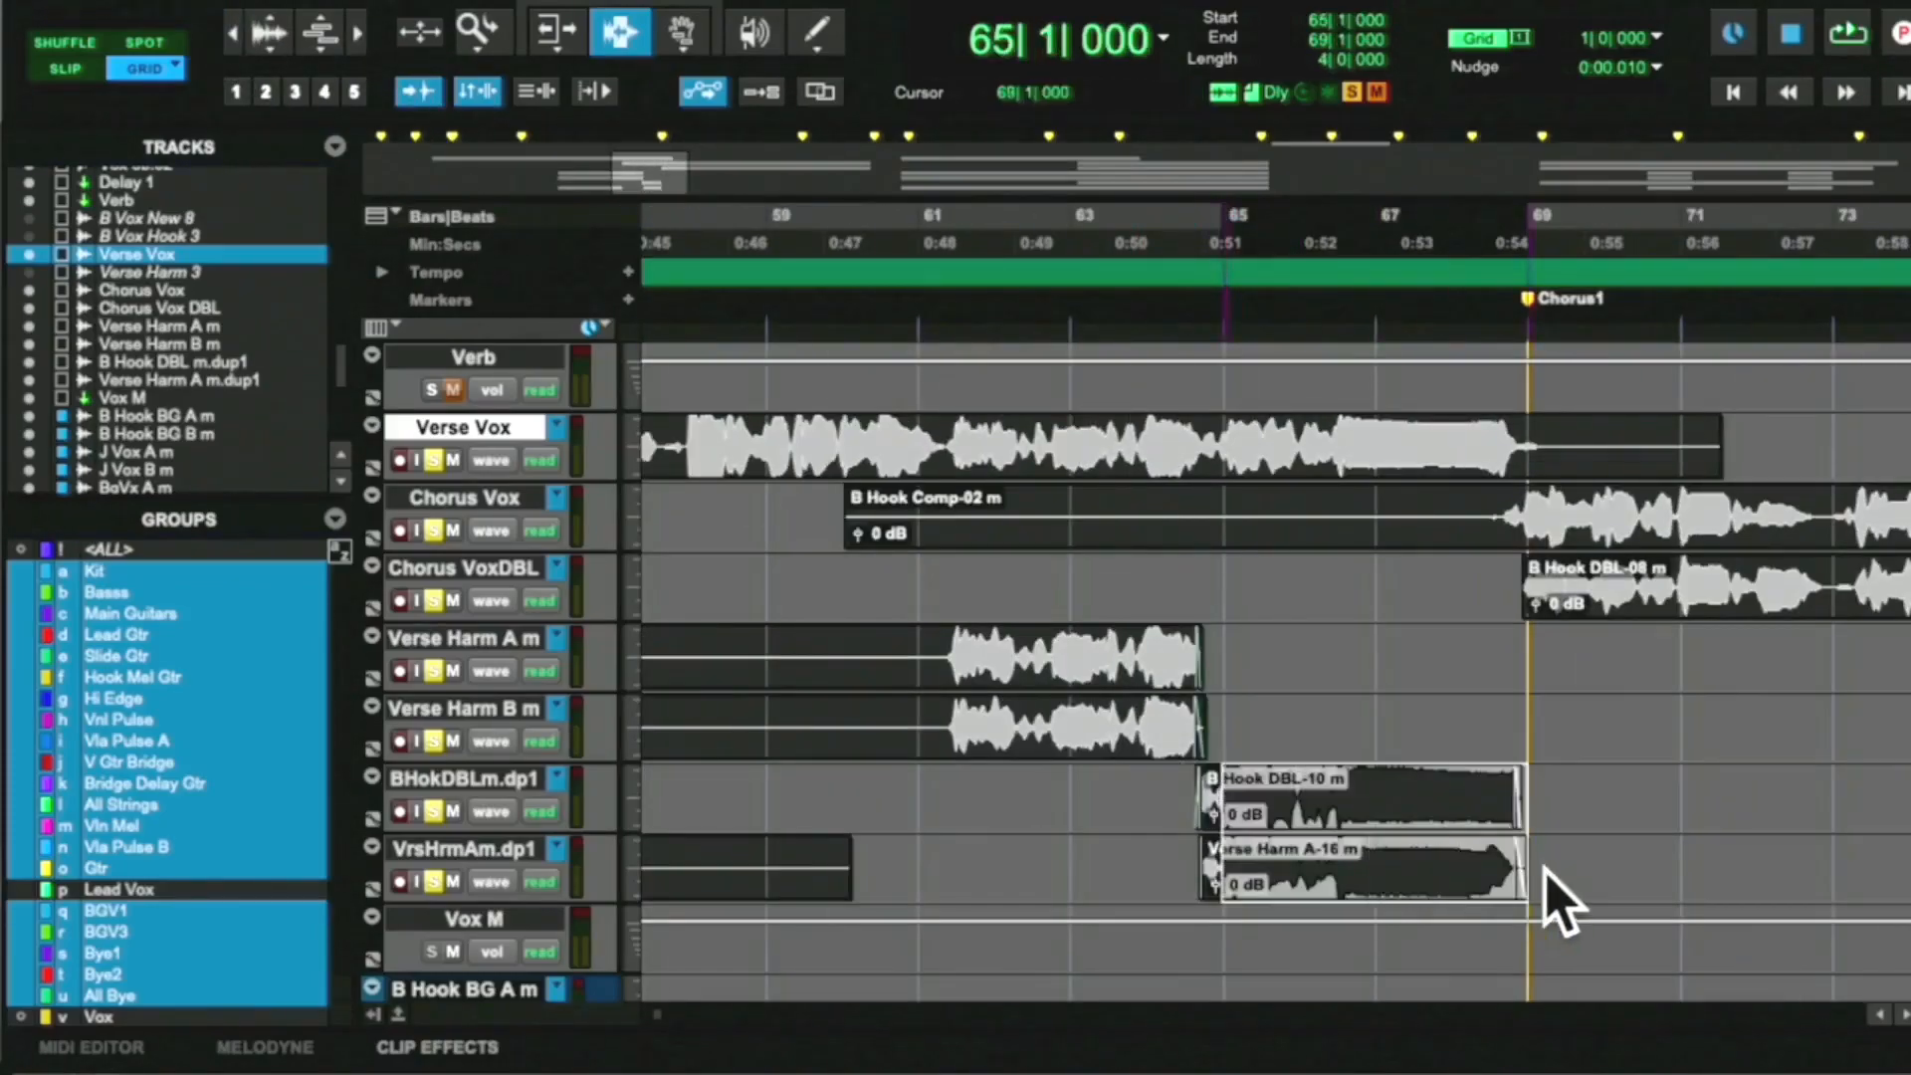
left_click(1231, 665)
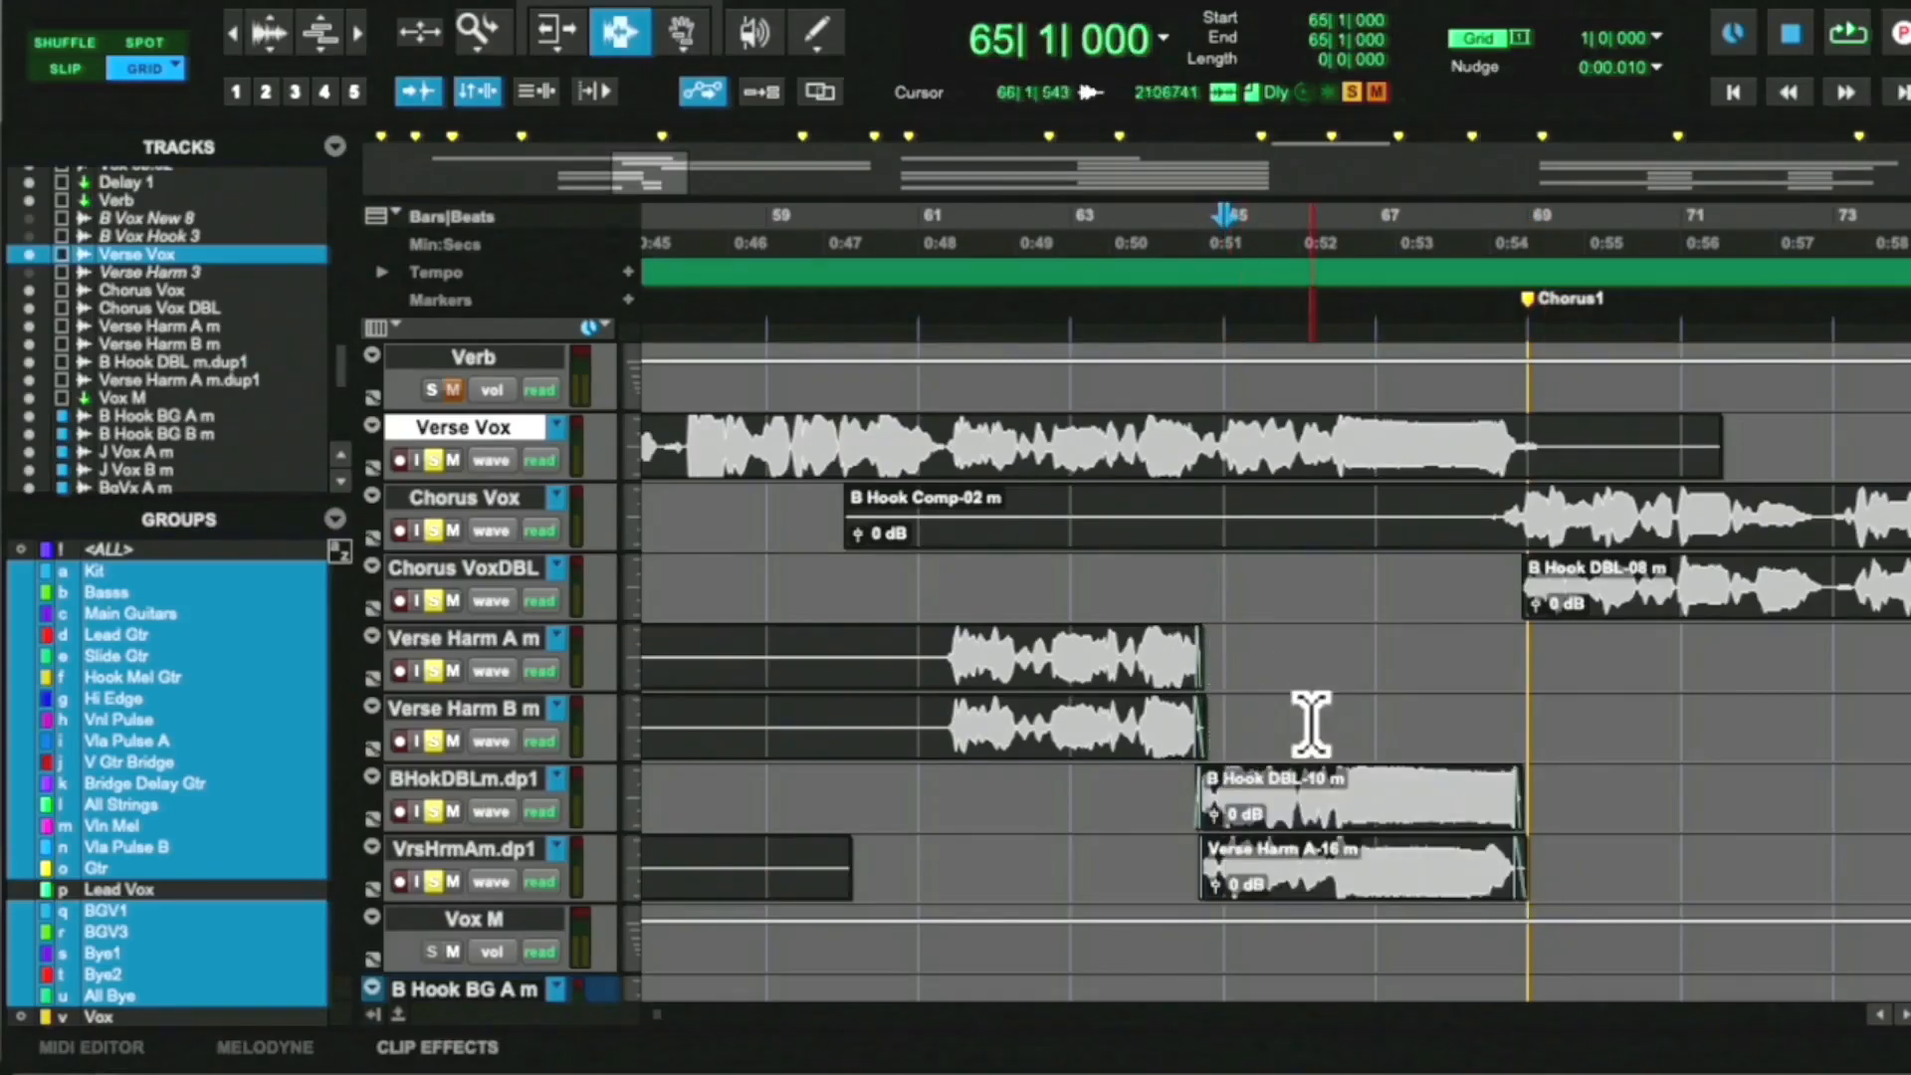
key("ctrl+v")
key("F6")
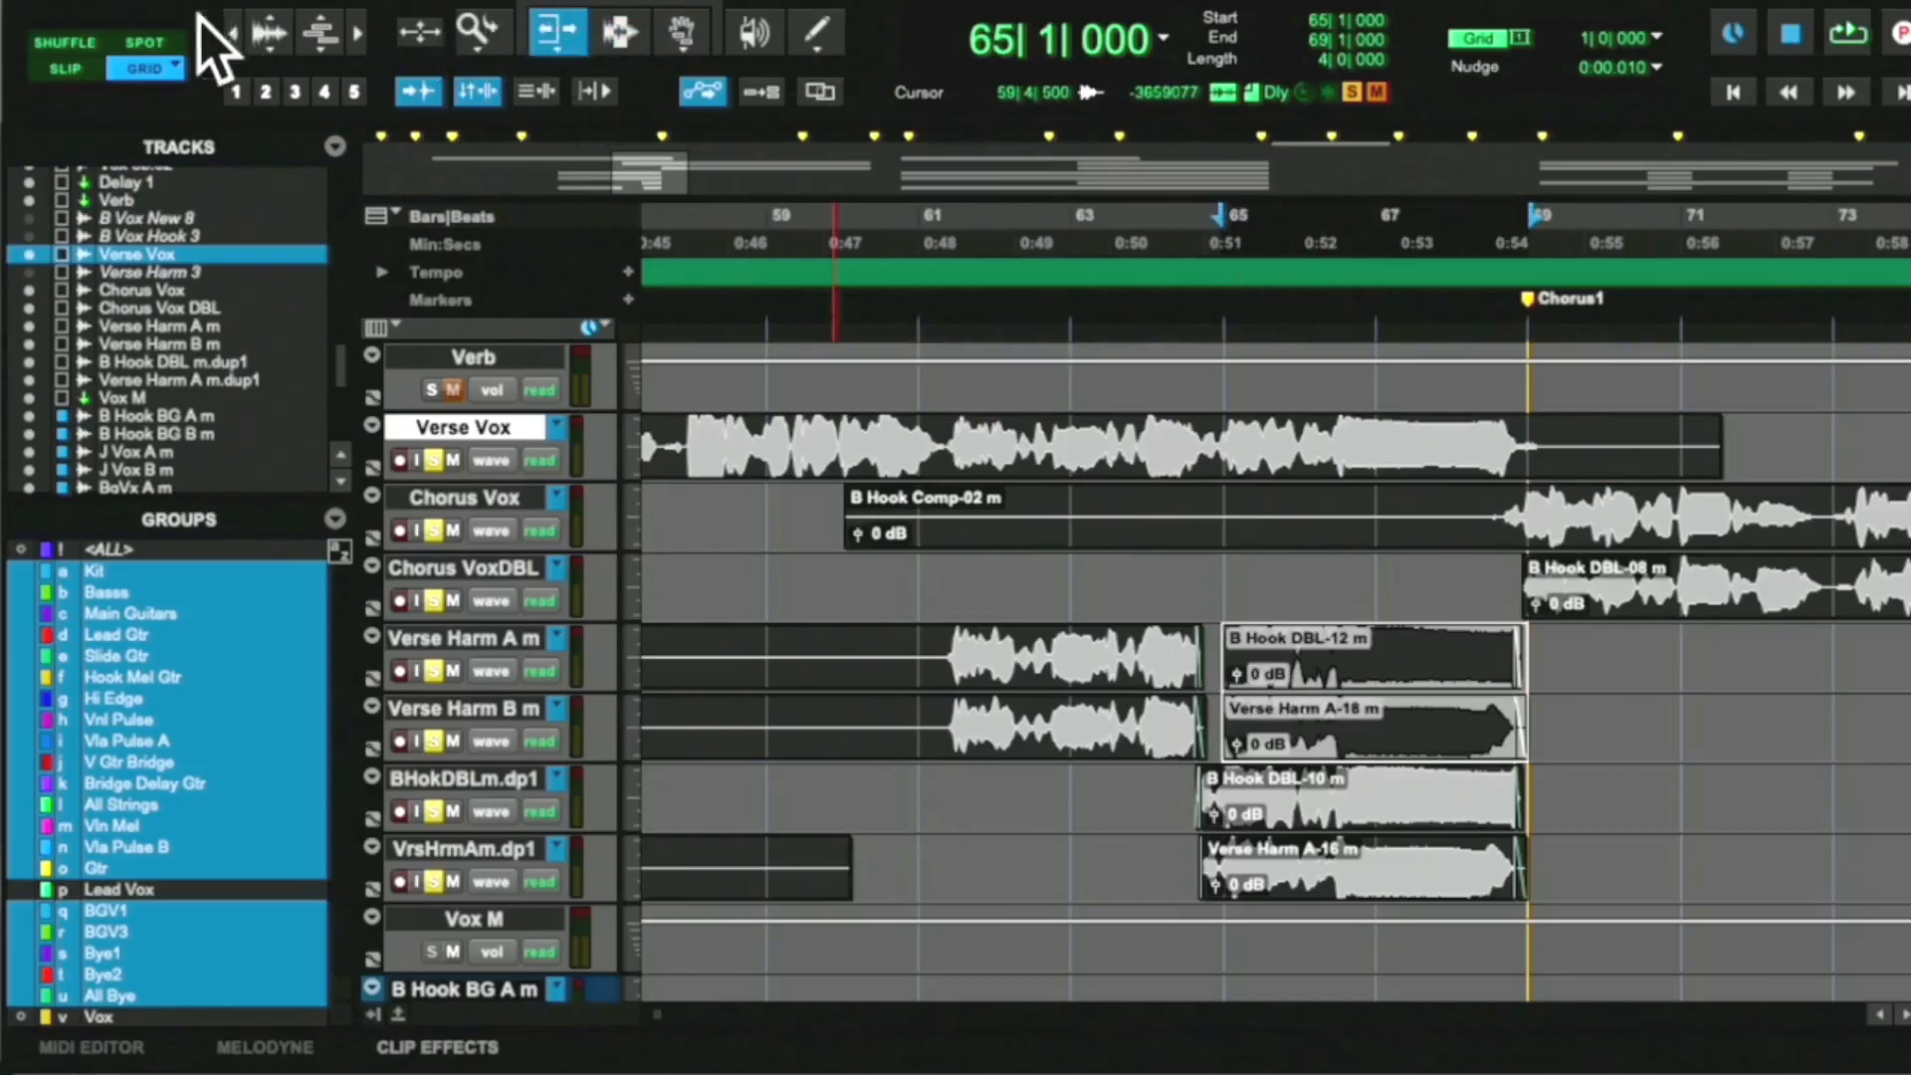
left_click(88, 64)
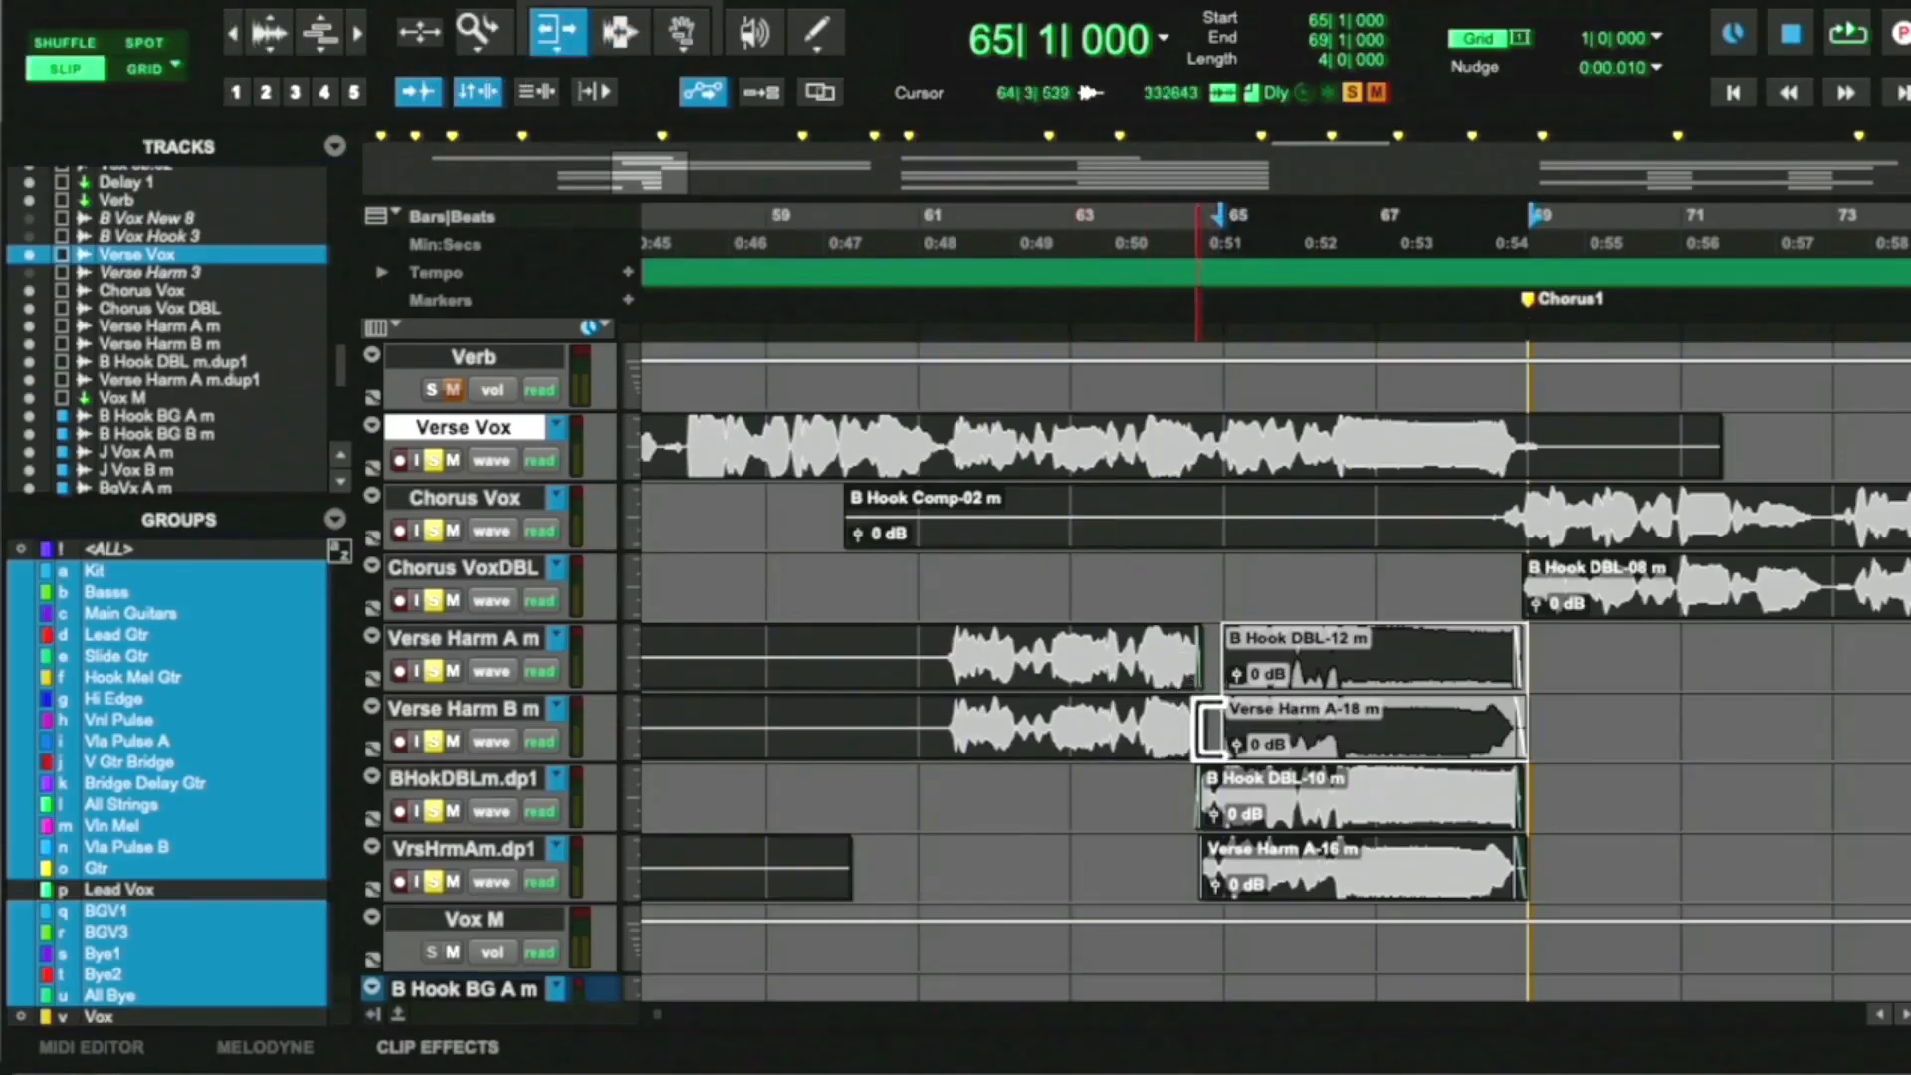
mouse_move(1179, 730)
left_mouse_down()
mouse_move(1323, 734)
mouse_move(1202, 734)
left_mouse_up()
left_click_drag(1201, 665, 1399, 667)
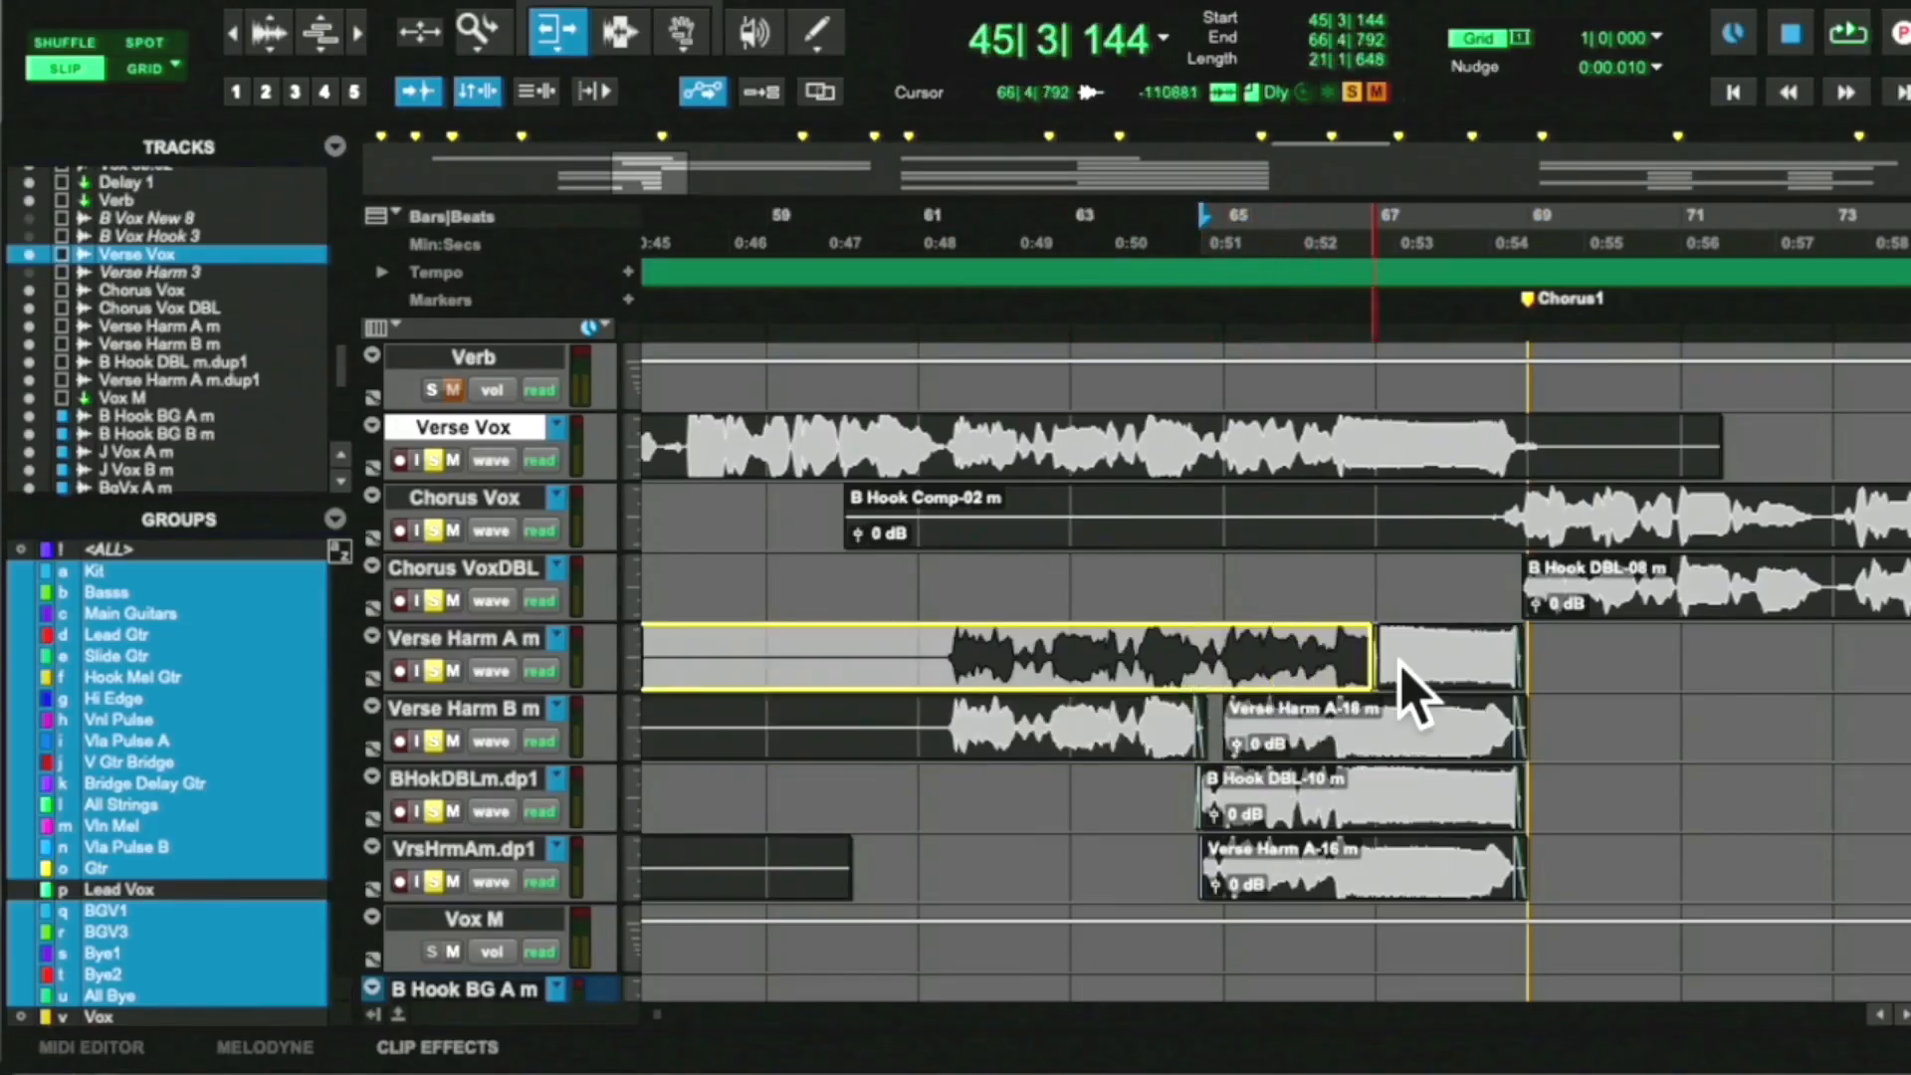
key("ctrl+z")
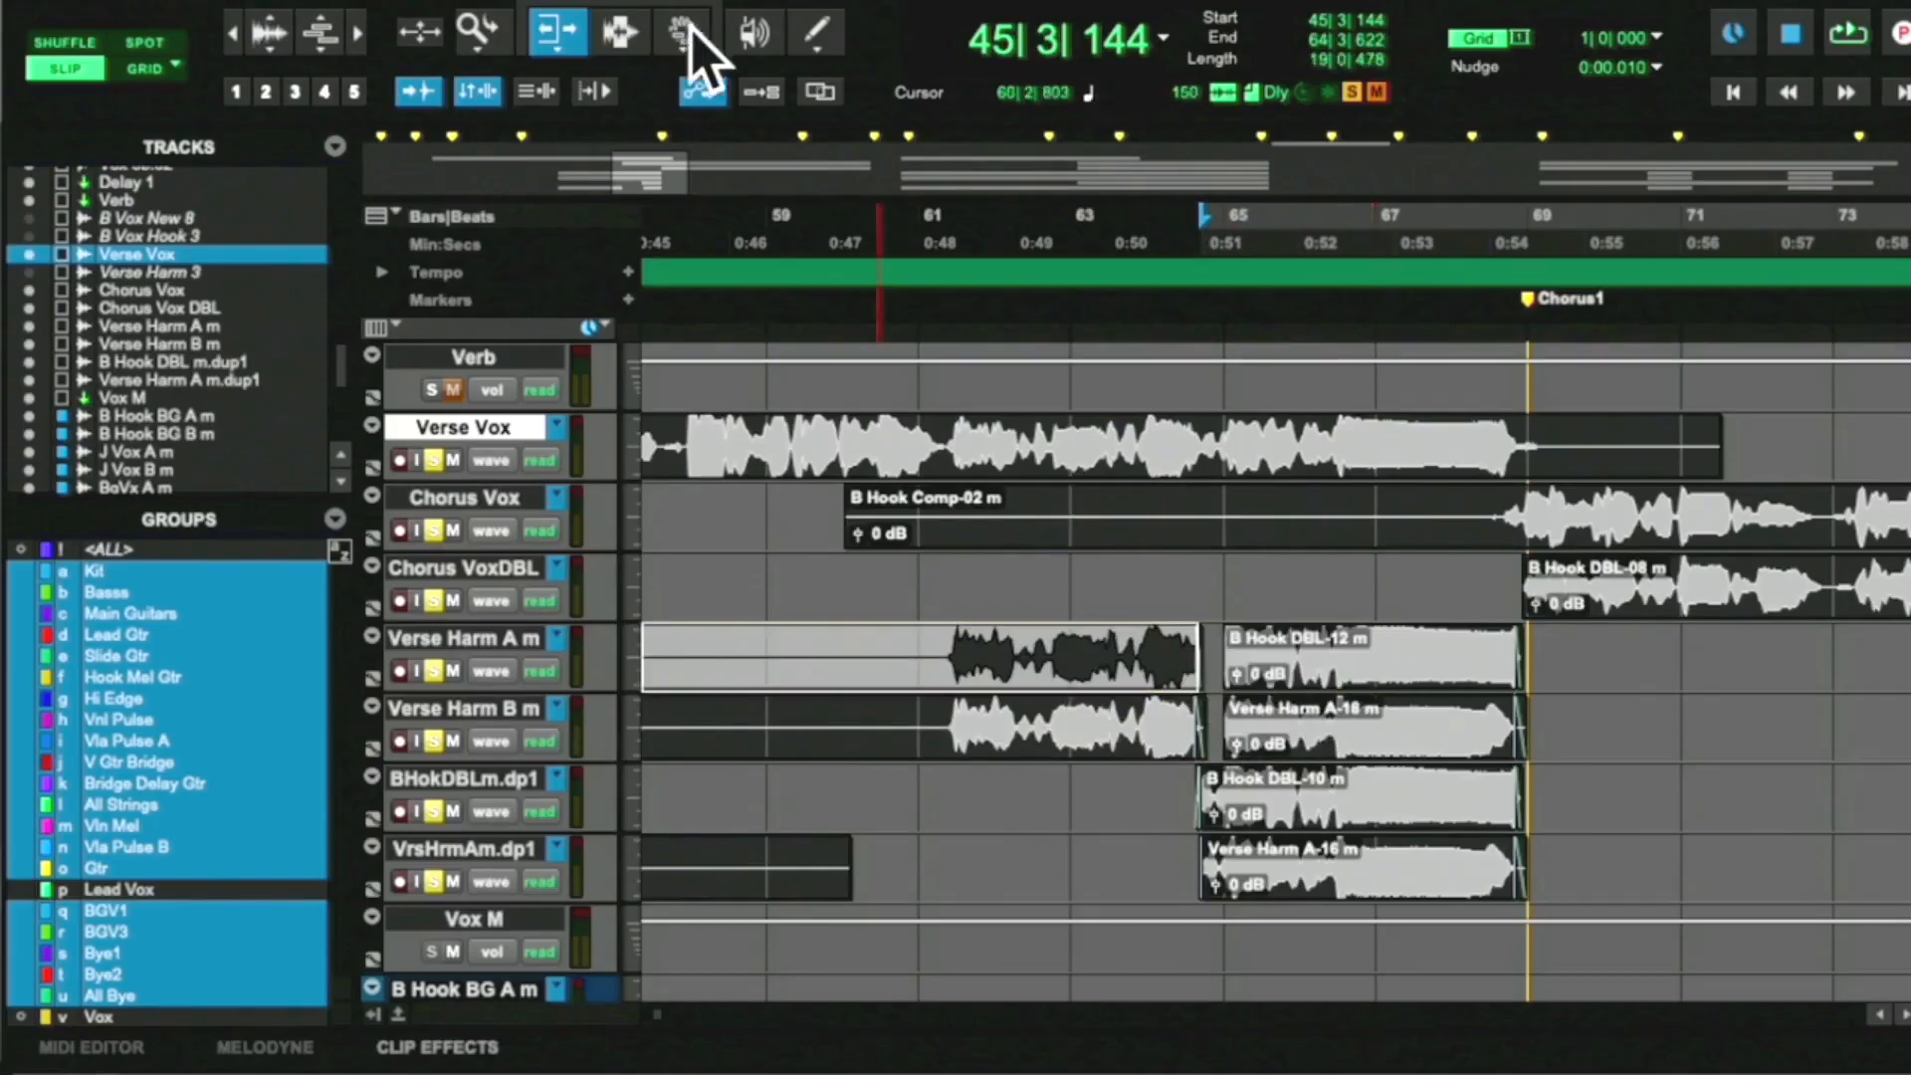
In Grid mode, move the pasted B Hook DBL-12 m clip from Verse Harm A m to Verse Harm B m at 65|1|000, replacing the clip there
left_click(683, 34)
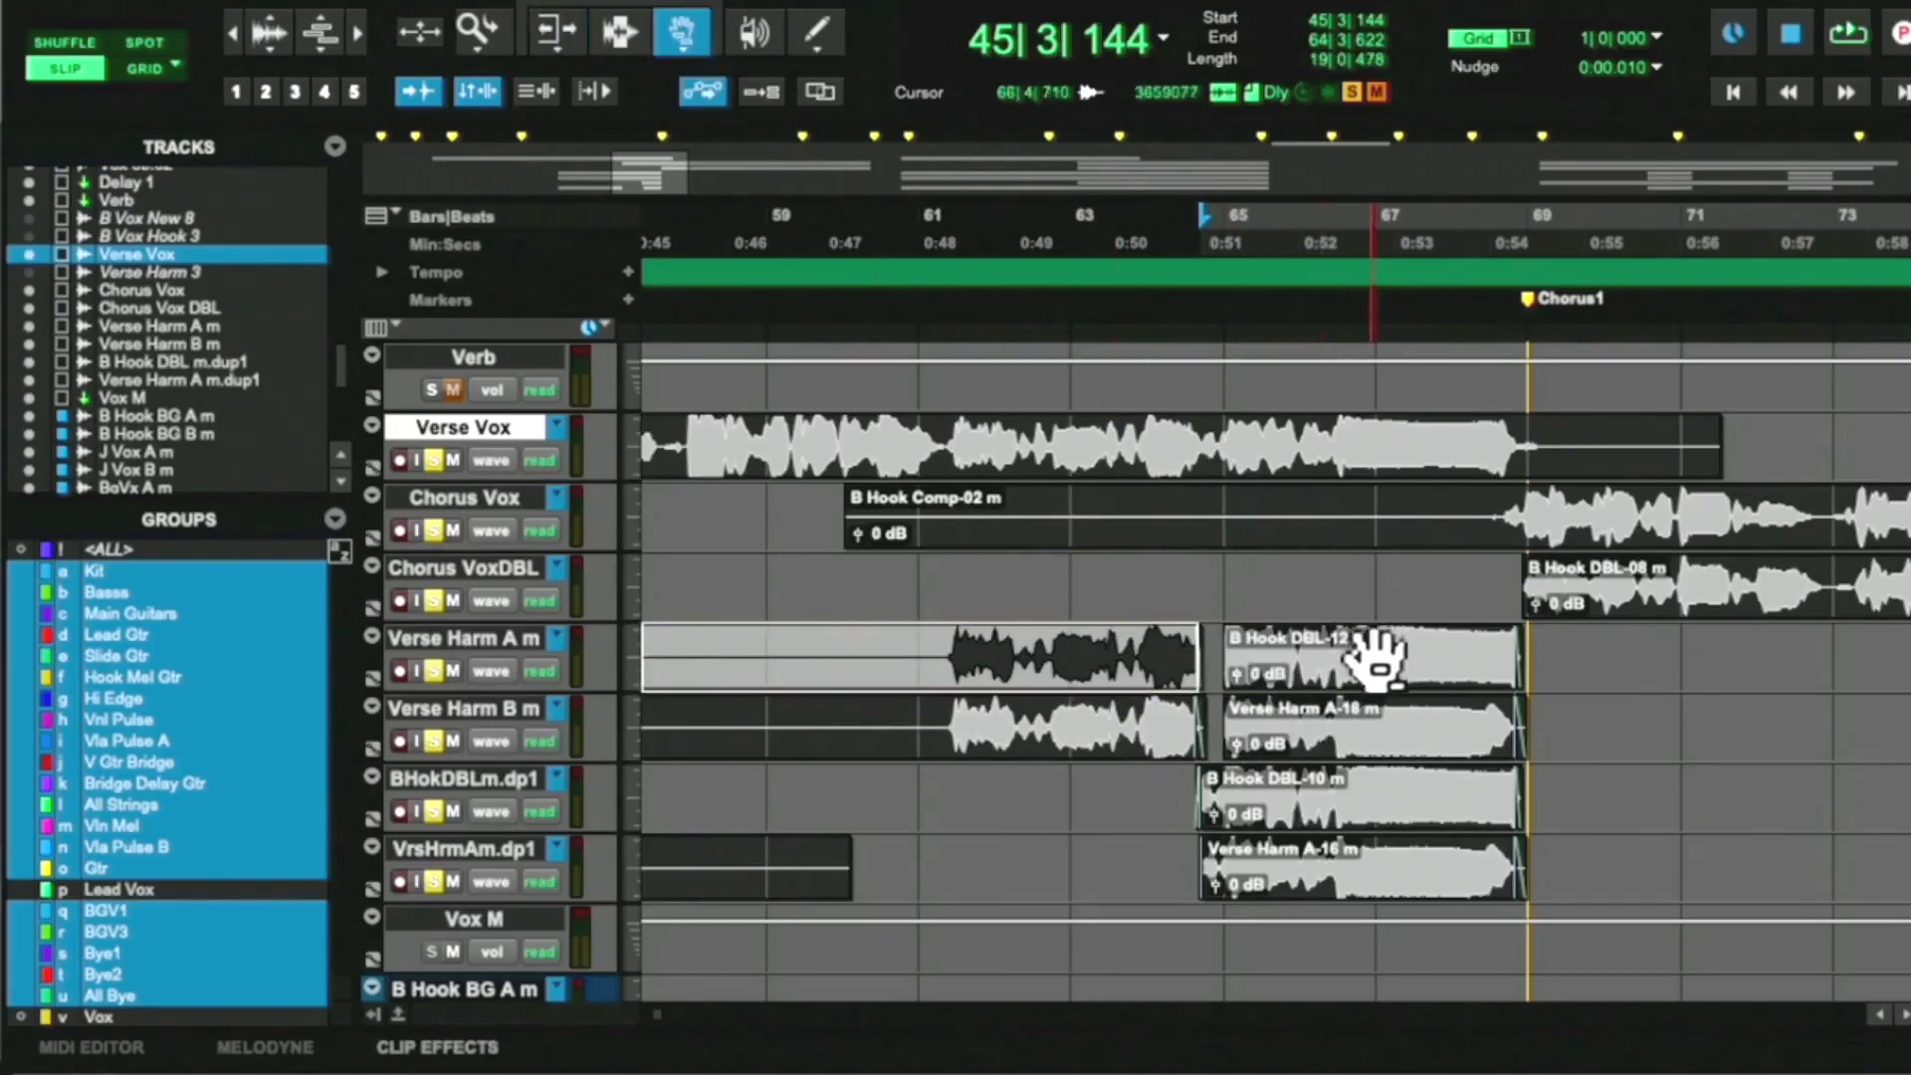
left_click(139, 68)
left_click(1368, 679)
left_click(1379, 717, "shift")
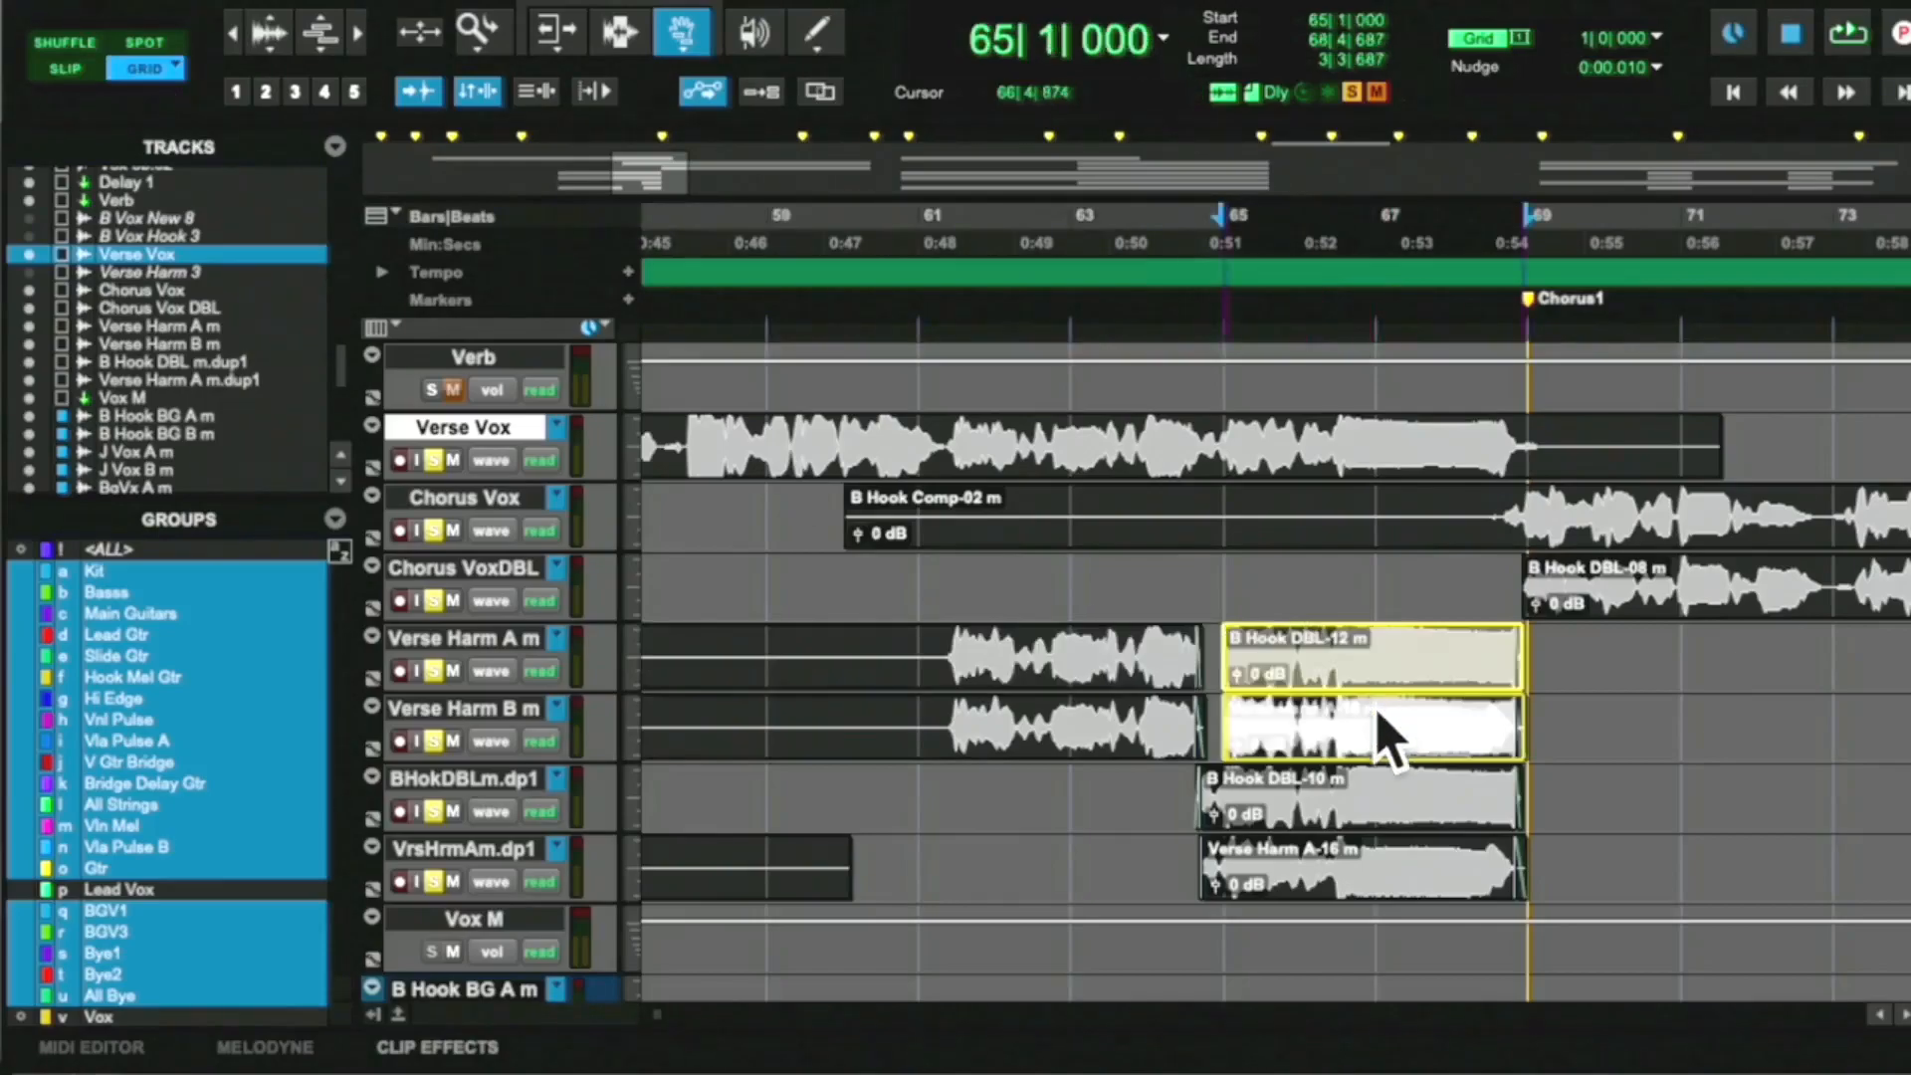
left_click_drag(1379, 737, 1381, 740)
In Slip mode, extend the earlier Verse Harm A m clip to just before Chorus1 and the B Hook DBL clip's start on Verse Harm B m to 64|3|622
left_click(556, 38)
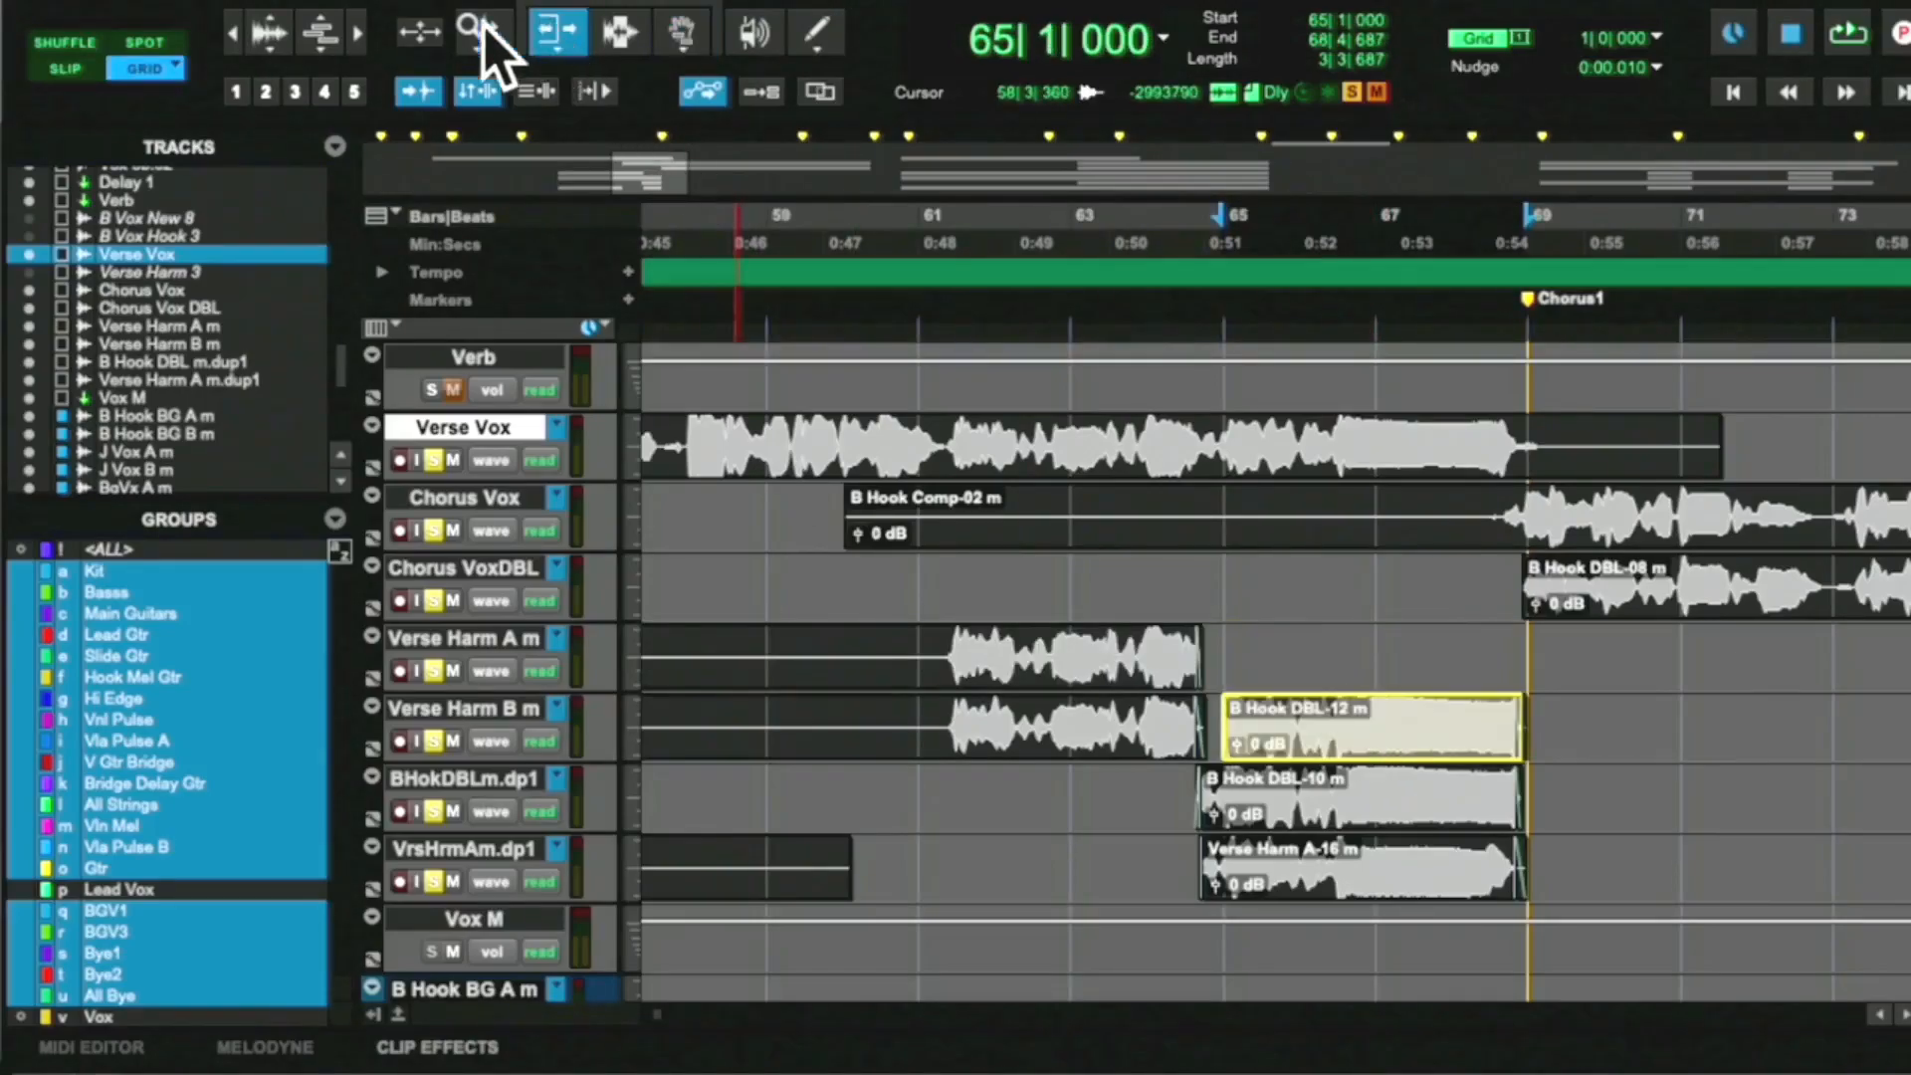
left_click(65, 68)
left_click_drag(1197, 667, 1506, 664)
mouse_move(1200, 727)
left_mouse_down()
mouse_move(1523, 741)
mouse_move(1206, 727)
left_mouse_up()
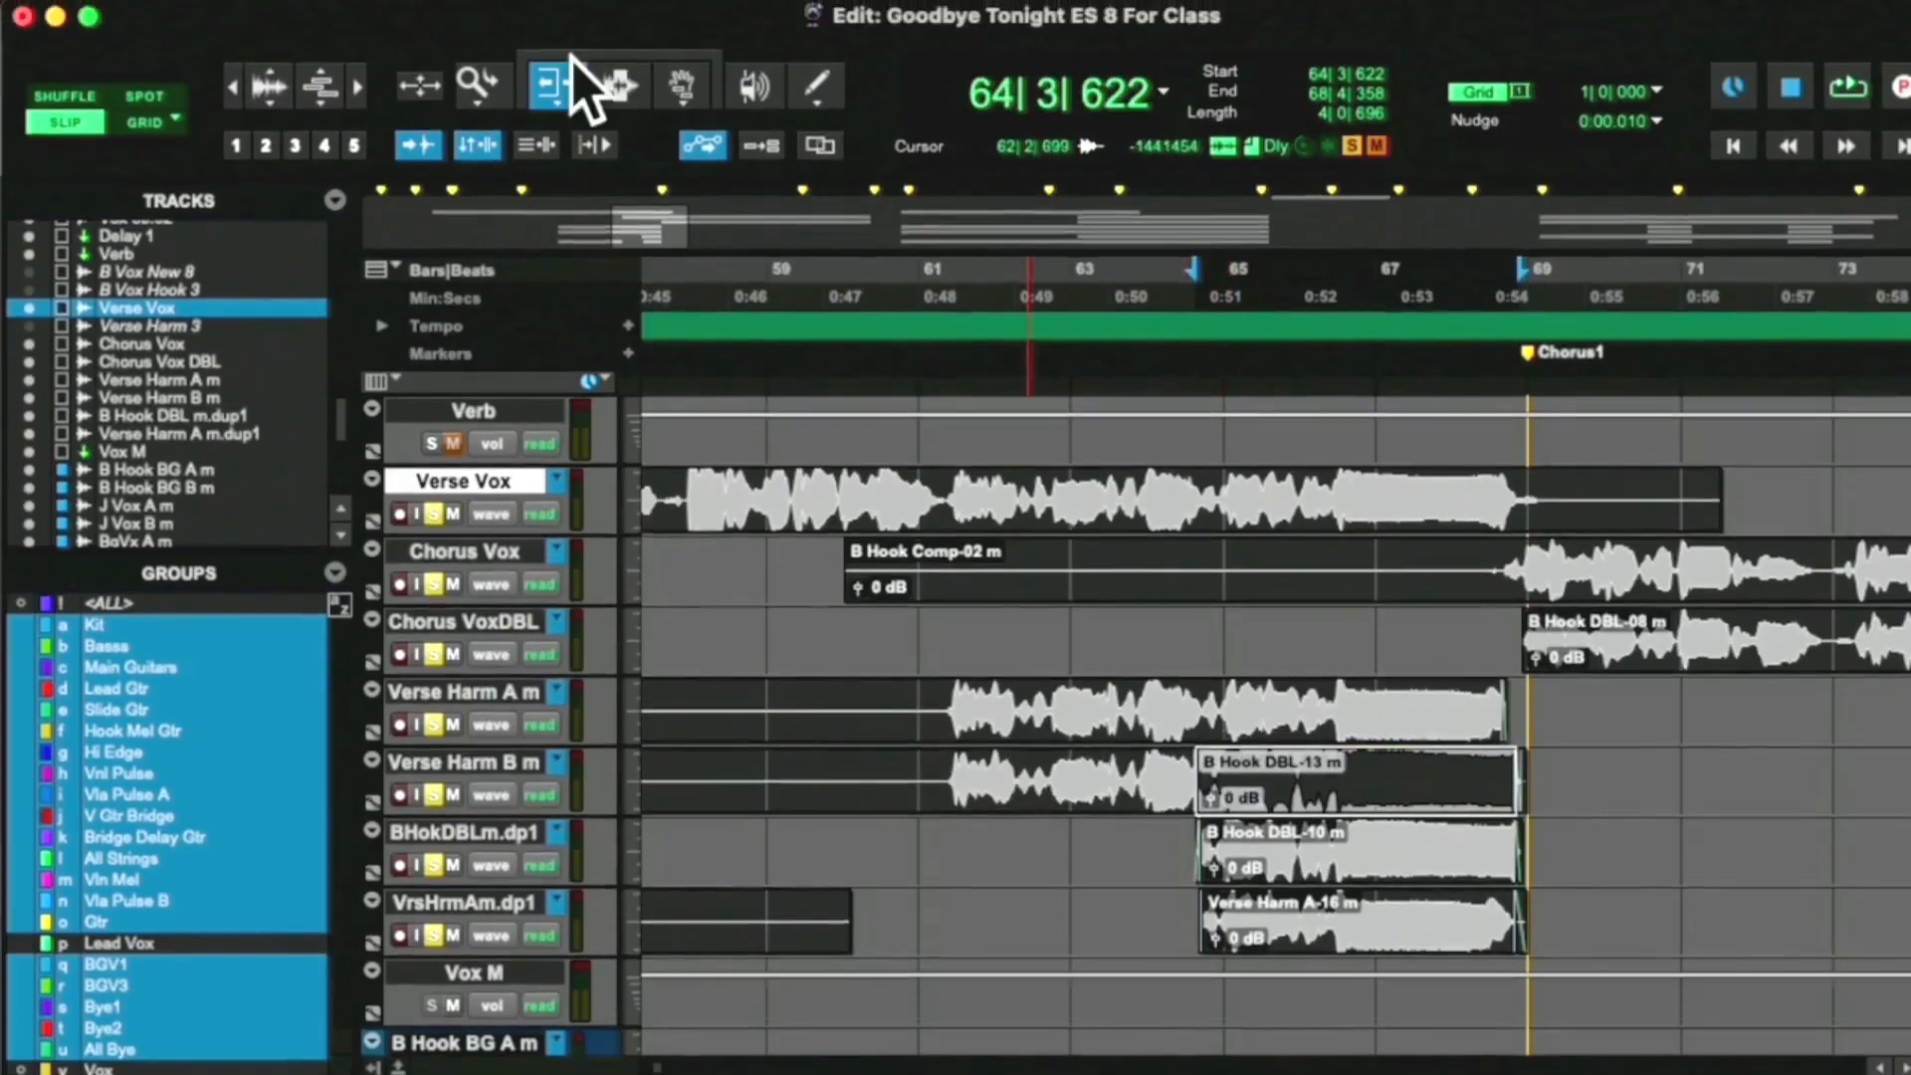
Apply fades to the Verse Harm A m and Verse Harm B m clips across 61|2|175 to 69|2|002
left_click(627, 40)
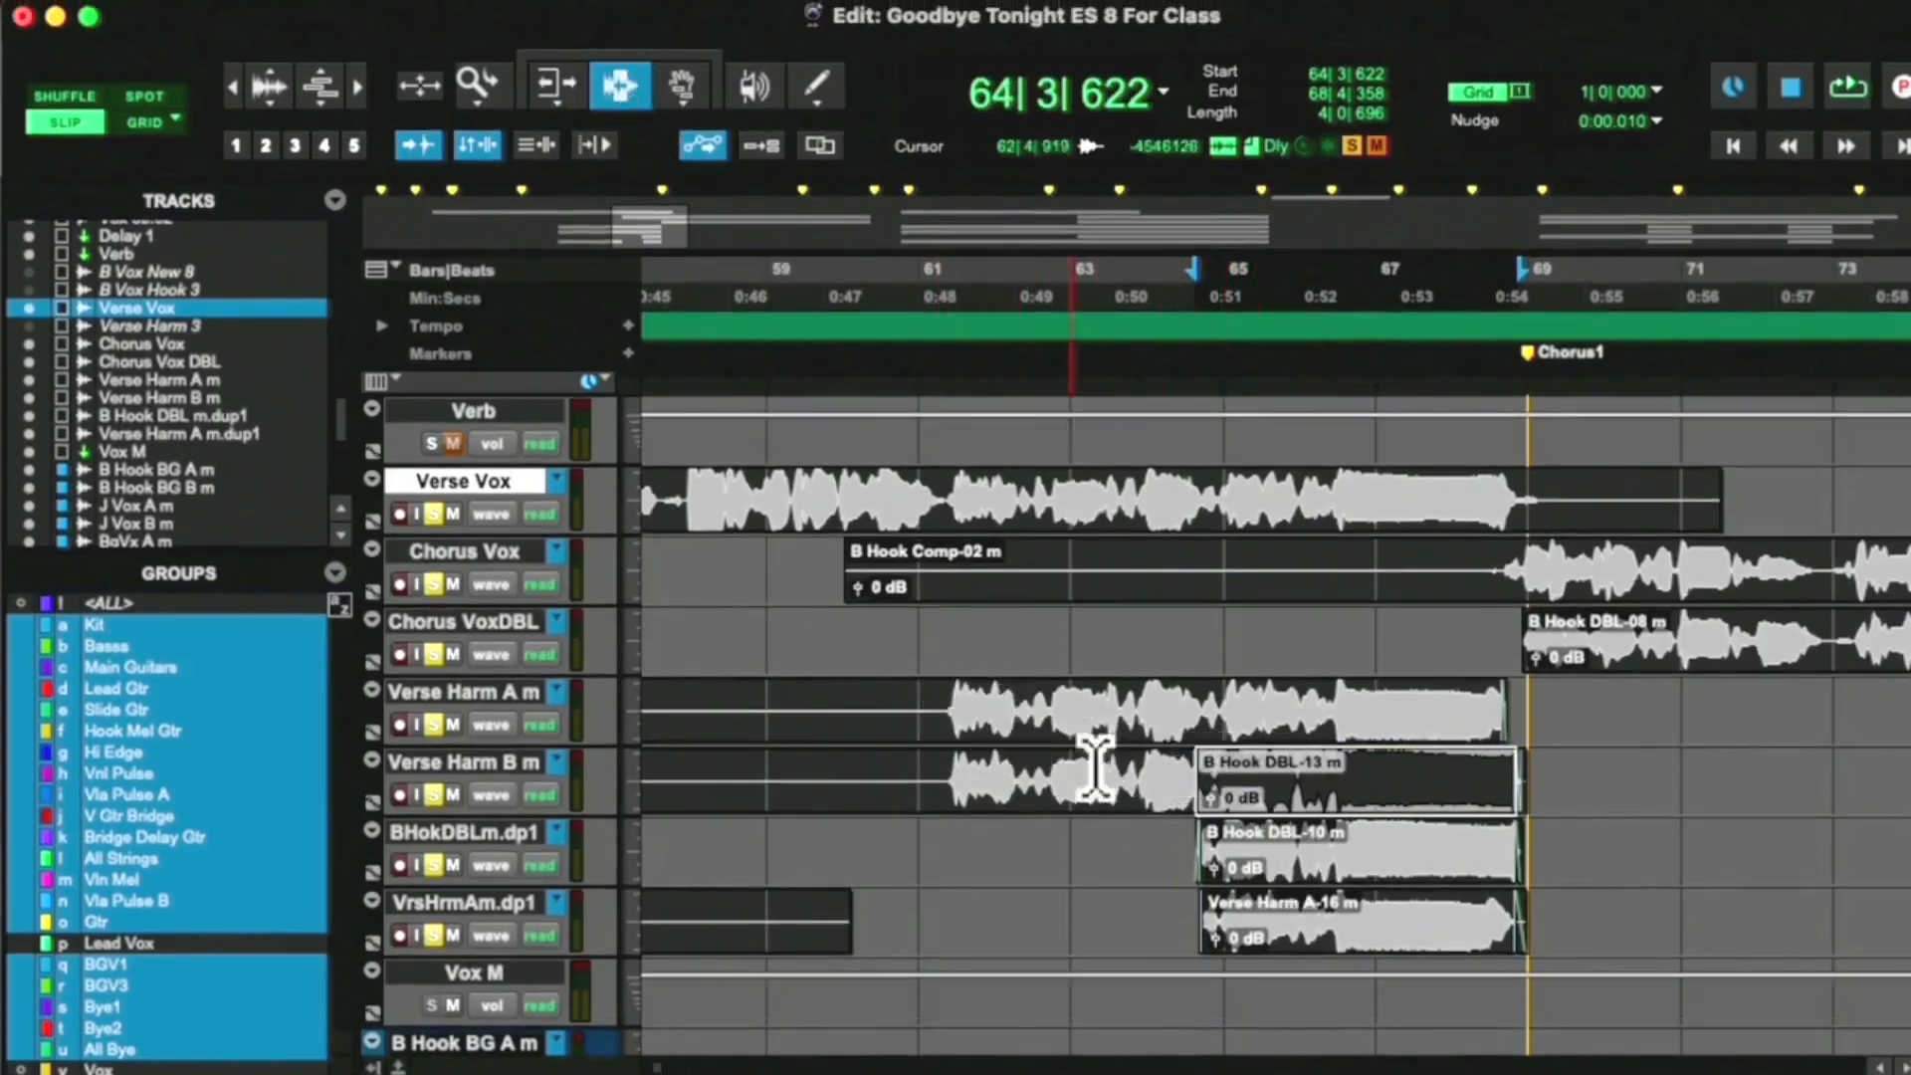
left_click_drag(944, 689, 1545, 784)
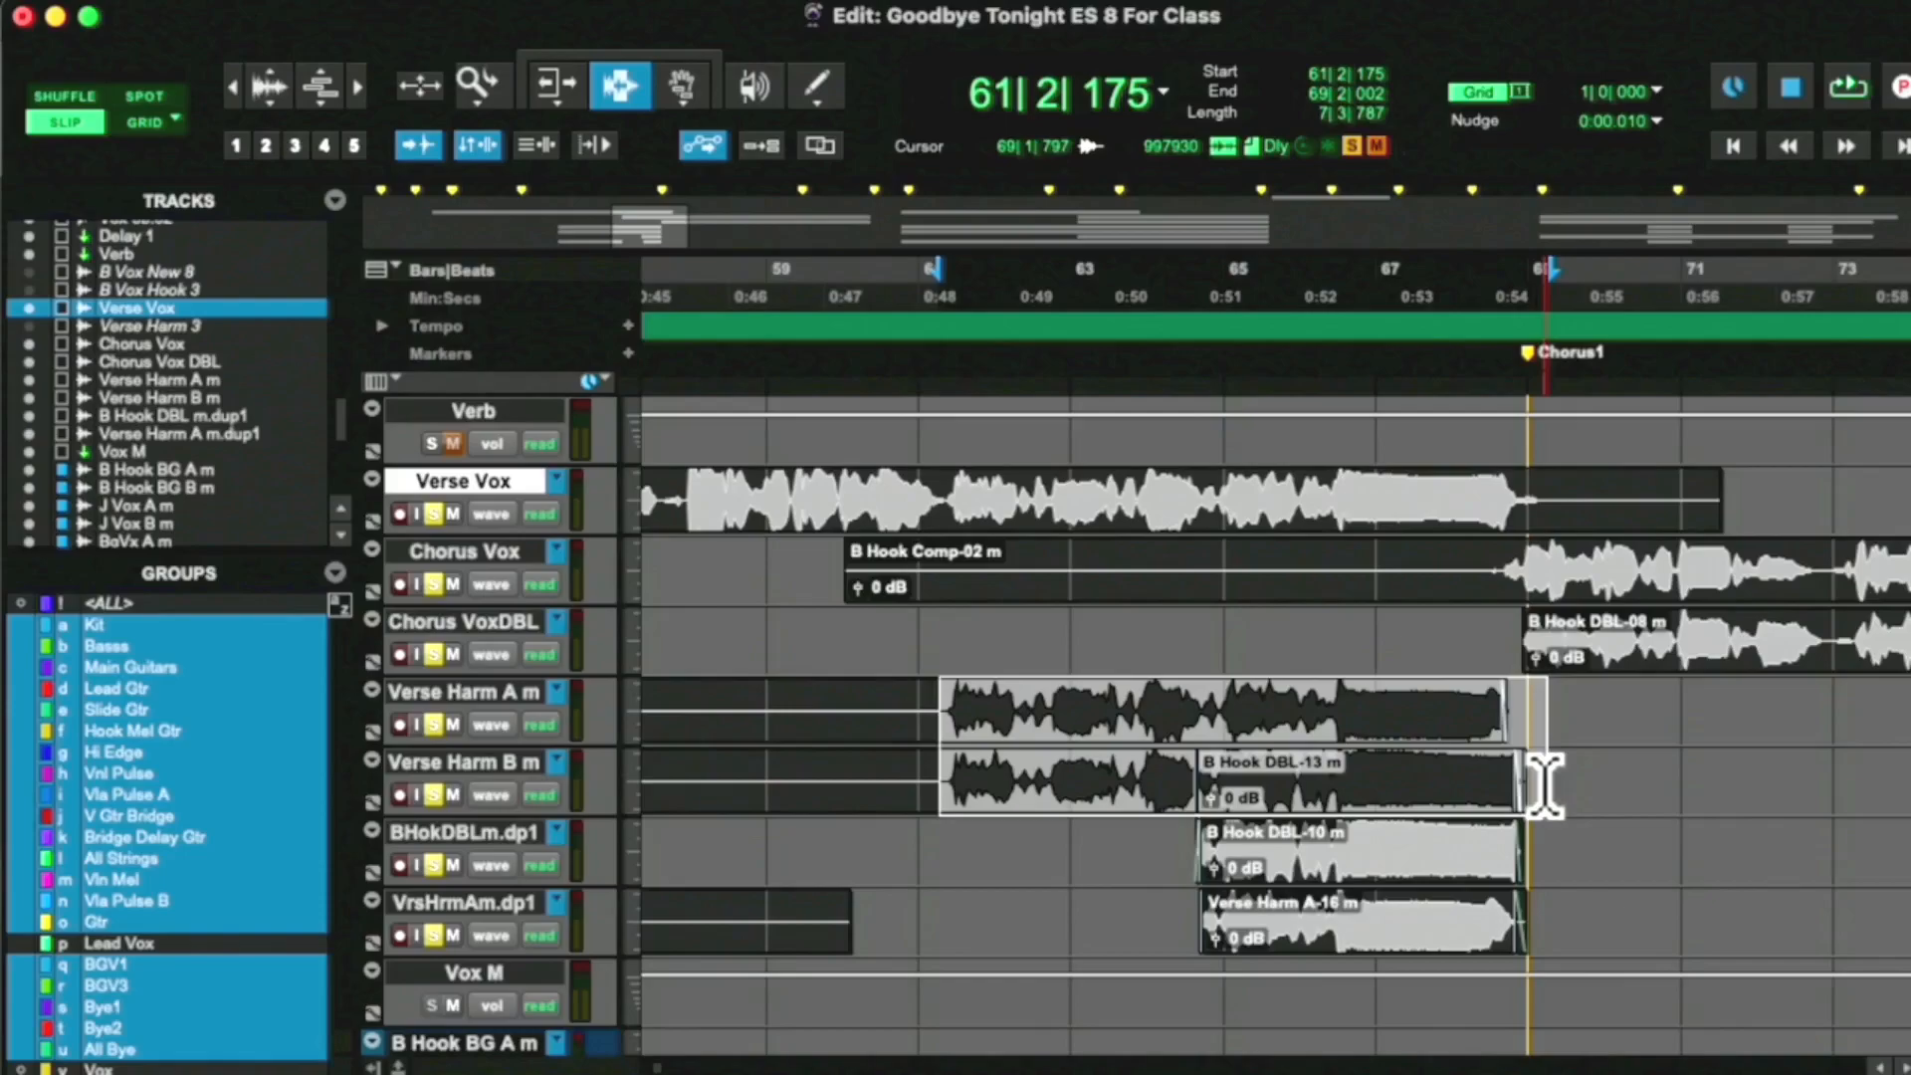
left_click(1519, 784)
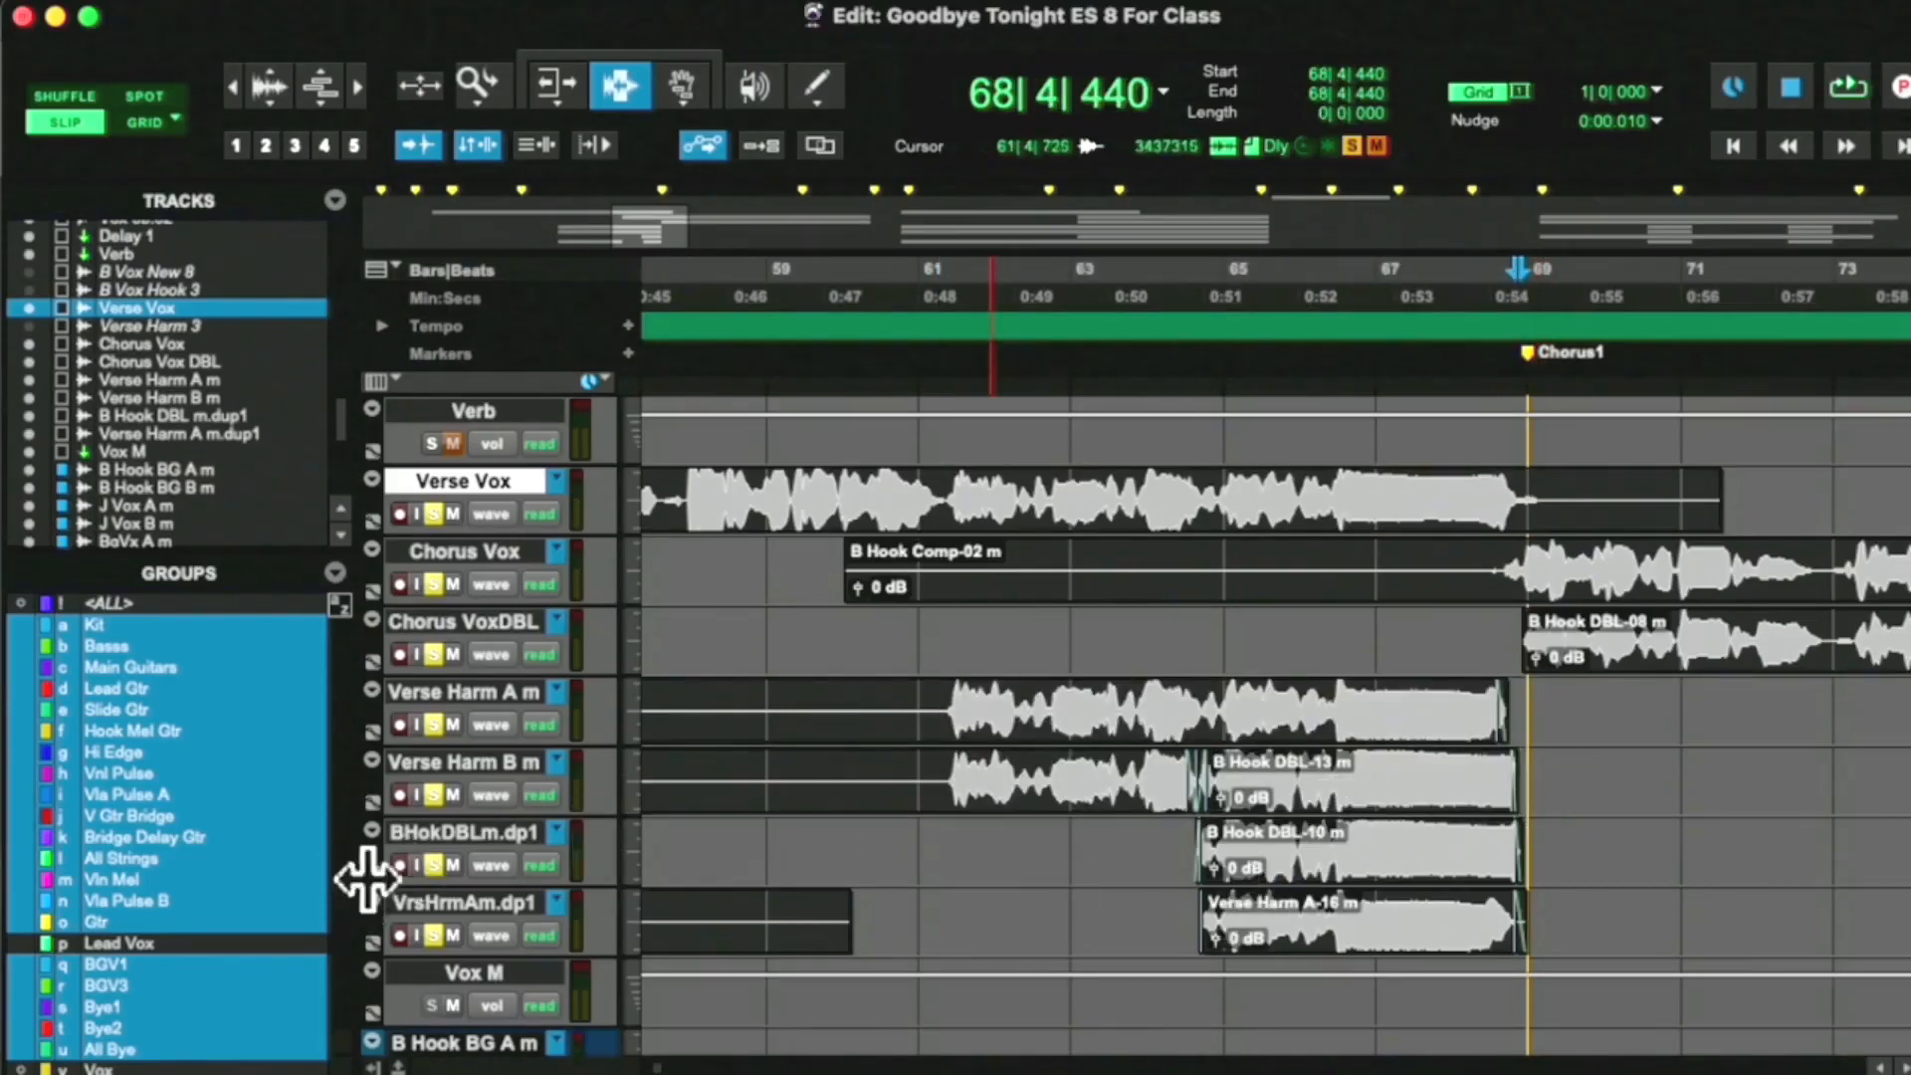
Unsolo the two duplicate tracks and play the verse harmonies from 61|2|092
left_click(433, 870)
left_click(432, 936)
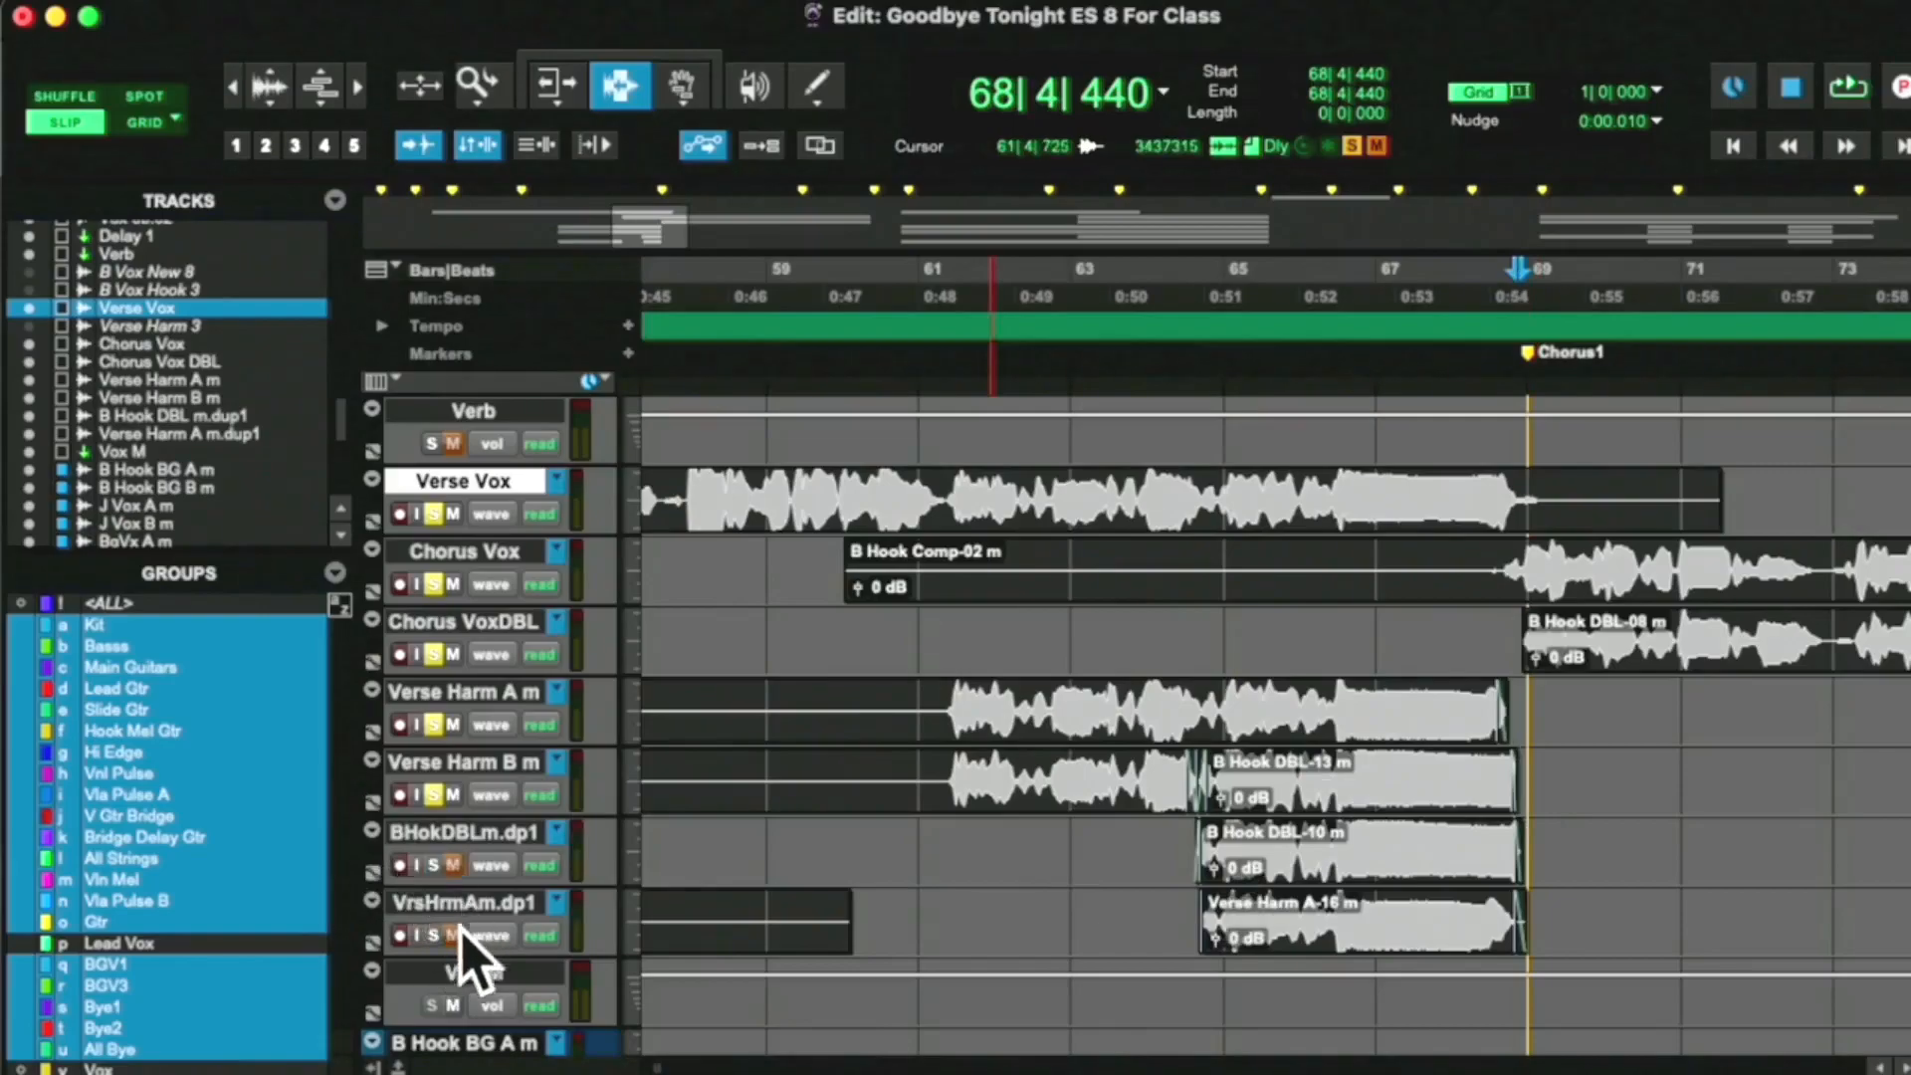
left_click(940, 710)
key("space")
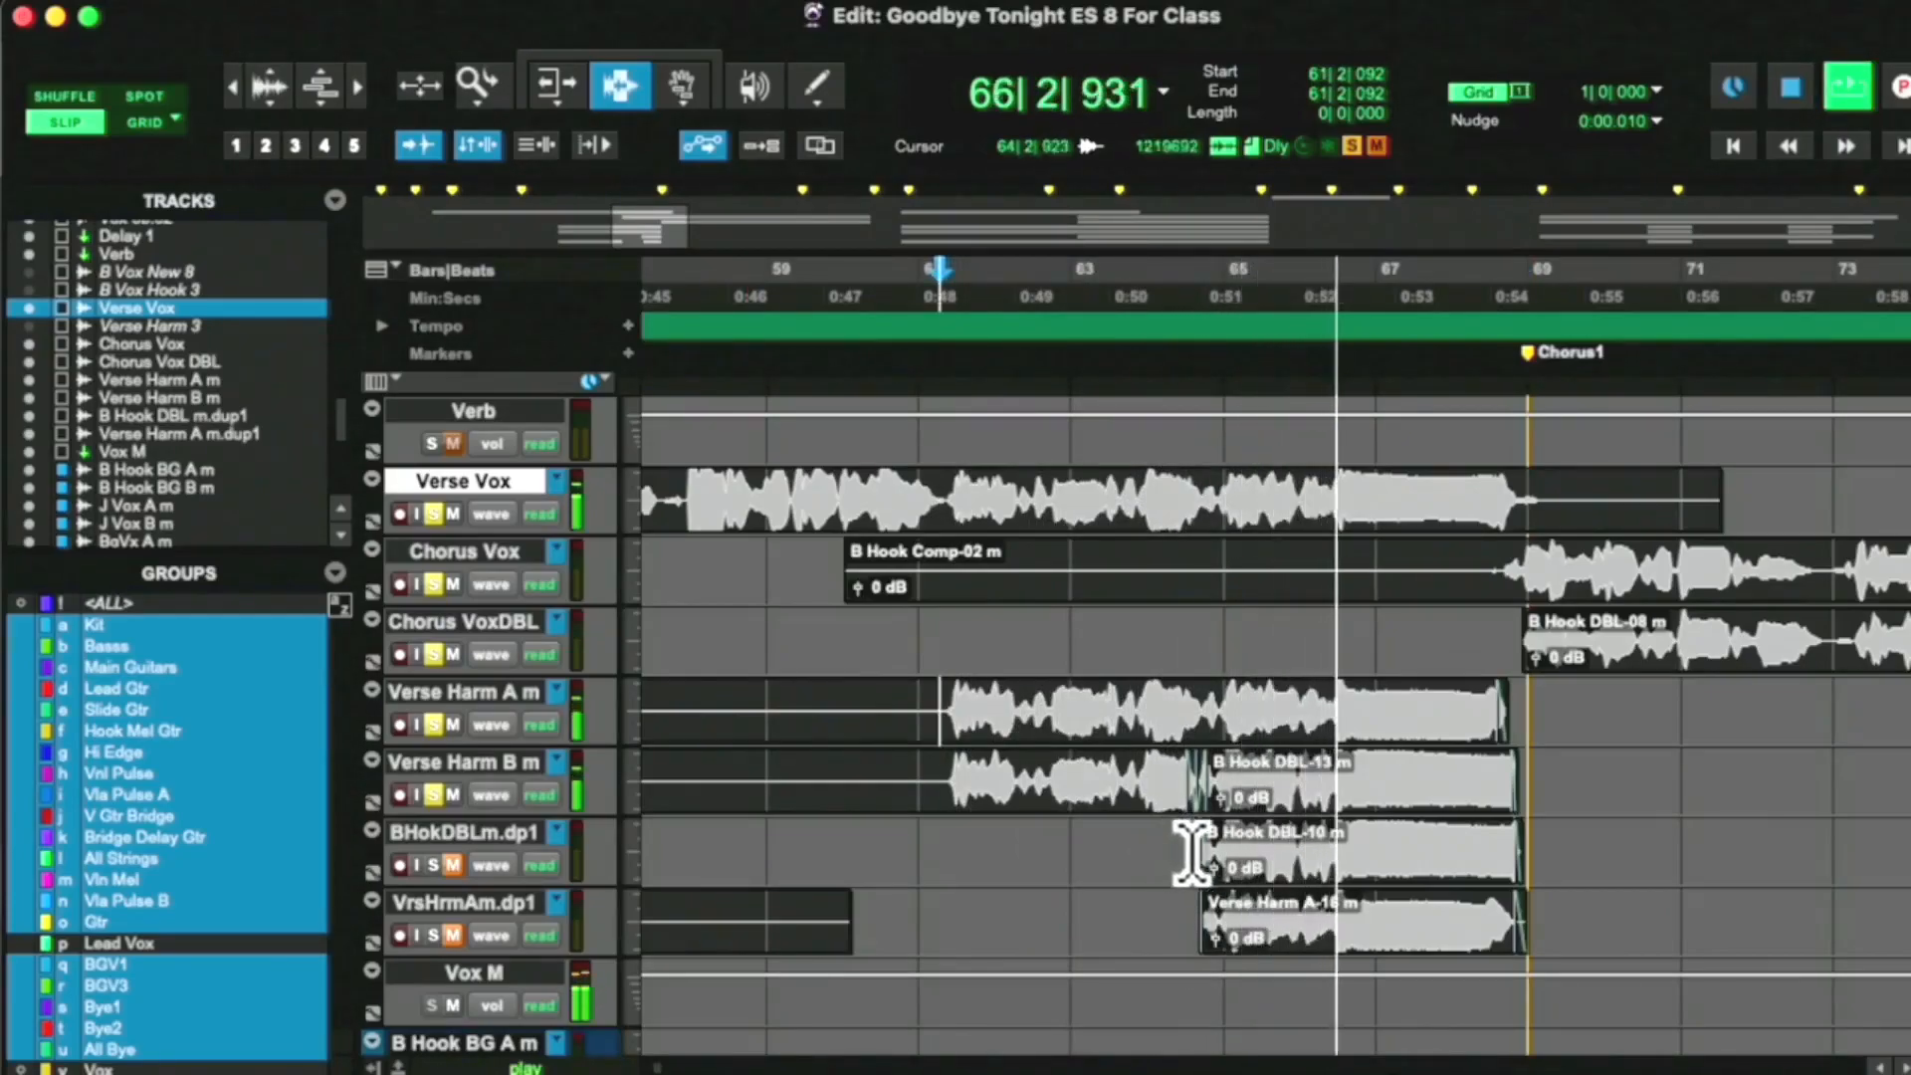
Remove the crossfade between the Verse Harm B m clips and trim their junction closed at 64|3|726
left_click_drag(1212, 787, 1203, 782)
left_click(1203, 781)
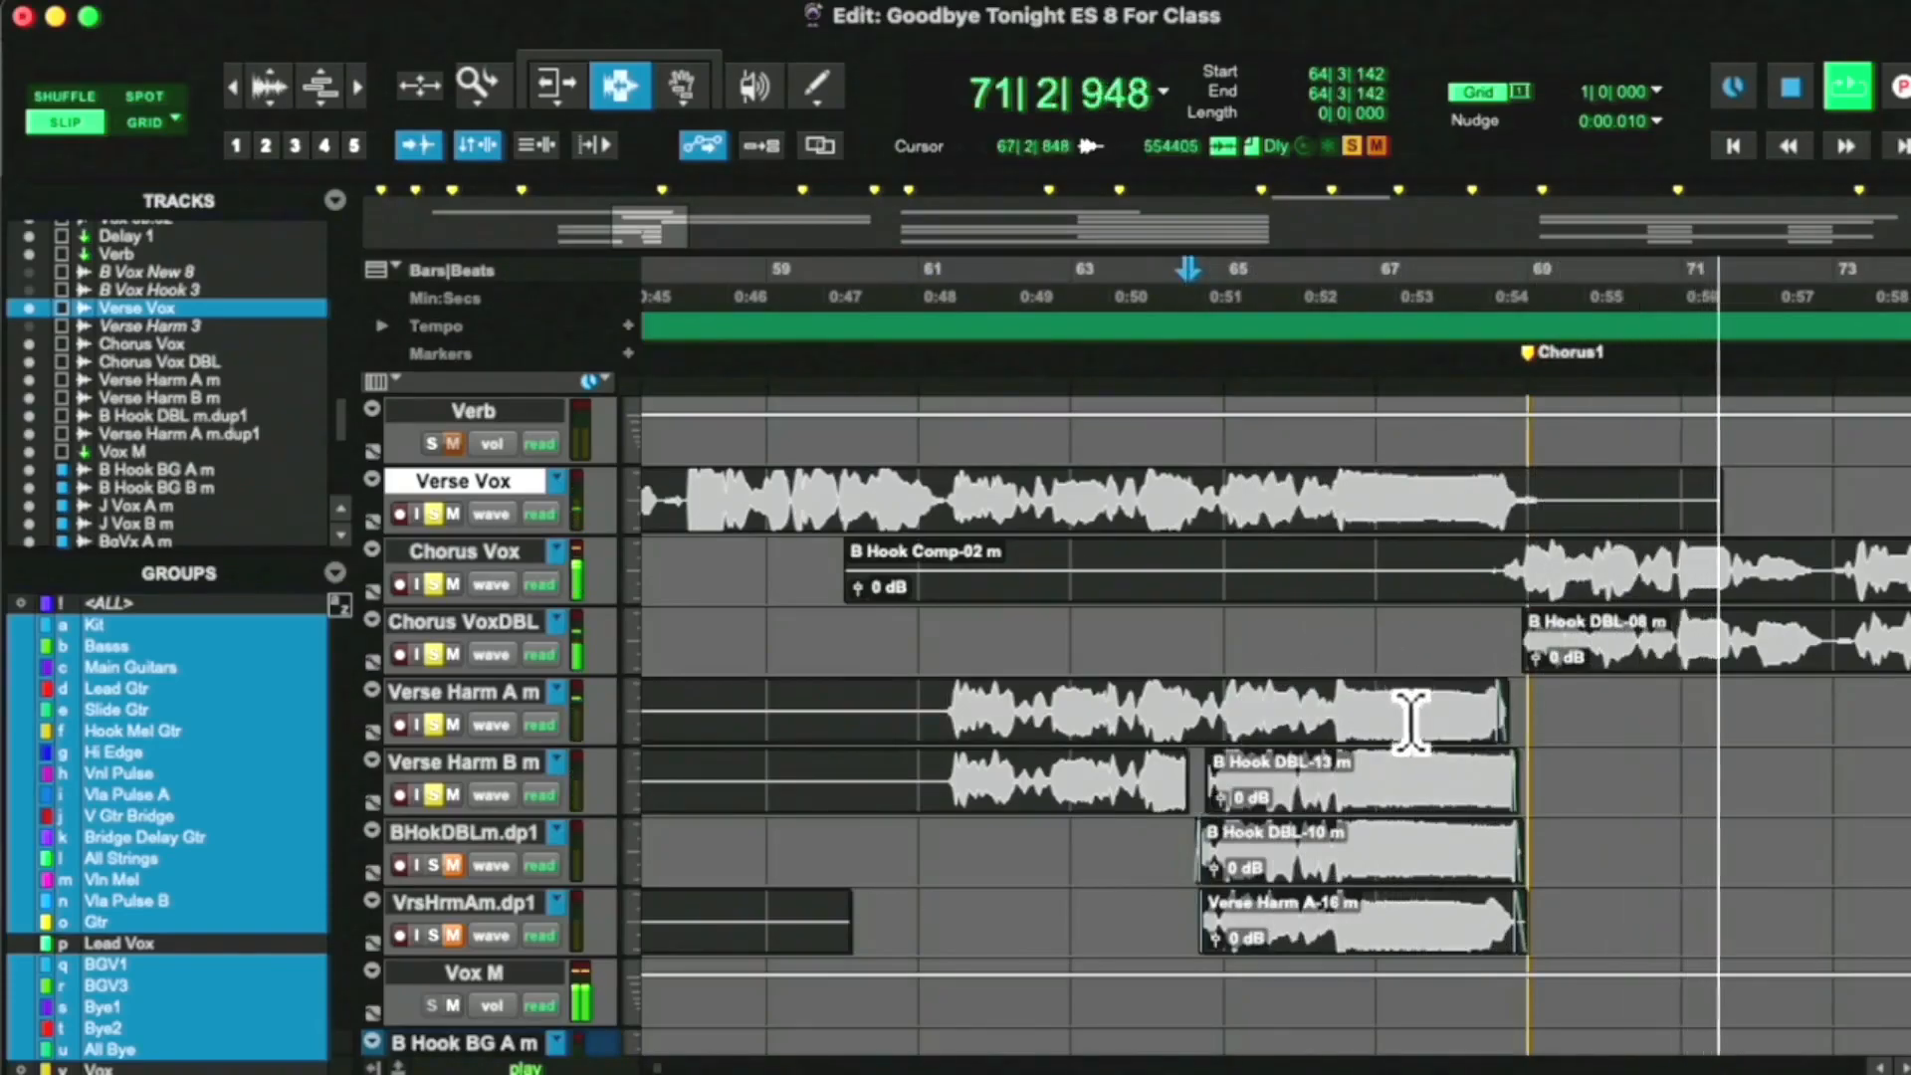
left_click(552, 86)
left_click(357, 86)
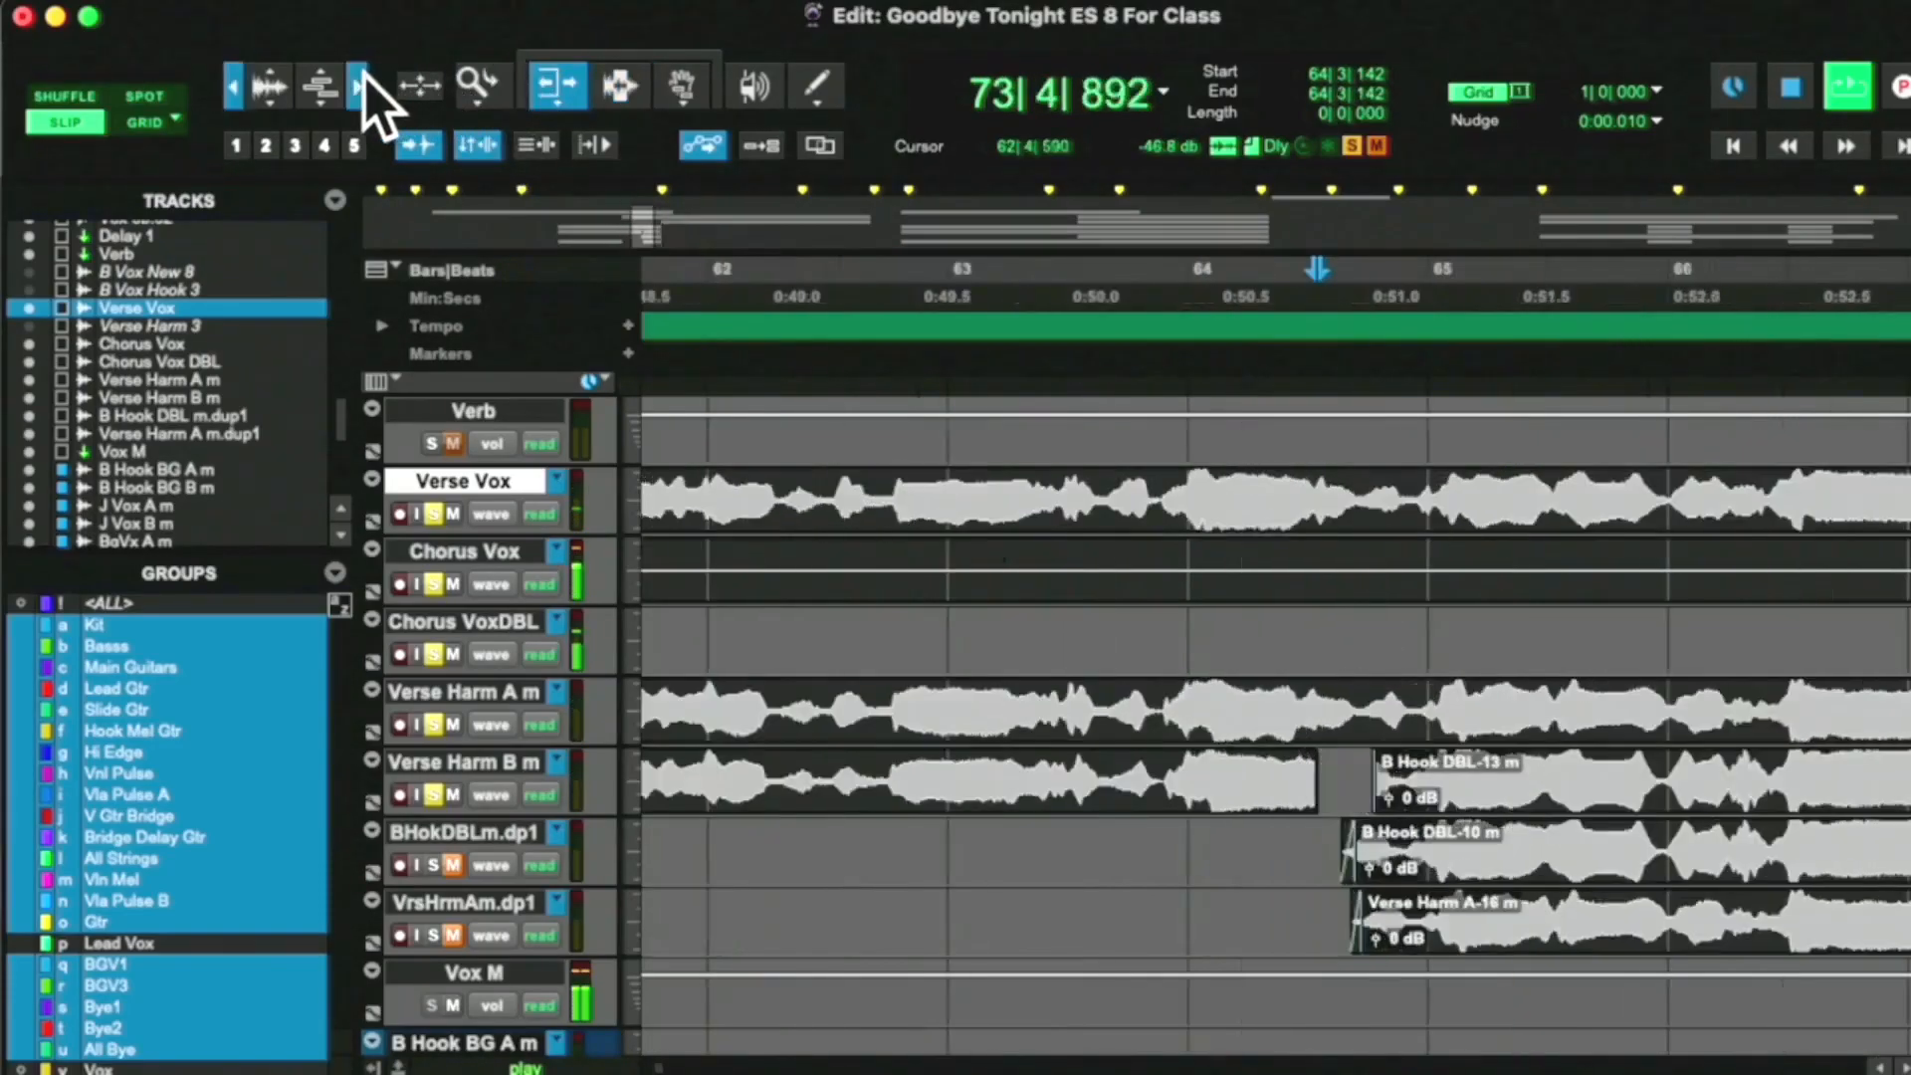
left_click(357, 87)
left_click_drag(1292, 780, 1382, 787)
Crossfade the Verse Harm B m junction from 64|3|566 to 64|3|827, stop playback and show the whole session
left_click(618, 87)
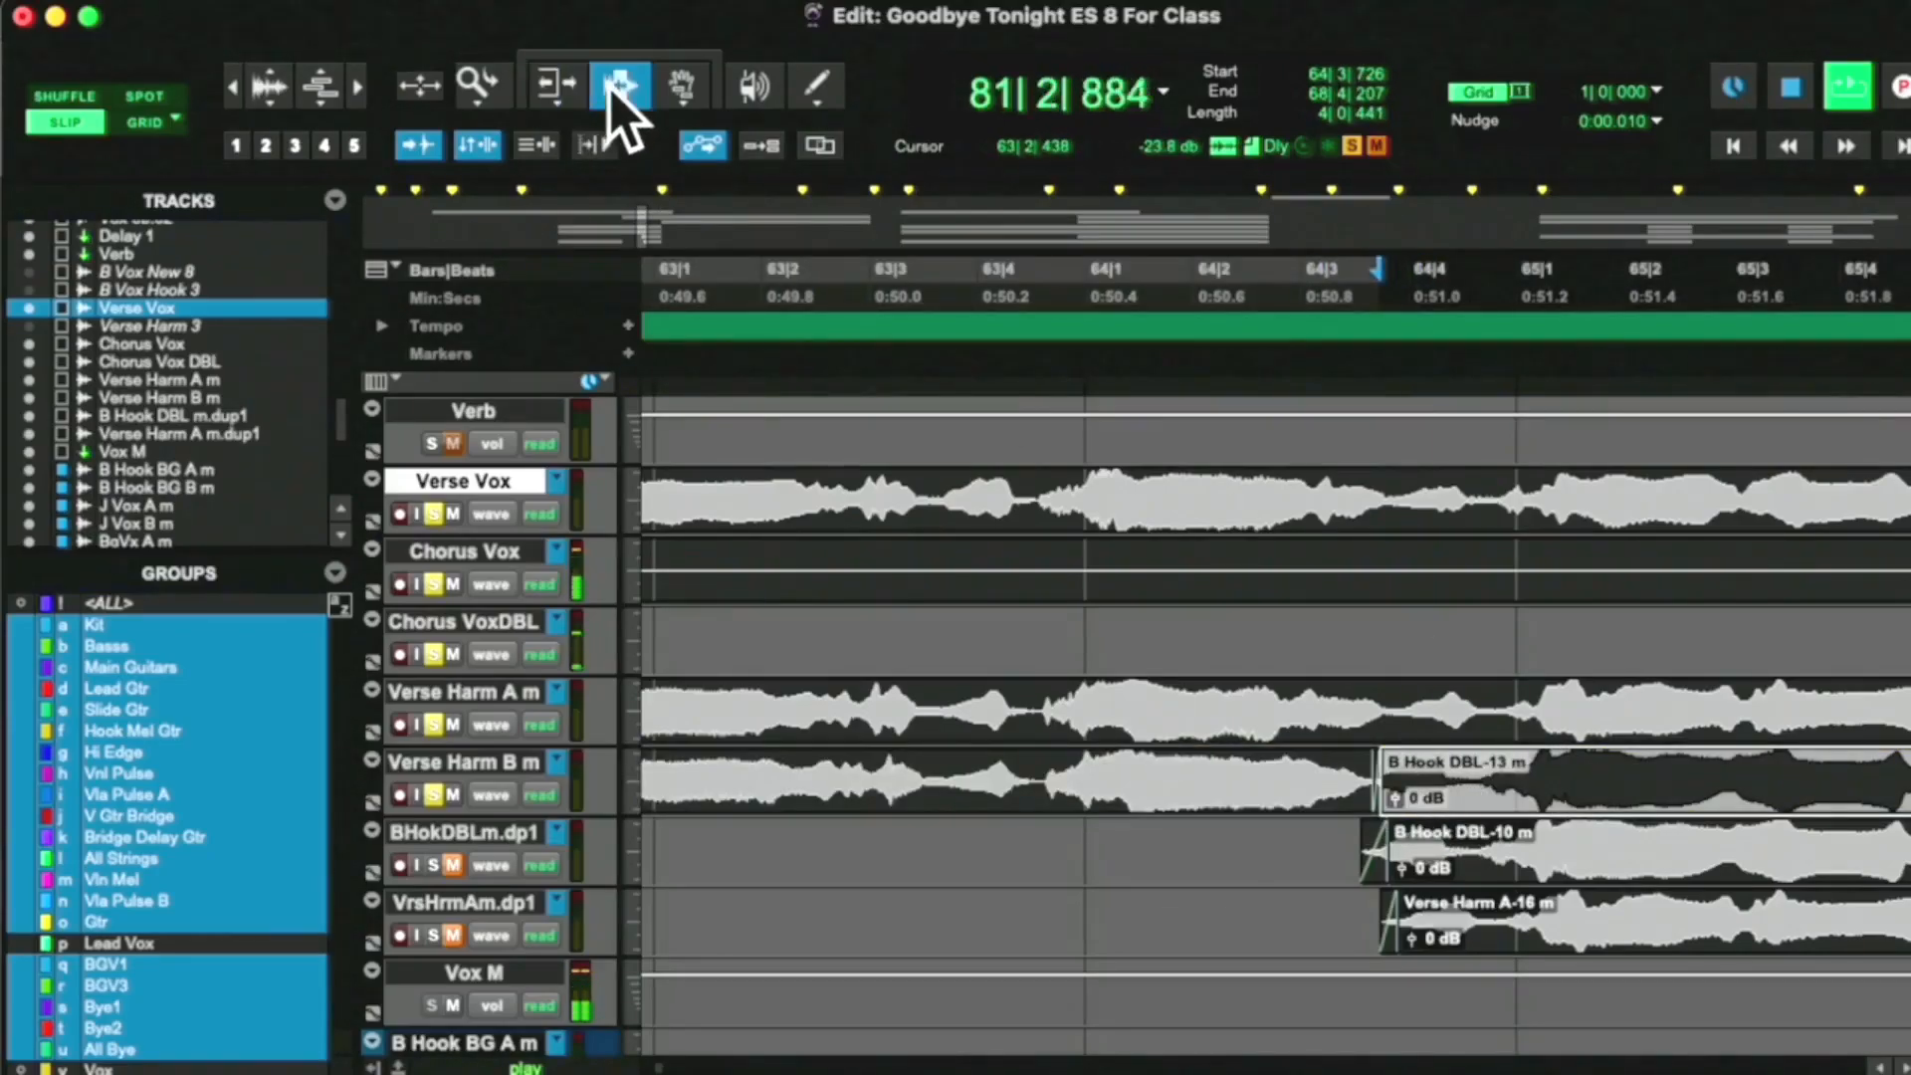
left_click(1366, 777)
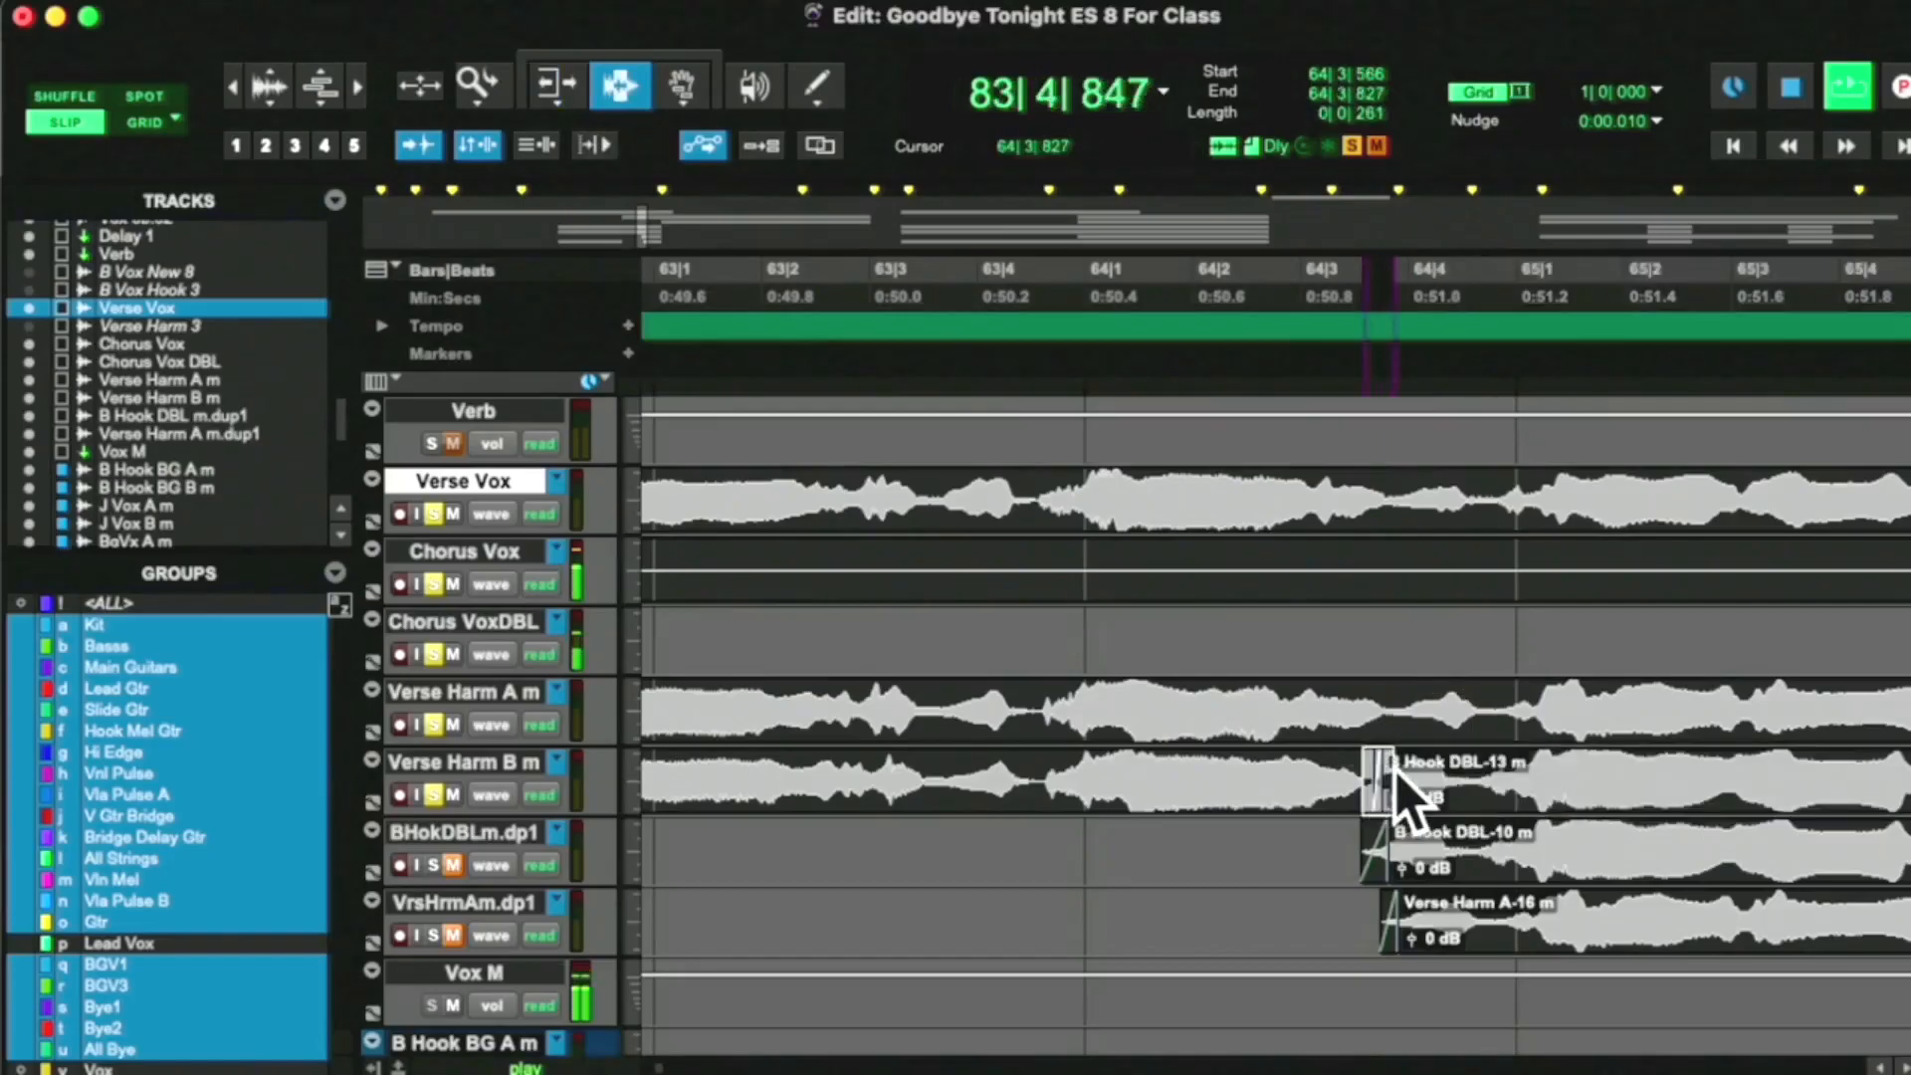
key("Return")
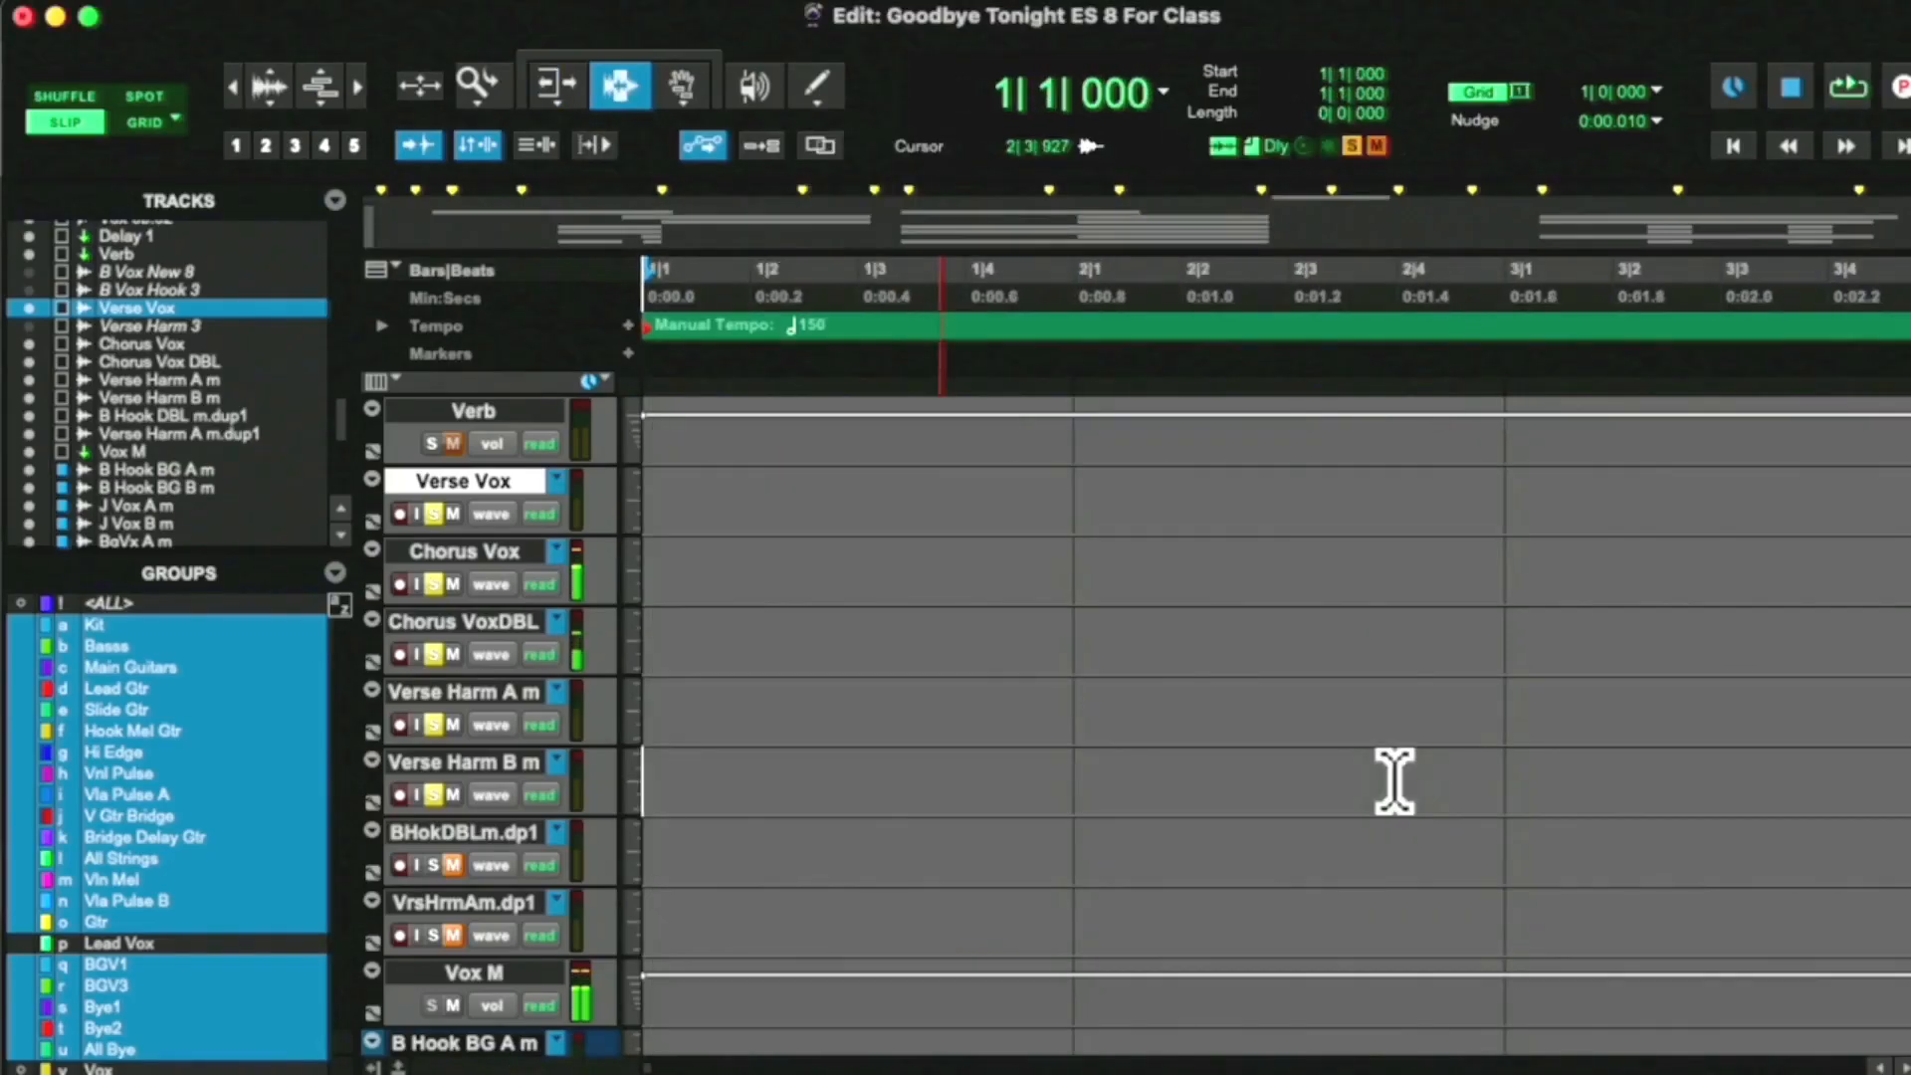
key("alt+a")
left_click(878, 709)
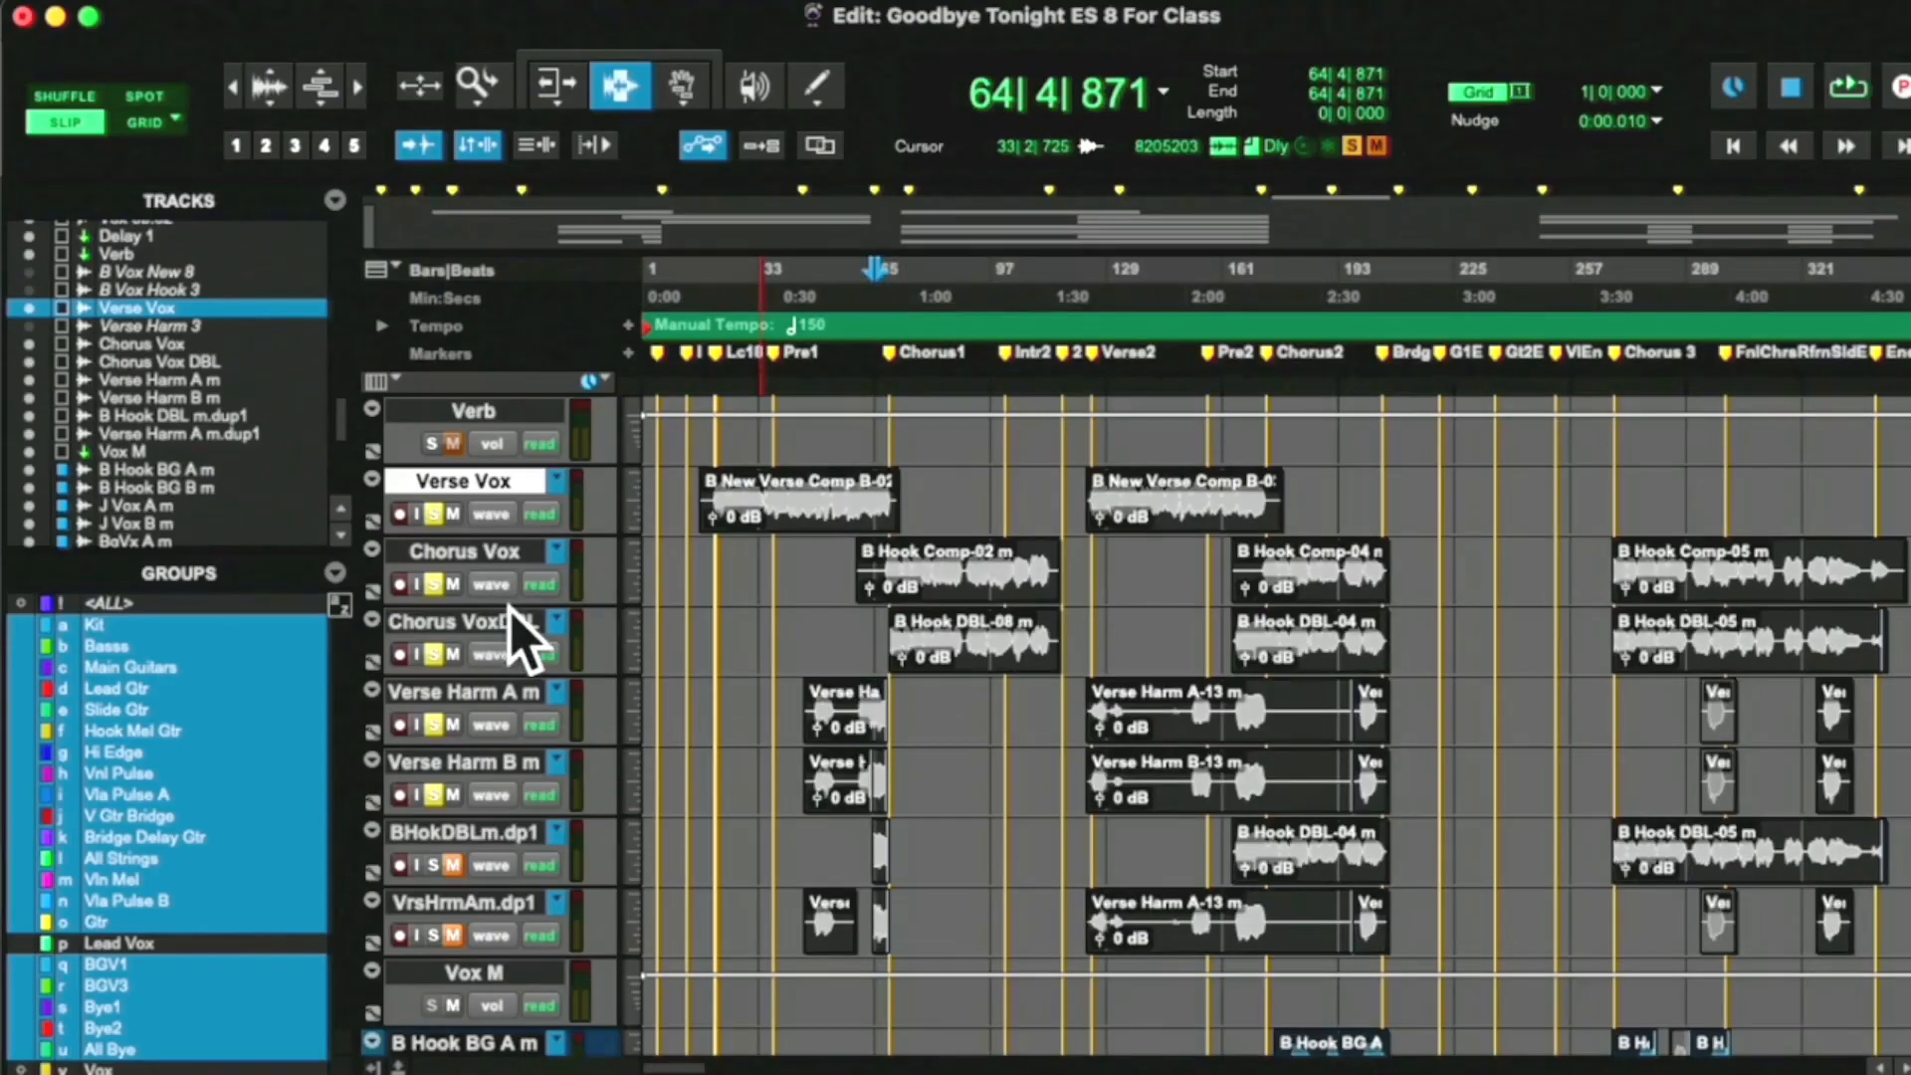
In the Mix window, insert the stereo UAD Teletronix LA-2A Legacy compressor in the first insert slot of the Vox M track
left_click(108, 1065)
key("super+equal")
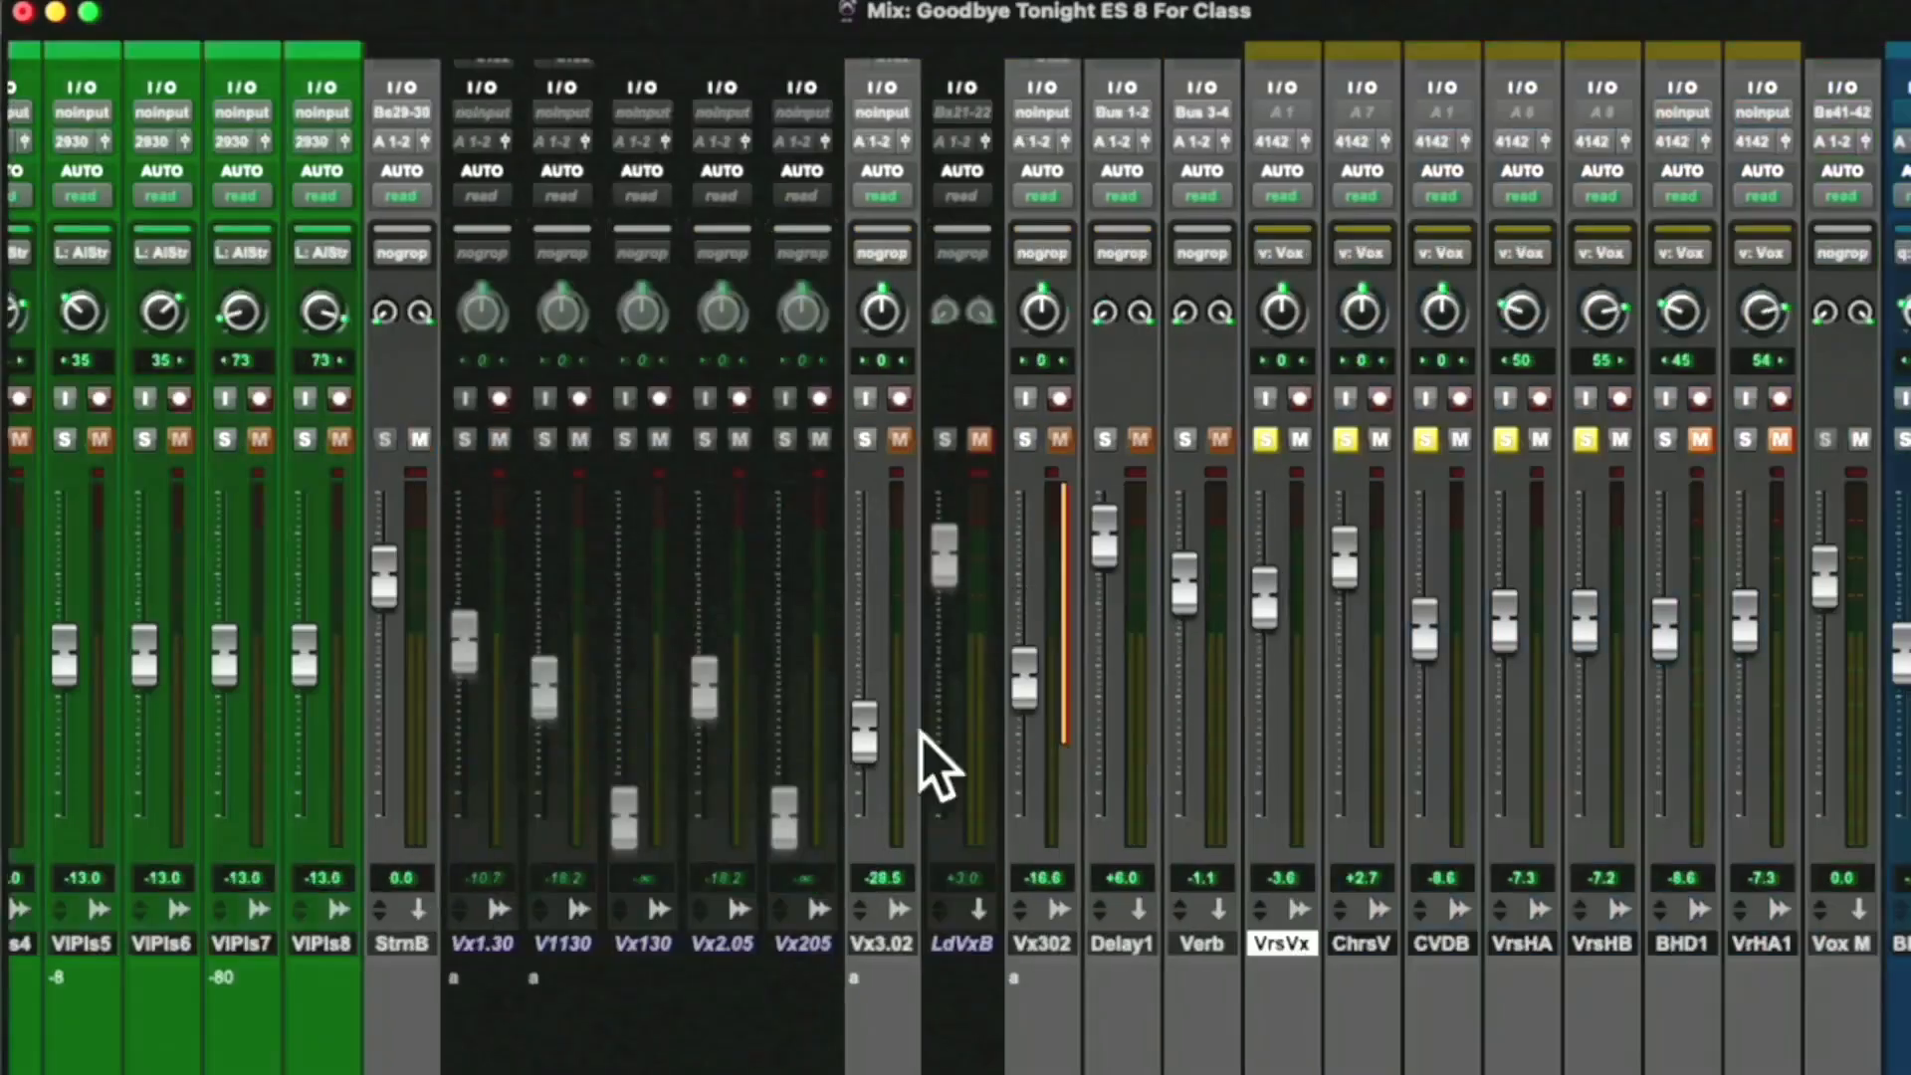
scroll(856, 866, "right", 10)
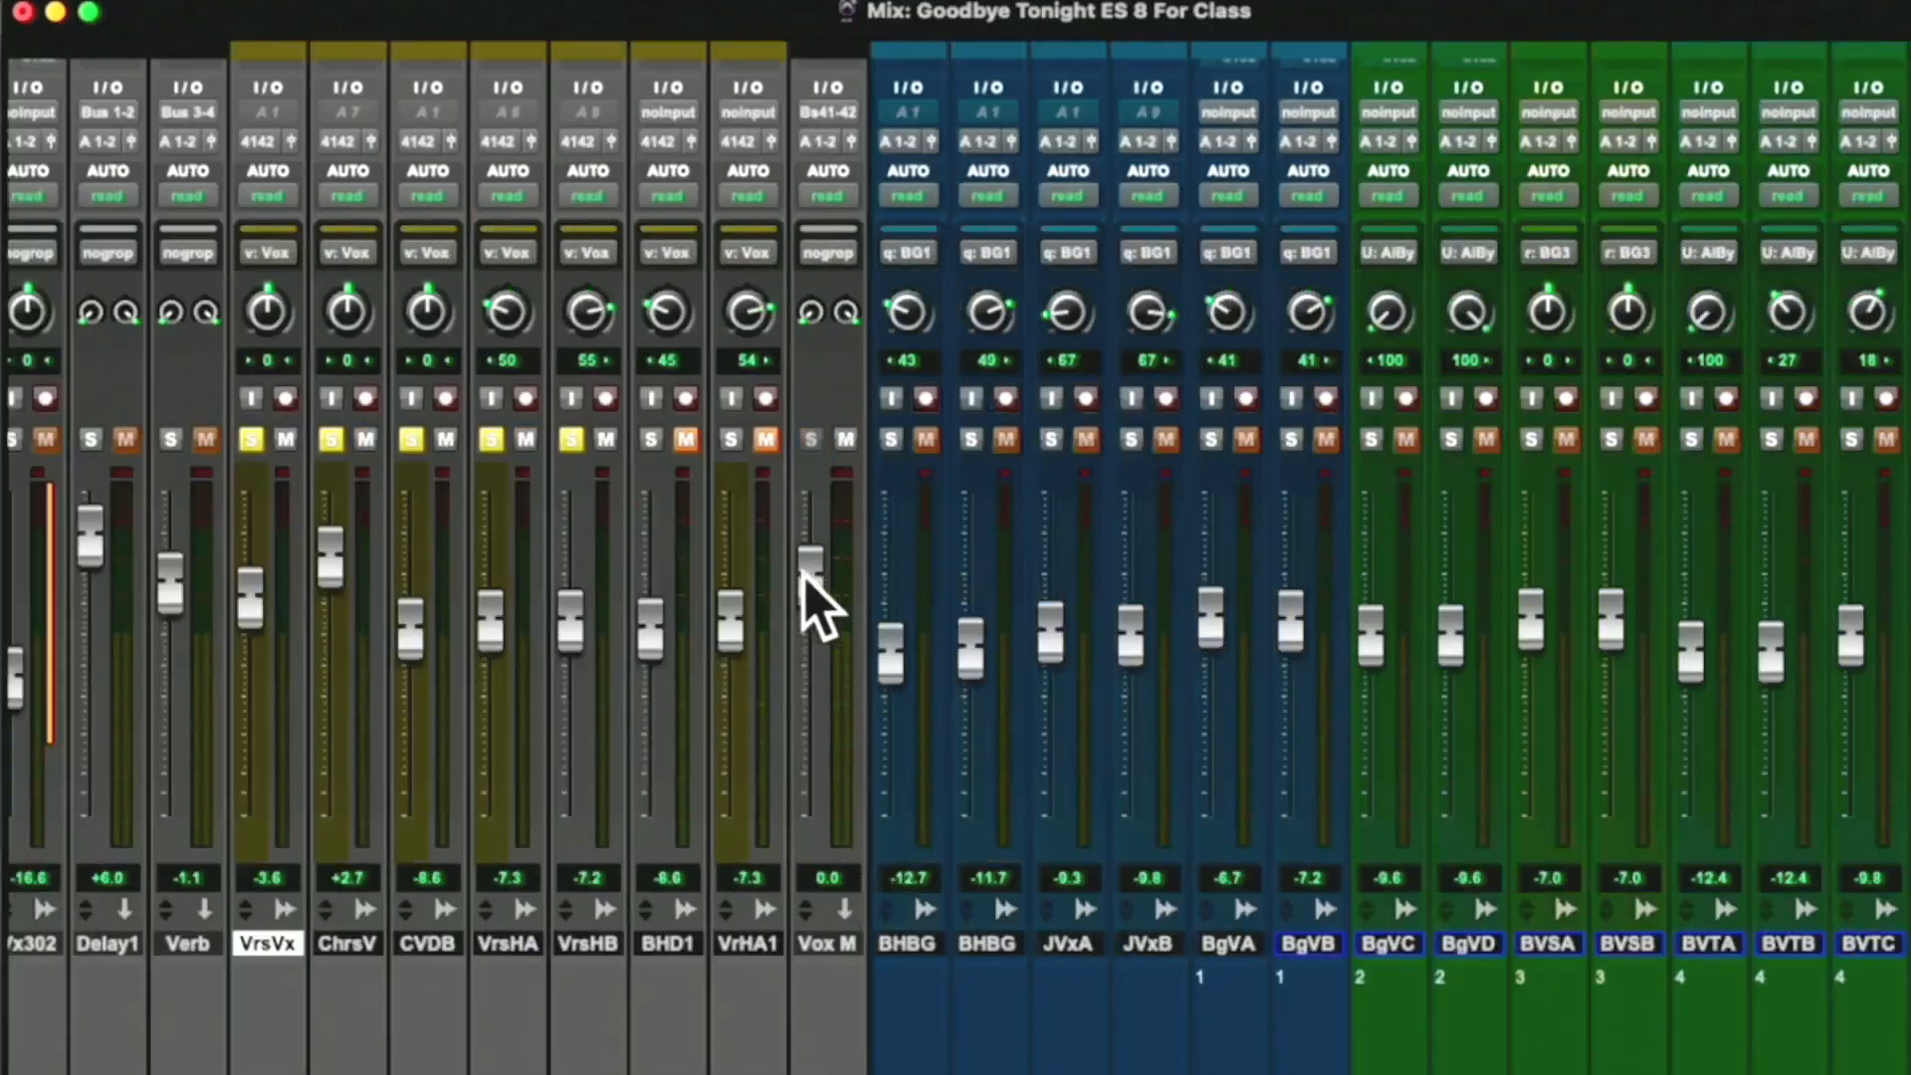
scroll(864, 498, "up", 5)
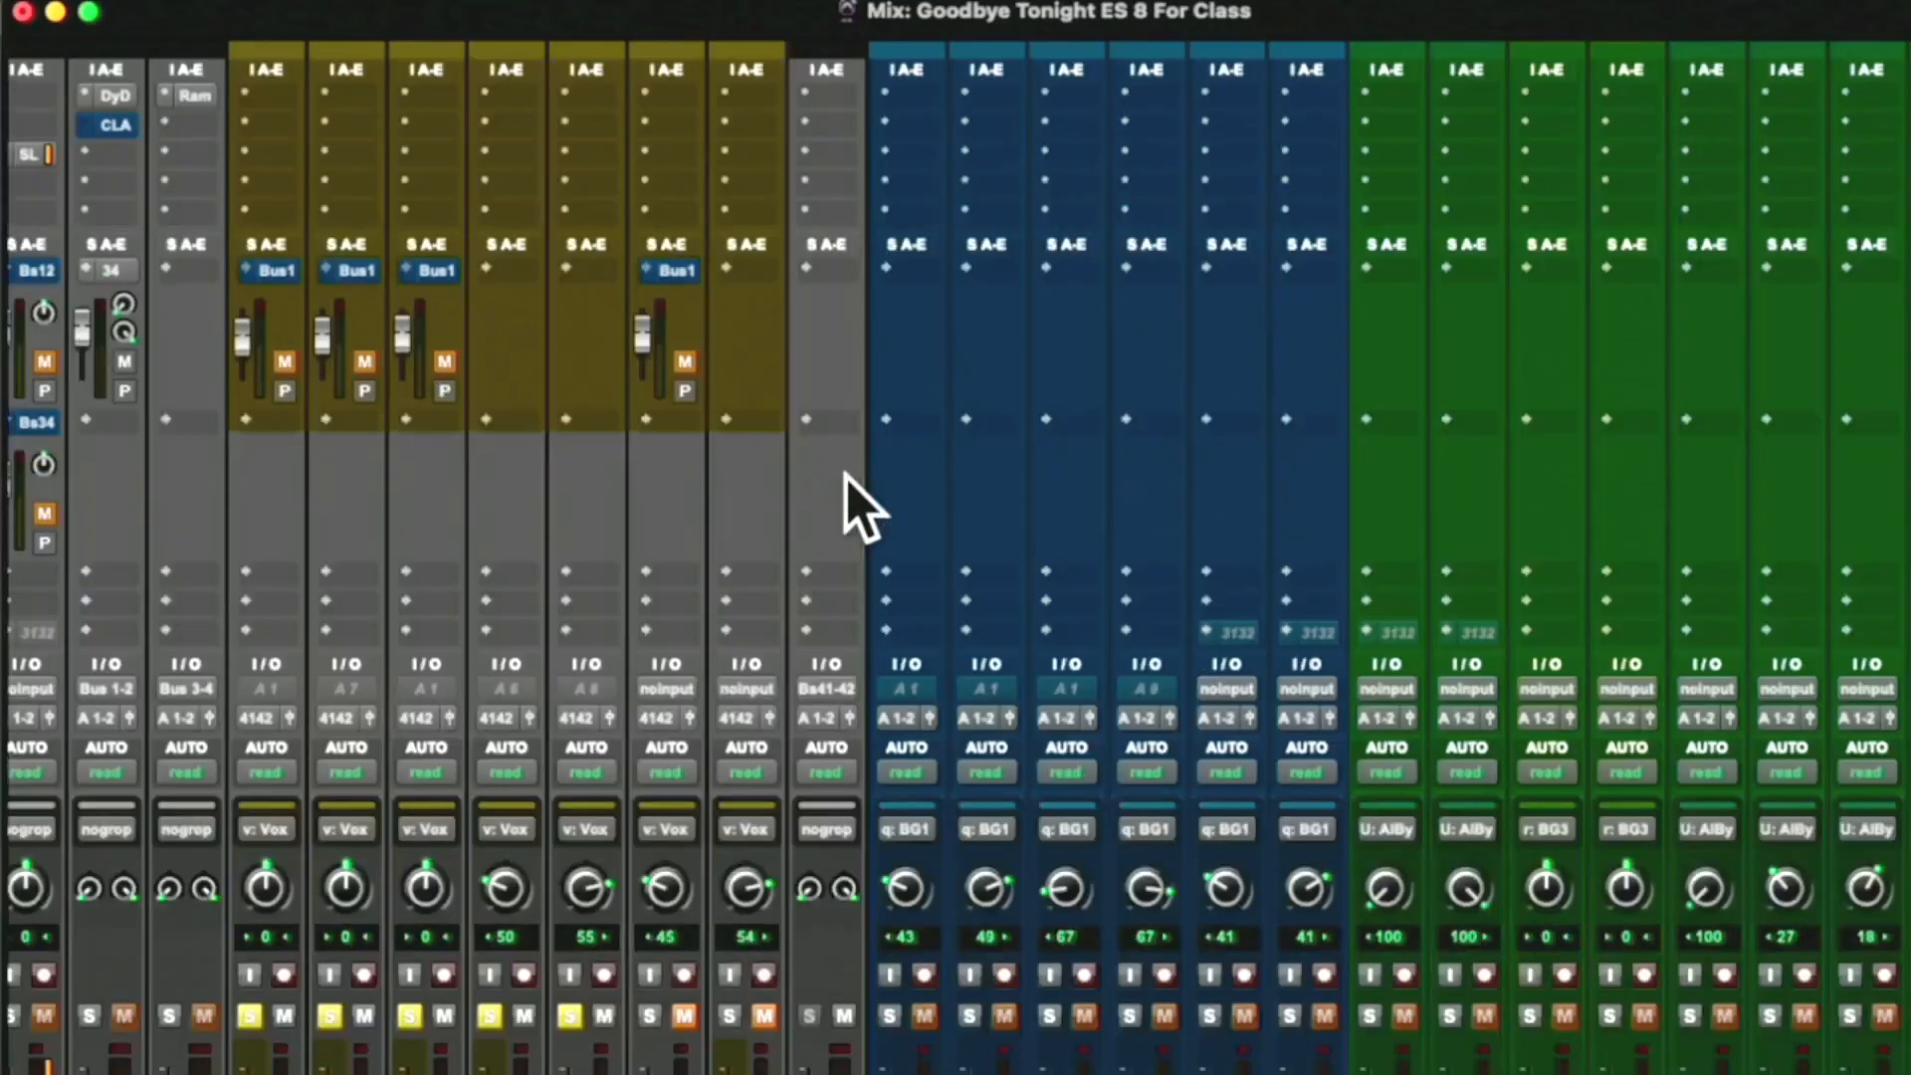
left_click(809, 93)
mouse_move(812, 95)
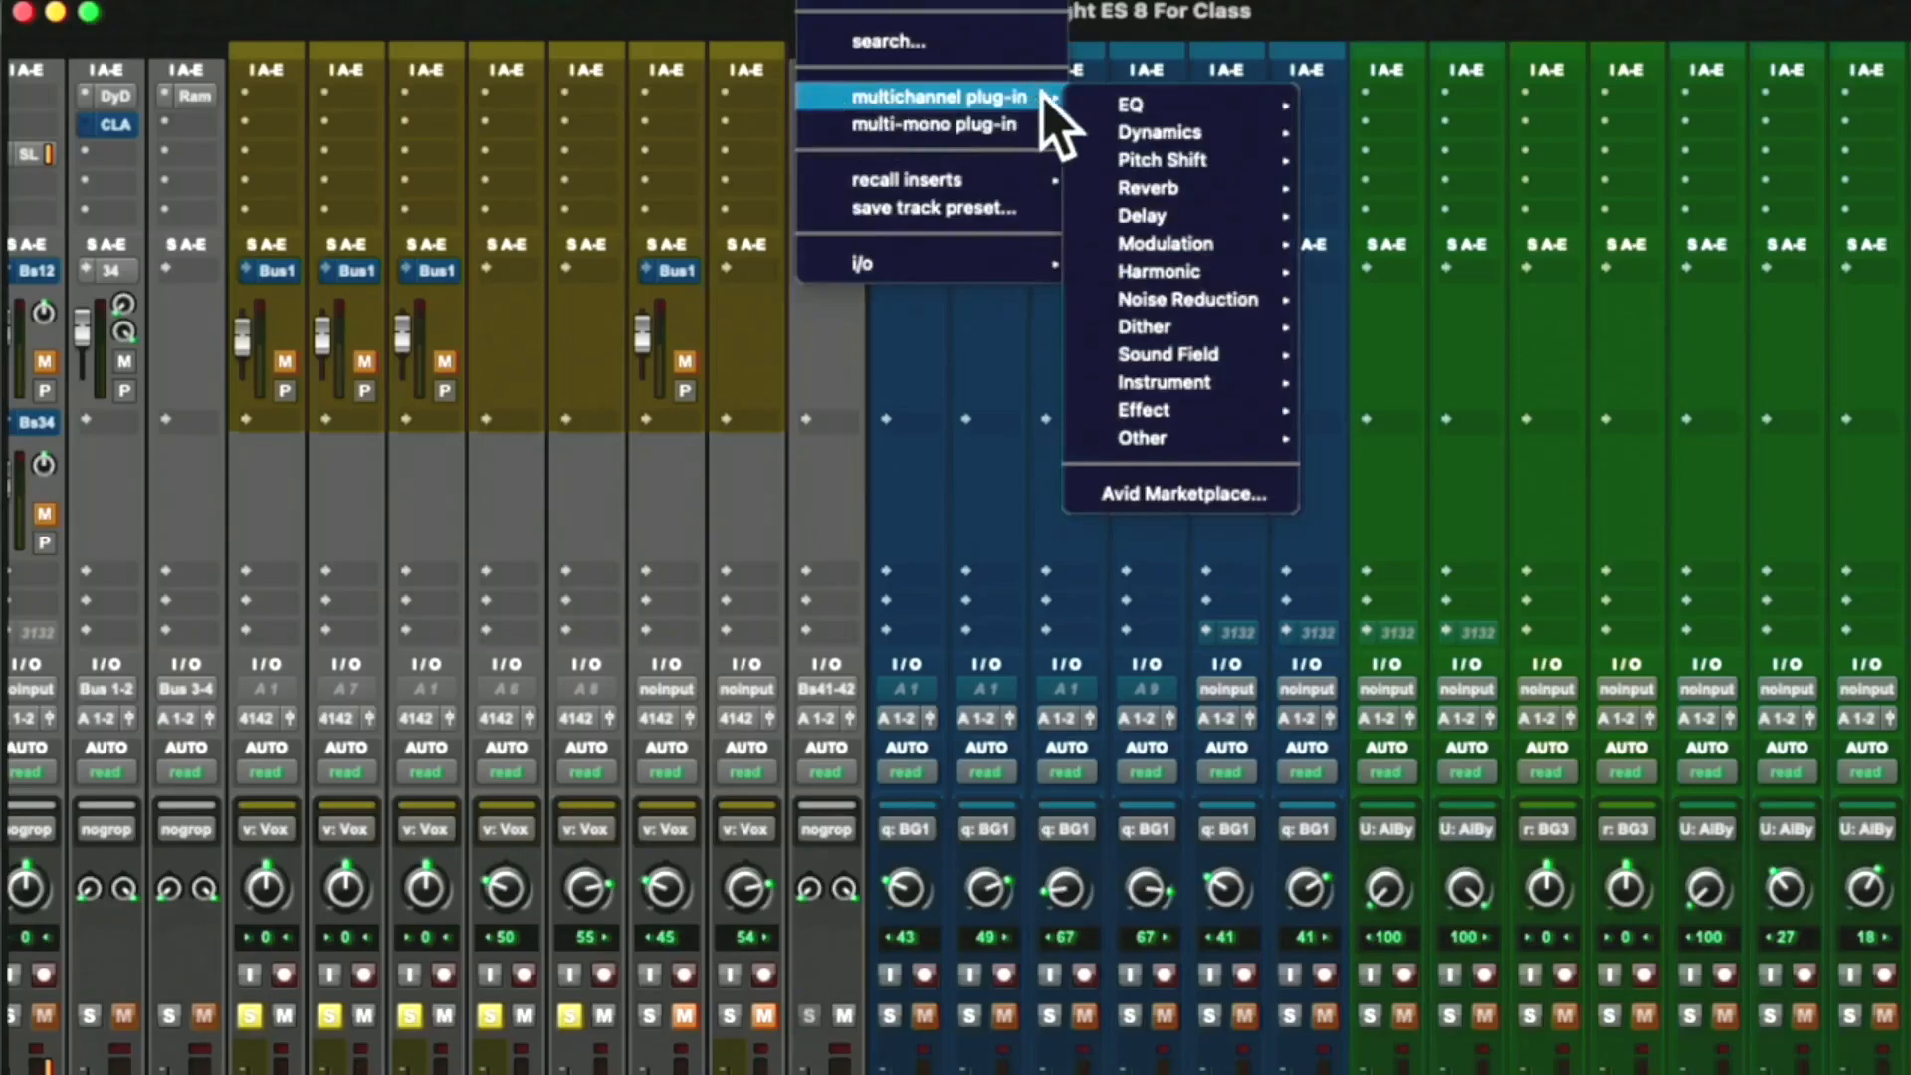
mouse_move(1145, 137)
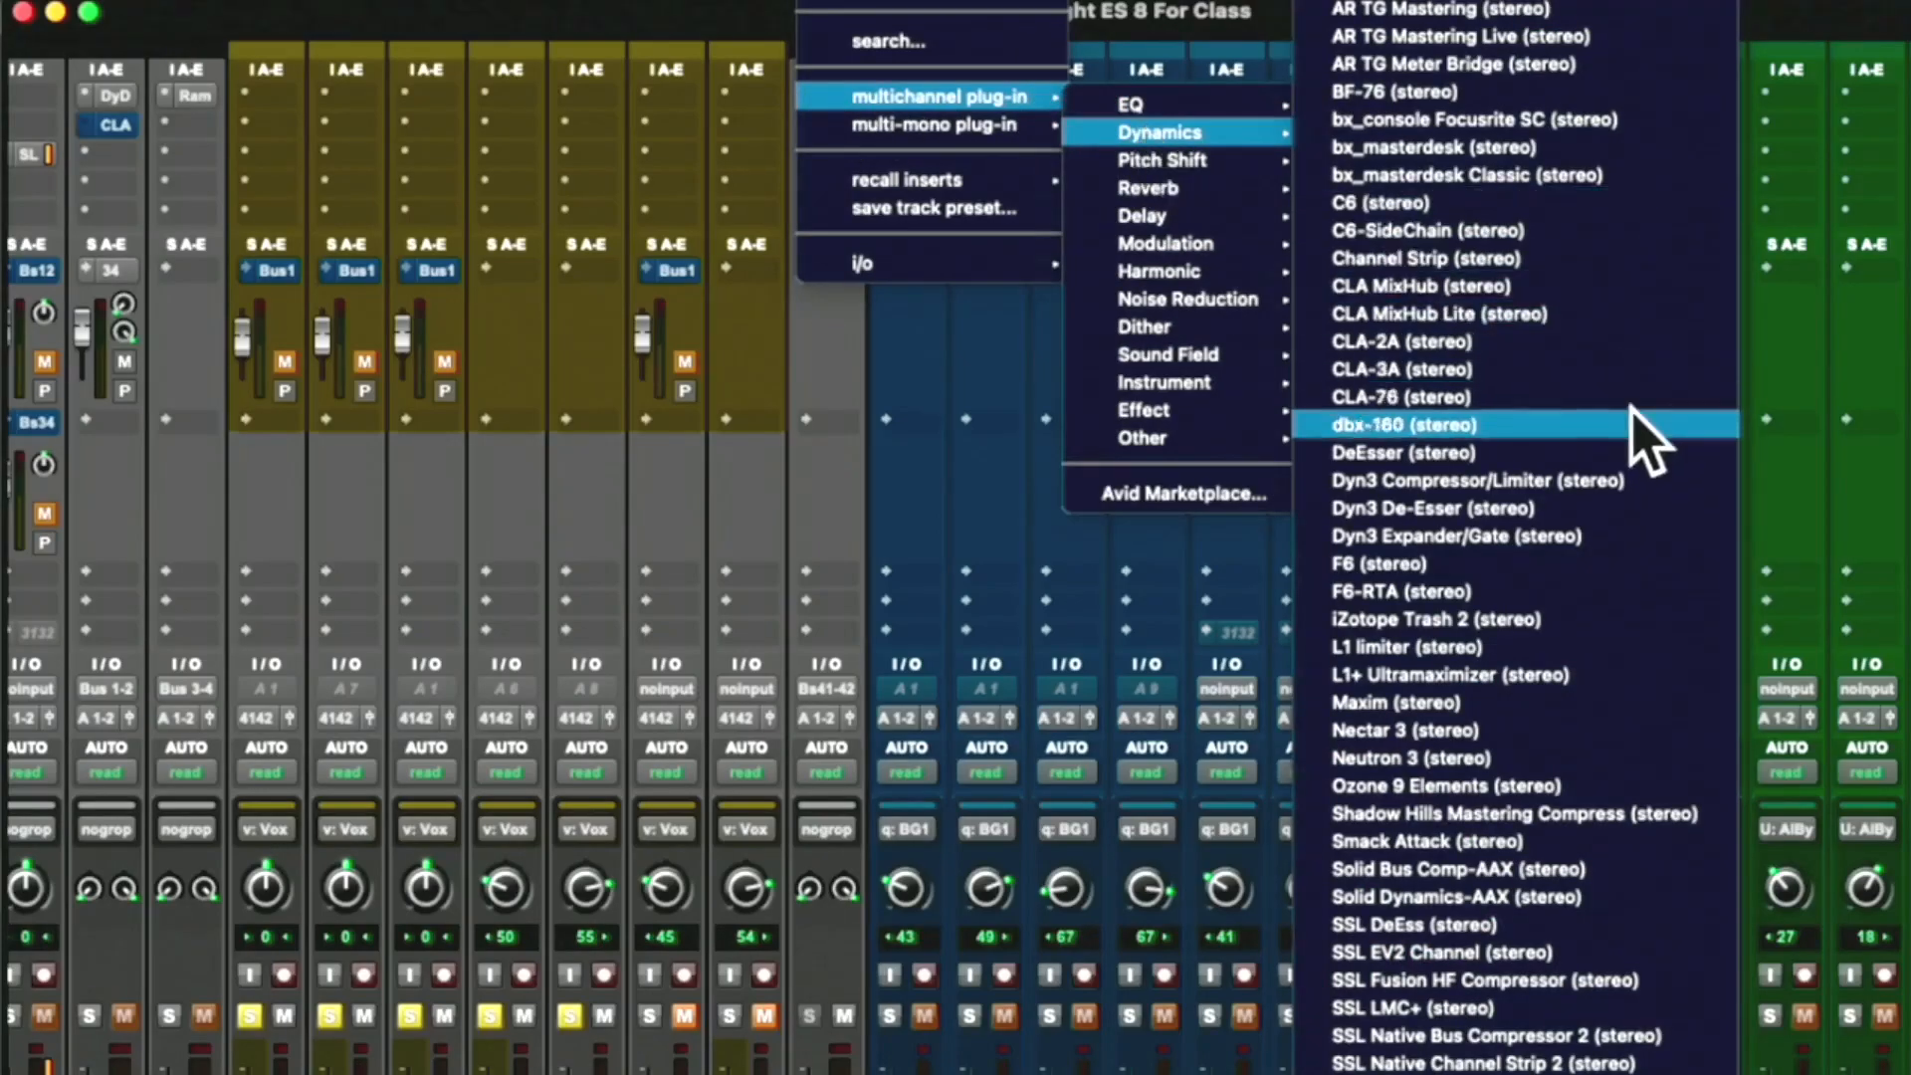
scroll(1635, 426, "down", 15)
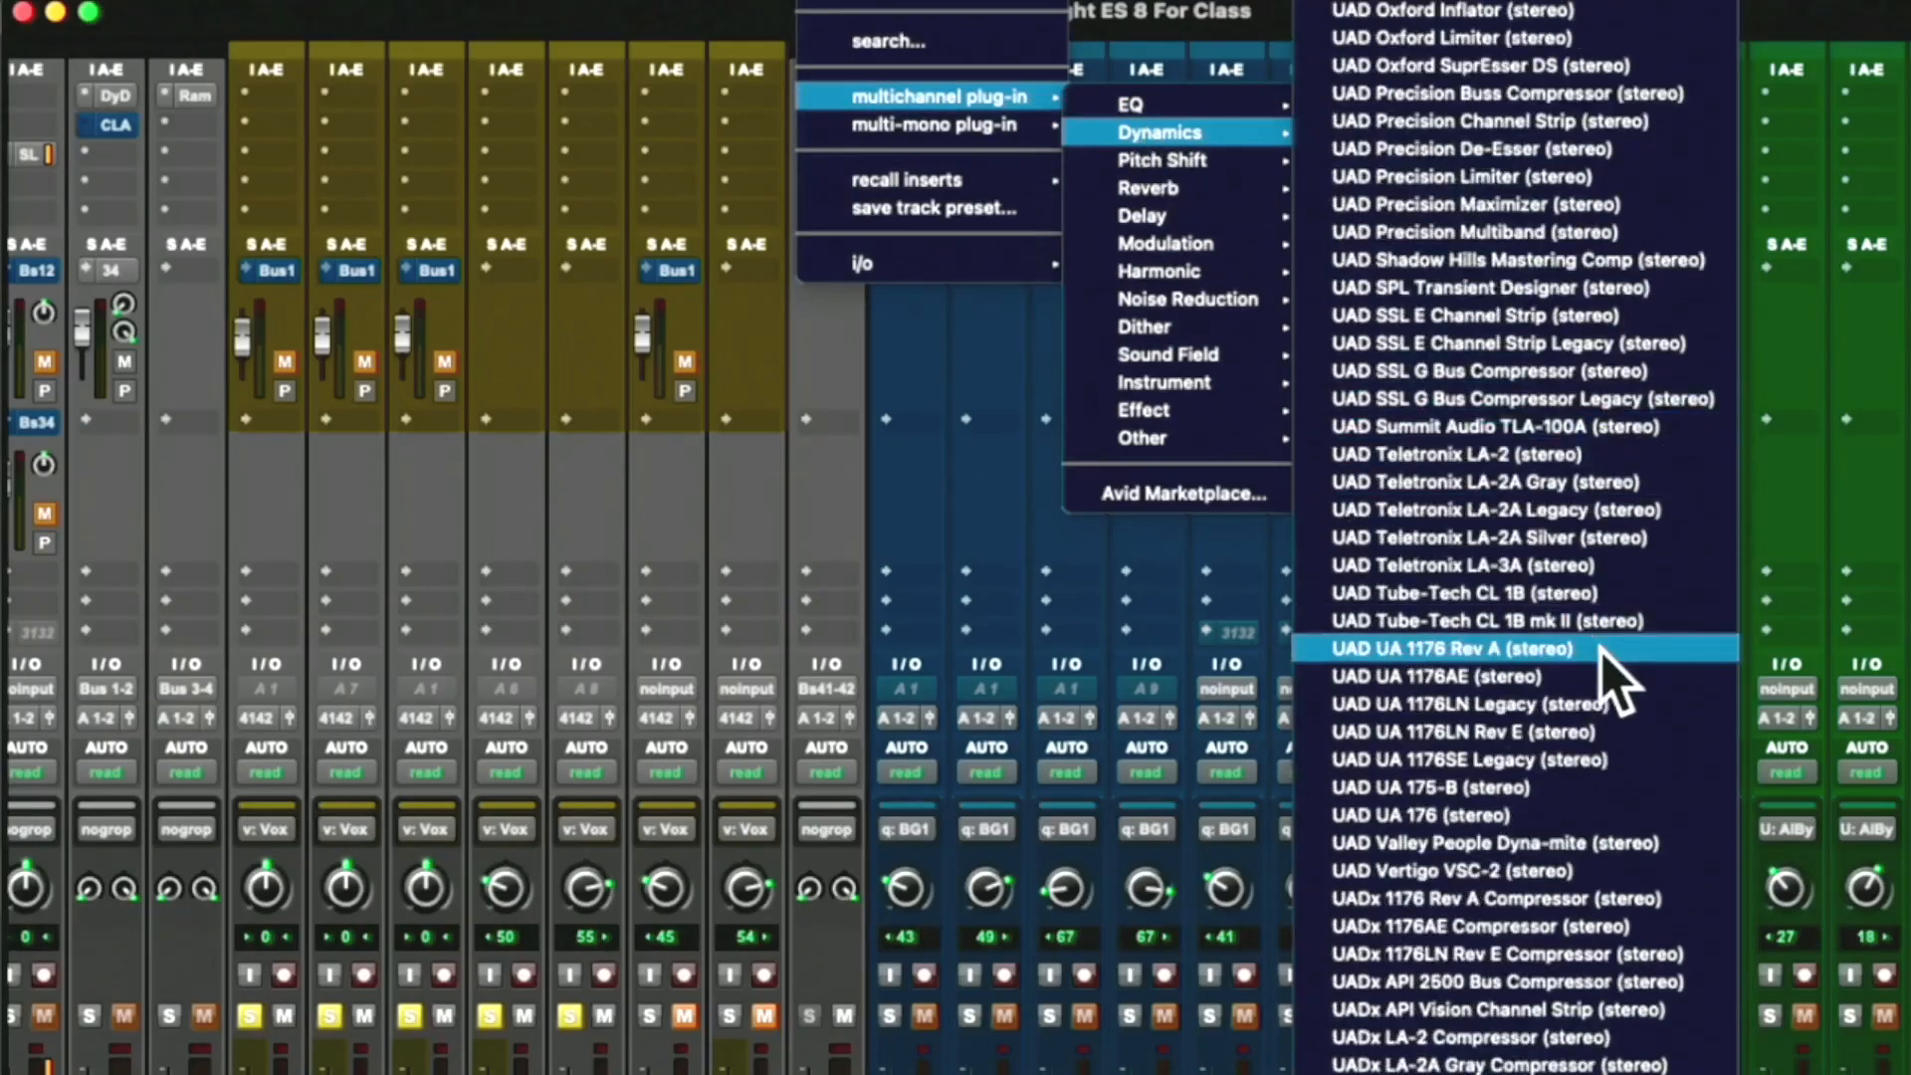
left_click(1660, 540)
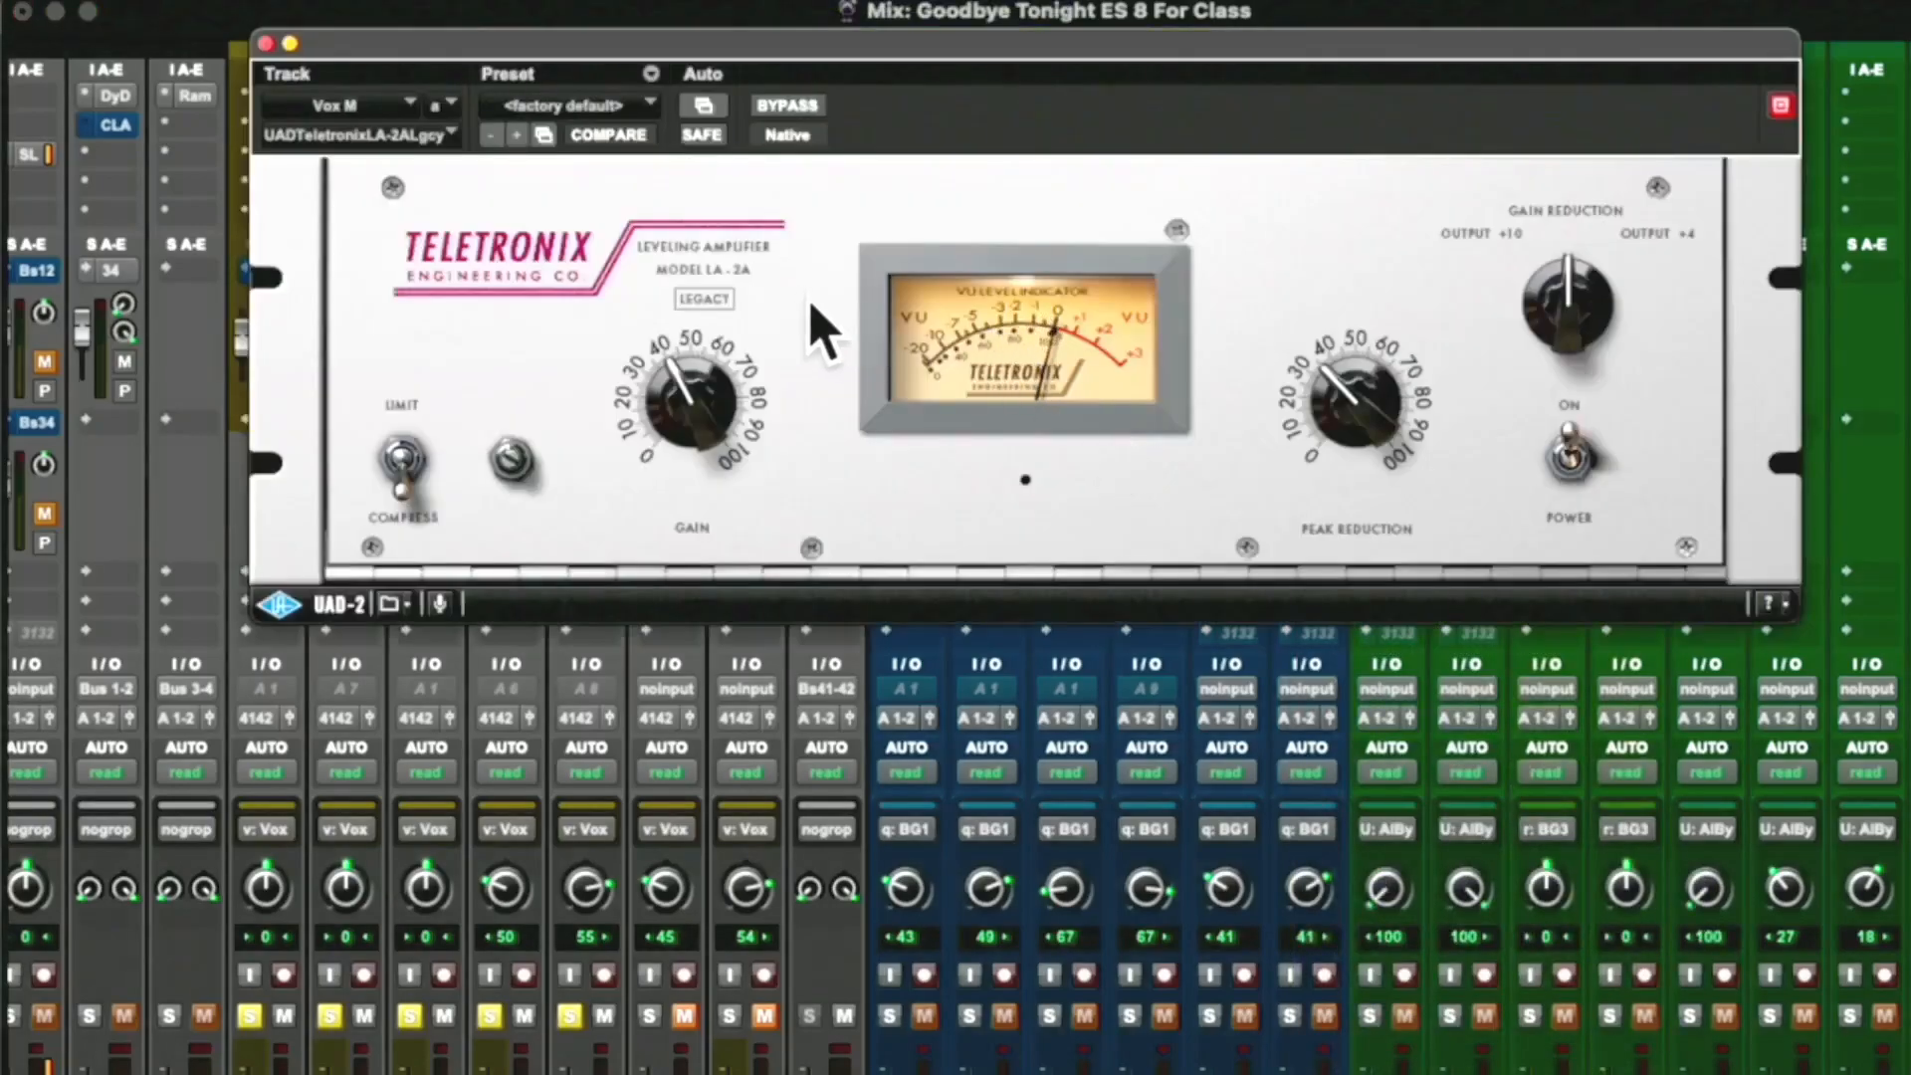
Set the LA-2A's Peak Reduction to about 45 and Gain to about 50, then close the plug-in
left_click_drag(1357, 408, 1358, 377)
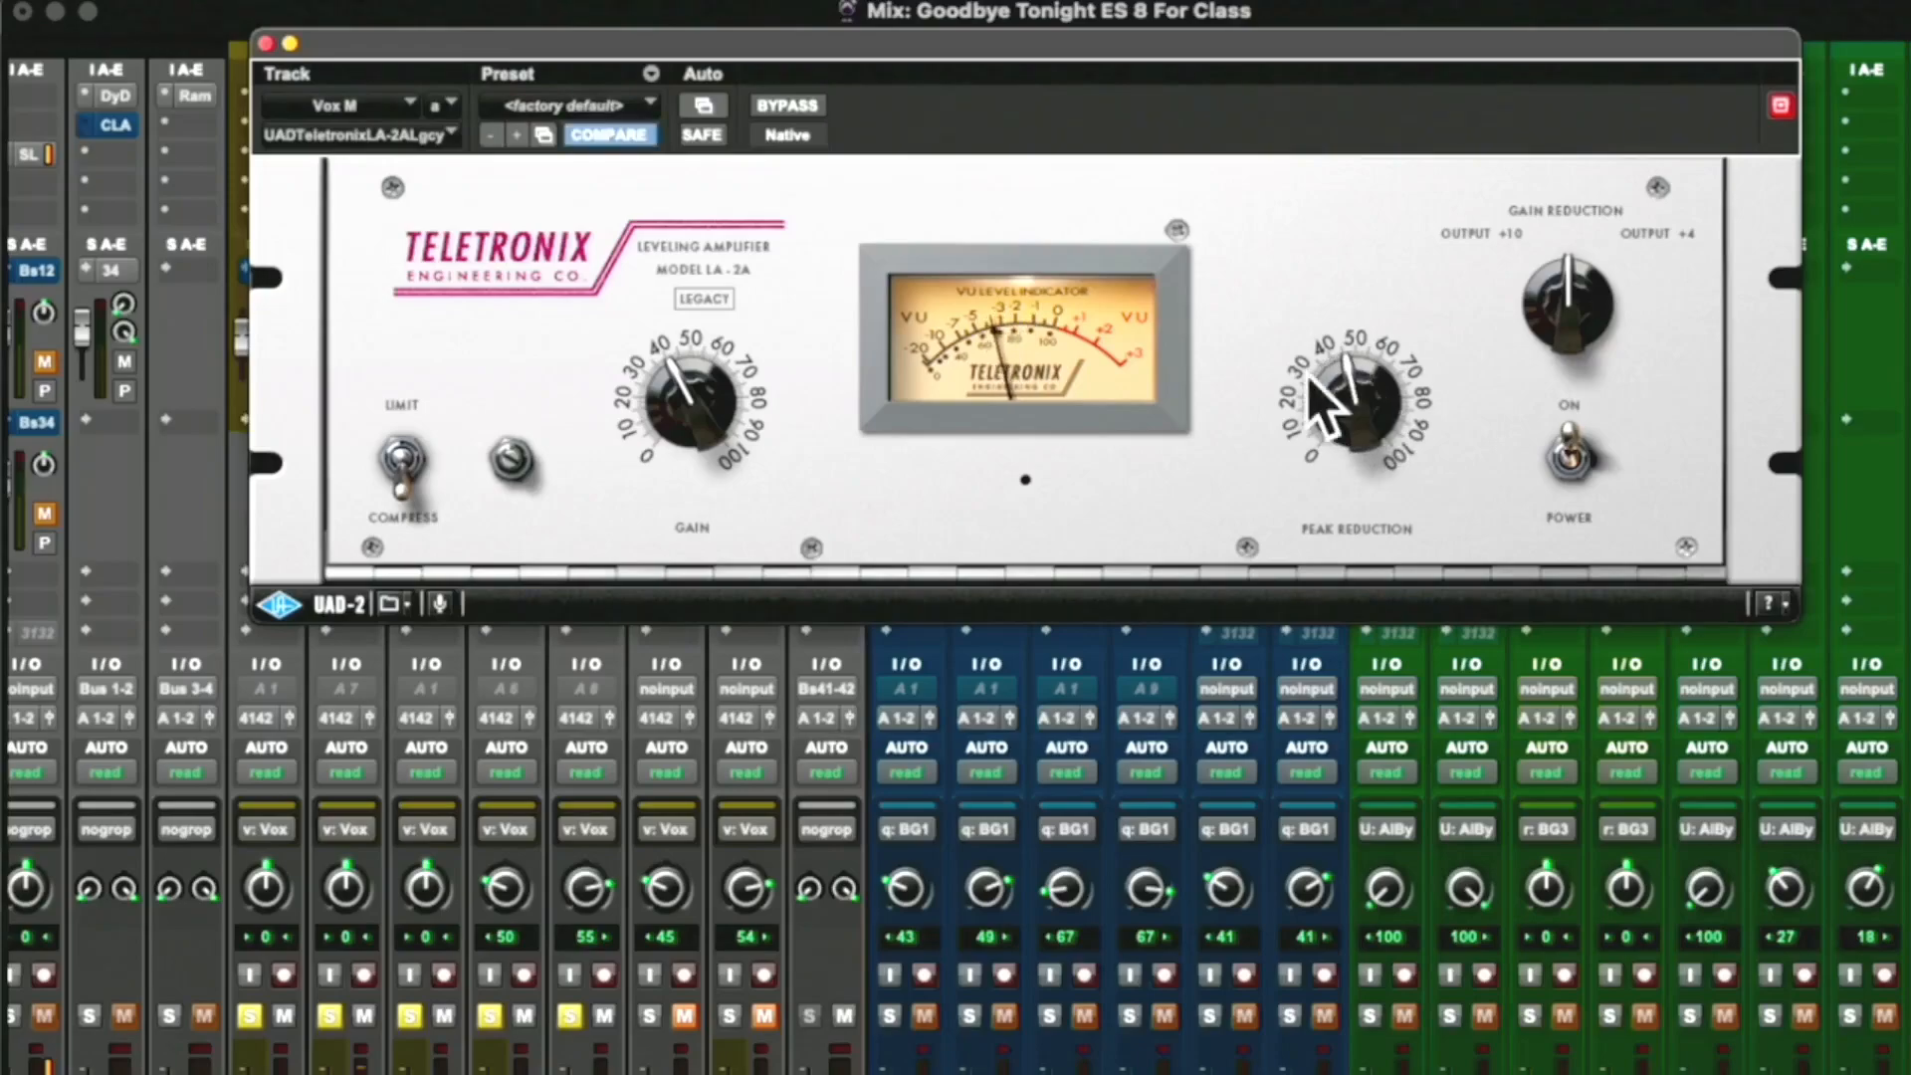
left_click_drag(717, 413, 703, 371)
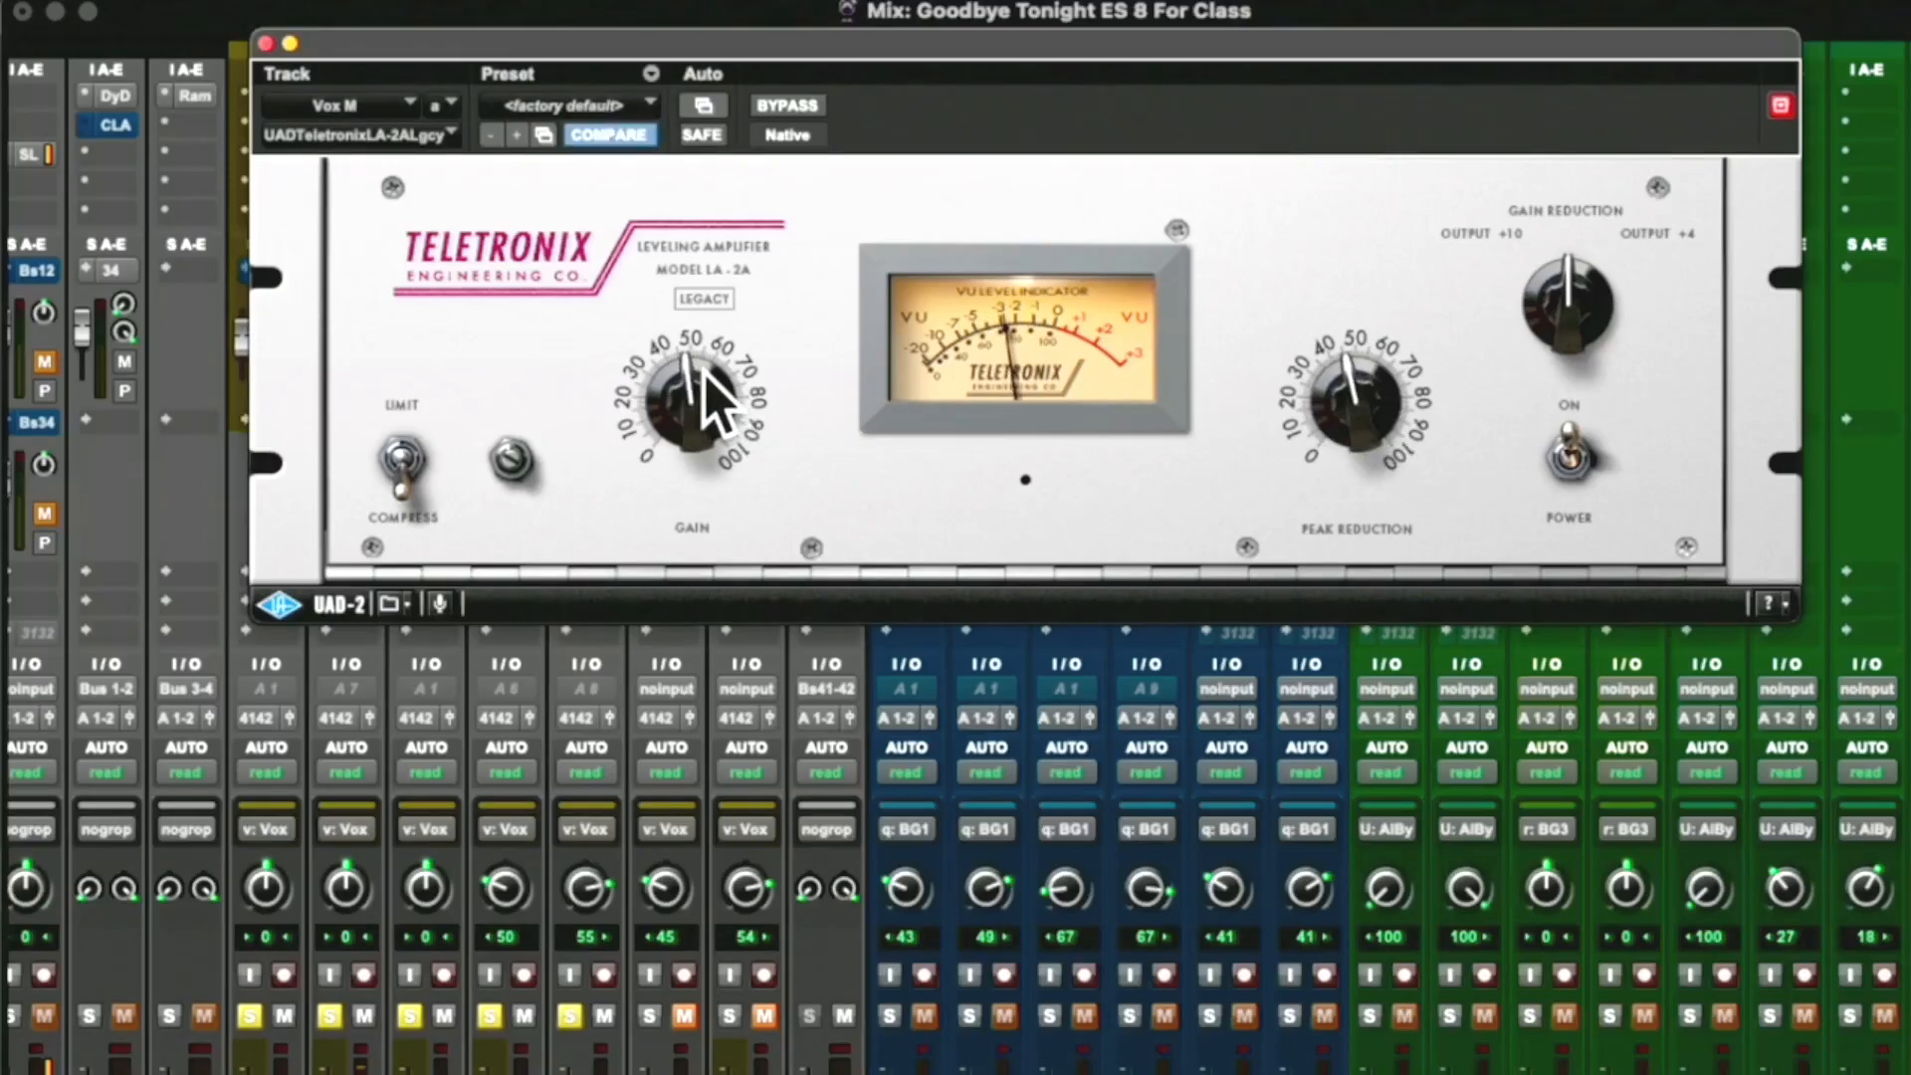
left_click(266, 43)
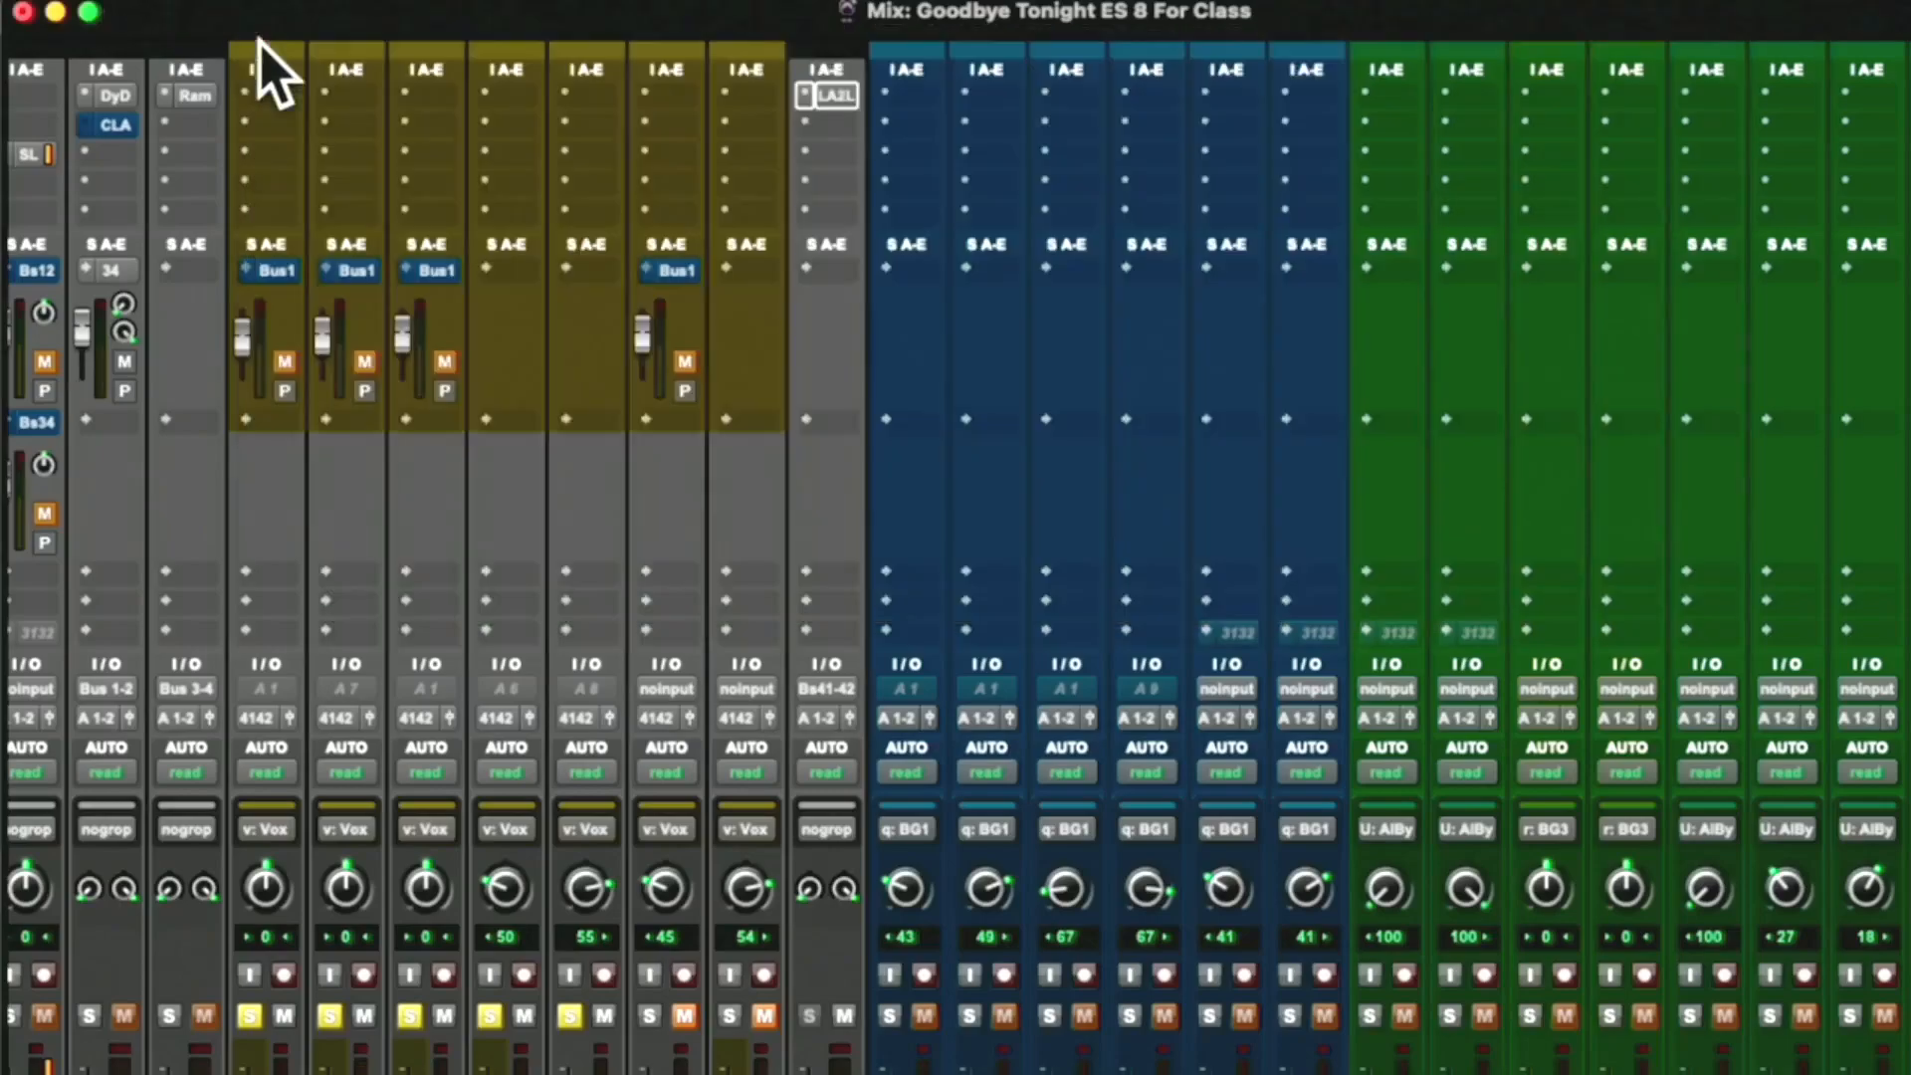
Insert the stereo UAD Pultec EQP-1A Legacy equalizer in Vox M's second insert slot and move its window below the inserts
left_click(809, 122)
mouse_move(971, 127)
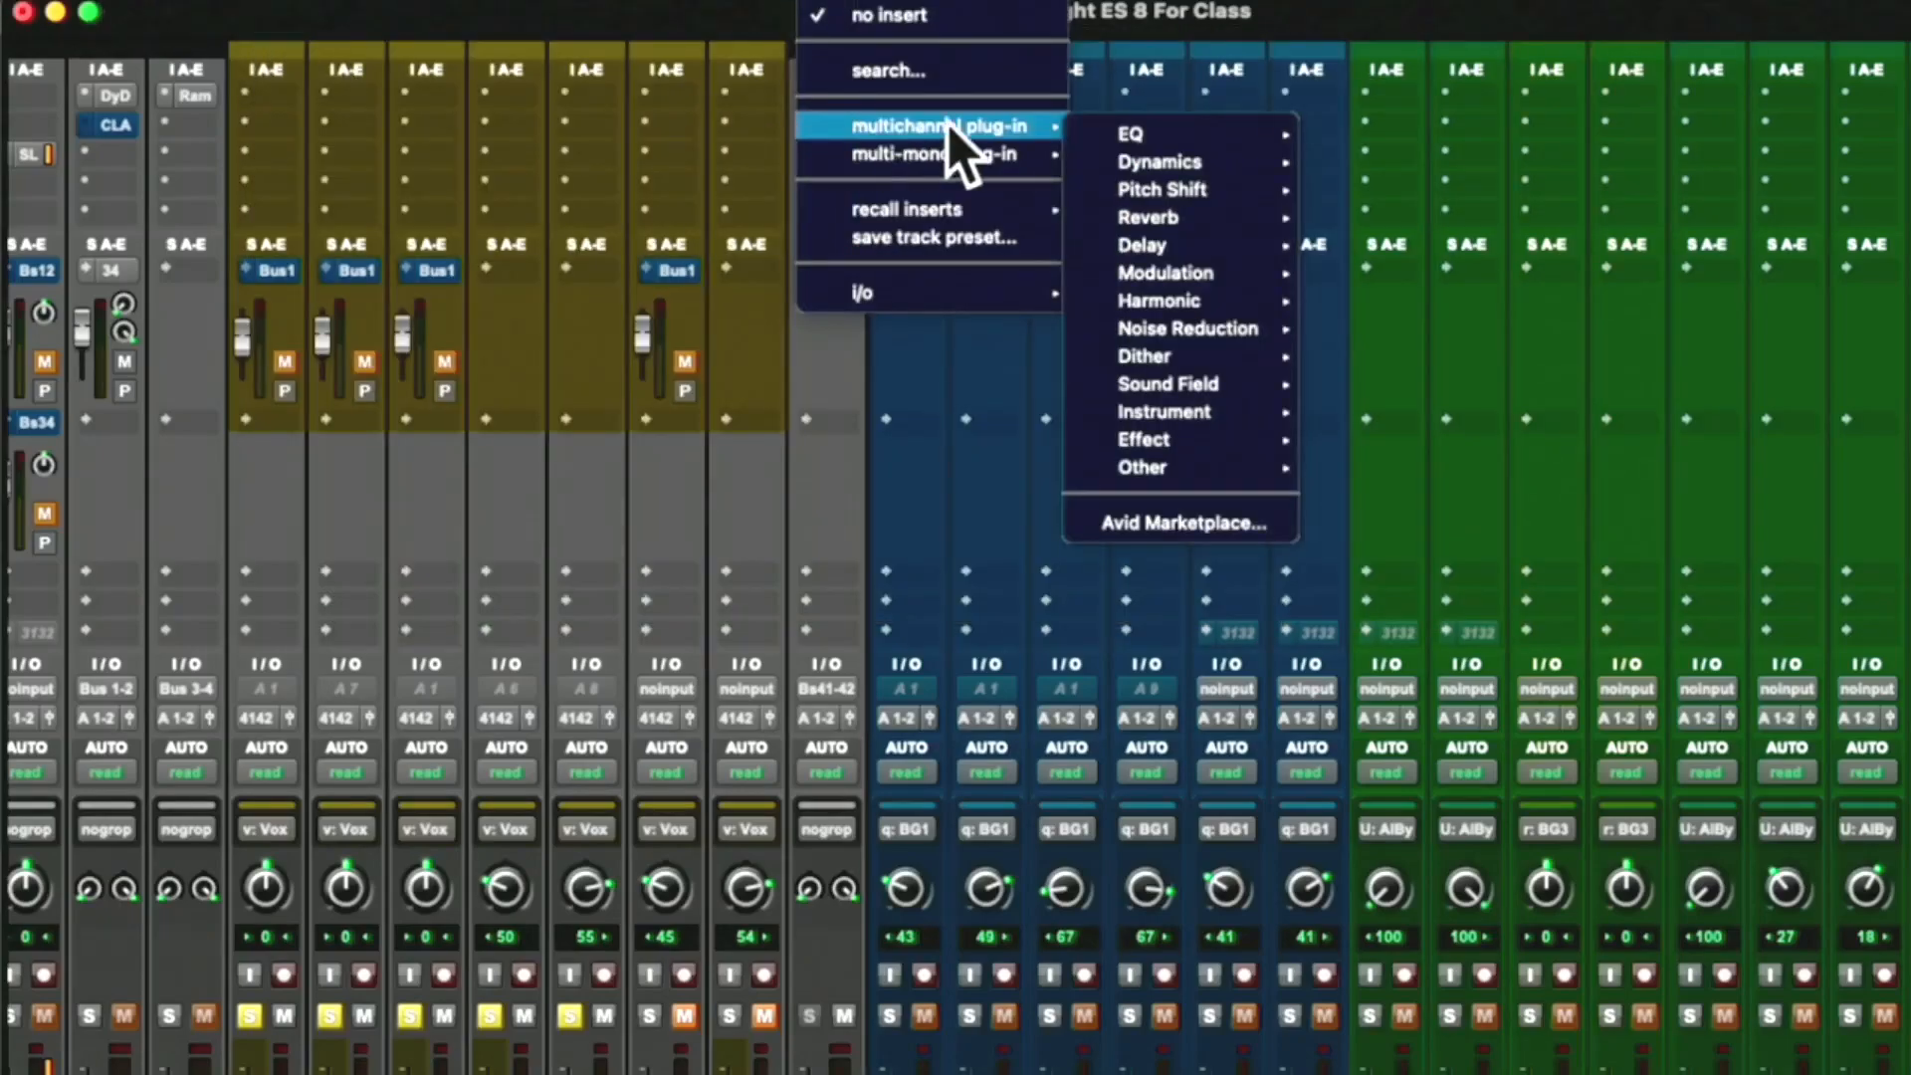
scroll(1618, 359, "down", 10)
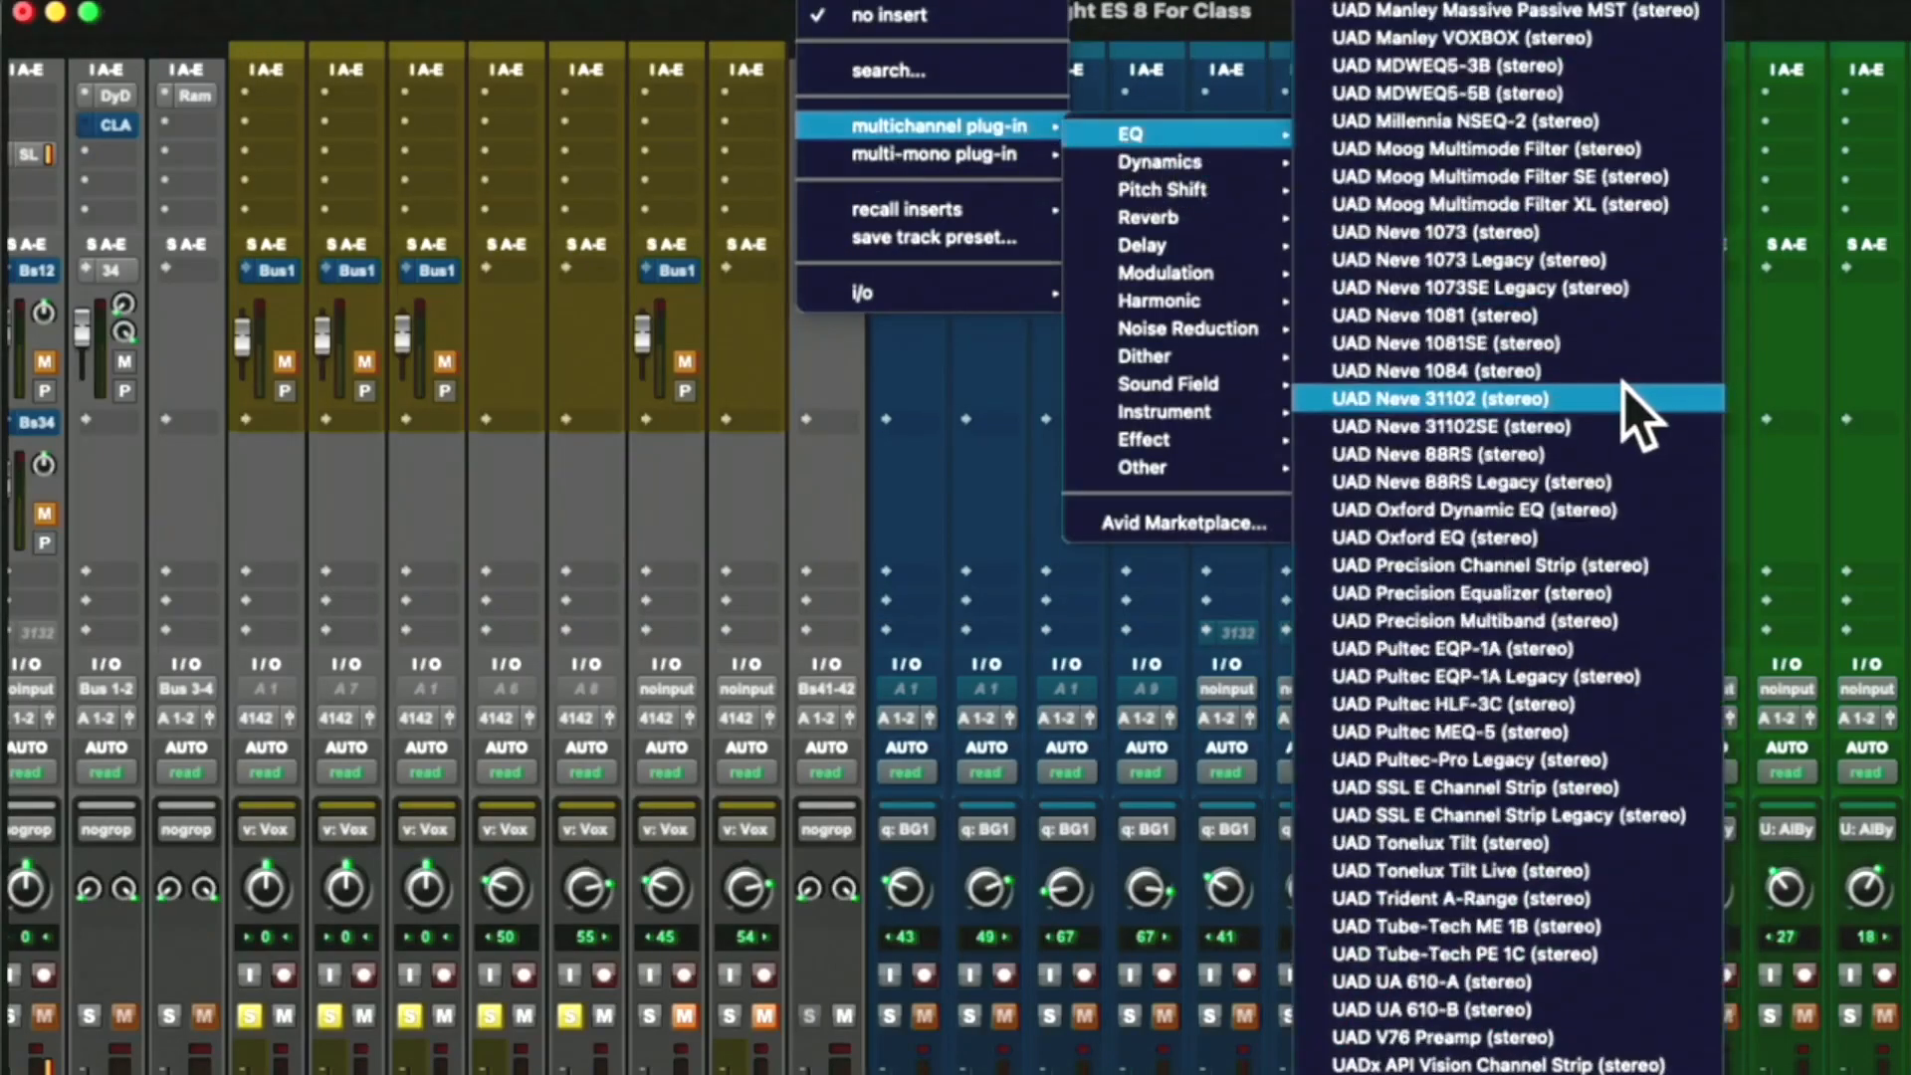
left_click(1629, 675)
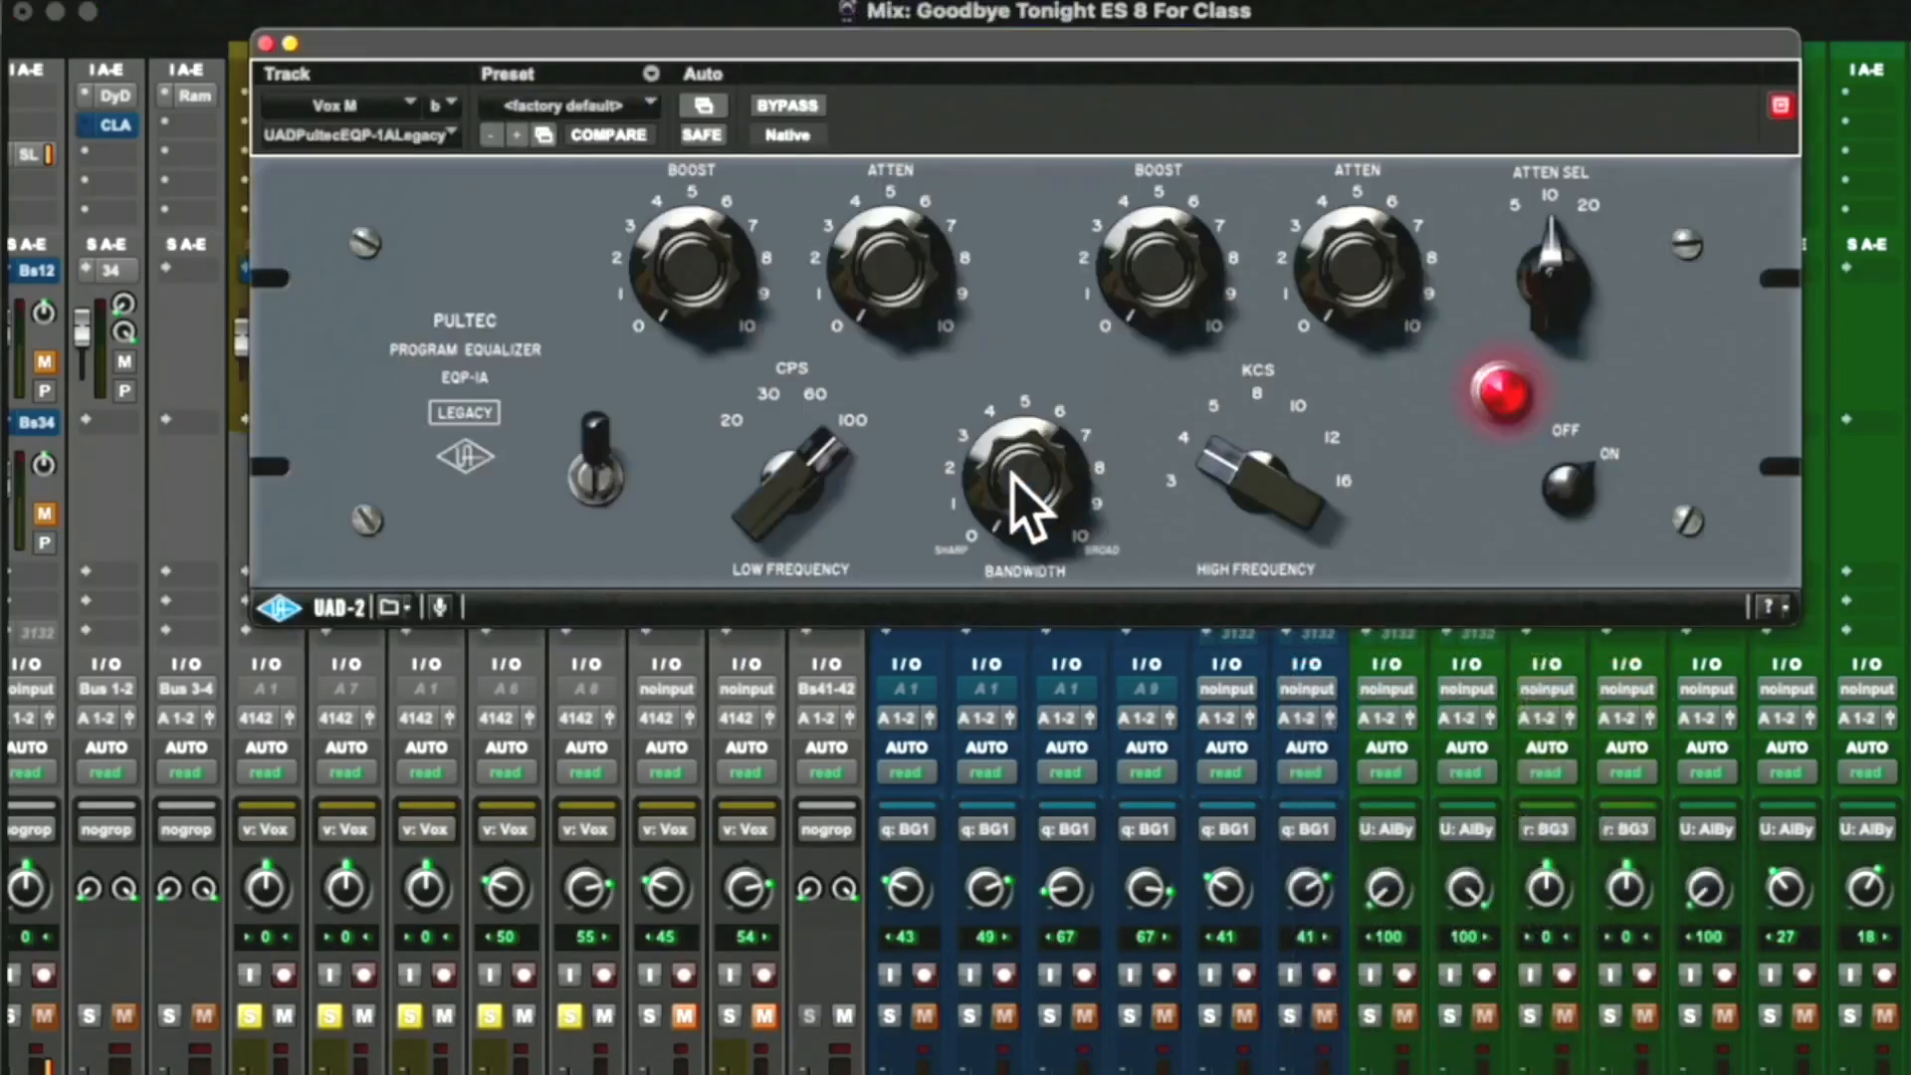
left_click_drag(780, 40, 710, 326)
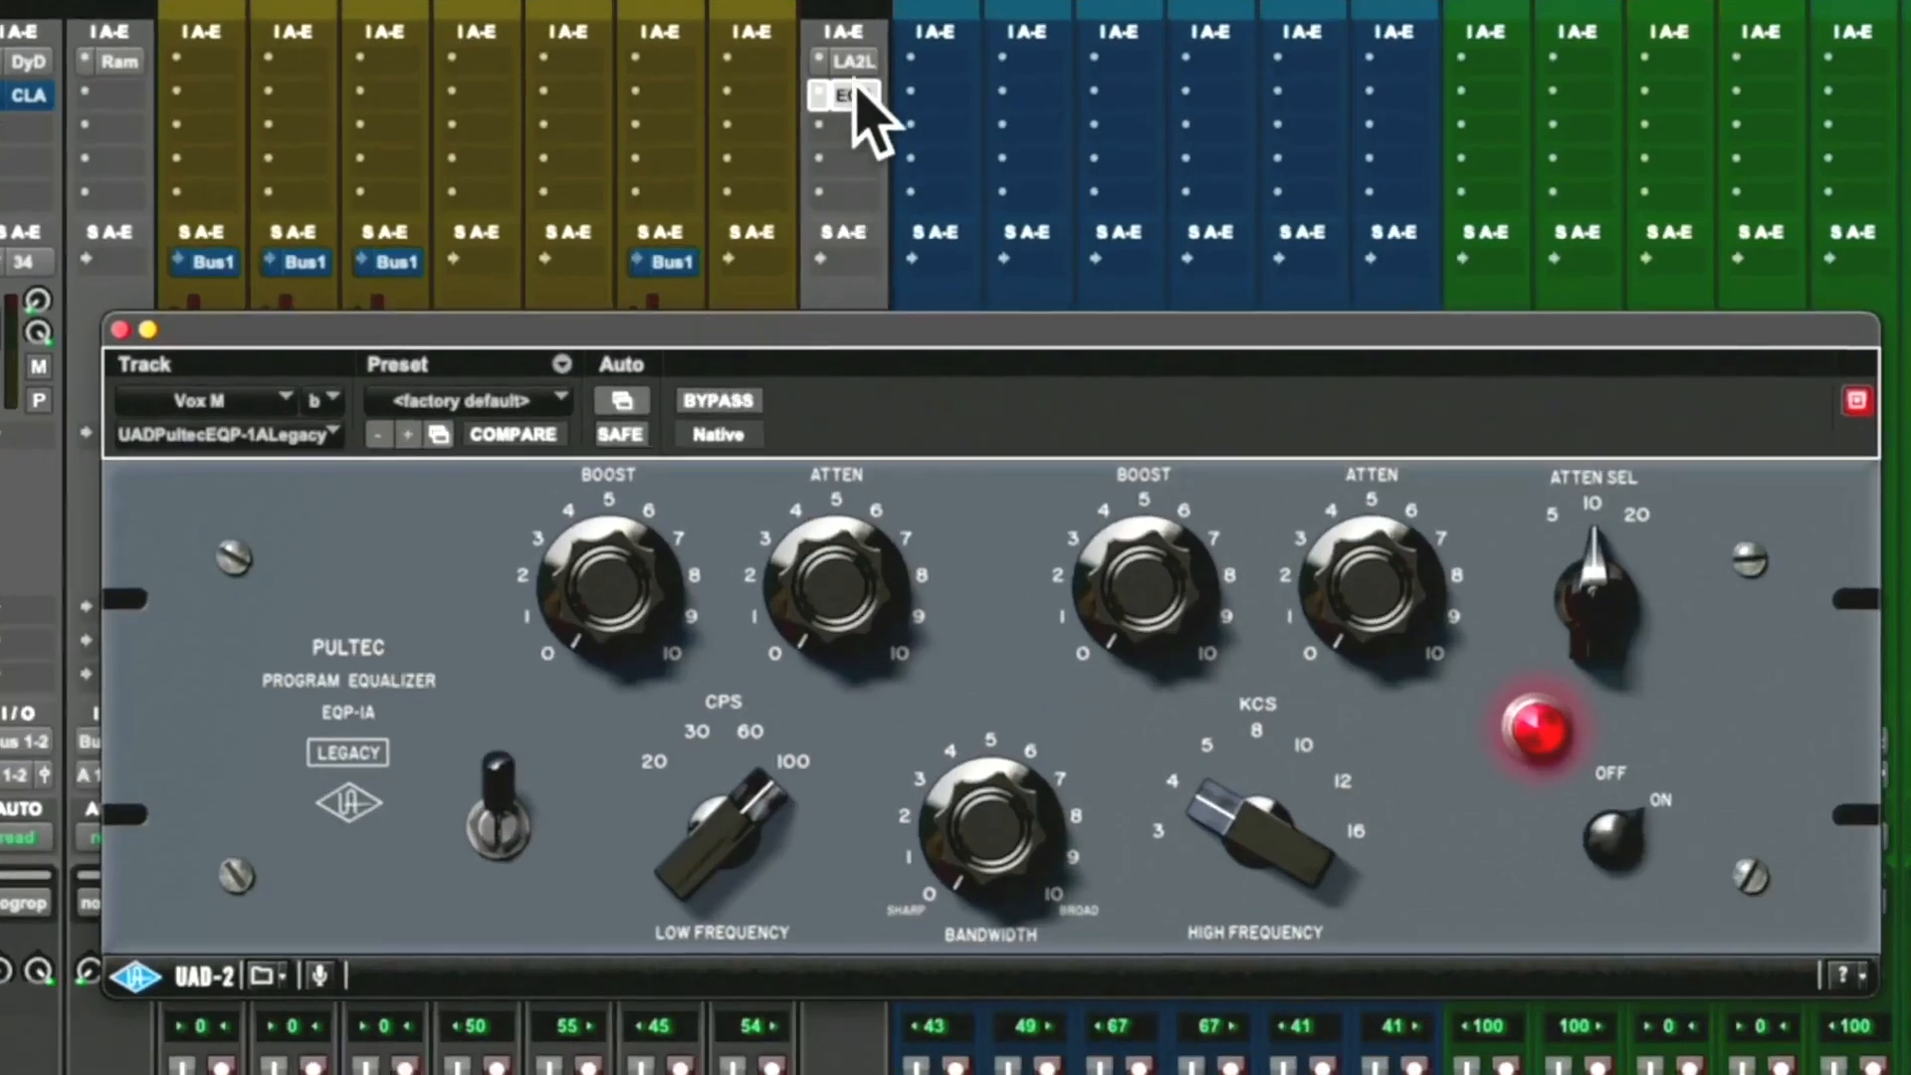
Review the LA-2A settings on Vox M and return to the Pultec EQP-1A's high-frequency controls
left_click(836, 97)
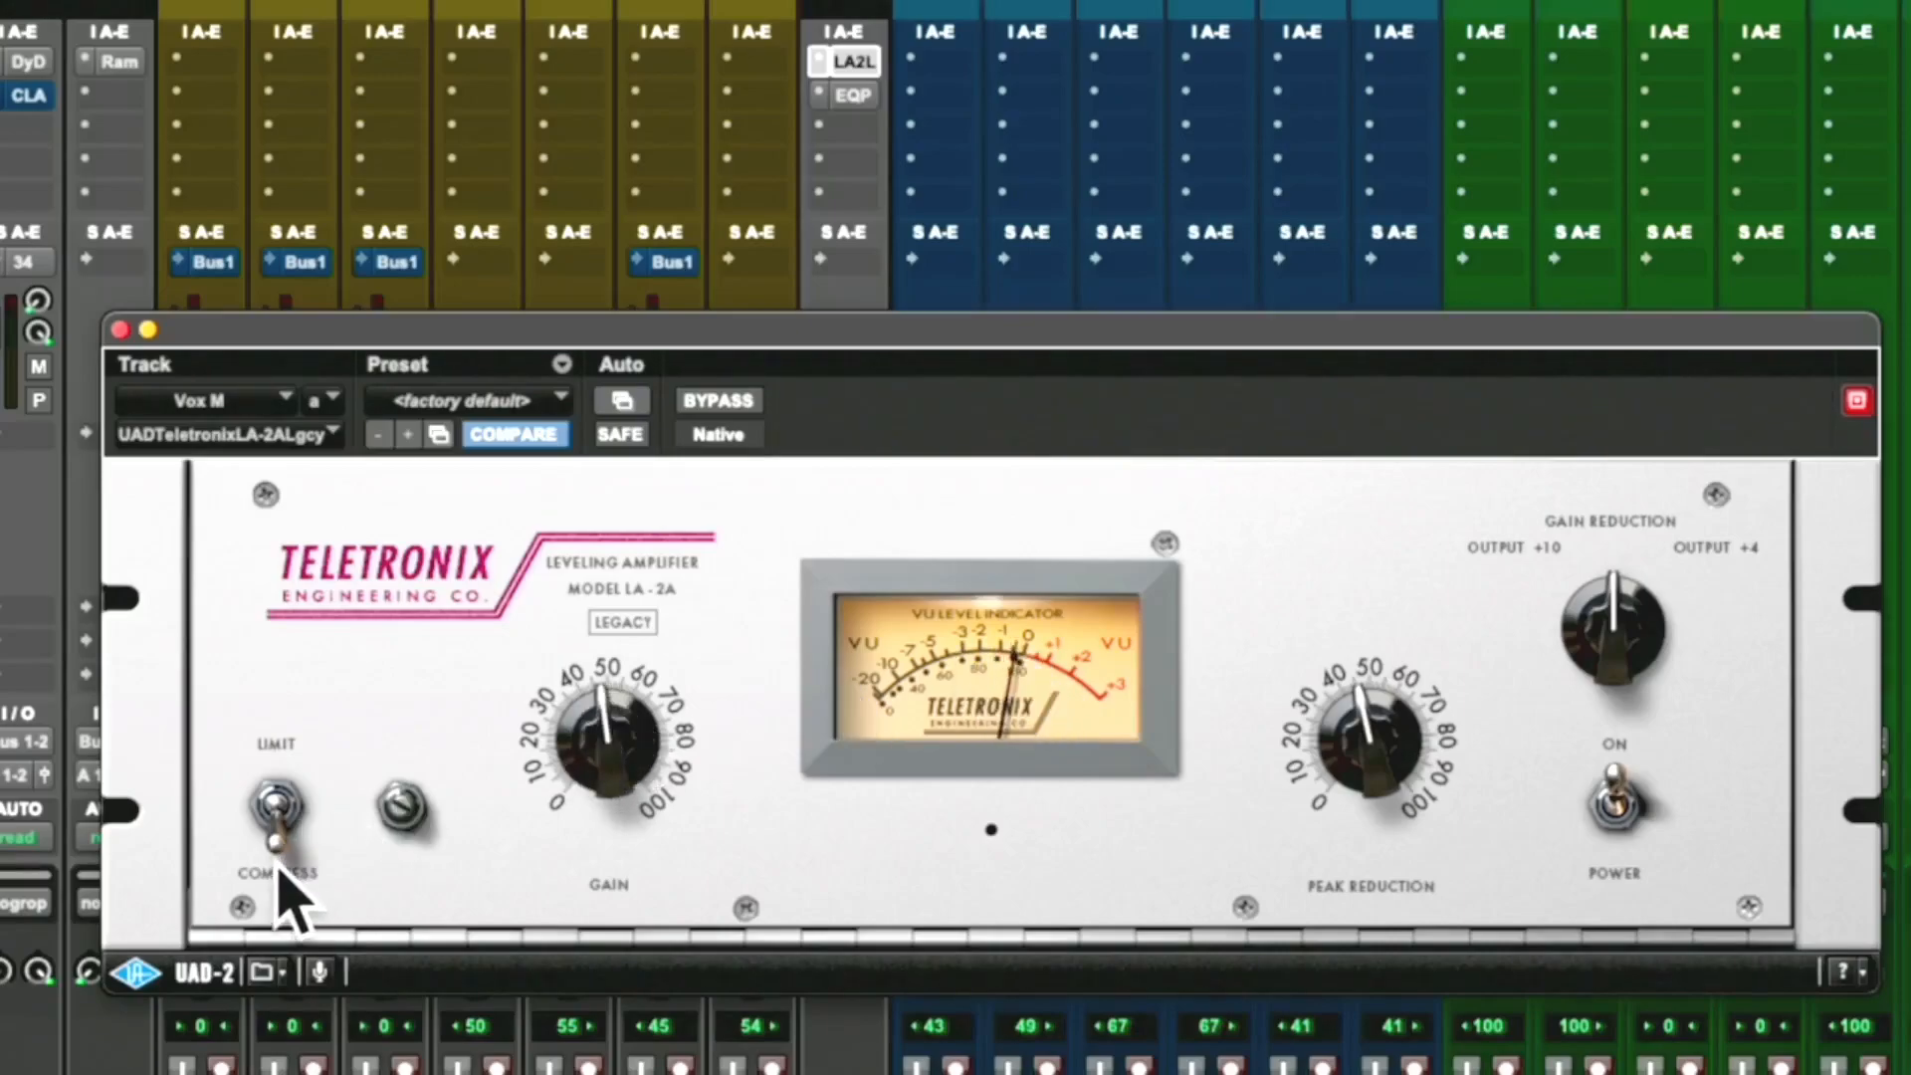
left_click(854, 92)
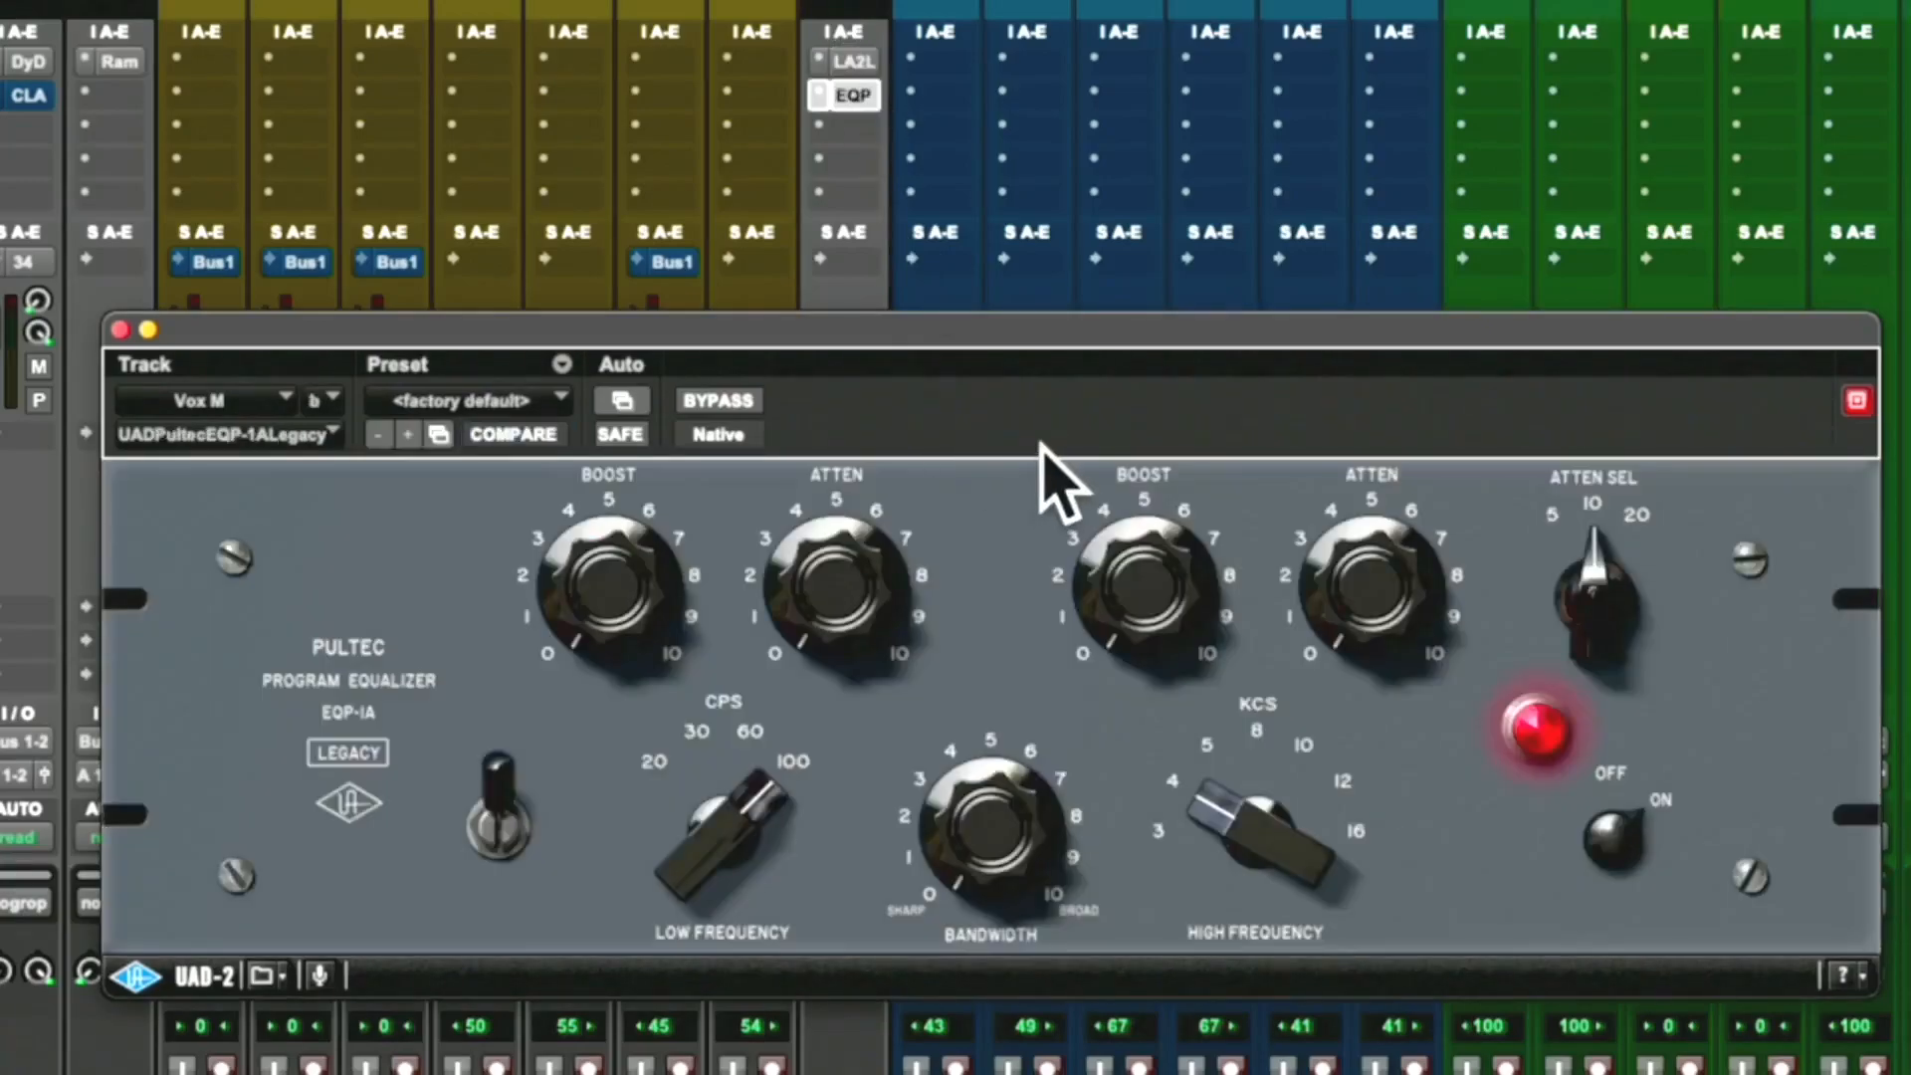
mouse_move(1195, 802)
left_mouse_down()
mouse_move(1235, 778)
mouse_move(1206, 809)
mouse_move(1167, 807)
left_mouse_up()
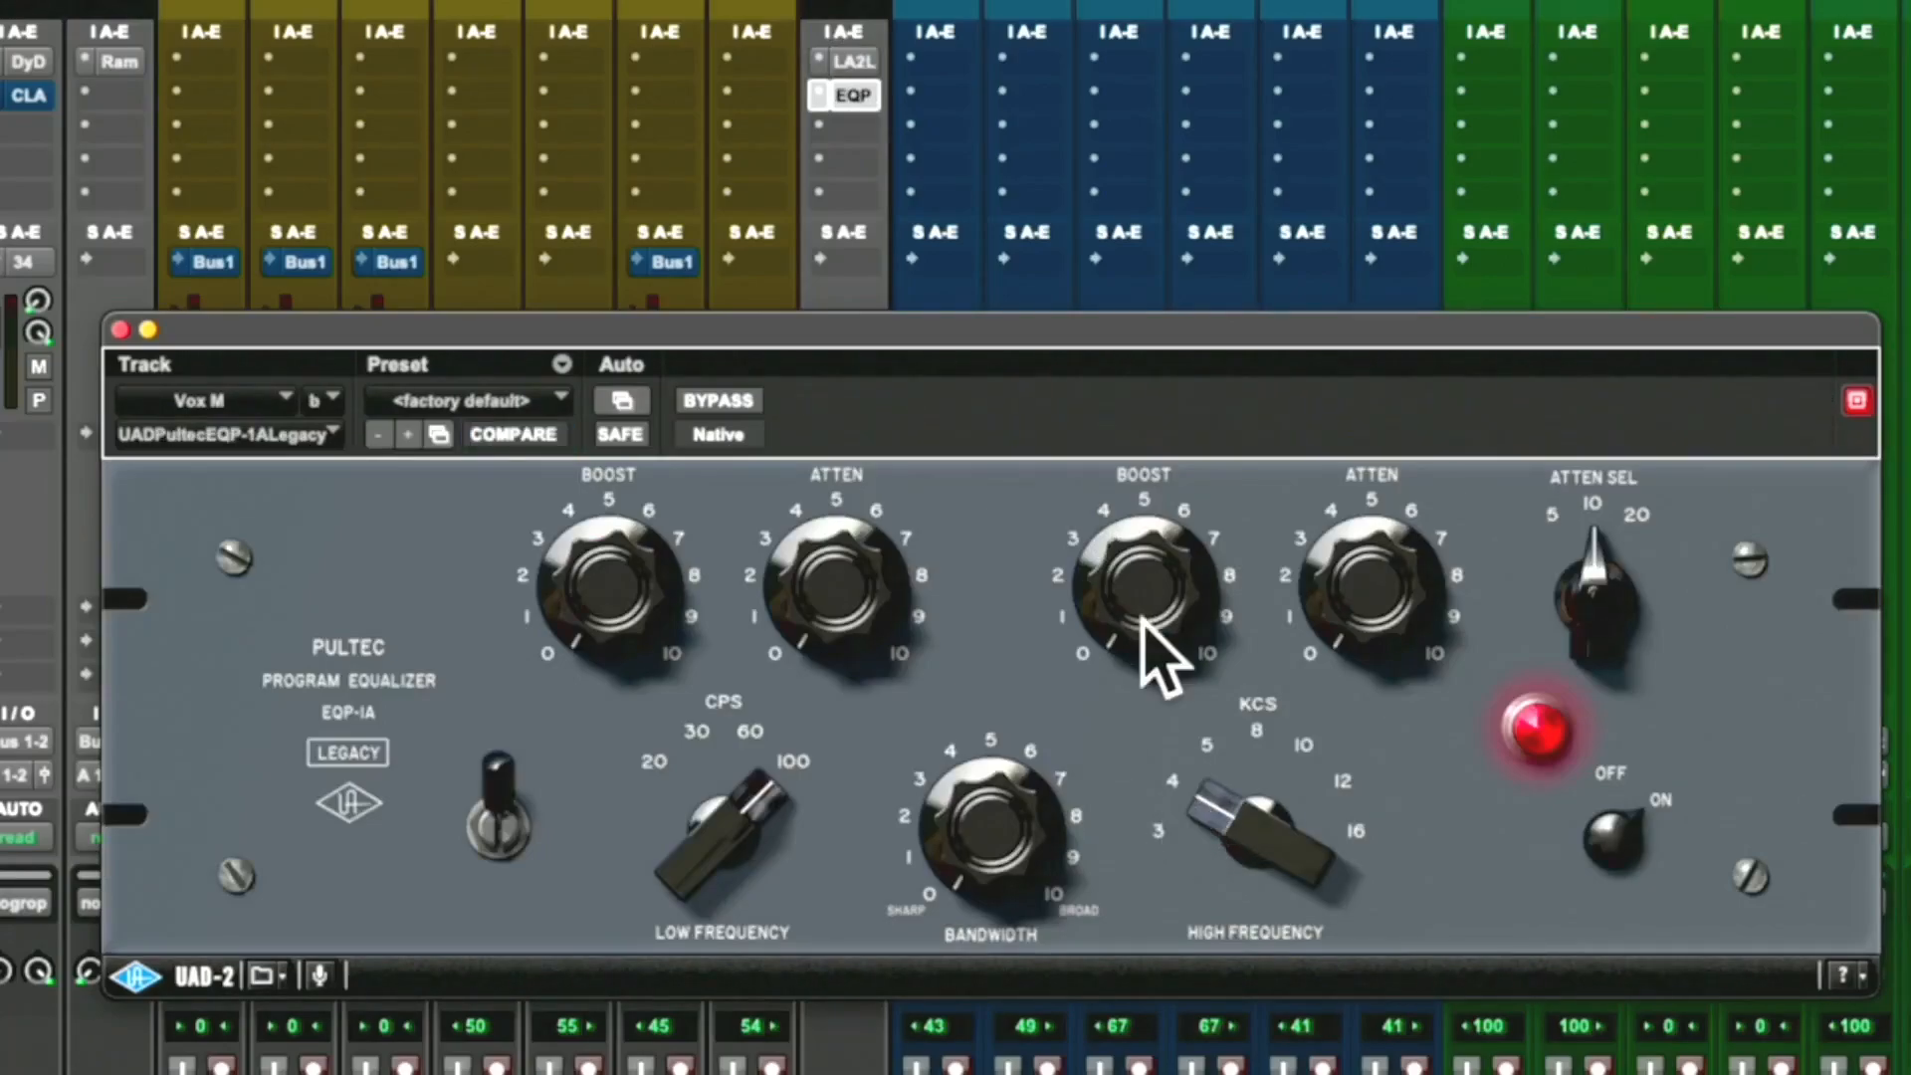
Set the Pultec EQP-1A's high-frequency Boost to about 2.5 on Vox M, close the plug-in and save the session
left_click_drag(1135, 568, 1121, 448)
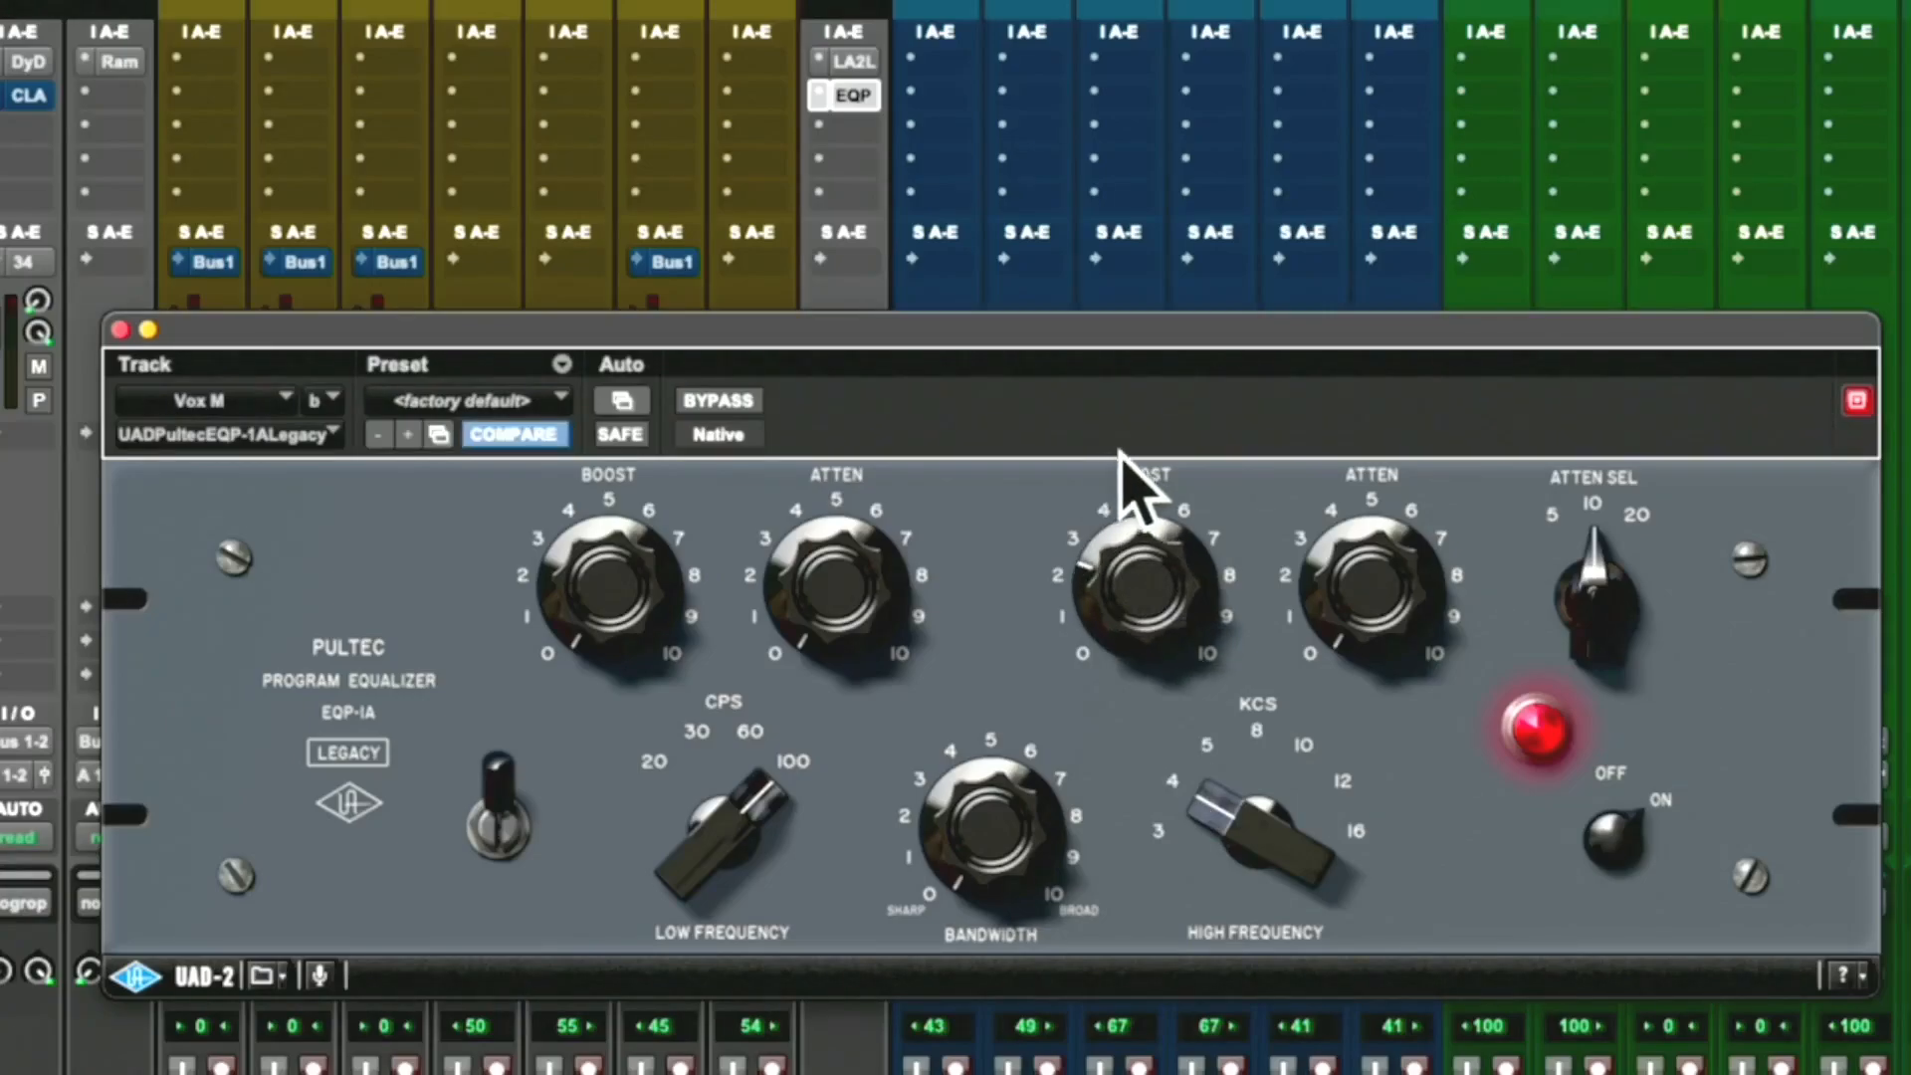
left_click(120, 329)
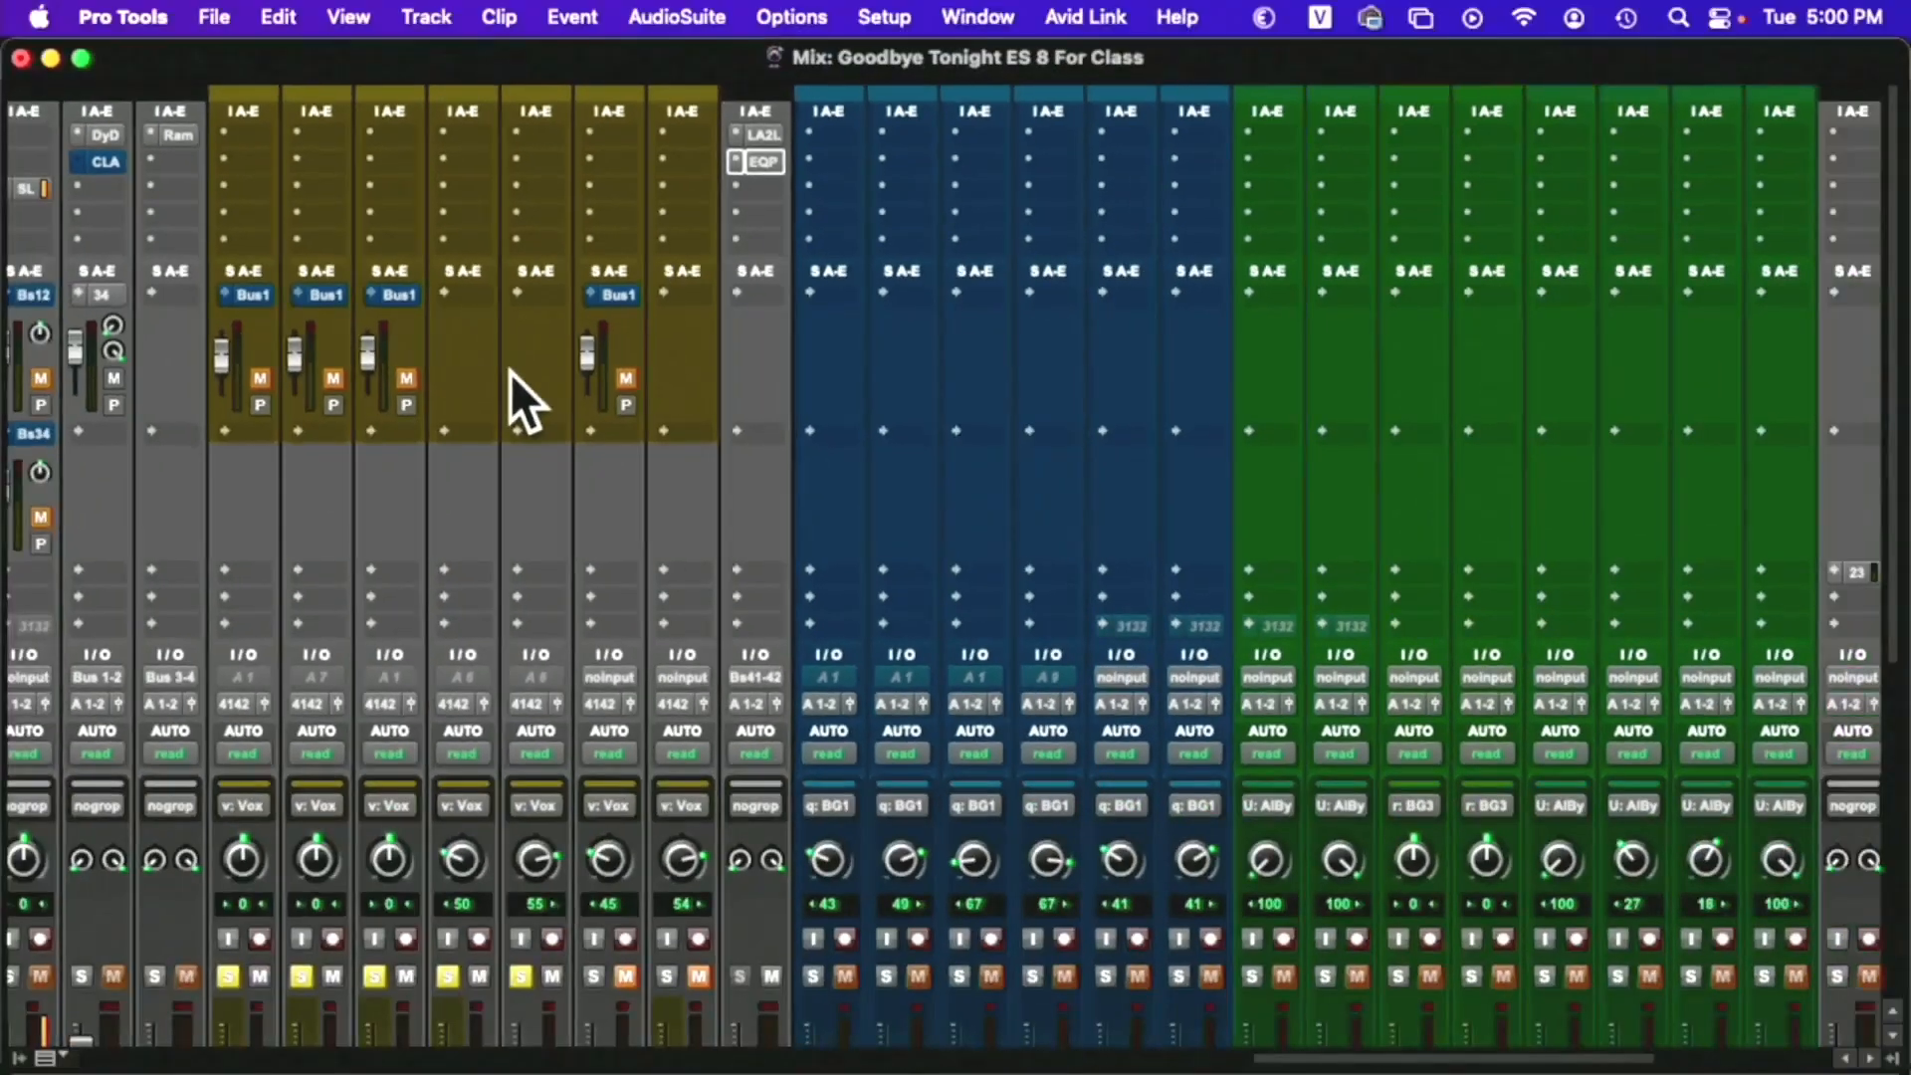
key("super+equal")
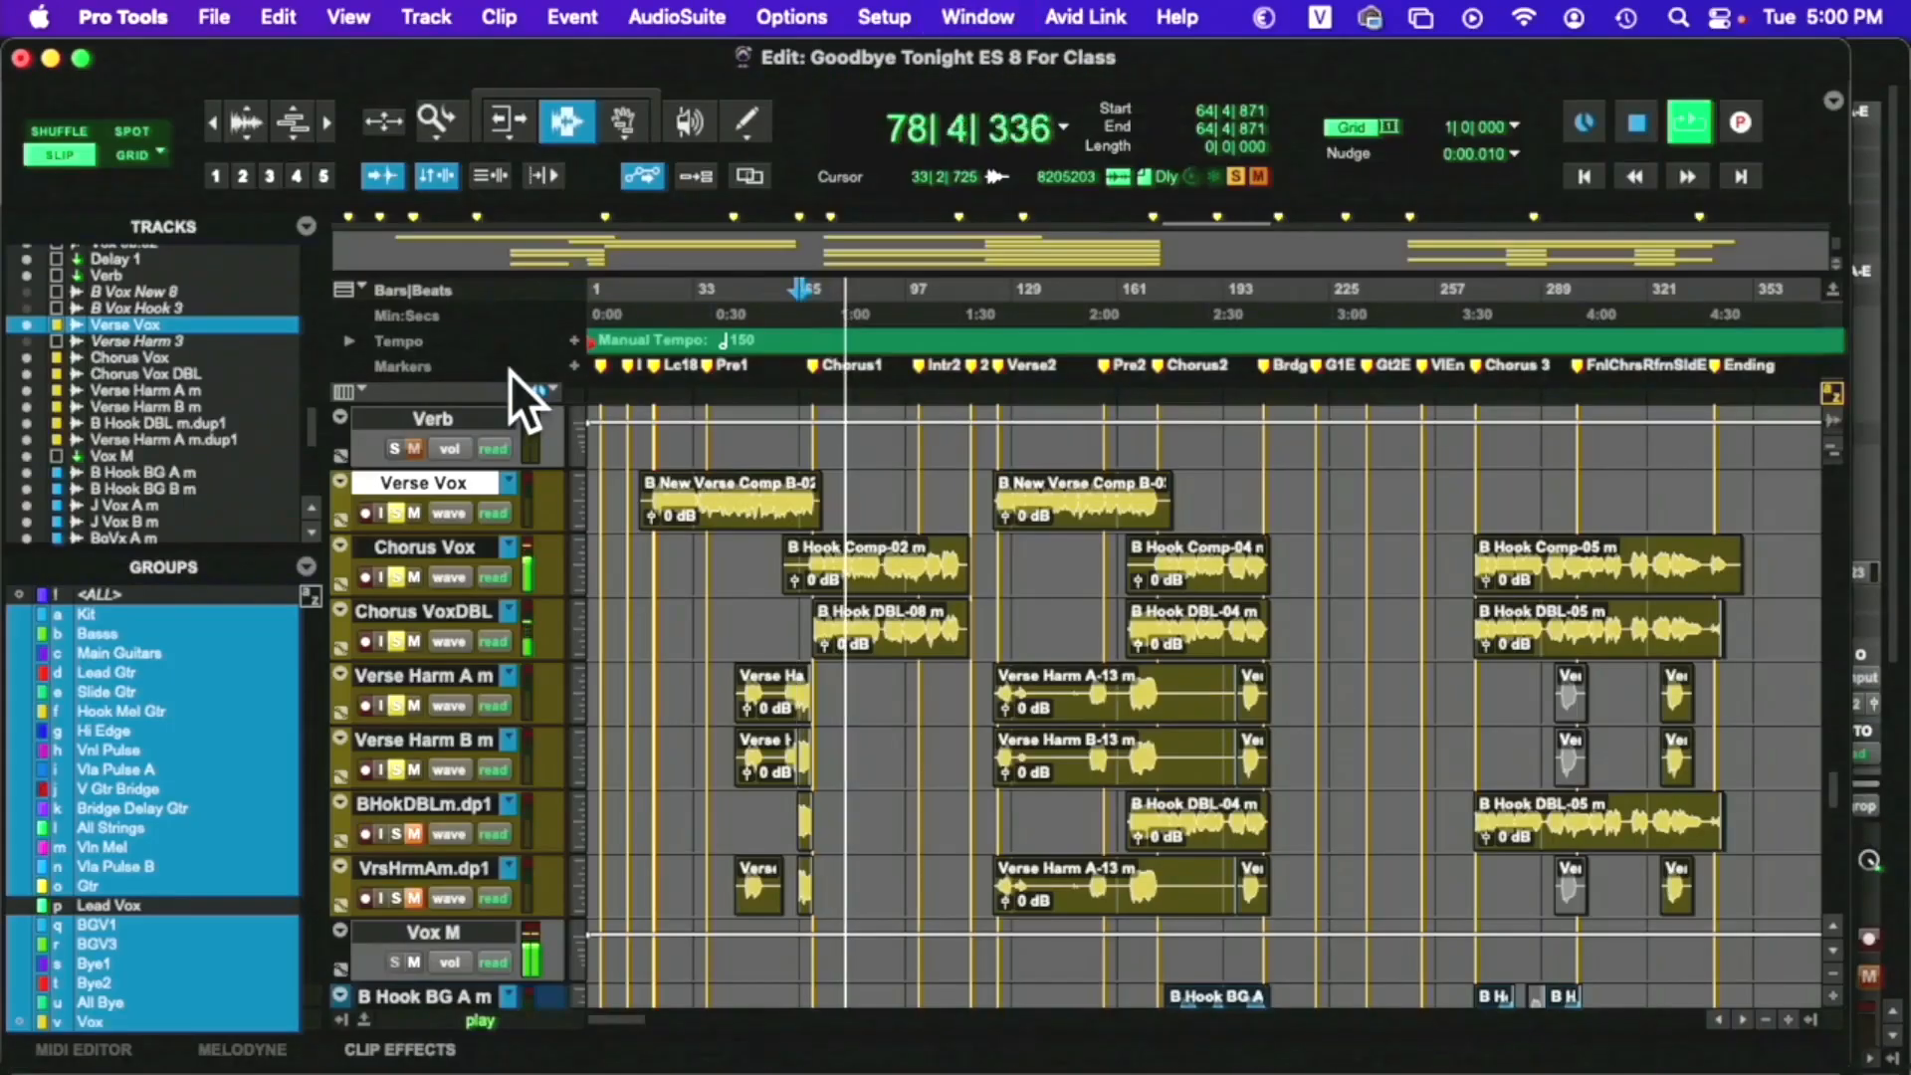
key("super+equal")
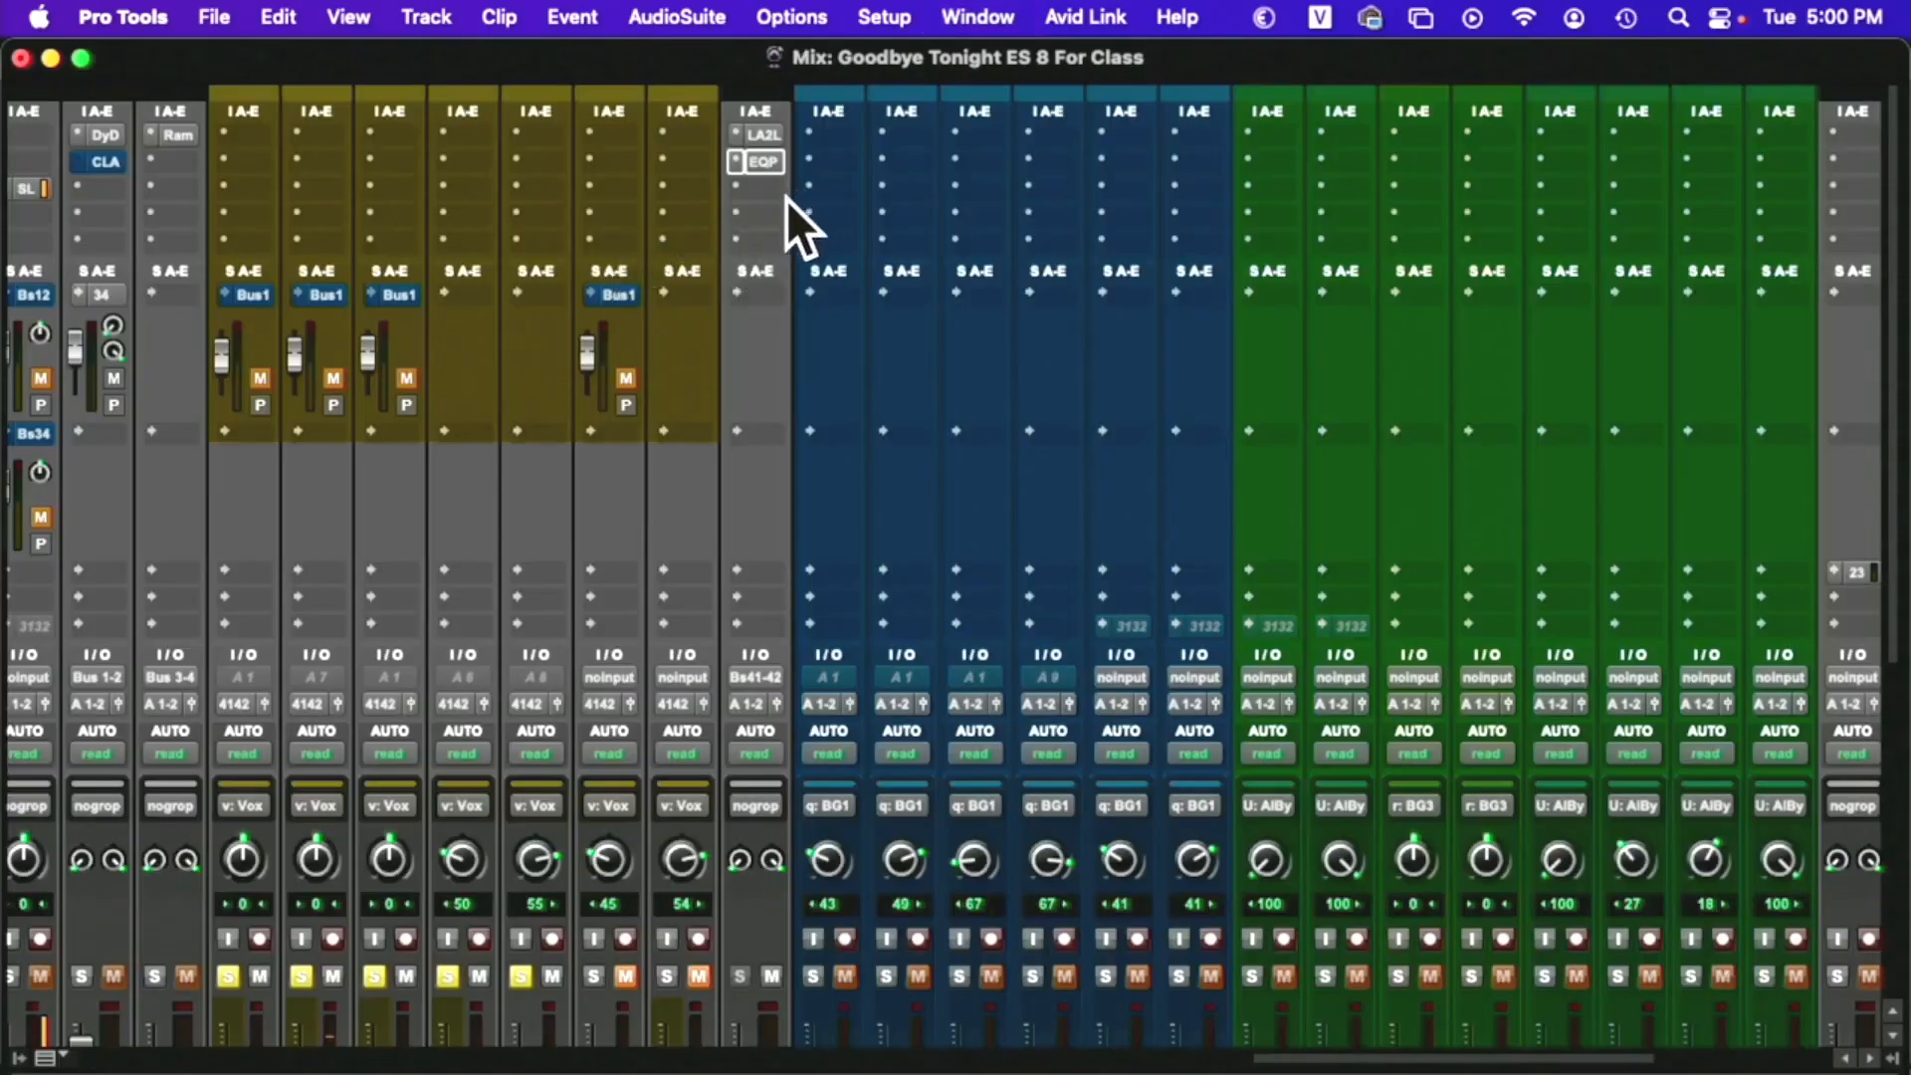
key("super+s")
Check the Vox M and lead vocal fader levels in the Mix window, then return to the Edit window
scroll(766, 267, "down", 10)
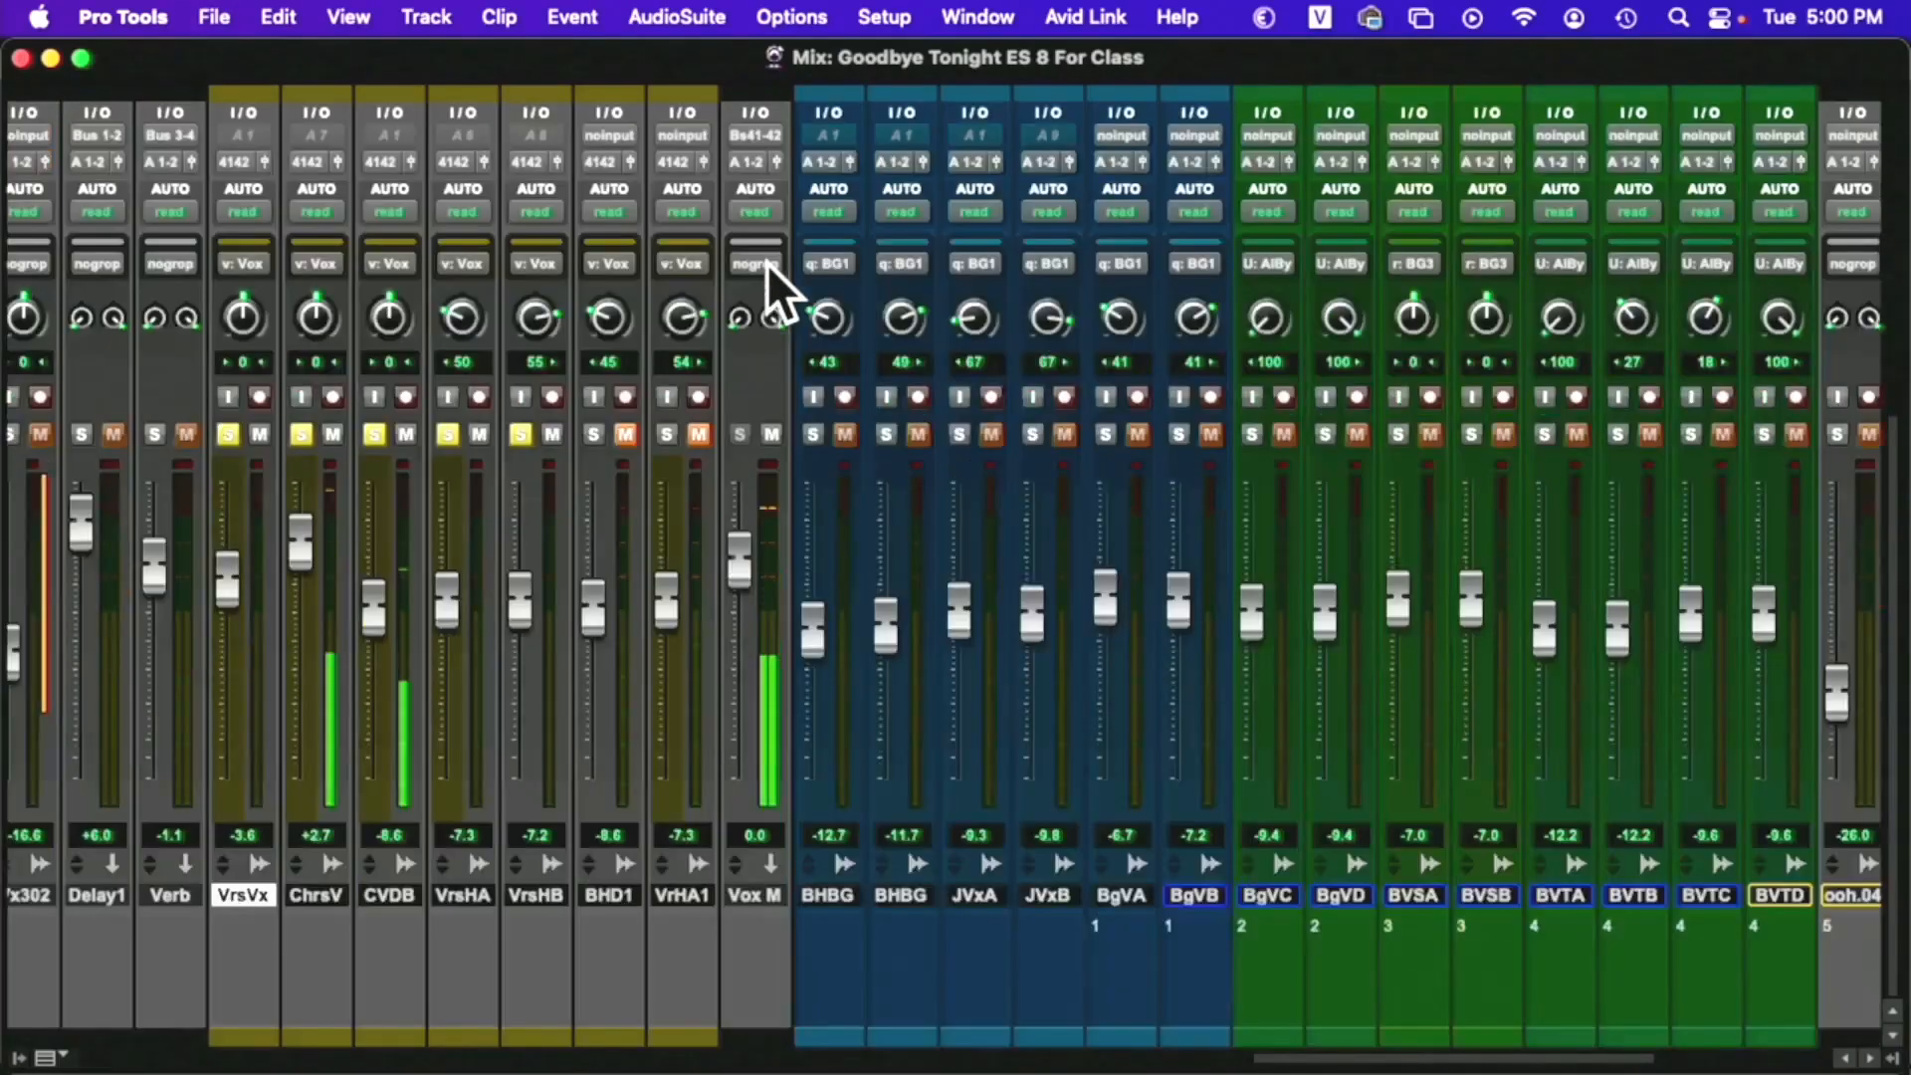
key("space")
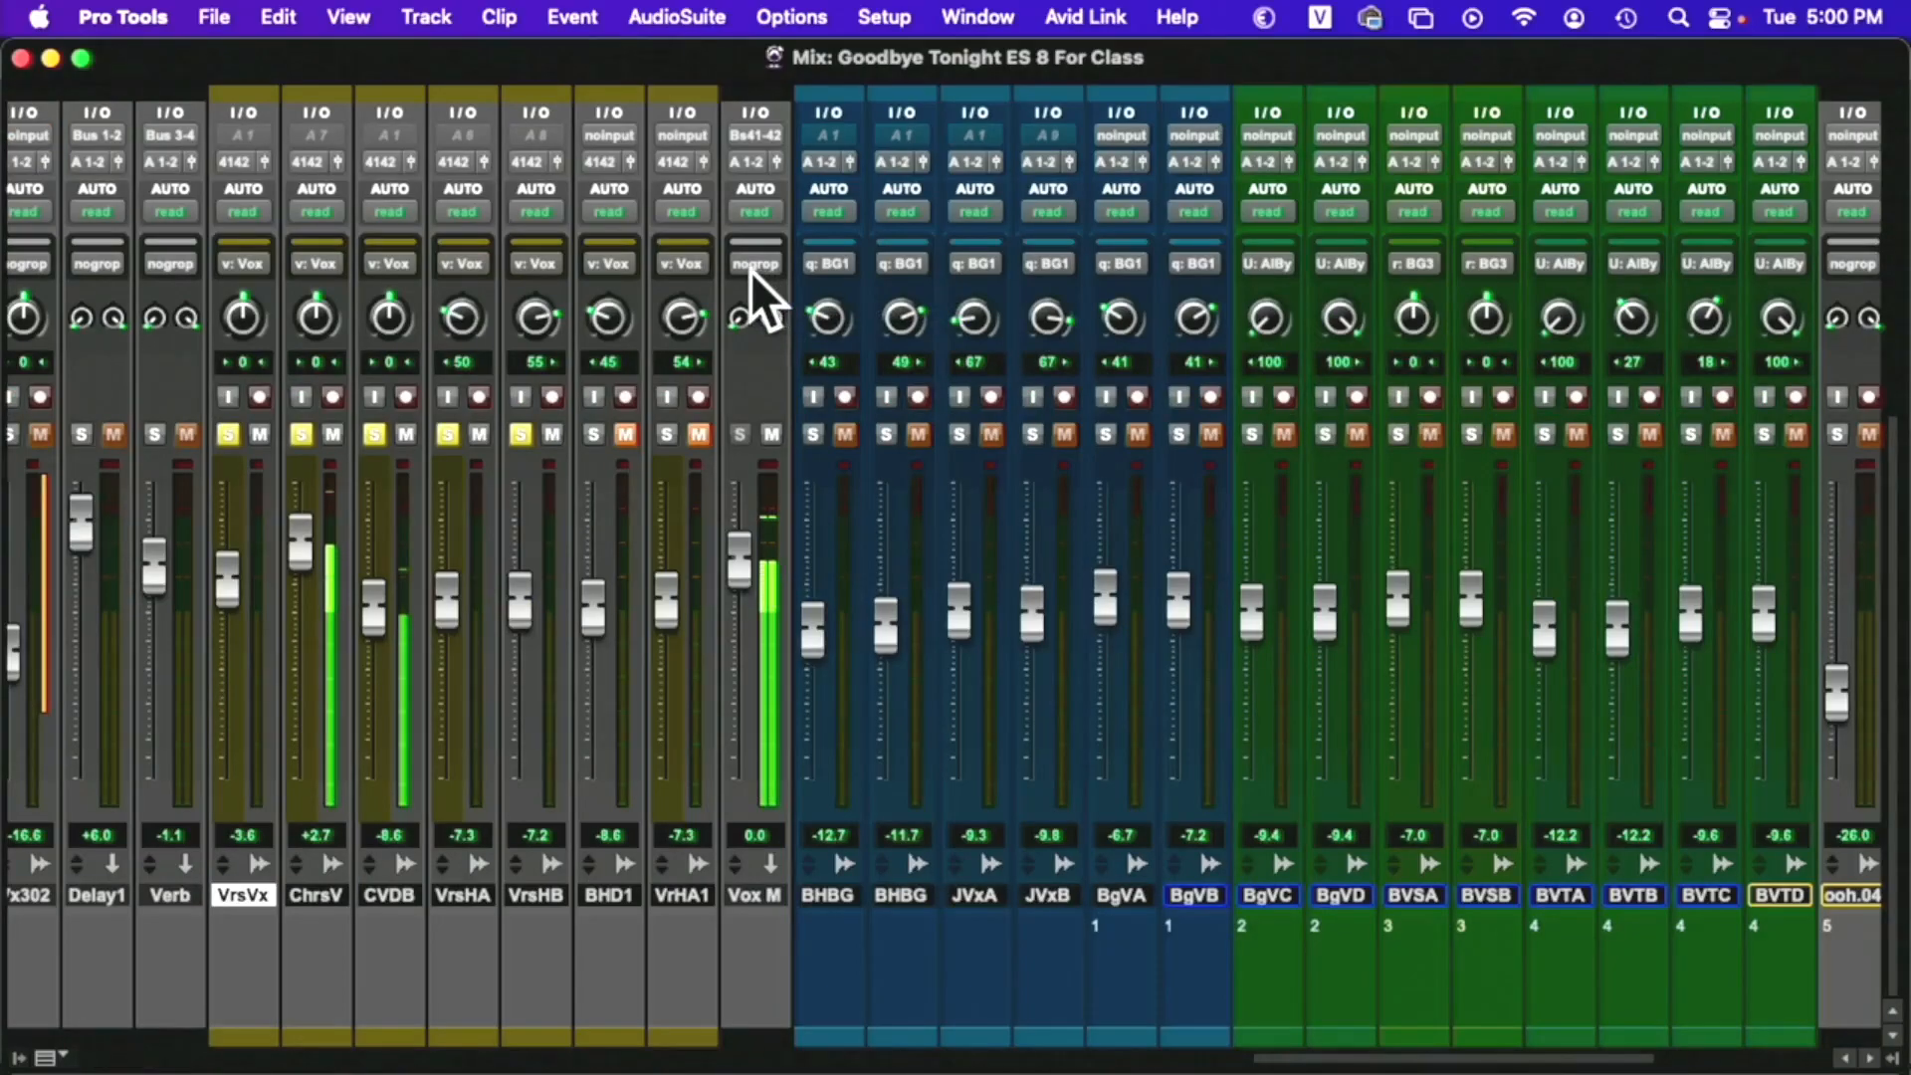
key("super+equal")
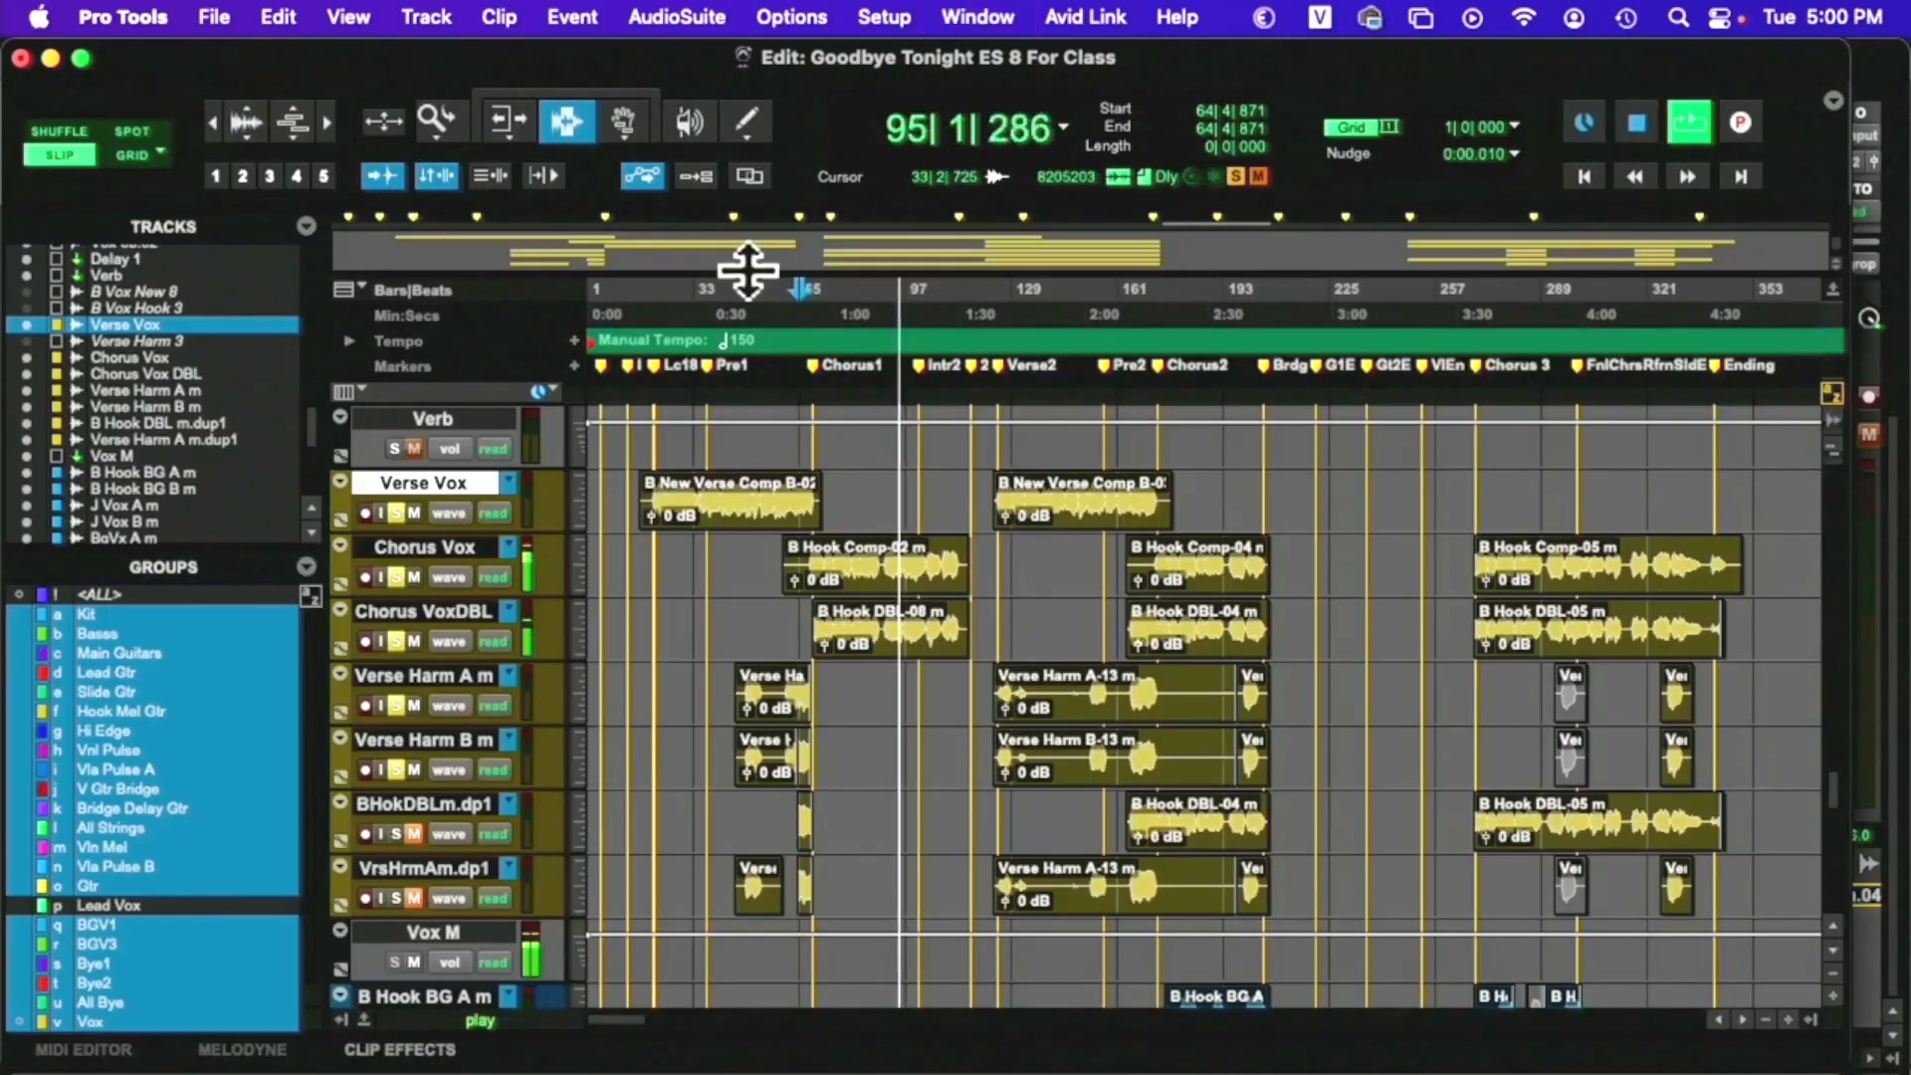
Delete the silent lead-in of the first Verse Vox clip, before the Location 18 marker, and stop playback
left_click(663, 501)
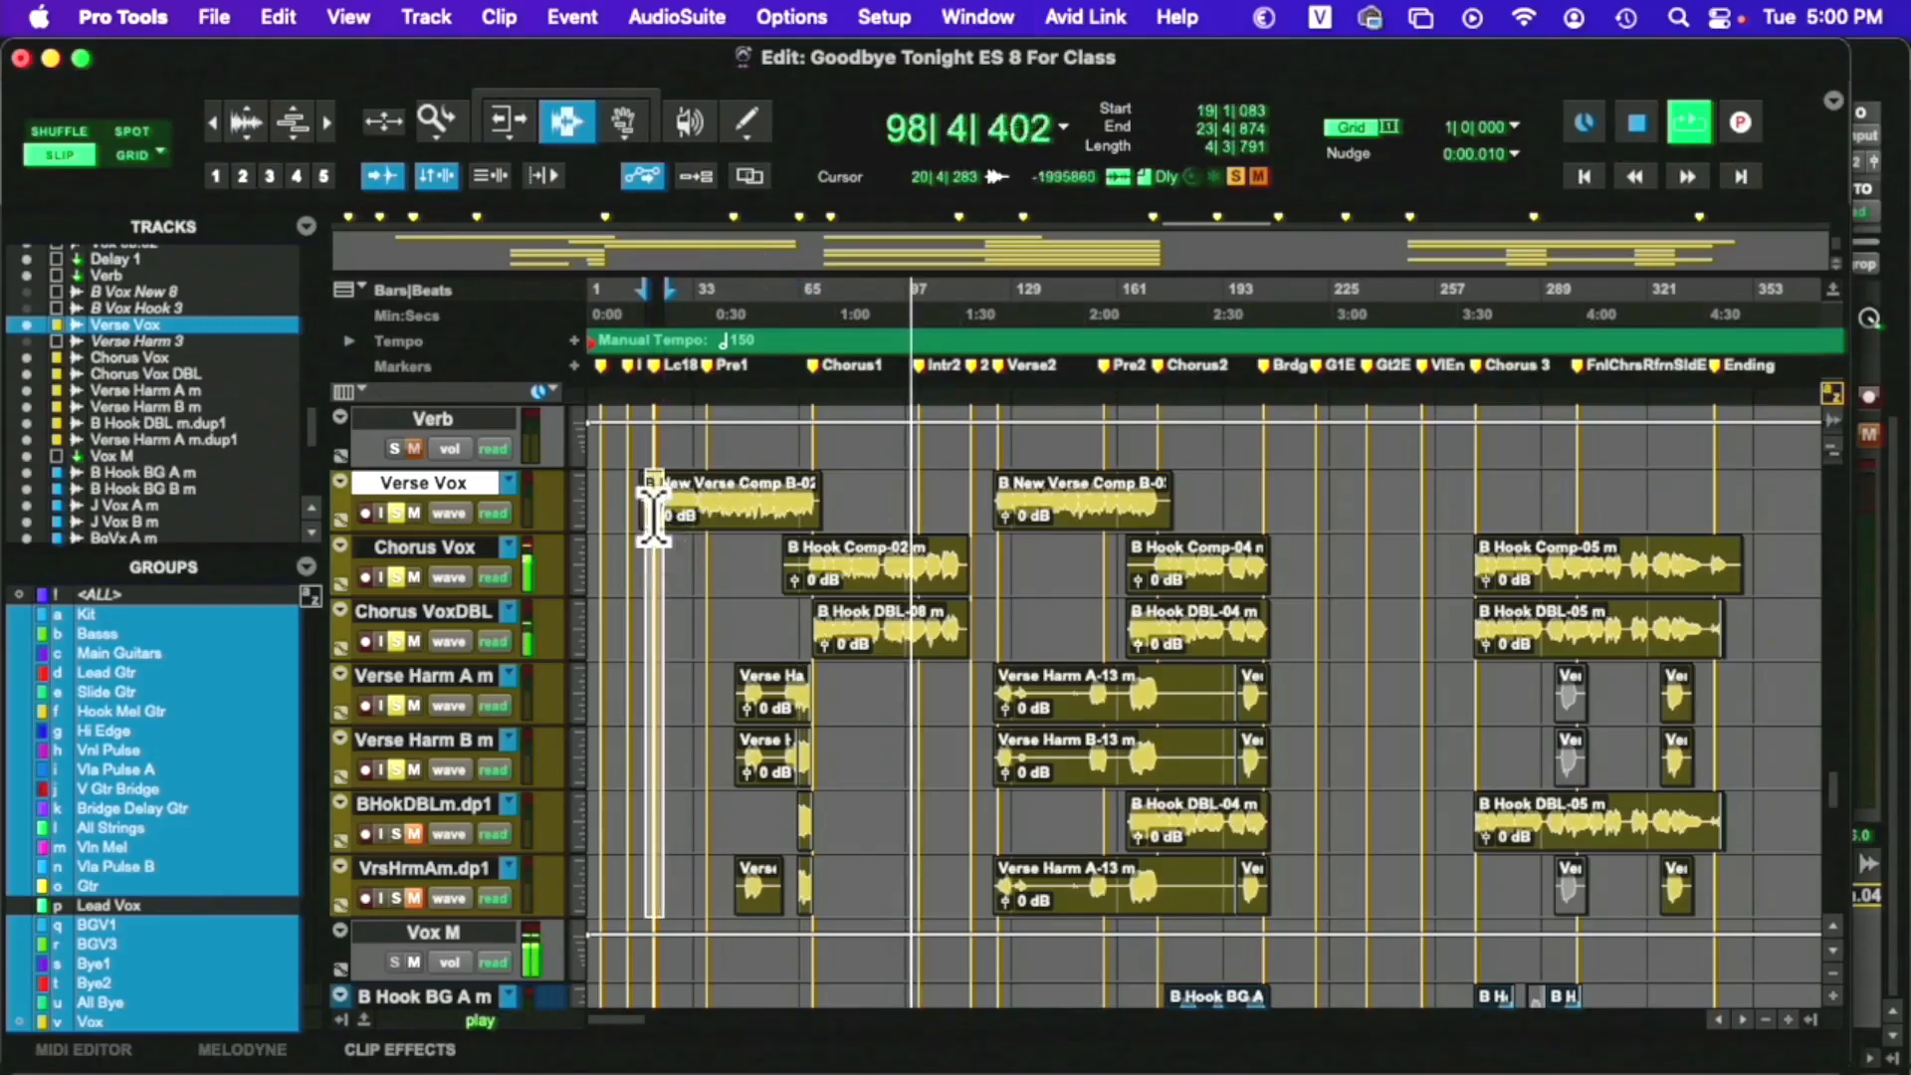
left_click(649, 499)
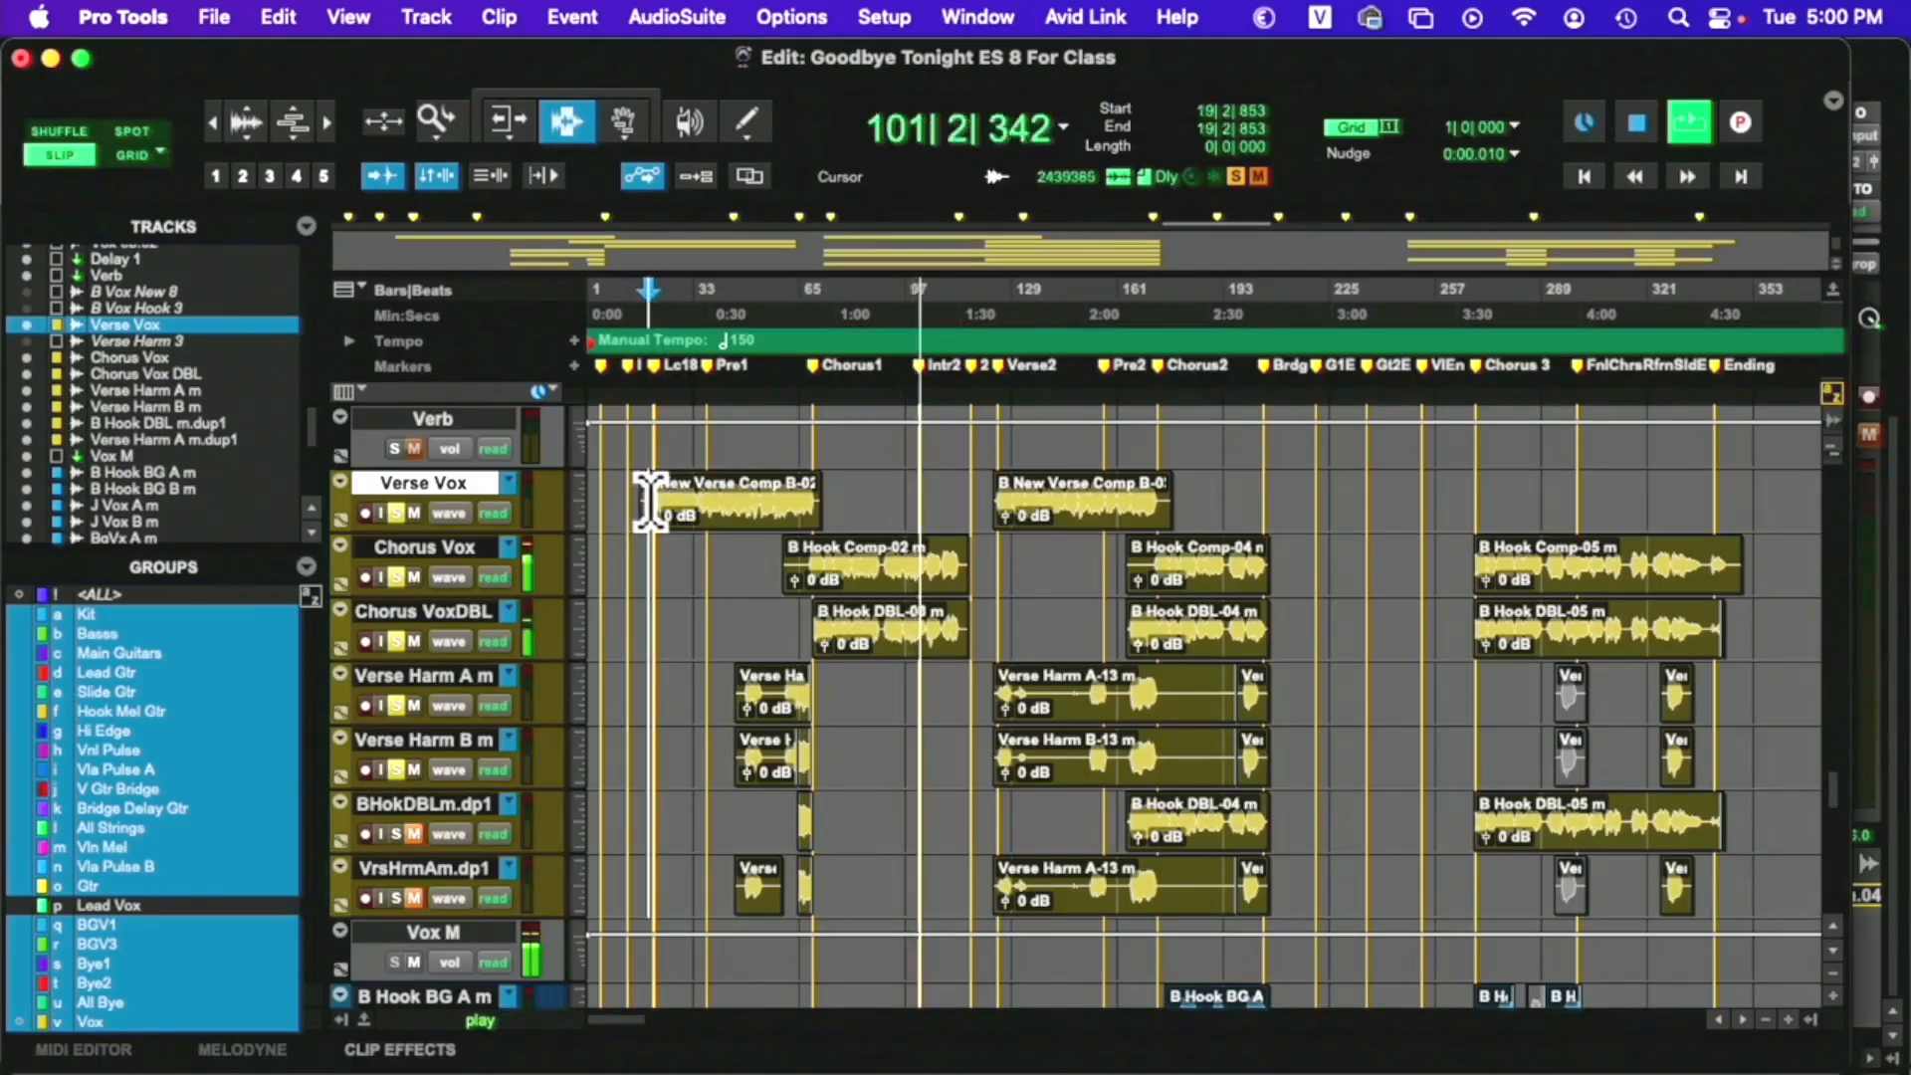
left_click_drag(658, 497, 647, 498)
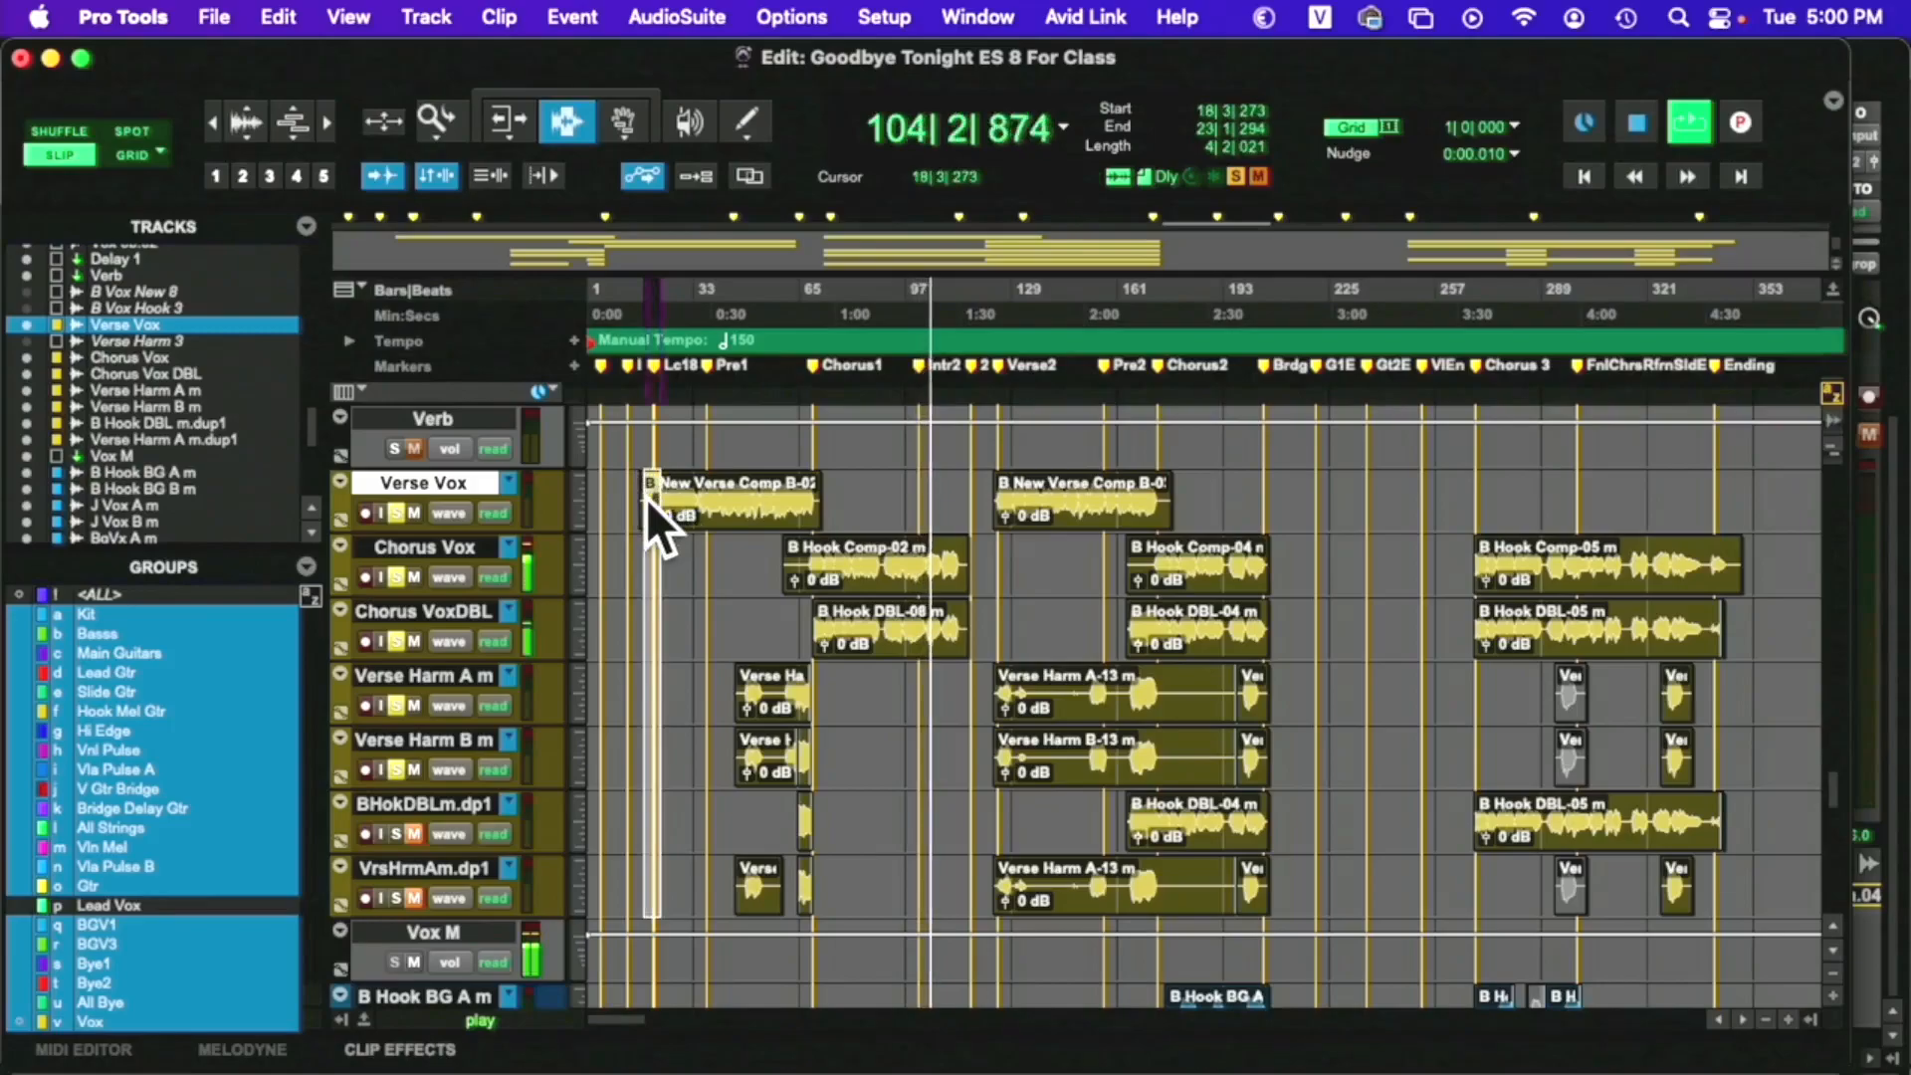
left_click(330, 124)
left_click(330, 124)
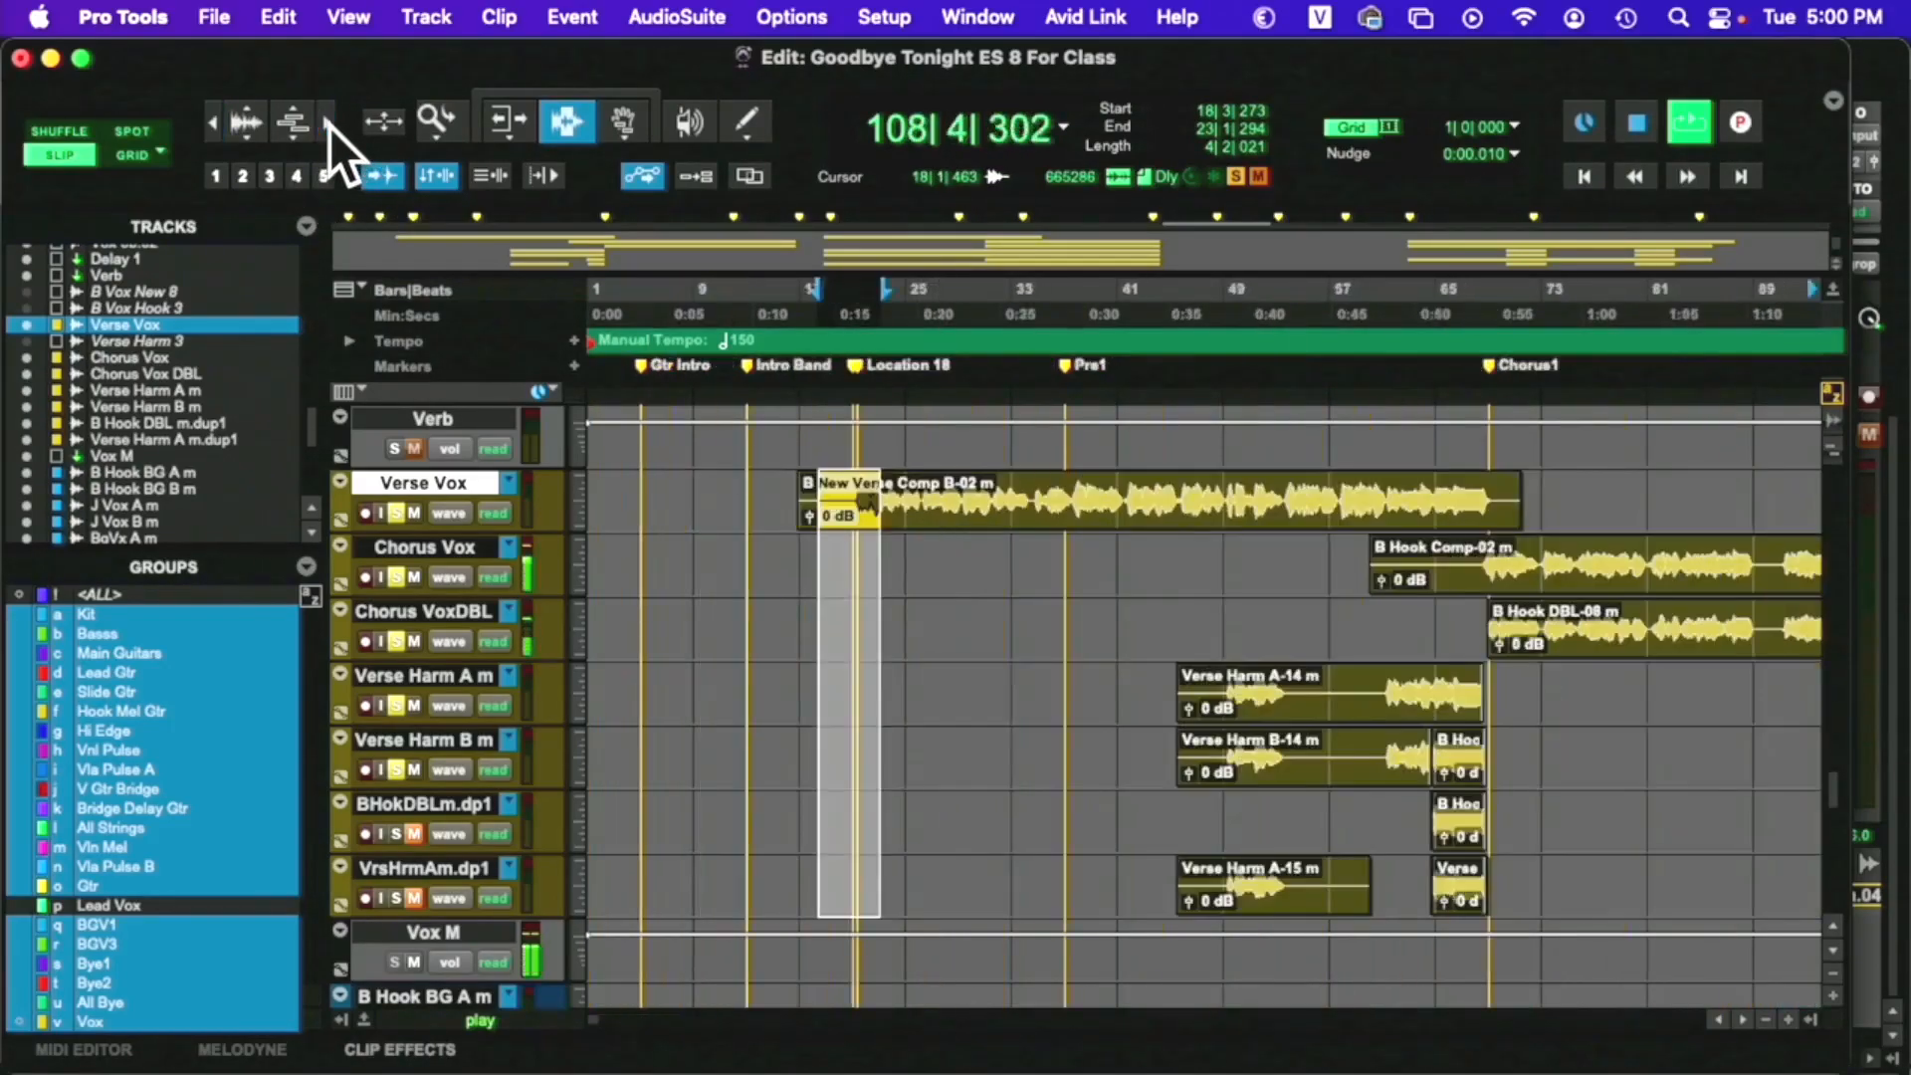
left_click(330, 124)
left_click_drag(1094, 524, 996, 542)
left_click_drag(1124, 525, 1012, 533)
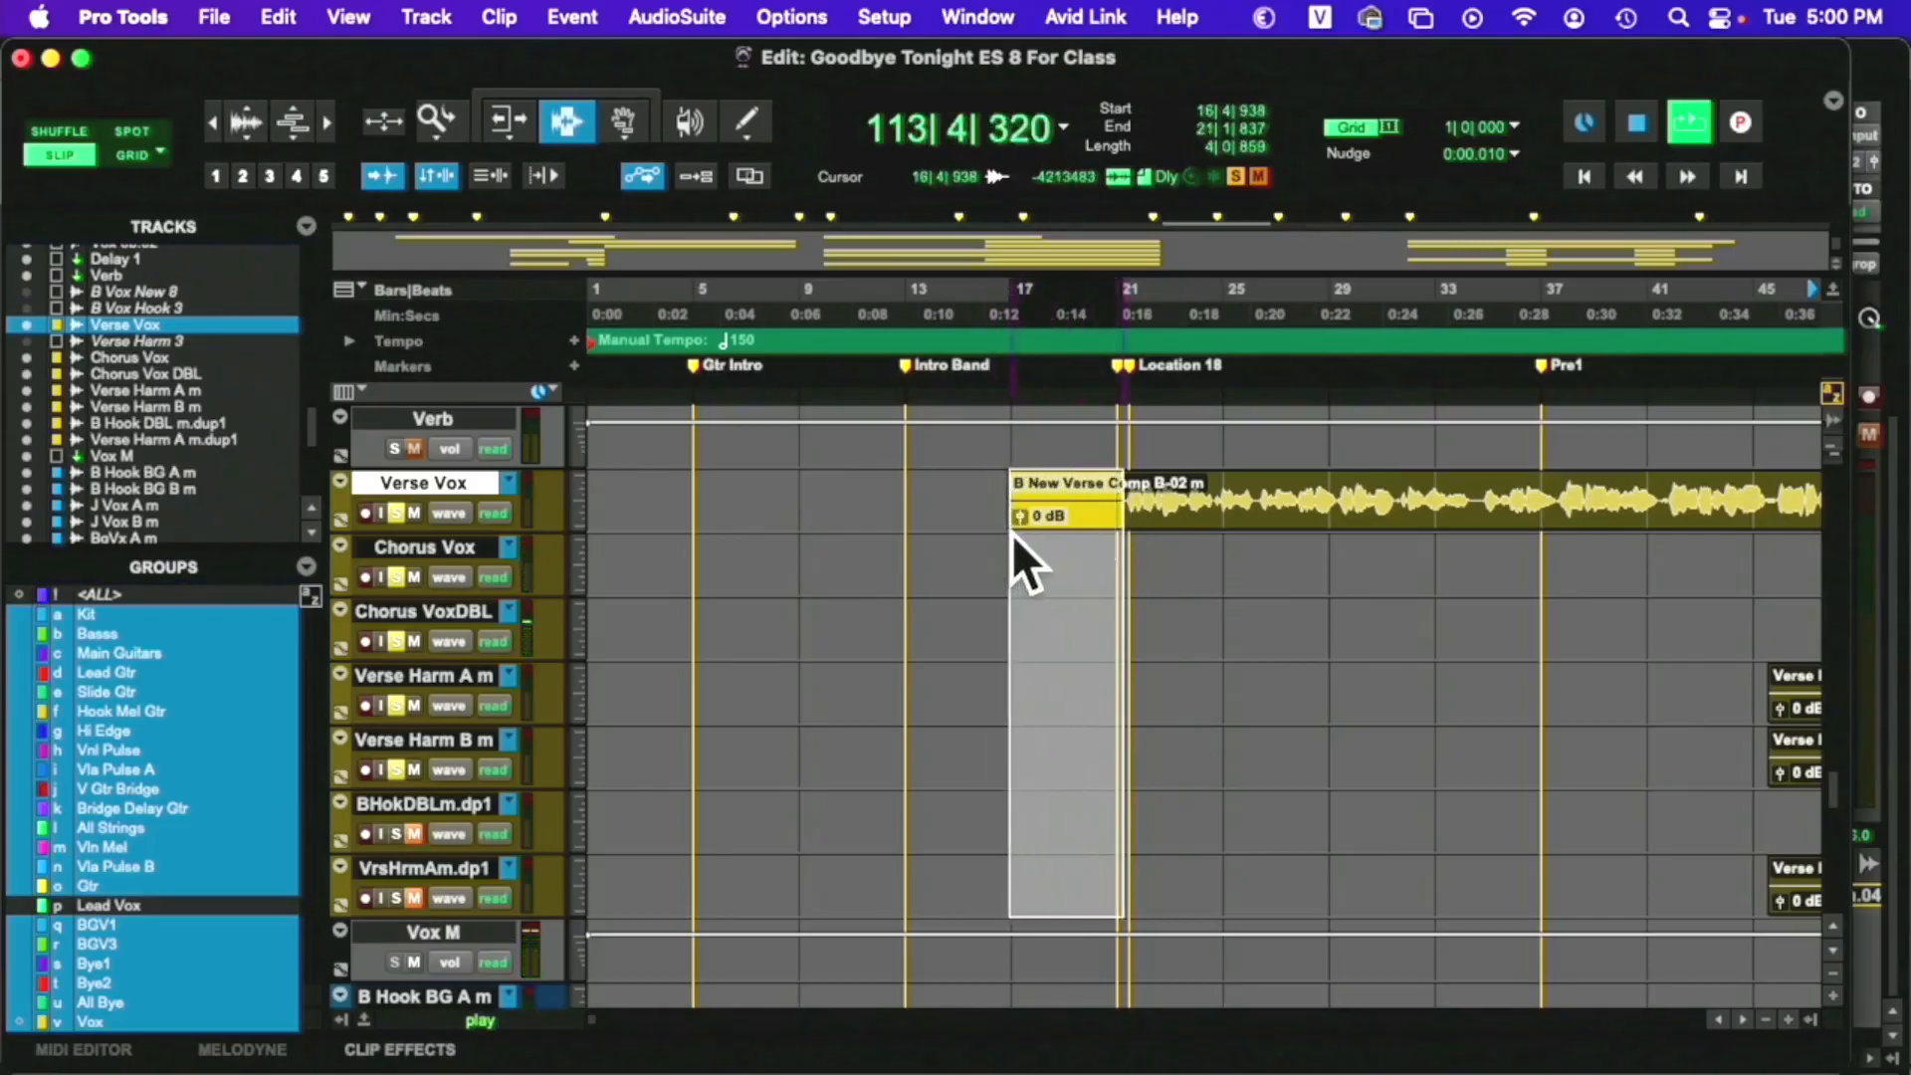
key("Delete")
key("space")
Add a Standard, Equal Gain fade-in across the trimmed start of the first Verse Vox clip
left_click(999, 528)
left_click(1058, 504, "shift")
left_click_drag(1098, 517, 1127, 520)
key("super+f")
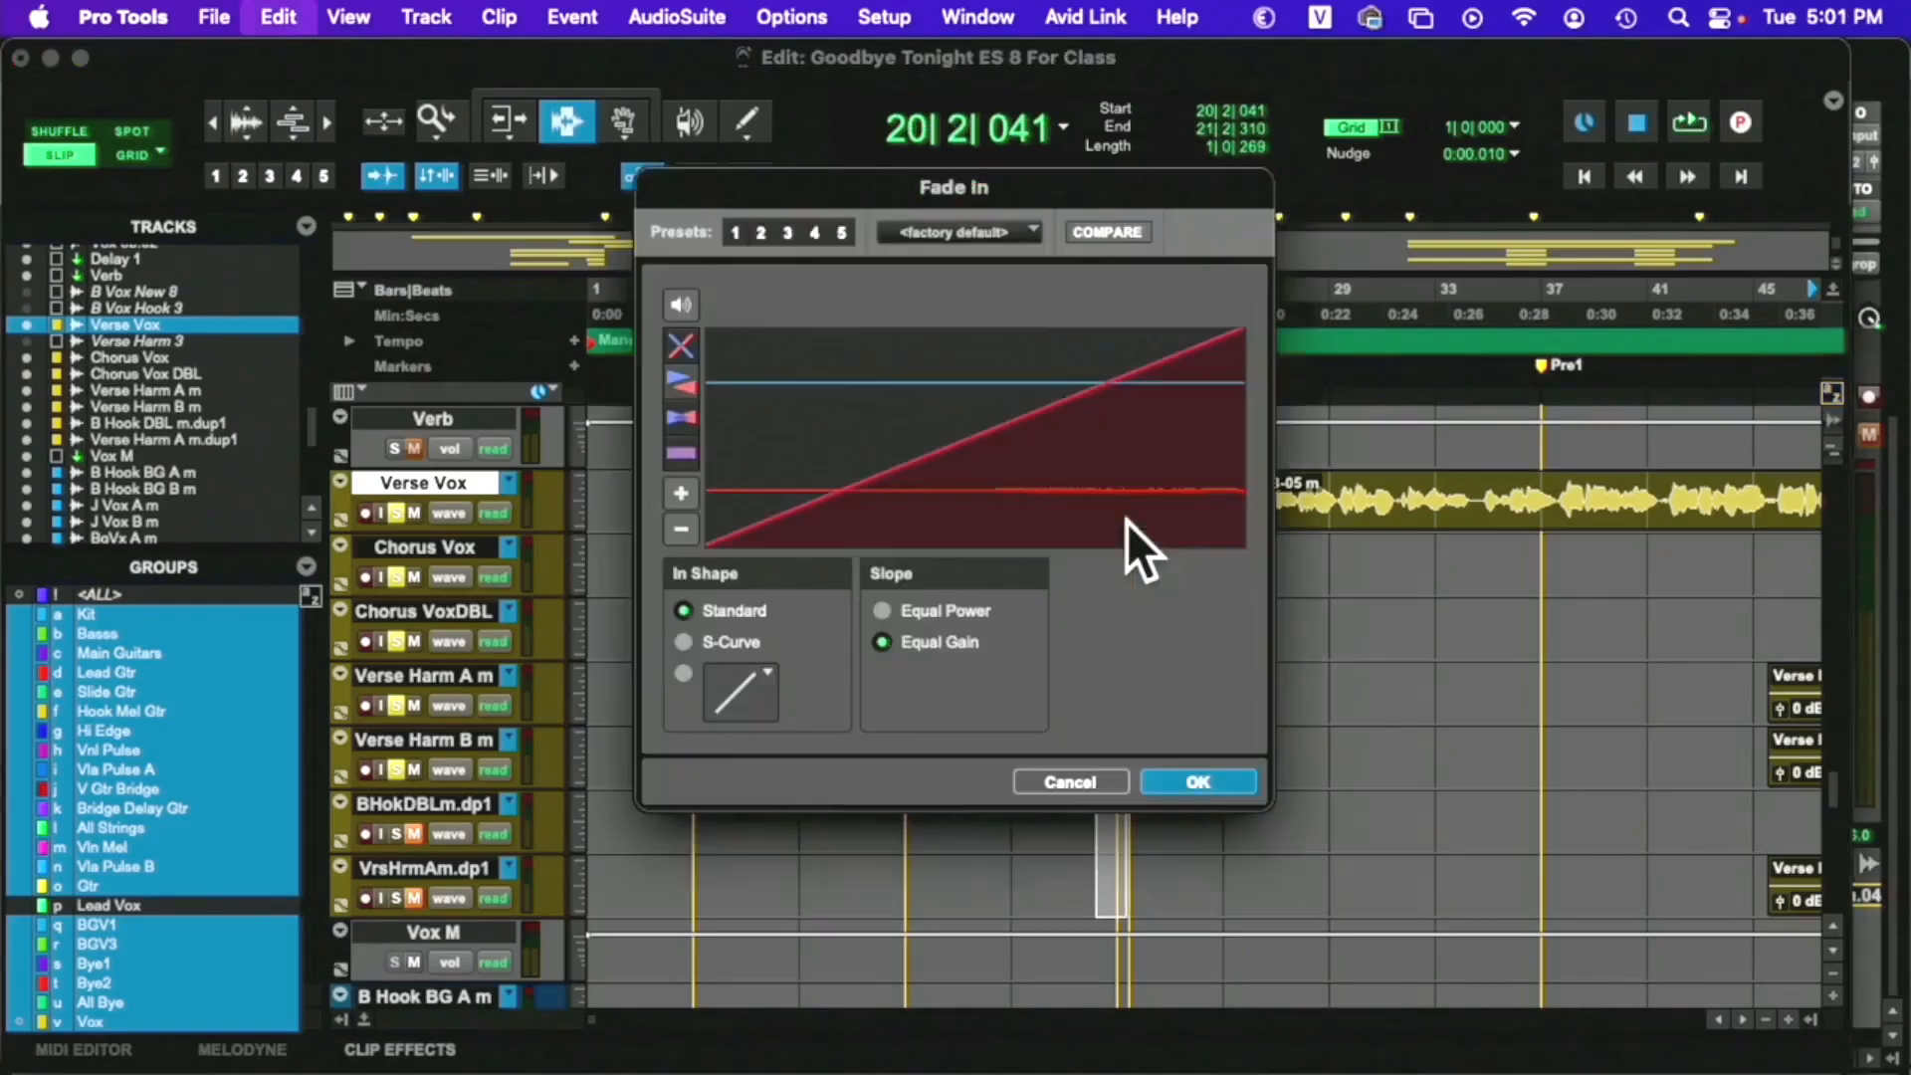
key("Return")
Inspect the lead-ins of the verse harmony clips near bar 45, then place the cursor just before the first verse vocal
left_click(1104, 518)
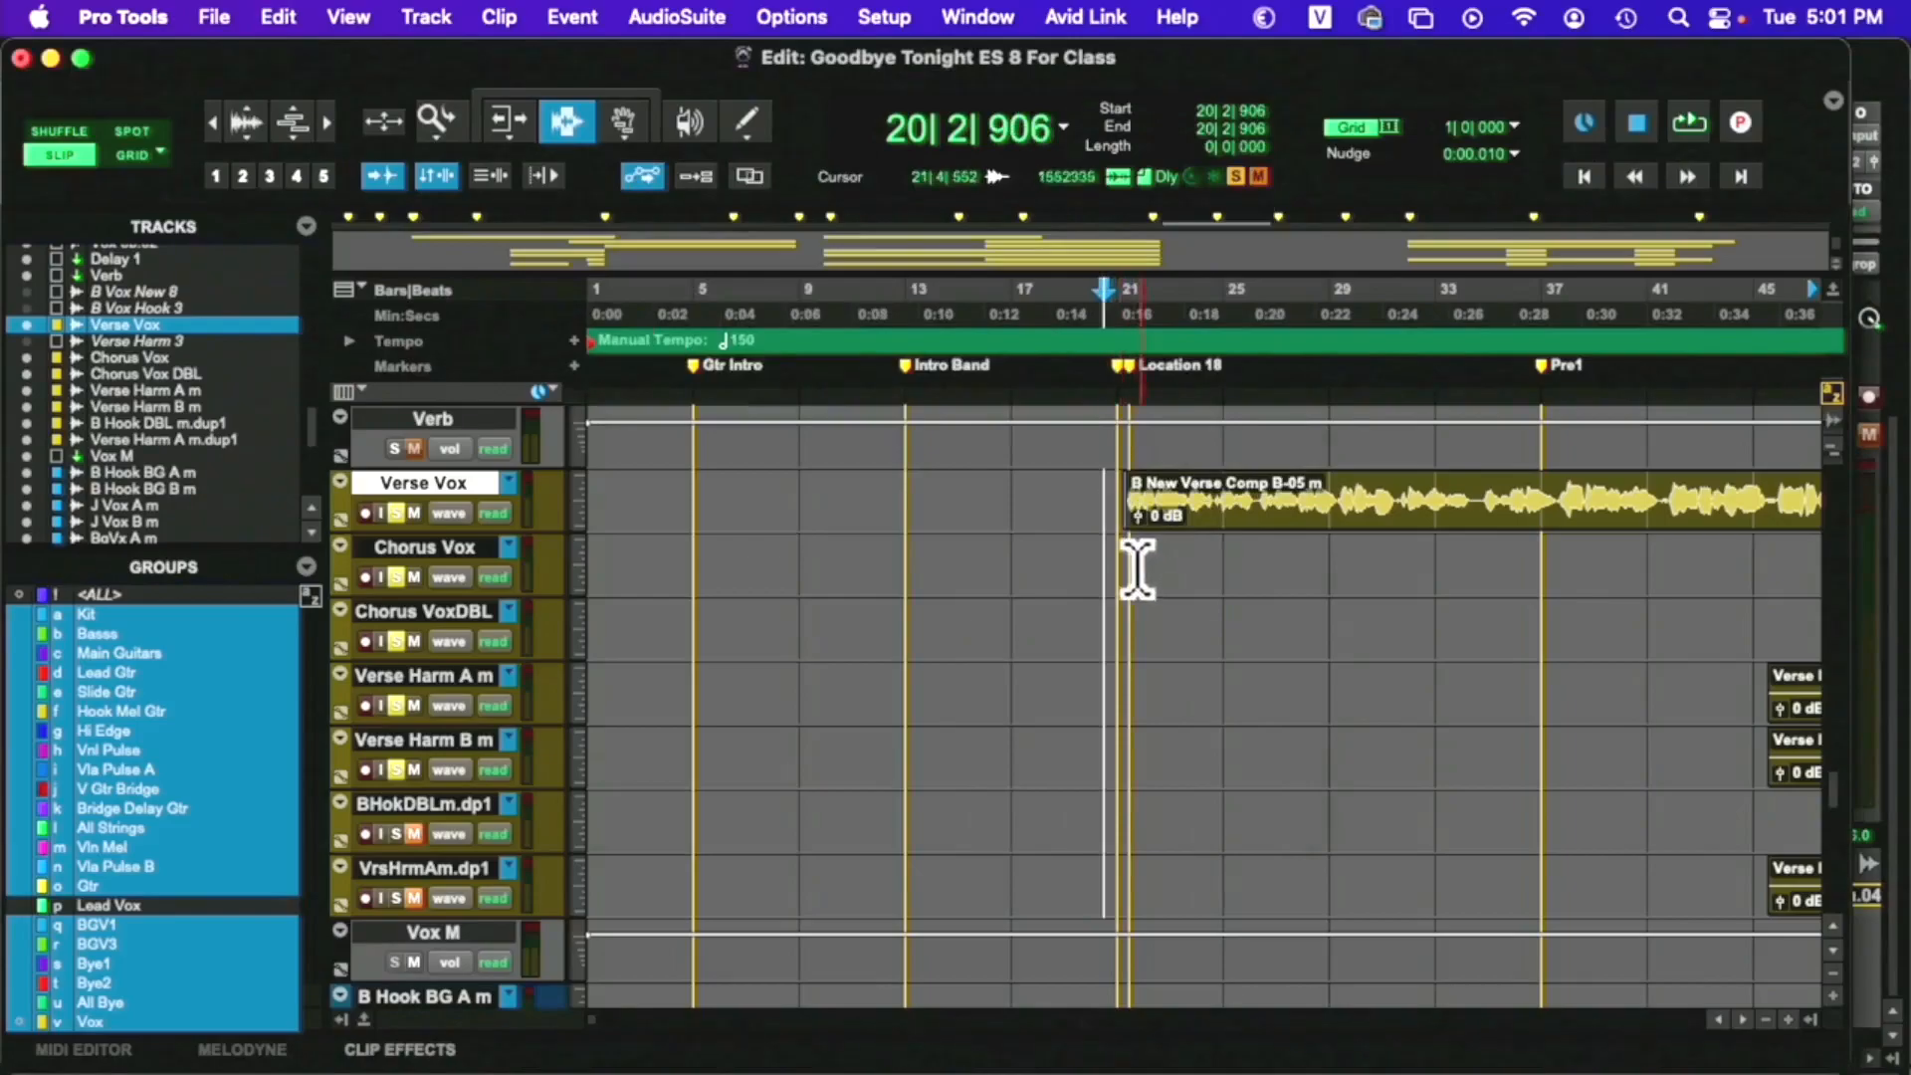
scroll(1437, 602, "right", 5)
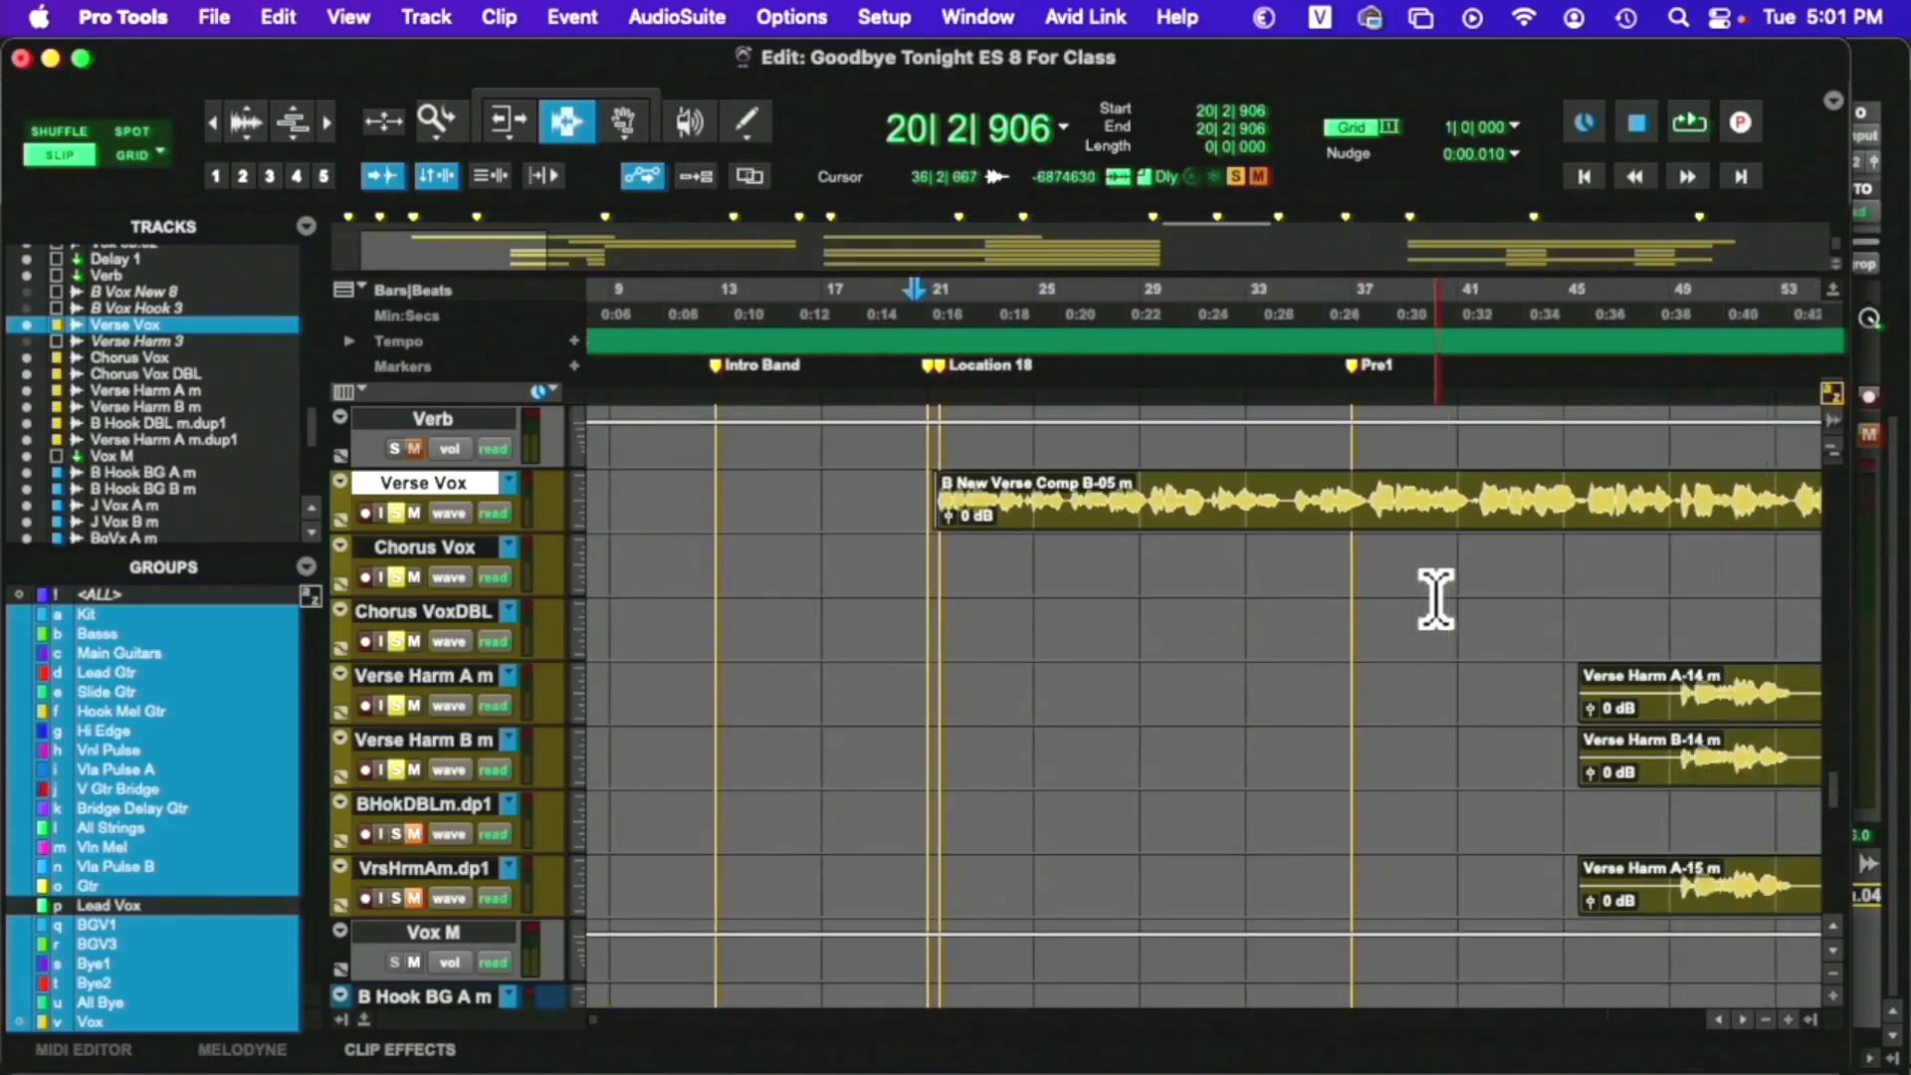
scroll(1437, 600, "right", 1)
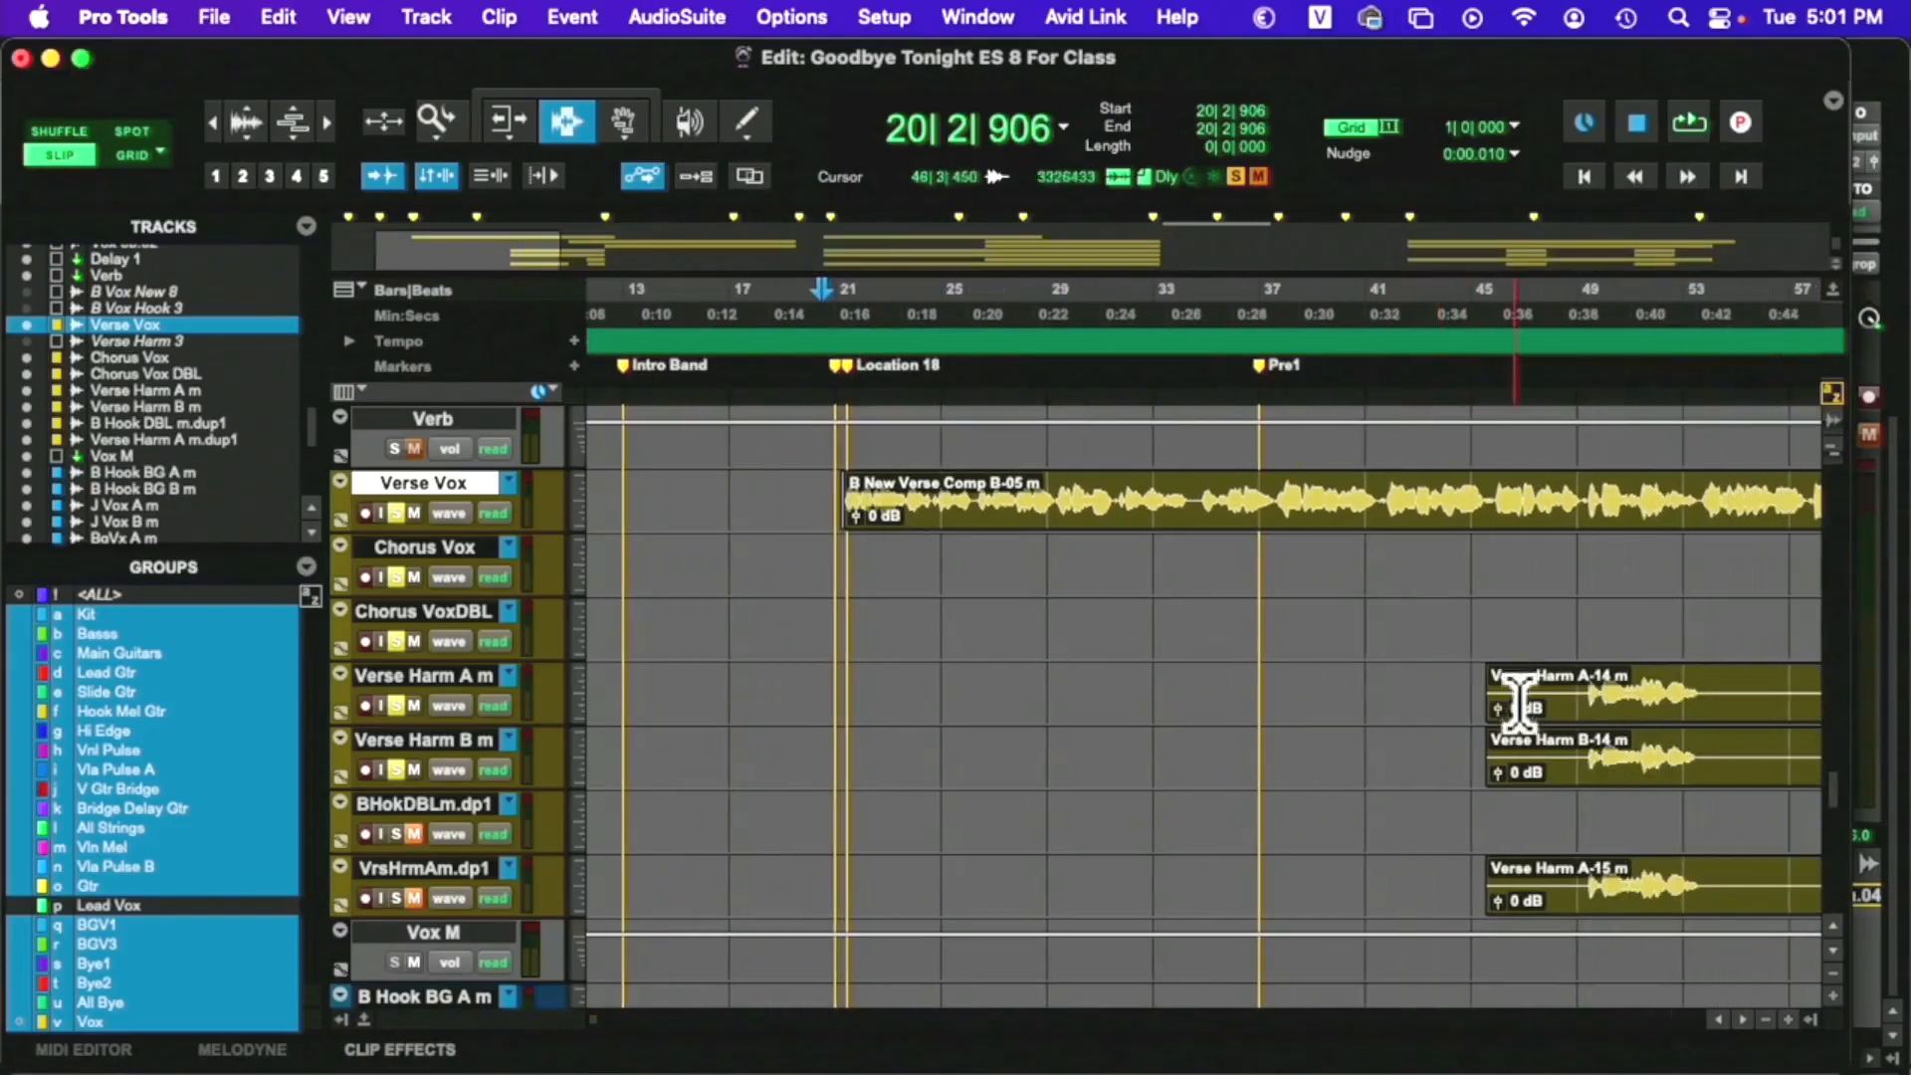
left_click_drag(1583, 737, 1496, 756)
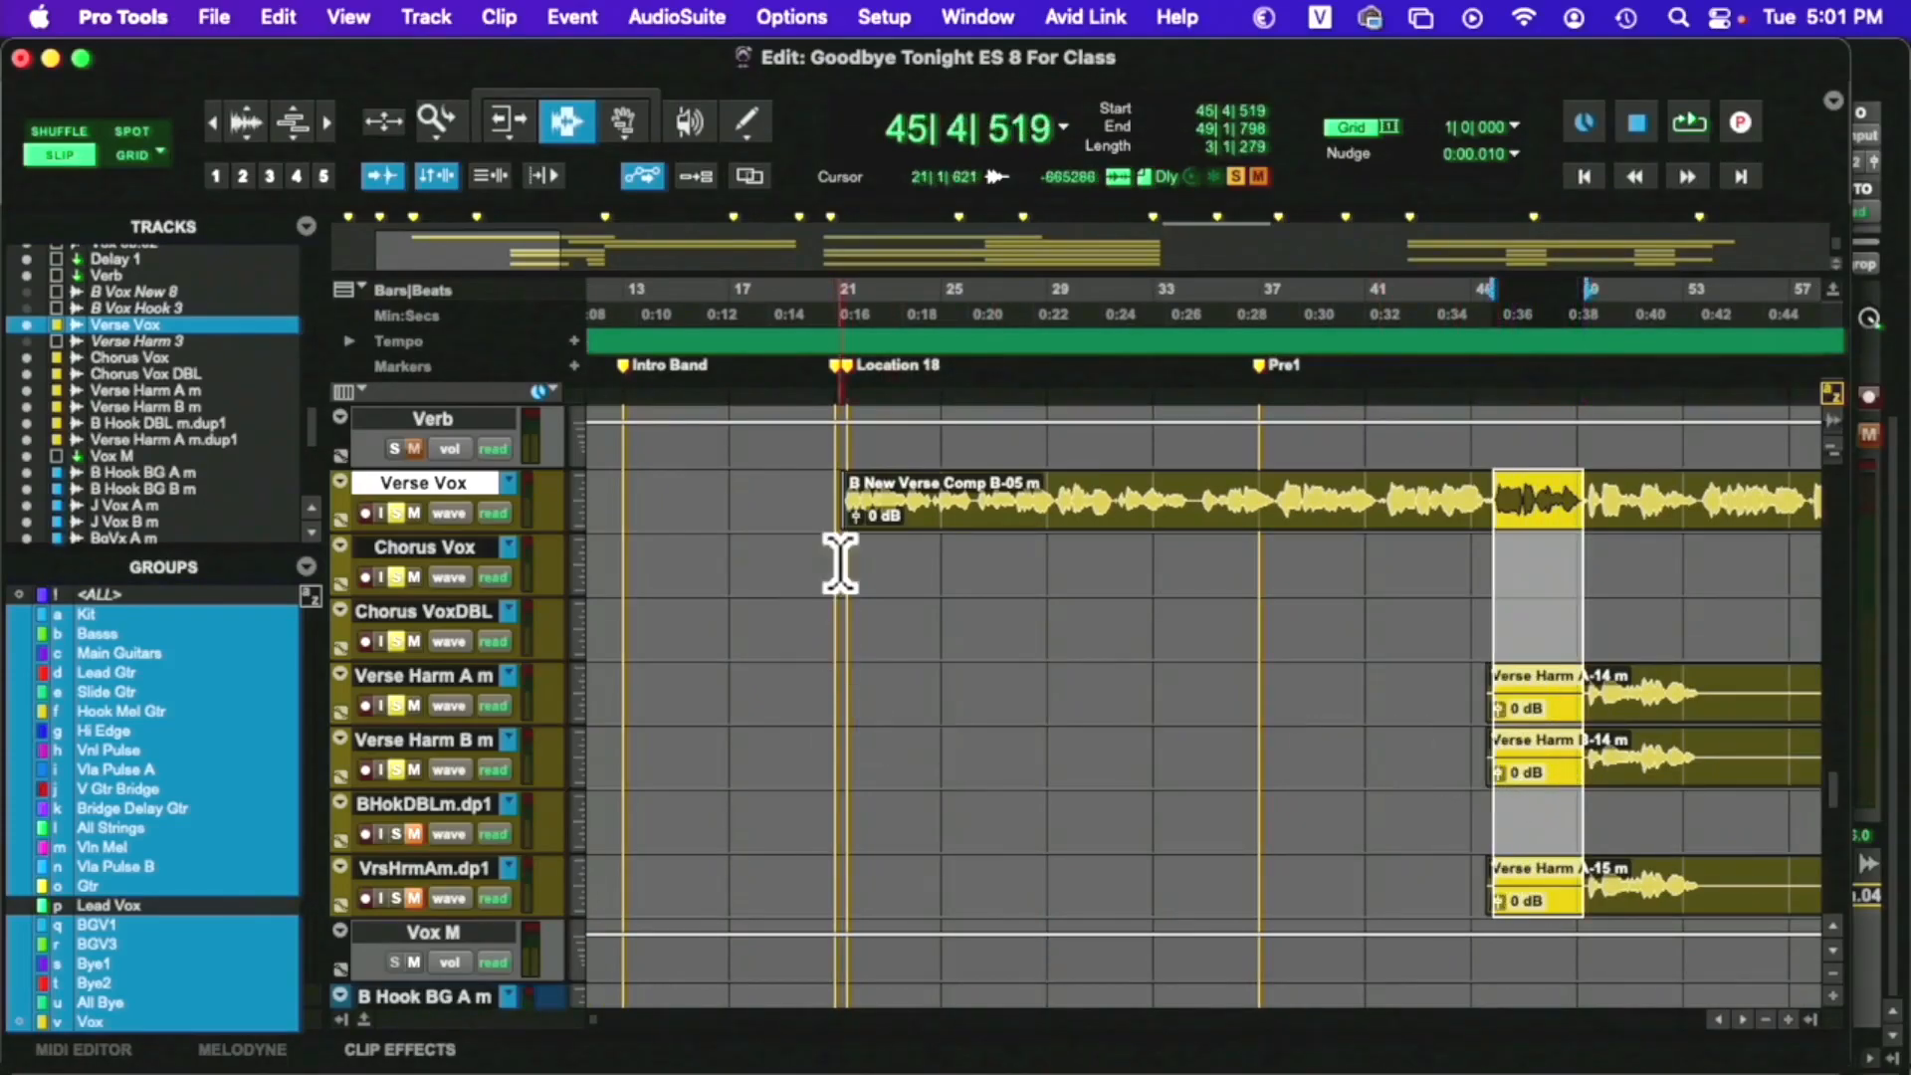
left_click(825, 508)
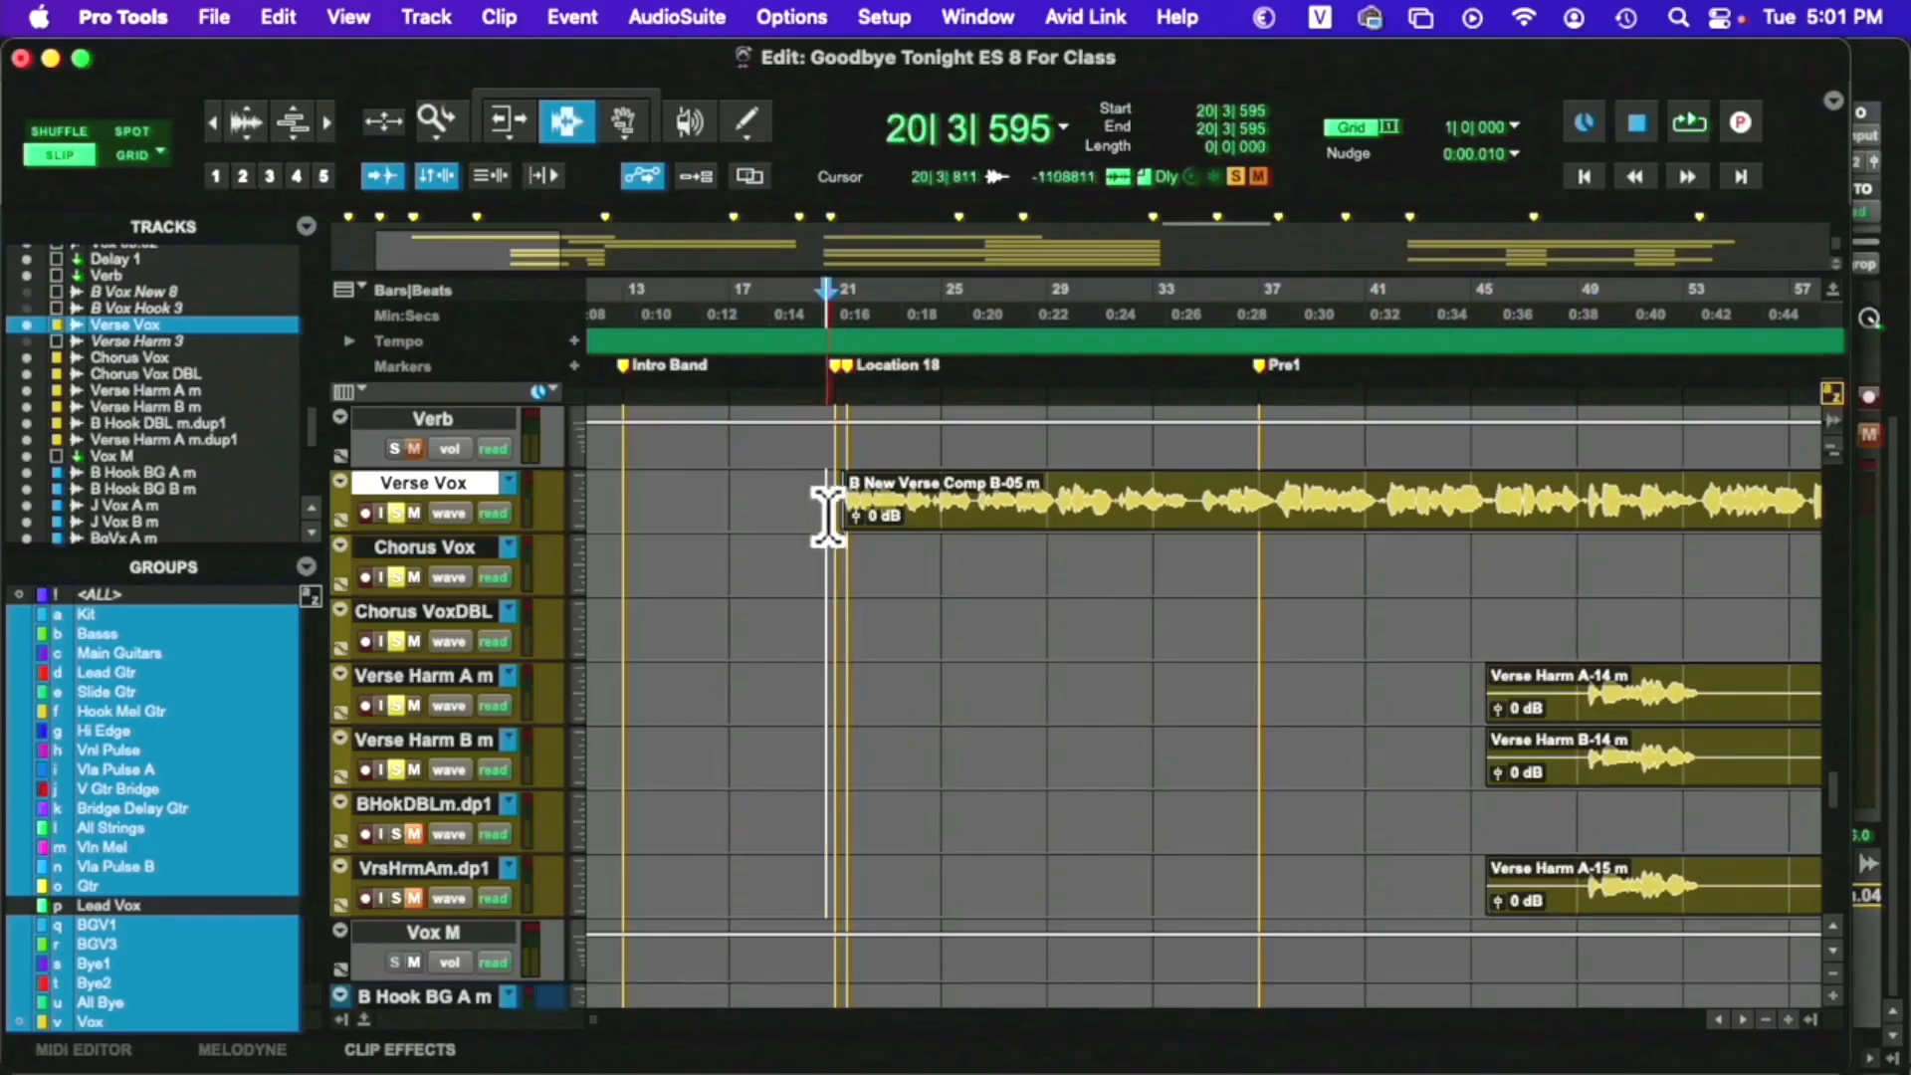
Play from the first verse into Chorus 1 and examine the Chorus Vox and Chorus VoxDBL clips up to Gtr Intro2
key("space")
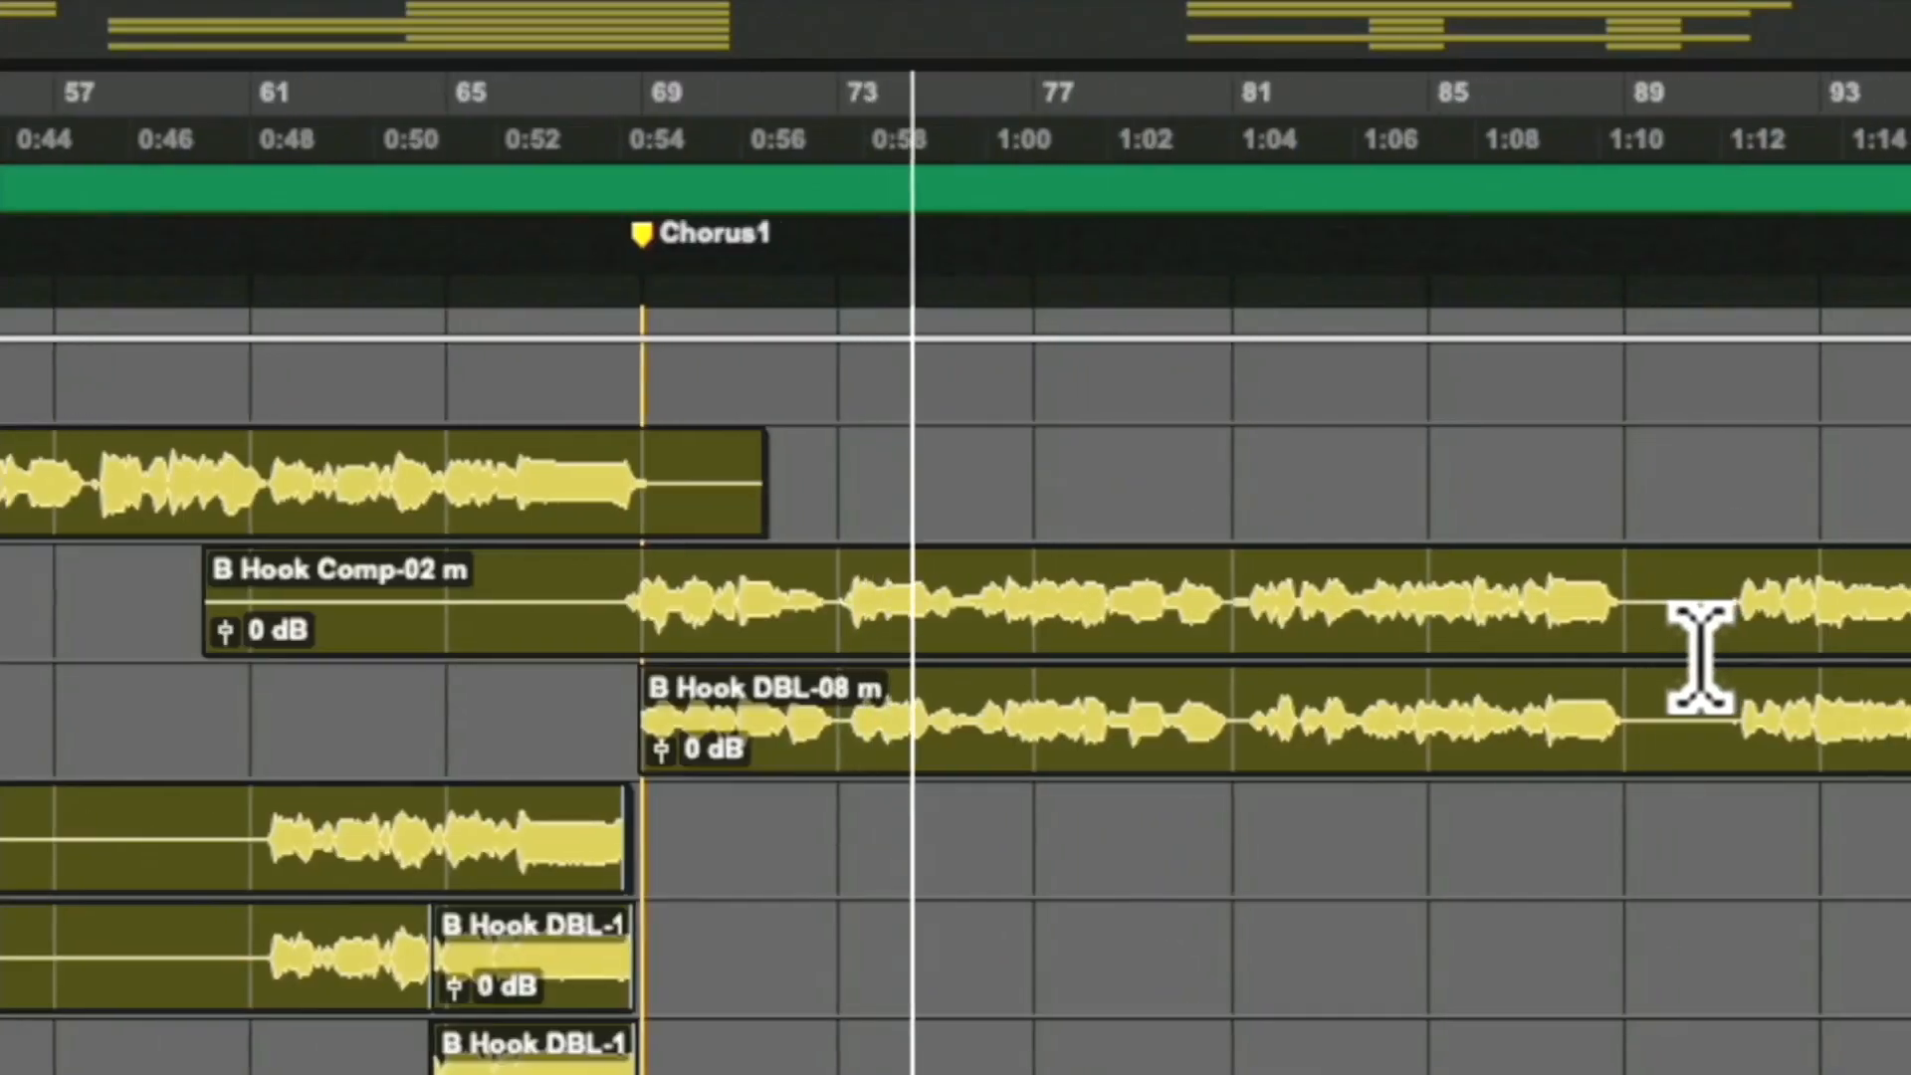
scroll(1697, 652, "right", 10)
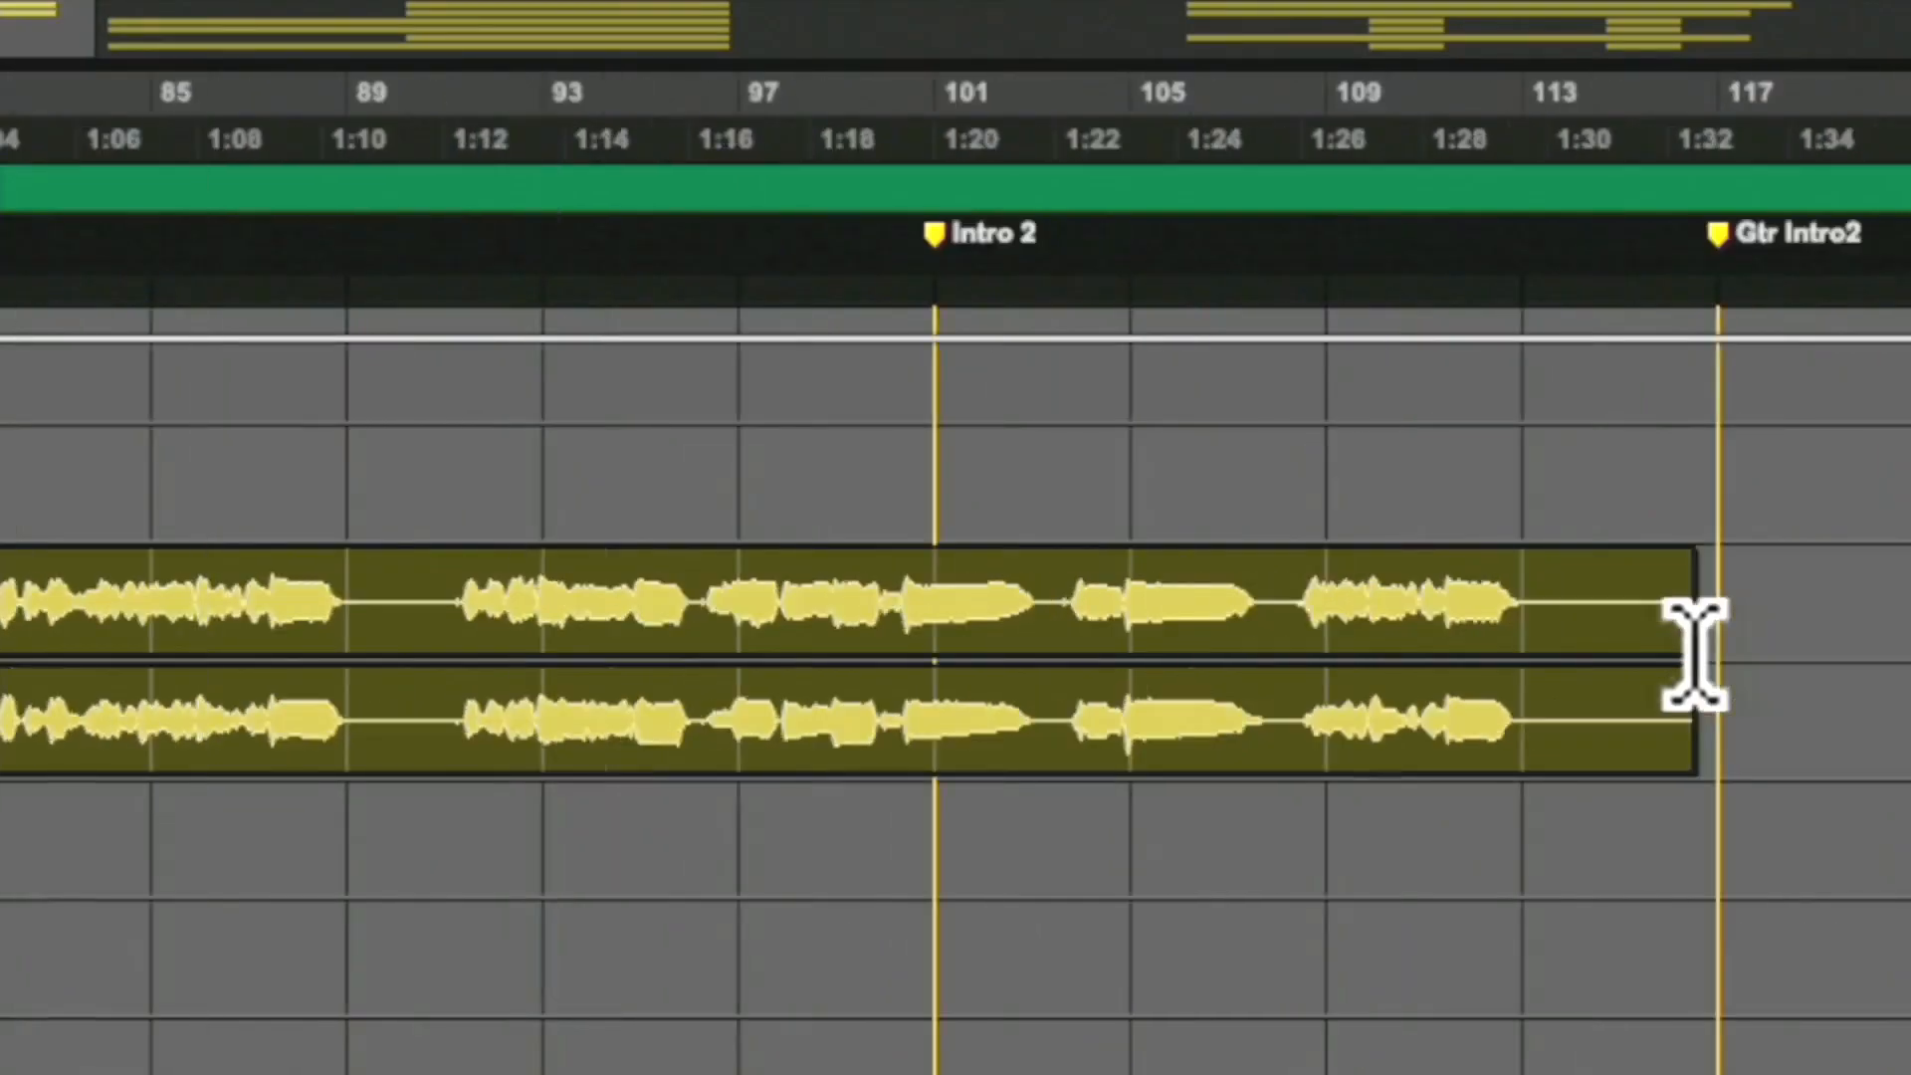
scroll(1697, 657, "left", 7)
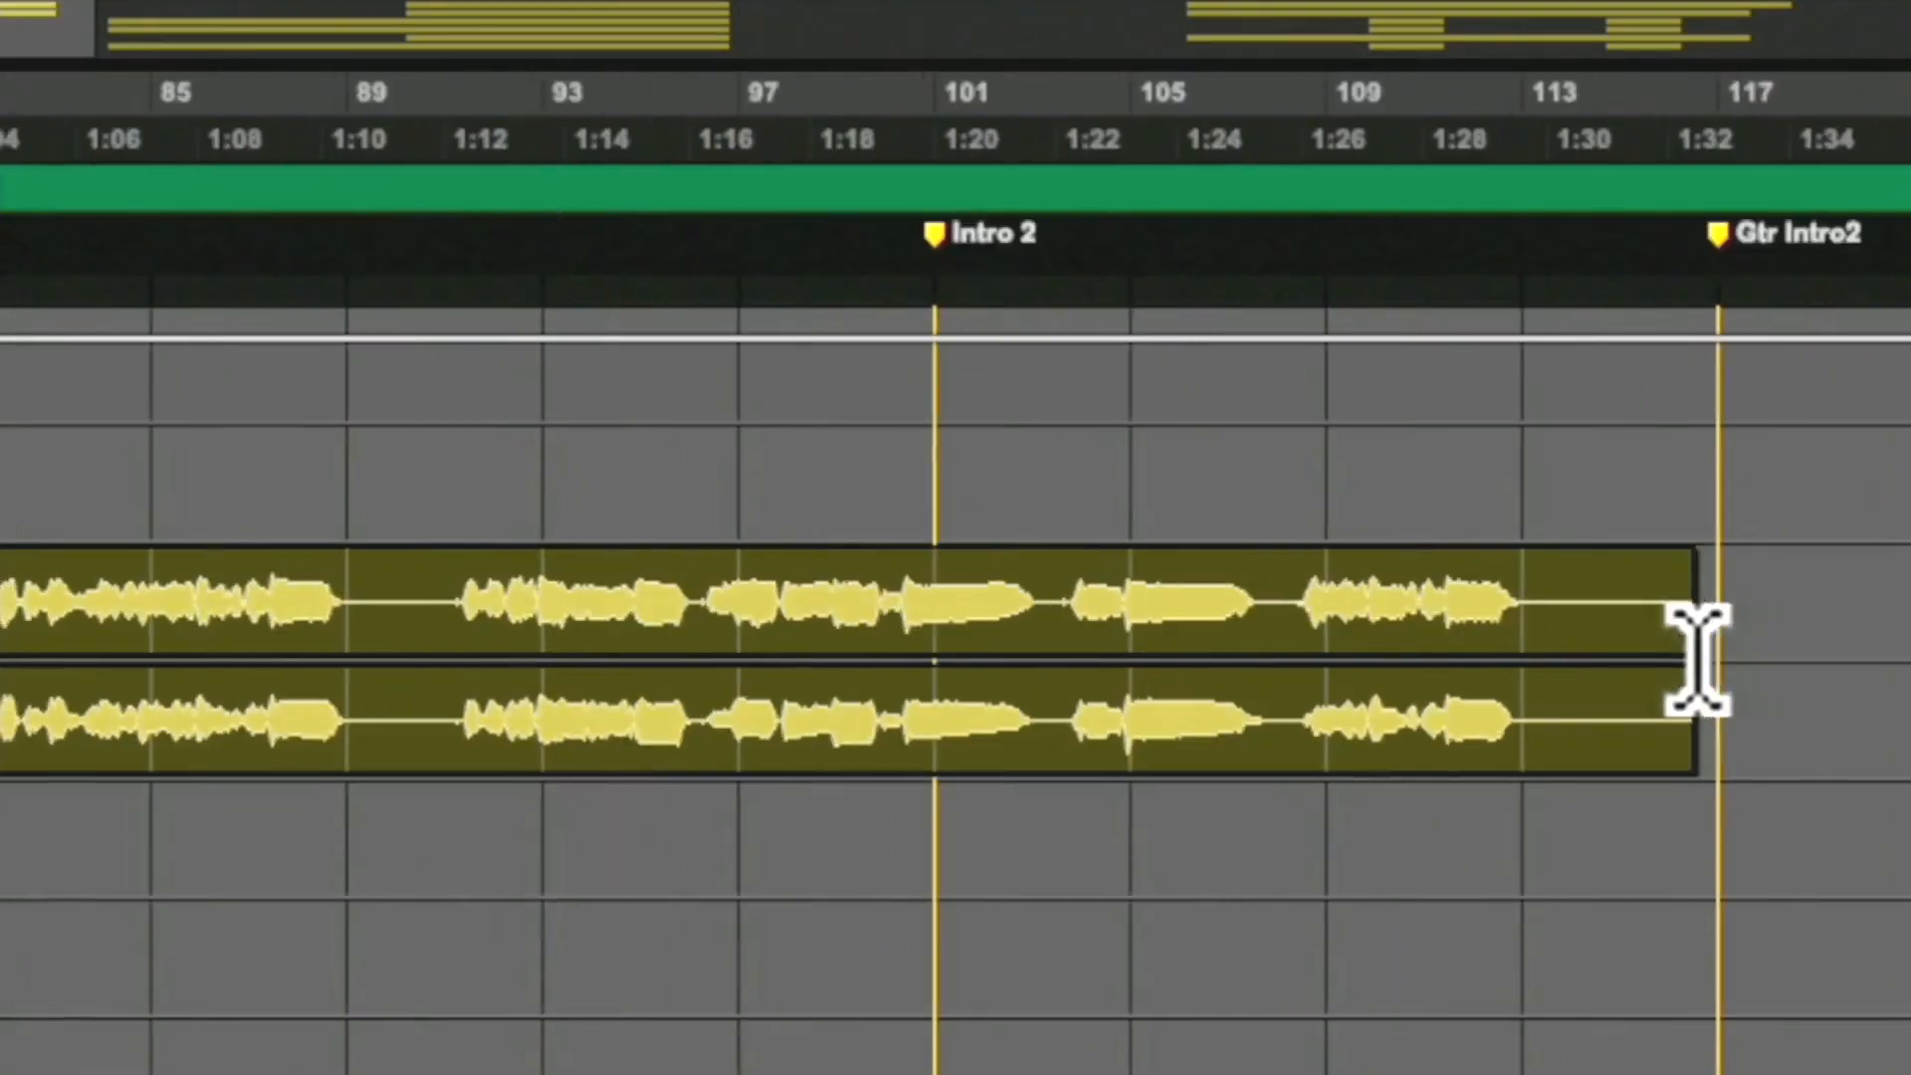
scroll(1695, 657, "down", 2)
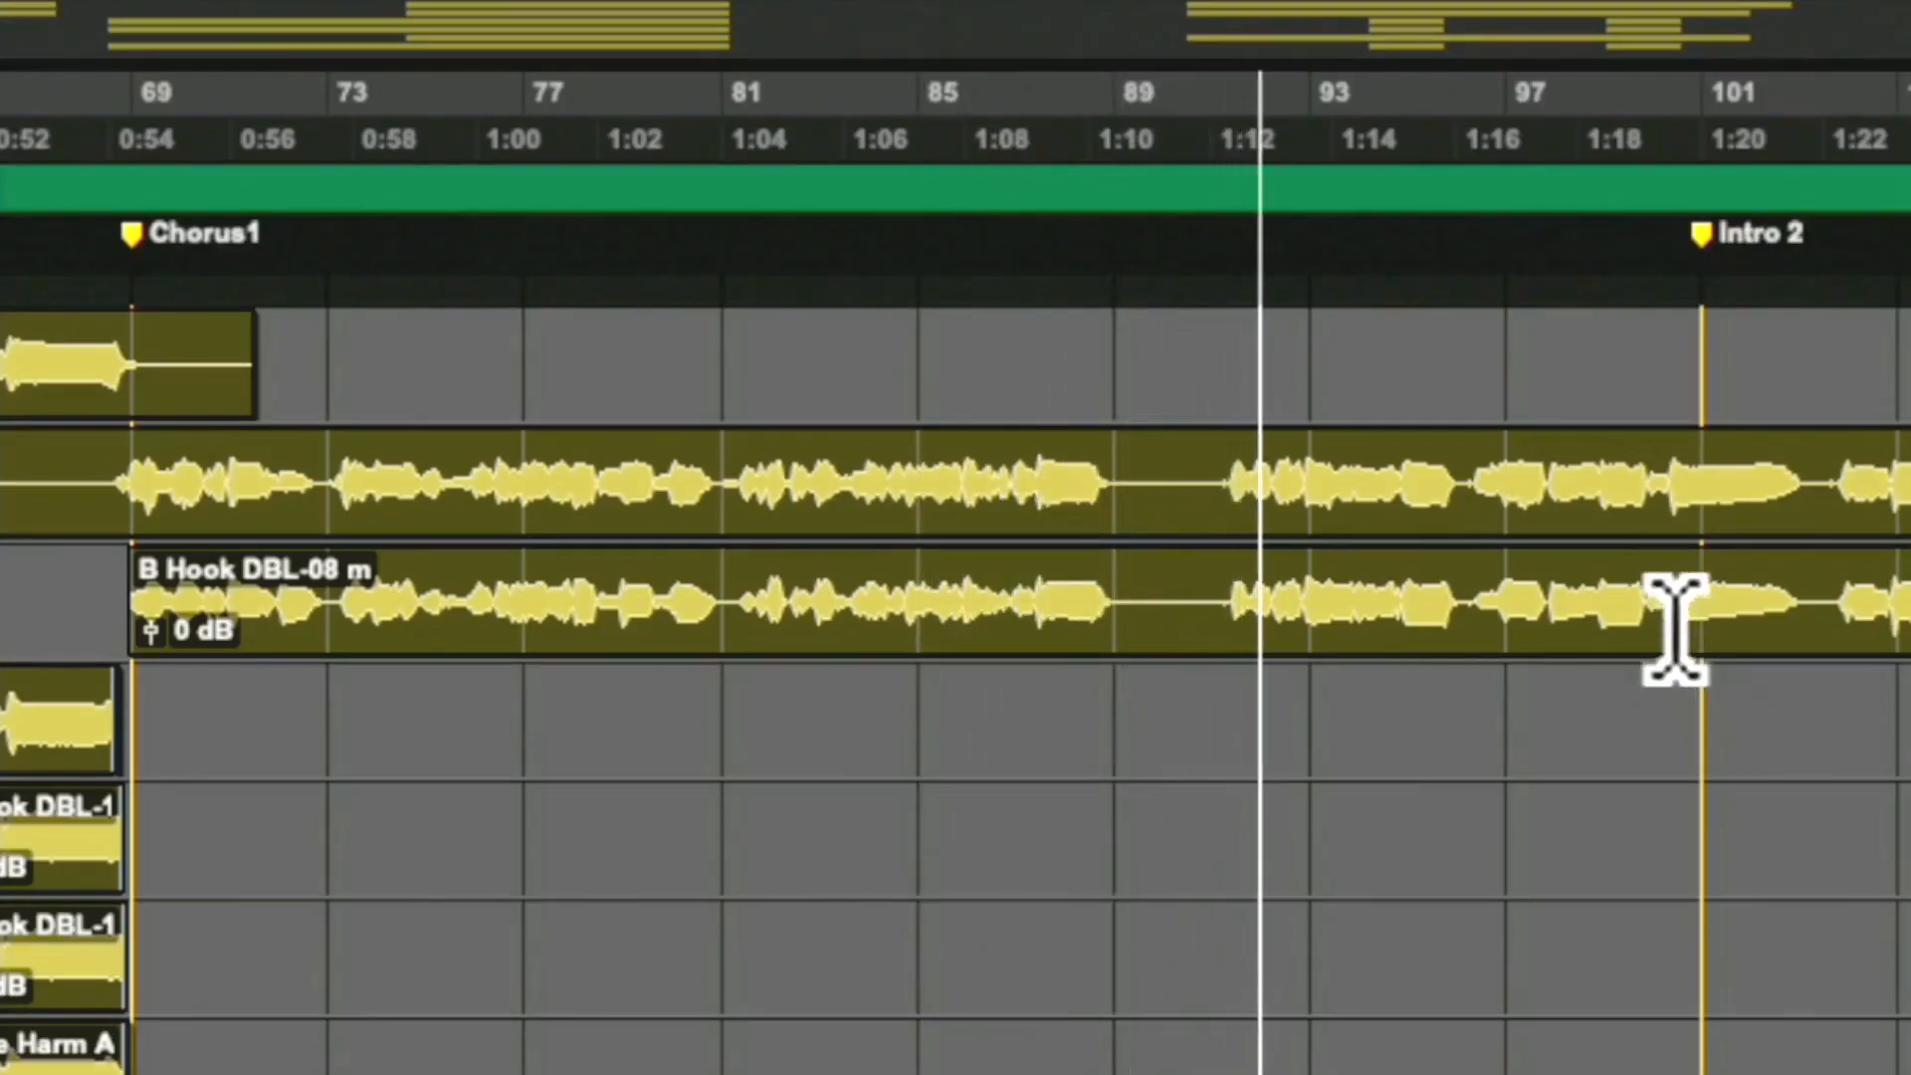
scroll(1676, 630, "right", 5)
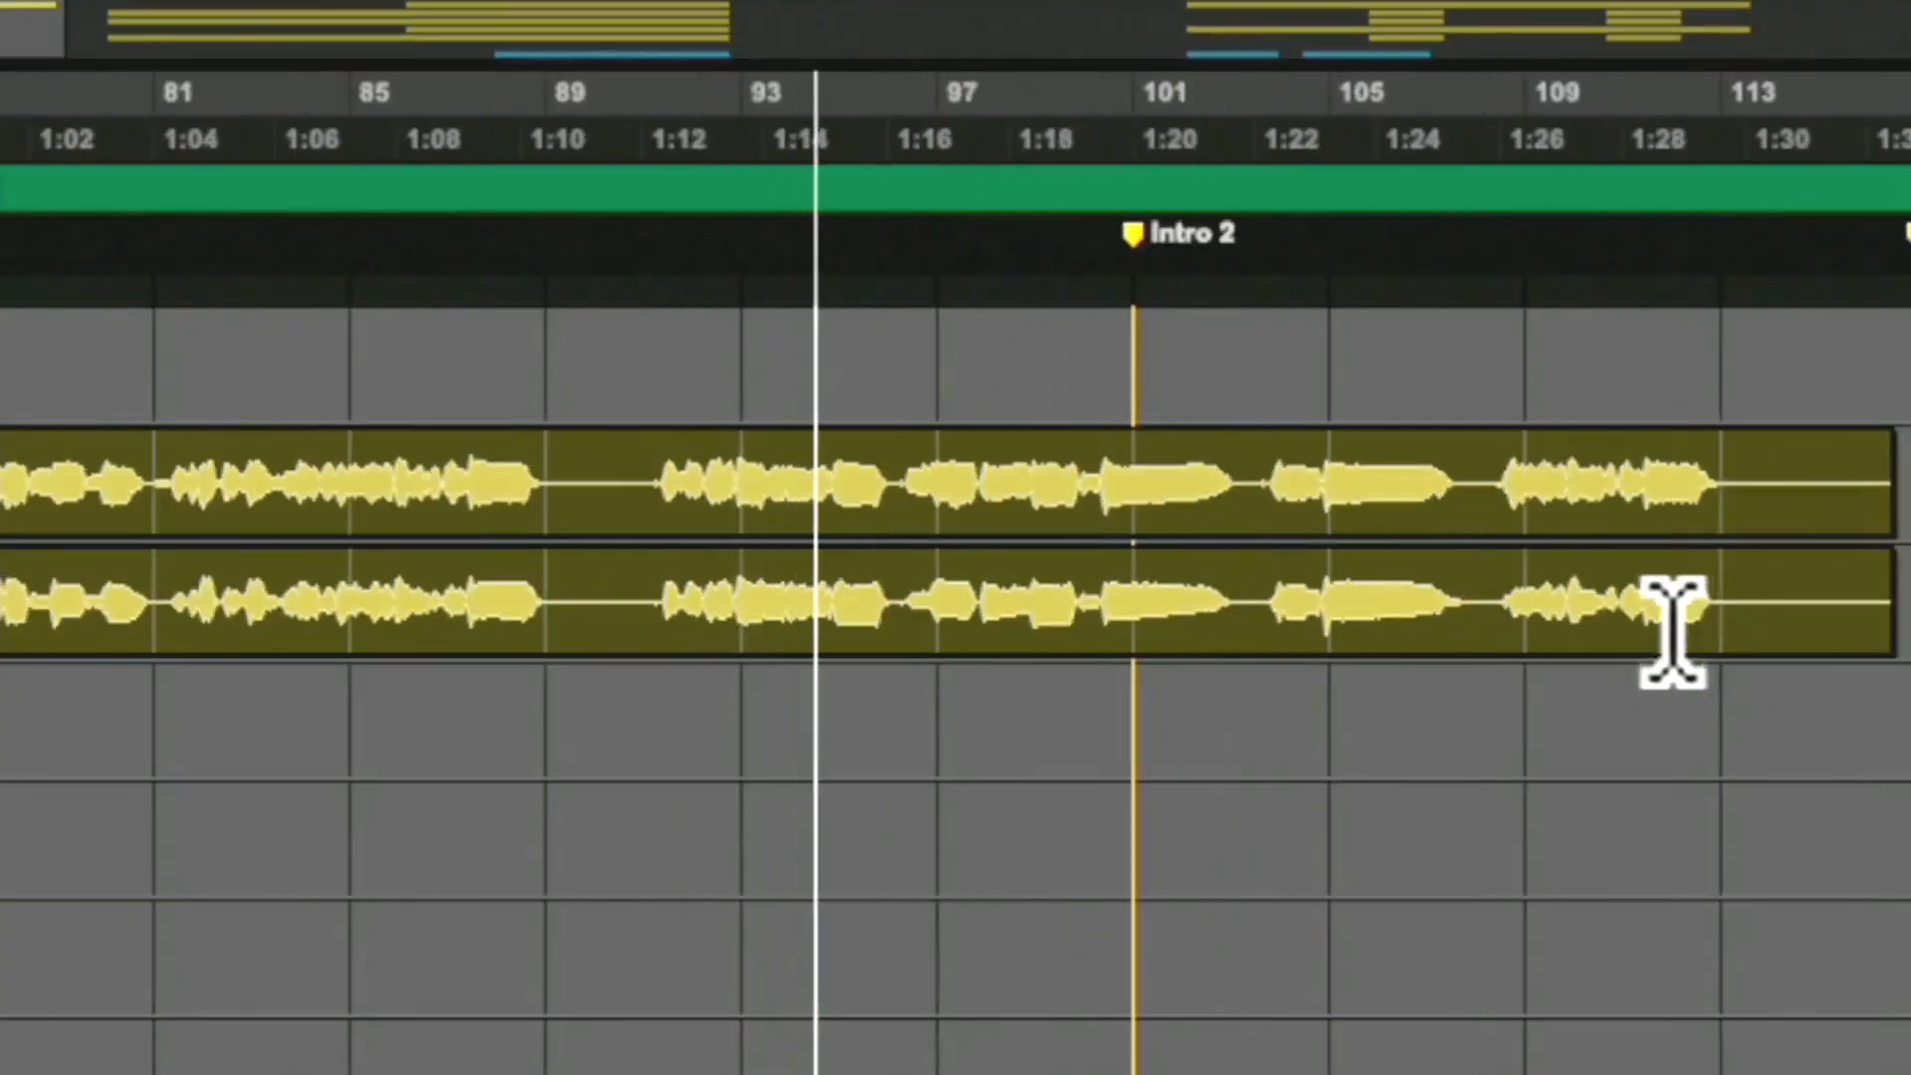